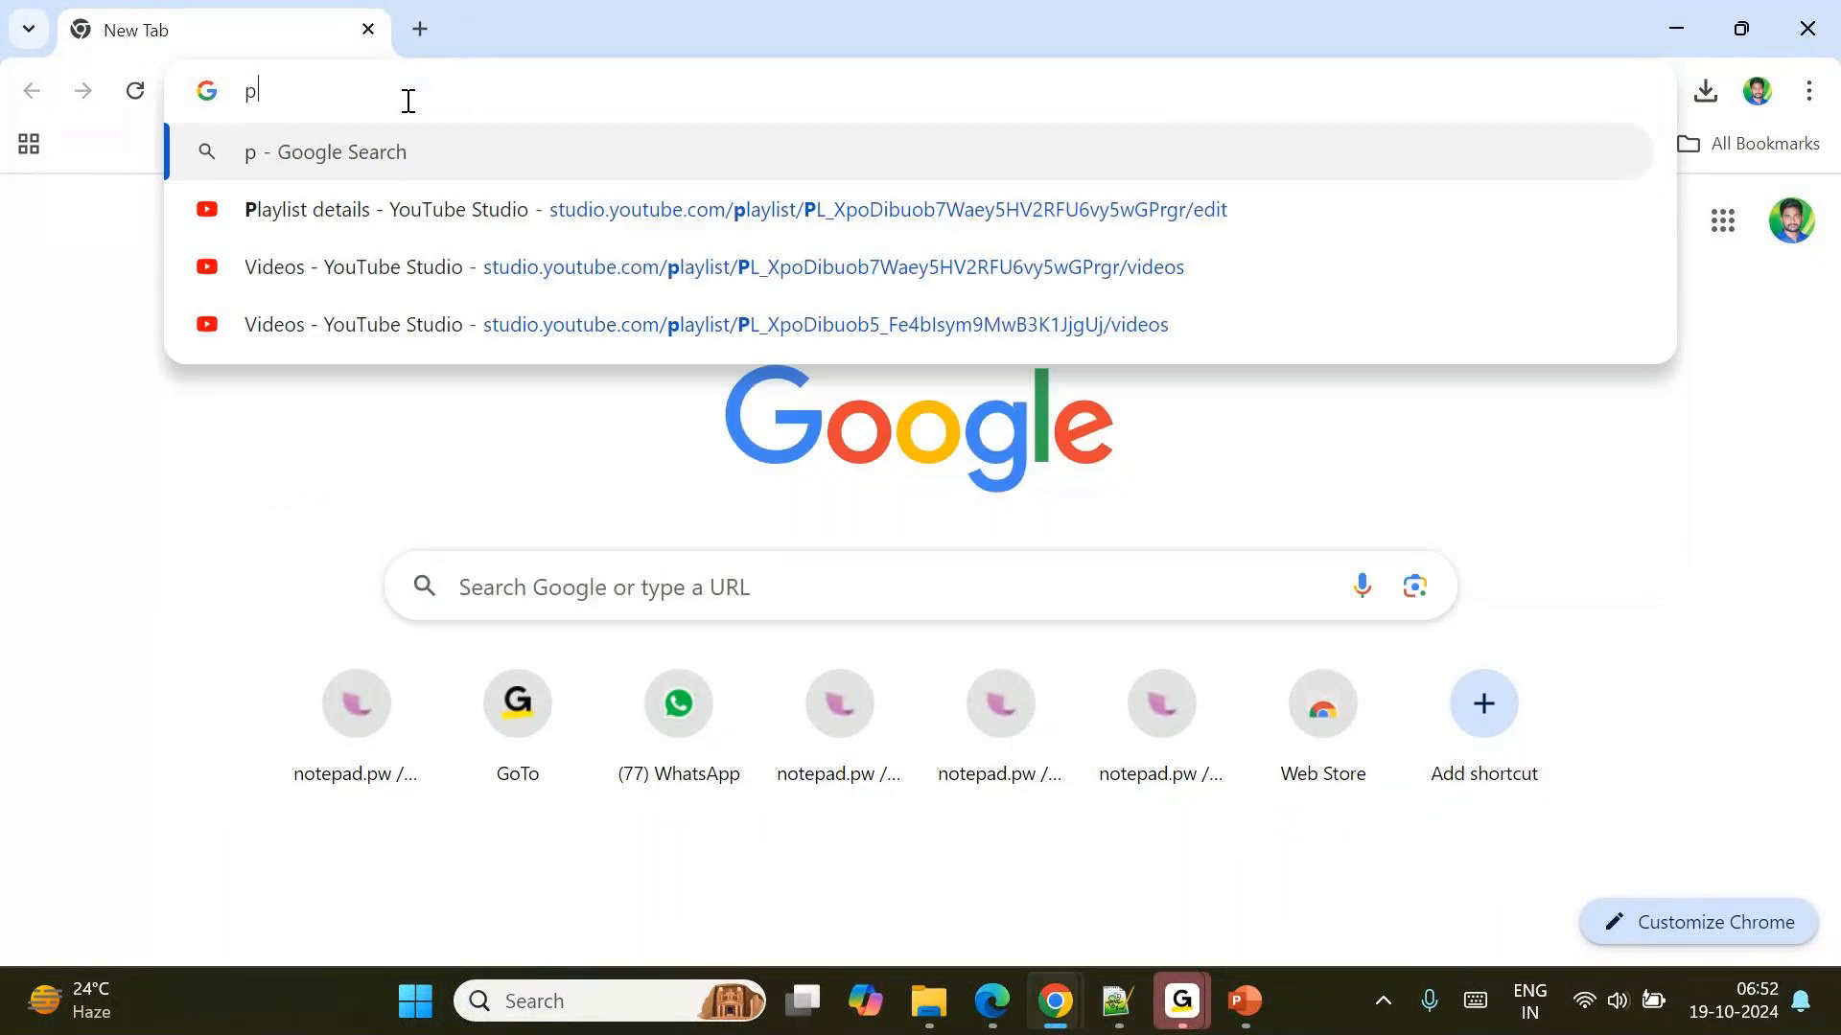
# Open the Azure portal at portal.azure.com and go to the resource groups list.
pyautogui.press('Return')
pyautogui.click(312, 89)
pyautogui.write('portal.azure.com')
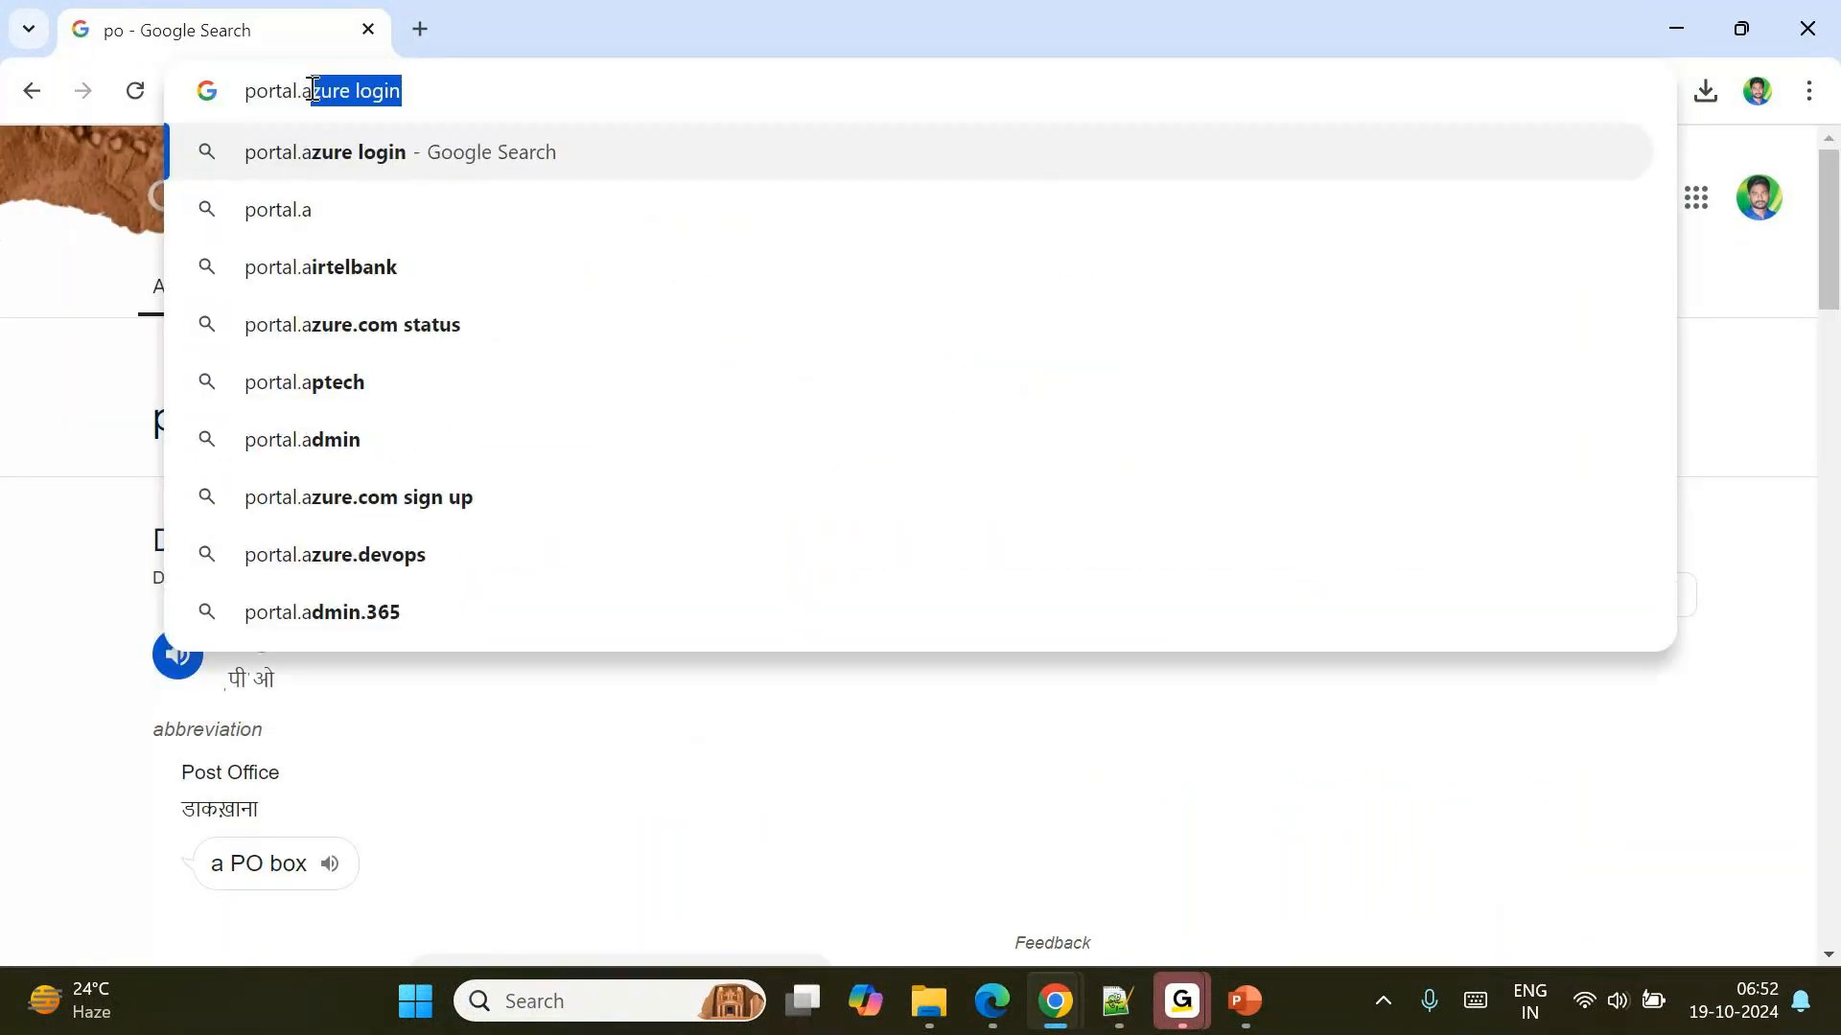
pyautogui.press('Return')
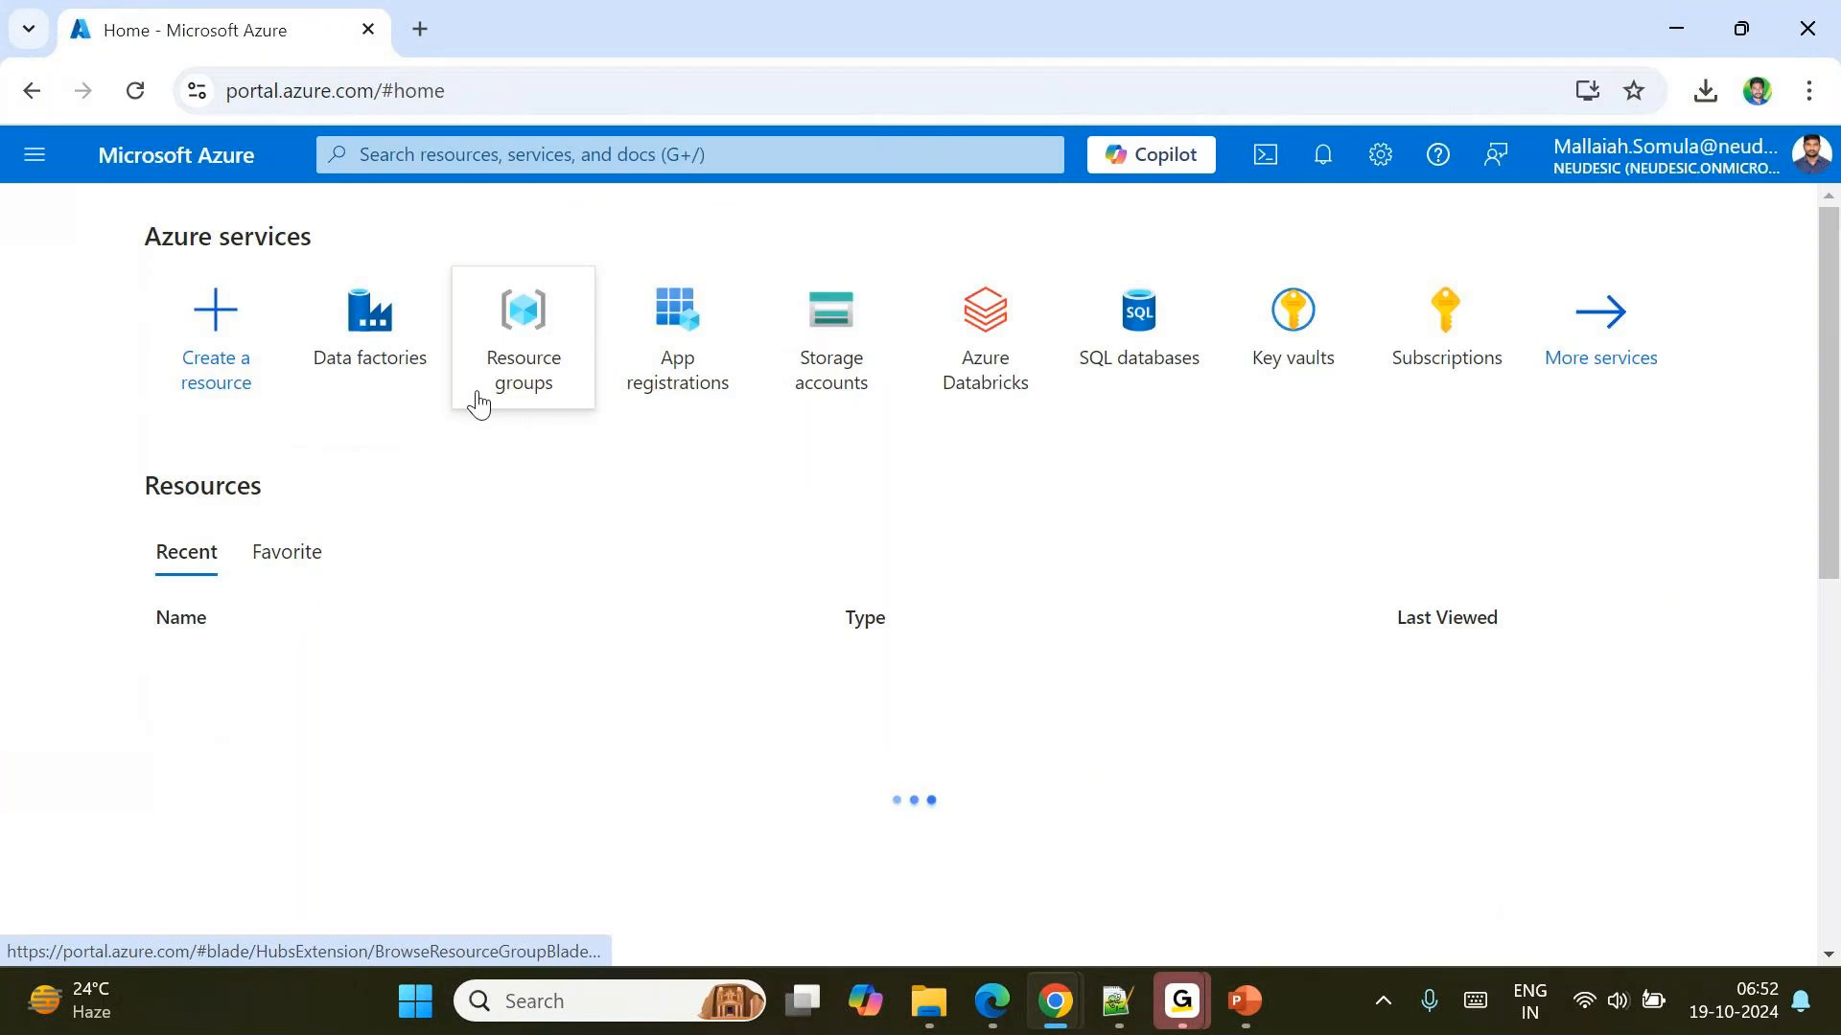
pyautogui.click(516, 351)
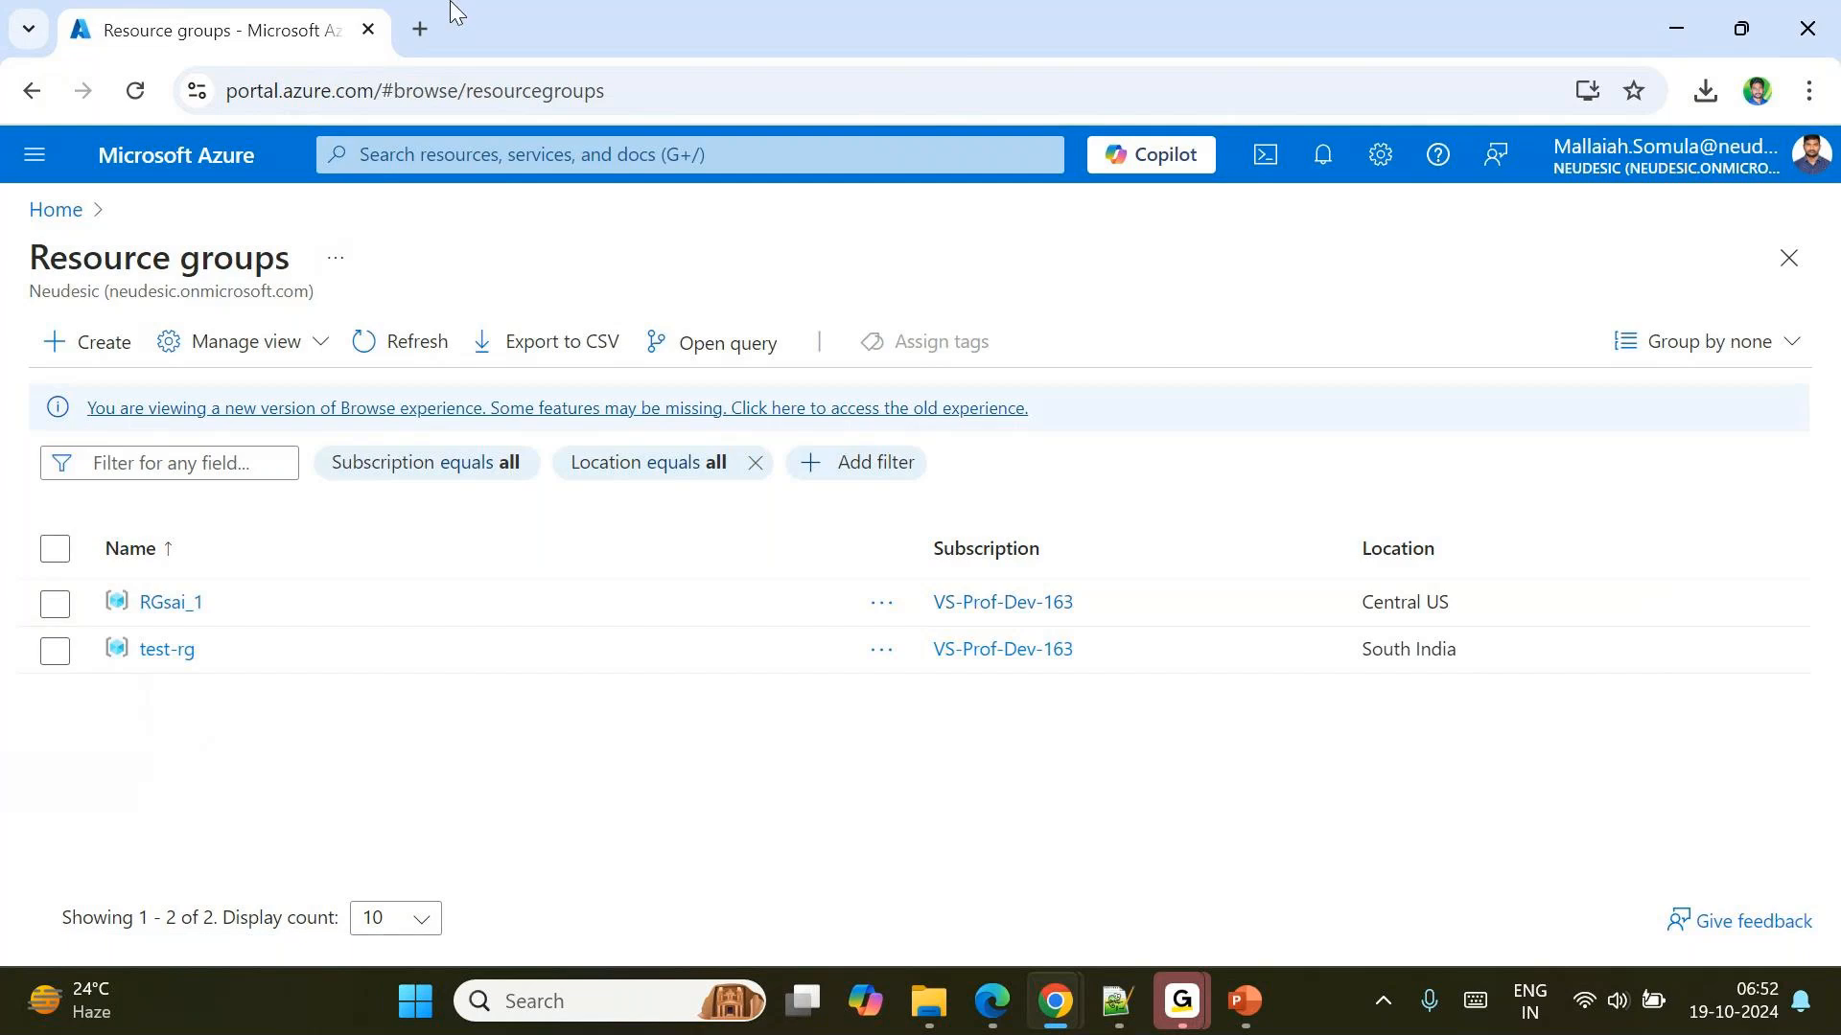
# Open a new browser tab and close the Azure portal tab.
pyautogui.click(421, 31)
pyautogui.click(352, 41)
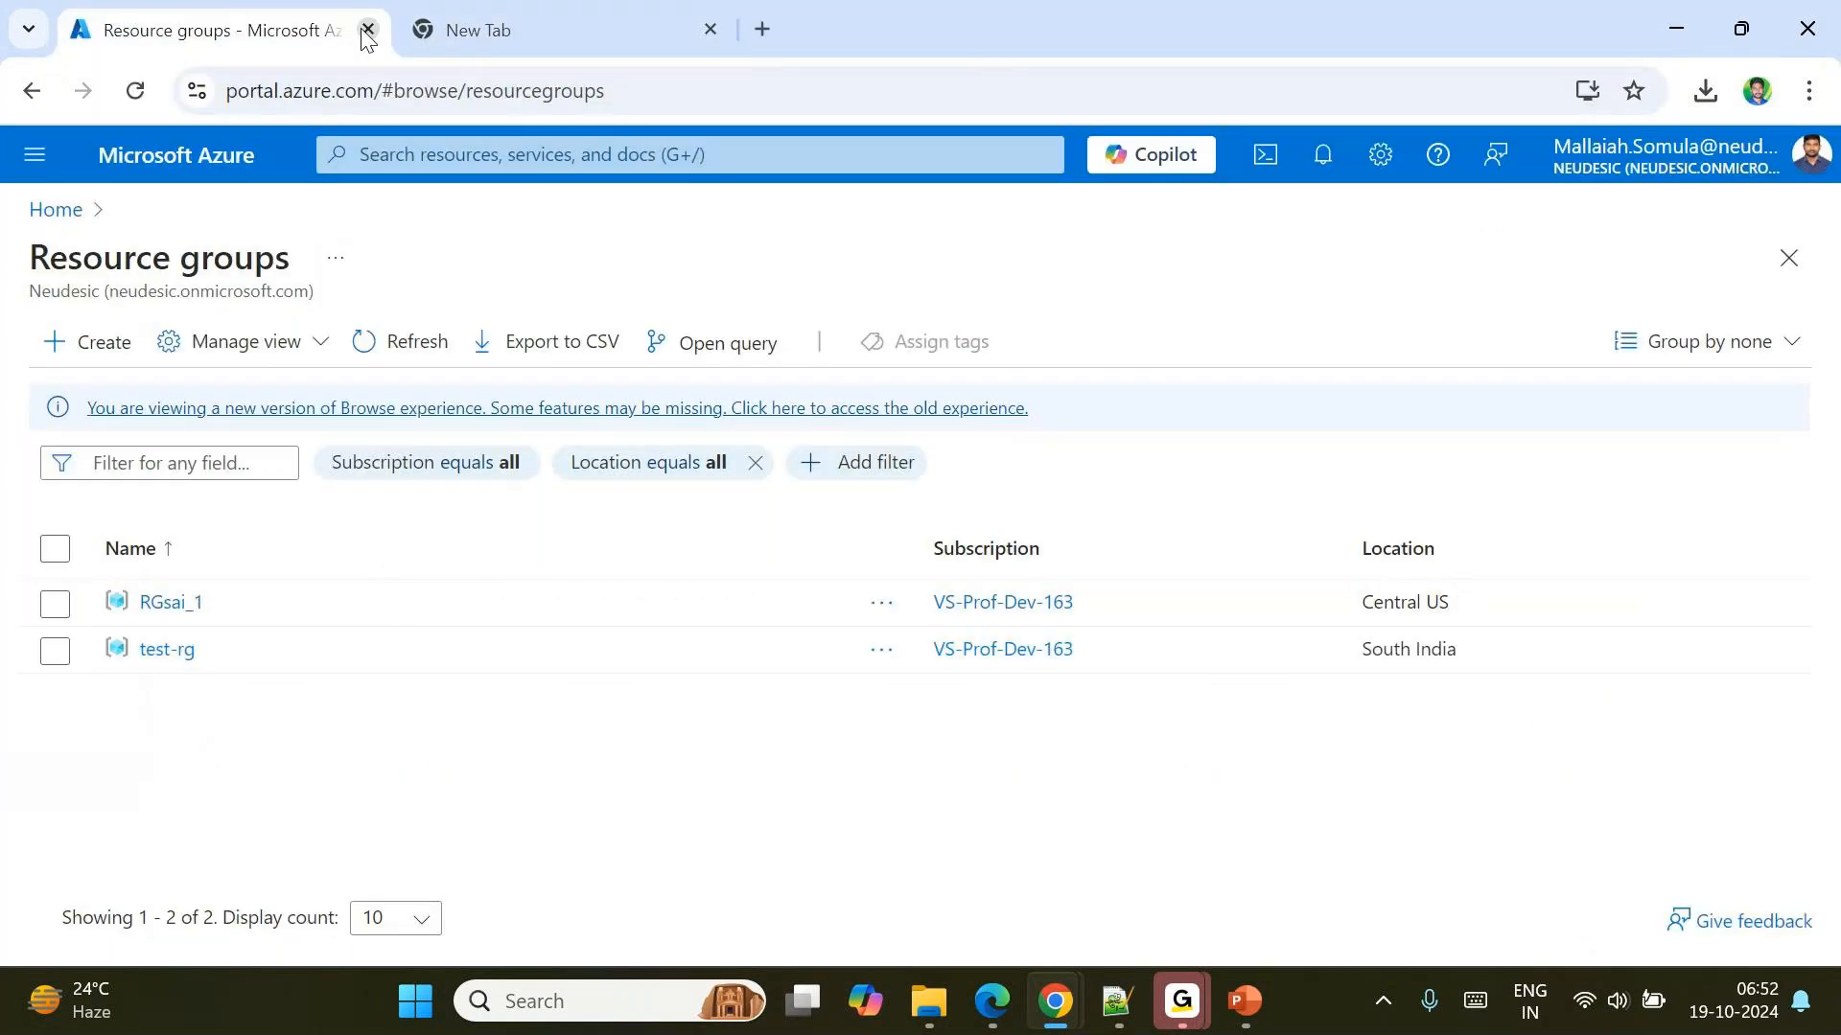
pyautogui.click(368, 30)
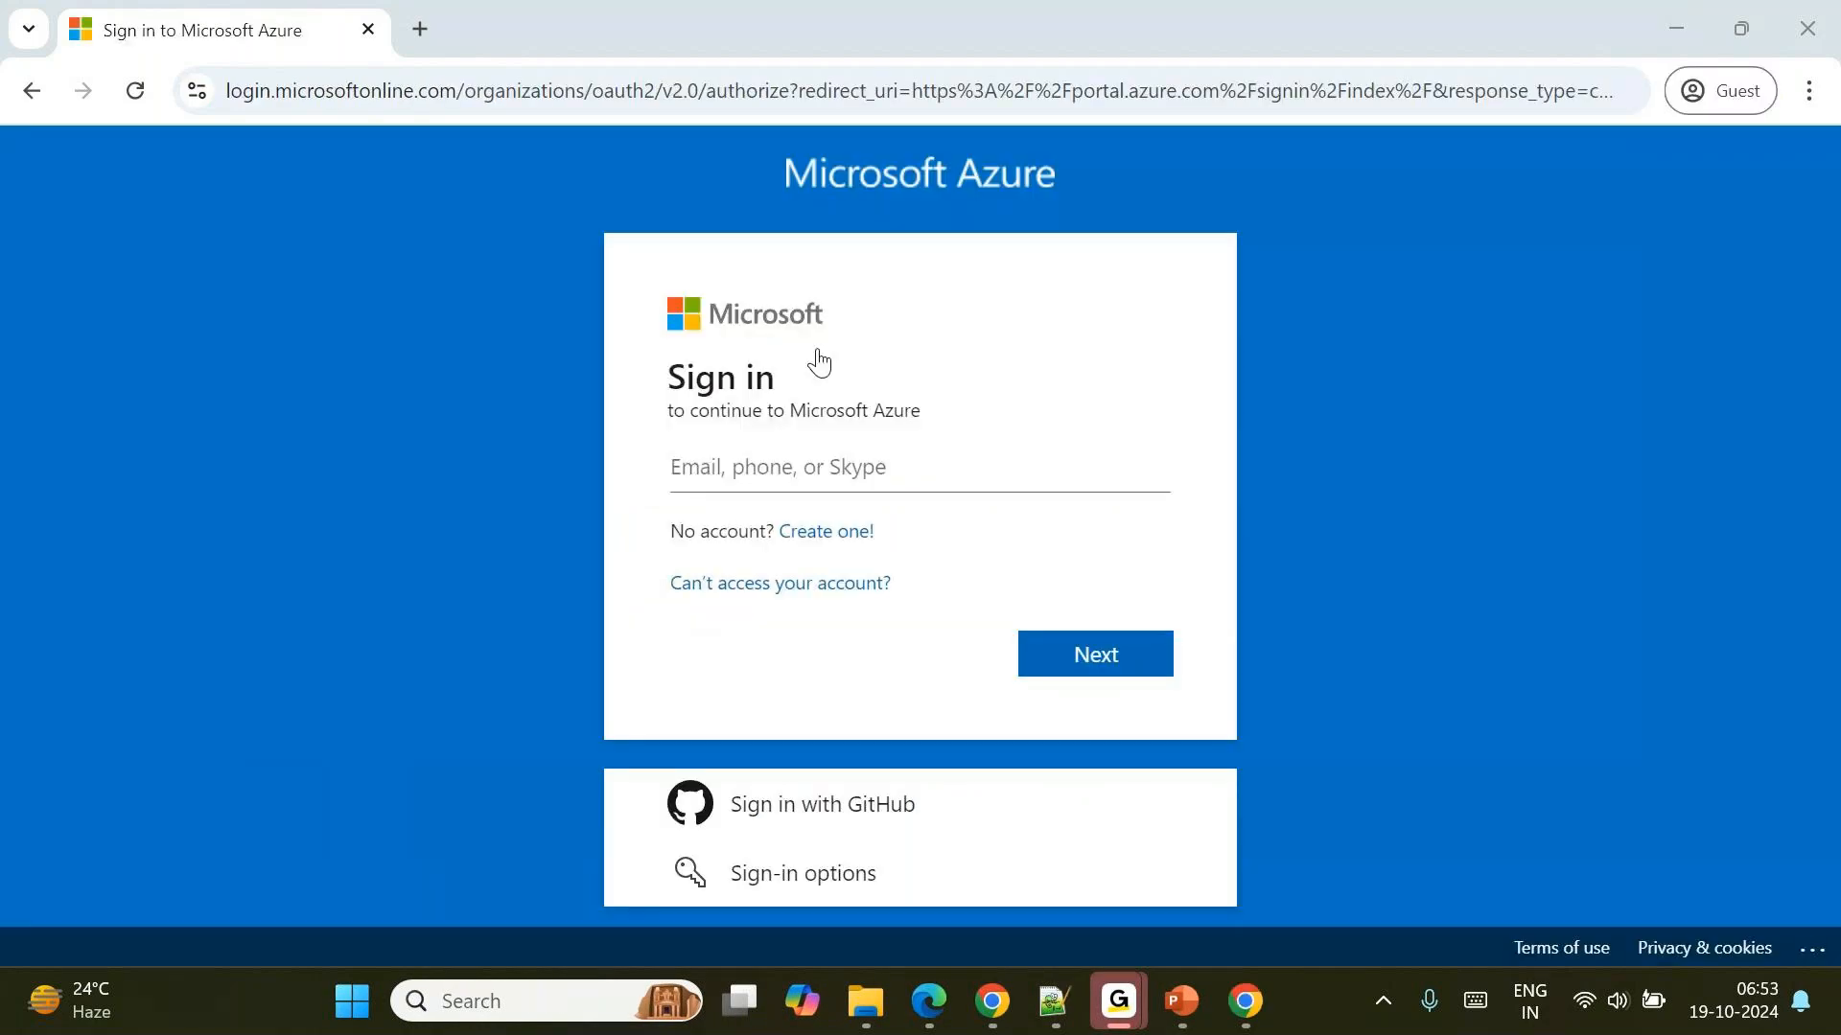
# Sign in to Microsoft Azure with the account's e-mail and an Authenticator notification, staying signed in and suppressing that question.
pyautogui.click(801, 484)
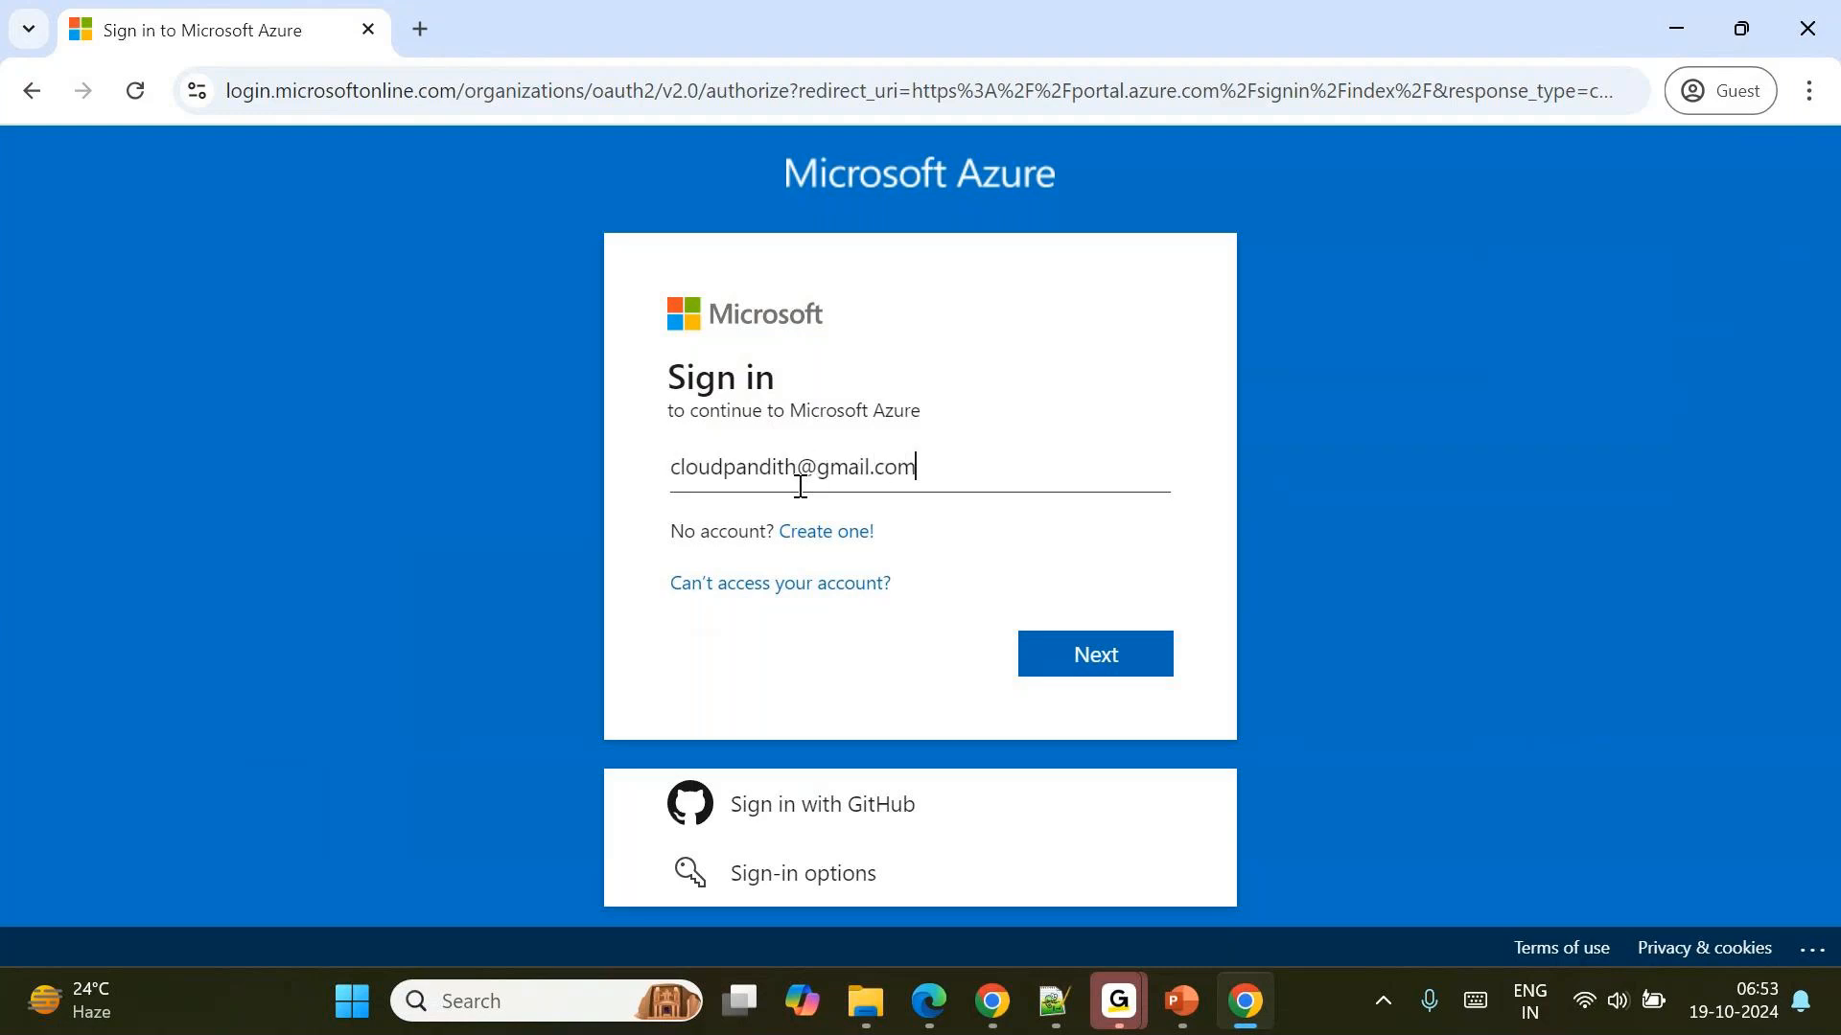
pyautogui.press('Return')
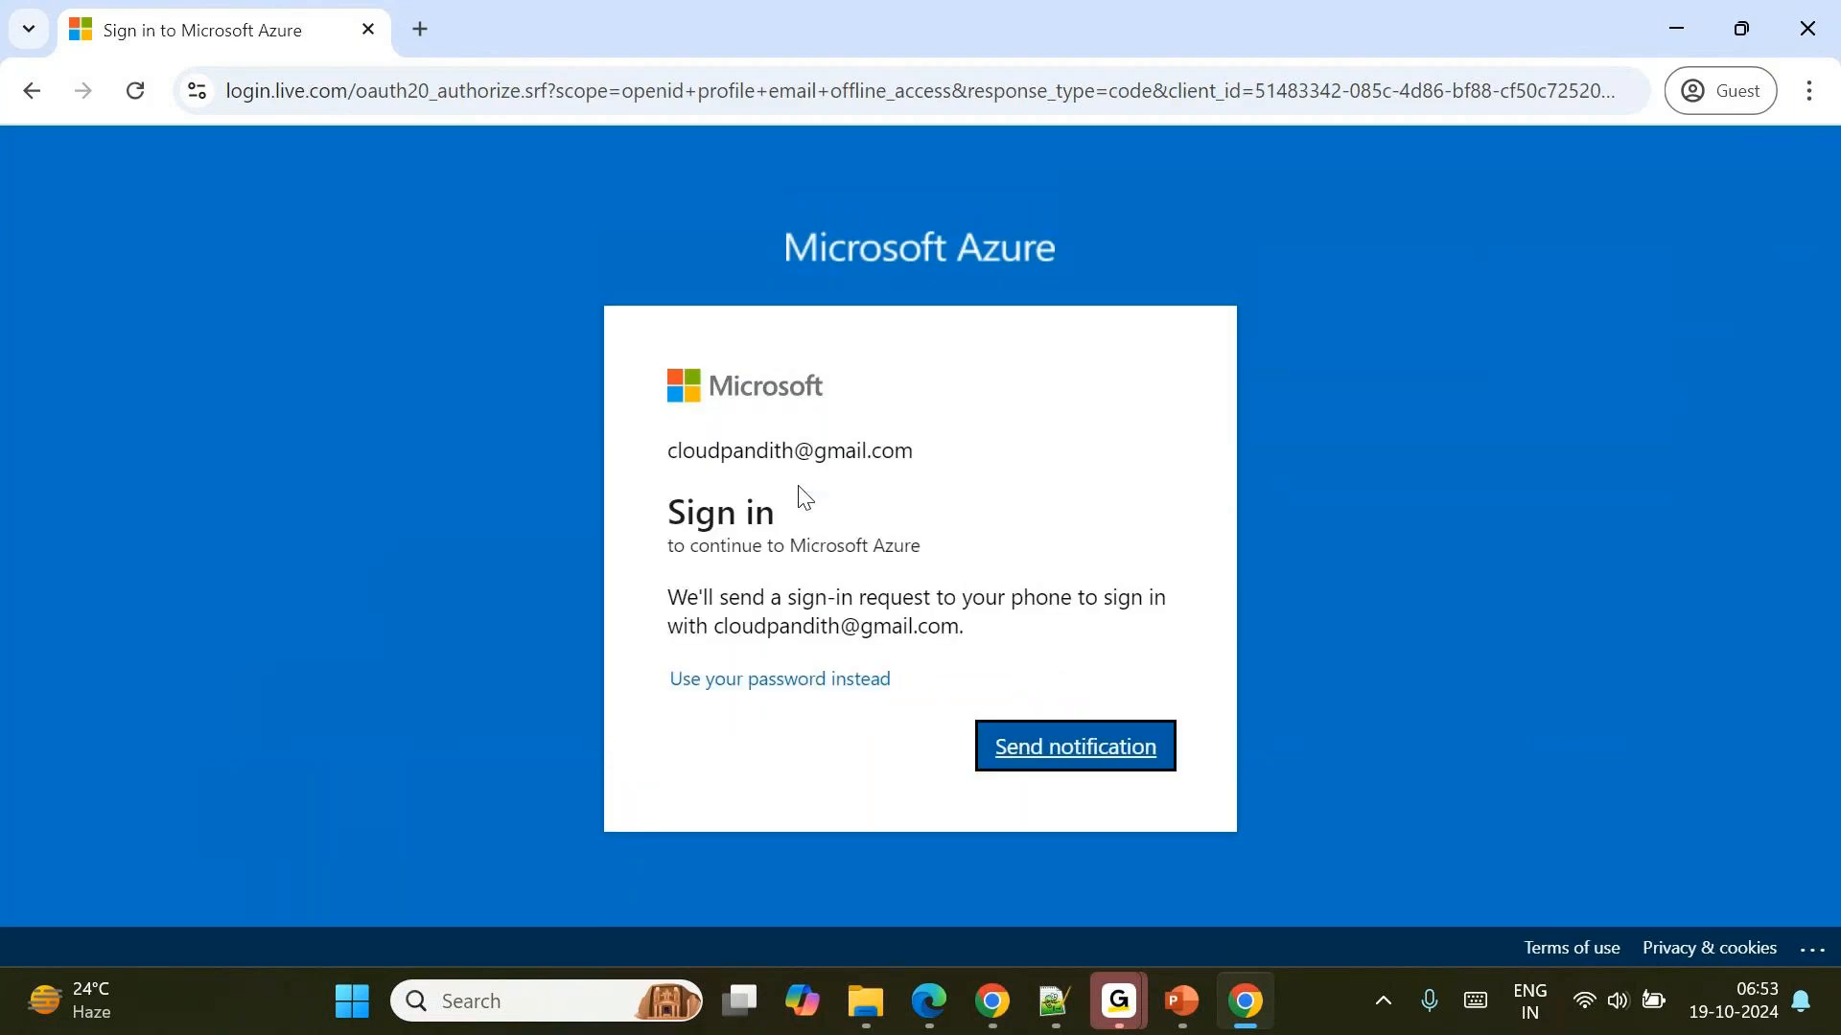
pyautogui.click(1032, 753)
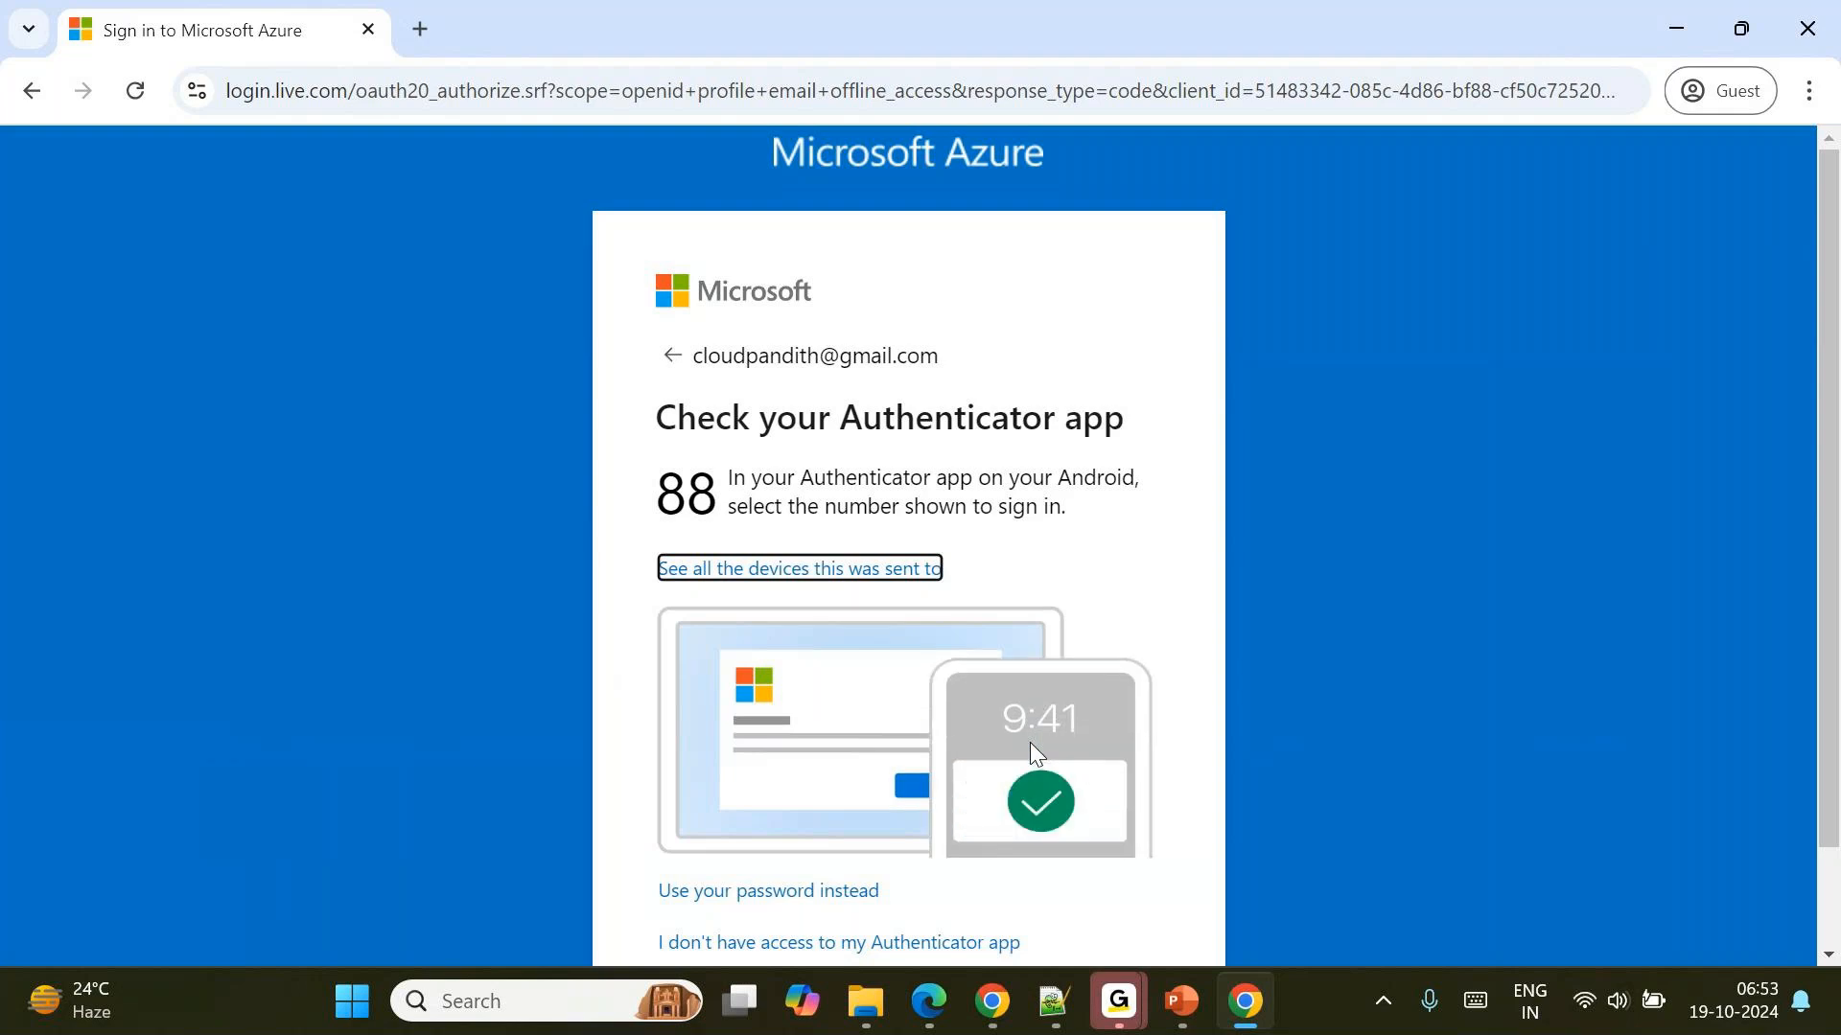
pyautogui.scroll(-1, 1030, 742)
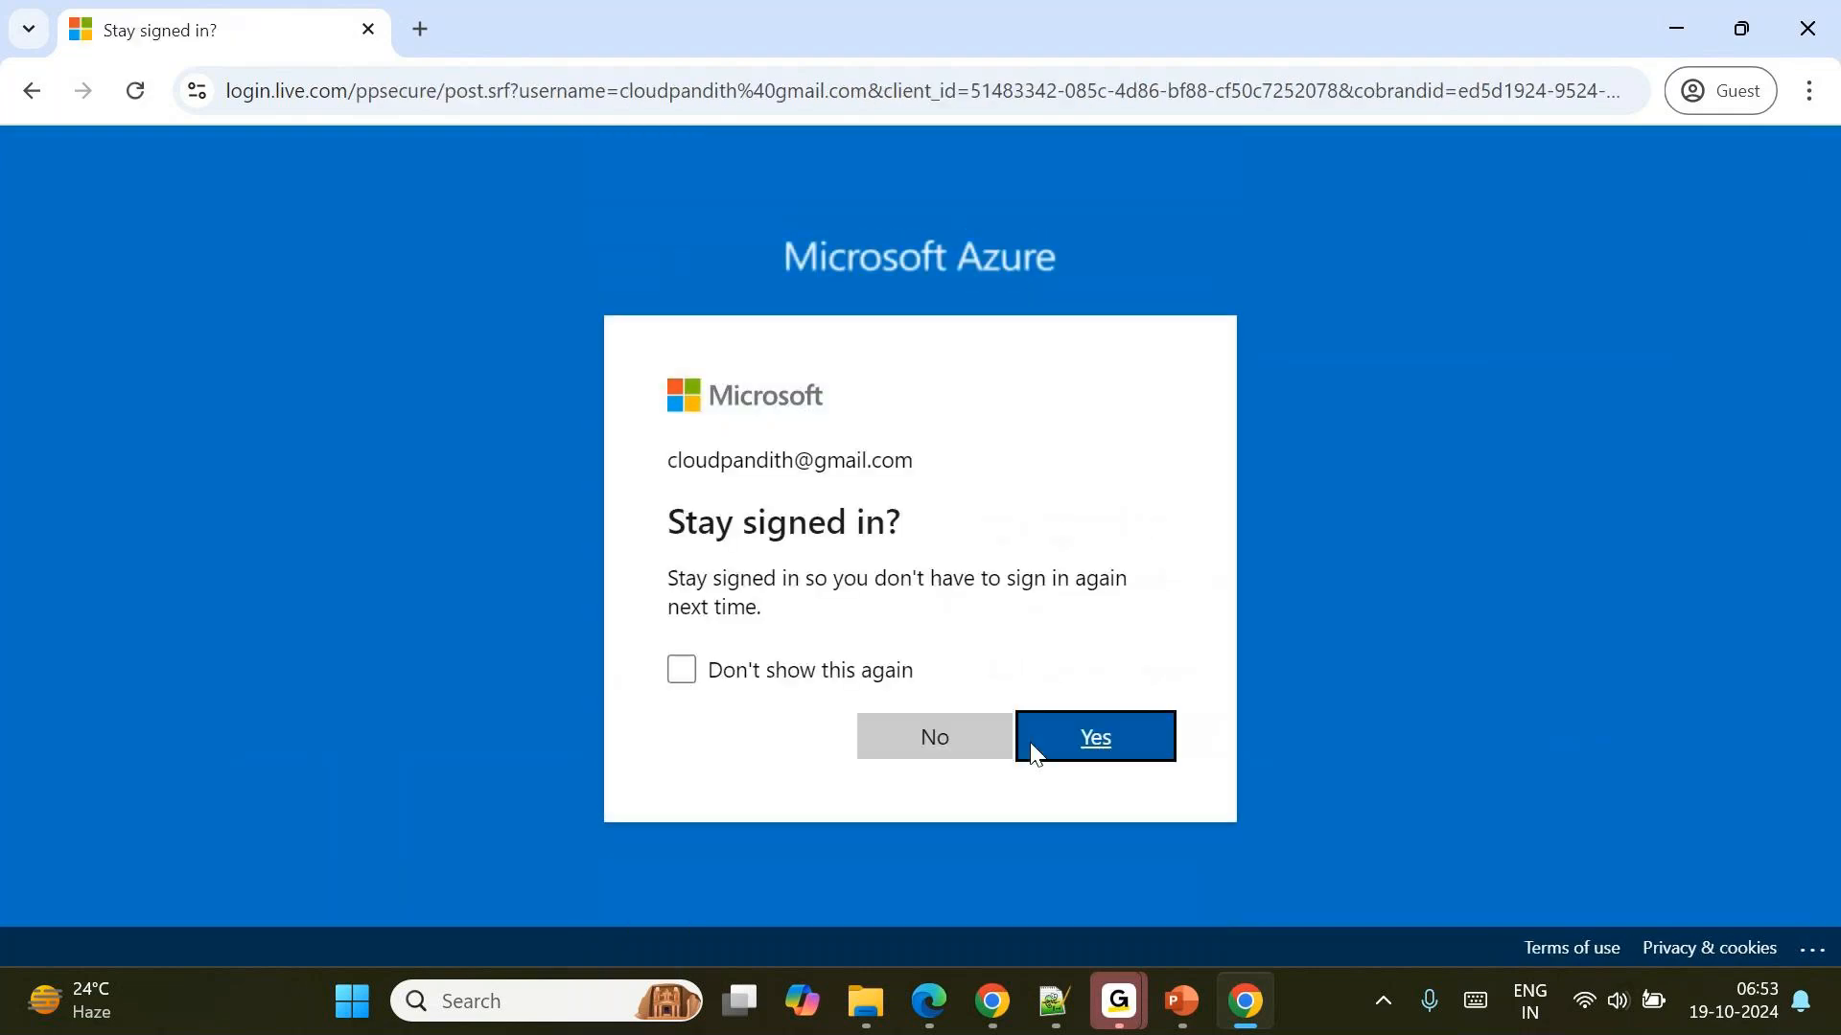
pyautogui.click(810, 673)
pyautogui.click(1106, 726)
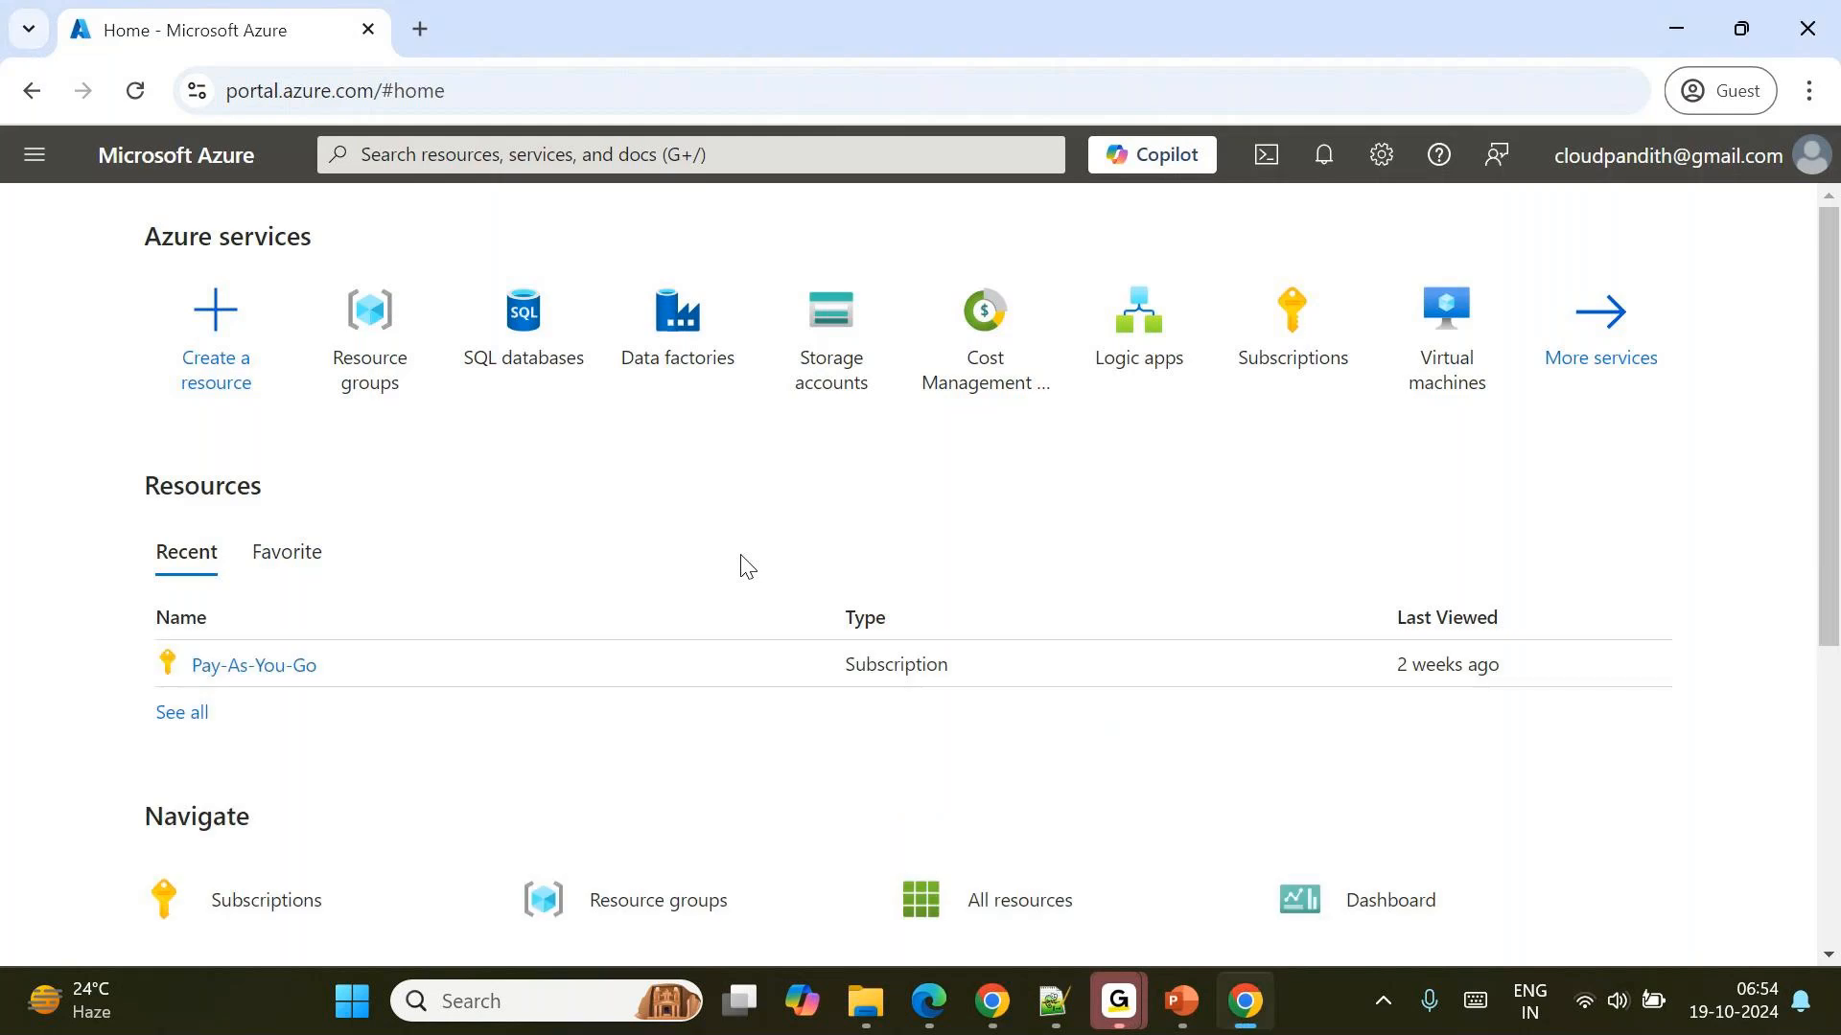
# Start a new storage account and create a new resource group named cloudpandith-dev-rg for it.
pyautogui.moveTo(665, 334)
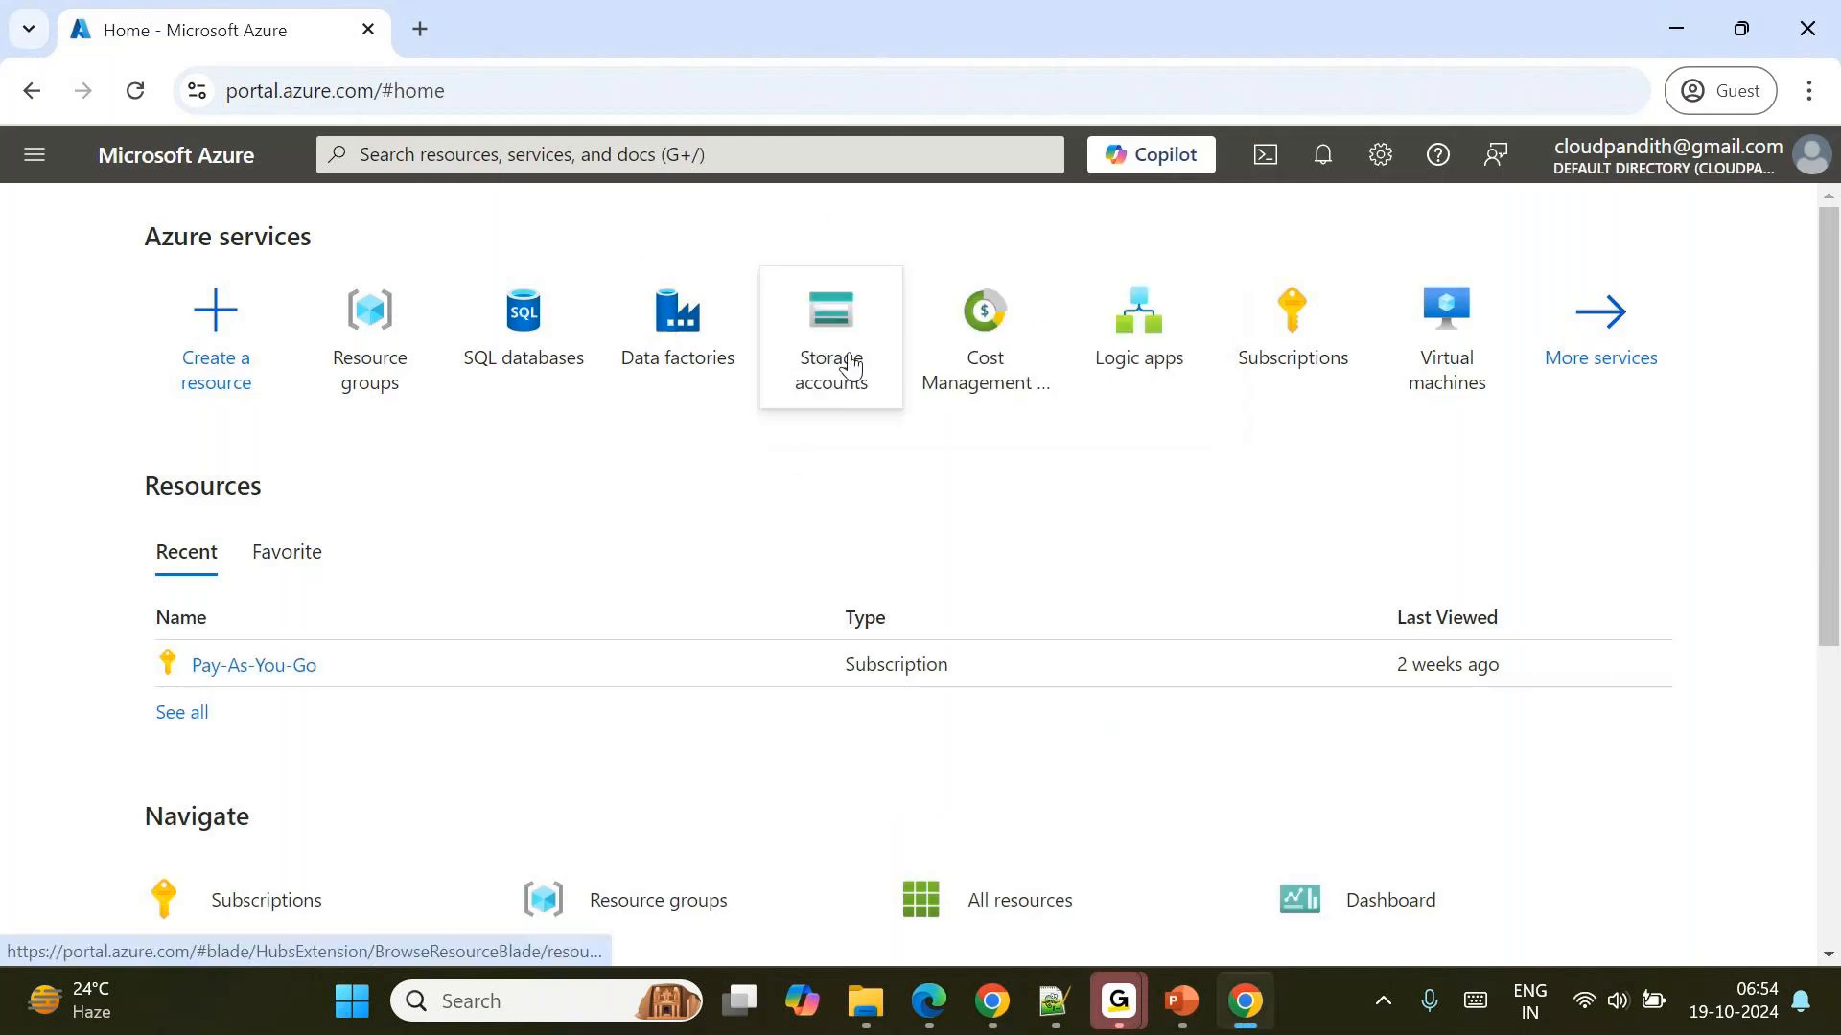
pyautogui.click(851, 360)
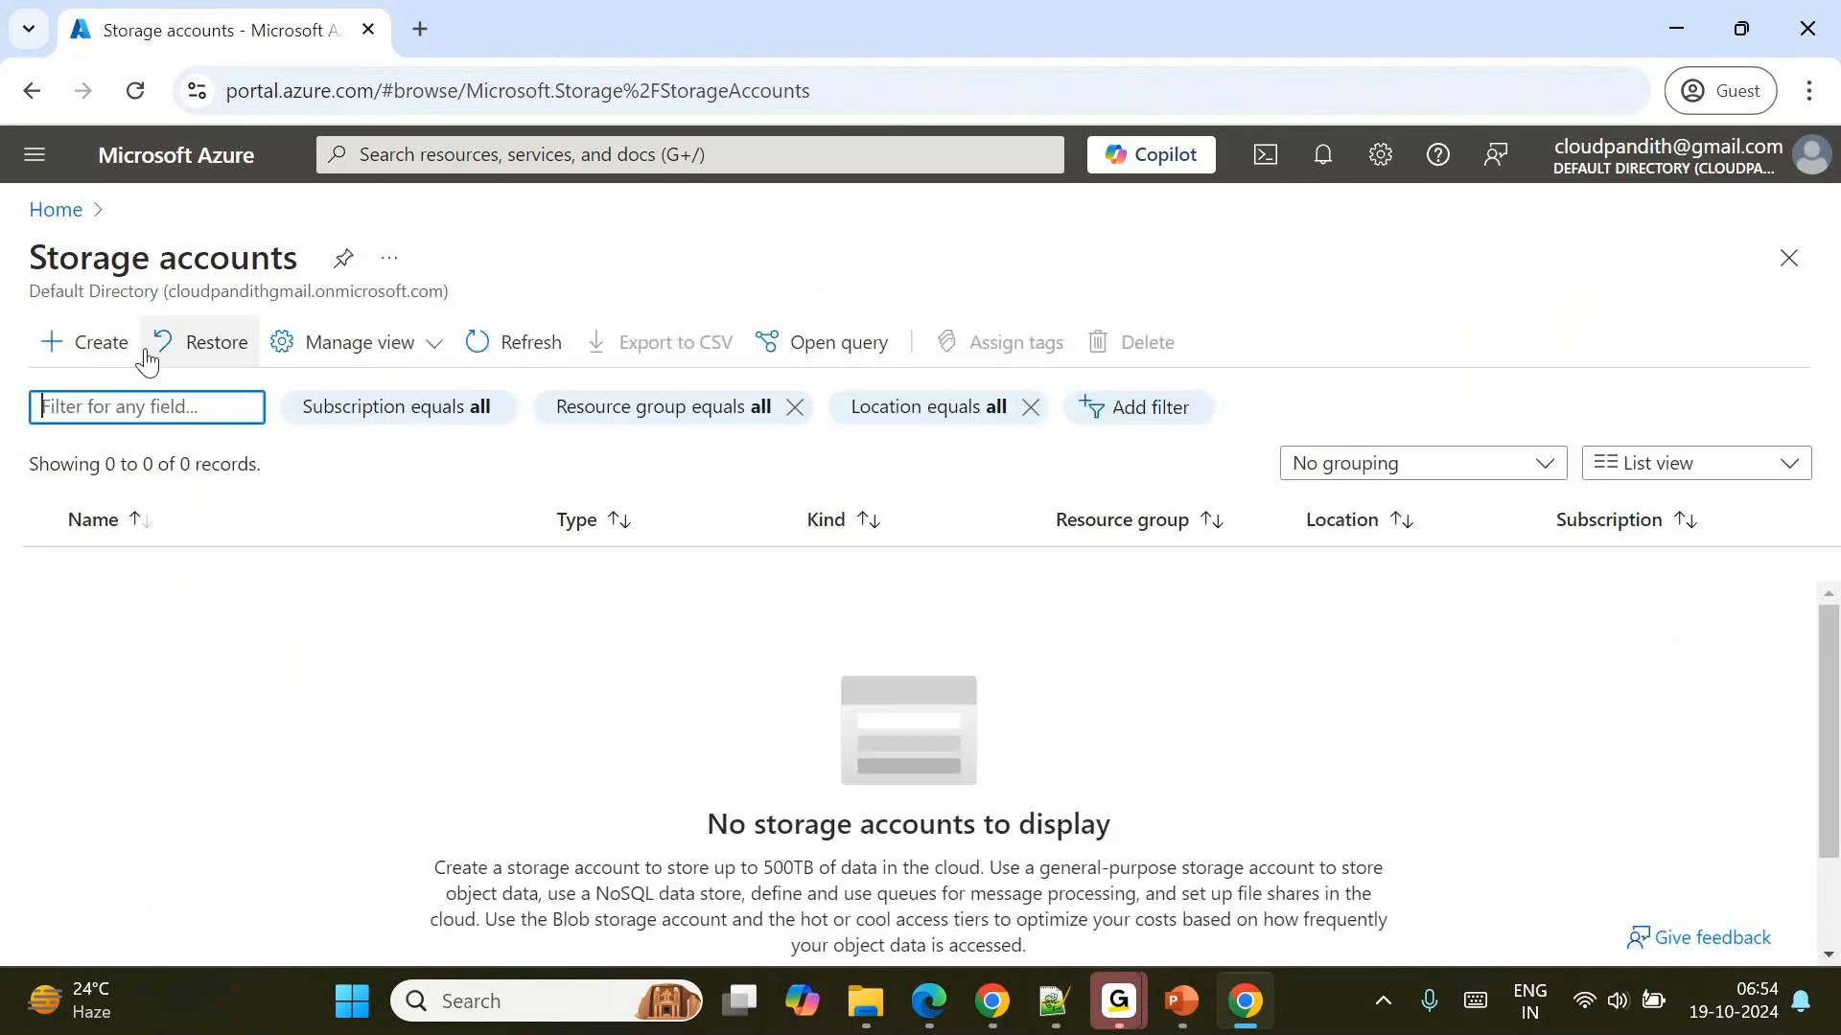
pyautogui.click(127, 343)
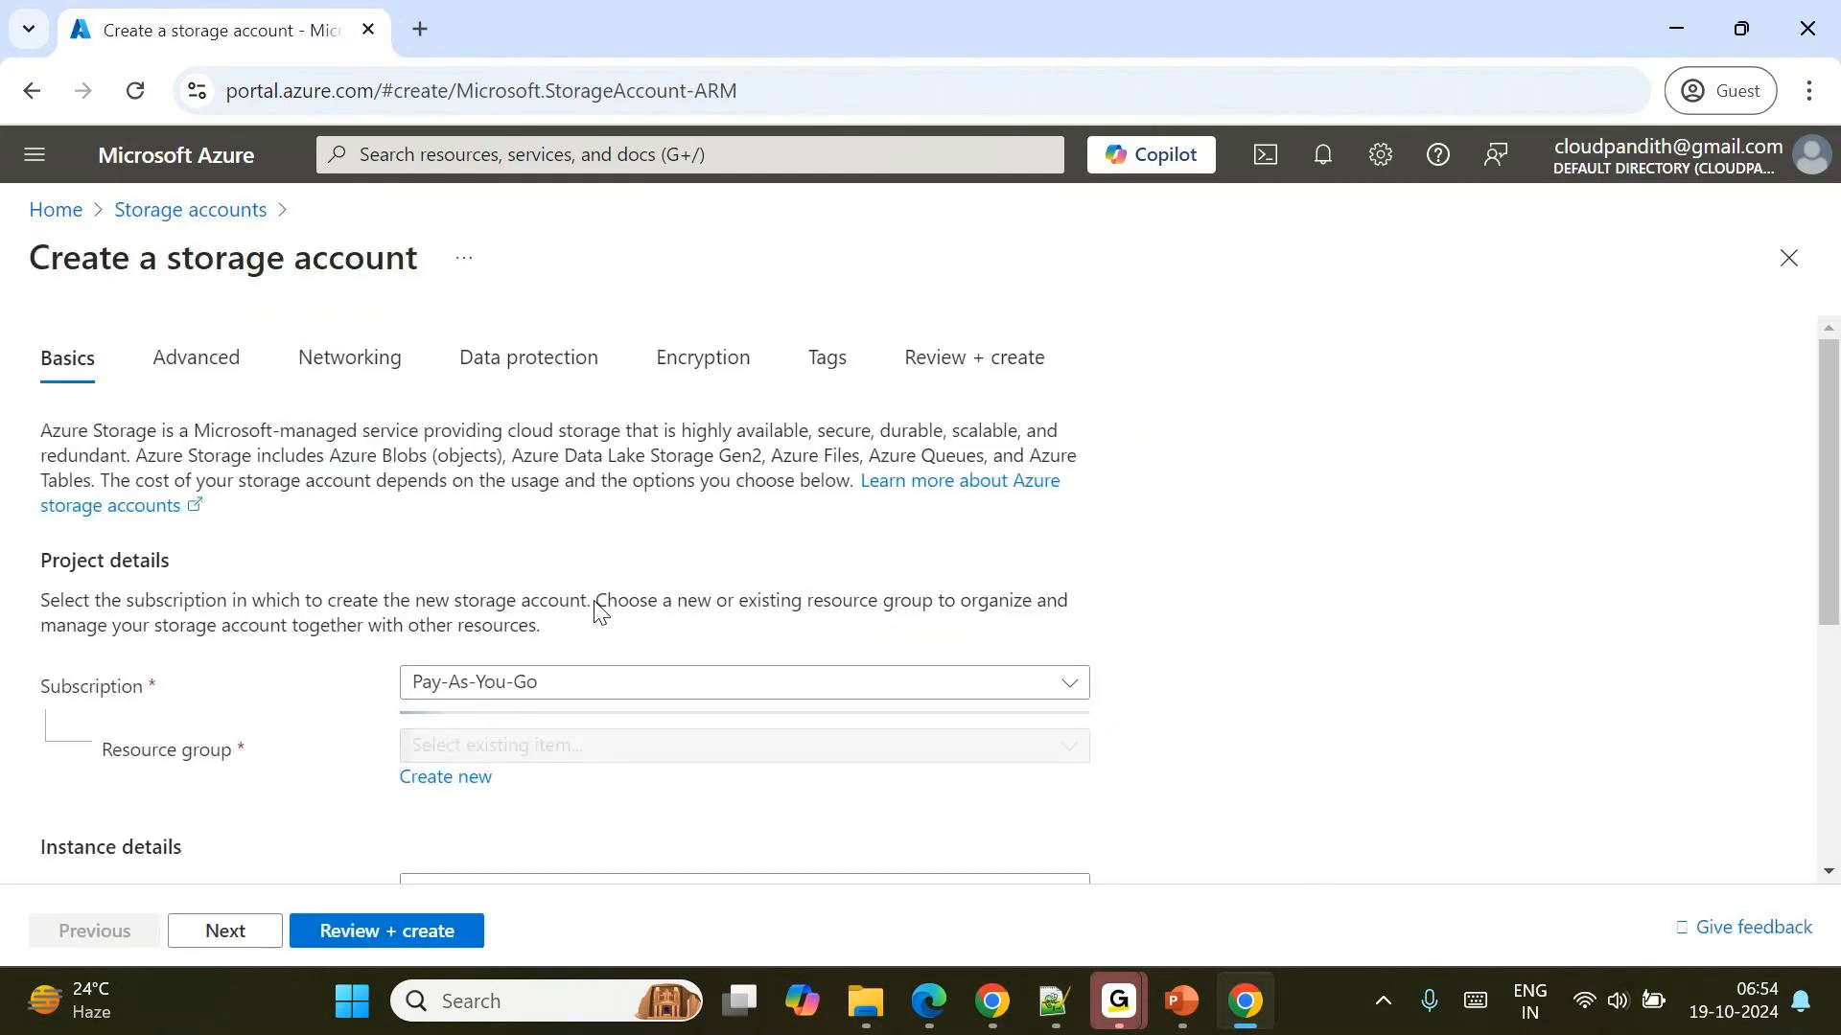
pyautogui.scroll(-1, 757, 654)
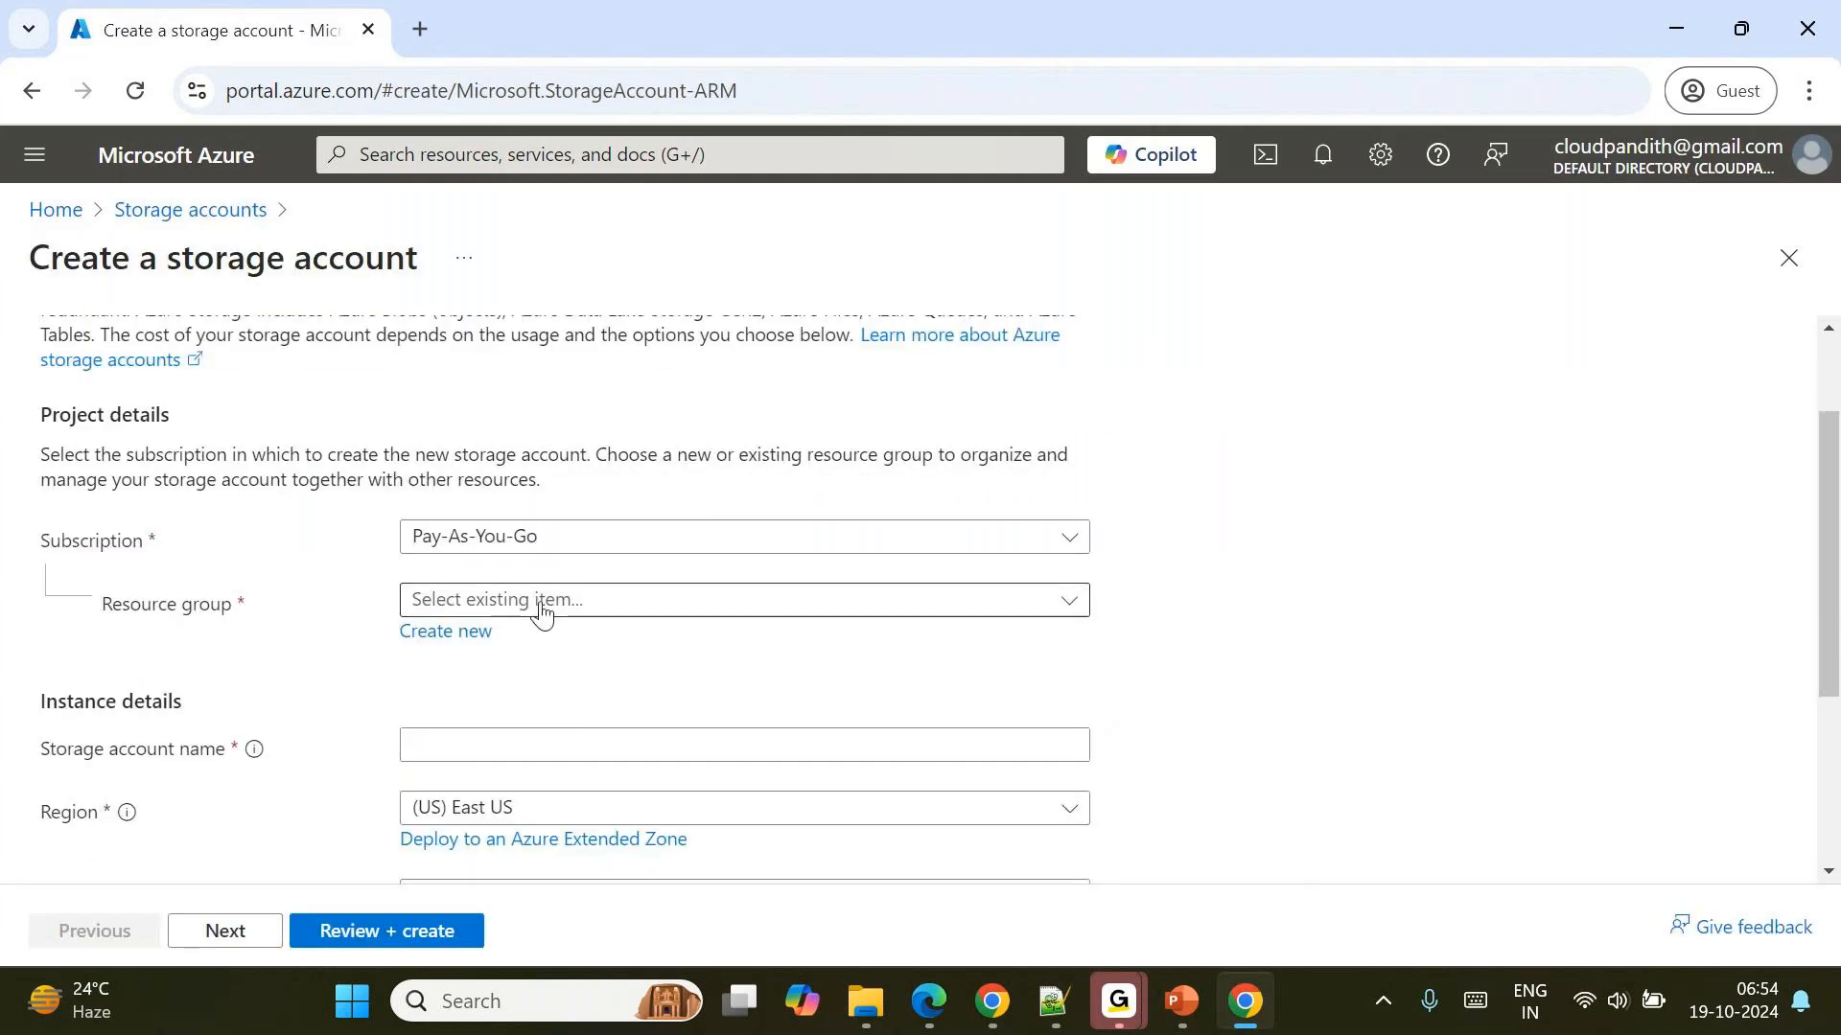
pyautogui.click(540, 608)
pyautogui.click(411, 637)
pyautogui.write('cloudpadi')
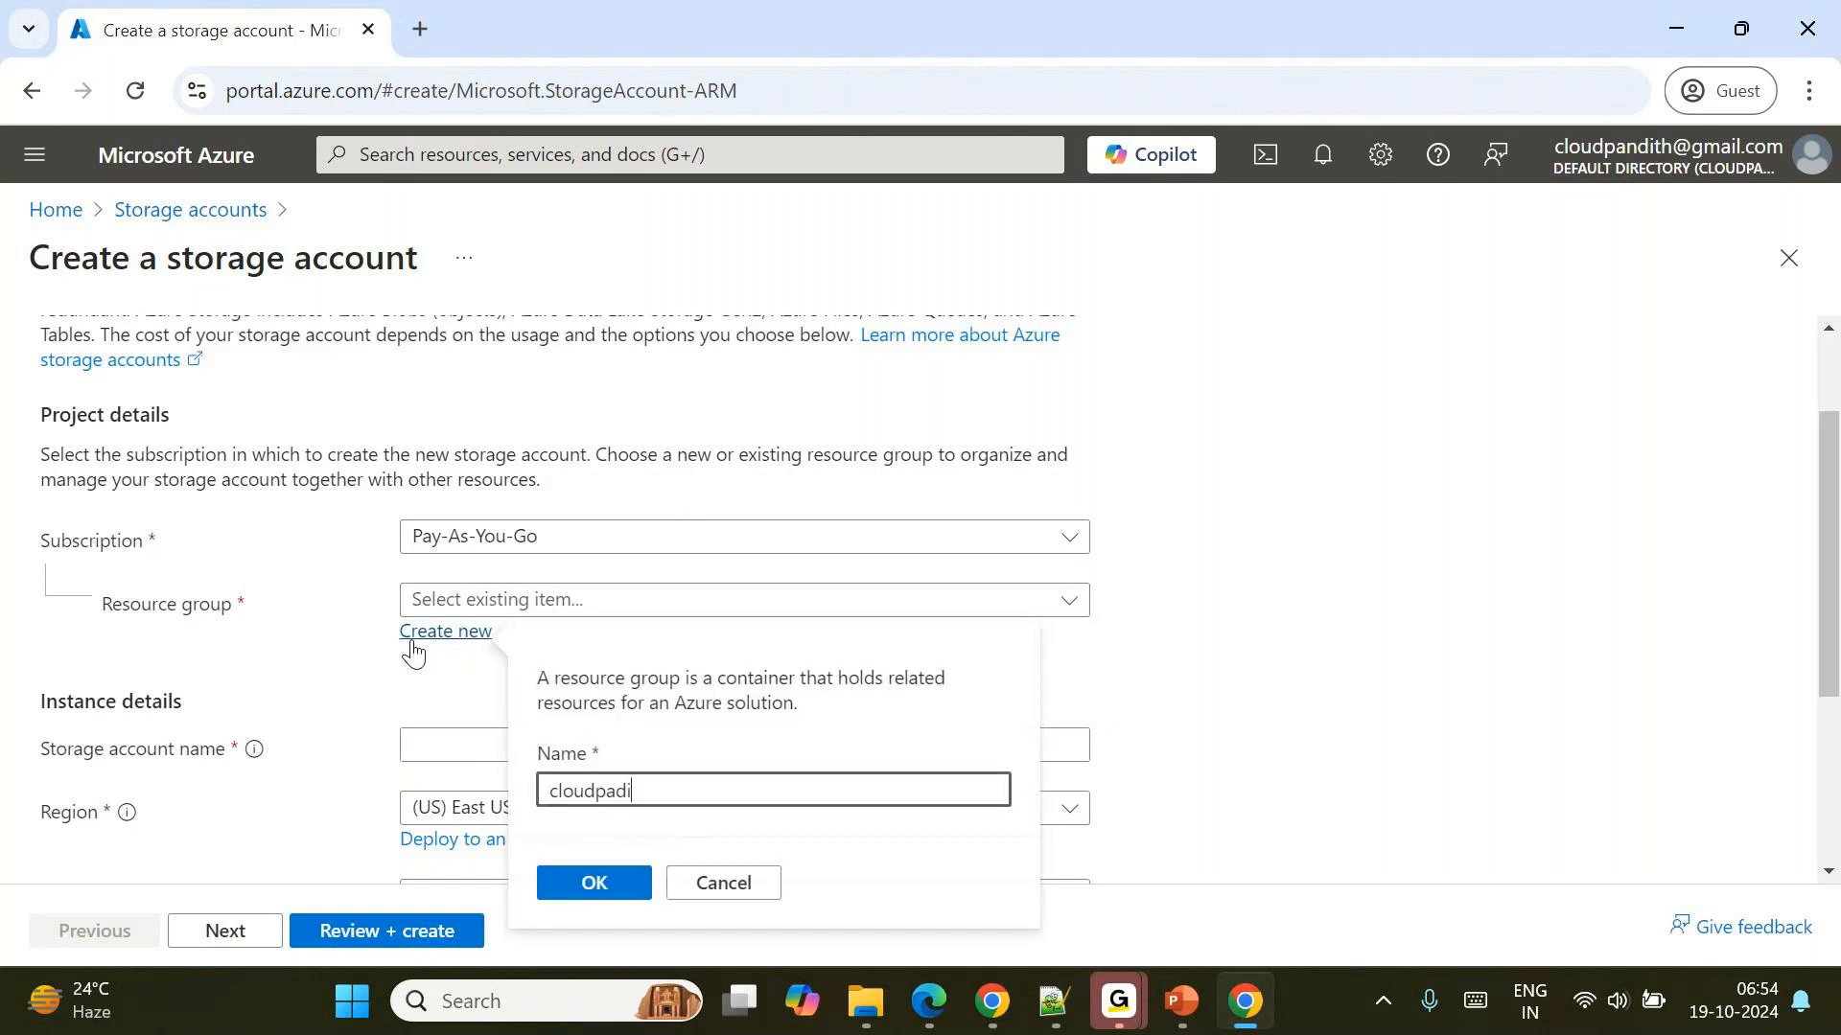
pyautogui.press('BackSpace')
pyautogui.press('BackSpace')
pyautogui.write('ndith-dev-rg')
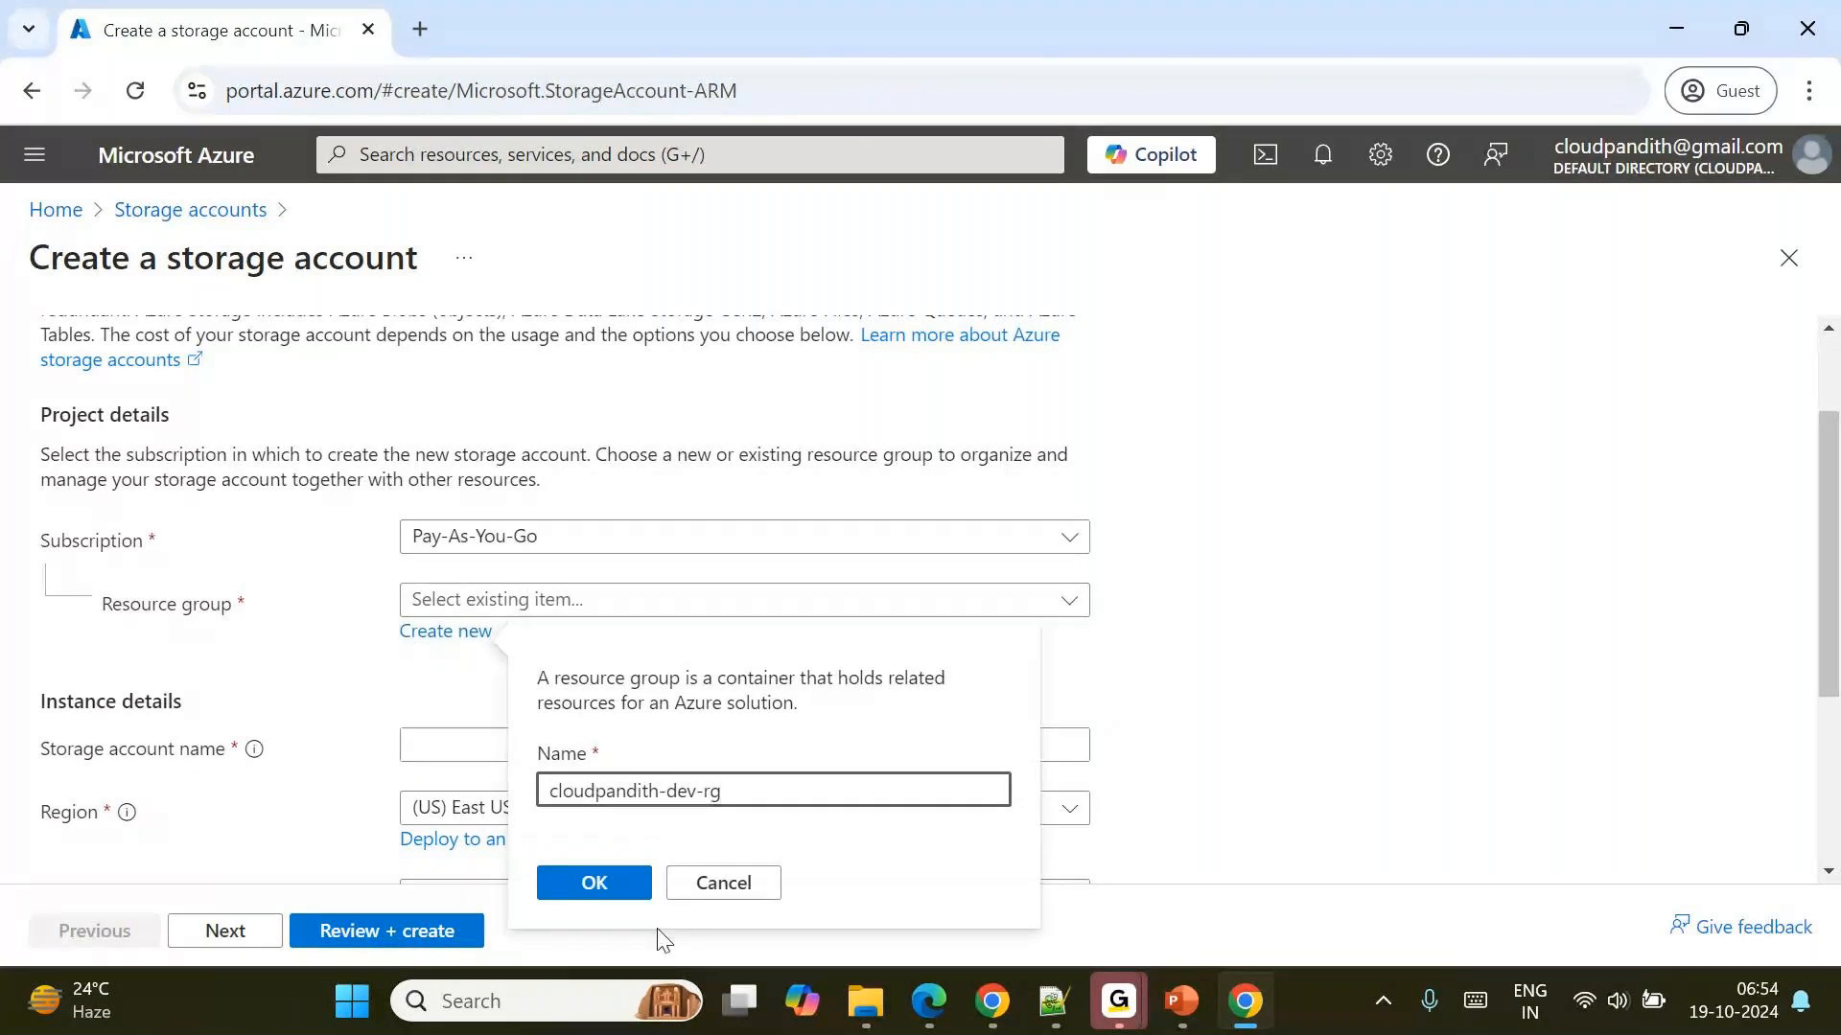
pyautogui.click(603, 897)
# Name the storage account cloudpandithdevadls.
pyautogui.click(478, 747)
pyautogui.write('c')
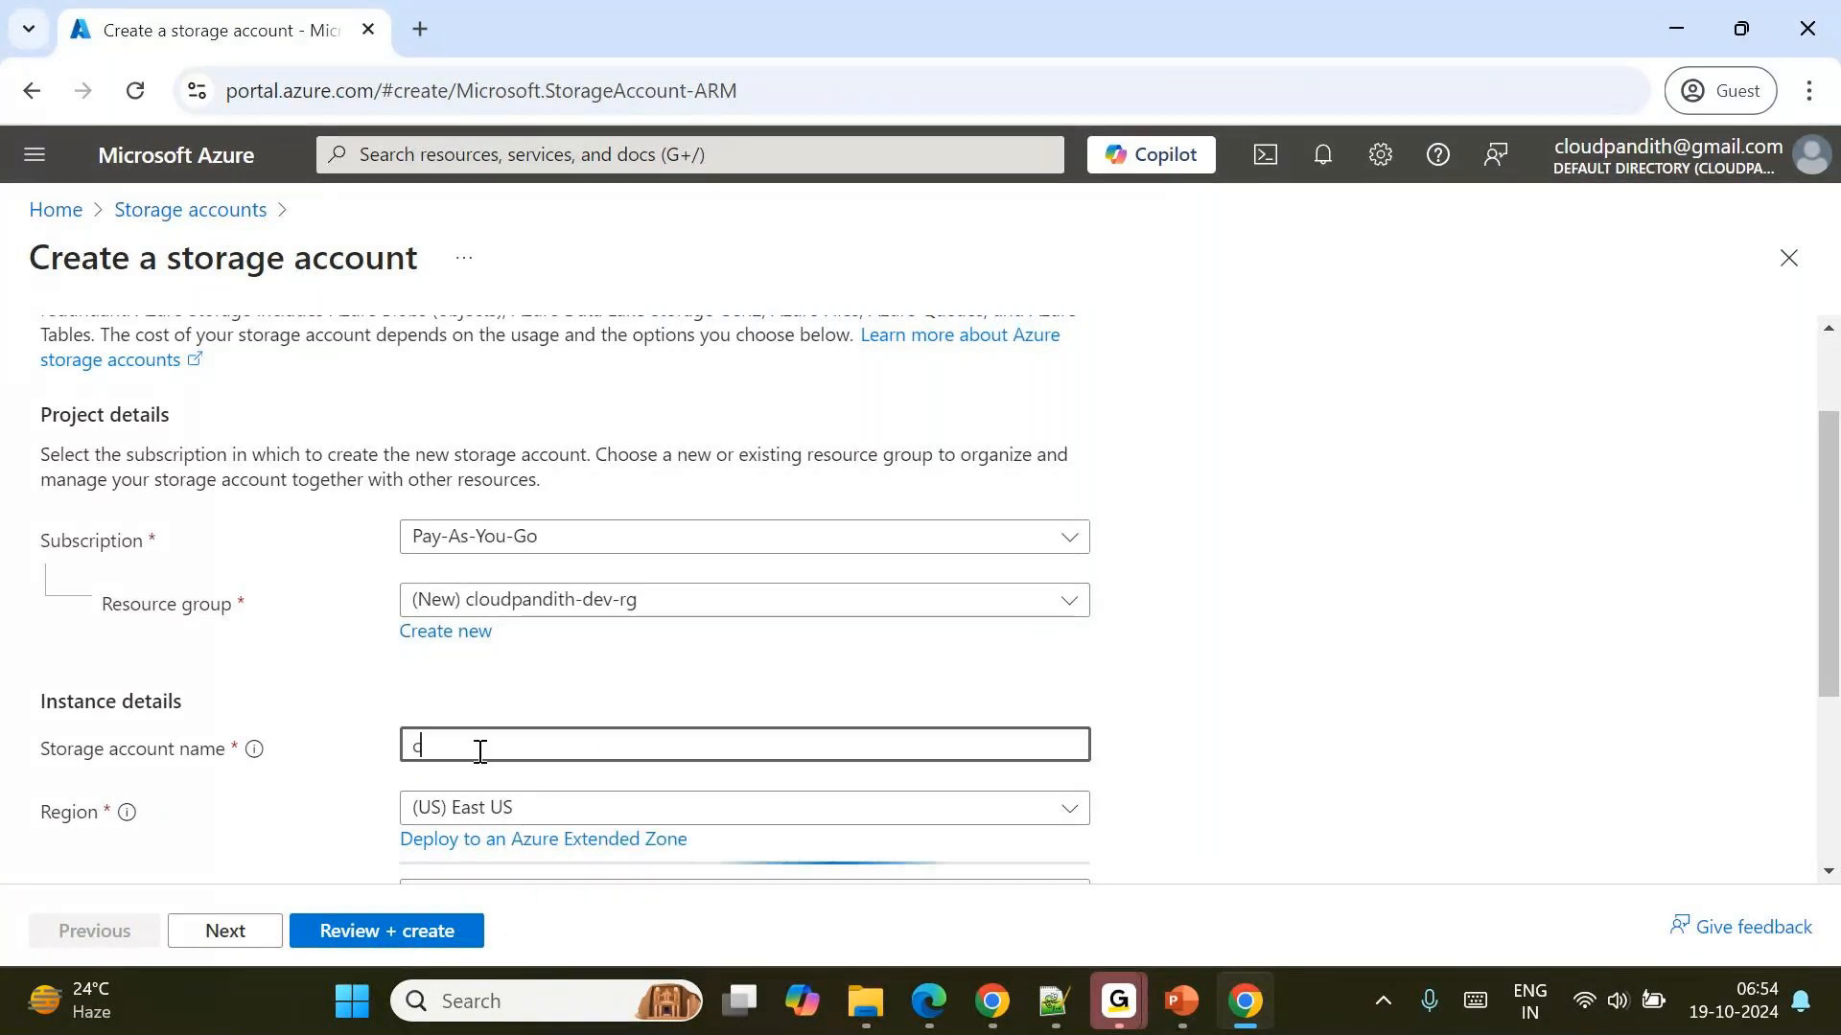
pyautogui.write('loudpandith-dev')
pyautogui.press('BackSpace')
pyautogui.press('BackSpace')
pyautogui.press('BackSpace')
pyautogui.press('BackSpace')
pyautogui.write('deva')
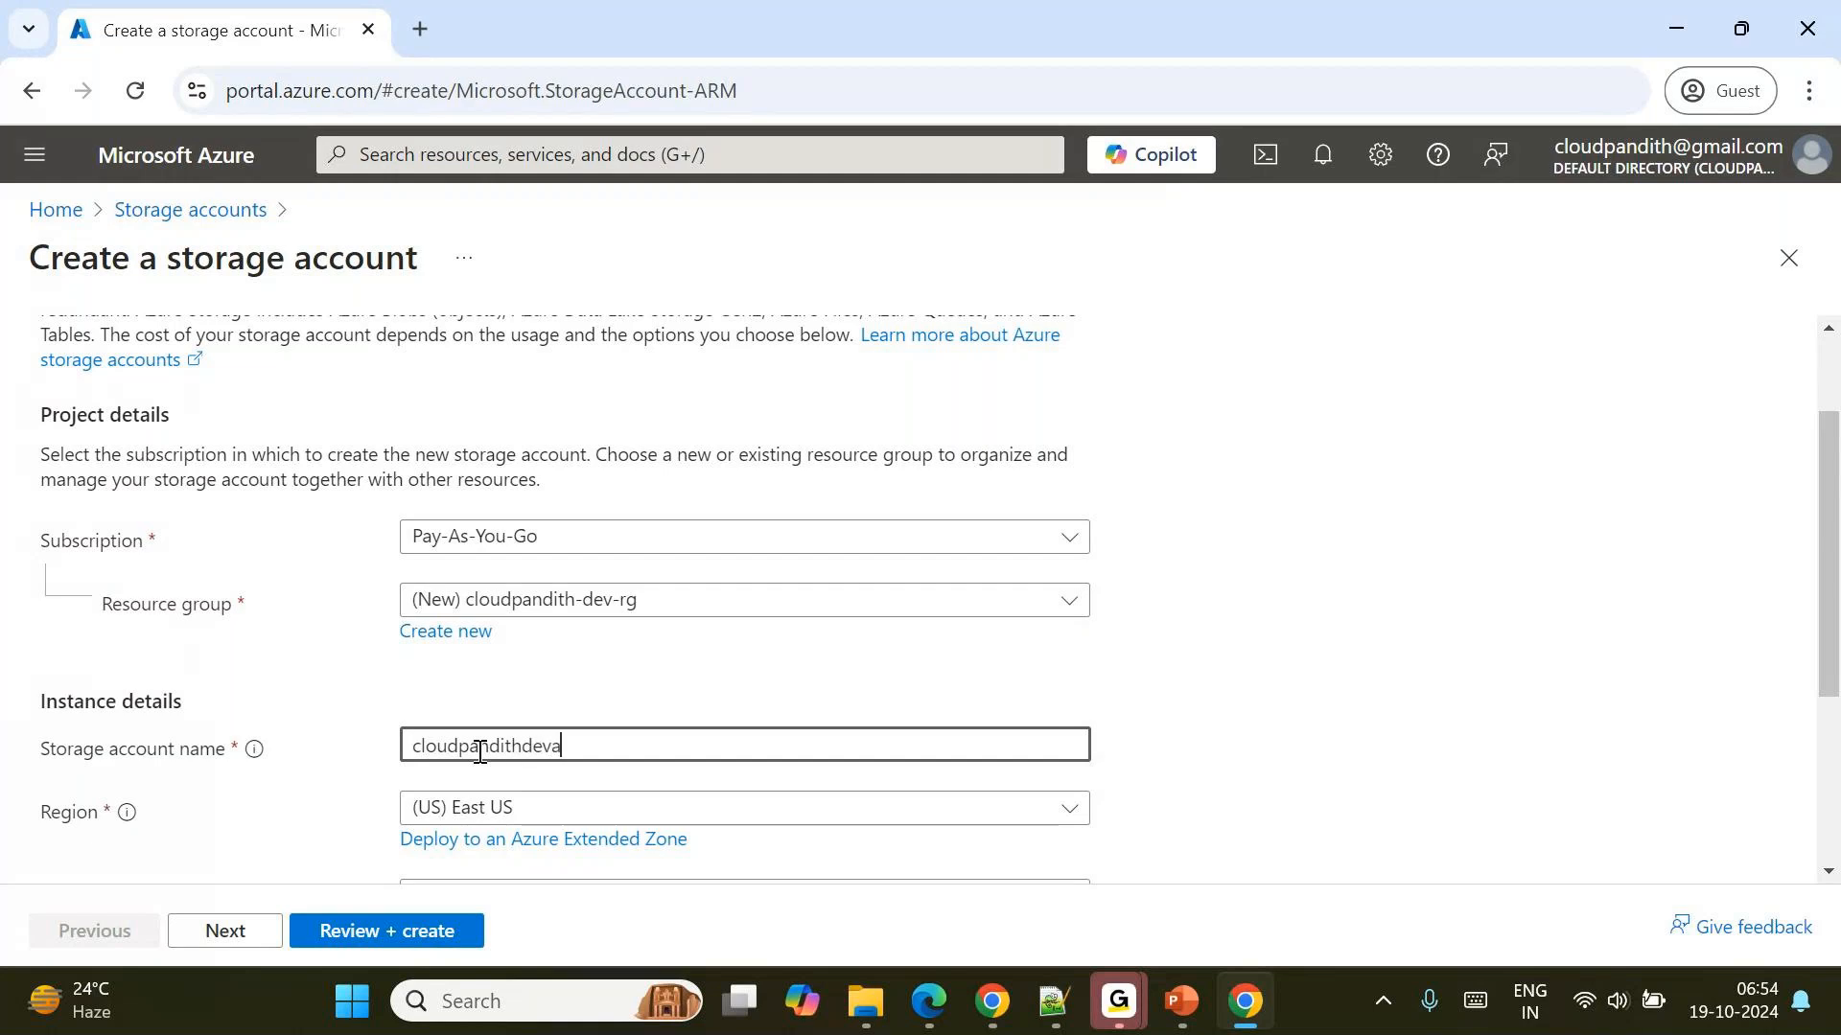
pyautogui.write('blob')
pyautogui.click(378, 711)
pyautogui.click(611, 747)
pyautogui.press('BackSpace')
pyautogui.press('BackSpace')
pyautogui.press('BackSpace')
pyautogui.press('BackSpace')
pyautogui.write('adls')
pyautogui.click(380, 694)
# Enable the hierarchical namespace in the advanced settings and proceed to the storage account's final review.
pyautogui.click(252, 937)
pyautogui.scroll(-4, 497, 748)
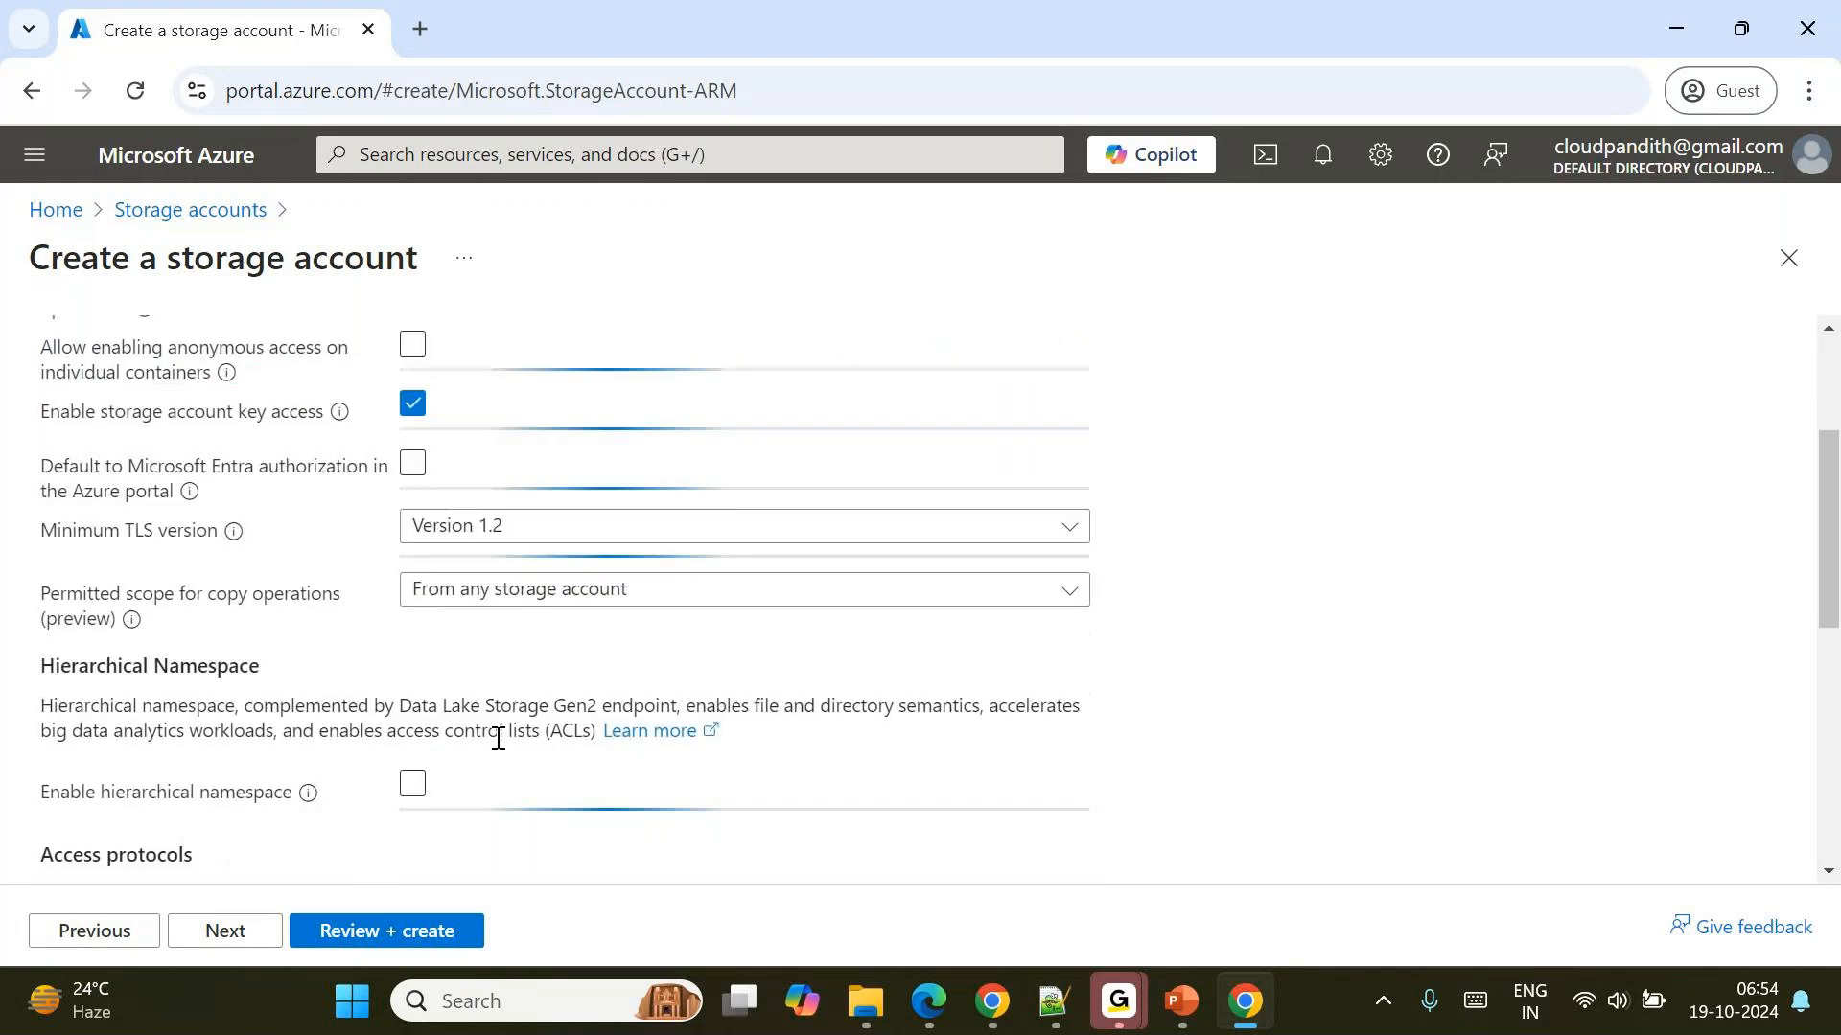
pyautogui.click(412, 640)
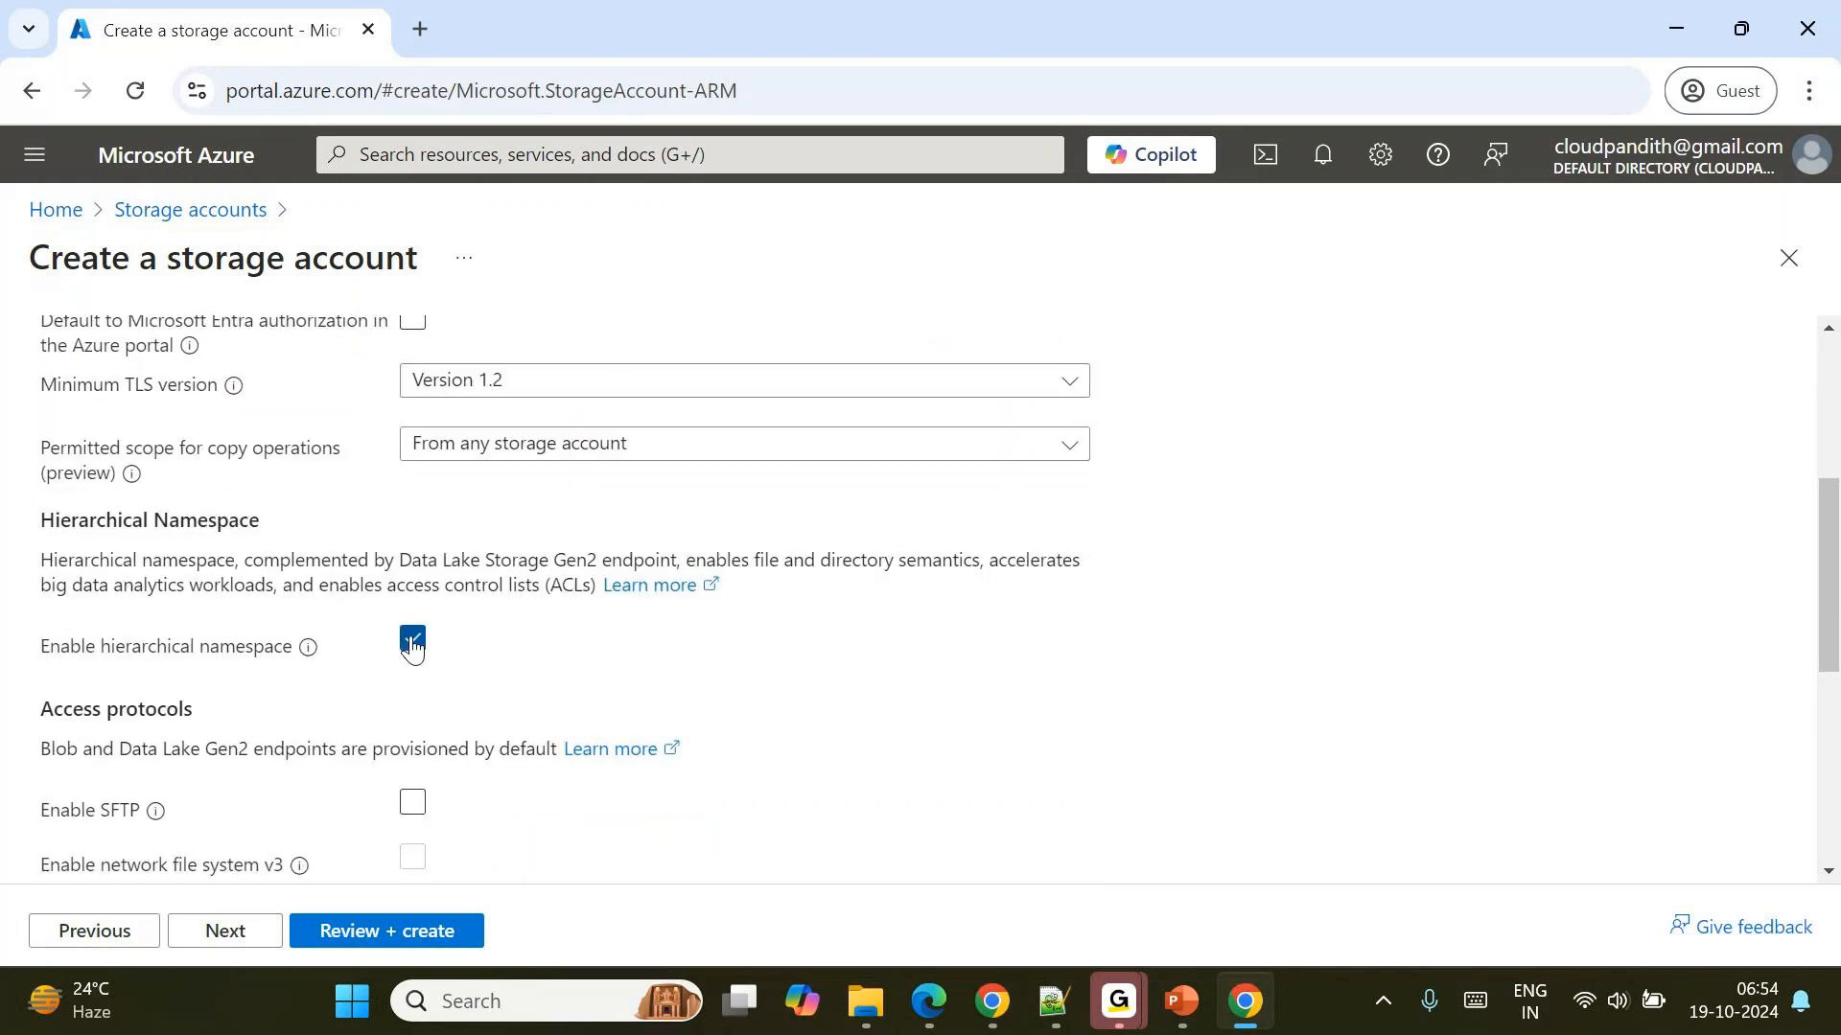
pyautogui.click(379, 929)
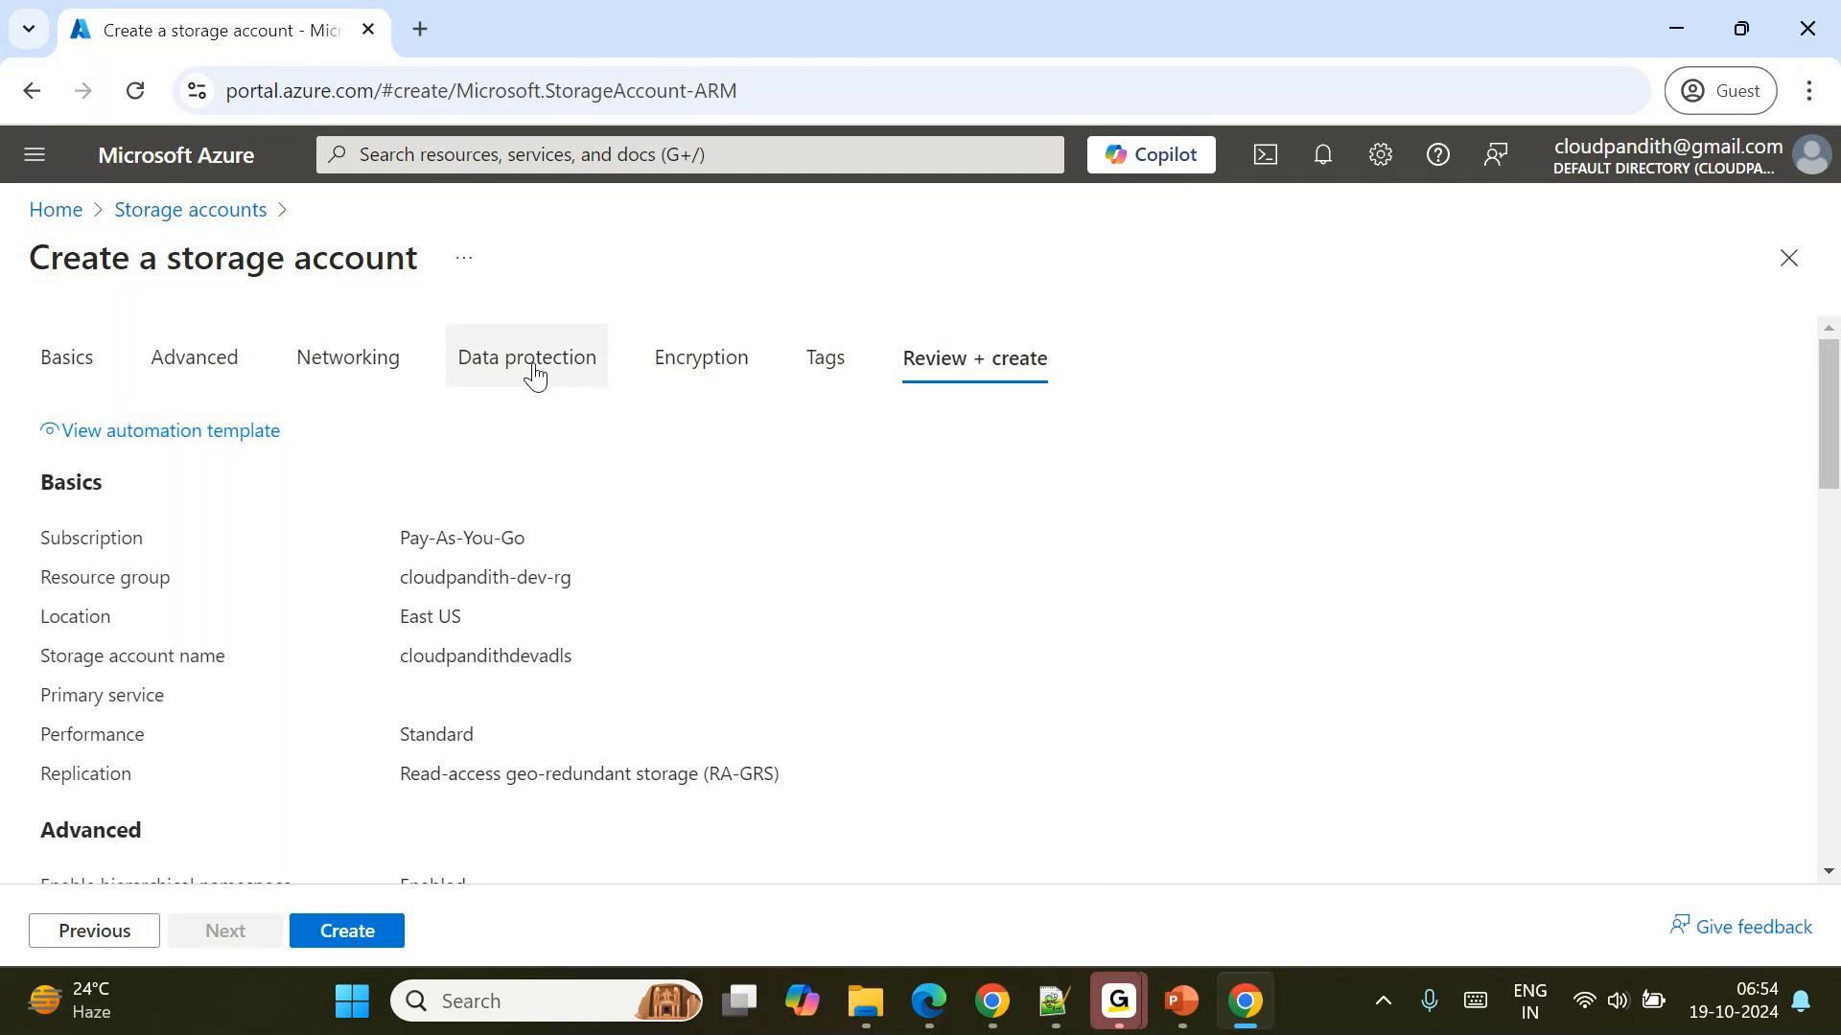
# Examine the data protection options for soft delete and retention days of blobs and containers.
pyautogui.click(522, 357)
pyautogui.scroll(-1, 613, 573)
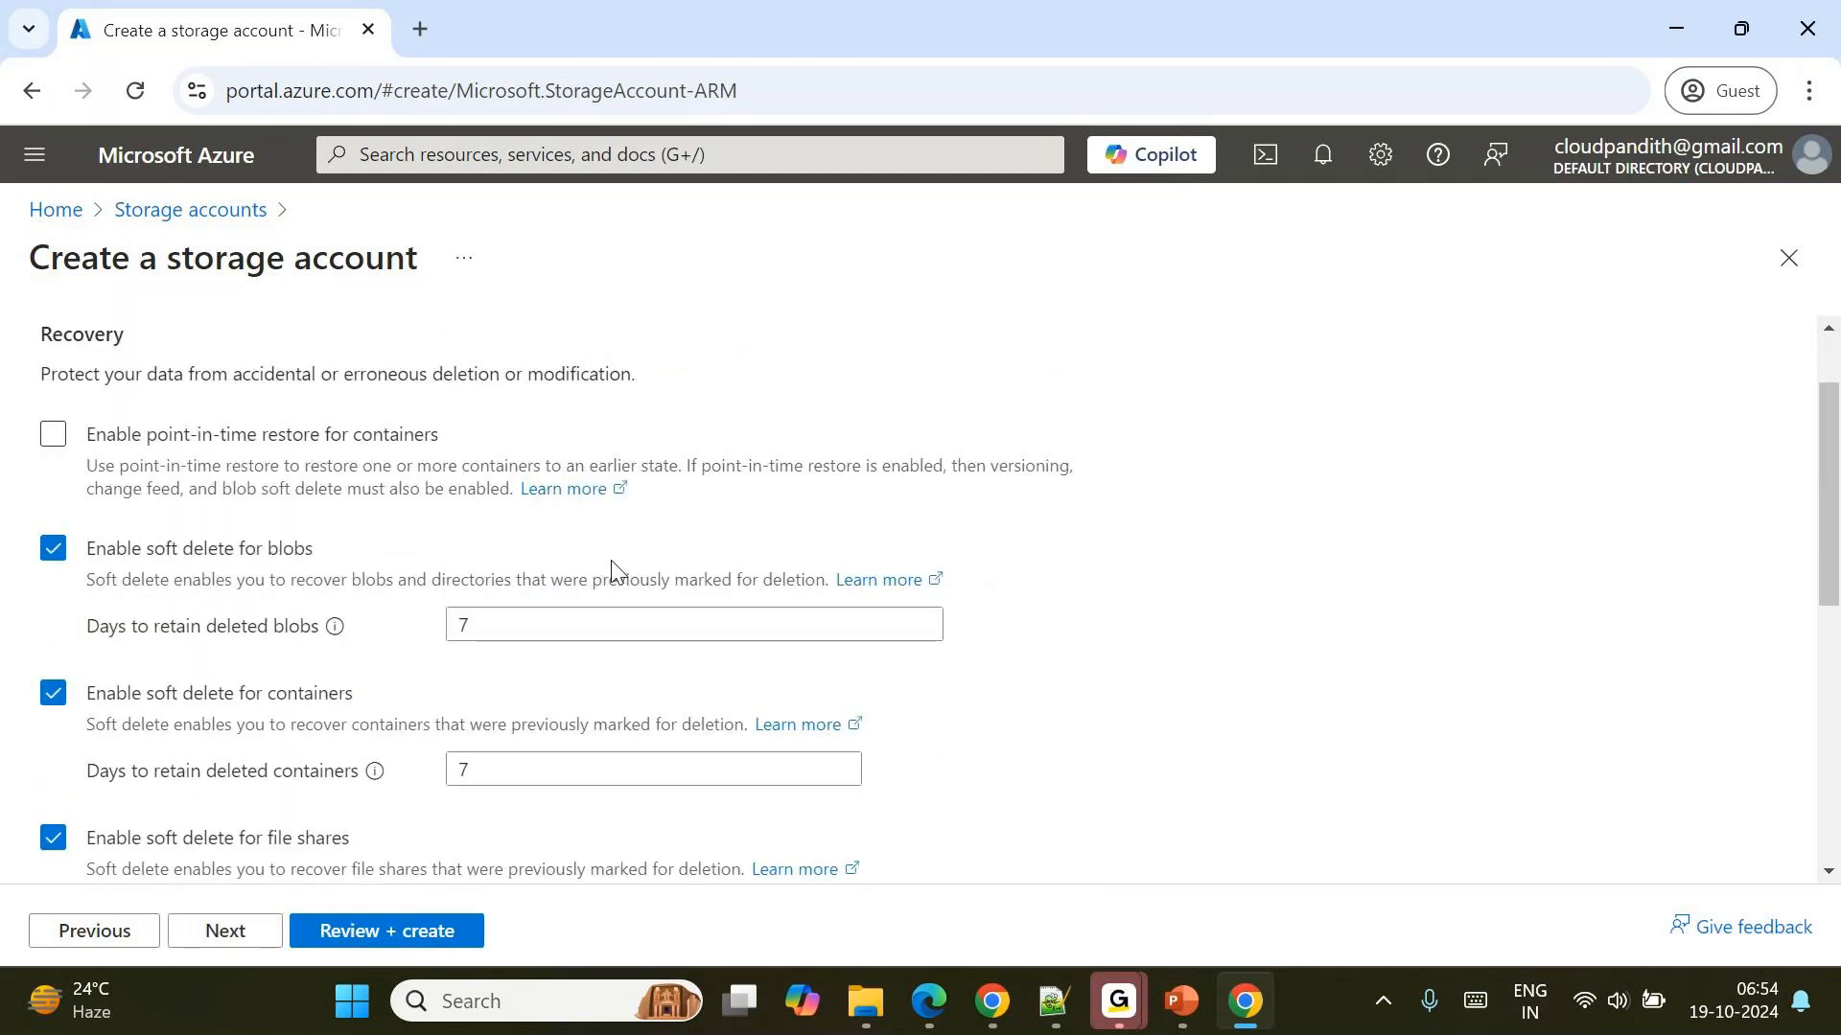
pyautogui.moveTo(85, 518); pyautogui.dragTo(345, 526)
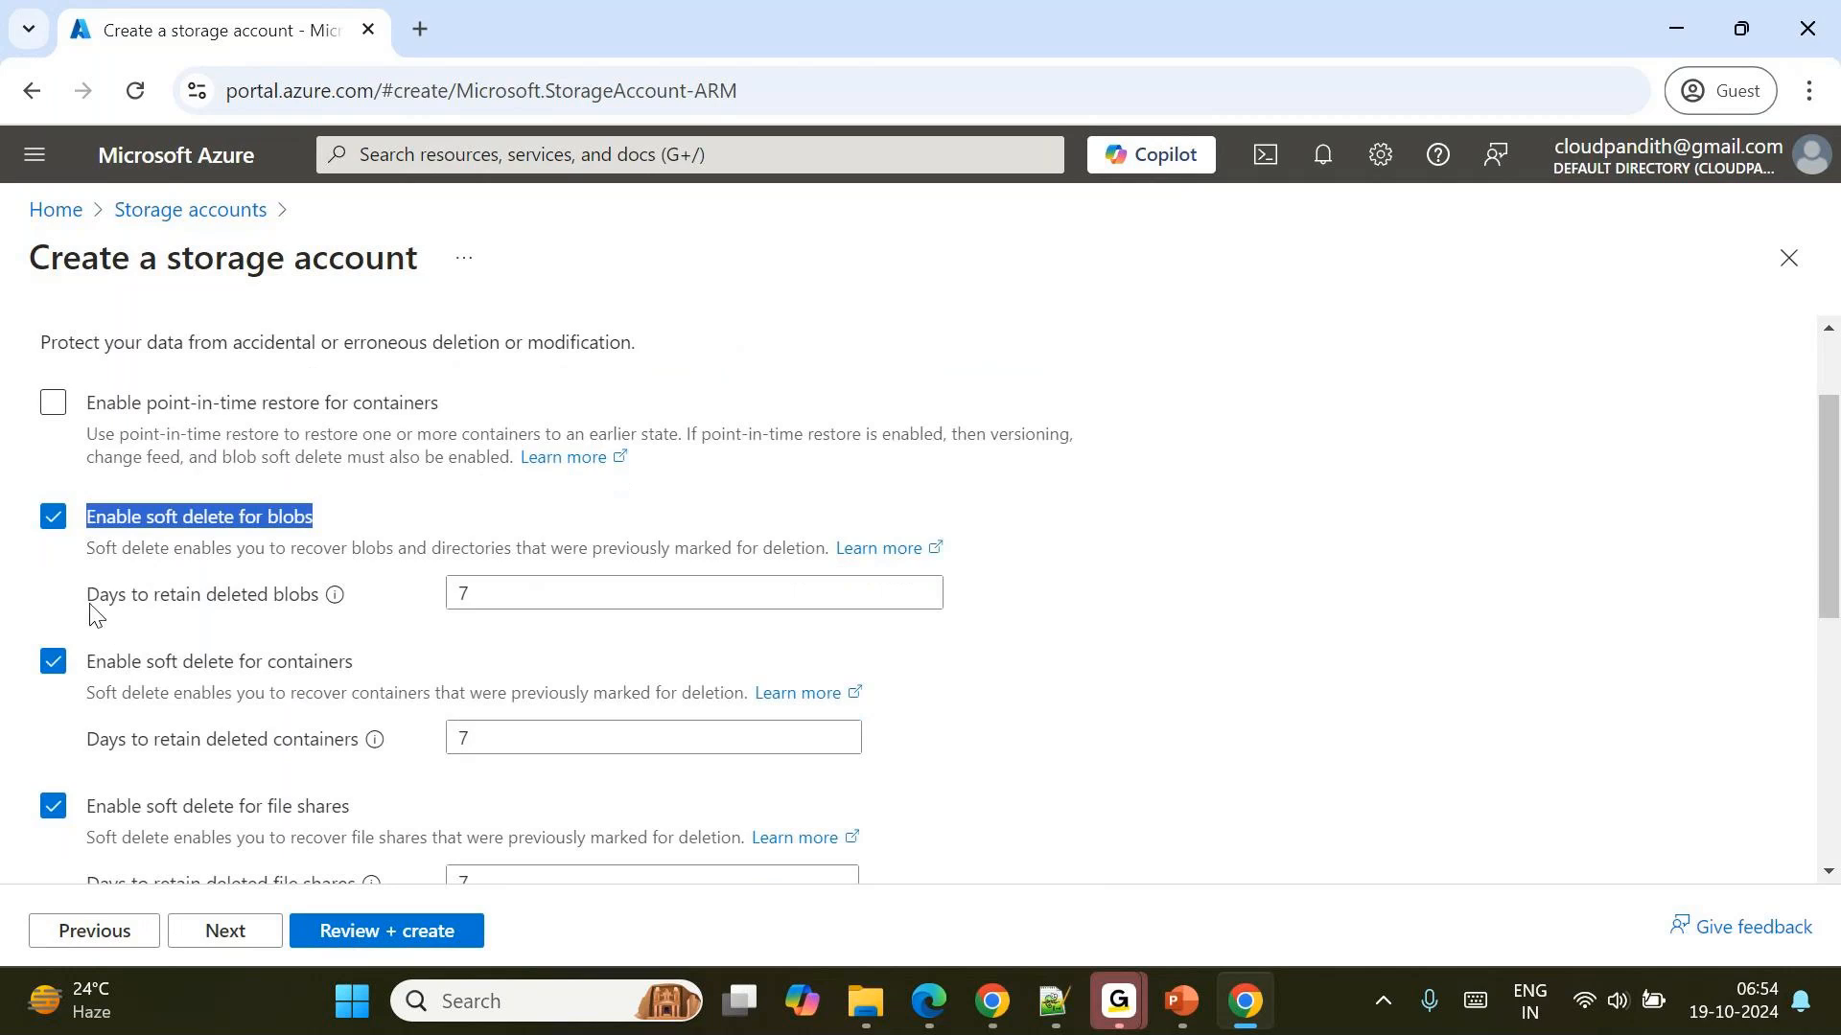
pyautogui.moveTo(91, 602); pyautogui.dragTo(332, 601)
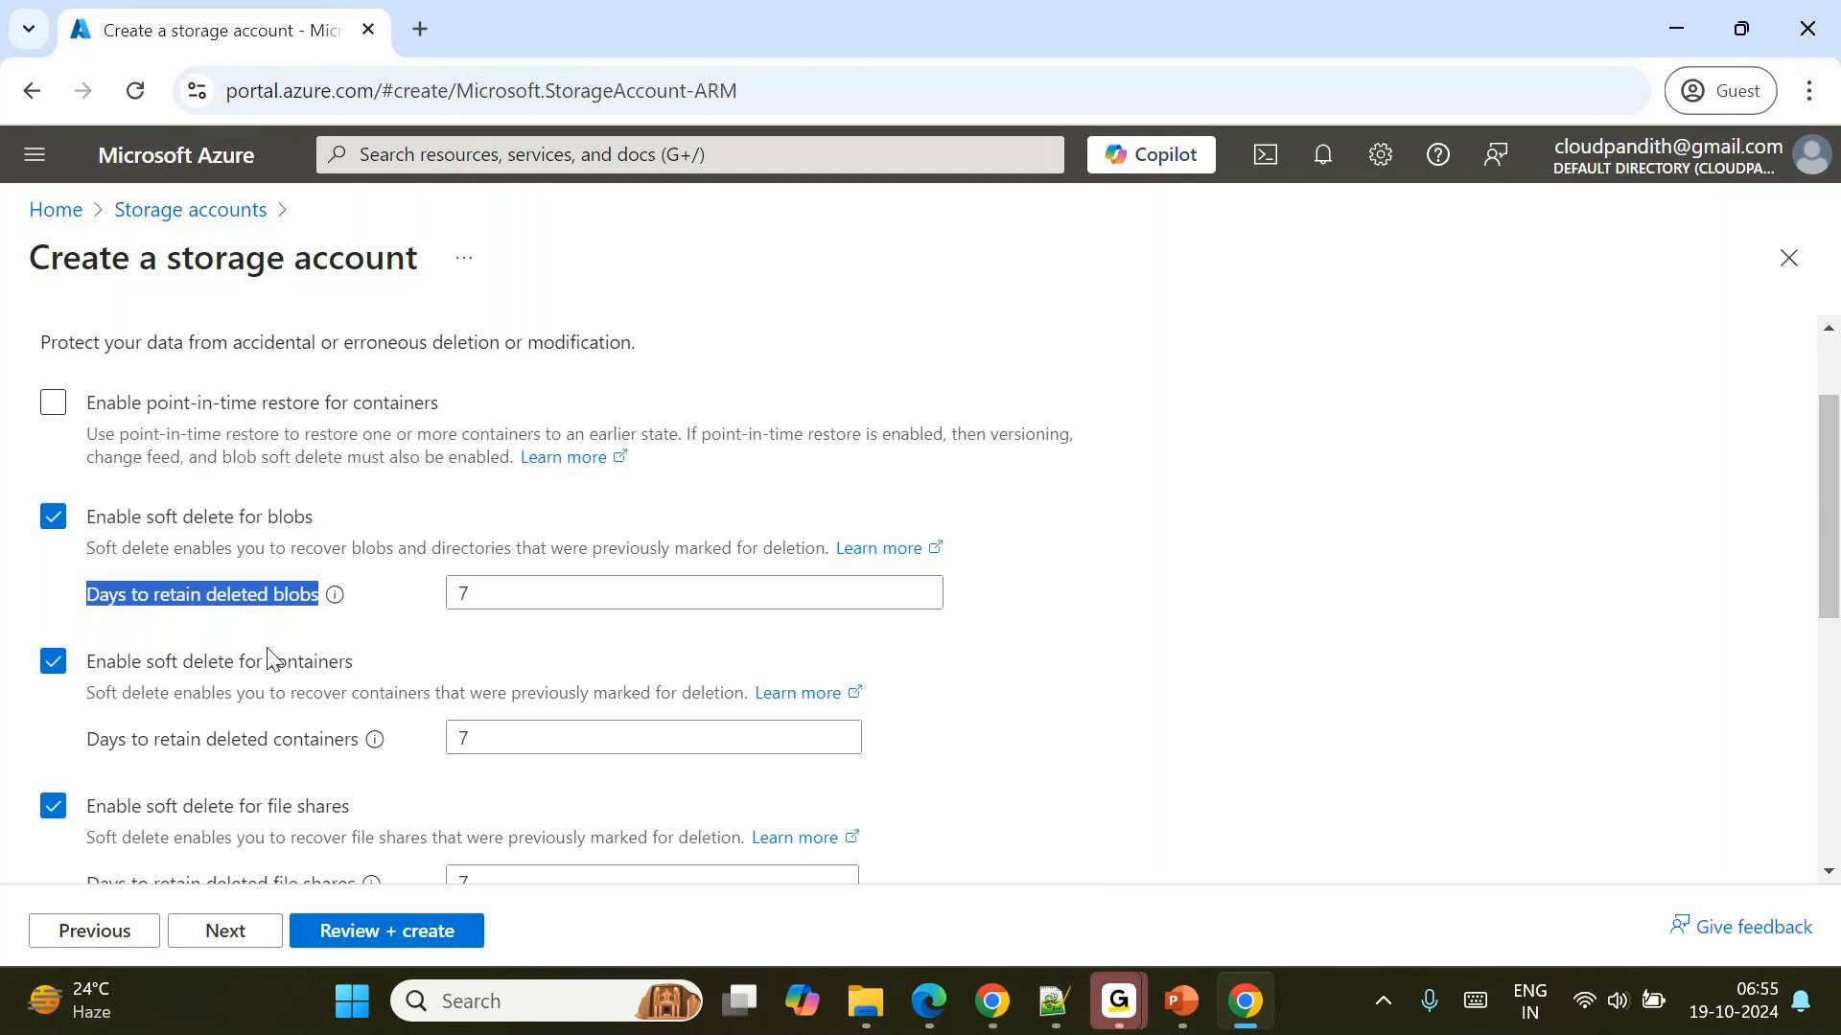
pyautogui.moveTo(116, 663); pyautogui.dragTo(308, 667)
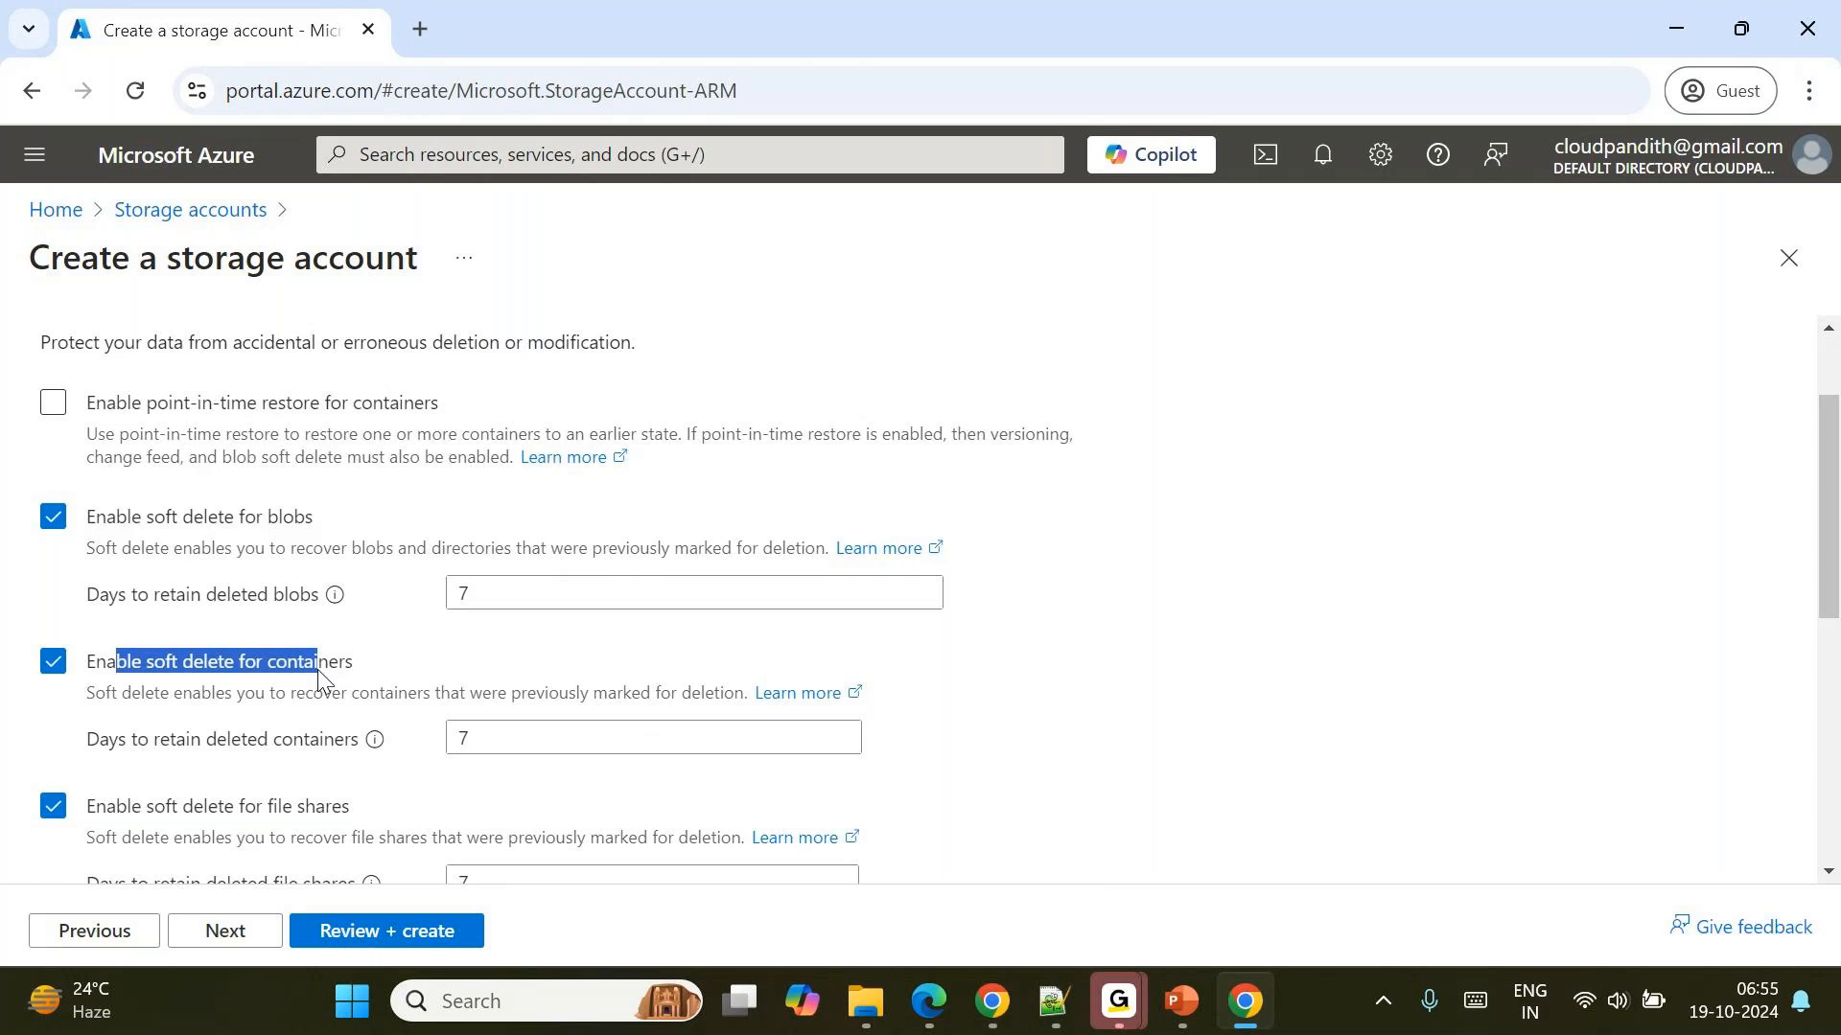
pyautogui.doubleClick(319, 676)
pyautogui.click(468, 734)
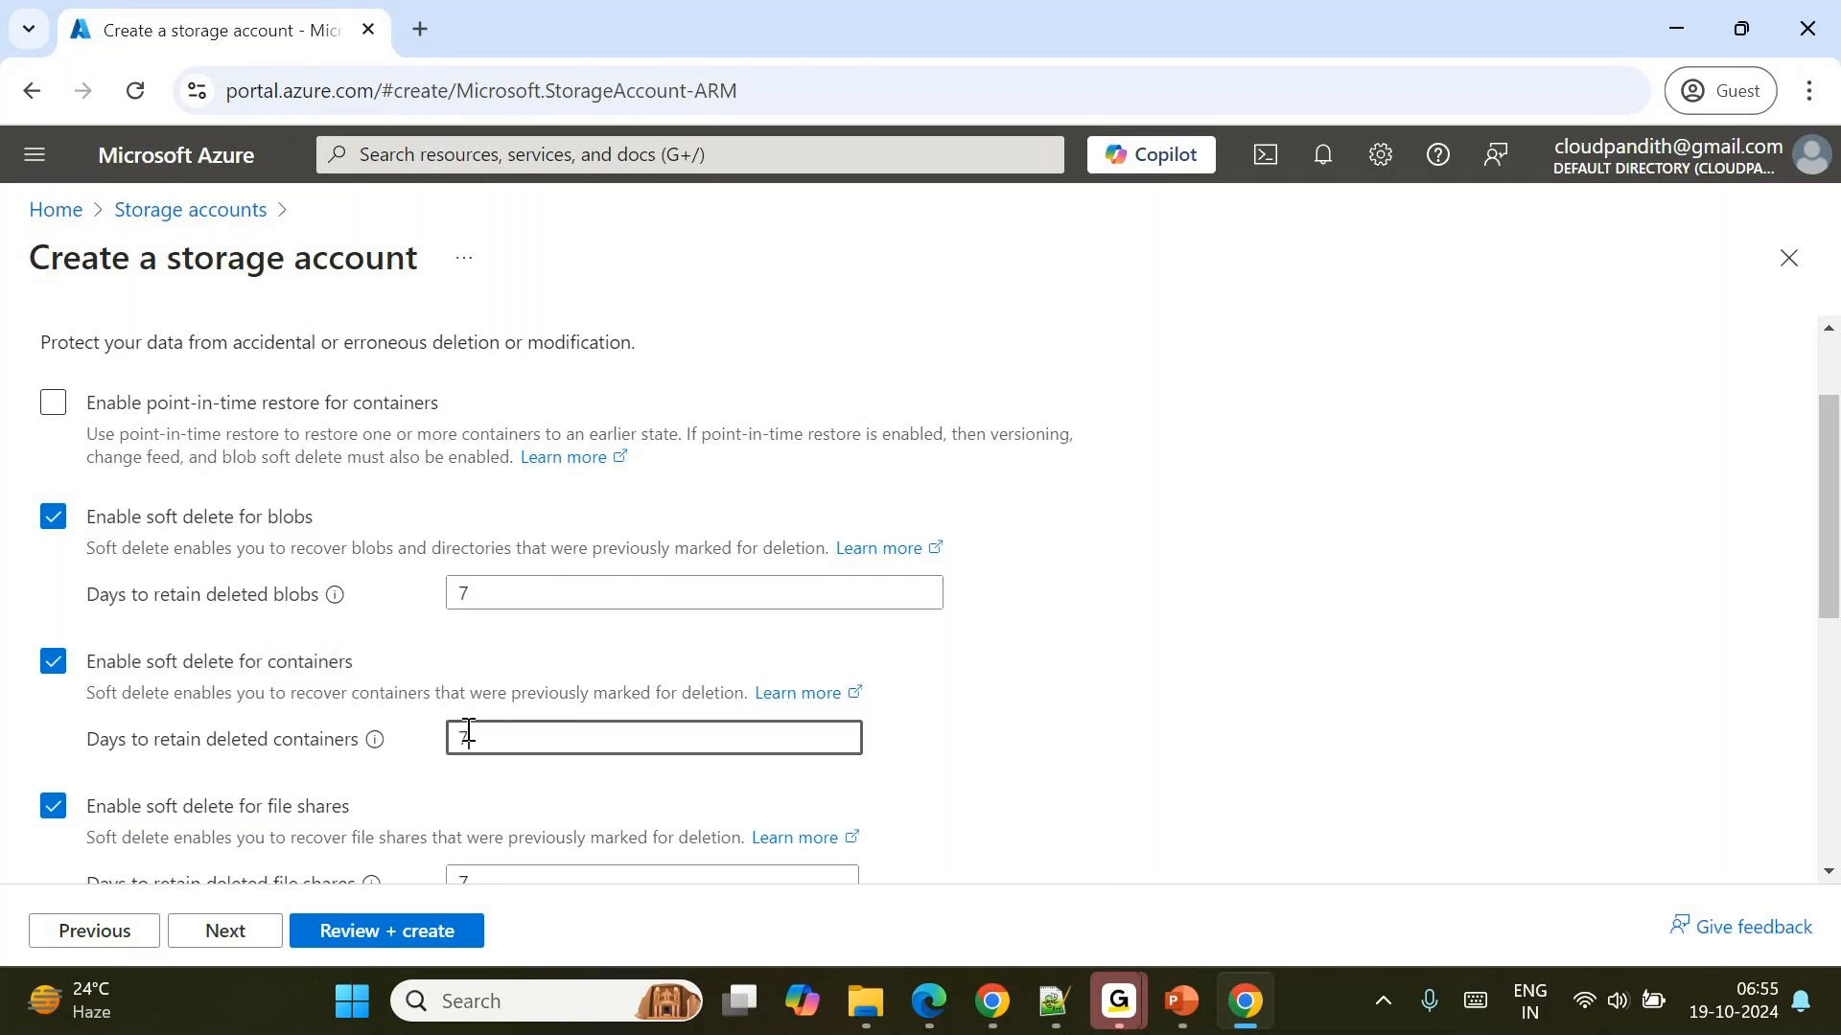
pyautogui.scroll(-1, 468, 729)
pyautogui.scroll(2, 437, 700)
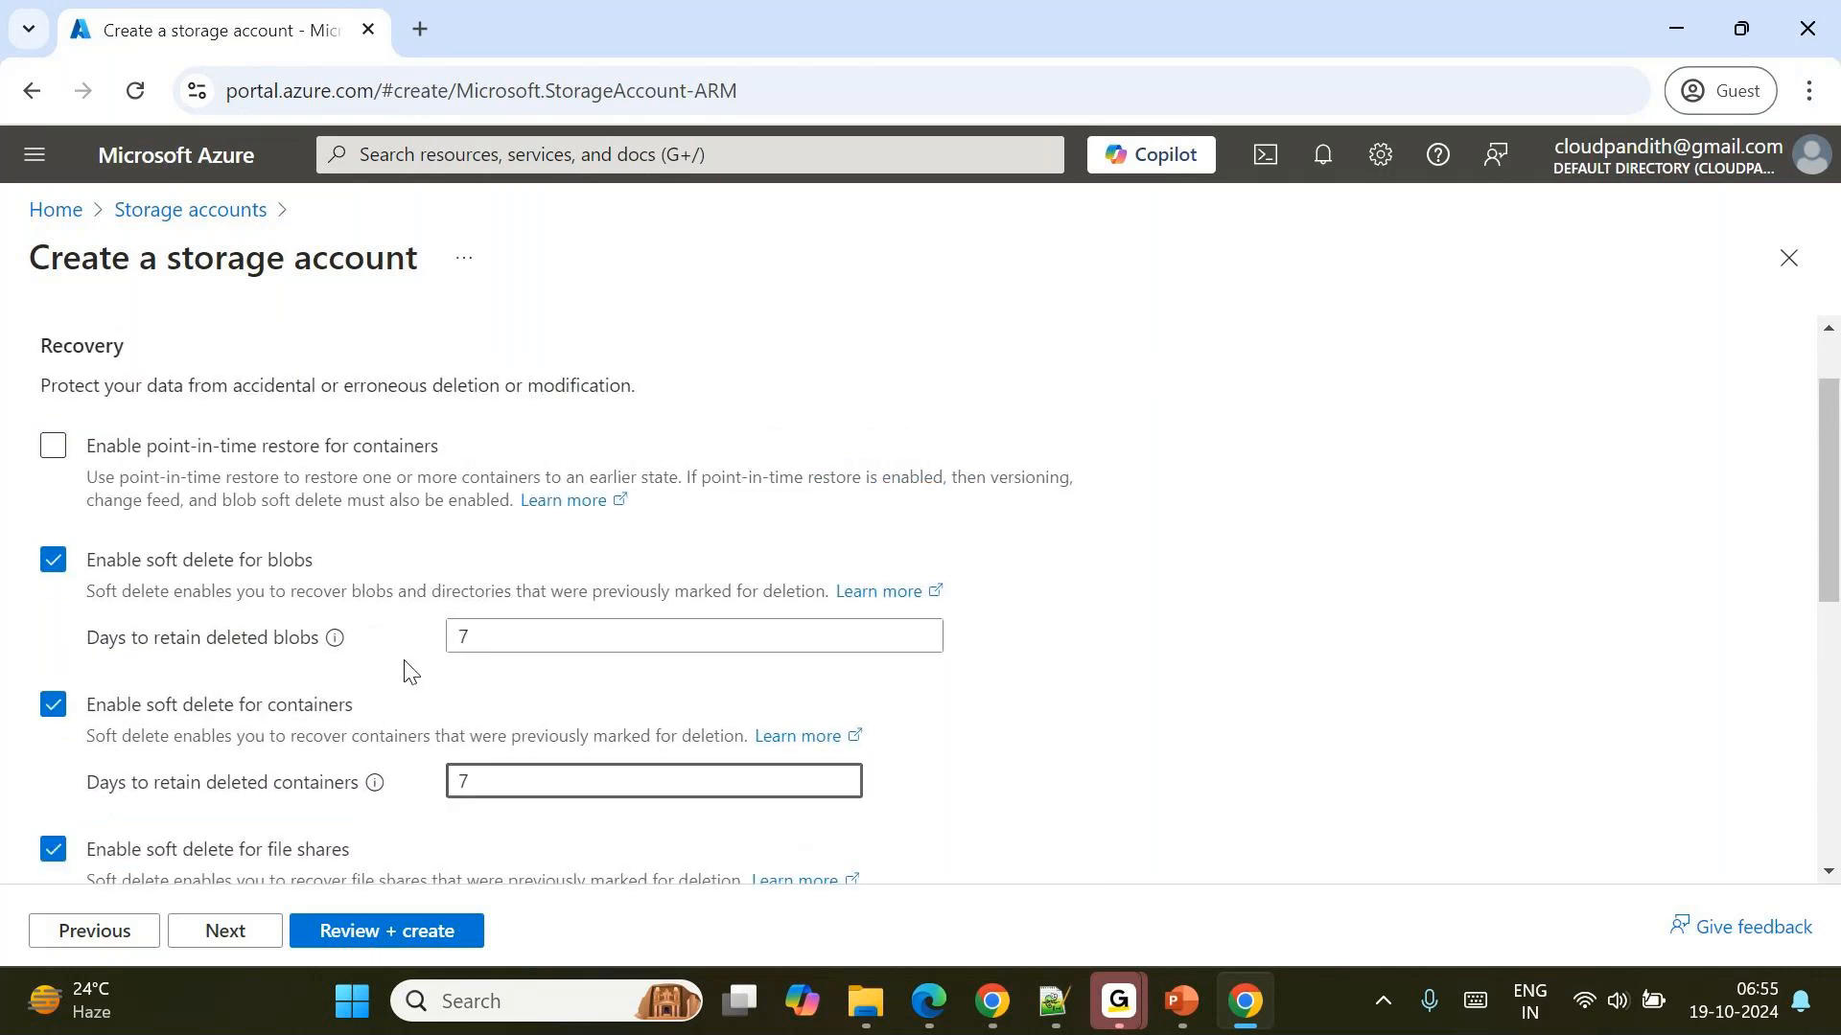
pyautogui.click(493, 640)
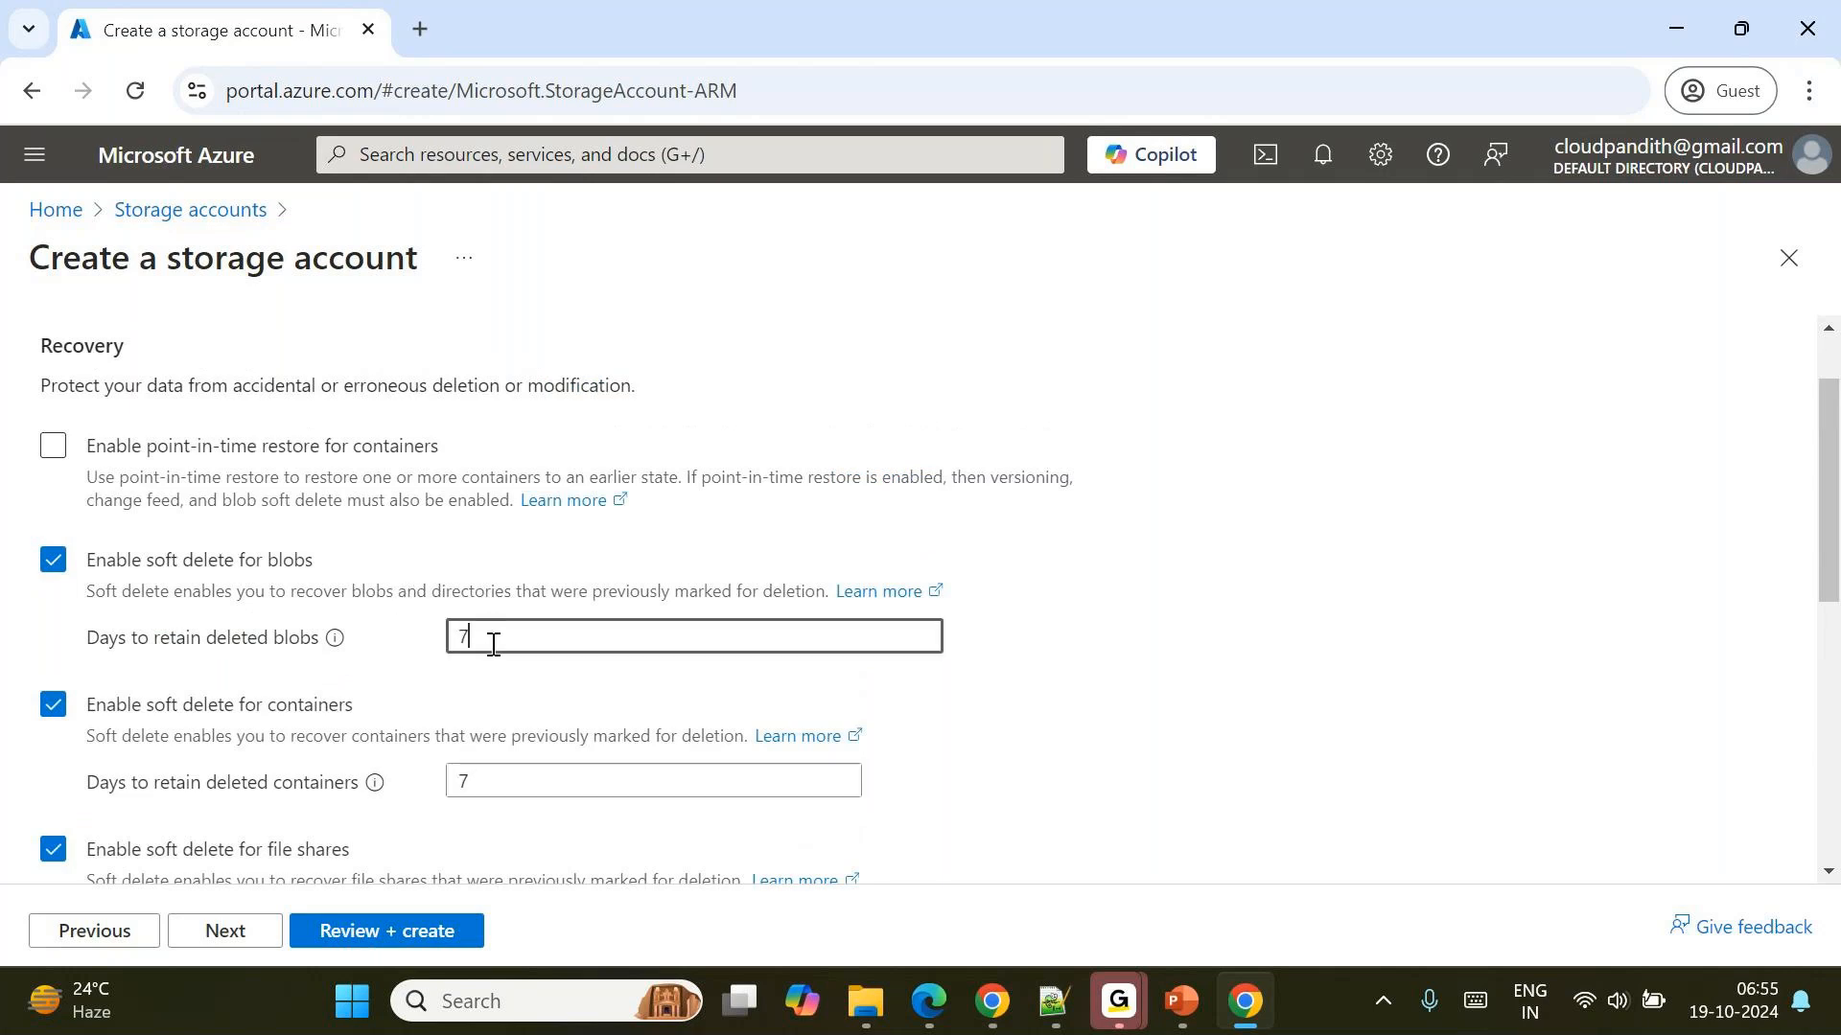
# Recheck the data protection settings and create the storage account.
pyautogui.click(383, 932)
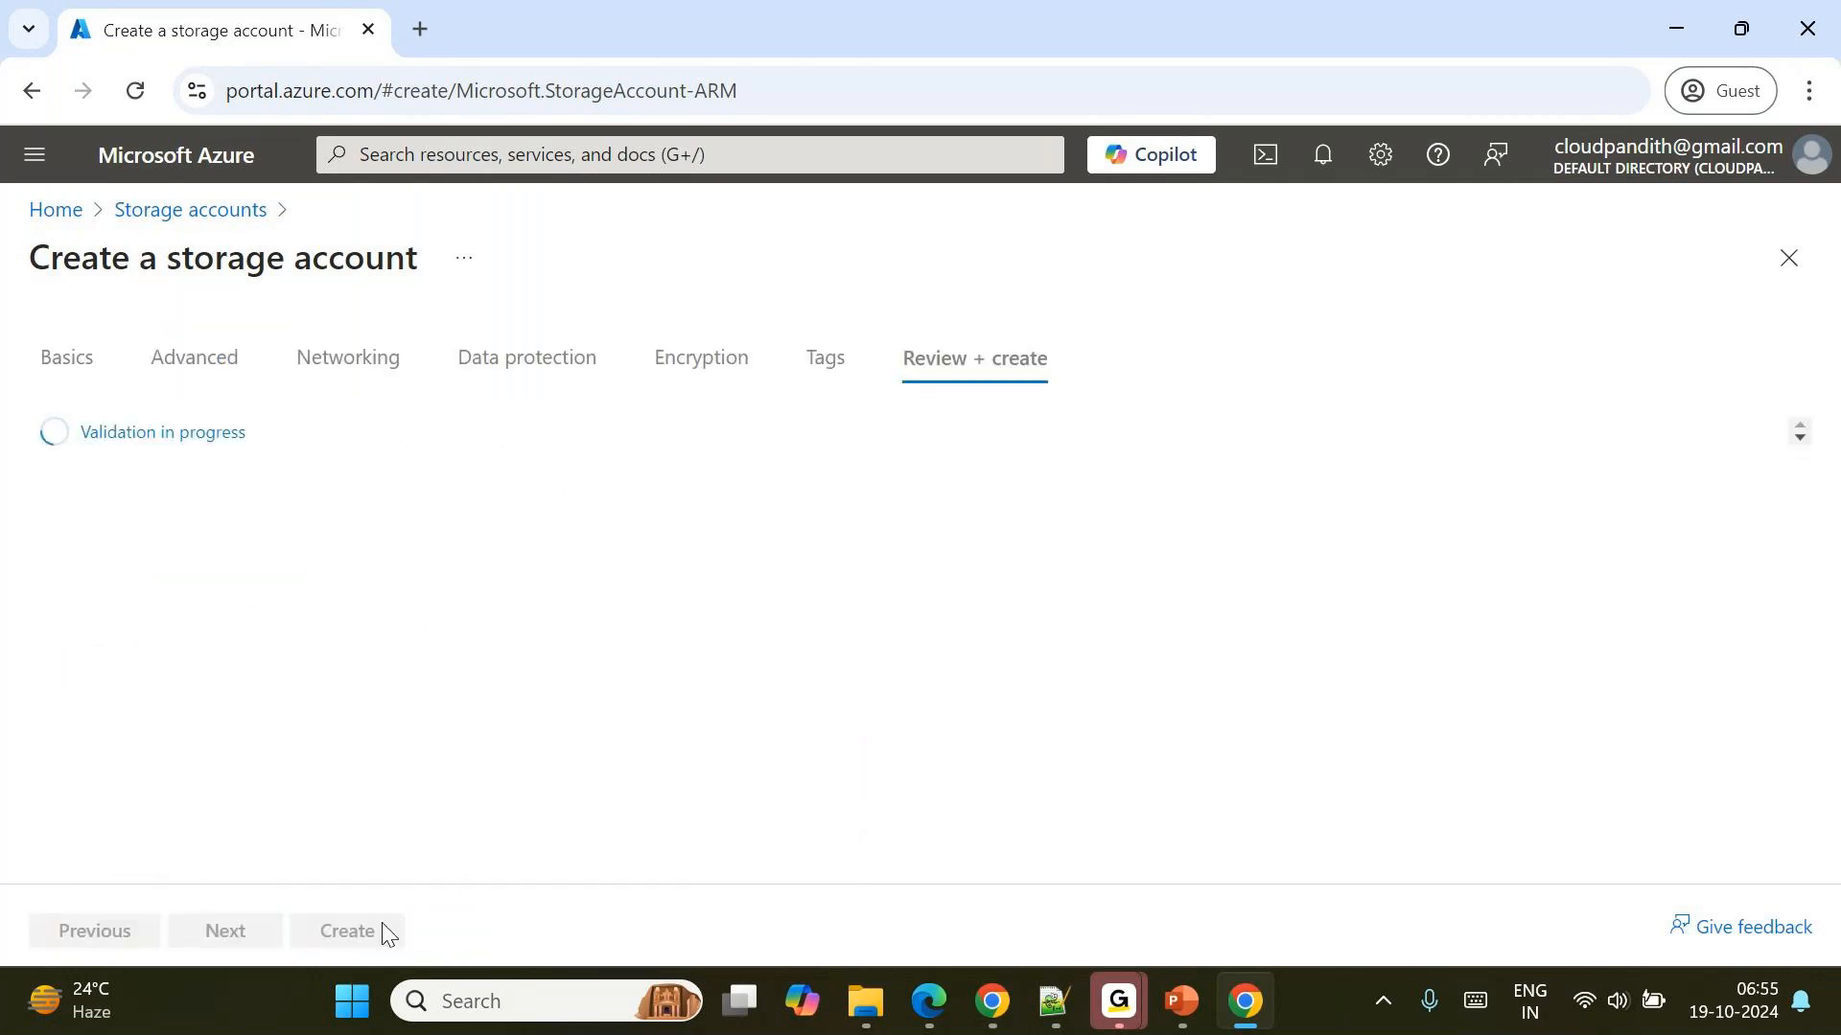
pyautogui.click(518, 354)
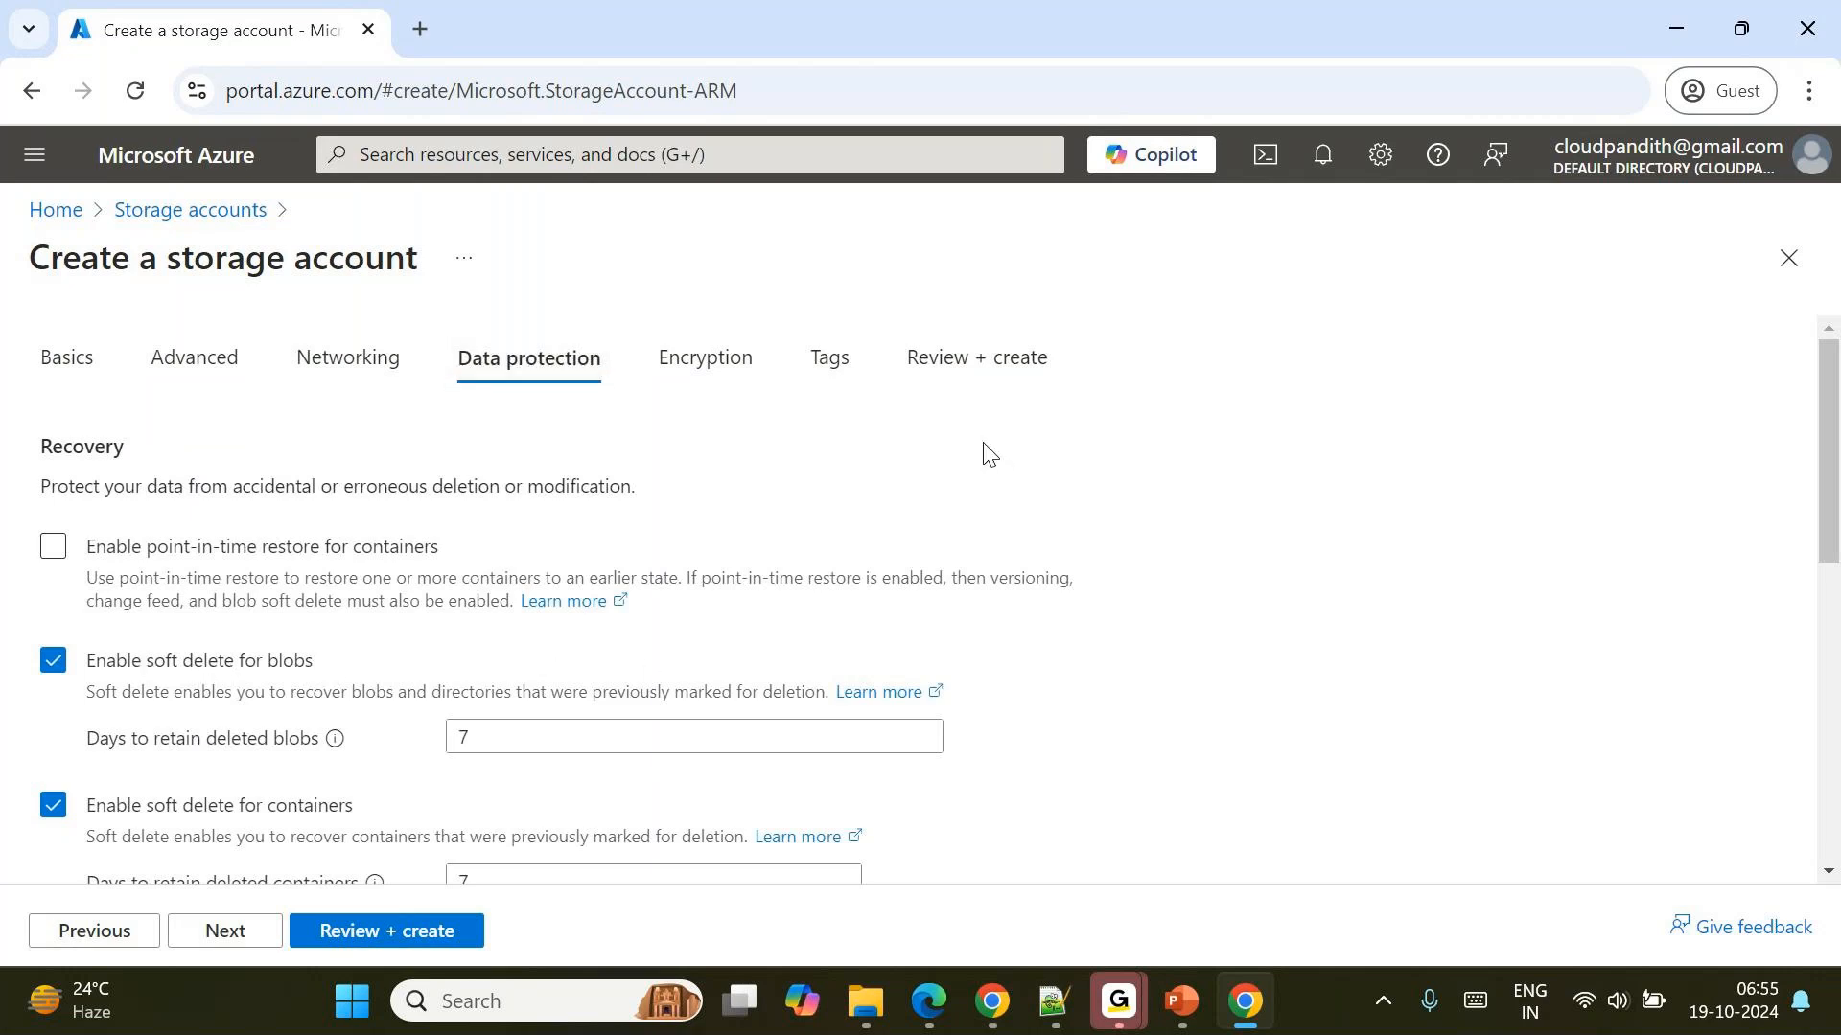
pyautogui.click(412, 941)
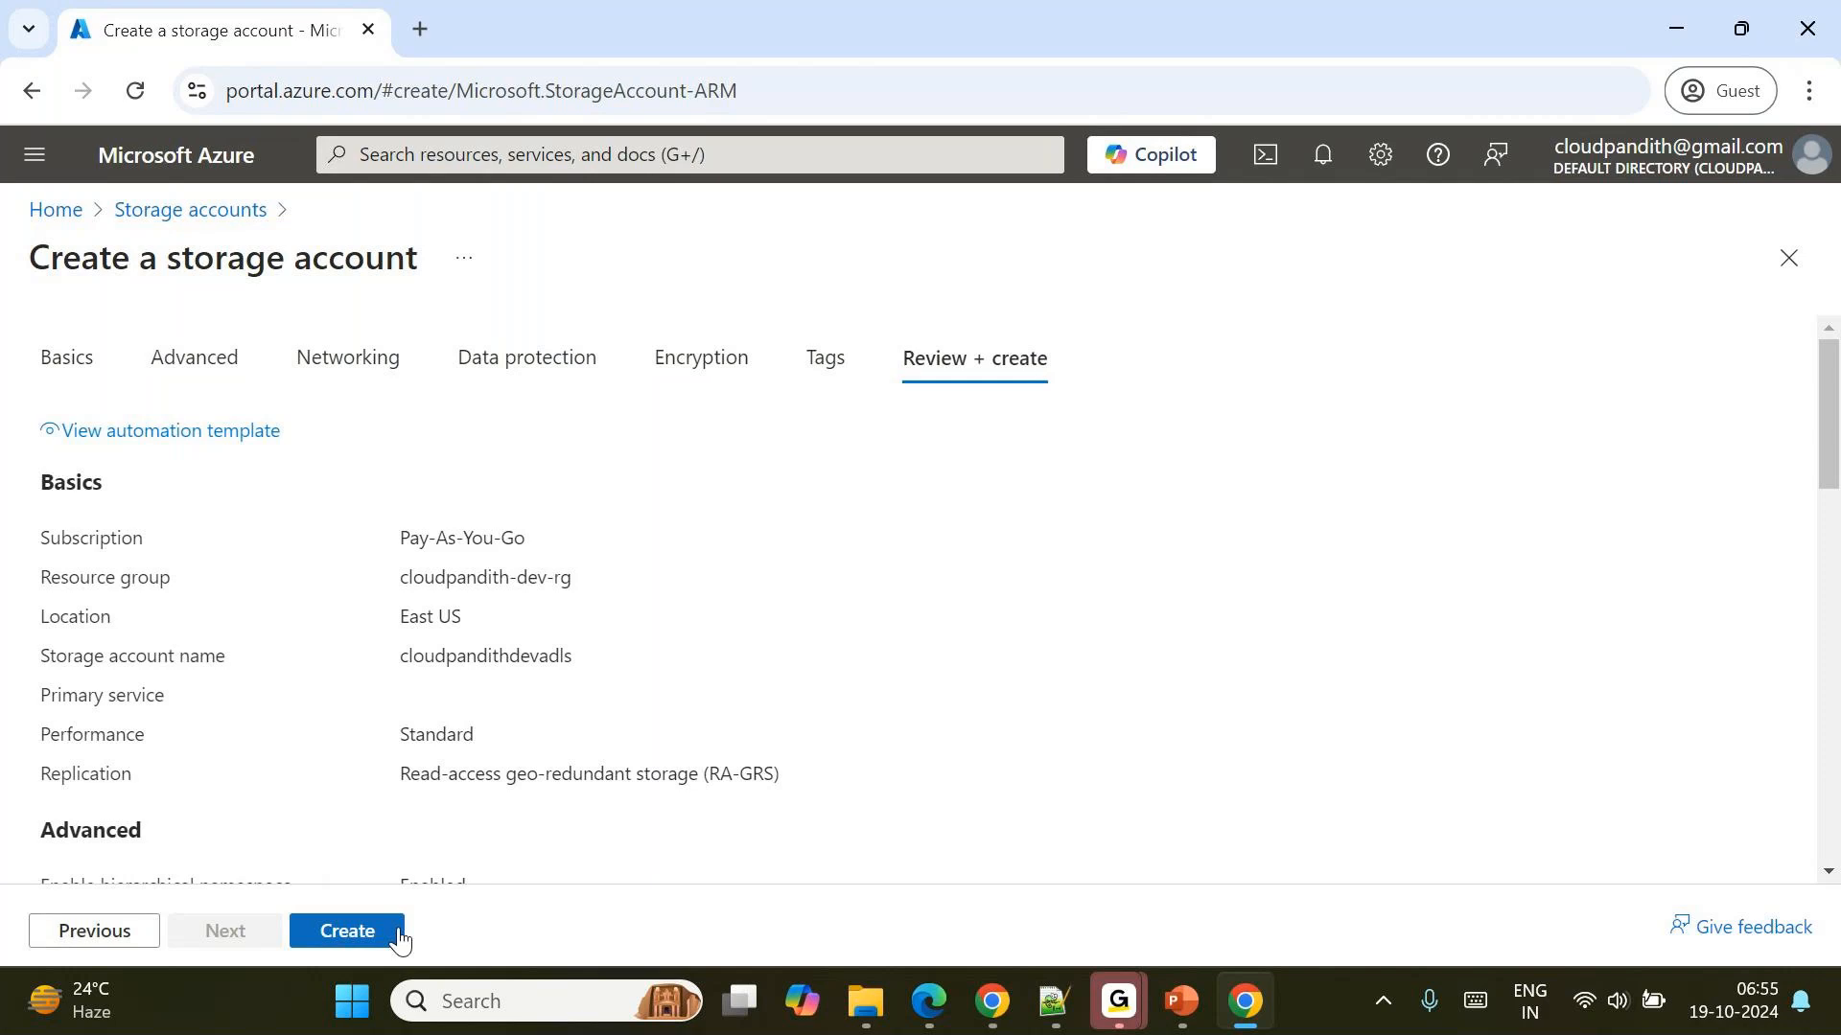
pyautogui.click(363, 928)
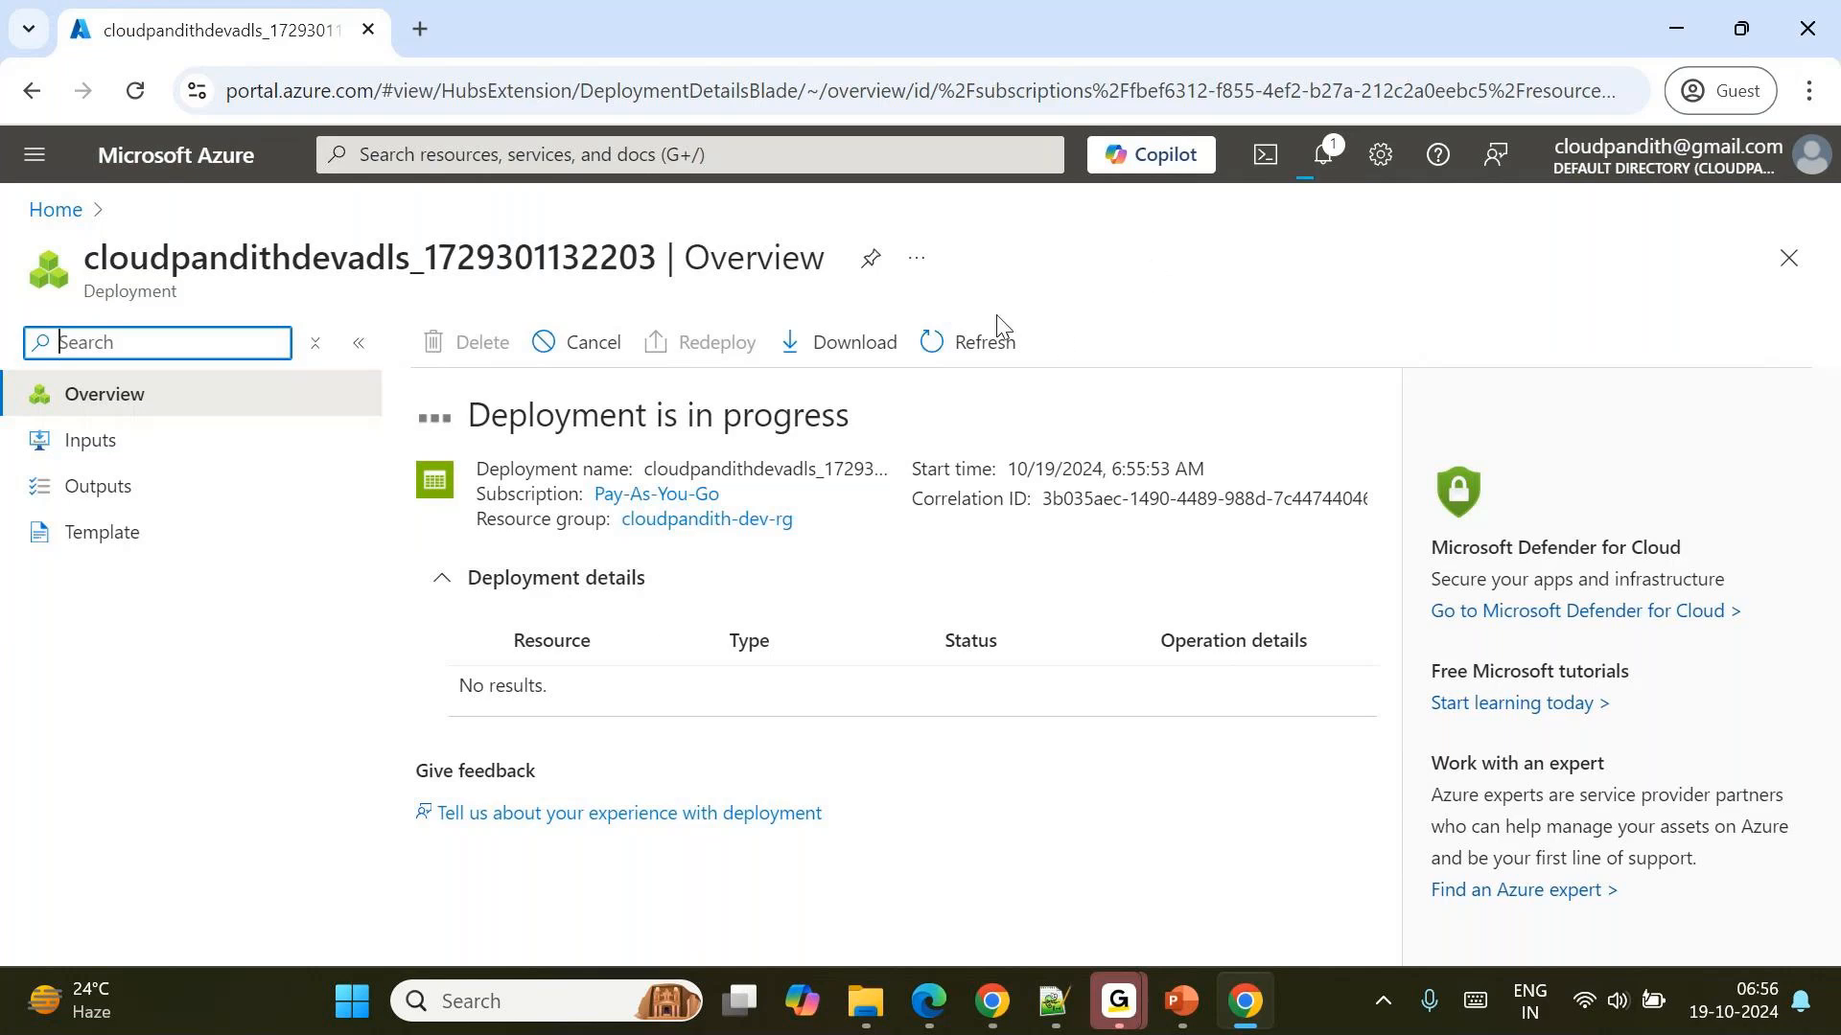
# Open portal.azure.com in a second browser tab.
pyautogui.click(422, 29)
pyautogui.write('po')
pyautogui.press('Return')
pyautogui.click(358, 87)
pyautogui.press('BackSpace')
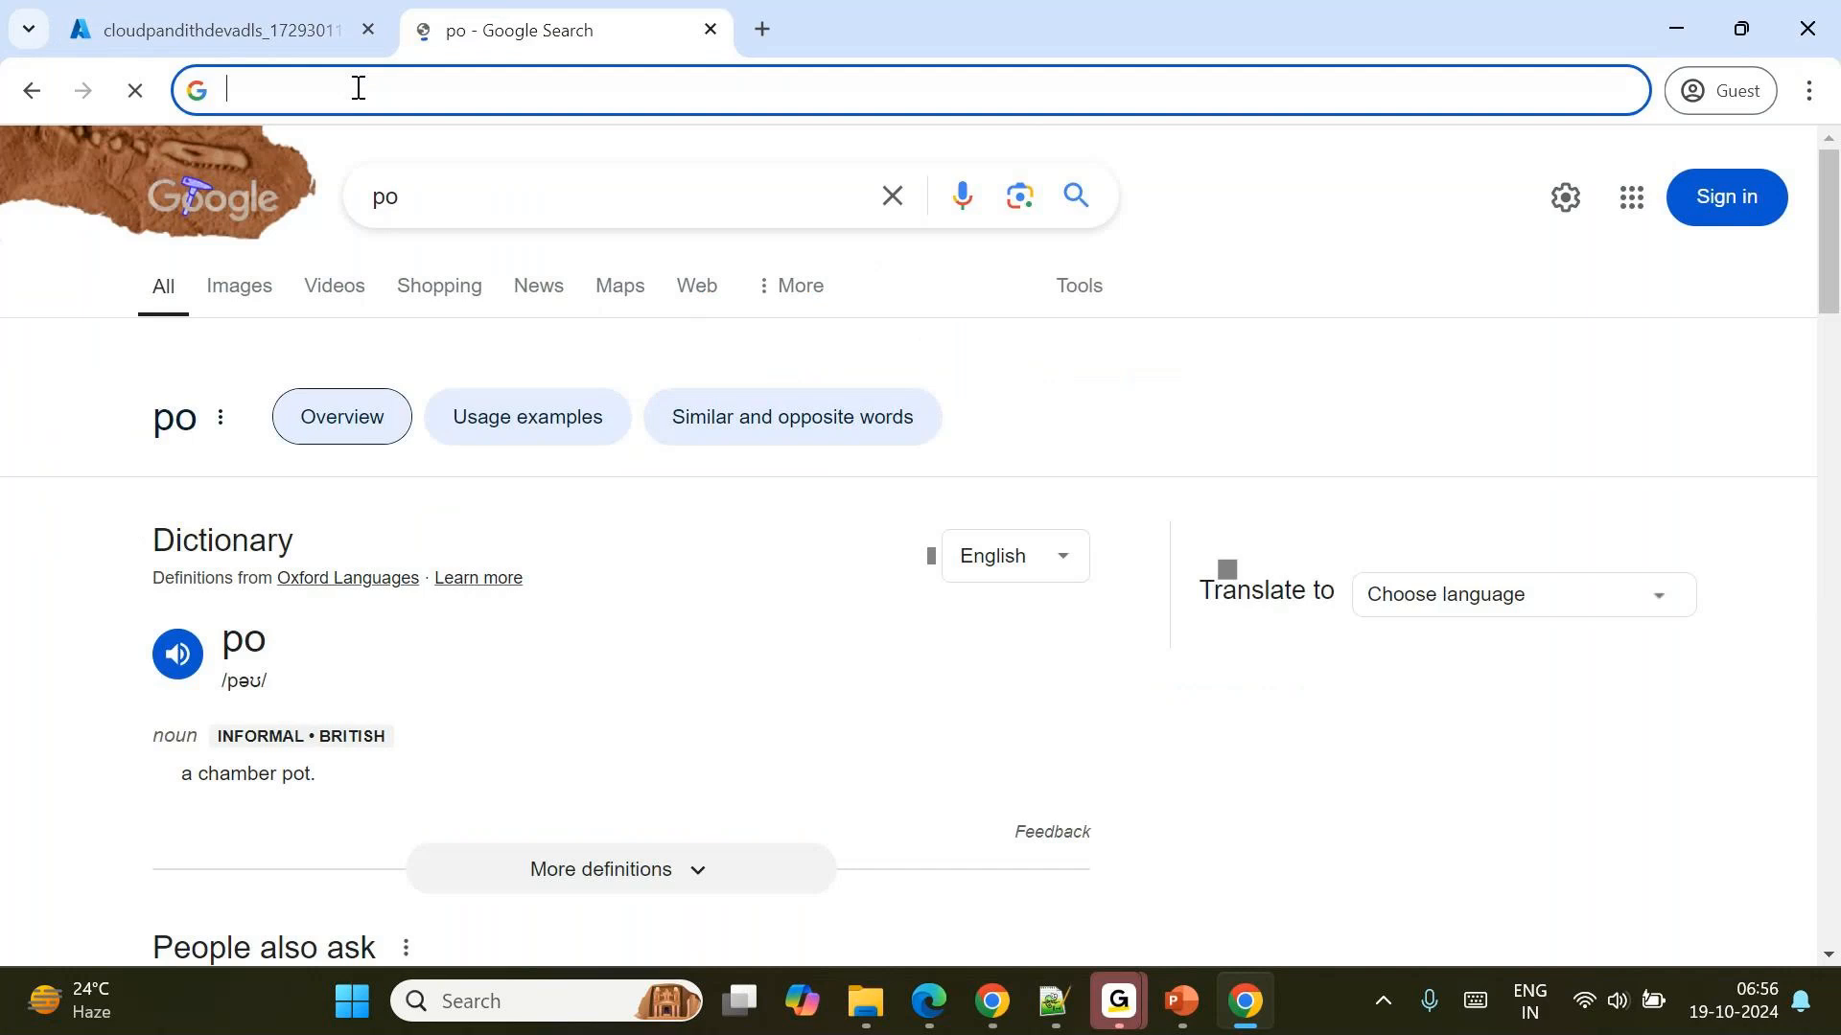
pyautogui.write('portal.azure.')
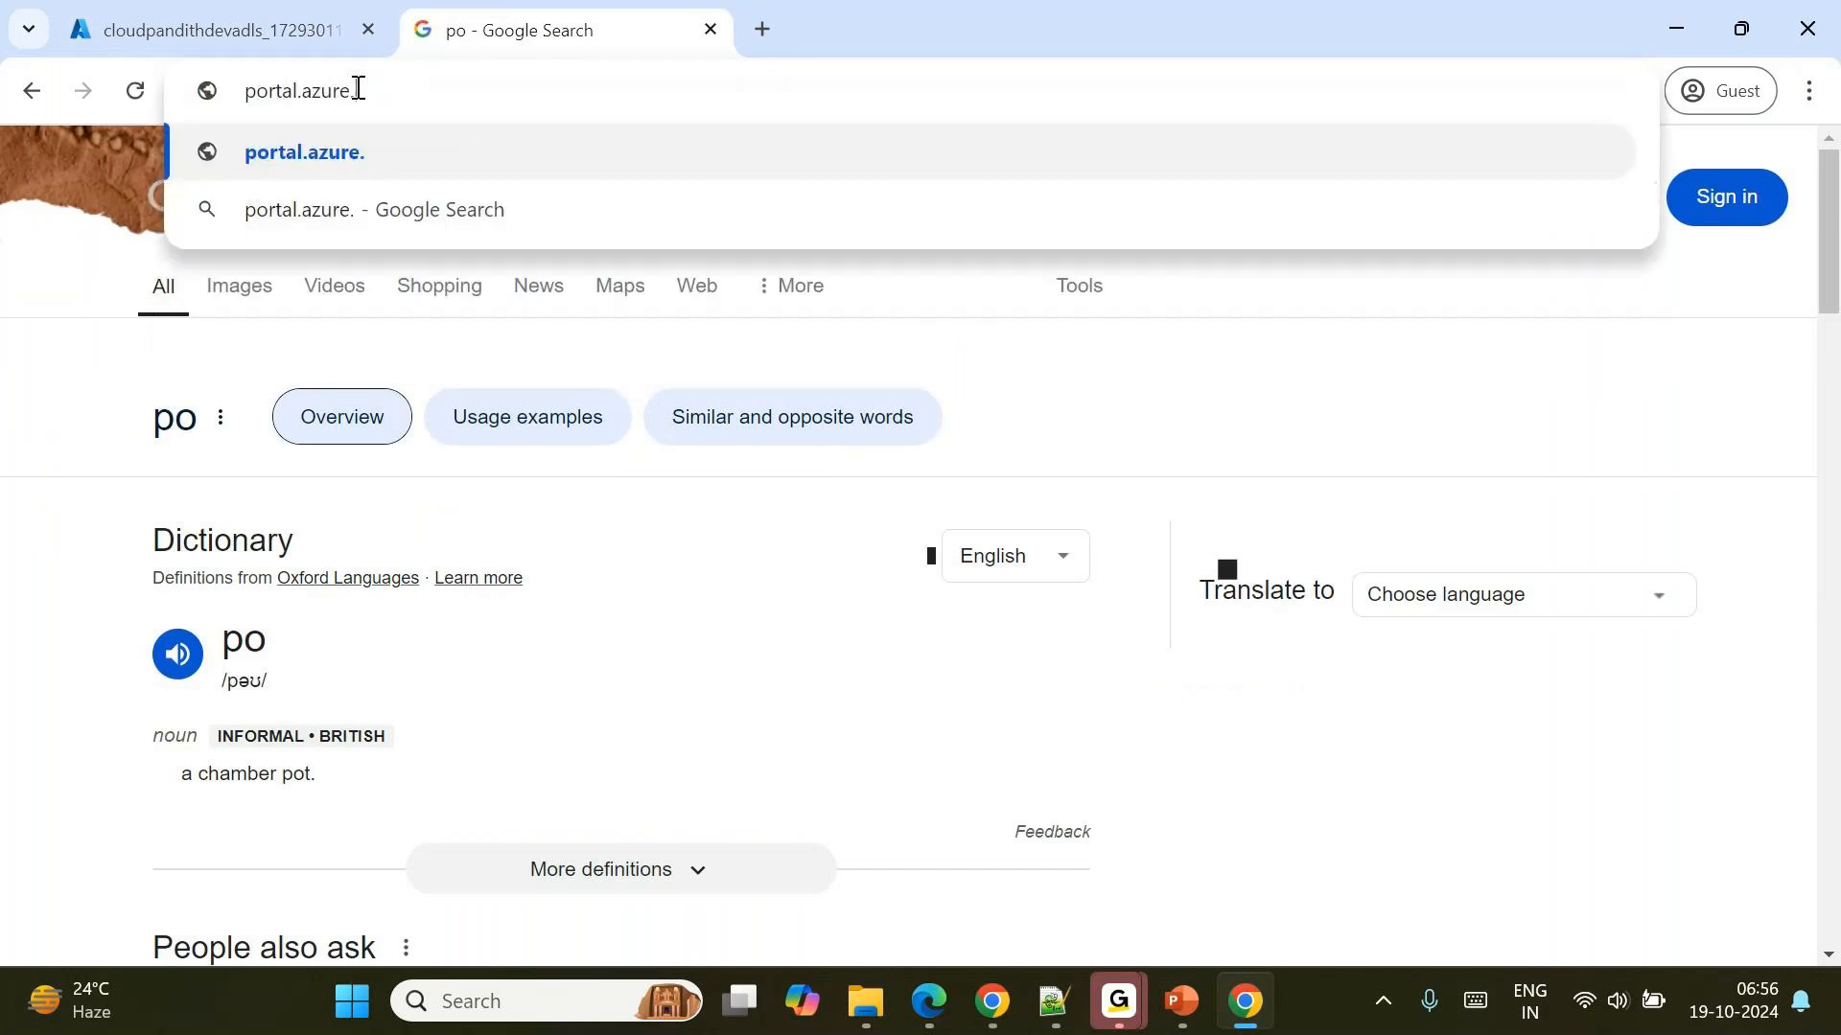
pyautogui.write('com')
pyautogui.press('Return')
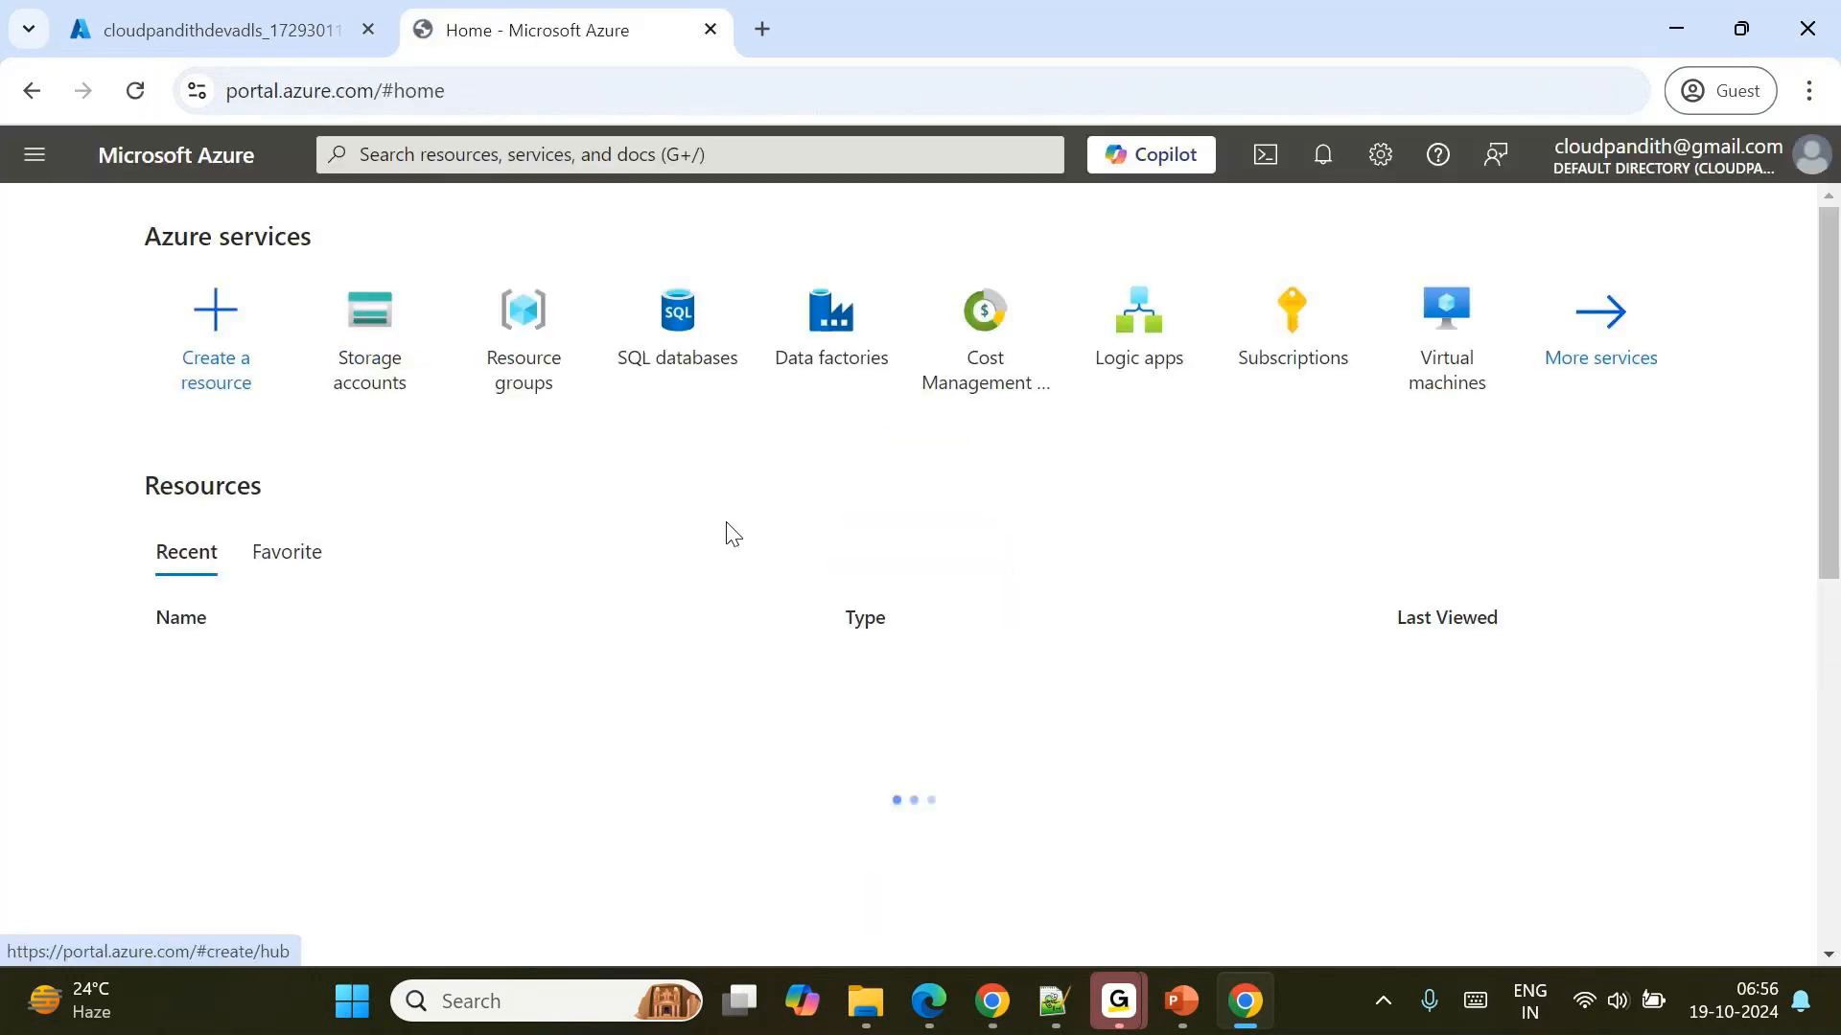
# Start a new data factory in the cloudpandith-dev-rg resource group.
pyautogui.click(826, 317)
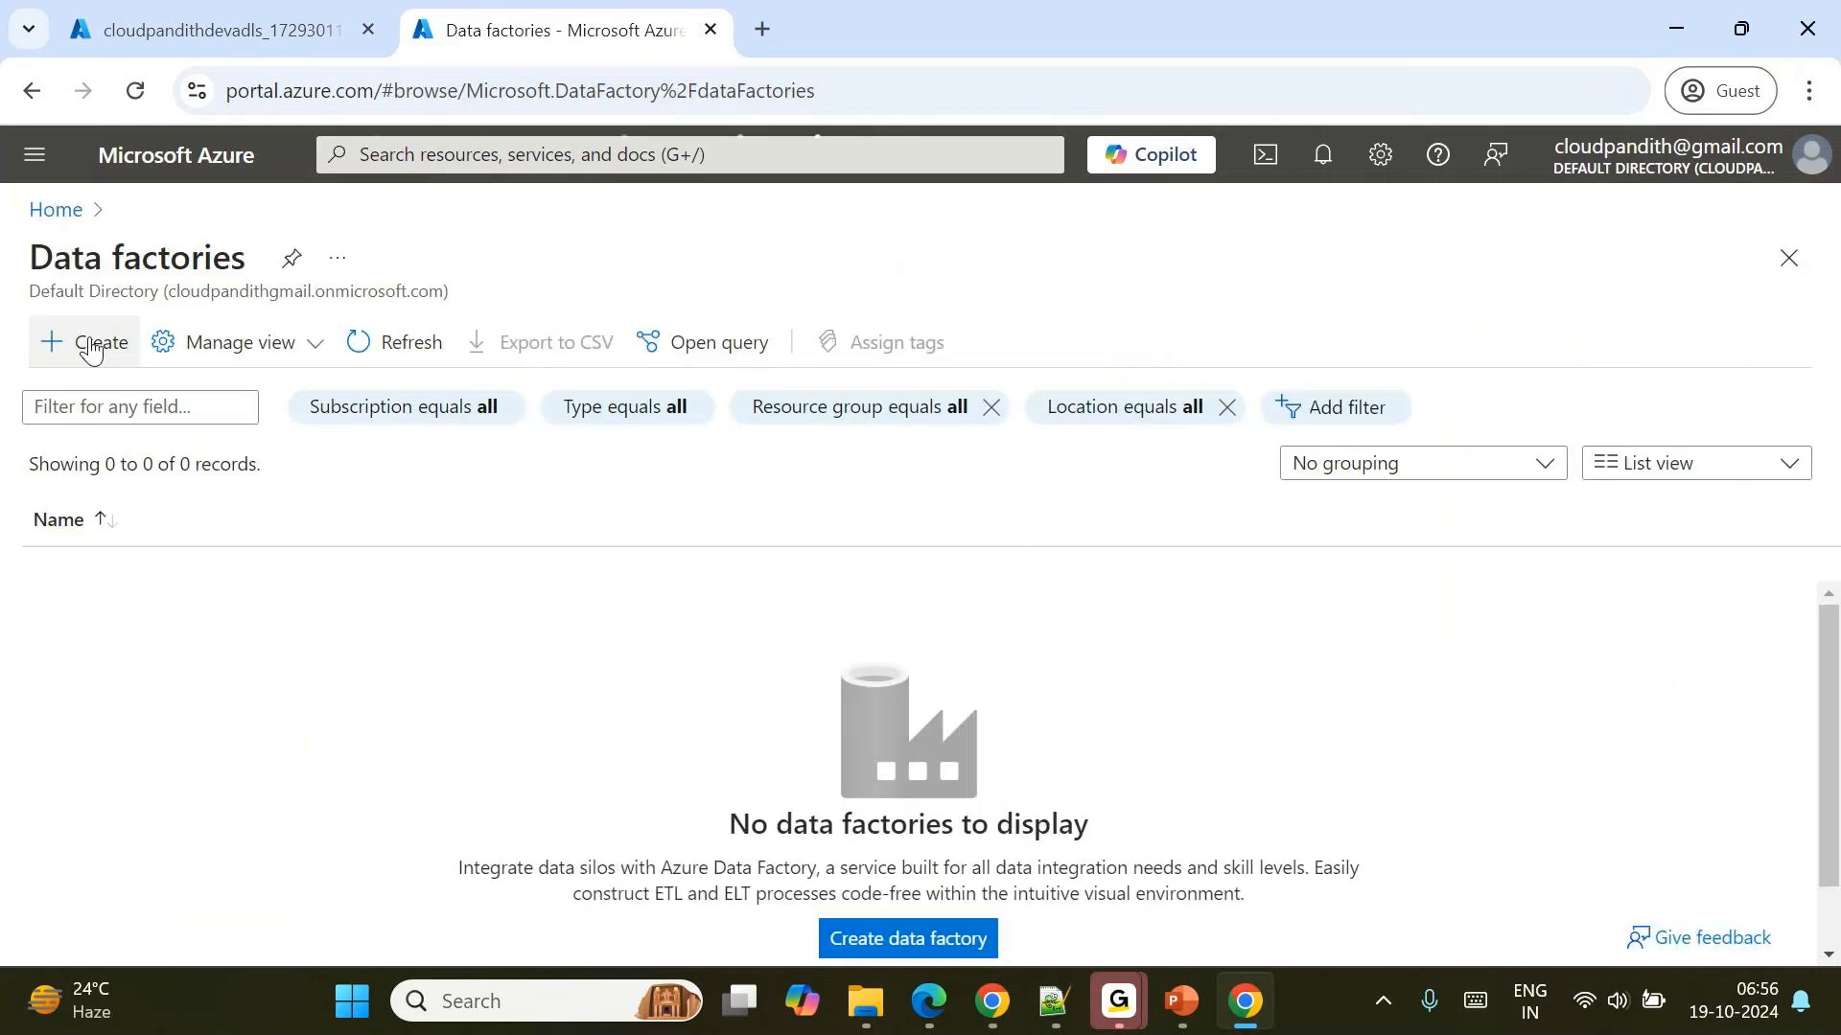
pyautogui.click(92, 349)
pyautogui.scroll(-1, 762, 515)
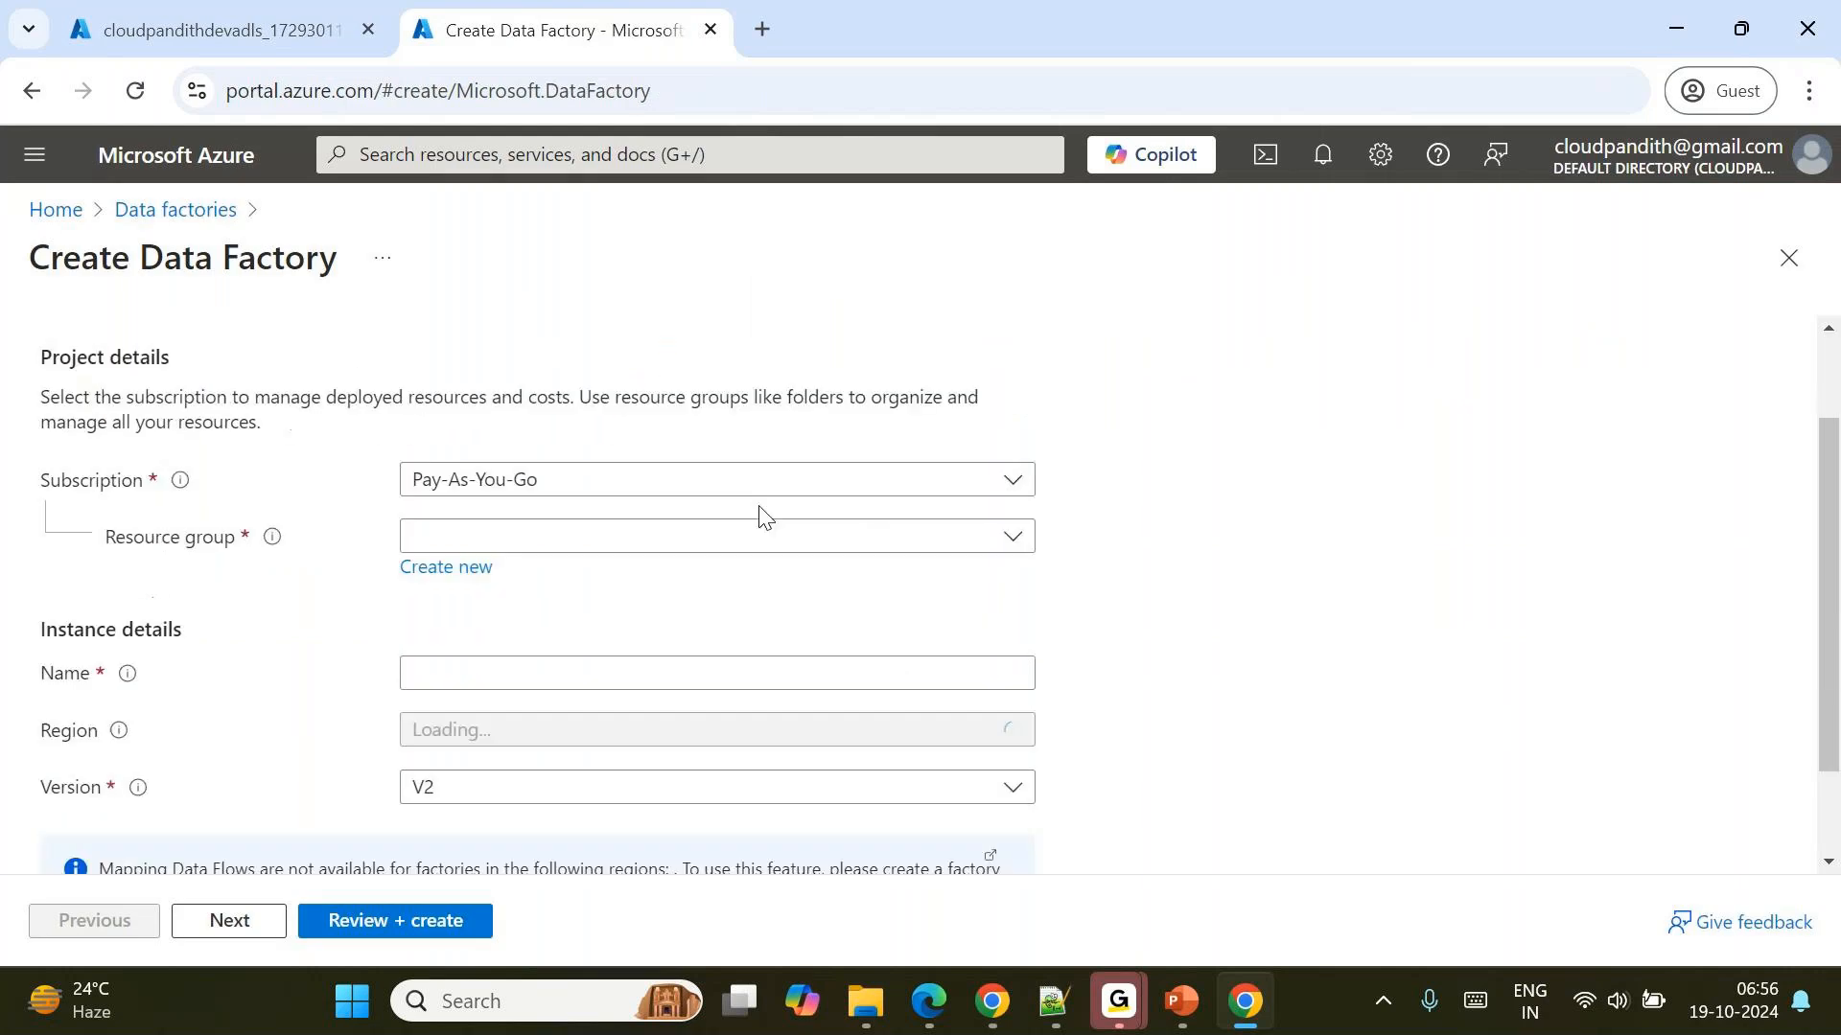
pyautogui.click(554, 541)
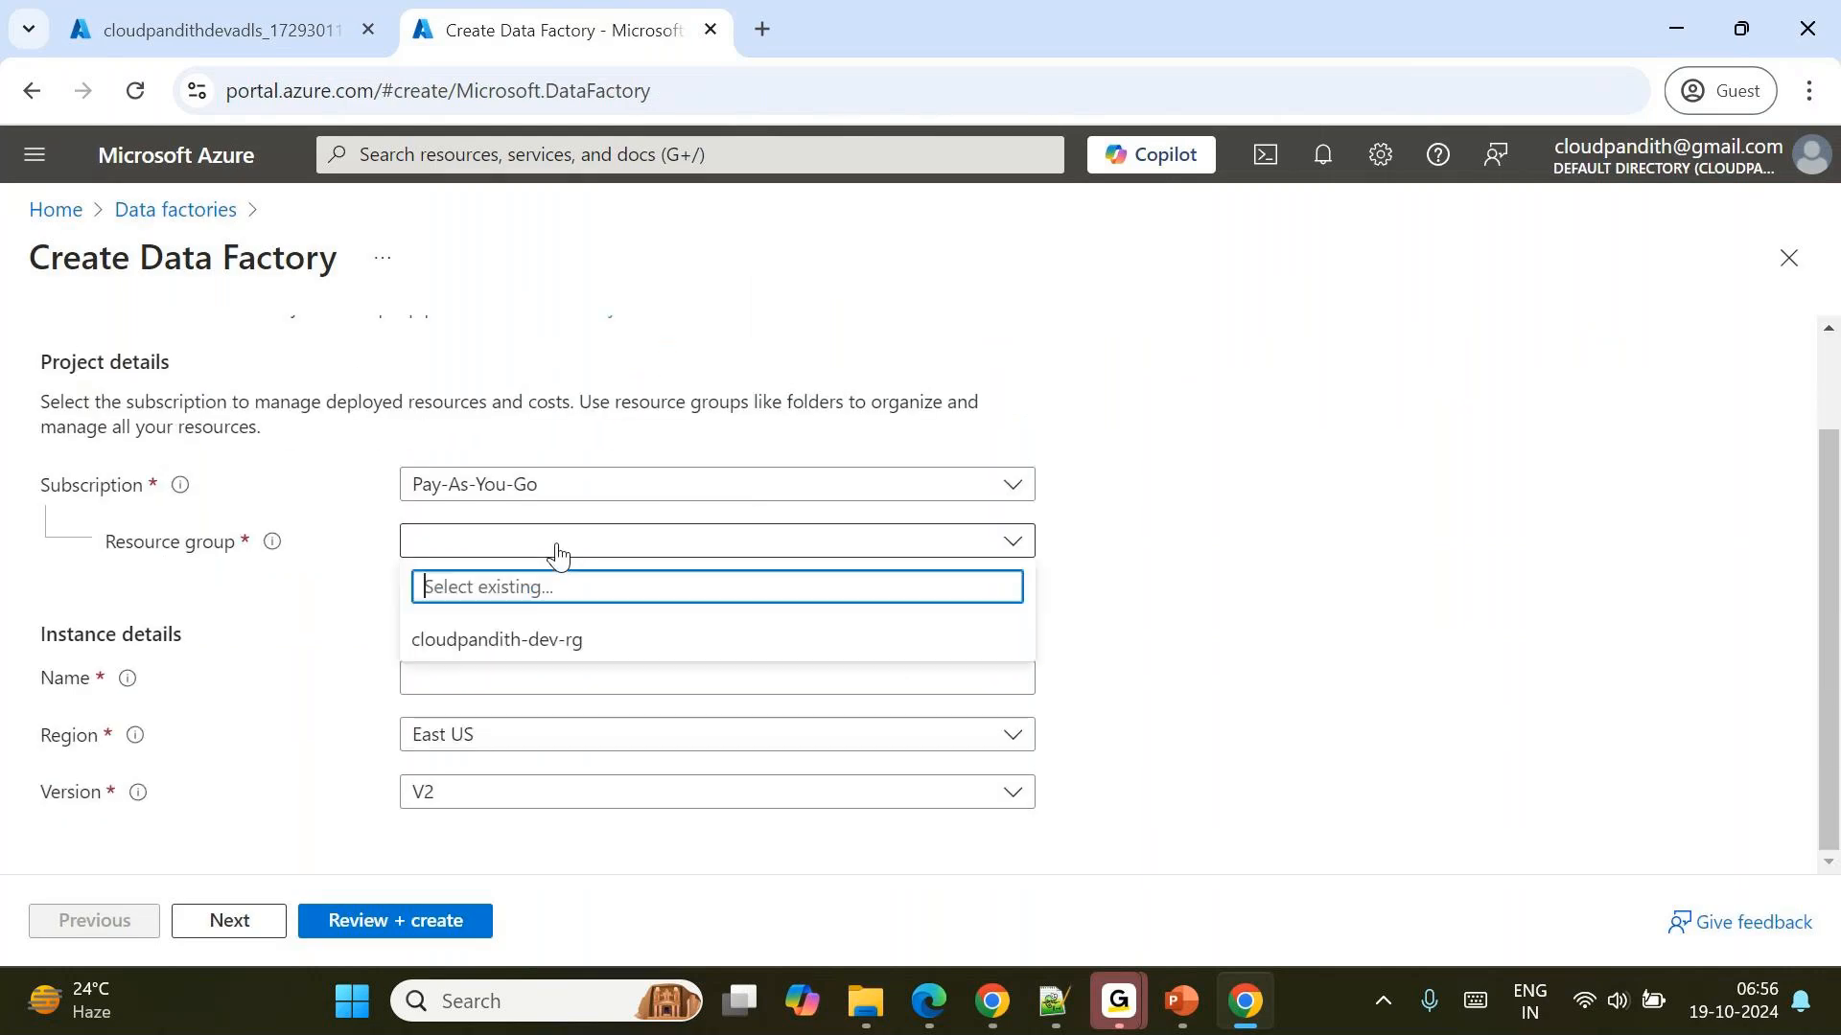
pyautogui.click(476, 650)
# Name the data factory cloudpandith-dev-adfws and proceed to its final review.
pyautogui.click(444, 686)
pyautogui.write('cloudpandith-d')
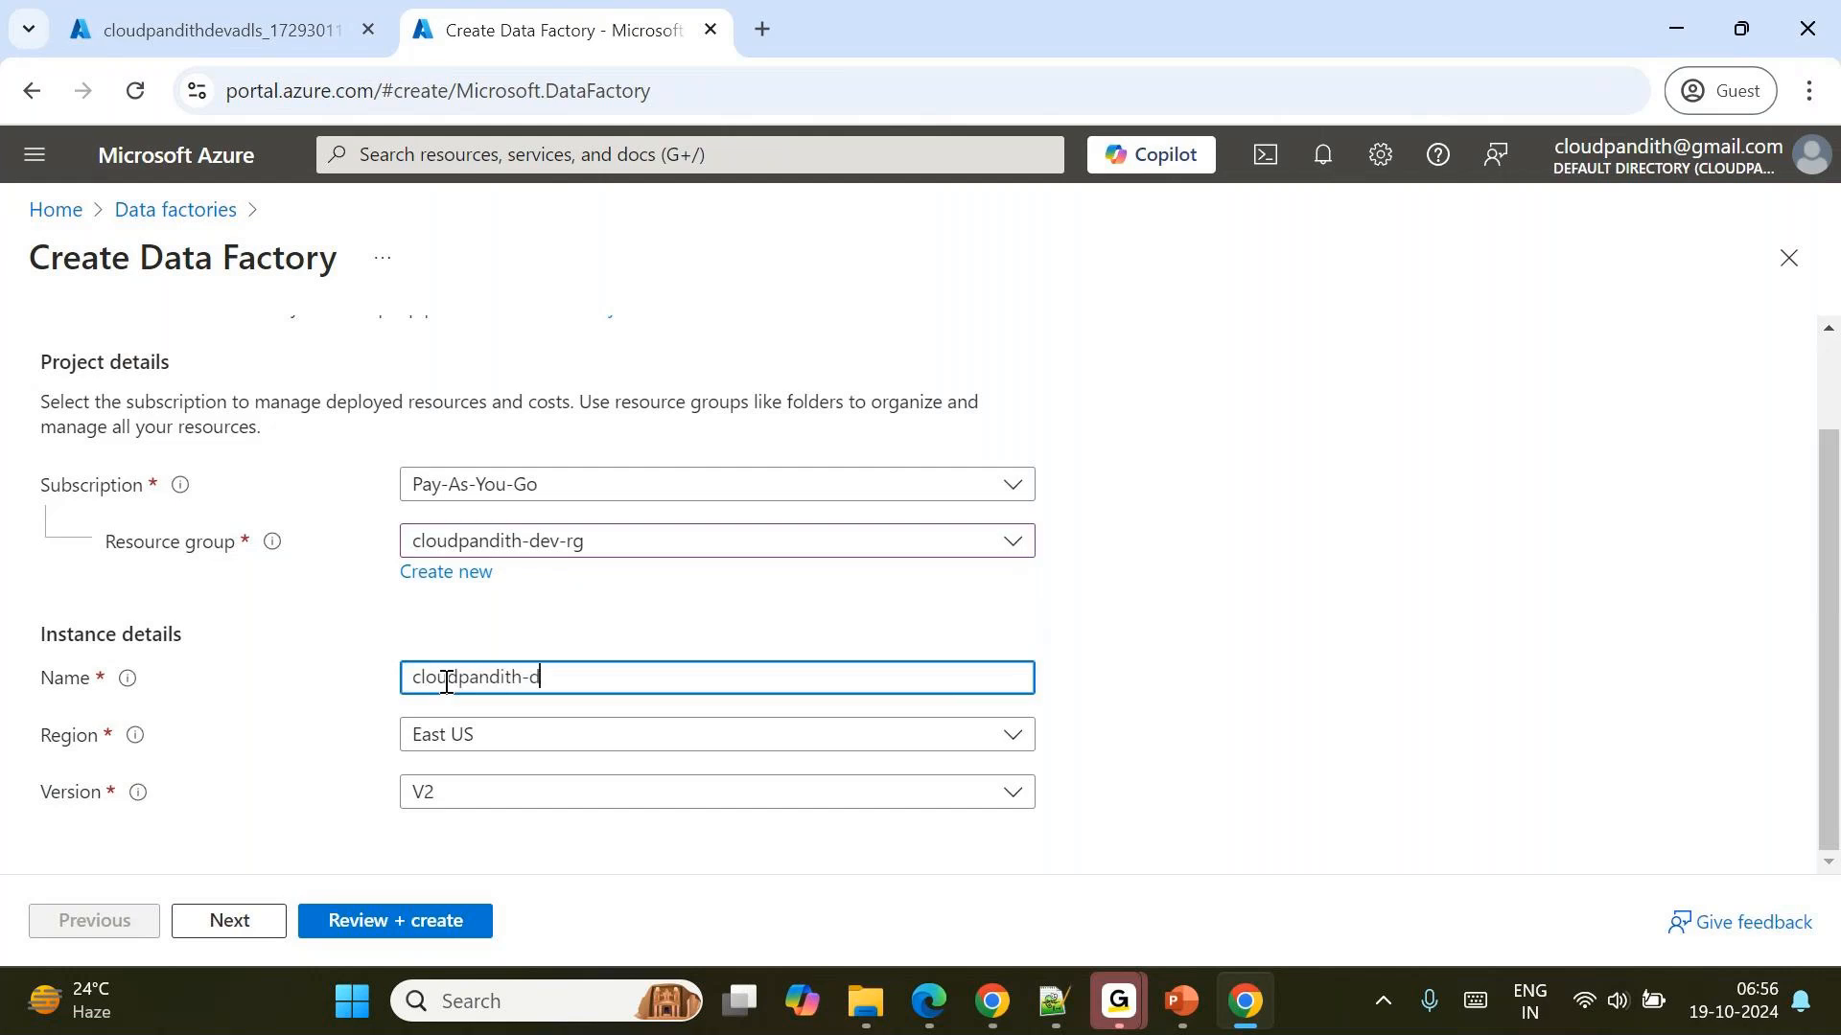
pyautogui.write('ev-adf')
pyautogui.write('01')
pyautogui.click(376, 923)
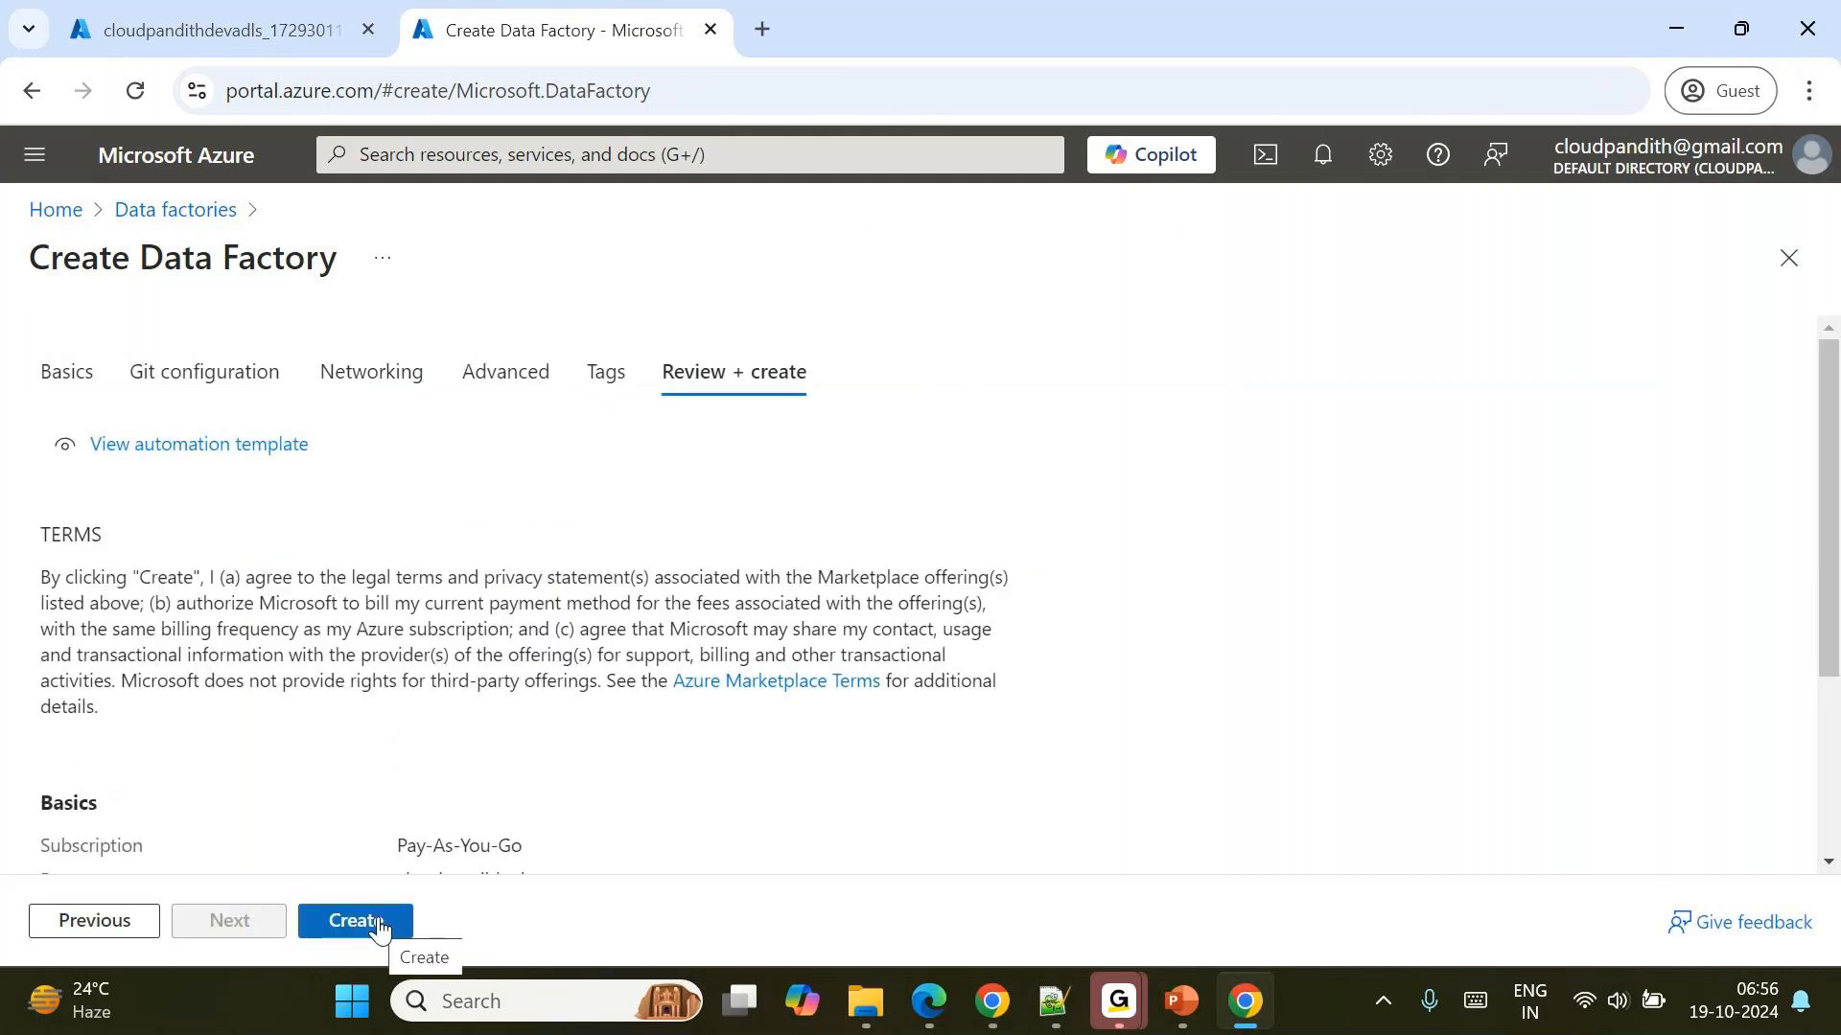
# Create the data factory and open the deployed resource.
pyautogui.click(380, 922)
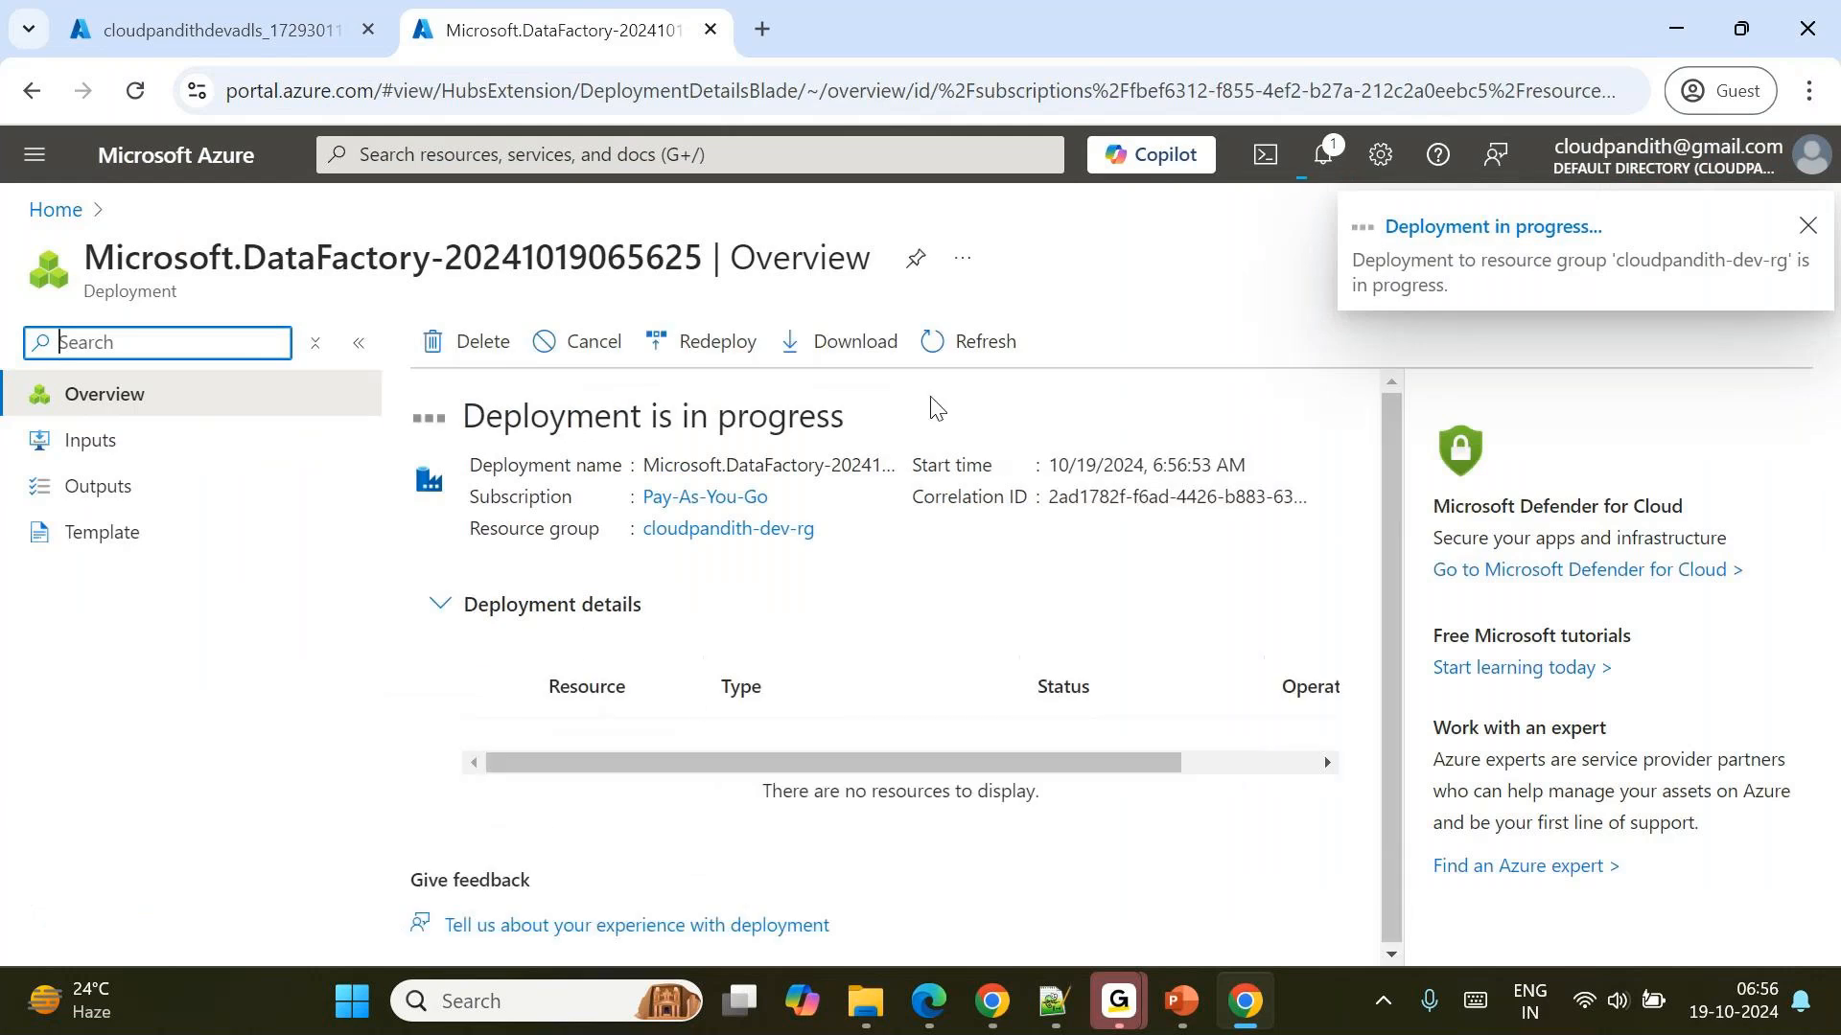
pyautogui.click(988, 362)
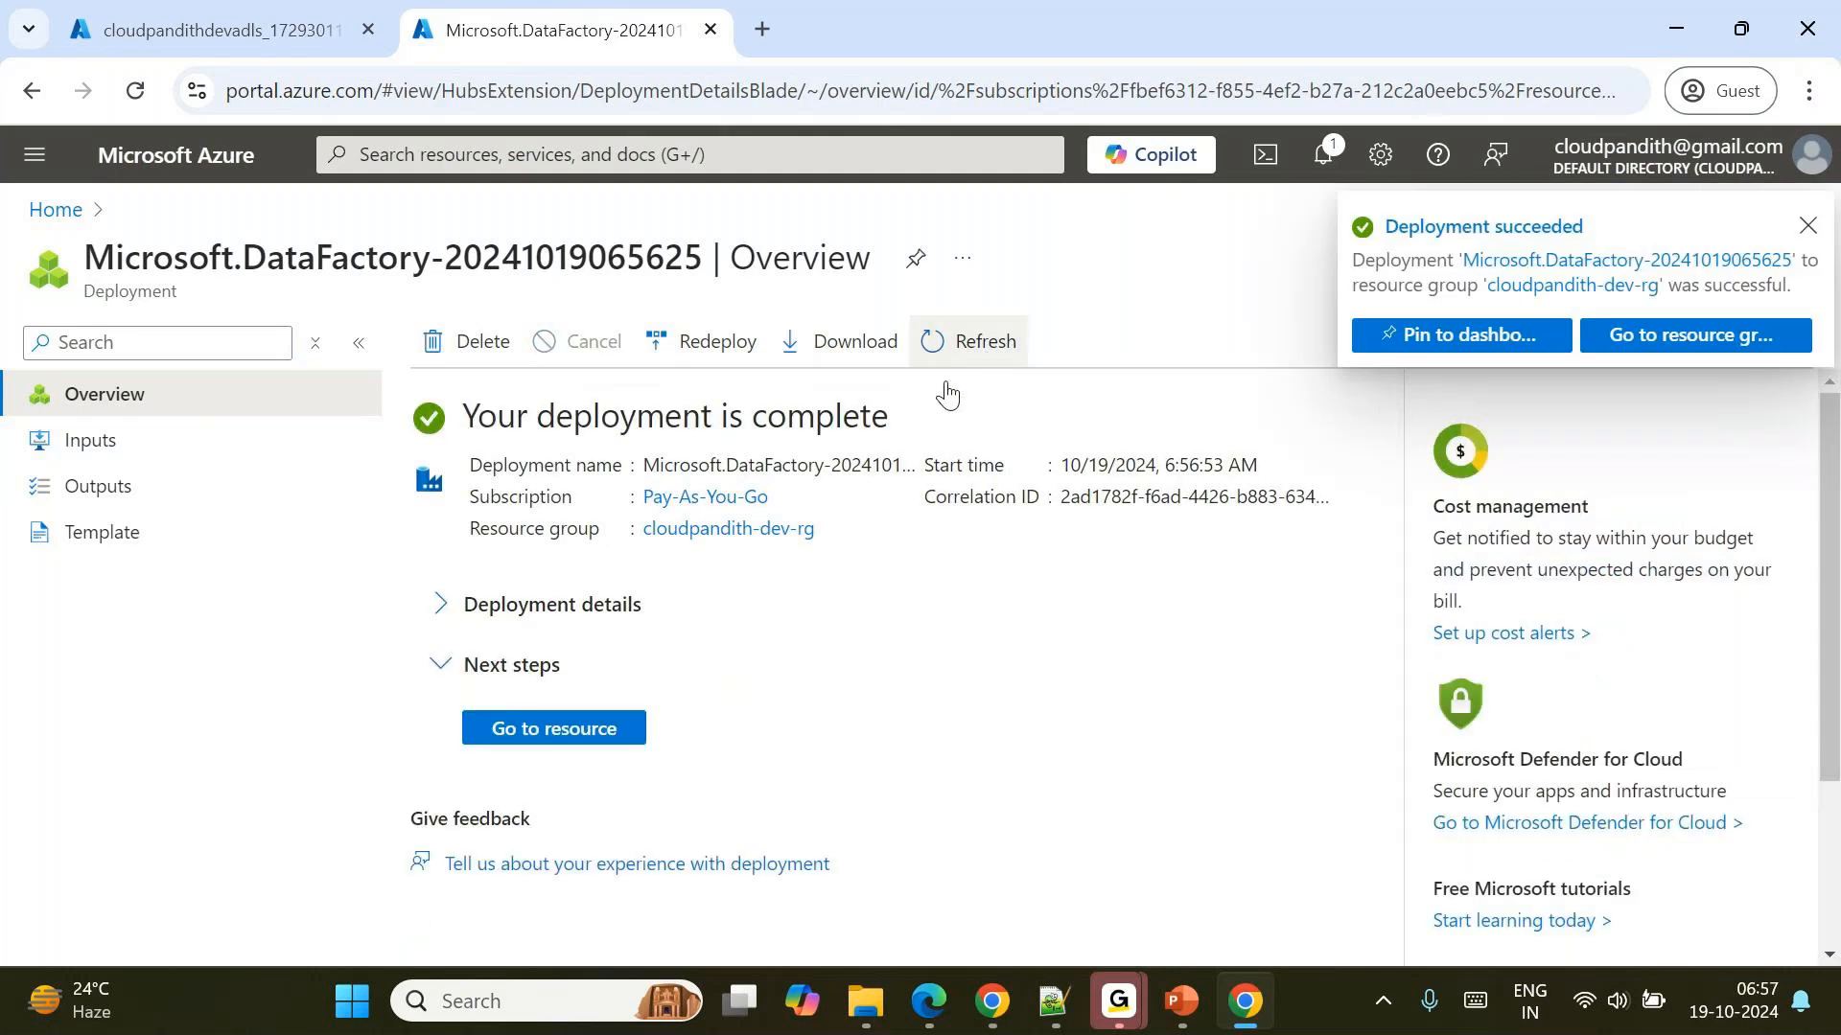
pyautogui.click(585, 730)
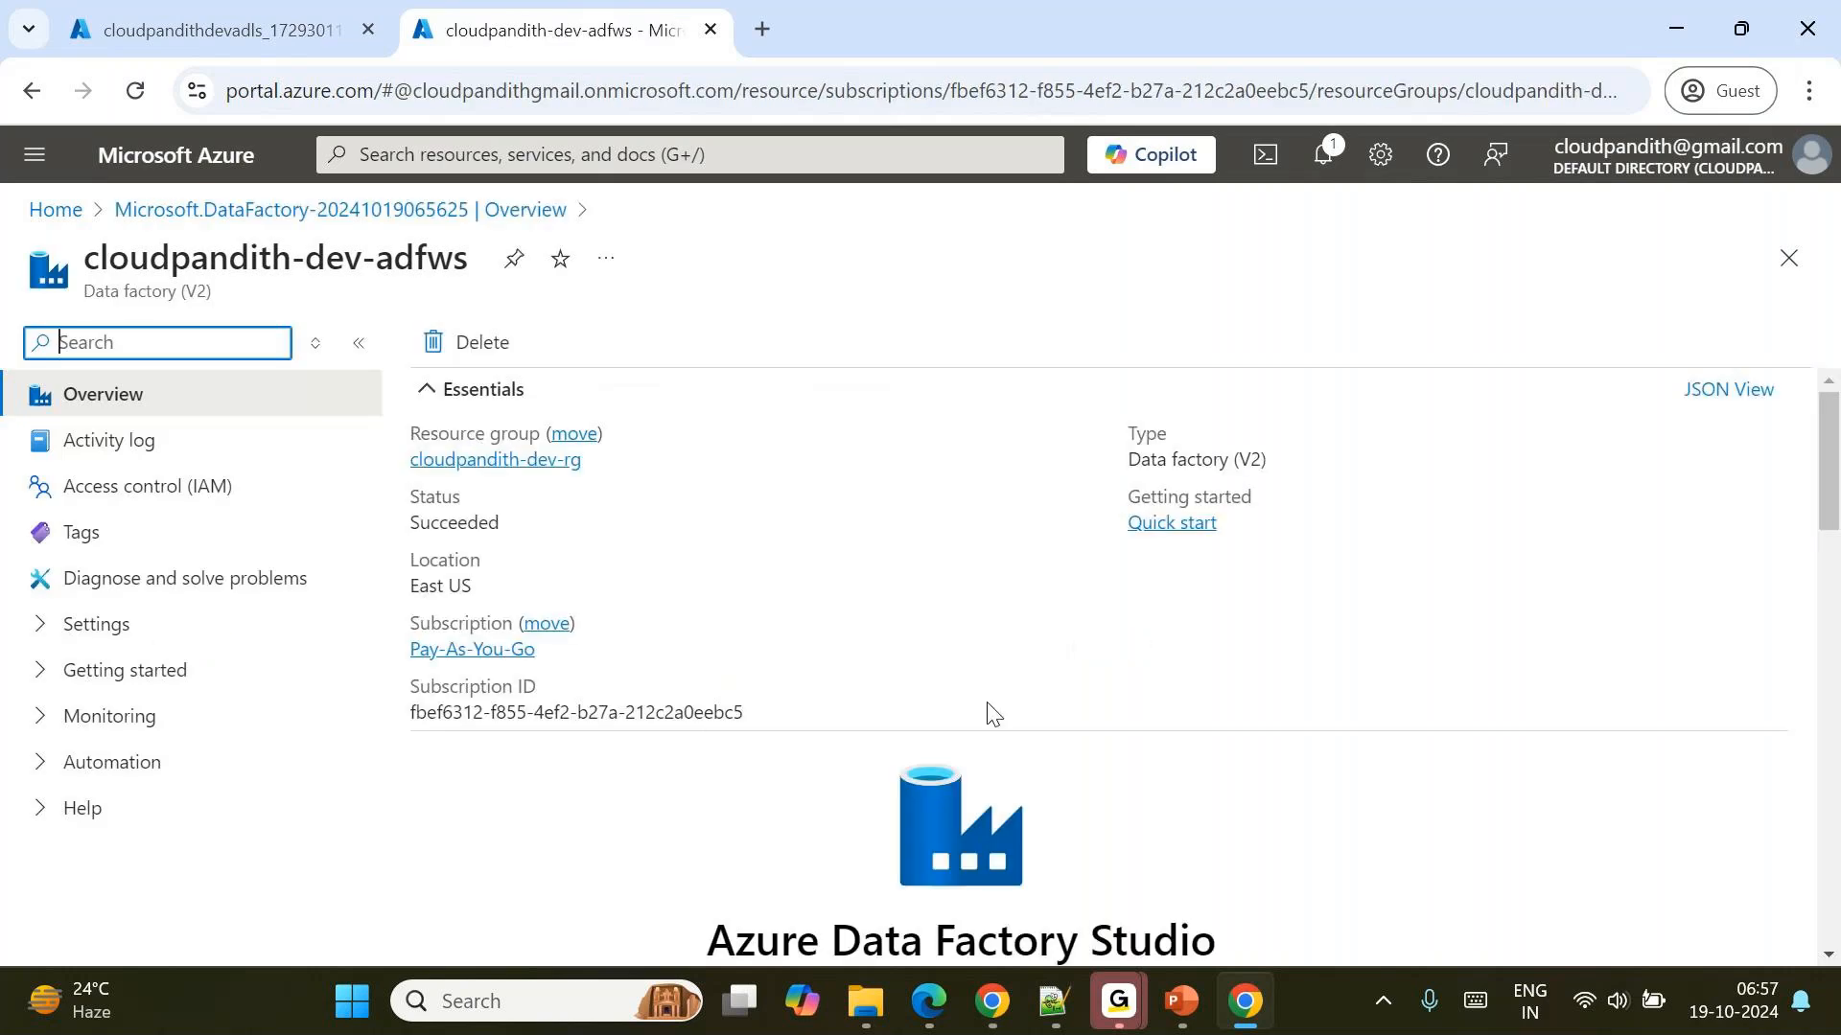
# Go to the deployed cloudpandithdevadls storage account in the first browser tab and show its containers.
pyautogui.click(245, 11)
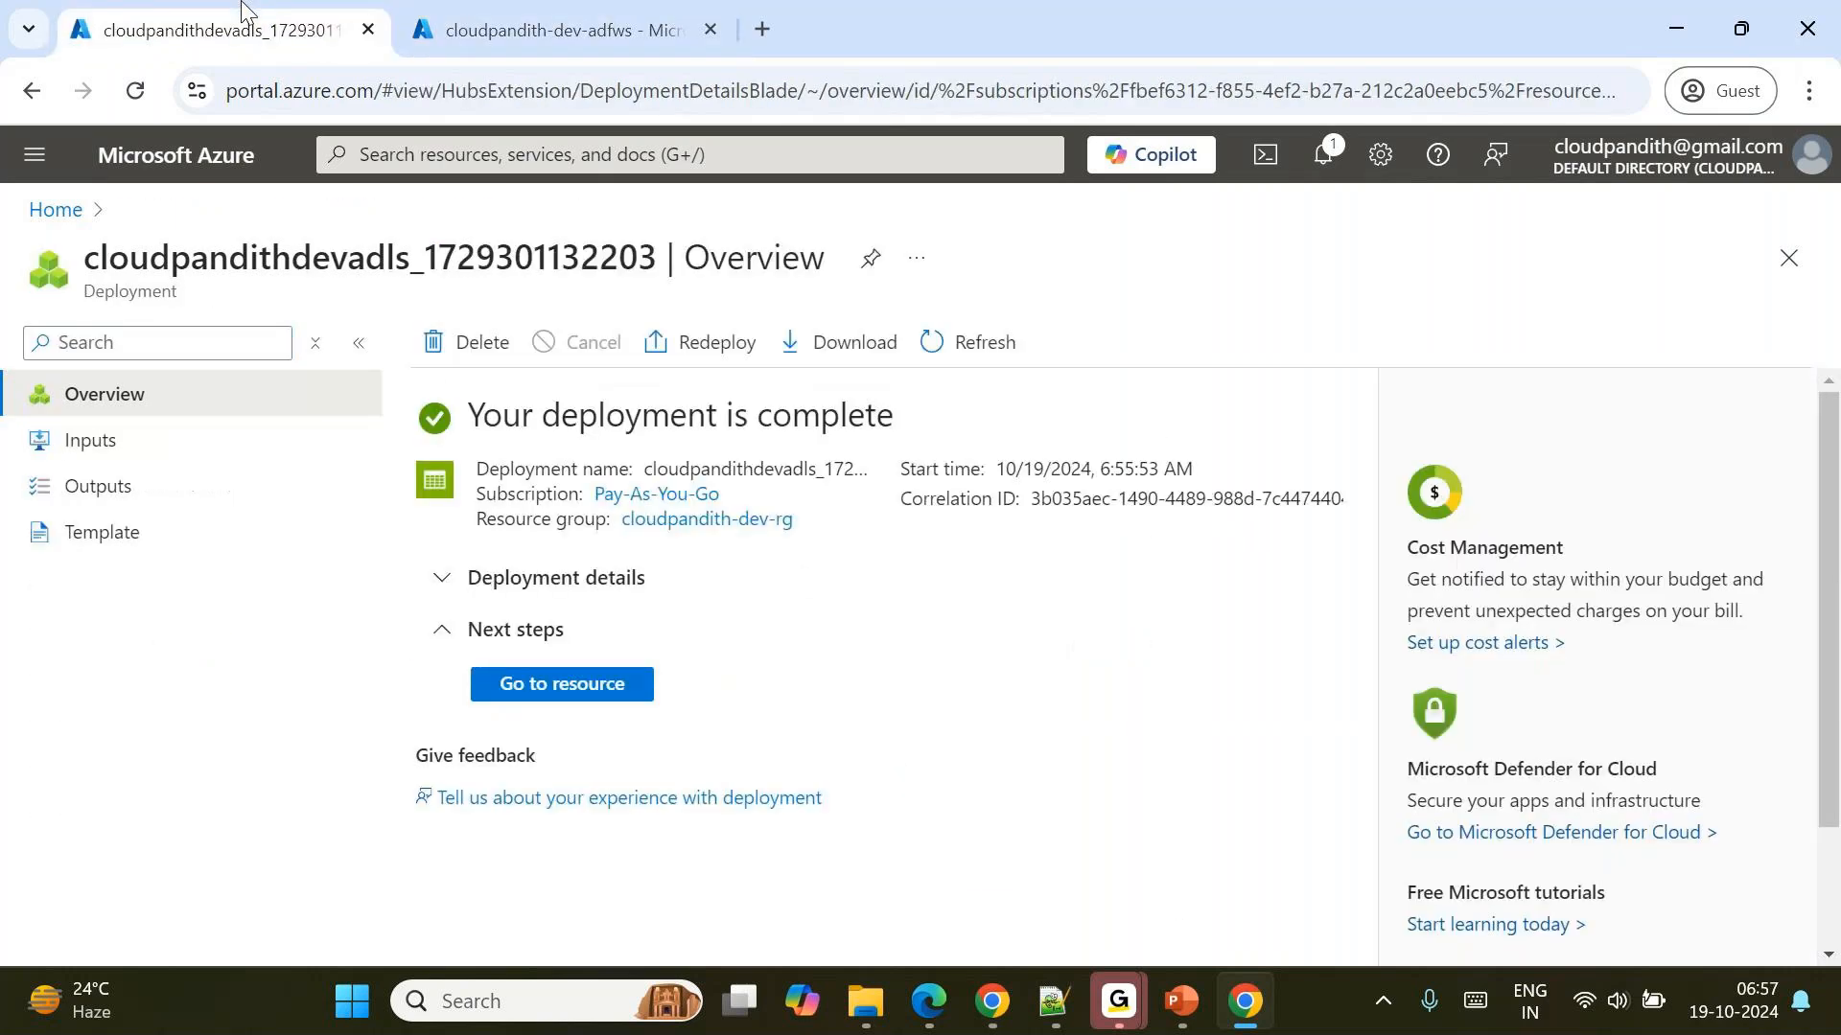
pyautogui.click(574, 690)
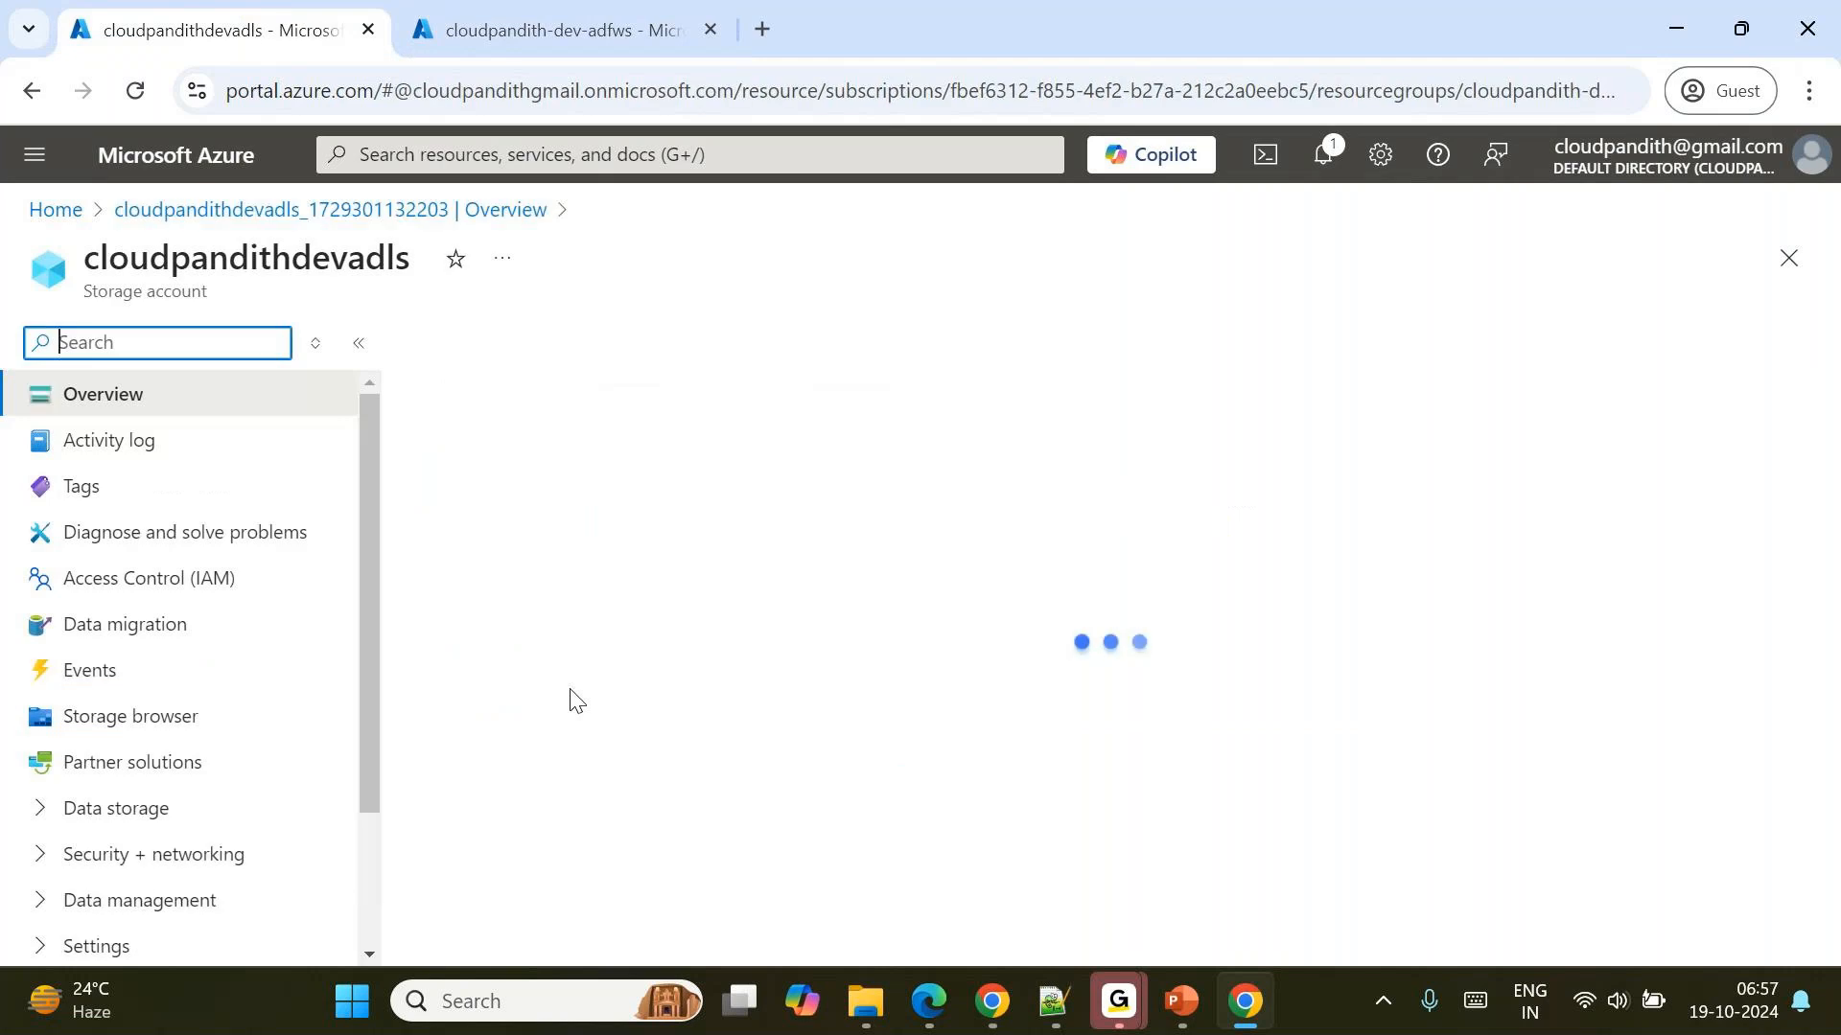
pyautogui.click(166, 815)
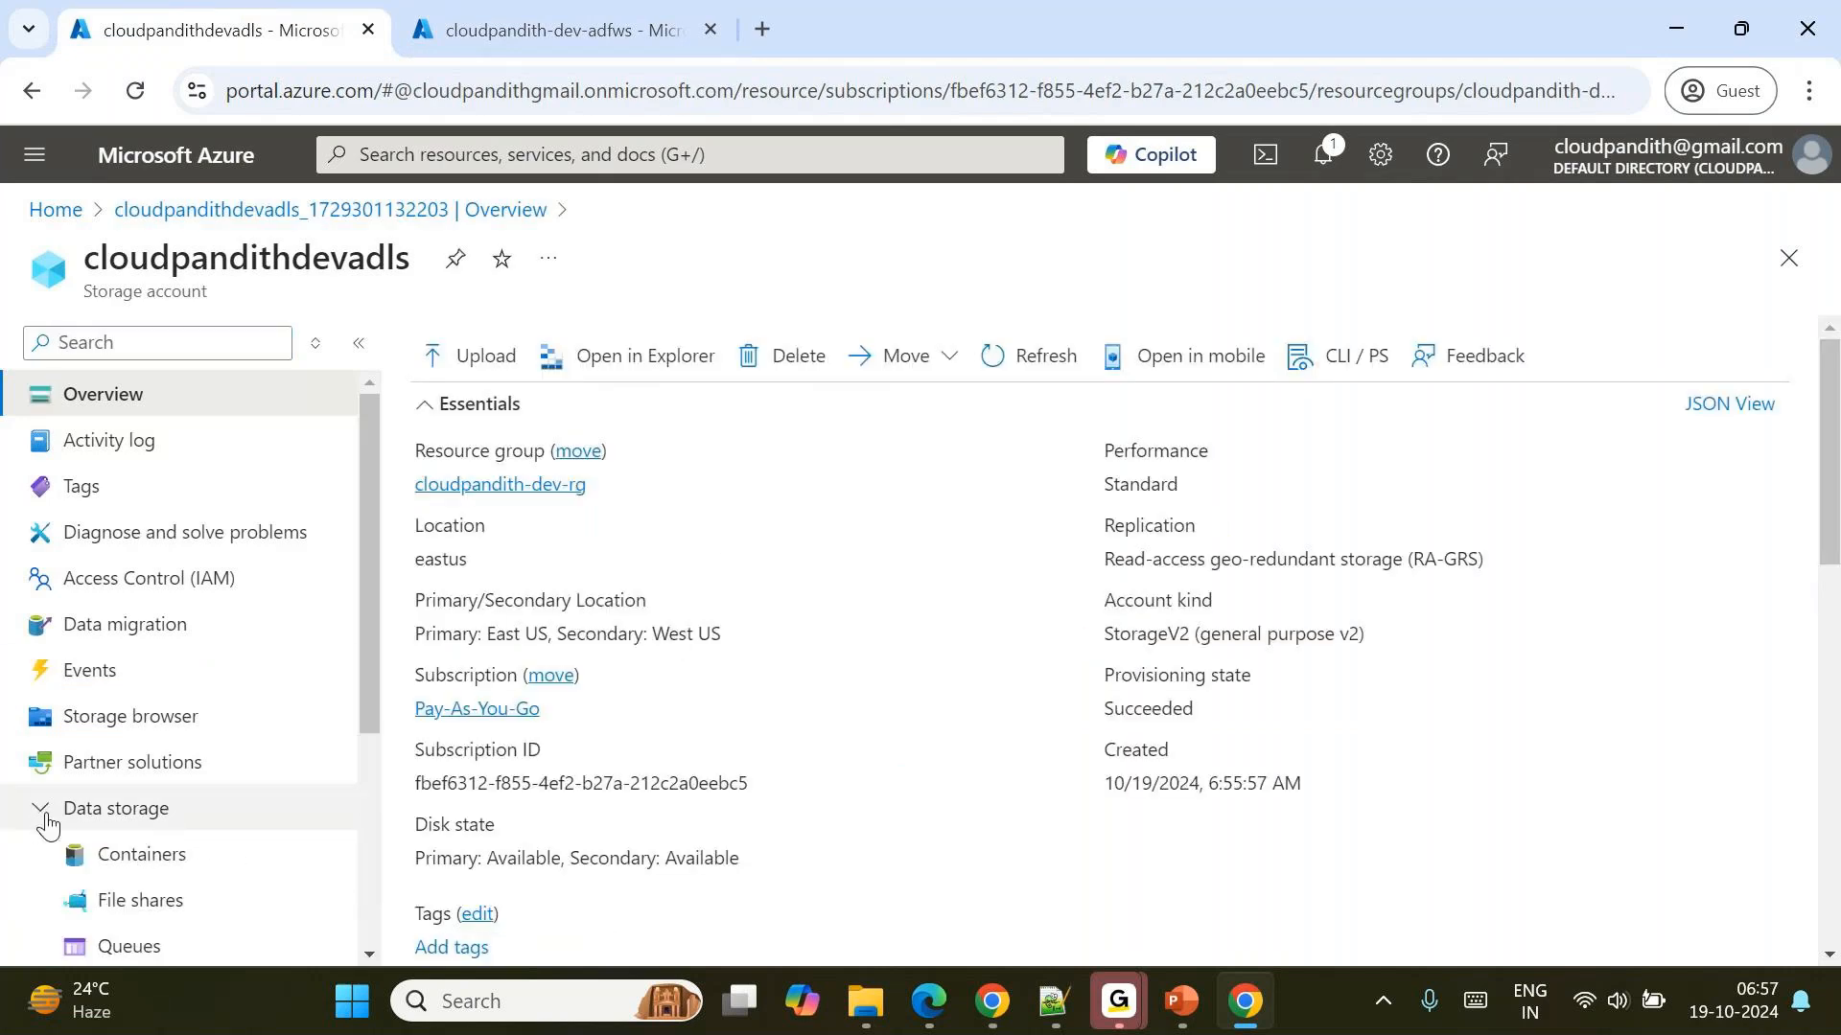
pyautogui.click(123, 865)
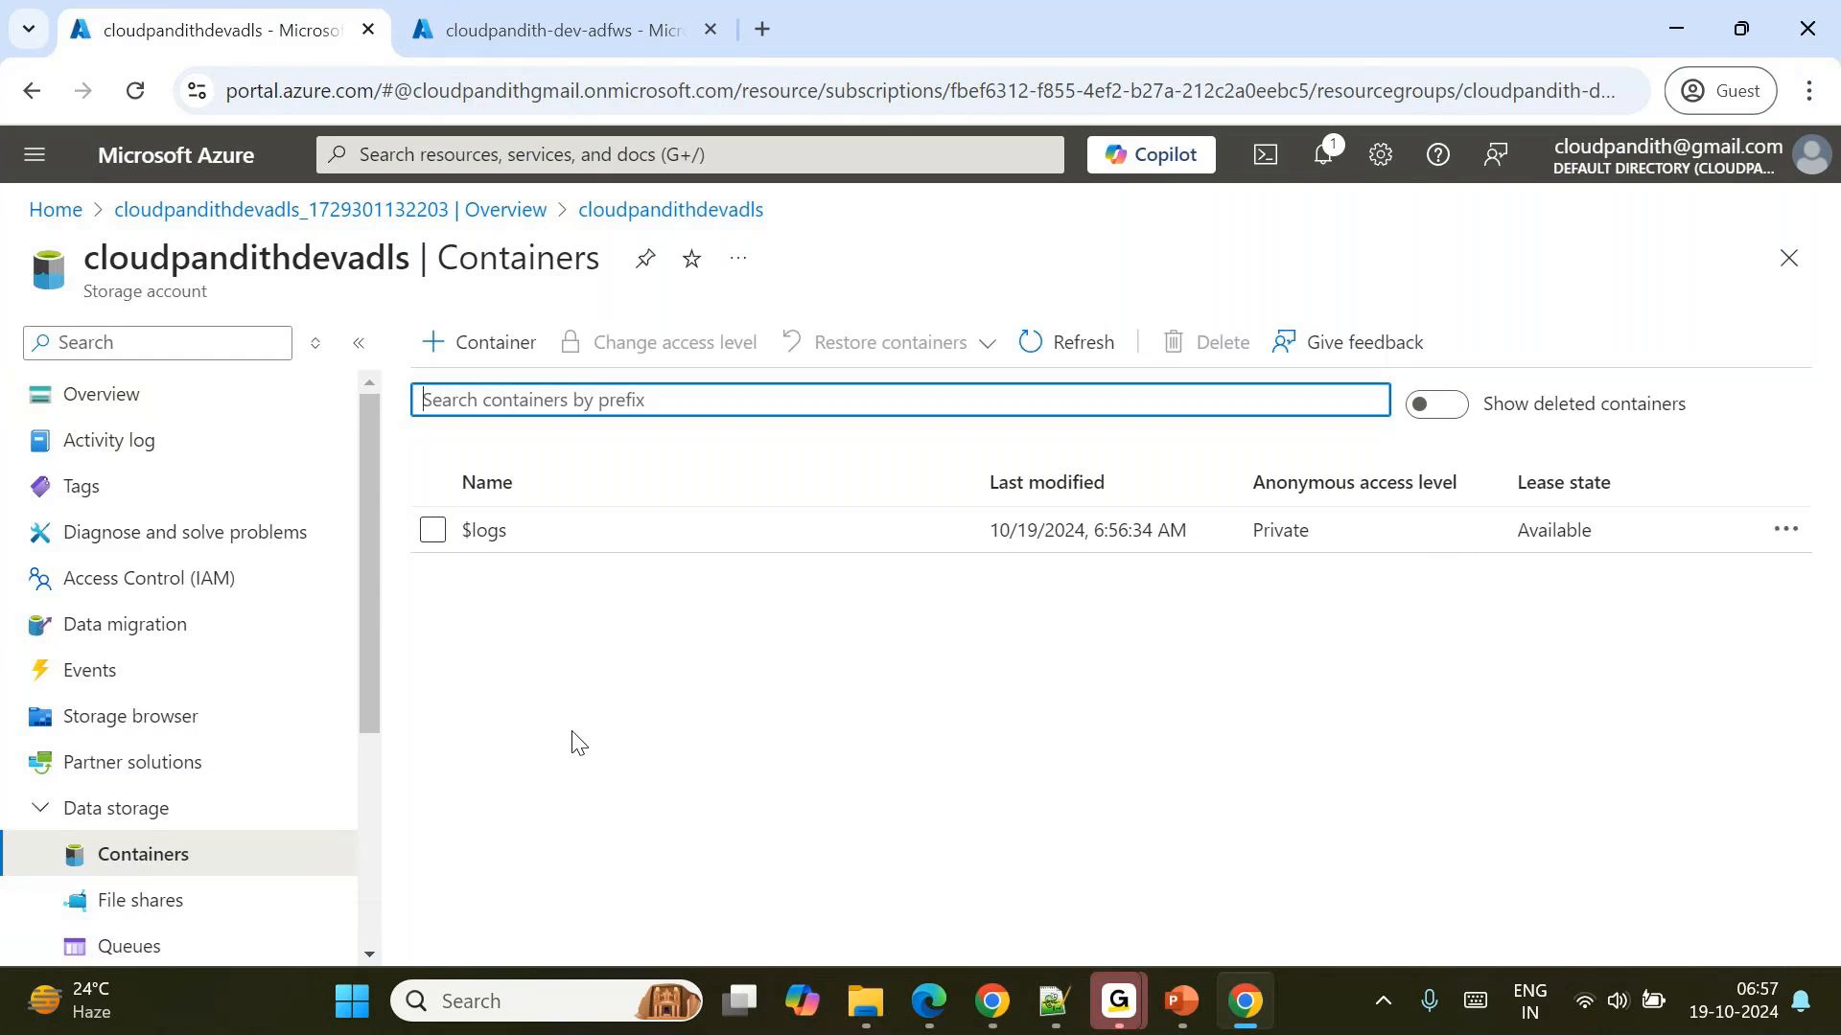
# Create a storage container named global.
pyautogui.click(476, 347)
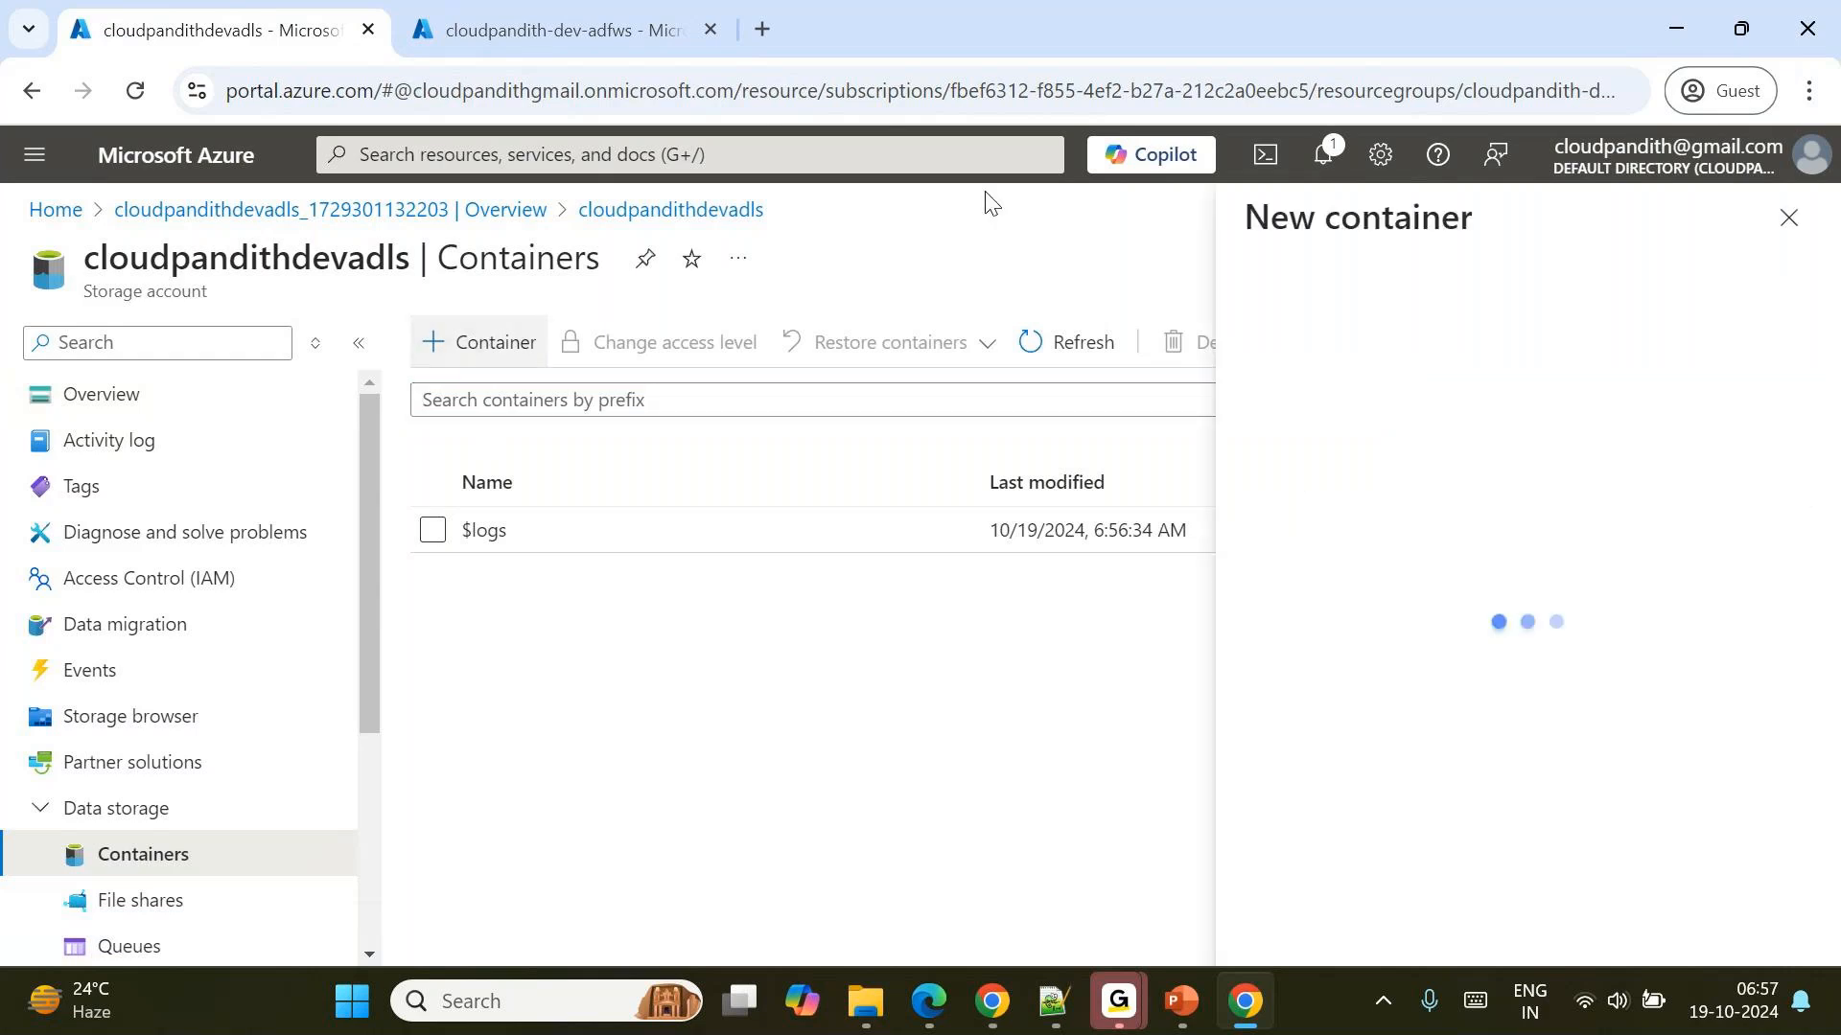
pyautogui.write('global')
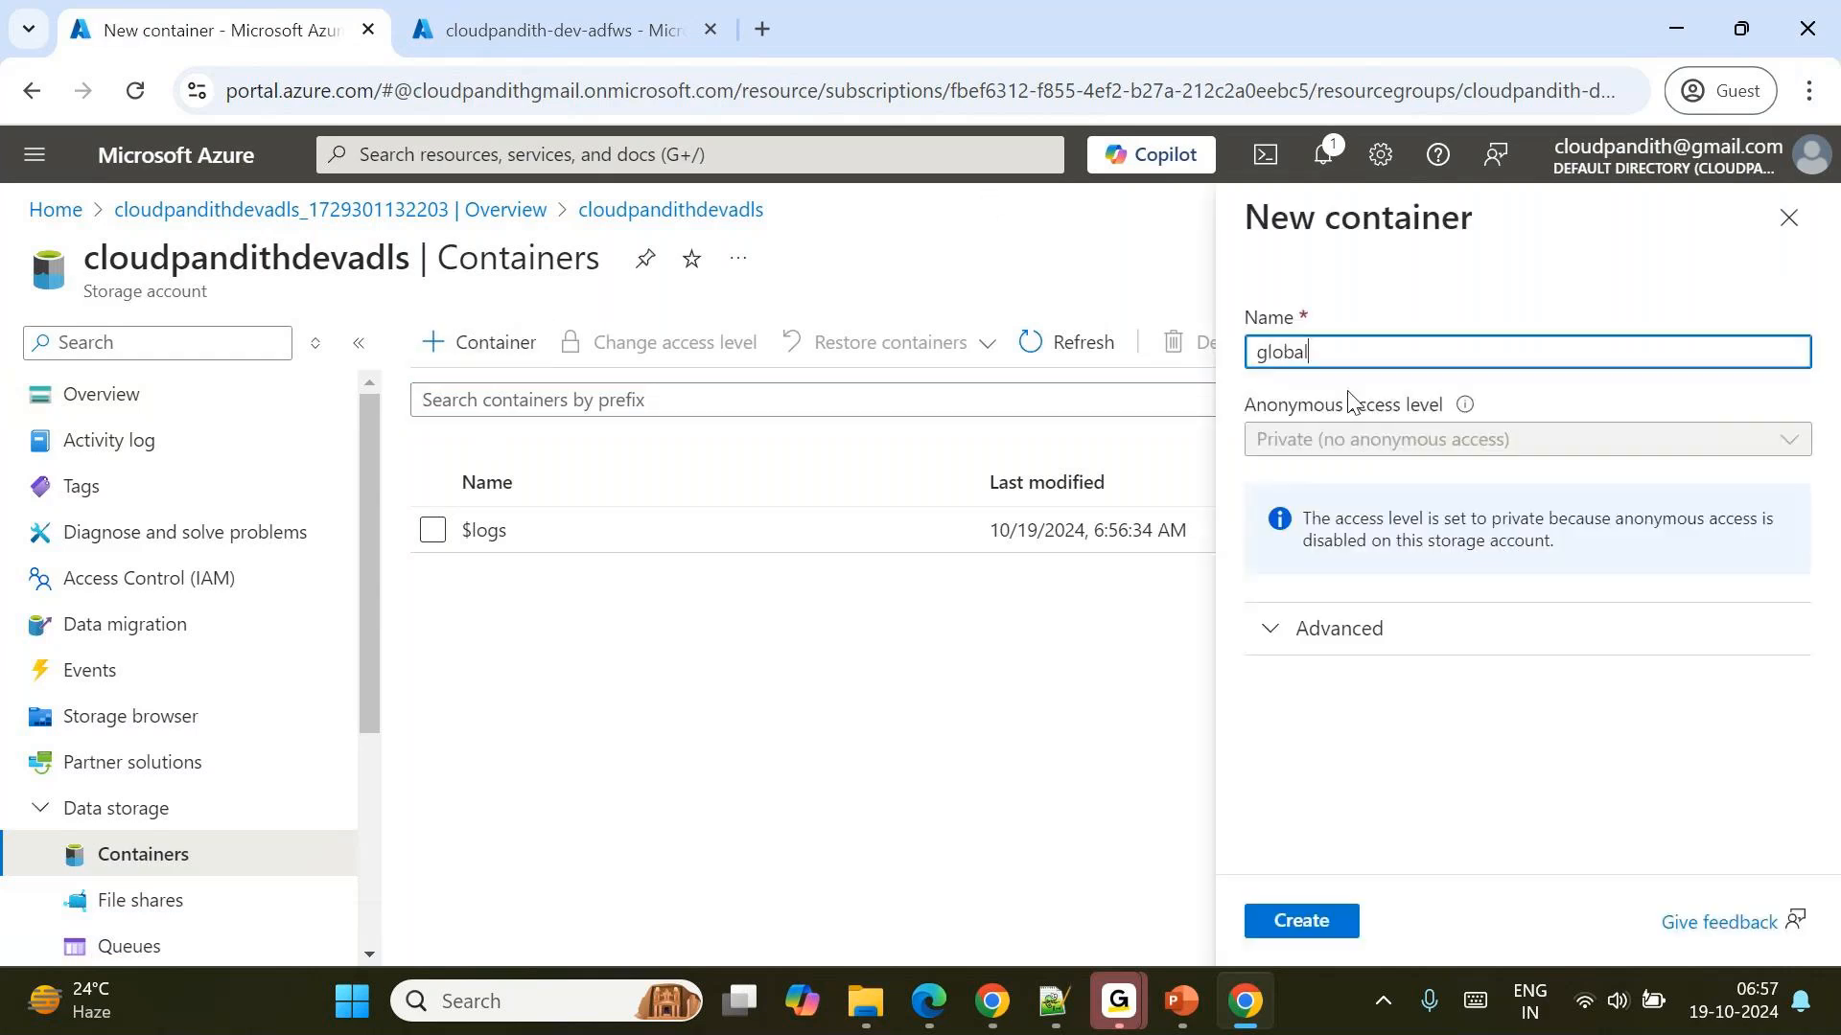
pyautogui.click(1298, 920)
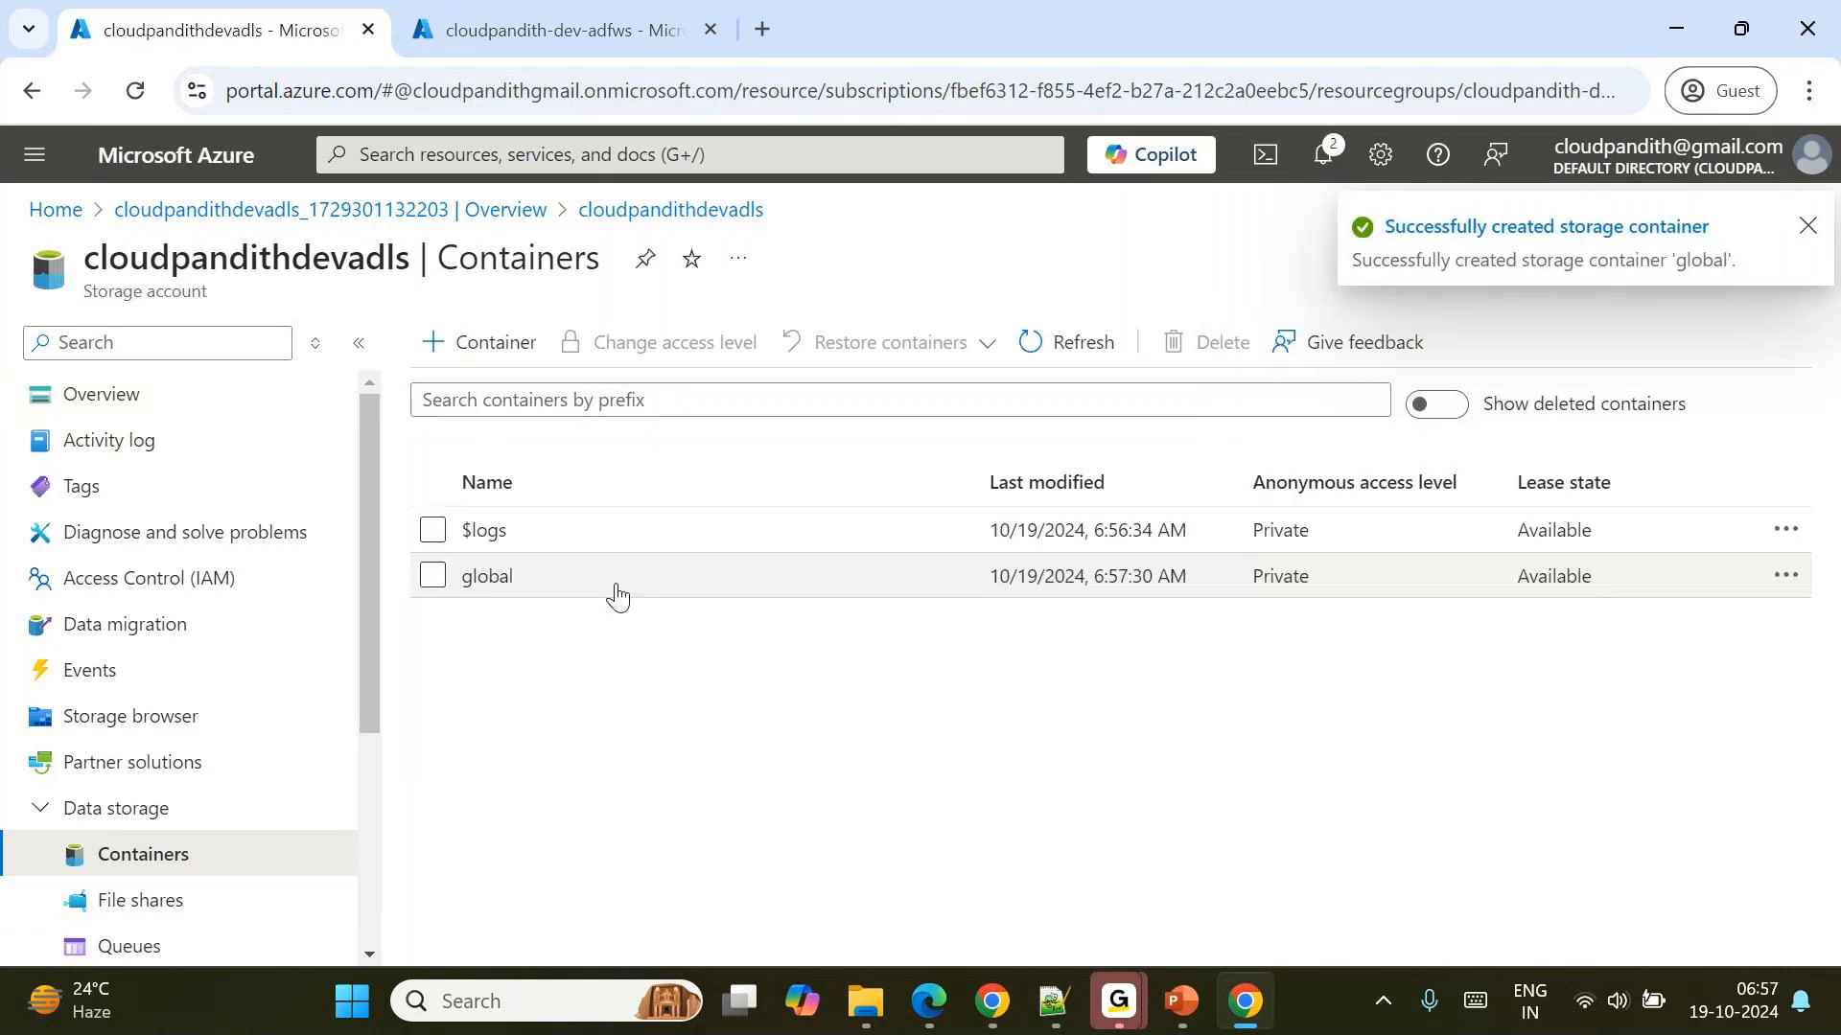
# Start a blob upload in the global container and browse to the set-comma folder inside cloudpandith-datasets.
pyautogui.click(579, 585)
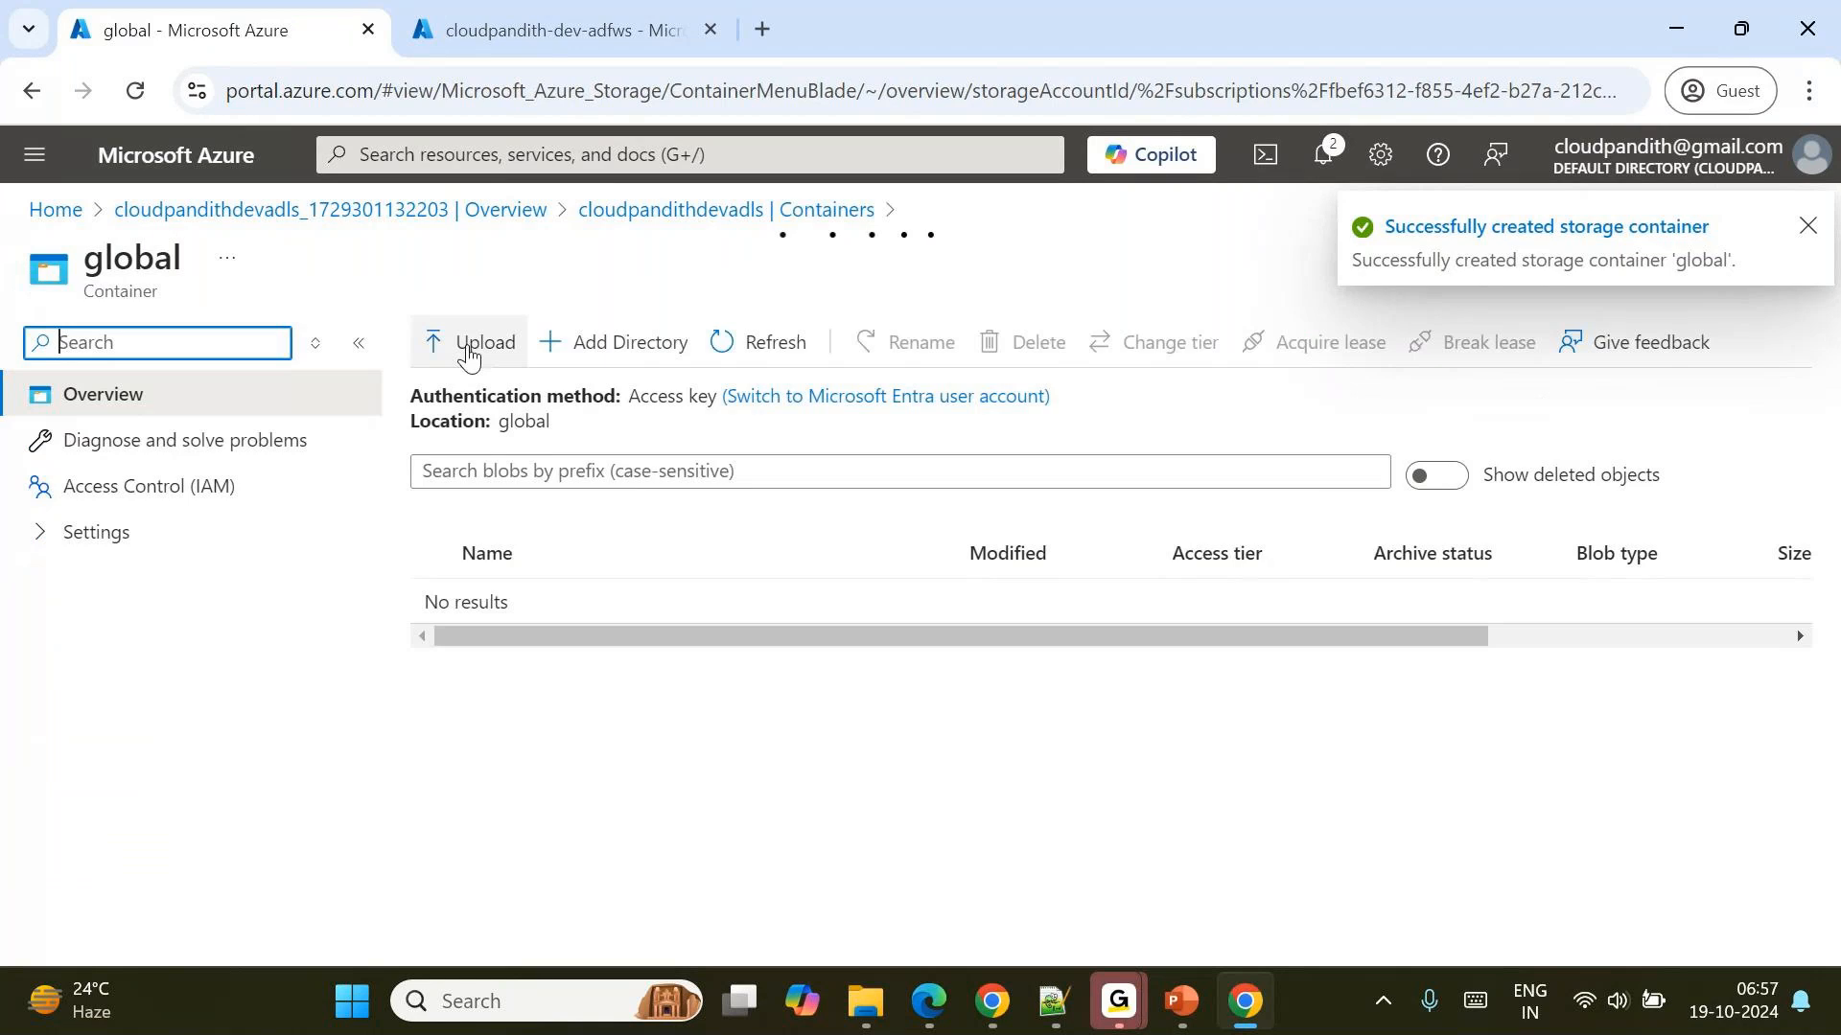
pyautogui.click(467, 356)
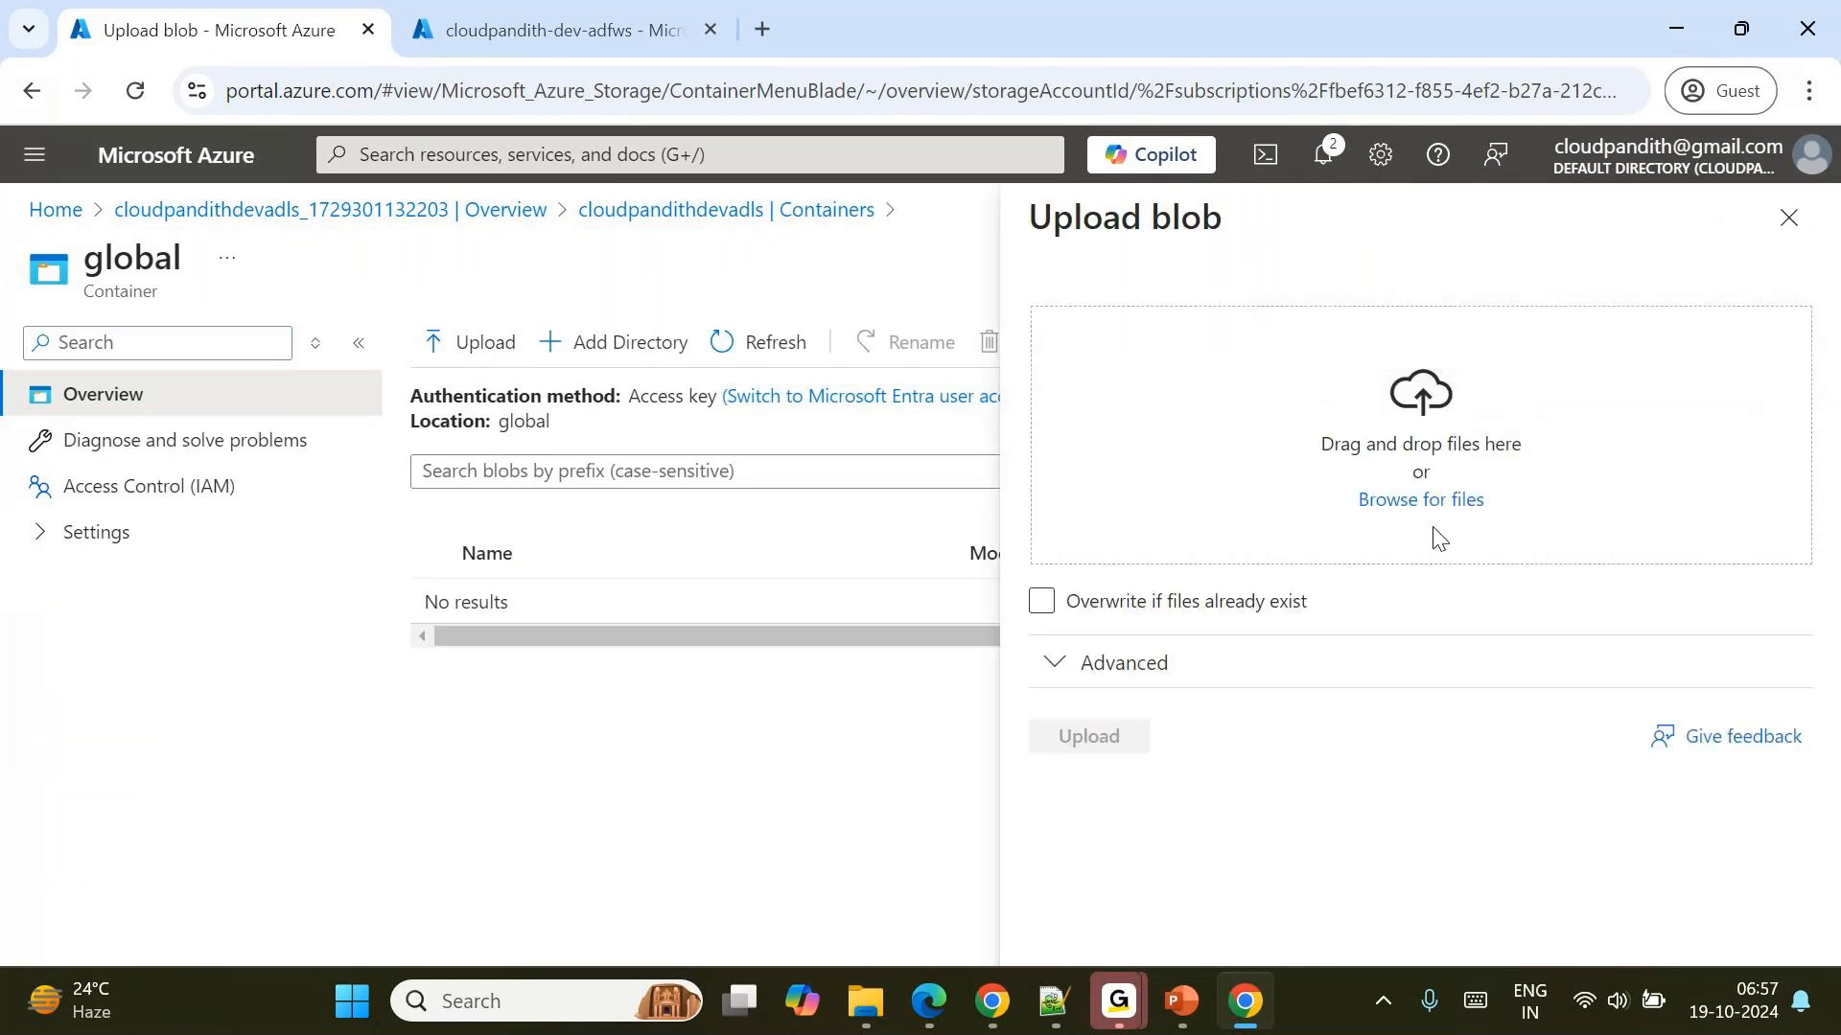
pyautogui.click(1415, 504)
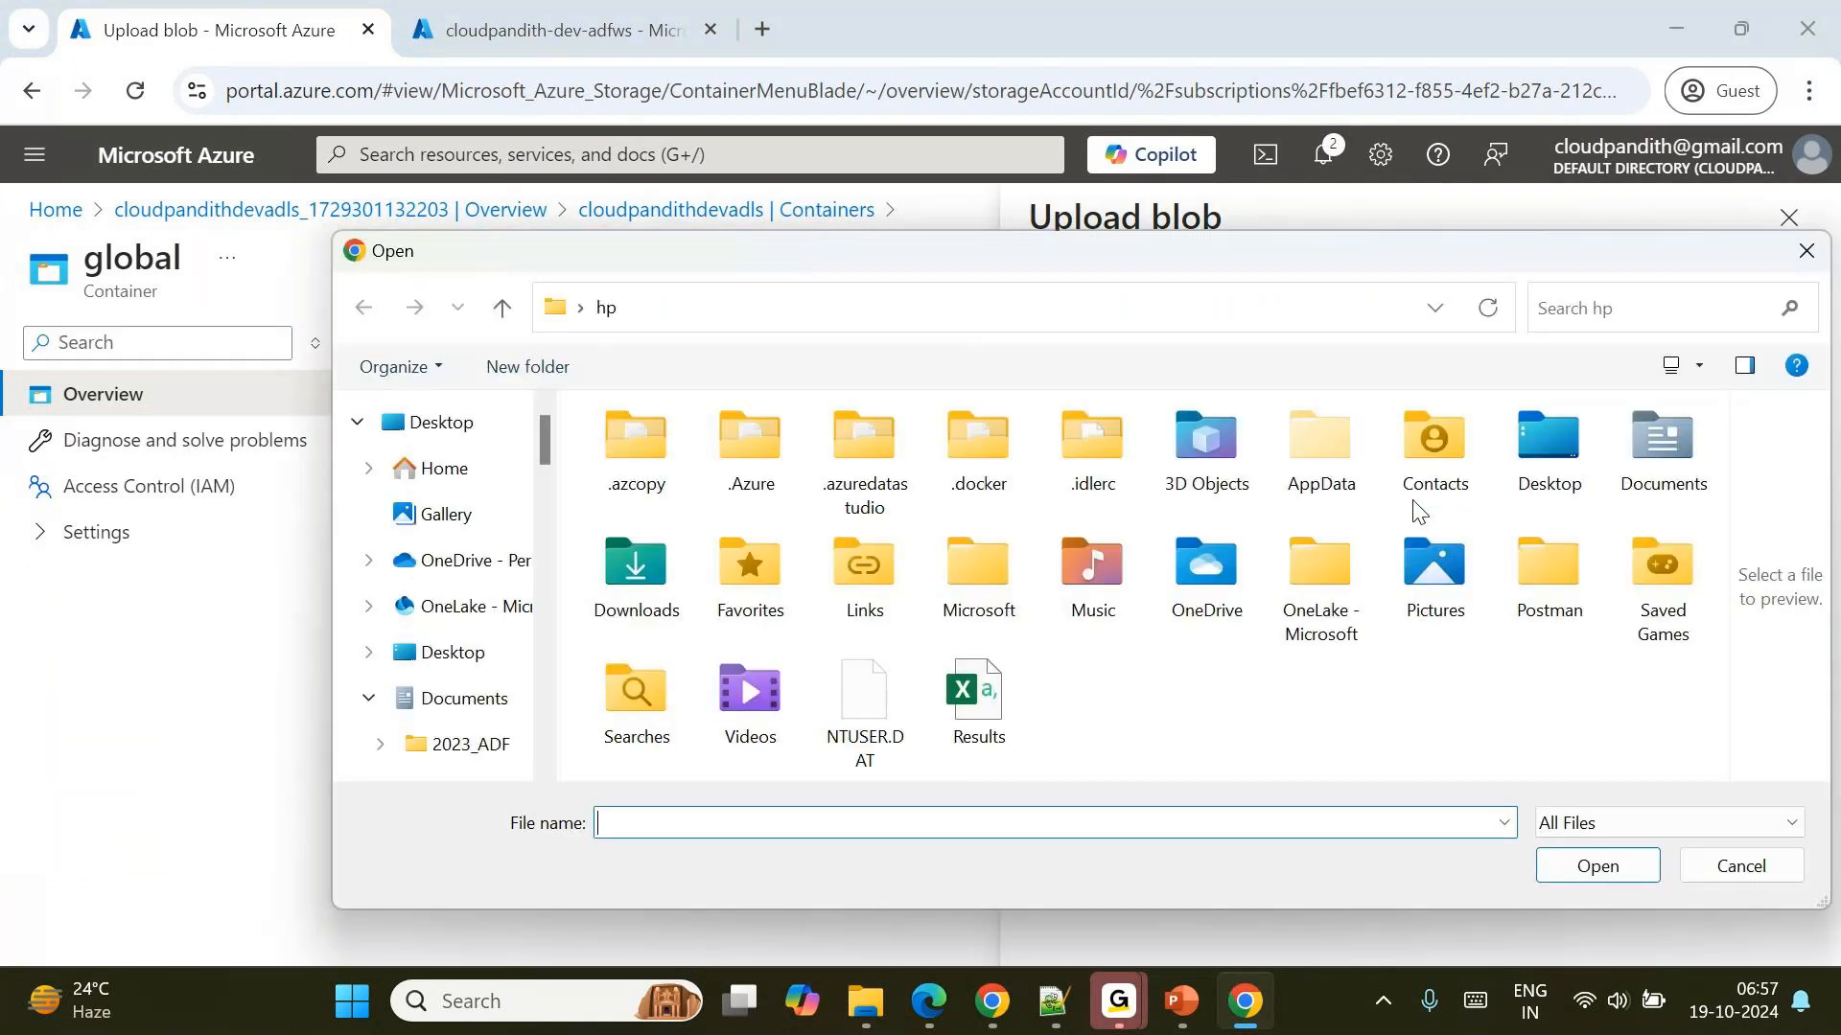
pyautogui.scroll(-3, 450, 733)
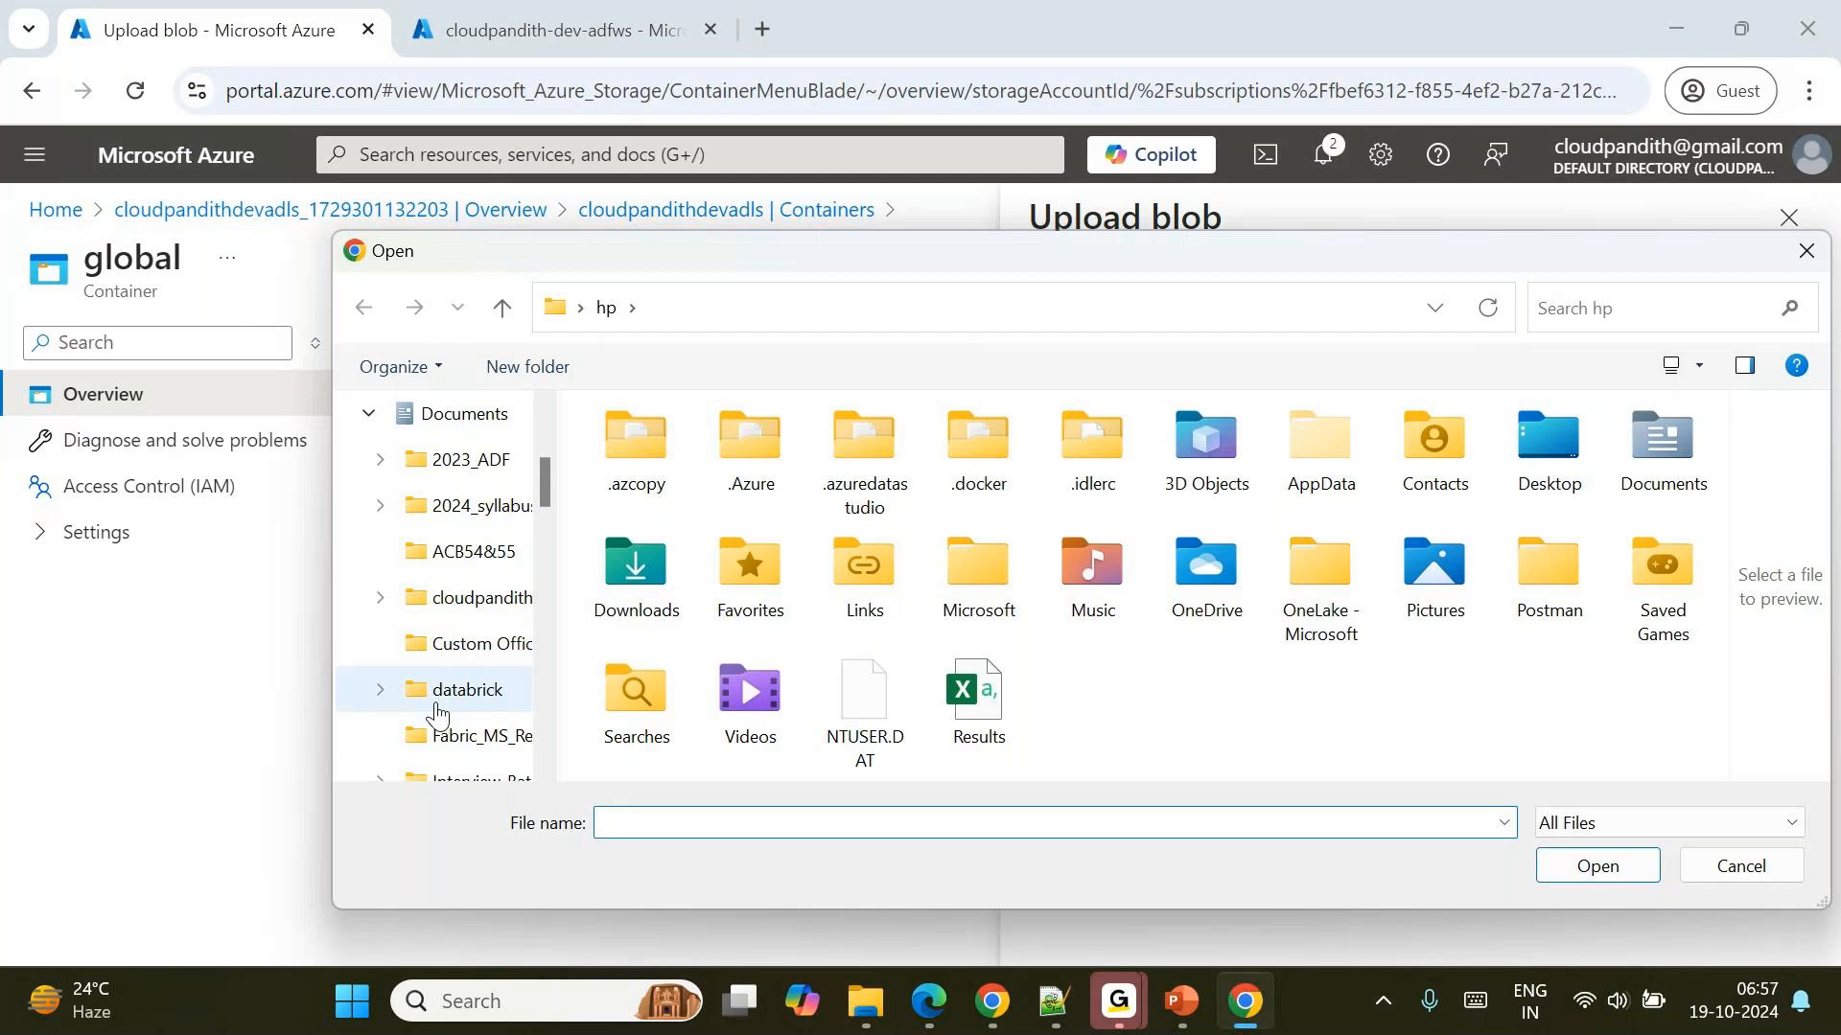
pyautogui.click(469, 601)
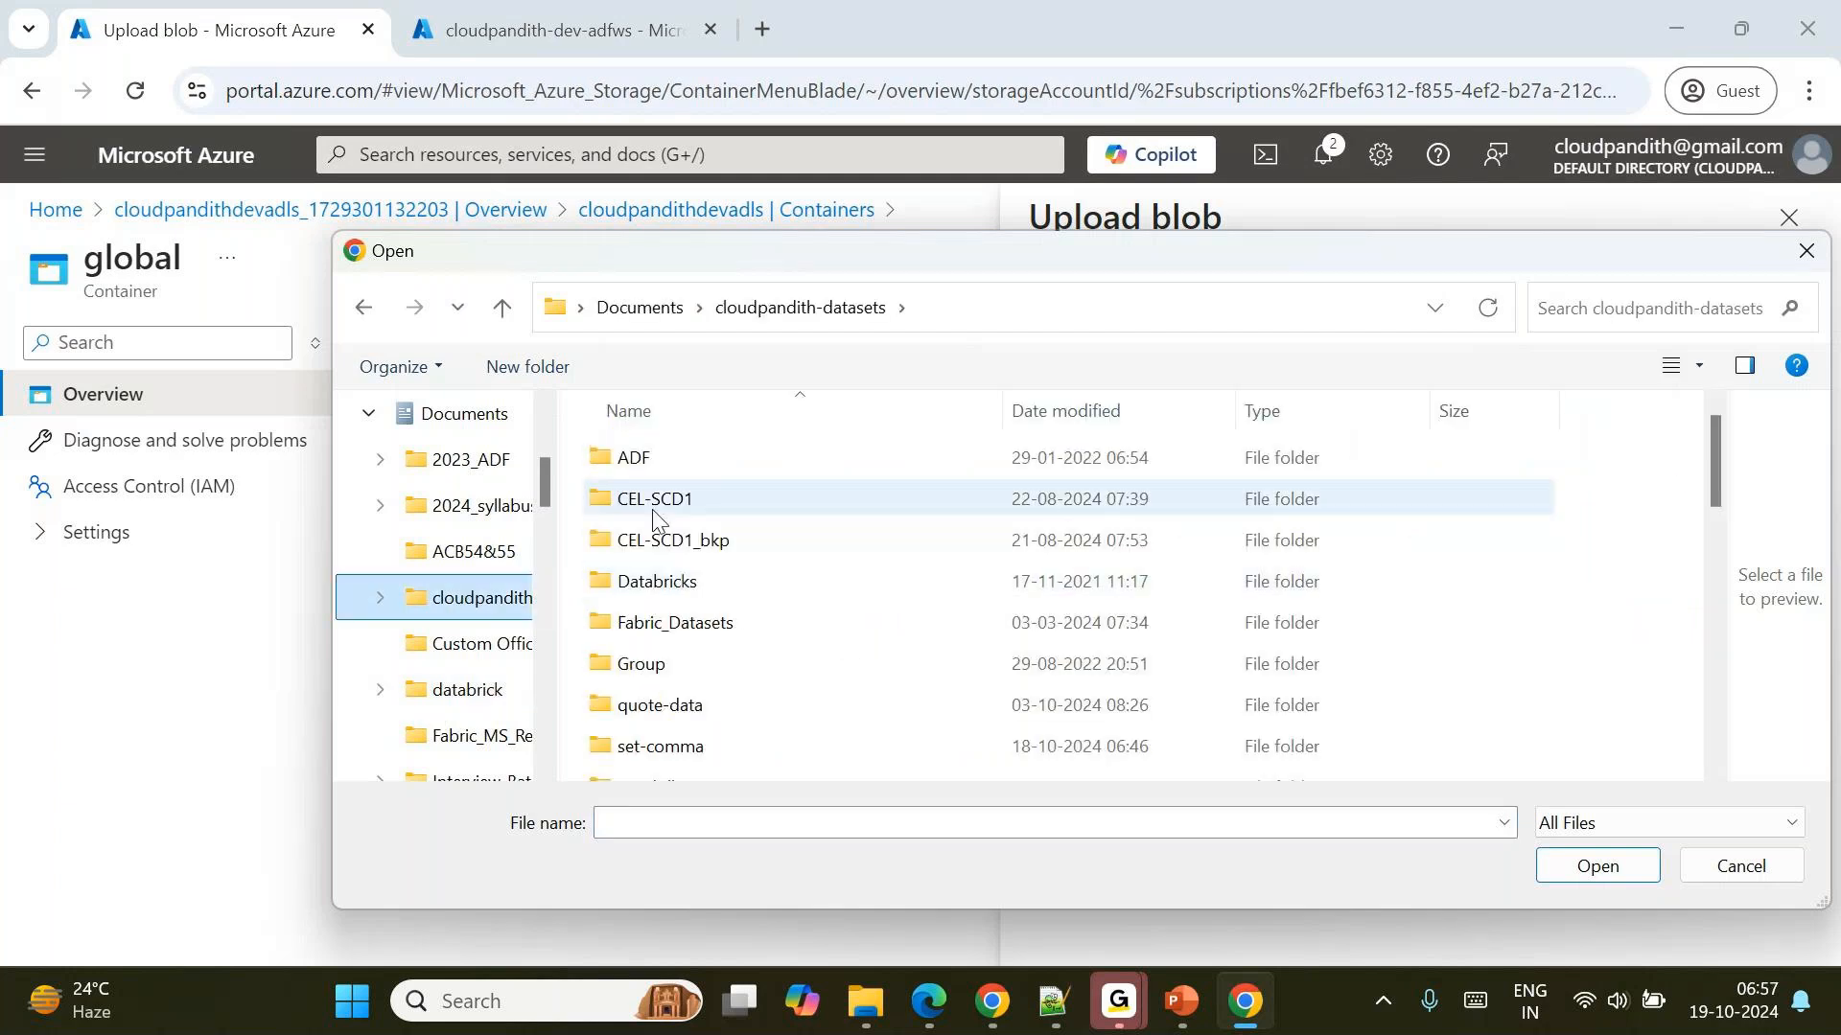
pyautogui.scroll(-2, 664, 635)
pyautogui.doubleClick(661, 637)
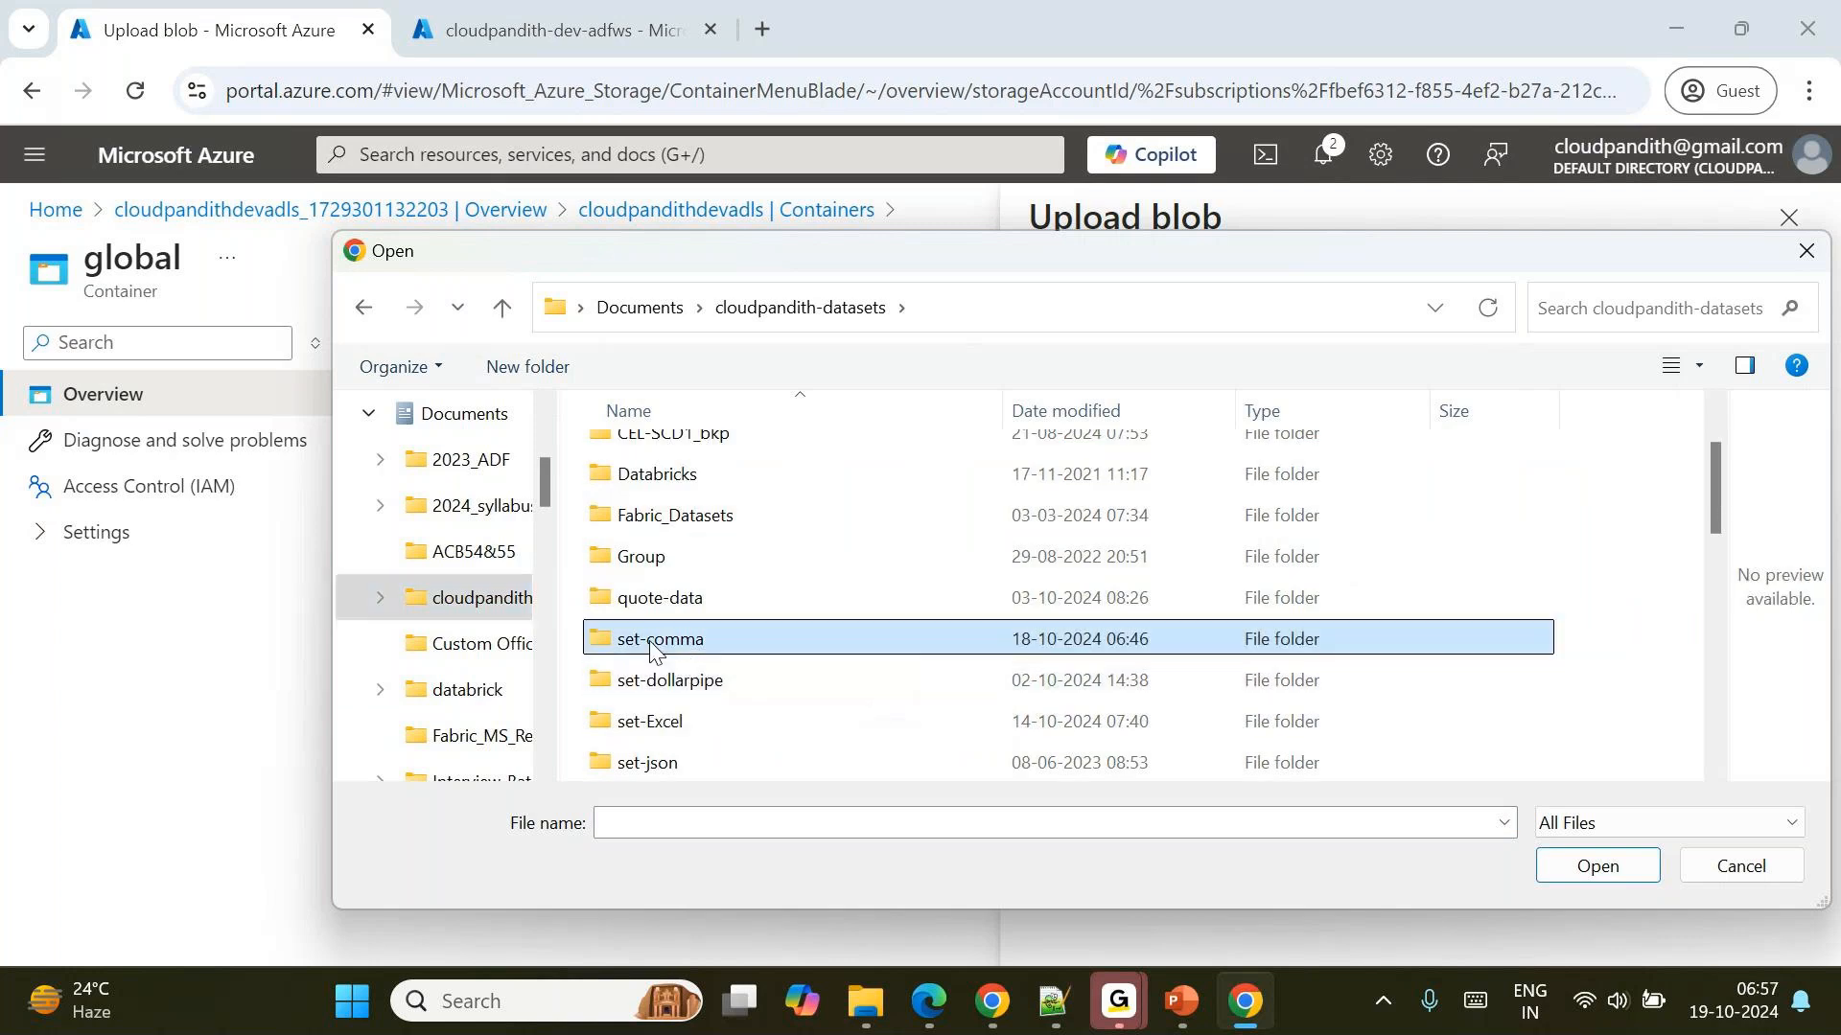
# Select the CSV files cust4, cust5 and cust6 together with zerobytes for the upload.
pyautogui.scroll(-10, 788, 621)
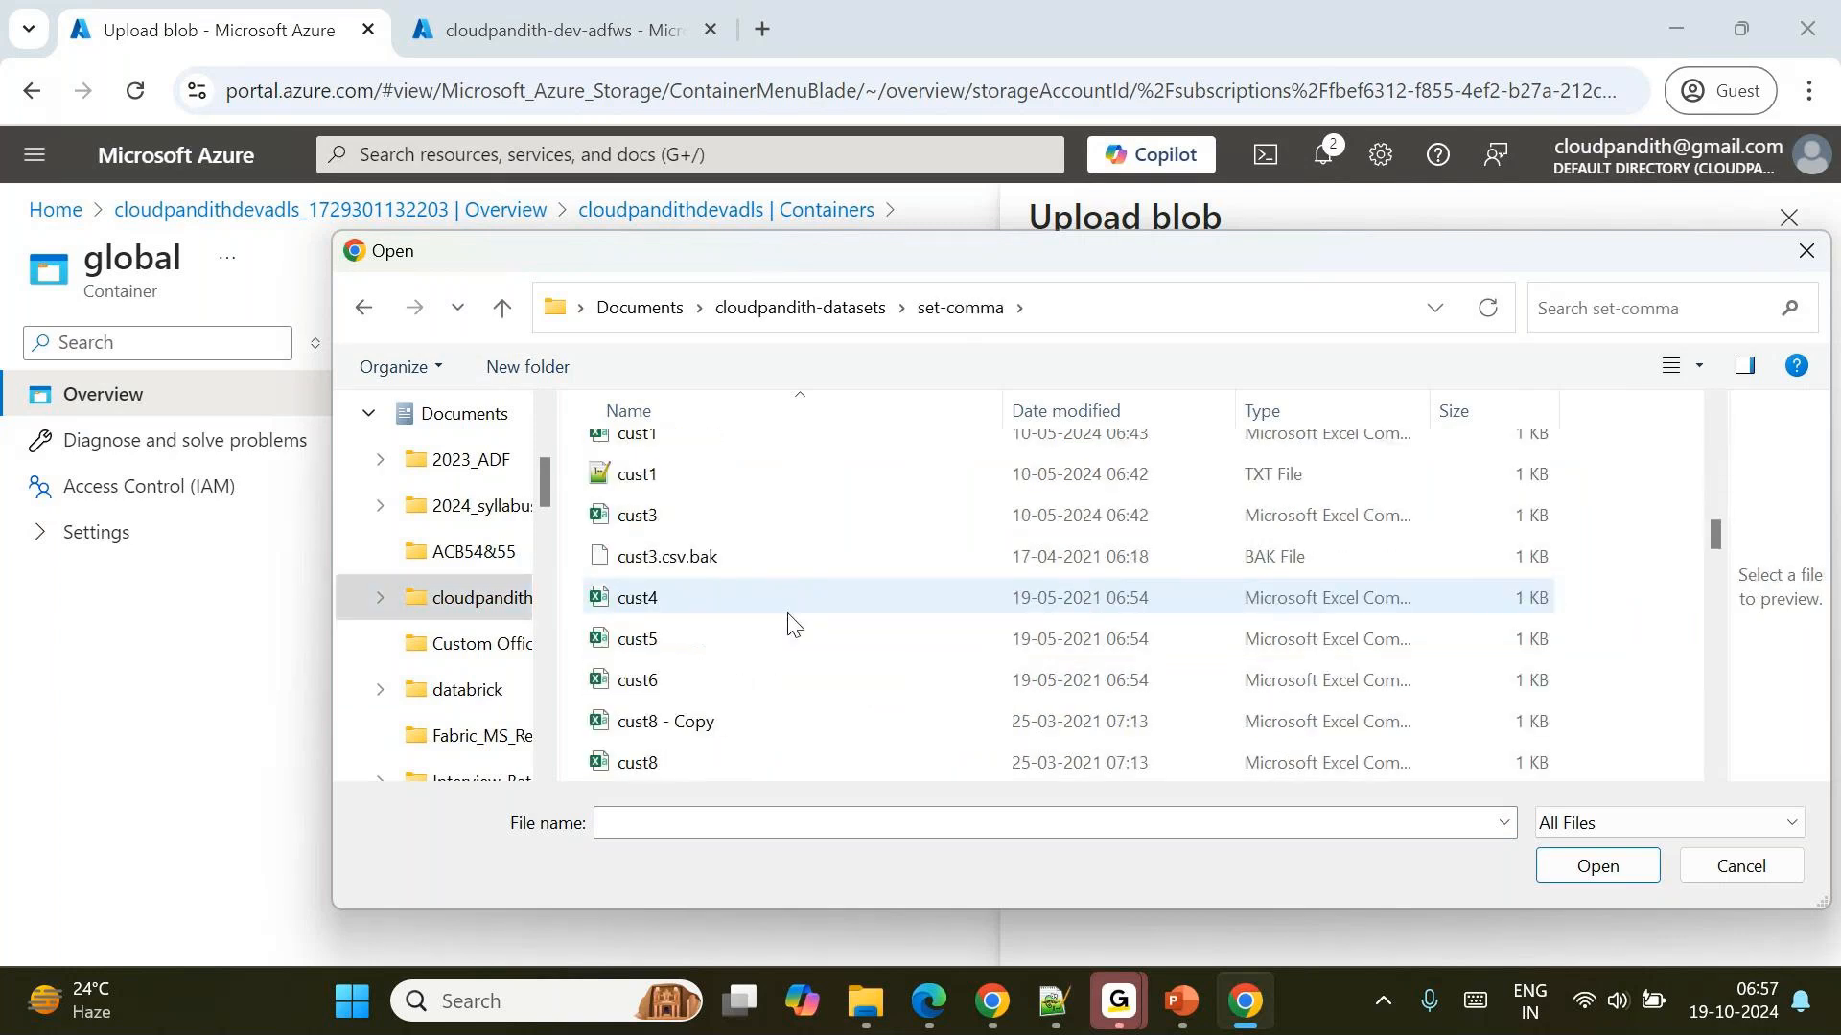
pyautogui.click(675, 623)
pyautogui.keyDown('ctrl'); pyautogui.click(656, 602); pyautogui.keyUp('ctrl')
pyautogui.keyDown('ctrl'); pyautogui.click(671, 671); pyautogui.keyUp('ctrl')
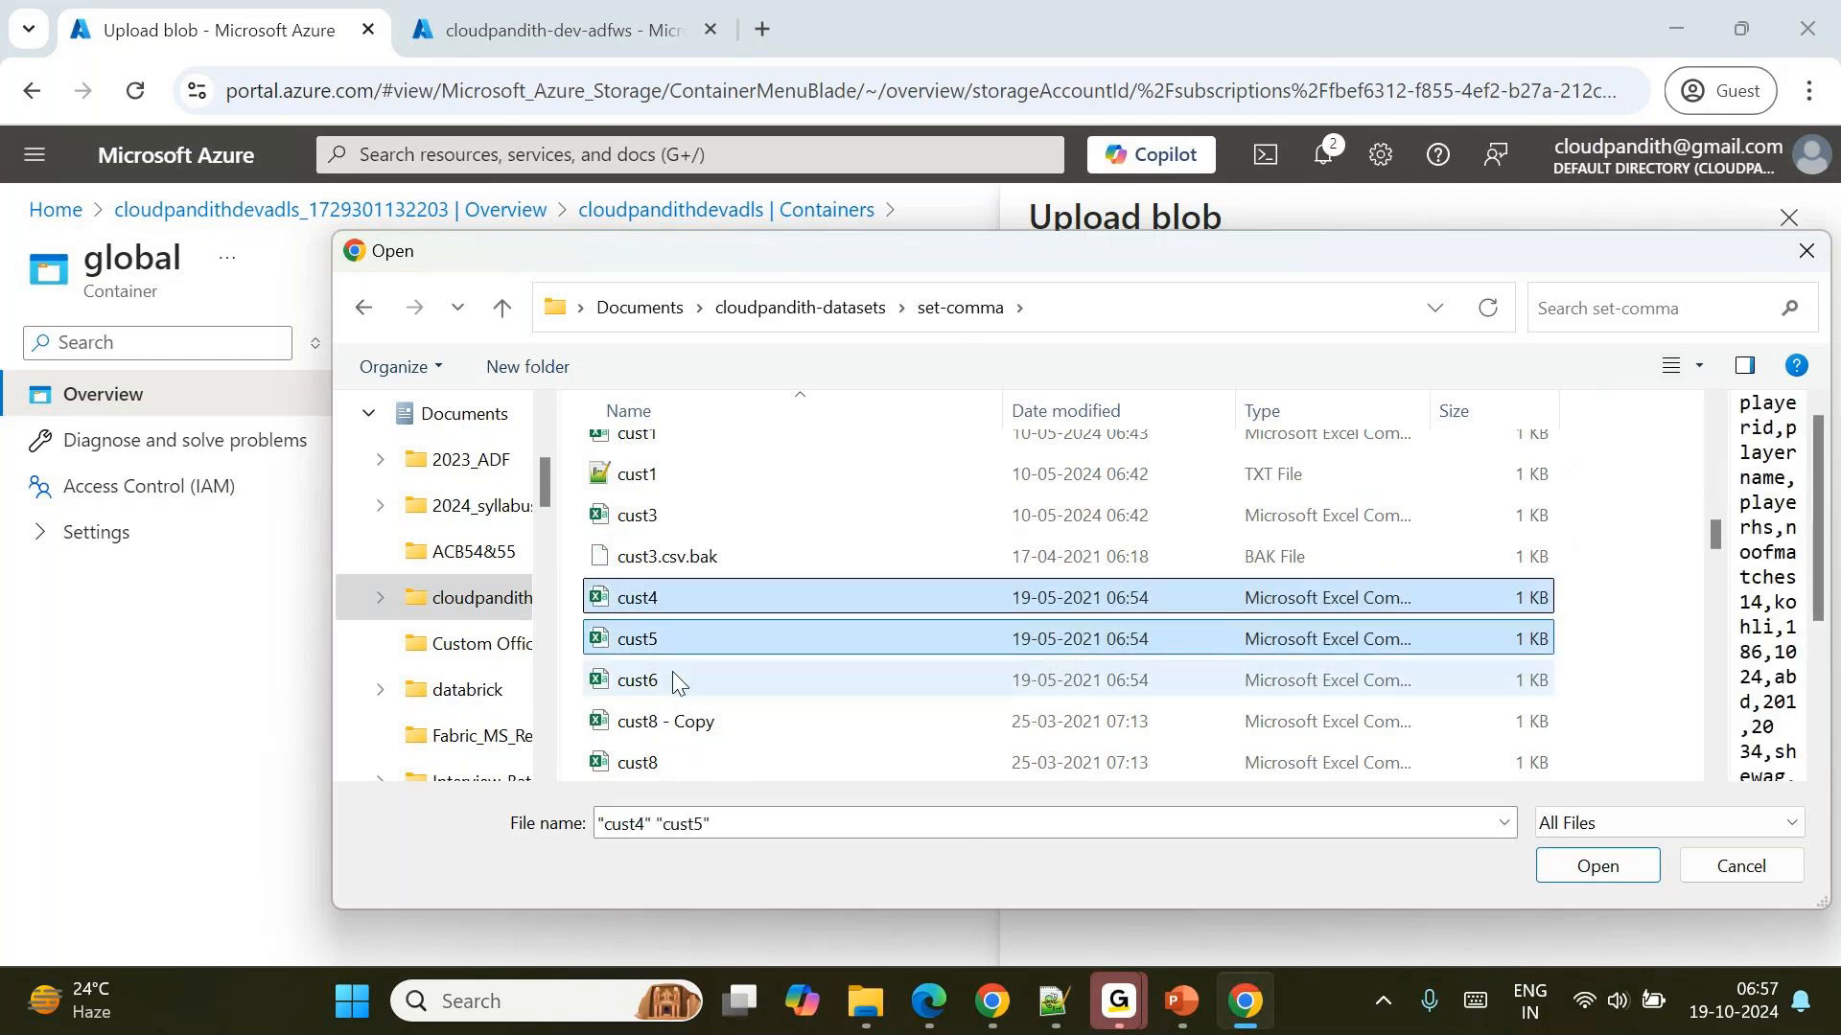
pyautogui.scroll(-10, 671, 671)
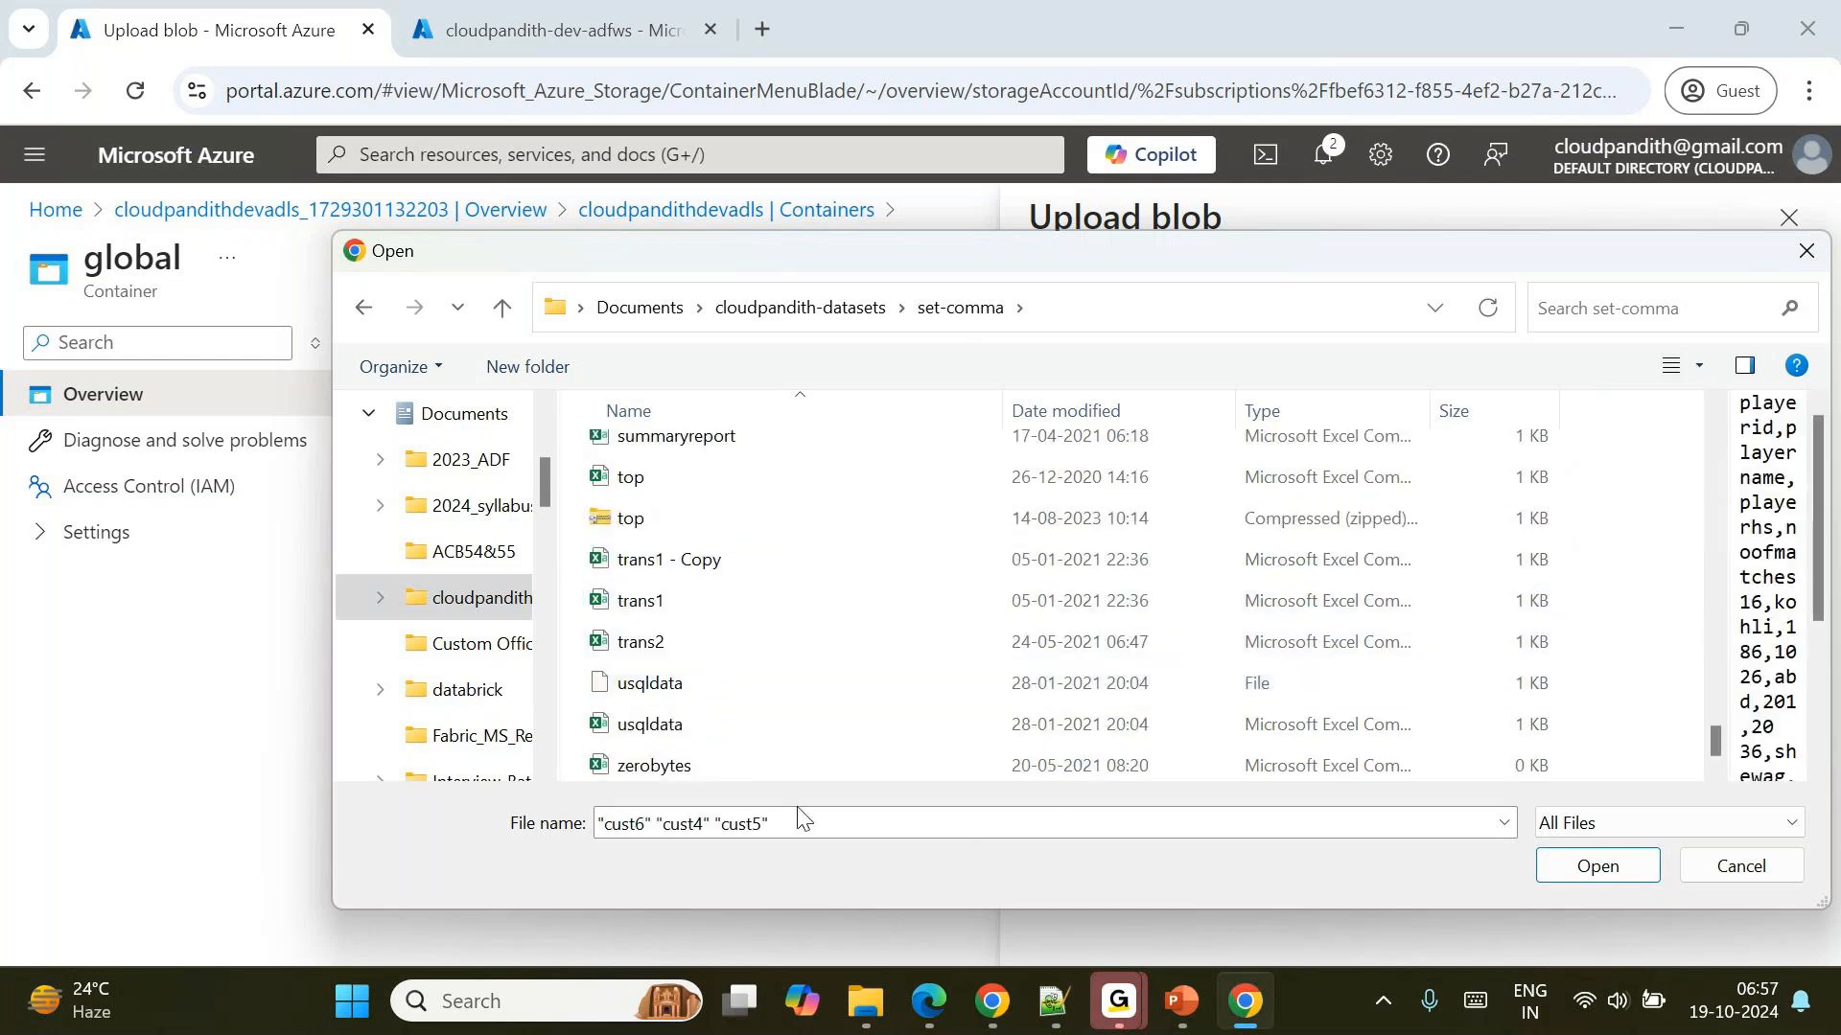
pyautogui.keyDown('ctrl'); pyautogui.click(698, 765); pyautogui.keyUp('ctrl')
# Add snapdeal_completed, job1_completed and job2_completed to the selection and confirm the chosen files.
pyautogui.scroll(2, 699, 763)
pyautogui.scroll(1, 699, 763)
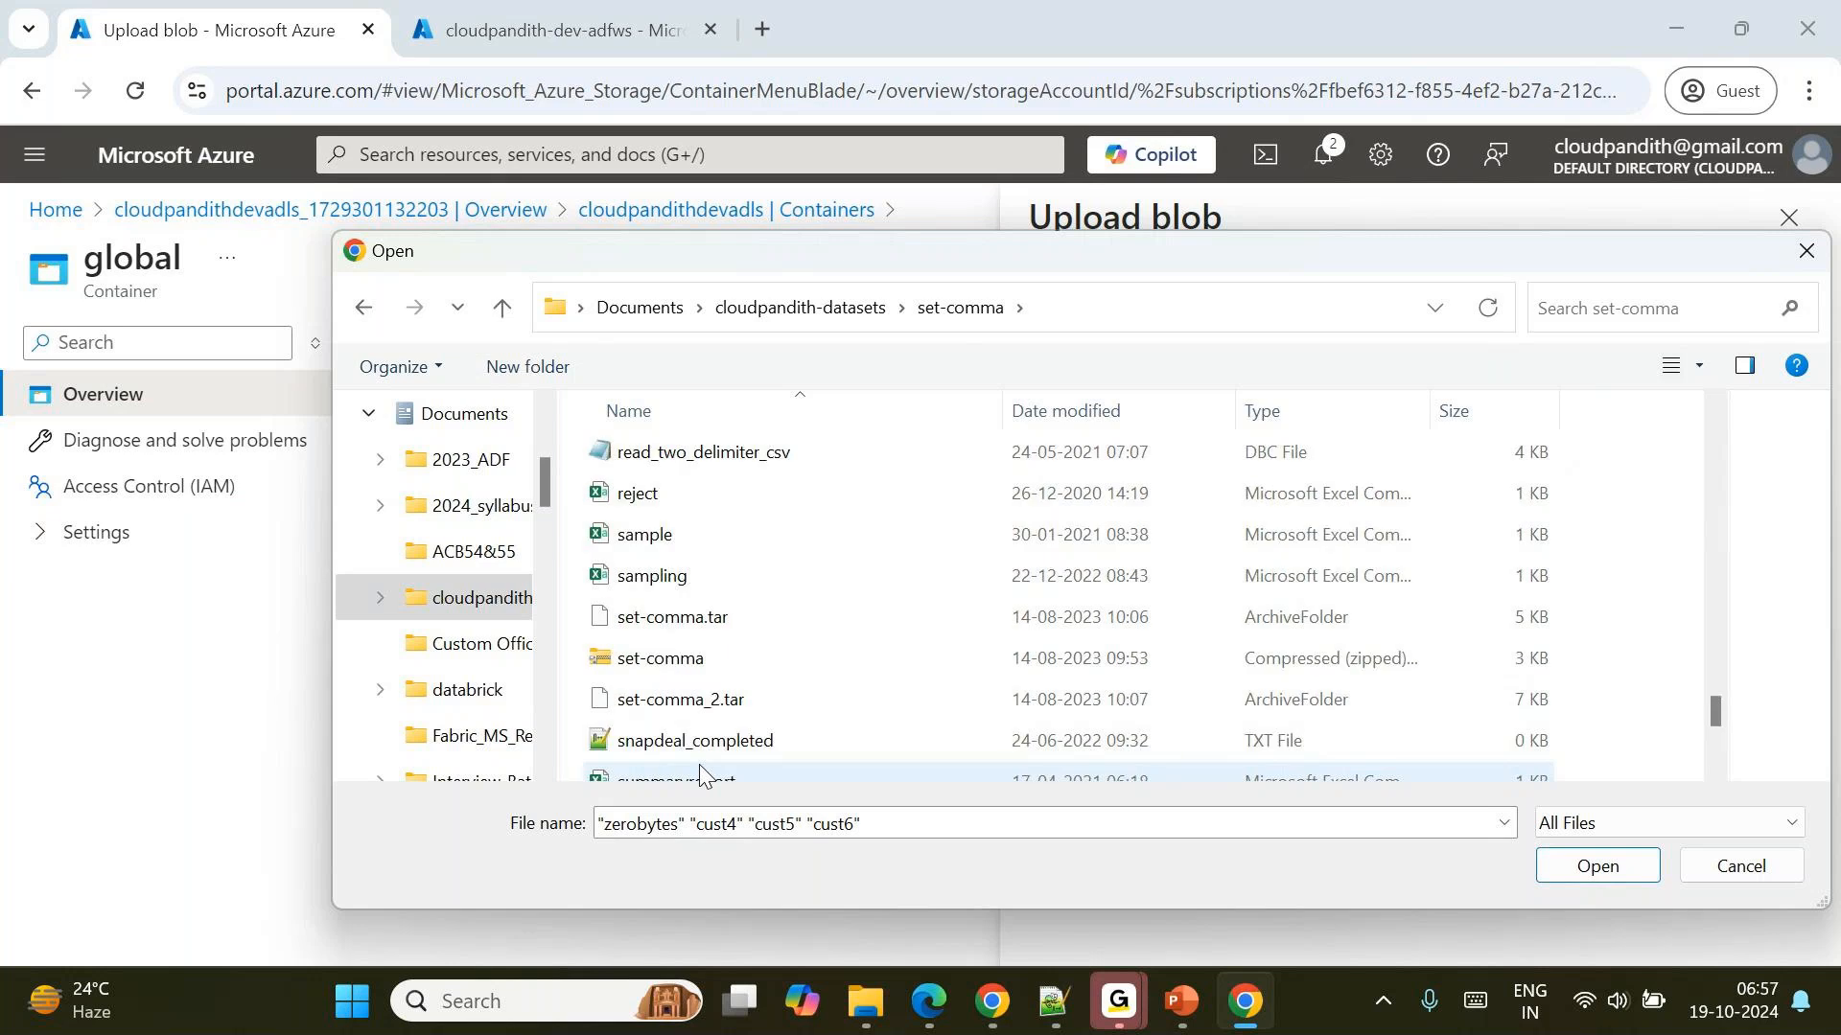
pyautogui.keyDown('ctrl'); pyautogui.click(665, 740); pyautogui.keyUp('ctrl')
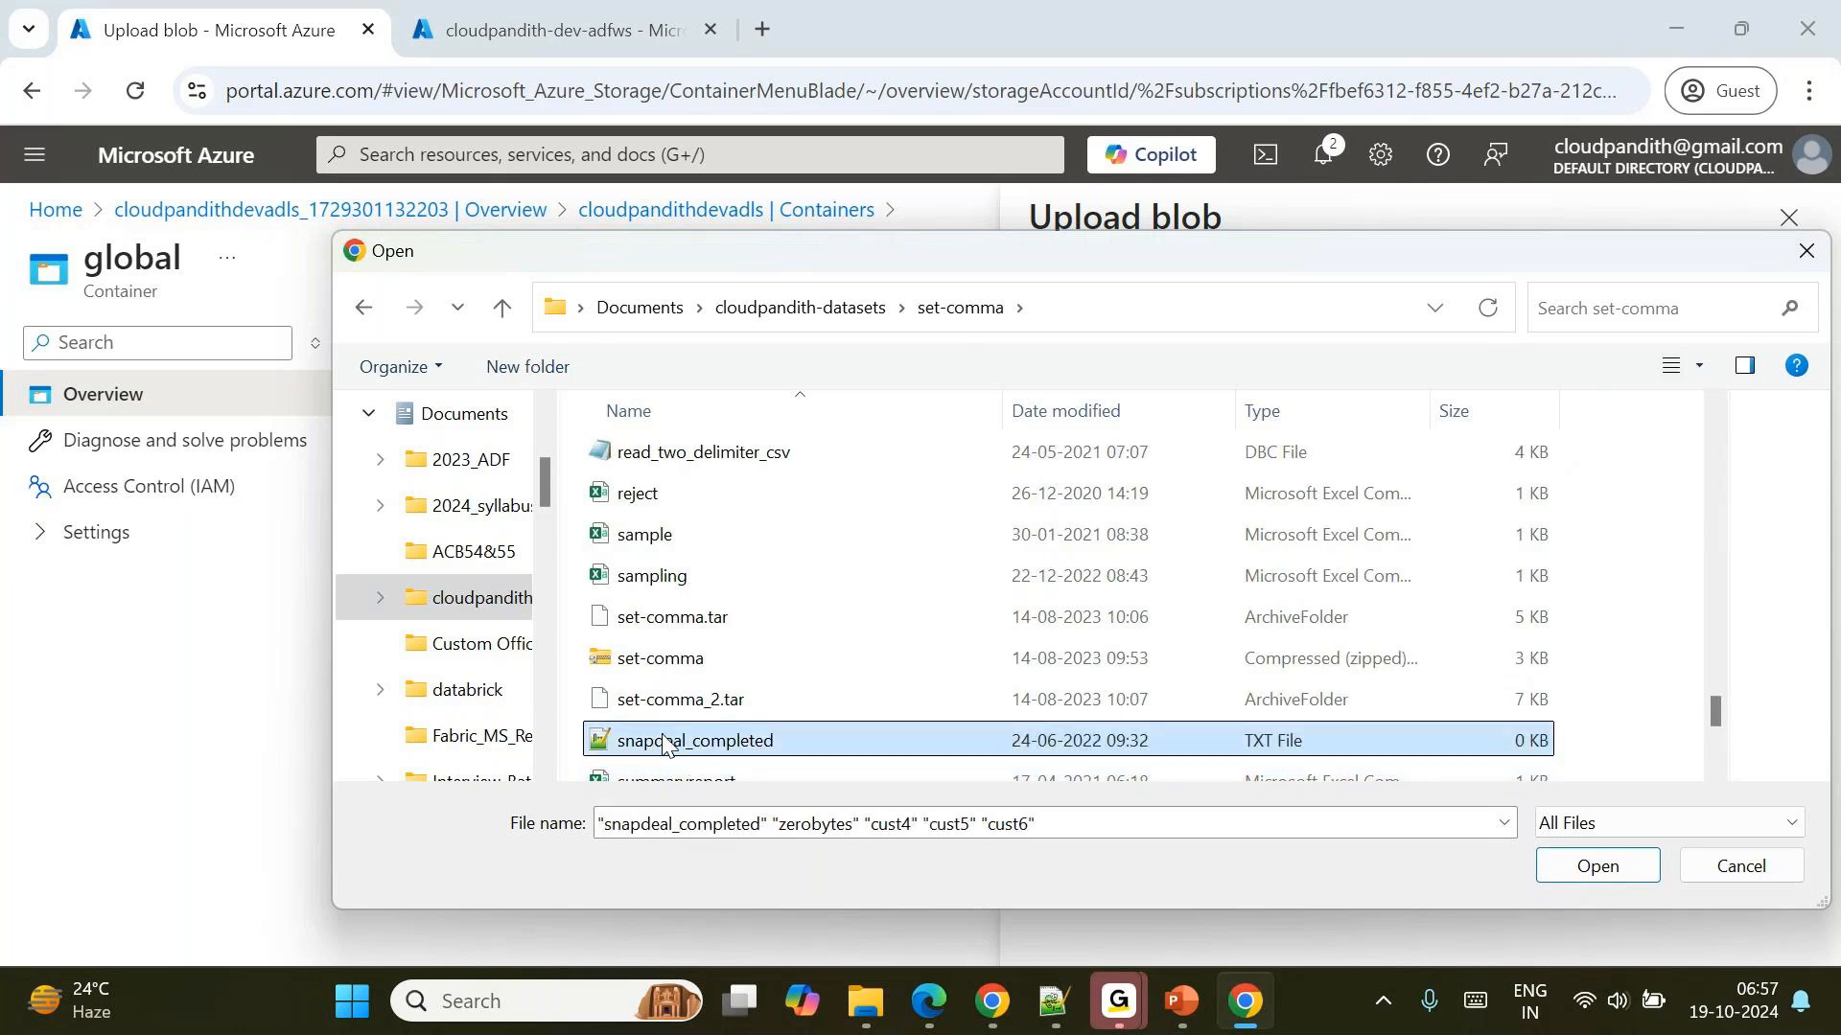
pyautogui.scroll(5, 809, 658)
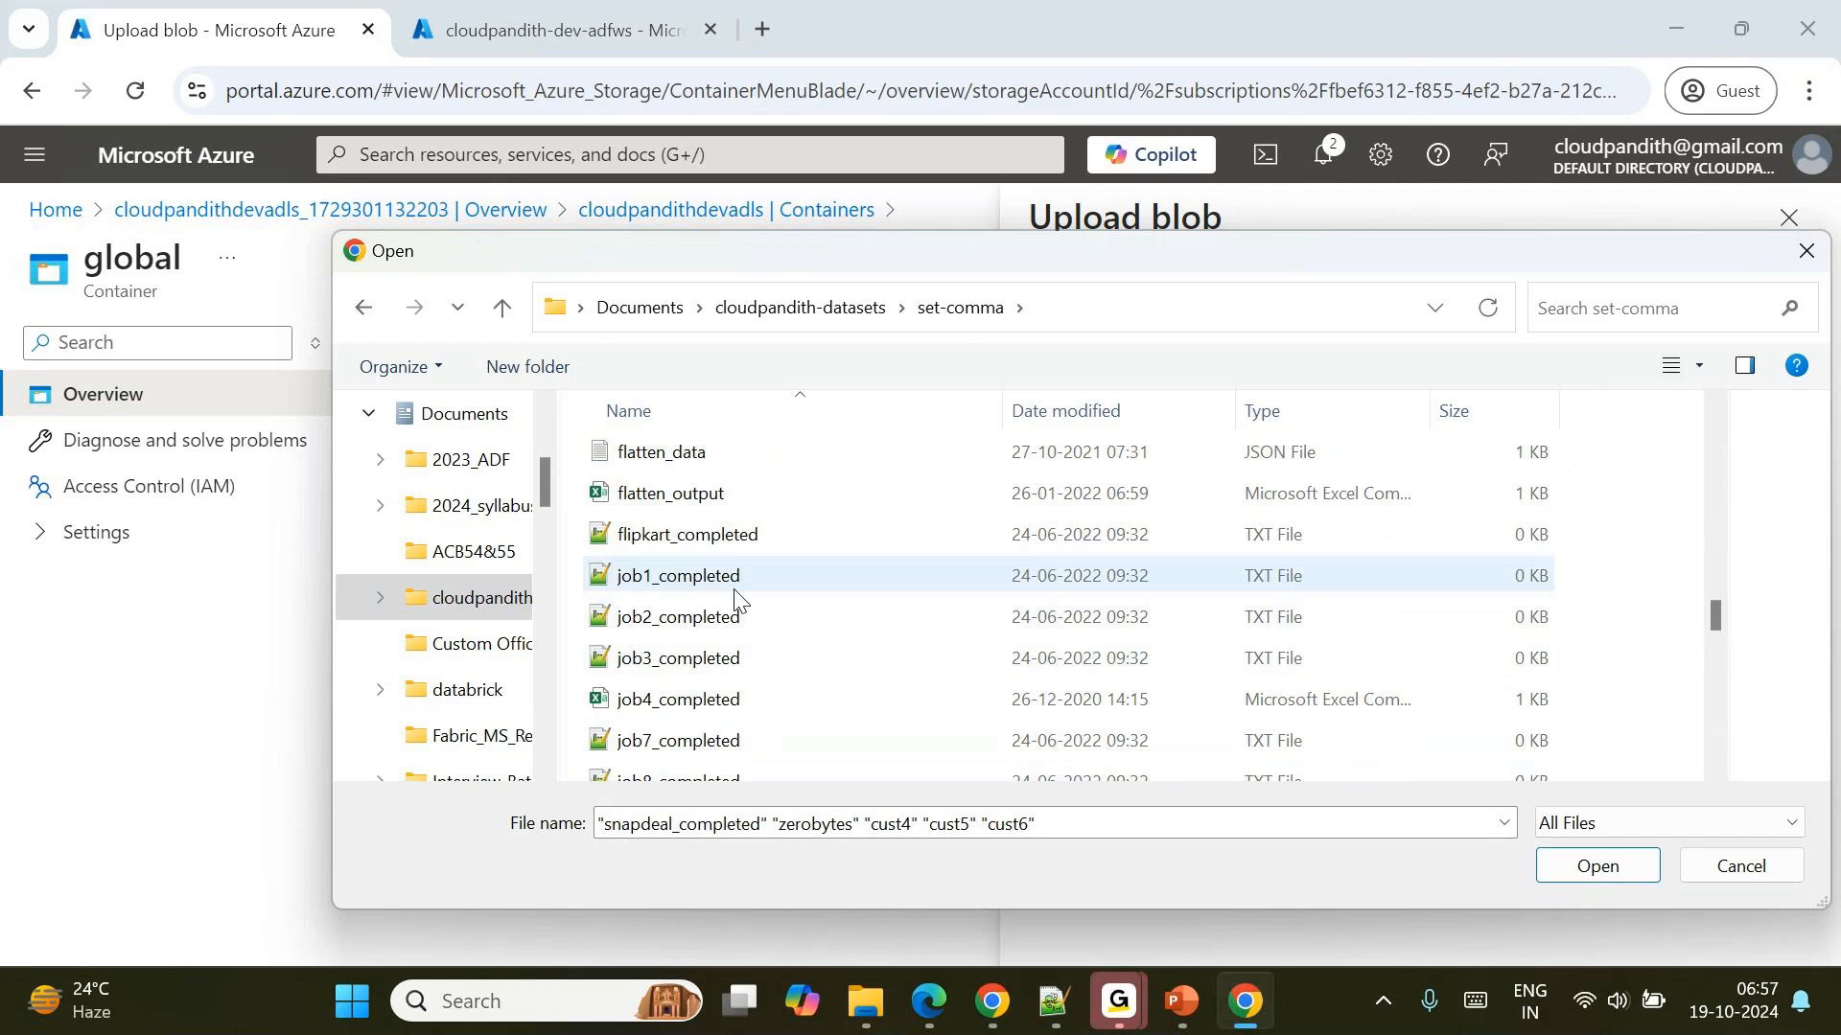
pyautogui.keyDown('ctrl'); pyautogui.click(736, 586); pyautogui.keyUp('ctrl')
pyautogui.keyDown('ctrl'); pyautogui.click(734, 616); pyautogui.keyUp('ctrl')
pyautogui.scroll(4, 719, 623)
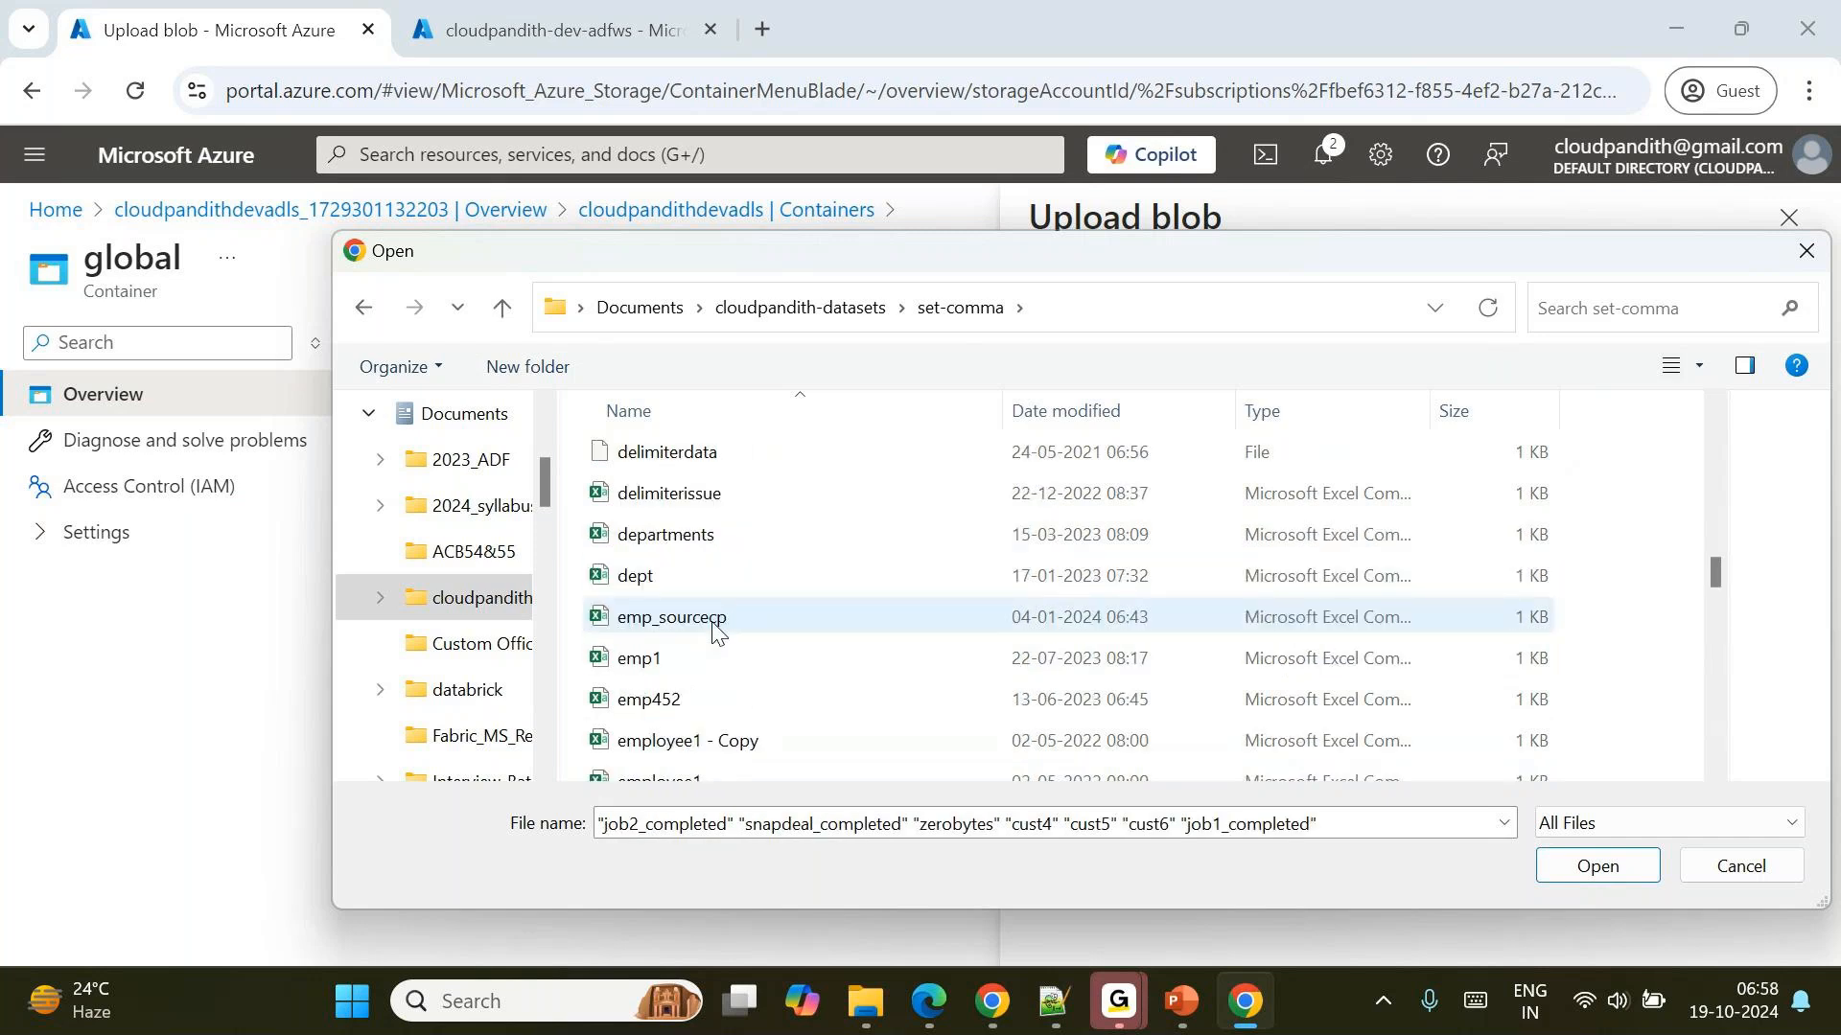
pyautogui.scroll(5, 913, 650)
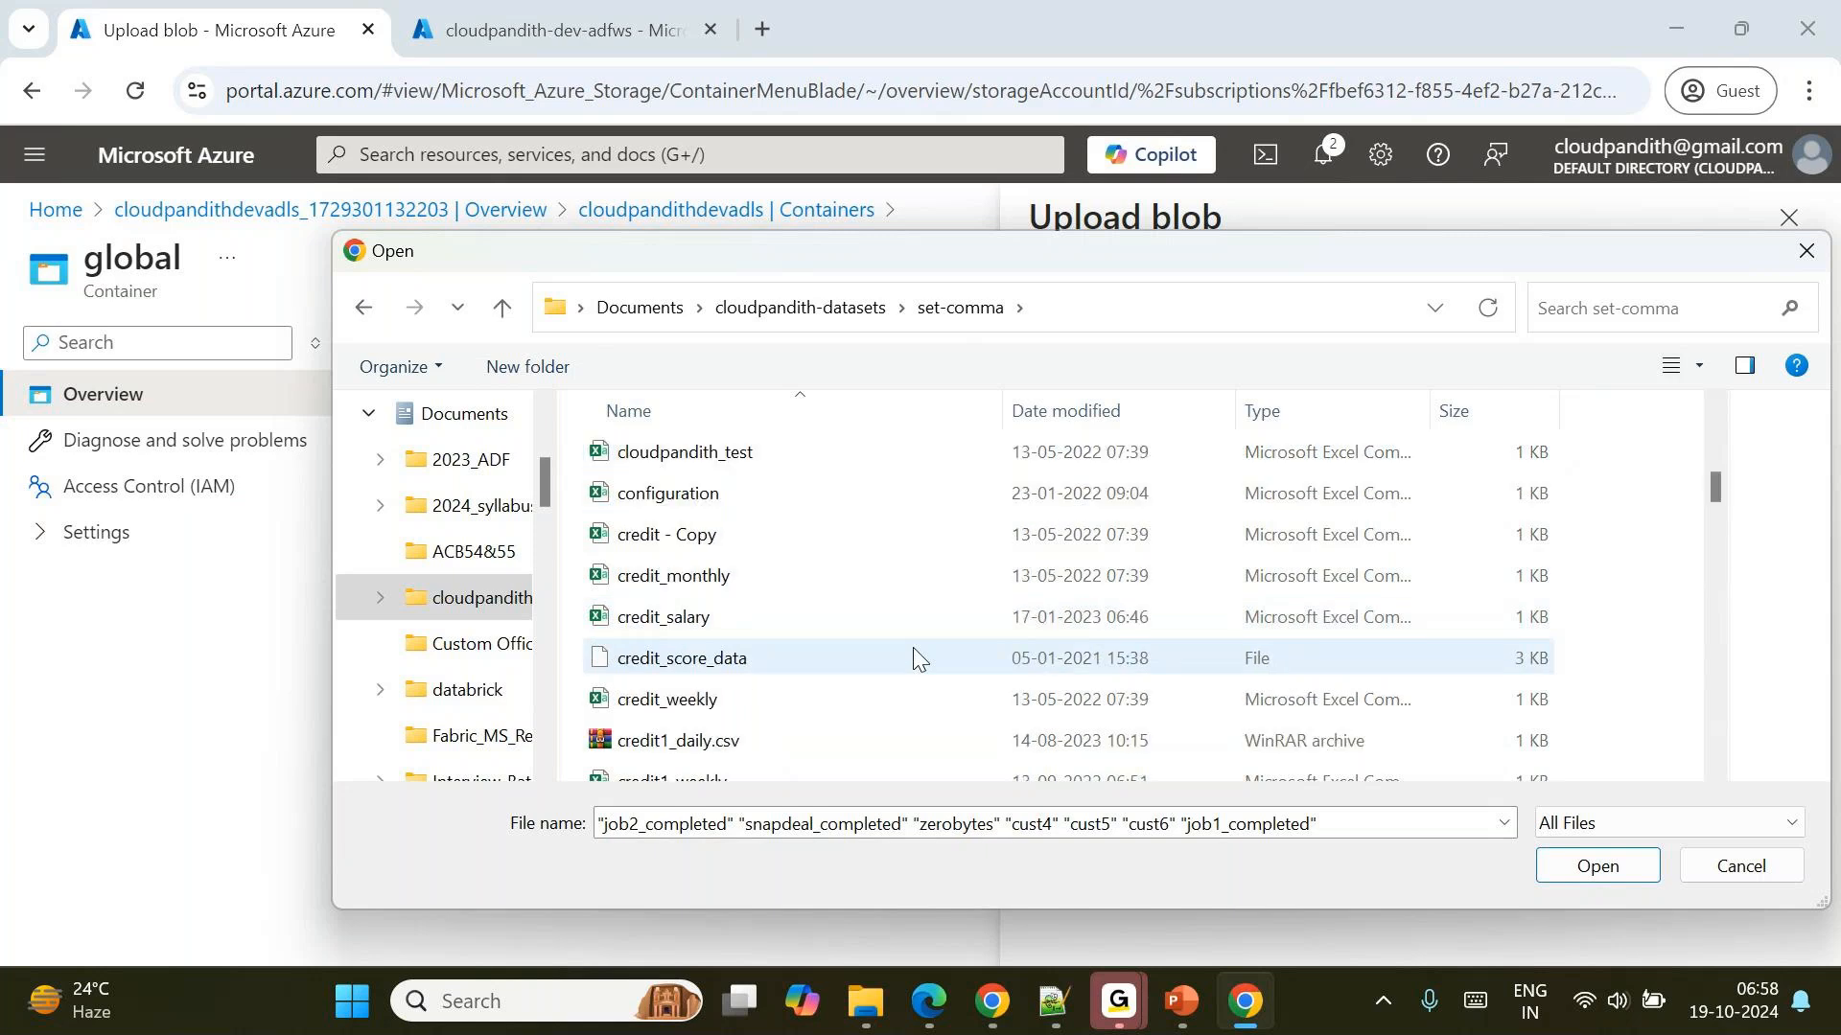
pyautogui.scroll(5, 914, 651)
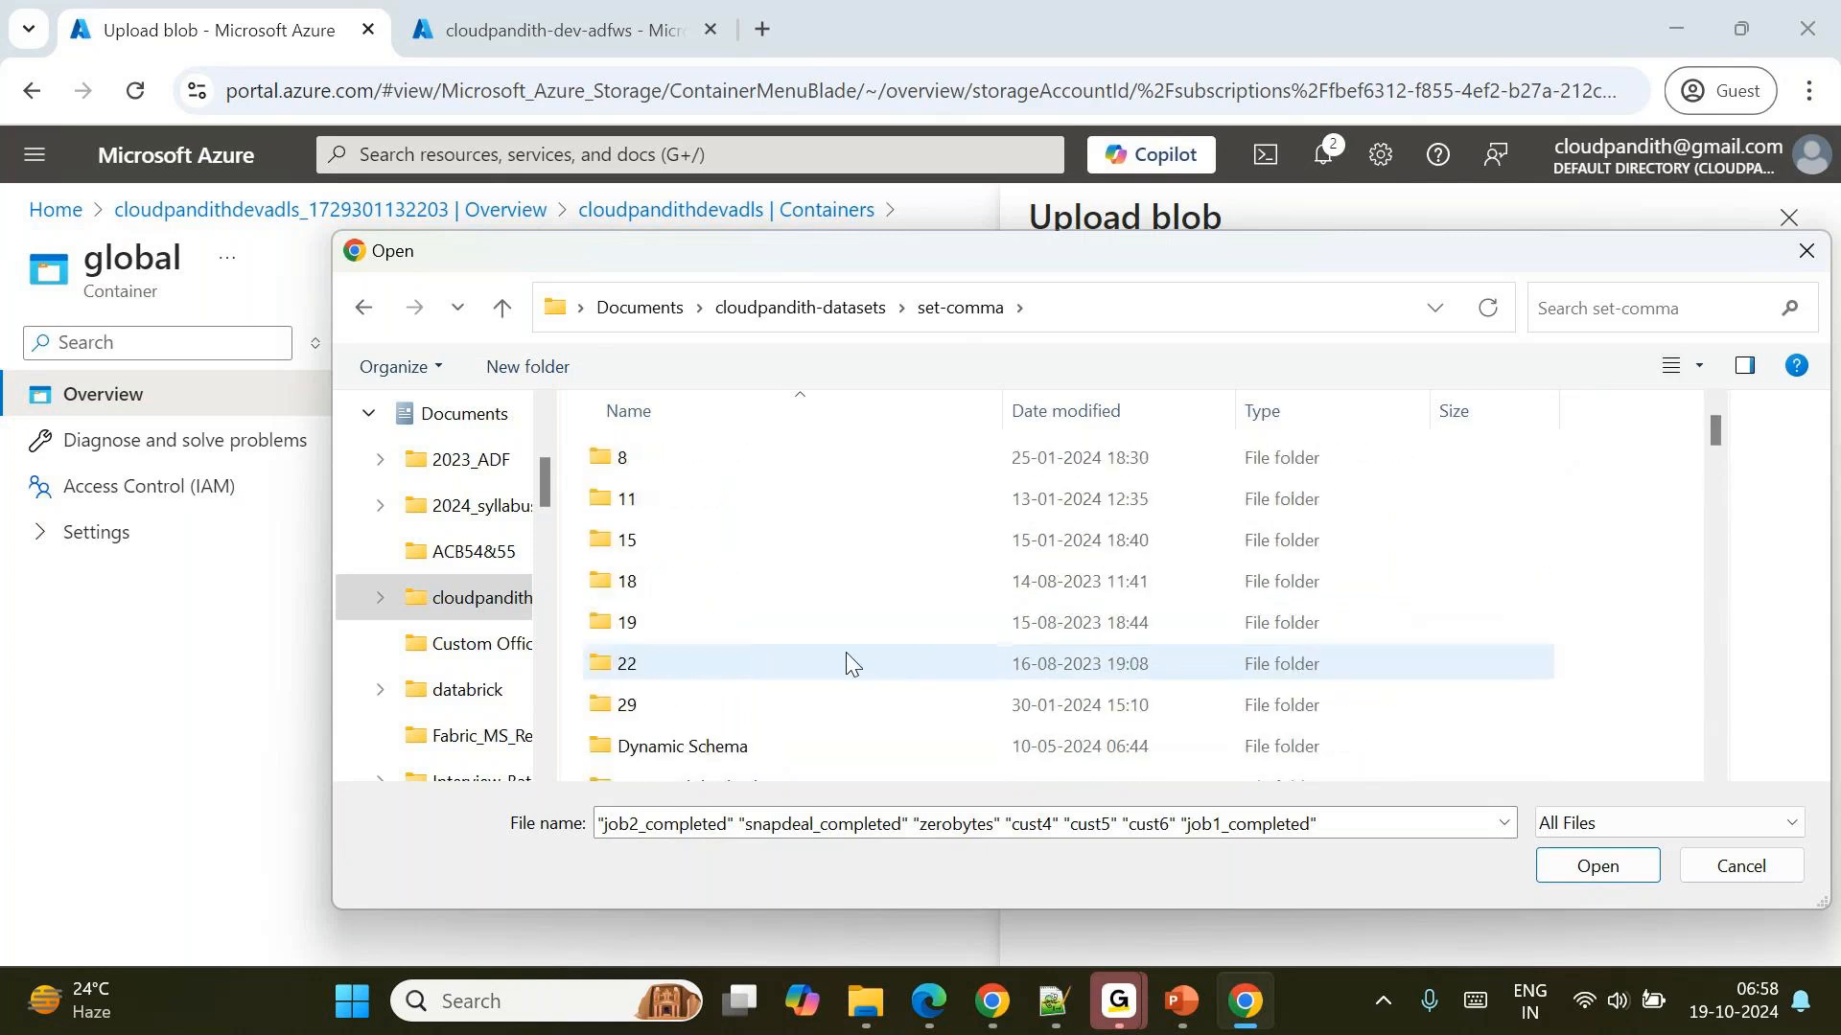
pyautogui.click(1582, 866)
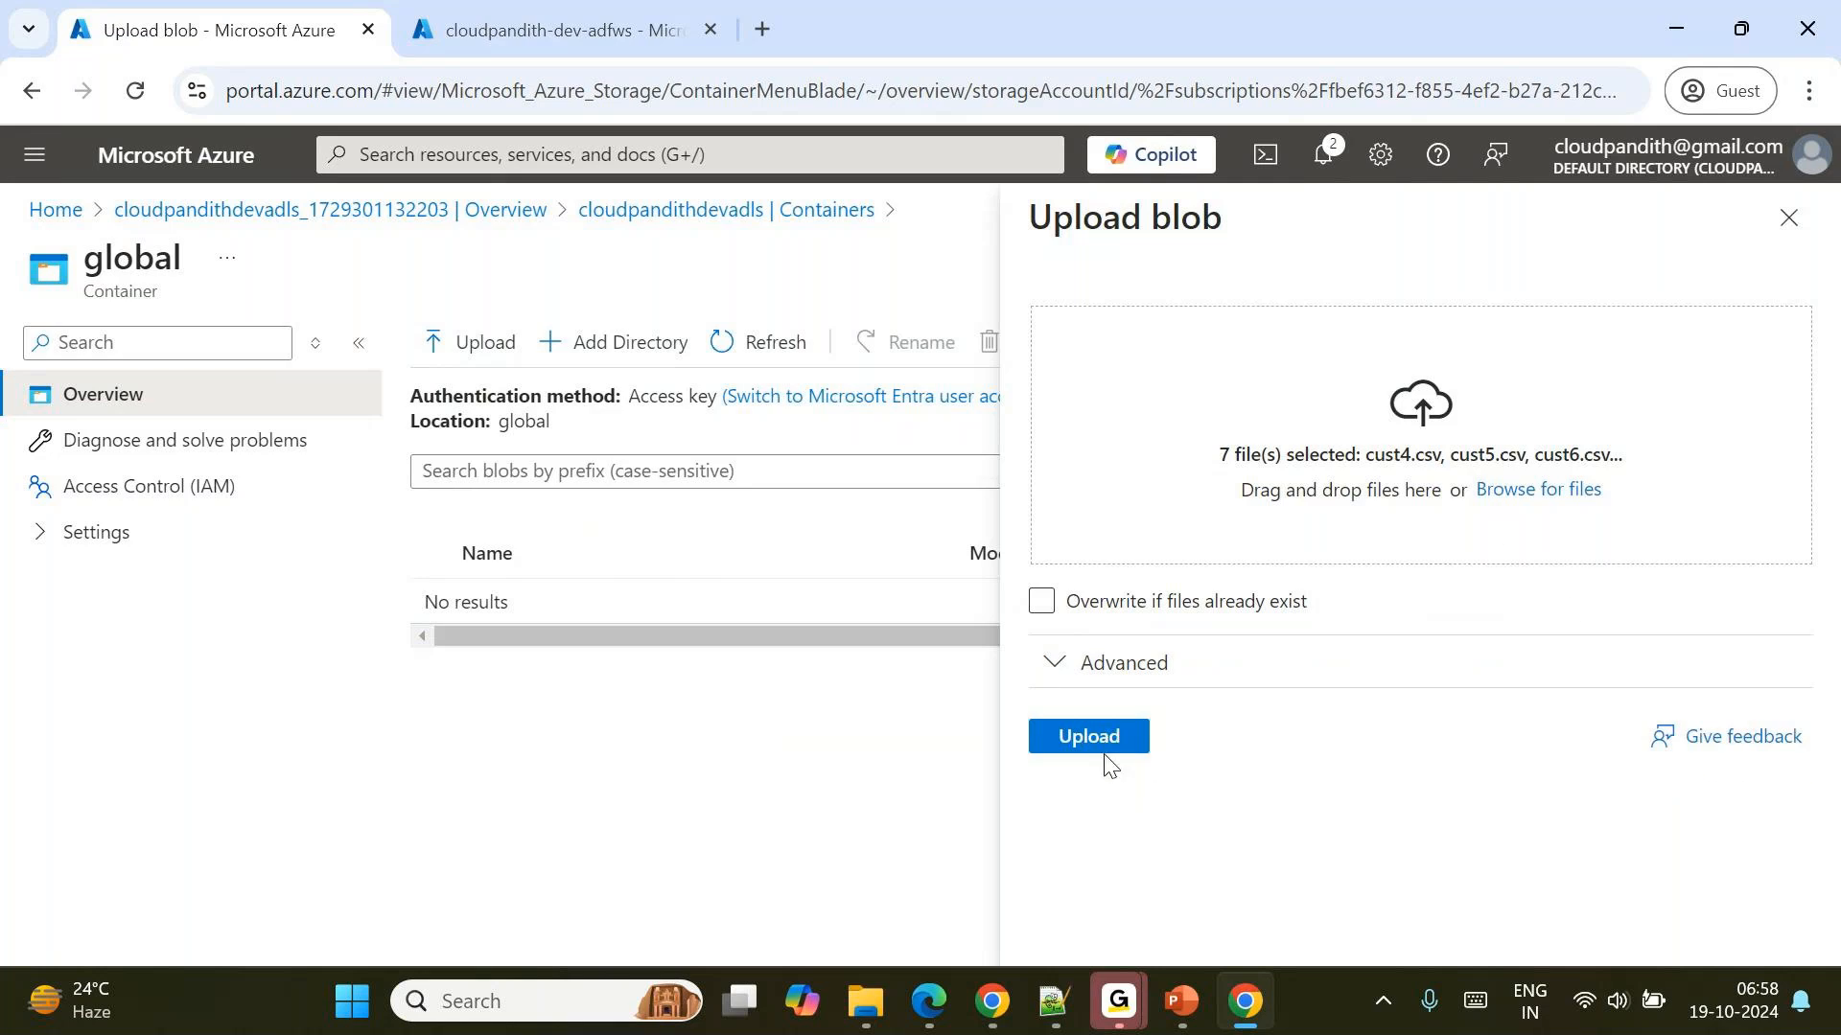
# Set archivaldata as the destination folder in the advanced upload options and upload the selected files.
pyautogui.click(1117, 666)
pyautogui.scroll(-4, 1233, 793)
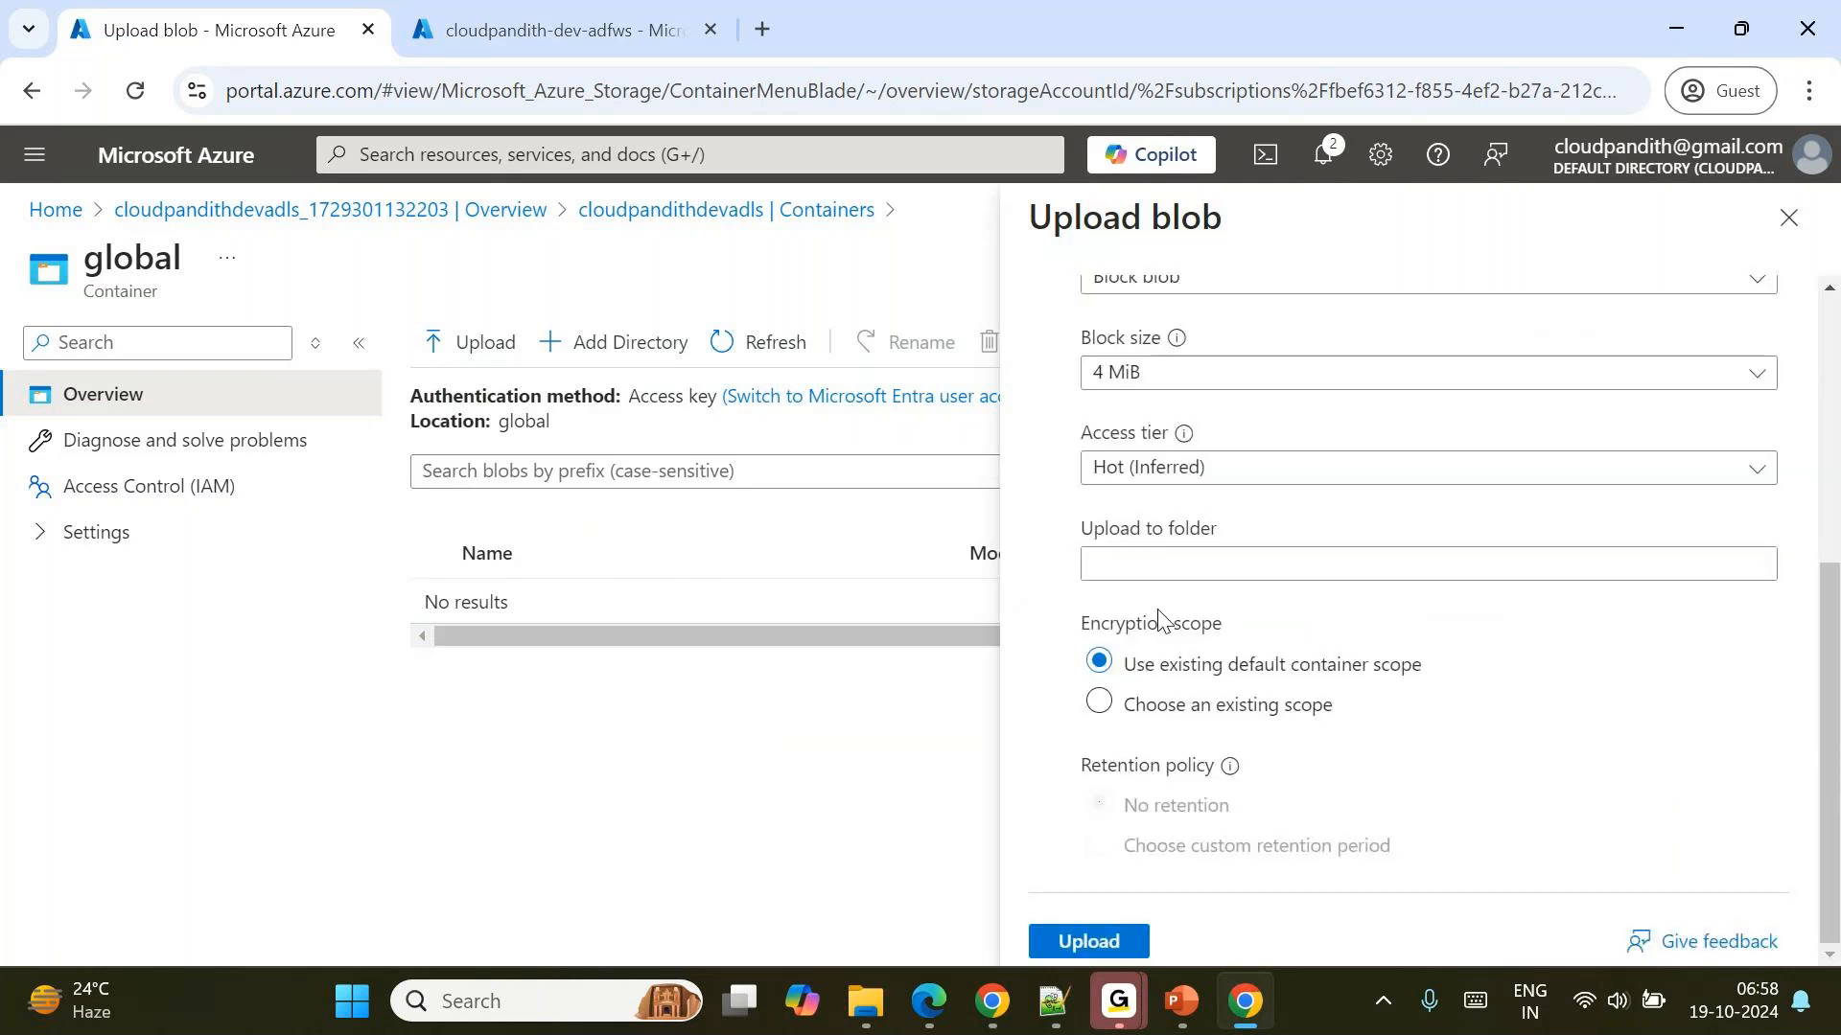
pyautogui.click(1124, 564)
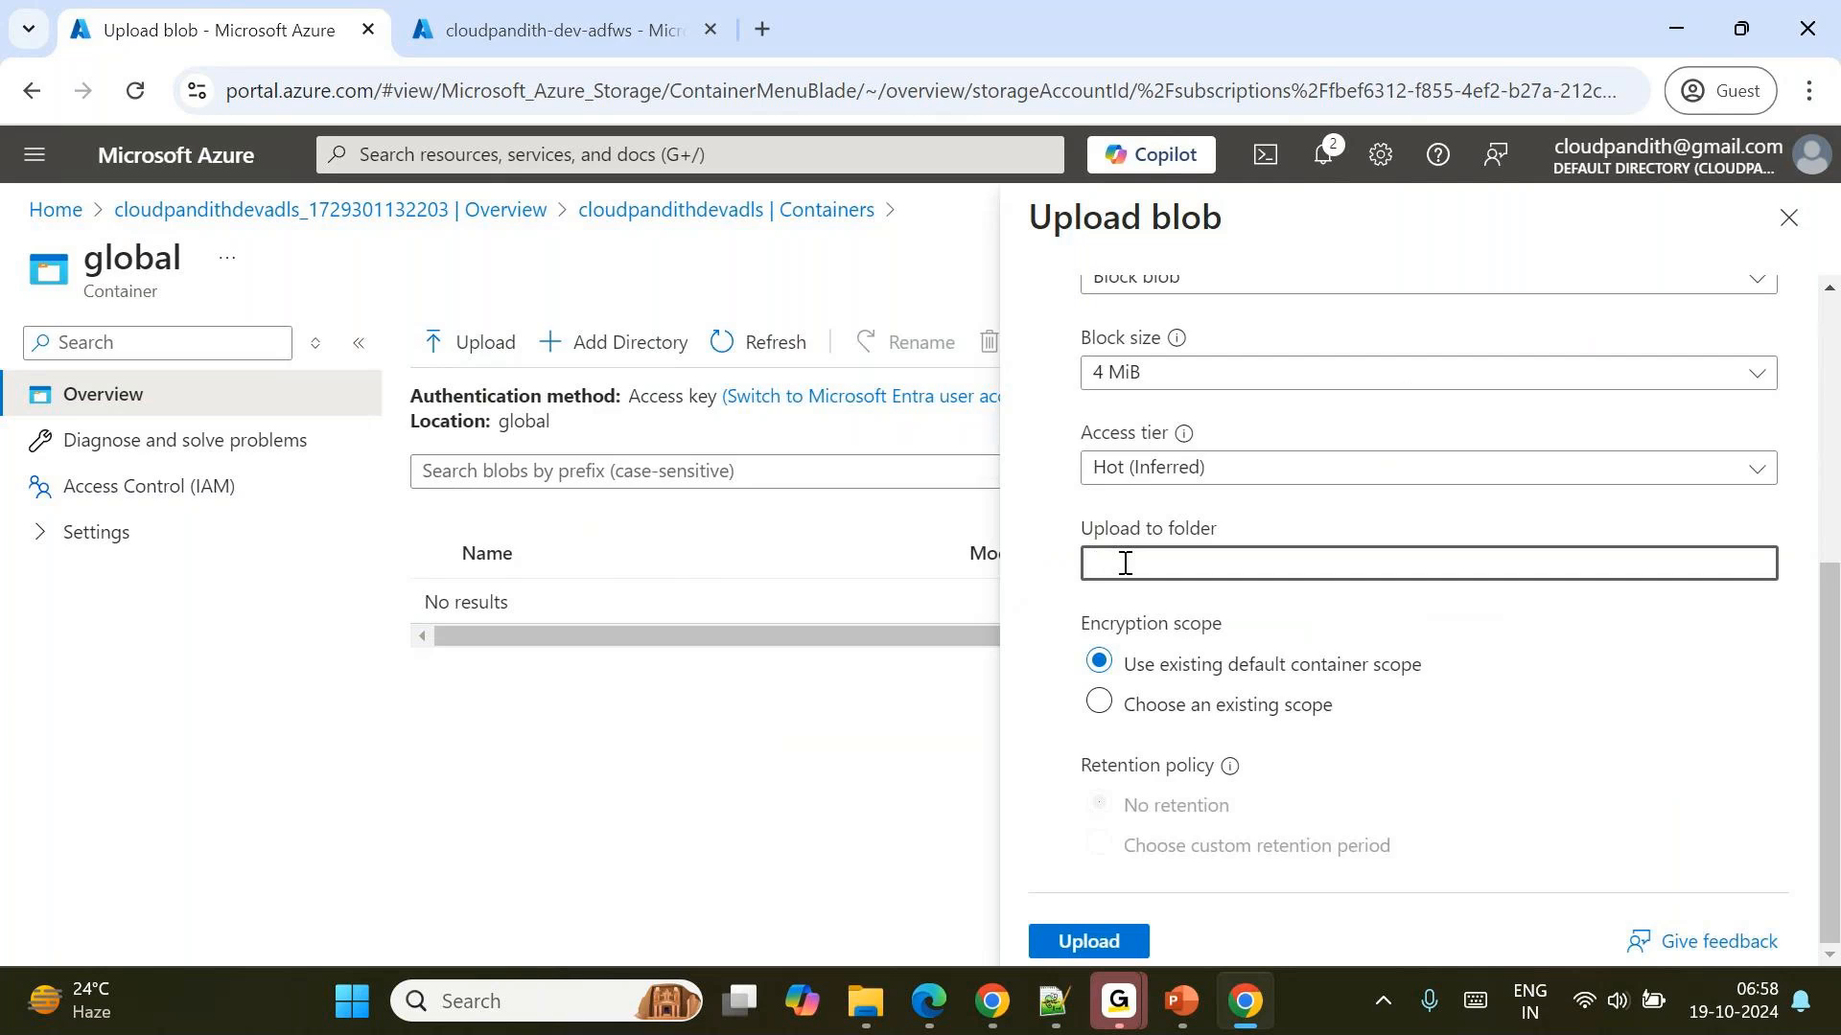
pyautogui.write('arc')
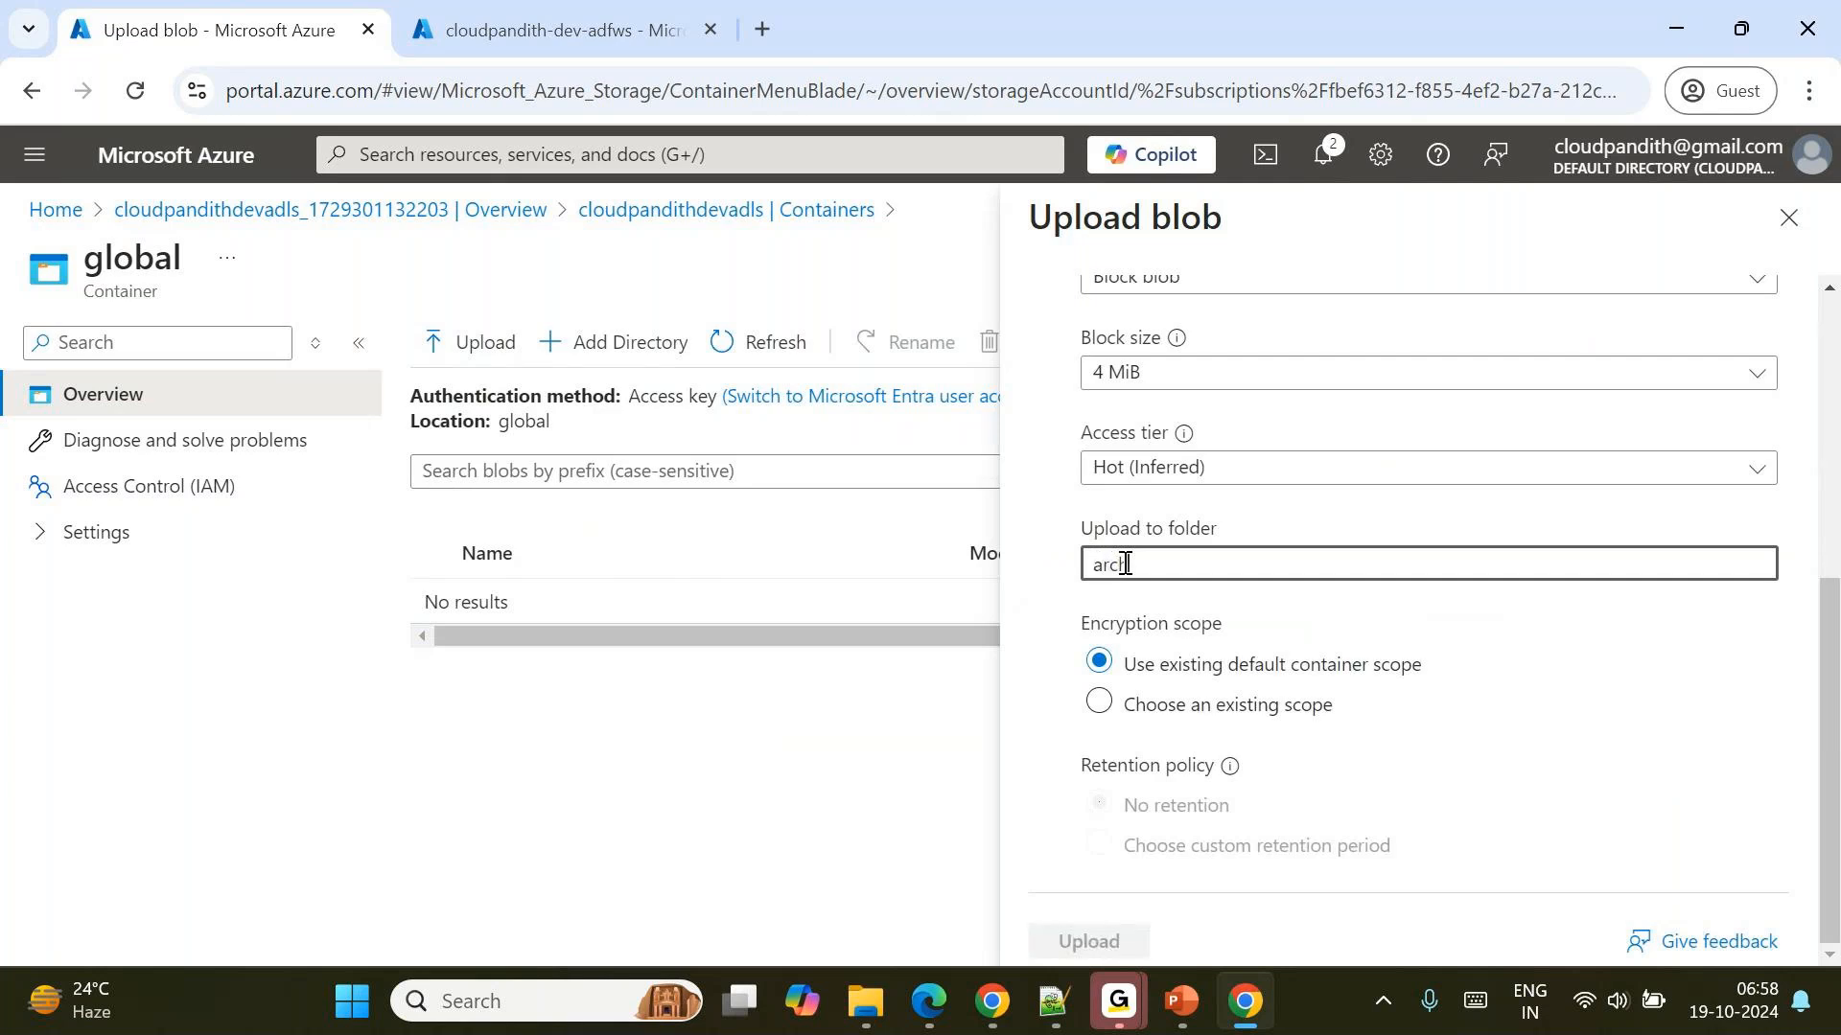
pyautogui.write('hivaldata')
pyautogui.click(1115, 941)
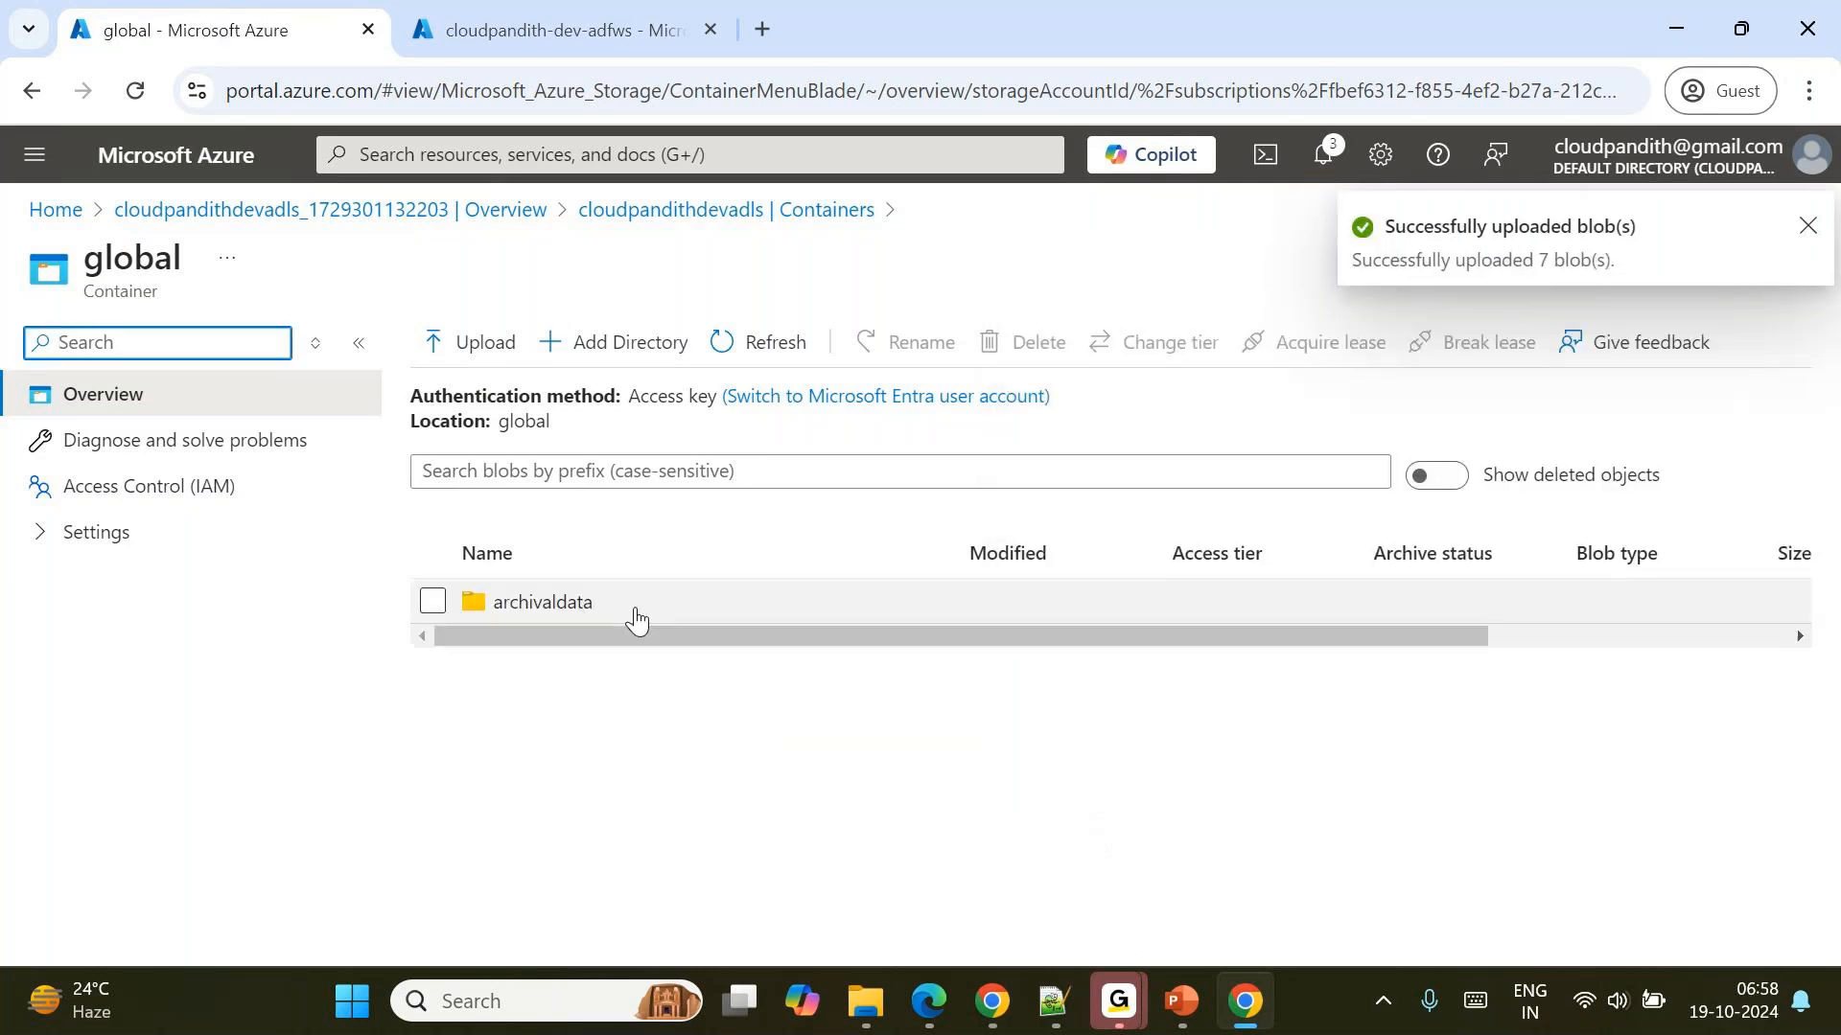
# Open the archivaldata folder, start a blob upload and browse to the set-parquet folder inside cloudpandith-datasets.
pyautogui.click(596, 603)
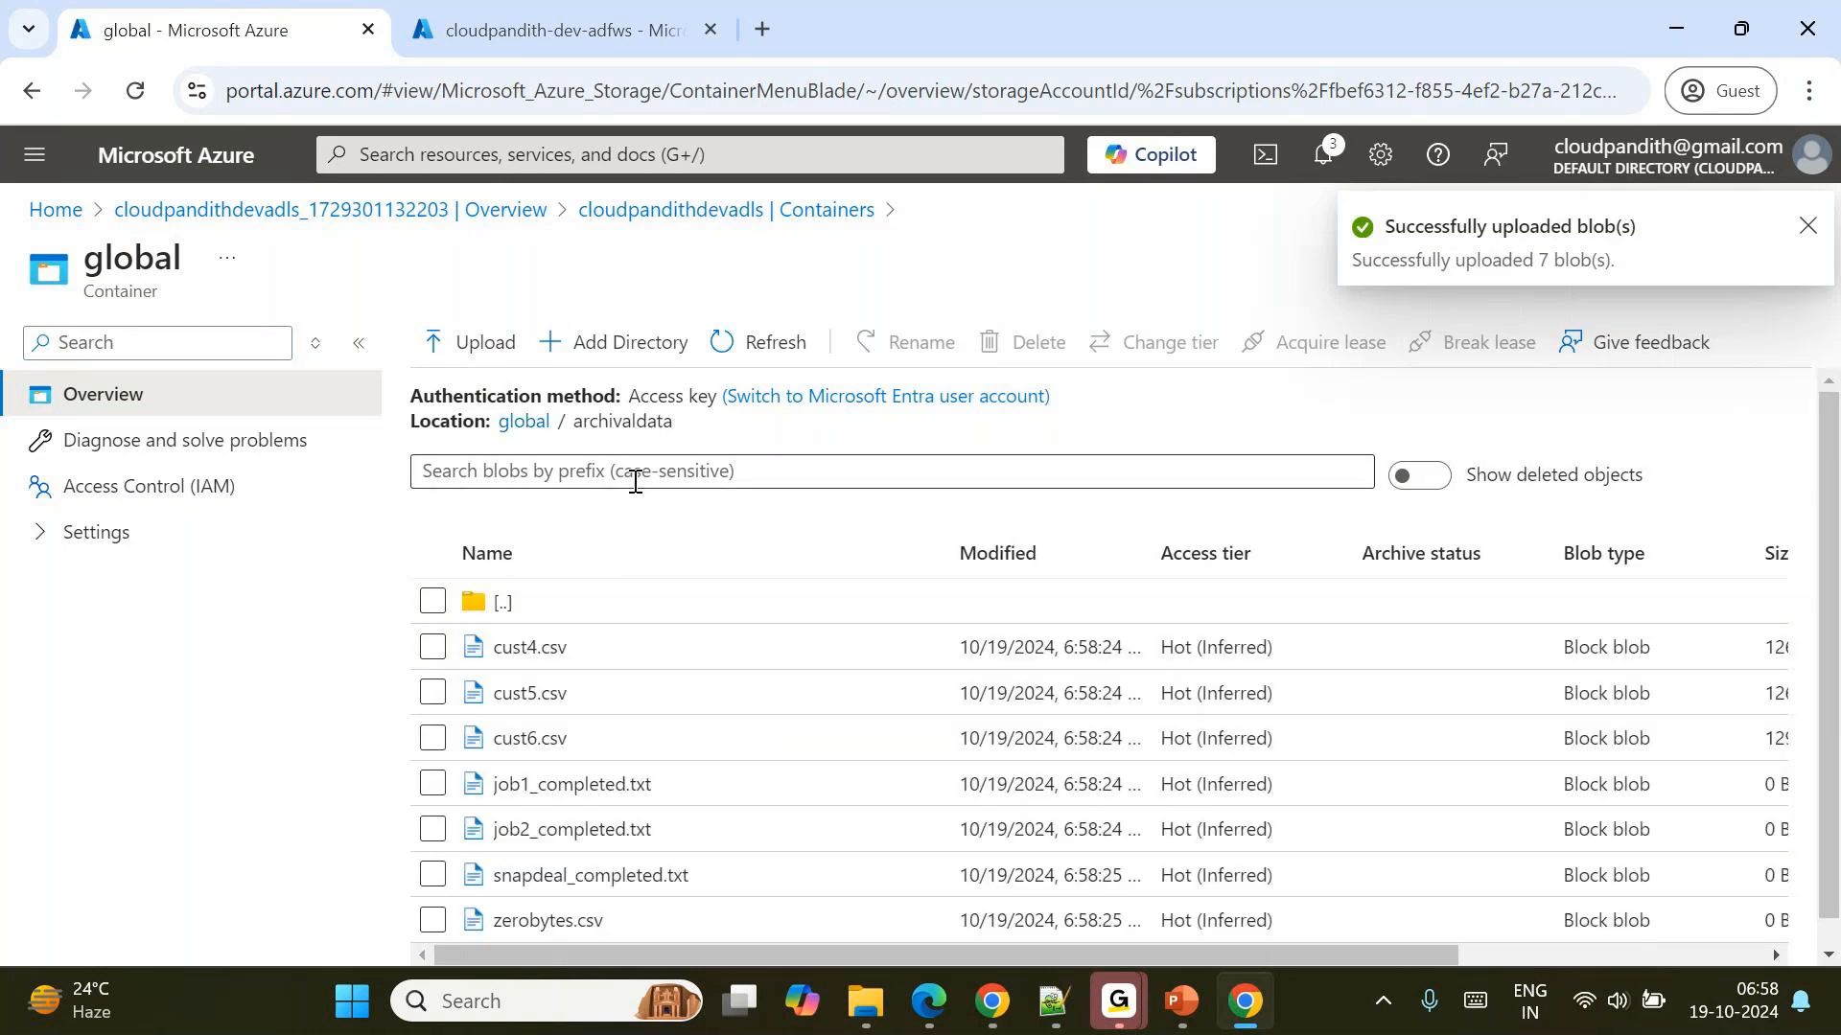
pyautogui.click(468, 342)
pyautogui.click(1422, 500)
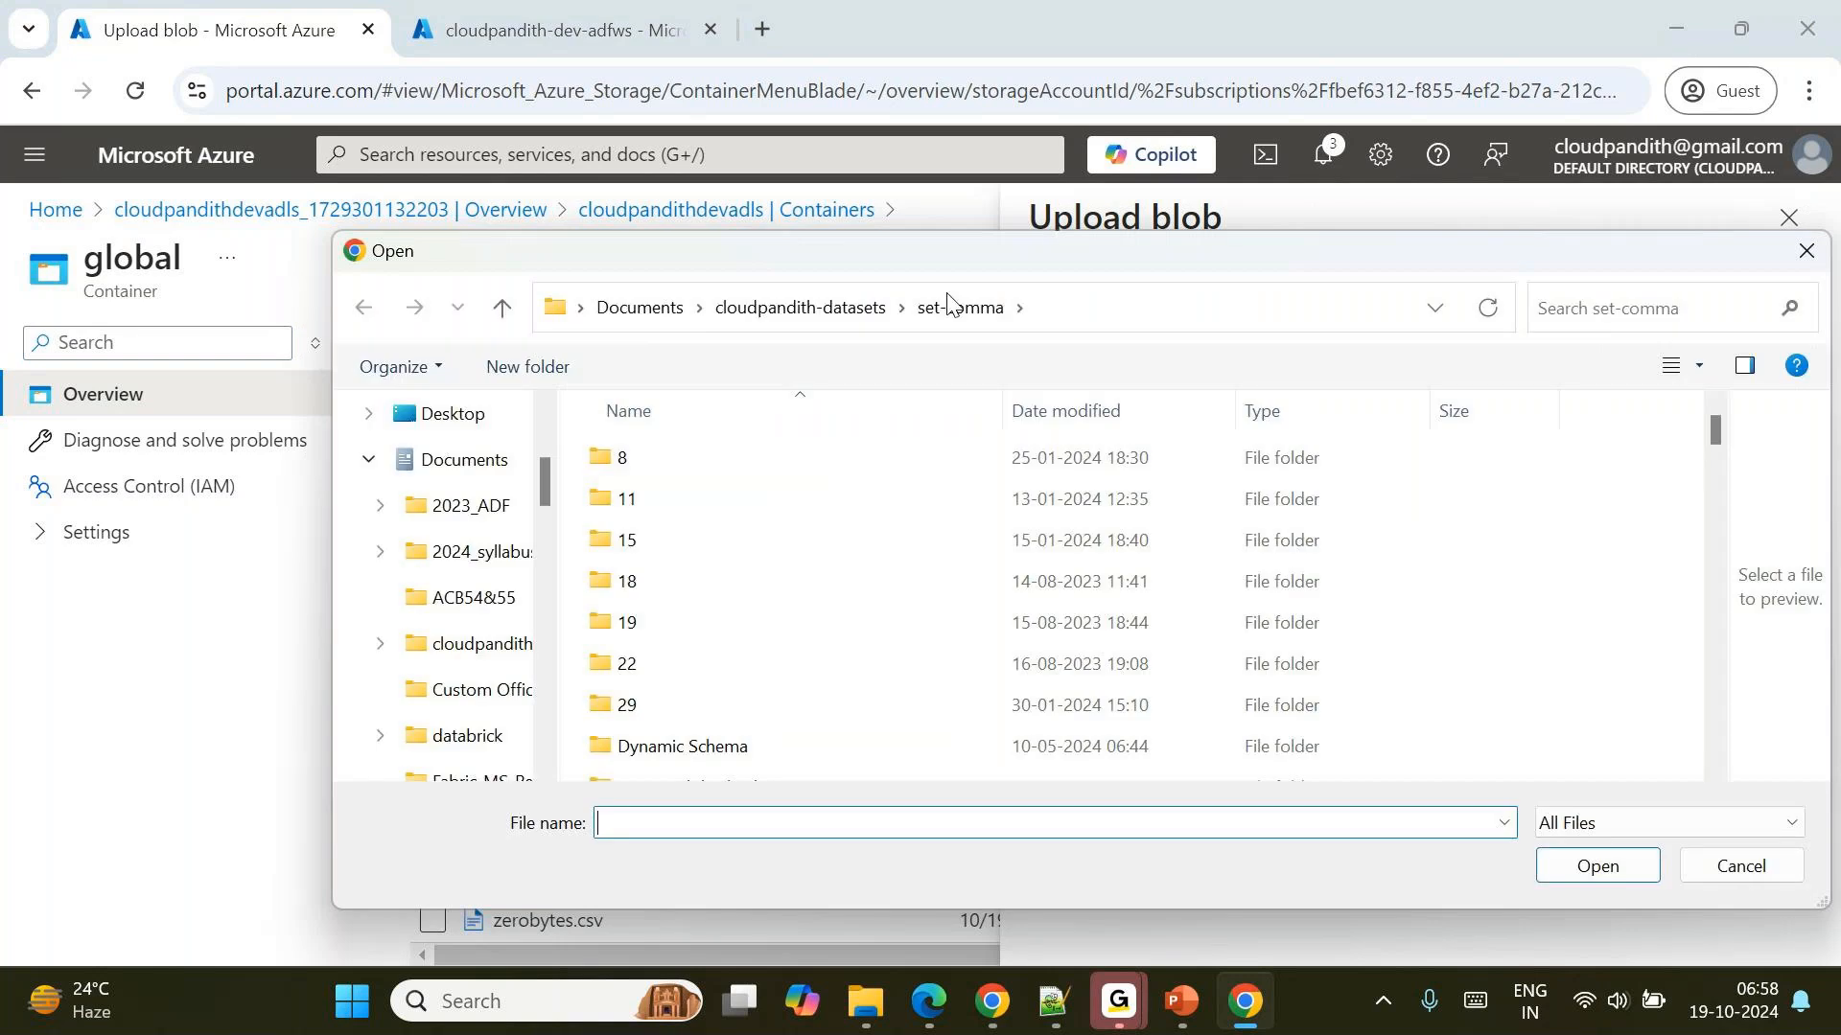
pyautogui.click(832, 307)
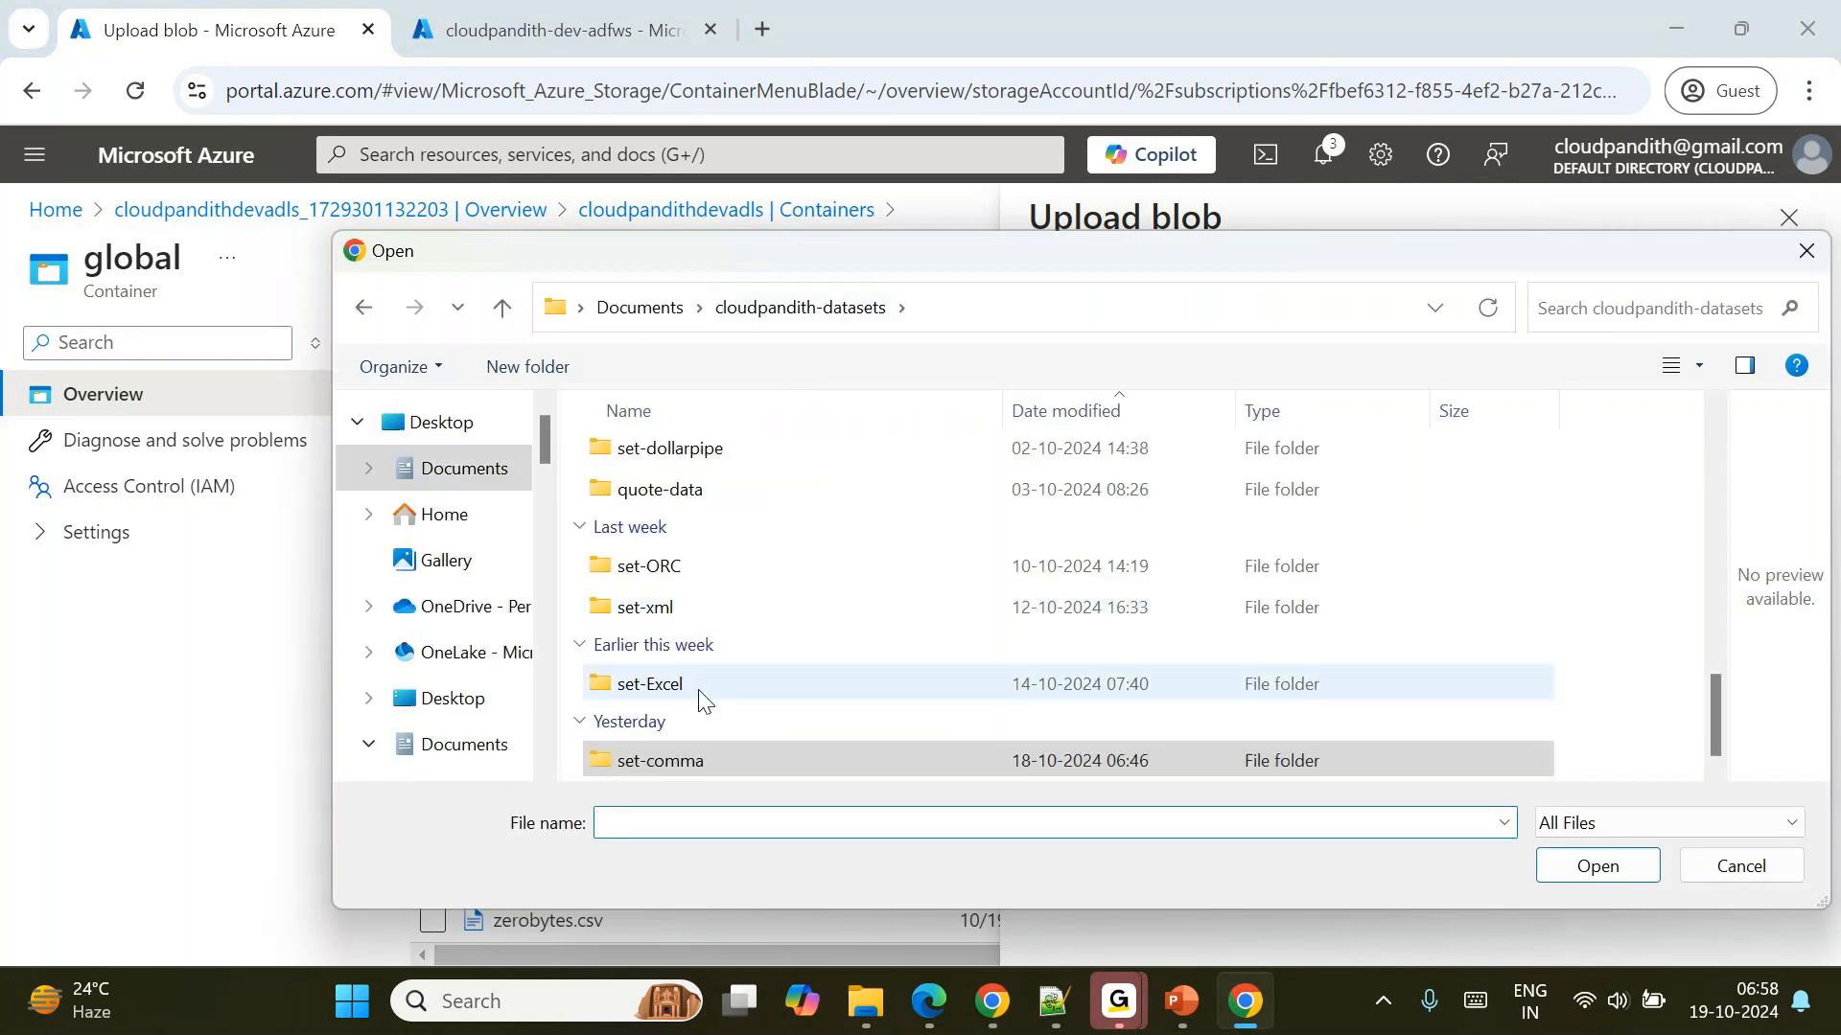
pyautogui.scroll(2, 764, 687)
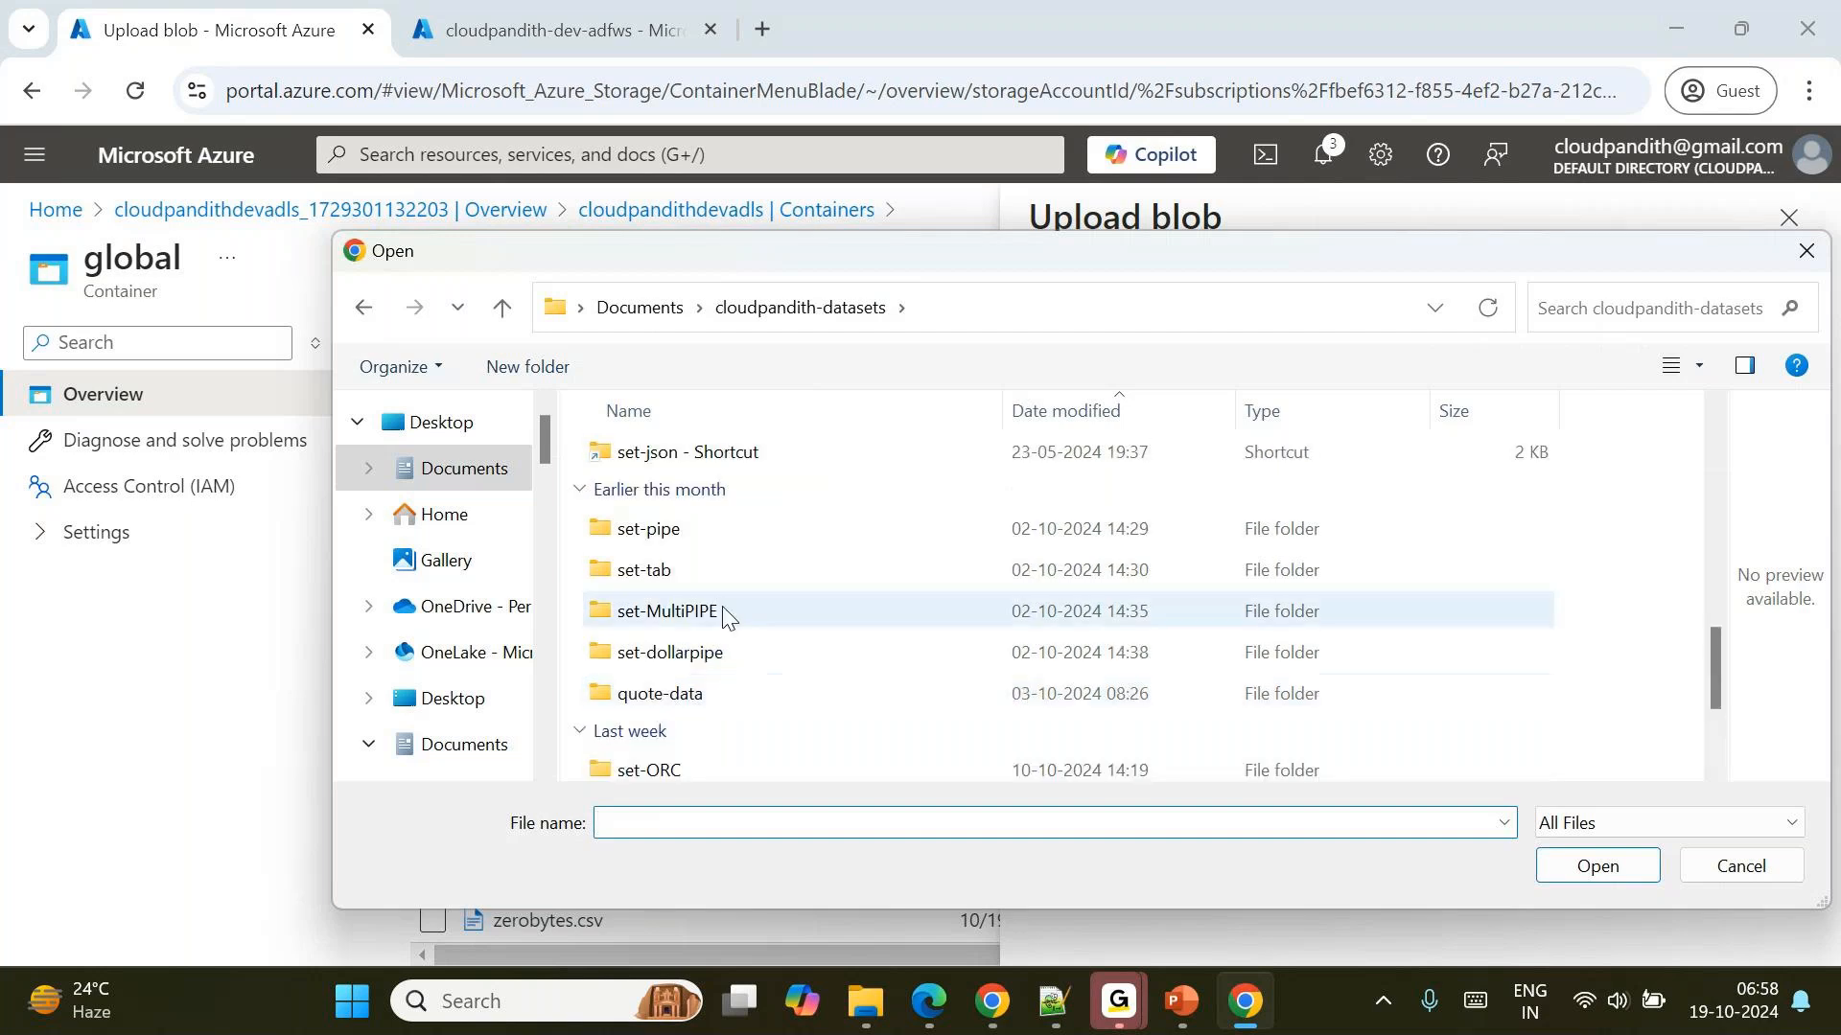
pyautogui.scroll(3, 754, 551)
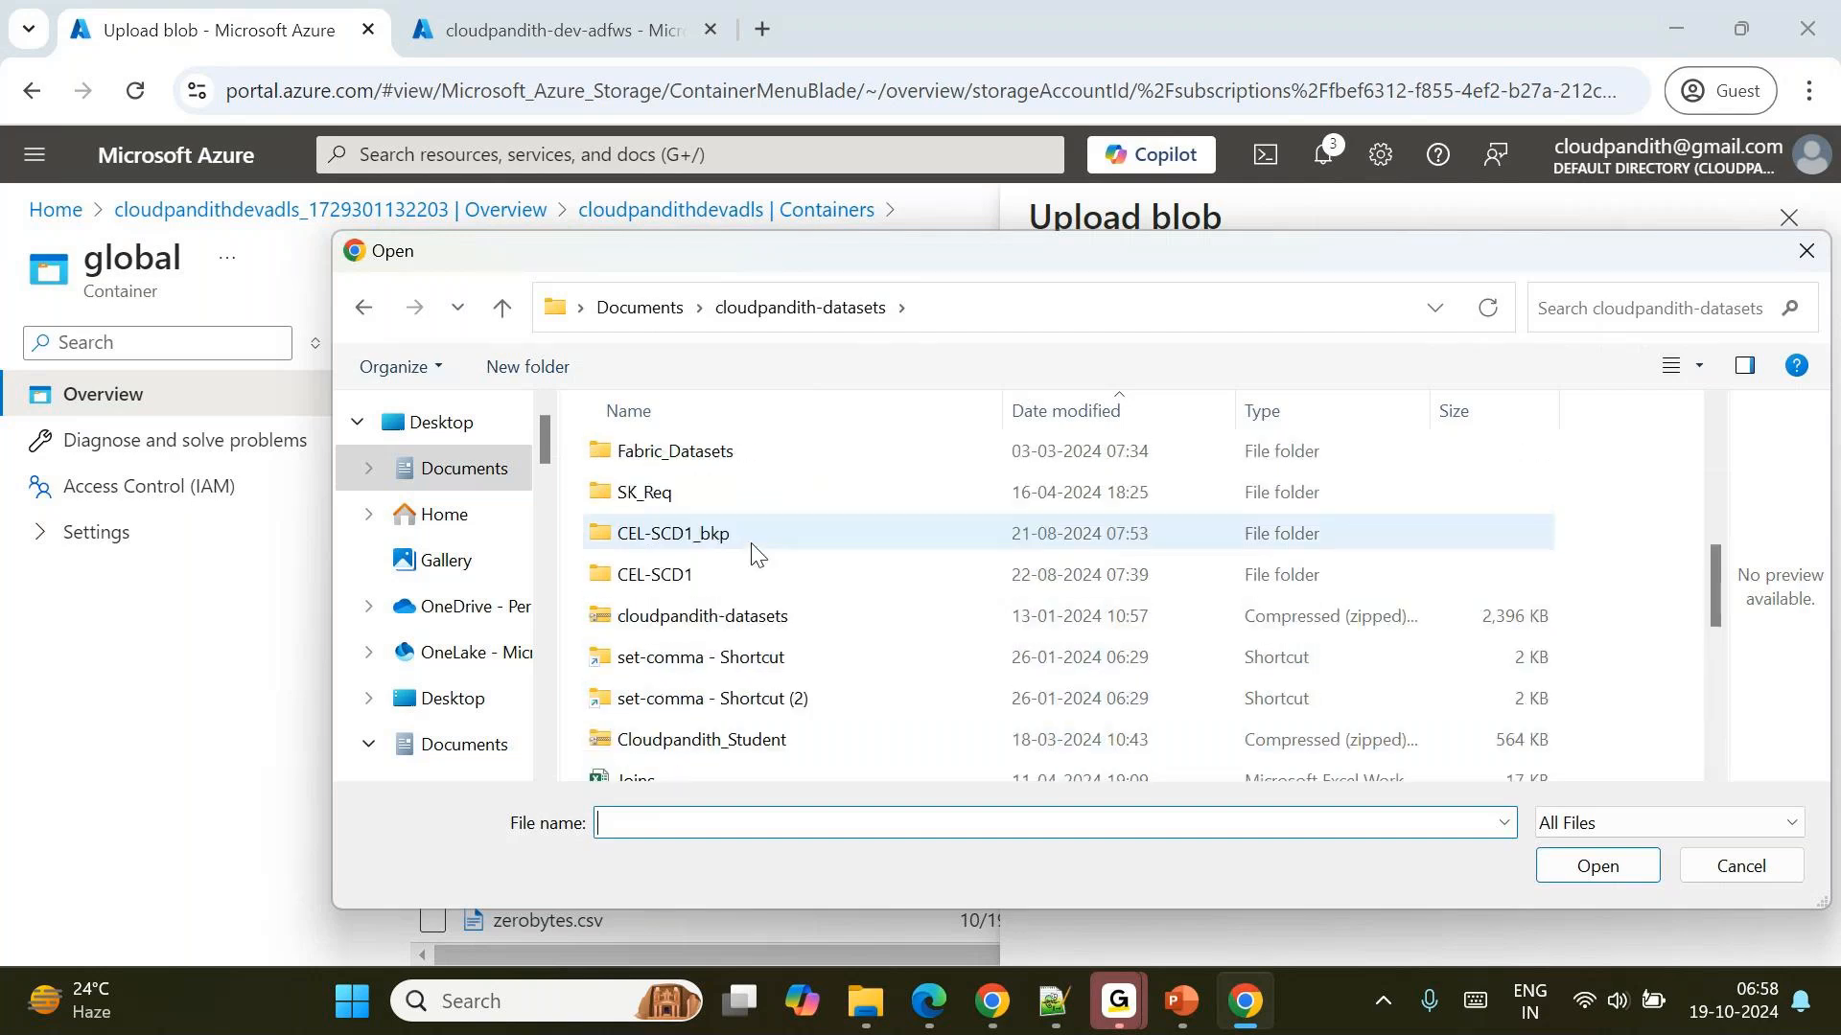
pyautogui.scroll(2, 754, 559)
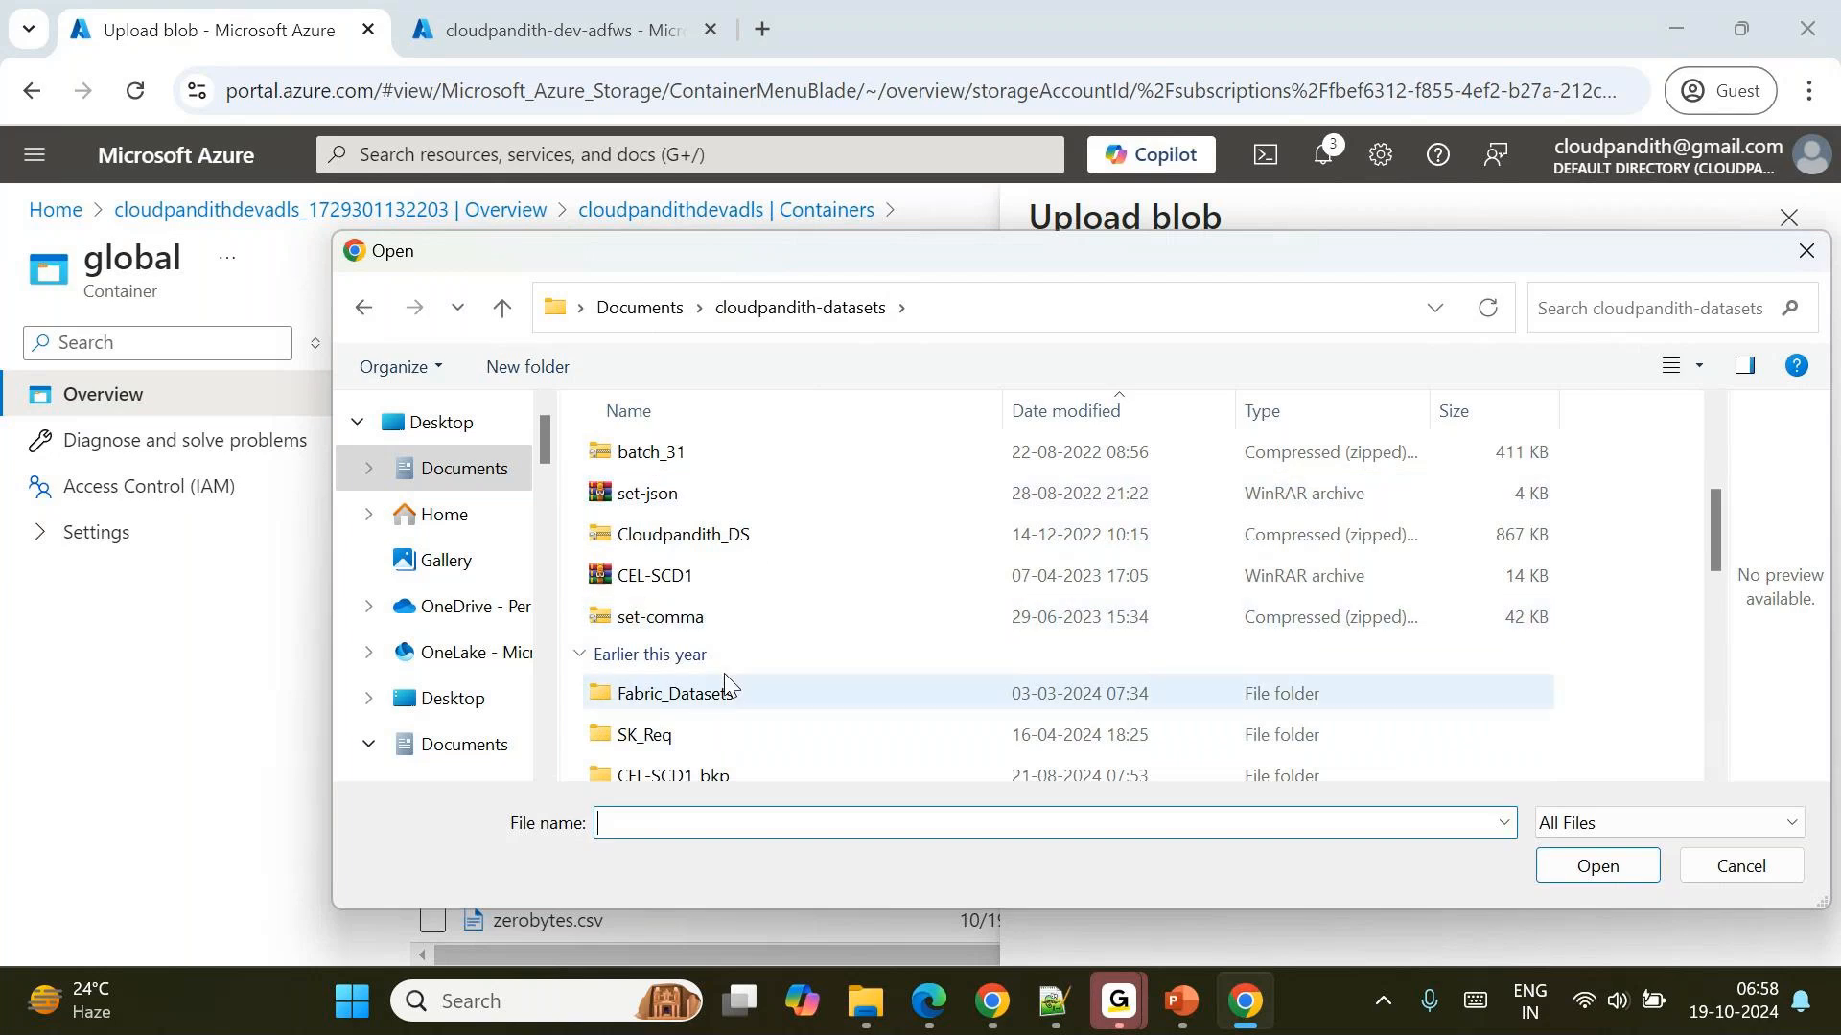
pyautogui.scroll(1, 731, 744)
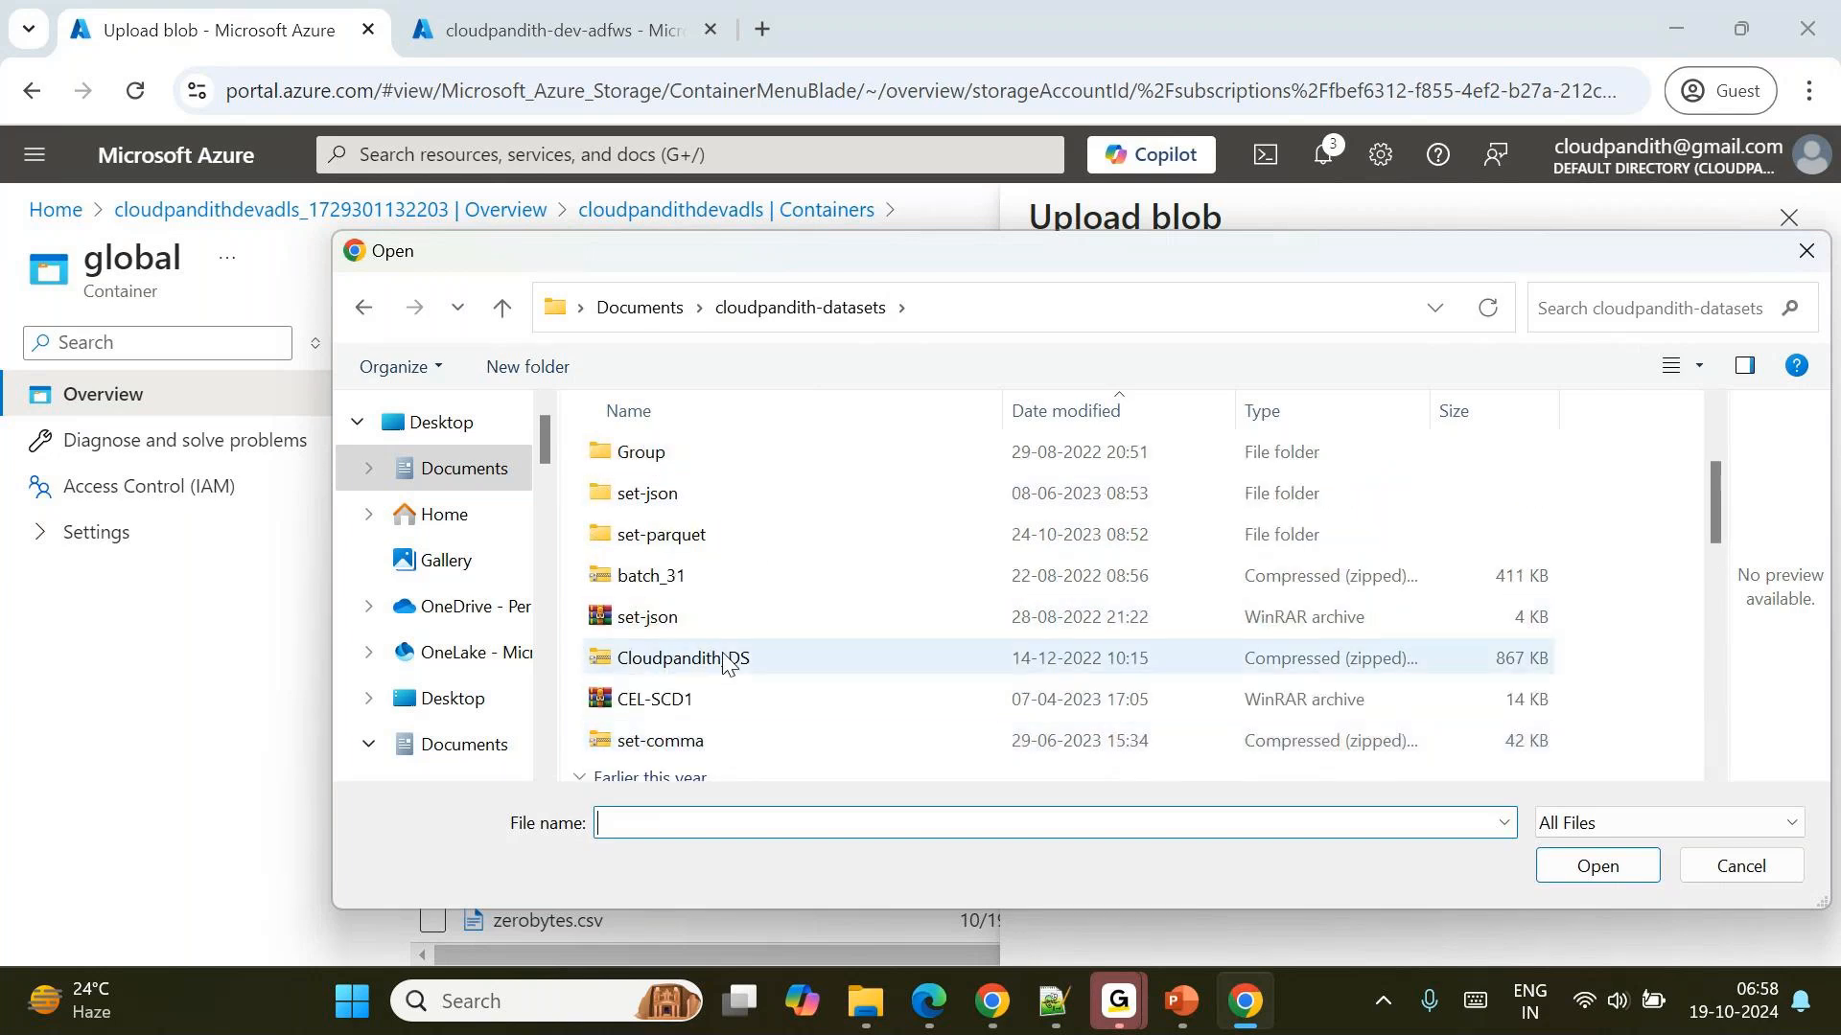
pyautogui.doubleClick(661, 534)
# Select cloudpandith_parquet1, cloudpandith_parquet2 and cloudpandith_parquet3 and upload them to the archivaldata folder.
pyautogui.click(682, 459)
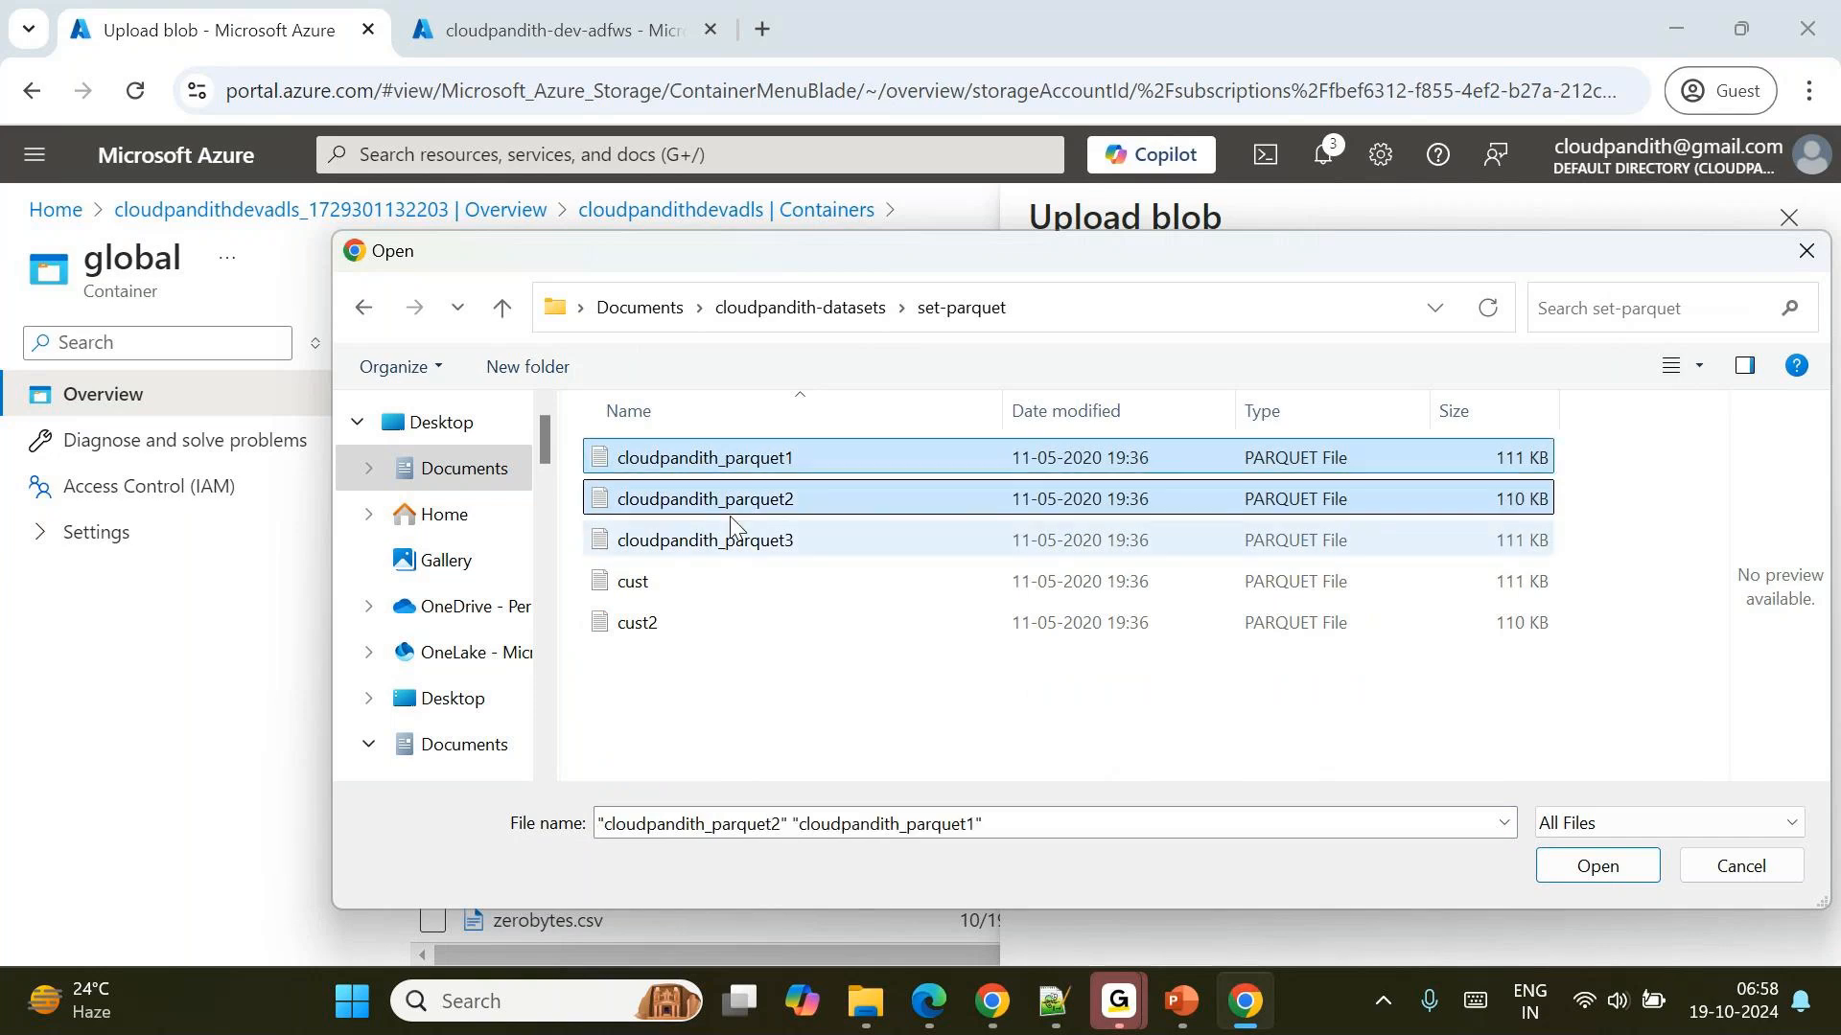
pyautogui.keyDown('ctrl'); pyautogui.click(738, 540); pyautogui.keyUp('ctrl')
pyautogui.click(1596, 866)
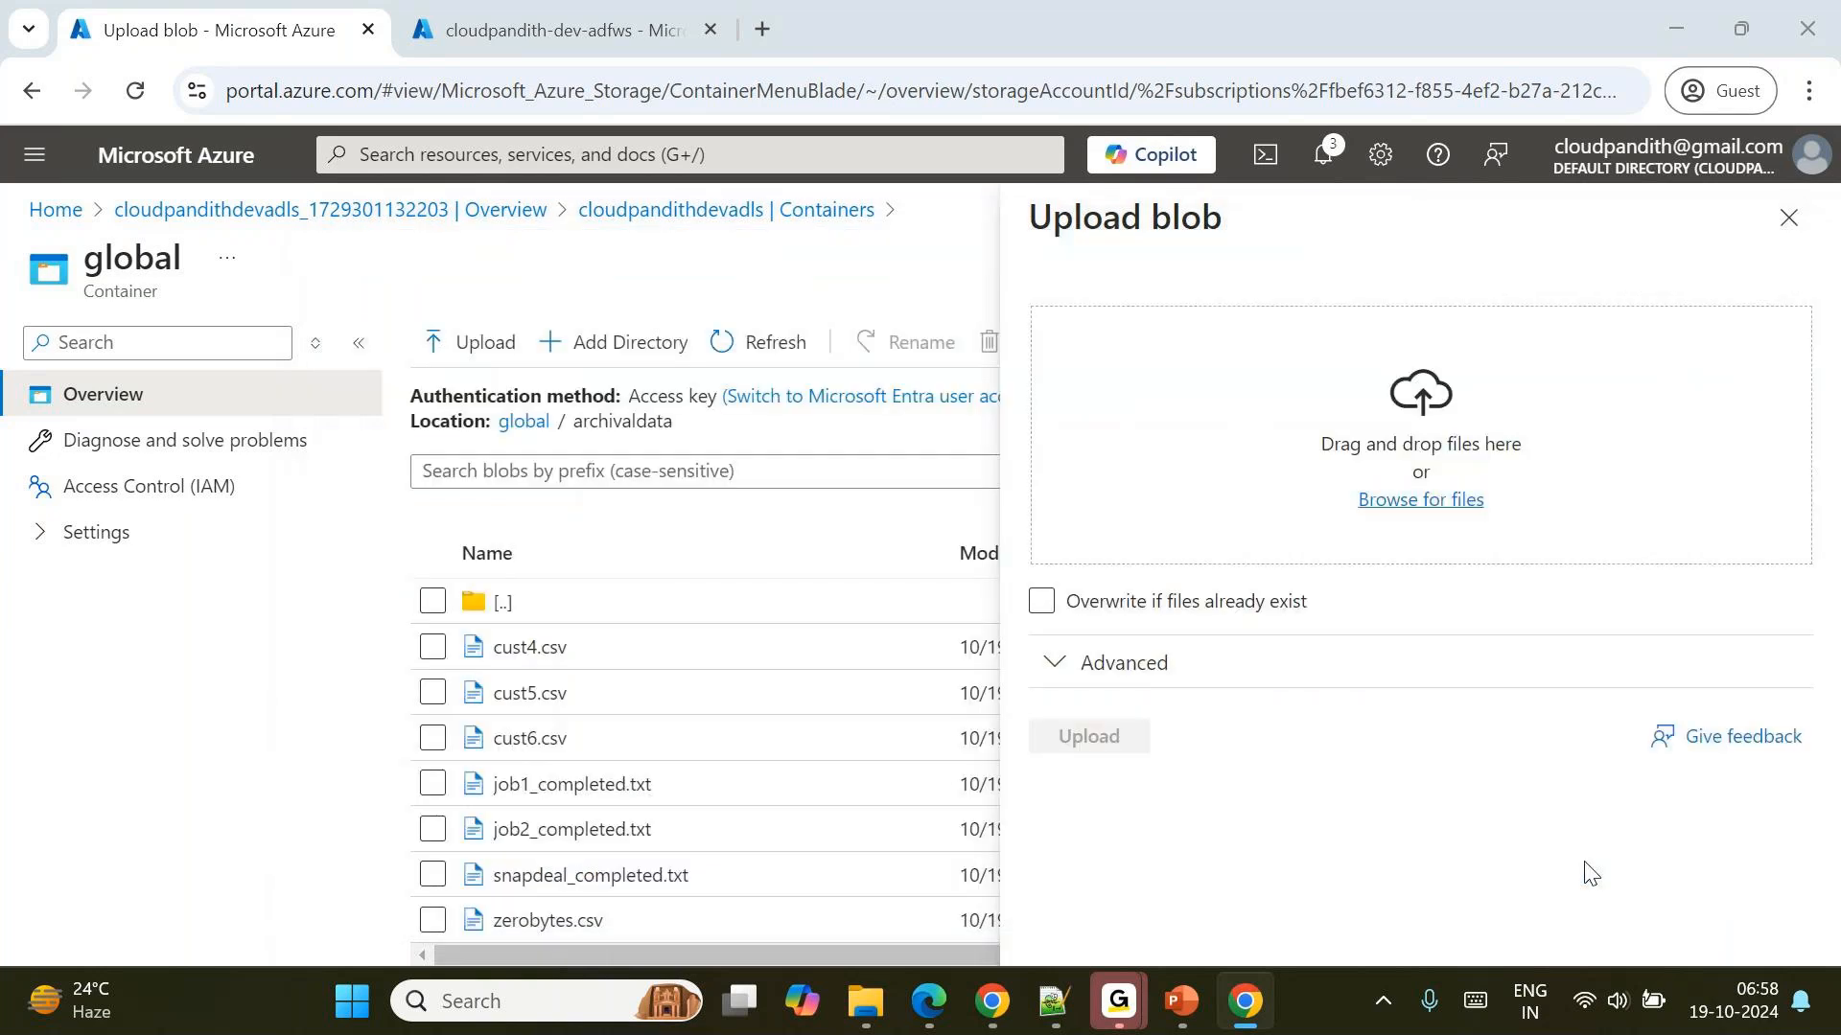
pyautogui.click(1120, 746)
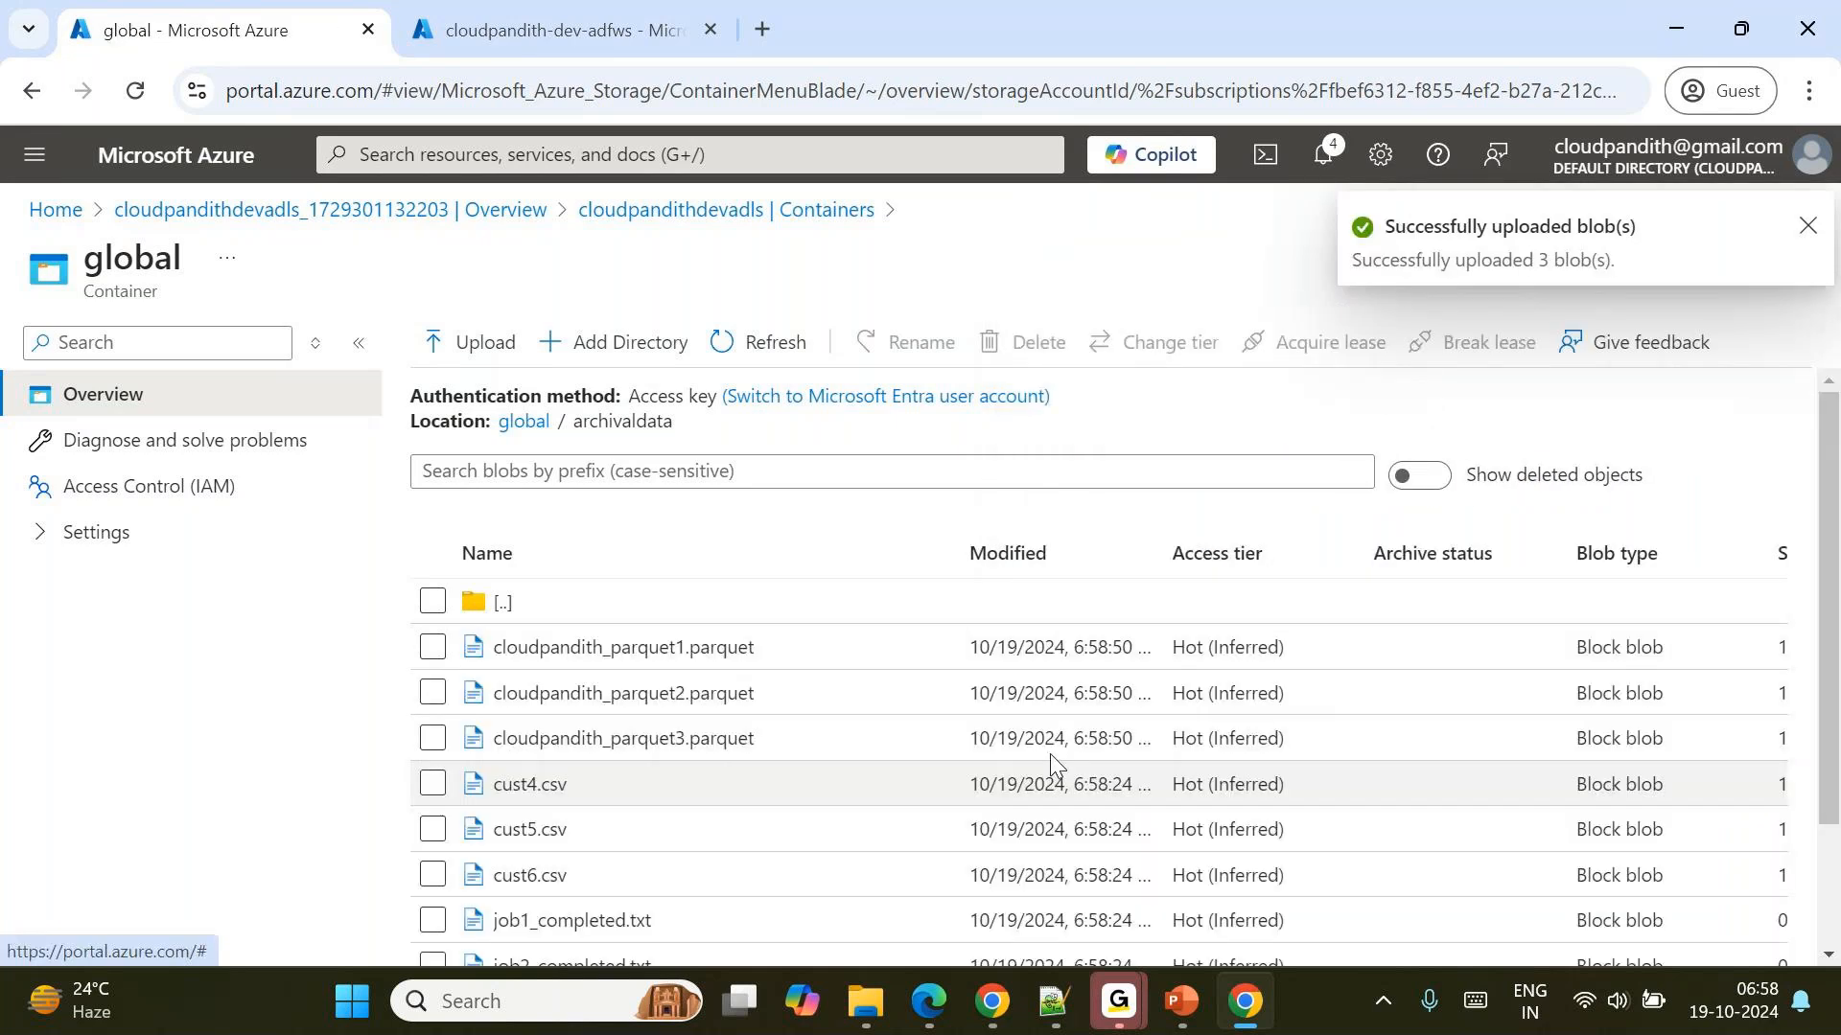
# Start another blob upload in archivaldata and browse to the set-ORC folder inside cloudpandith-datasets.
pyautogui.click(494, 342)
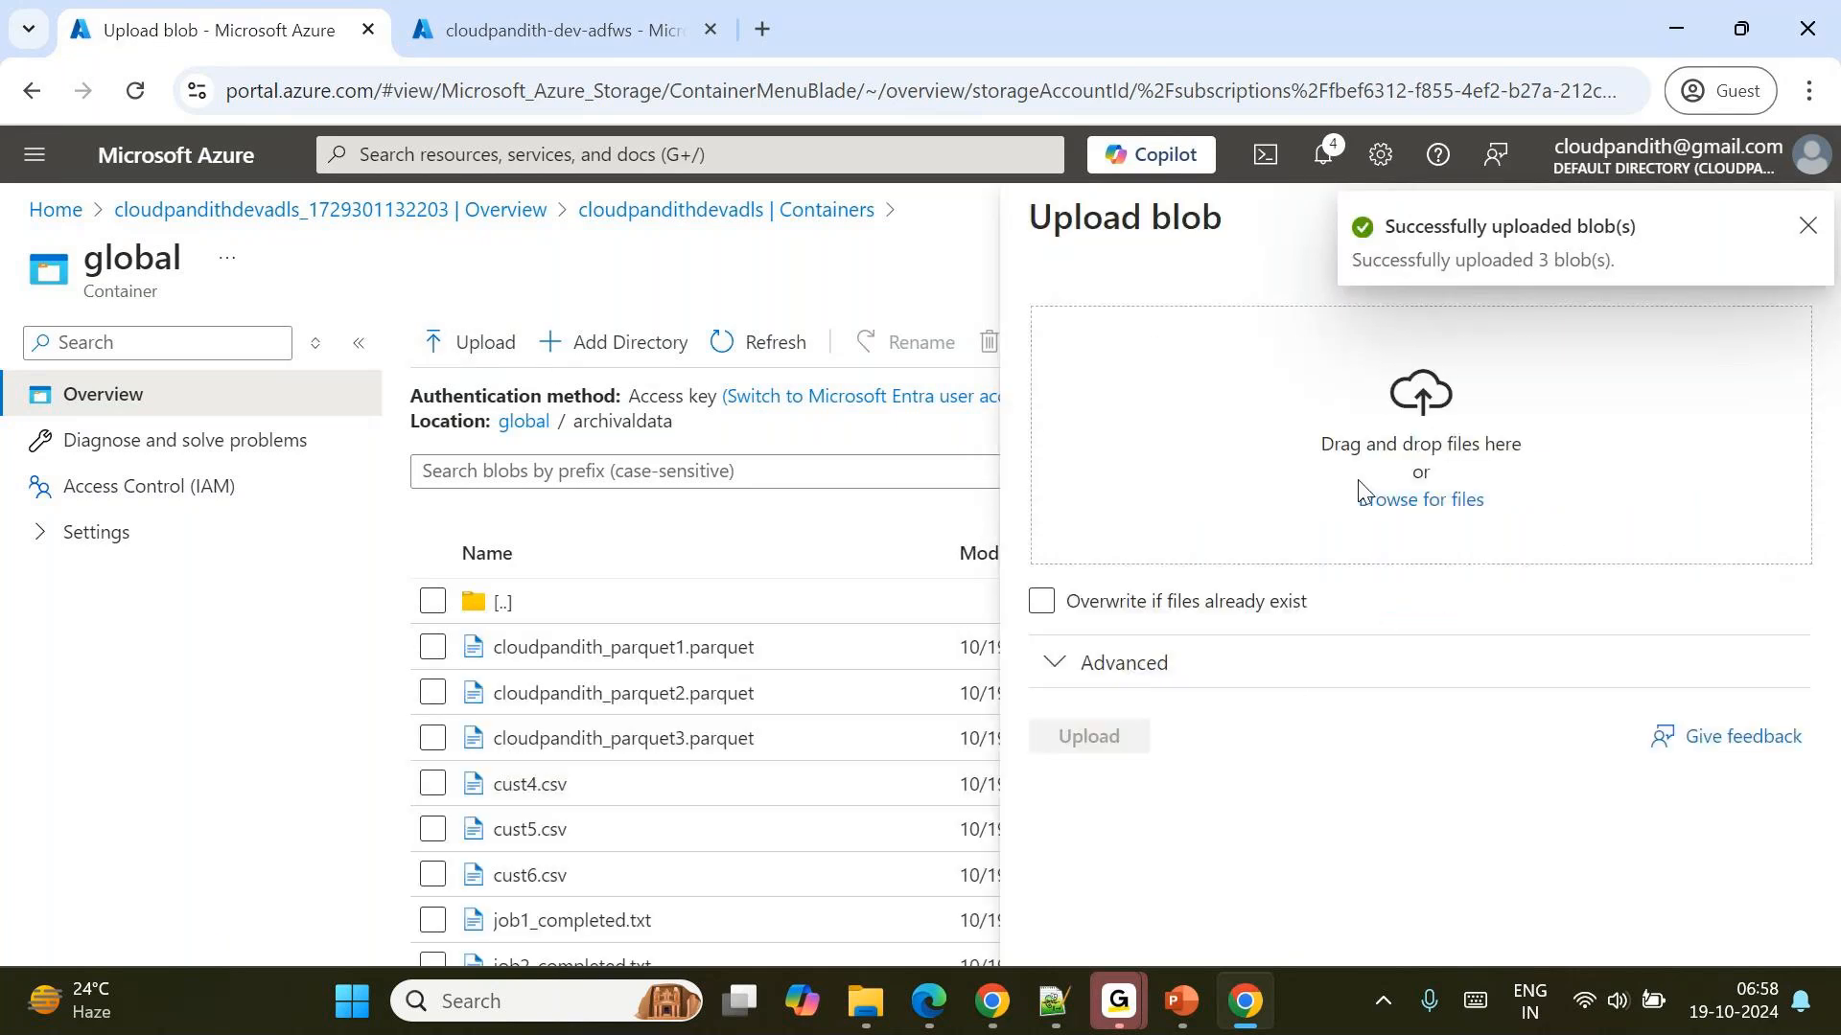
pyautogui.click(1395, 506)
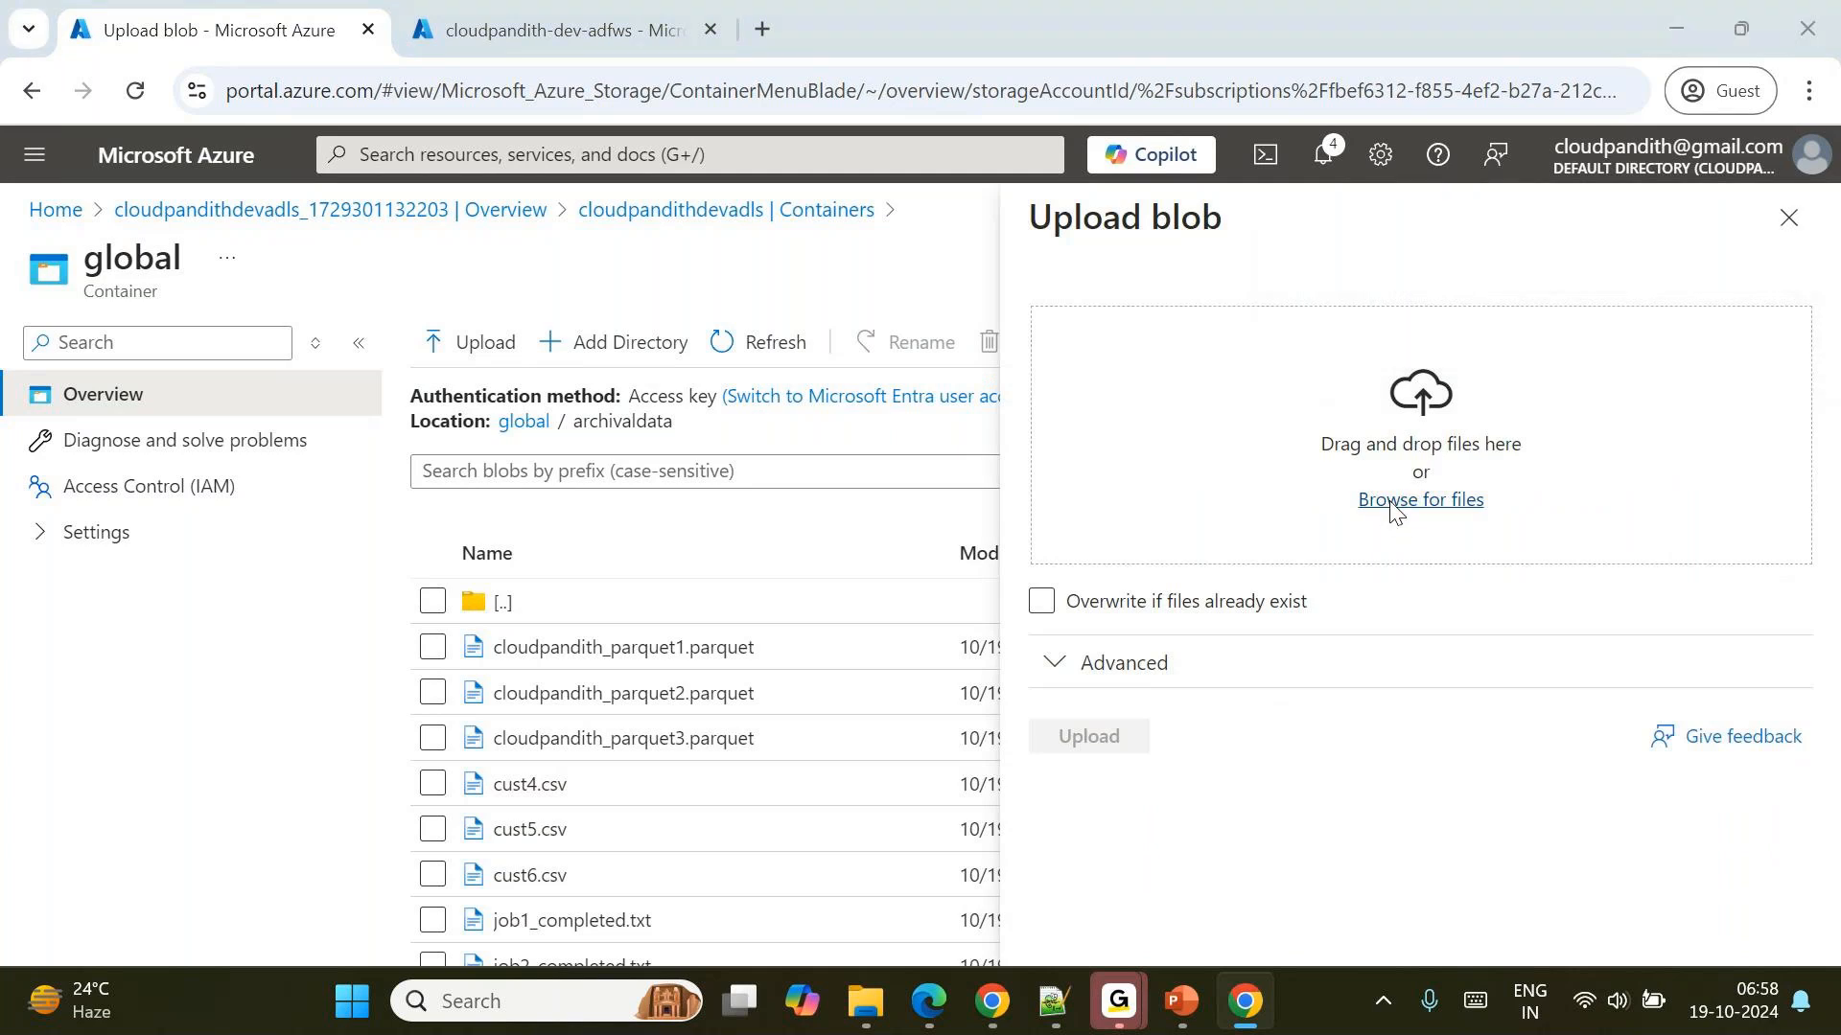
pyautogui.click(815, 307)
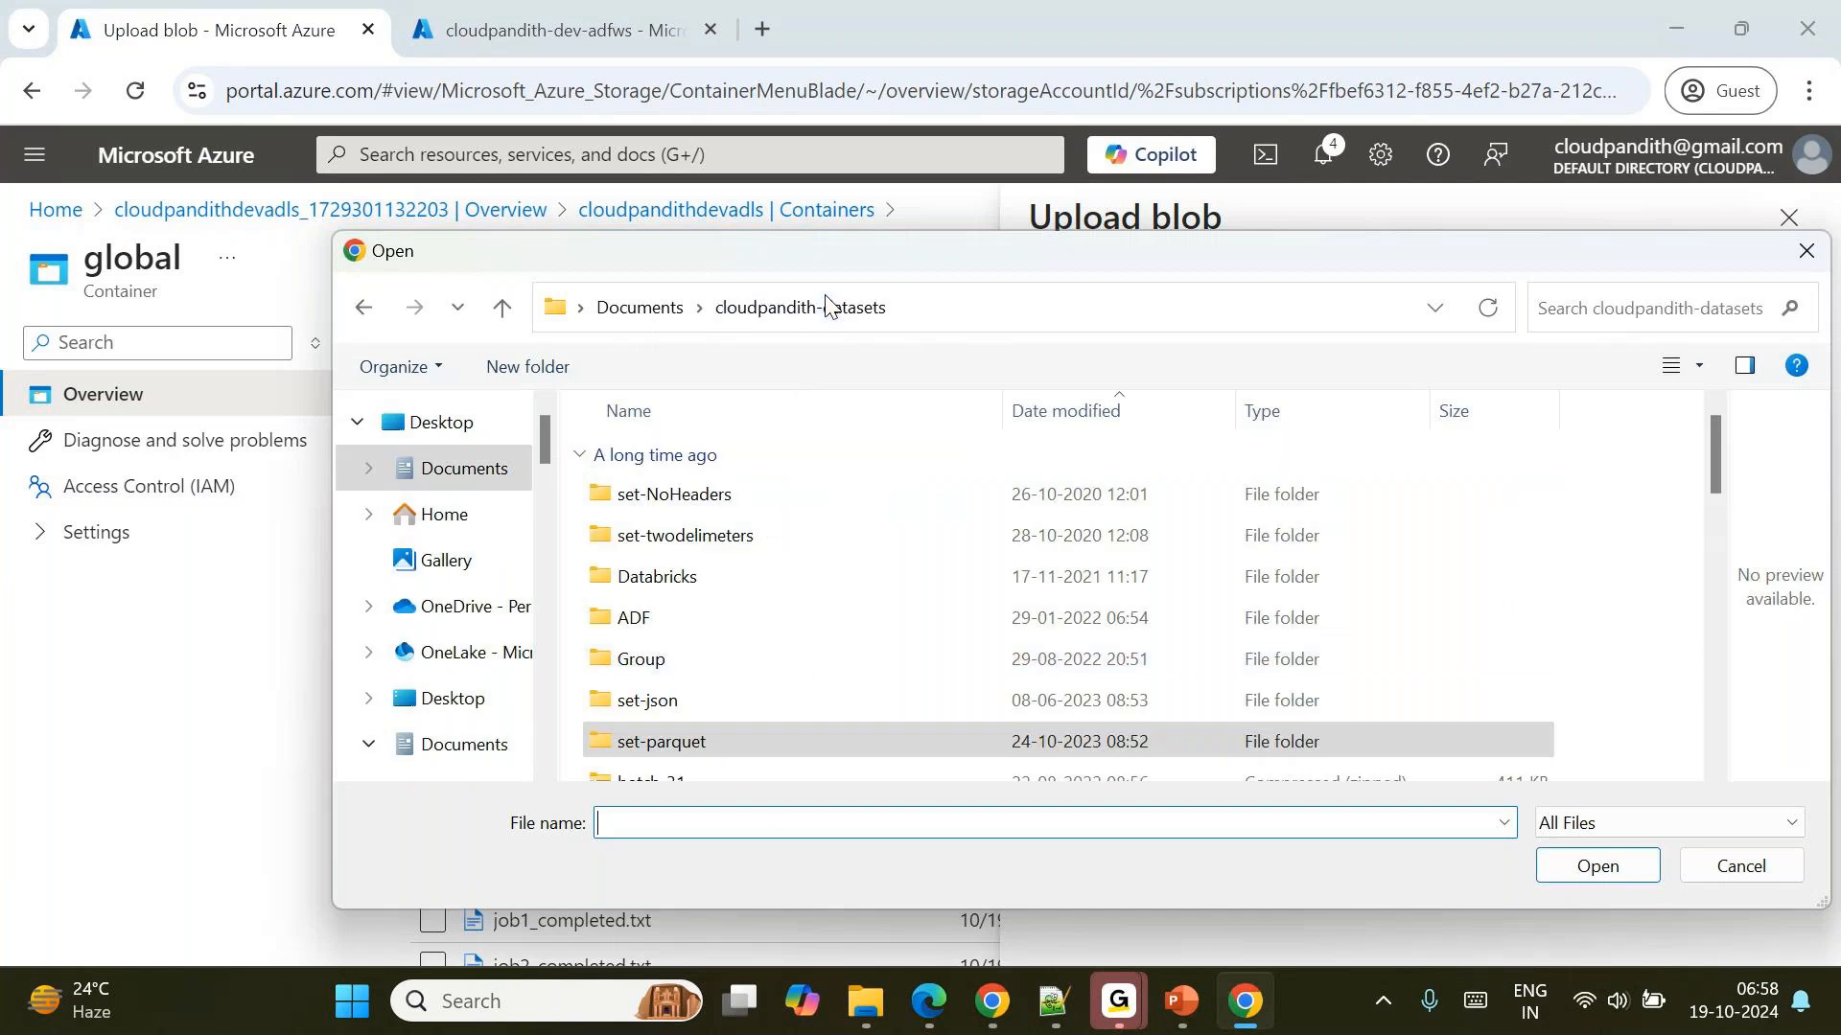
pyautogui.scroll(-5, 785, 554)
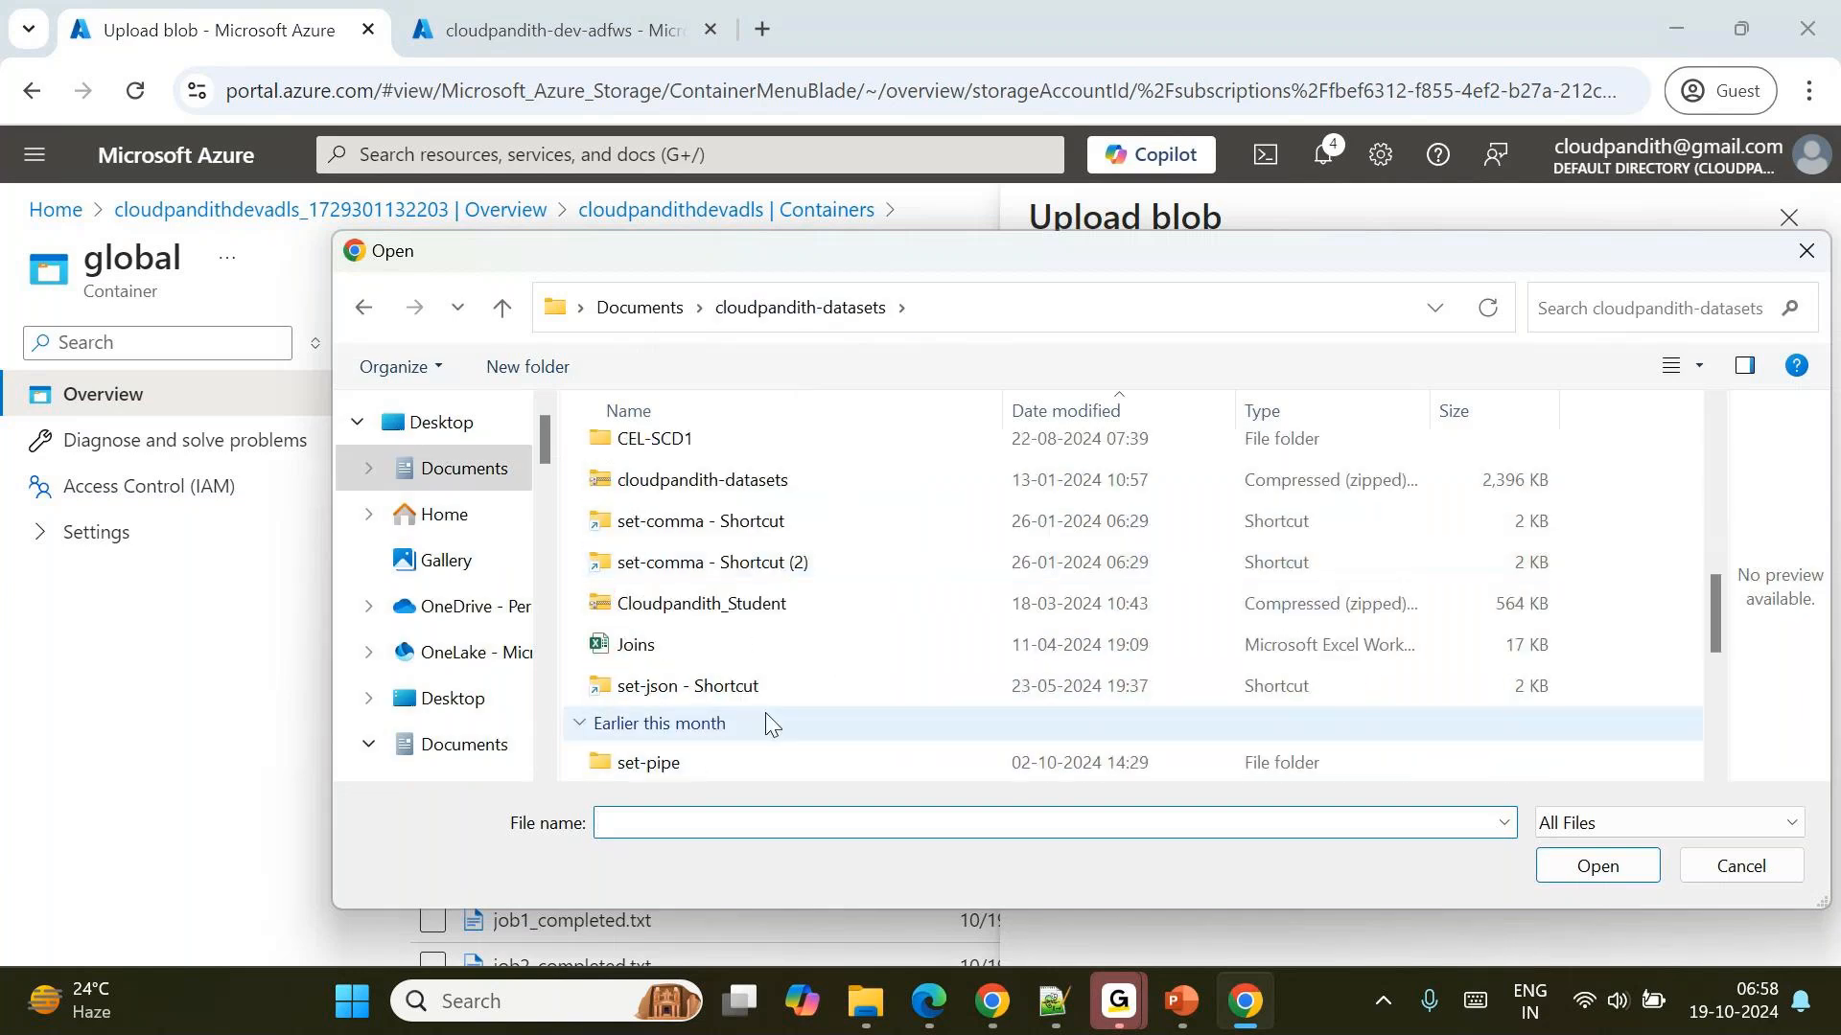
pyautogui.scroll(-1, 766, 724)
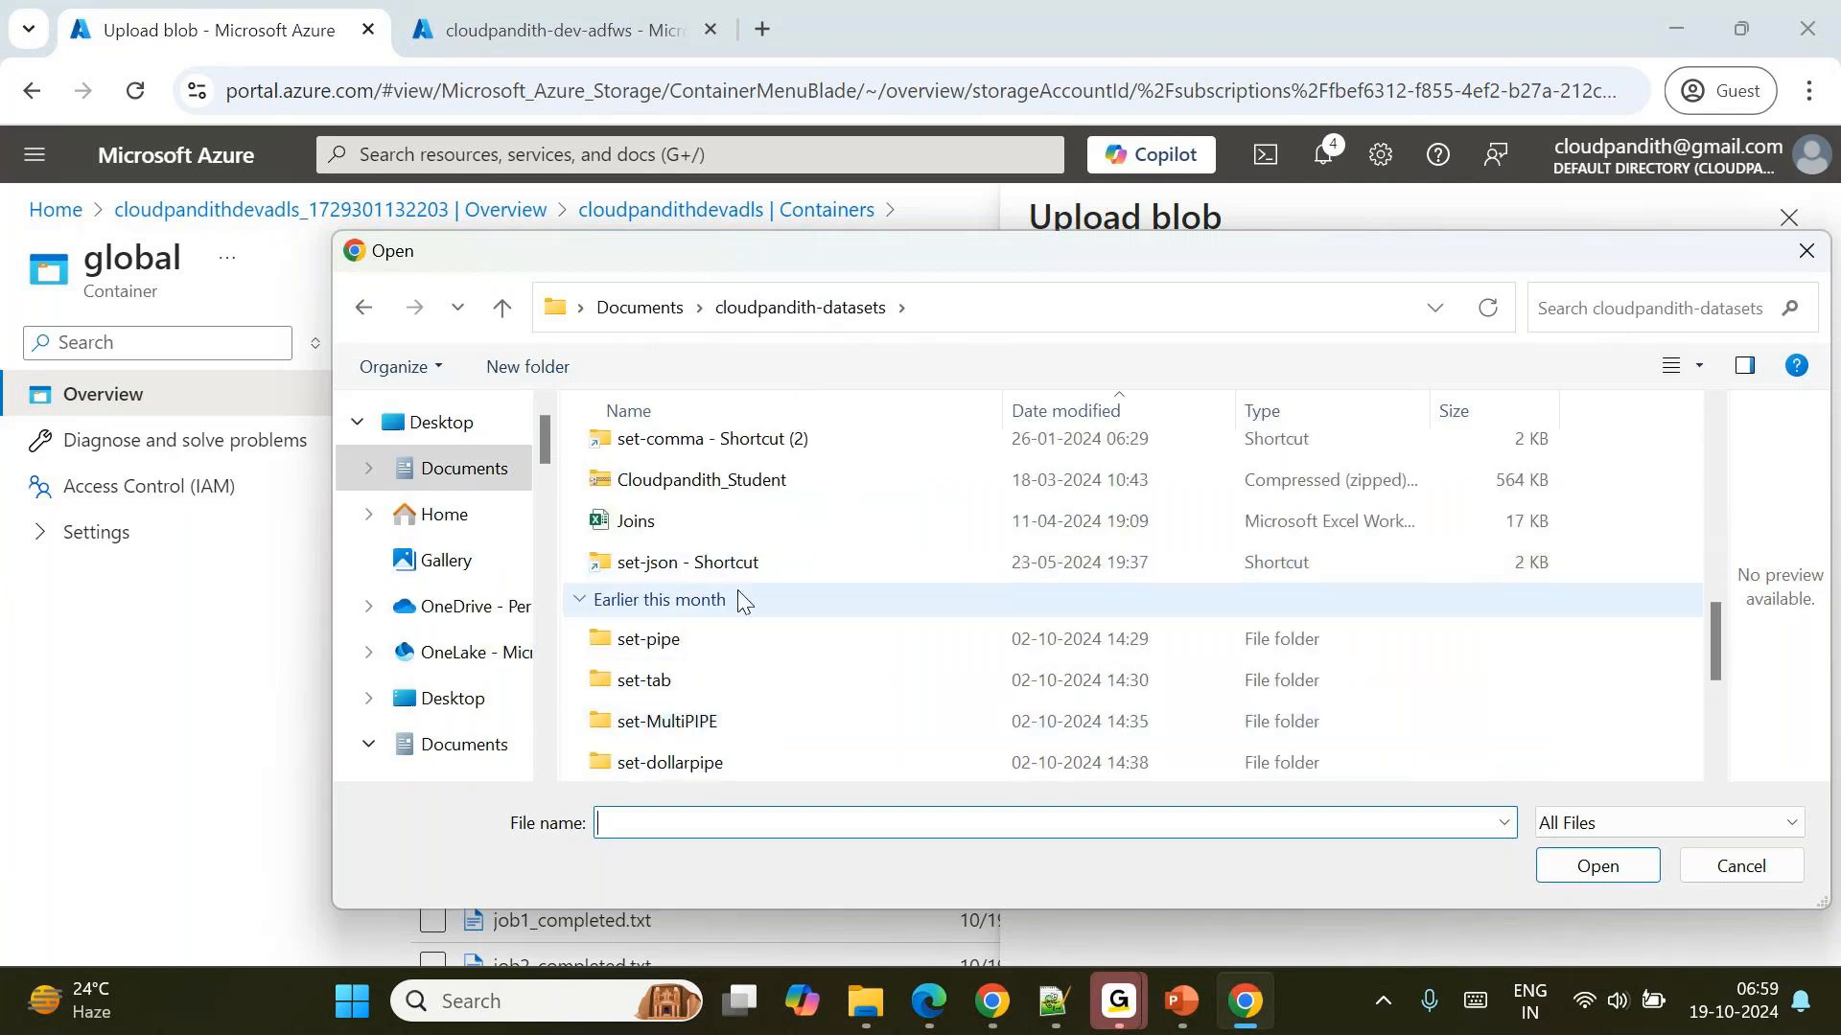
pyautogui.scroll(-2, 668, 688)
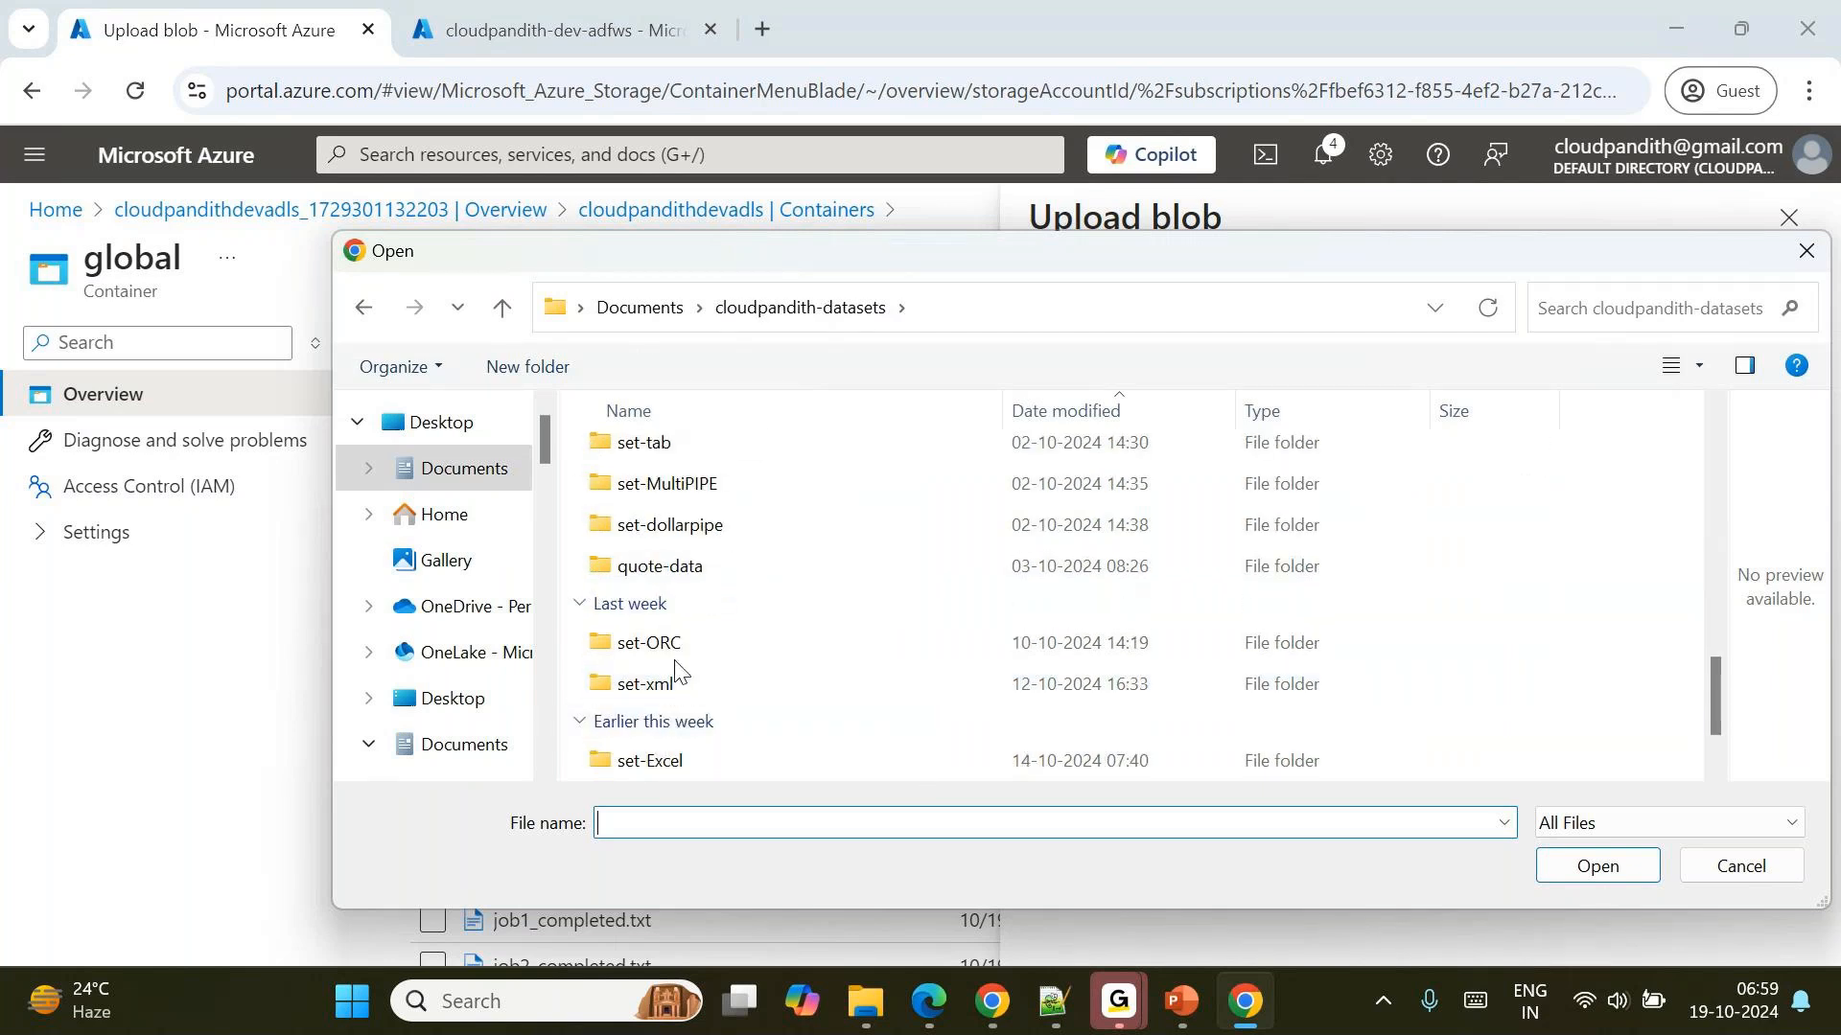
pyautogui.doubleClick(652, 644)
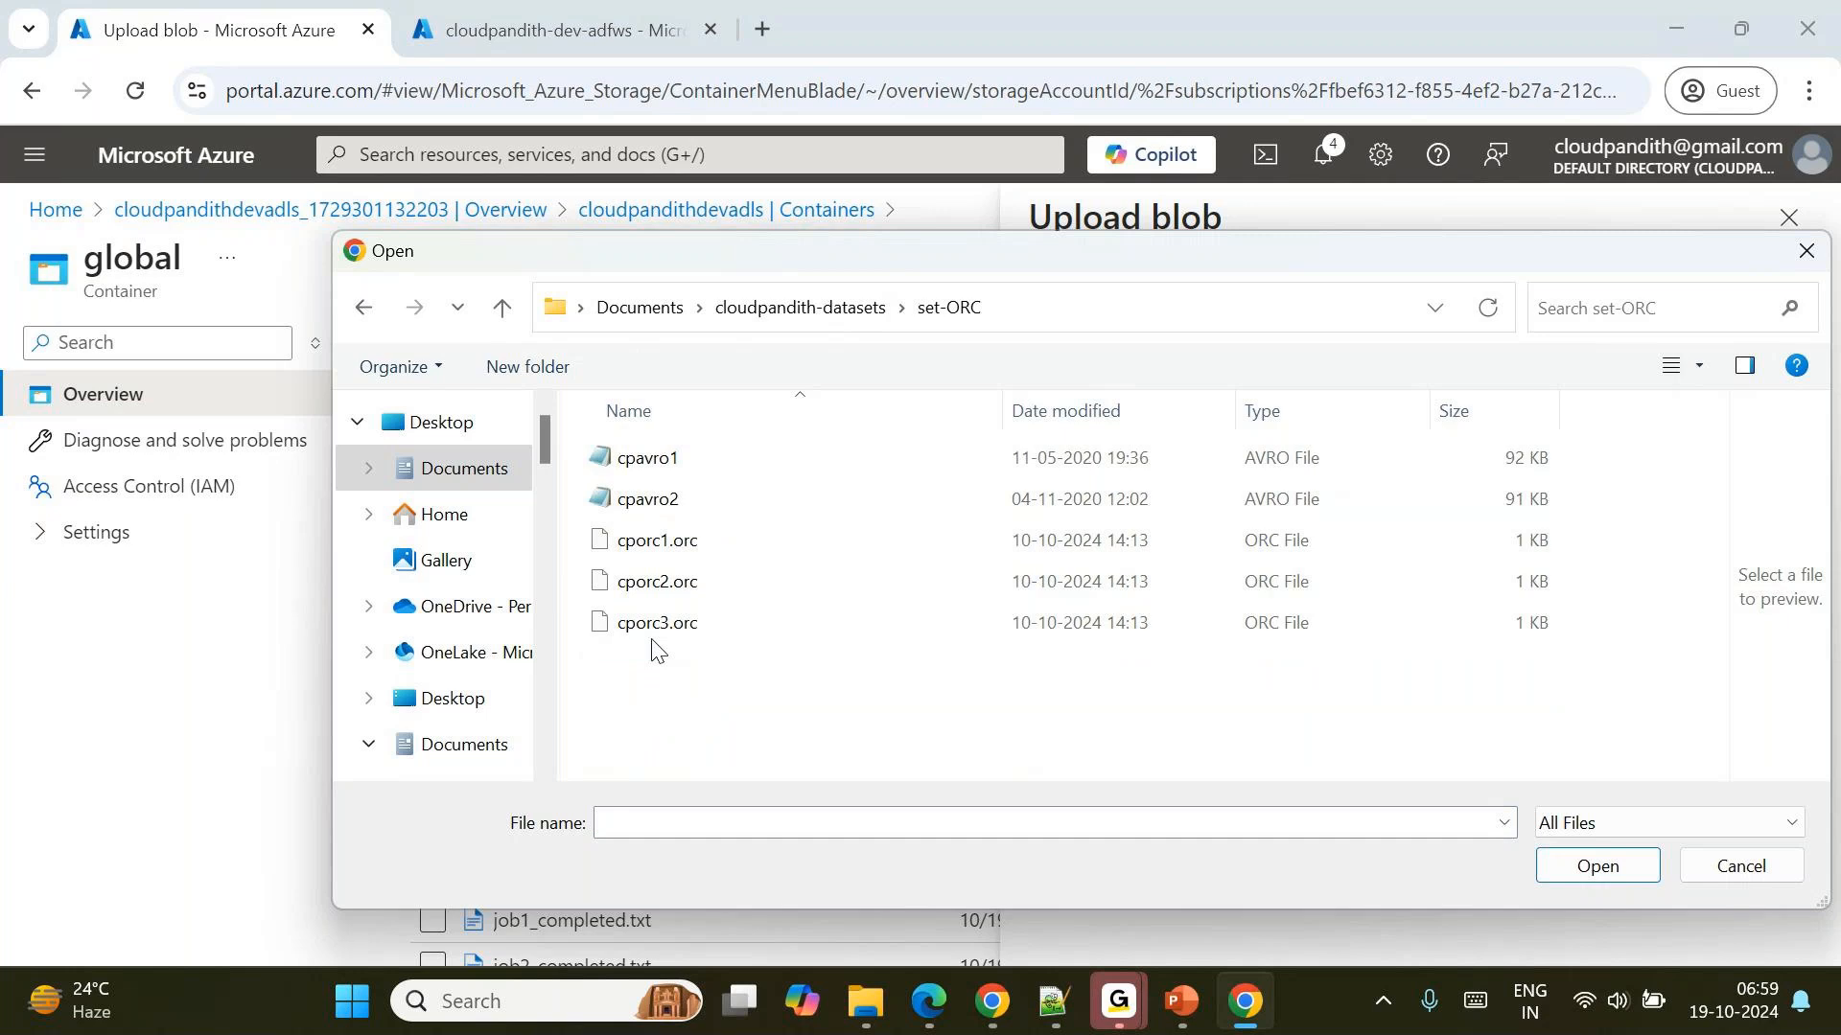
# Select cpavro2 and cporc1.orc and upload both files to the archivaldata folder.
pyautogui.click(709, 496)
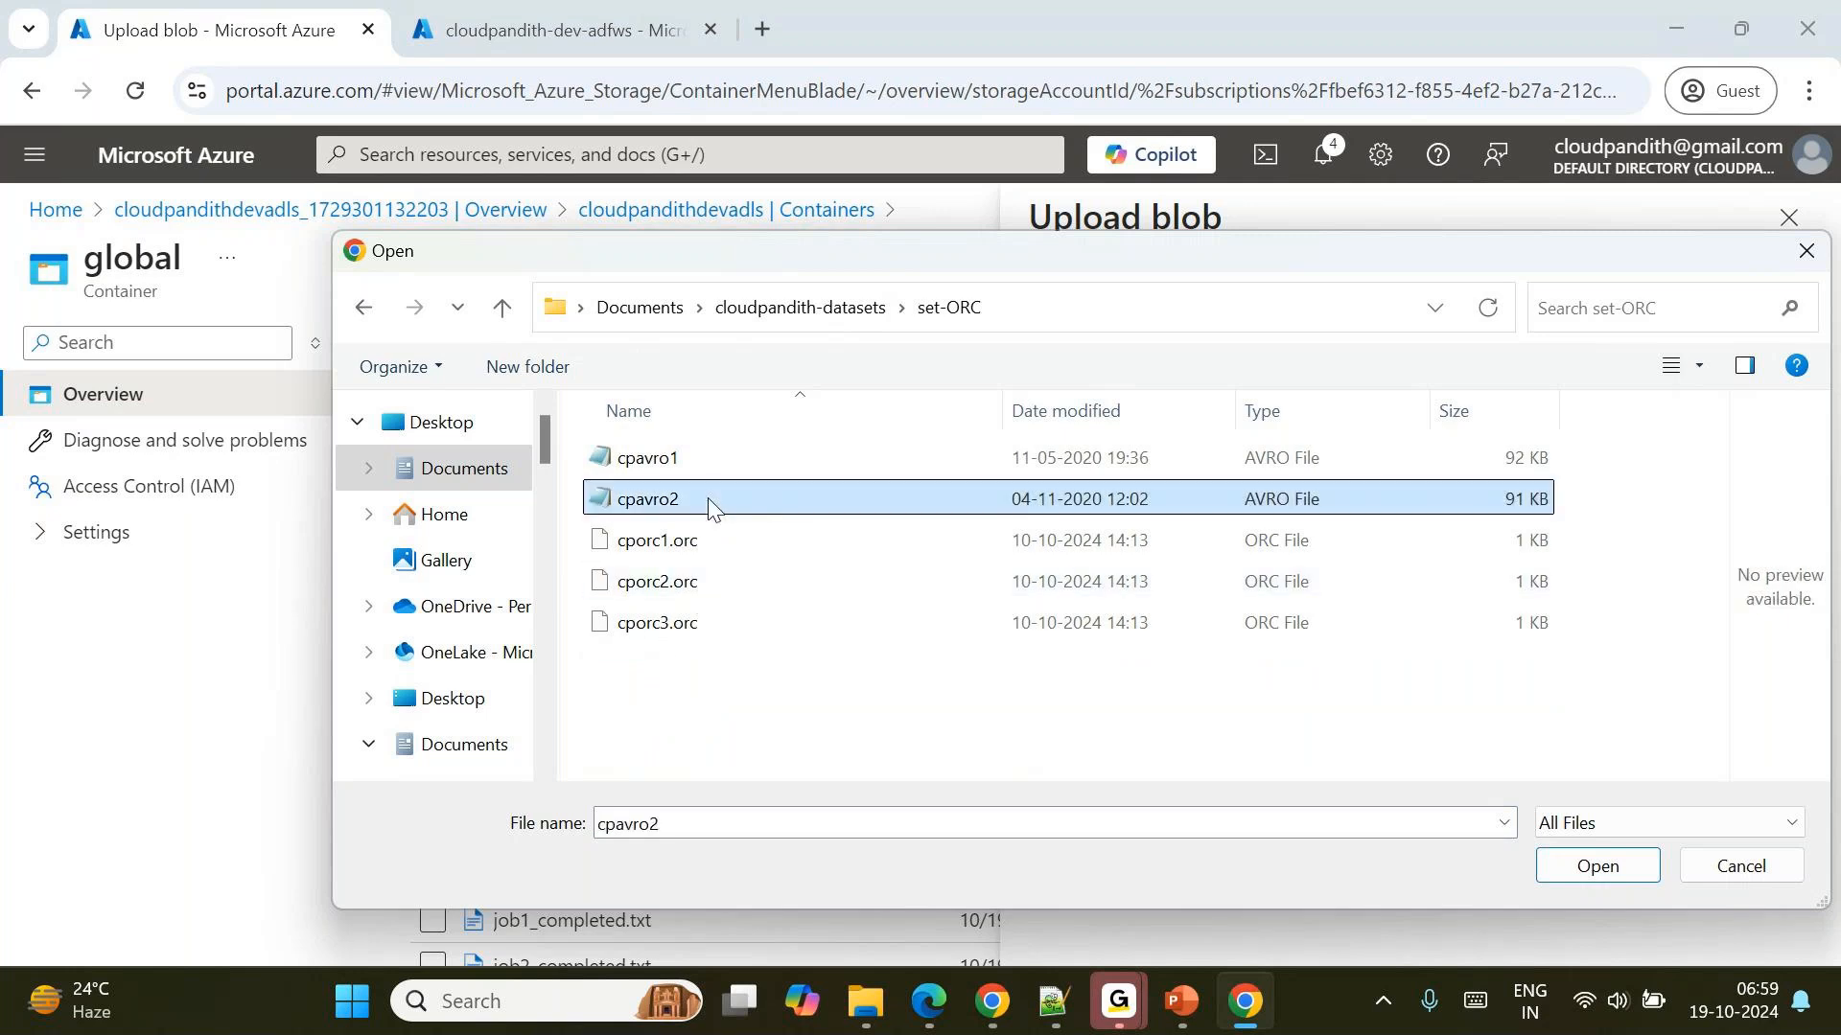
pyautogui.keyDown('ctrl'); pyautogui.click(772, 542); pyautogui.keyUp('ctrl')
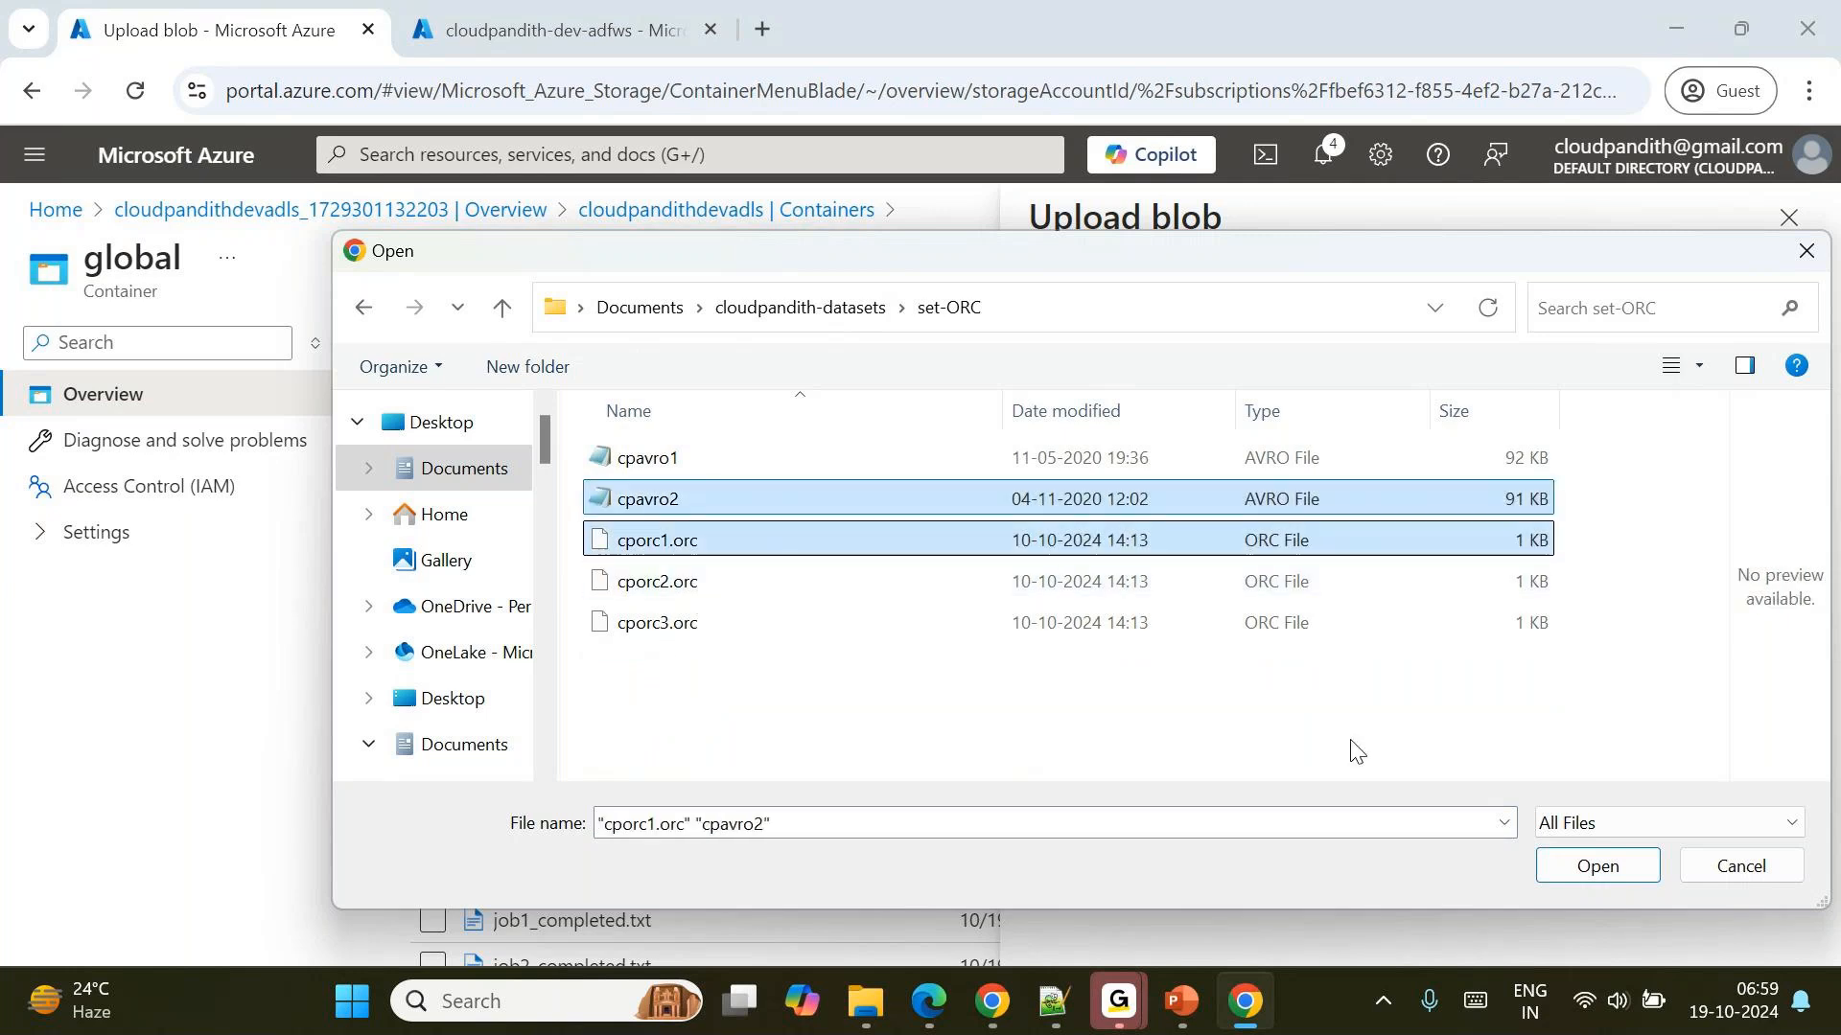
pyautogui.click(1584, 868)
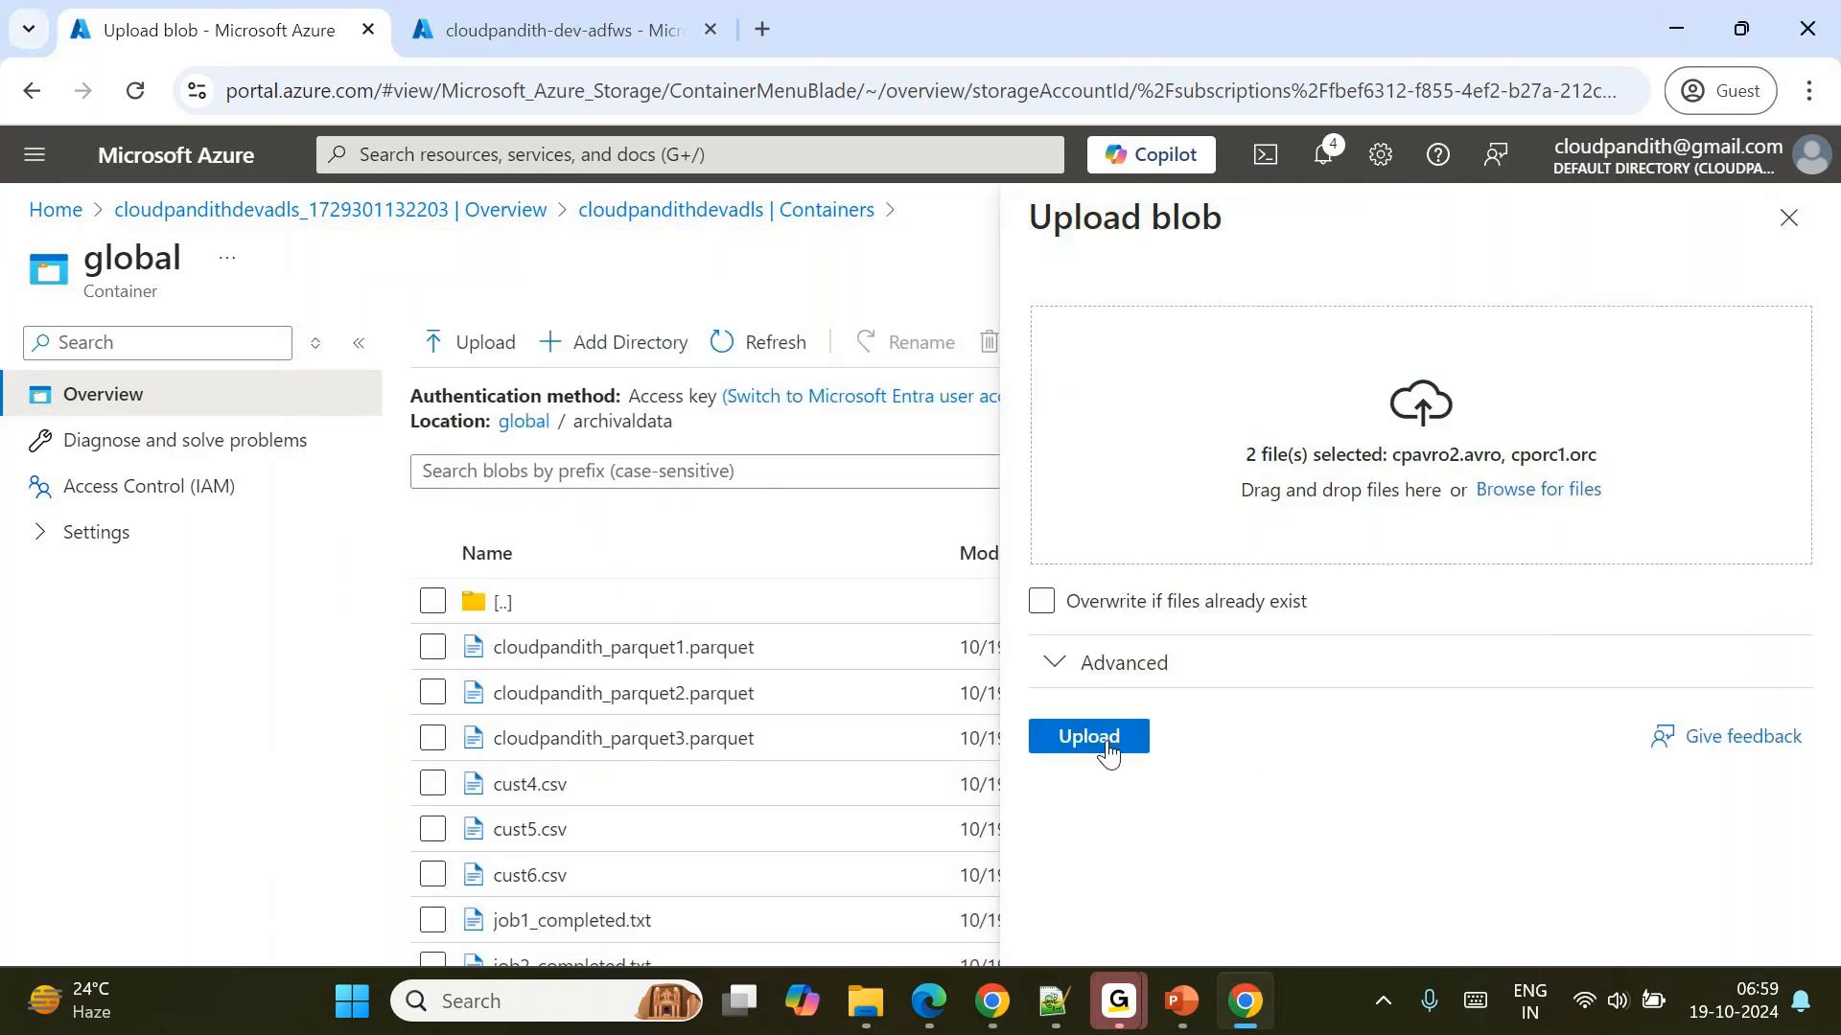
pyautogui.click(1089, 737)
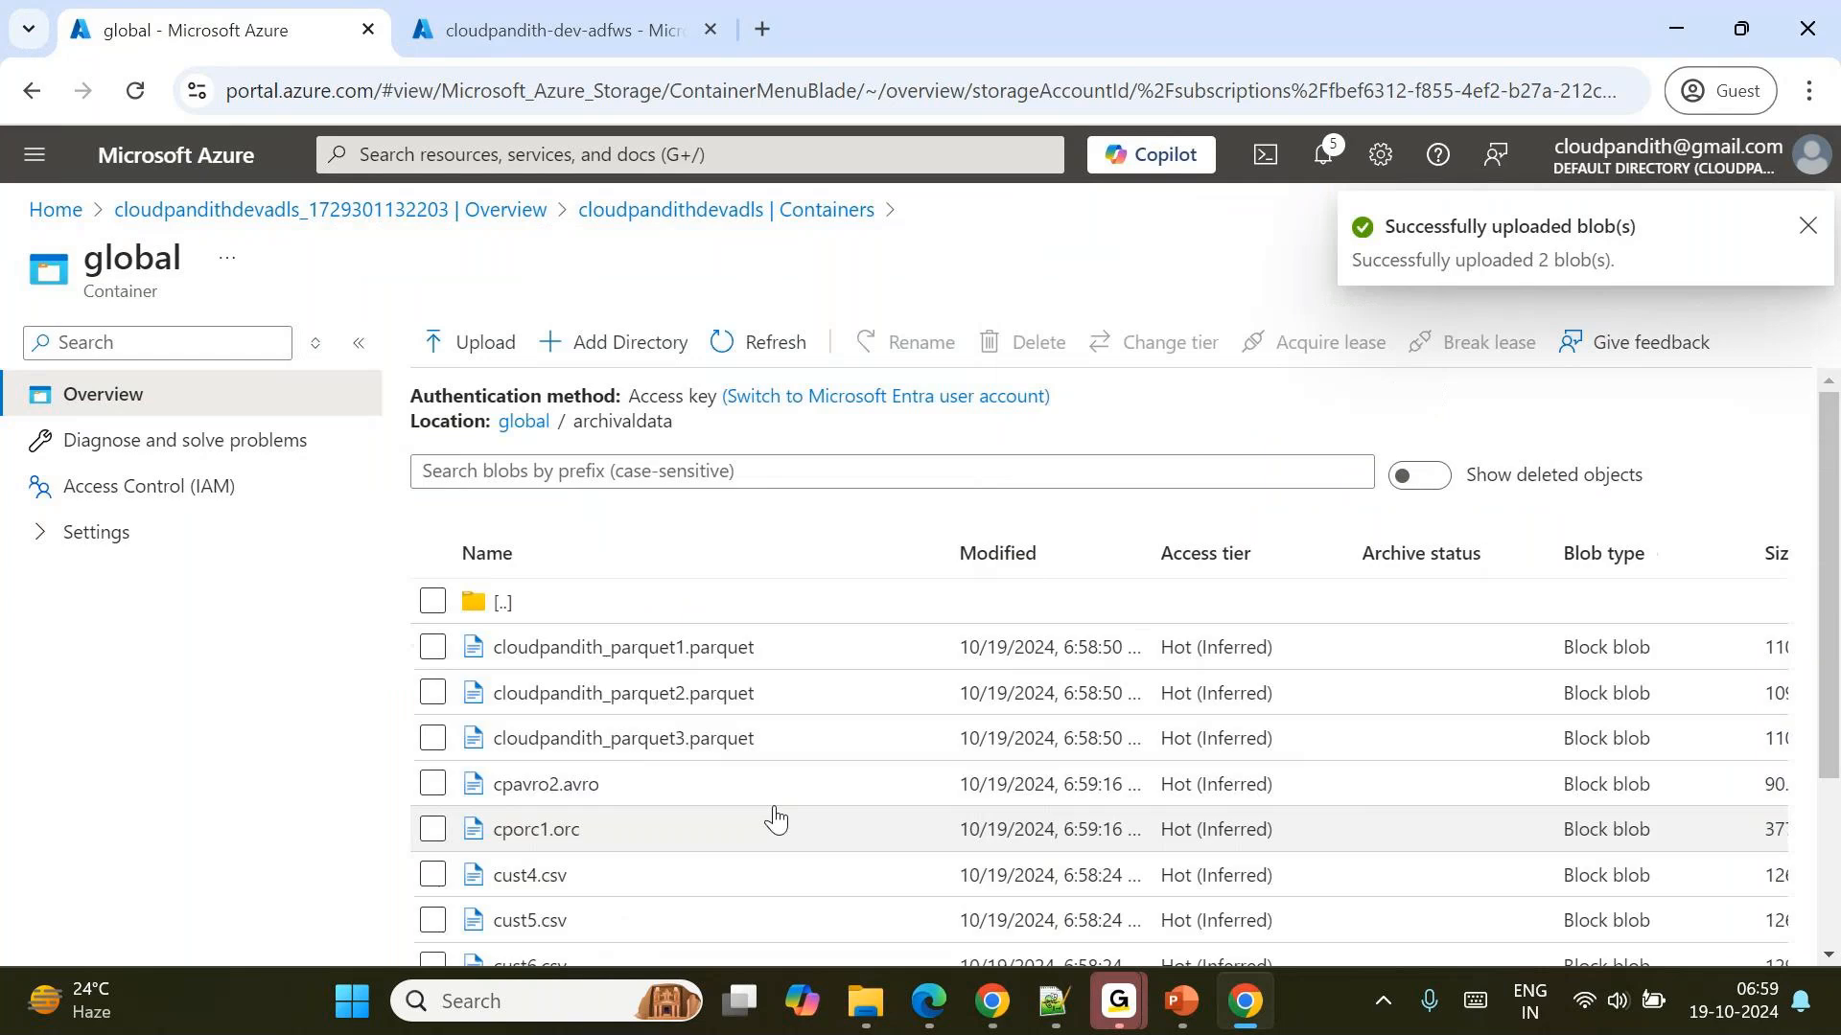
# Examine the names, types and sizes of the files listed in the archivaldata folder.
pyautogui.scroll(-3, 775, 820)
pyautogui.scroll(3, 776, 820)
pyautogui.scroll(-3, 776, 819)
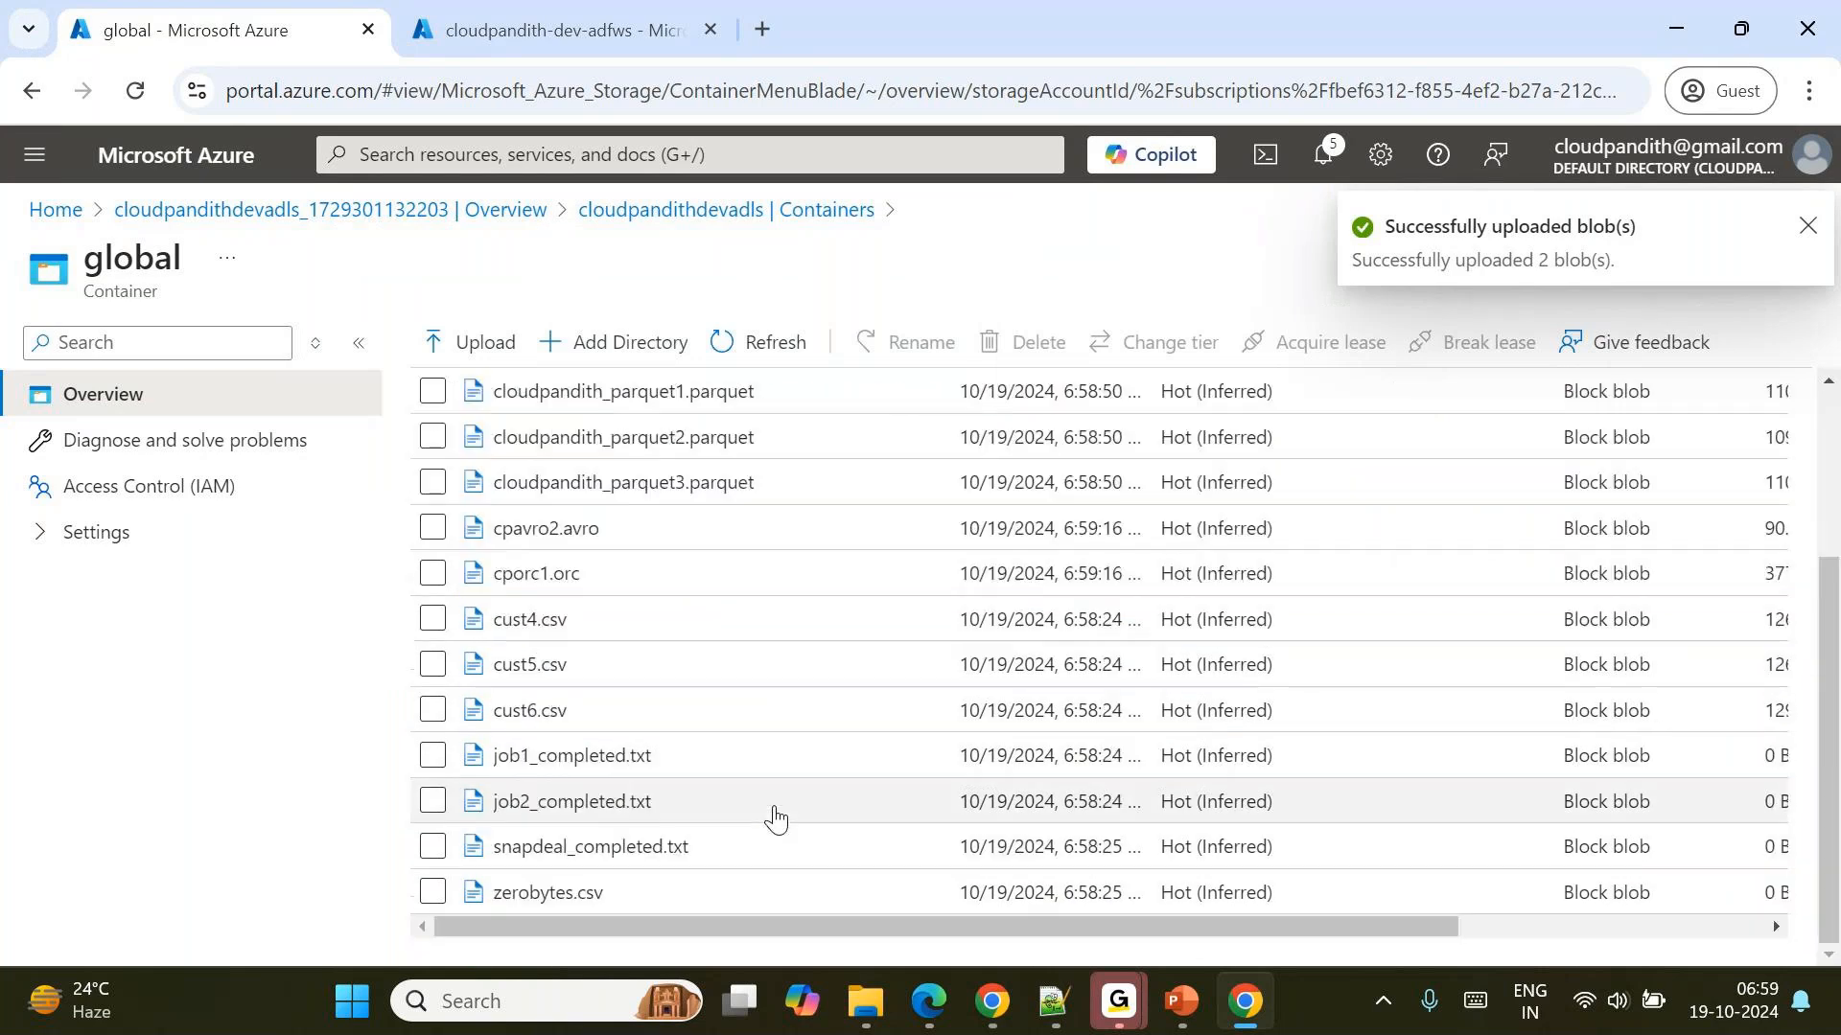
pyautogui.hscroll(5, 776, 820)
pyautogui.scroll(2, 1015, 731)
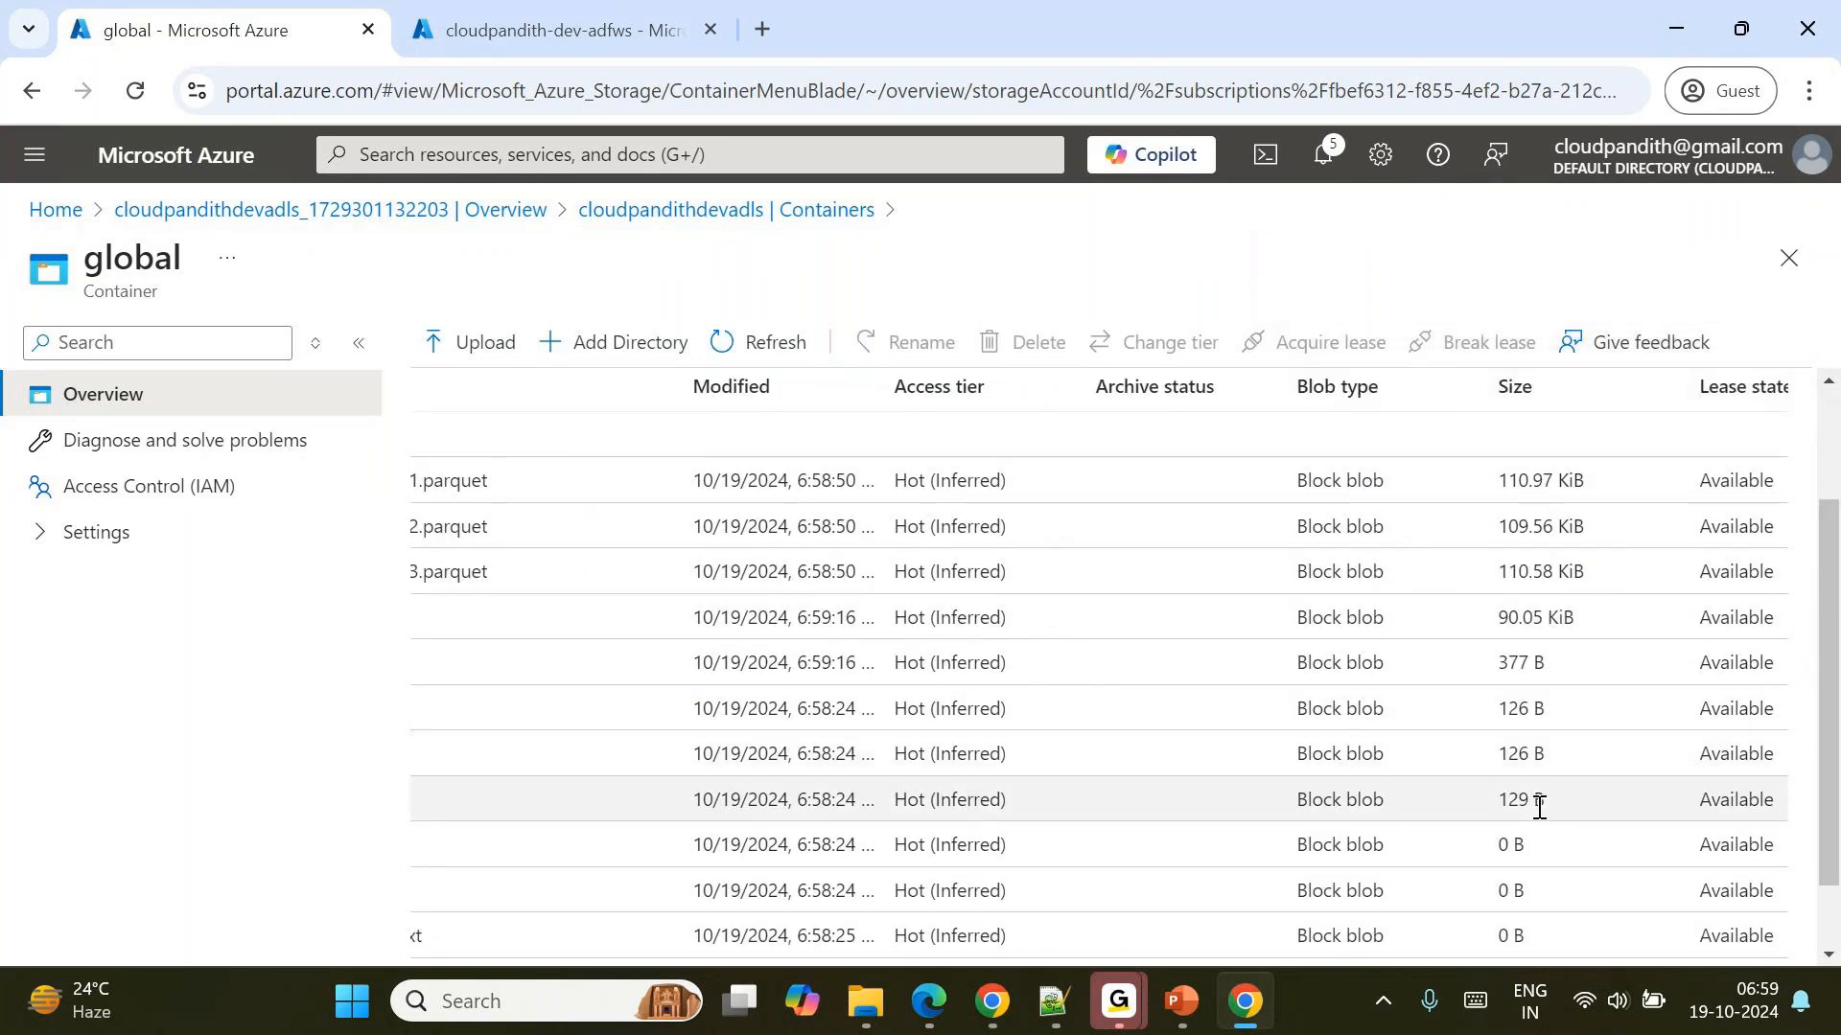
pyautogui.hscroll(1, 1546, 834)
pyautogui.scroll(-1, 1532, 826)
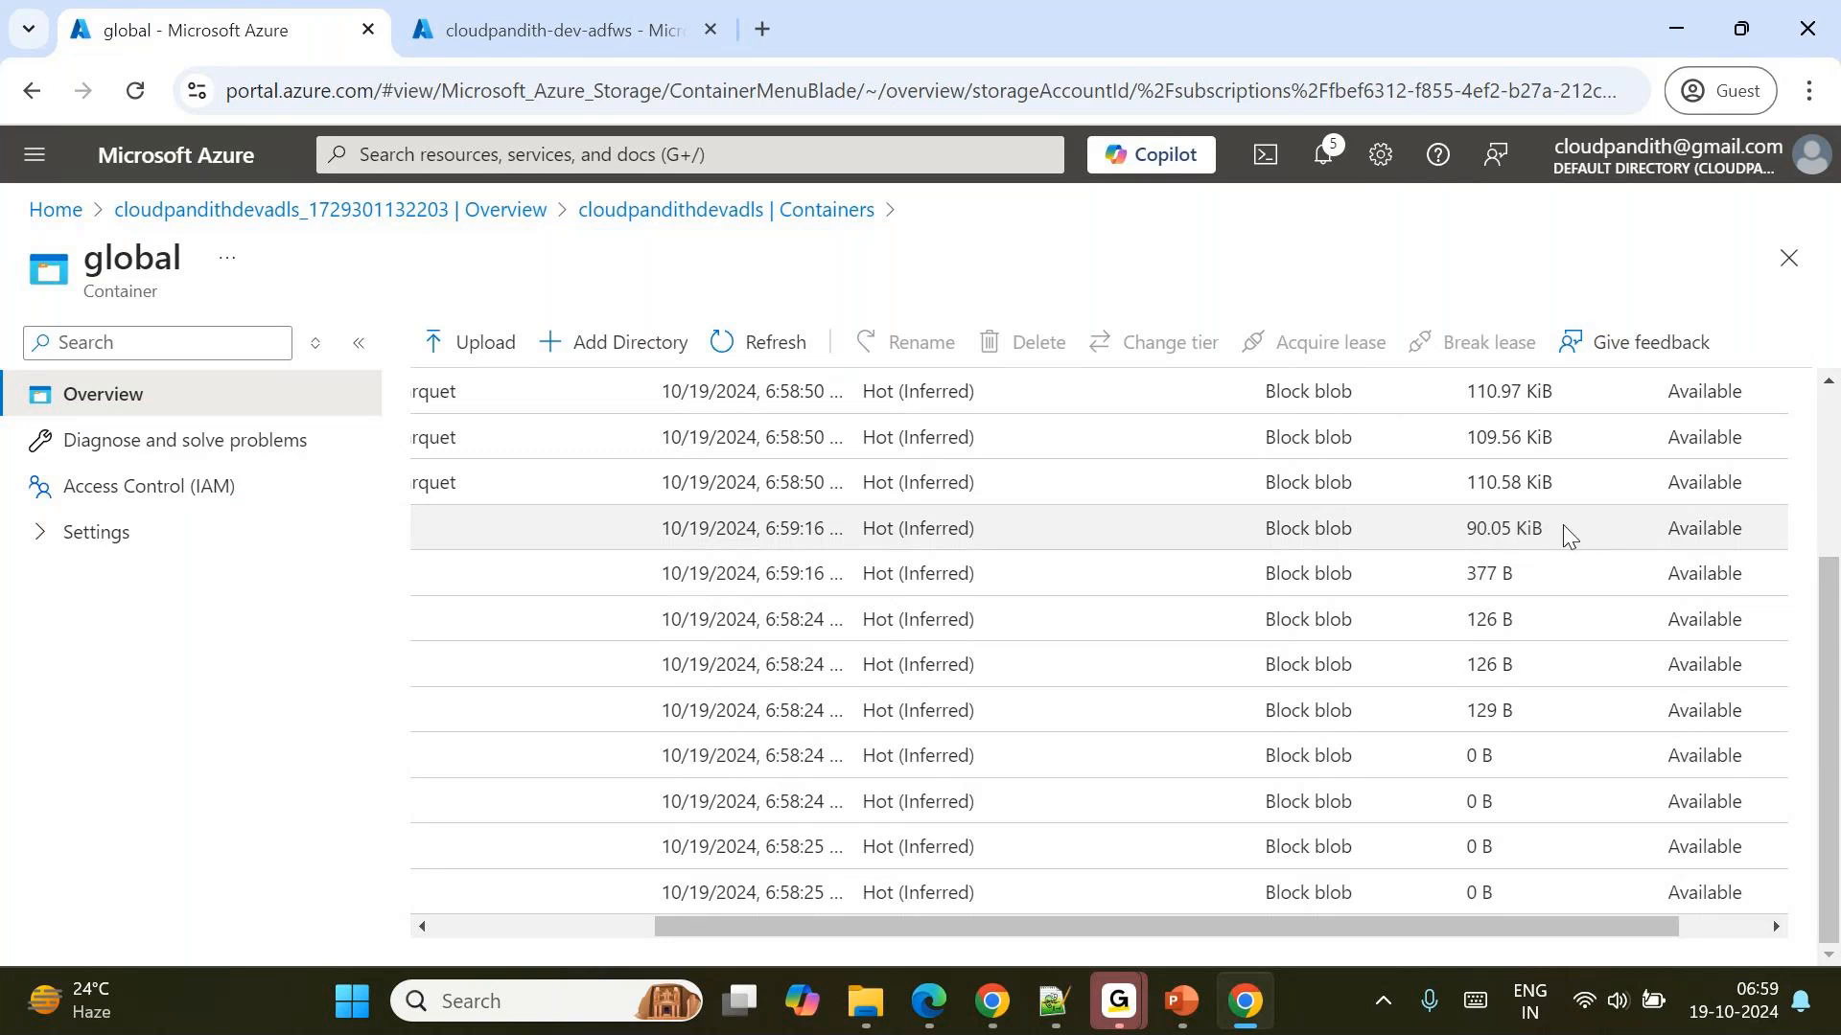
pyautogui.hscroll(-2, 1507, 529)
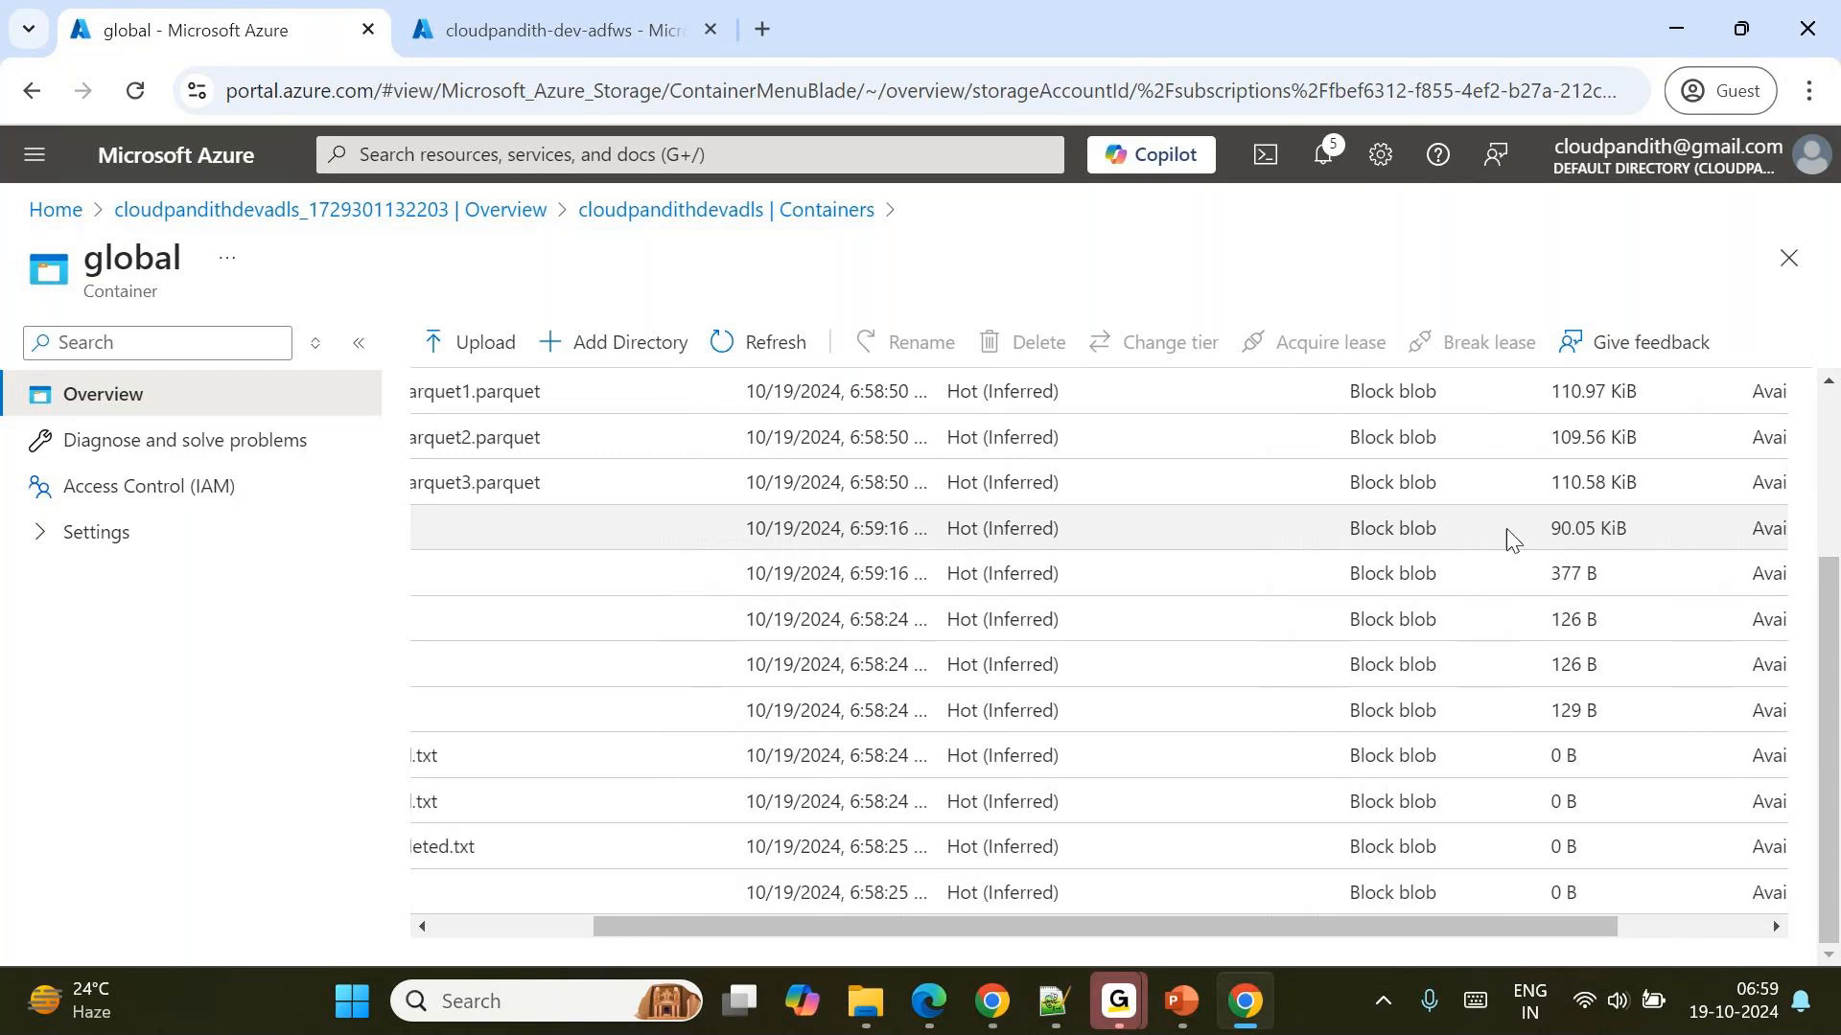
pyautogui.hscroll(-3, 1508, 532)
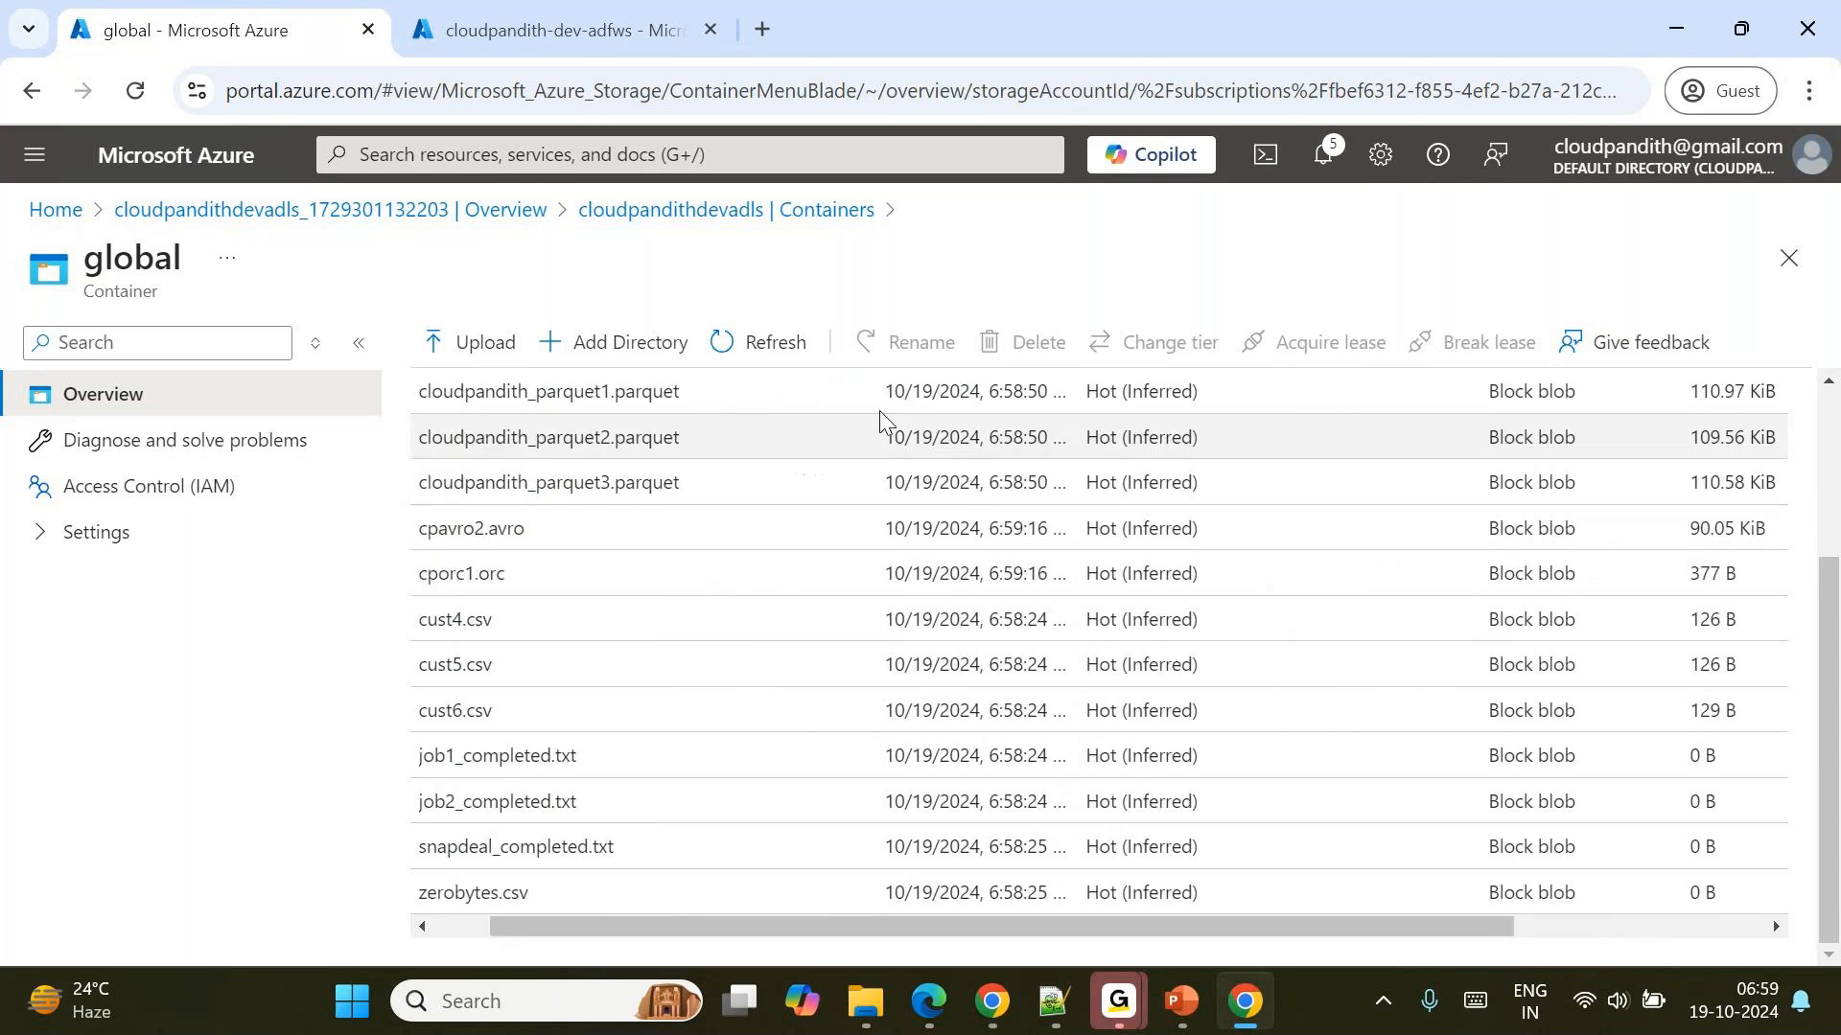
pyautogui.hscroll(5, 1451, 659)
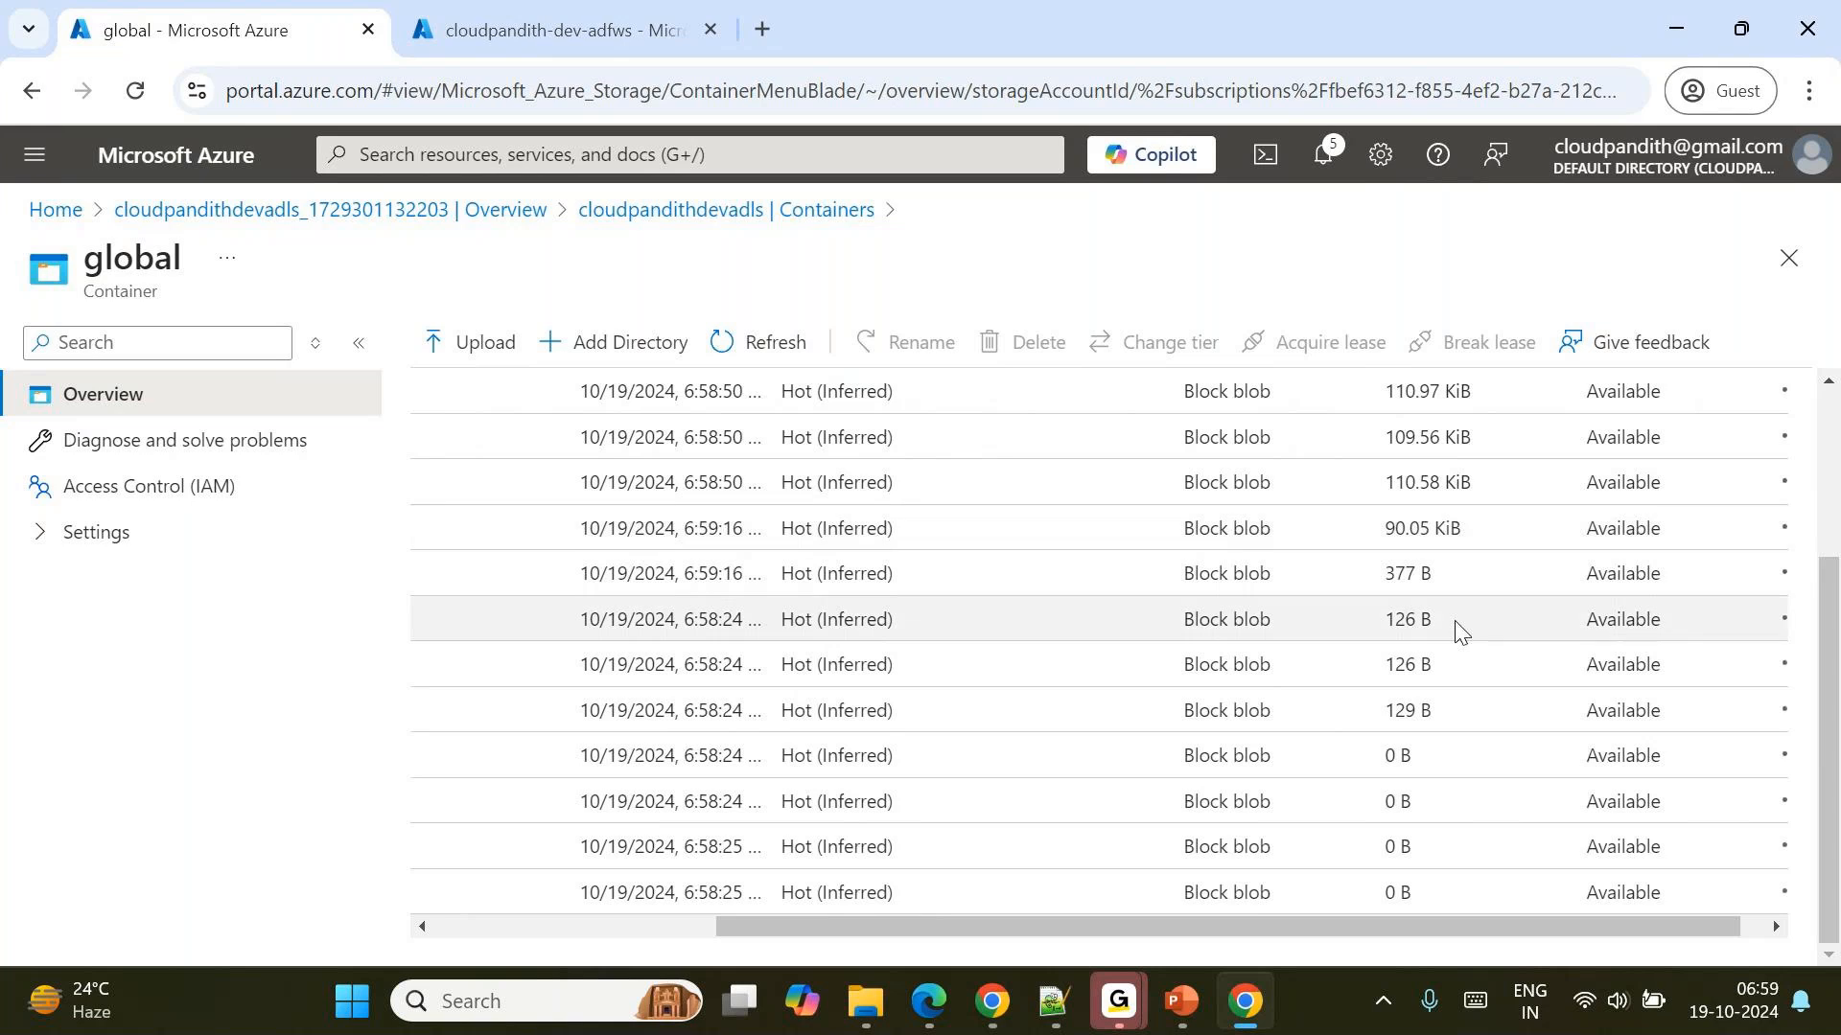
pyautogui.hscroll(-5, 1456, 629)
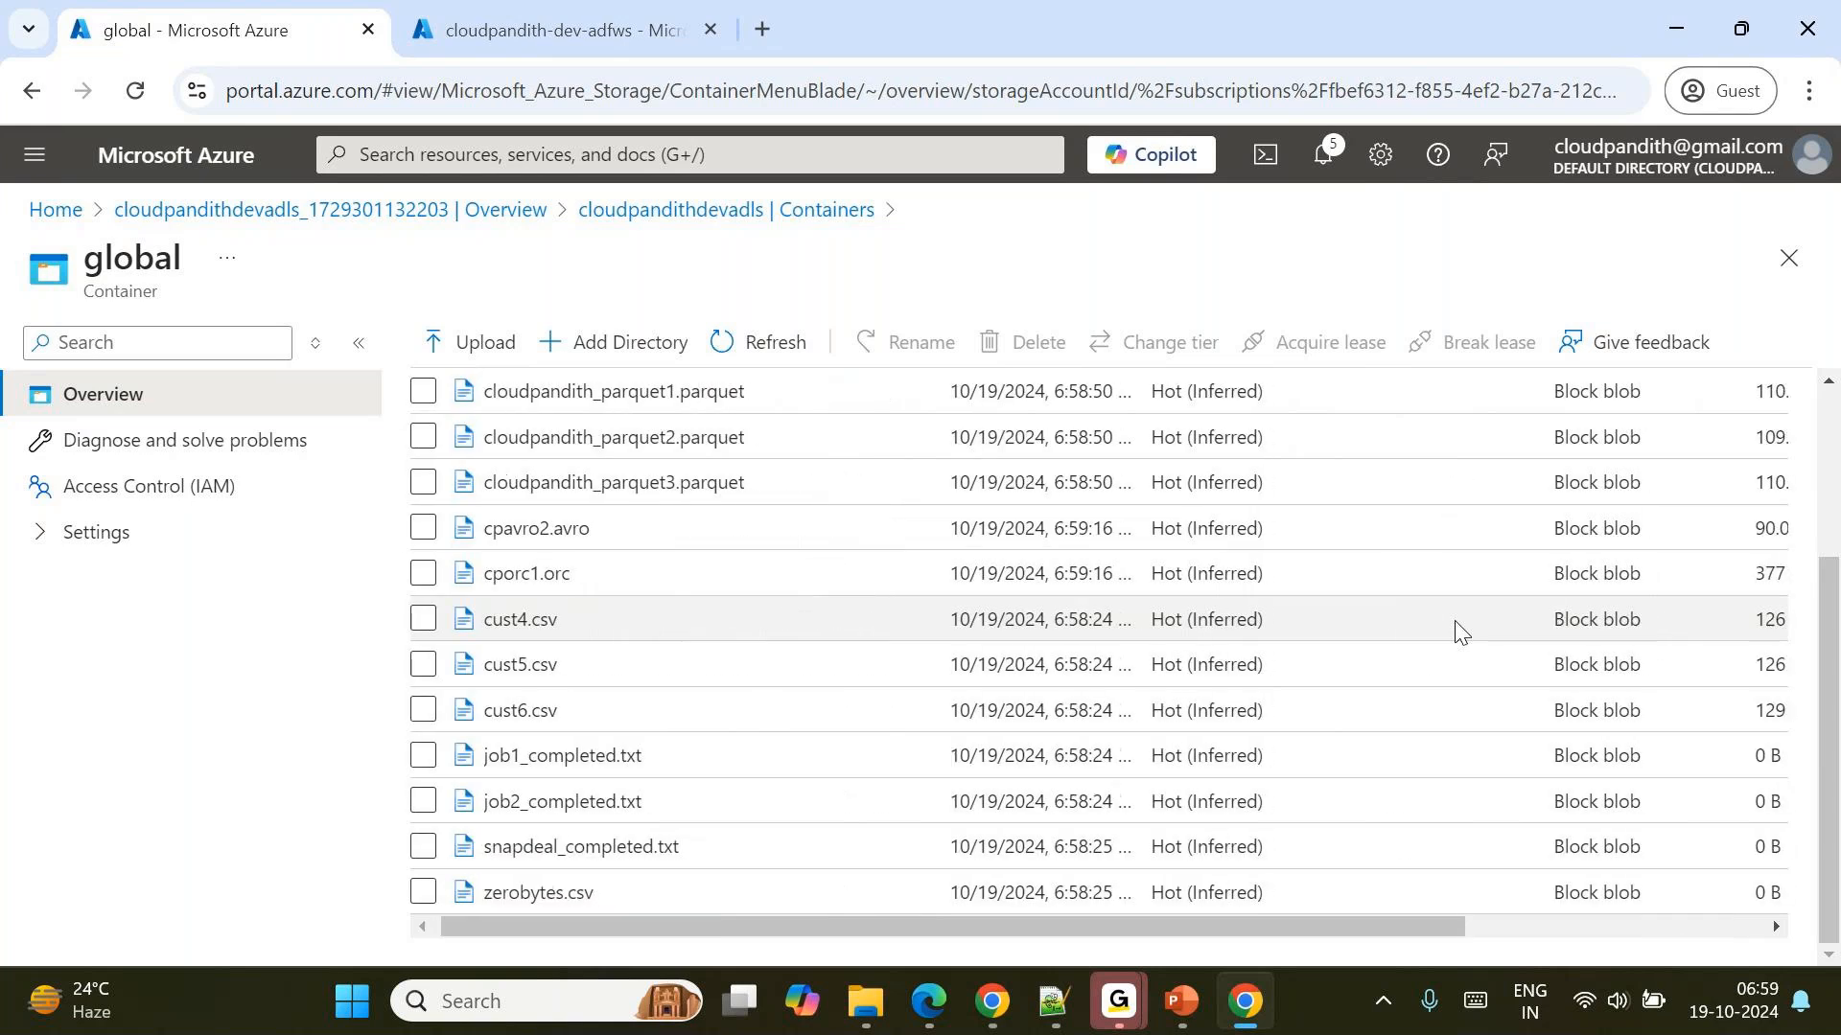
pyautogui.hscroll(5, 1456, 625)
pyautogui.hscroll(-3, 1456, 625)
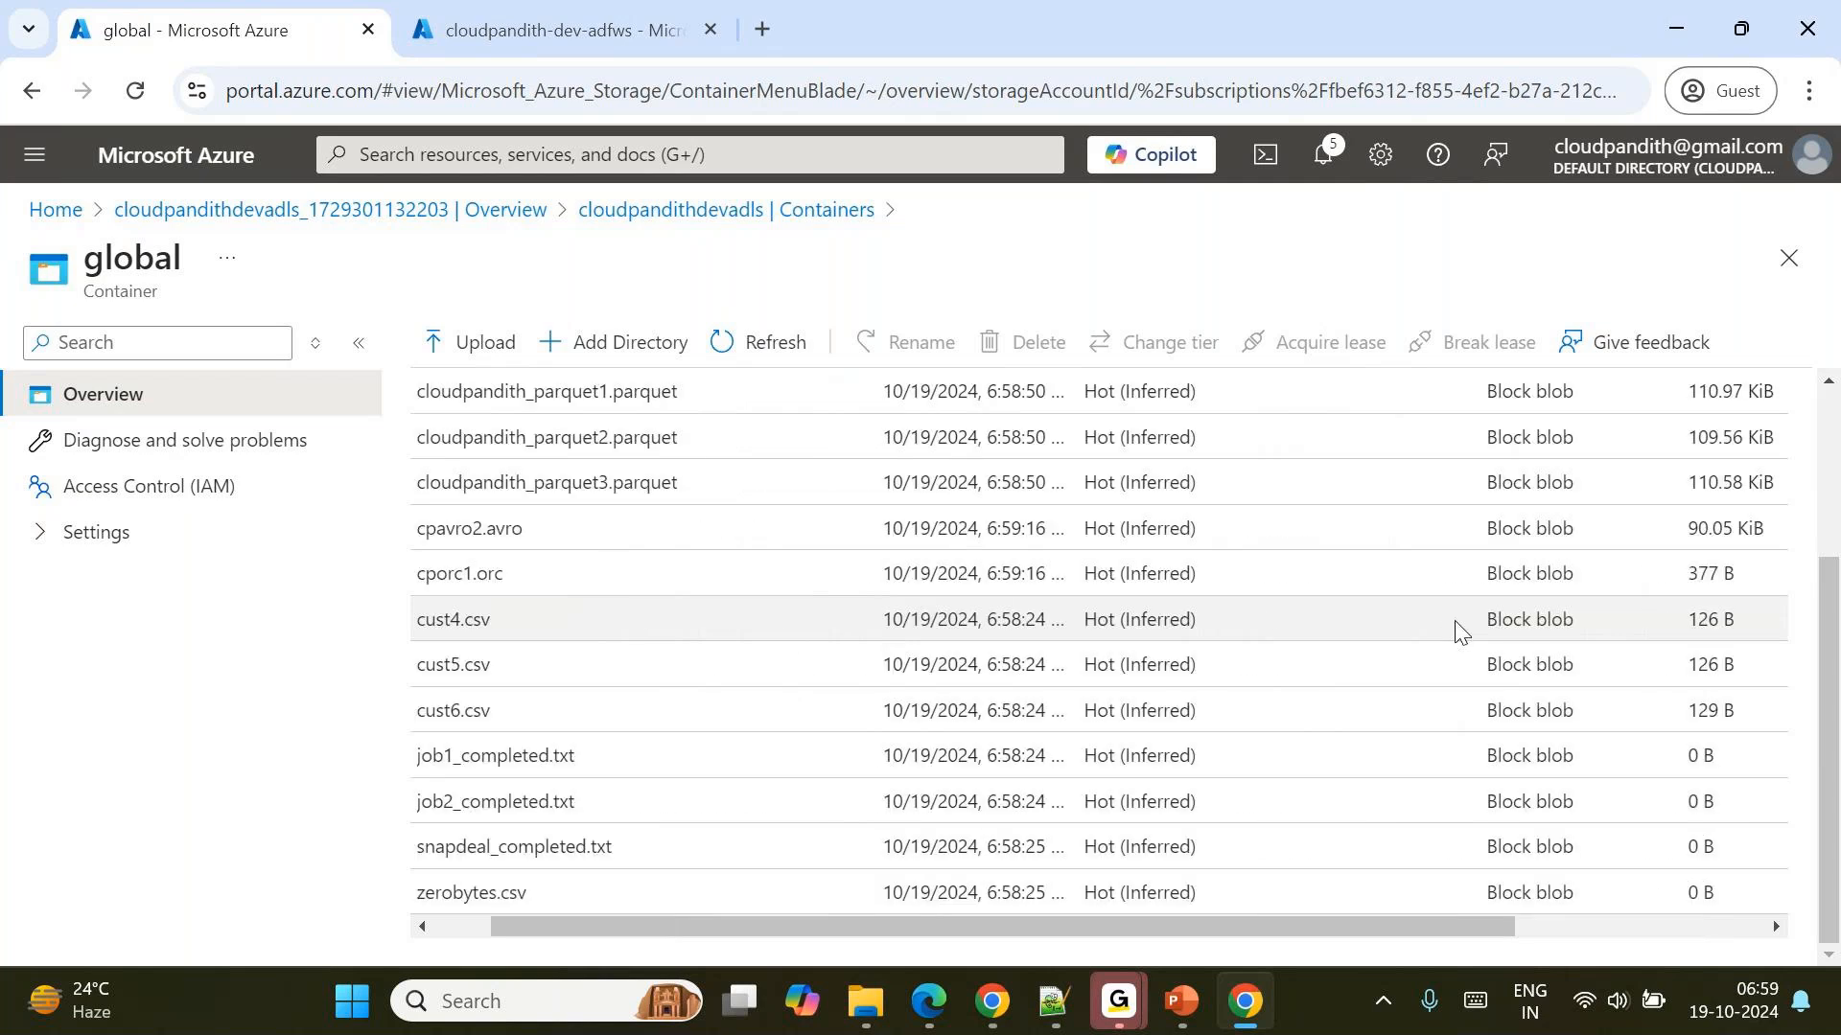
pyautogui.hscroll(-2, 642, 398)
# Start another blob upload in archivaldata and search the Downloads folder for employee.
pyautogui.click(443, 340)
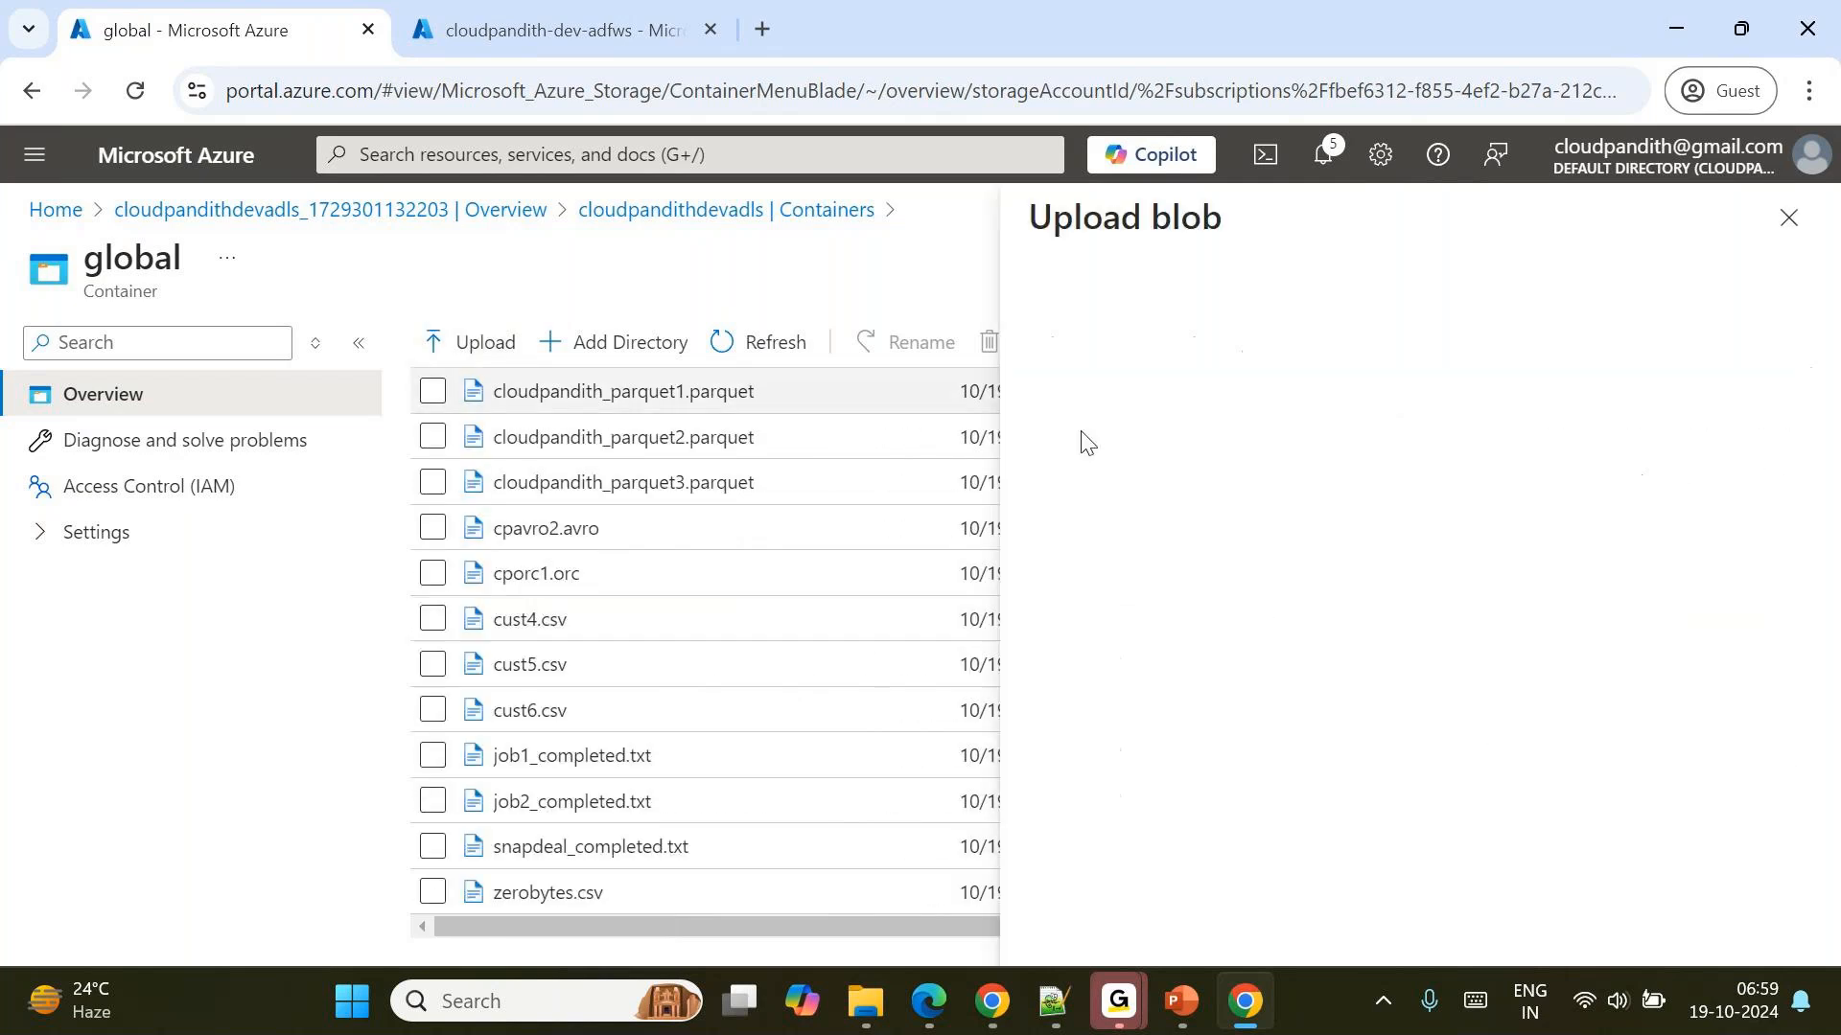
pyautogui.click(1424, 500)
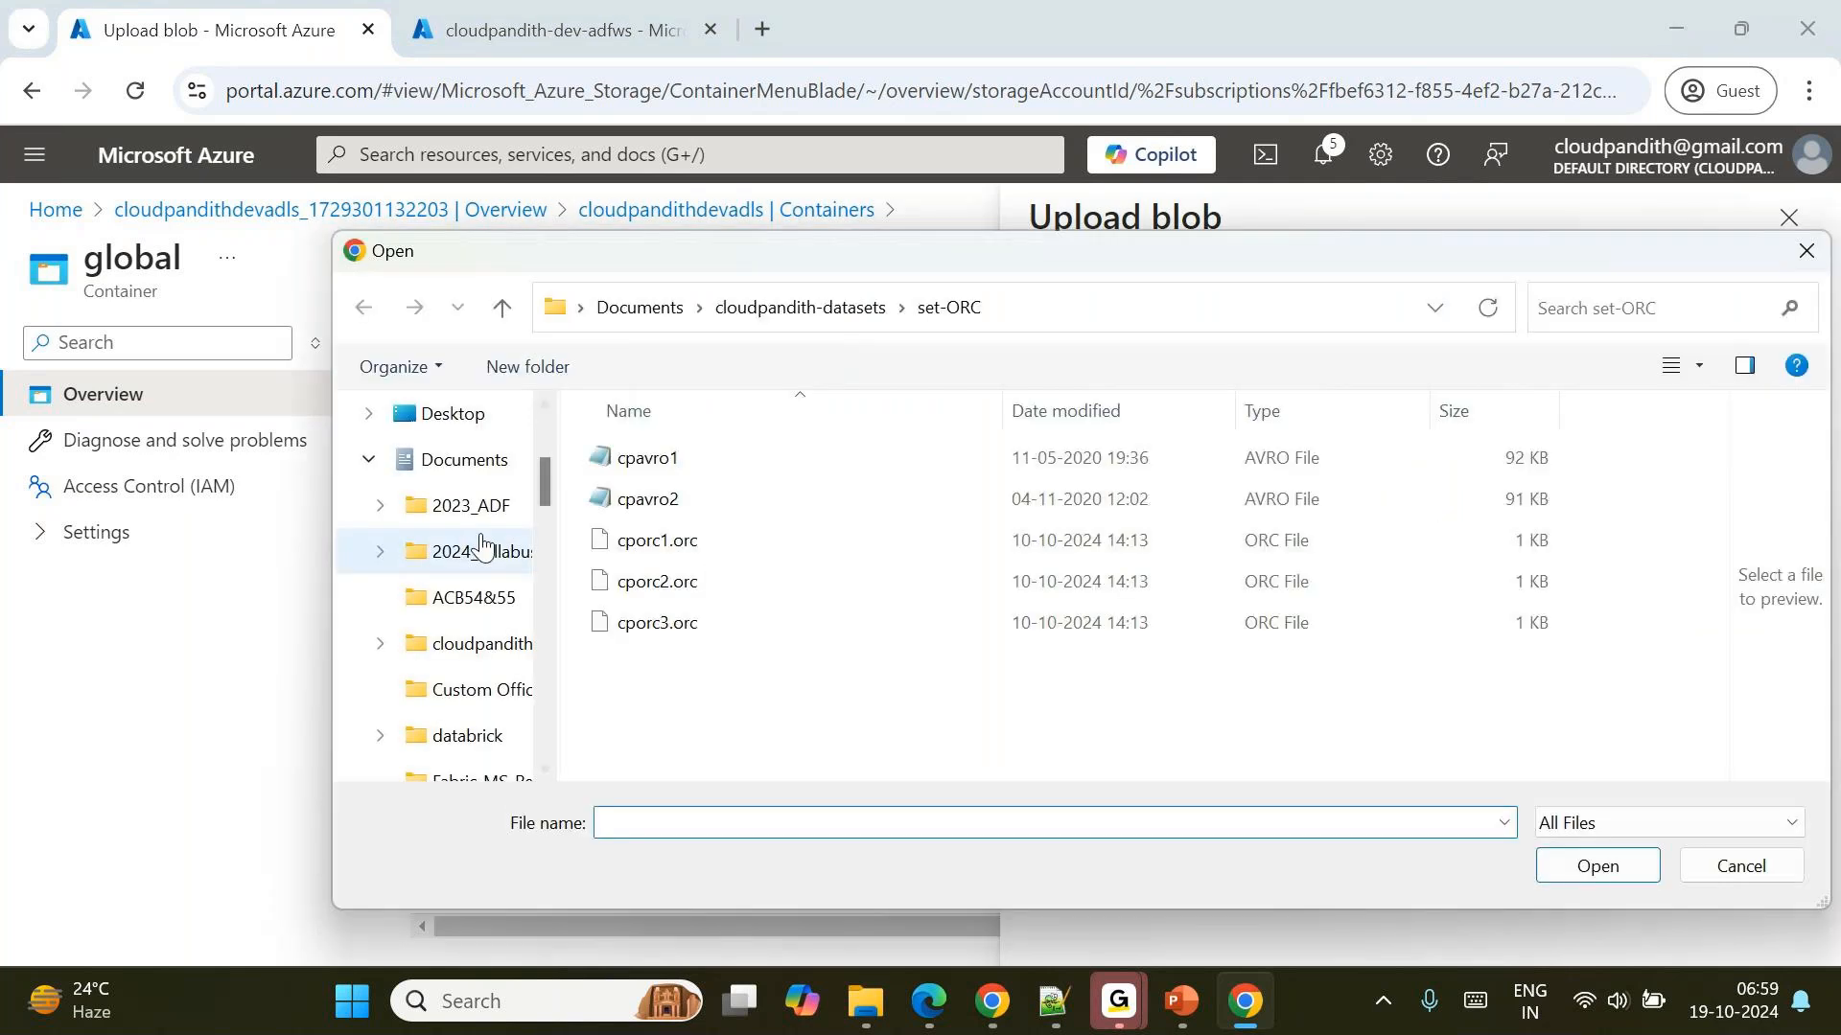
pyautogui.click(369, 461)
pyautogui.click(453, 505)
pyautogui.click(1583, 310)
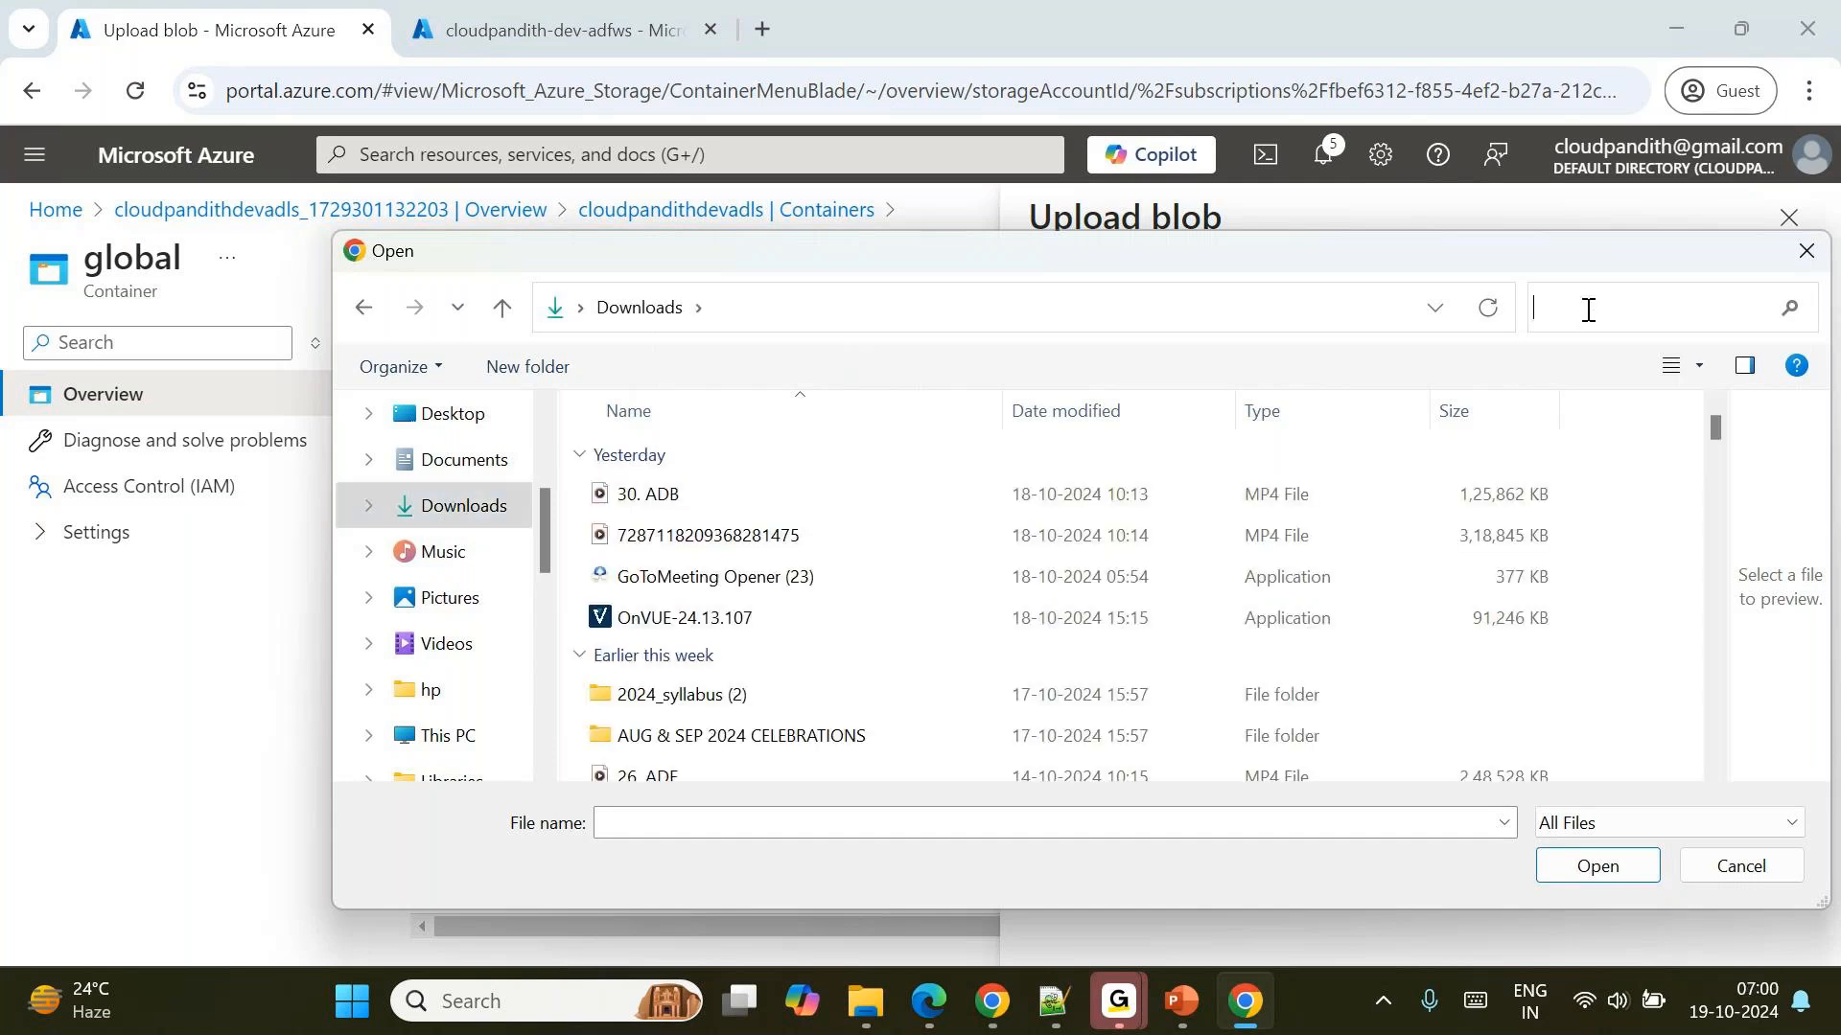
pyautogui.write('employee')
# Choose employees.csv from the search results as the file to upload.
pyautogui.scroll(-20, 703, 677)
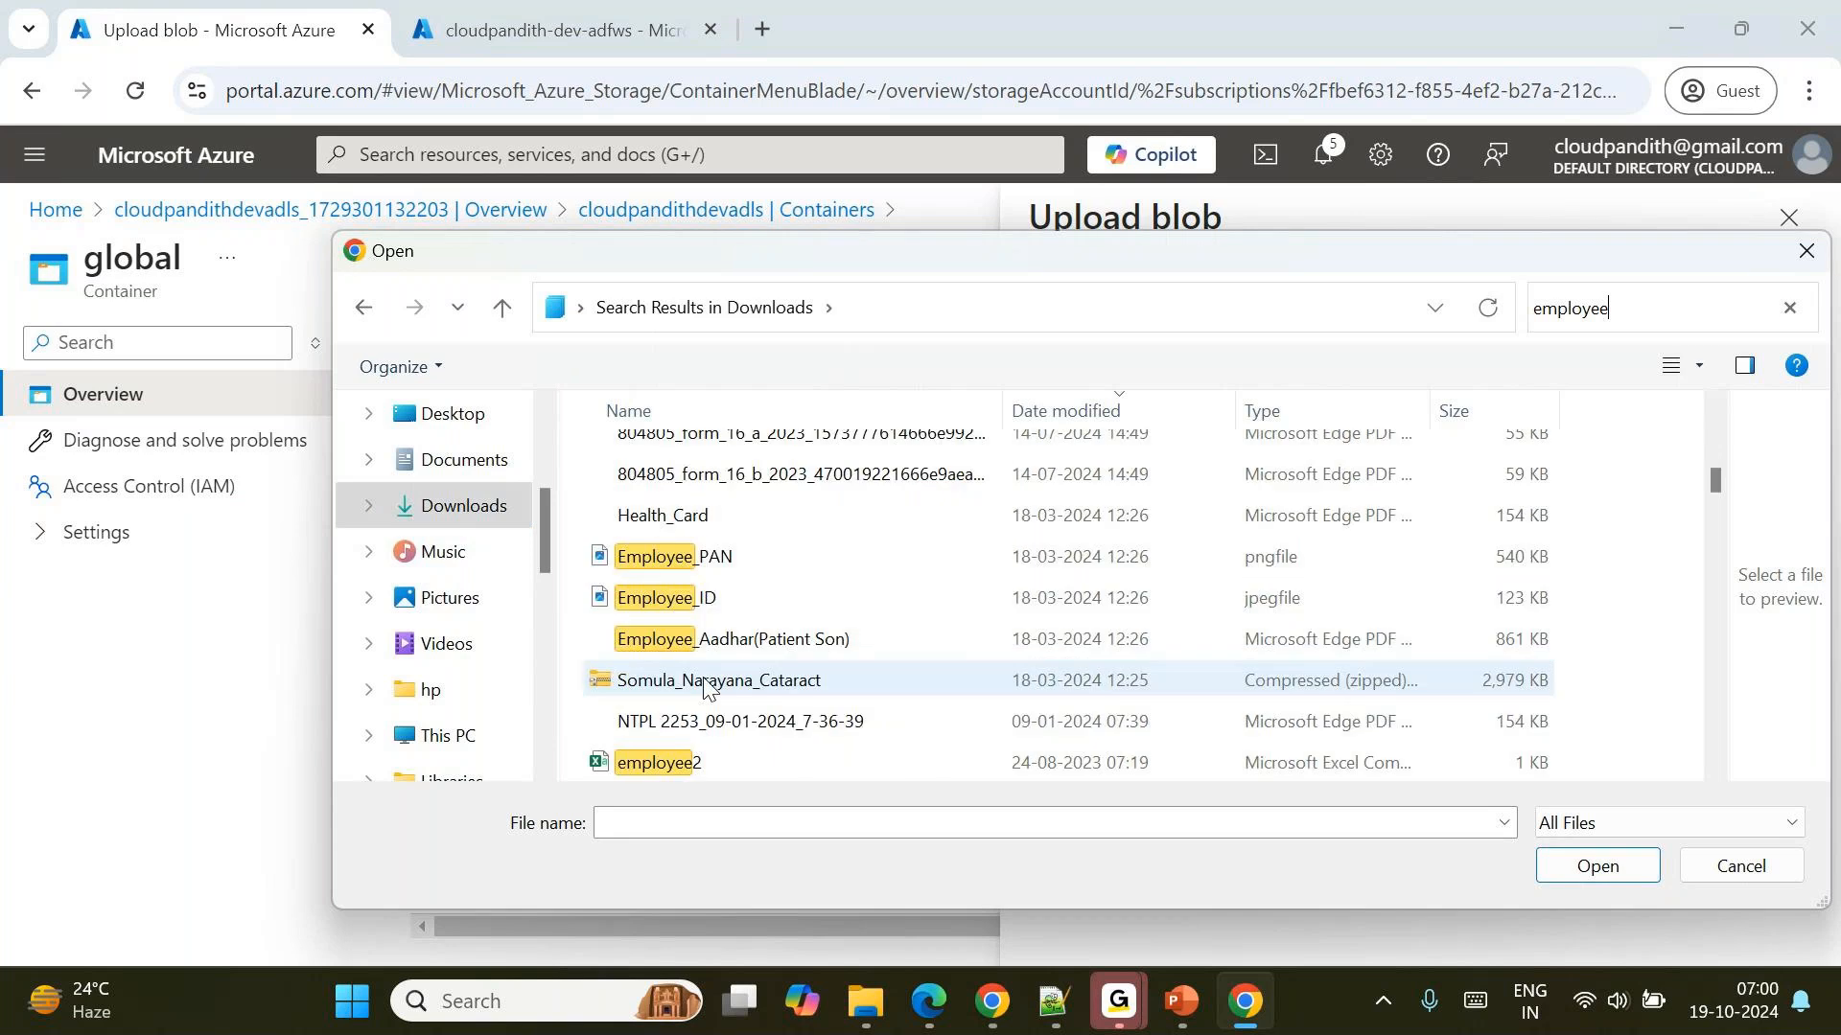
pyautogui.scroll(1, 703, 676)
pyautogui.scroll(5, 704, 677)
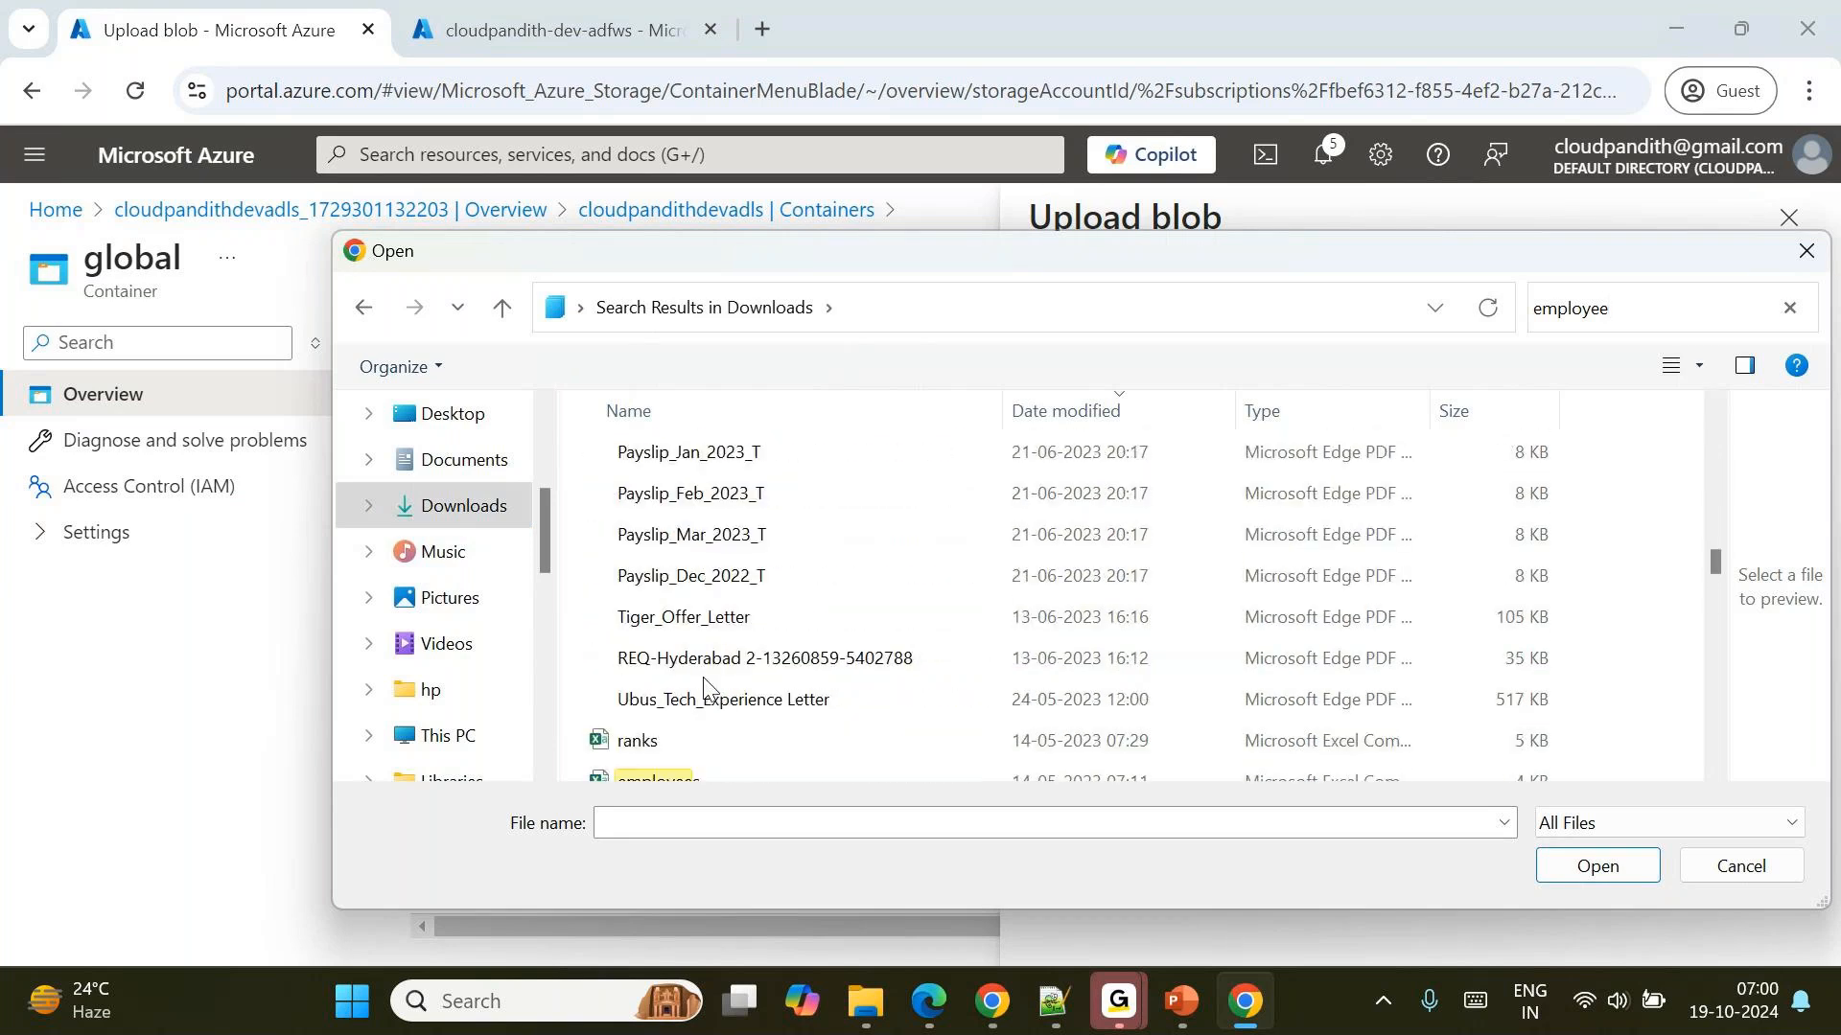
pyautogui.scroll(-1, 703, 677)
pyautogui.doubleClick(700, 688)
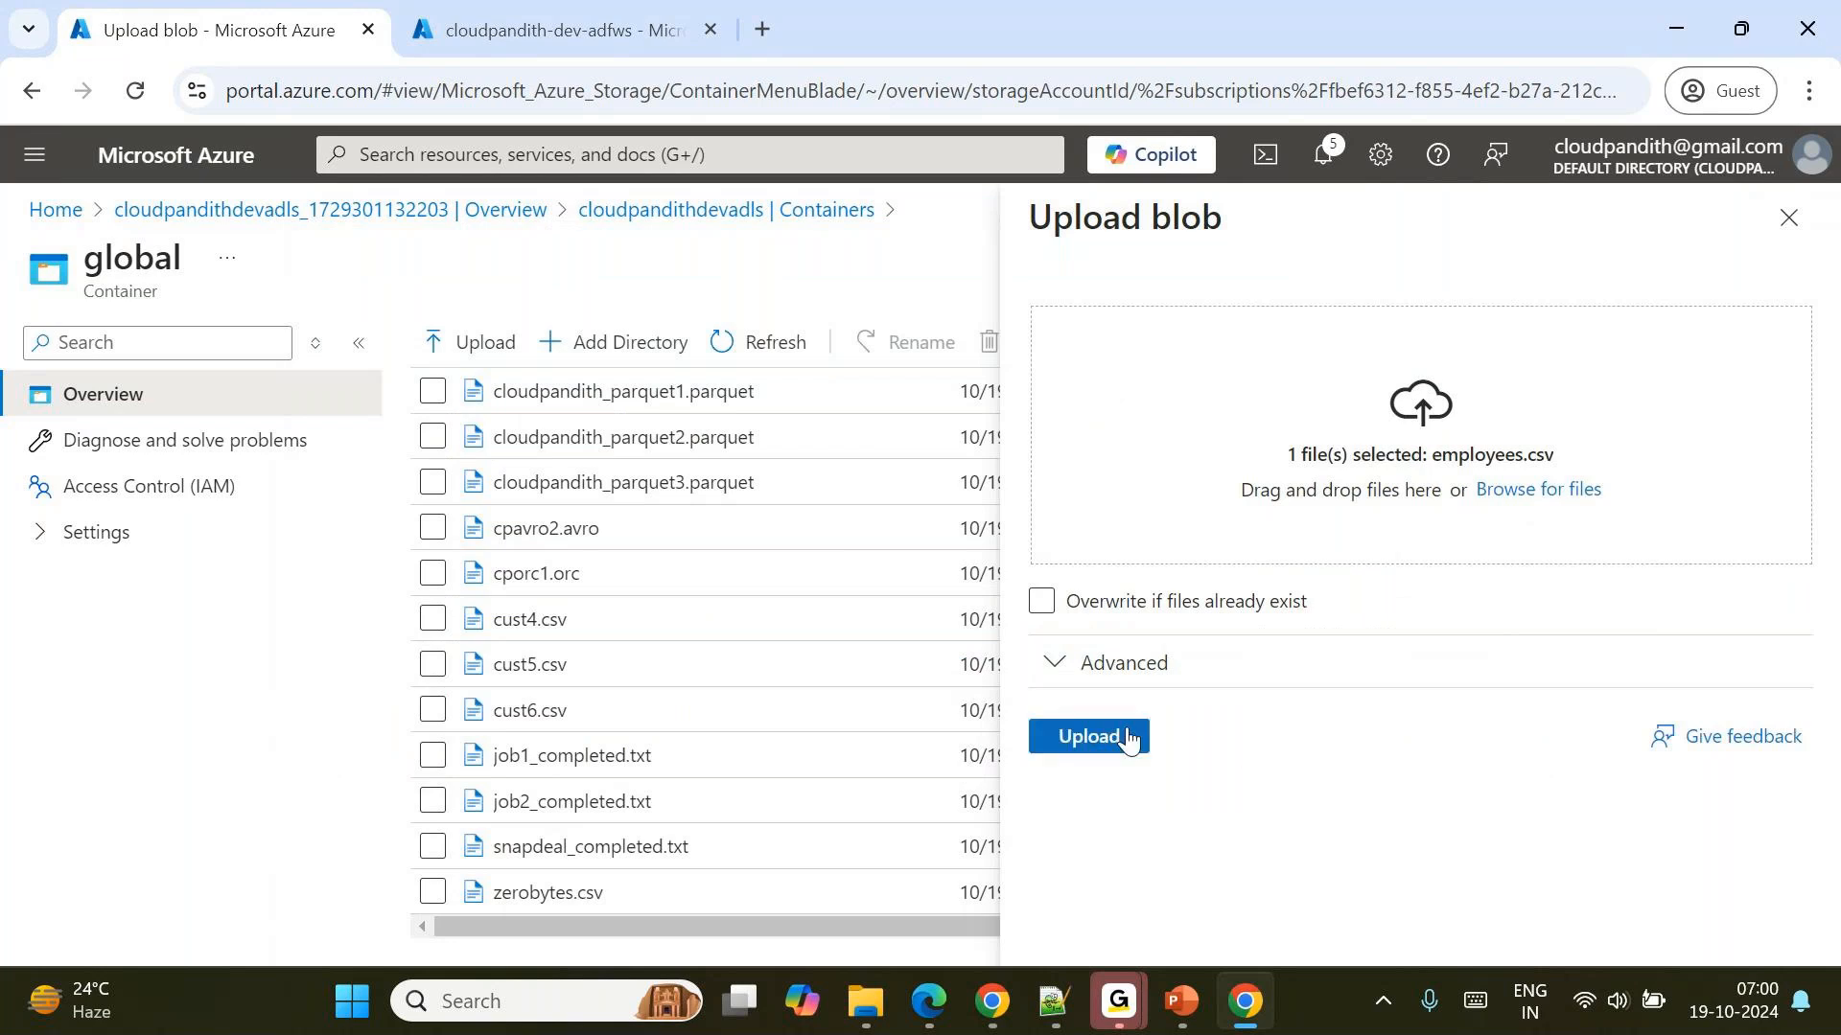
# Upload employees.csv to the archivaldata folder and dismiss the upload notification.
pyautogui.click(1126, 735)
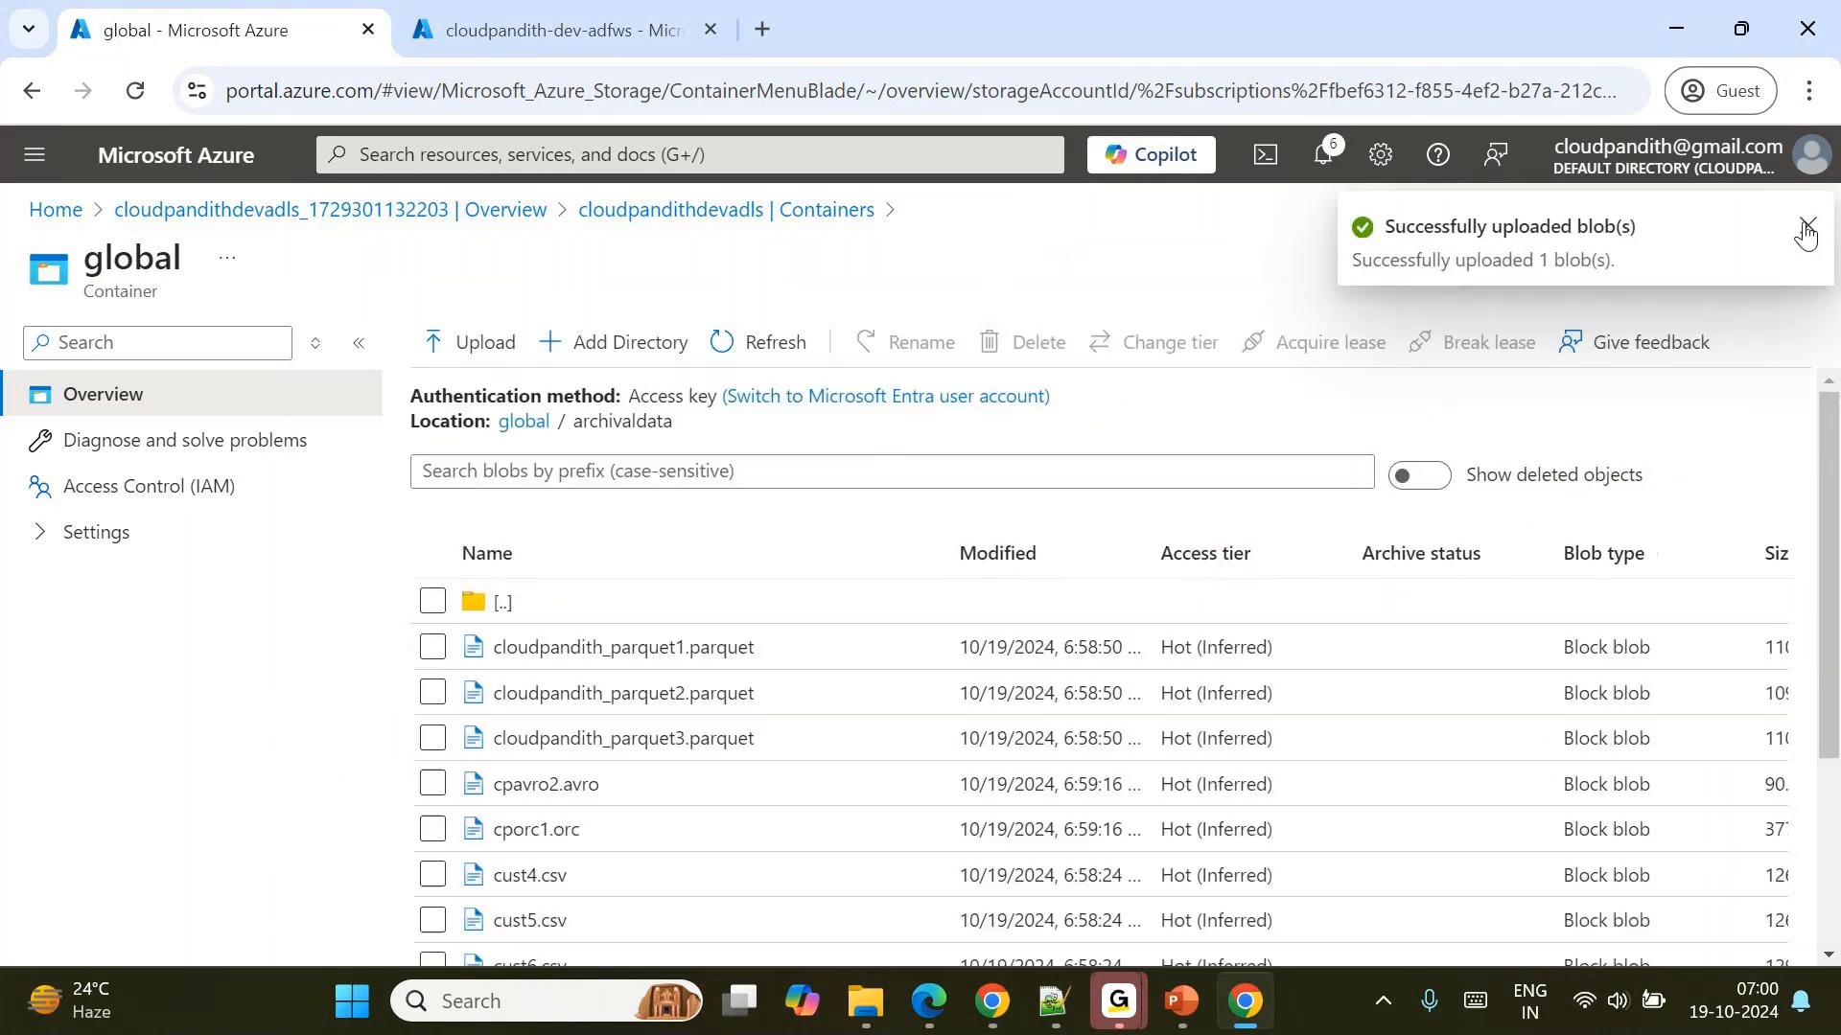
pyautogui.click(1806, 229)
# Examine the size of the uploaded employees.csv and compare it with the other files in archivaldata.
pyautogui.hscroll(3, 1432, 920)
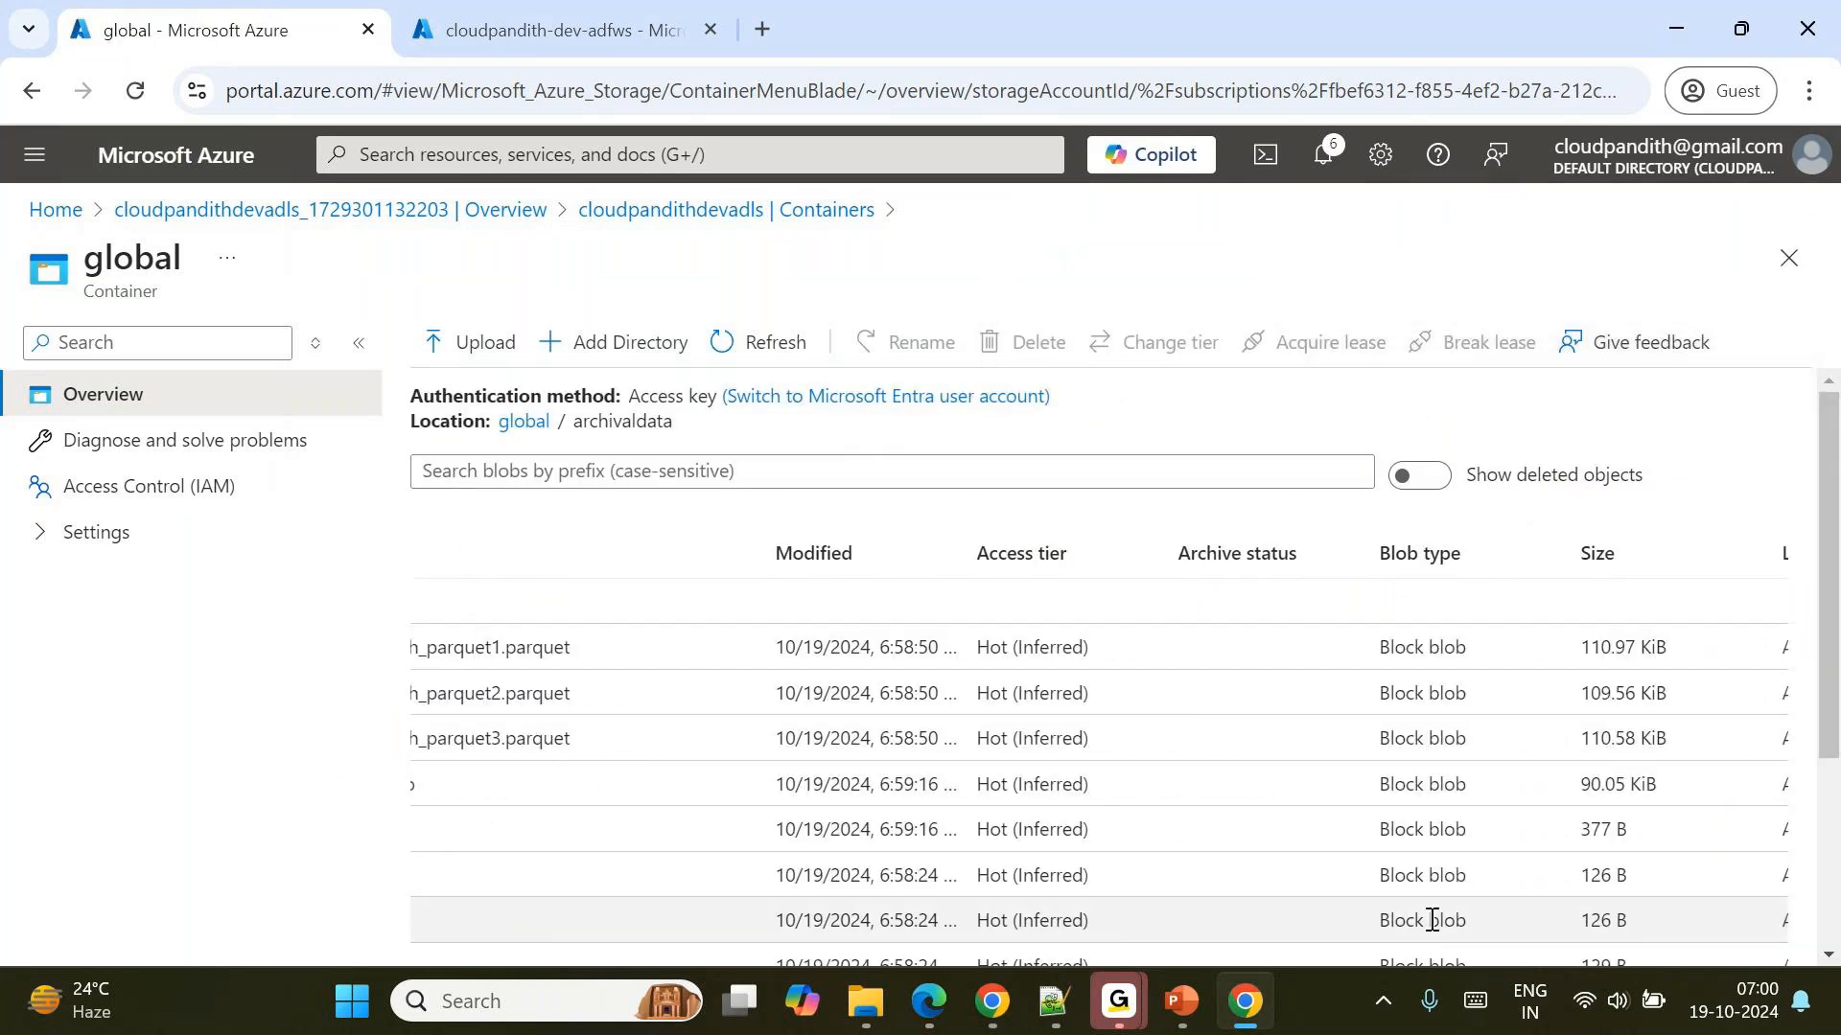
pyautogui.scroll(-3, 1431, 920)
pyautogui.moveTo(1575, 779); pyautogui.dragTo(1652, 779)
pyautogui.hscroll(-3, 1653, 778)
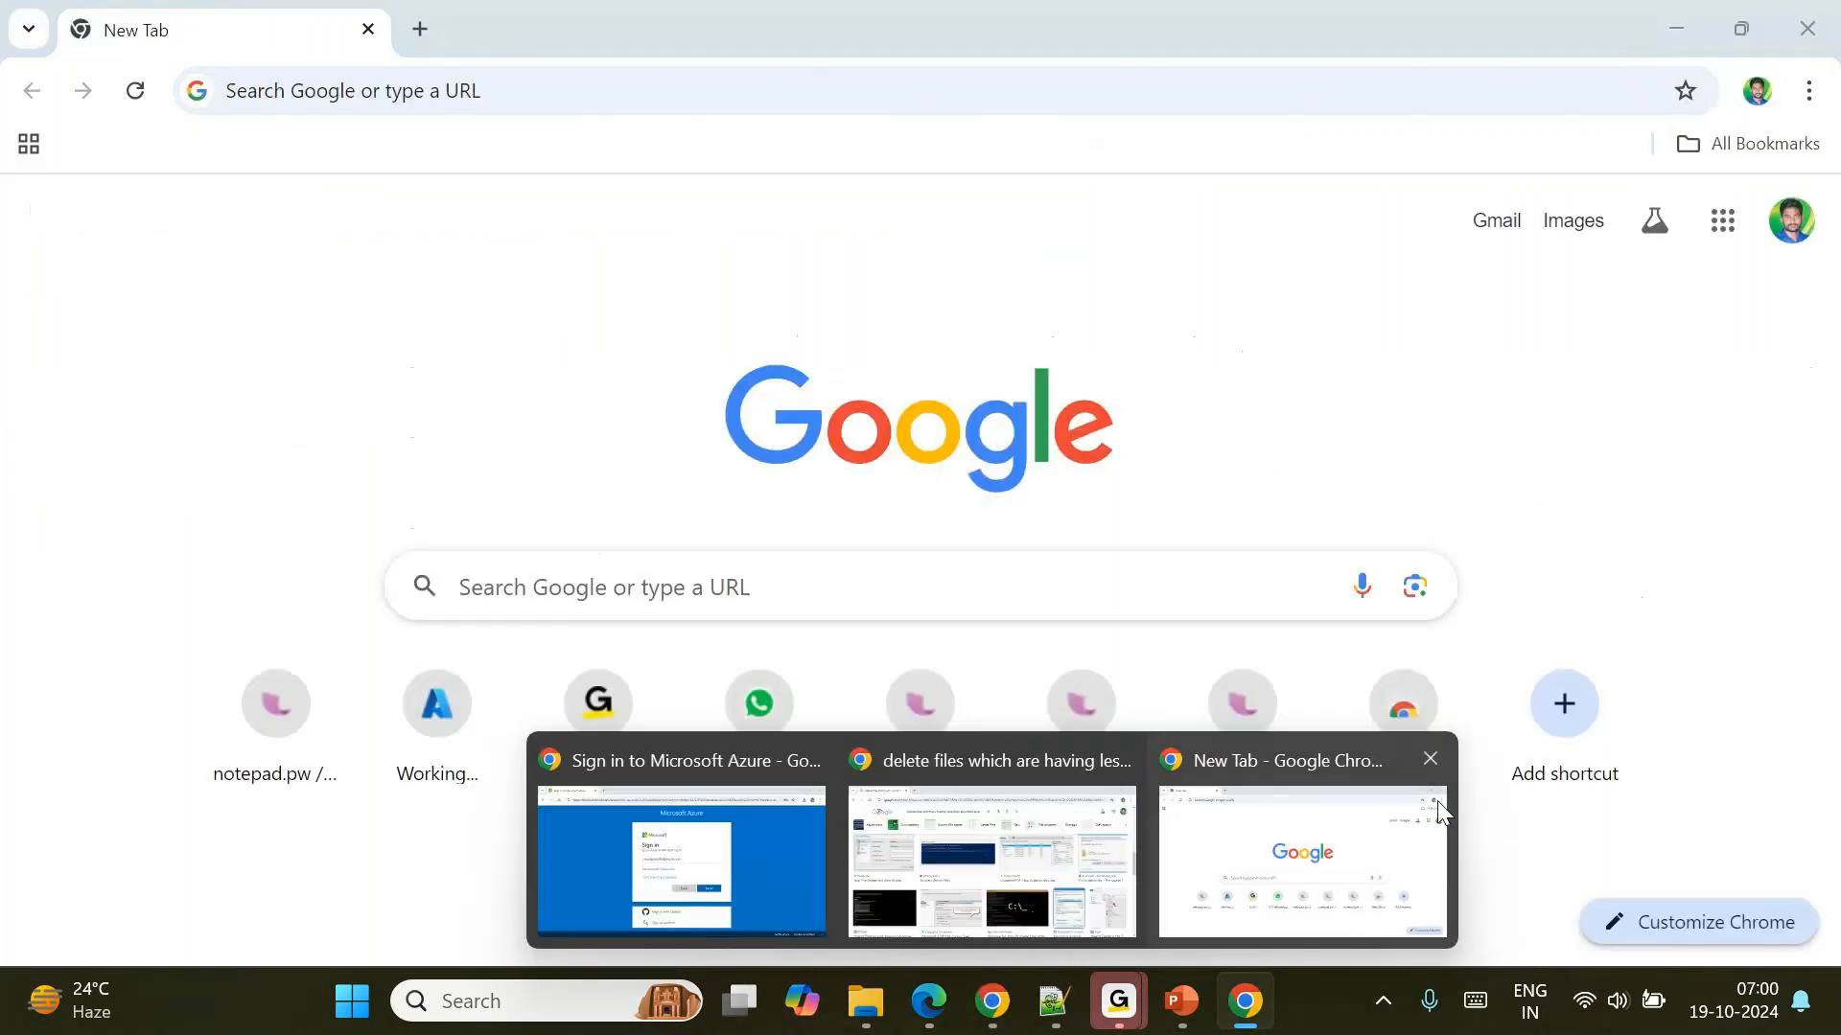
pyautogui.hscroll(3, 1371, 695)
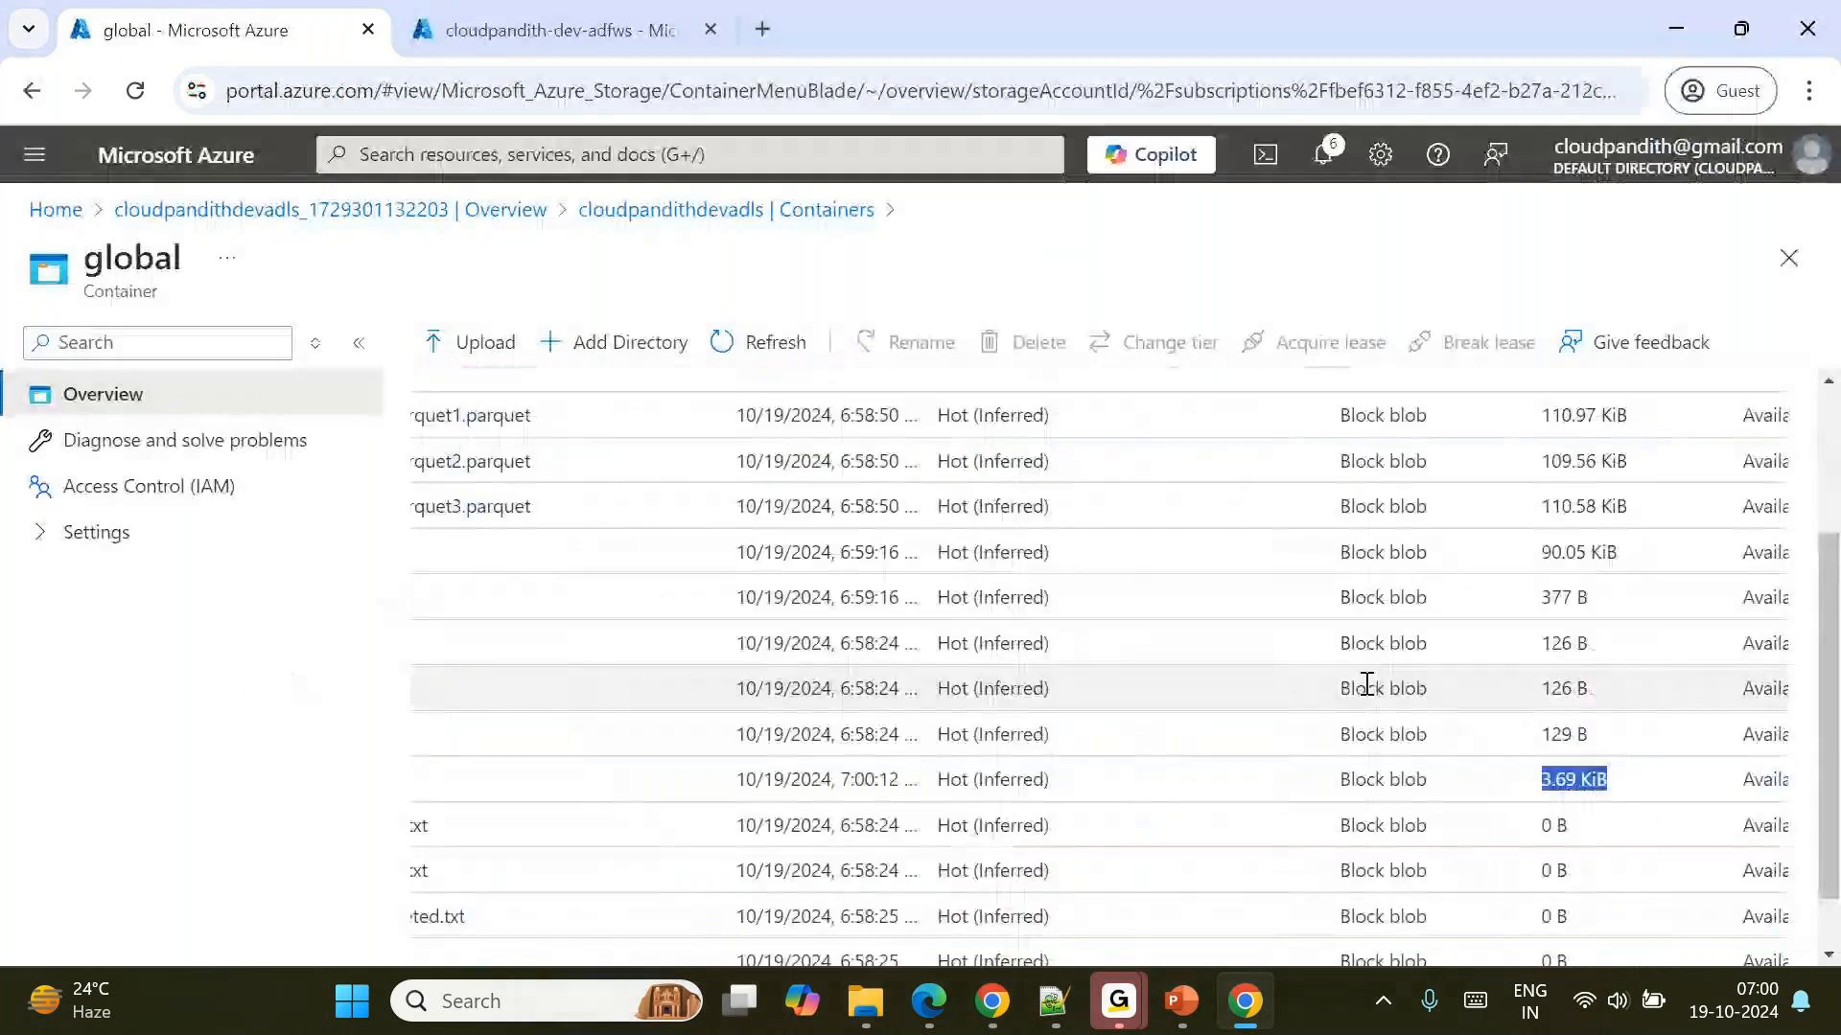
pyautogui.scroll(-1, 1366, 682)
pyautogui.scroll(1, 1366, 682)
pyautogui.hscroll(2, 1578, 485)
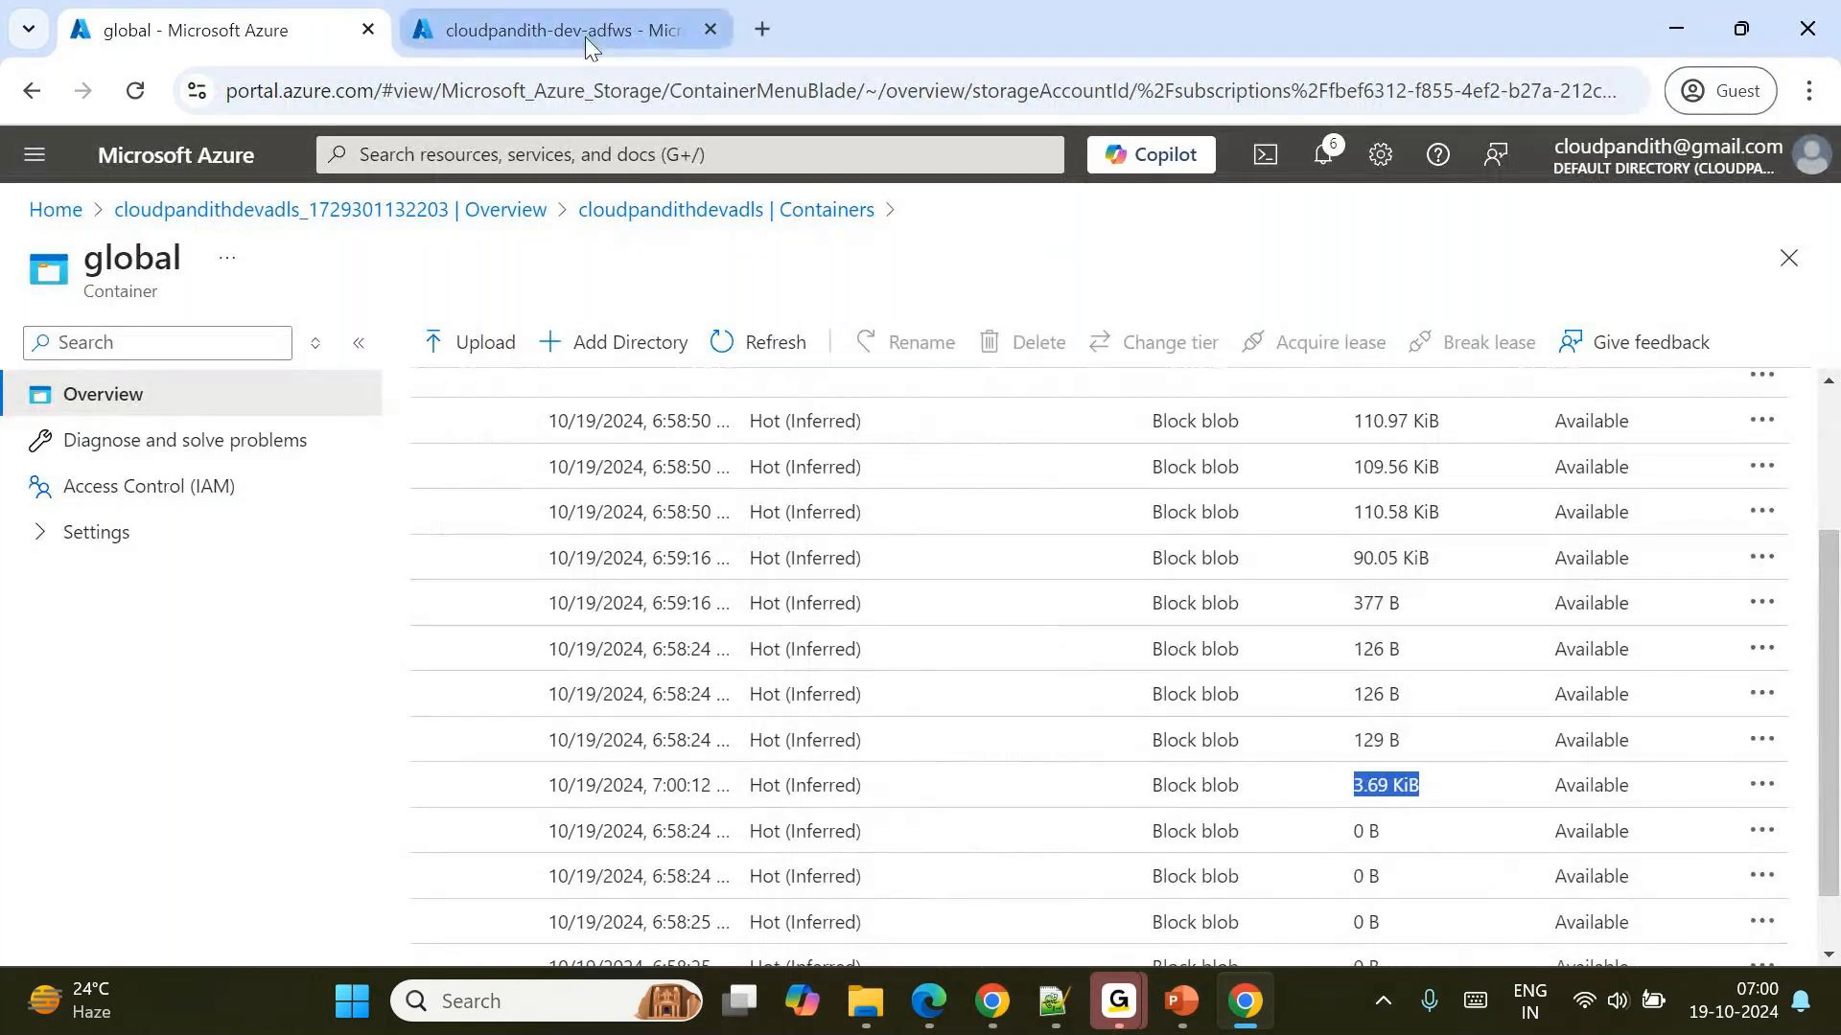
# Return to the cloudpandith-dev-adfws data factory and launch its studio.
pyautogui.click(585, 34)
pyautogui.scroll(-2, 928, 746)
pyautogui.click(914, 791)
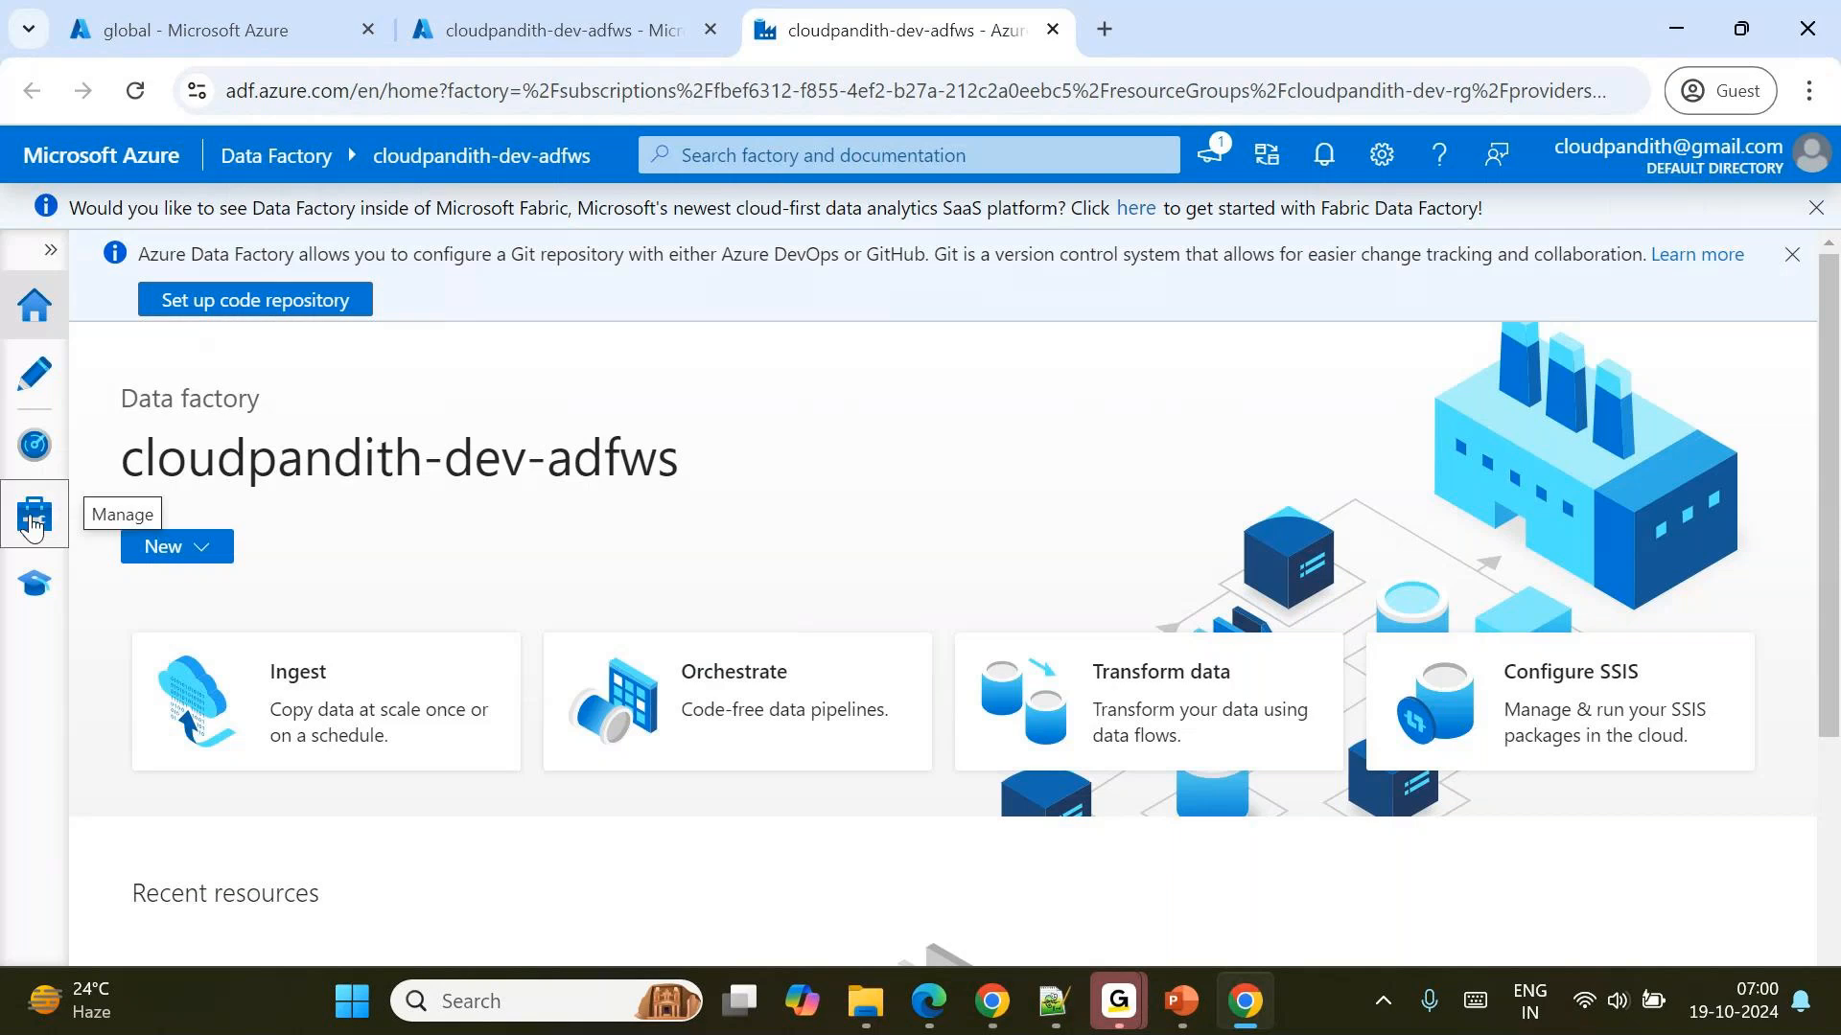
# Start a new linked service of type Azure Data Lake Storage Gen2 and name it LS_ADLSGen2.
pyautogui.click(32, 522)
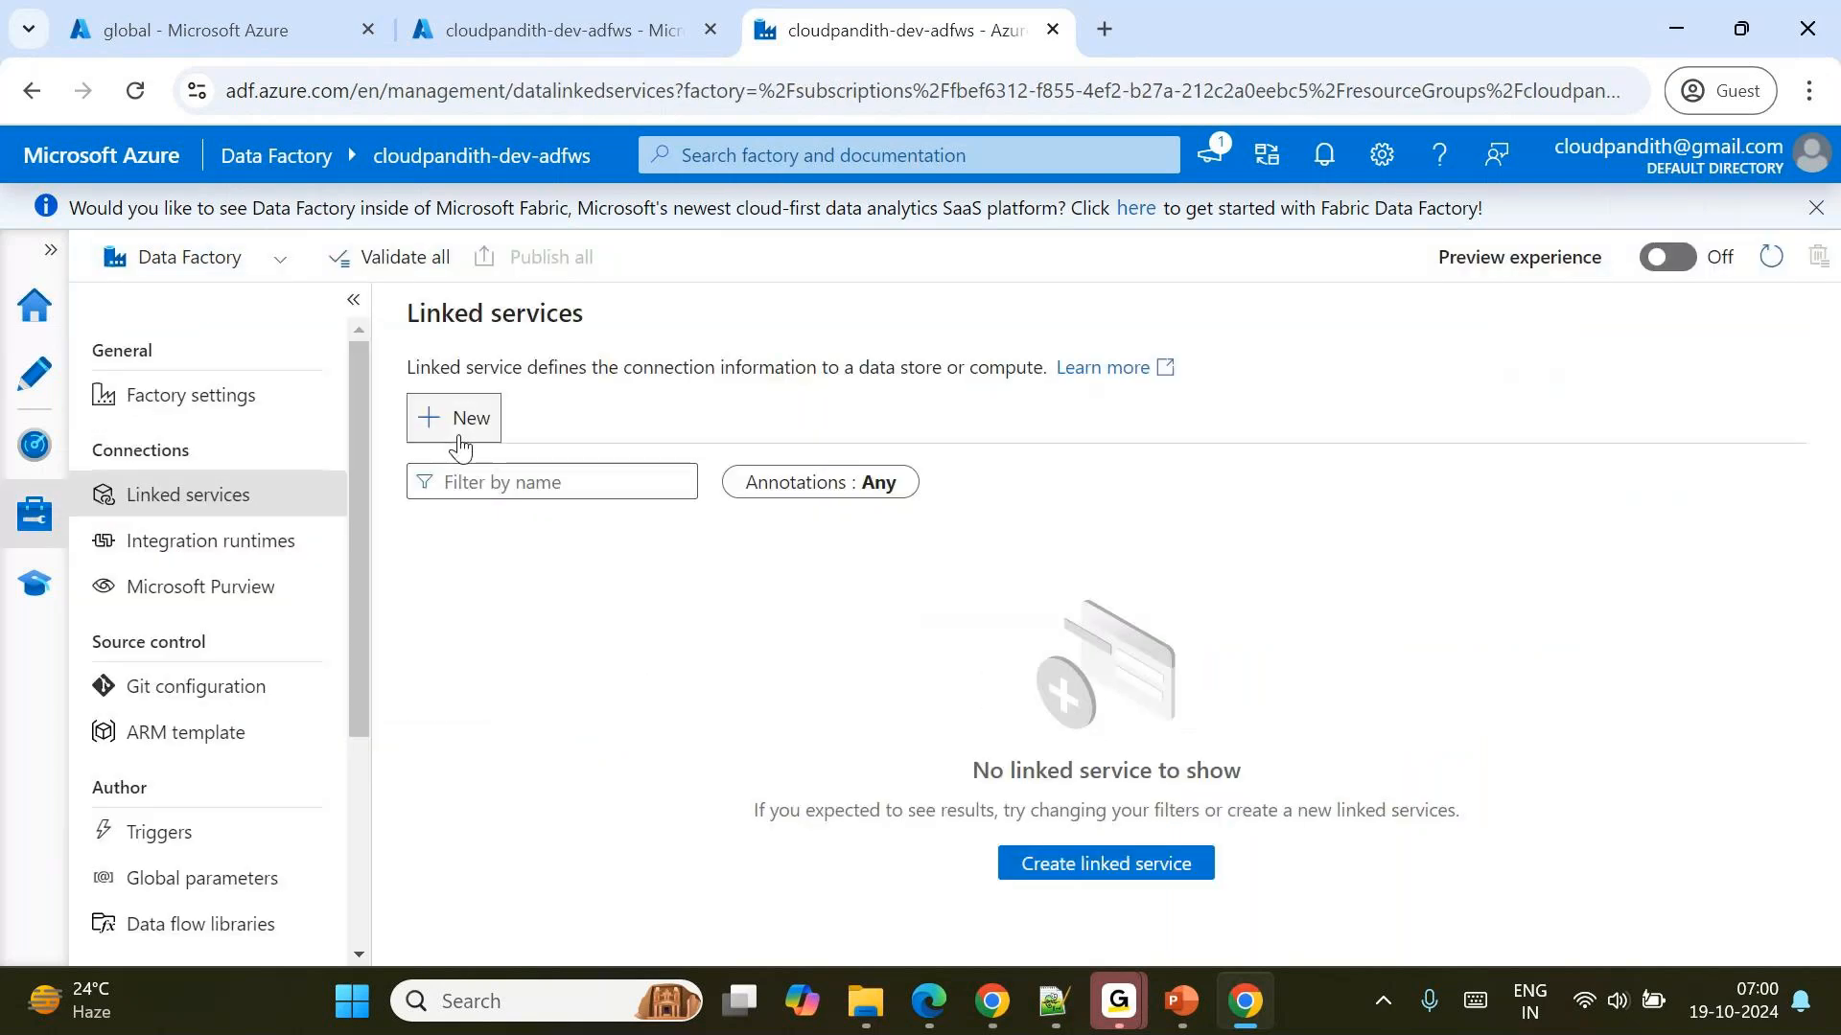
pyautogui.click(460, 422)
pyautogui.write('2')
pyautogui.click(1105, 584)
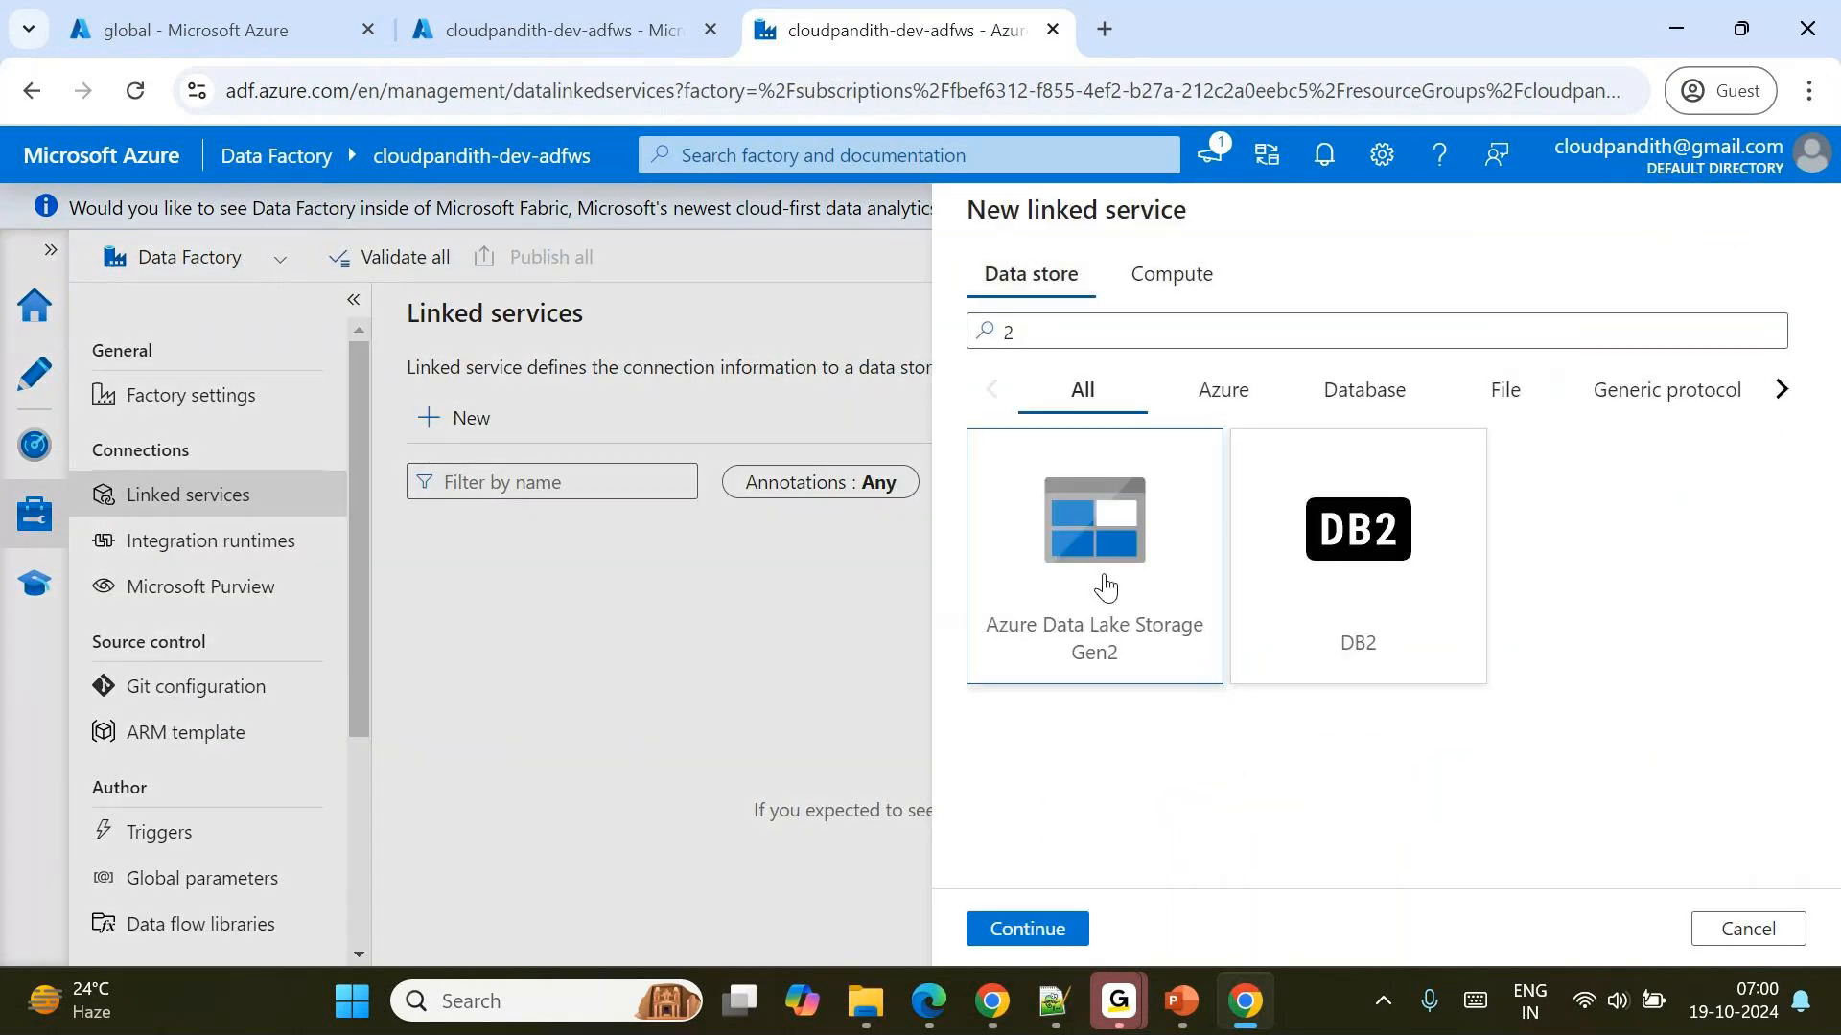
pyautogui.click(1105, 584)
pyautogui.hotkey('ctrl', 'a')
pyautogui.write('LS')
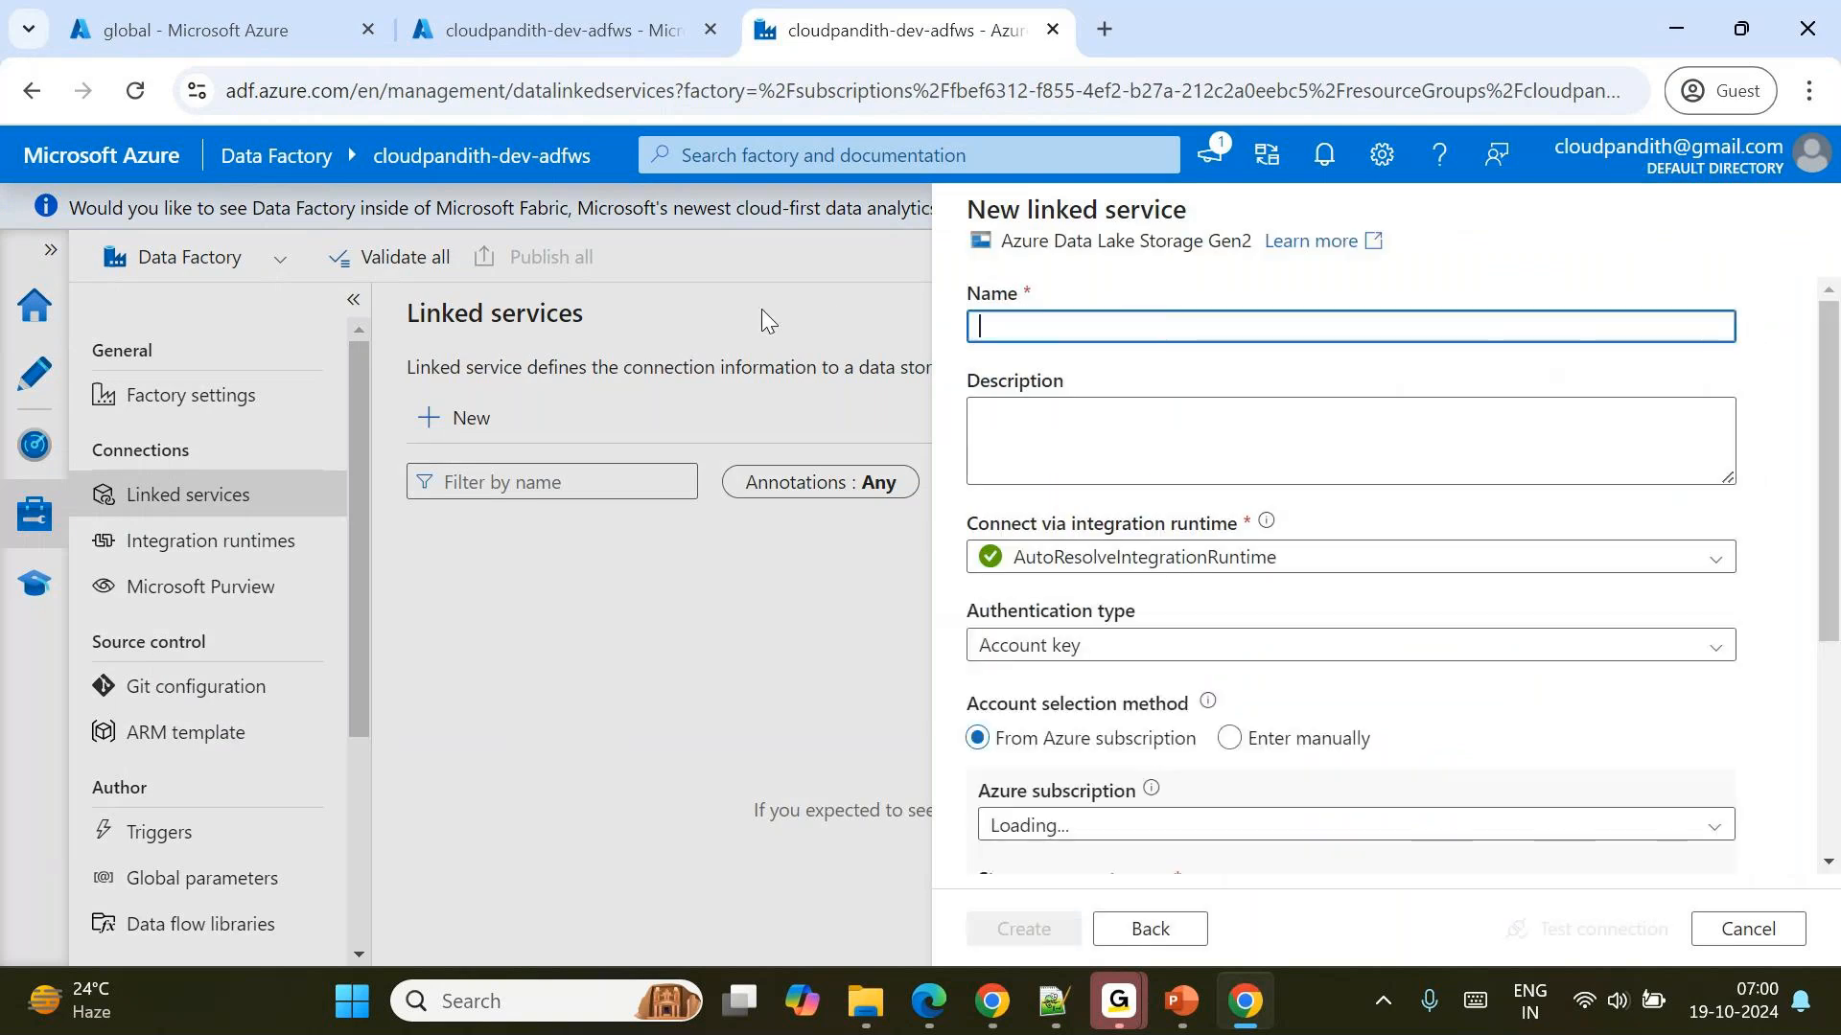
pyautogui.write('_ADLSGen2')
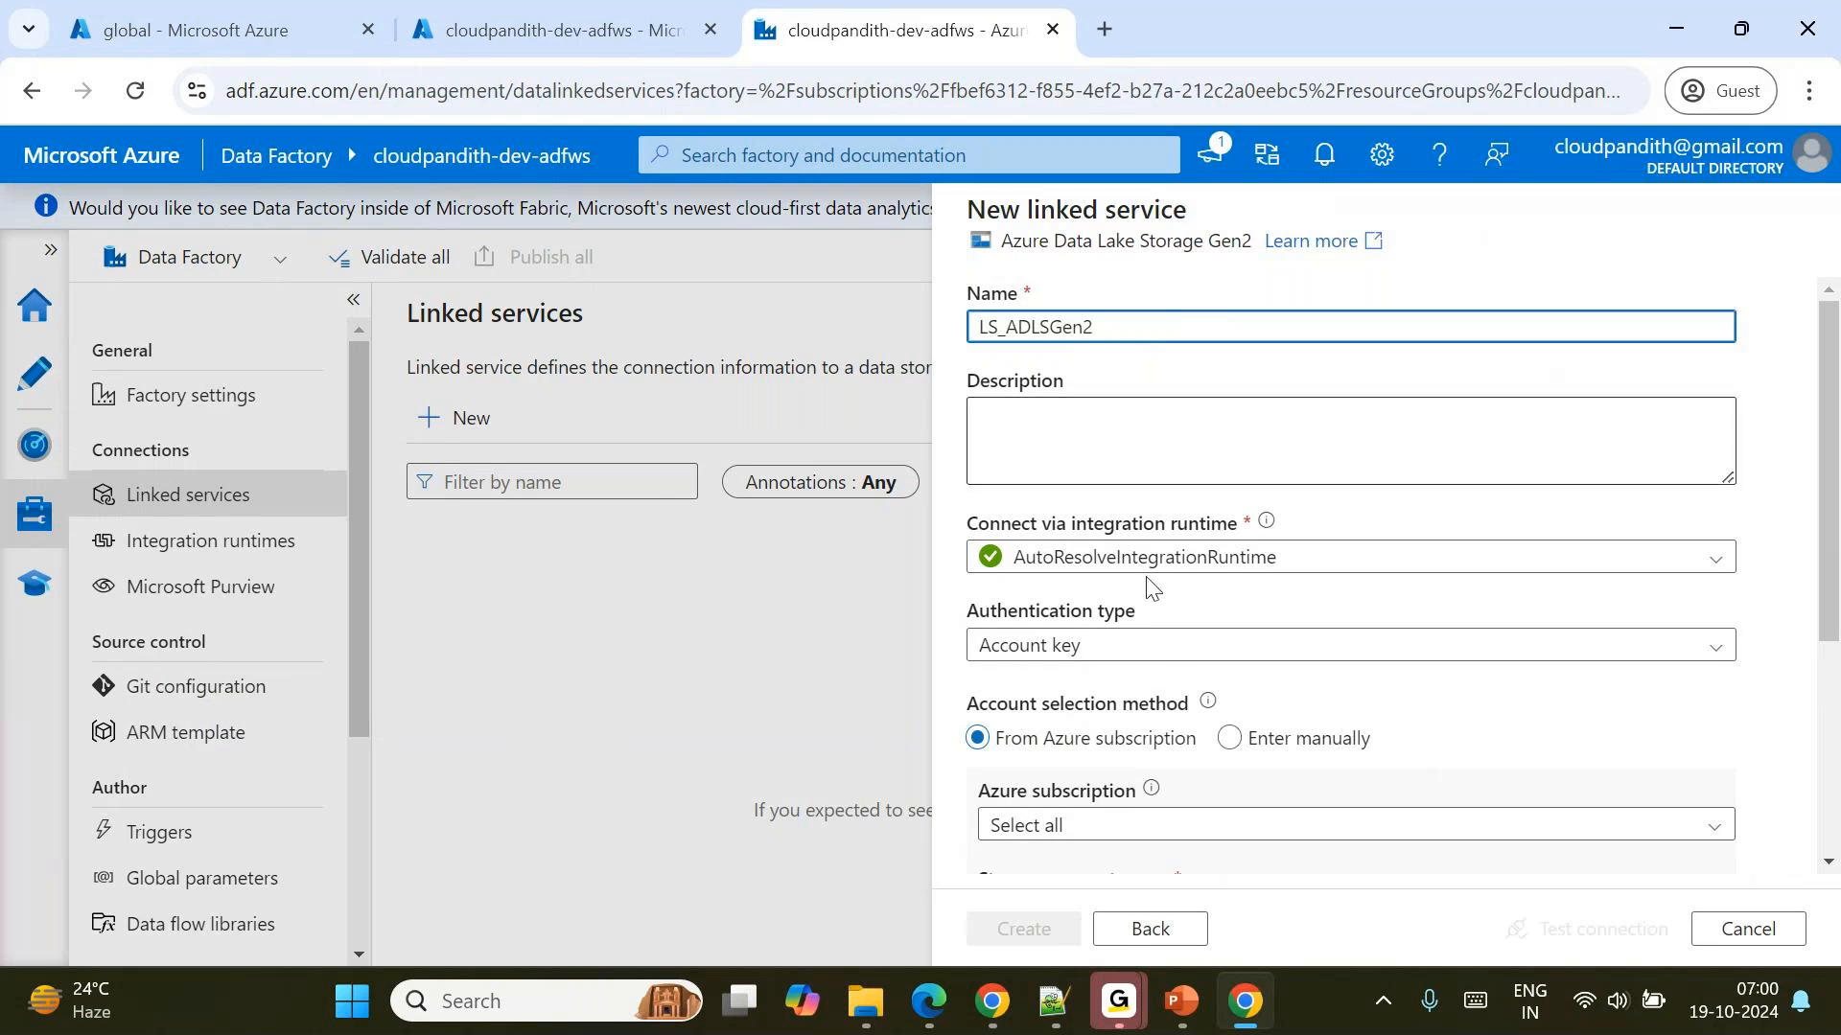
# Create the linked service for the cloudpandithdevadls account in the Pay-As-You-Go subscription after testing its connection.
pyautogui.scroll(-2, 1177, 680)
pyautogui.click(987, 615)
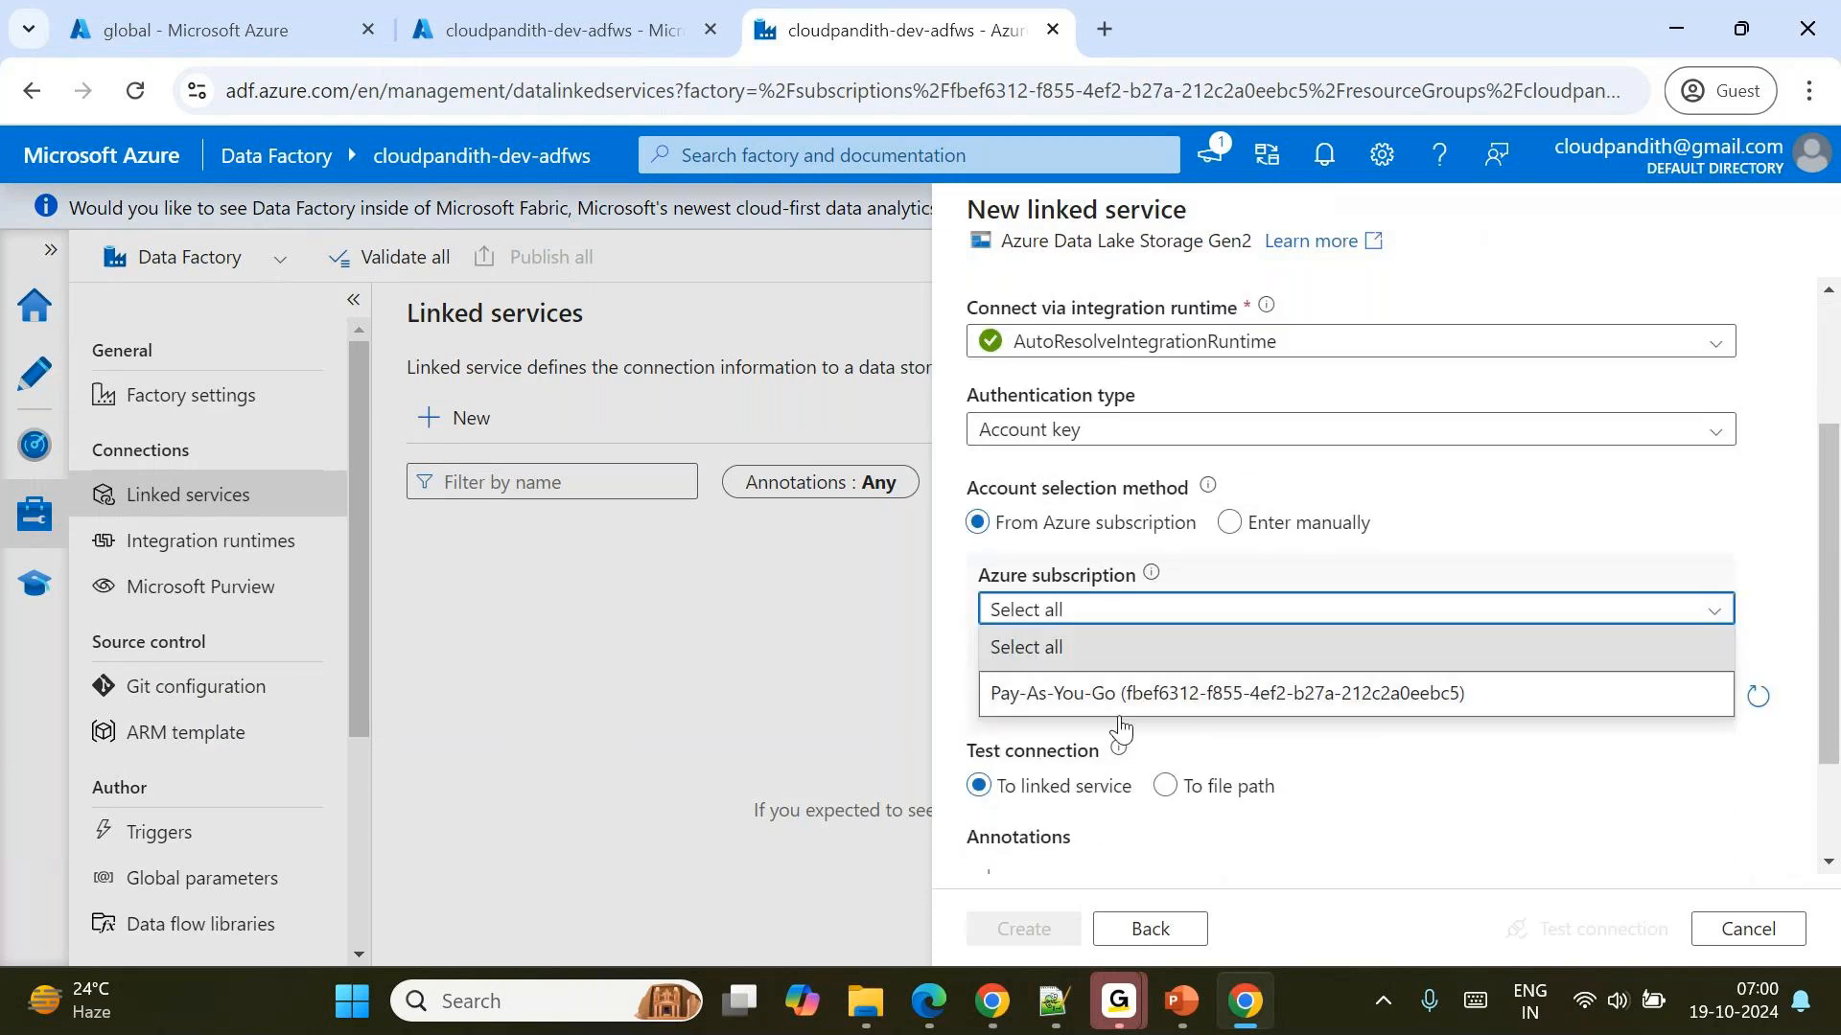
pyautogui.click(1103, 696)
pyautogui.click(1071, 705)
pyautogui.click(1145, 734)
pyautogui.scroll(-2, 1130, 744)
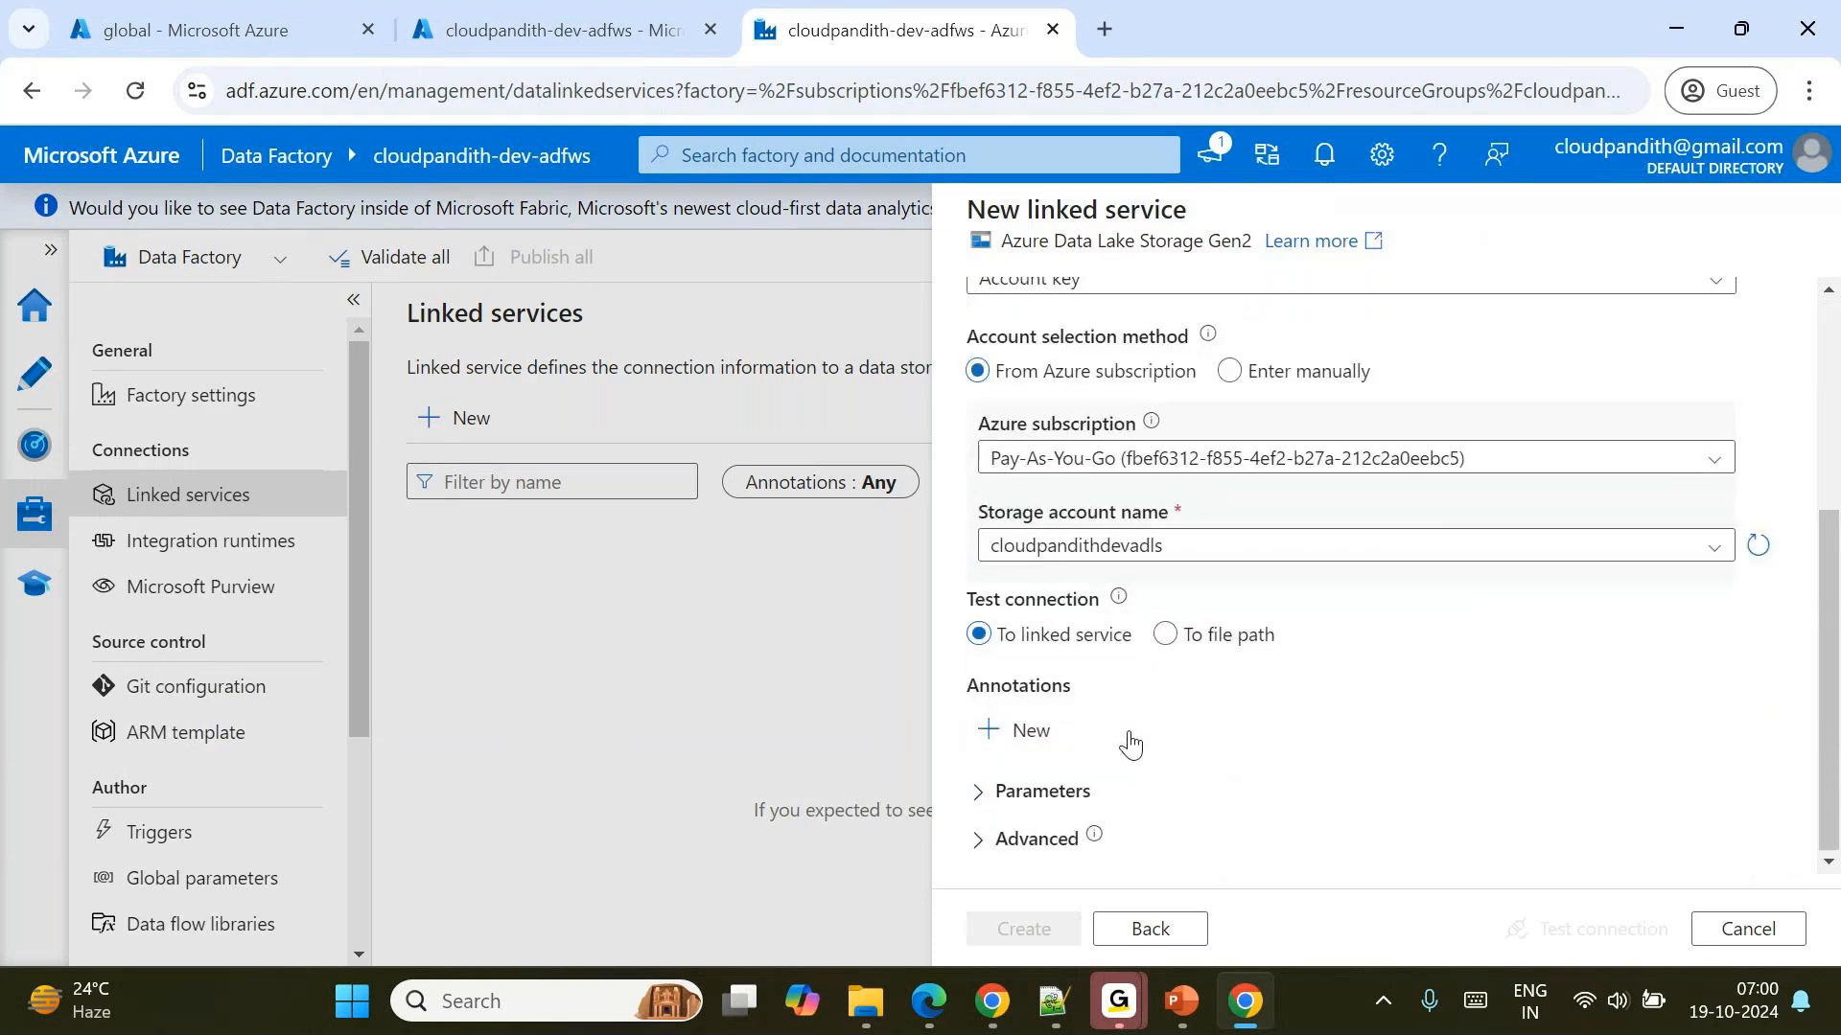
pyautogui.click(1582, 930)
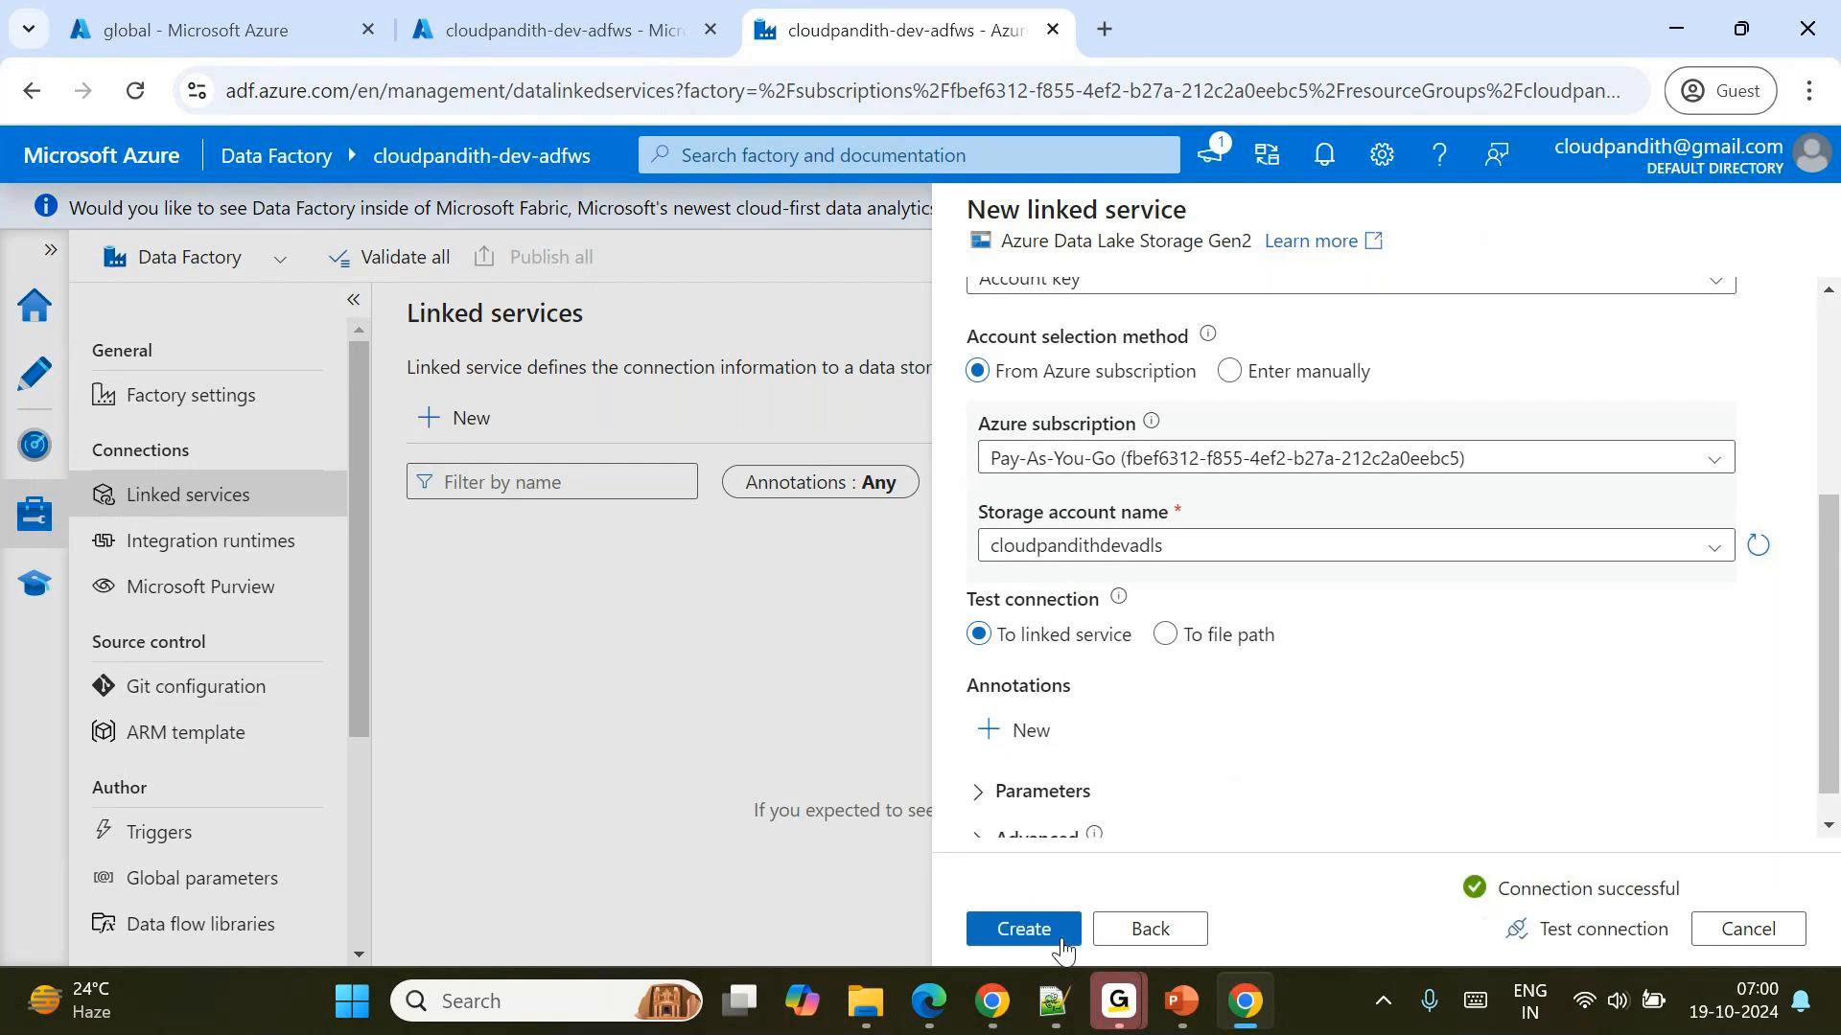
pyautogui.click(1030, 928)
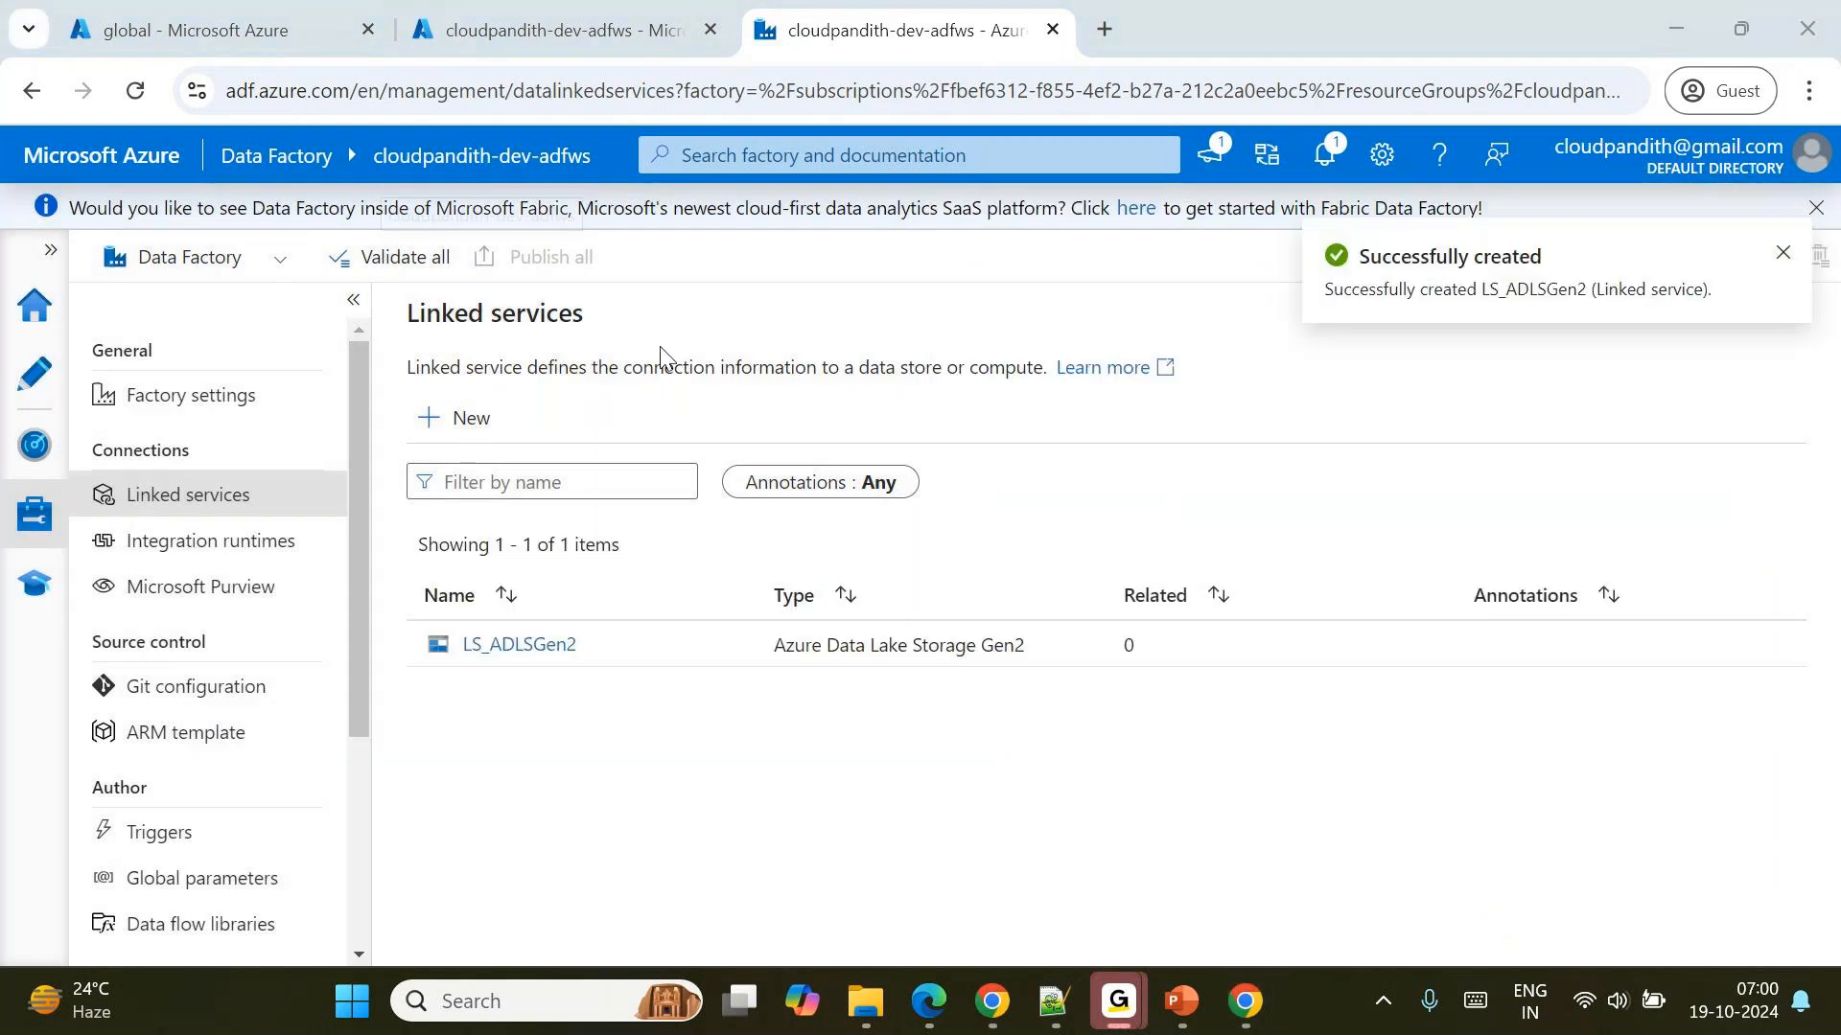
# Create a new pipeline and name it pl_Delete_BadFiles.
pyautogui.click(35, 370)
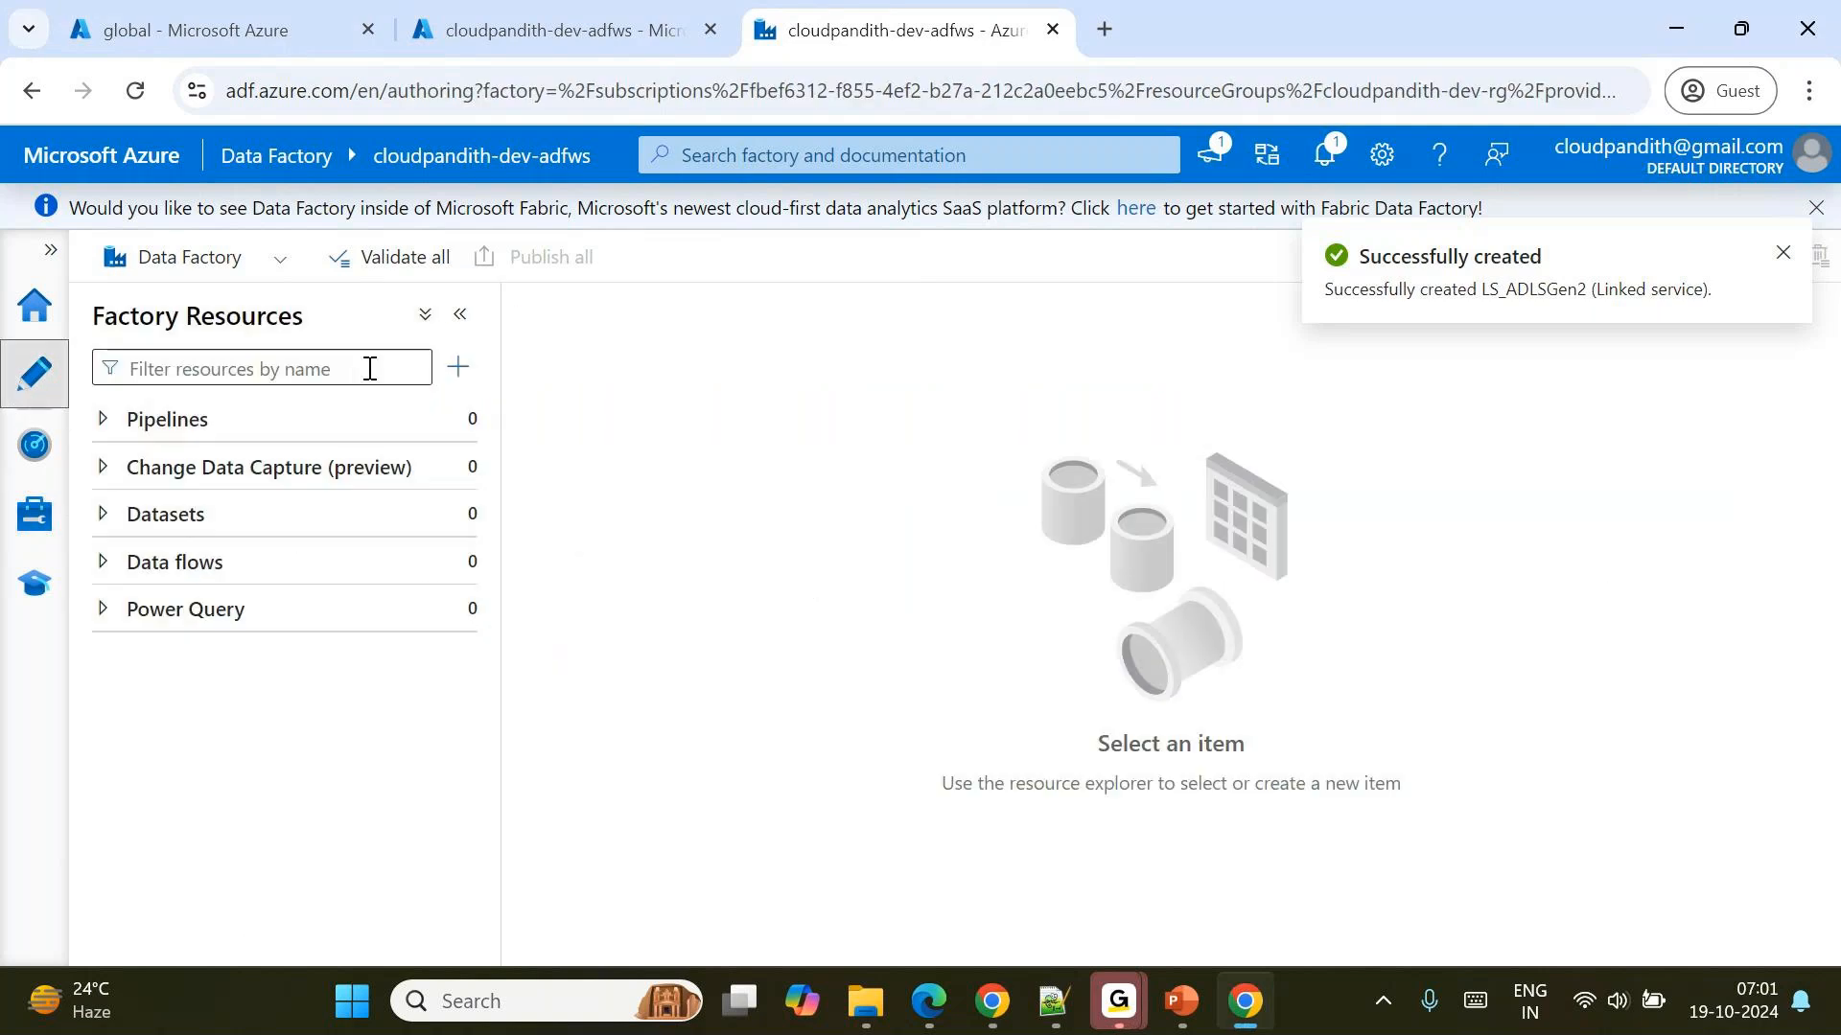
pyautogui.click(459, 427)
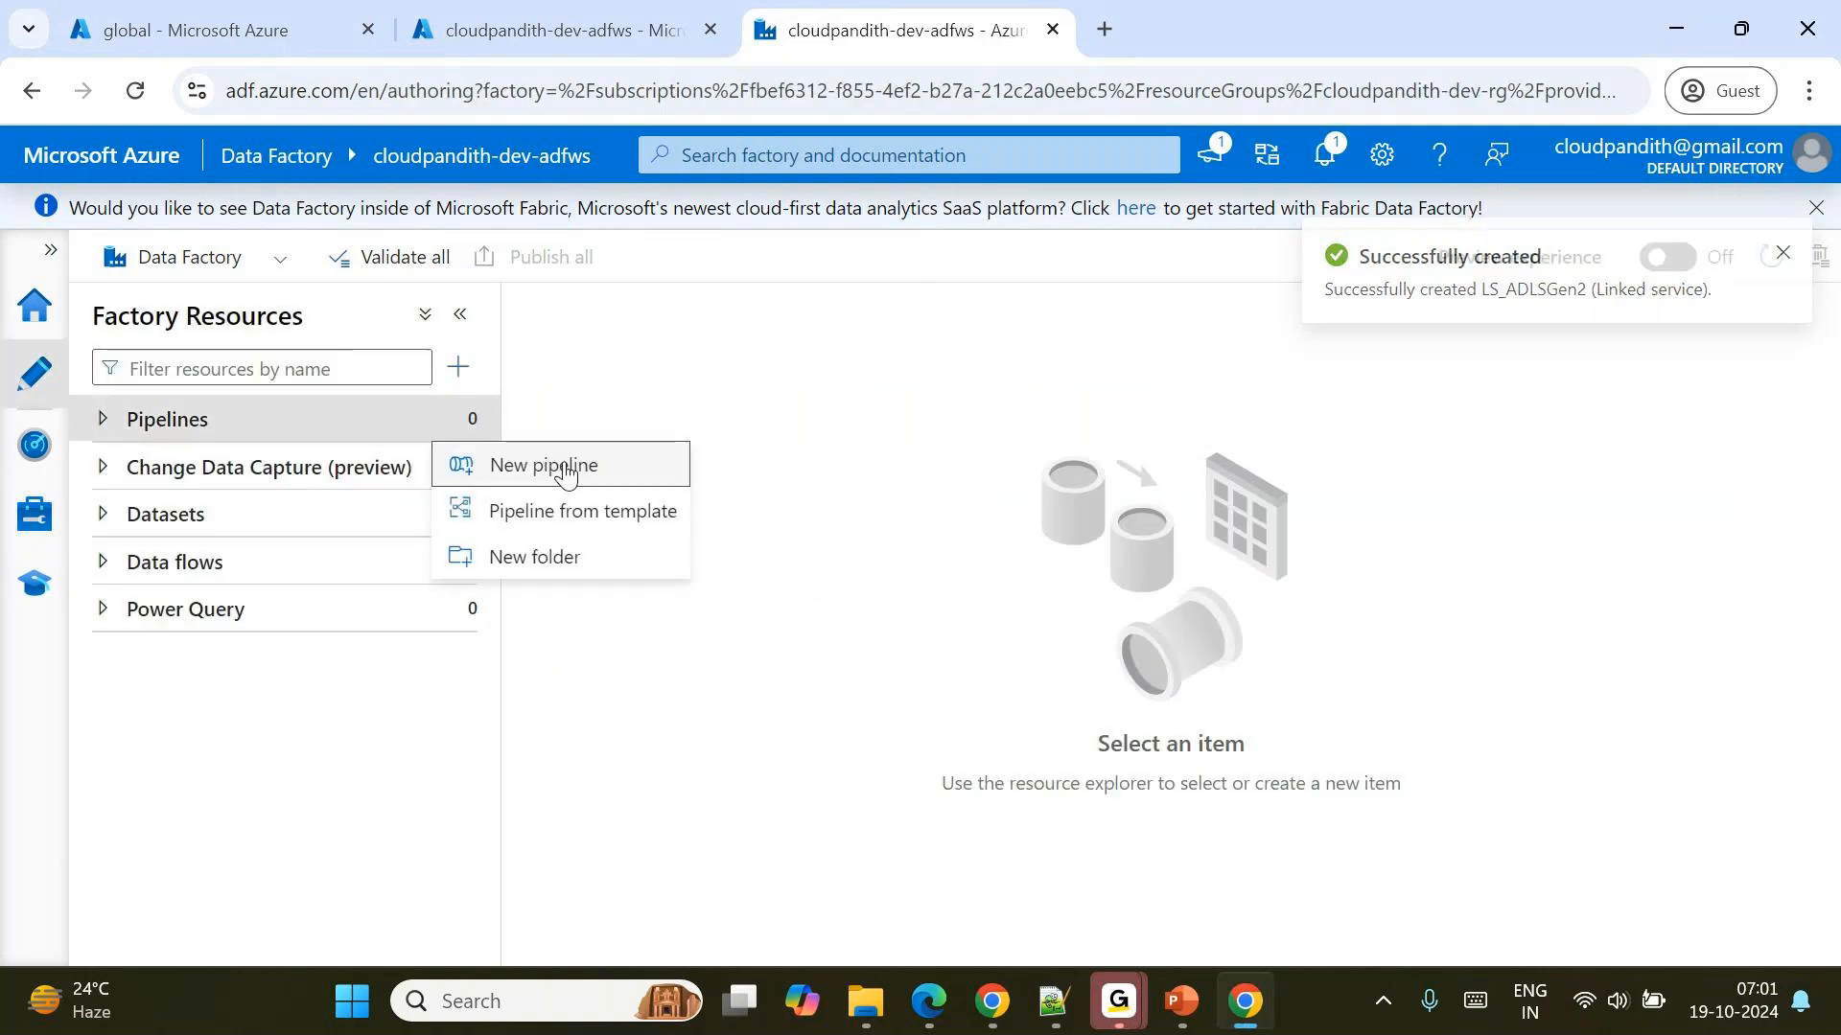
pyautogui.click(564, 466)
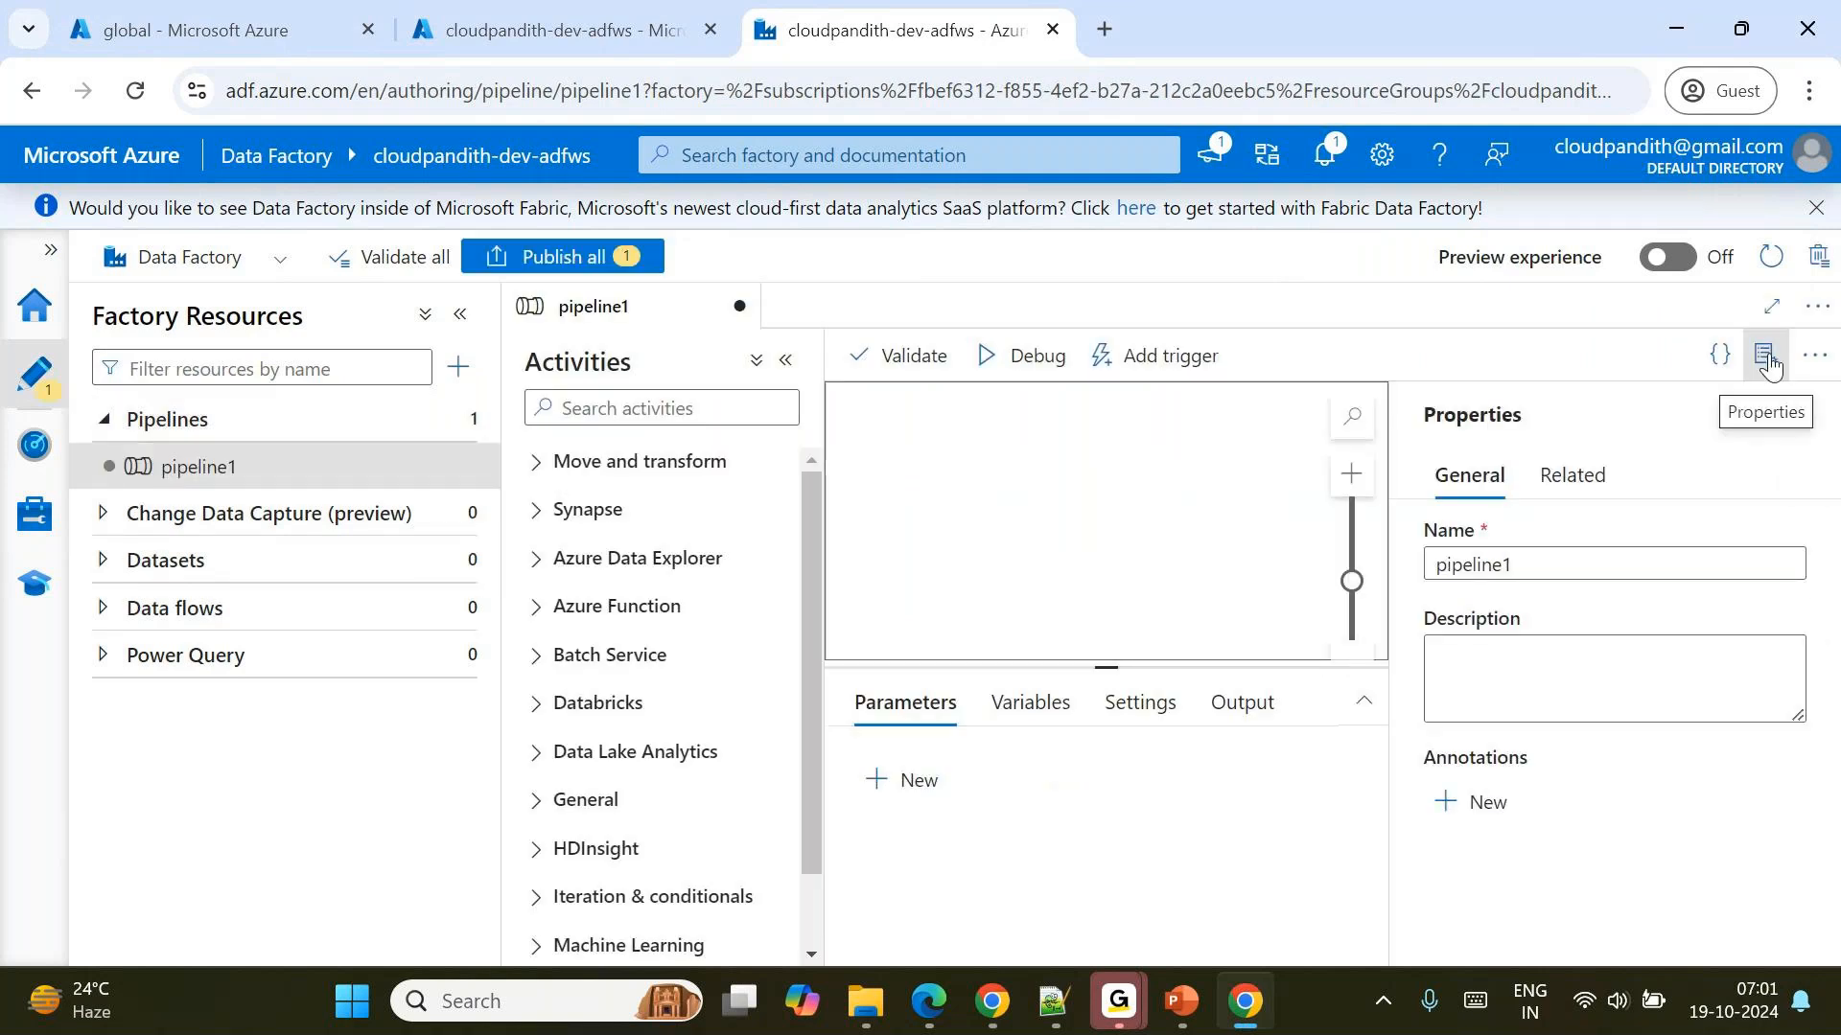
pyautogui.doubleClick(1448, 554)
pyautogui.write('p')
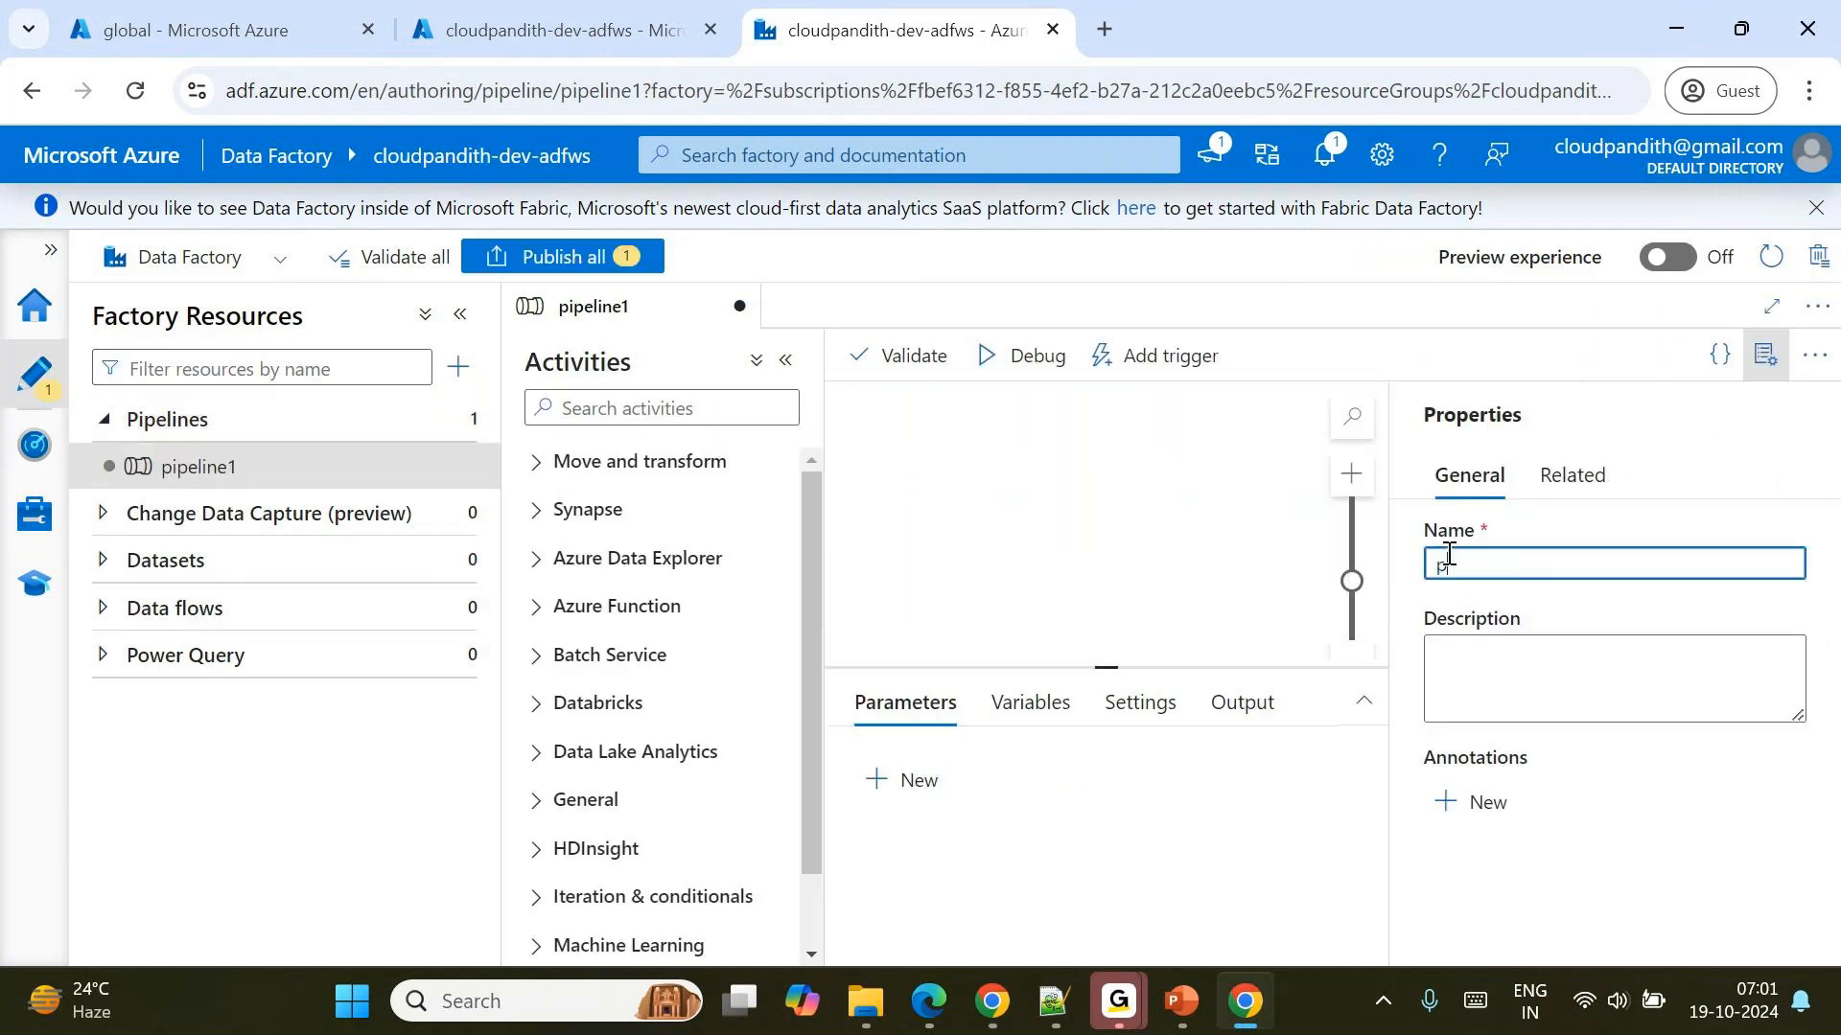
pyautogui.write('l_ADLSGen2')
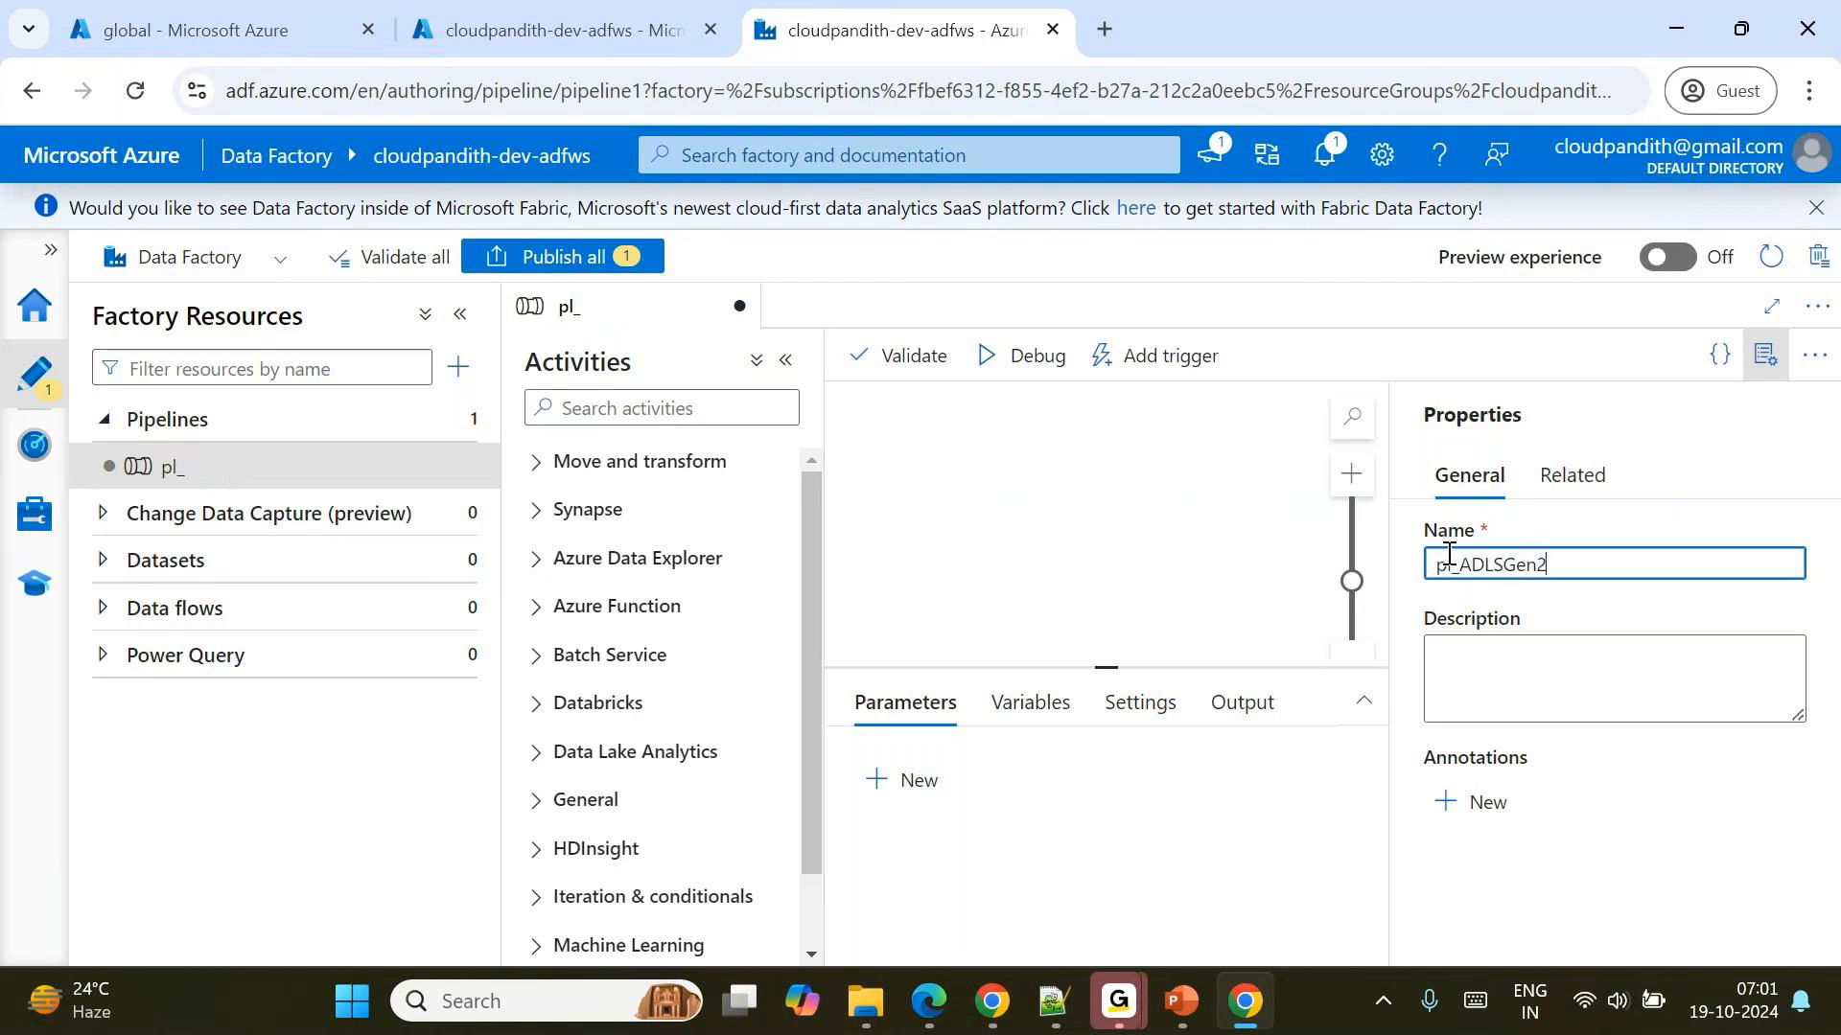
pyautogui.moveTo(1581, 575); pyautogui.dragTo(1465, 567)
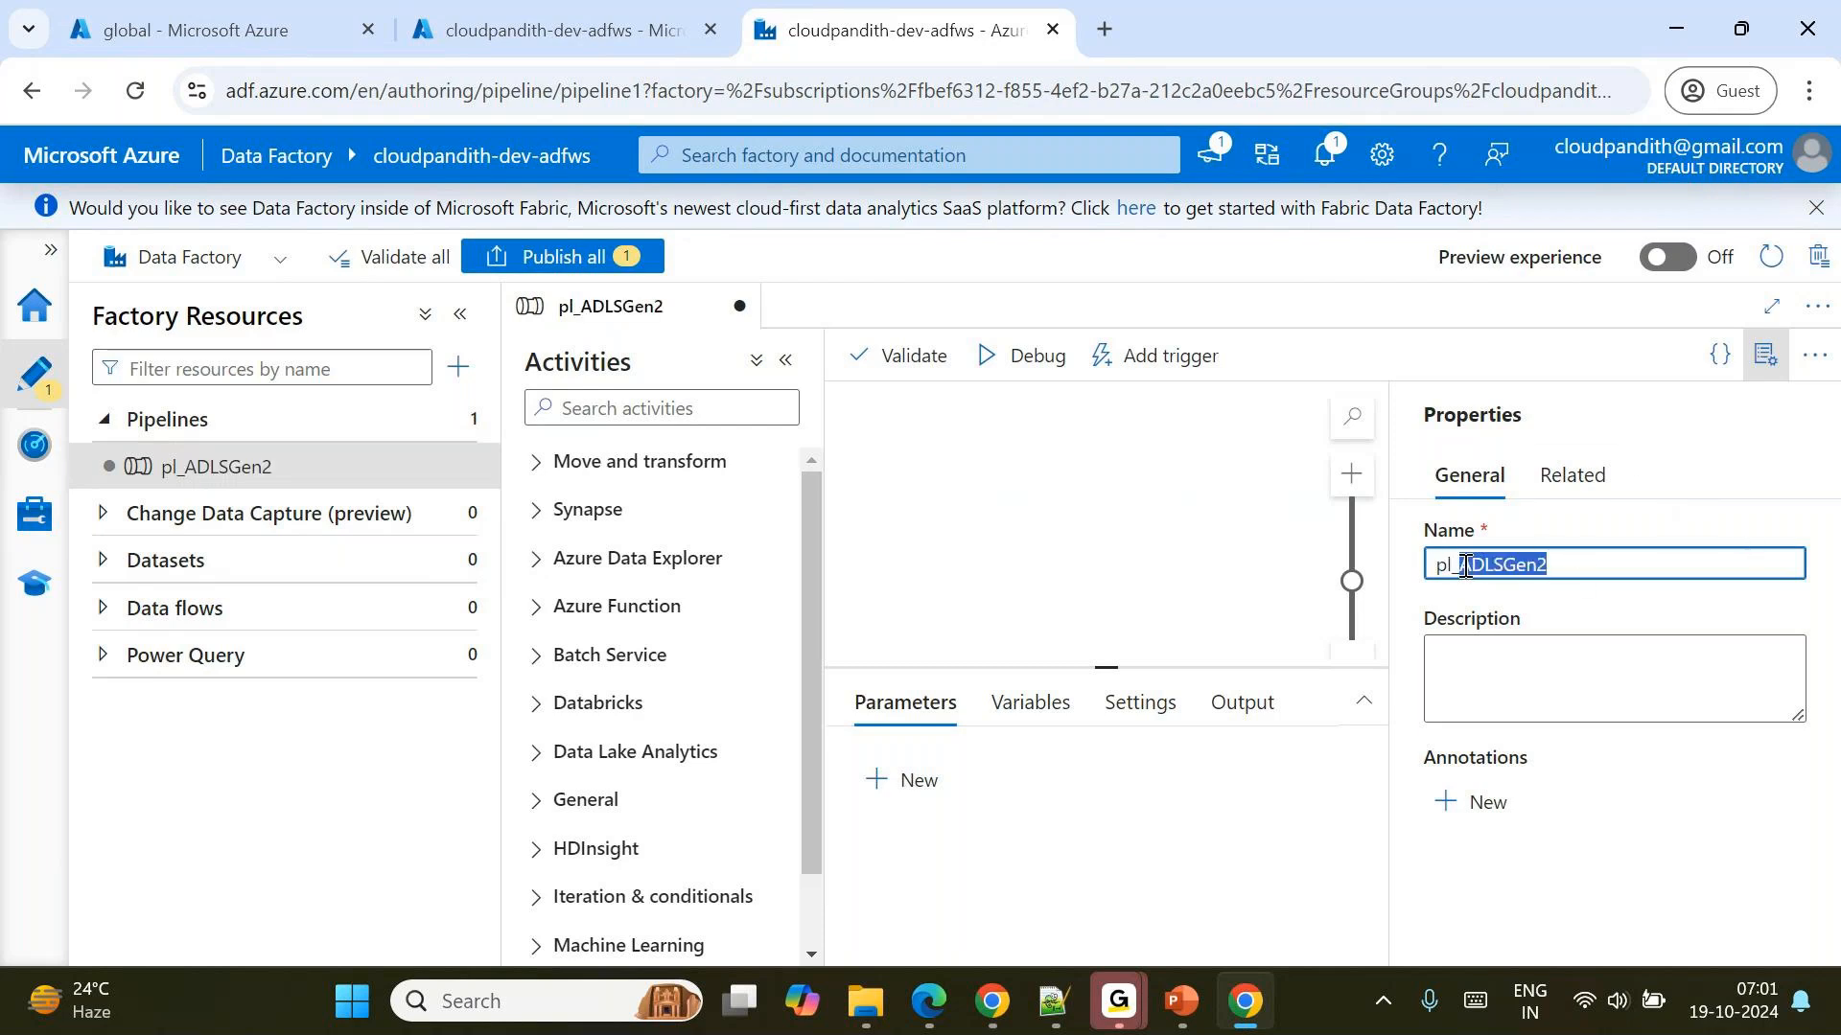
pyautogui.write('Delete_')
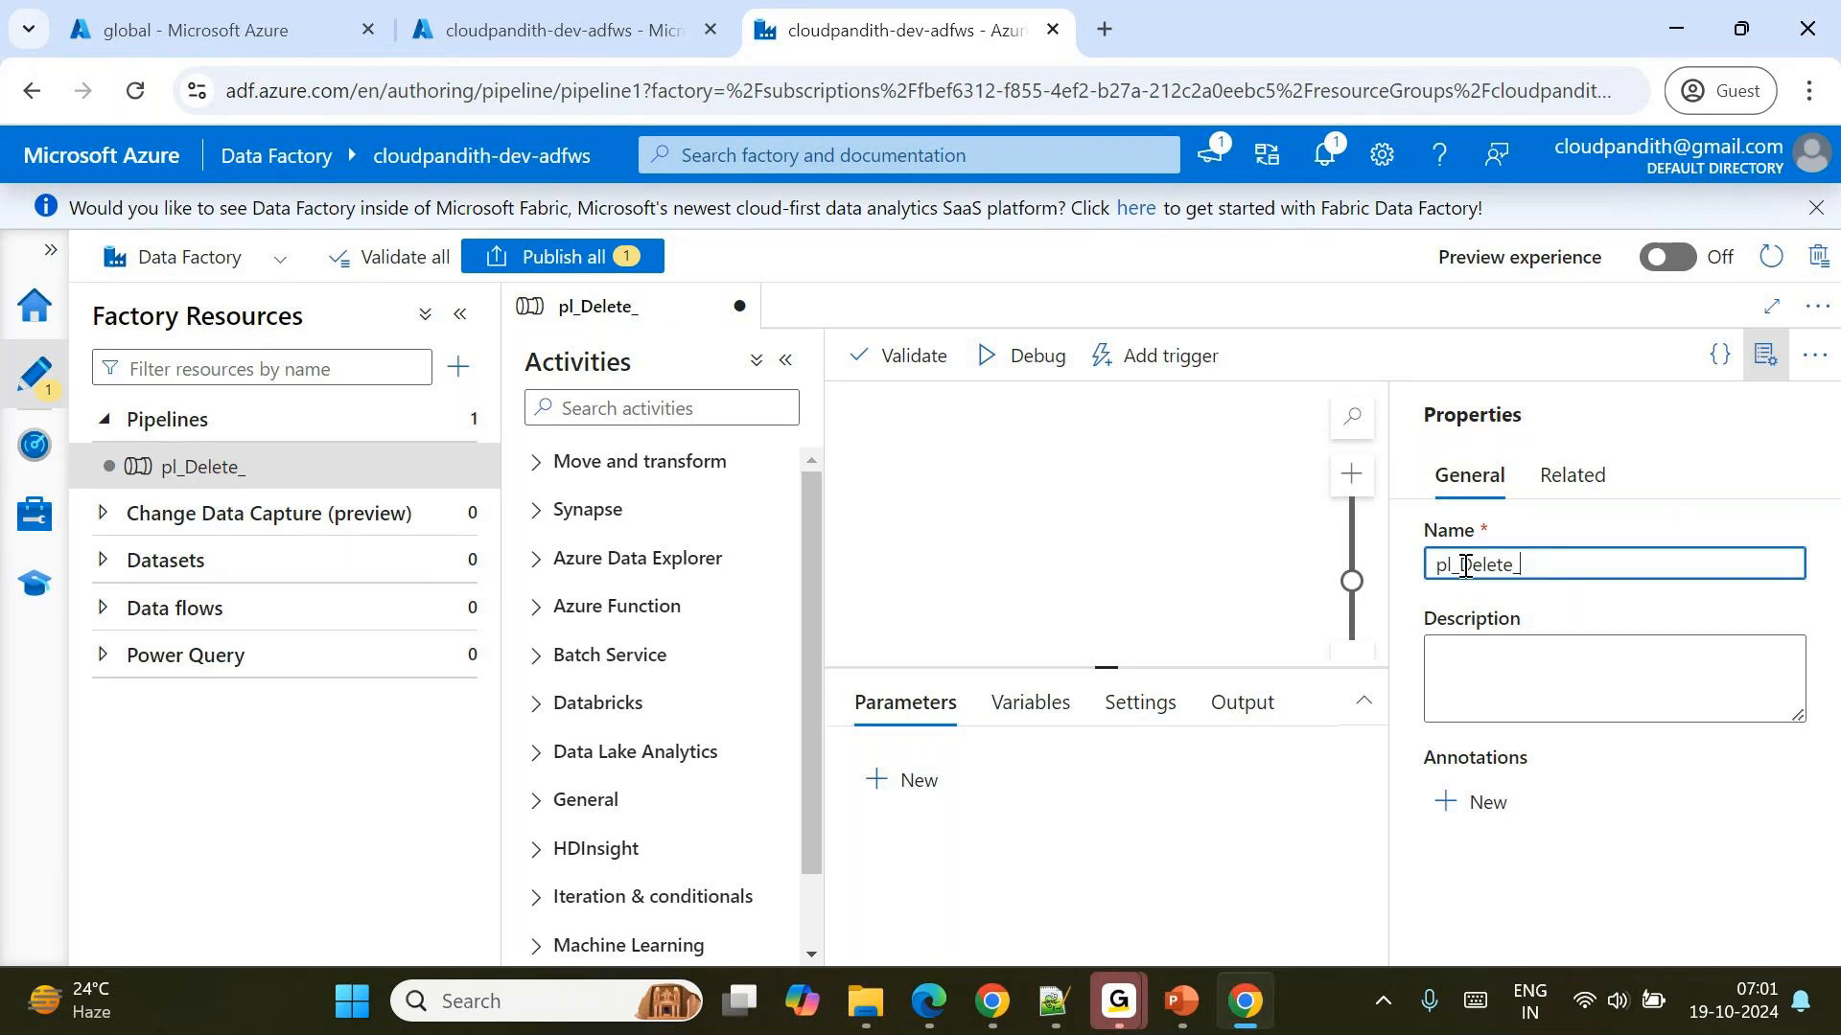
pyautogui.write('BadFiles')
pyautogui.click(1765, 355)
# Find the Get Metadata activity and add it to the pl_Delete_BadFiles canvas.
pyautogui.click(661, 413)
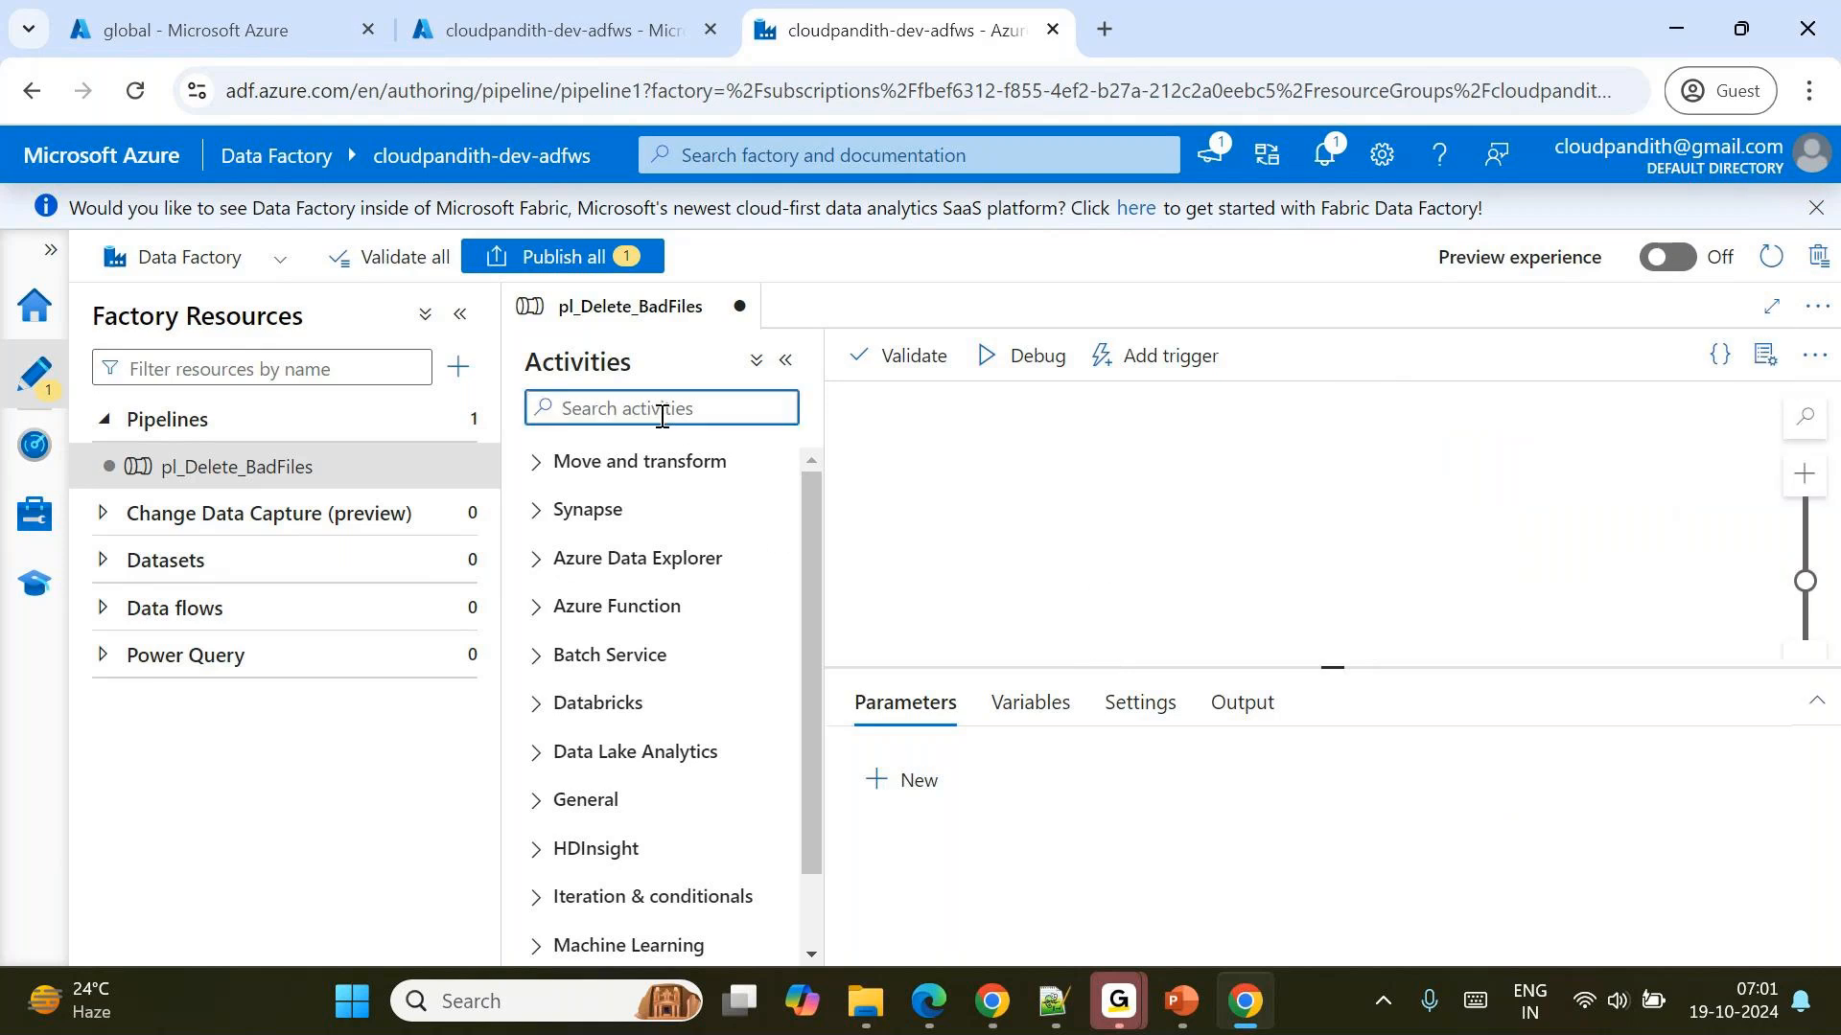
pyautogui.write('get')
pyautogui.moveTo(657, 509); pyautogui.dragTo(1055, 458)
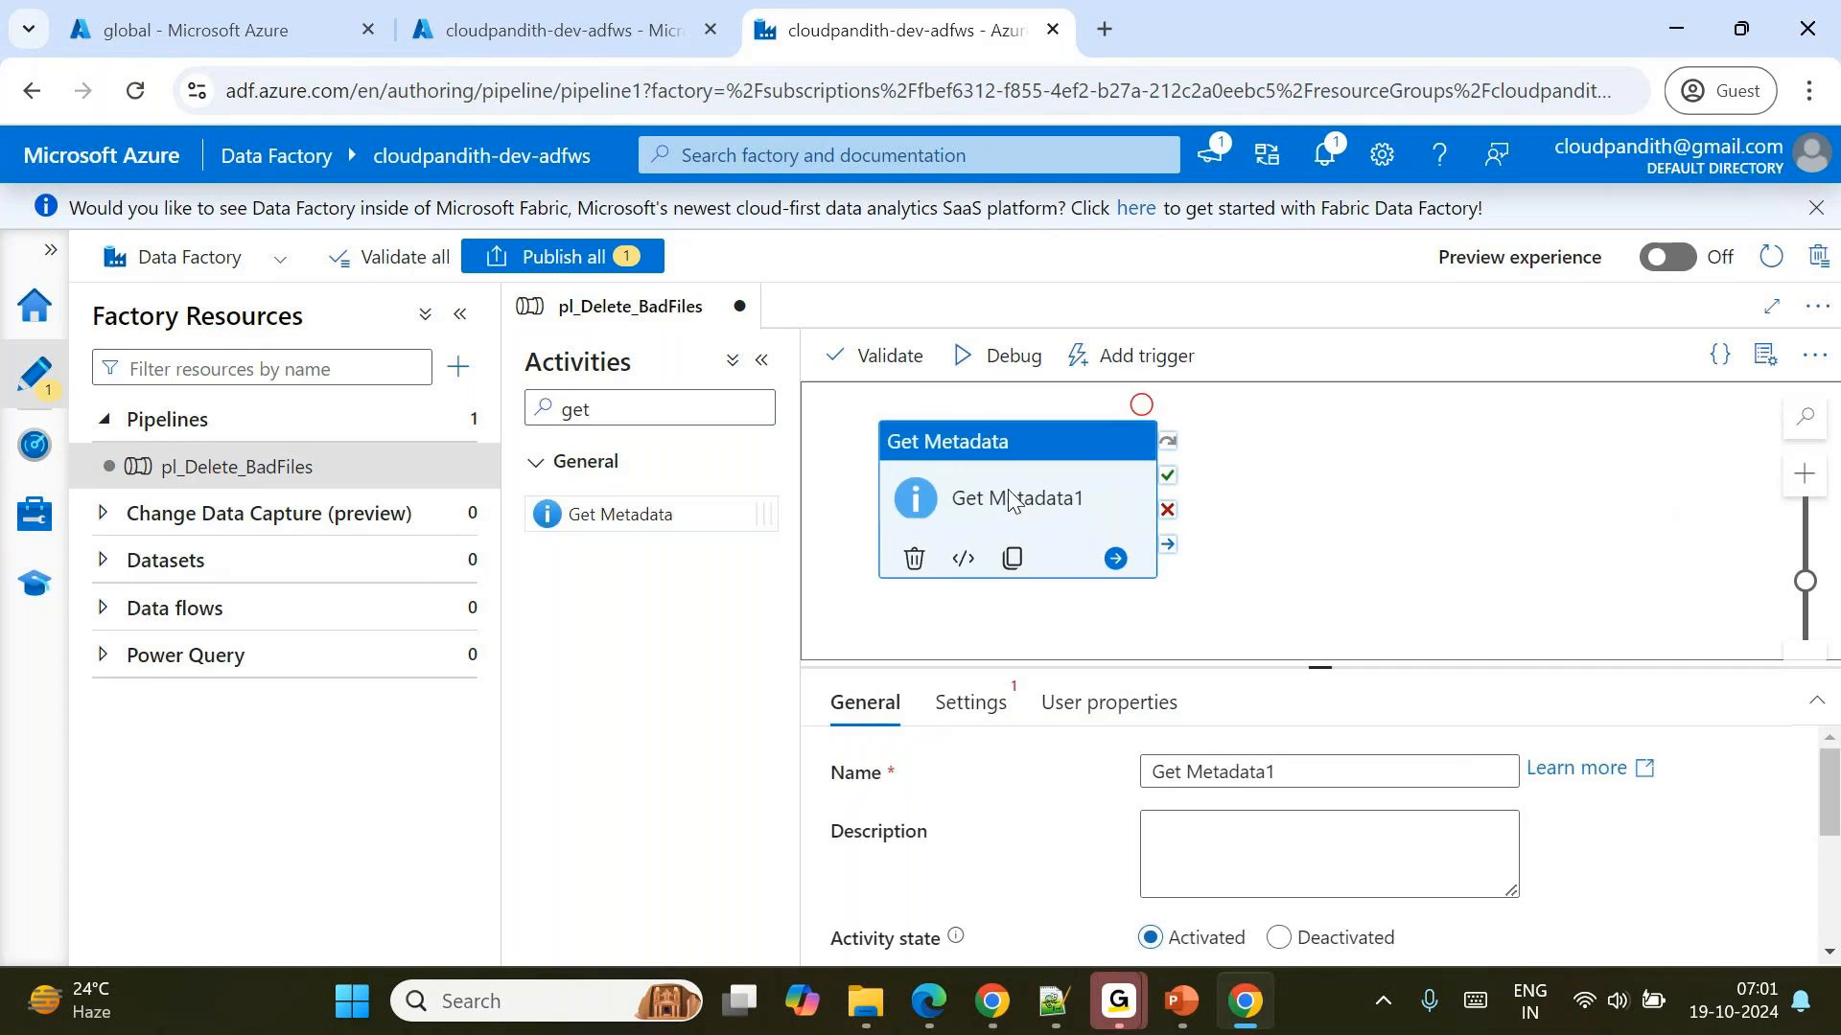
# Start a new dataset for the Get Metadata activity on Azure Data Lake Storage Gen2 with the Binary format.
pyautogui.click(972, 703)
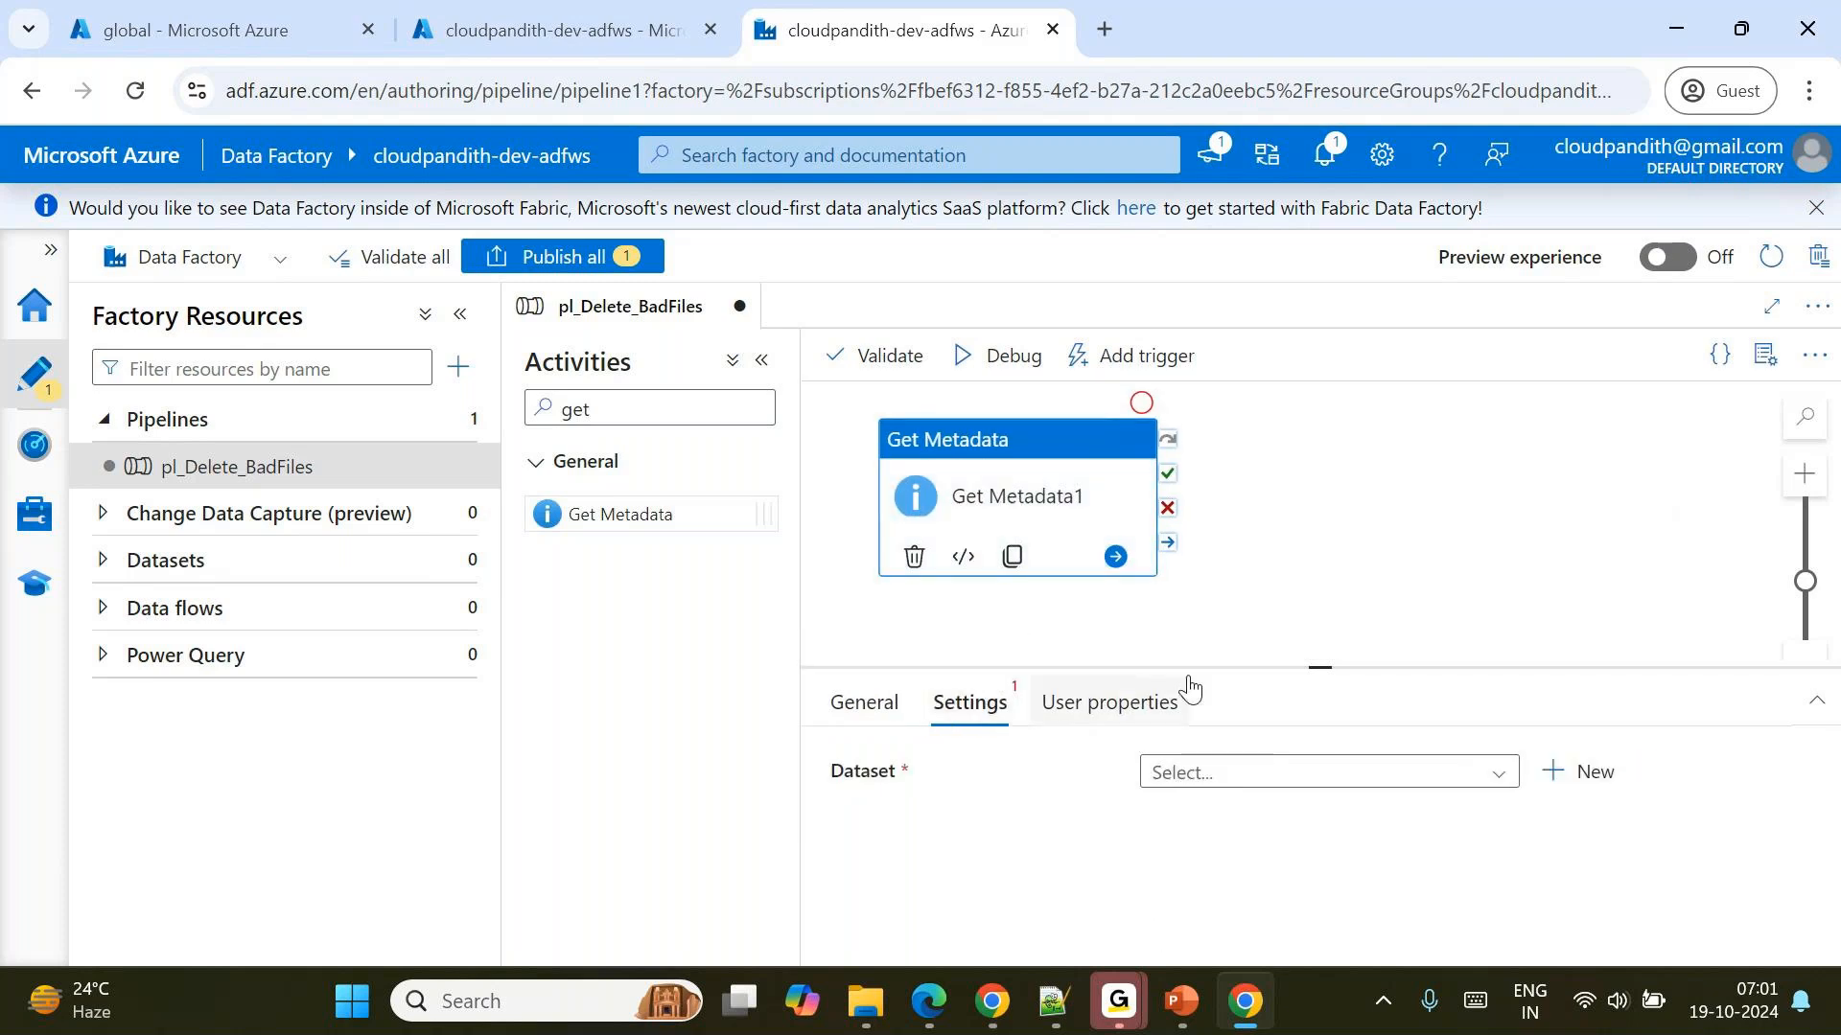
pyautogui.moveTo(1312, 671); pyautogui.dragTo(1275, 575)
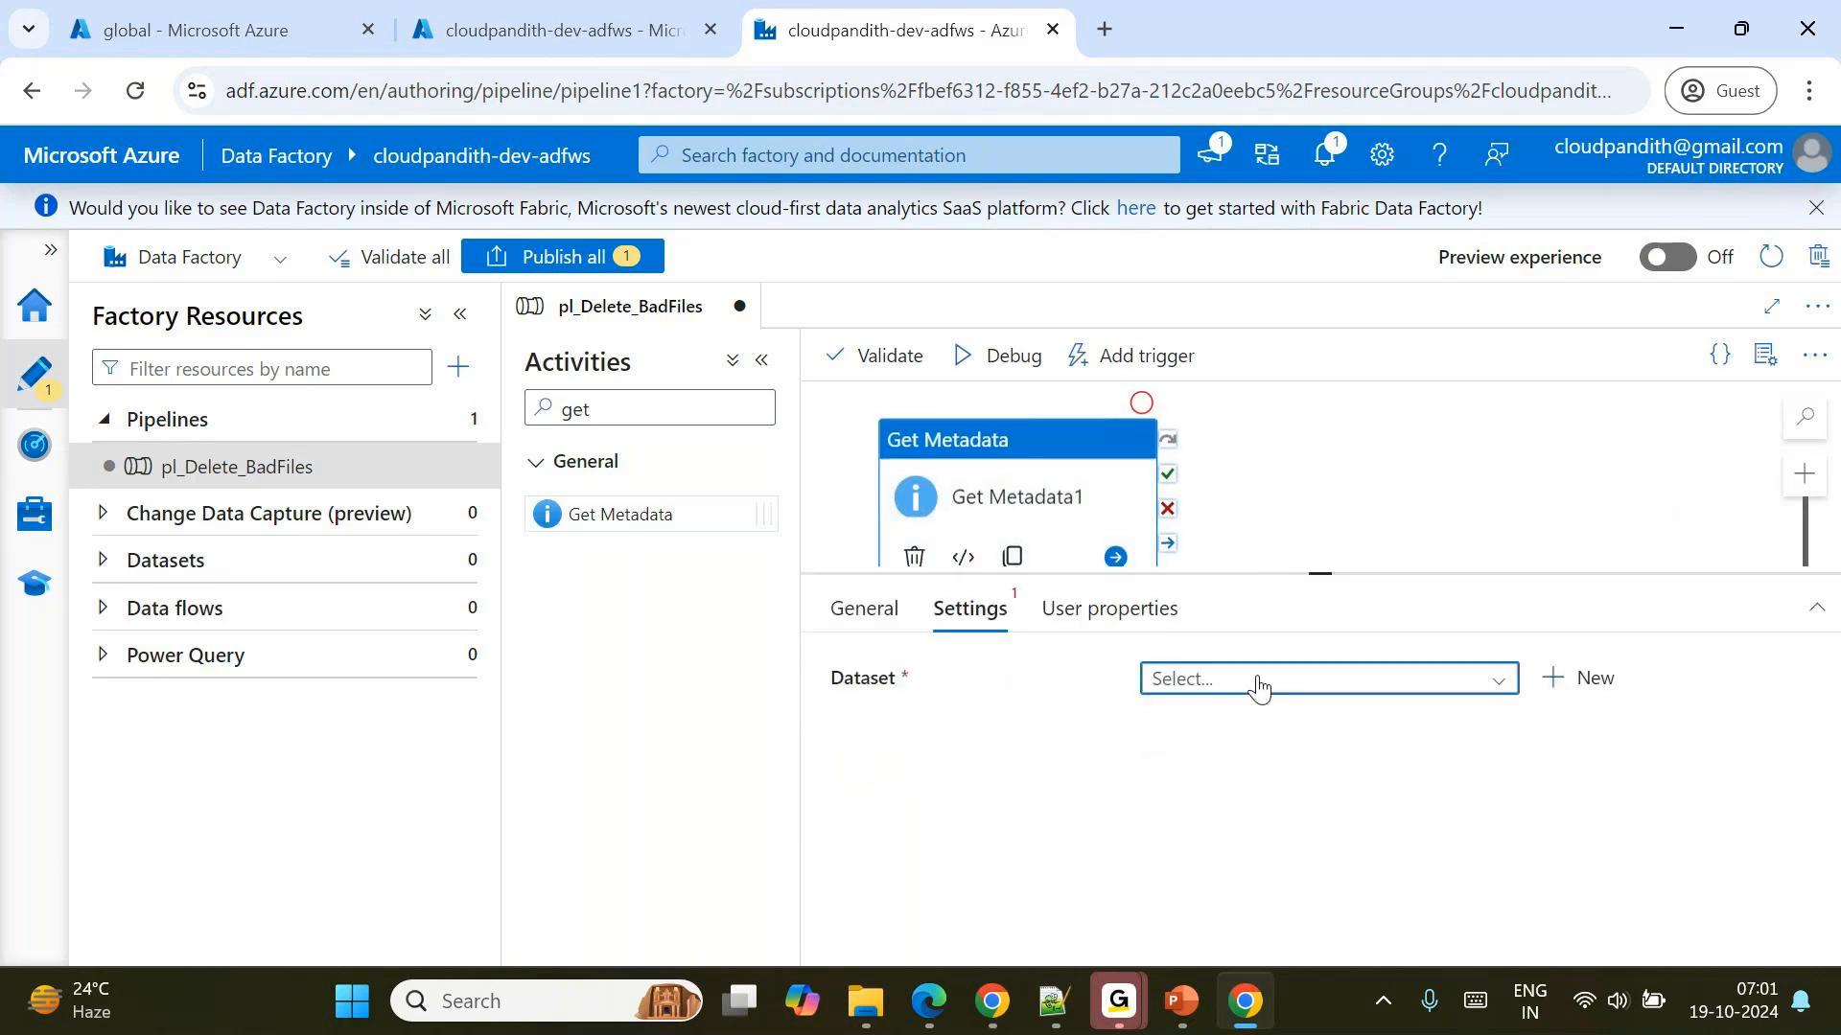
pyautogui.click(1582, 678)
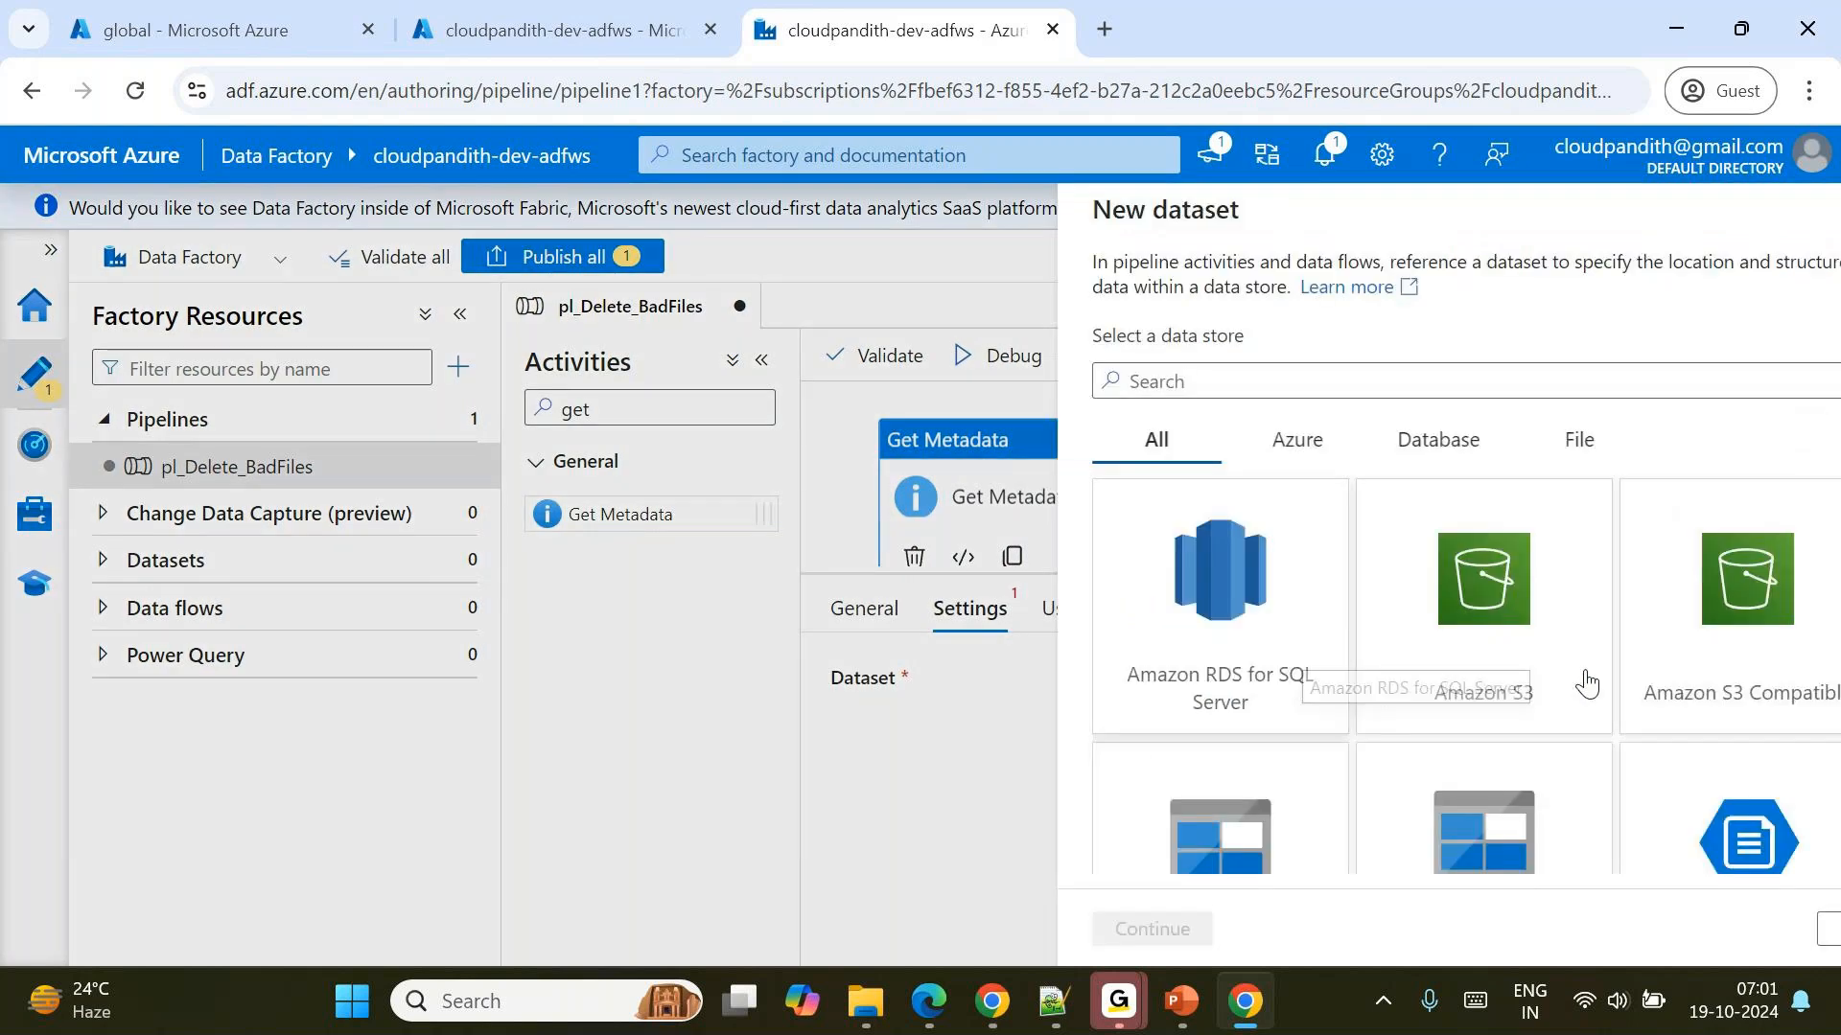
pyautogui.write('gen2')
pyautogui.doubleClick(1118, 629)
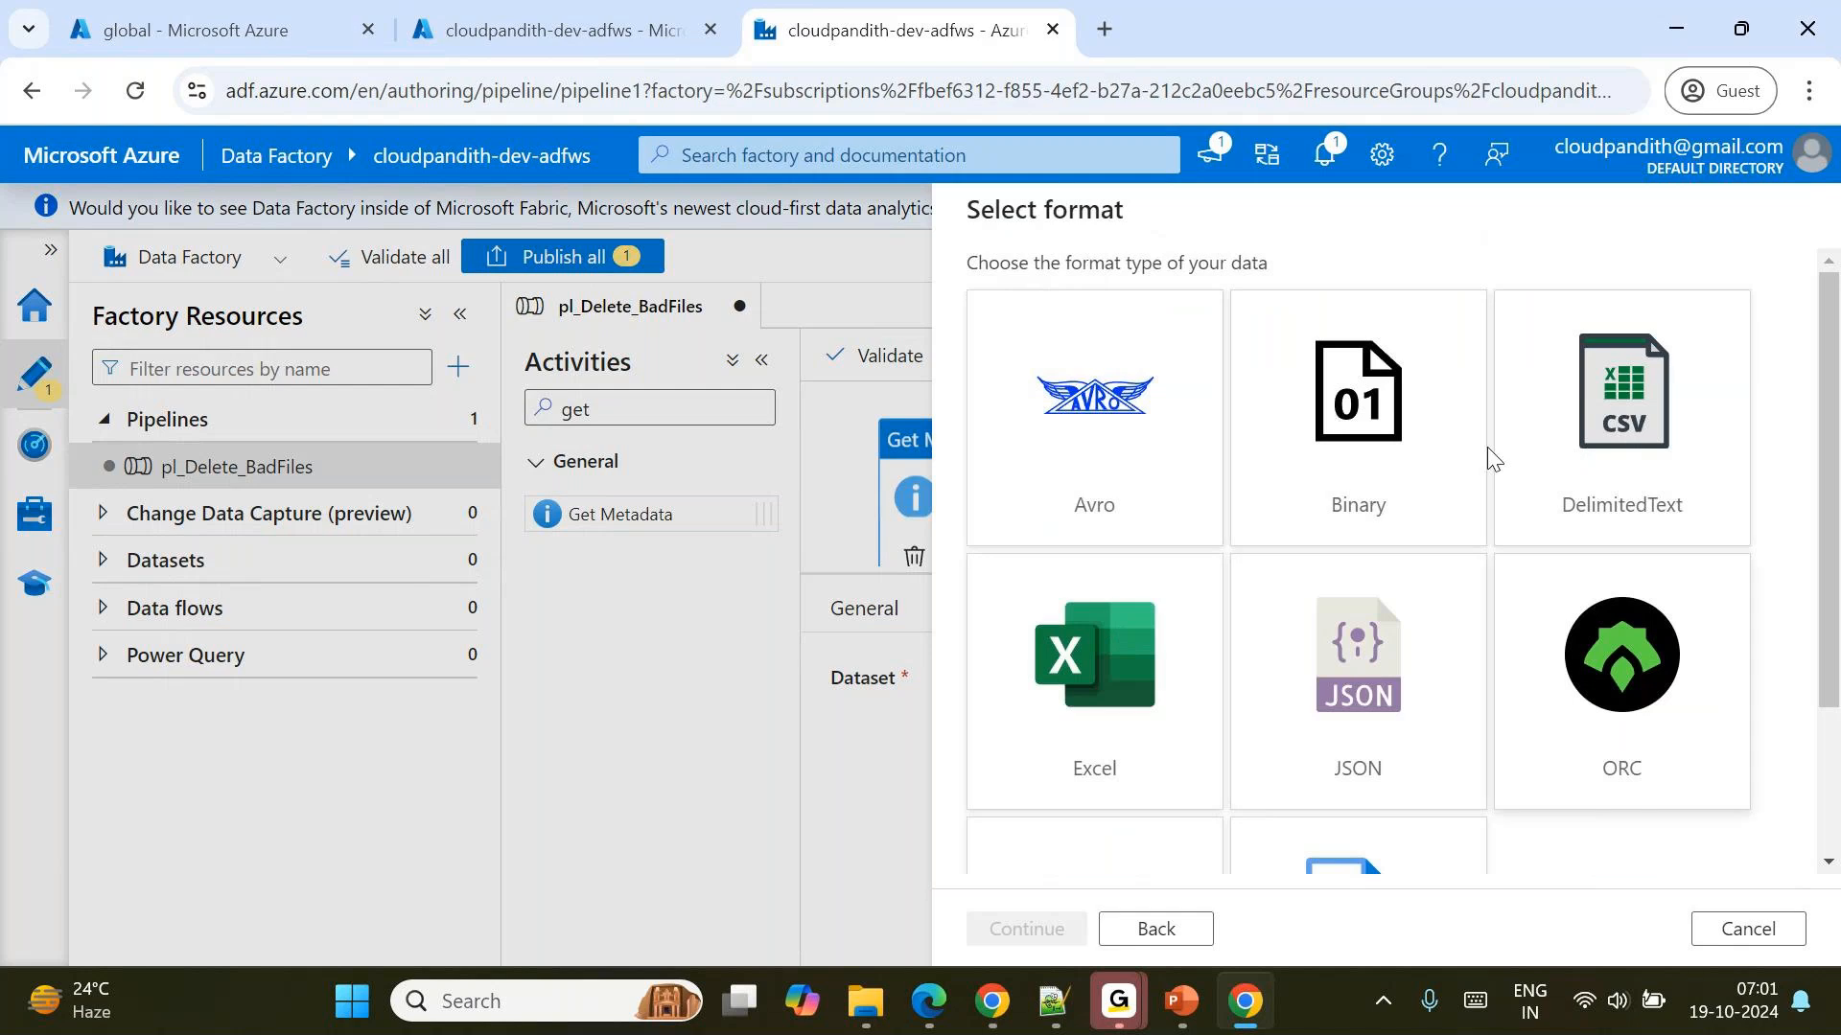
pyautogui.doubleClick(1604, 453)
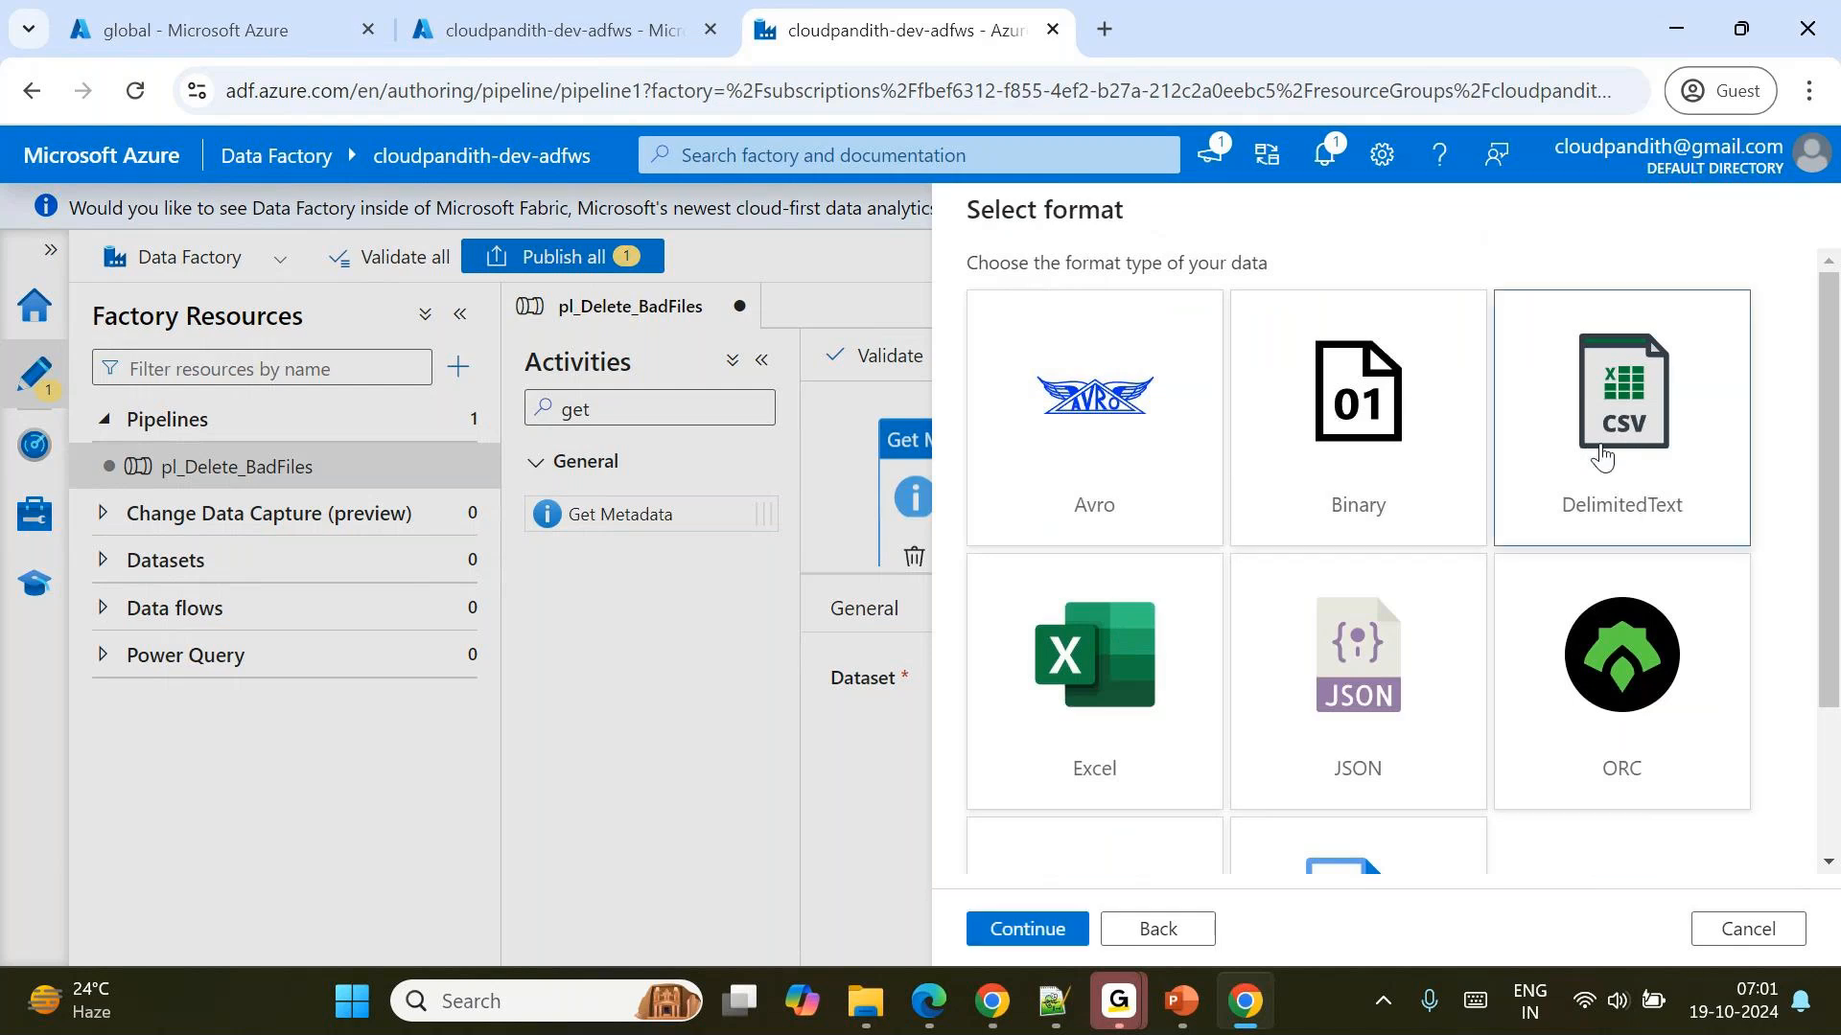
pyautogui.click(1153, 928)
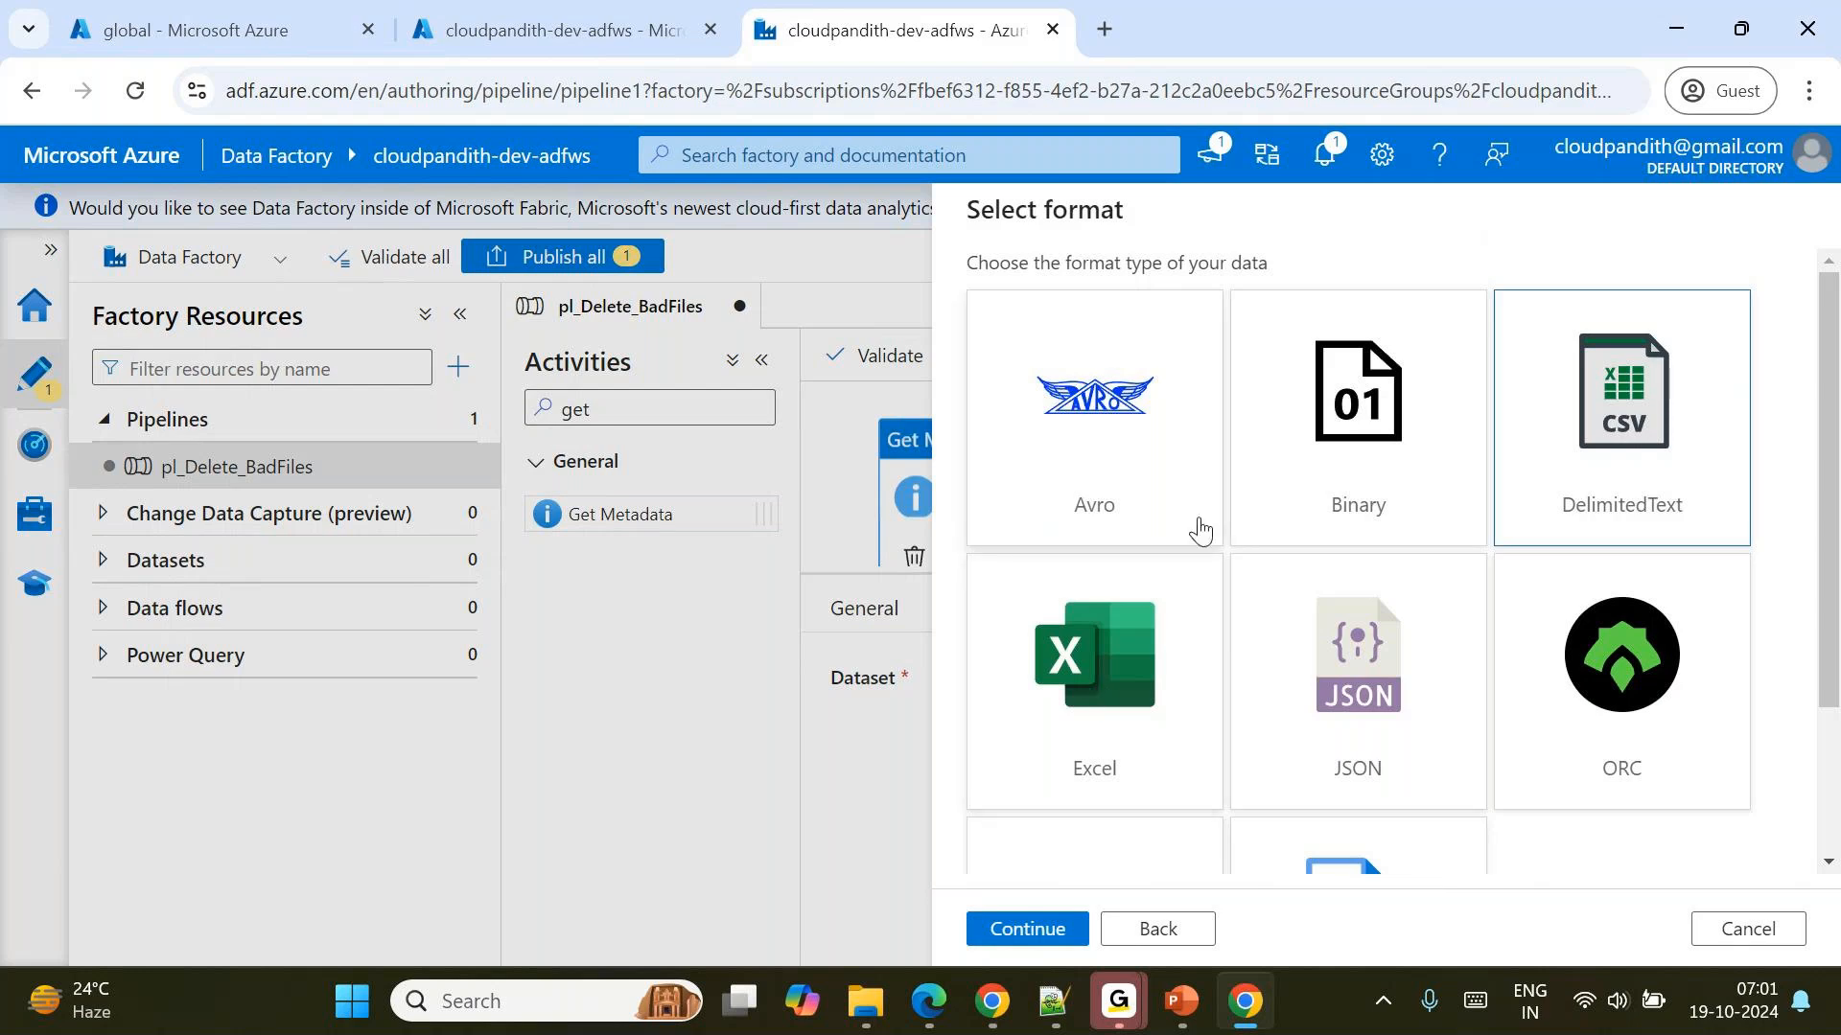
pyautogui.doubleClick(1296, 451)
# Name the dataset DS_ADLSGen2_GetFileList and choose LS_ADLSGen2 as its linked service.
pyautogui.doubleClick(1089, 305)
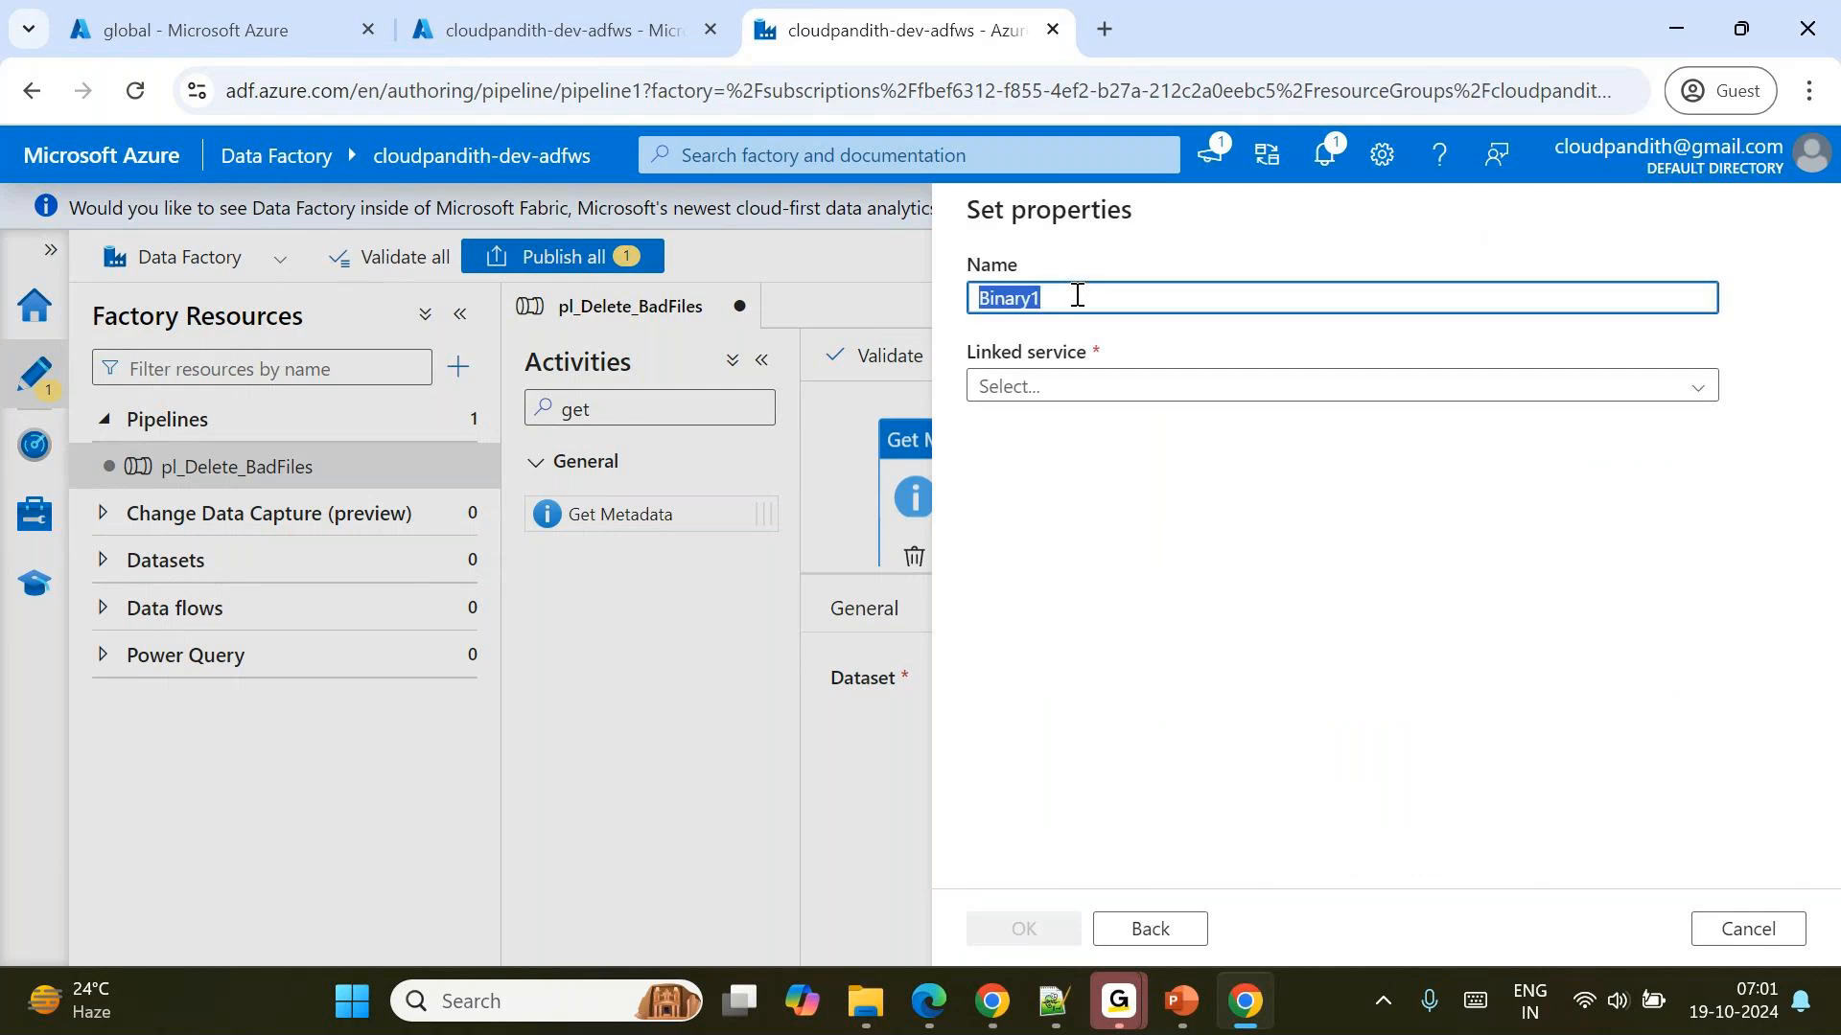
pyautogui.press('BackSpace')
pyautogui.write('DS_')
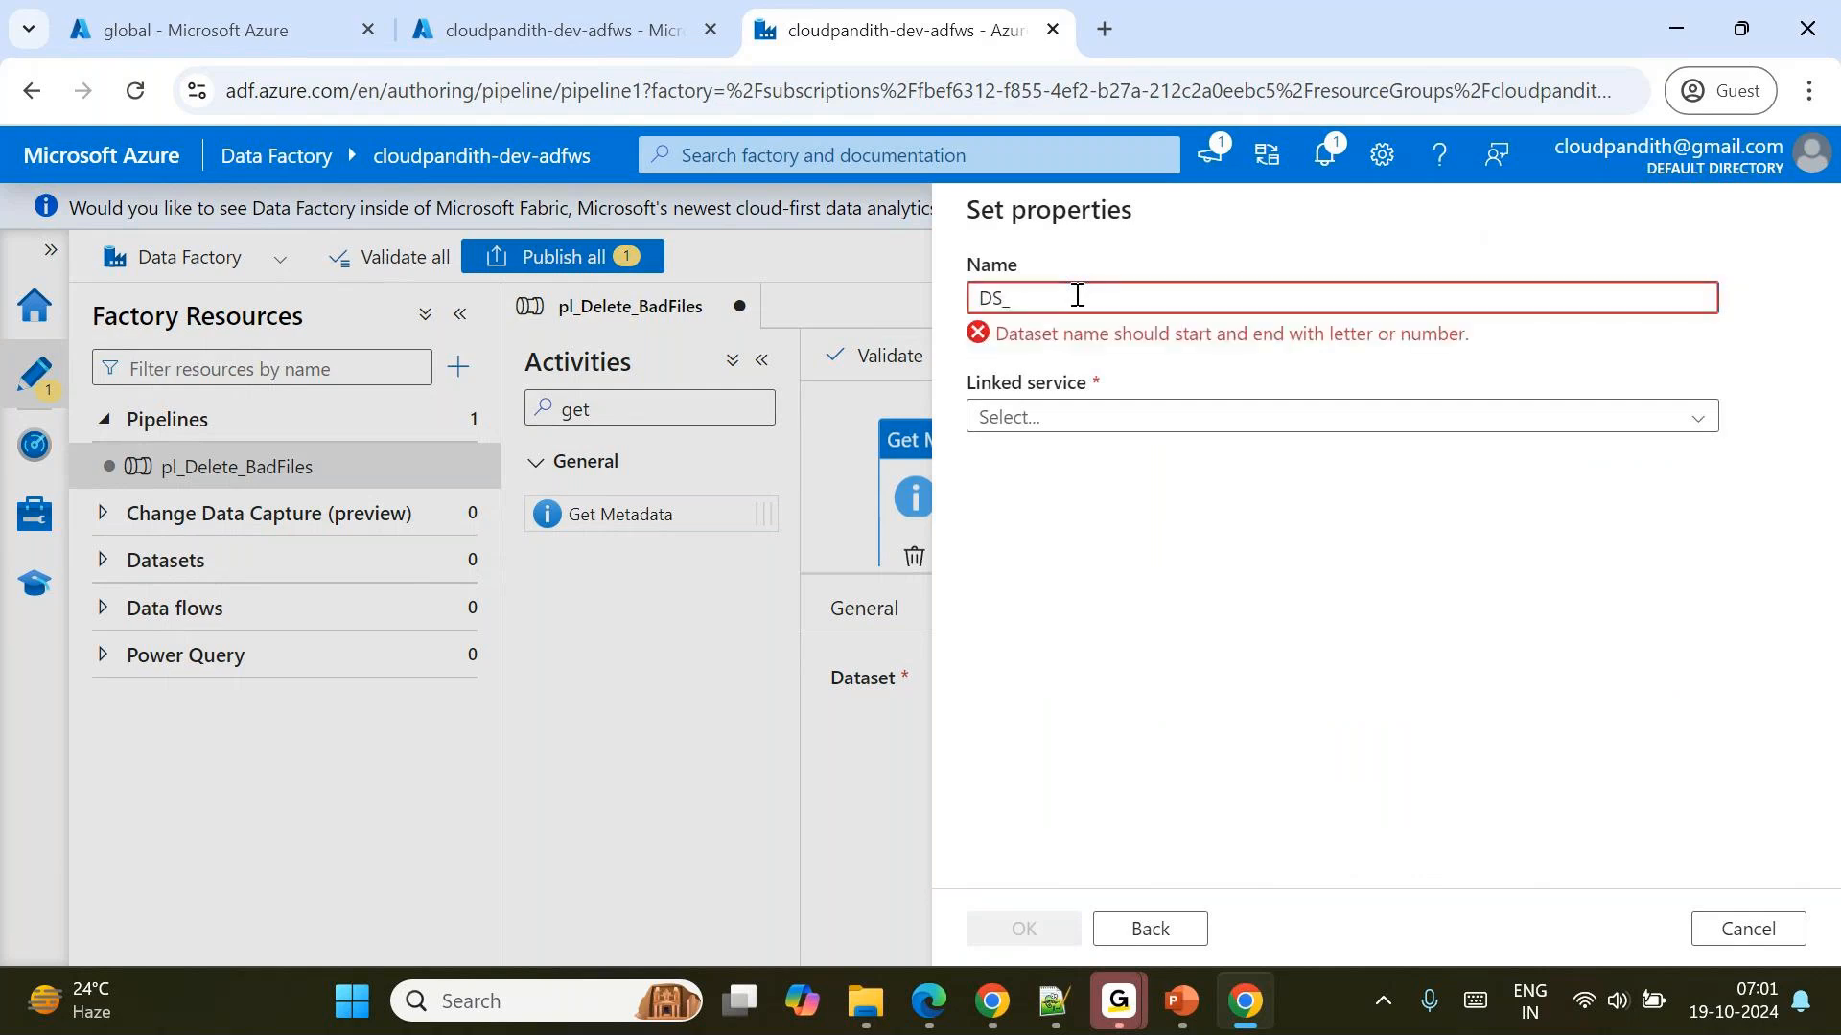
pyautogui.write('ADLSGen2_GetFiles')
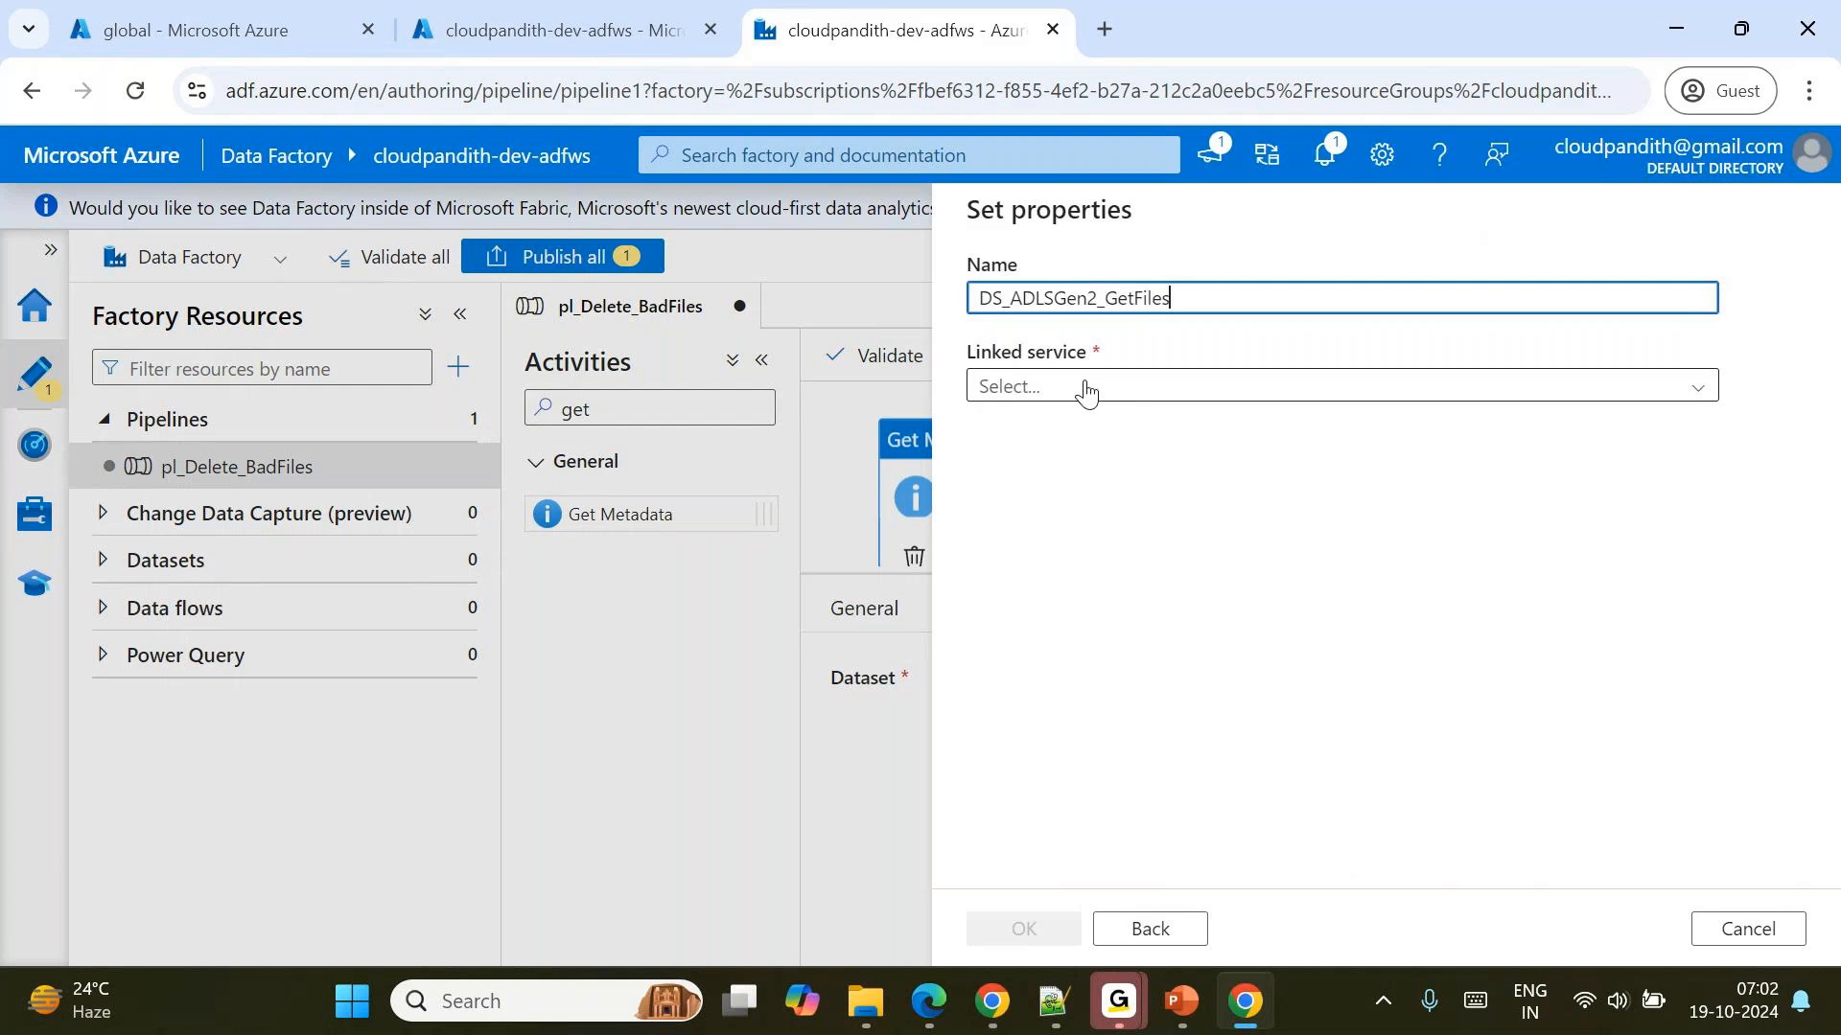
pyautogui.press('BackSpace')
pyautogui.write('List')
pyautogui.click(1085, 389)
pyautogui.click(1005, 530)
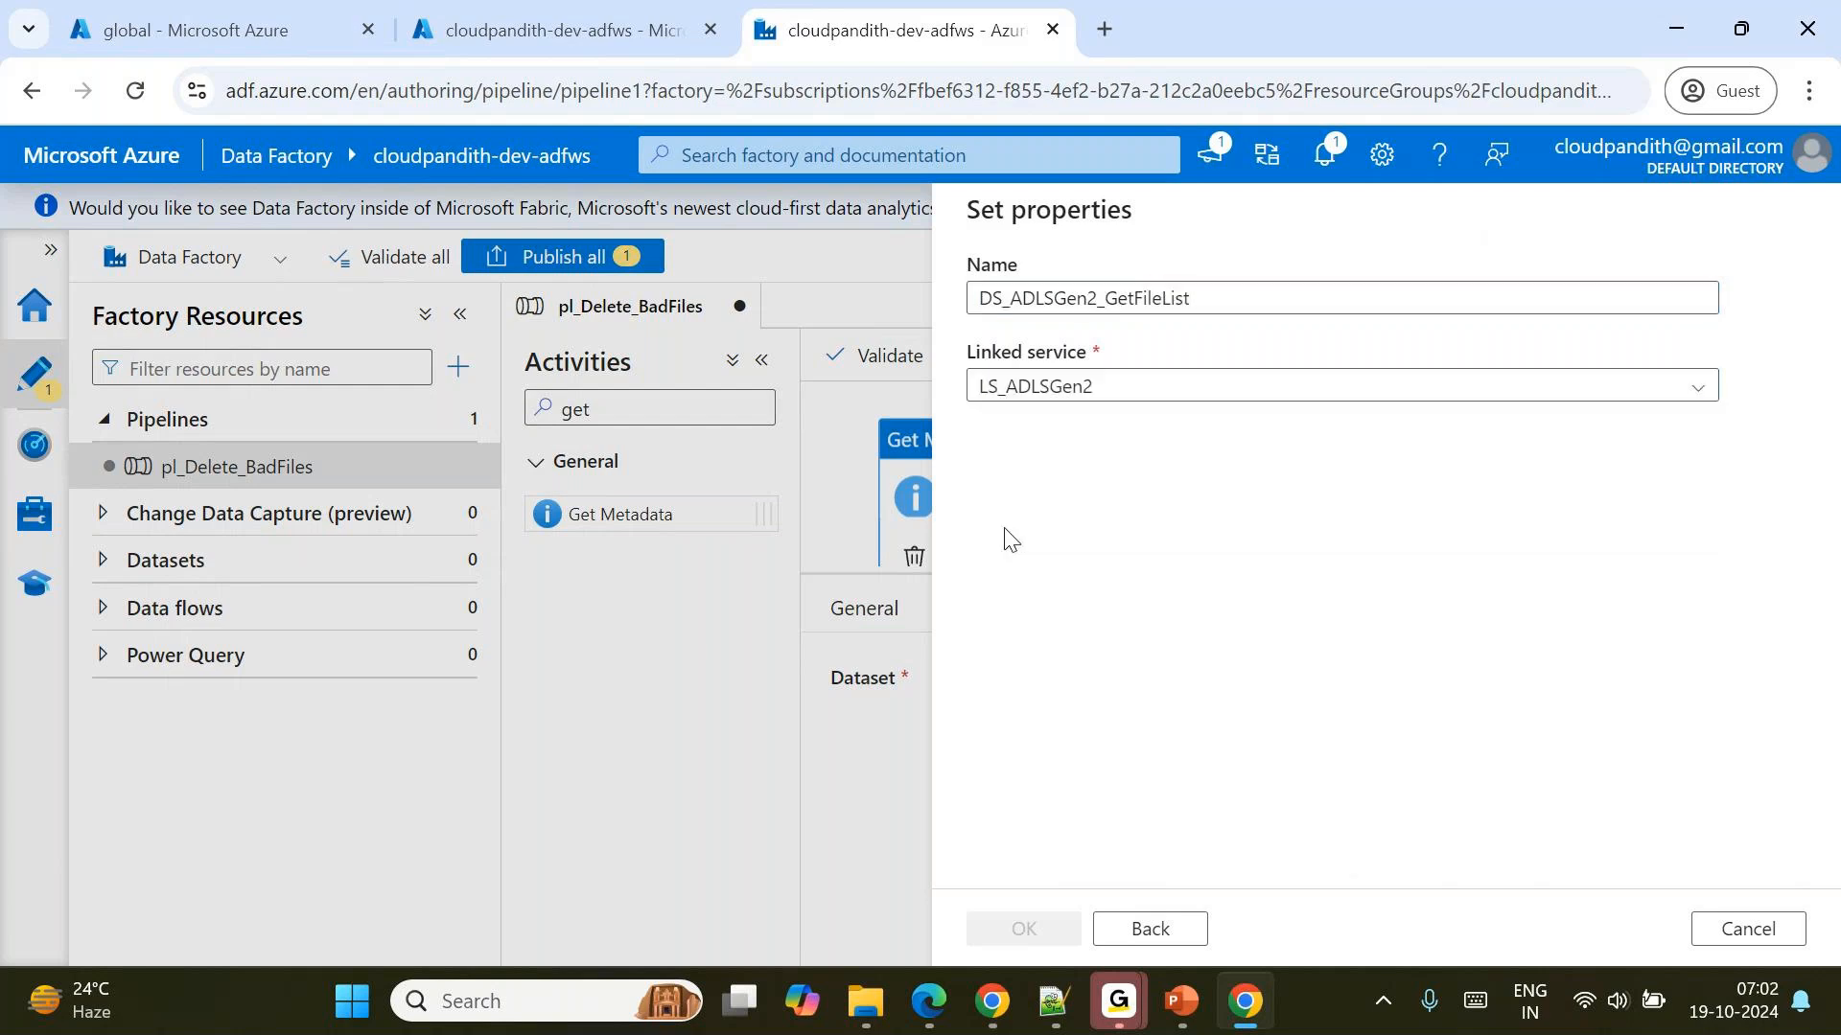
# Set the dataset's file path to the archivaldata folder in the global file system and create the dataset.
pyautogui.click(1734, 470)
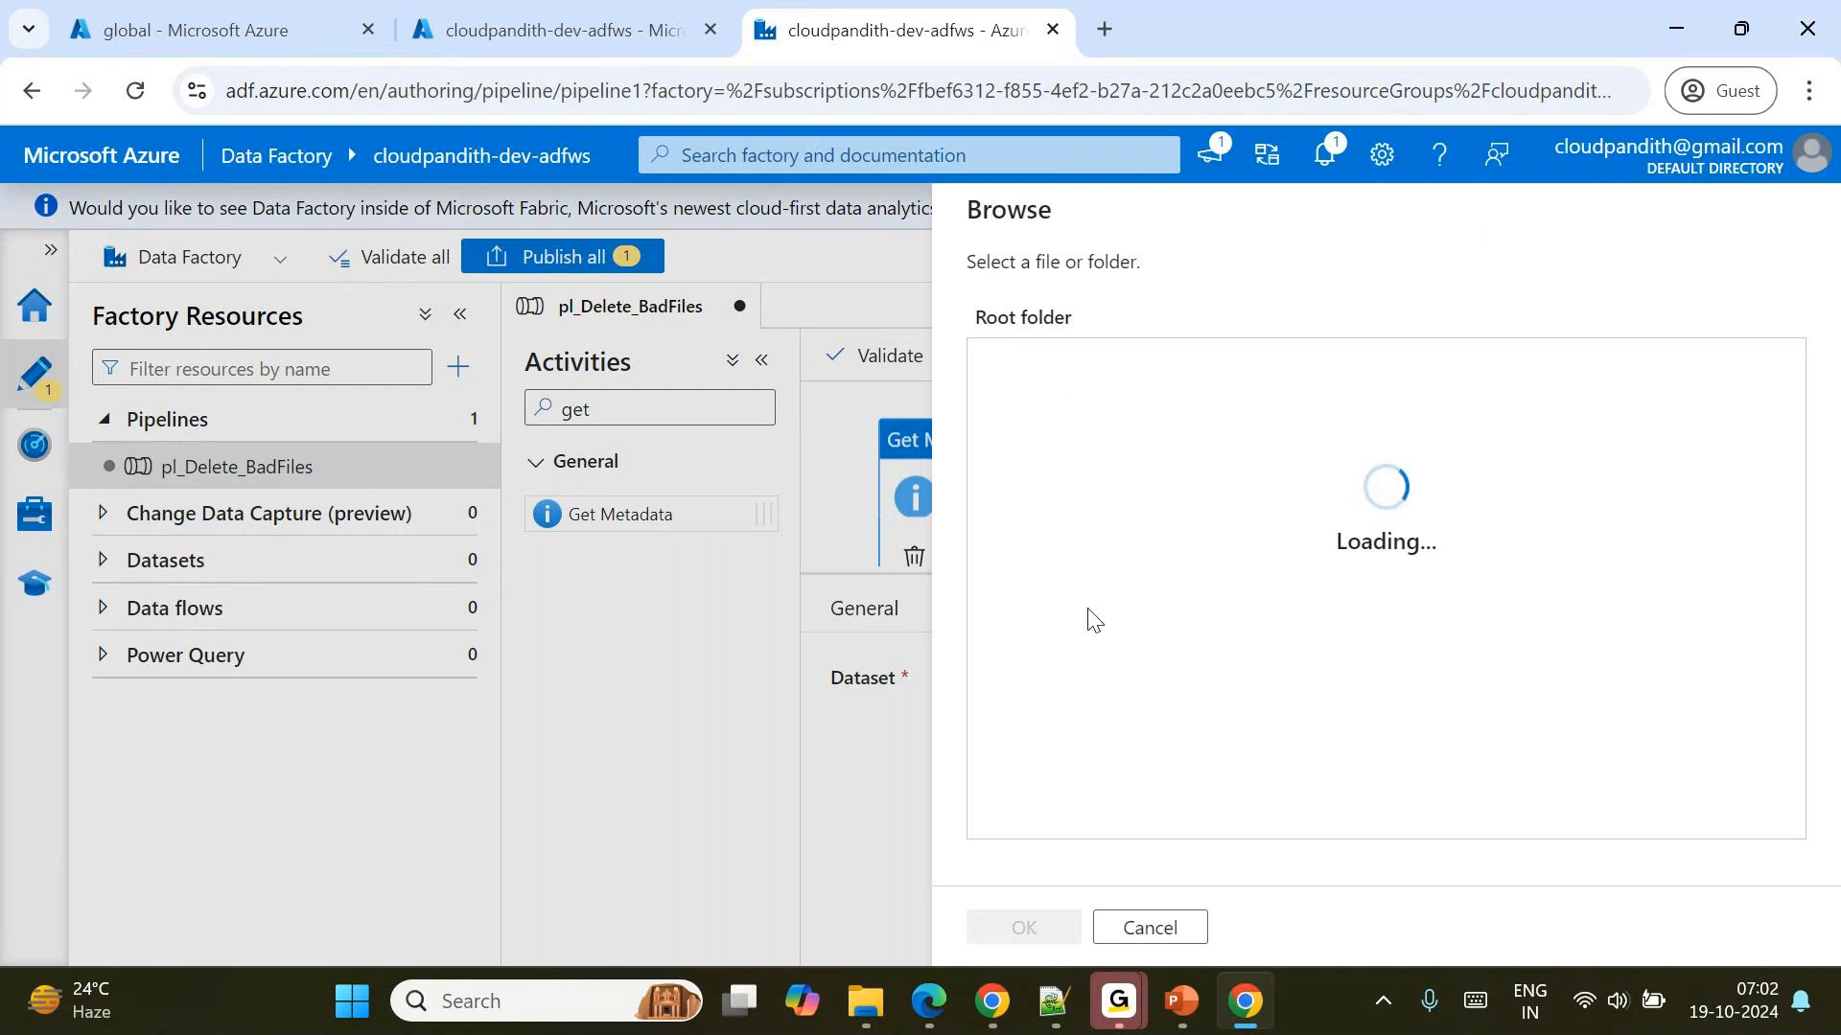
pyautogui.click(1177, 928)
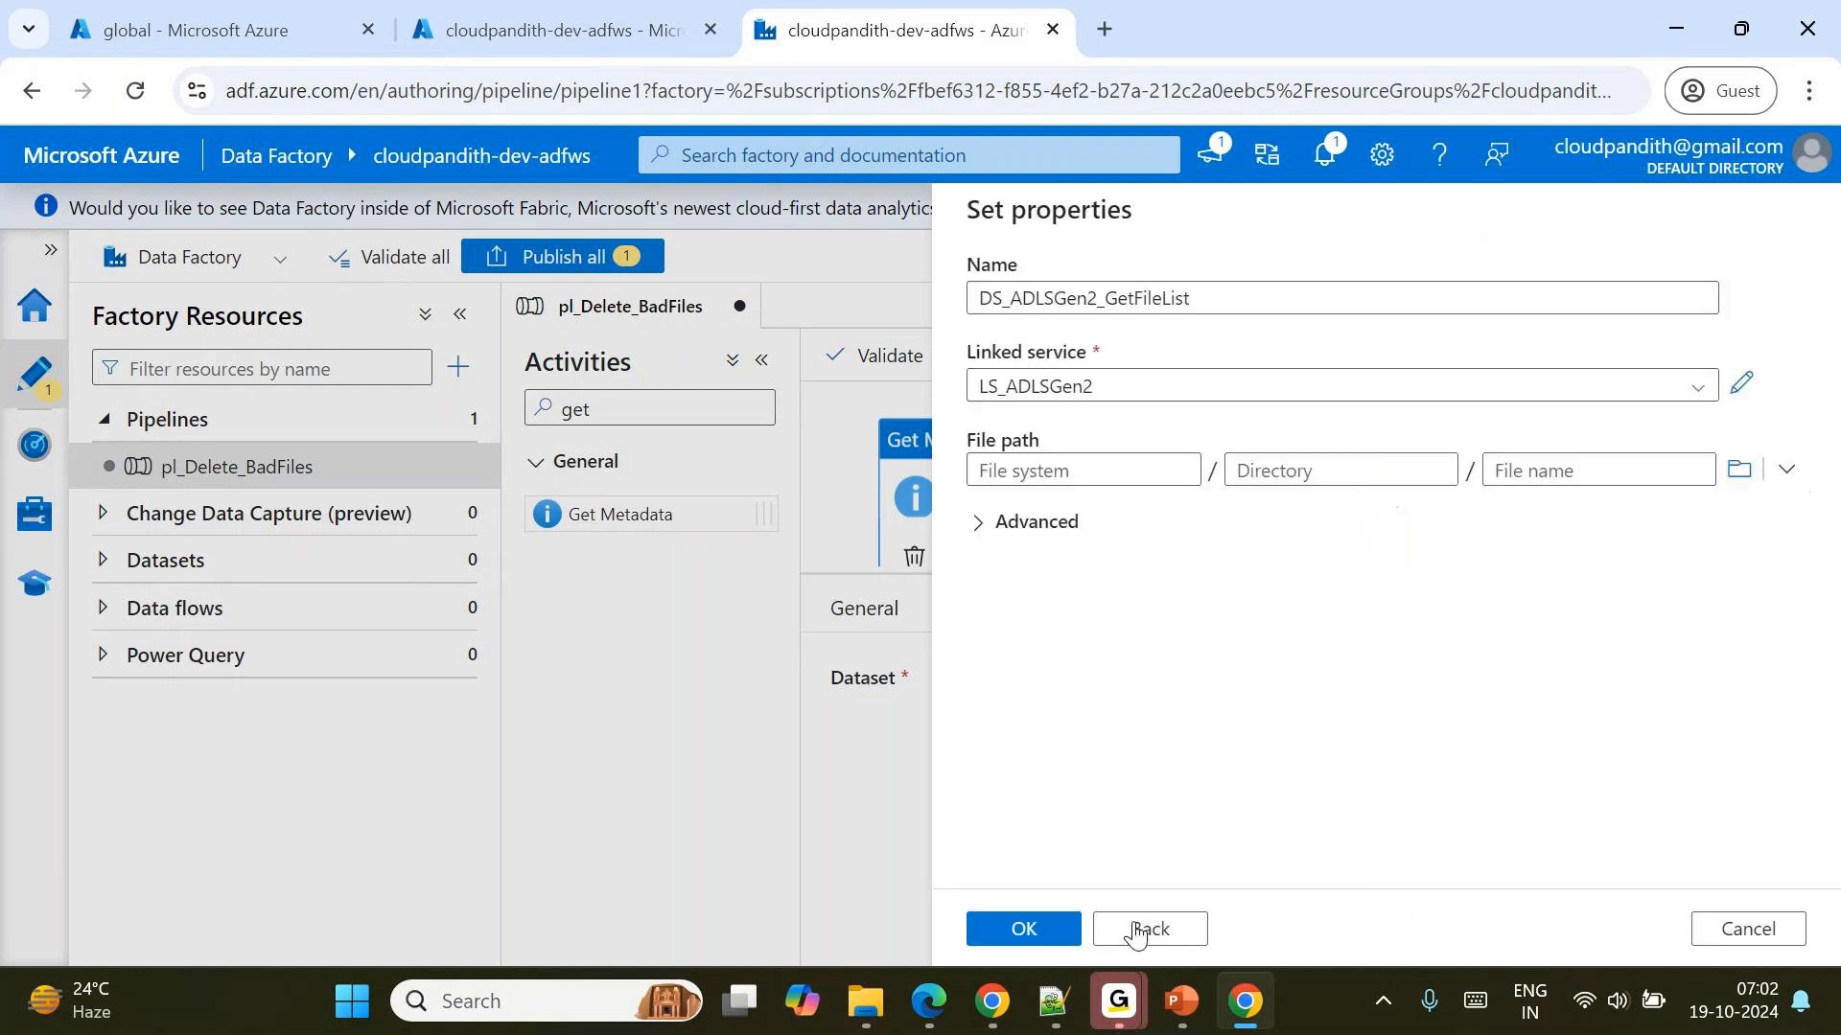
pyautogui.click(1739, 470)
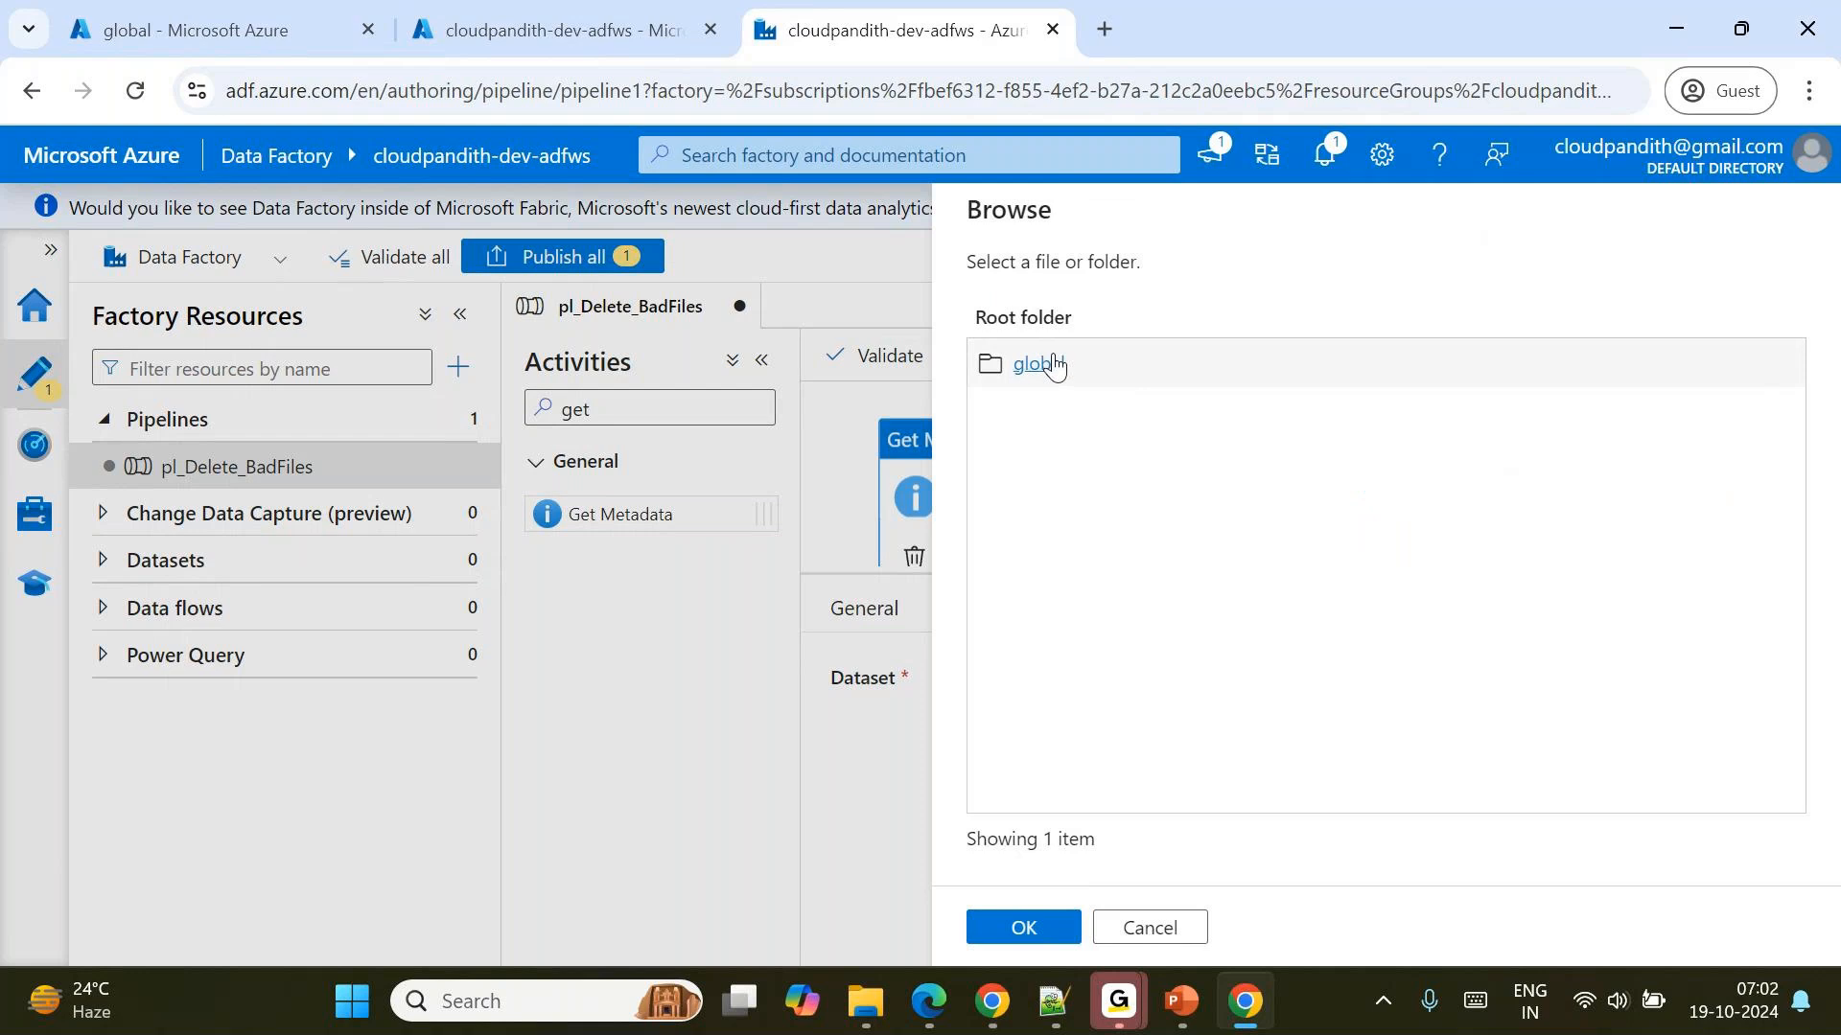
pyautogui.click(1049, 364)
pyautogui.click(1024, 928)
pyautogui.click(1737, 470)
pyautogui.click(1055, 364)
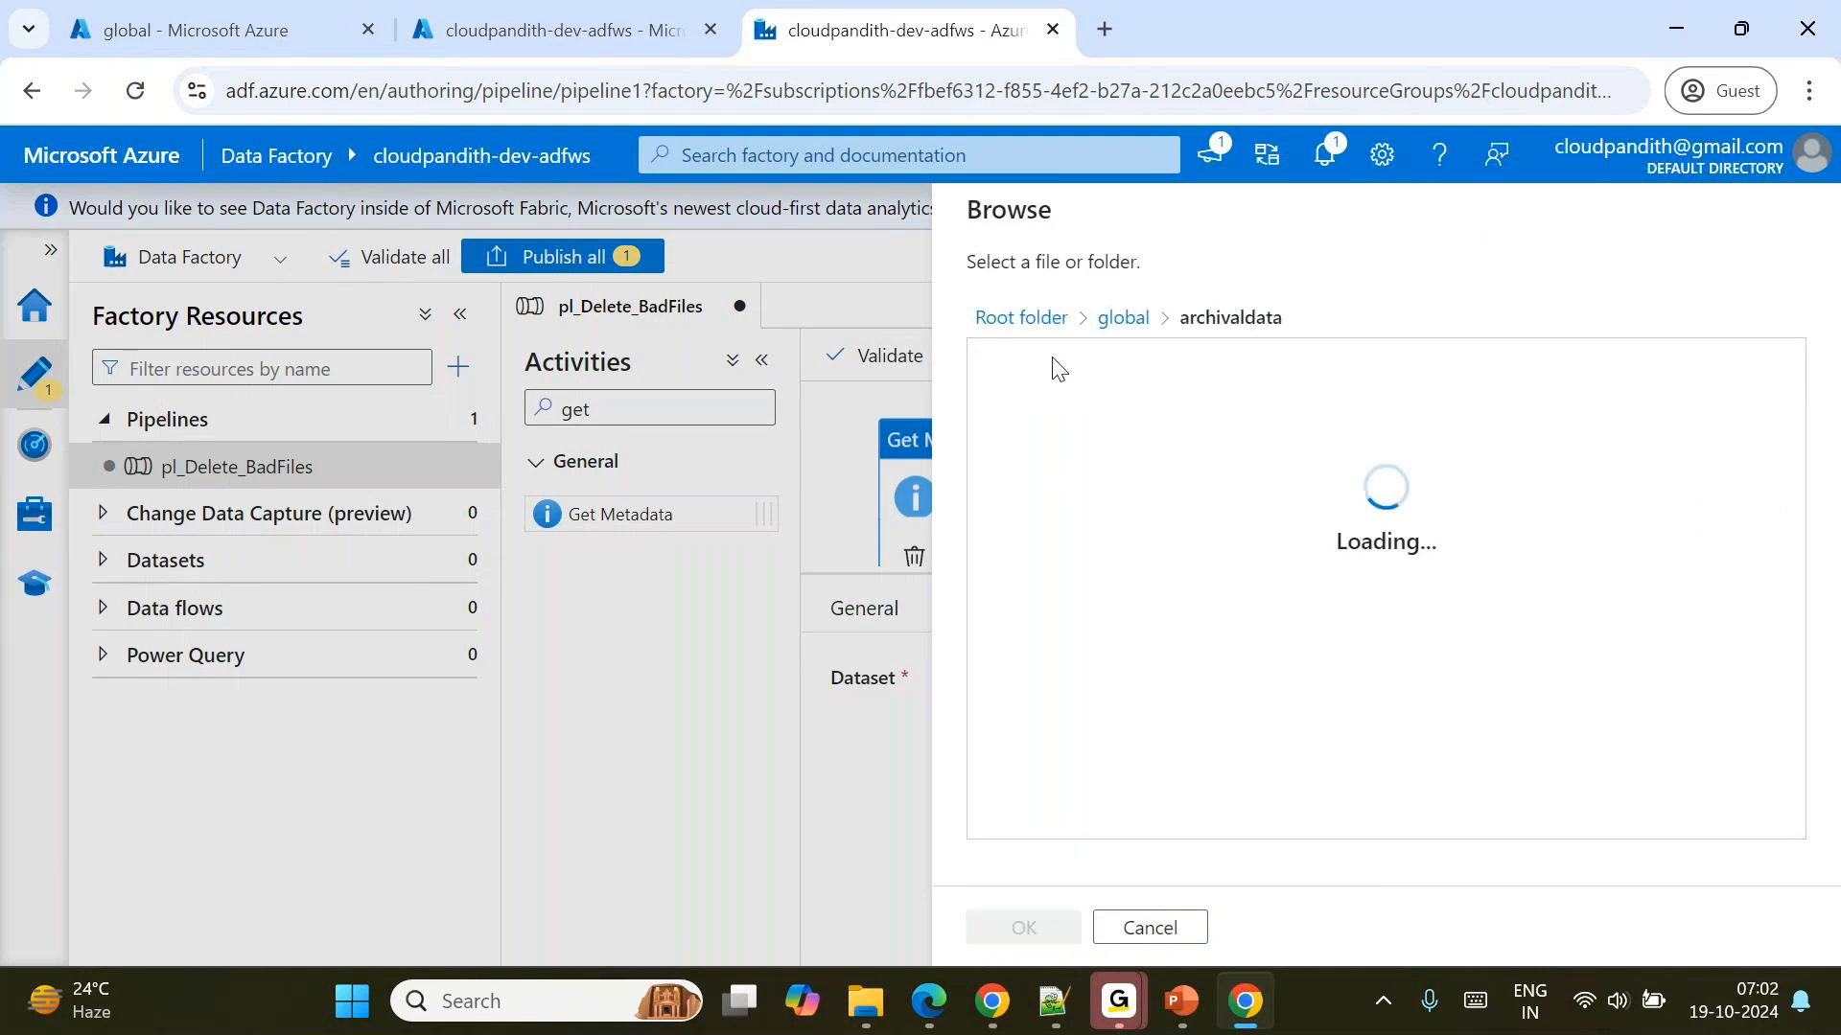
pyautogui.click(1022, 928)
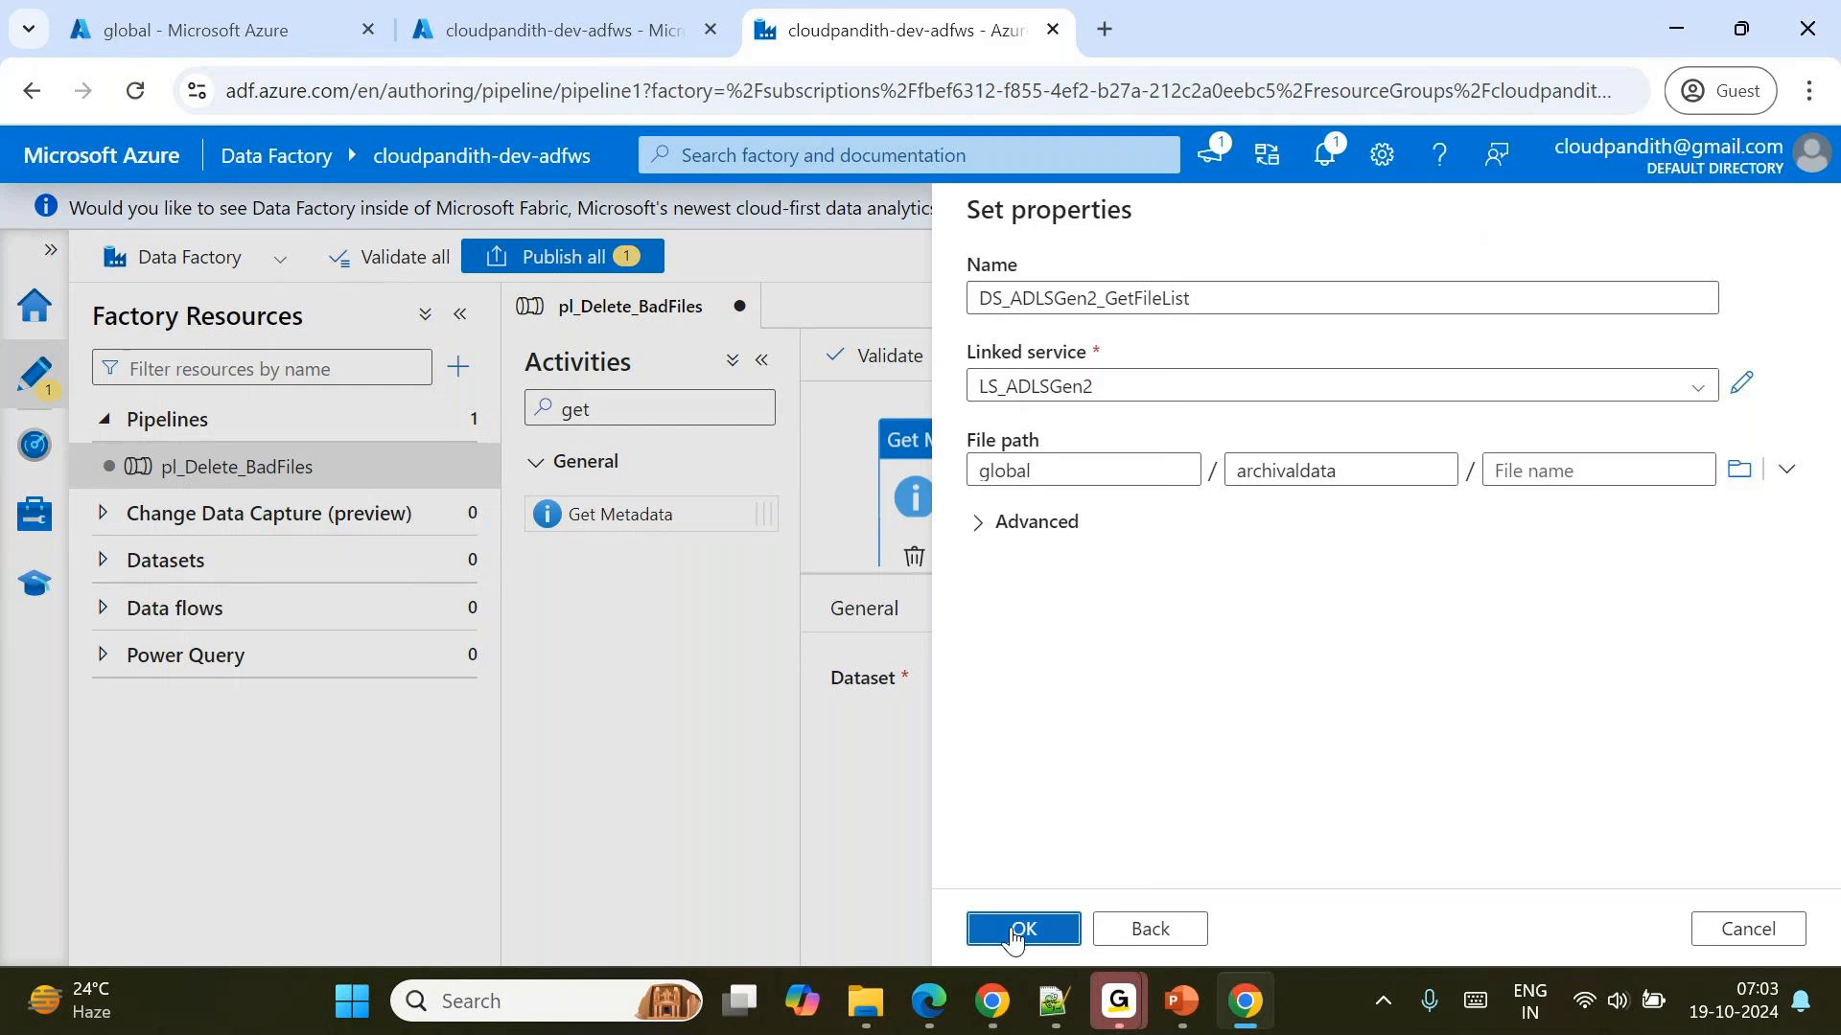
pyautogui.click(1022, 928)
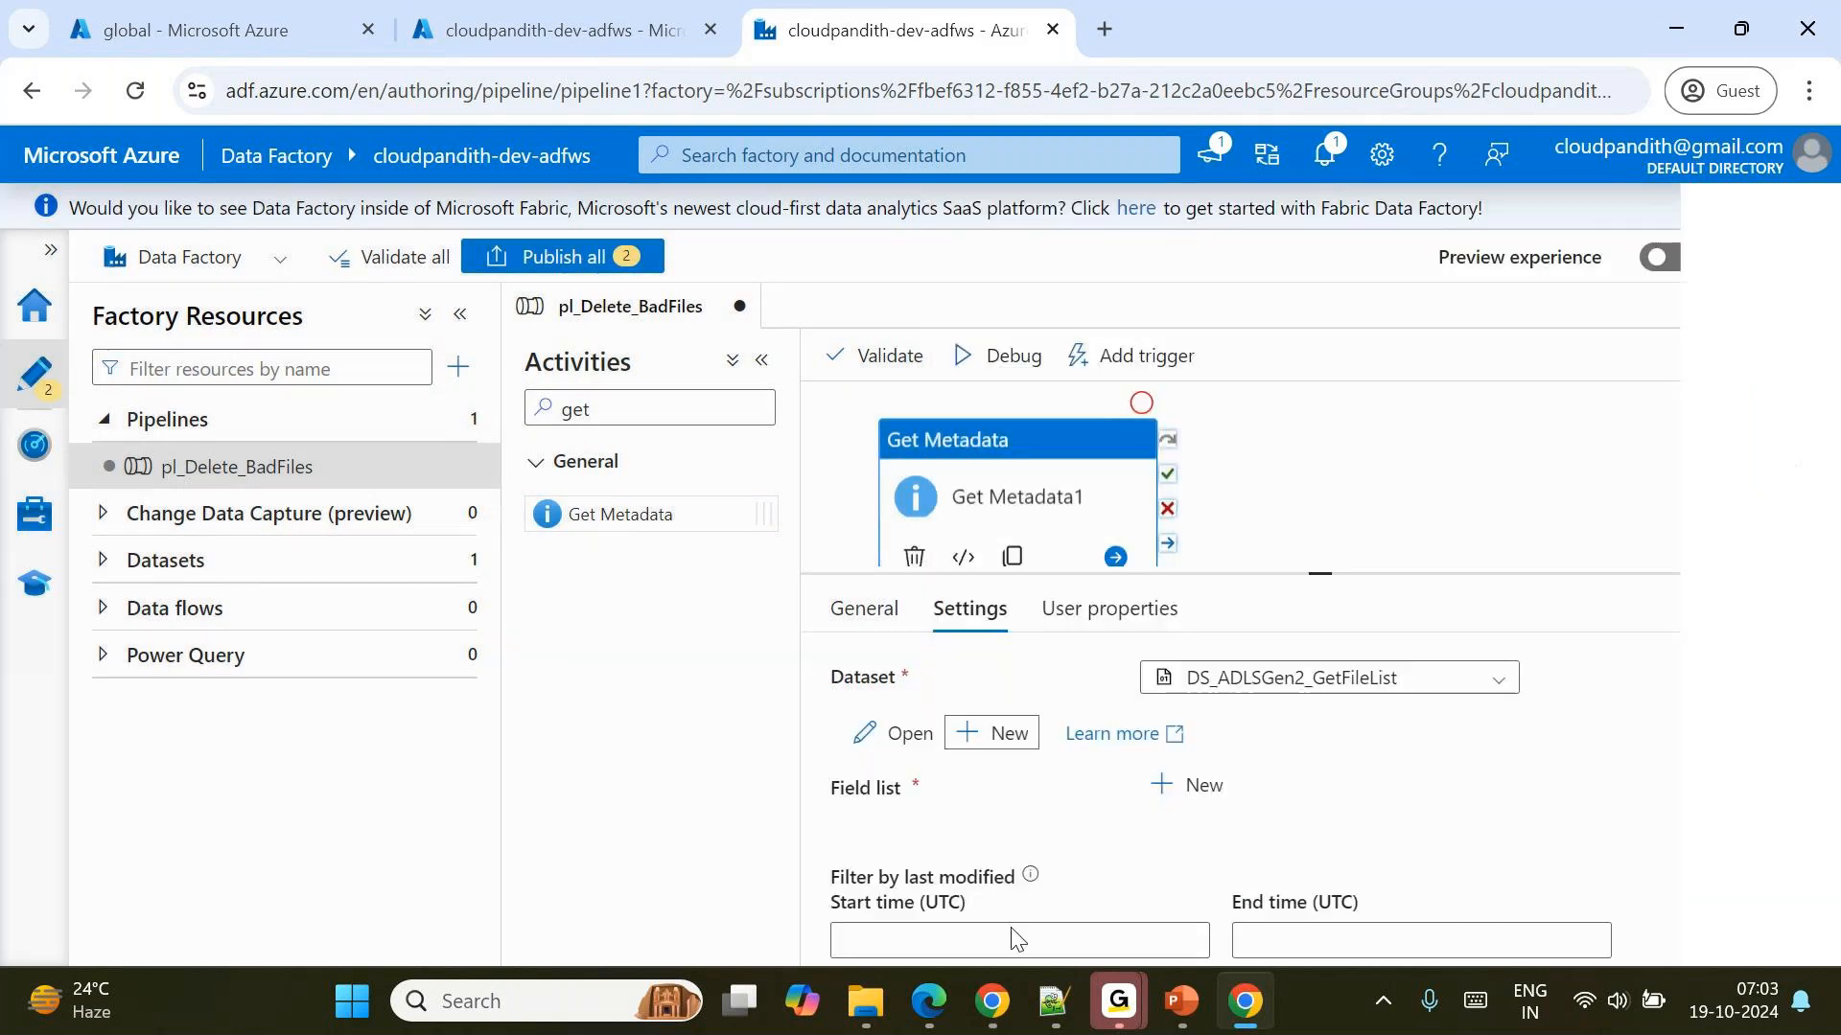
# Add Child items as an argument in the Get Metadata activity's field list.
pyautogui.click(1192, 786)
pyautogui.scroll(-1, 1194, 790)
pyautogui.click(1246, 767)
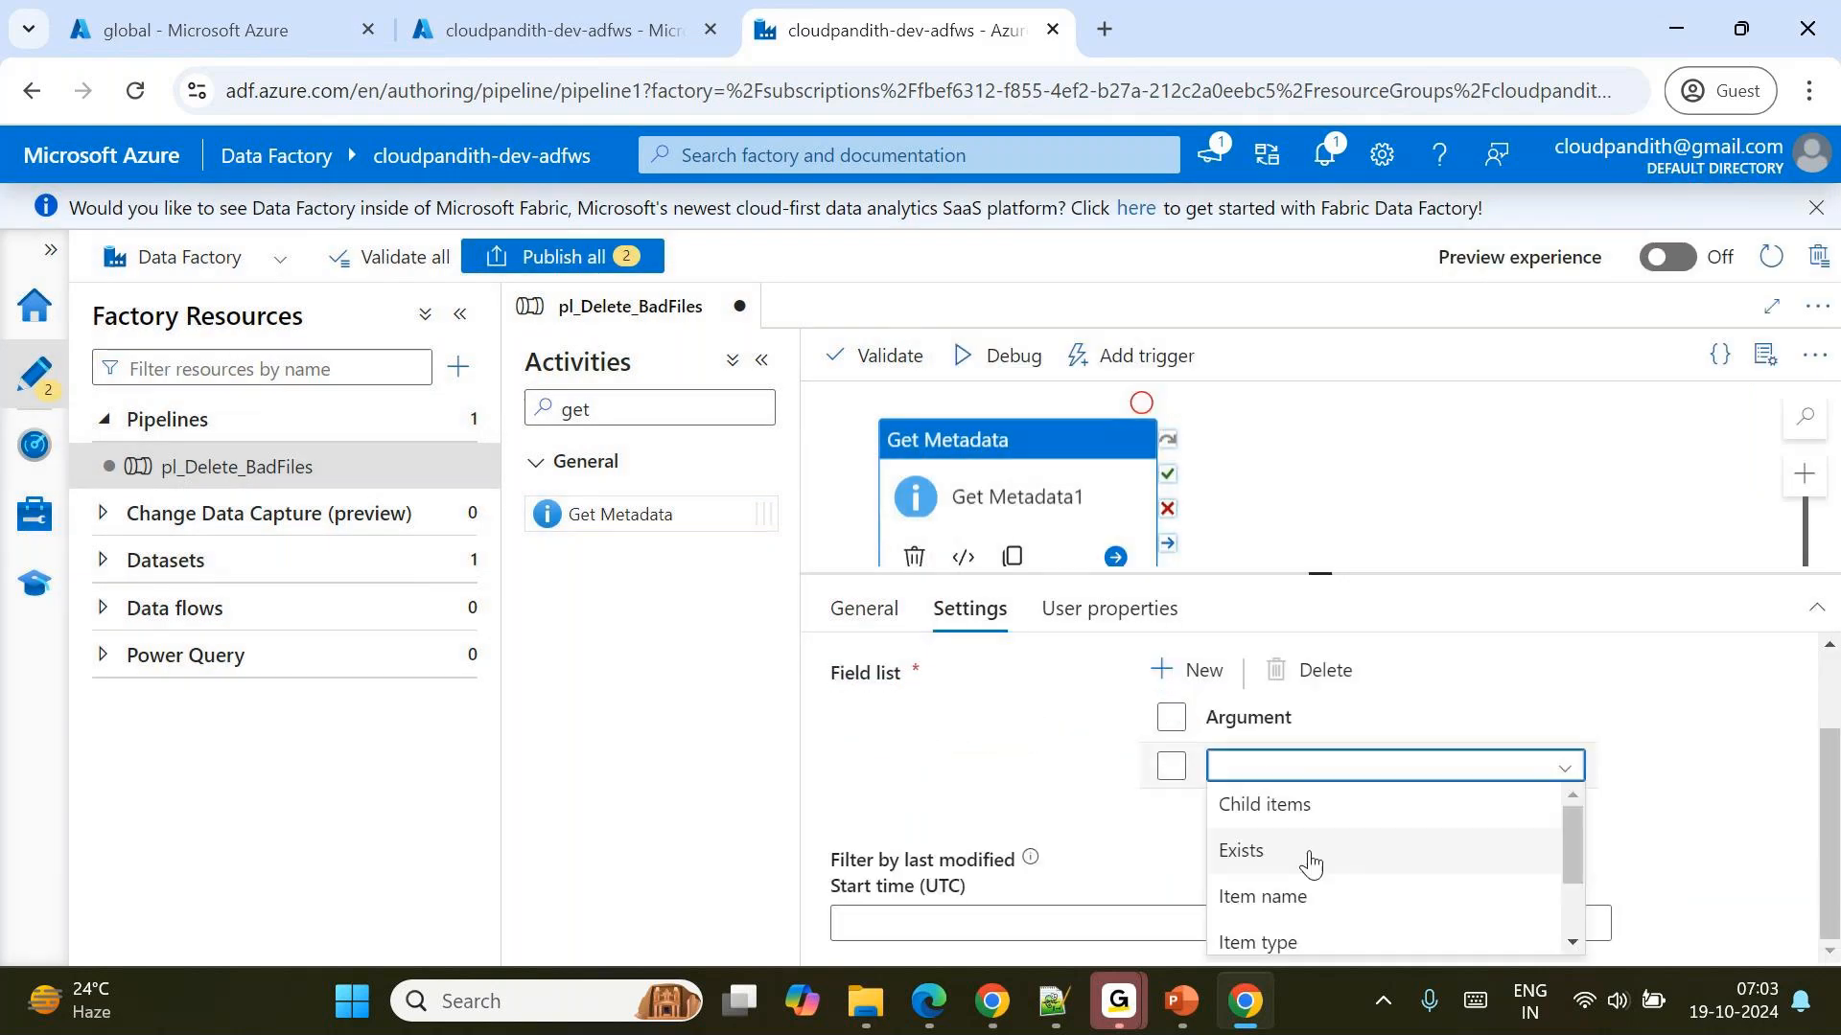
pyautogui.click(1292, 823)
pyautogui.click(1171, 831)
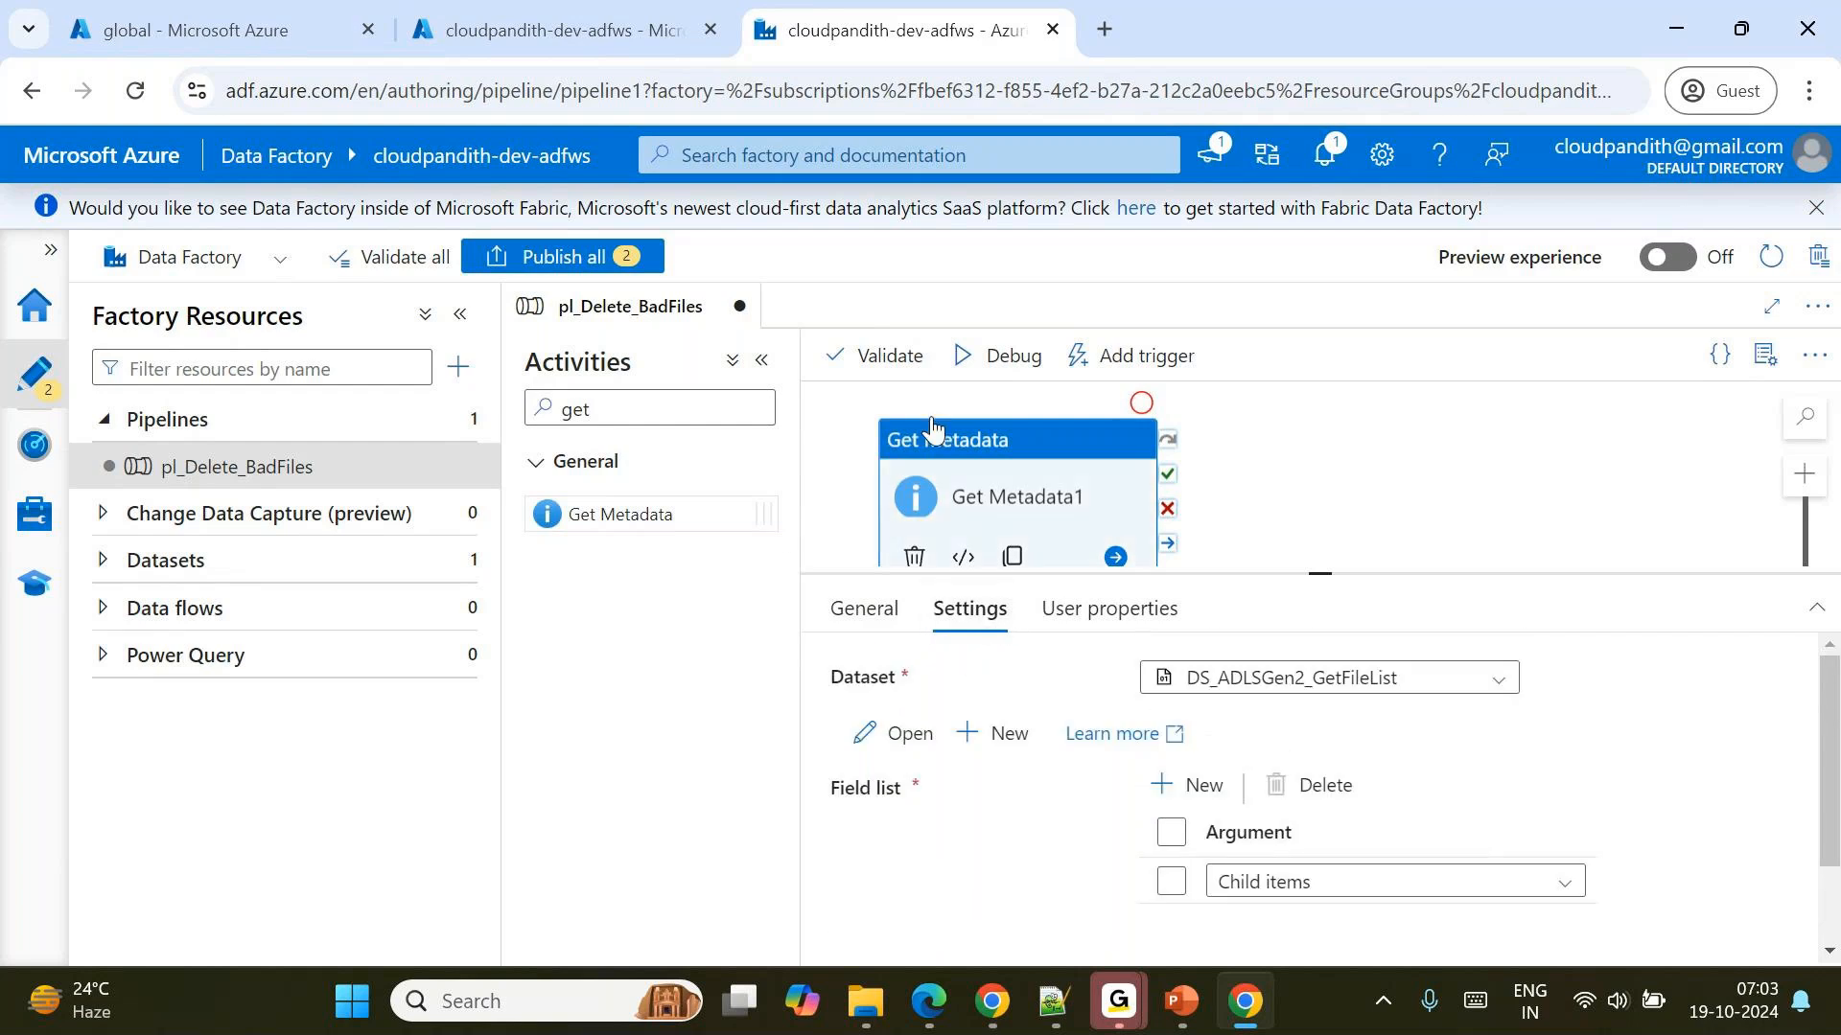
# Debug the pipeline and examine the Get Metadata1 output in an expanded view.
pyautogui.click(1006, 361)
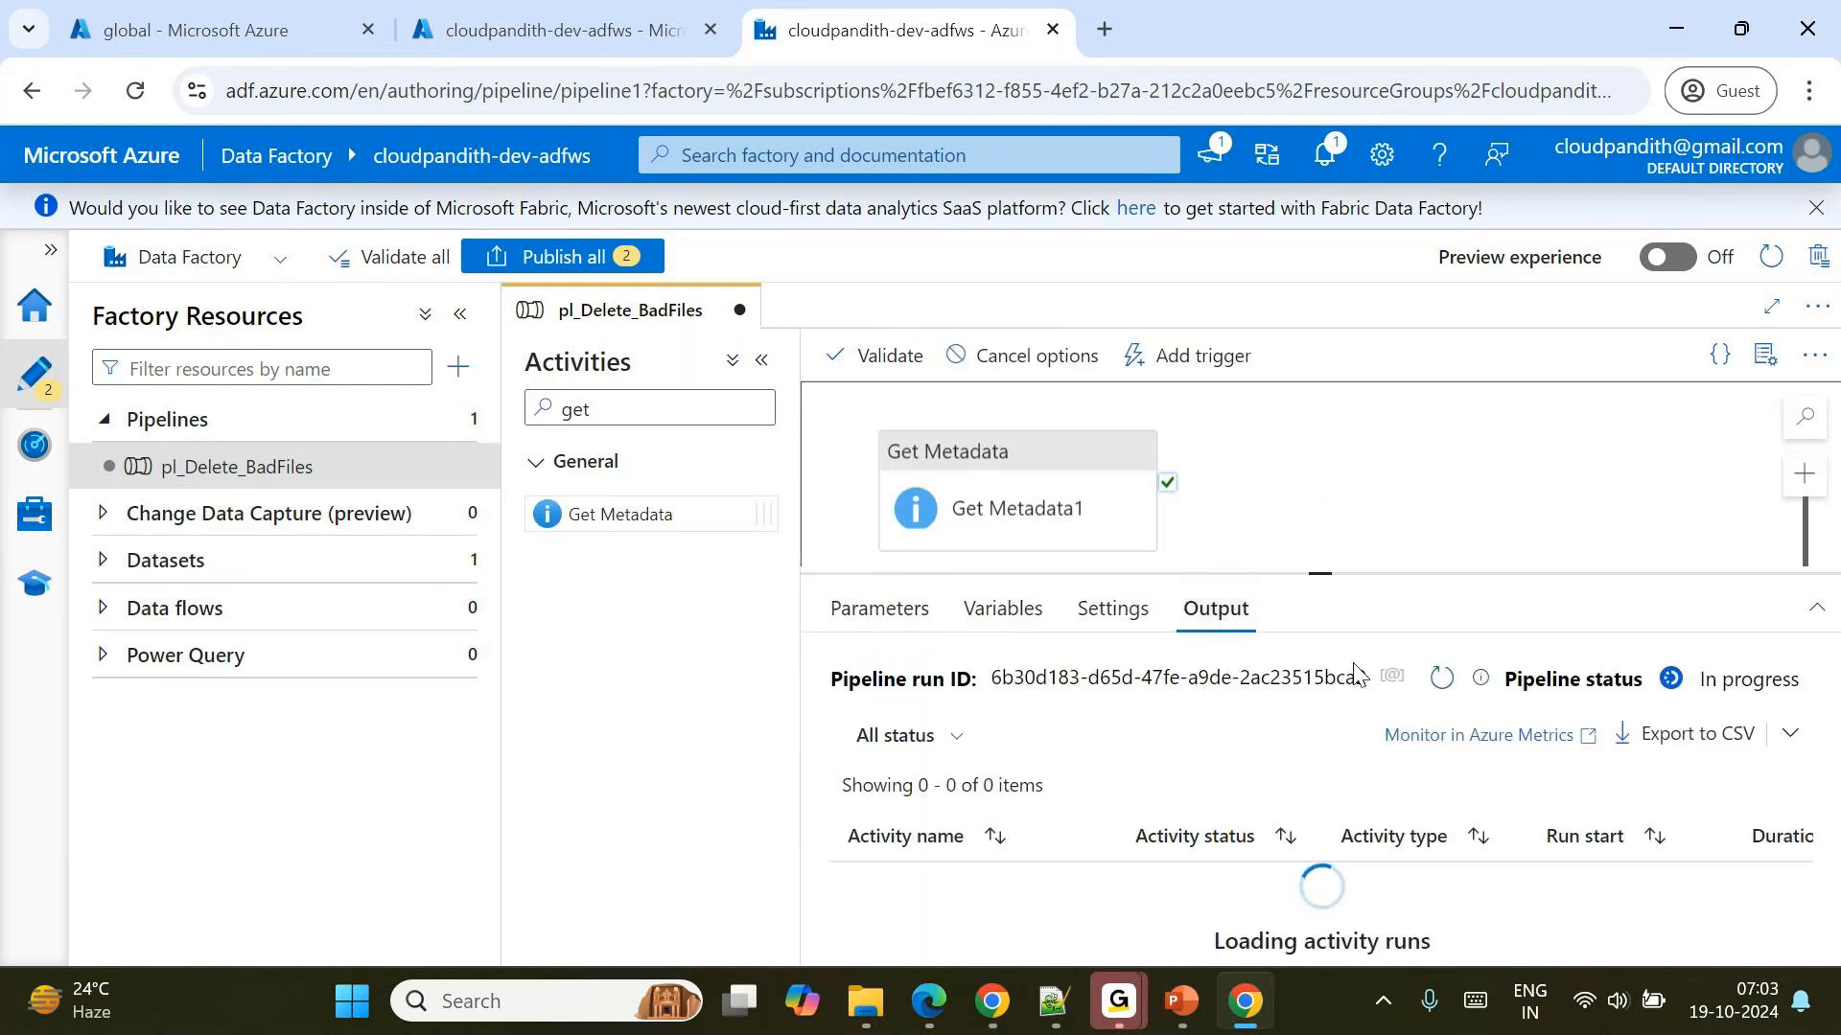
pyautogui.click(1440, 683)
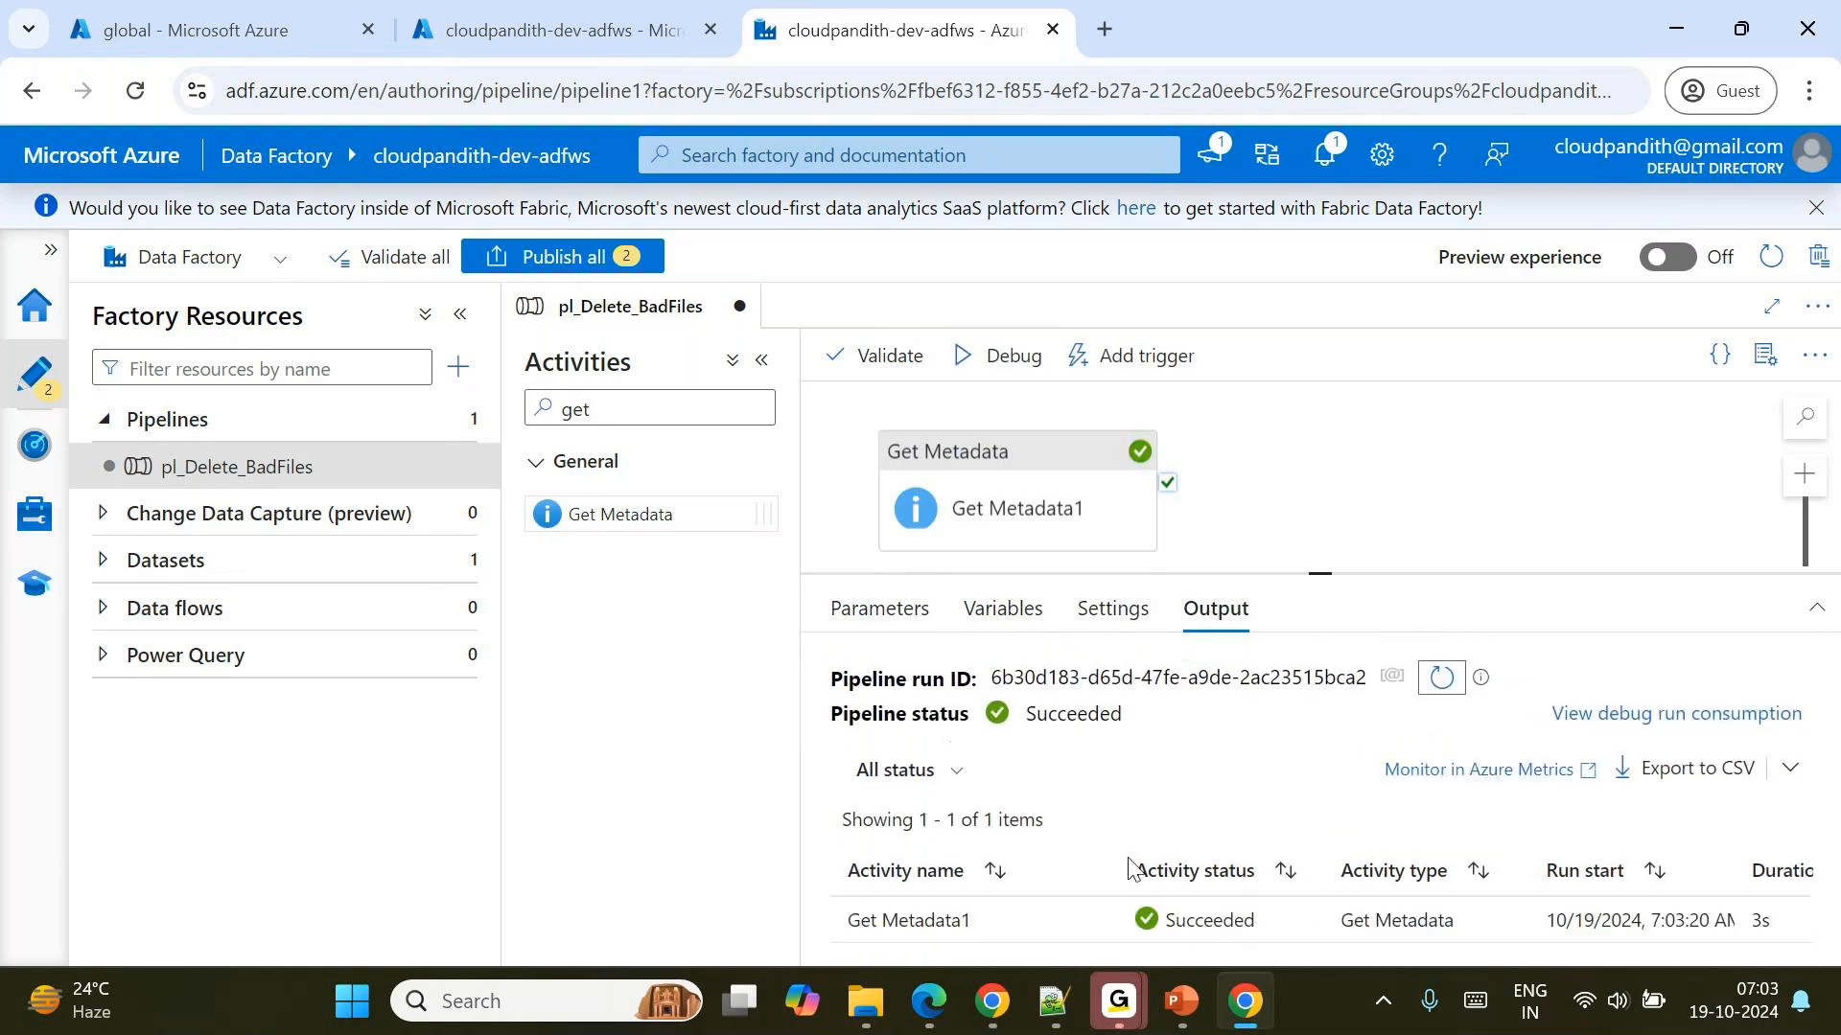
pyautogui.click(1094, 923)
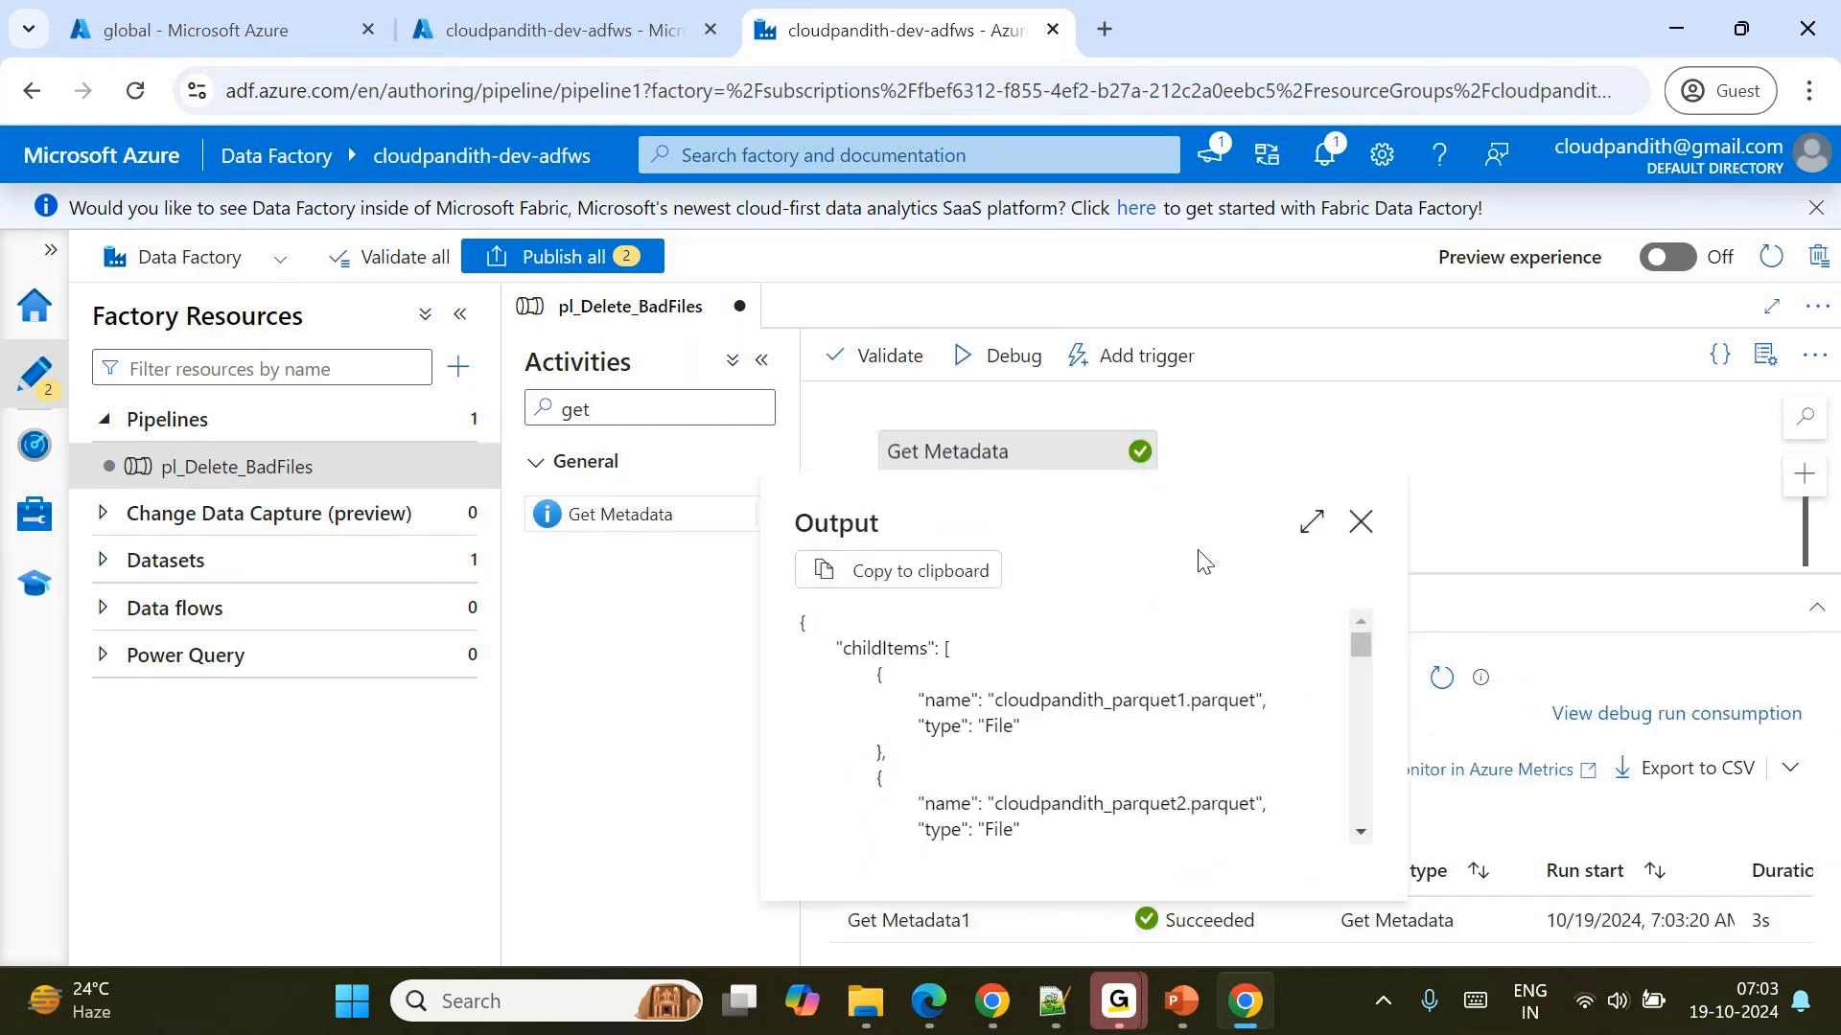
pyautogui.click(1312, 521)
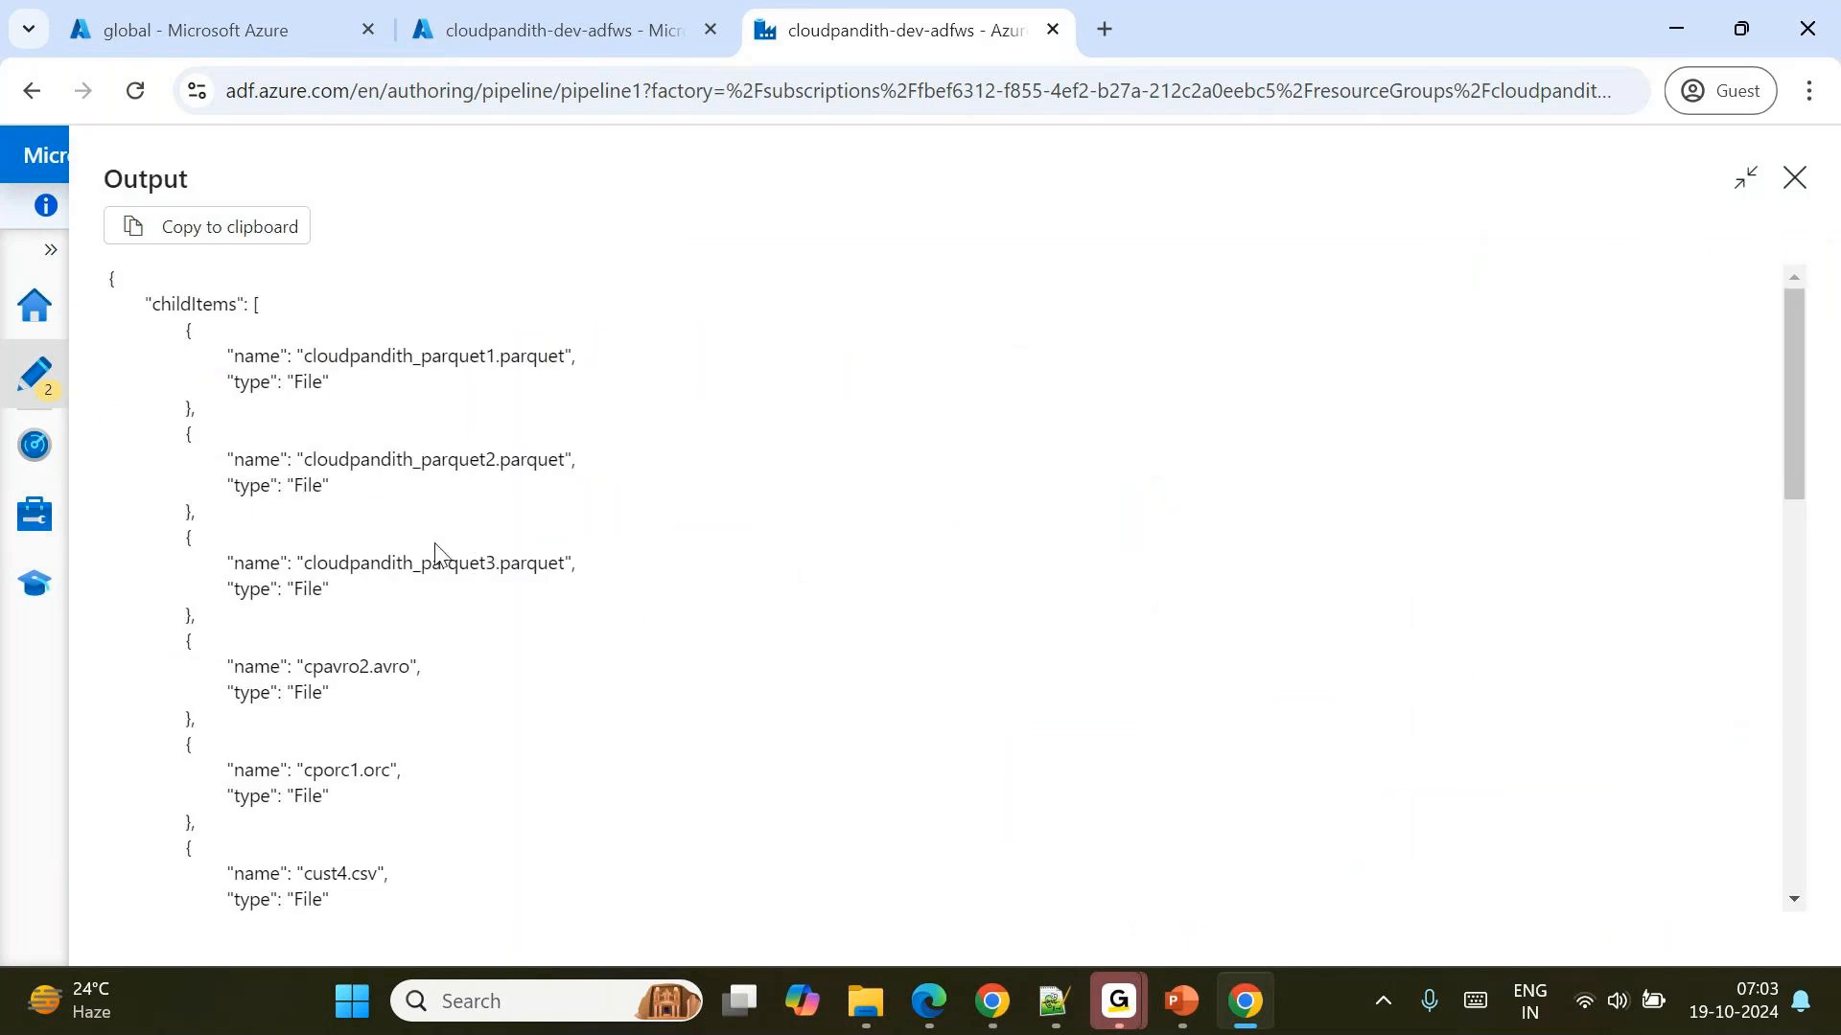
pyautogui.tripleClick(335, 357)
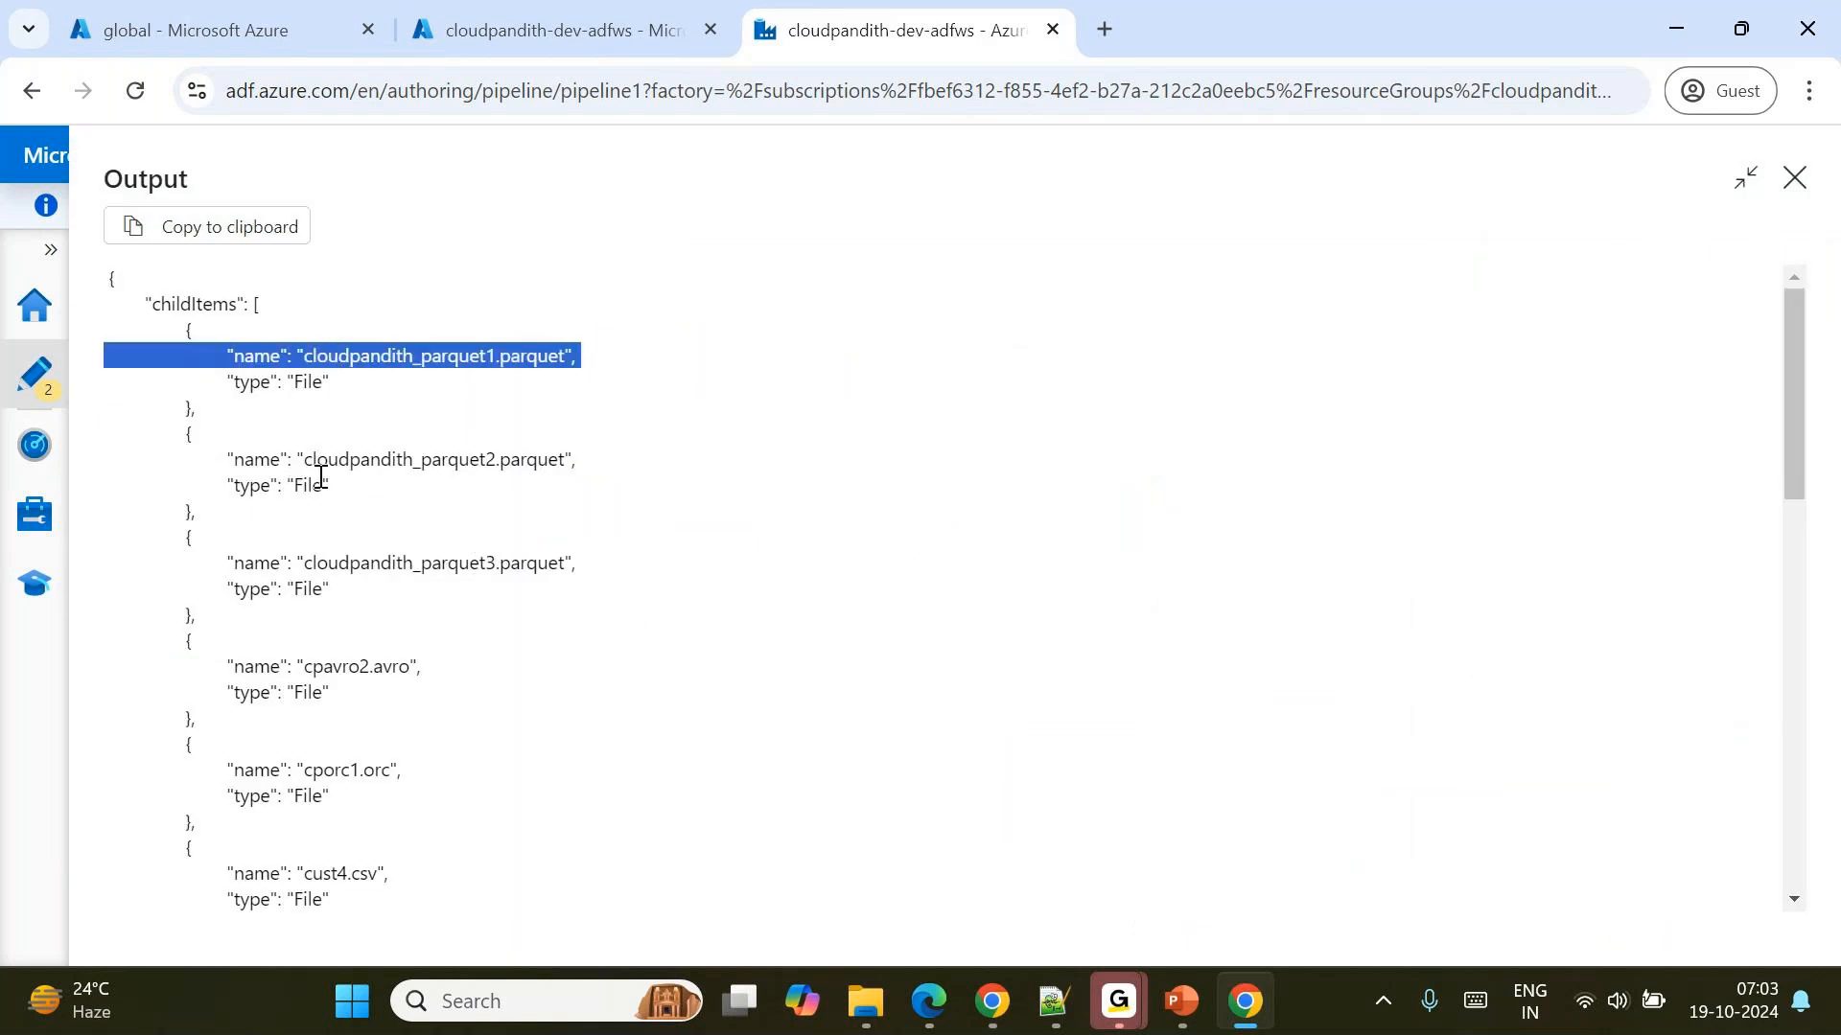
pyautogui.click(1800, 192)
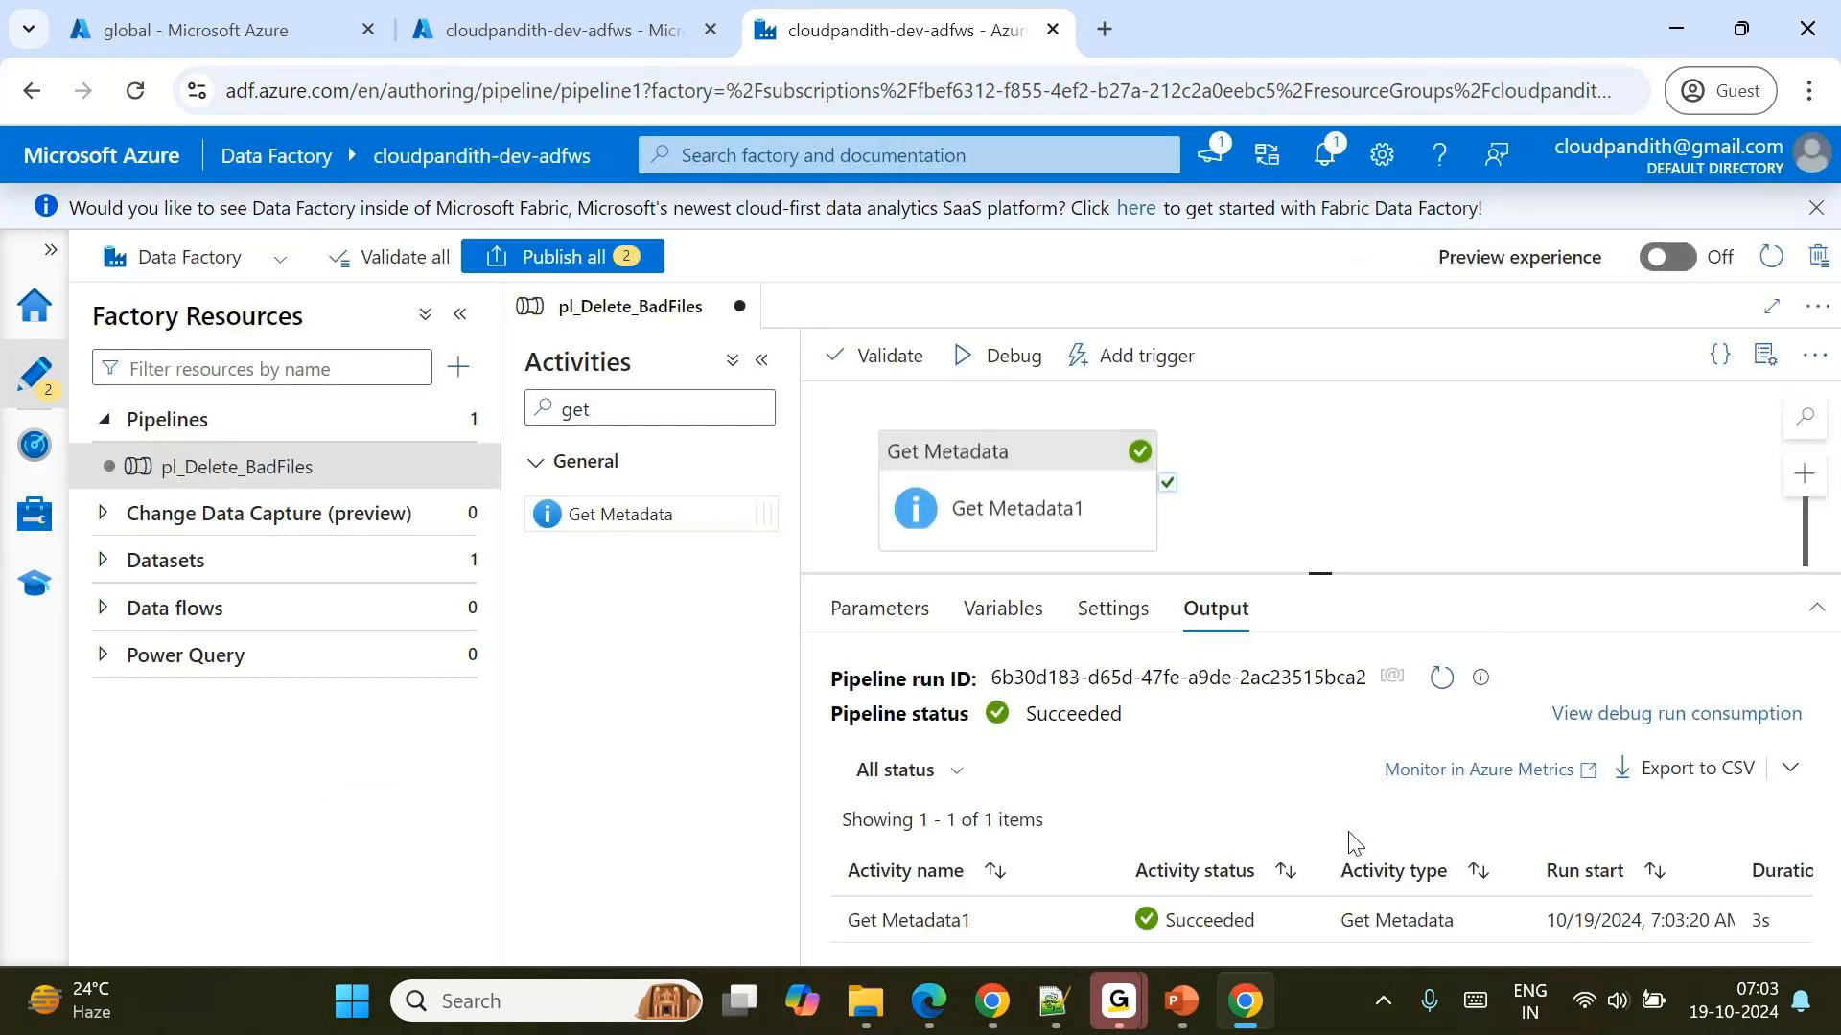
# Switch to PowerPoint, present the pipeline design slide for deleting files below a specified size, and return to Data Factory.
pyautogui.moveTo(1181, 1001)
pyautogui.click(1165, 851)
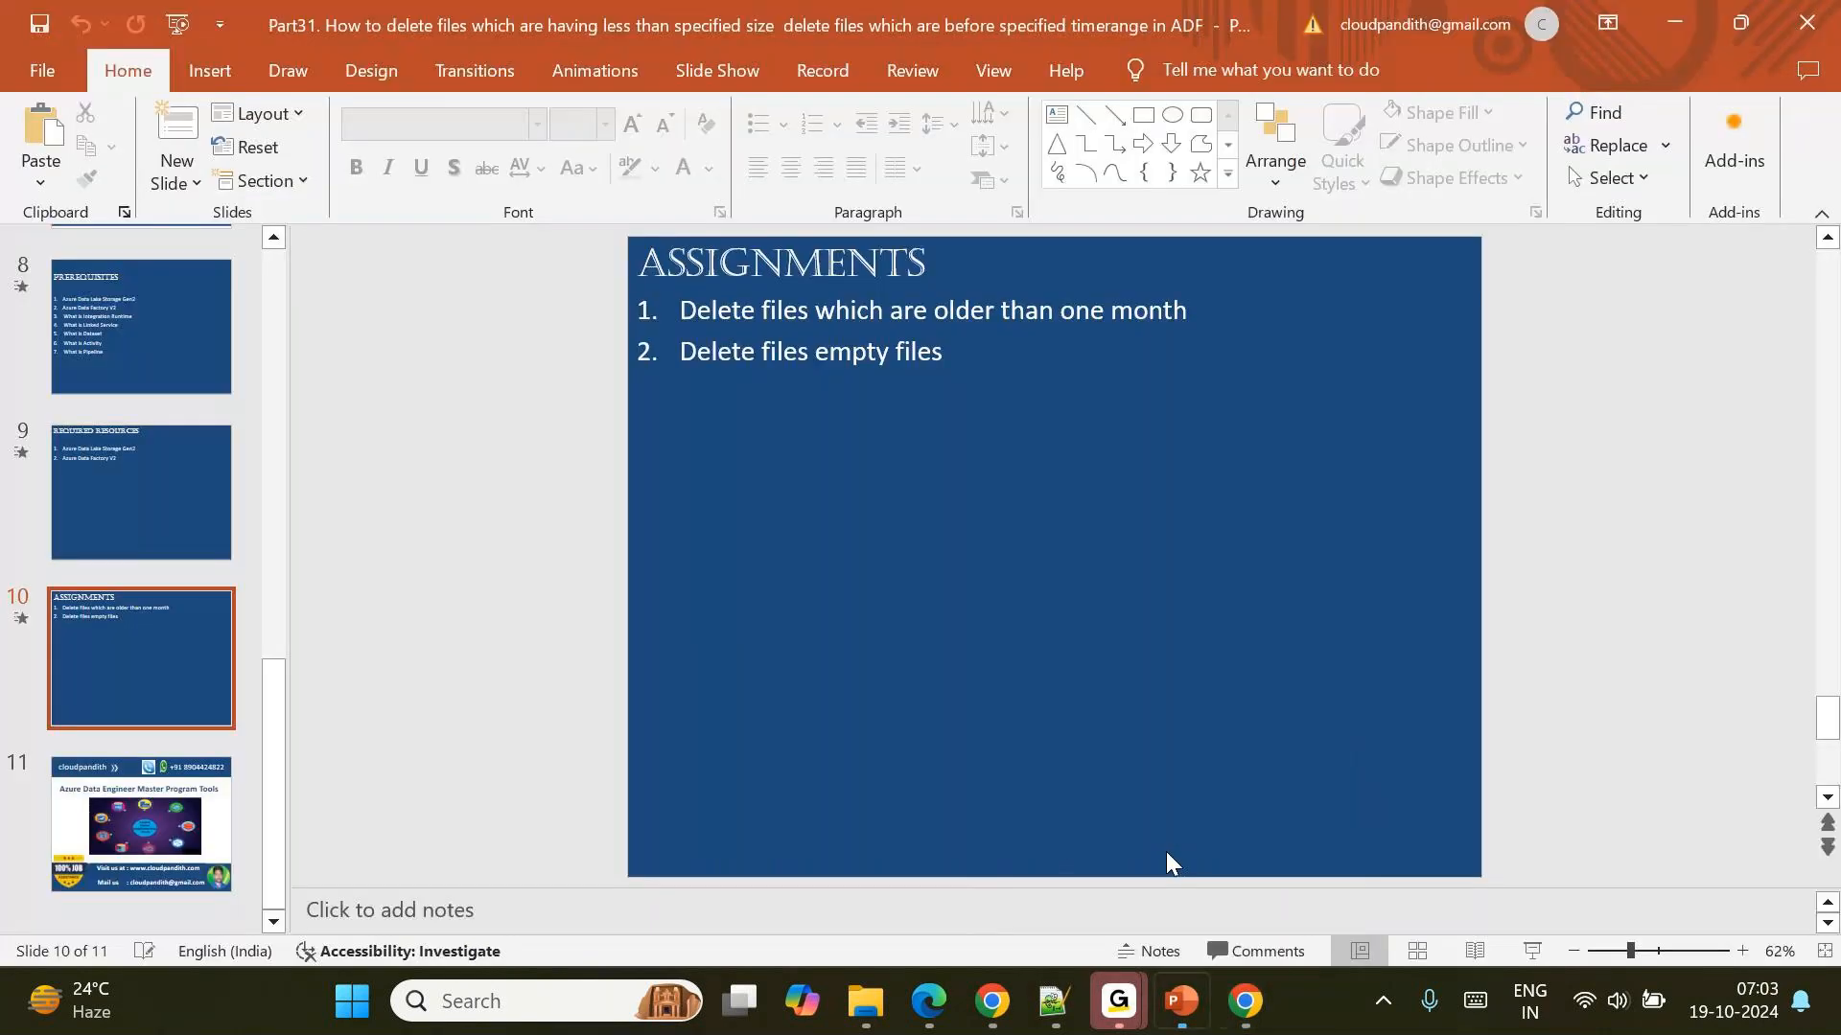
pyautogui.scroll(4, 152, 401)
pyautogui.click(134, 608)
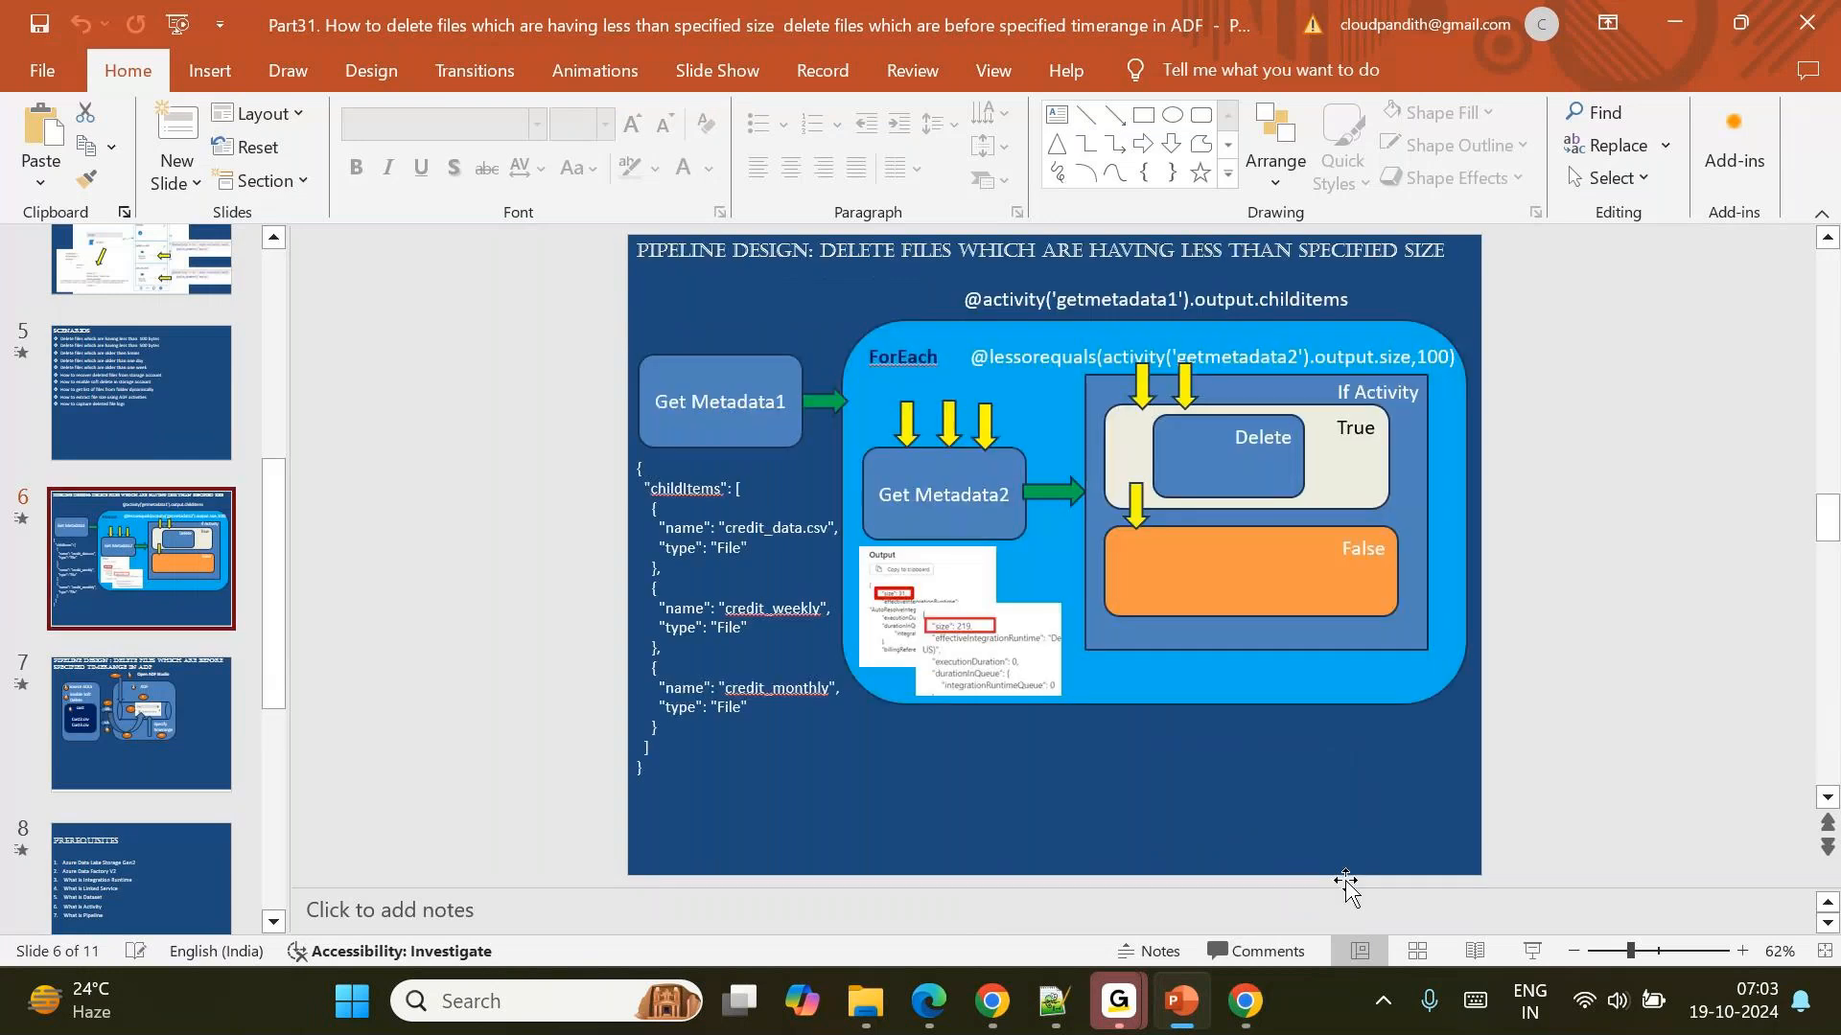
pyautogui.click(1553, 952)
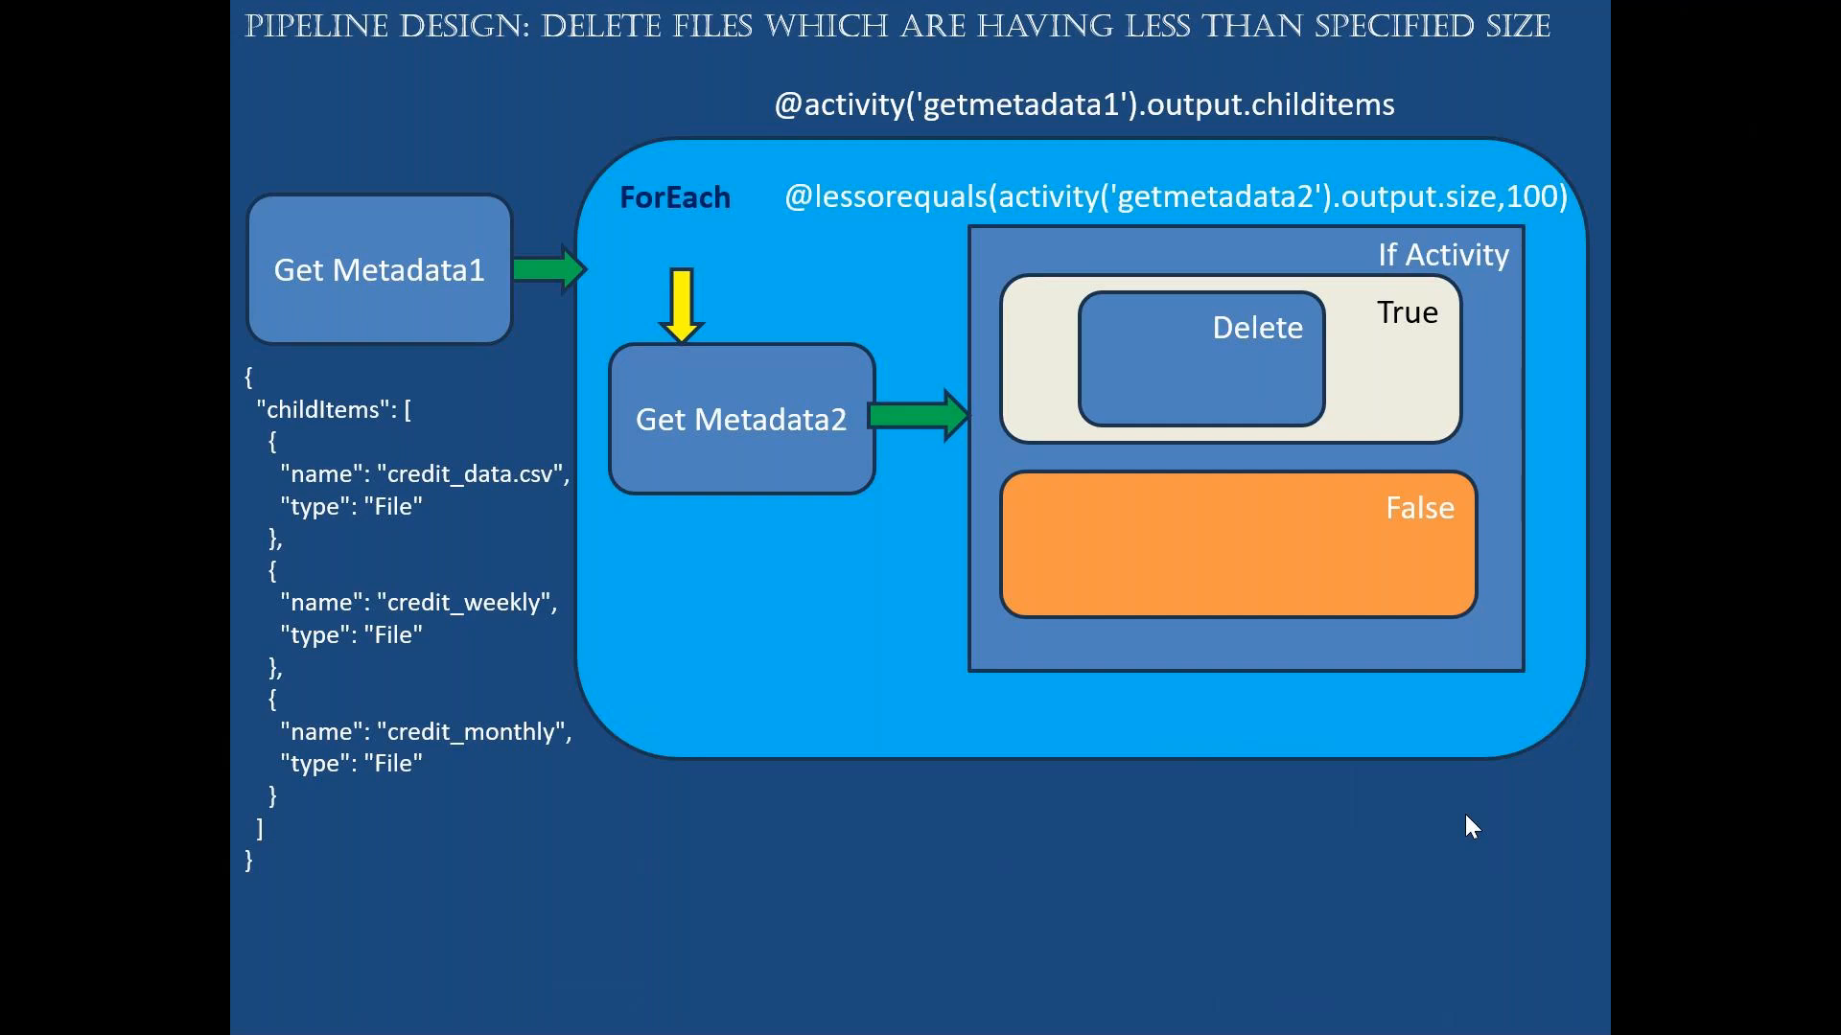
pyautogui.hotkey('alt', 'Tab')
pyautogui.hotkey('alt', 'Tab')
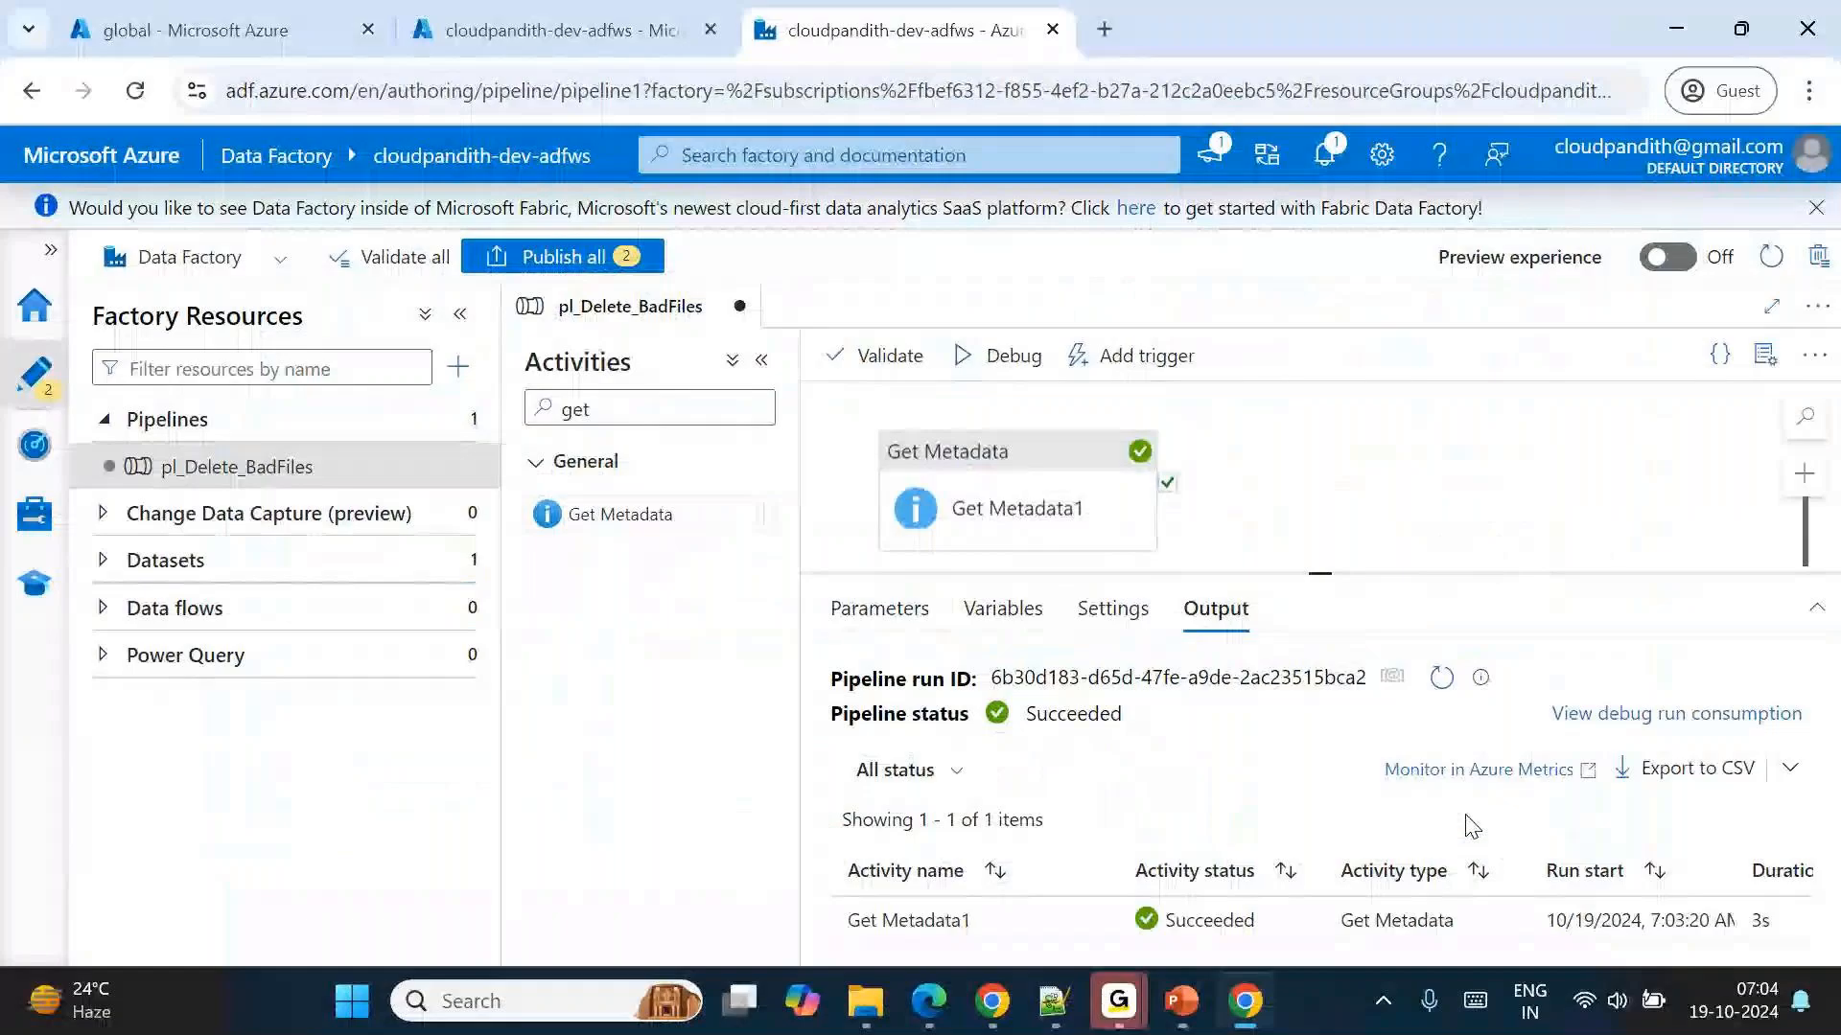
# Add a second, blank argument to the field list of Get Metadata1.
pyautogui.click(1059, 507)
pyautogui.click(1285, 510)
pyautogui.click(1014, 492)
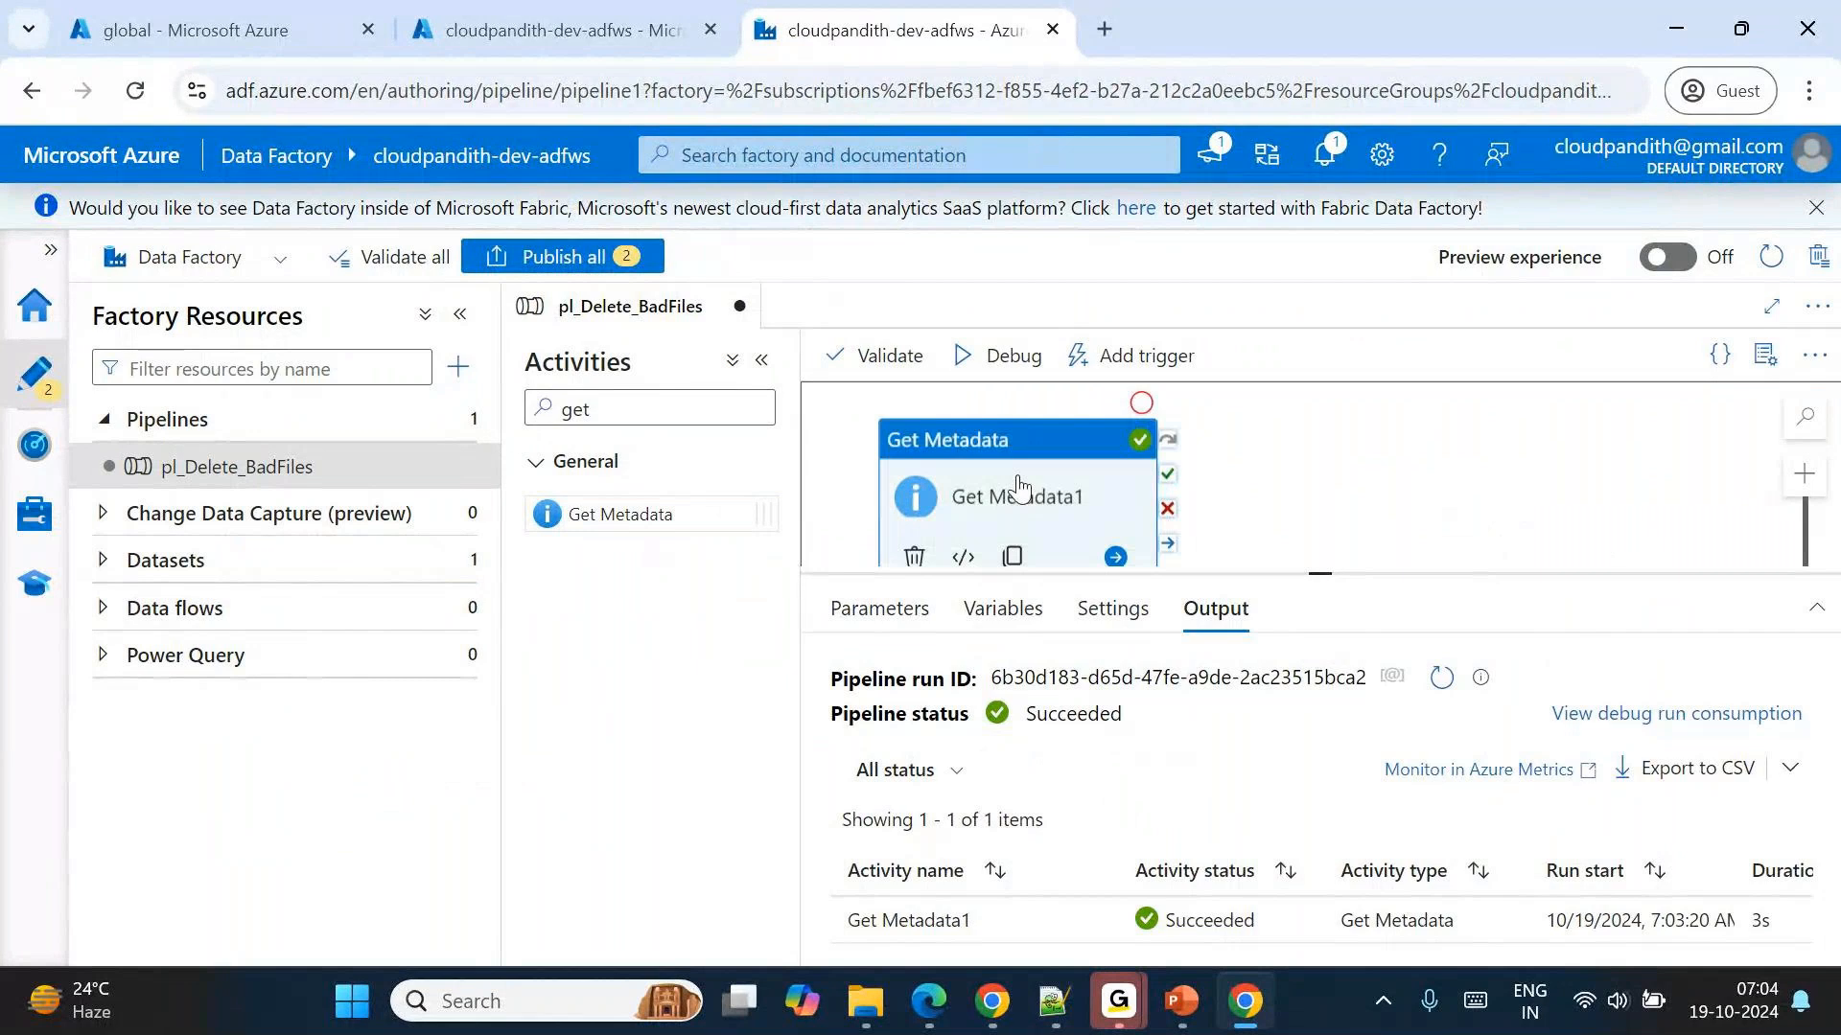
pyautogui.scroll(-1, 1107, 786)
pyautogui.click(1189, 669)
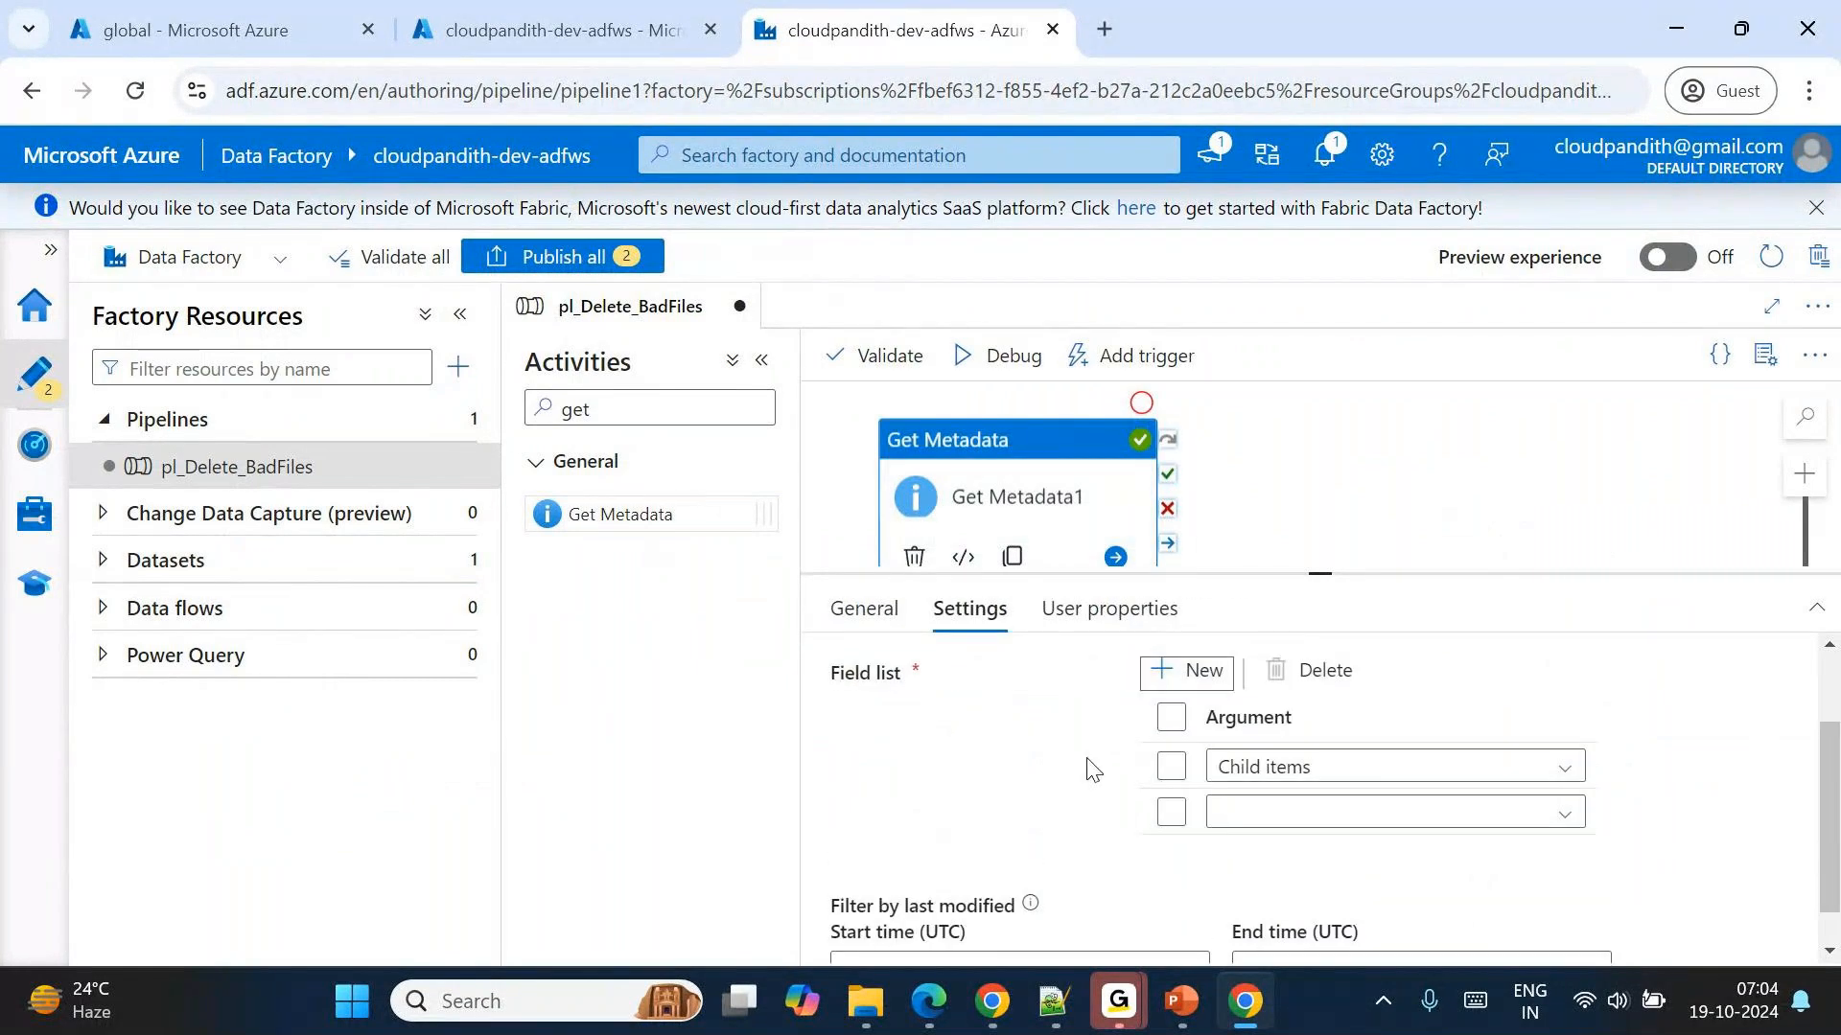
pyautogui.scroll(-1, 1090, 766)
# Examine which metadata options are available for the second field list argument.
pyautogui.click(1258, 769)
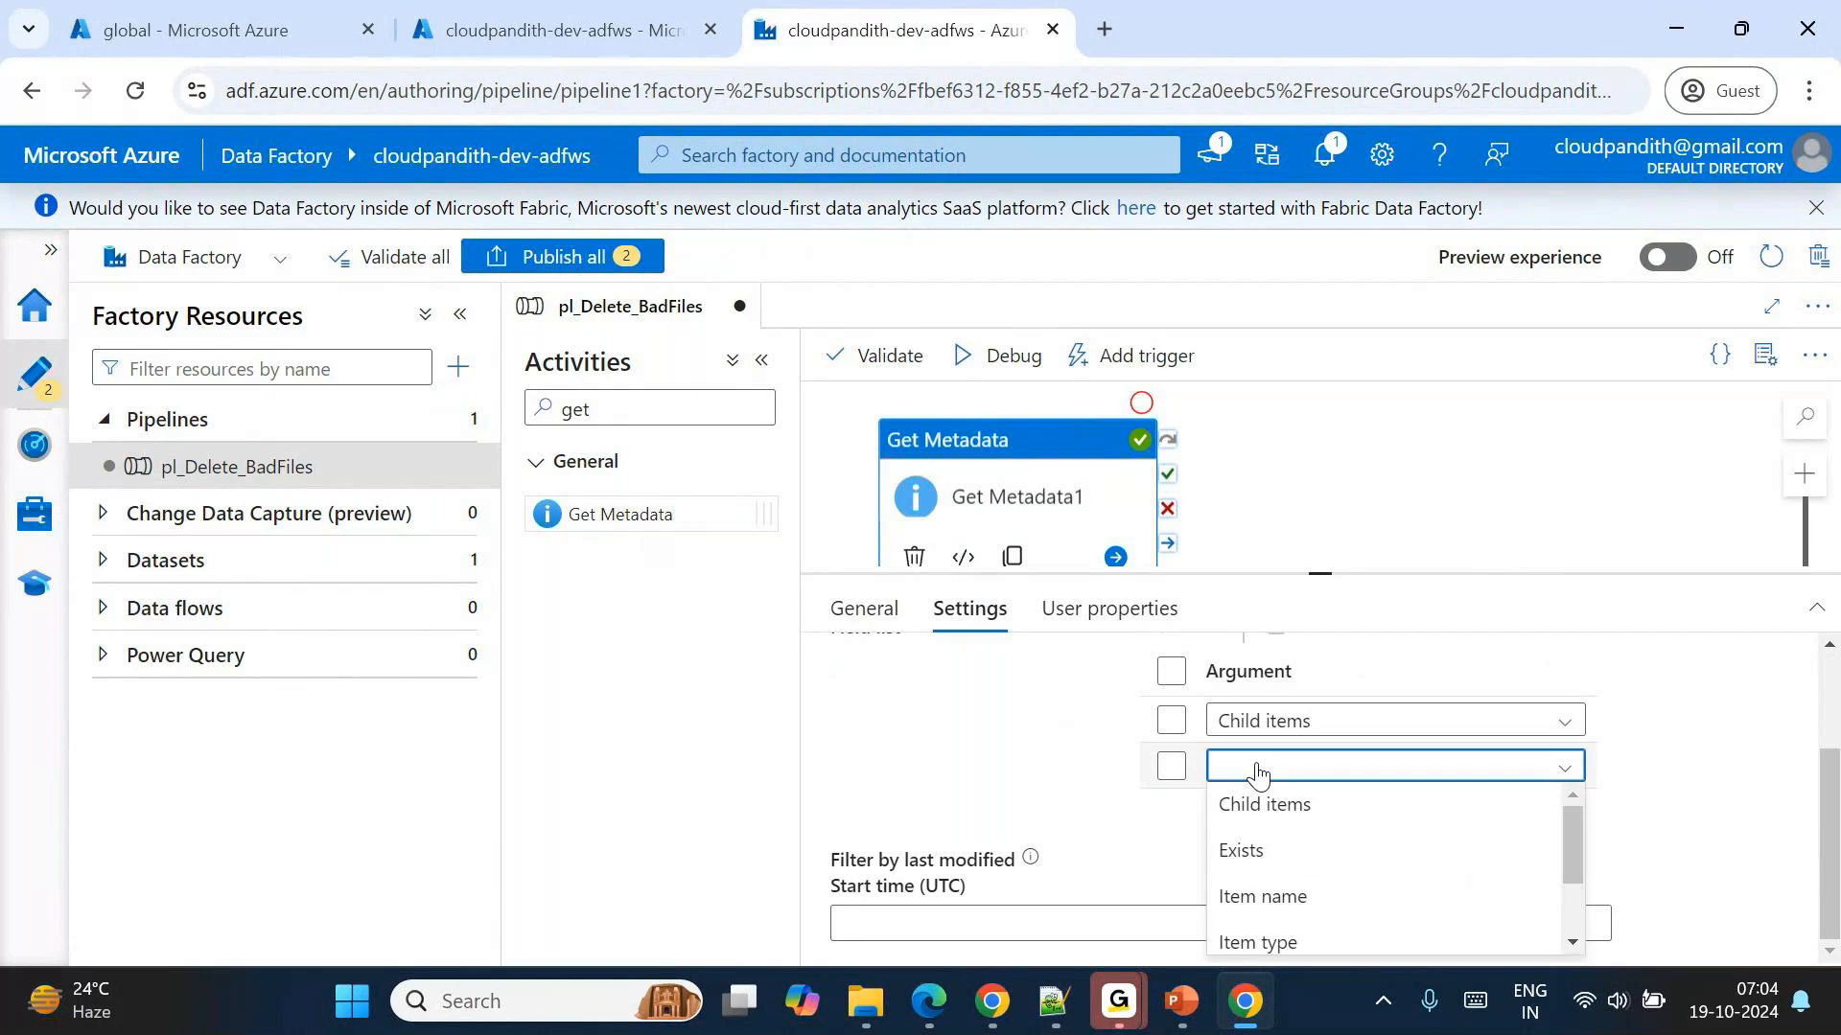
pyautogui.scroll(-1, 1326, 892)
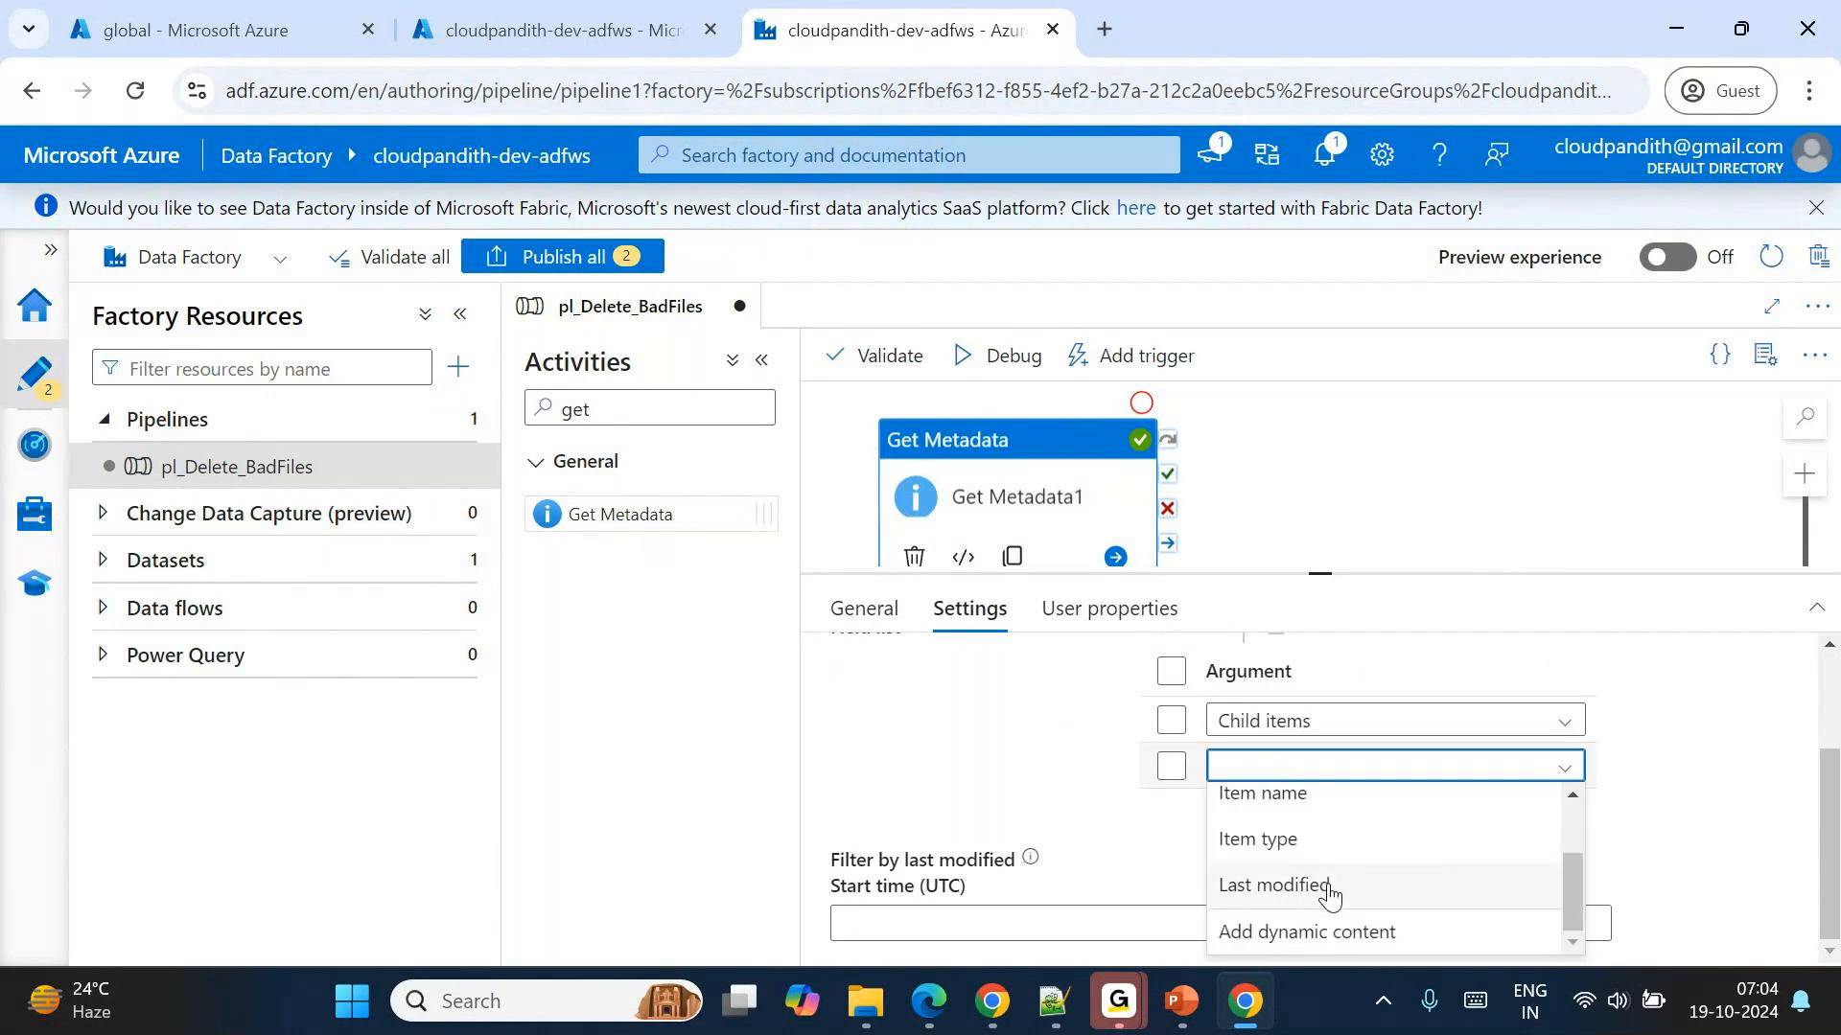
pyautogui.scroll(2, 1328, 895)
pyautogui.scroll(-1, 1329, 895)
pyautogui.scroll(-1, 1328, 894)
pyautogui.scroll(2, 1329, 894)
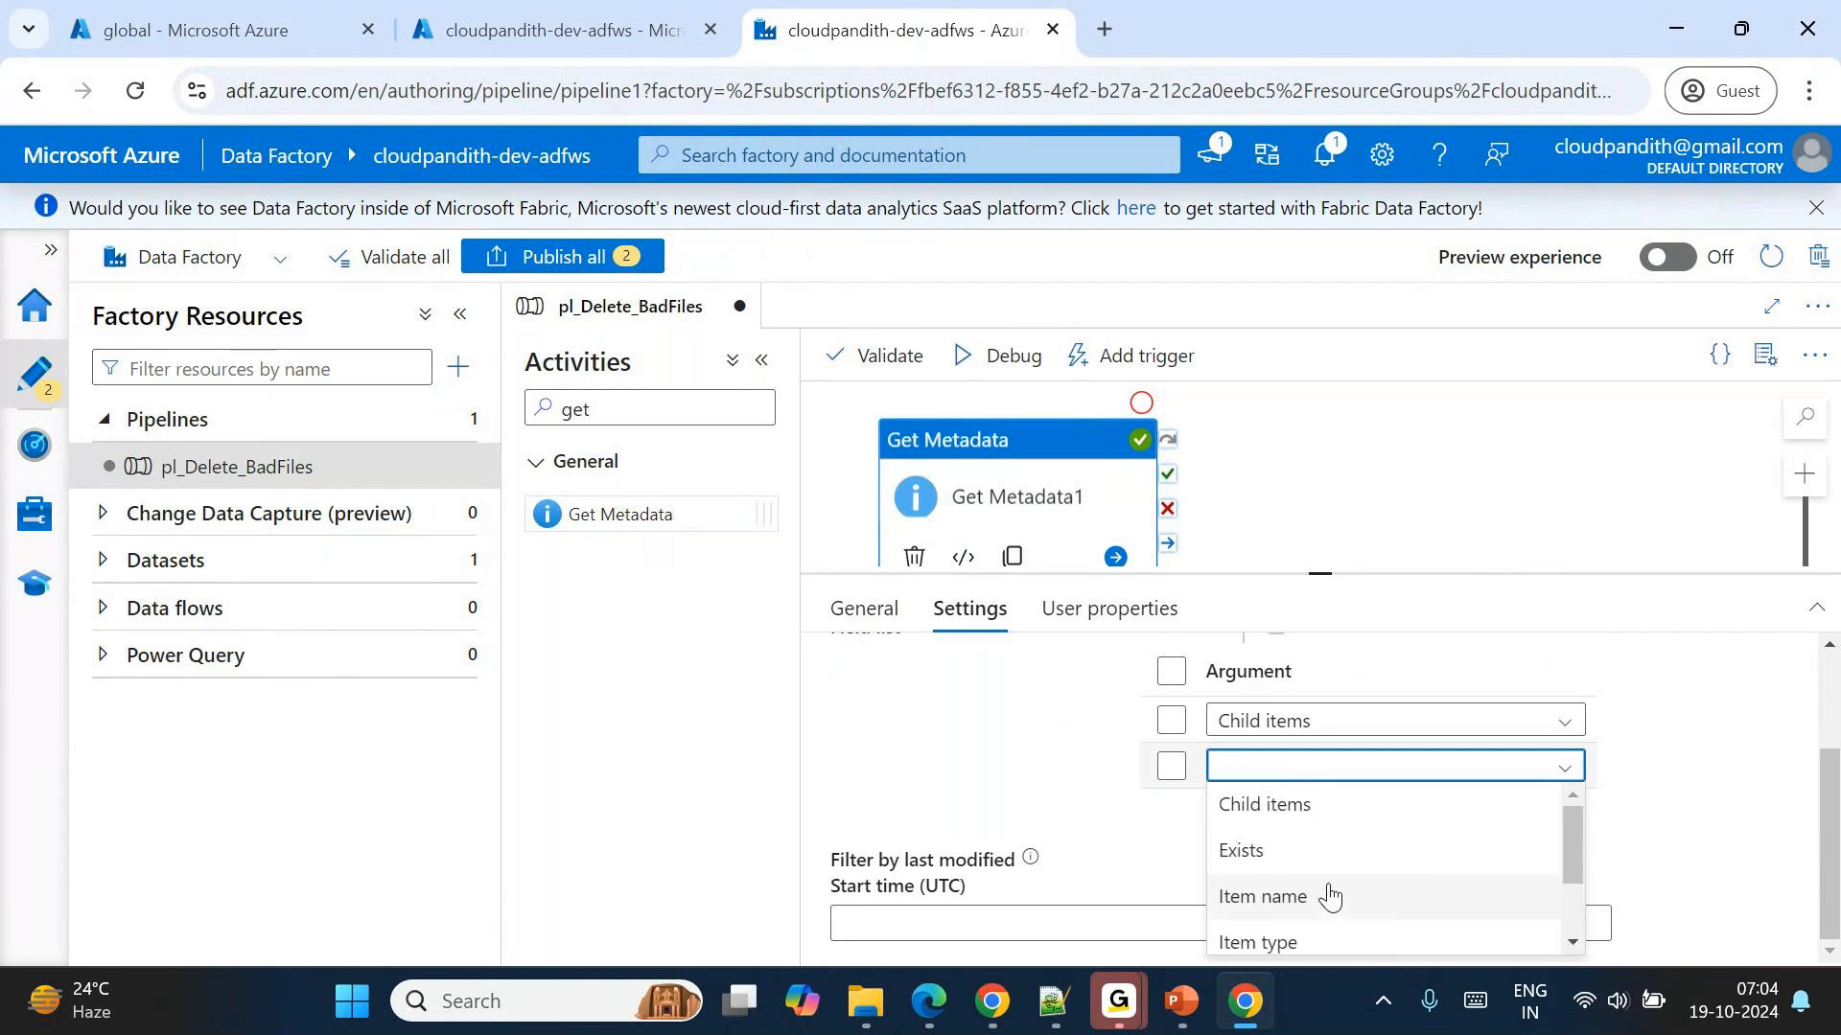
pyautogui.scroll(2, 1077, 810)
pyautogui.scroll(-2, 1078, 810)
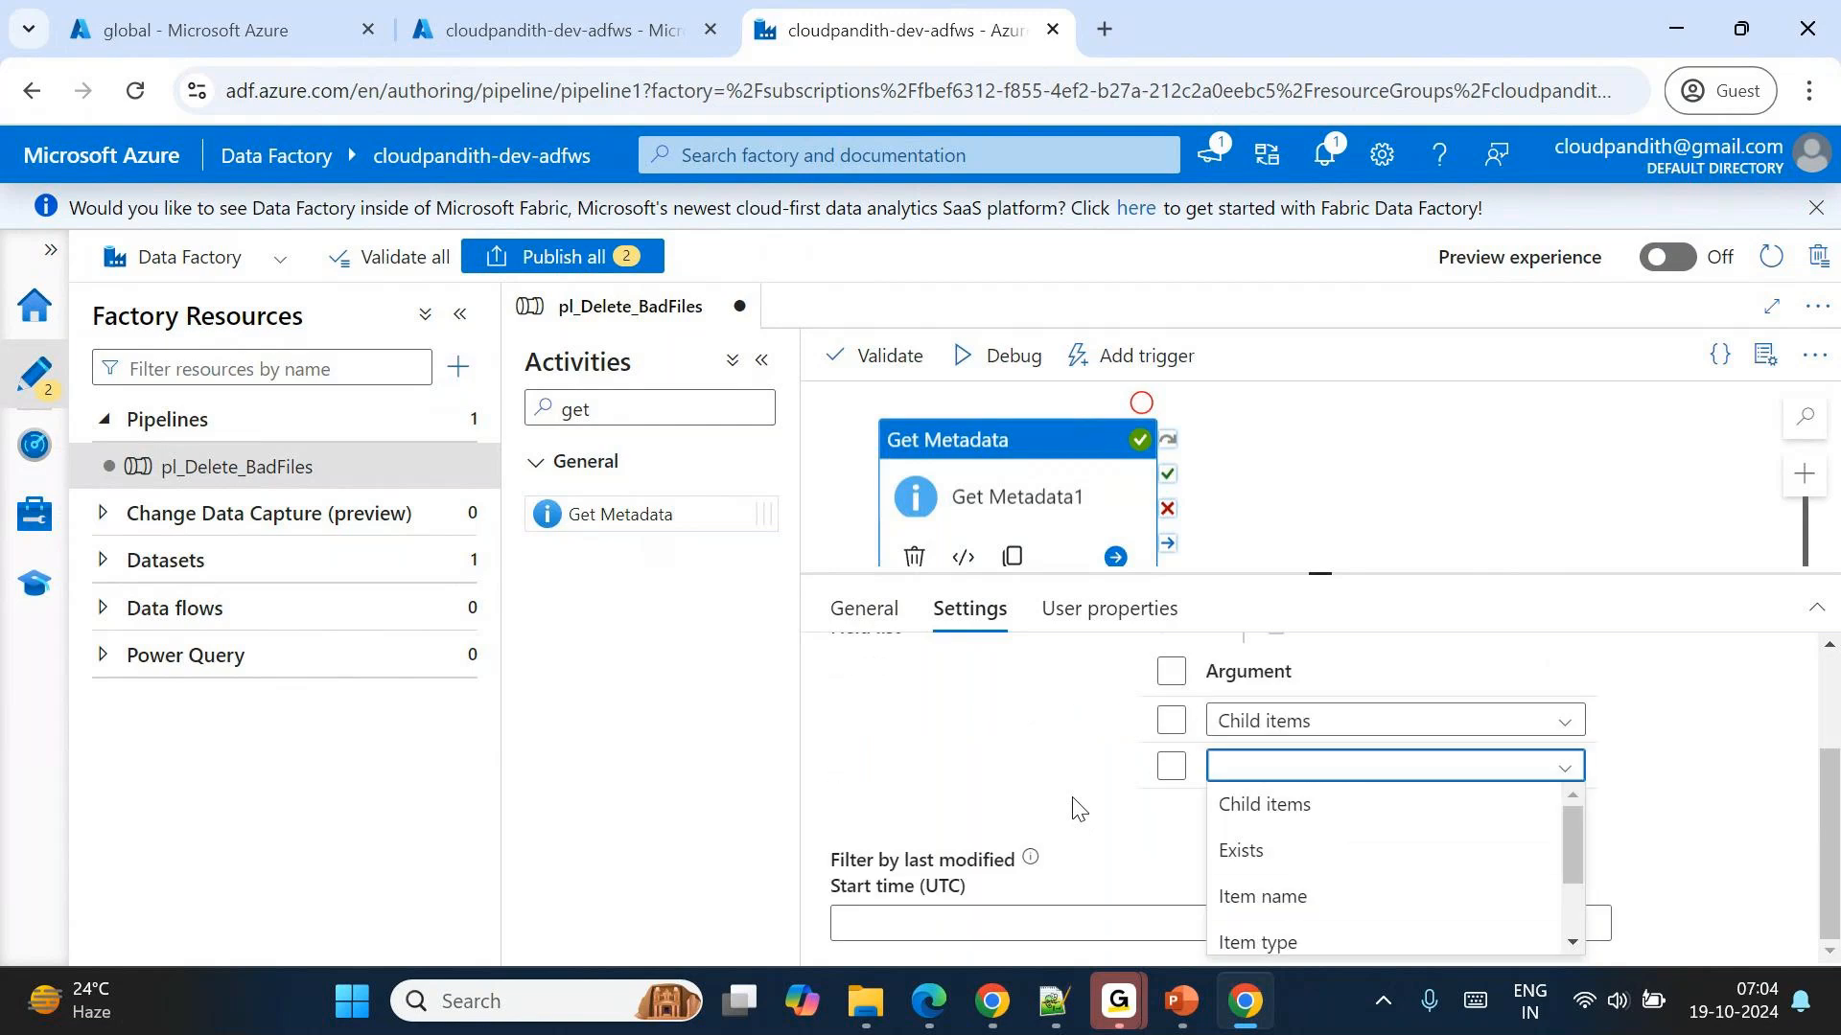
pyautogui.scroll(-1, 1288, 897)
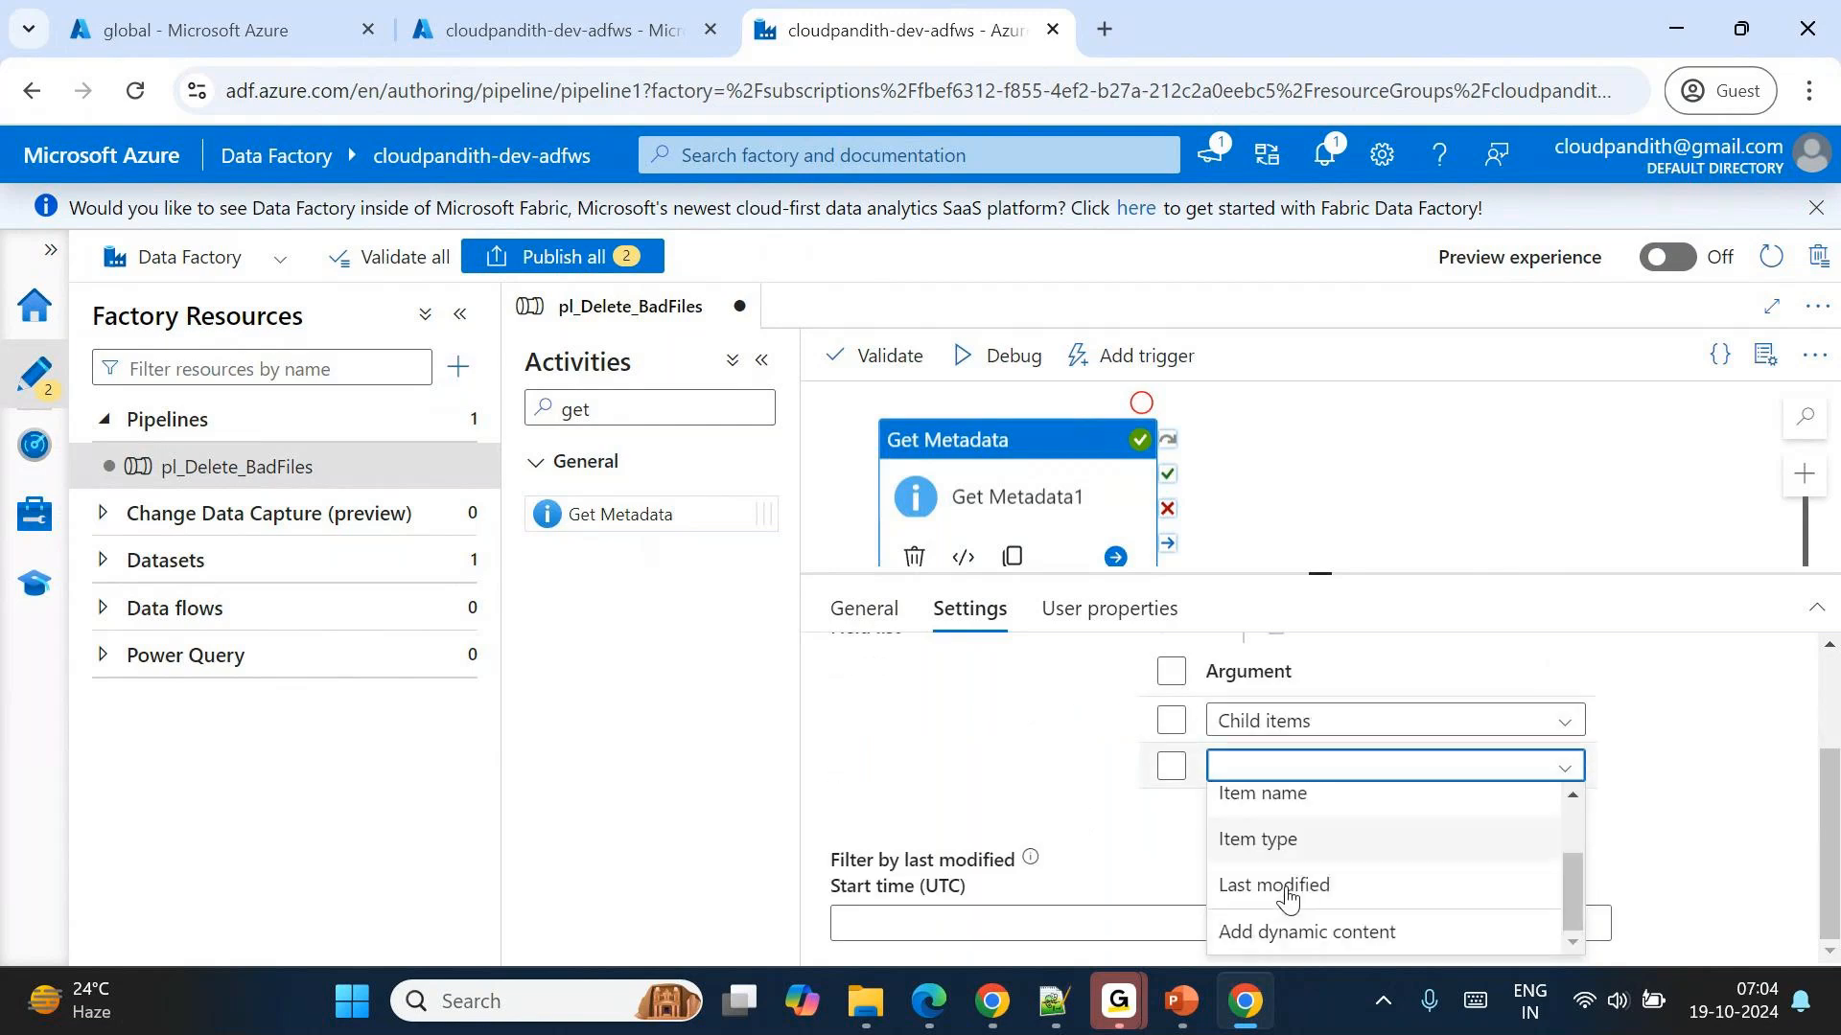
pyautogui.scroll(1, 1288, 897)
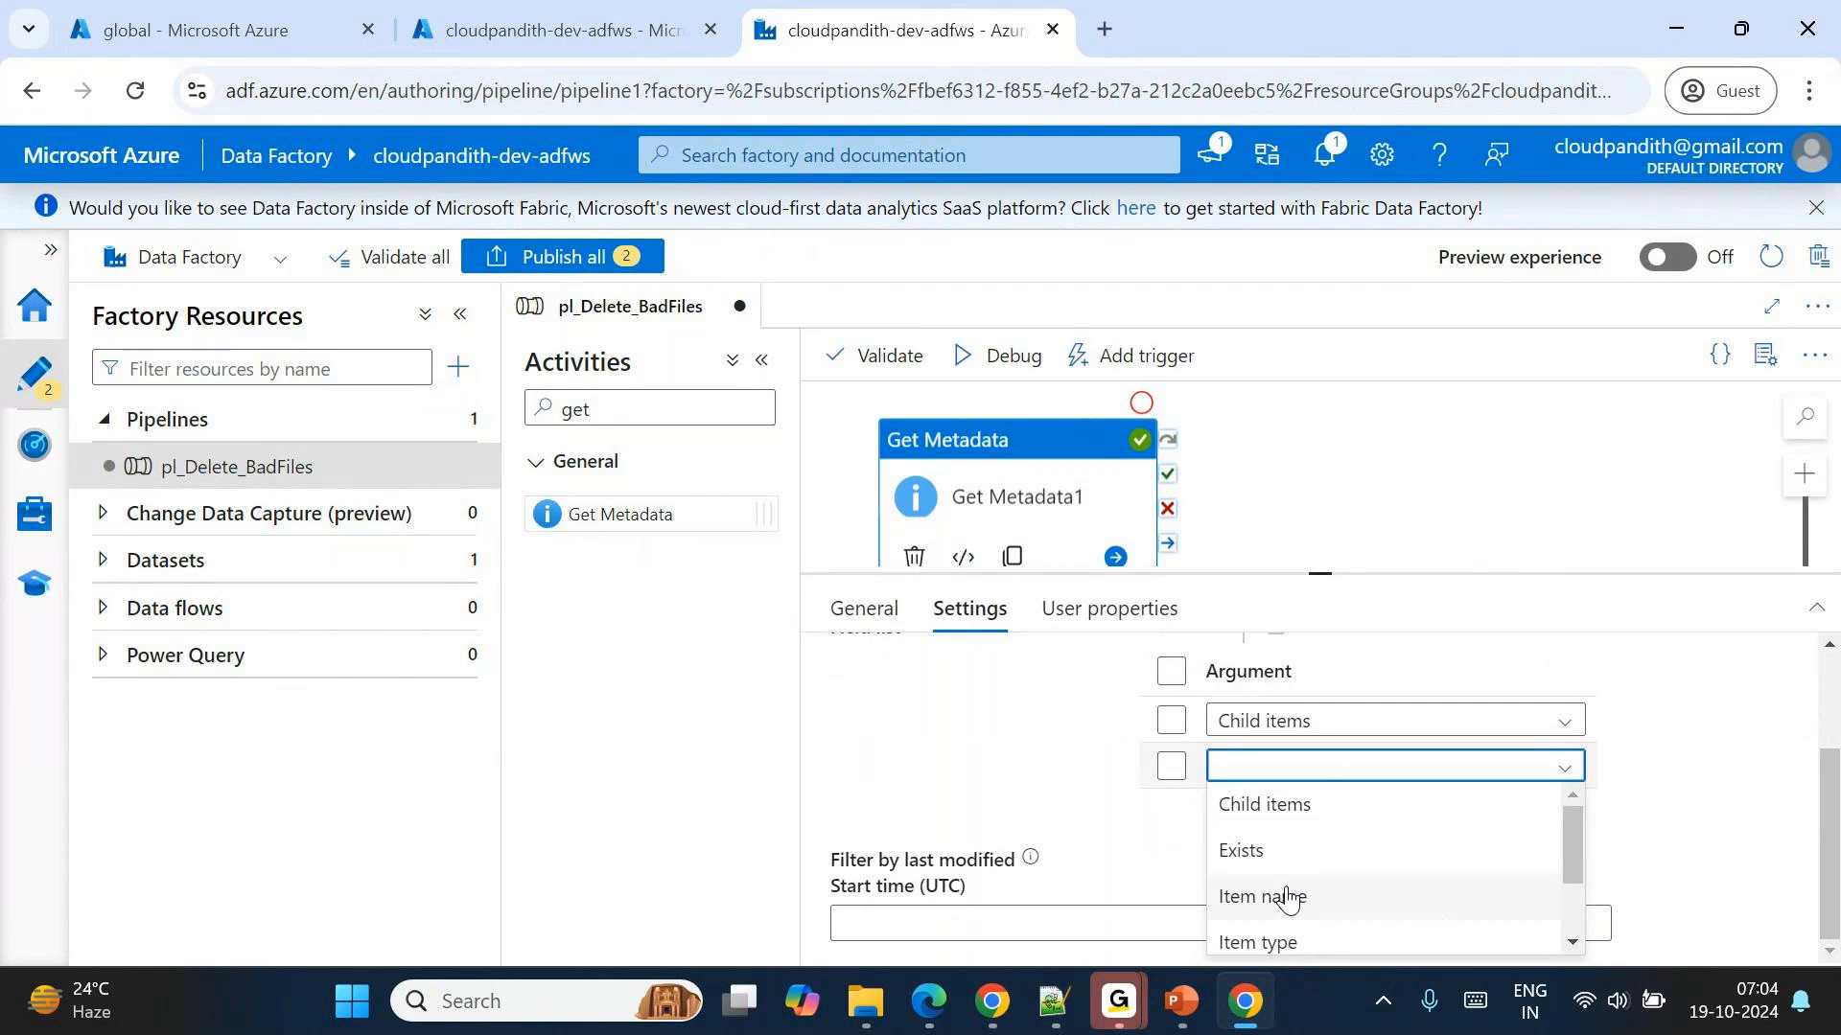
pyautogui.scroll(-1, 1287, 897)
pyautogui.scroll(1, 1288, 897)
pyautogui.scroll(-1, 1287, 897)
pyautogui.scroll(1, 1287, 898)
pyautogui.press('Escape')
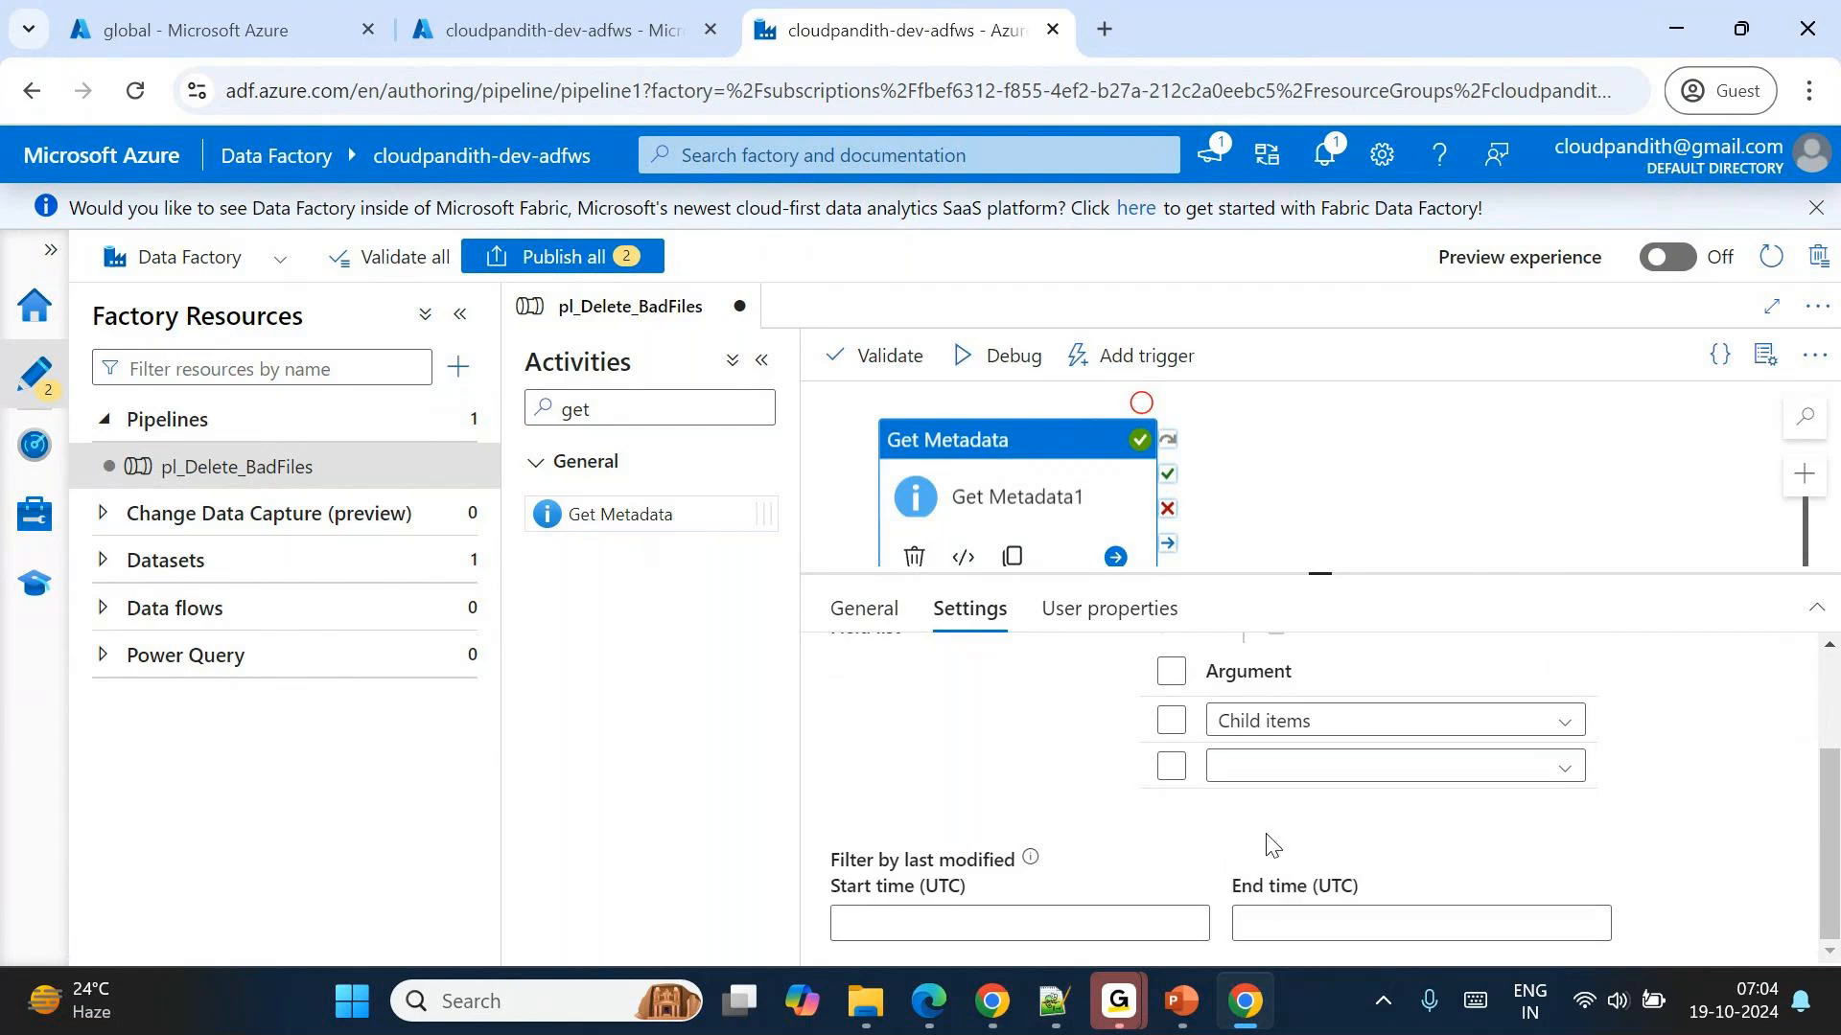
# Set the second field list argument of Get Metadata1 to Last modified.
pyautogui.click(1268, 731)
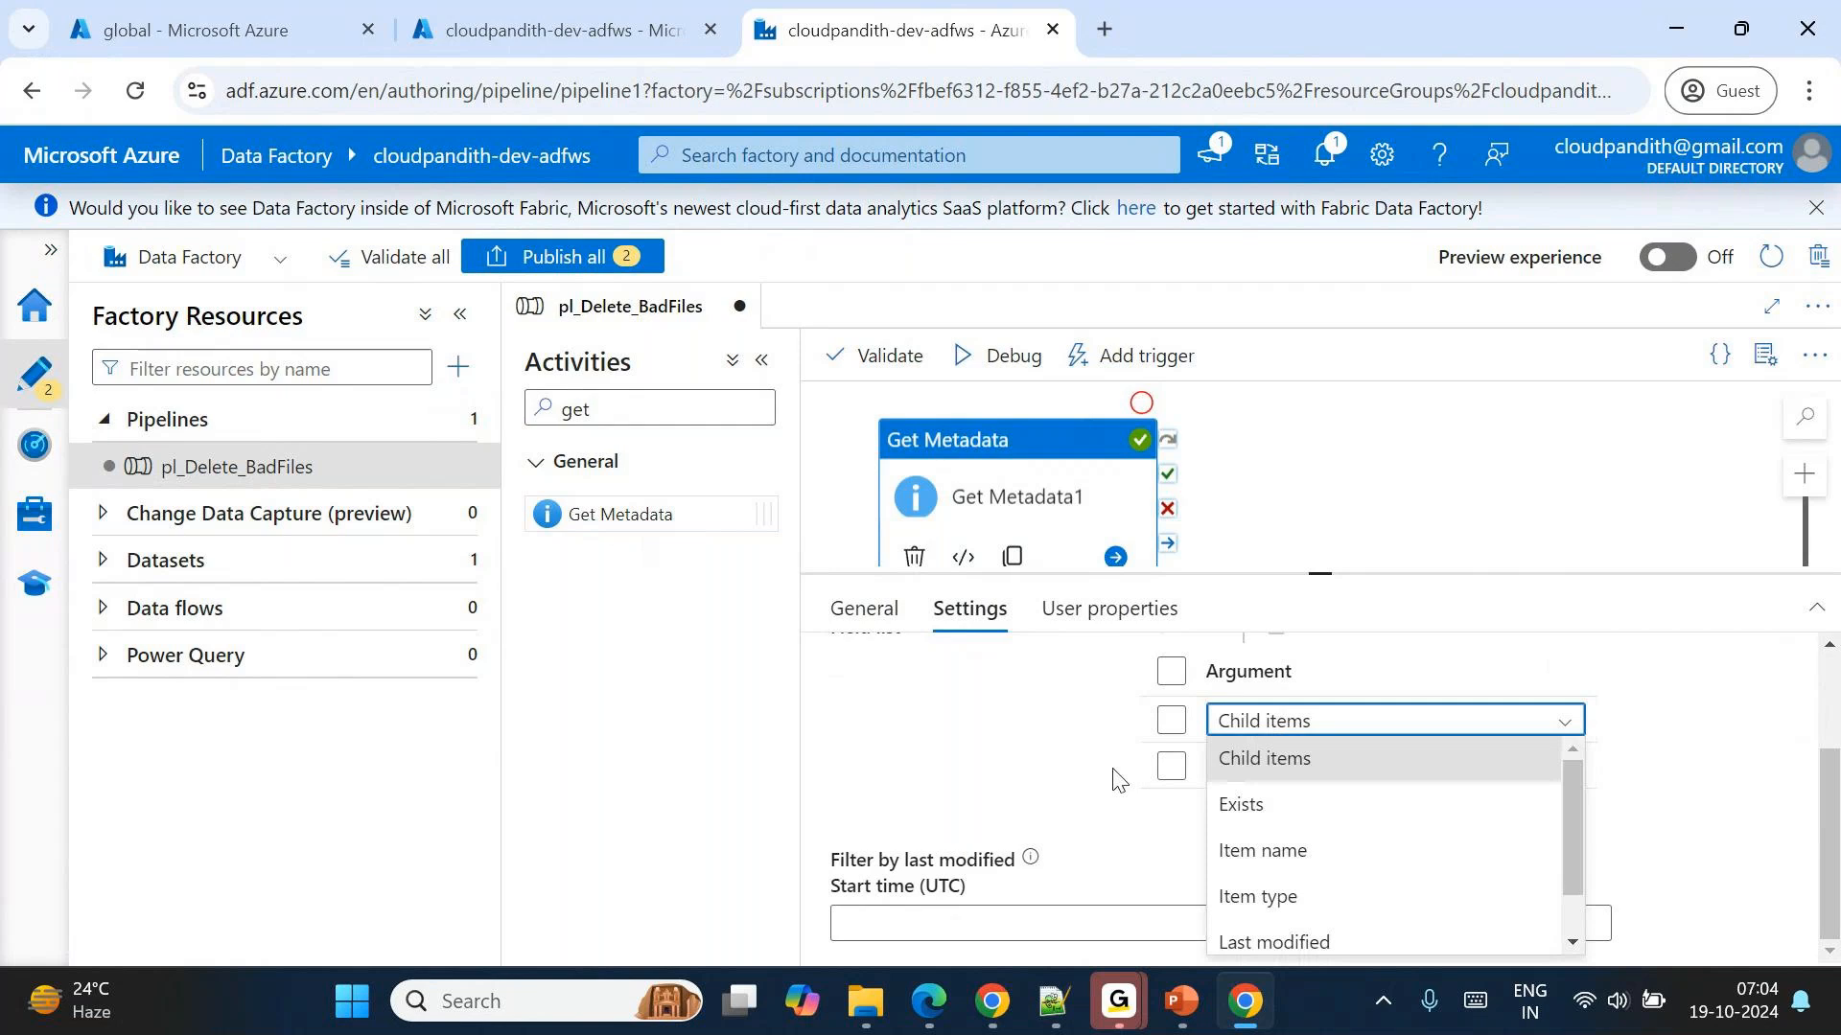
pyautogui.click(1268, 764)
pyautogui.click(1268, 764)
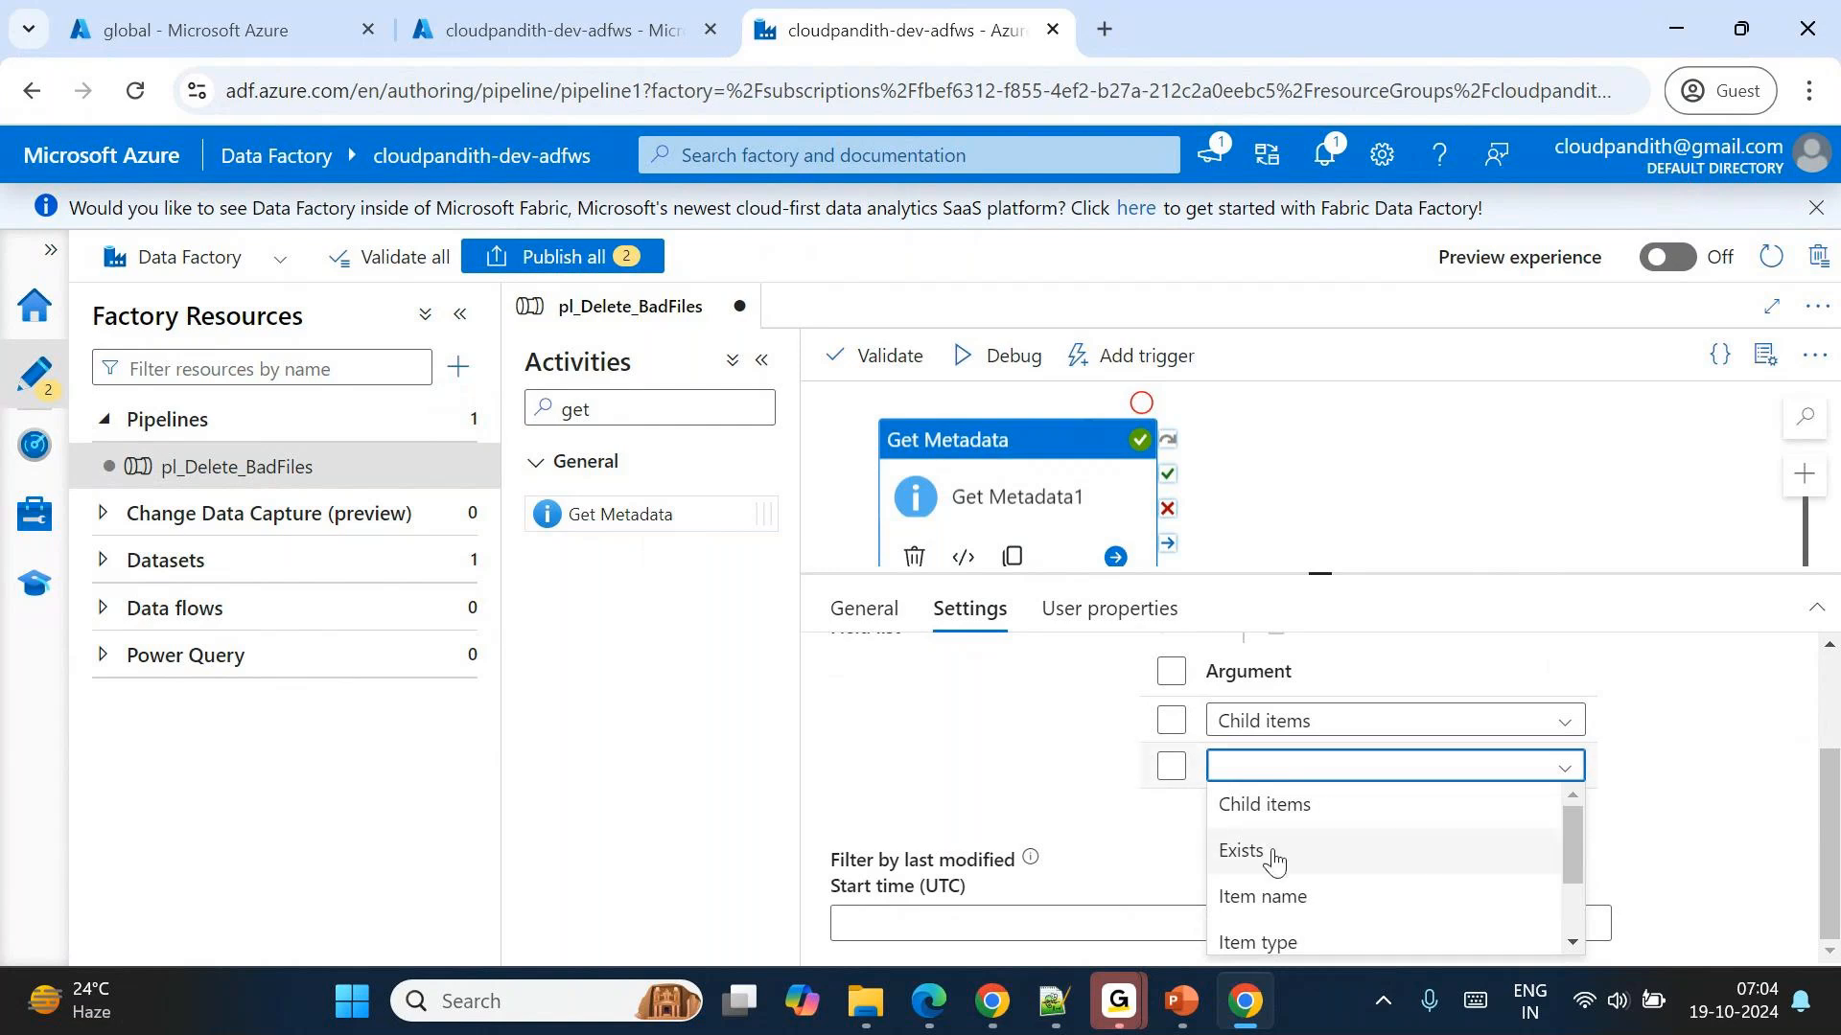
pyautogui.scroll(-2, 1255, 872)
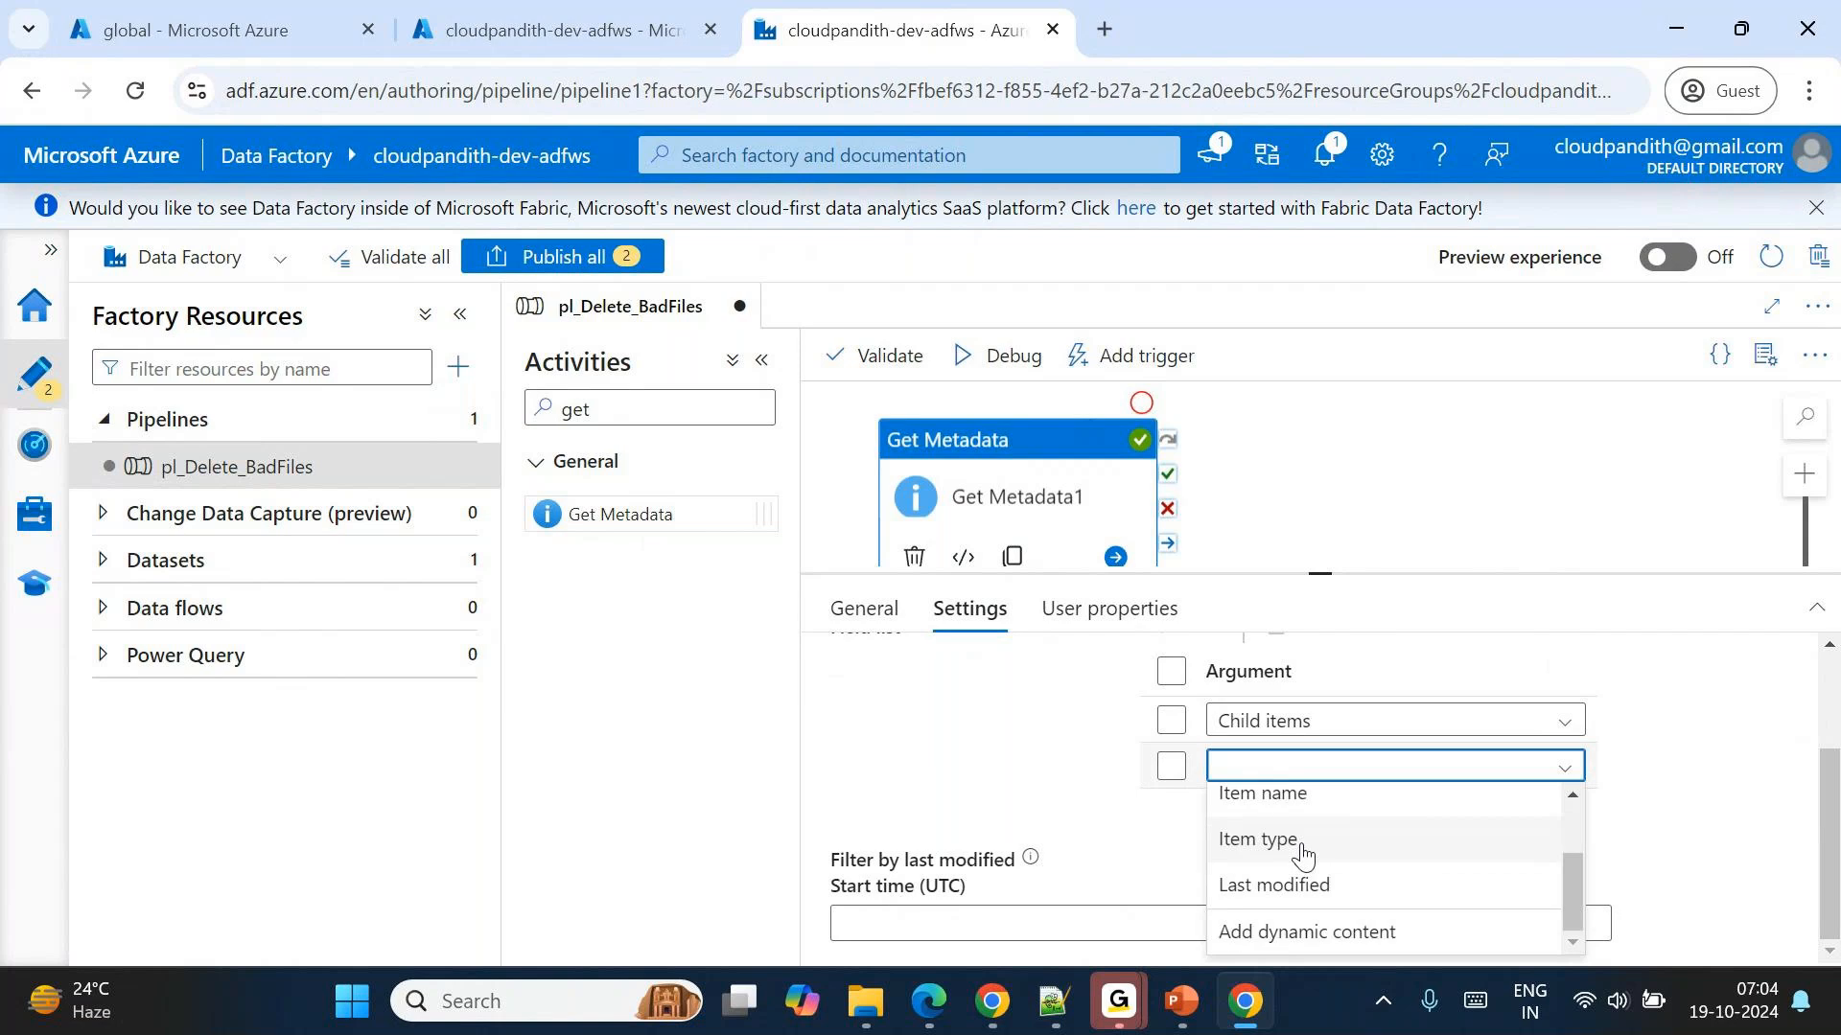
pyautogui.click(1244, 886)
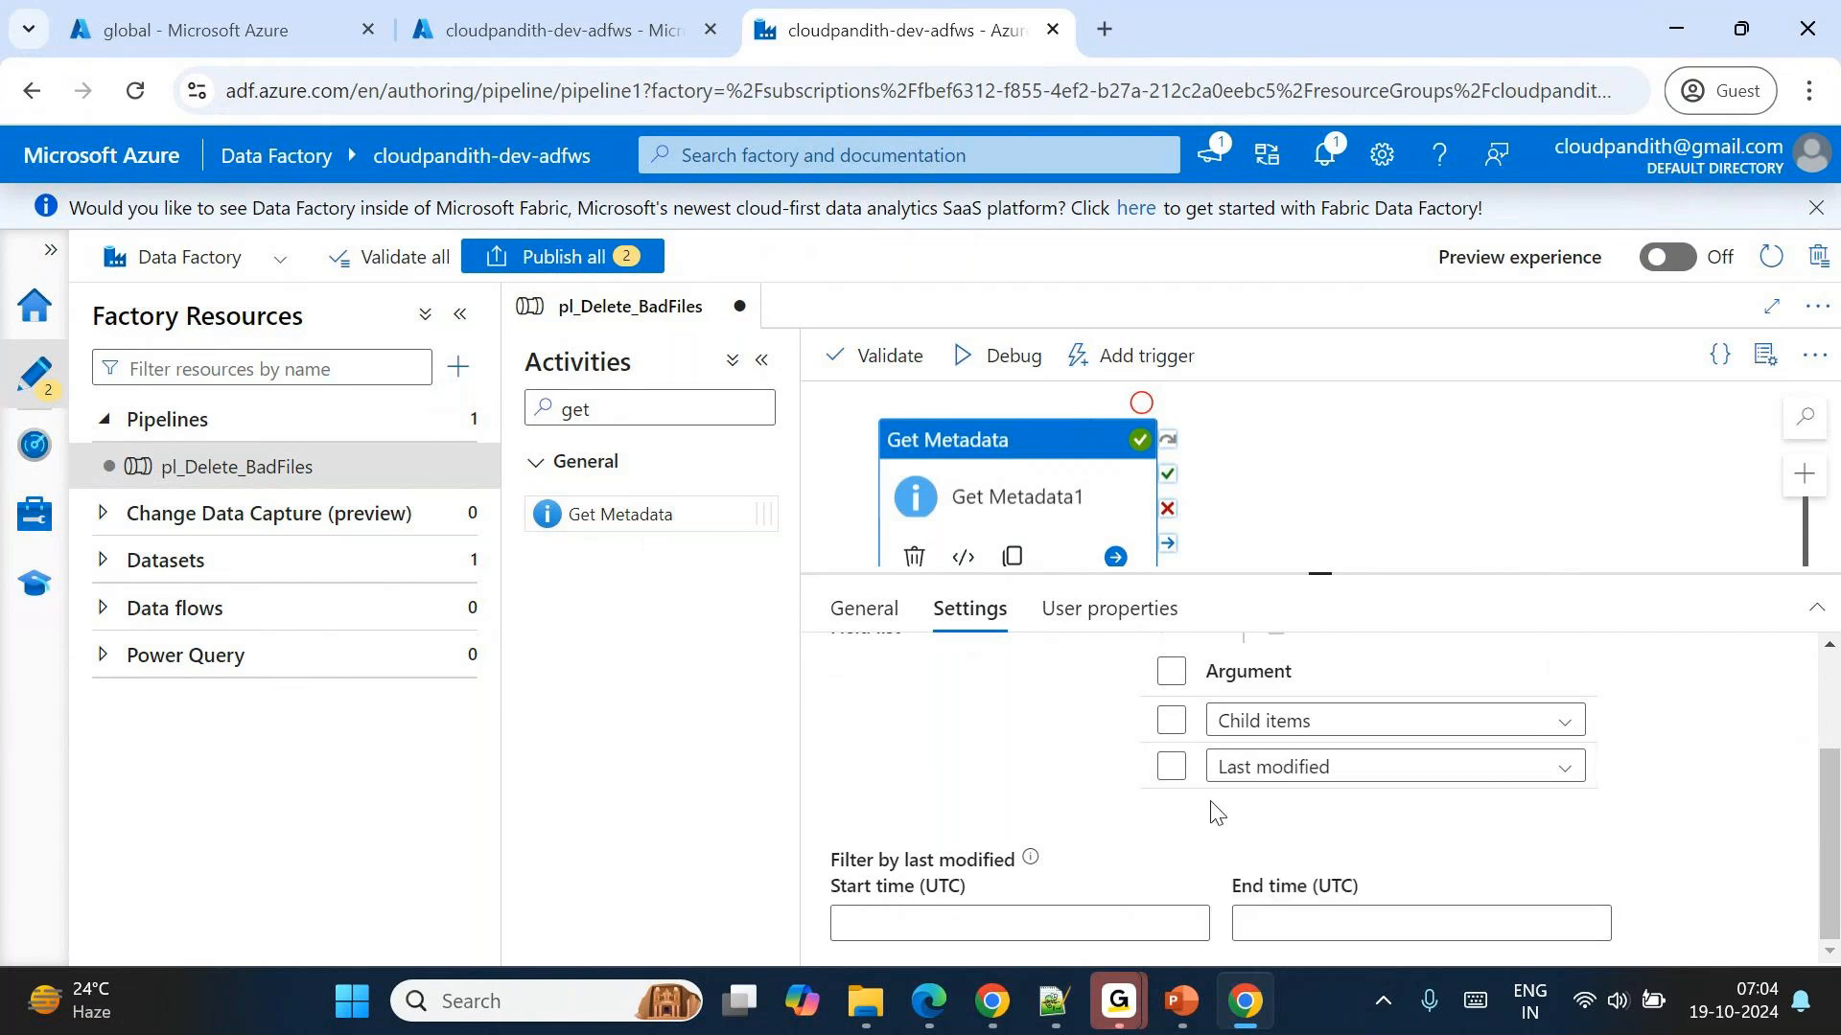
# Add Exists as the third field list argument of Get Metadata1 and debug the pipeline.
pyautogui.click(1171, 672)
pyautogui.click(1170, 674)
pyautogui.scroll(1, 1198, 688)
pyautogui.click(1194, 645)
pyautogui.click(1301, 834)
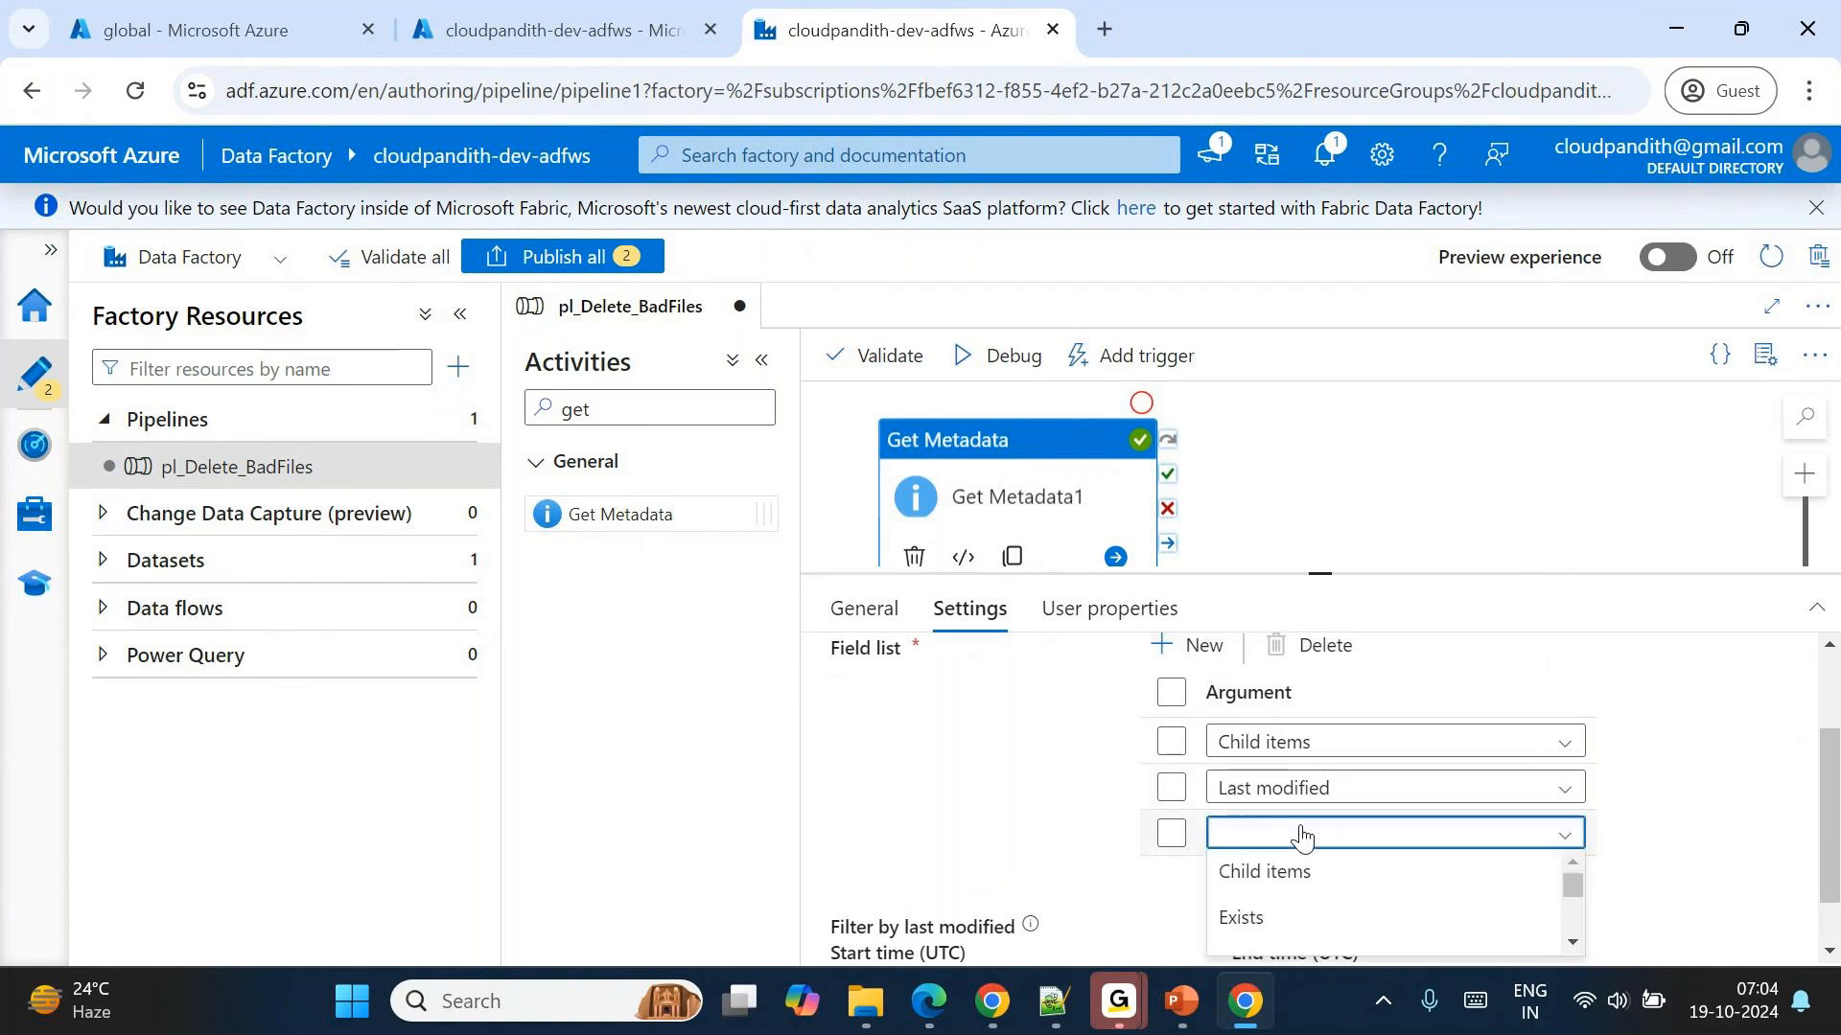
pyautogui.scroll(-1, 1270, 906)
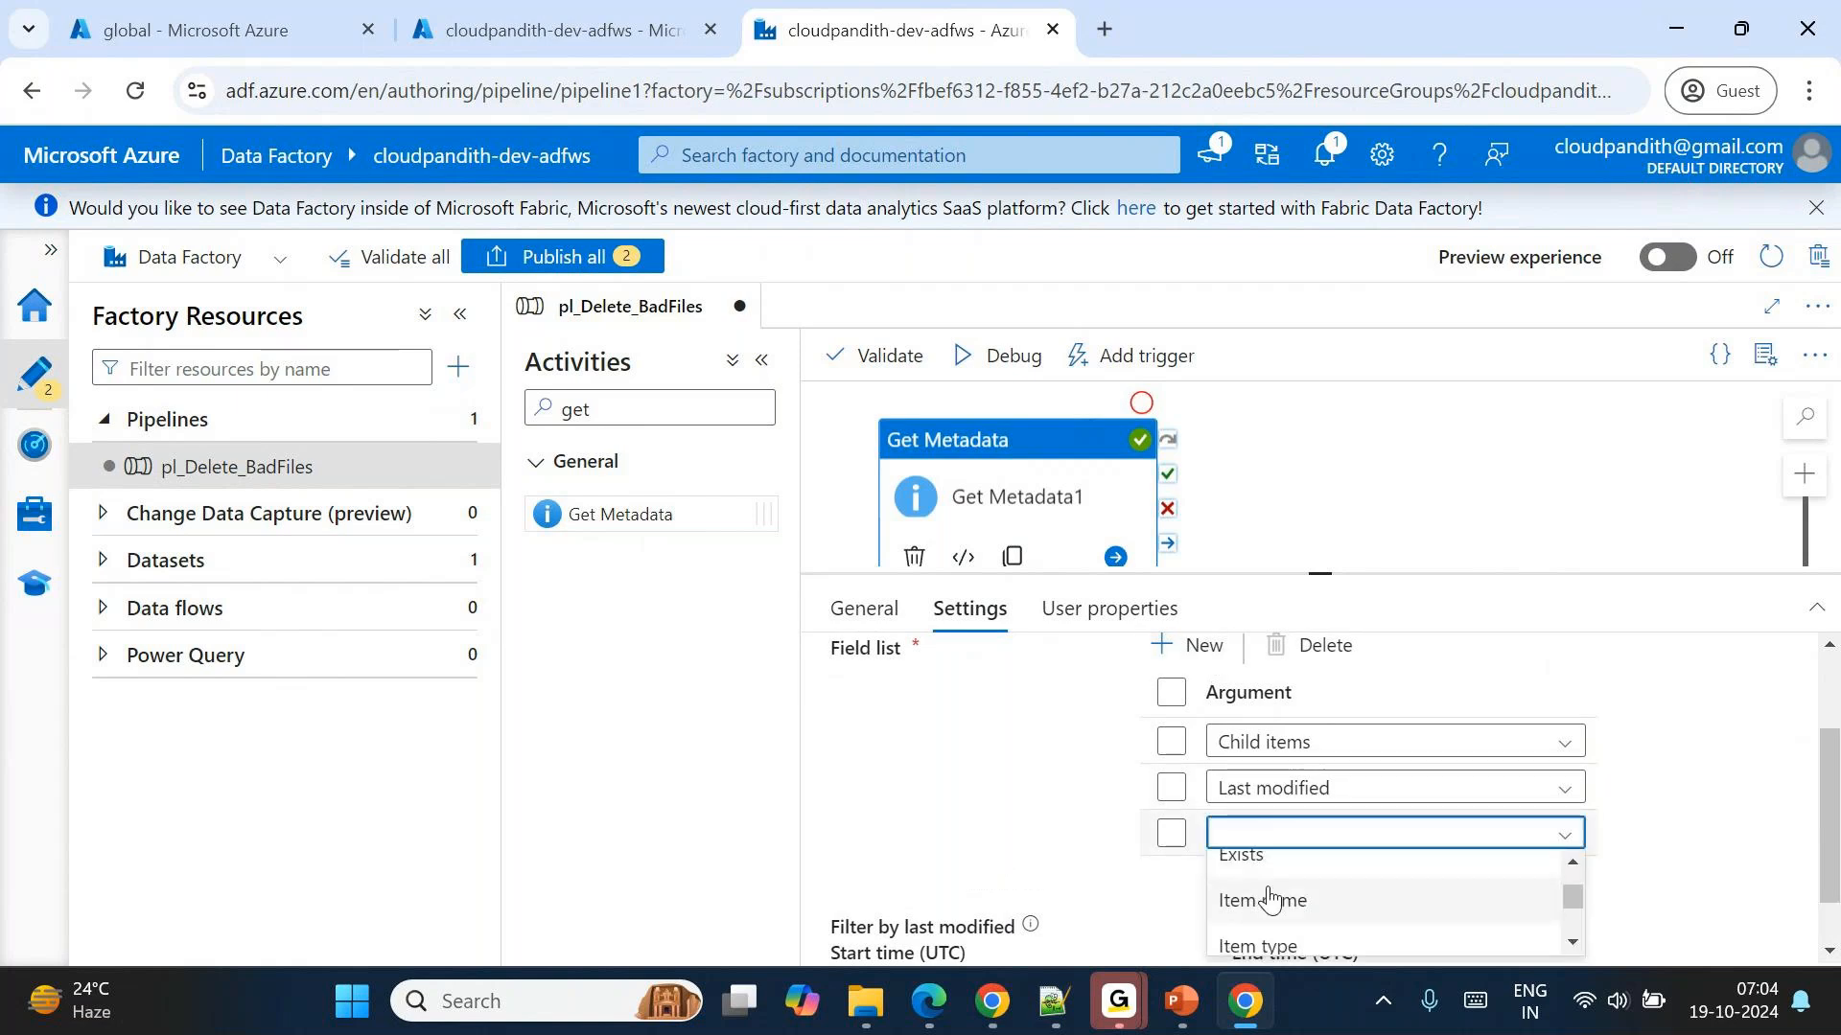
pyautogui.click(1246, 856)
pyautogui.scroll(1, 1122, 709)
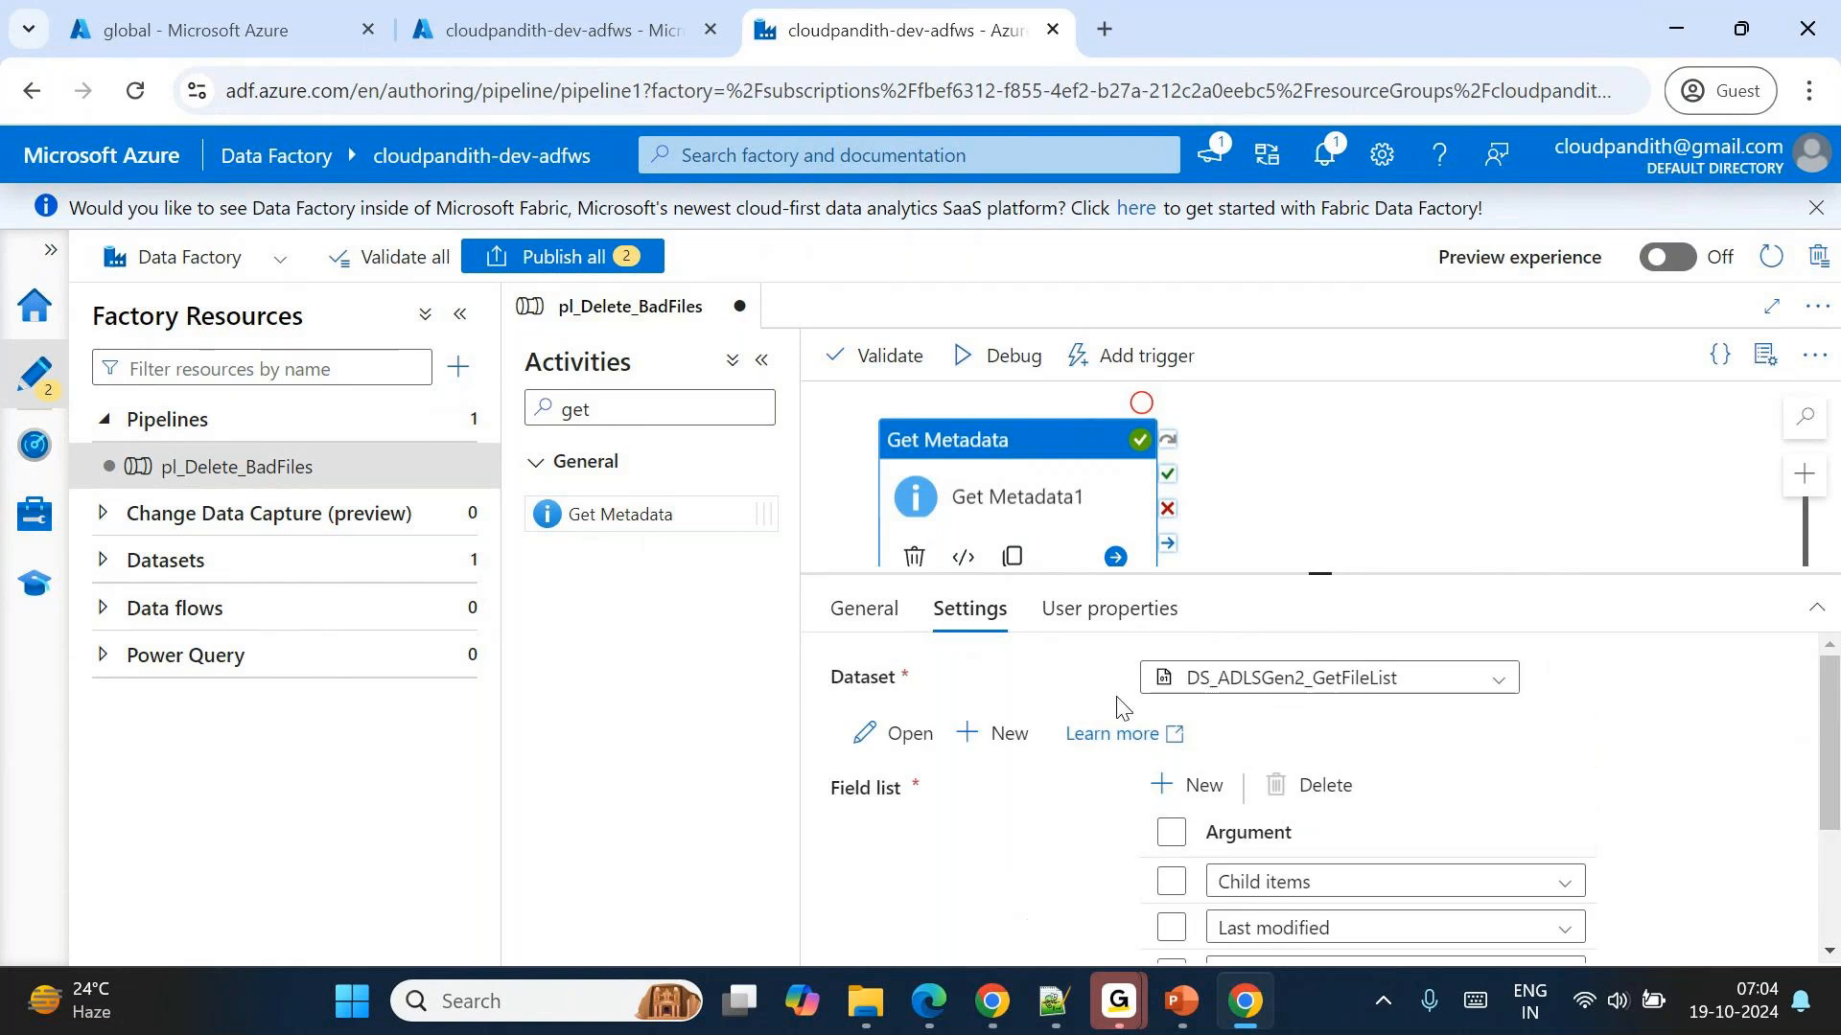
pyautogui.click(997, 376)
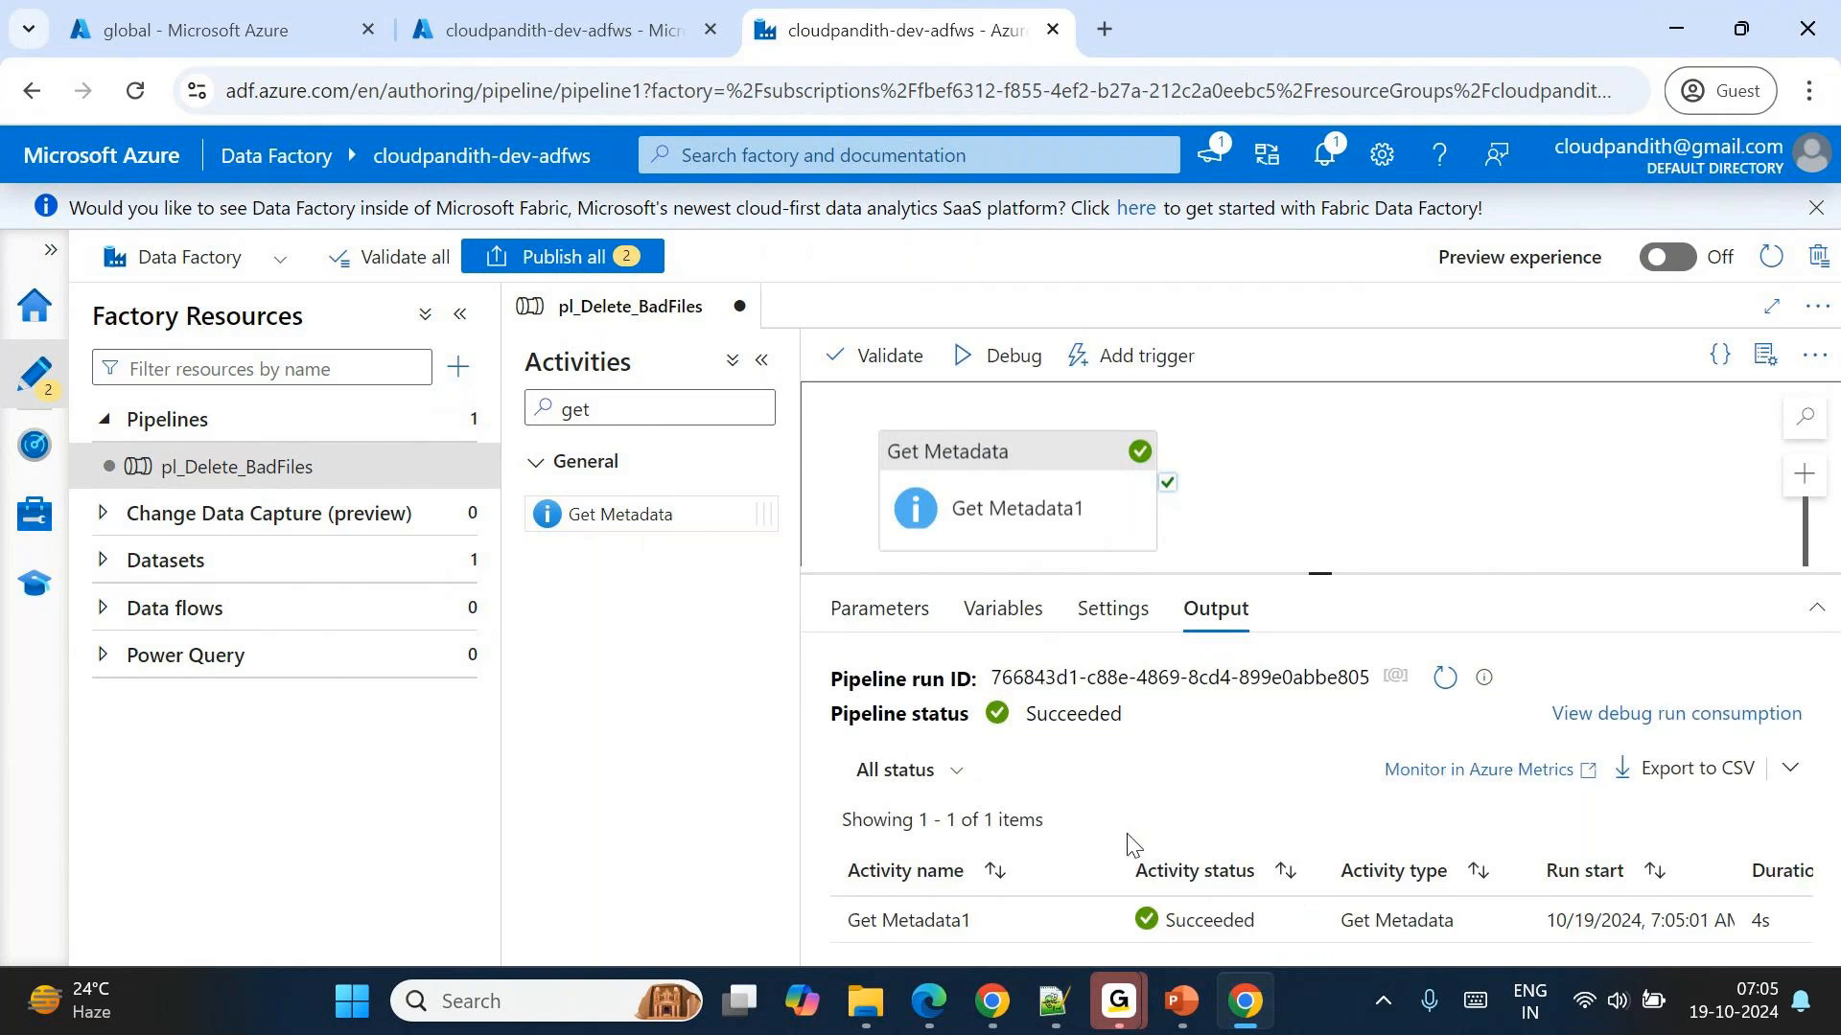
# Examine the last modified, exists and child items values in the Get Metadata1 debug output.
pyautogui.moveTo(1117, 997)
pyautogui.click(1095, 921)
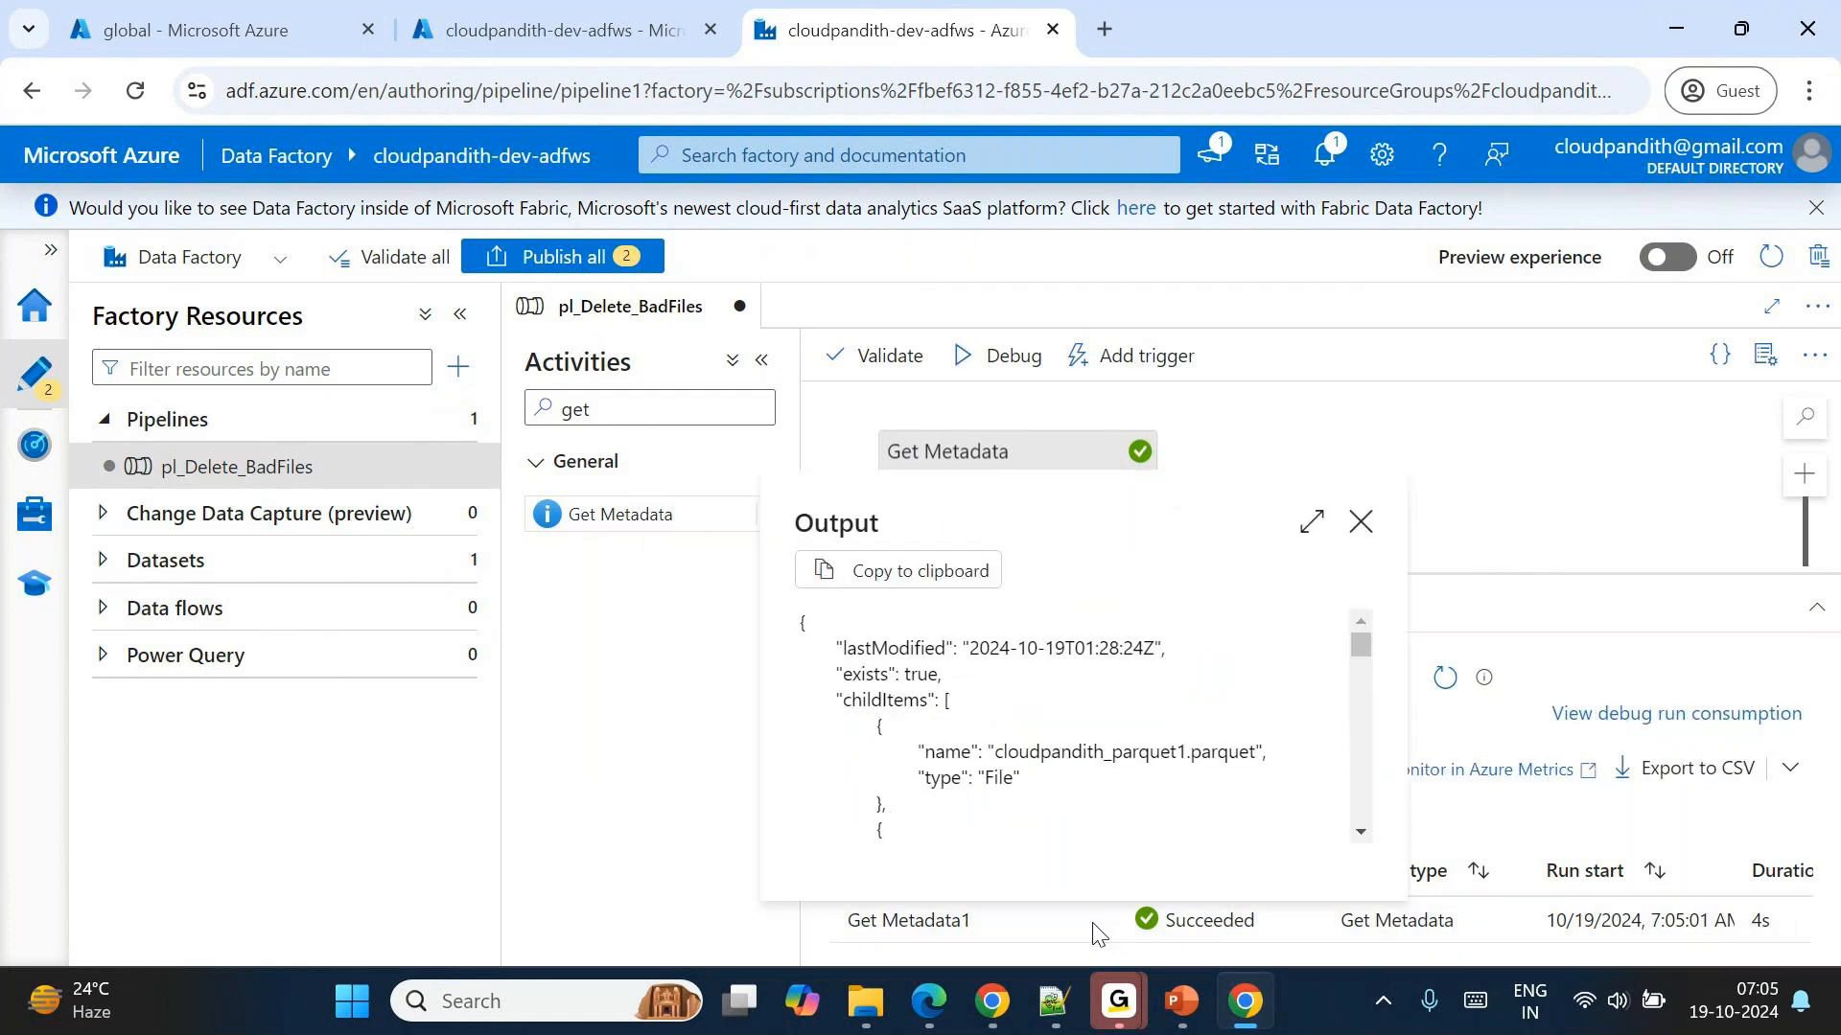
pyautogui.moveTo(970, 648); pyautogui.dragTo(1133, 648)
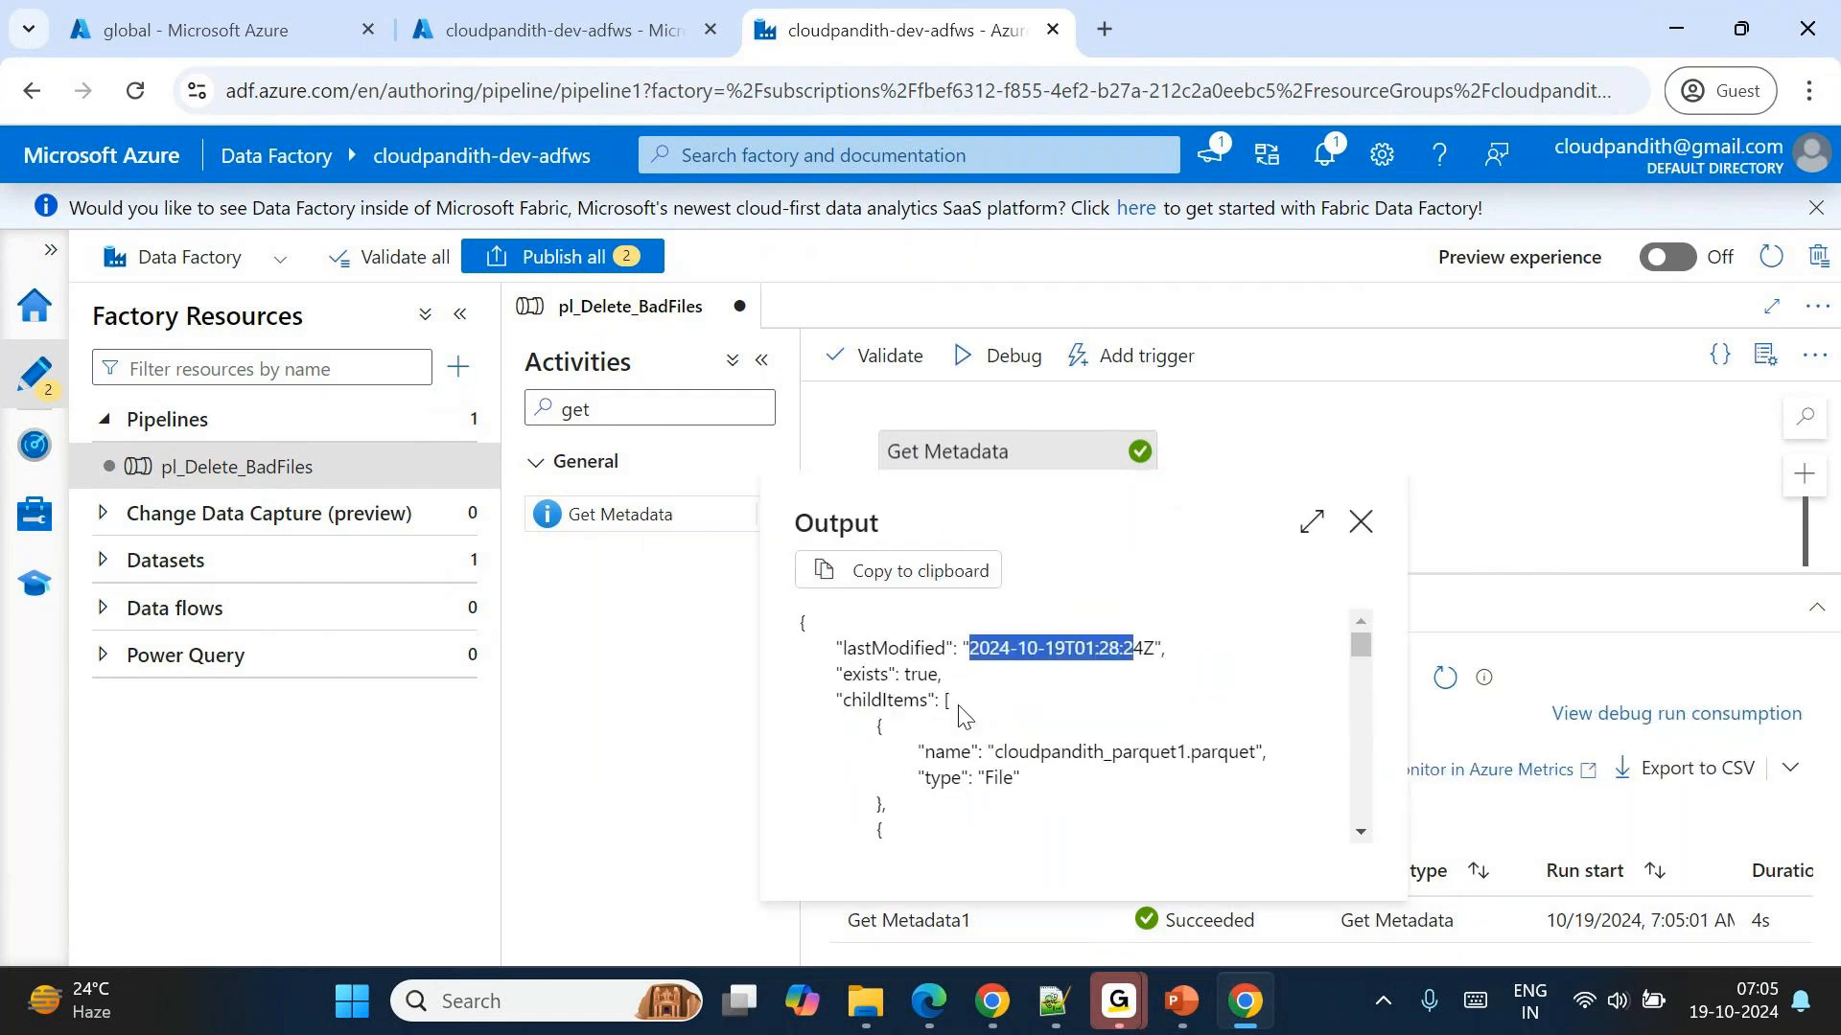
pyautogui.doubleClick(923, 674)
pyautogui.scroll(-1, 1039, 707)
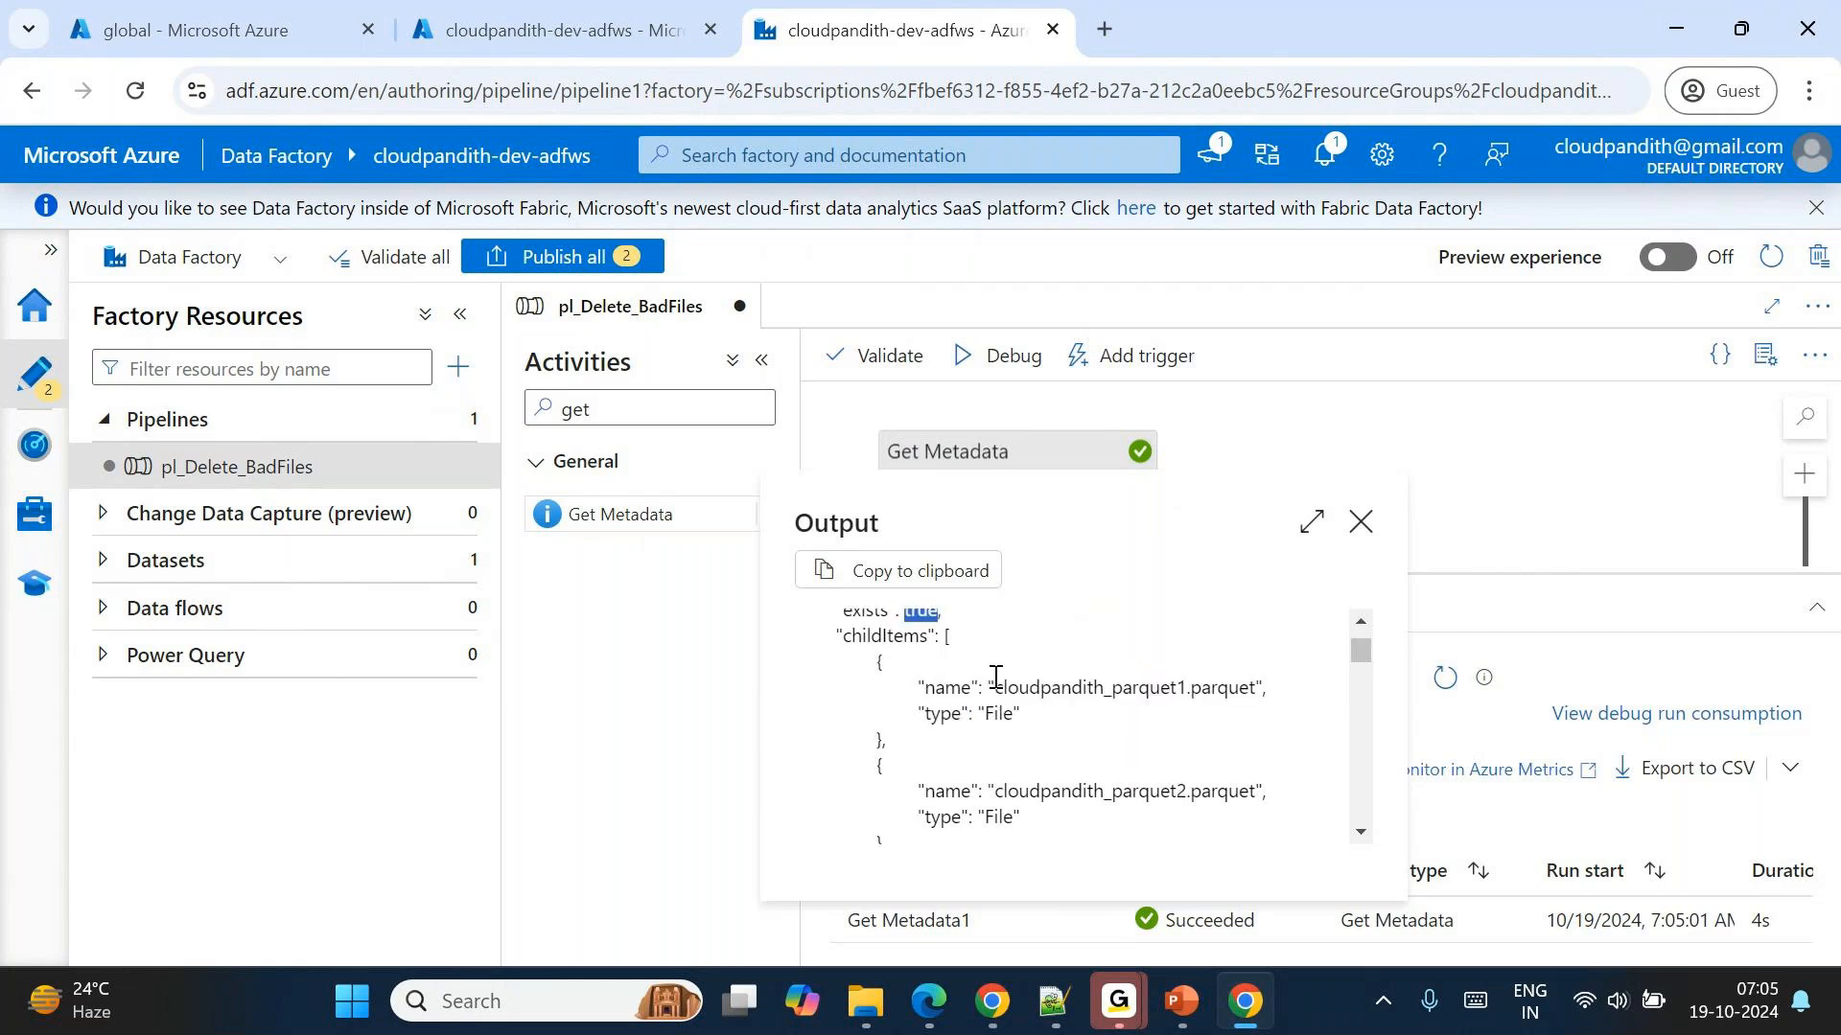
pyautogui.moveTo(995, 687); pyautogui.dragTo(880, 832)
pyautogui.scroll(1, 921, 640)
pyautogui.doubleClick(887, 700)
pyautogui.moveTo(975, 648); pyautogui.dragTo(887, 805)
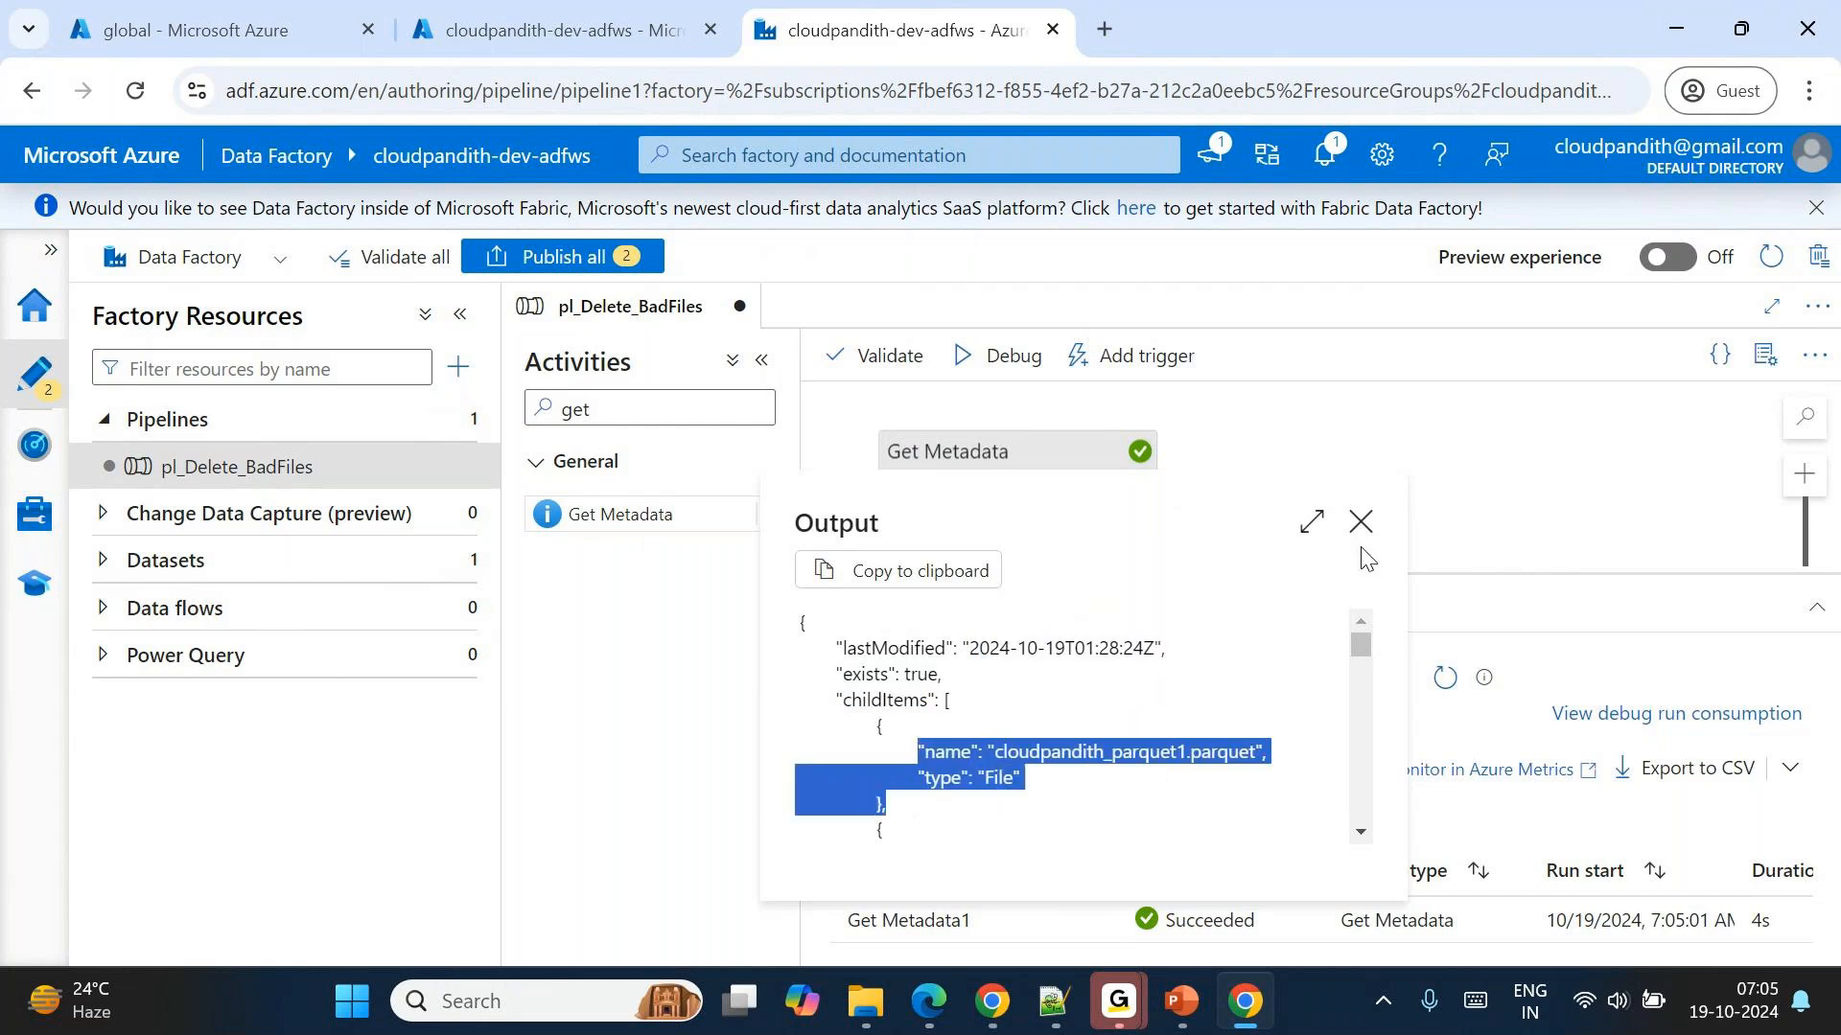
pyautogui.click(1360, 522)
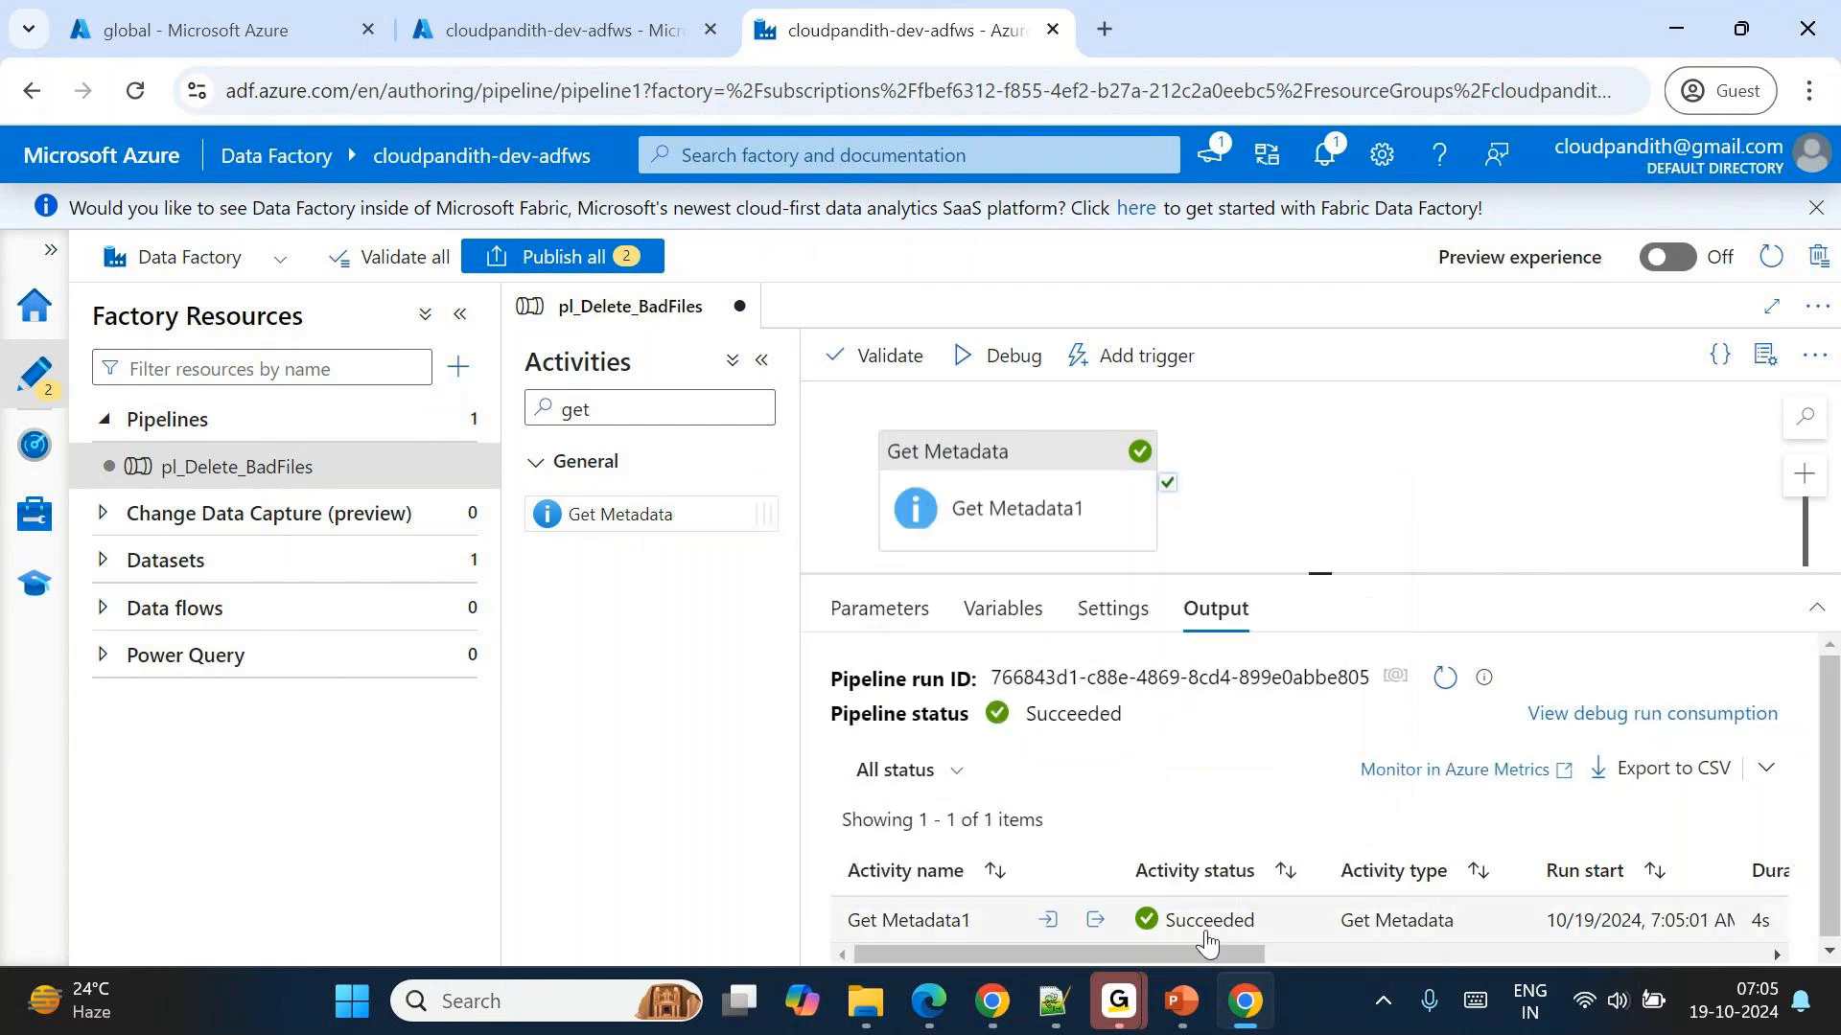
# Review the pipeline design slide in PowerPoint and return to the Data Factory pipeline in Chrome.
pyautogui.click(1181, 1004)
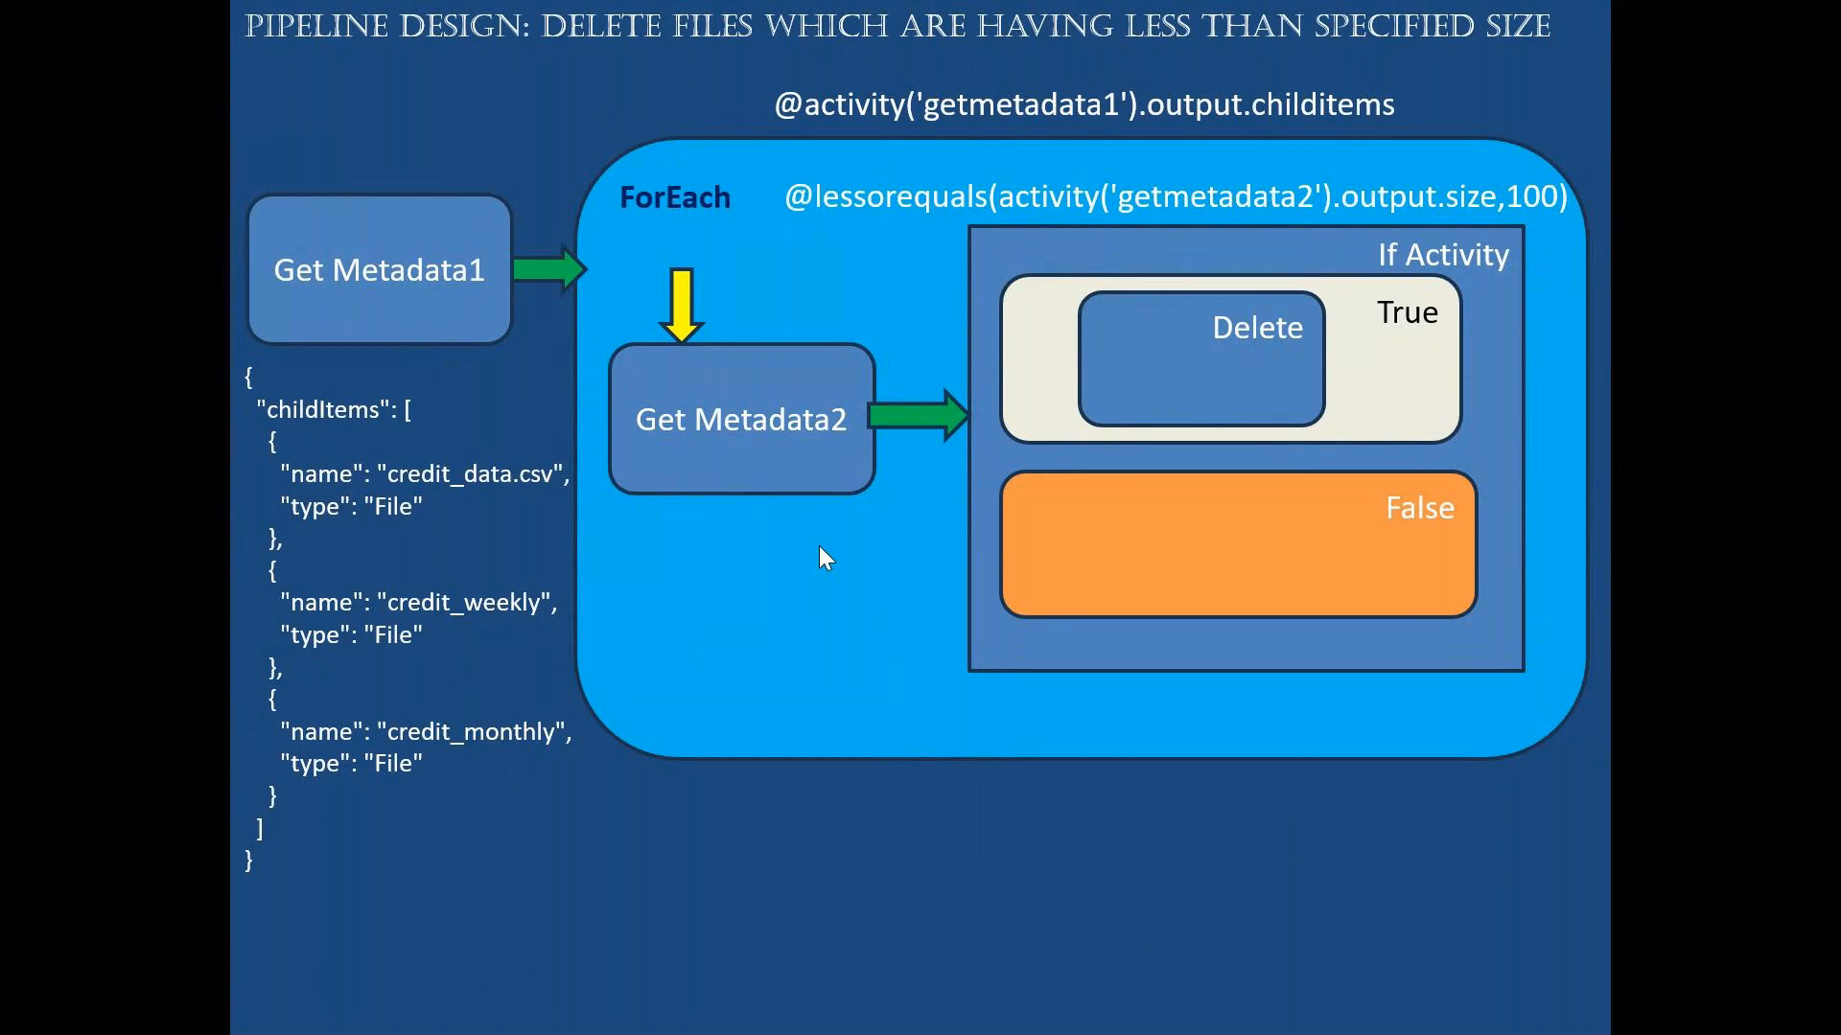
pyautogui.hotkey('alt', 'Tab')
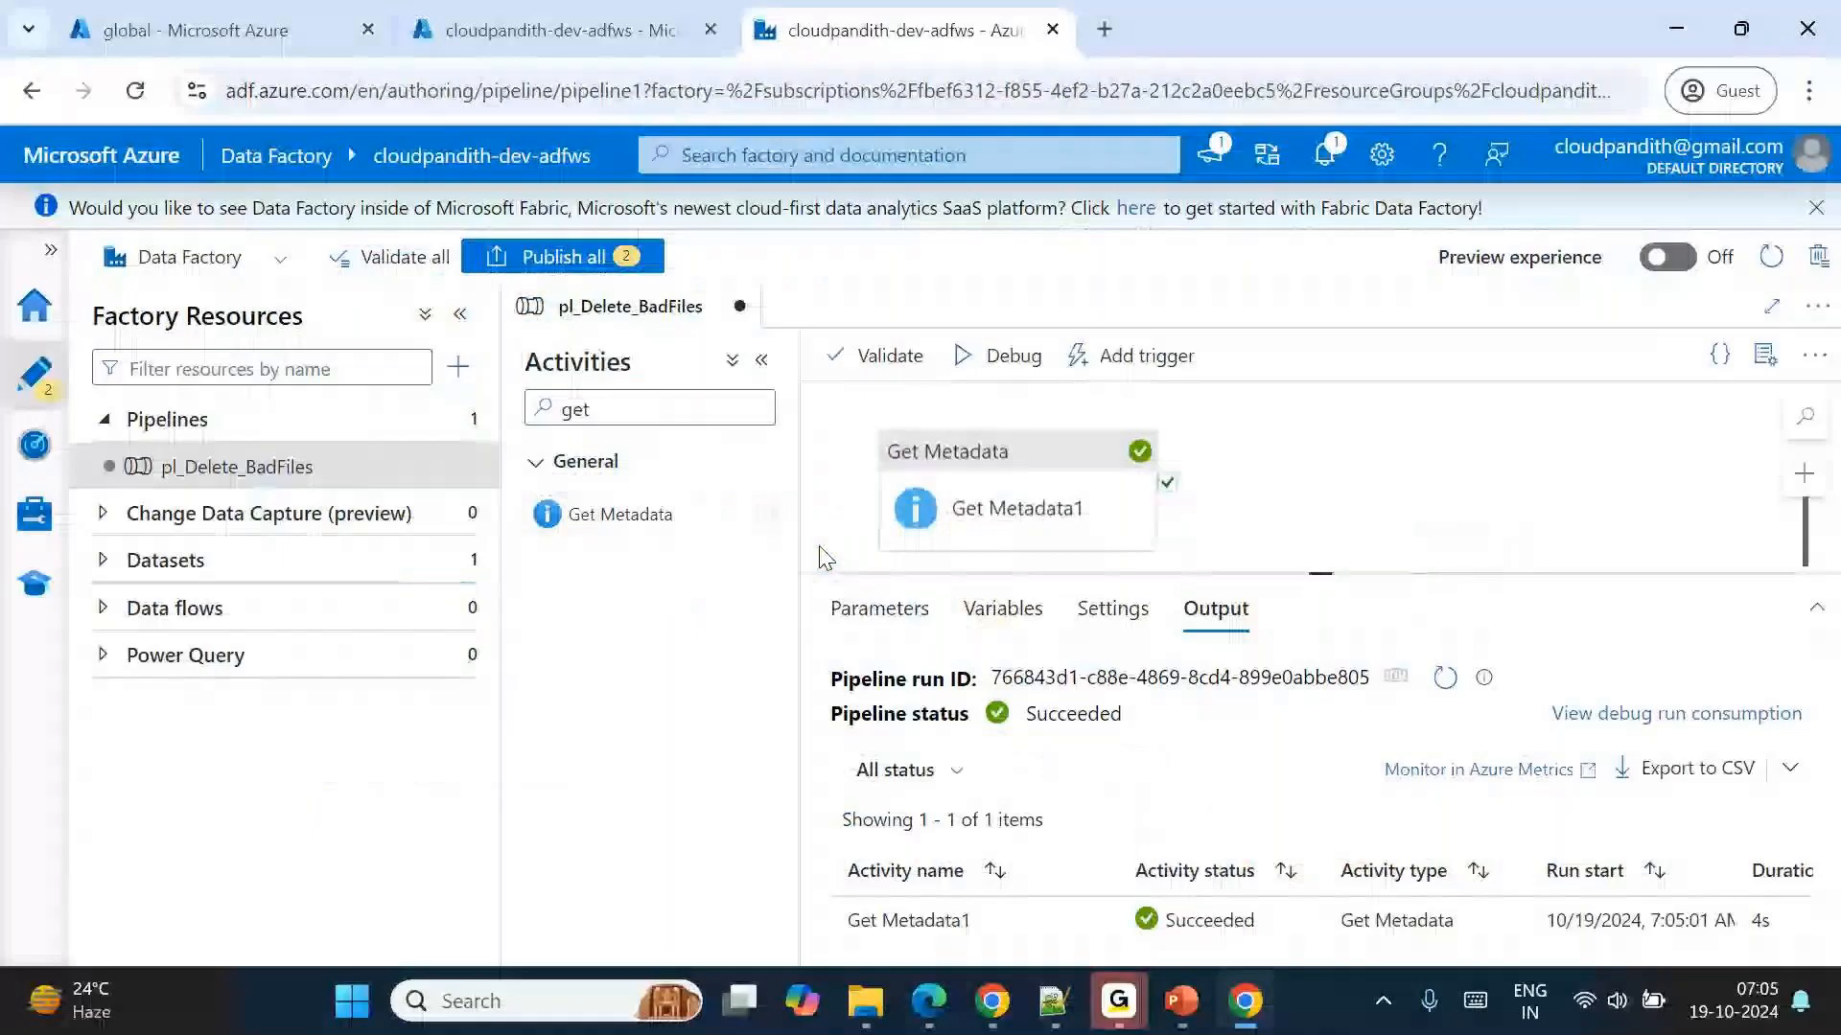
# Delete the Last modified and Exists arguments from Get Metadata1's field list, keeping only Child items.
pyautogui.click(1021, 462)
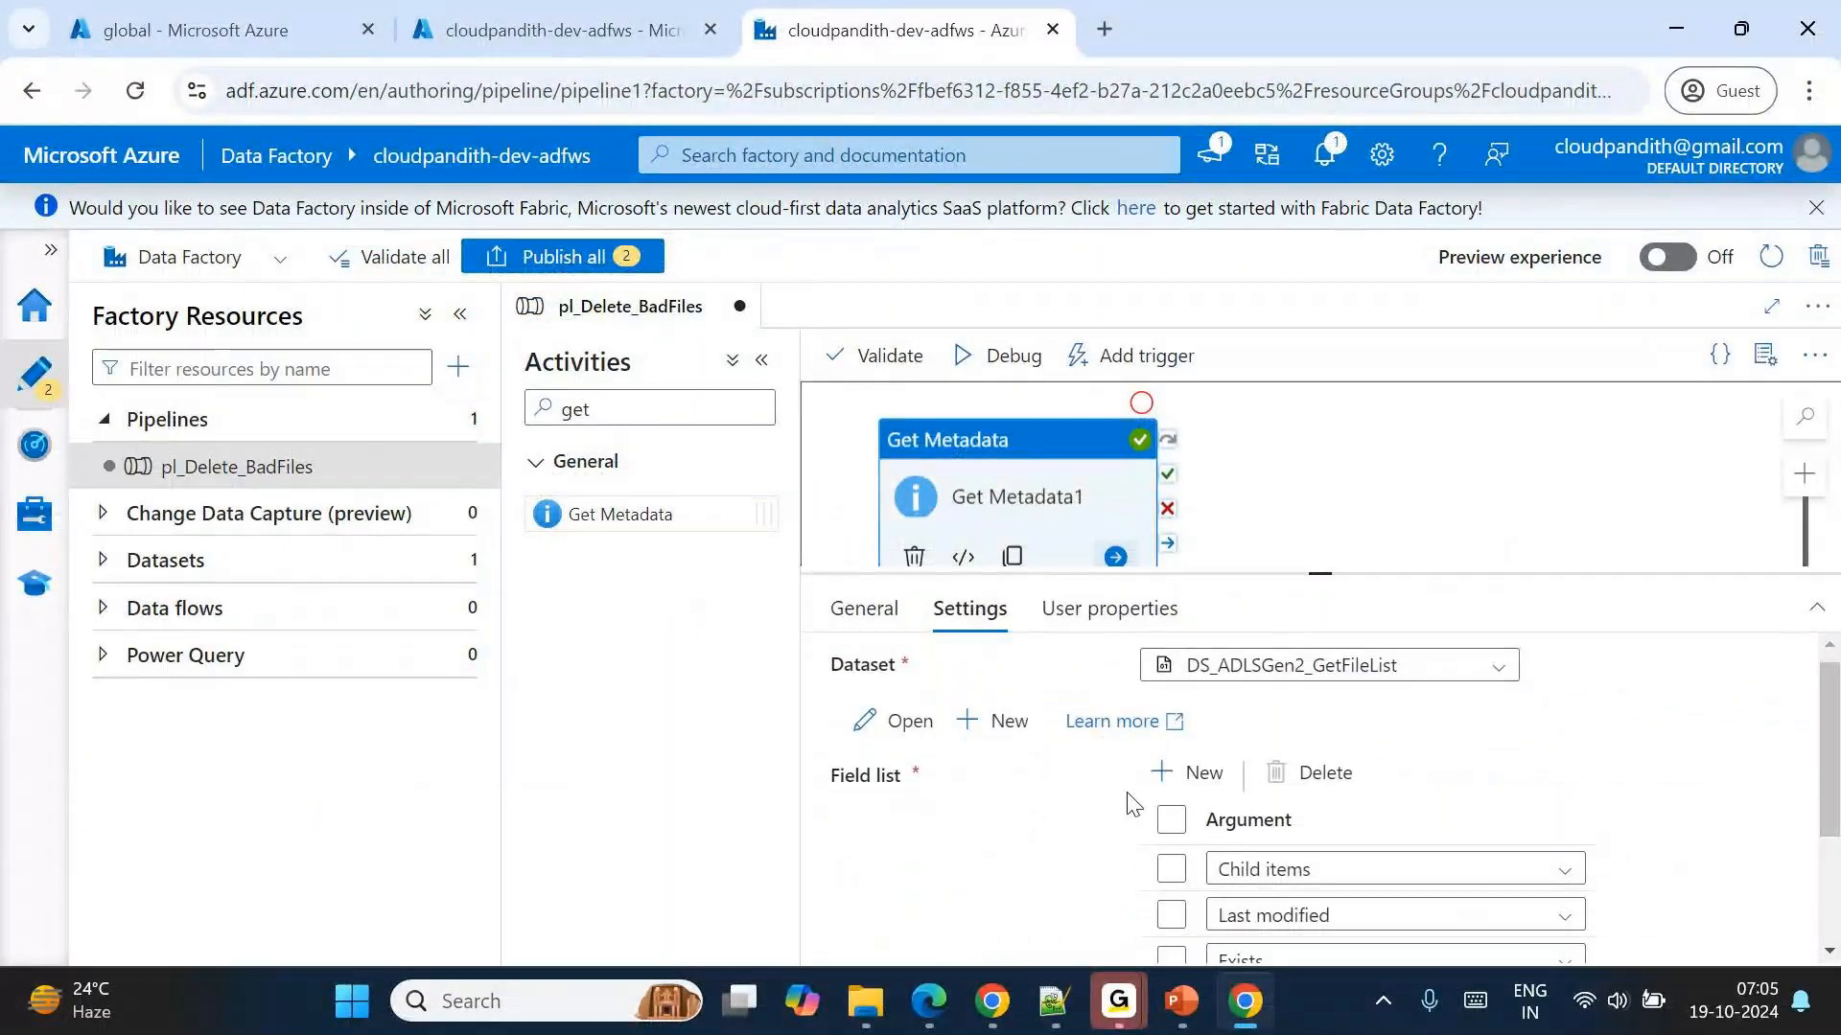
pyautogui.scroll(-2, 1246, 843)
pyautogui.scroll(1, 1246, 843)
pyautogui.click(1171, 810)
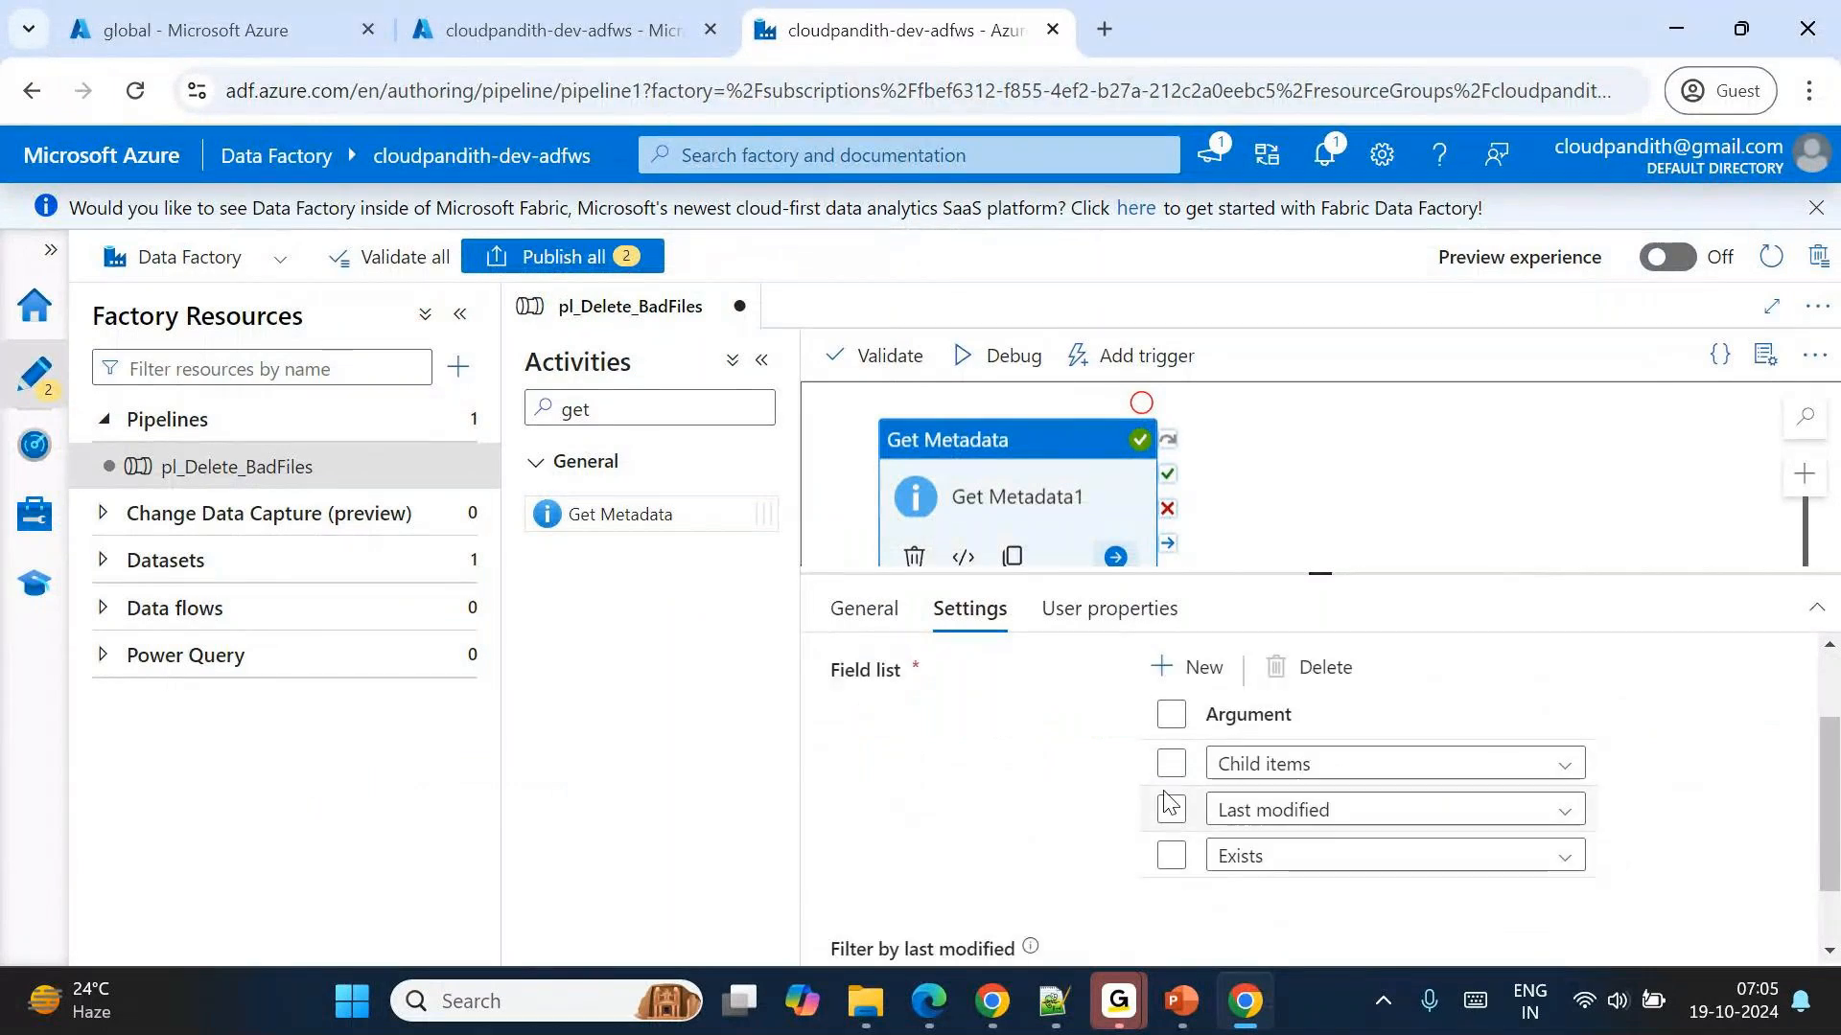
pyautogui.click(1170, 856)
pyautogui.click(1304, 671)
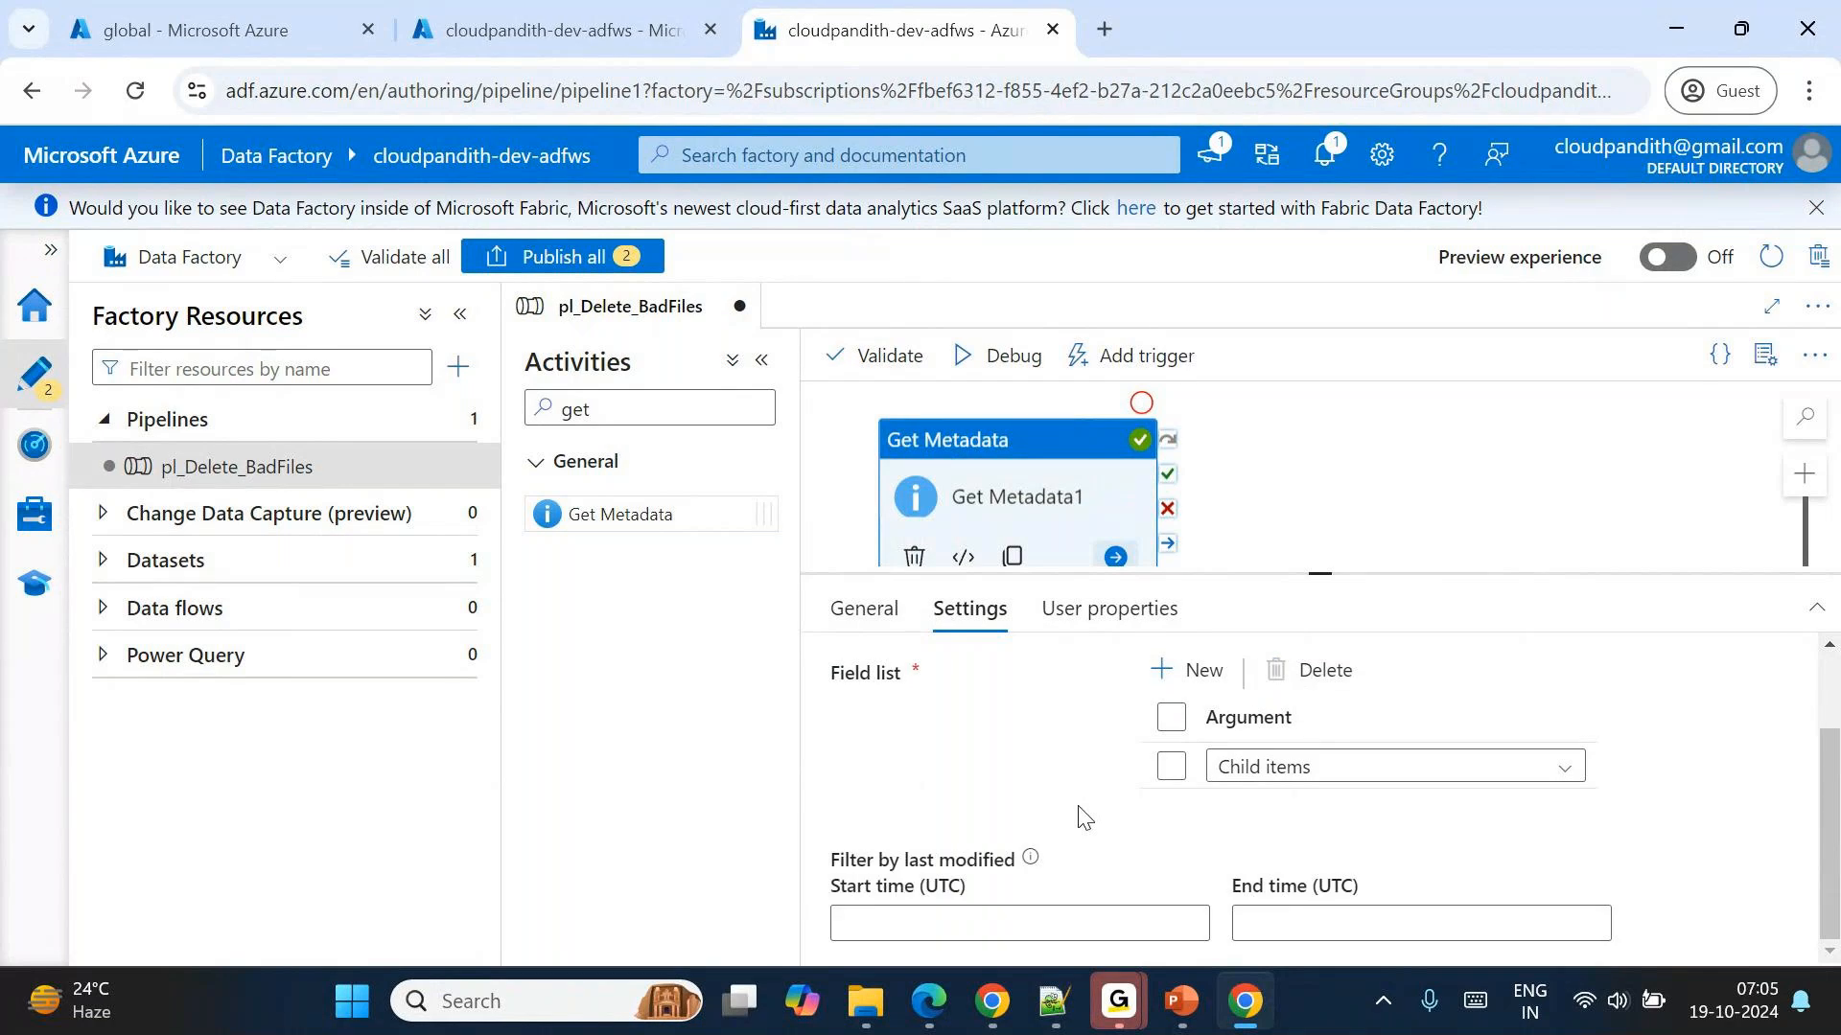
pyautogui.scroll(1, 1082, 816)
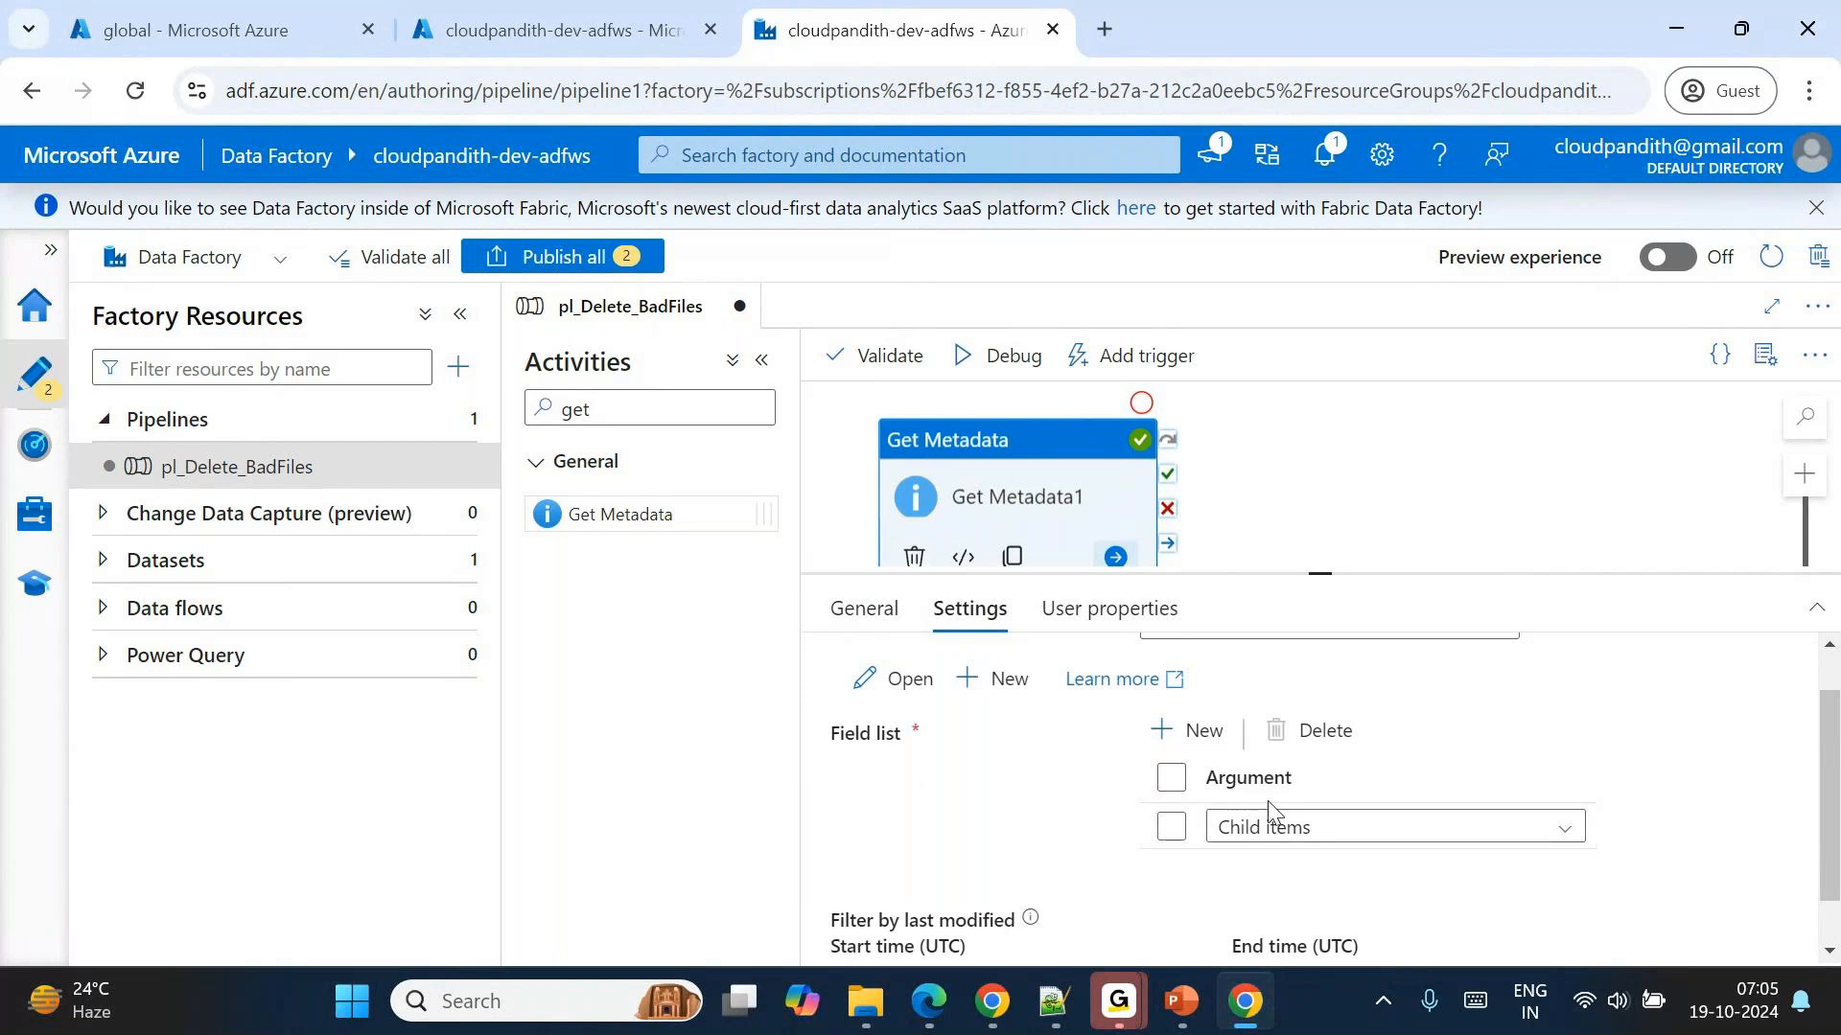
pyautogui.scroll(1, 1127, 841)
pyautogui.scroll(1, 1128, 842)
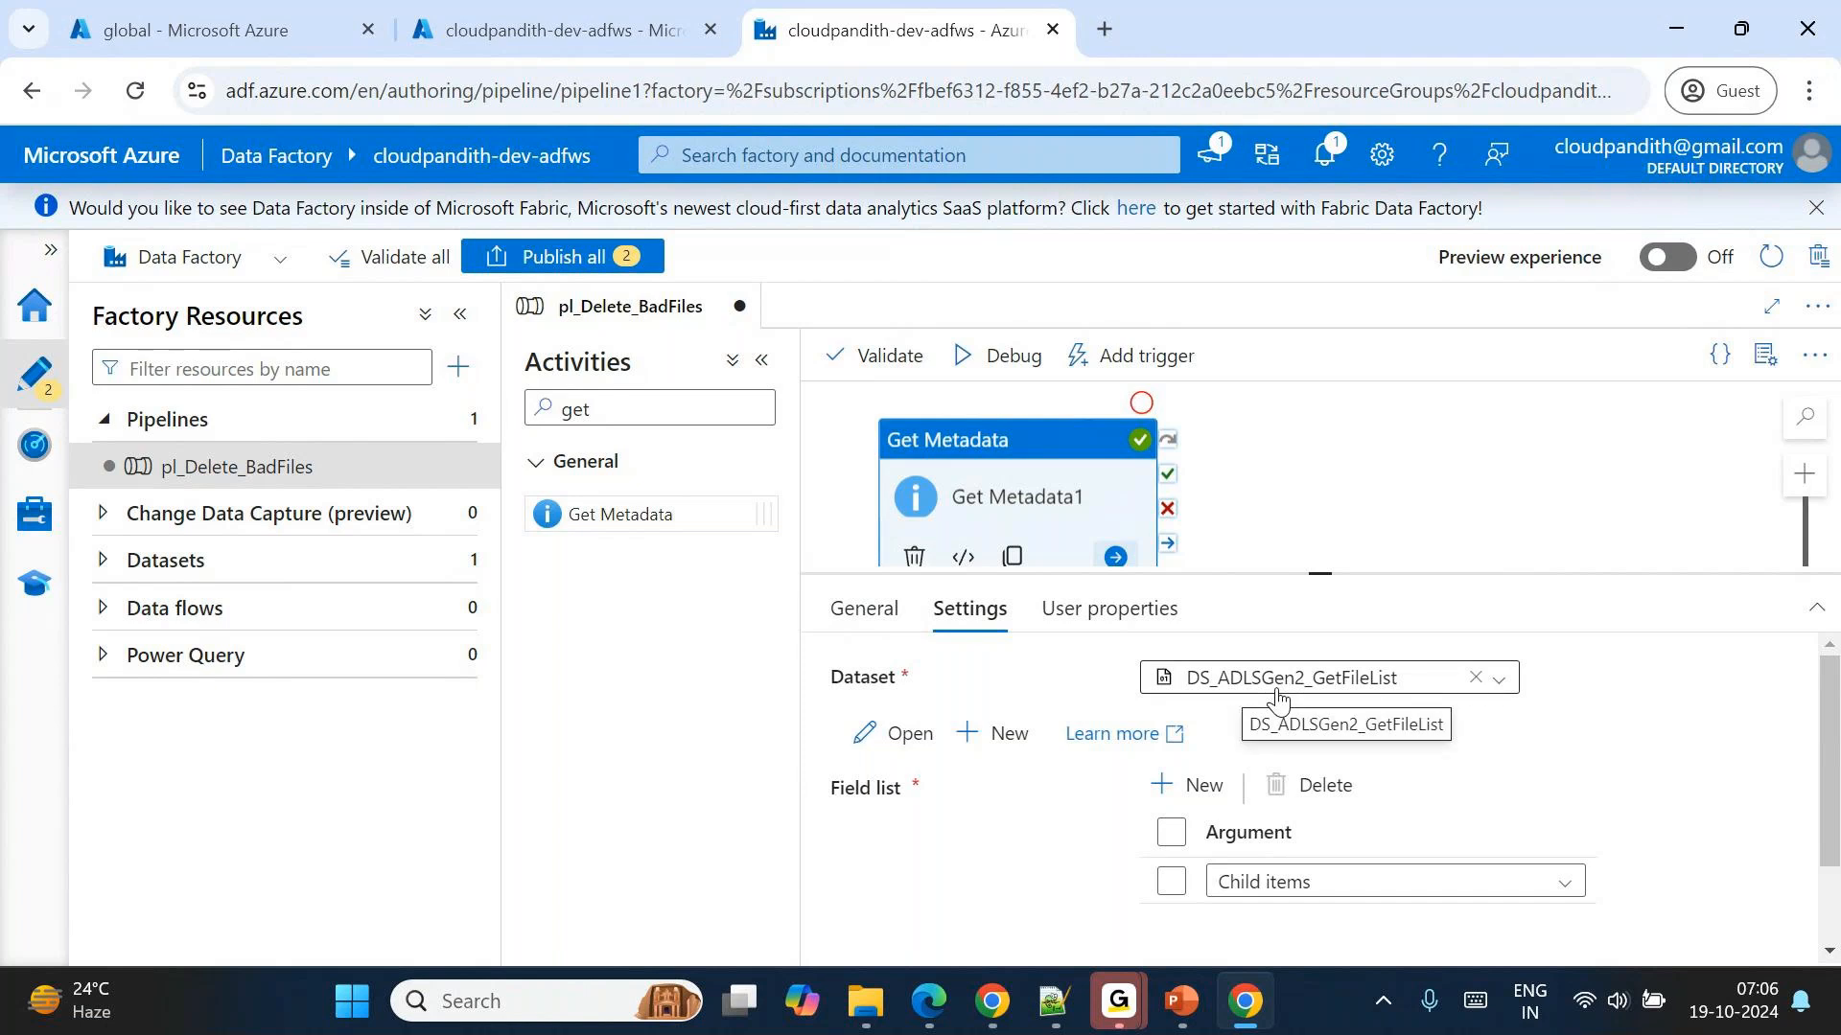
# Add a ForEach activity to the pipeline and connect it to the success output of Get Metadata1.
pyautogui.click(641, 419)
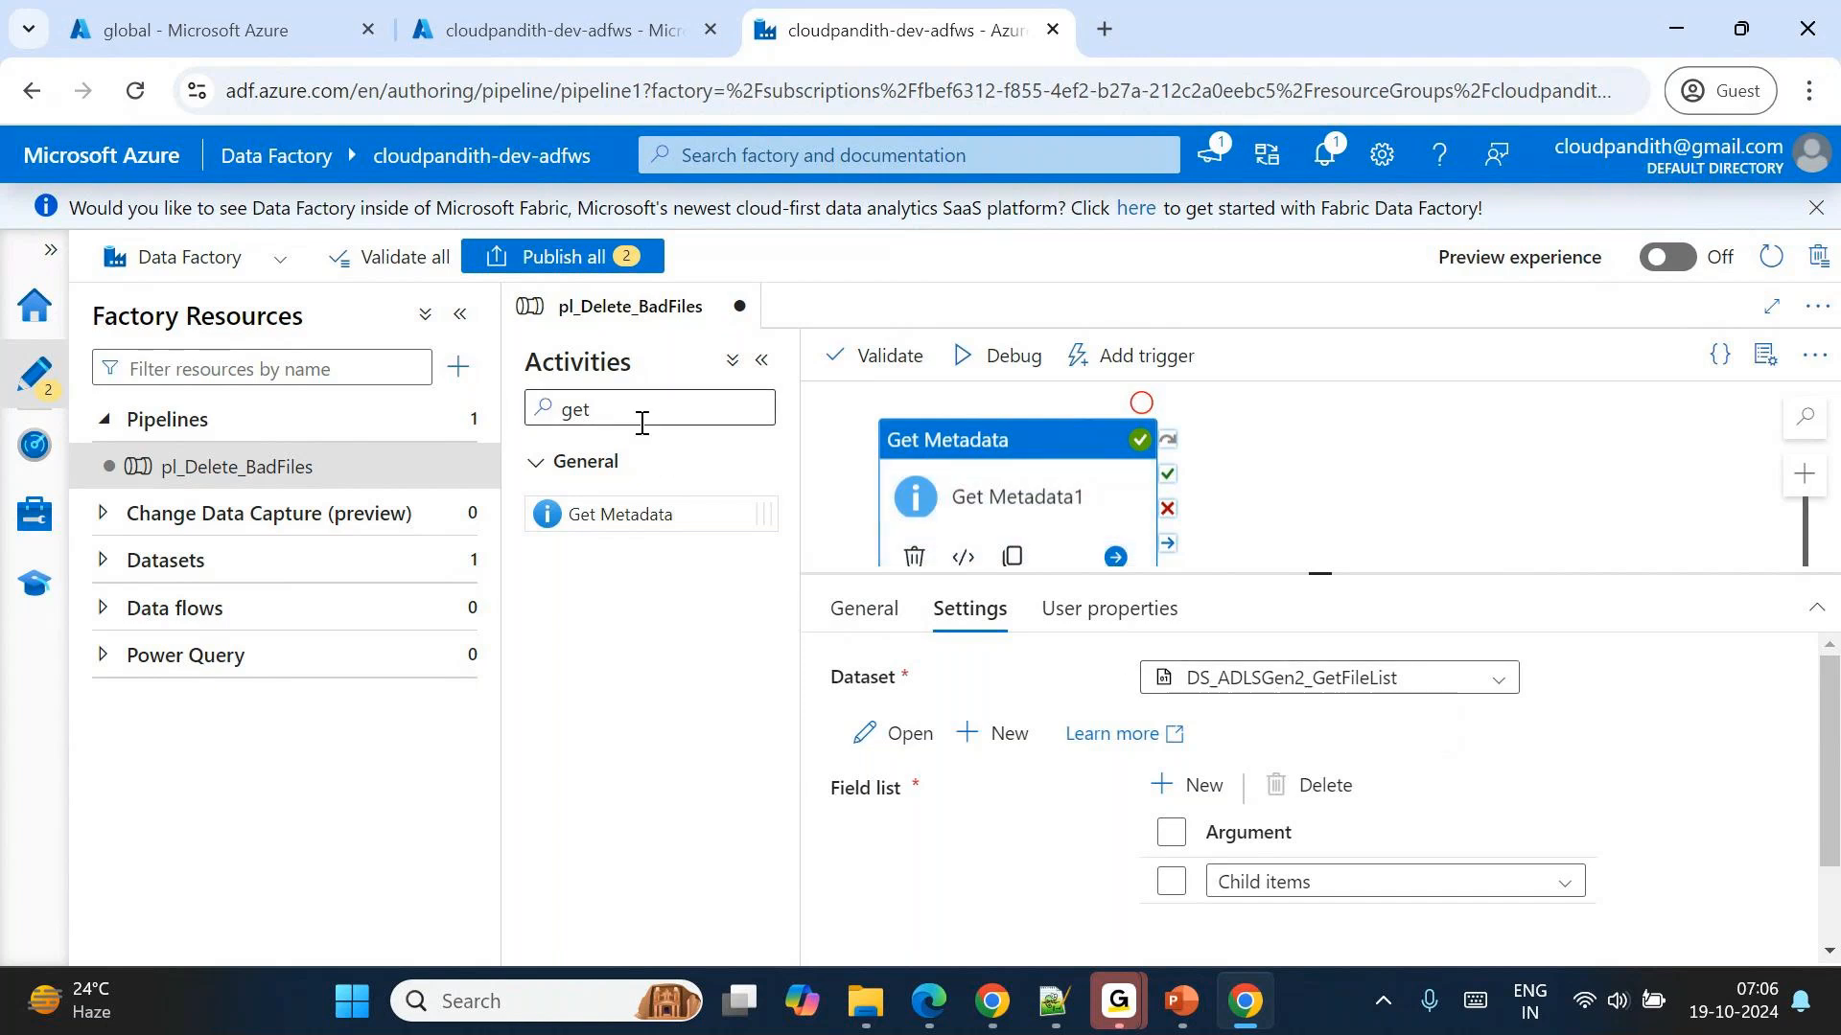
pyautogui.moveTo(637, 415); pyautogui.dragTo(530, 420)
pyautogui.write('FOR')
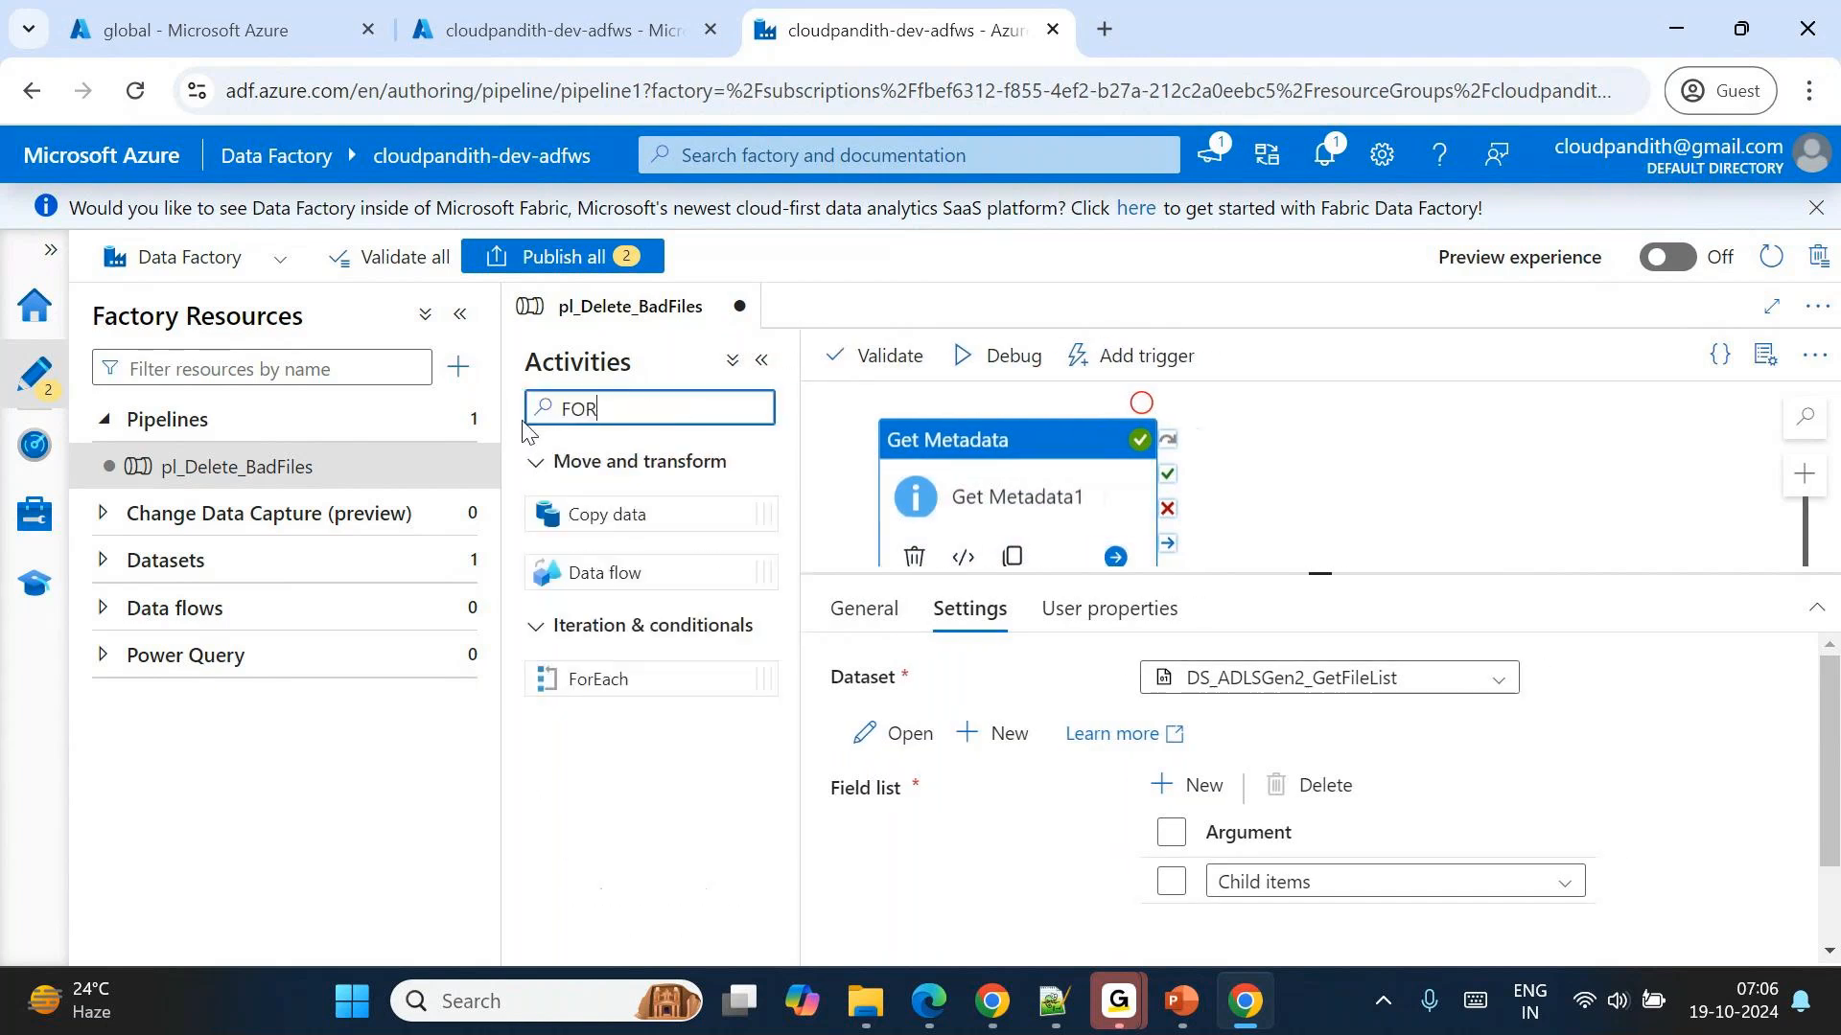
pyautogui.write('E')
pyautogui.moveTo(599, 514); pyautogui.dragTo(1442, 481)
pyautogui.moveTo(1167, 484); pyautogui.dragTo(1400, 506)
# Make ForEach1 run sequentially and set its items to the Get Metadata1 childItems output.
pyautogui.click(990, 621)
pyautogui.click(1153, 673)
pyautogui.click(1204, 751)
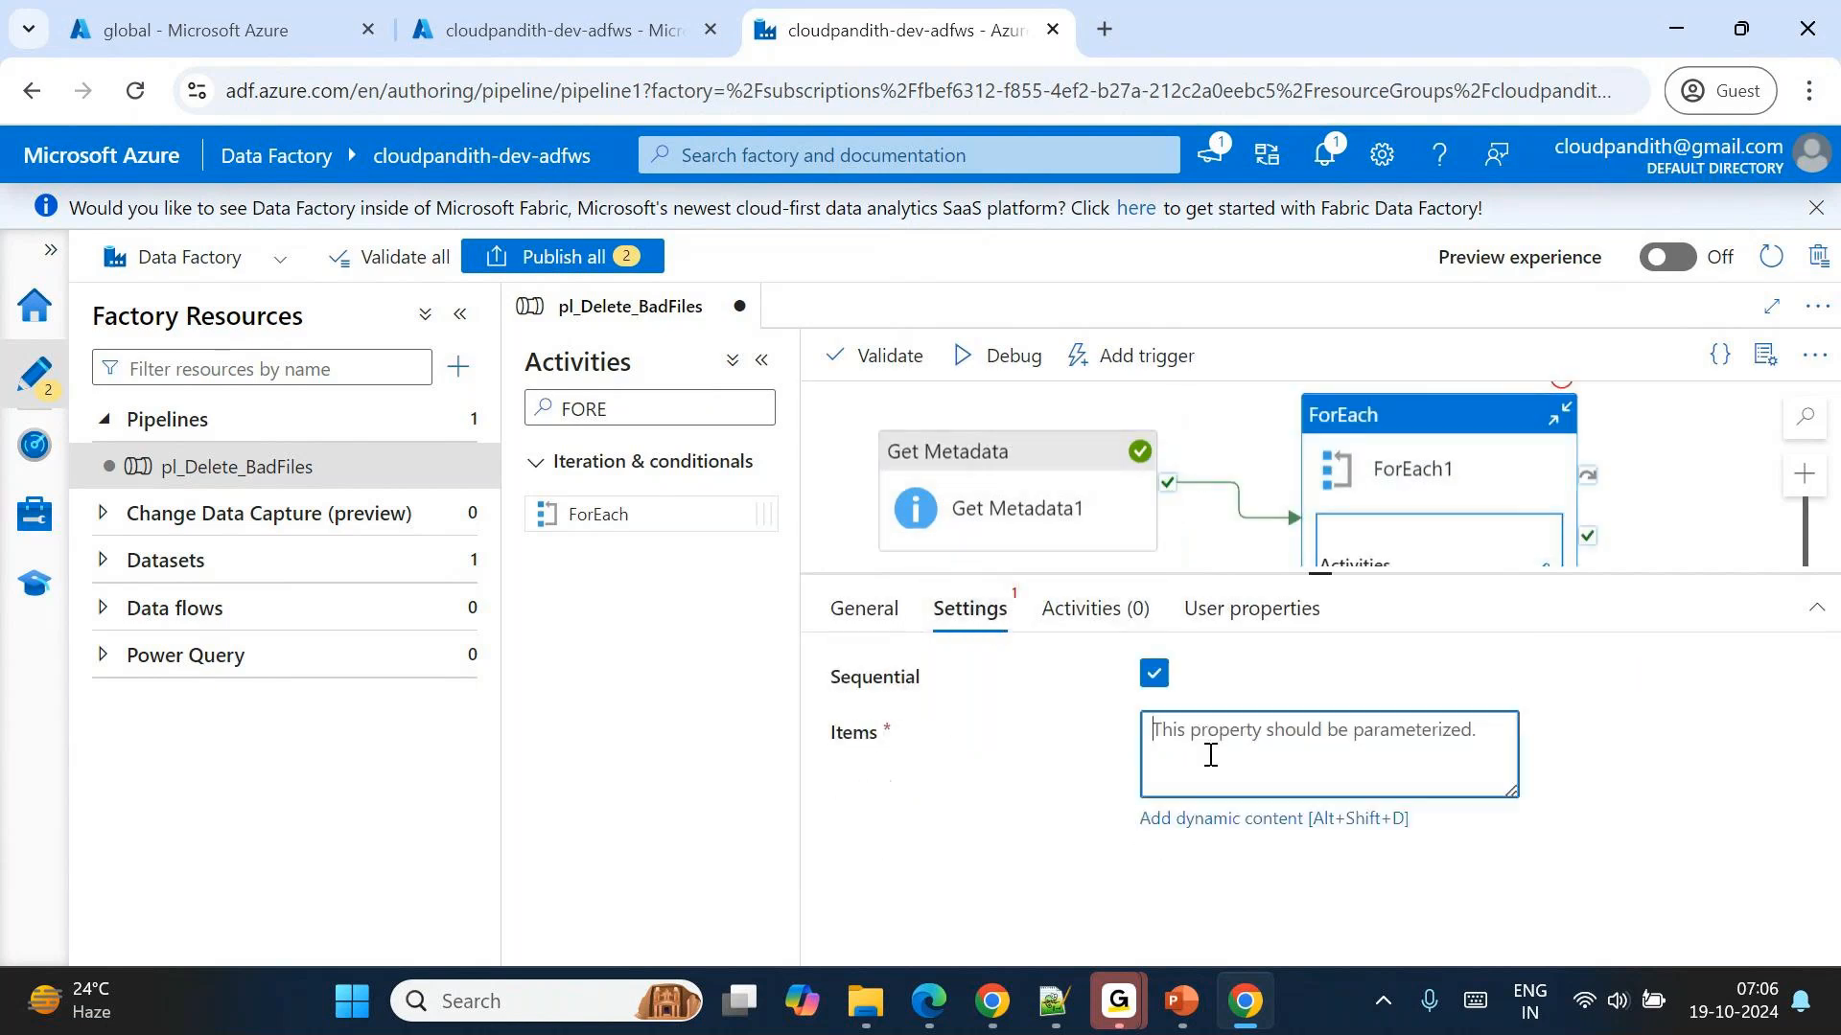
pyautogui.click(1197, 818)
pyautogui.scroll(-3, 1129, 782)
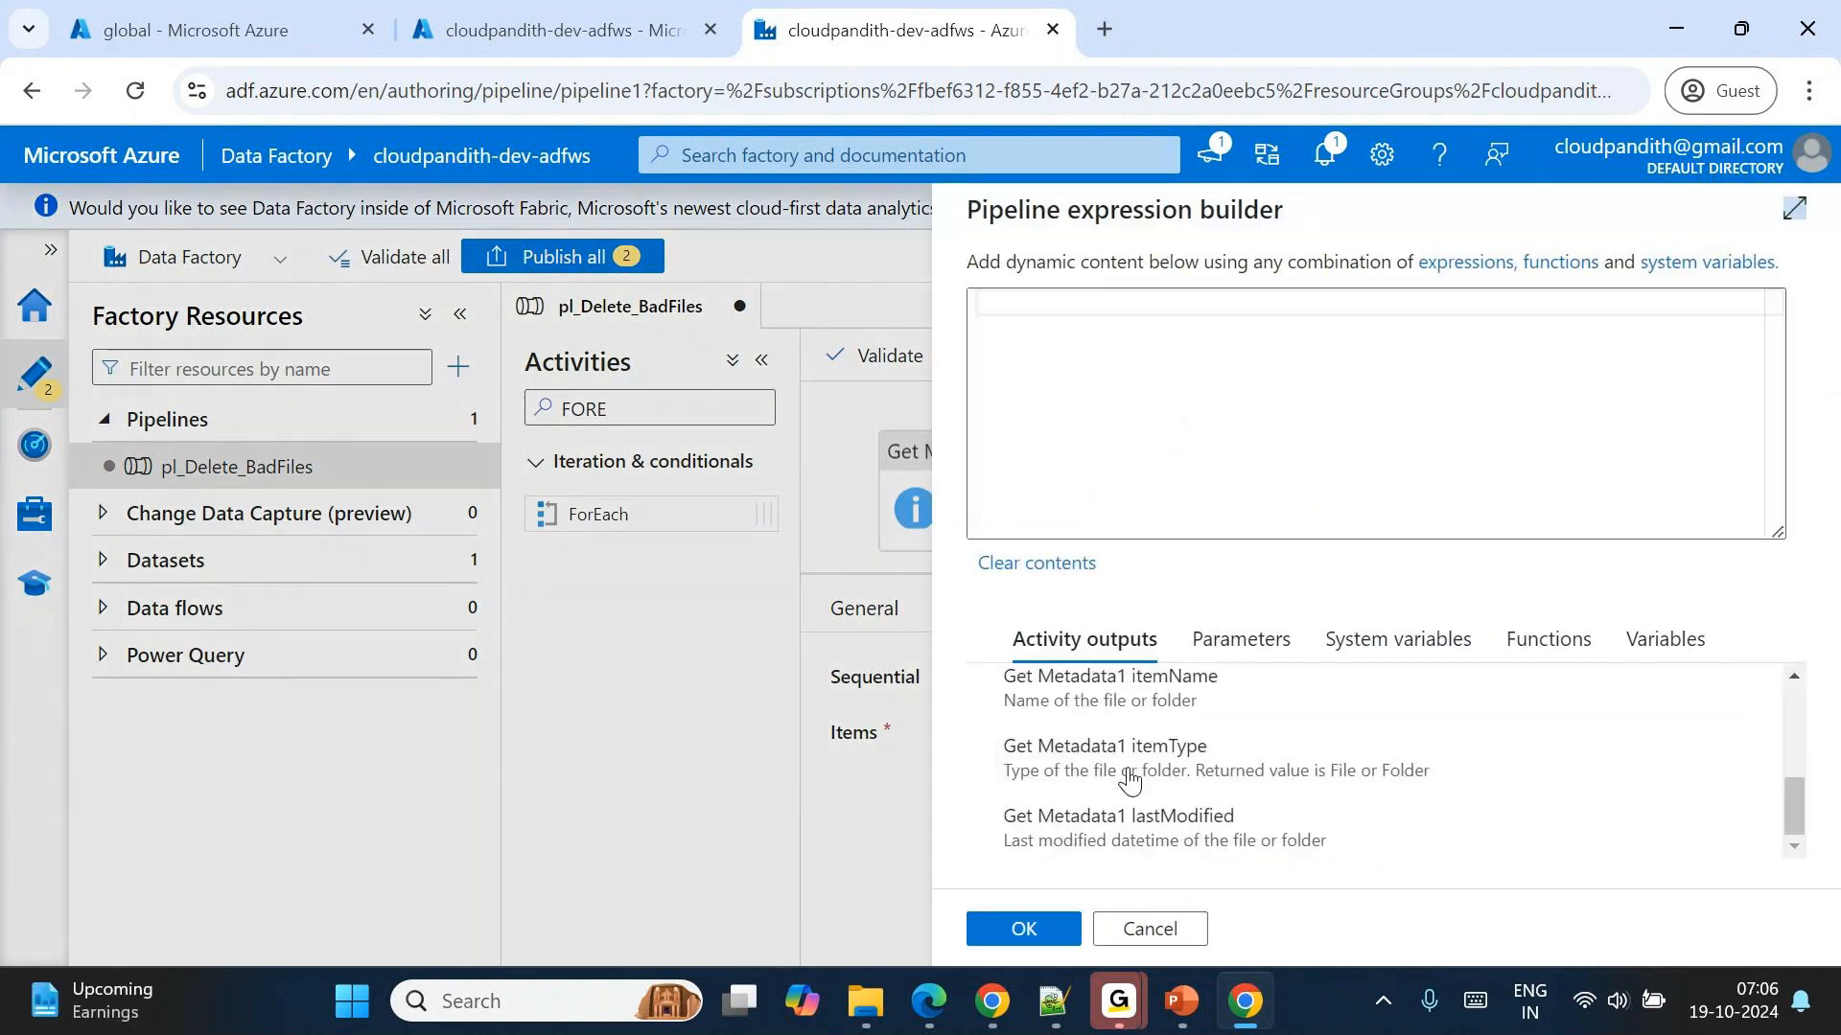
pyautogui.scroll(2, 1131, 776)
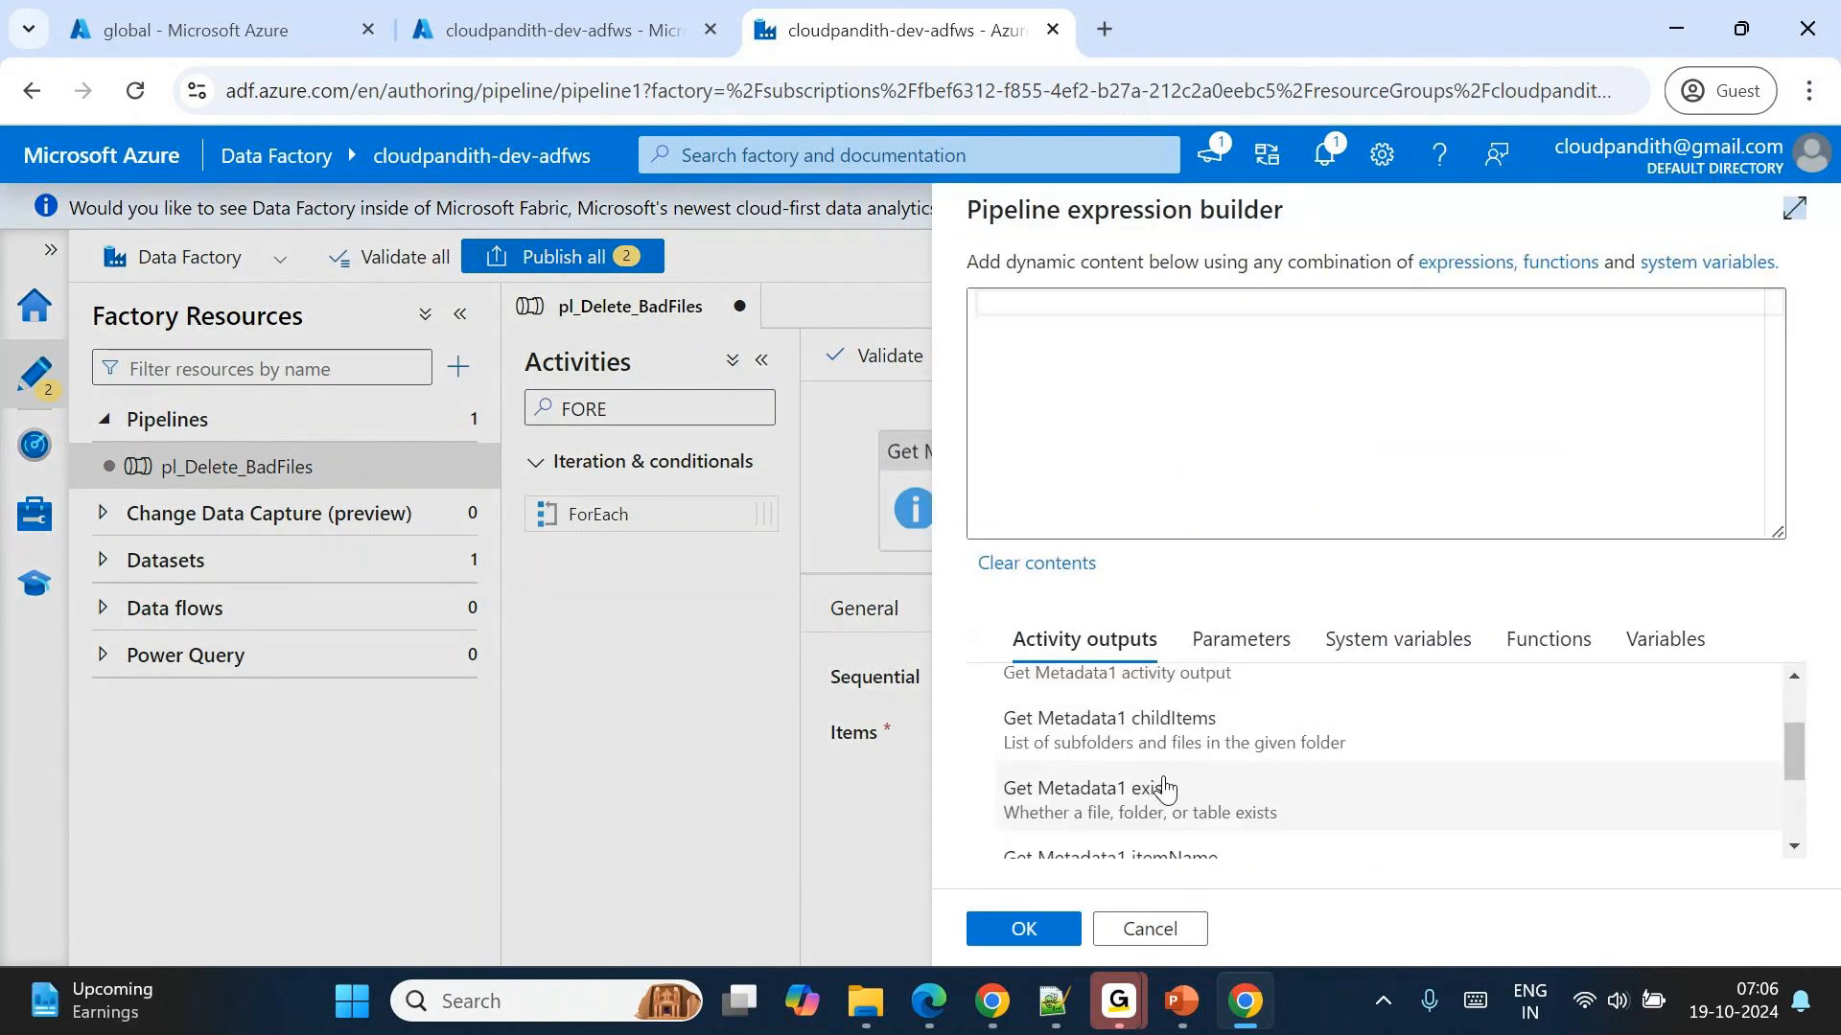
pyautogui.click(1138, 728)
pyautogui.click(1023, 928)
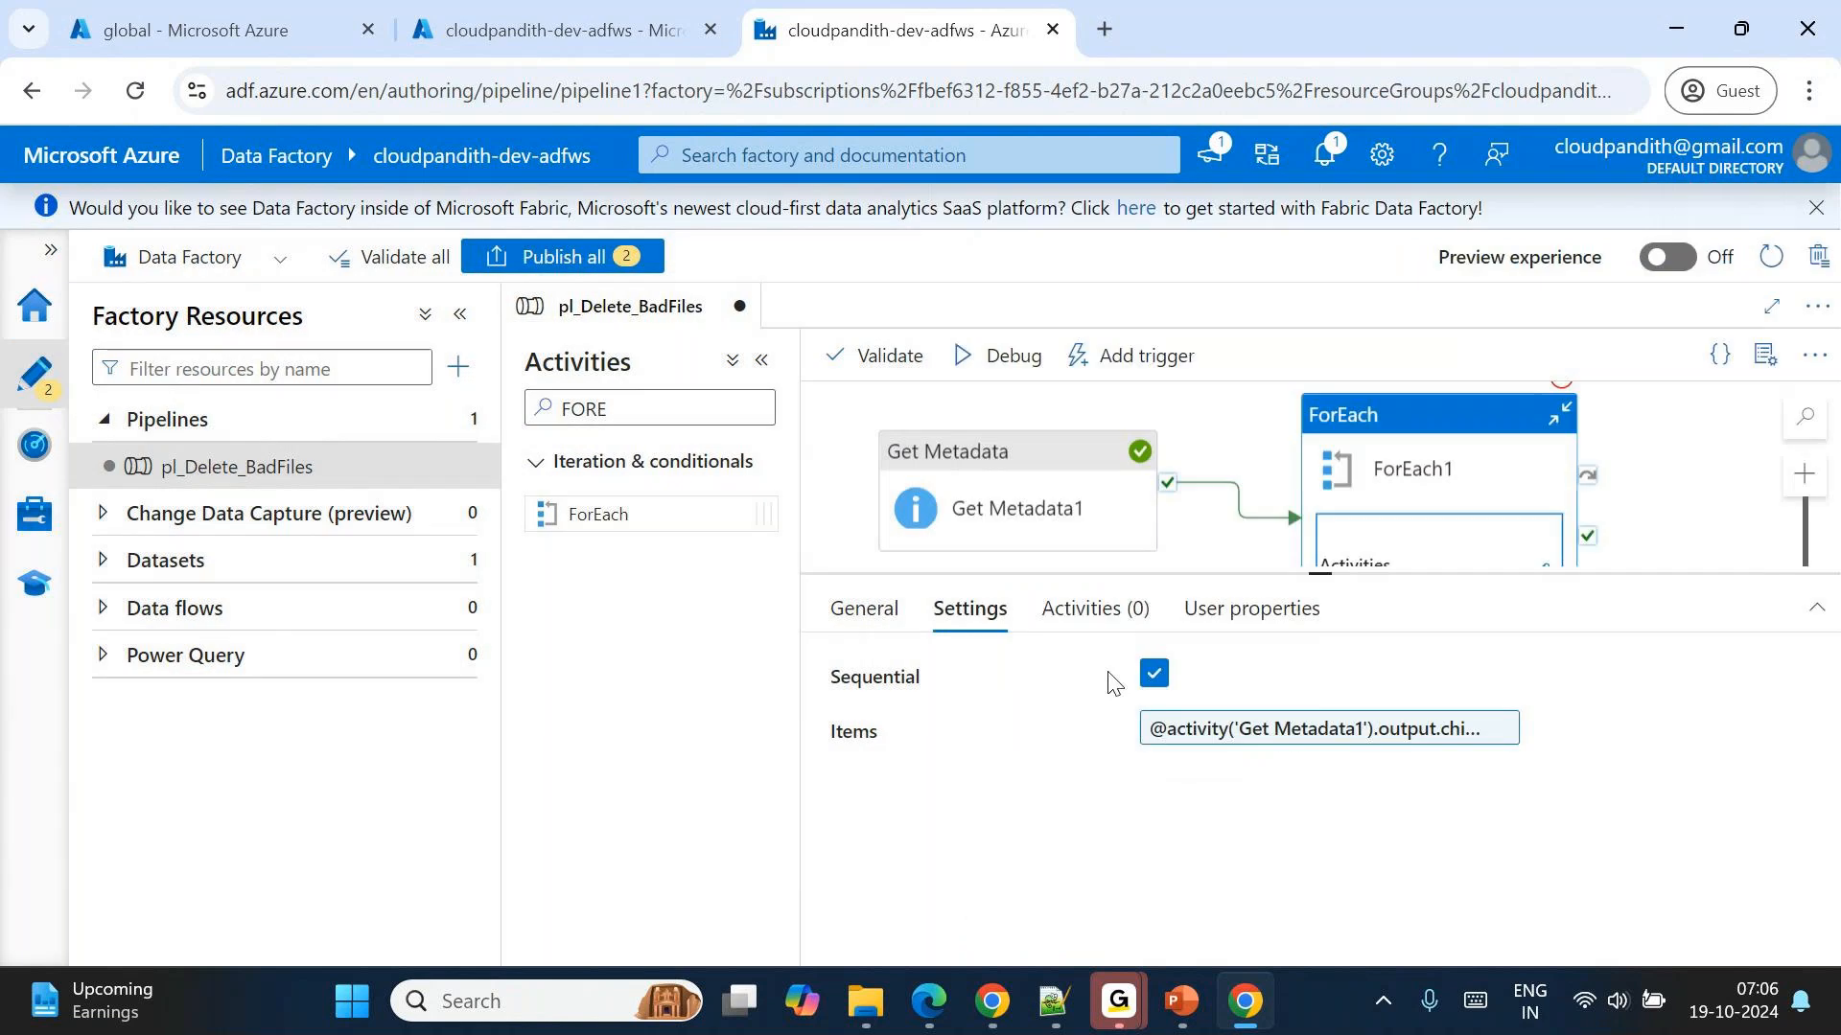
# Copy the Get Metadata1 output over the contents of new 57 in Notepad++, inspect its child items, and return to Data Factory.
pyautogui.click(1243, 447)
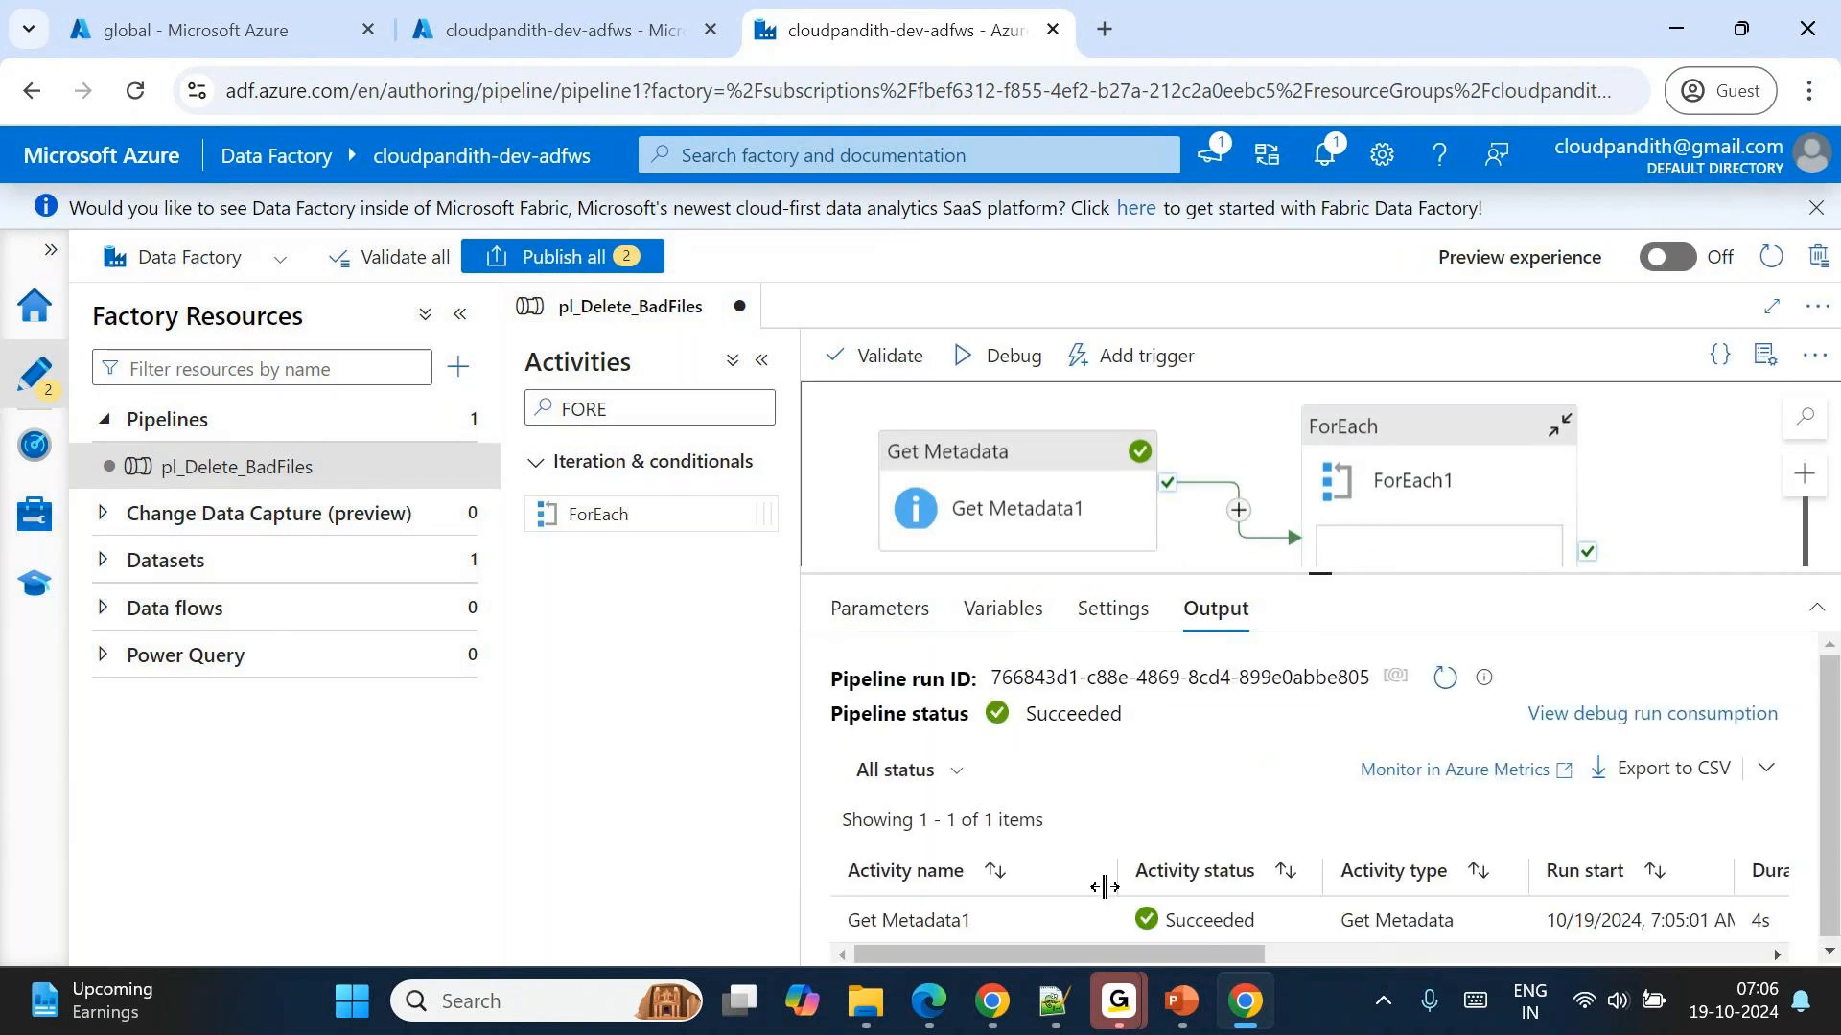
pyautogui.click(1096, 923)
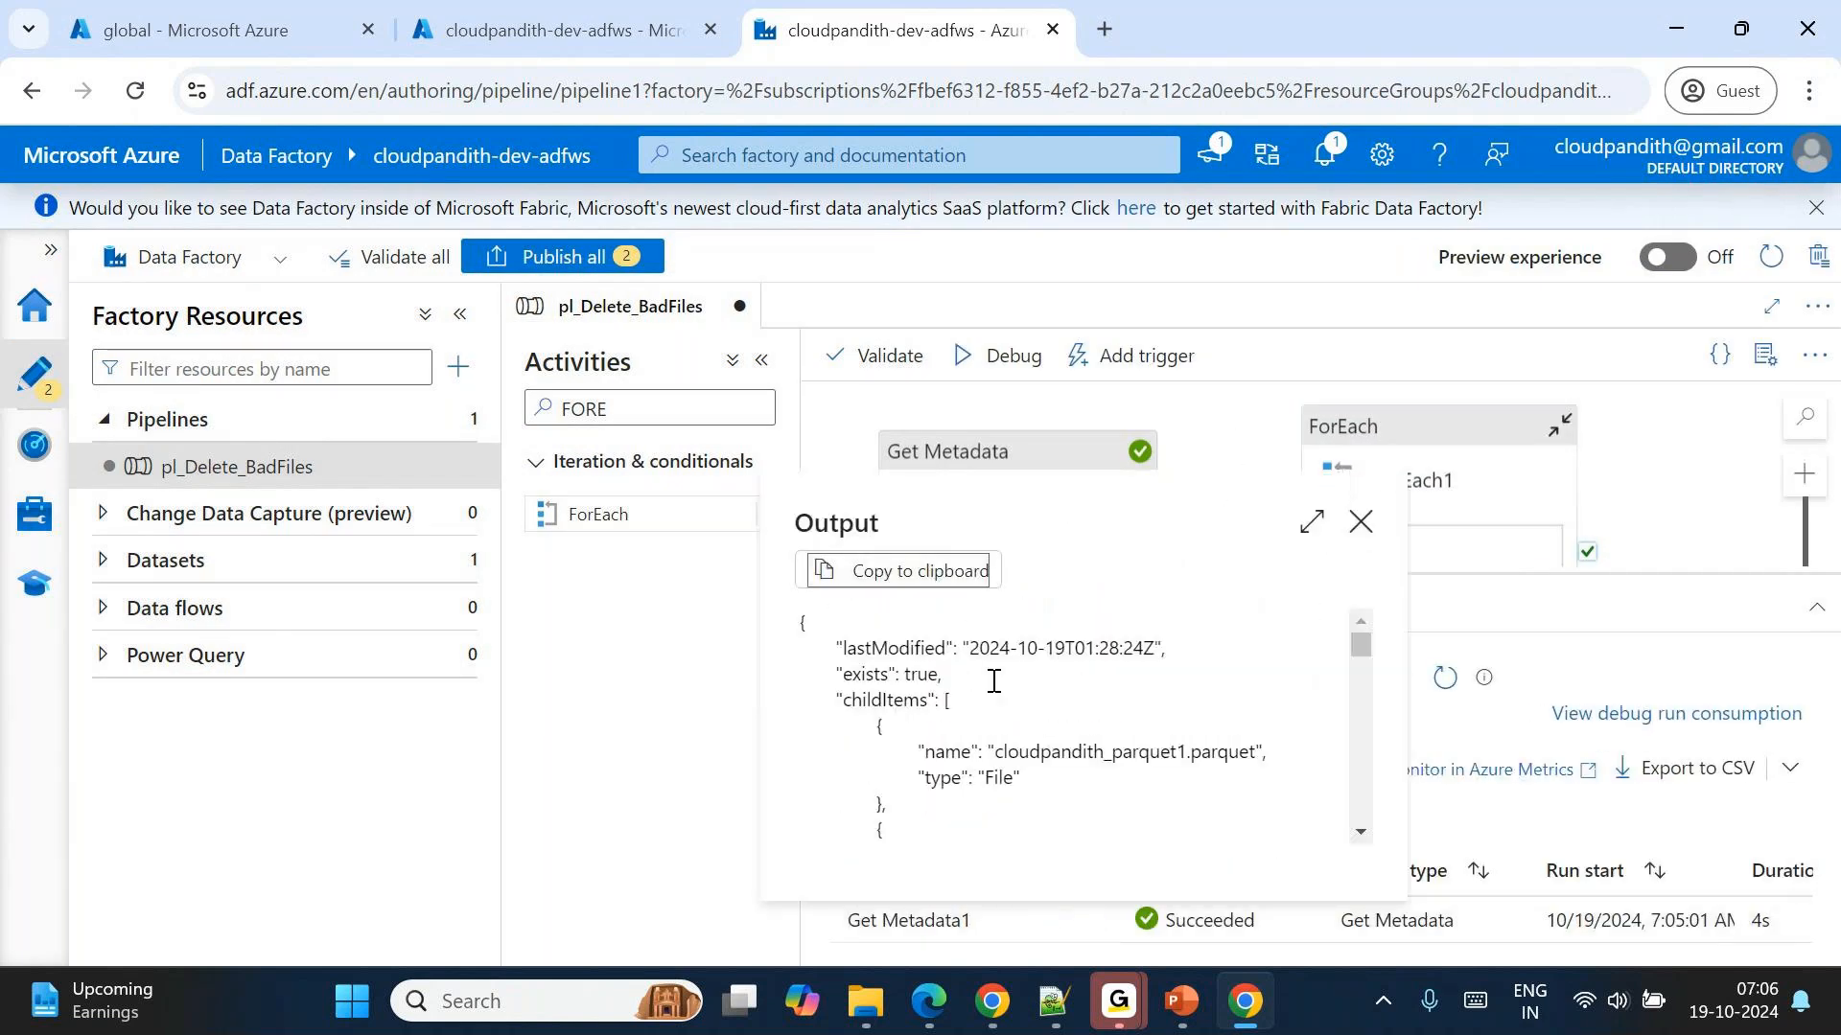
pyautogui.click(1054, 1001)
pyautogui.hotkey('ctrl', 'a')
pyautogui.press('Delete')
pyautogui.hotkey('ctrl', 'v')
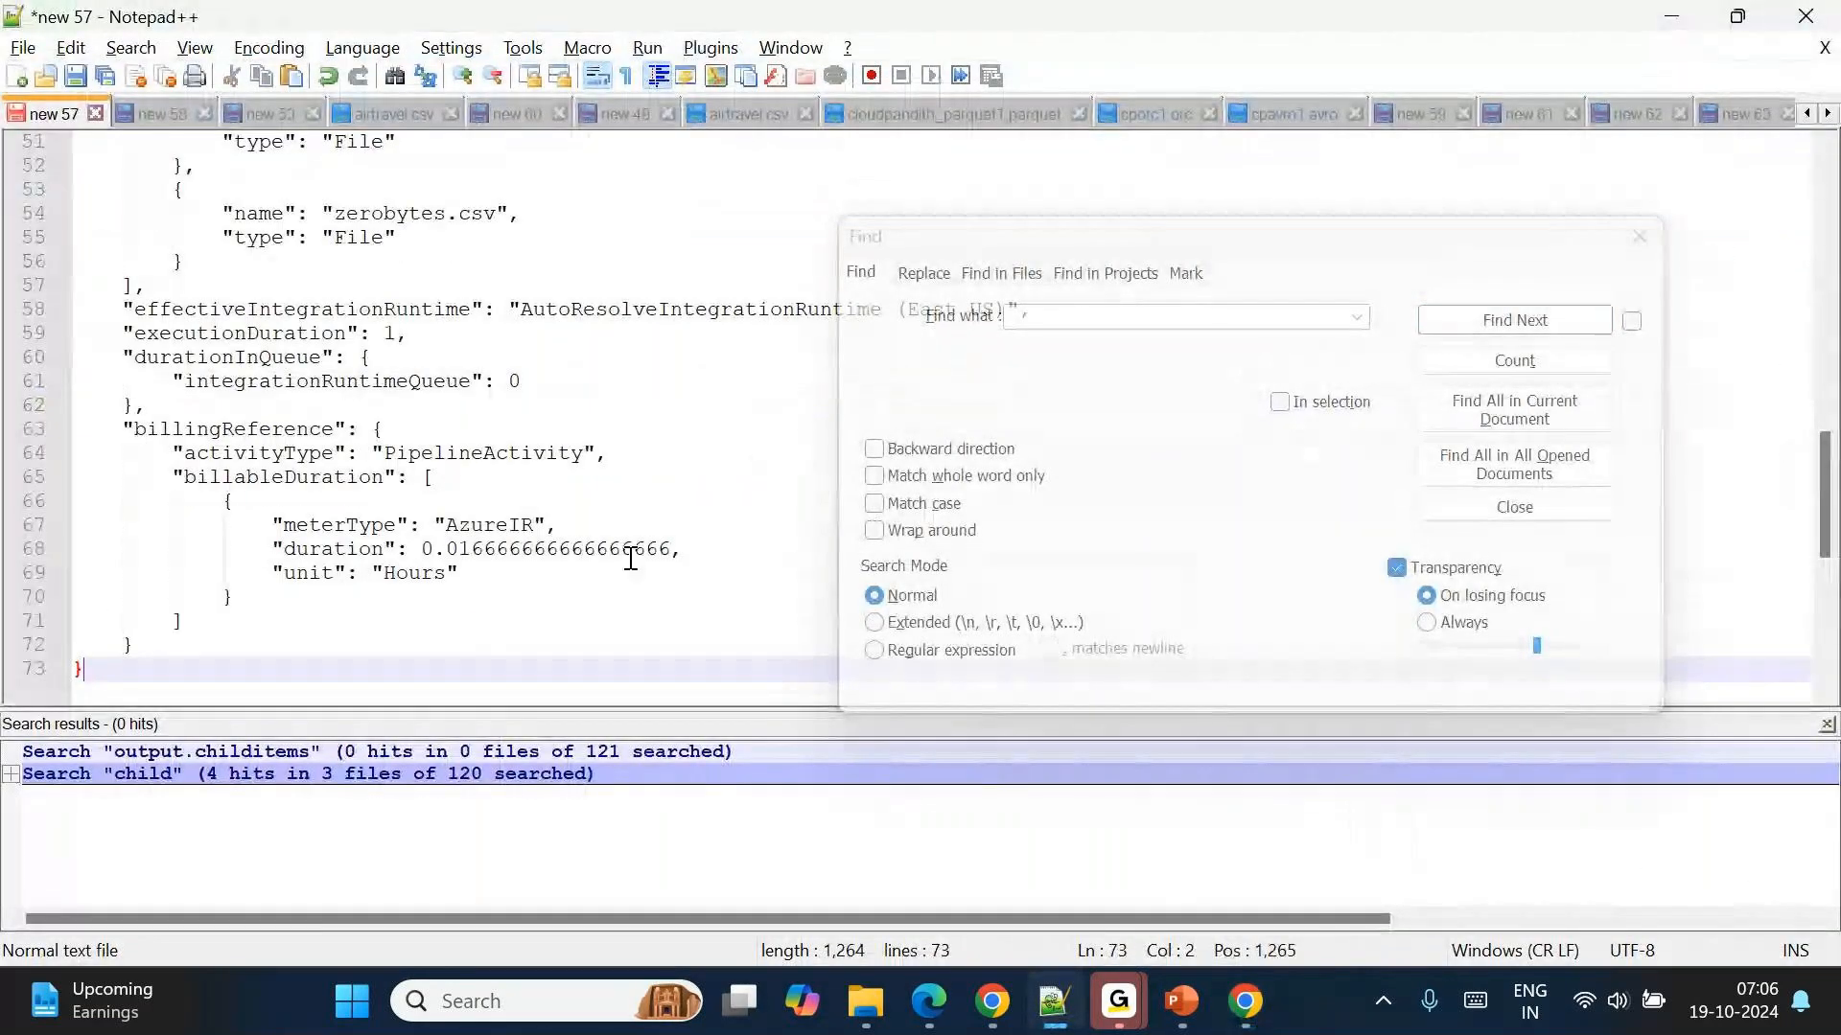
pyautogui.scroll(15, 631, 558)
pyautogui.moveTo(175, 240); pyautogui.dragTo(184, 430)
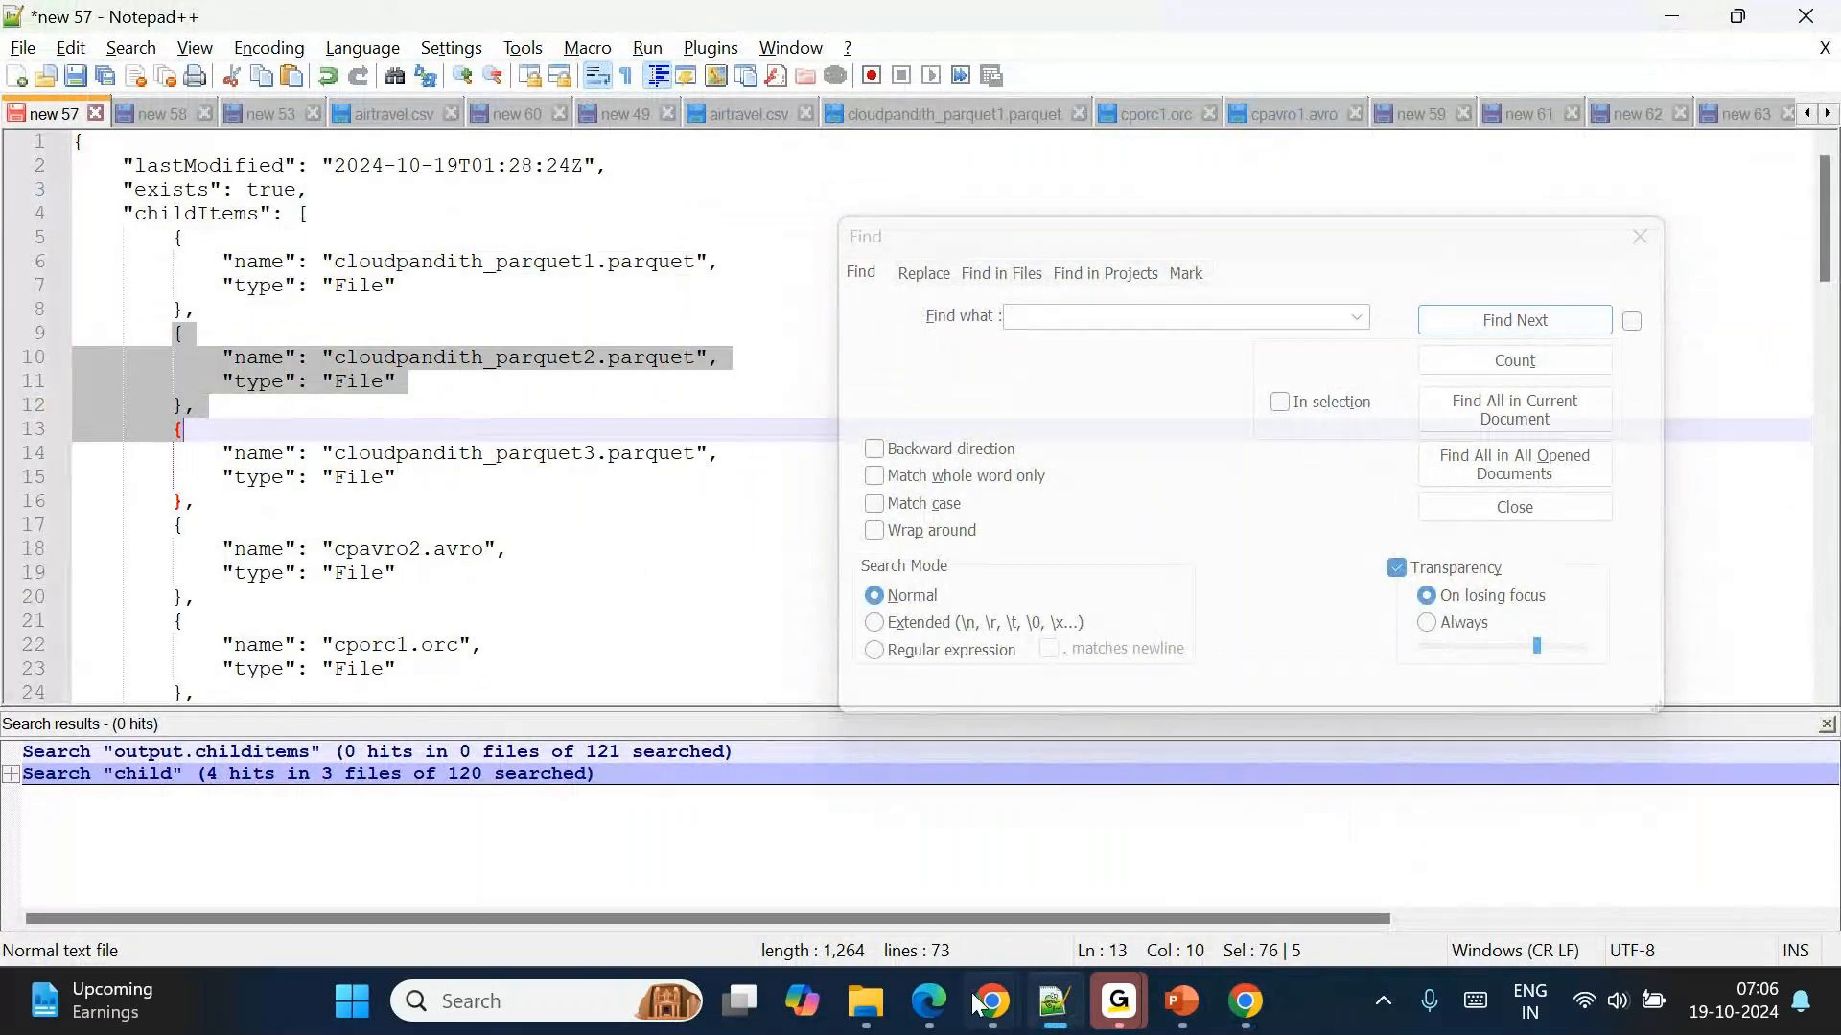
pyautogui.moveTo(986, 1026)
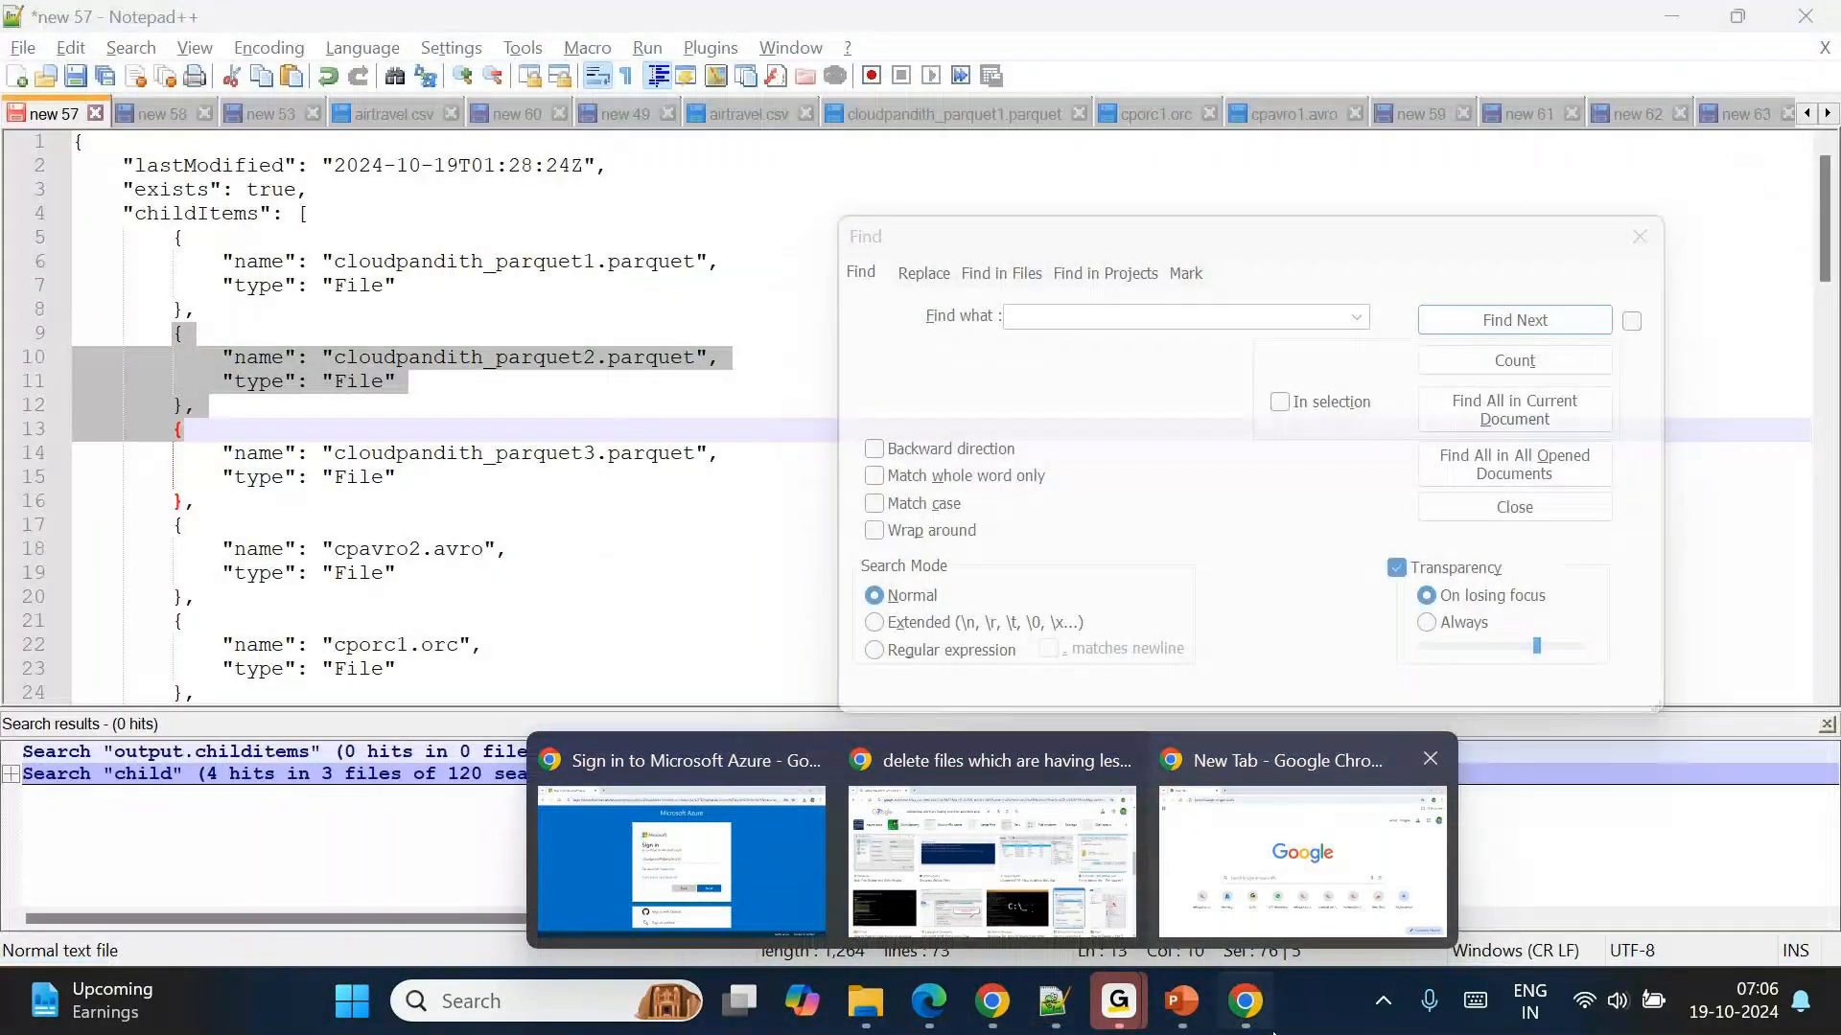
pyautogui.click(1271, 1030)
pyautogui.click(1358, 525)
# Add a Get Metadata activity inside the ForEach1 loop.
pyautogui.doubleClick(1421, 478)
pyautogui.doubleClick(612, 419)
pyautogui.press('BackSpace')
pyautogui.write('get')
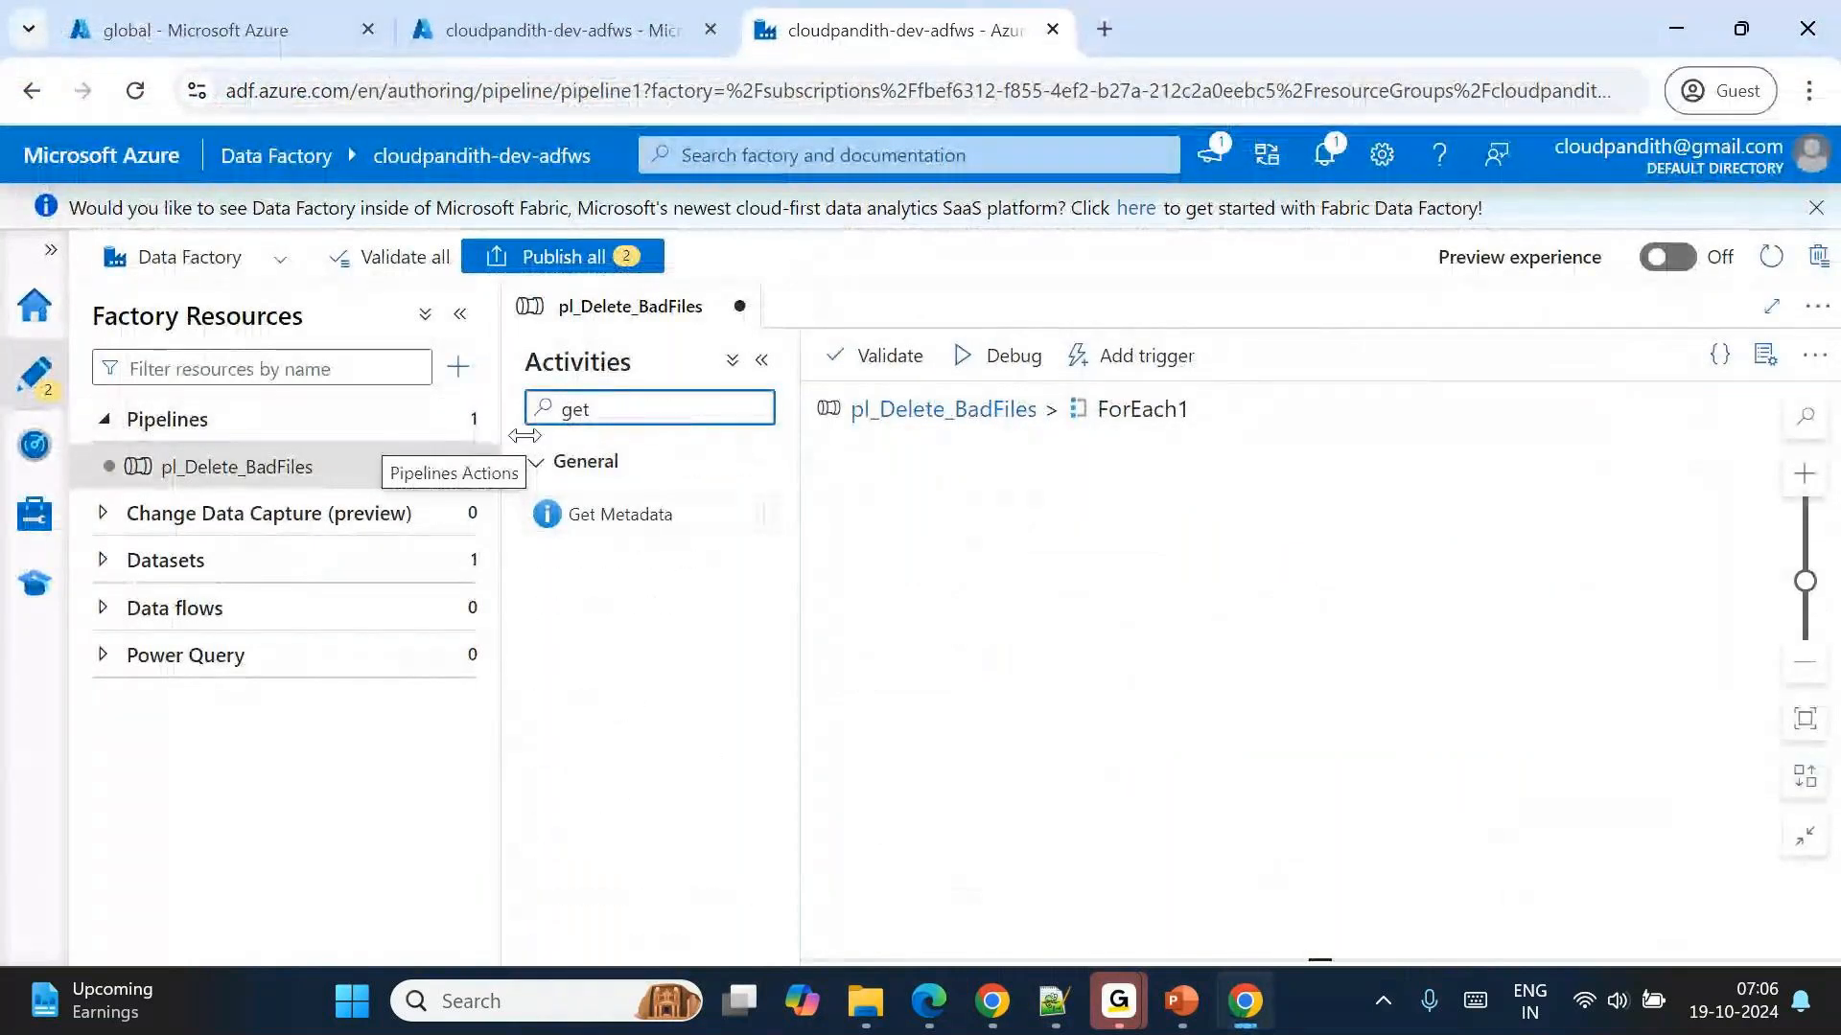
pyautogui.moveTo(575, 514); pyautogui.dragTo(992, 564)
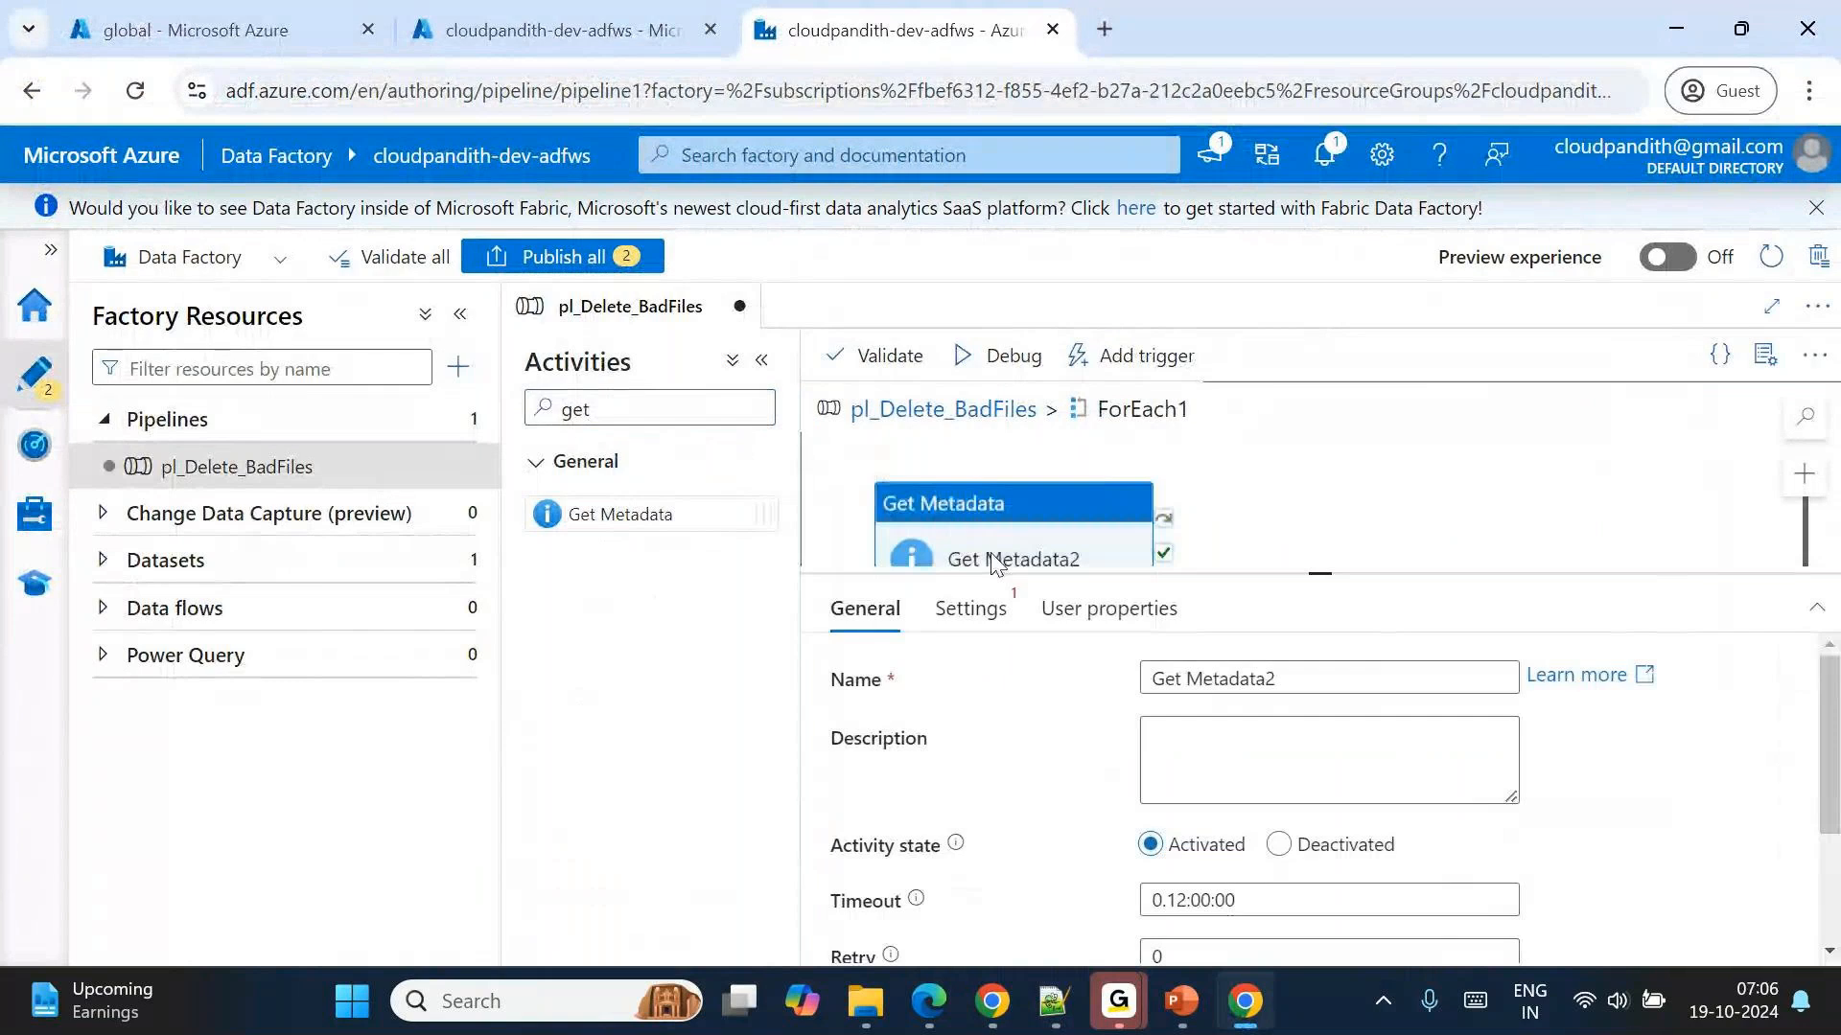
# Start a new Azure Data Lake Storage Gen2 dataset in Binary format for Get Metadata2.
pyautogui.click(997, 607)
pyautogui.click(1593, 677)
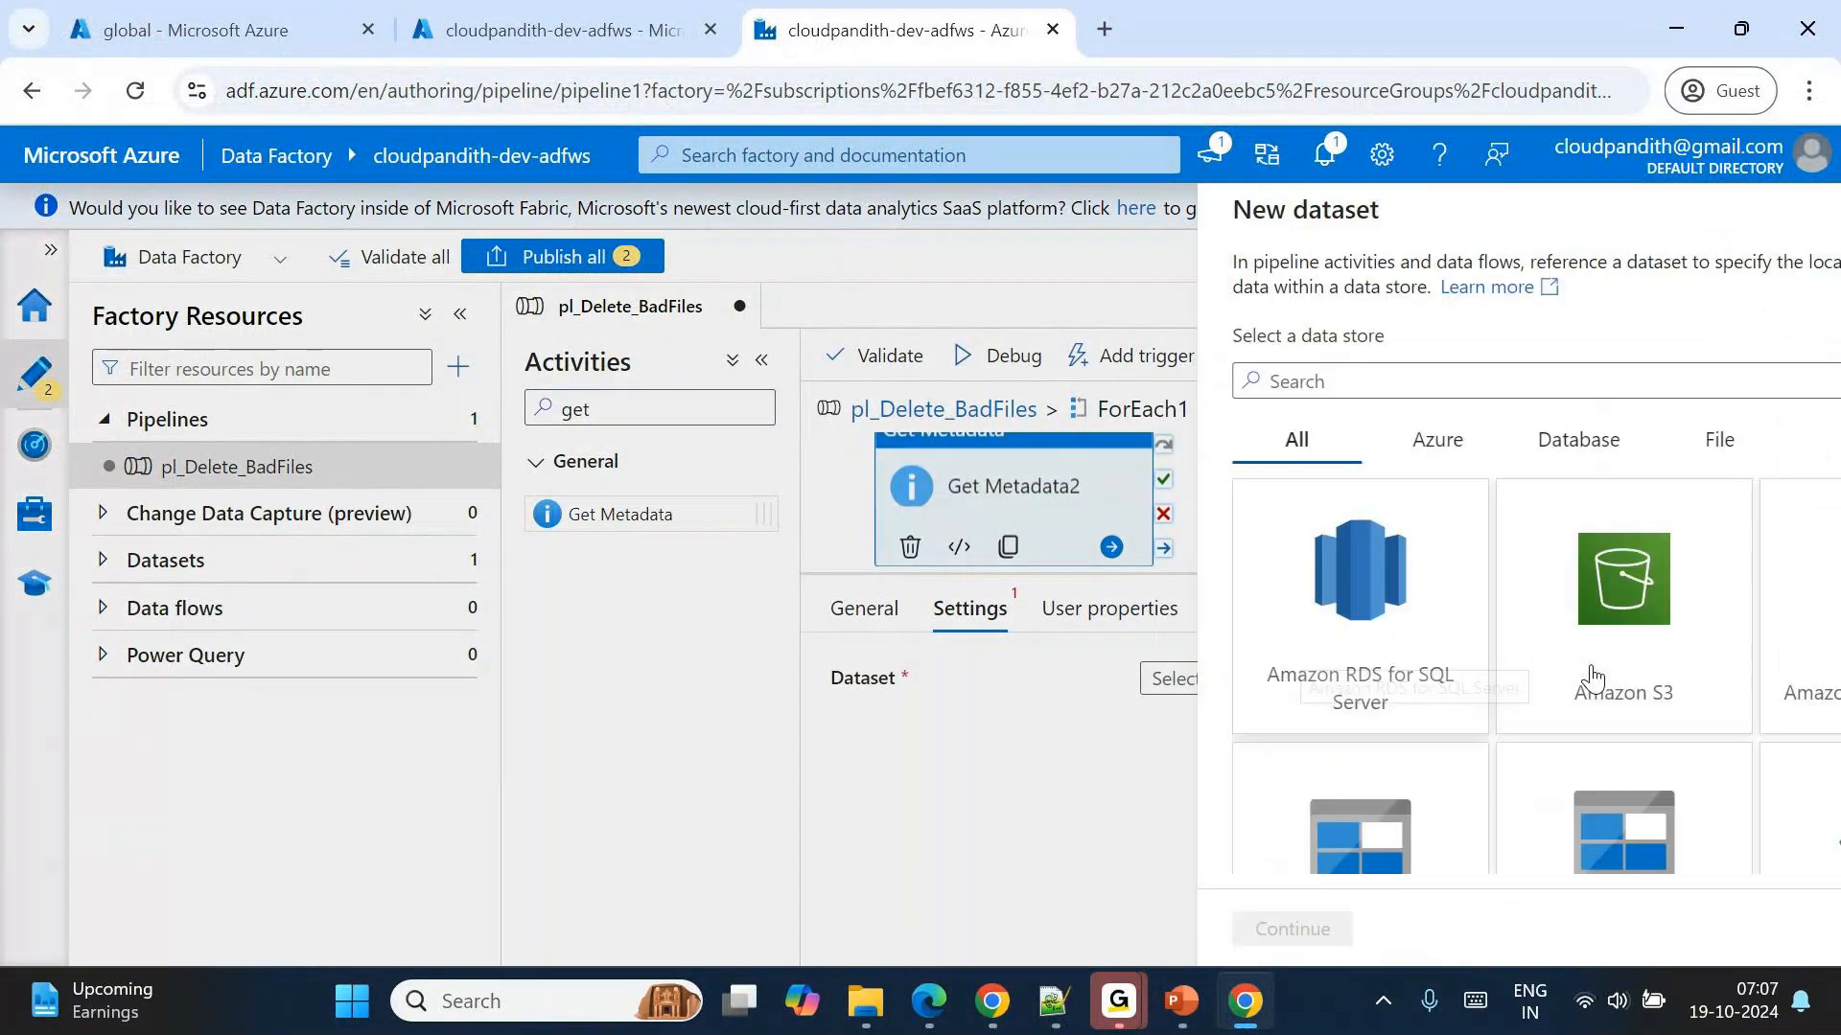
pyautogui.write('2')
pyautogui.doubleClick(1139, 604)
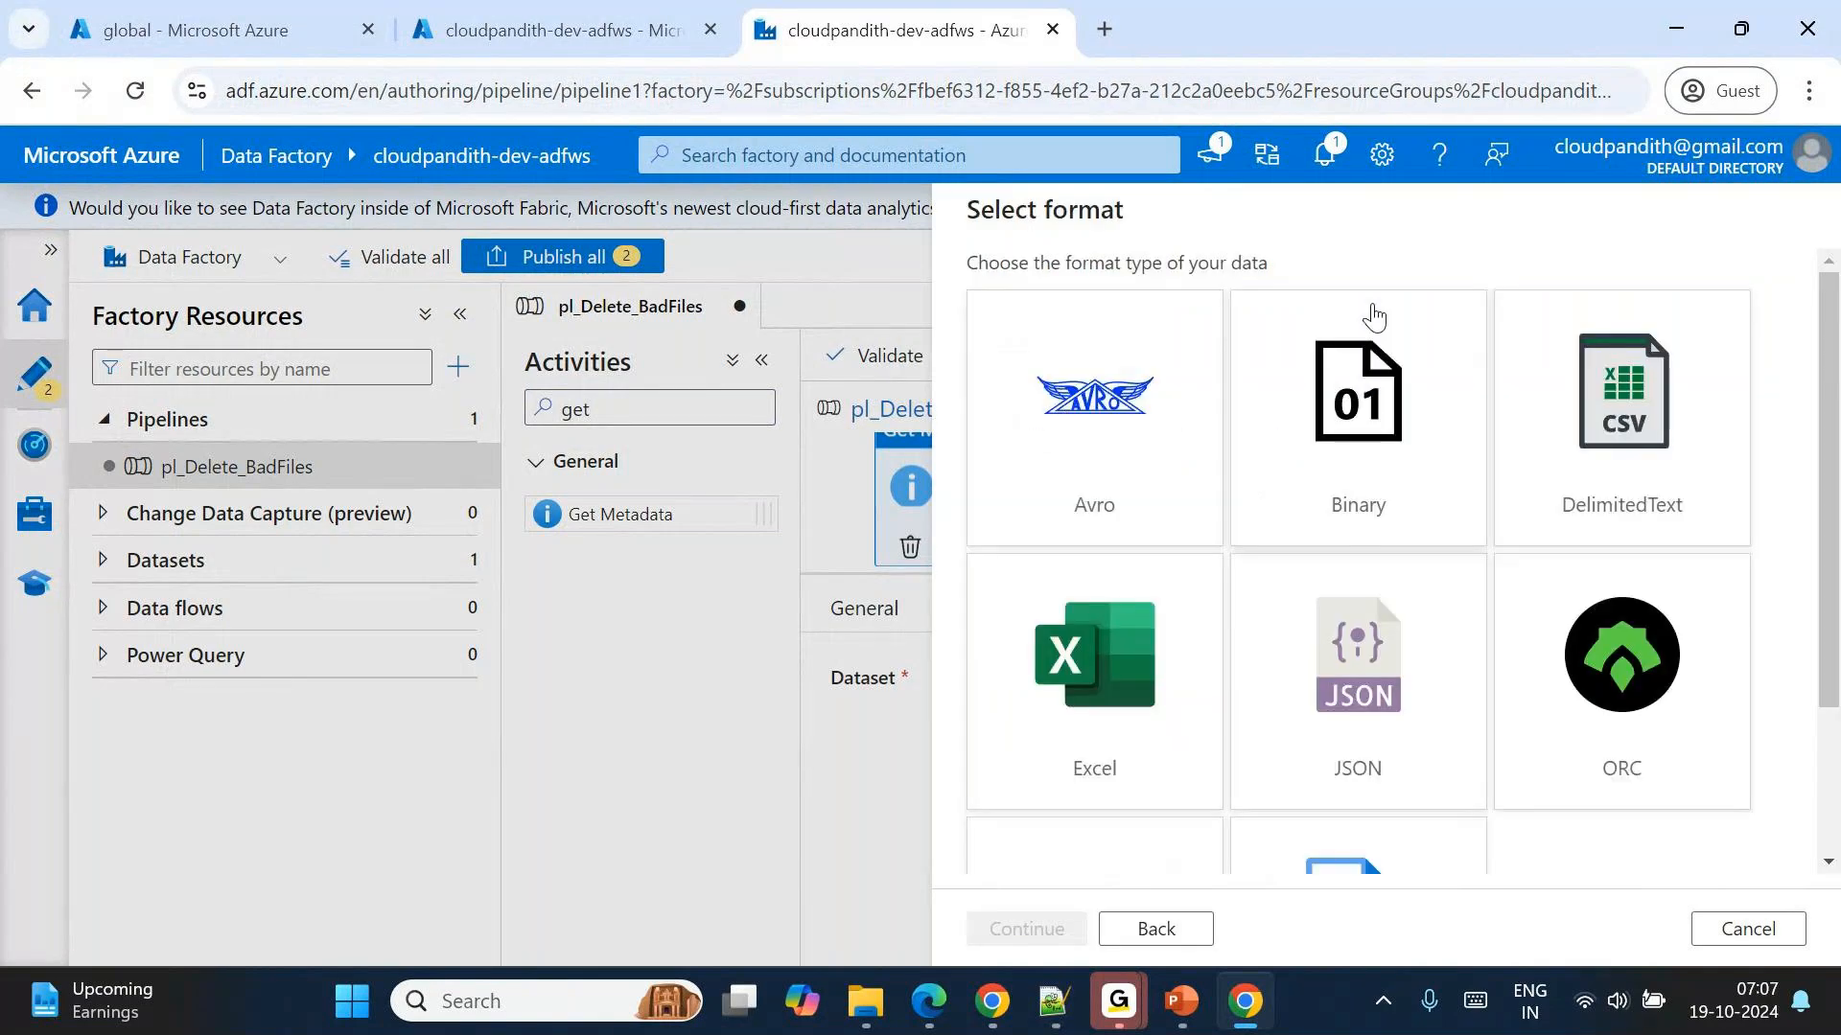
pyautogui.doubleClick(1372, 414)
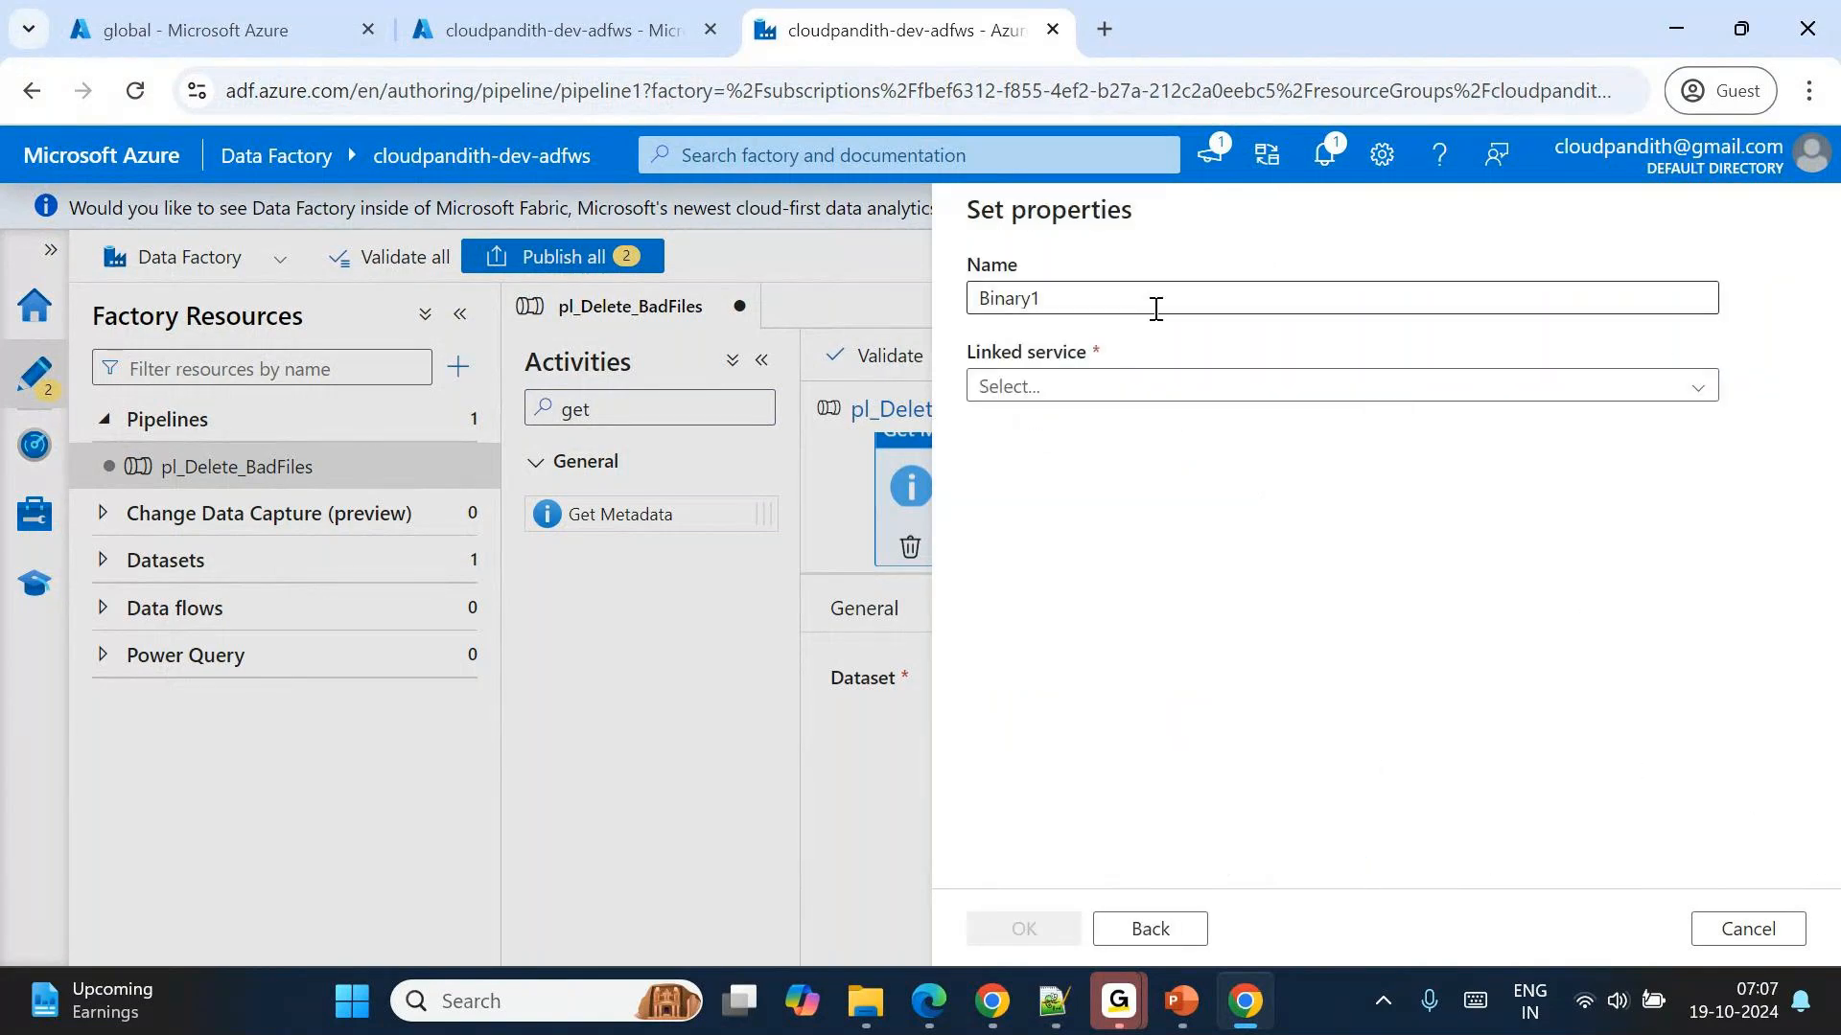
# Name the new dataset DS_ADLSGen2_Generic and assign it the linked service LS_ADLSGen2.
pyautogui.moveTo(1154, 308); pyautogui.dragTo(767, 301)
pyautogui.write('DS_ADL')
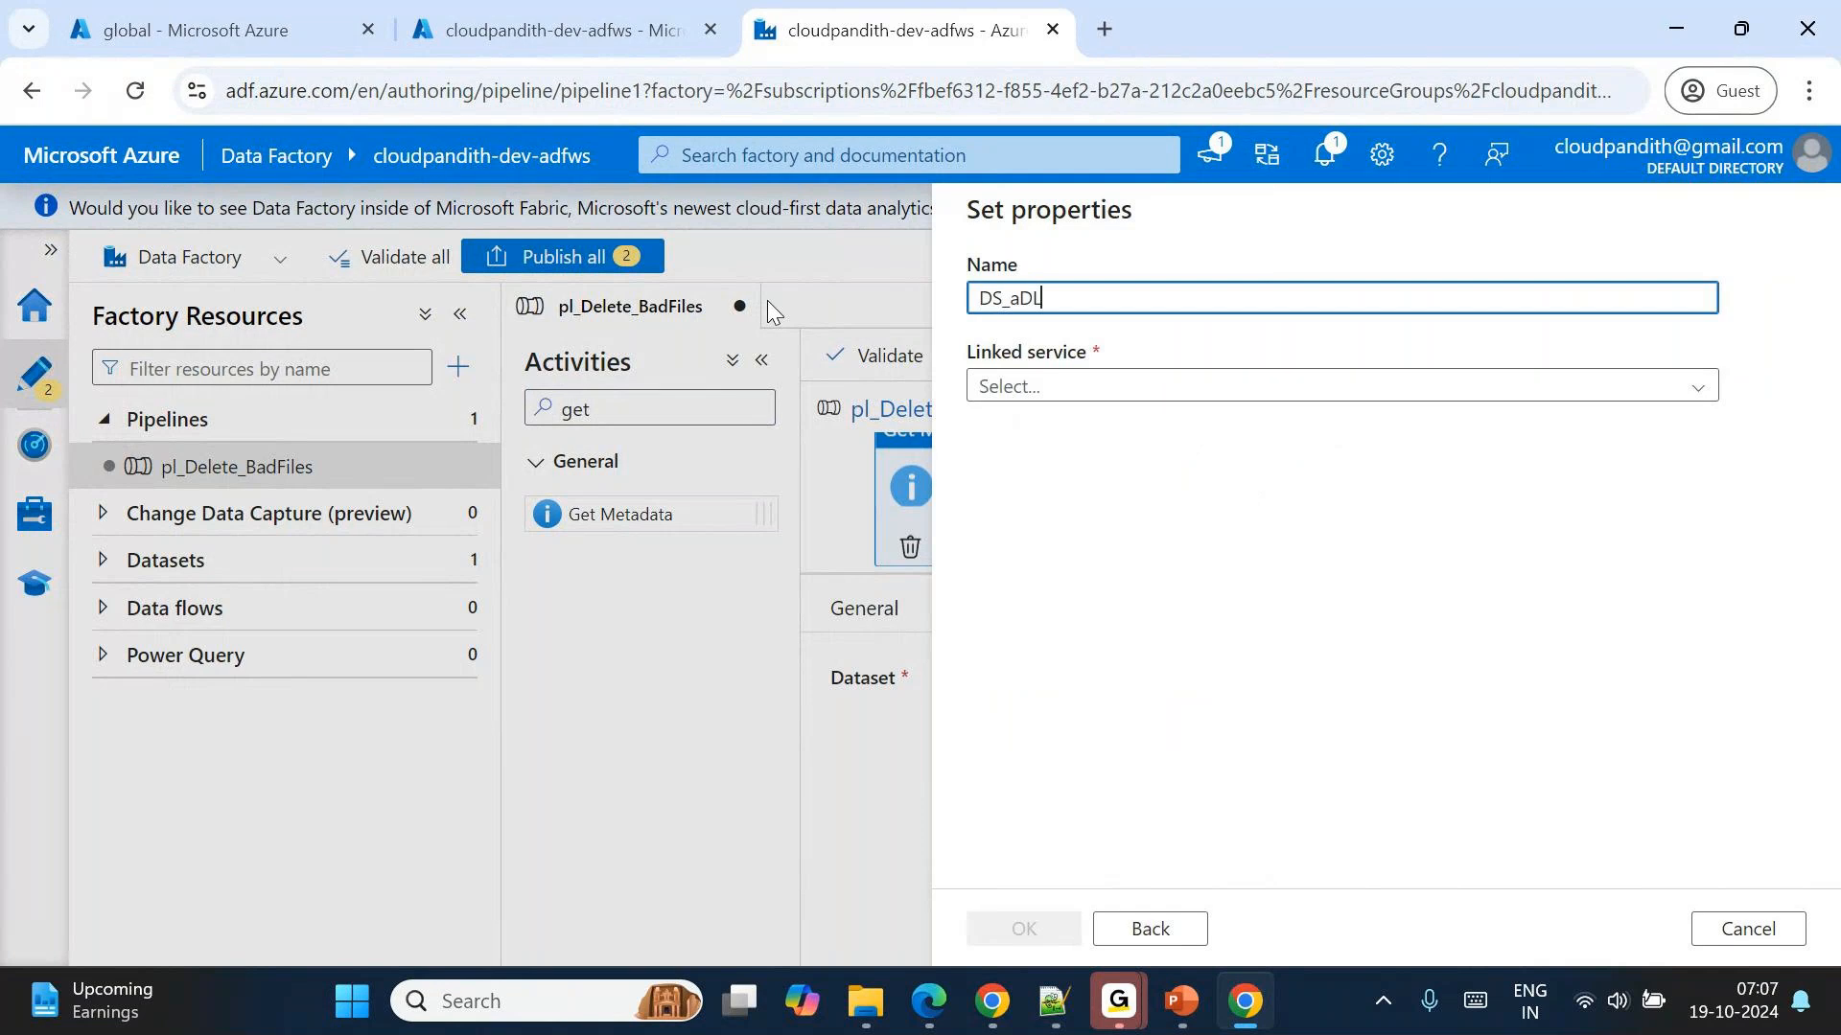
pyautogui.press('BackSpace')
pyautogui.press('BackSpace')
pyautogui.write('DLSGen2_Generic')
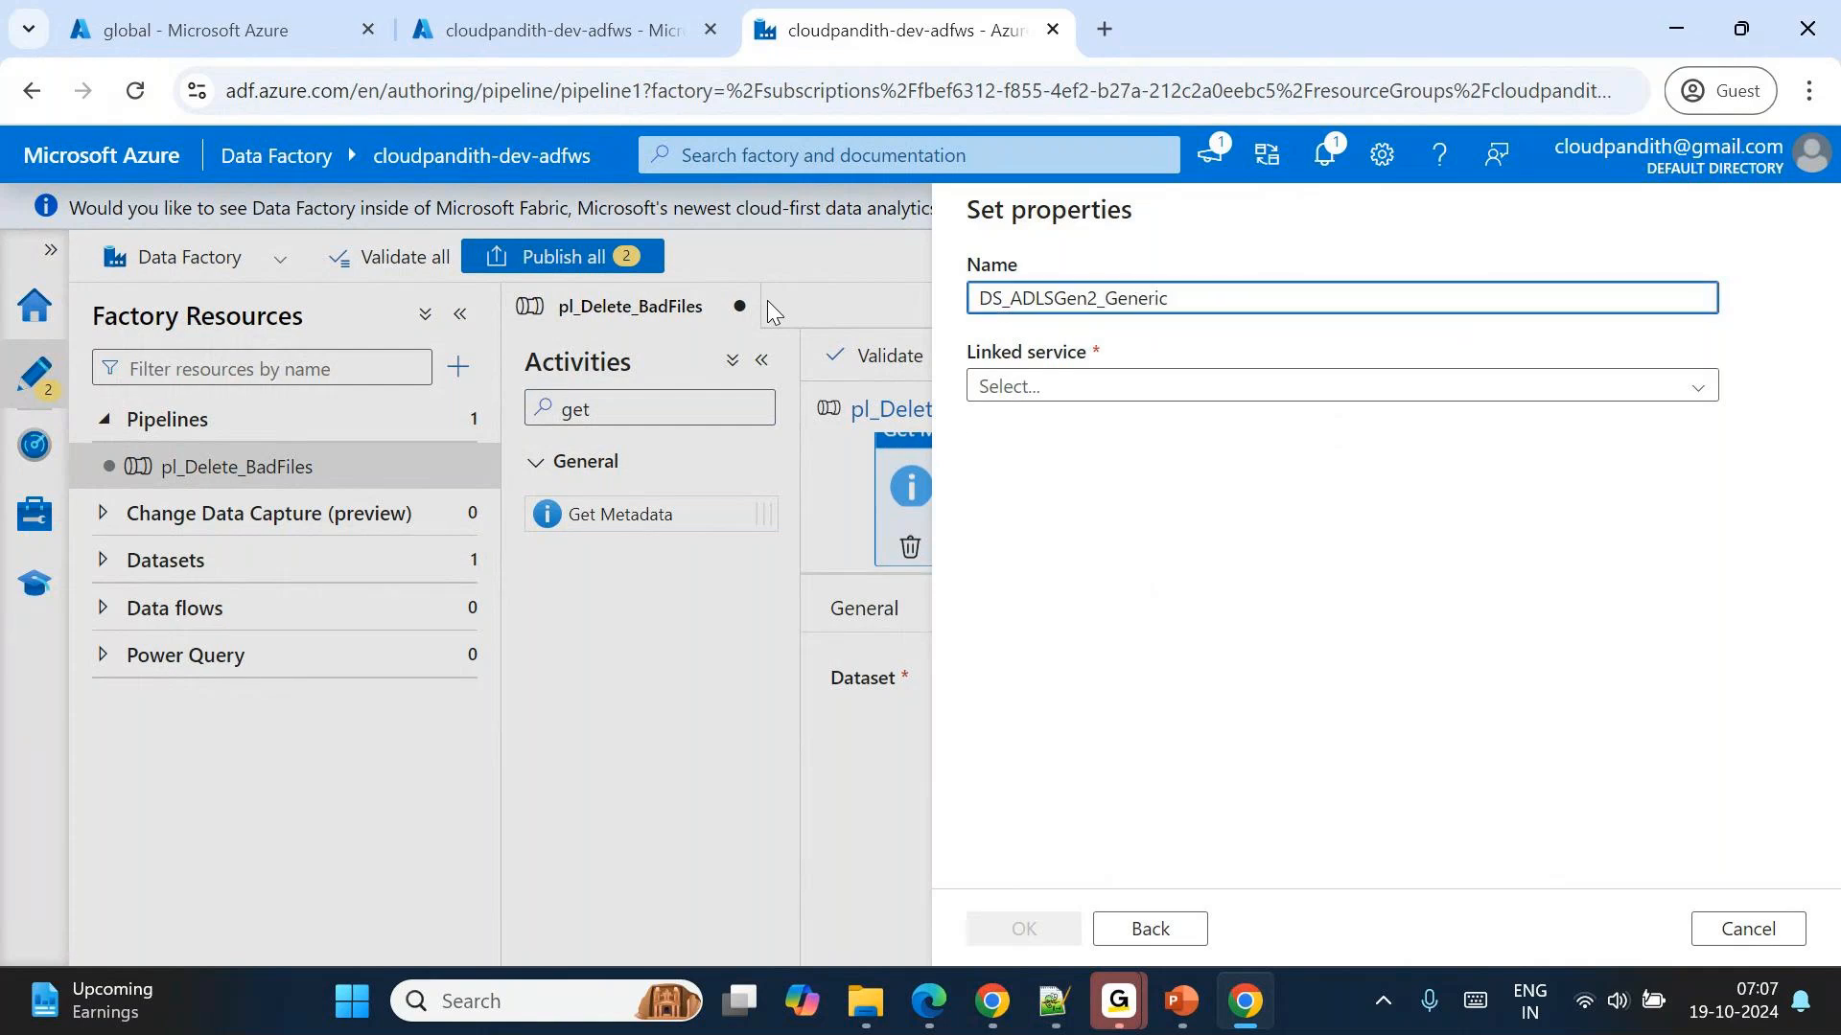
pyautogui.click(1060, 383)
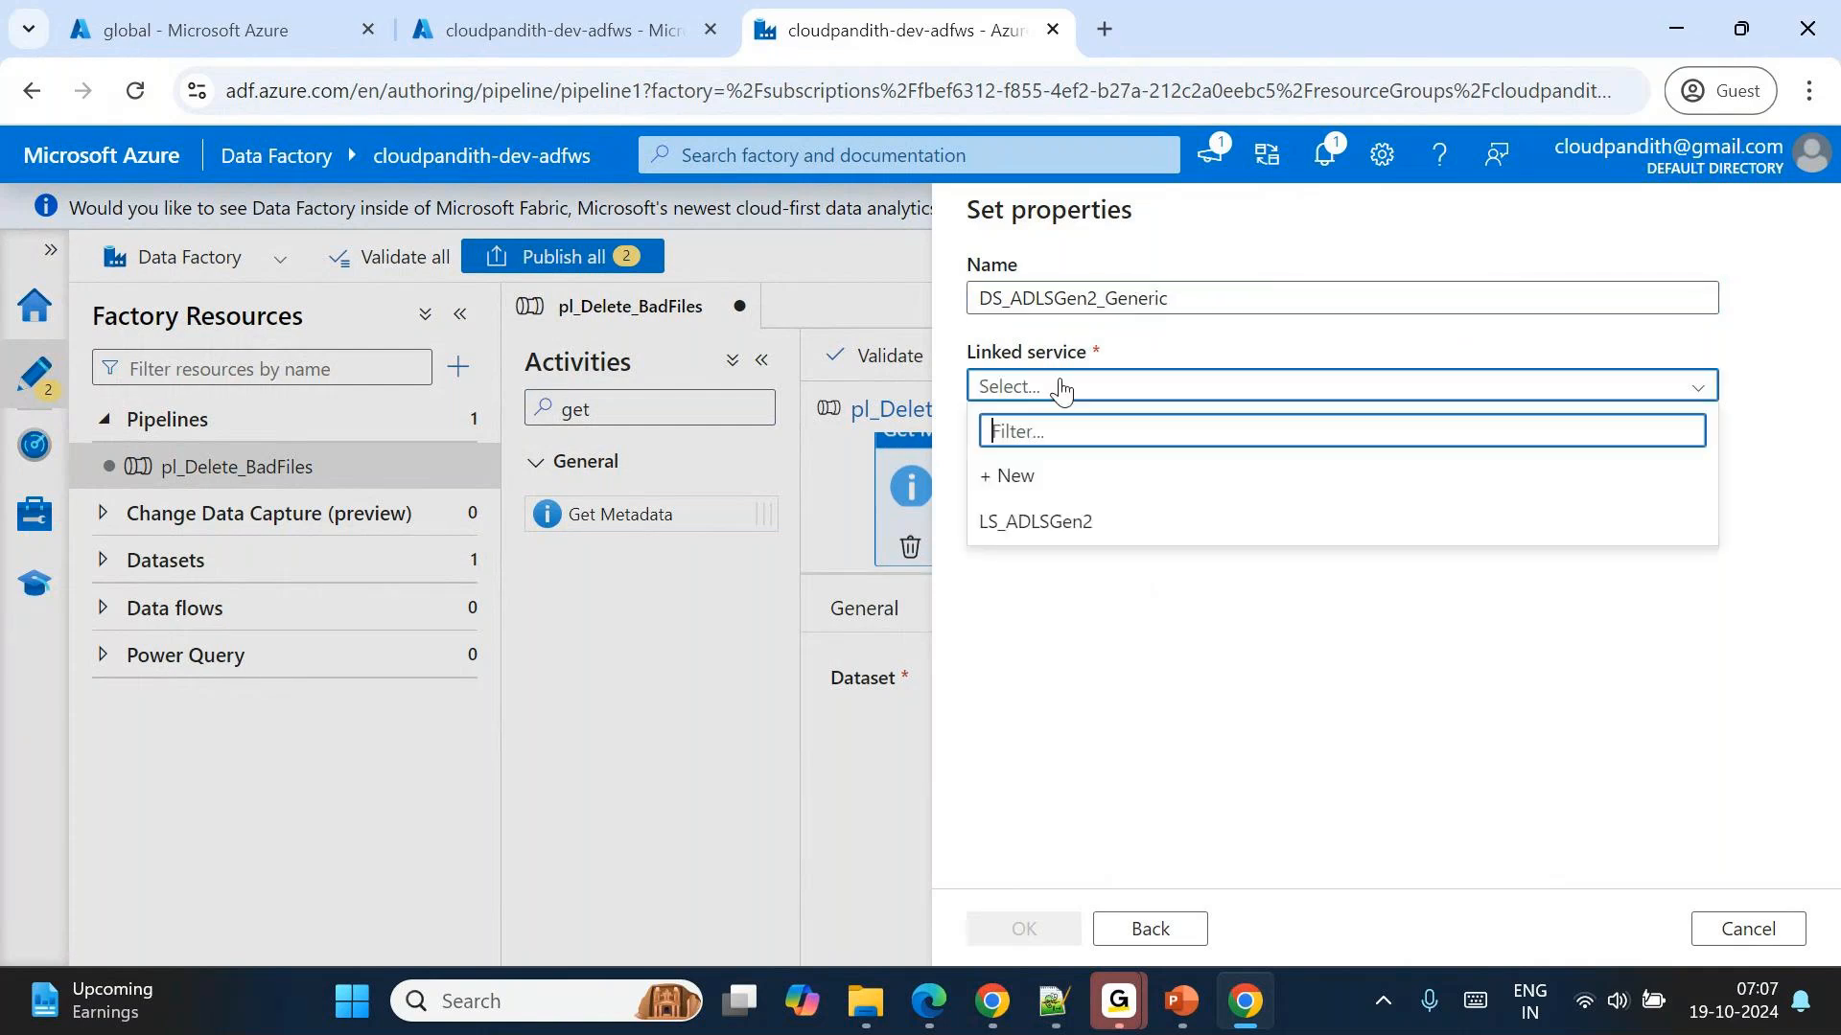
pyautogui.click(1078, 518)
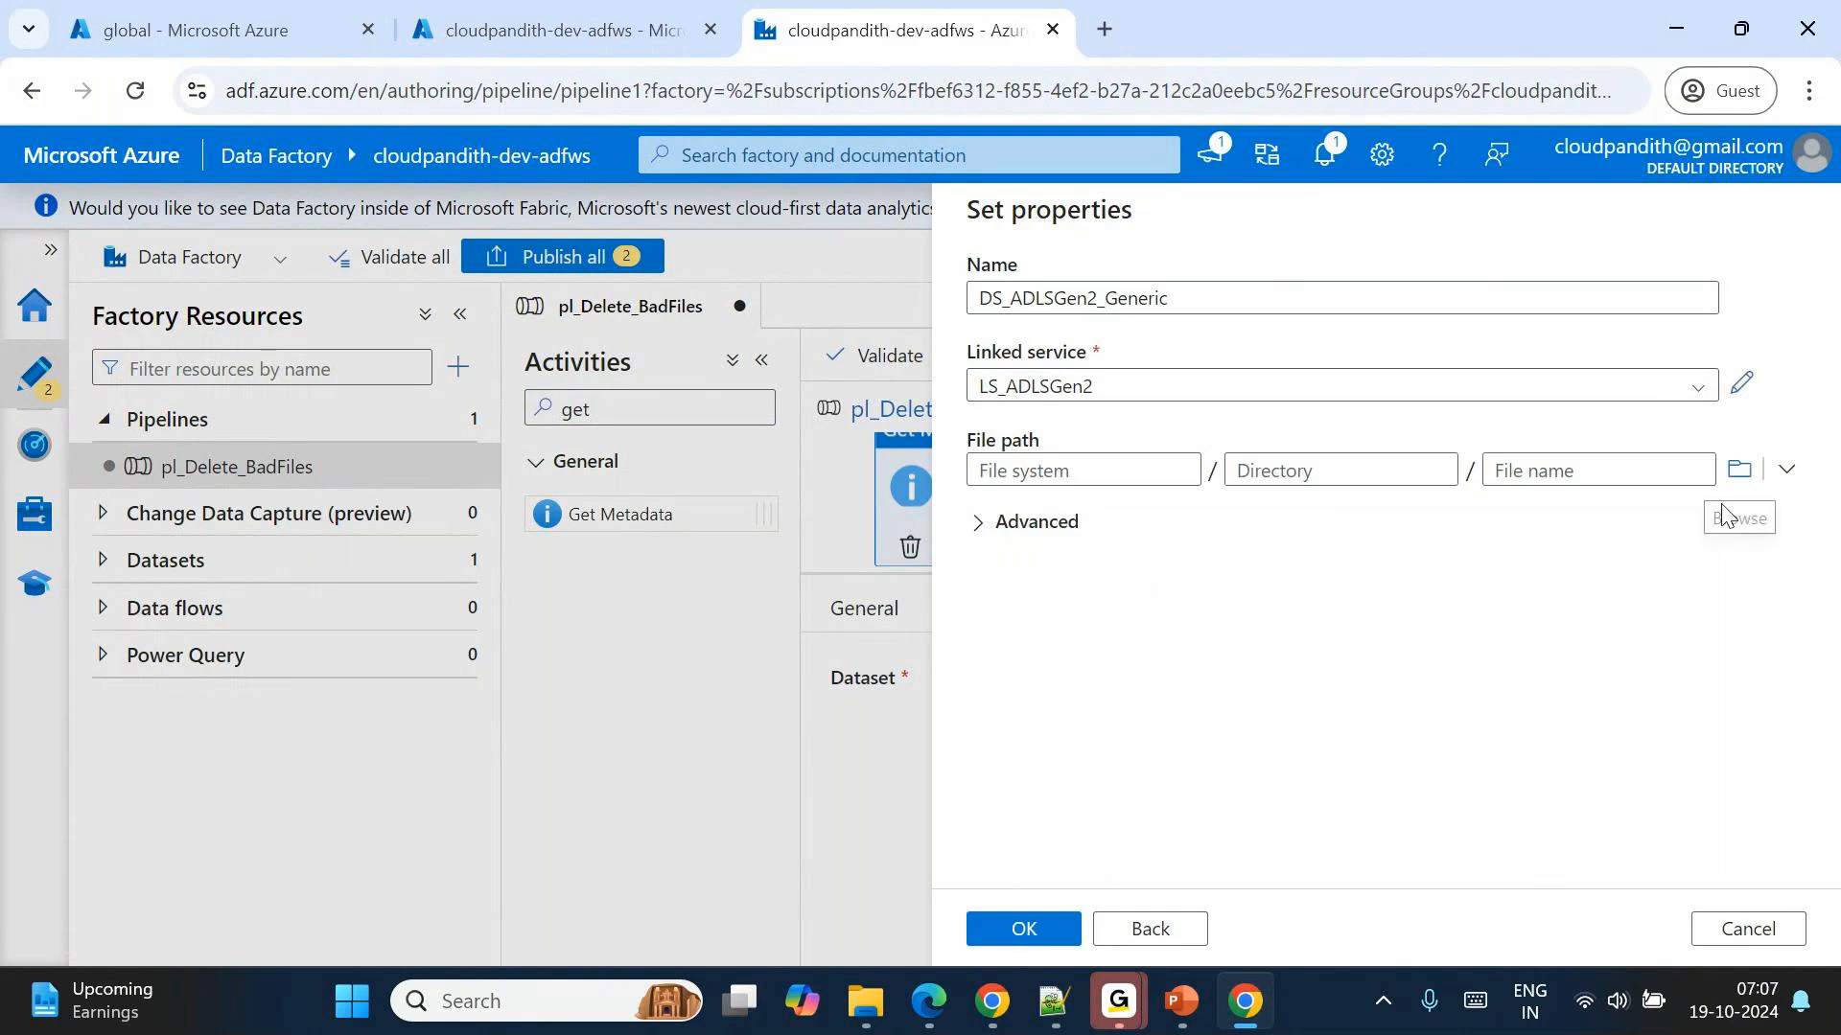
# Set the dataset's file path to the archivaldata folder in the global container and create the dataset.
pyautogui.click(1740, 472)
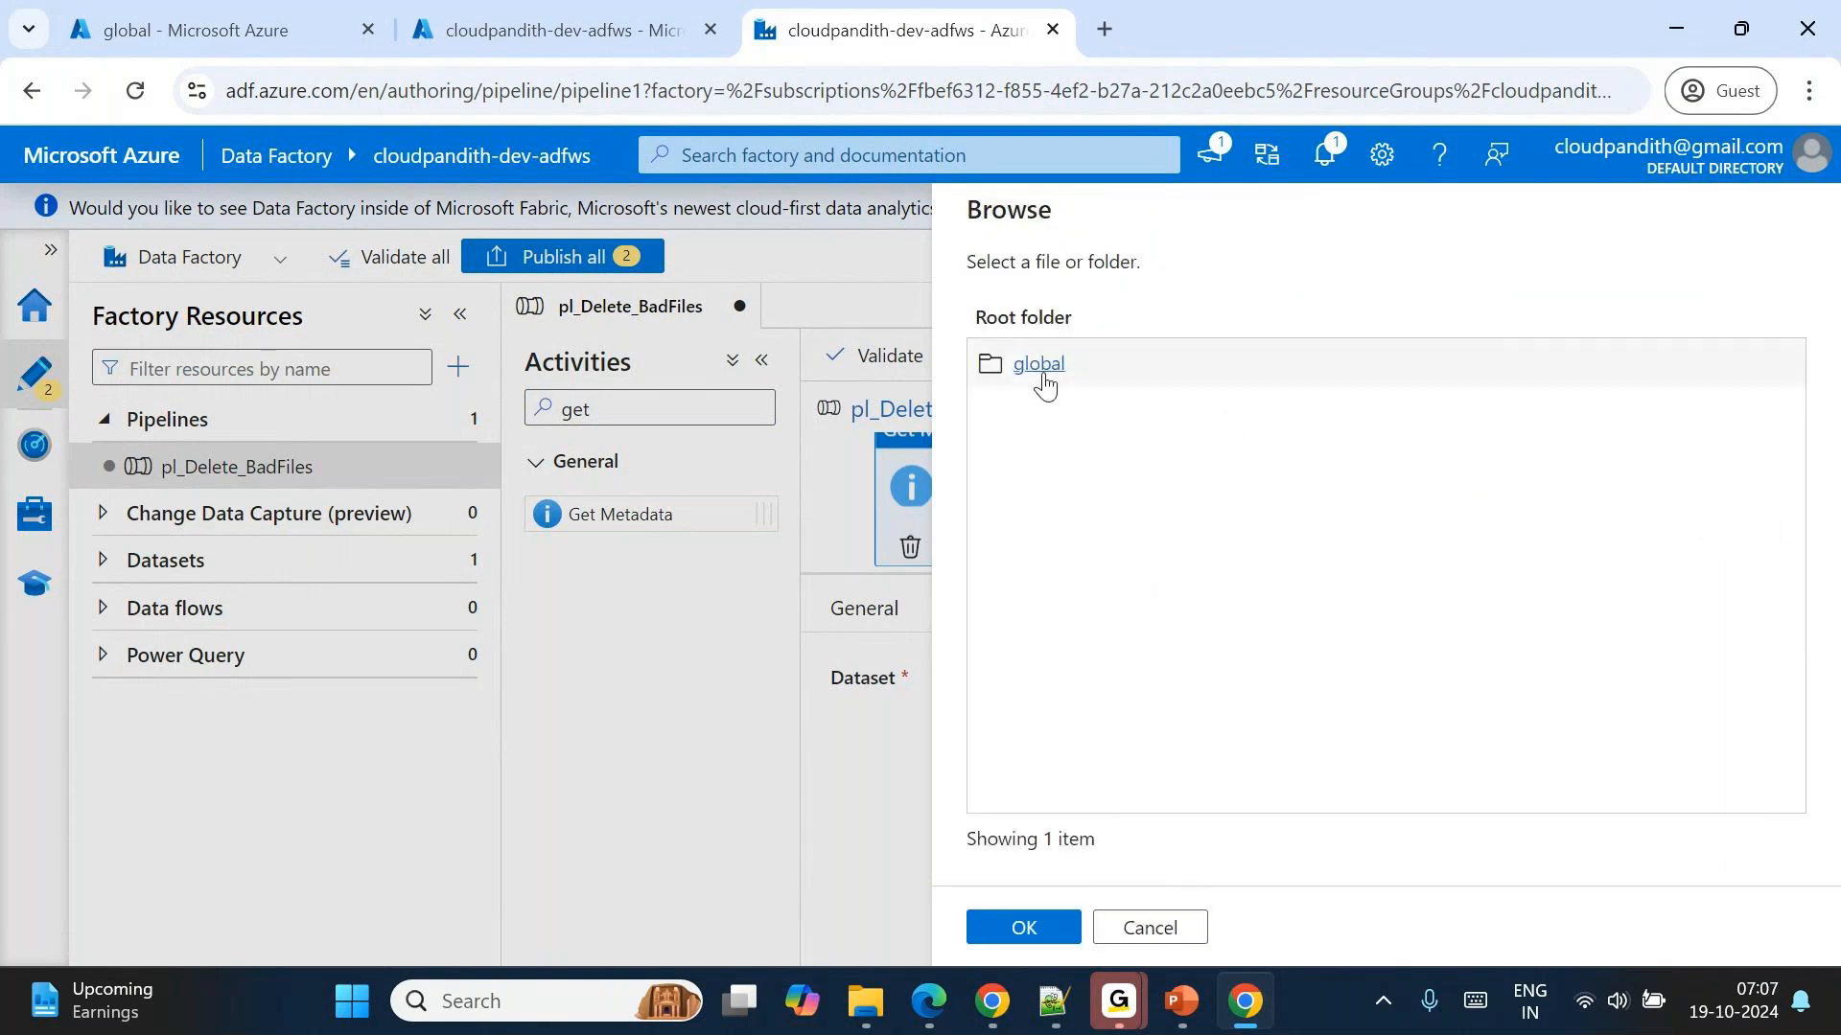
pyautogui.click(1047, 382)
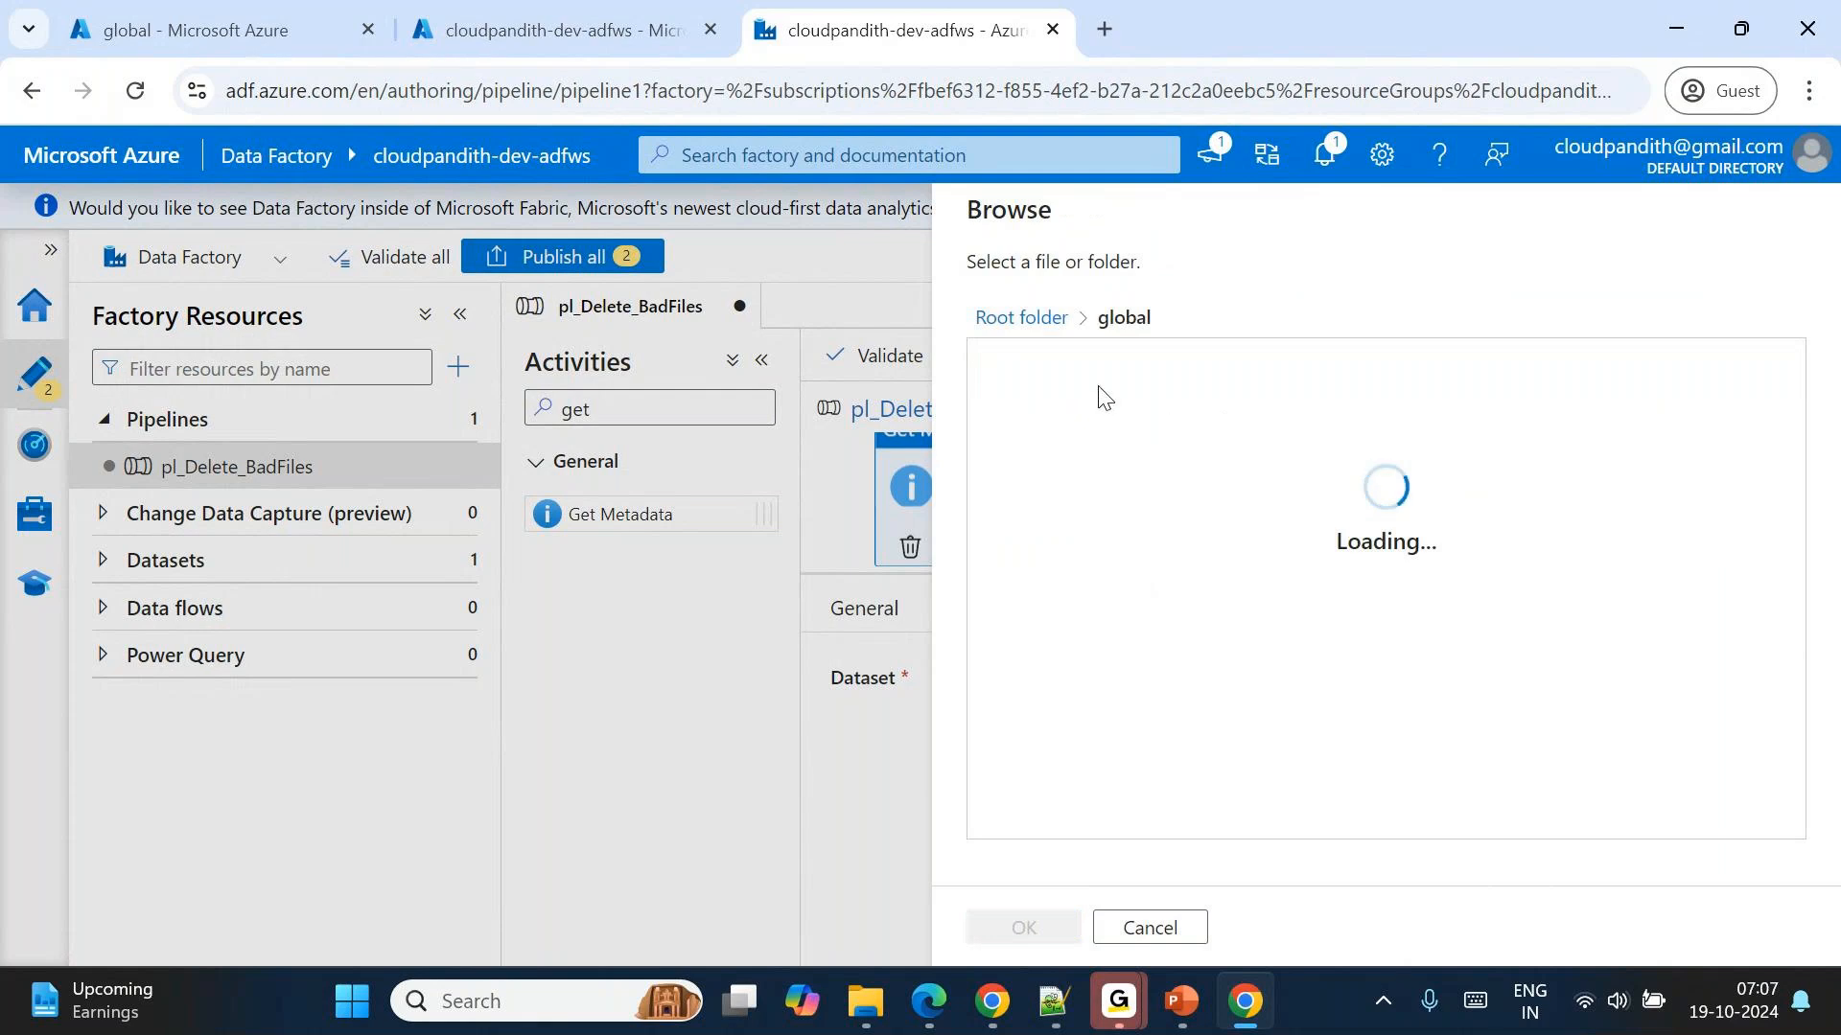
pyautogui.click(1037, 374)
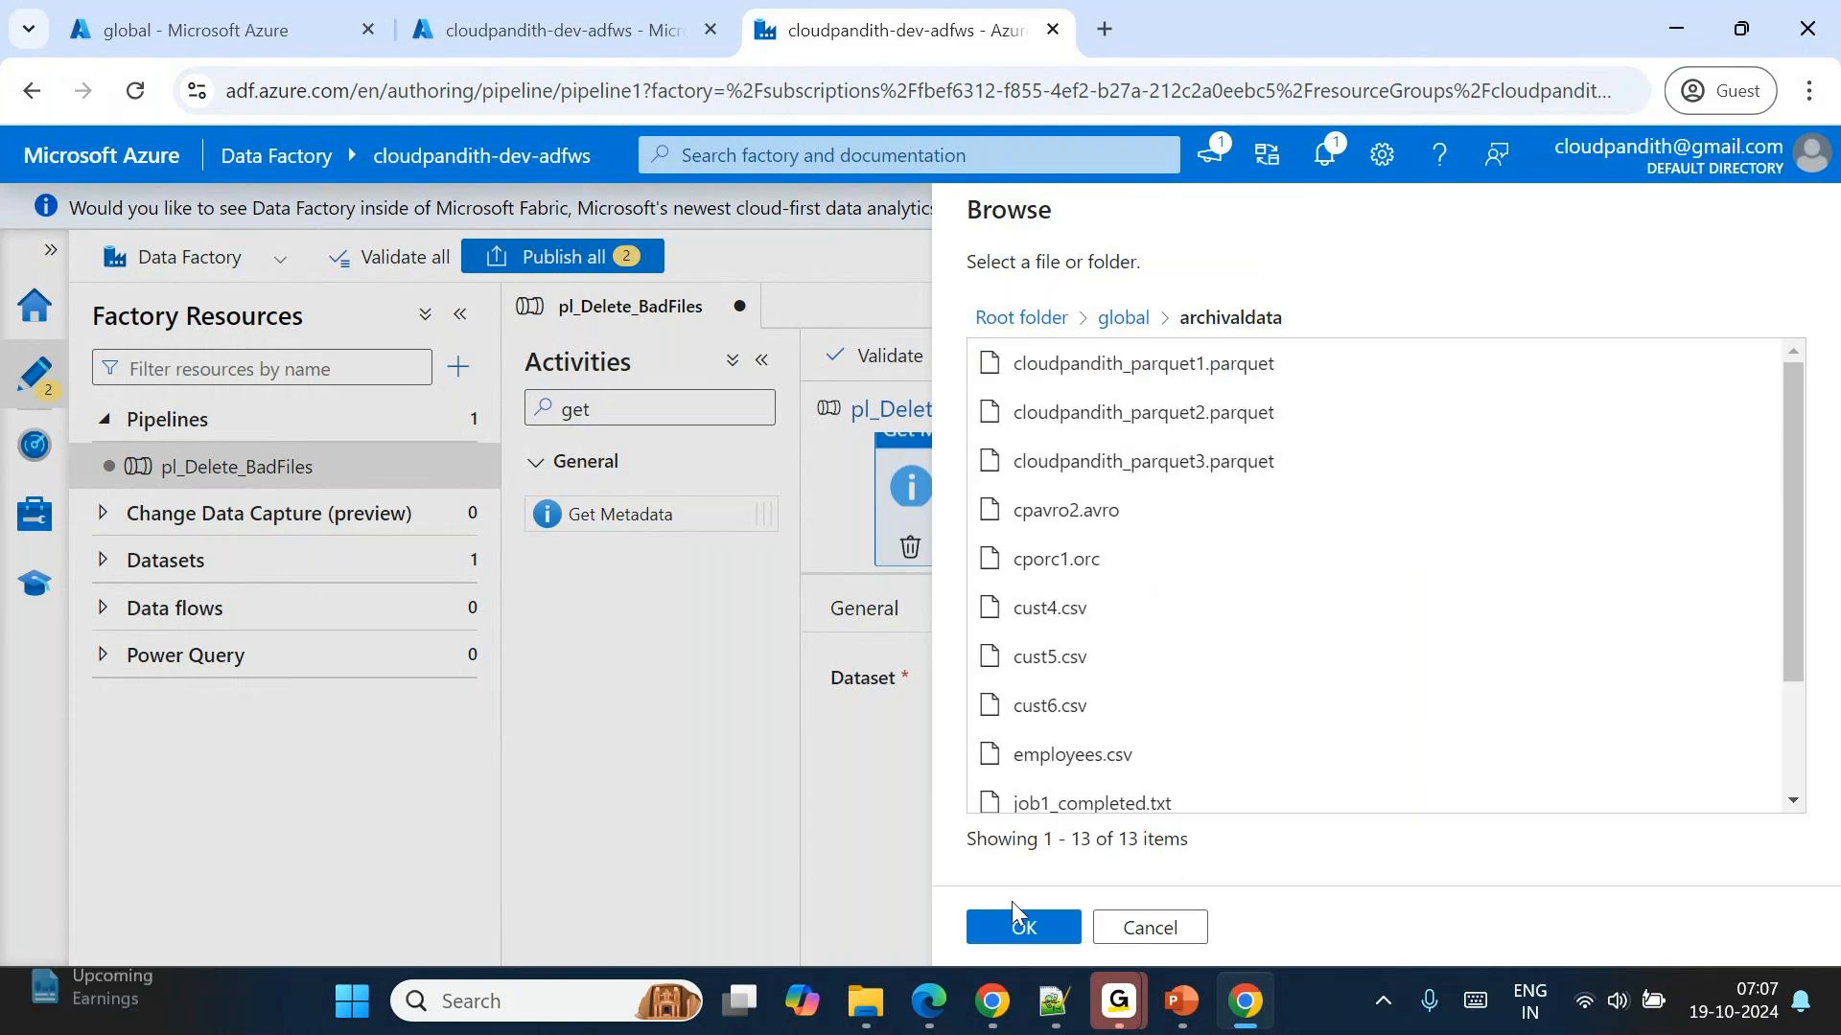
pyautogui.click(1024, 935)
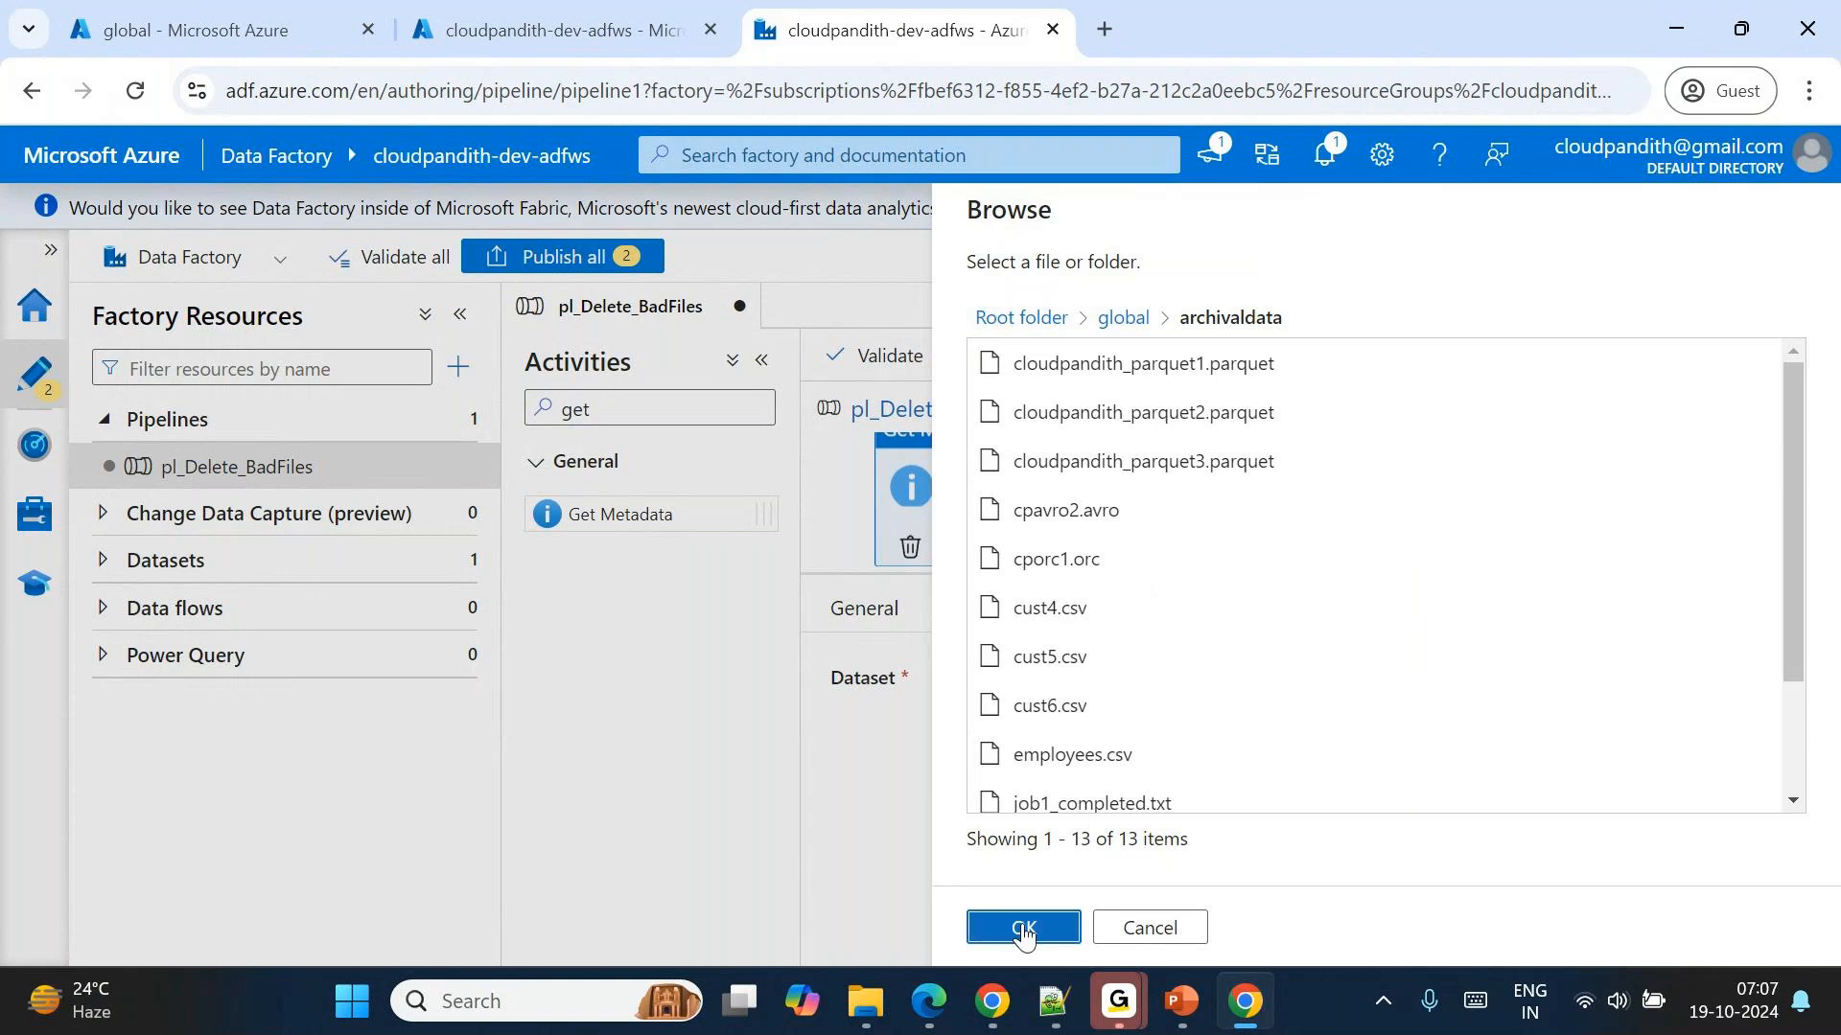
pyautogui.click(1024, 930)
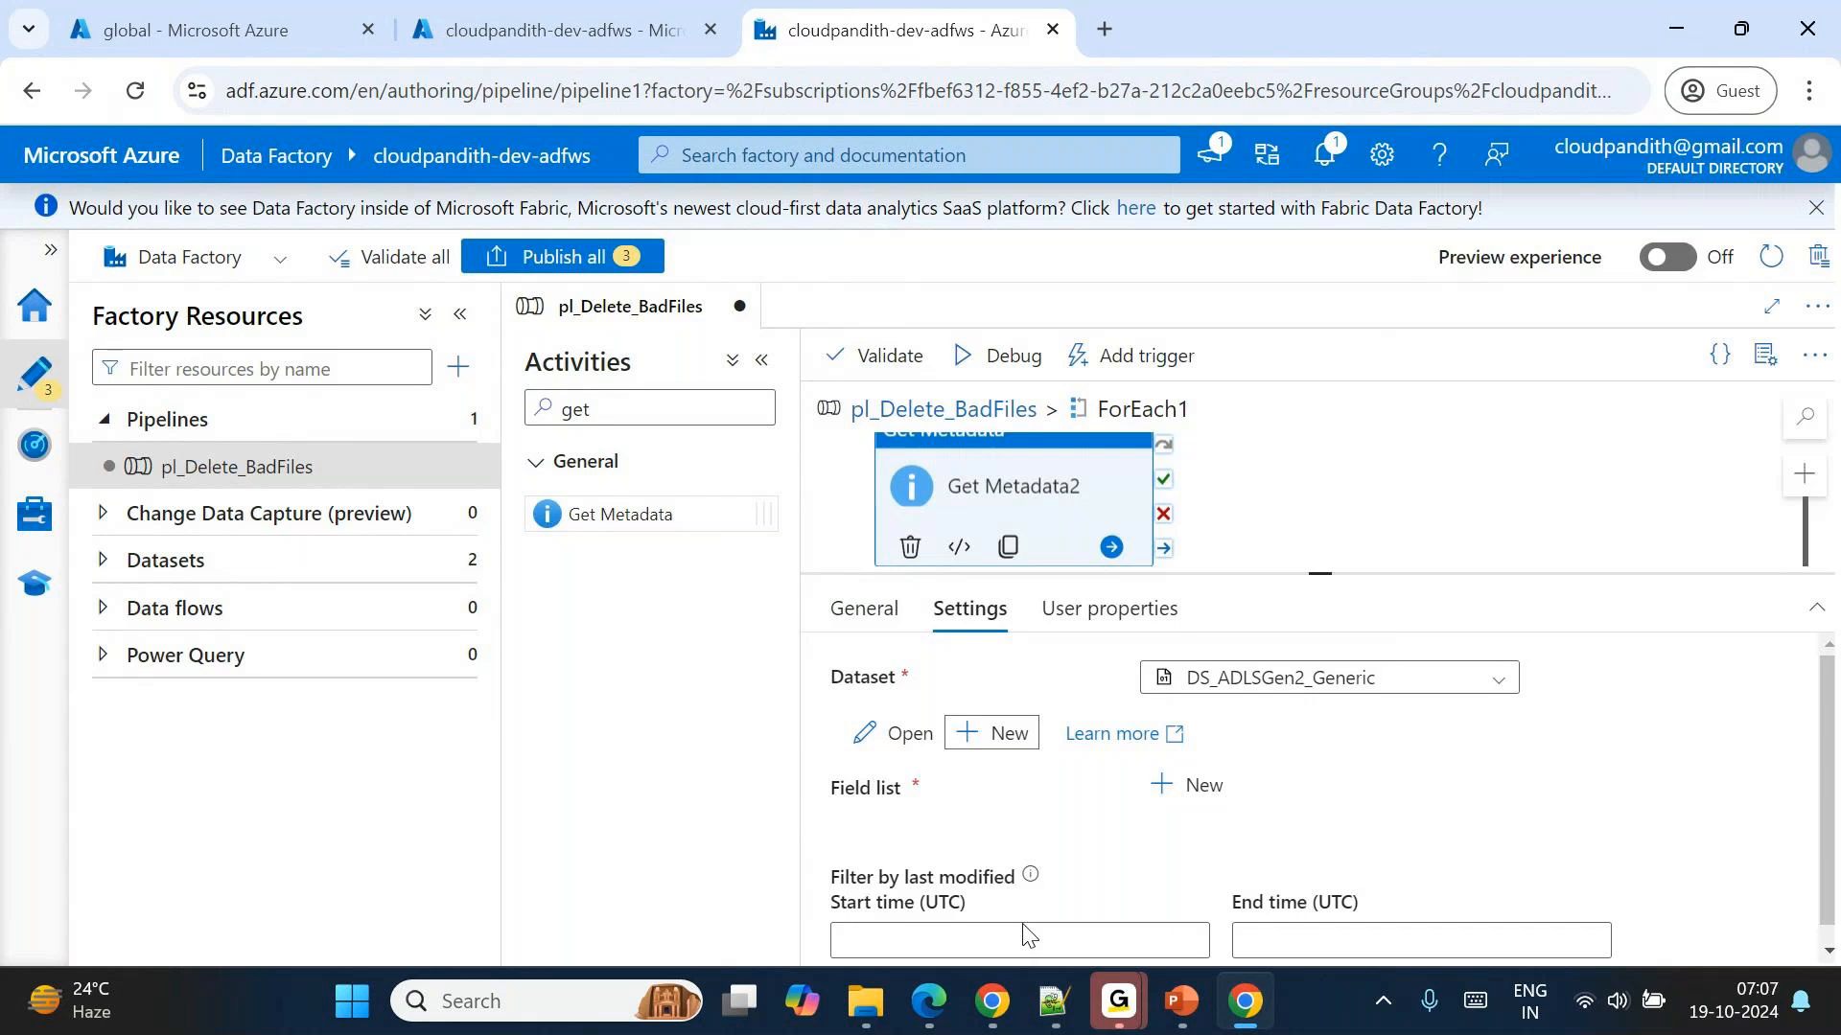
# Open the DS_ADLSGen2_Generic dataset and add a String parameter named ds_param_filename.
pyautogui.click(906, 736)
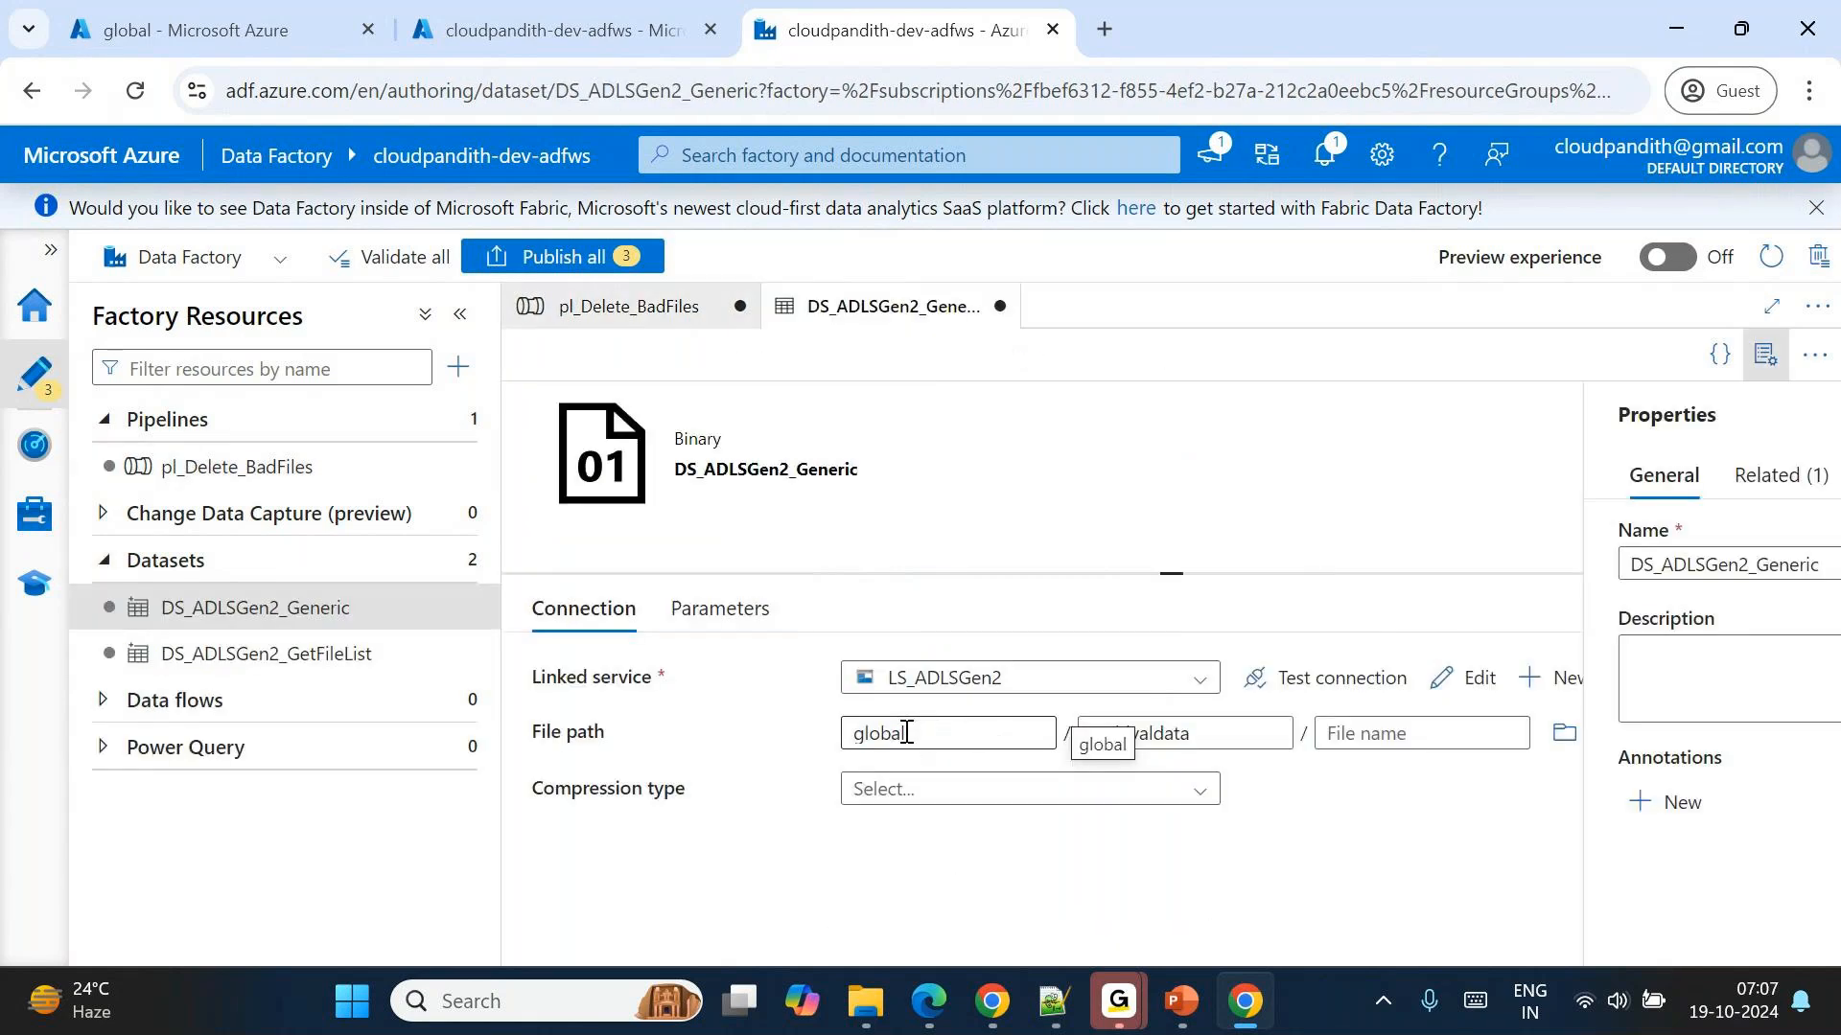
pyautogui.click(720, 609)
pyautogui.click(593, 688)
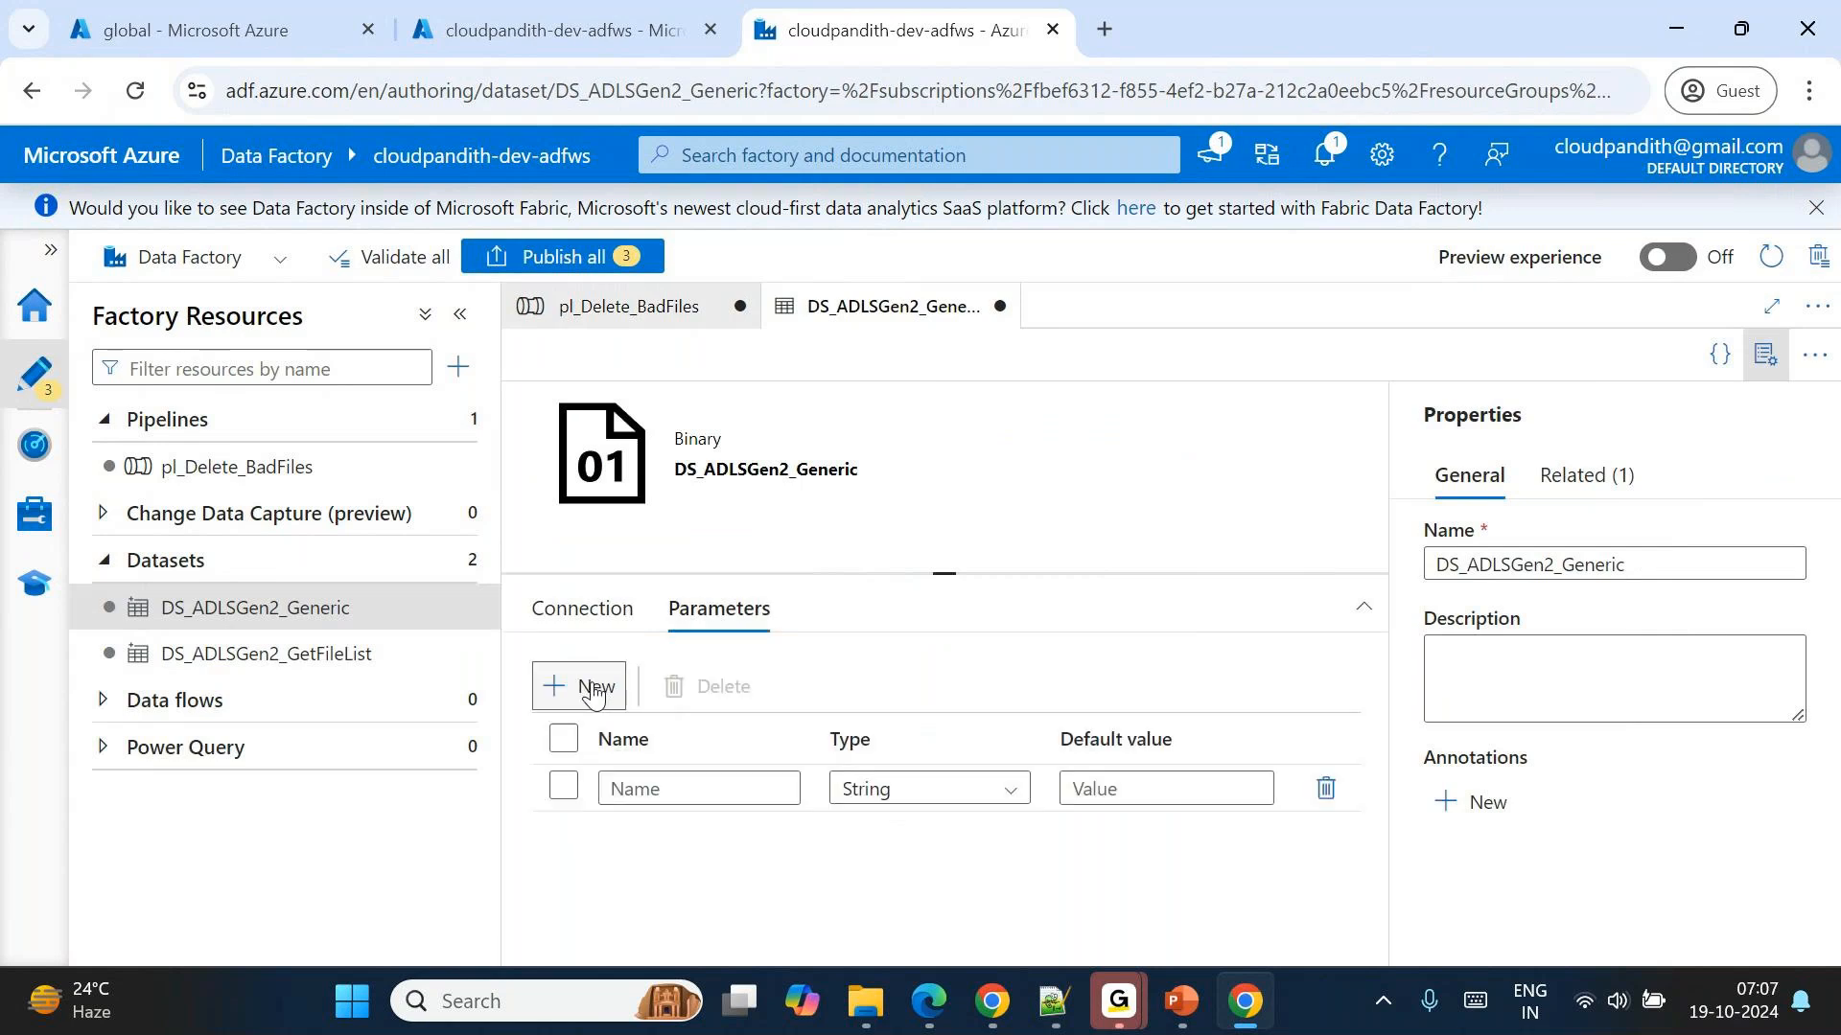
pyautogui.click(632, 784)
pyautogui.write('ds')
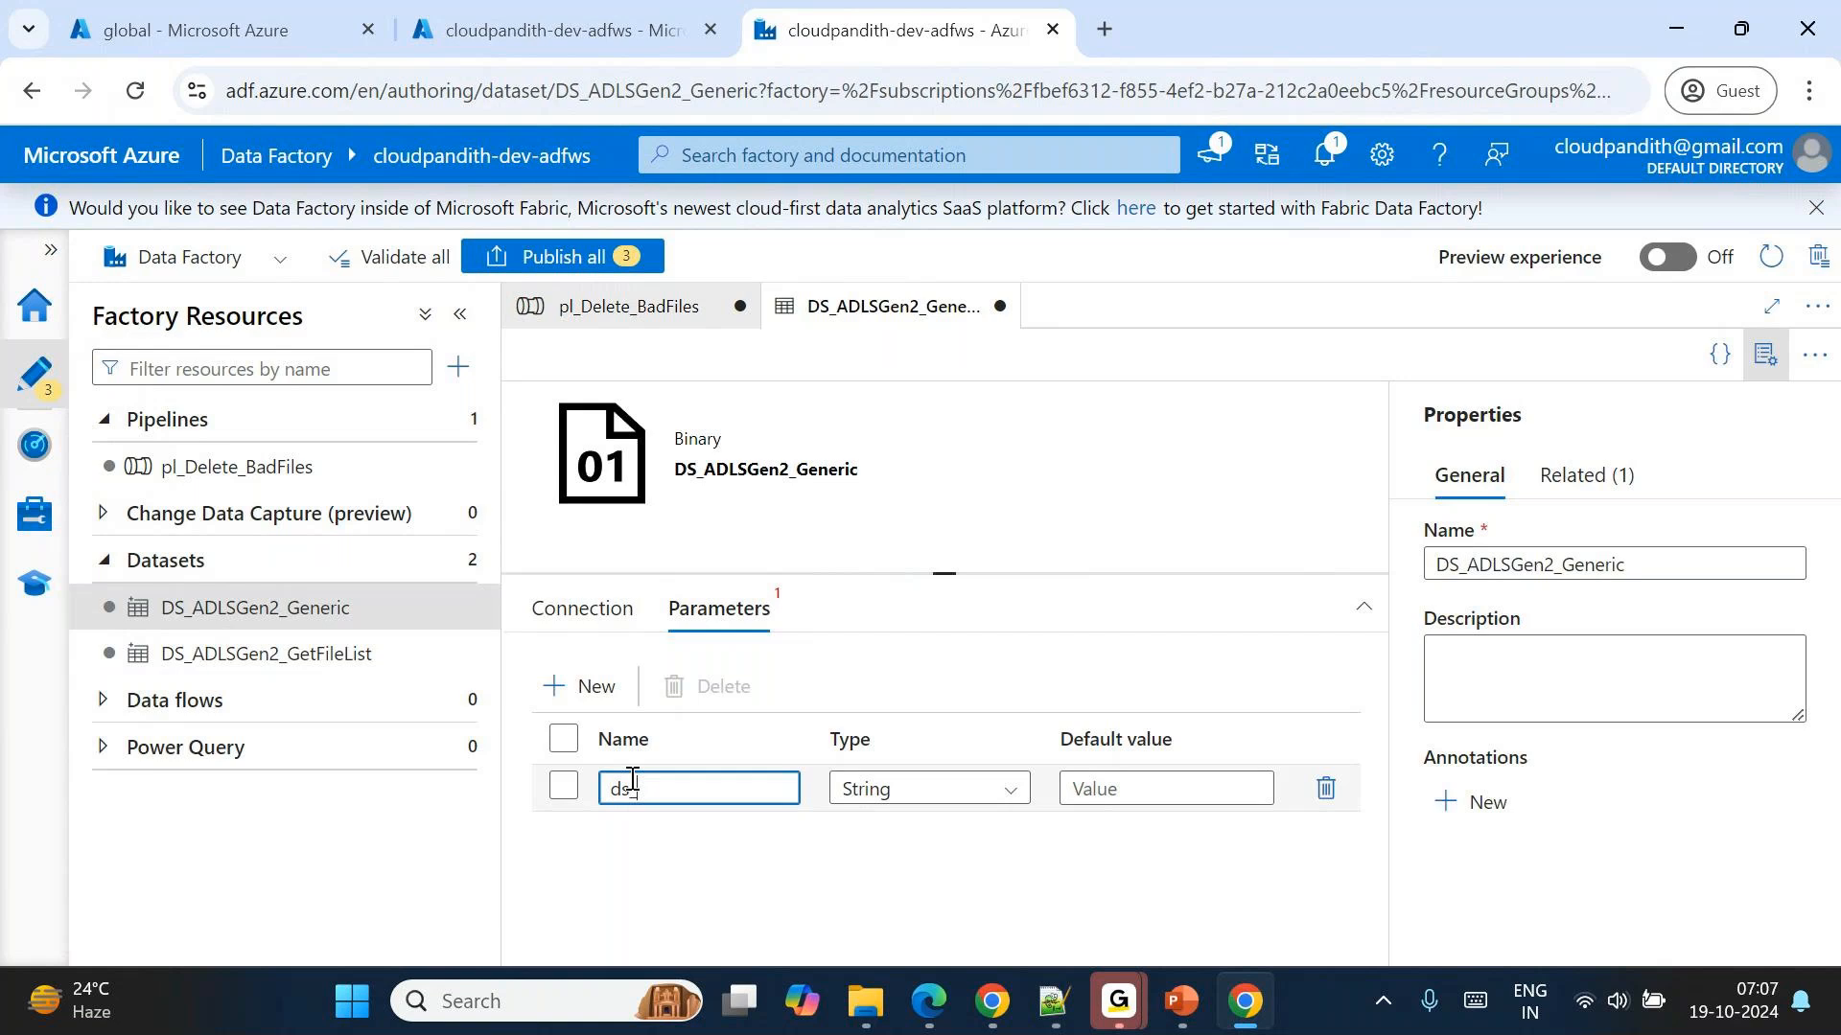
pyautogui.write('_param_filename')
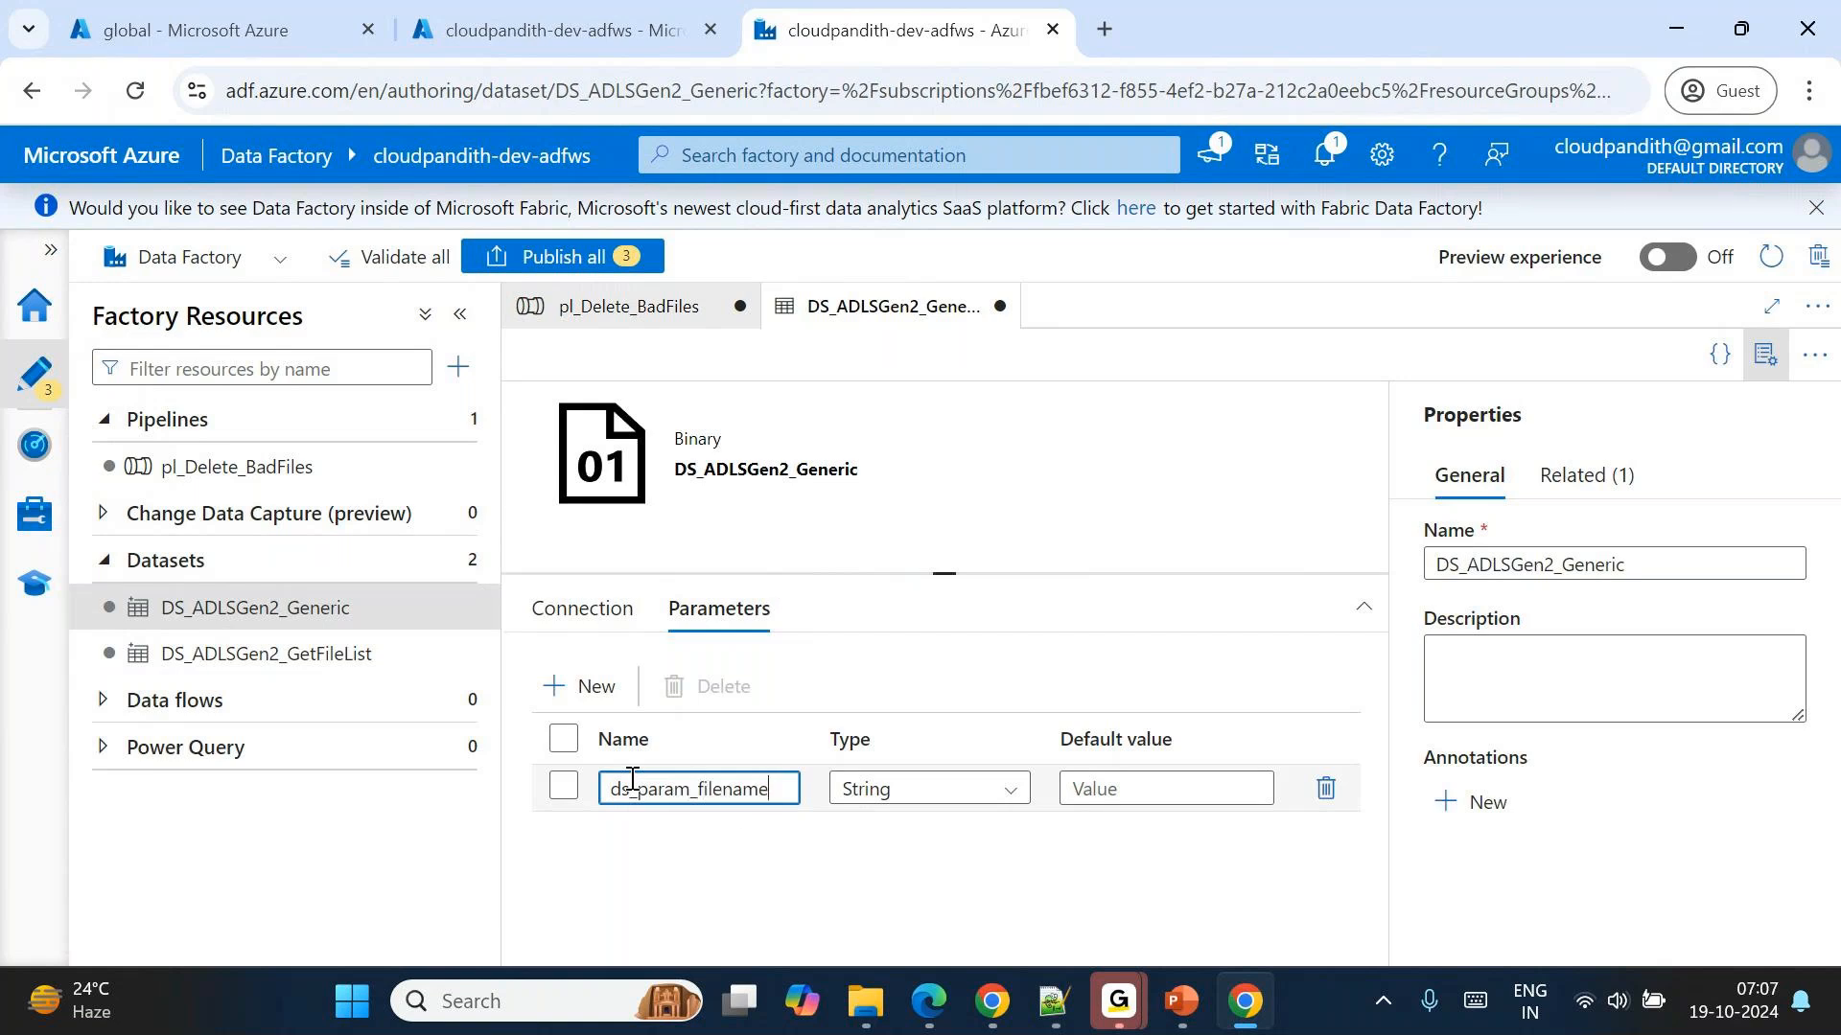
pyautogui.click(605, 640)
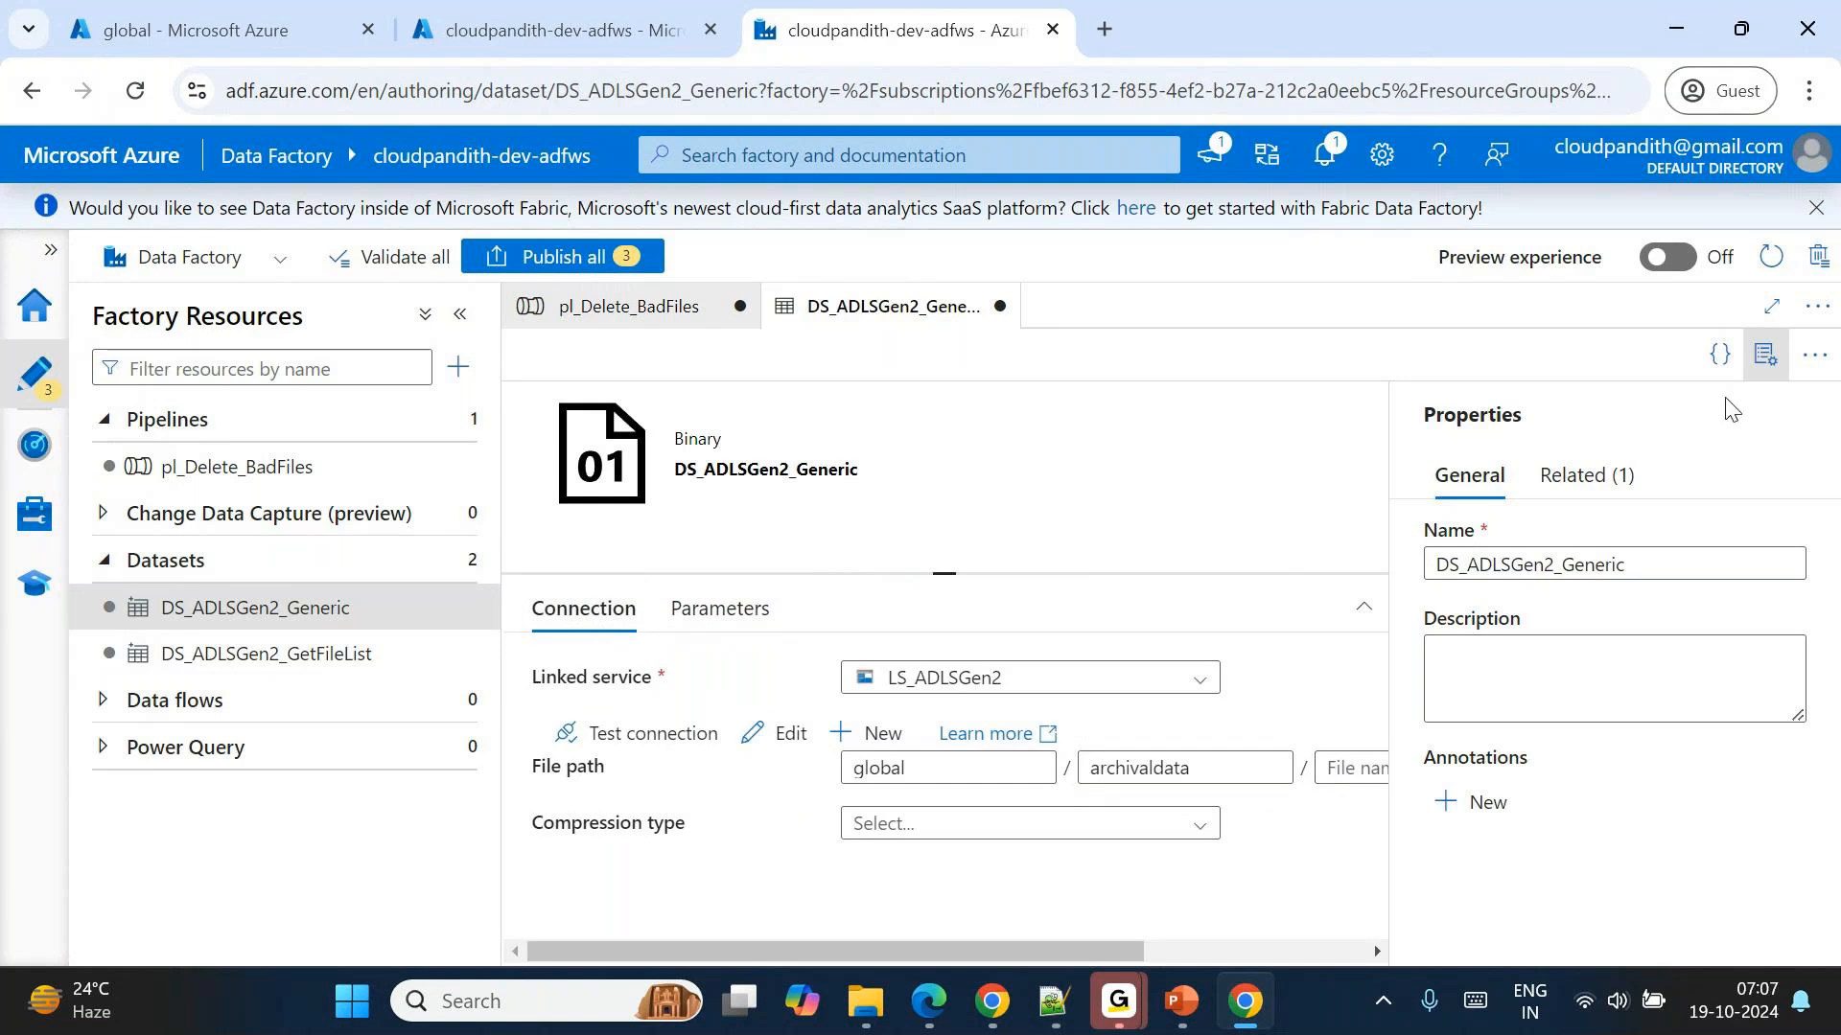
pyautogui.click(1765, 355)
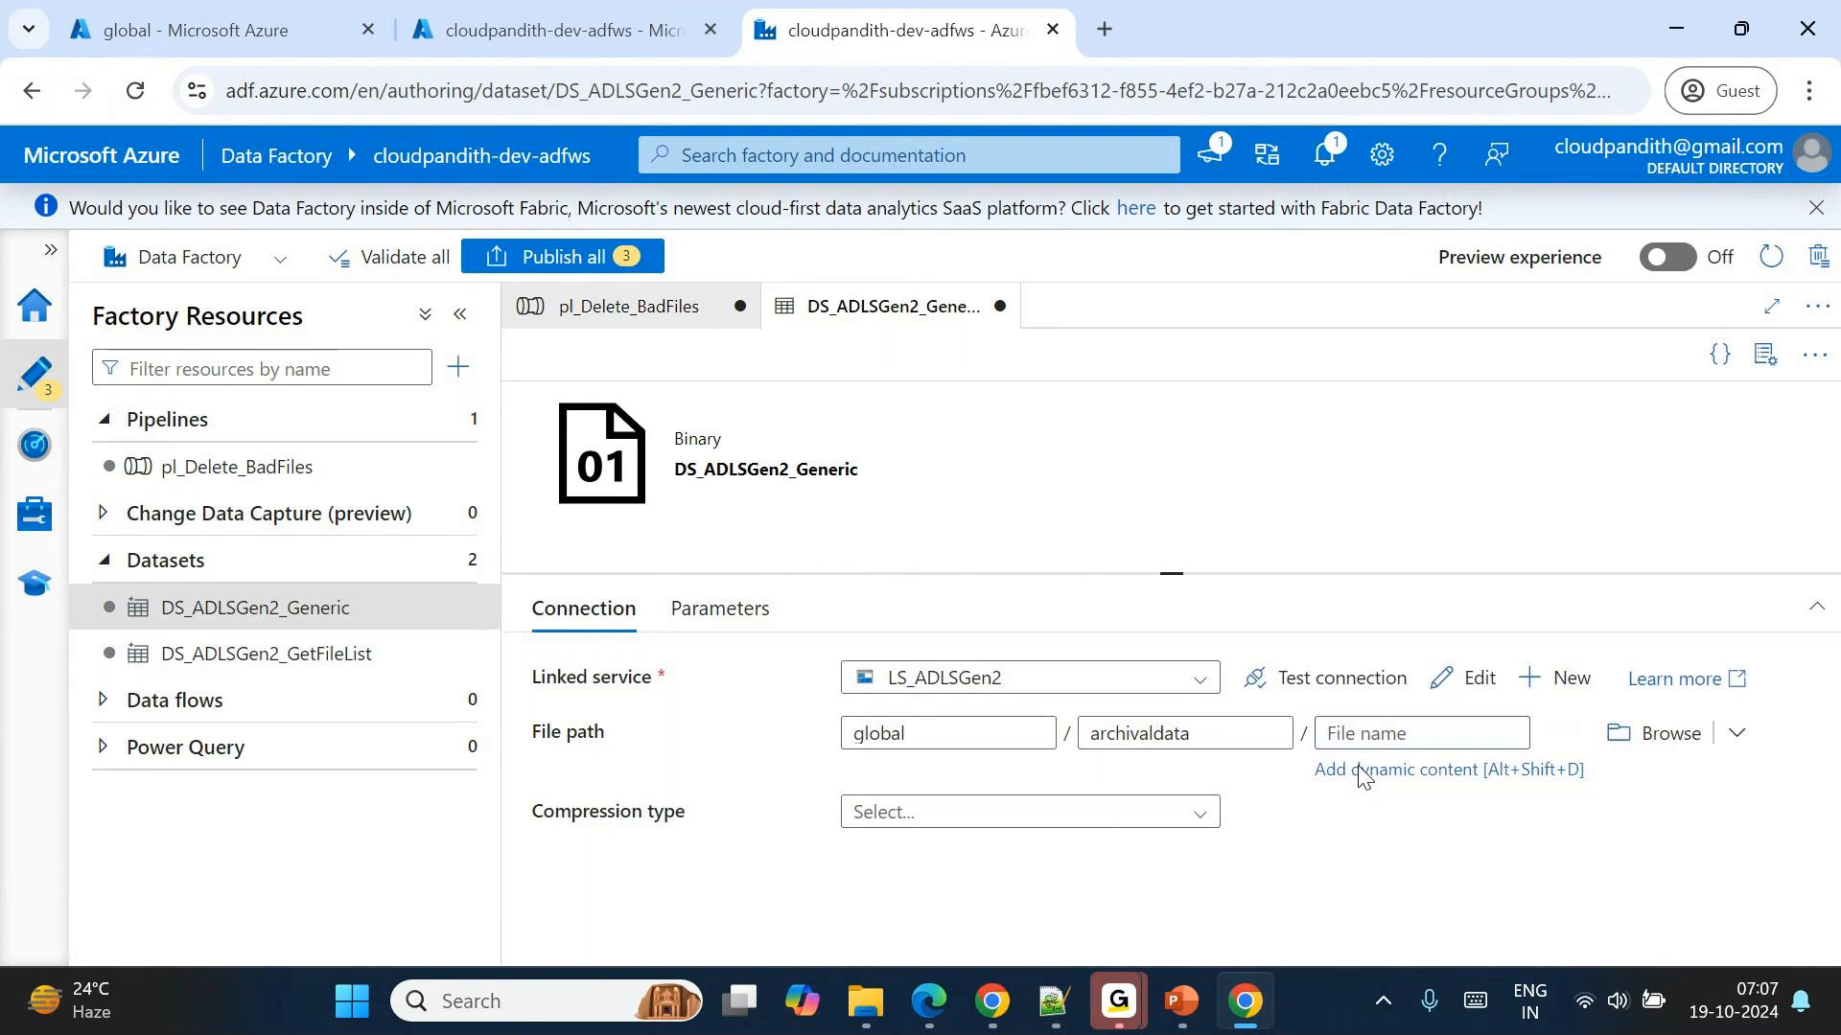
pyautogui.click(1364, 770)
pyautogui.click(1155, 773)
pyautogui.click(1016, 930)
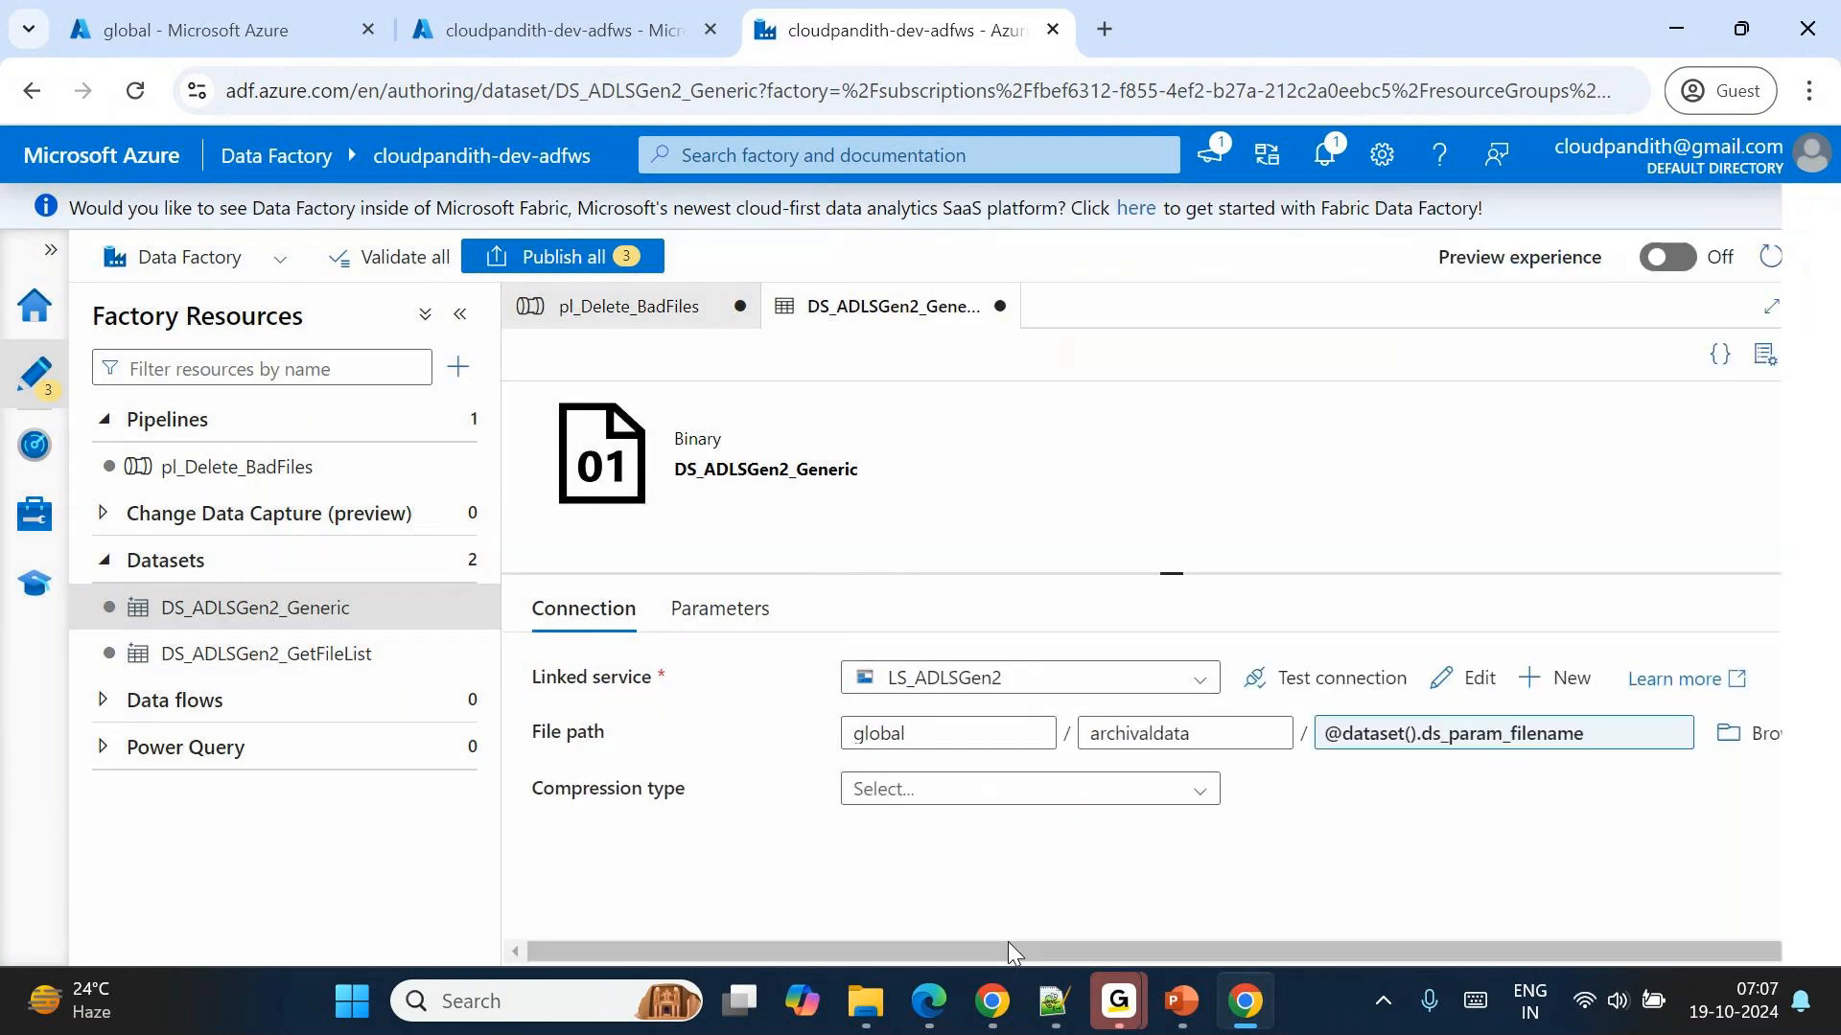
pyautogui.click(692, 633)
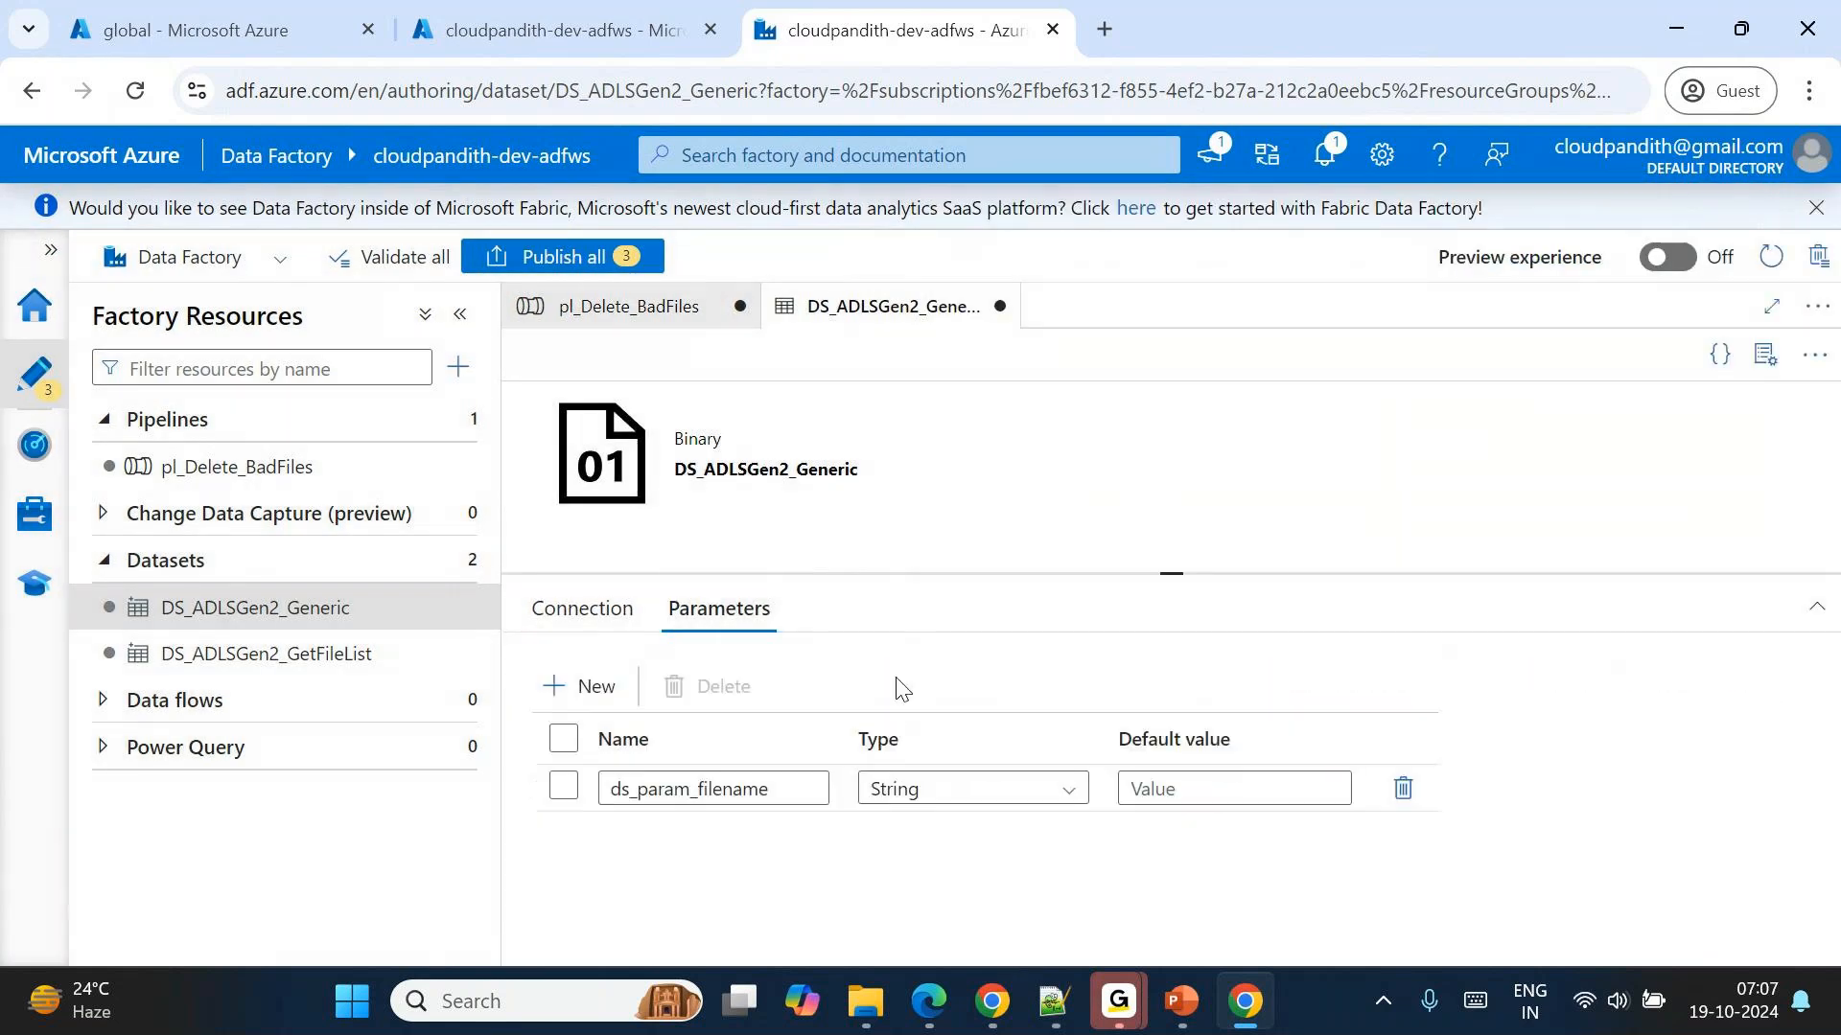
pyautogui.click(596, 613)
# Back in pl_Delete_BadFiles, begin a dynamic value for Get Metadata2's ds_param_filename with the ForEach1 current item followed by a dot.
pyautogui.click(614, 307)
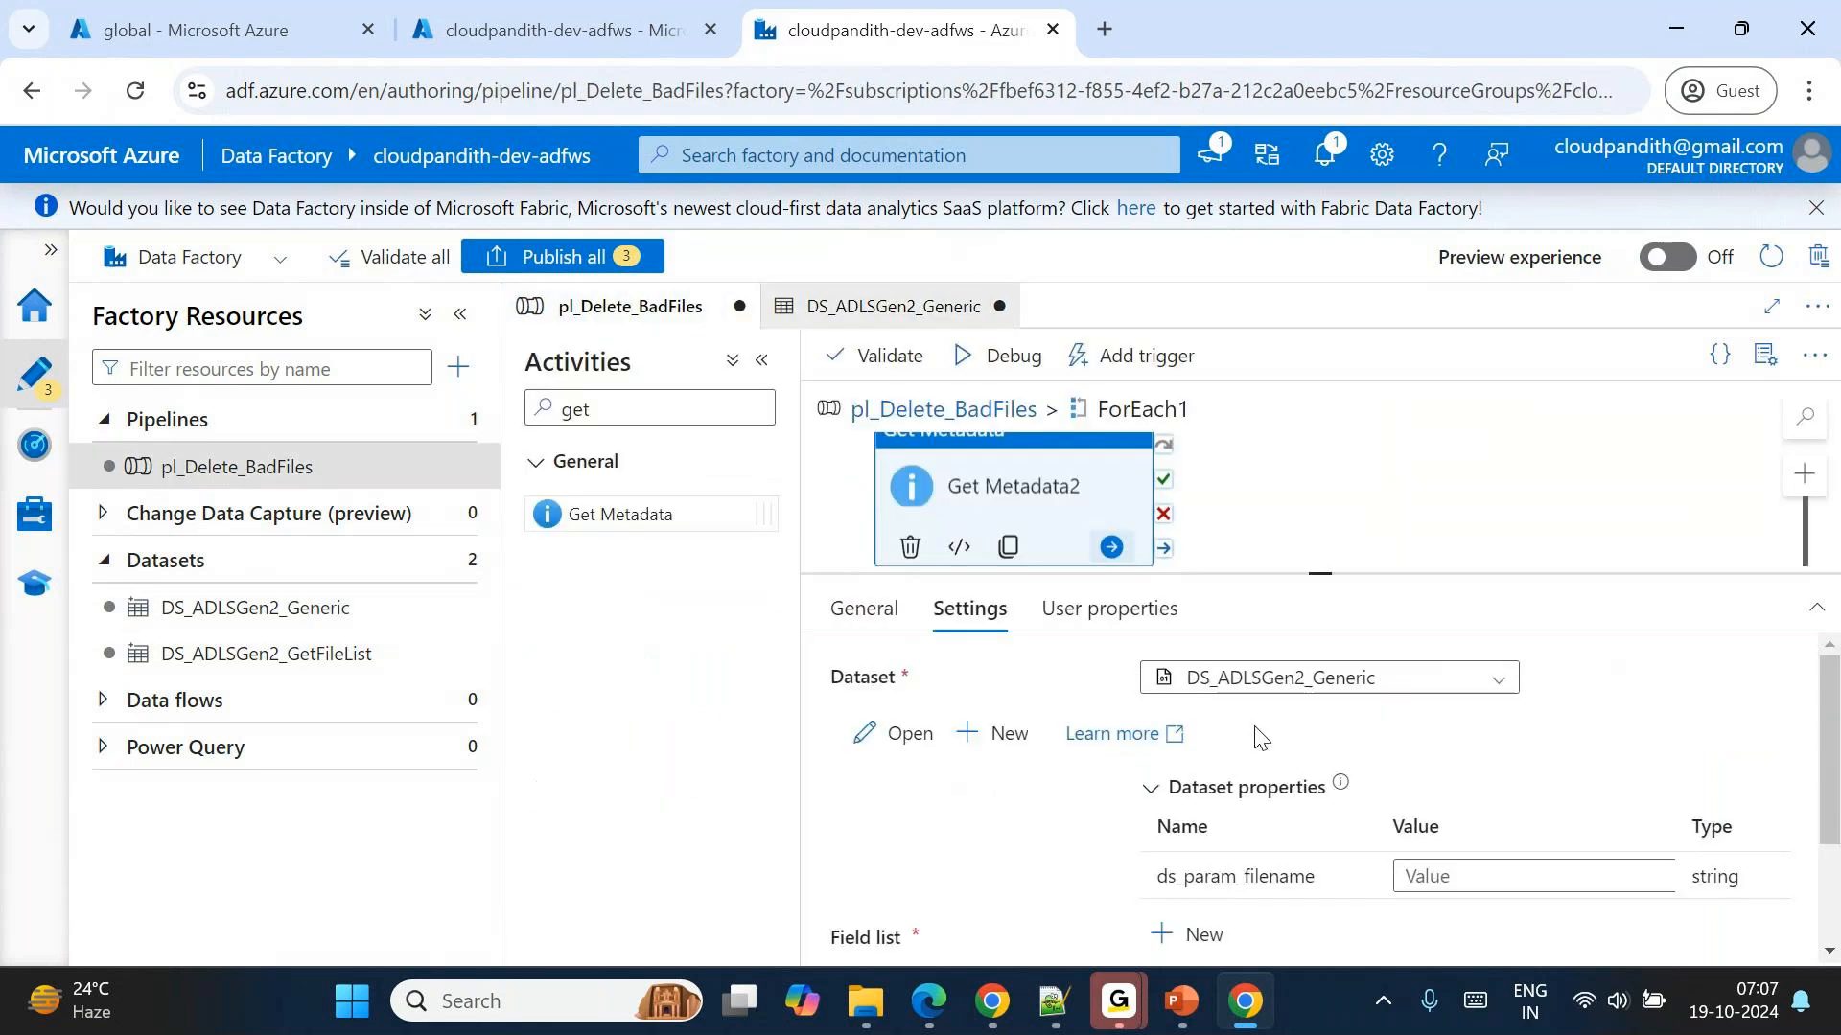
pyautogui.scroll(-1, 1259, 738)
pyautogui.click(1476, 764)
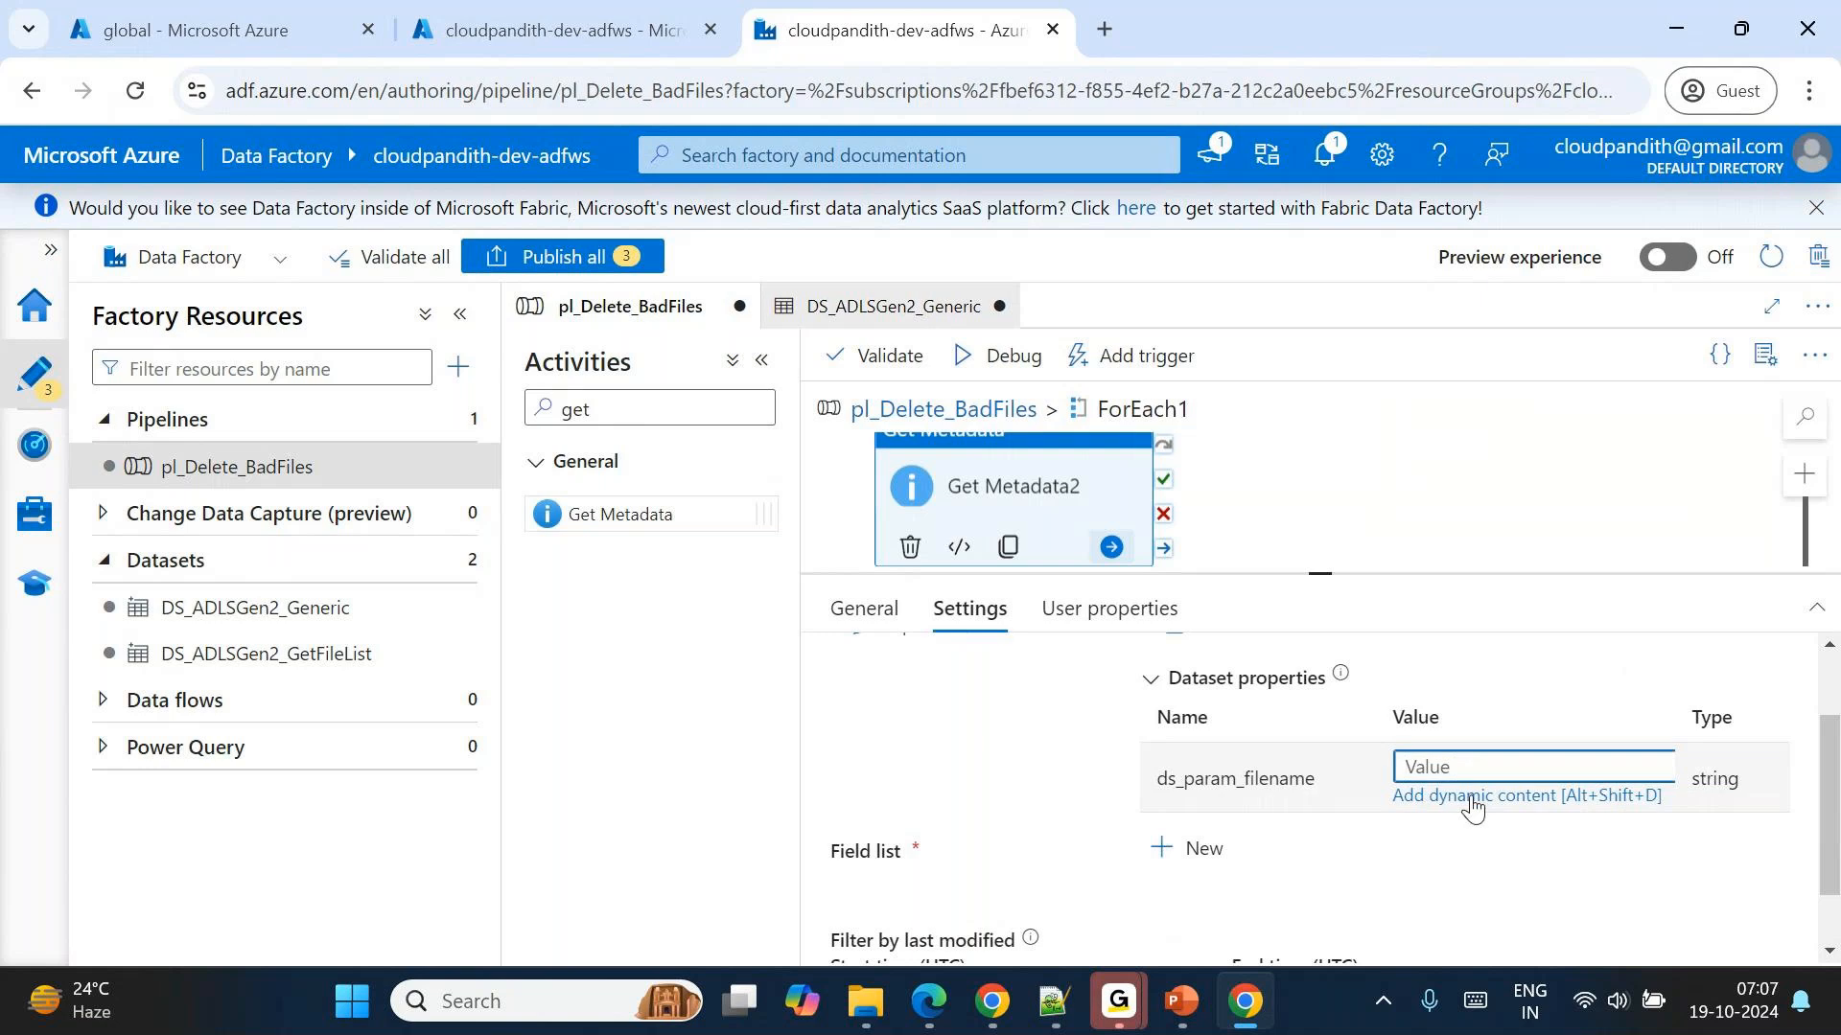
pyautogui.click(1474, 796)
pyautogui.click(1103, 793)
pyautogui.write('.')
pyautogui.hotkey('alt', 'Tab')
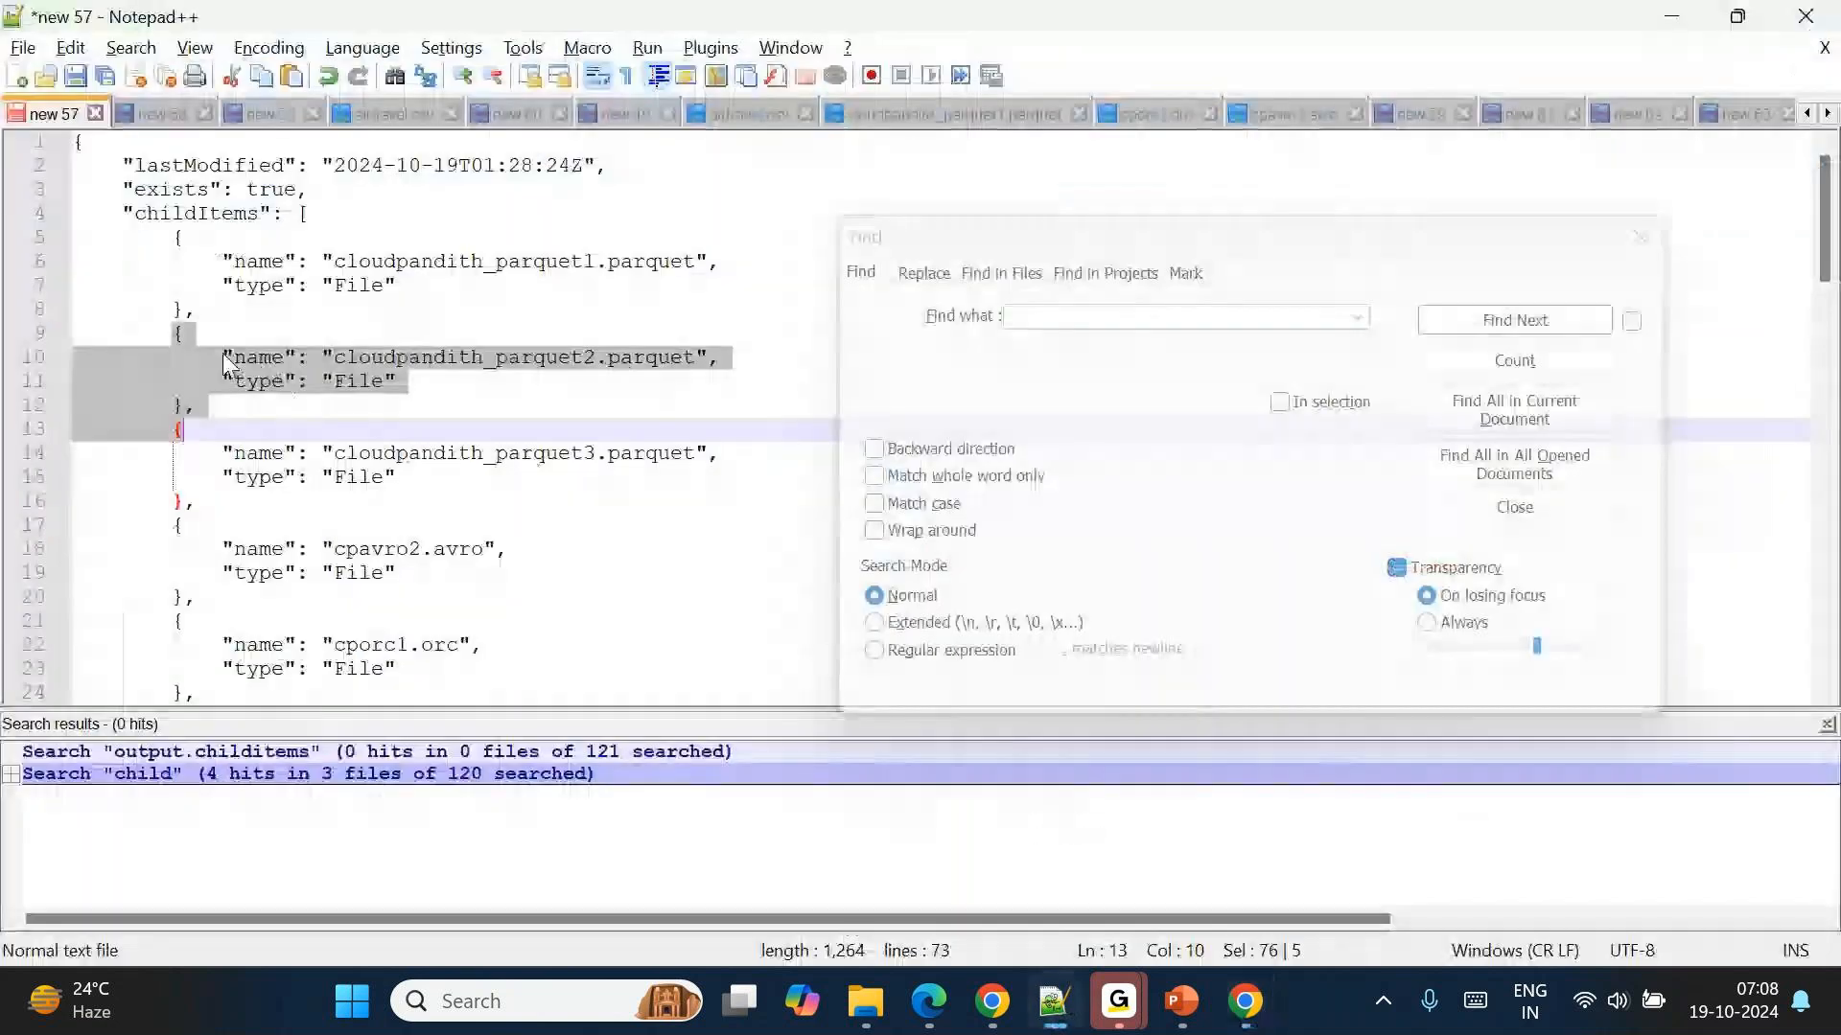
pyautogui.moveTo(173, 236); pyautogui.dragTo(210, 291)
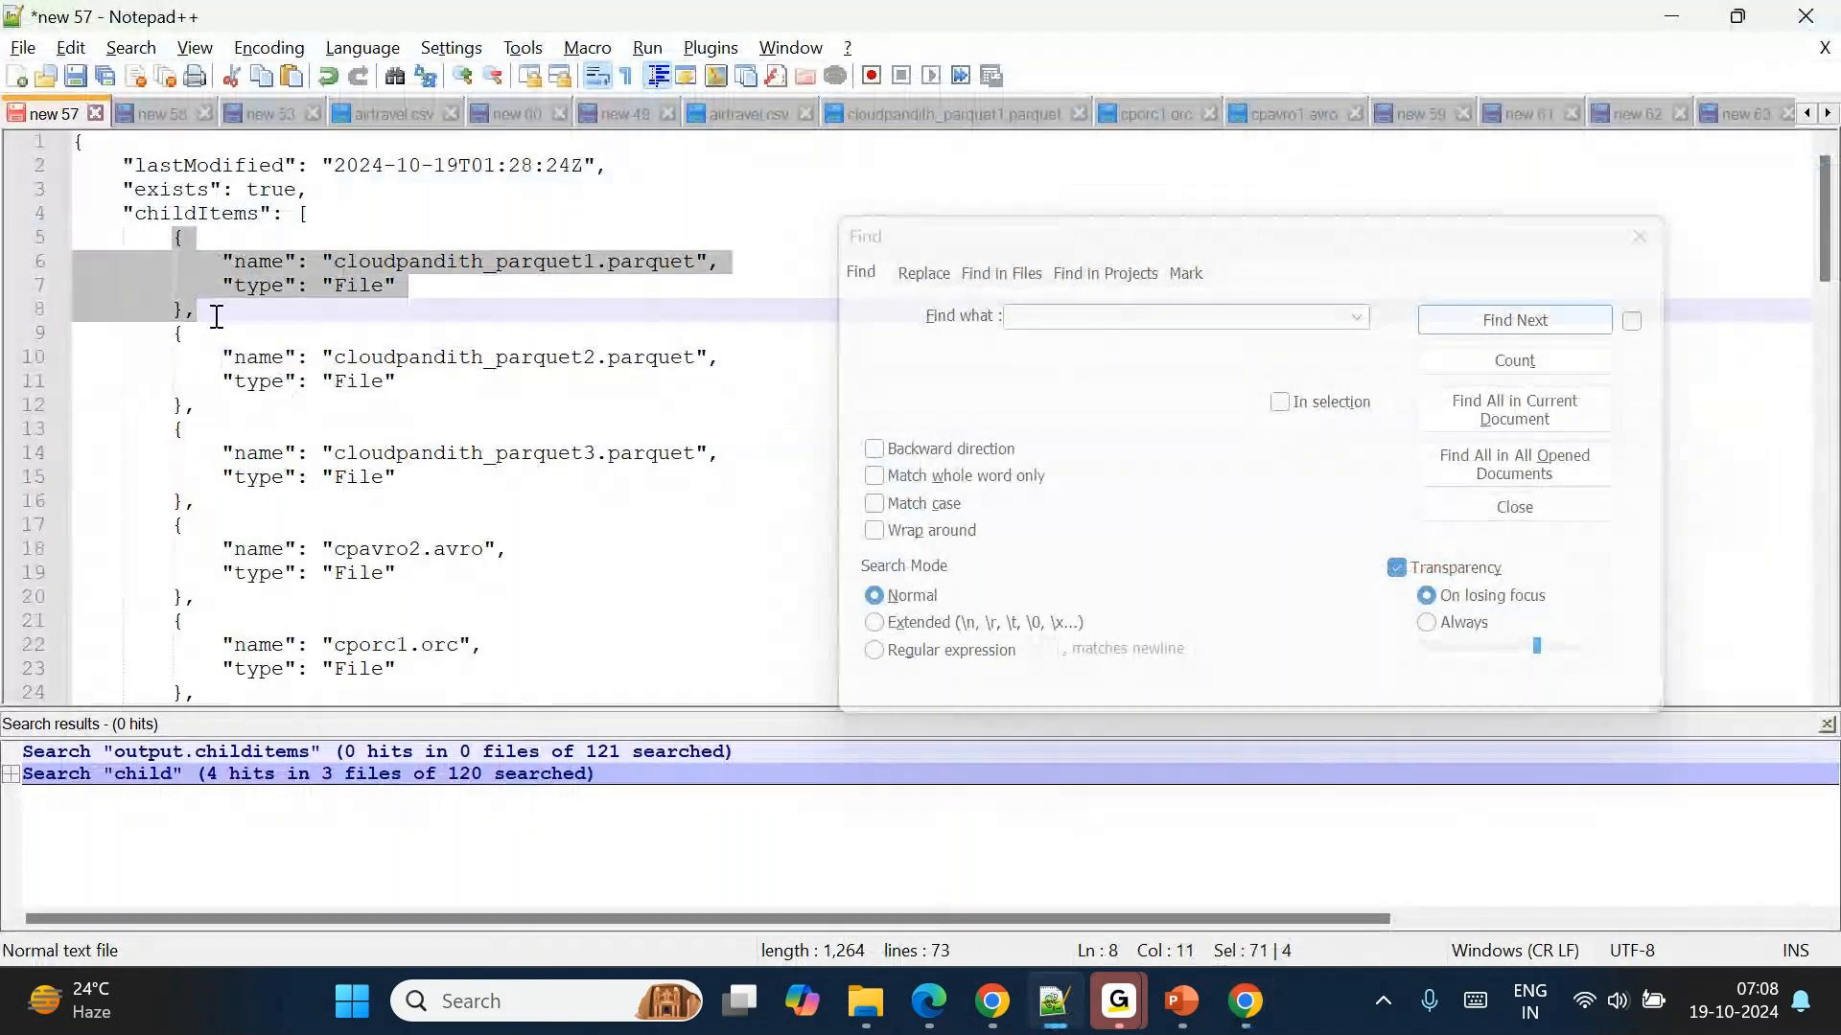
pyautogui.click(254, 261)
pyautogui.doubleClick(254, 260)
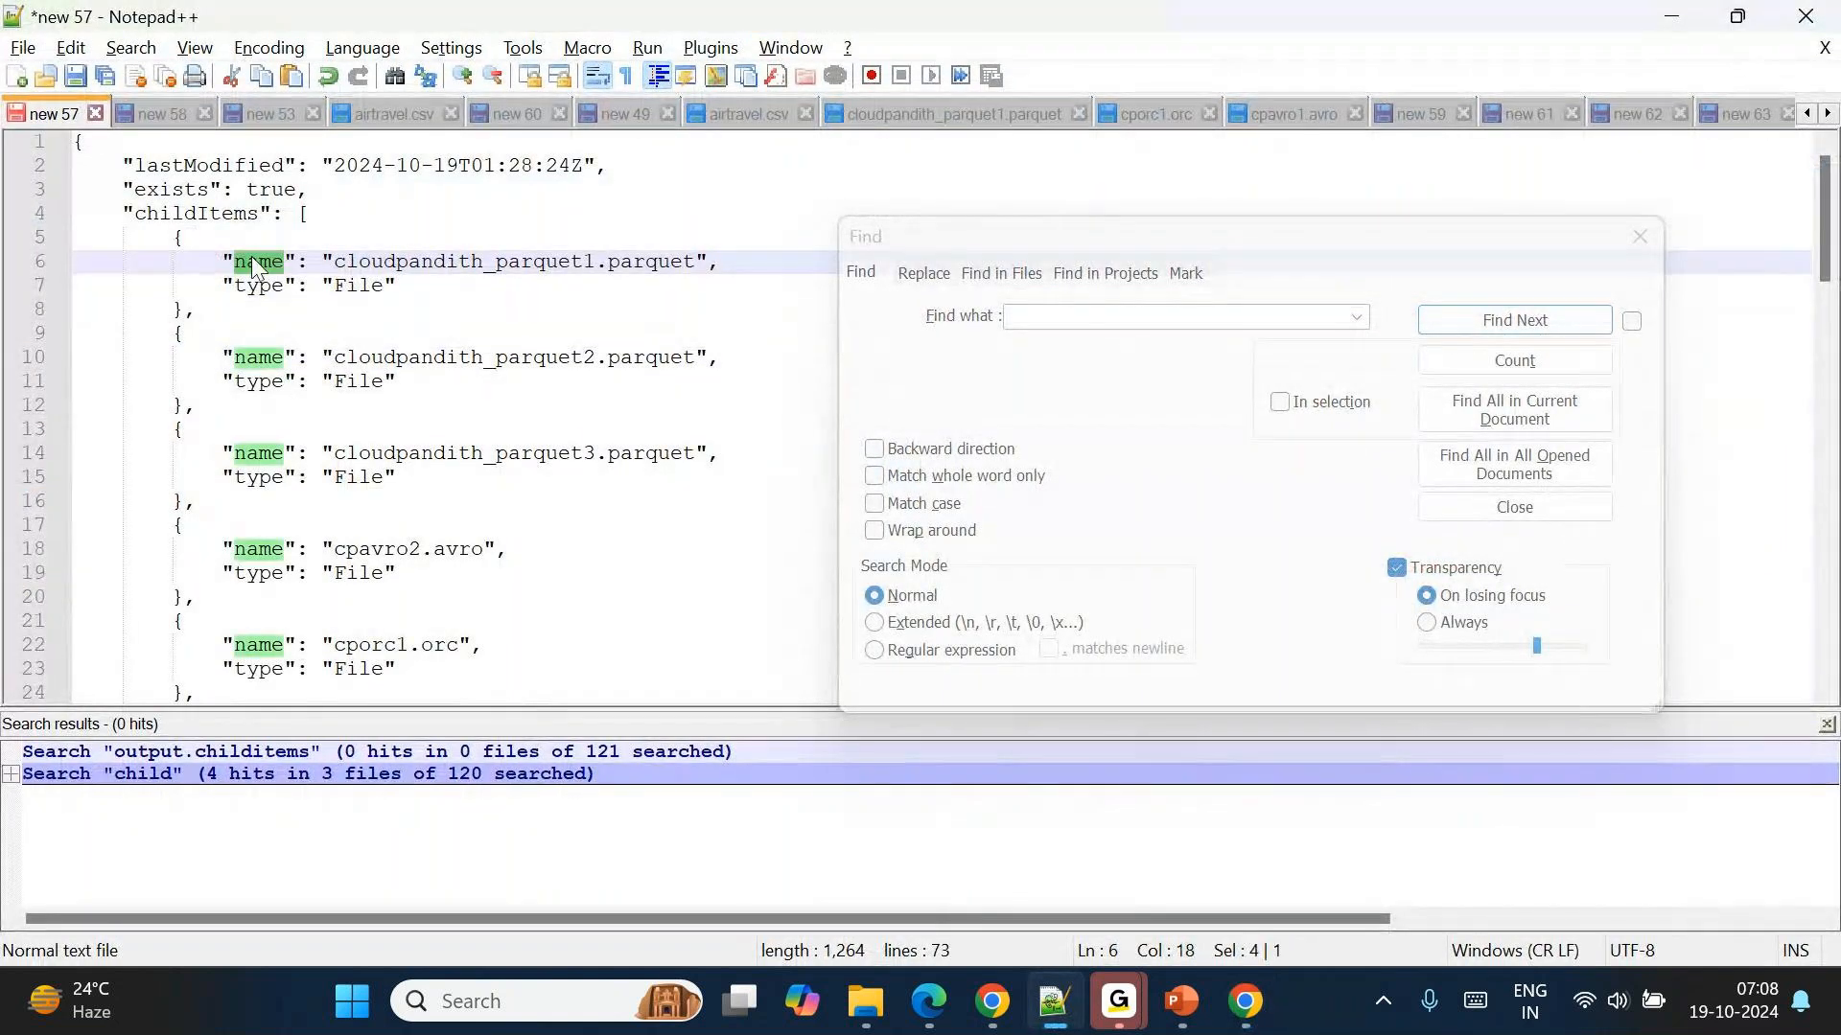
pyautogui.hotkey('ctrl', 'c')
pyautogui.hotkey('alt', 'Tab')
pyautogui.hotkey('ctrl', 'v')
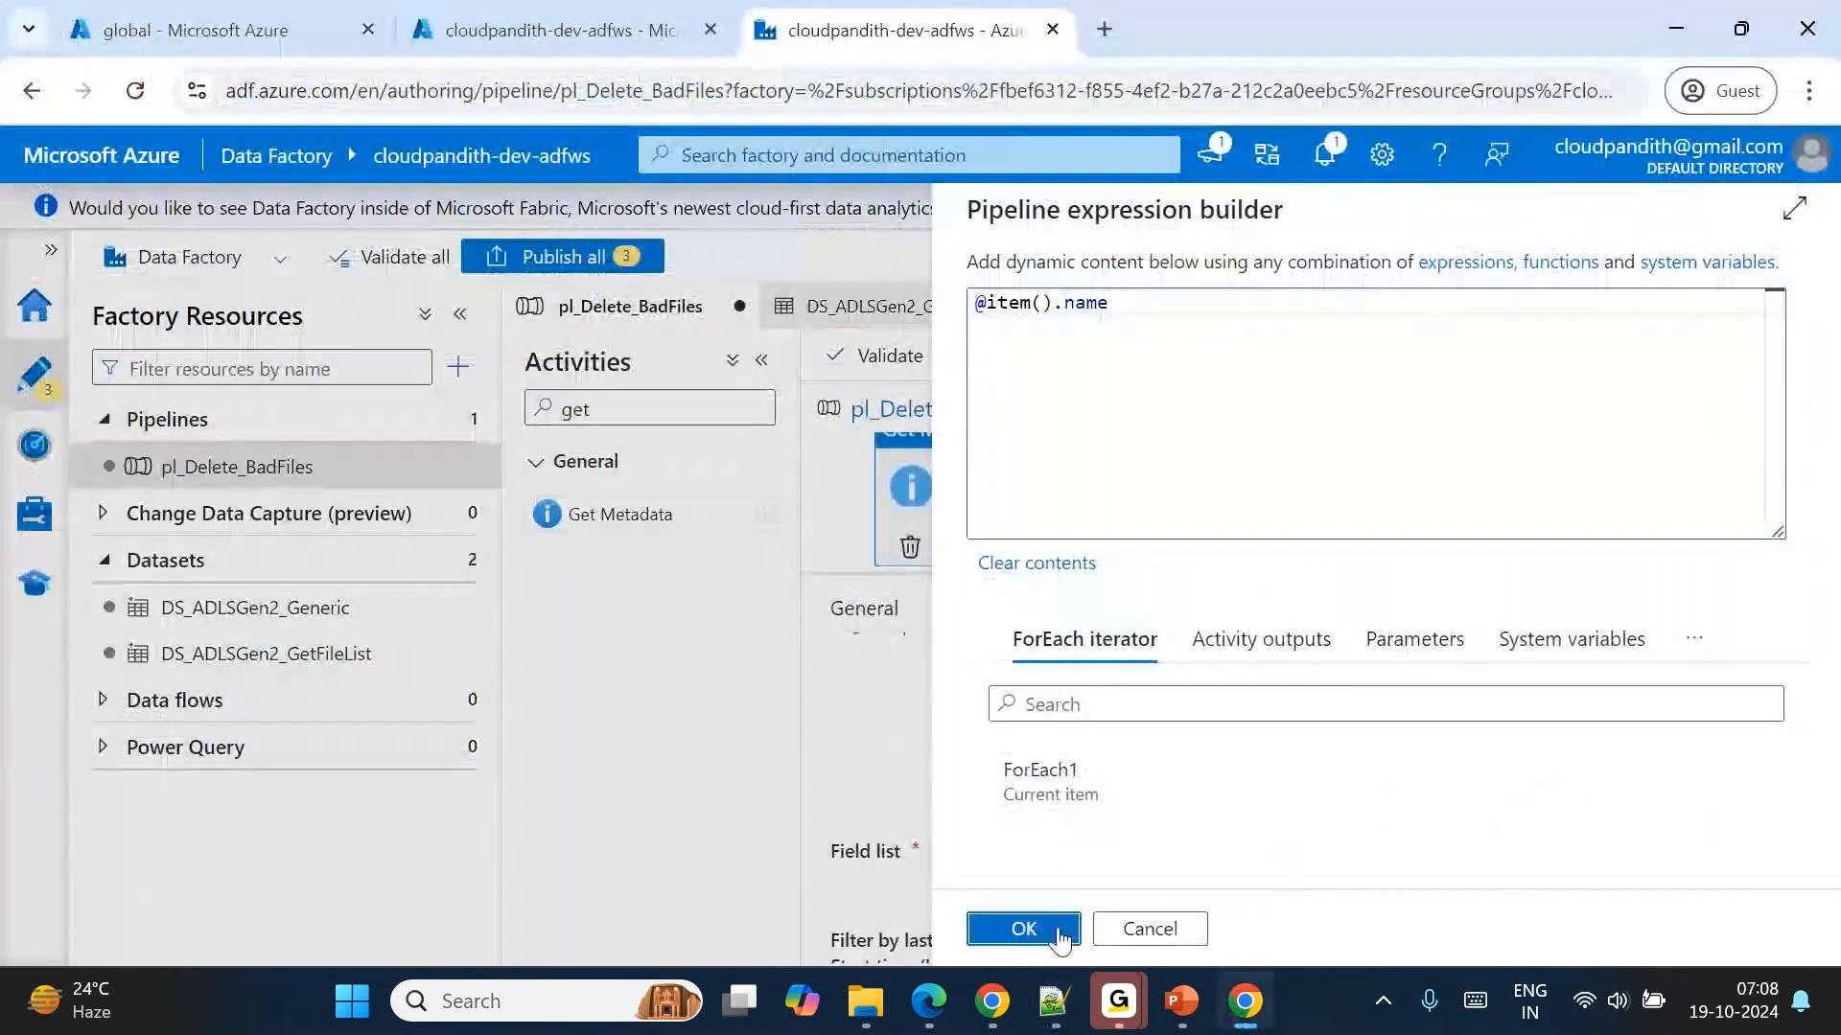
pyautogui.click(1023, 929)
# Add the Size argument to the field list of Get Metadata2.
pyautogui.scroll(-1, 1195, 850)
pyautogui.click(1192, 764)
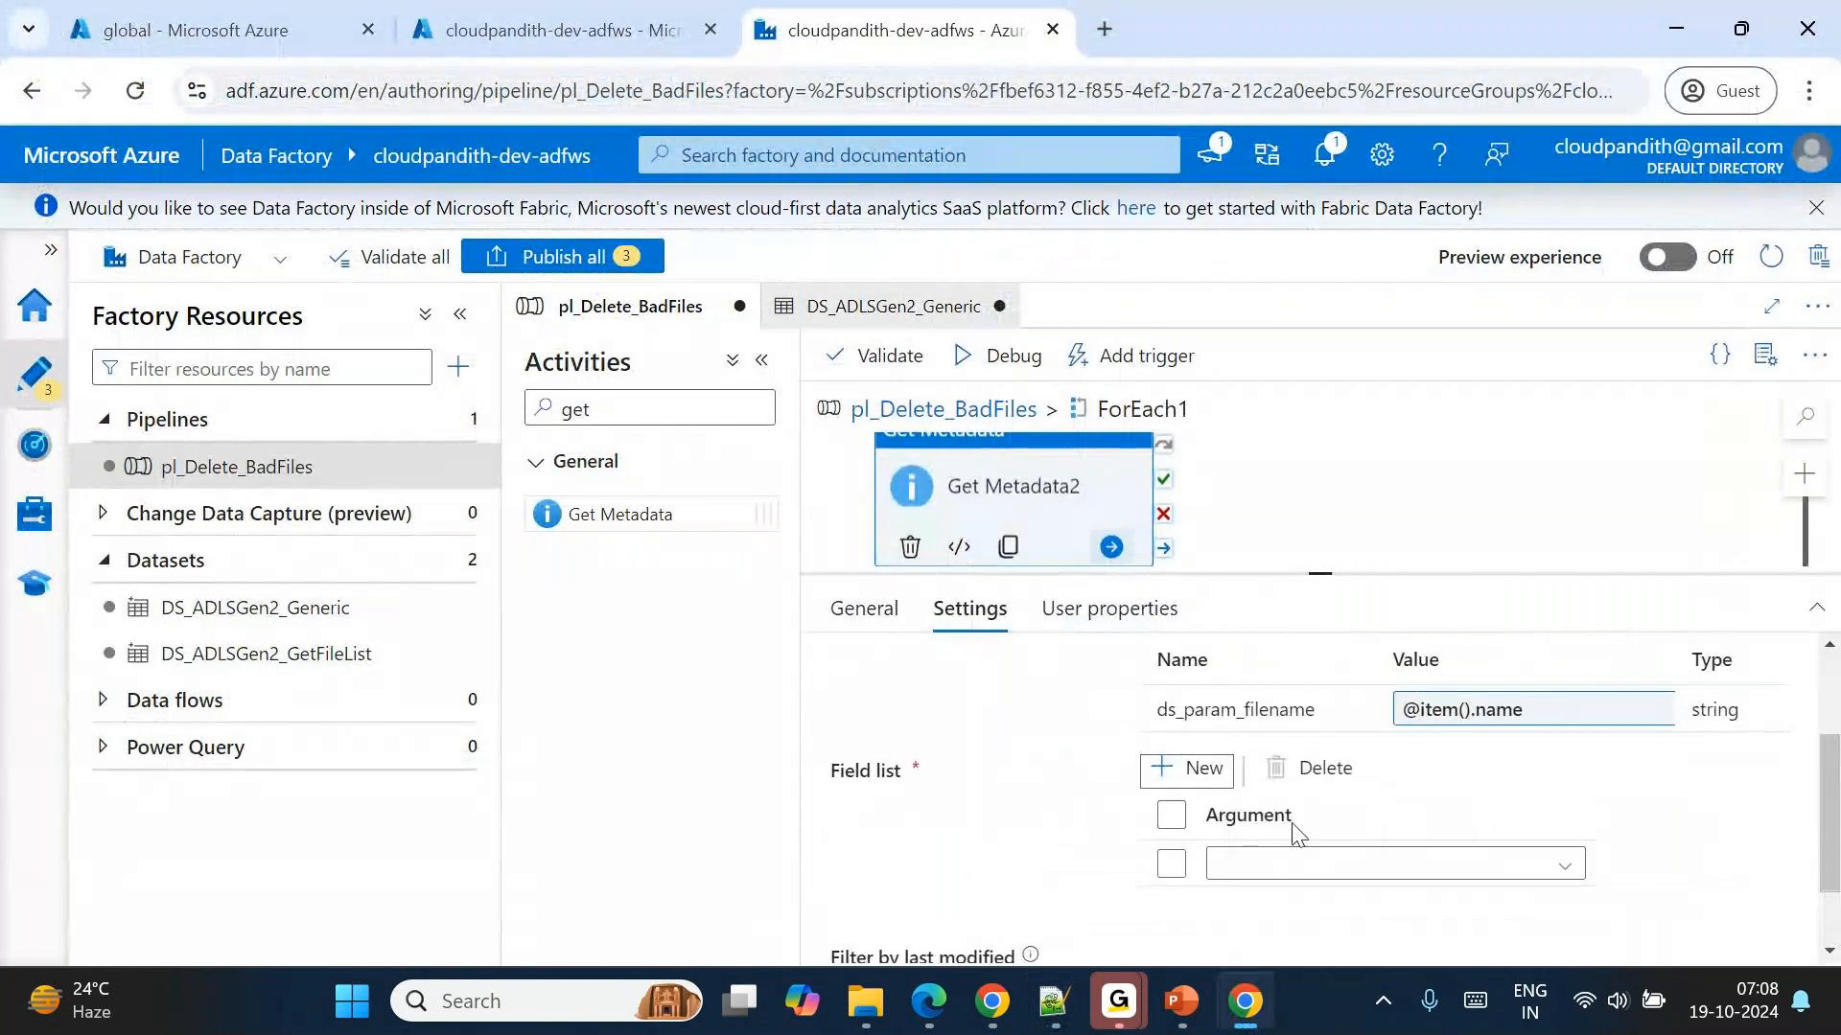
pyautogui.scroll(-1, 1286, 817)
pyautogui.click(1266, 764)
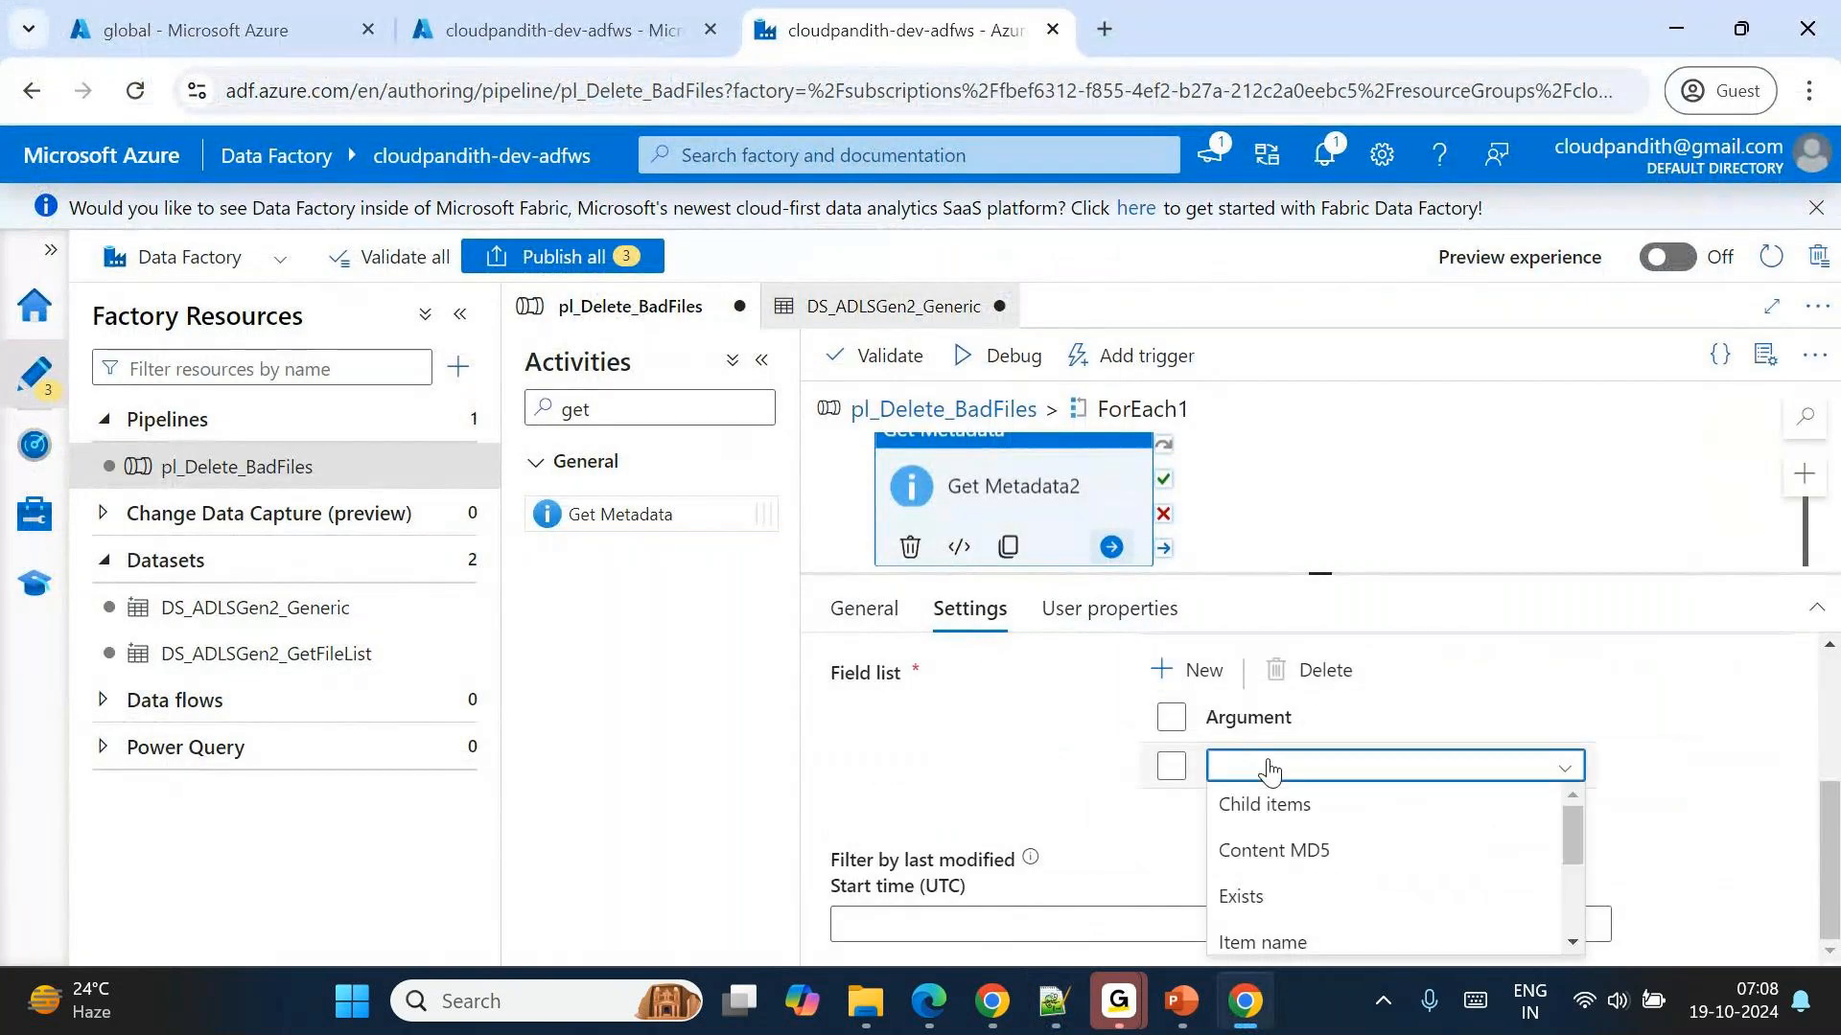
pyautogui.scroll(-1, 1323, 878)
pyautogui.scroll(-2, 1323, 878)
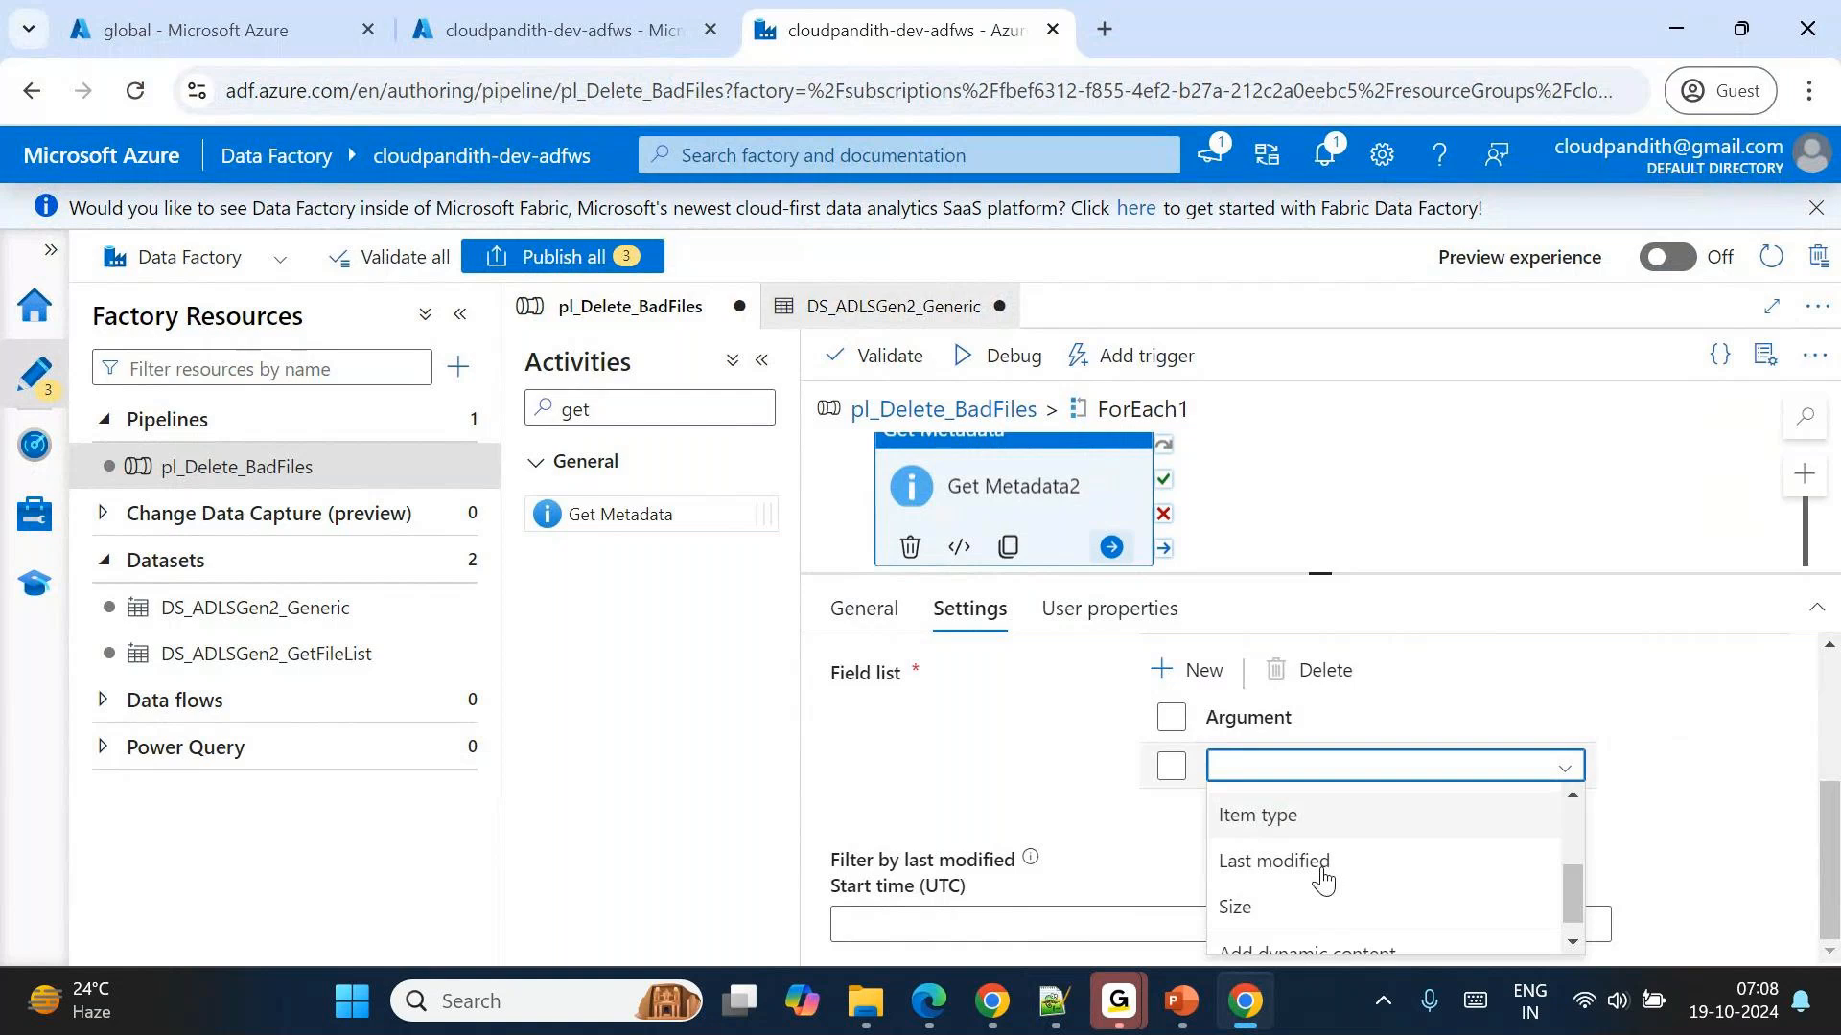
pyautogui.click(1248, 887)
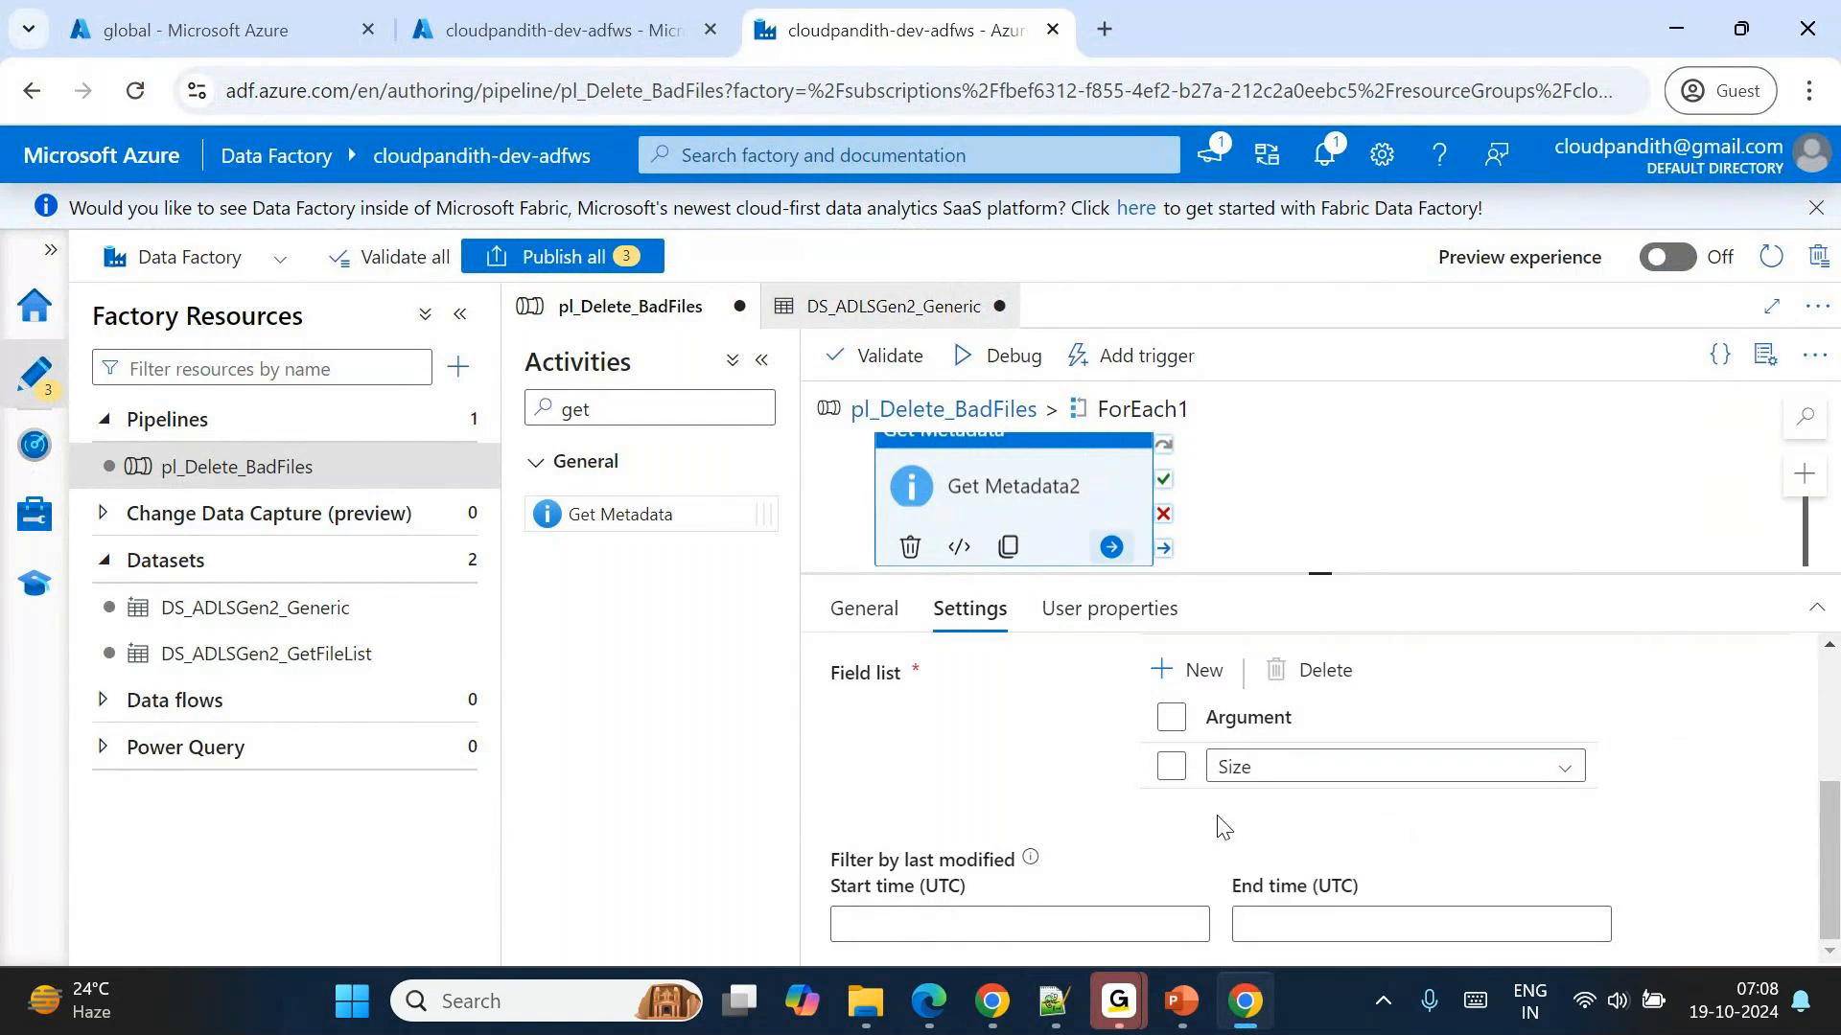
# Debug the pl_Delete_BadFiles pipeline and refresh its activity run statuses.
pyautogui.click(1000, 364)
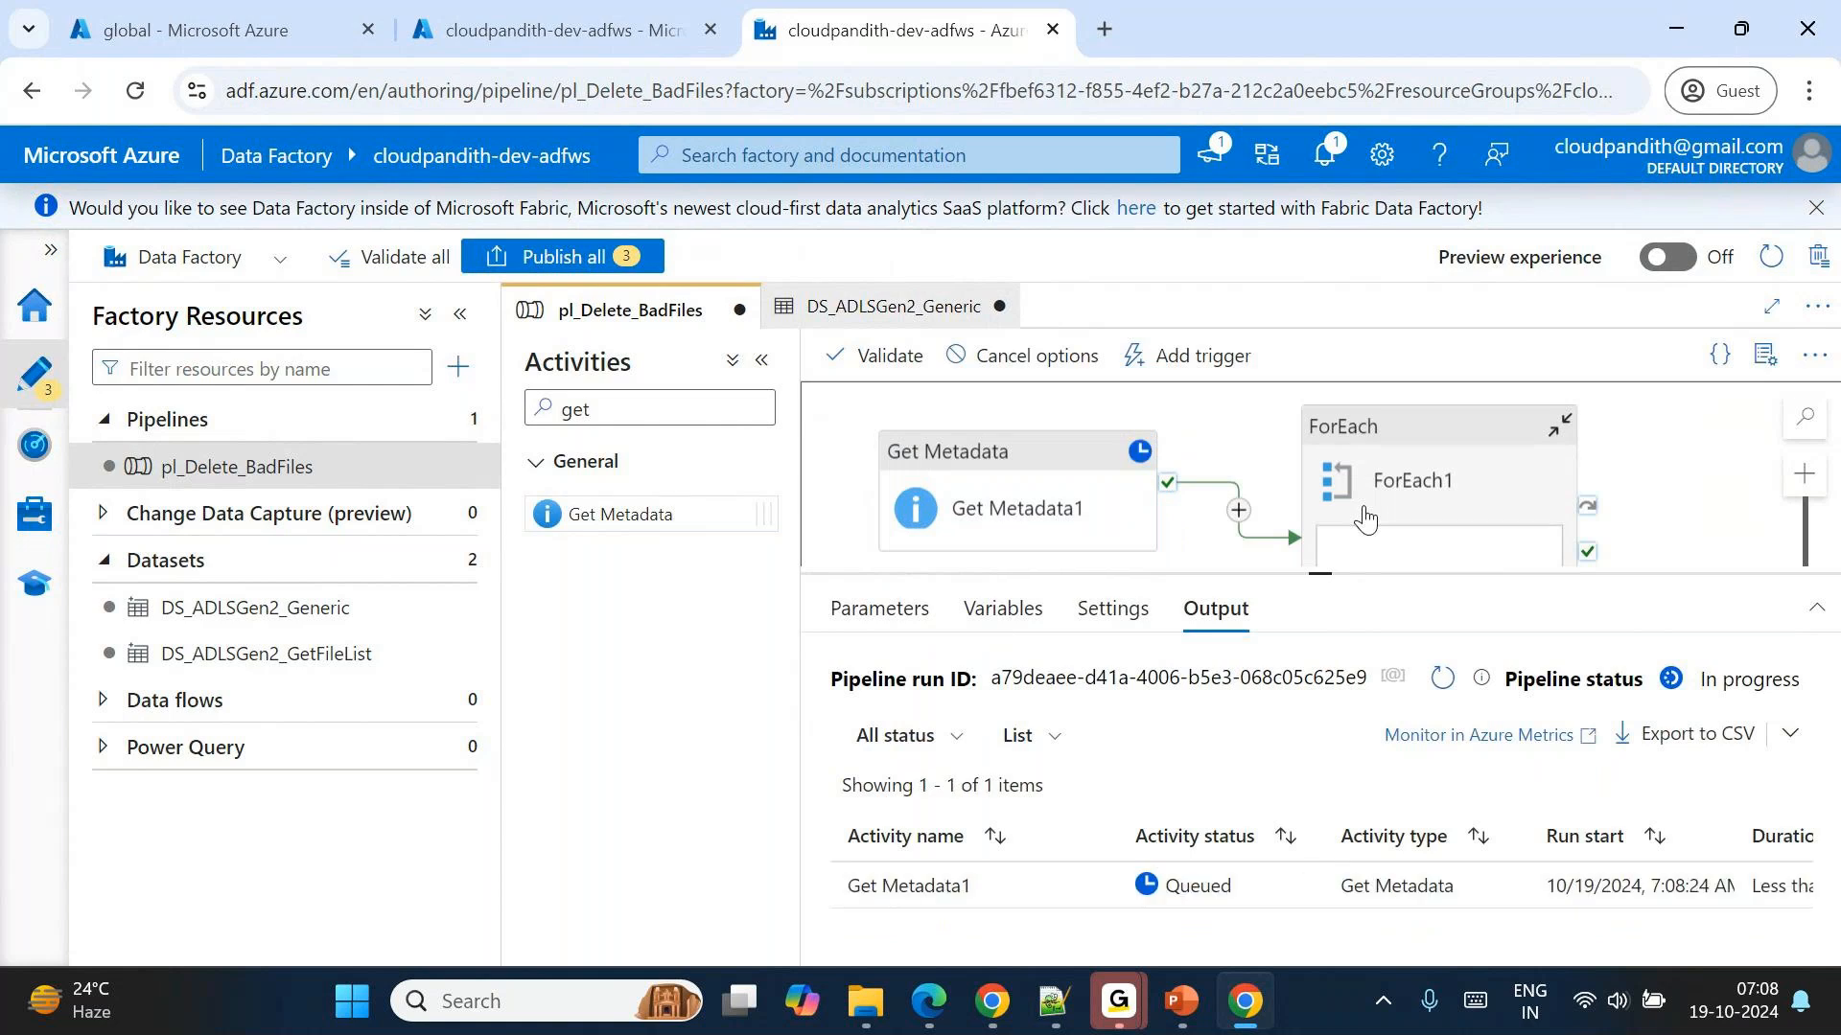
pyautogui.click(1443, 680)
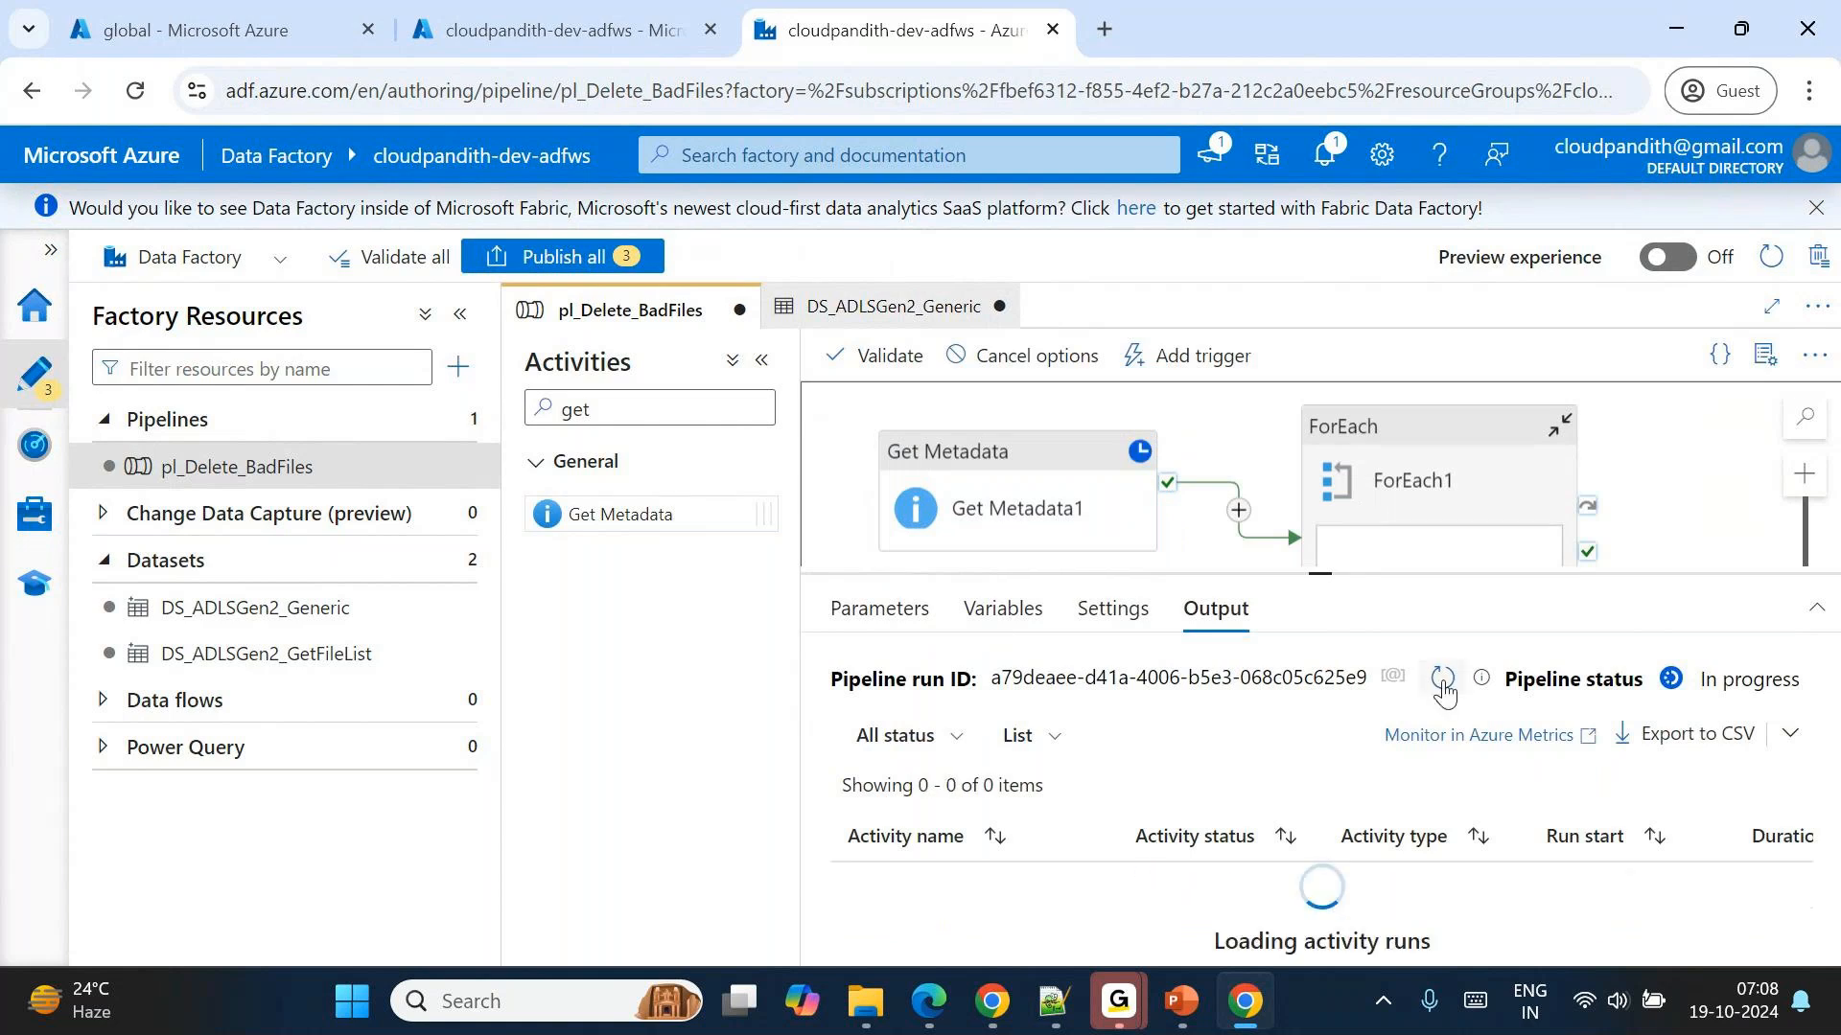
pyautogui.click(1443, 682)
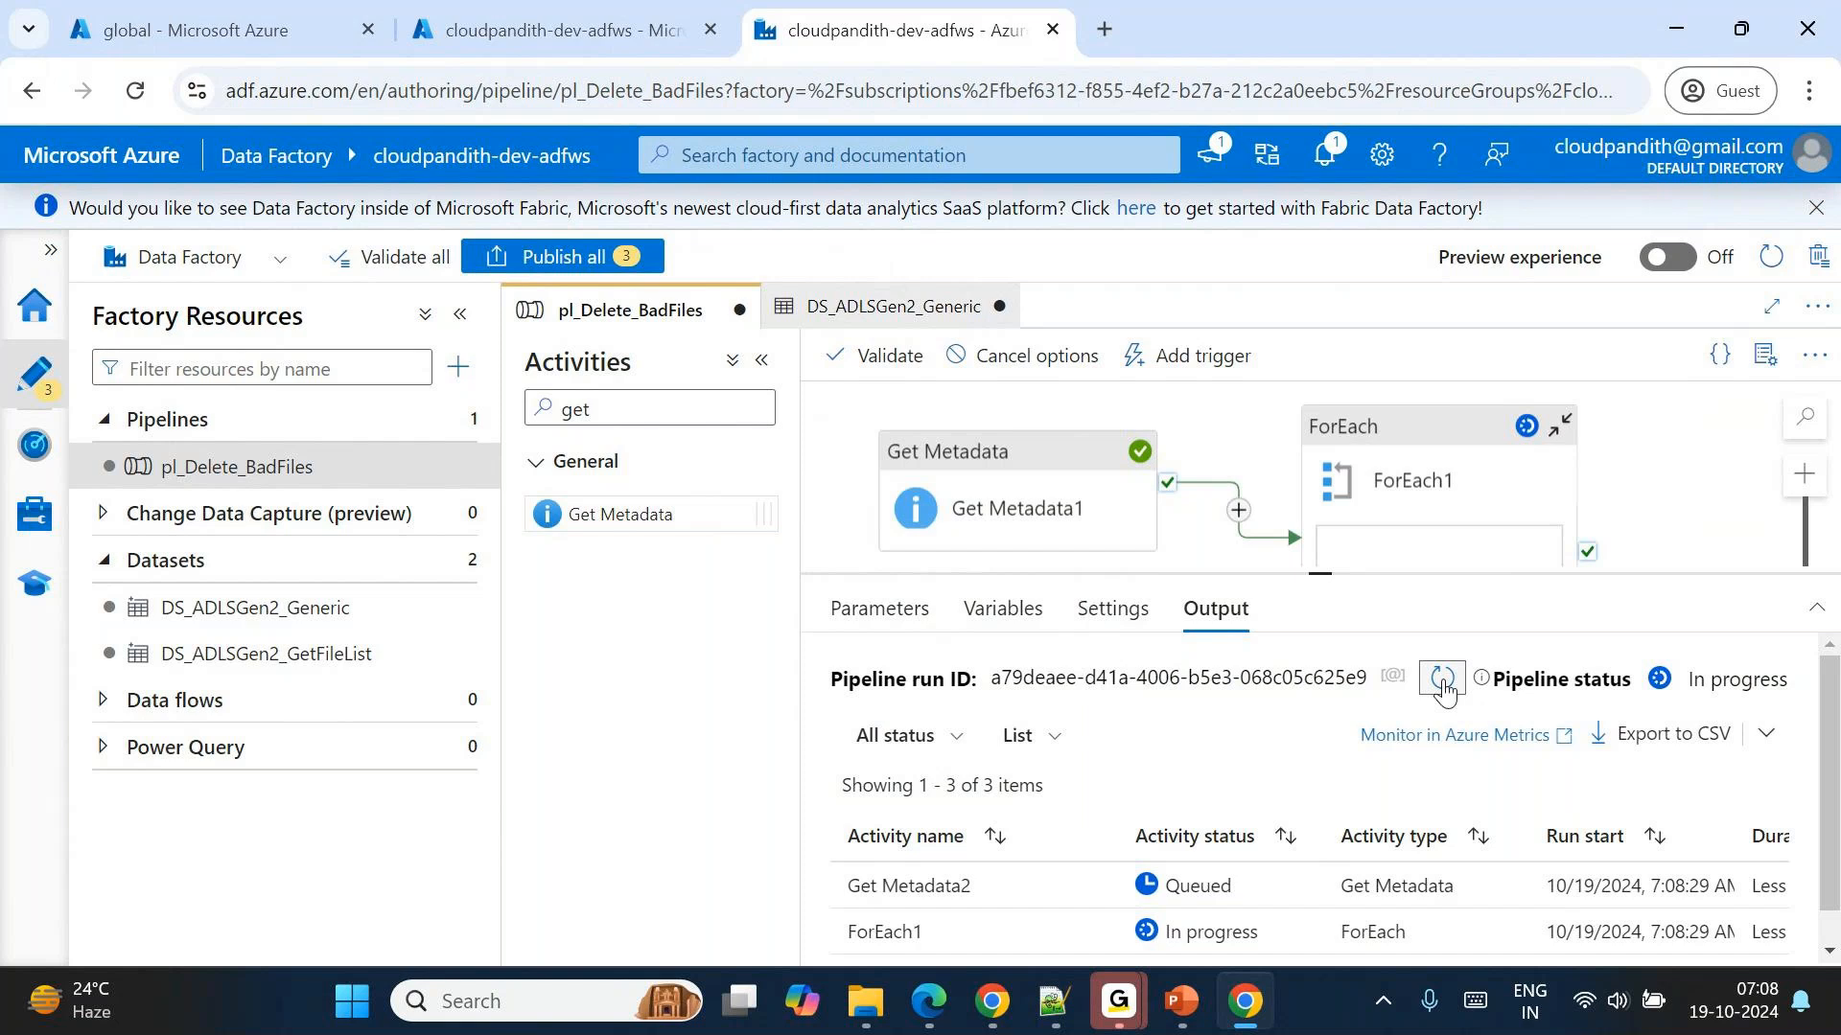
pyautogui.click(1443, 681)
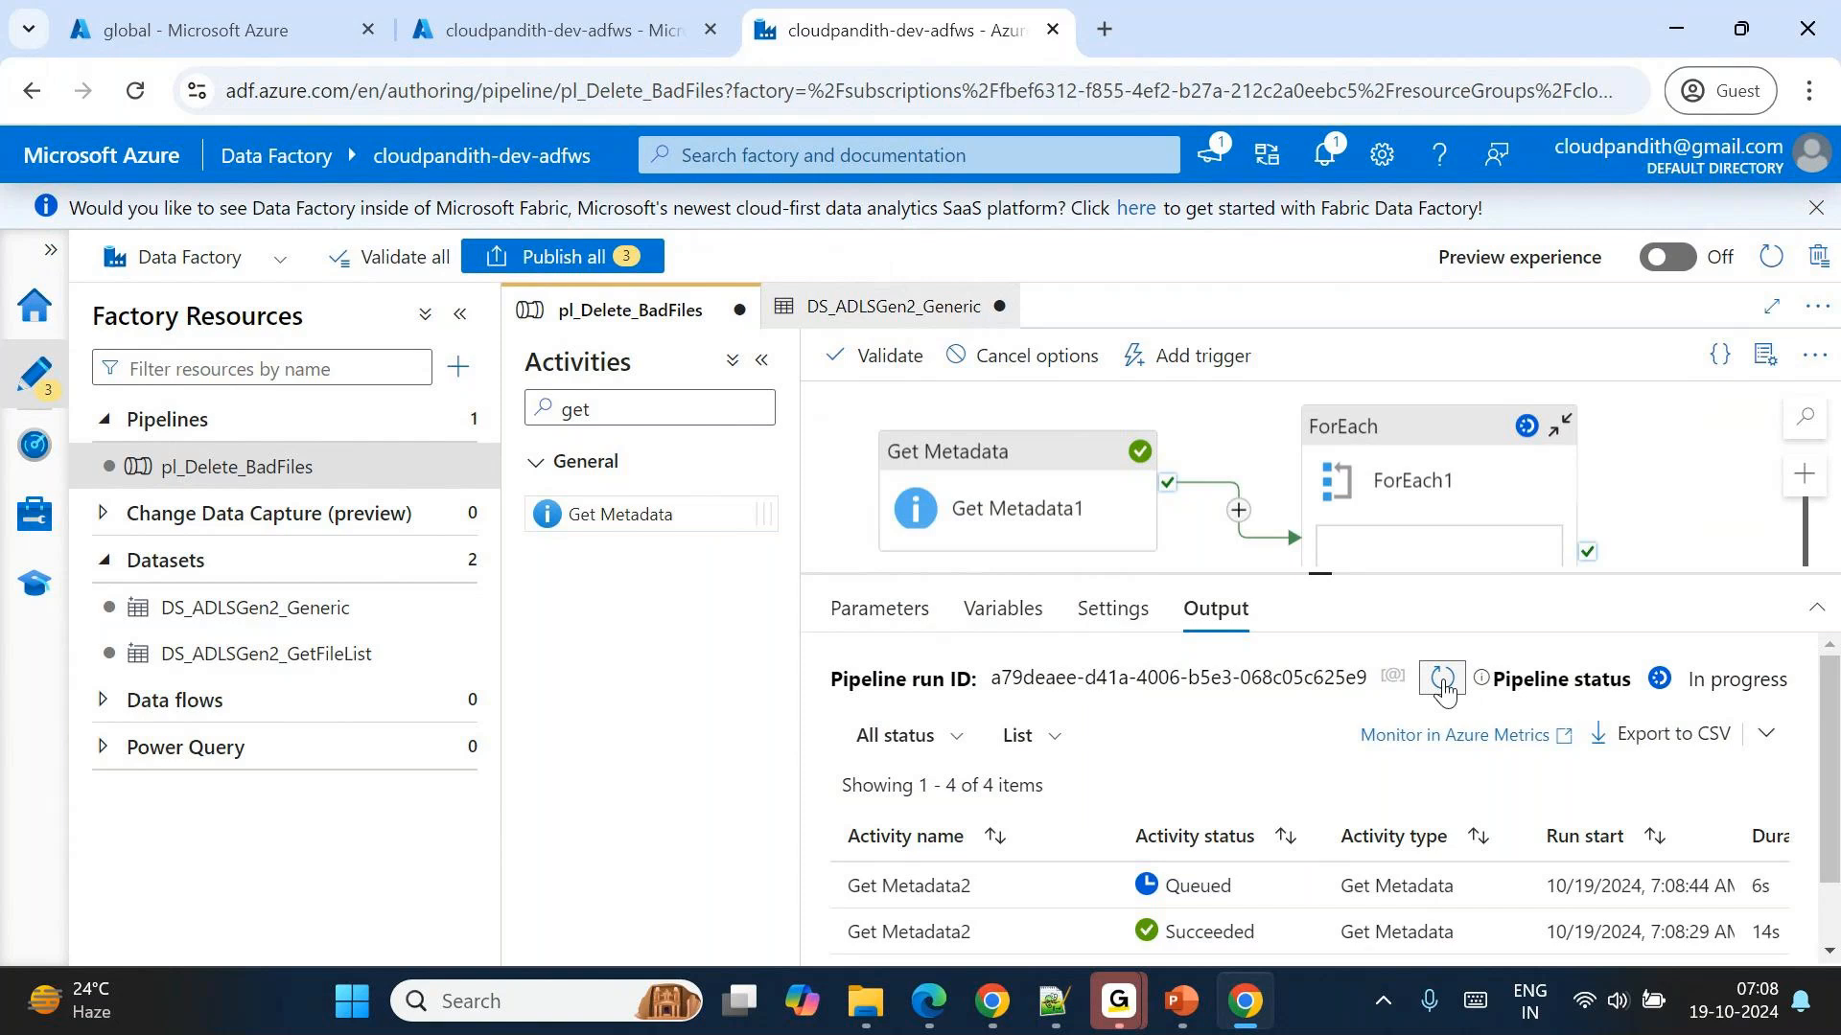
pyautogui.click(1443, 680)
# Inspect the size in the output of the succeeded Get Metadata2 run and the file name passed in a Get Metadata2 input.
pyautogui.scroll(-1, 1357, 808)
pyautogui.scroll(-1, 1138, 834)
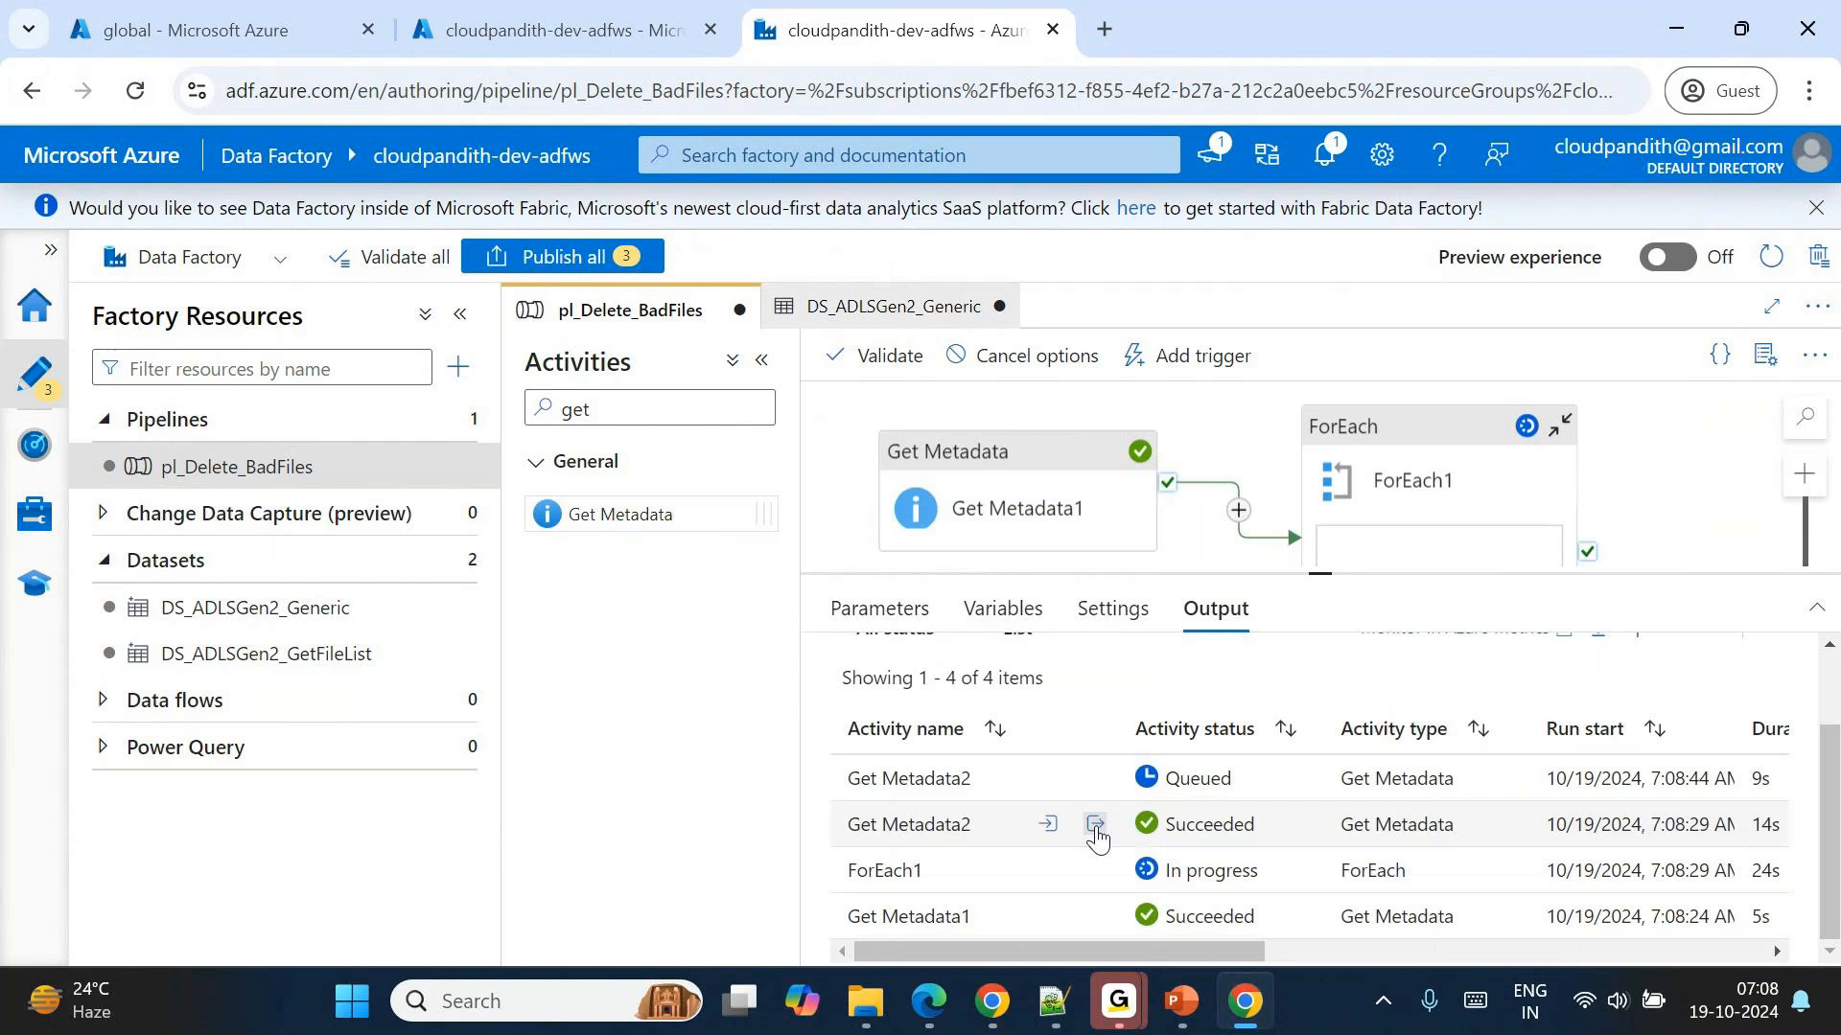
pyautogui.click(1095, 826)
pyautogui.doubleClick(858, 552)
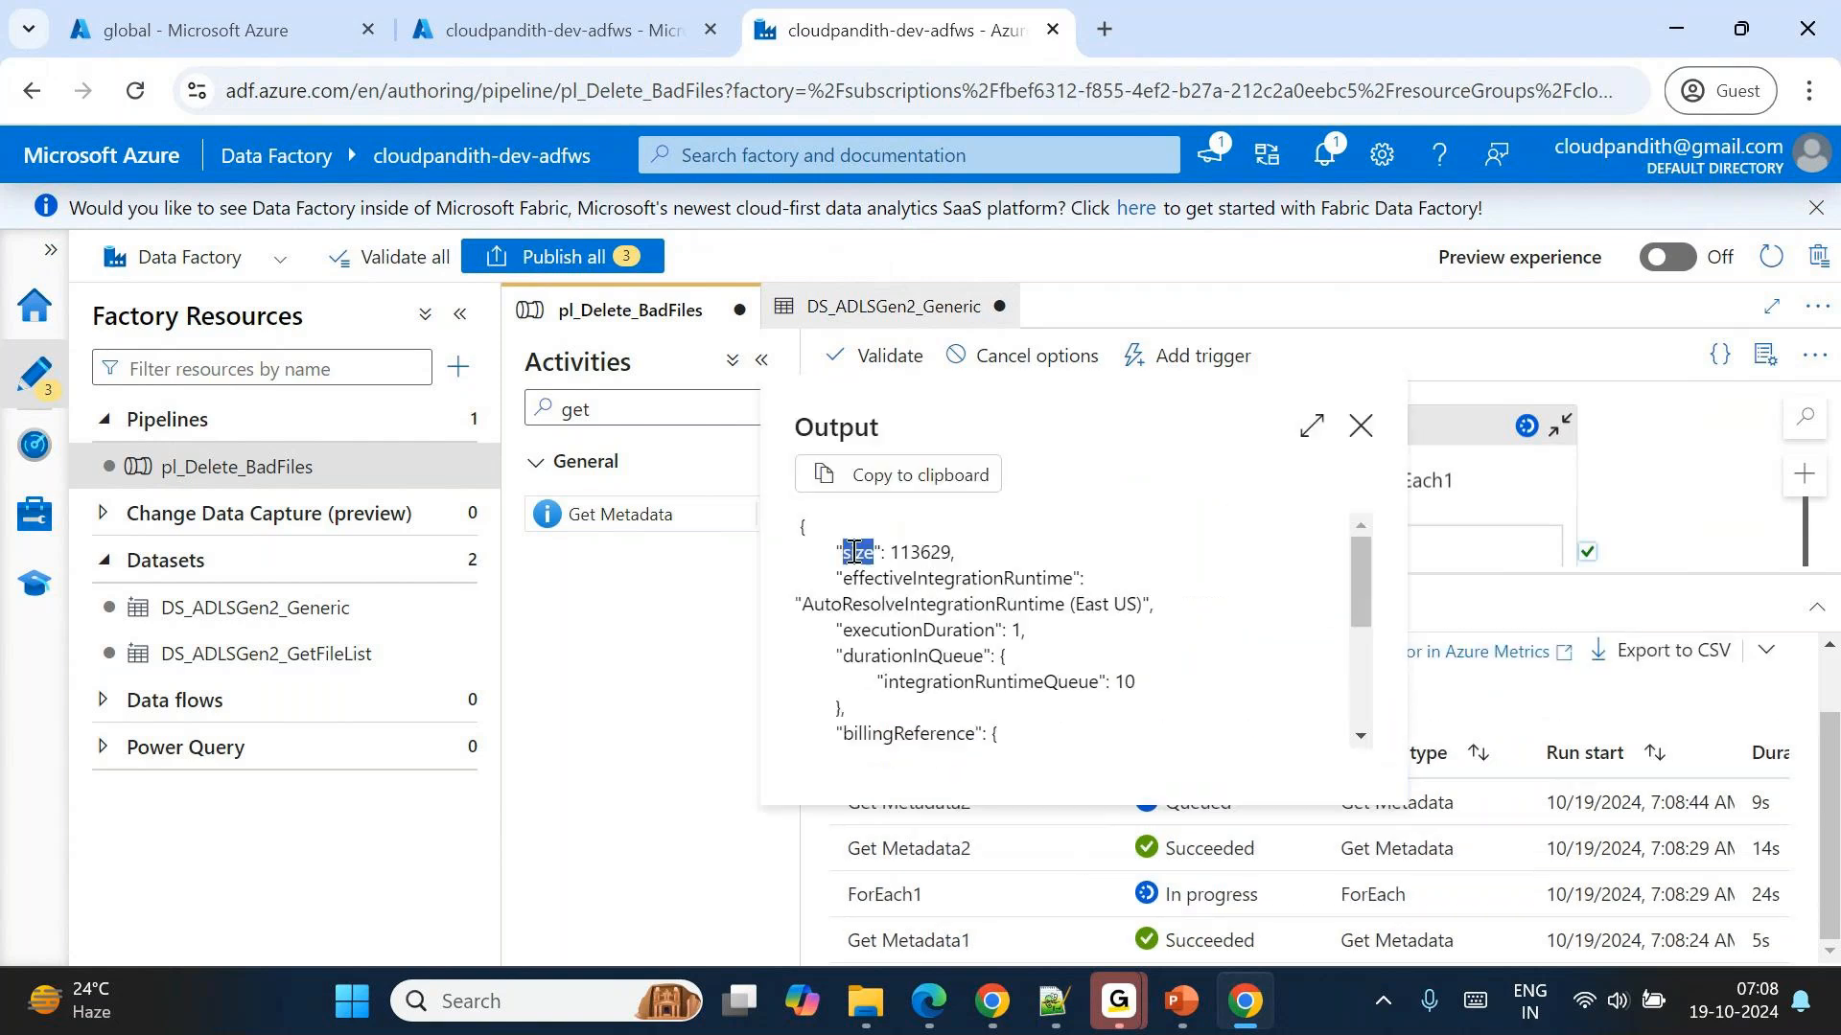
pyautogui.click(1360, 426)
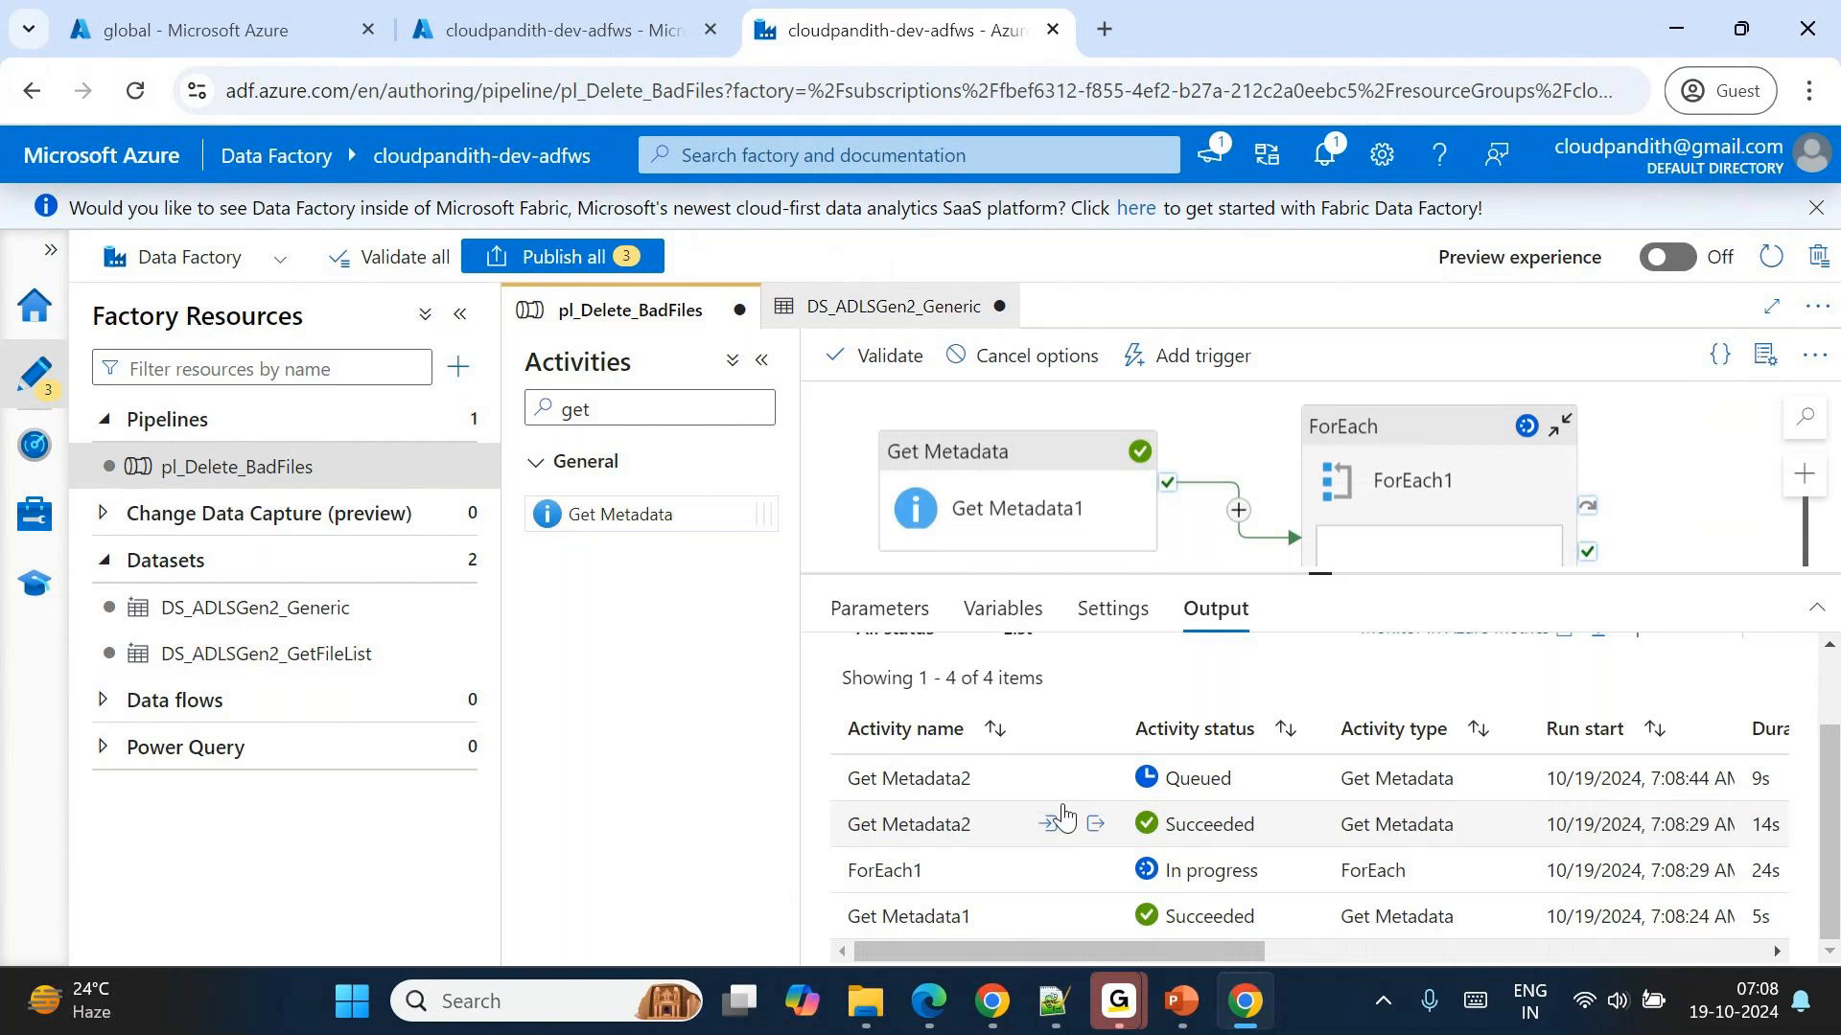
pyautogui.click(1099, 814)
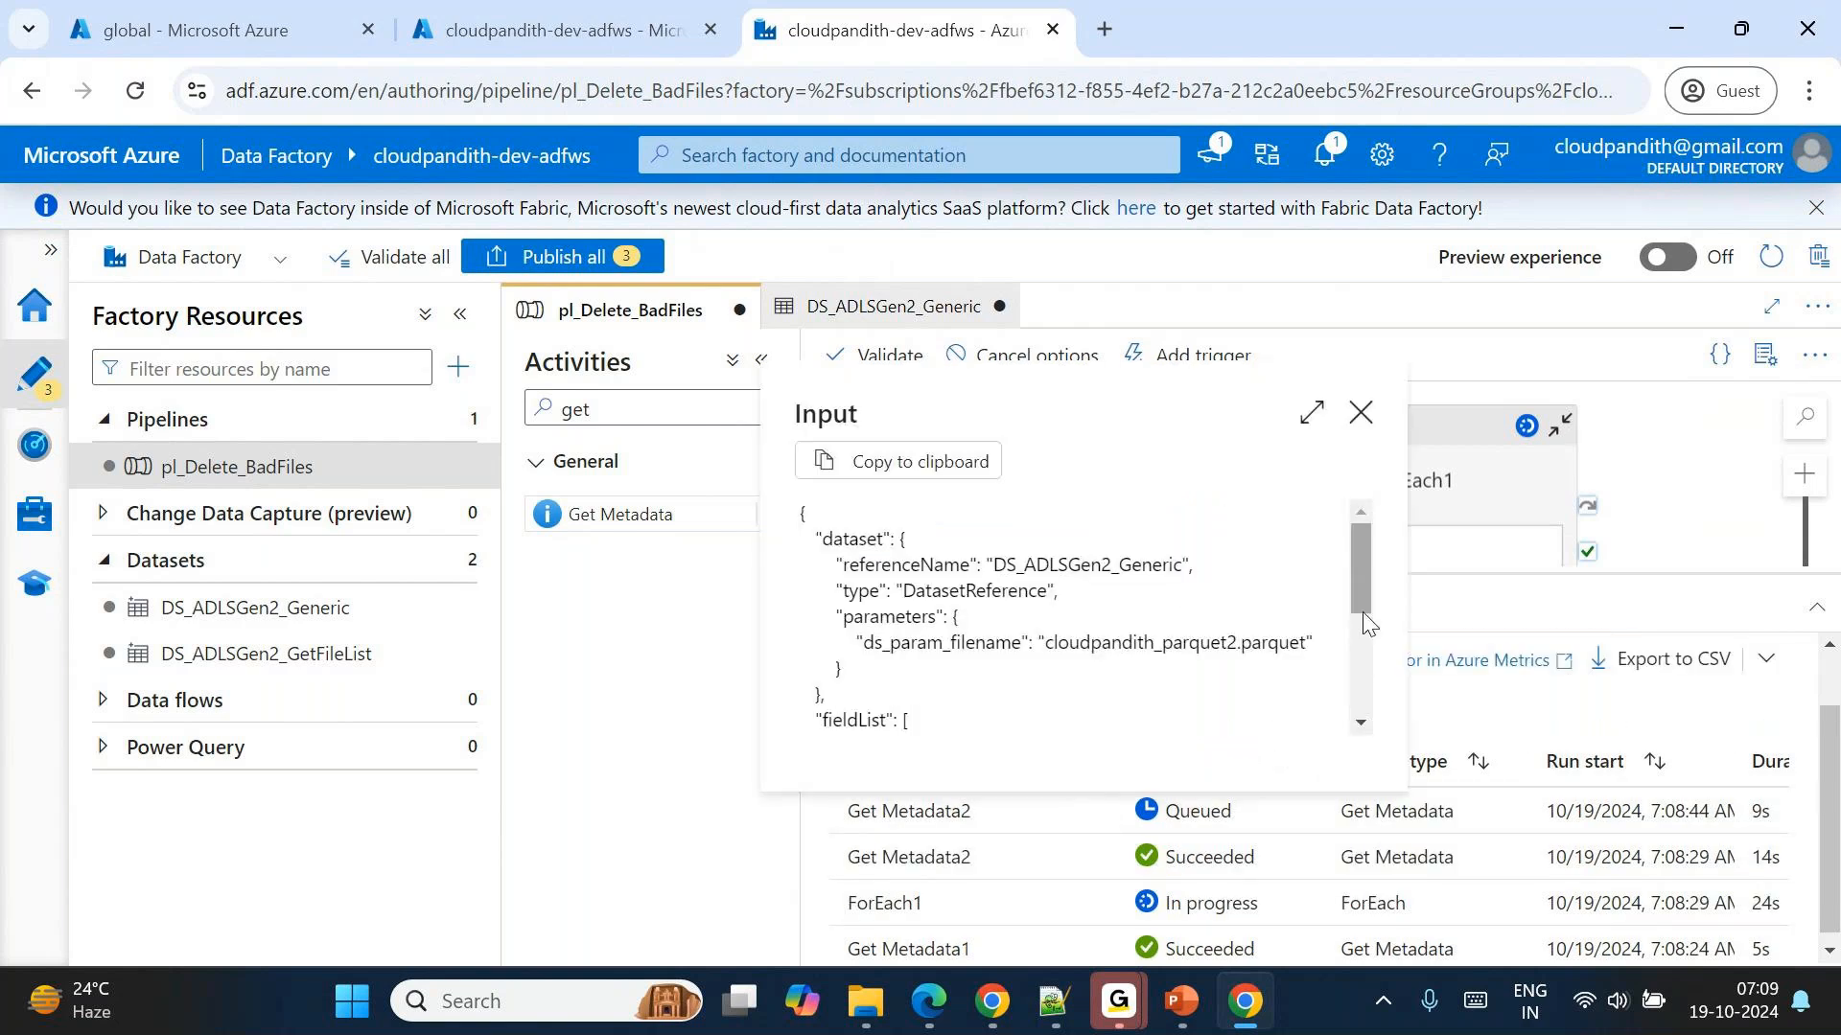
pyautogui.doubleClick(1363, 420)
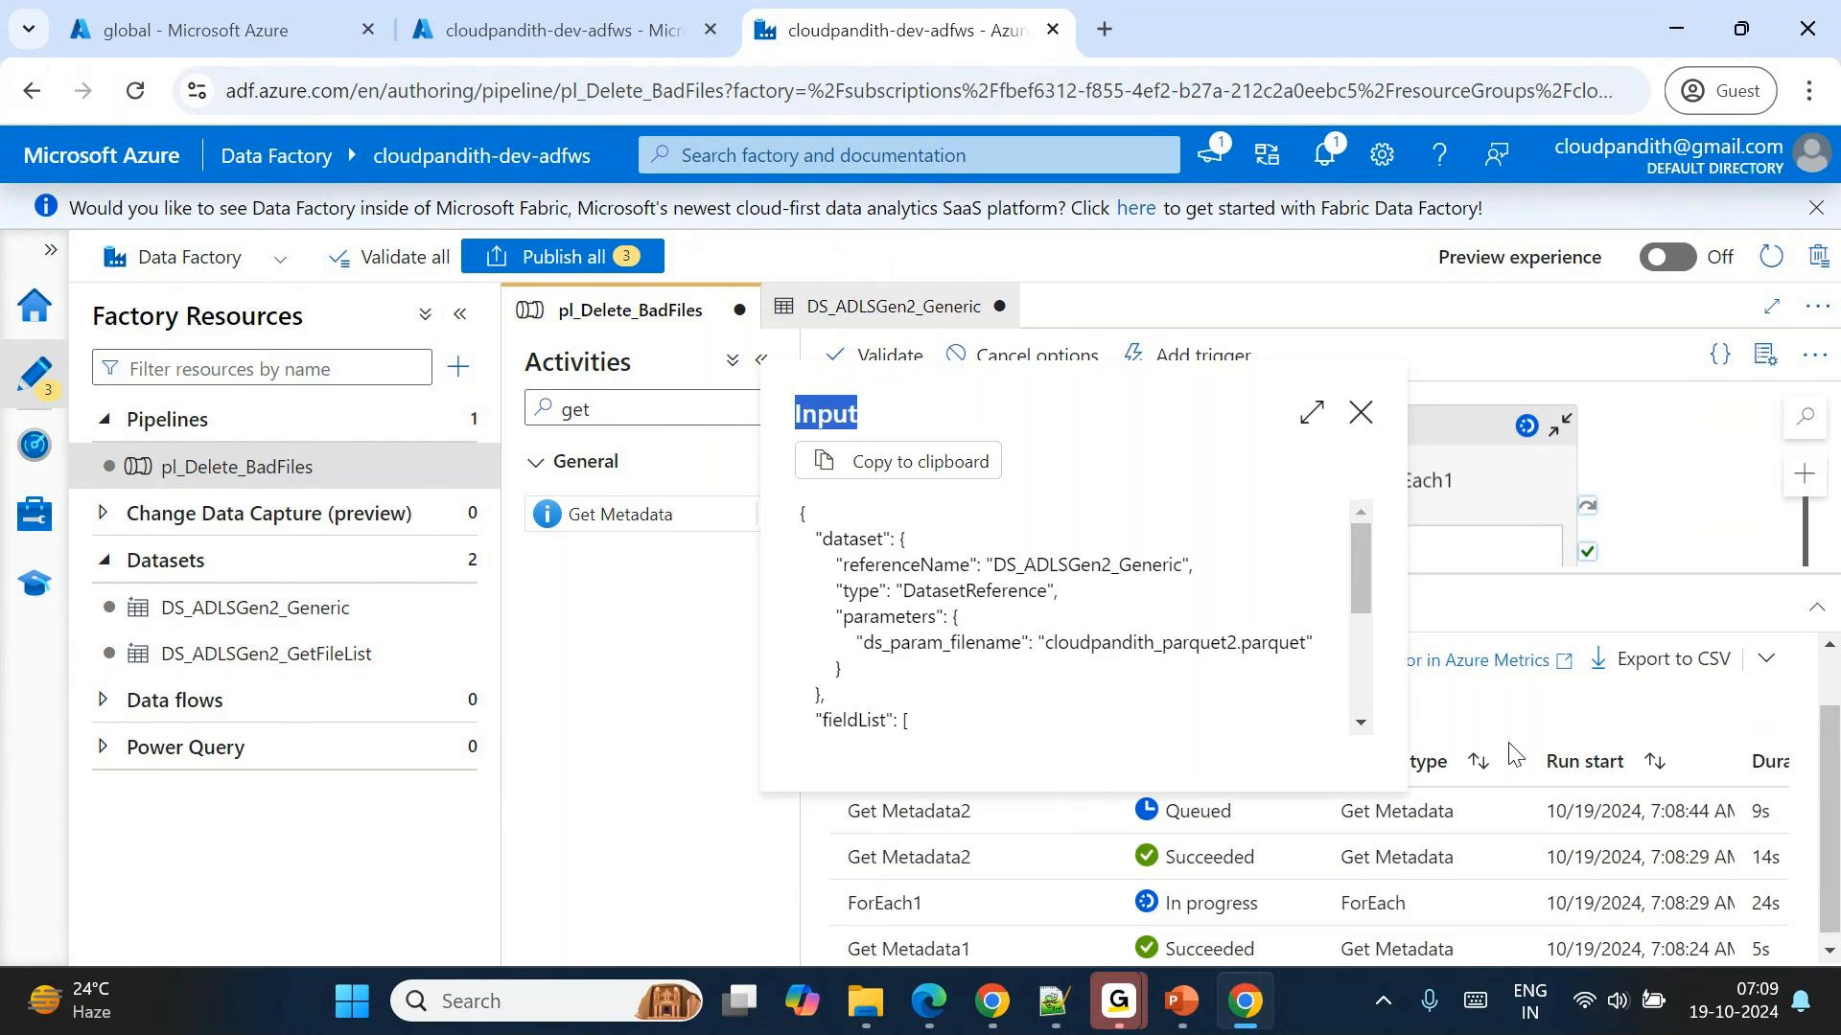
# Refresh the activity runs, enlarge the run list and view the output of the second Get Metadata2 run.
pyautogui.click(1443, 681)
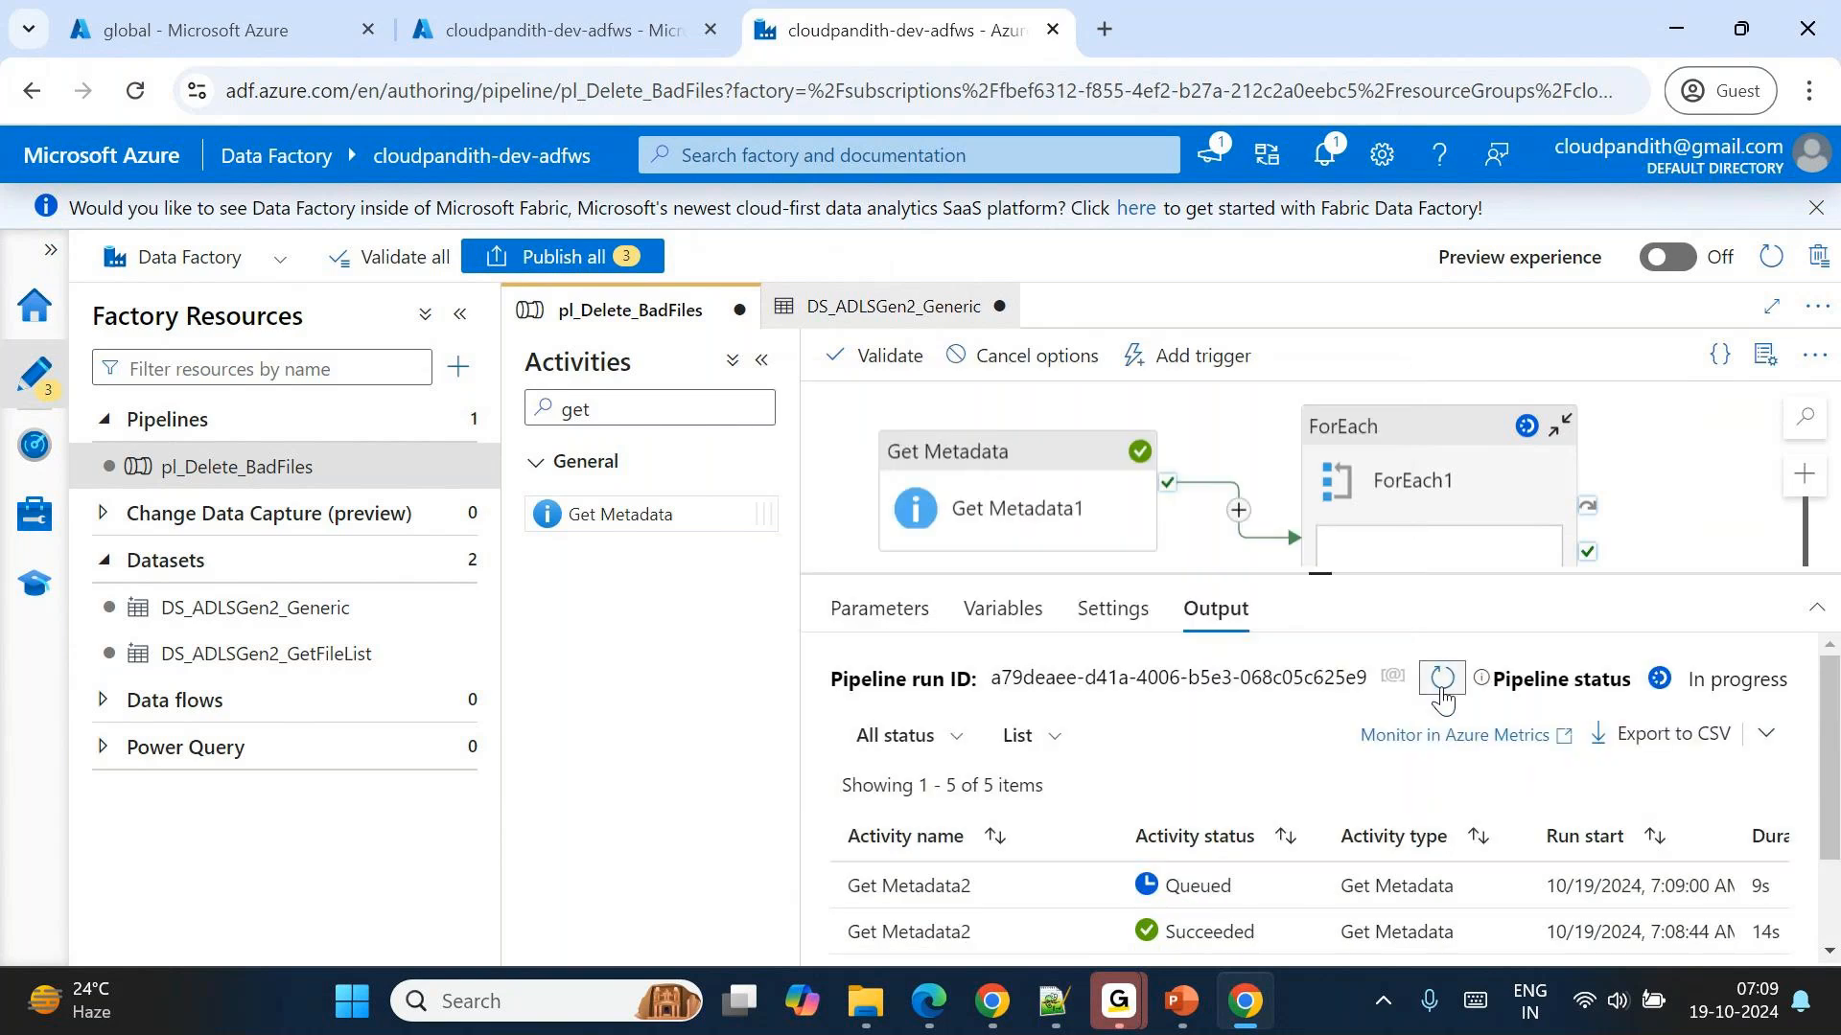
pyautogui.moveTo(1318, 574); pyautogui.dragTo(1321, 454)
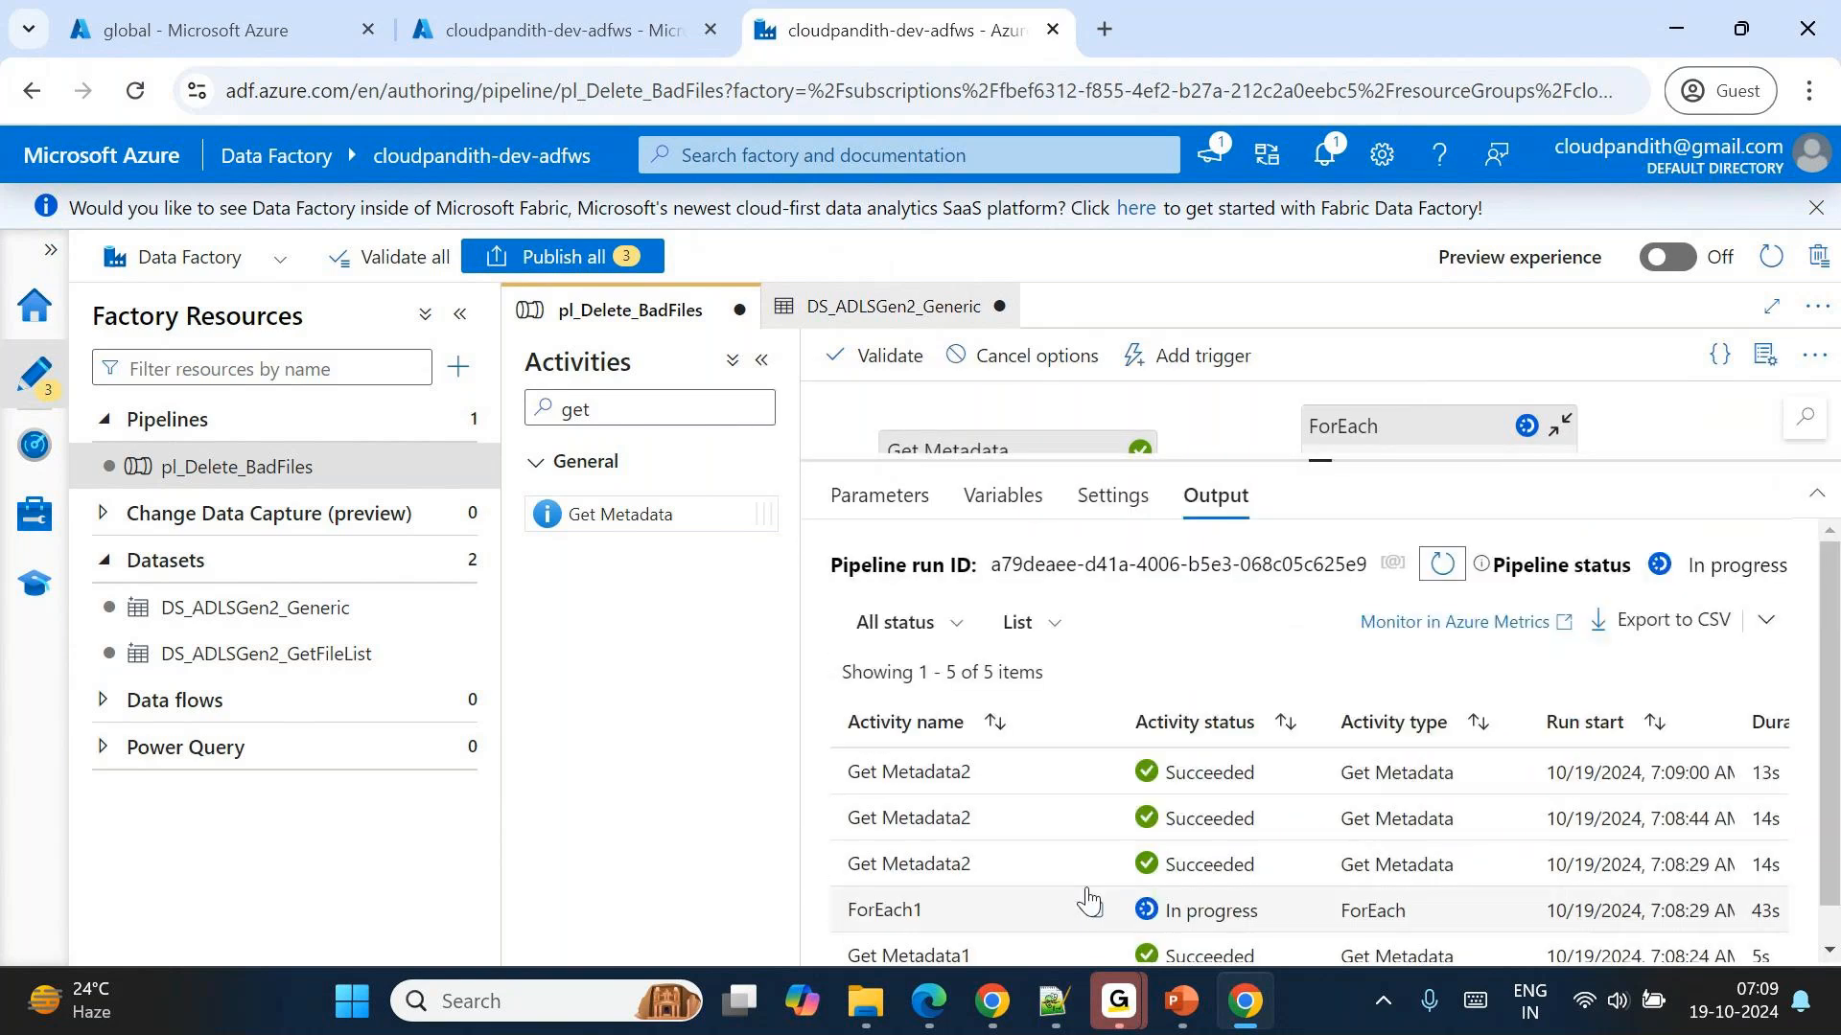
pyautogui.click(1095, 820)
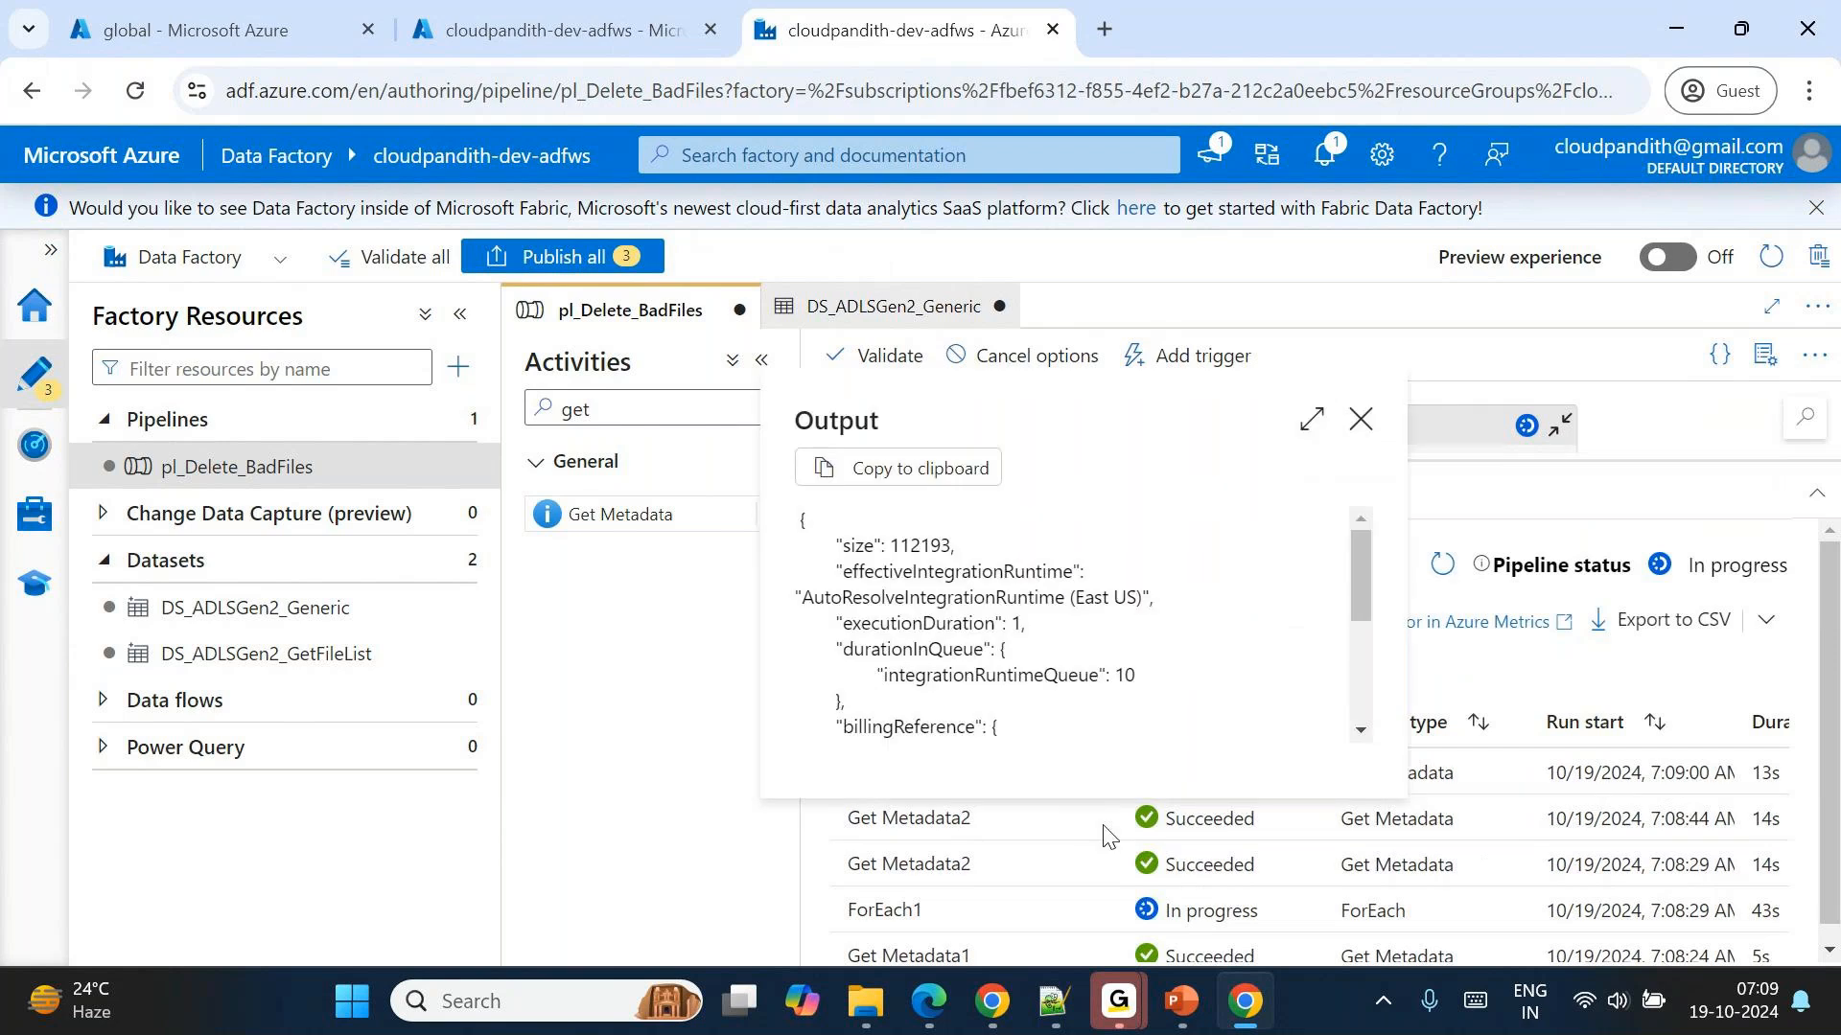
# Check the ds_param_filename value passed in the inputs of the succeeded Get Metadata2 runs.
pyautogui.click(1103, 830)
pyautogui.click(1091, 773)
pyautogui.click(1089, 772)
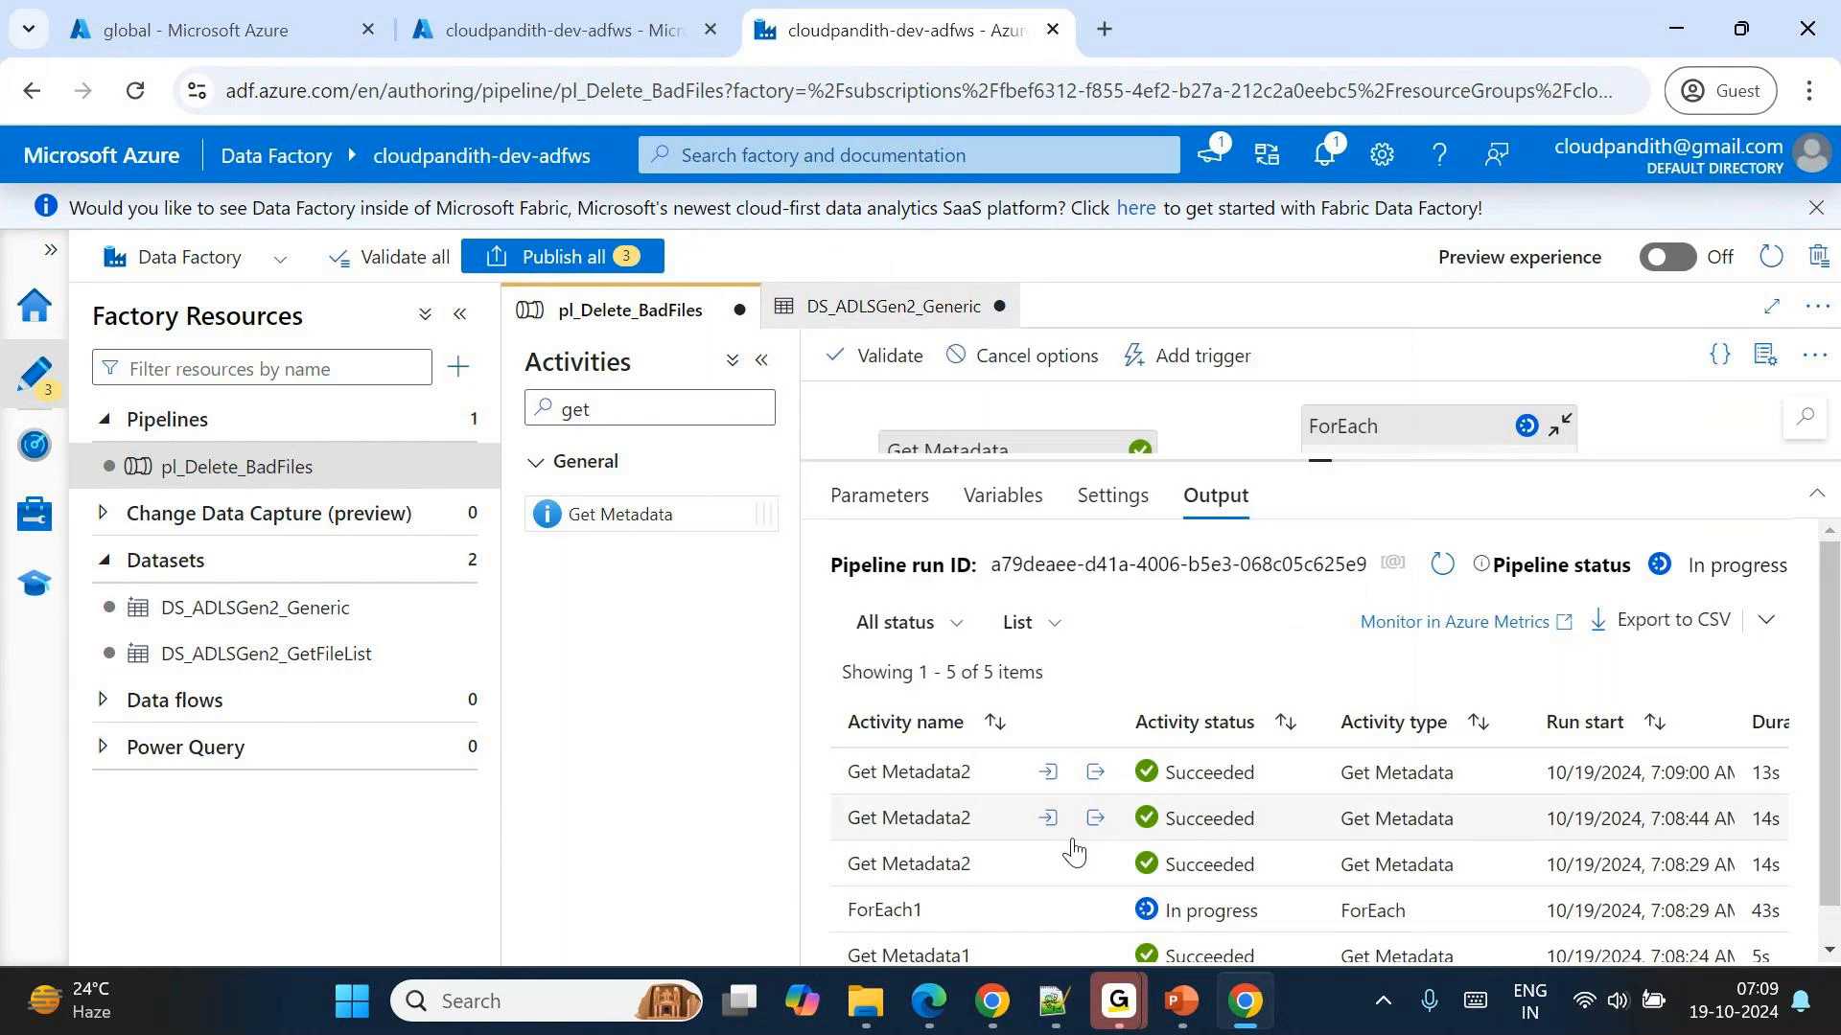
pyautogui.click(1069, 862)
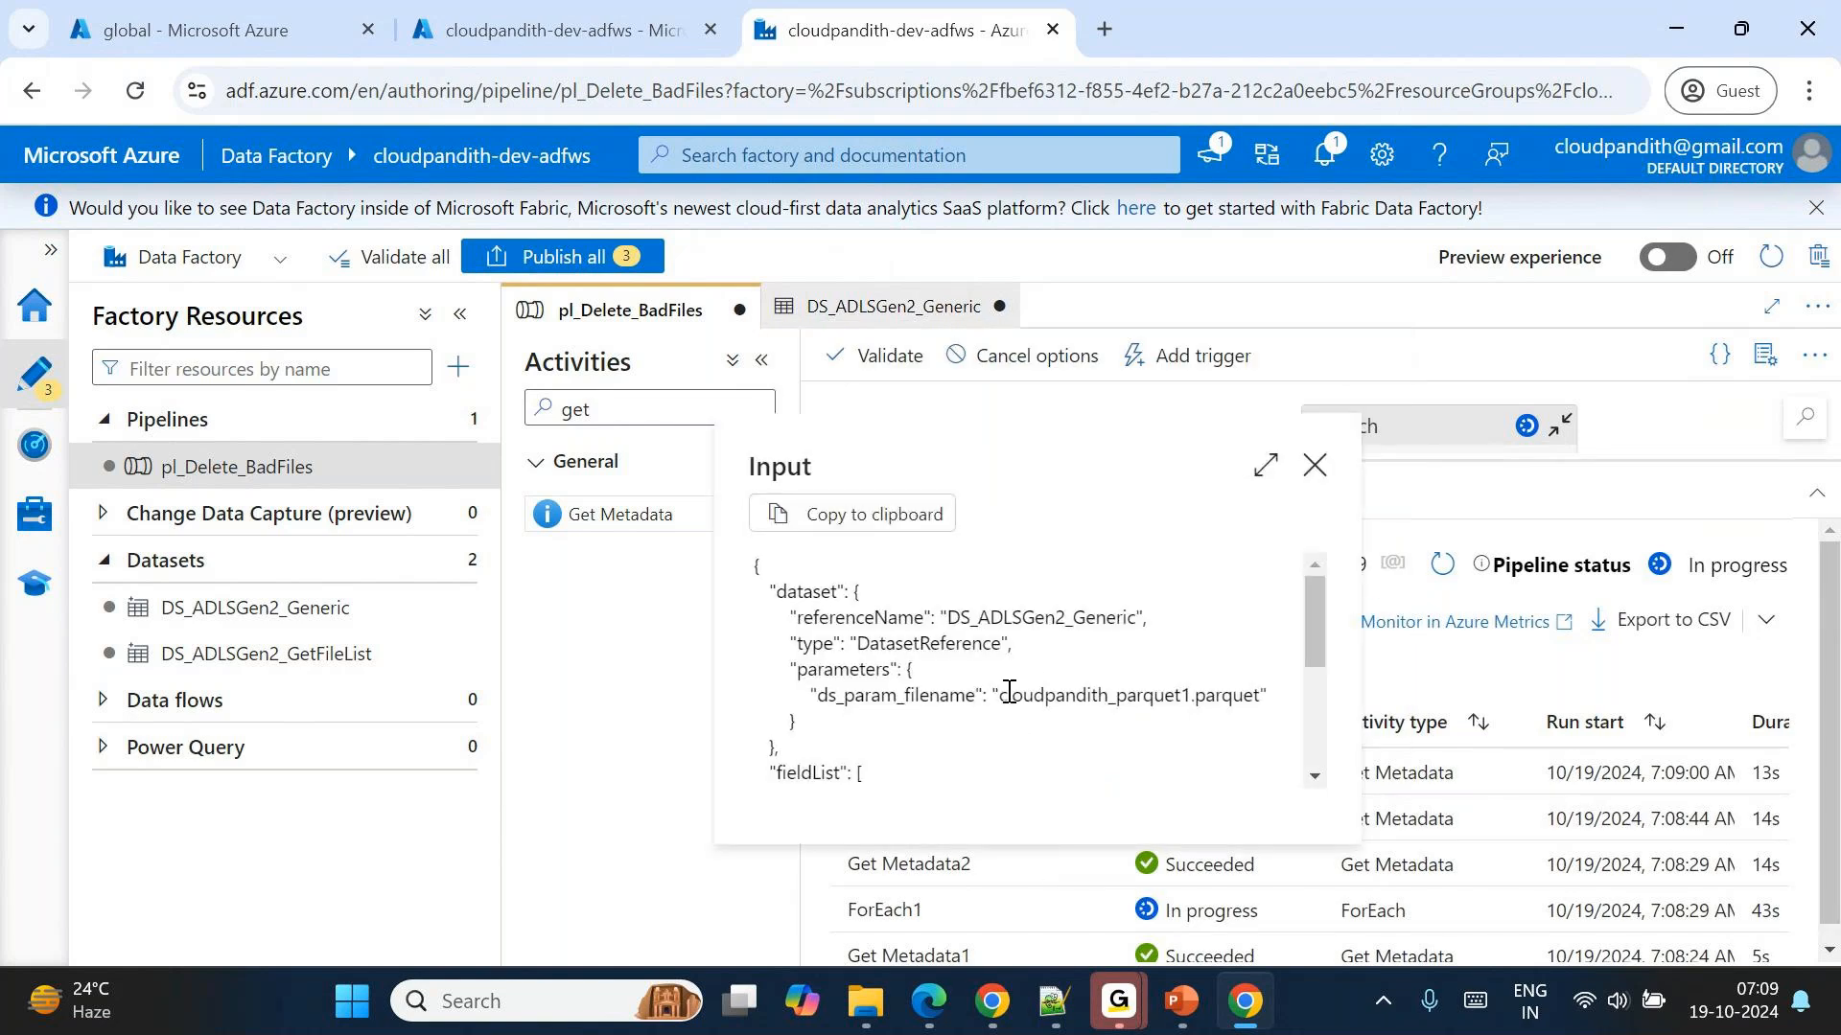
pyautogui.moveTo(1006, 695); pyautogui.dragTo(1254, 695)
pyautogui.click(1322, 476)
pyautogui.click(1053, 817)
pyautogui.click(1054, 817)
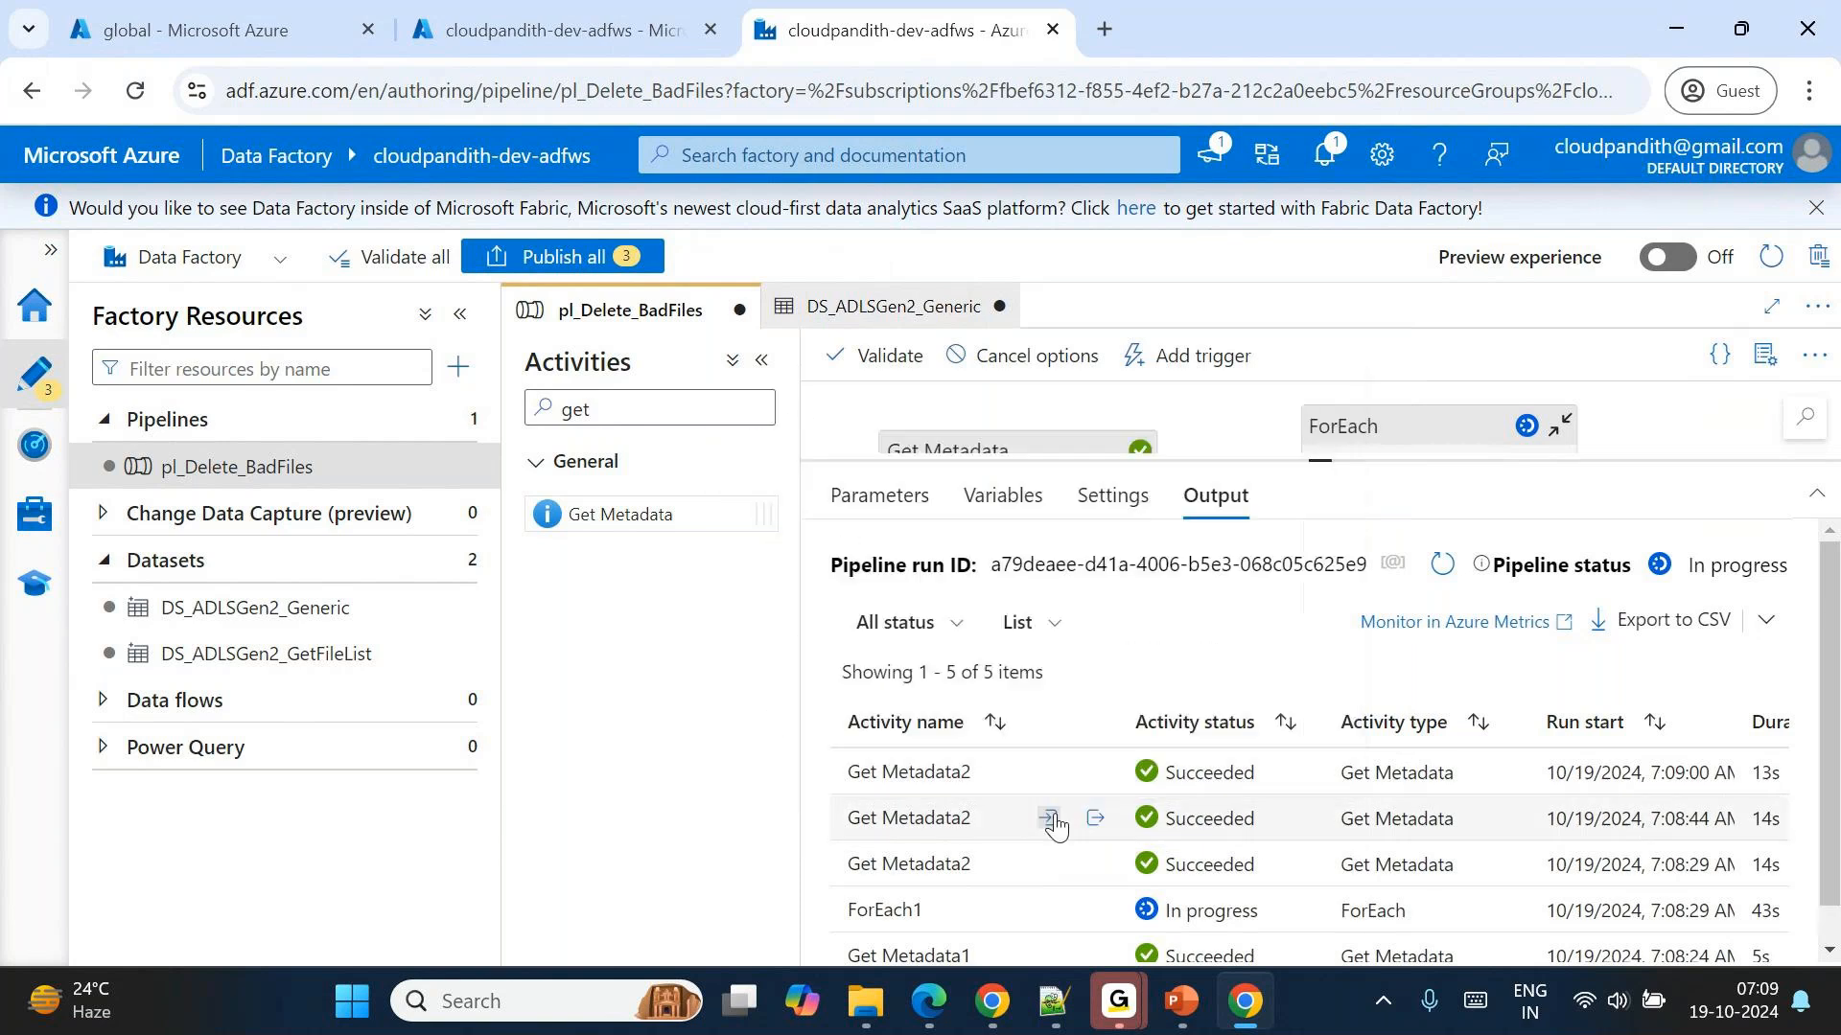
pyautogui.click(1048, 773)
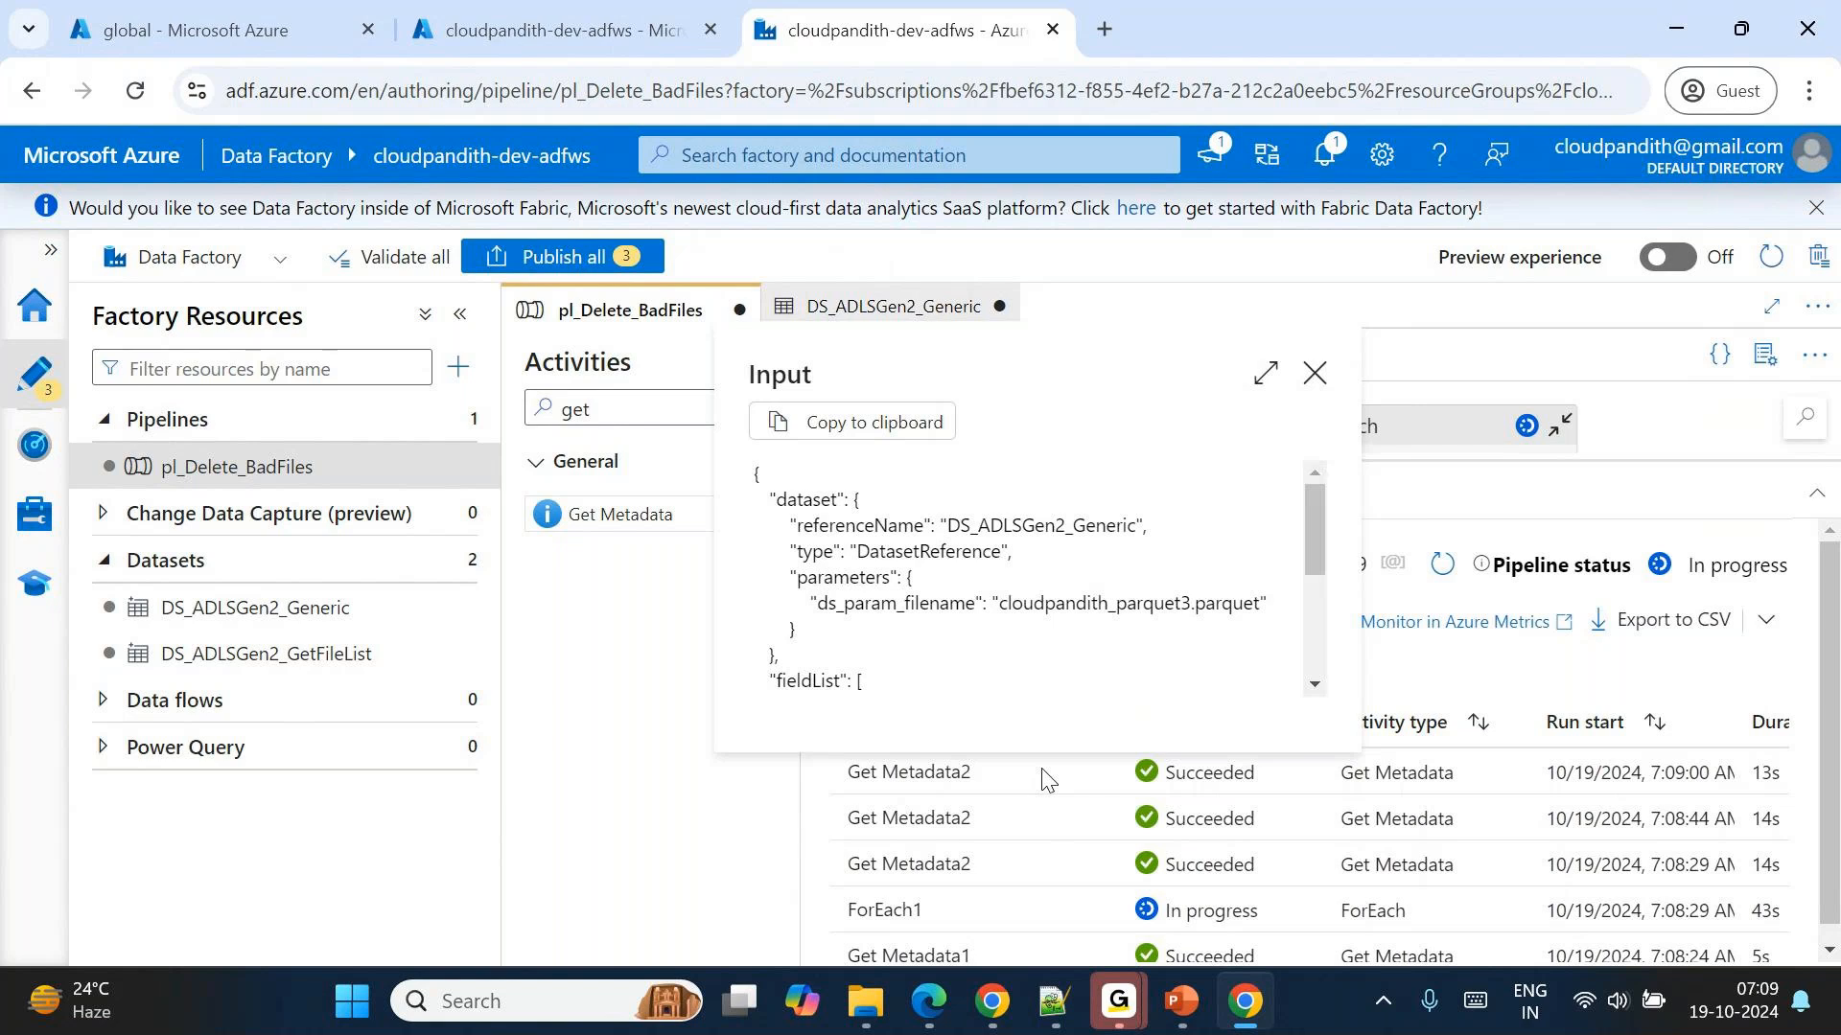
# Refresh the pipeline's activity runs repeatedly to follow the remaining Get Metadata2 iterations of ForEach1.
pyautogui.click(1432, 571)
pyautogui.click(1432, 570)
pyautogui.click(1432, 571)
pyautogui.scroll(-3, 1197, 854)
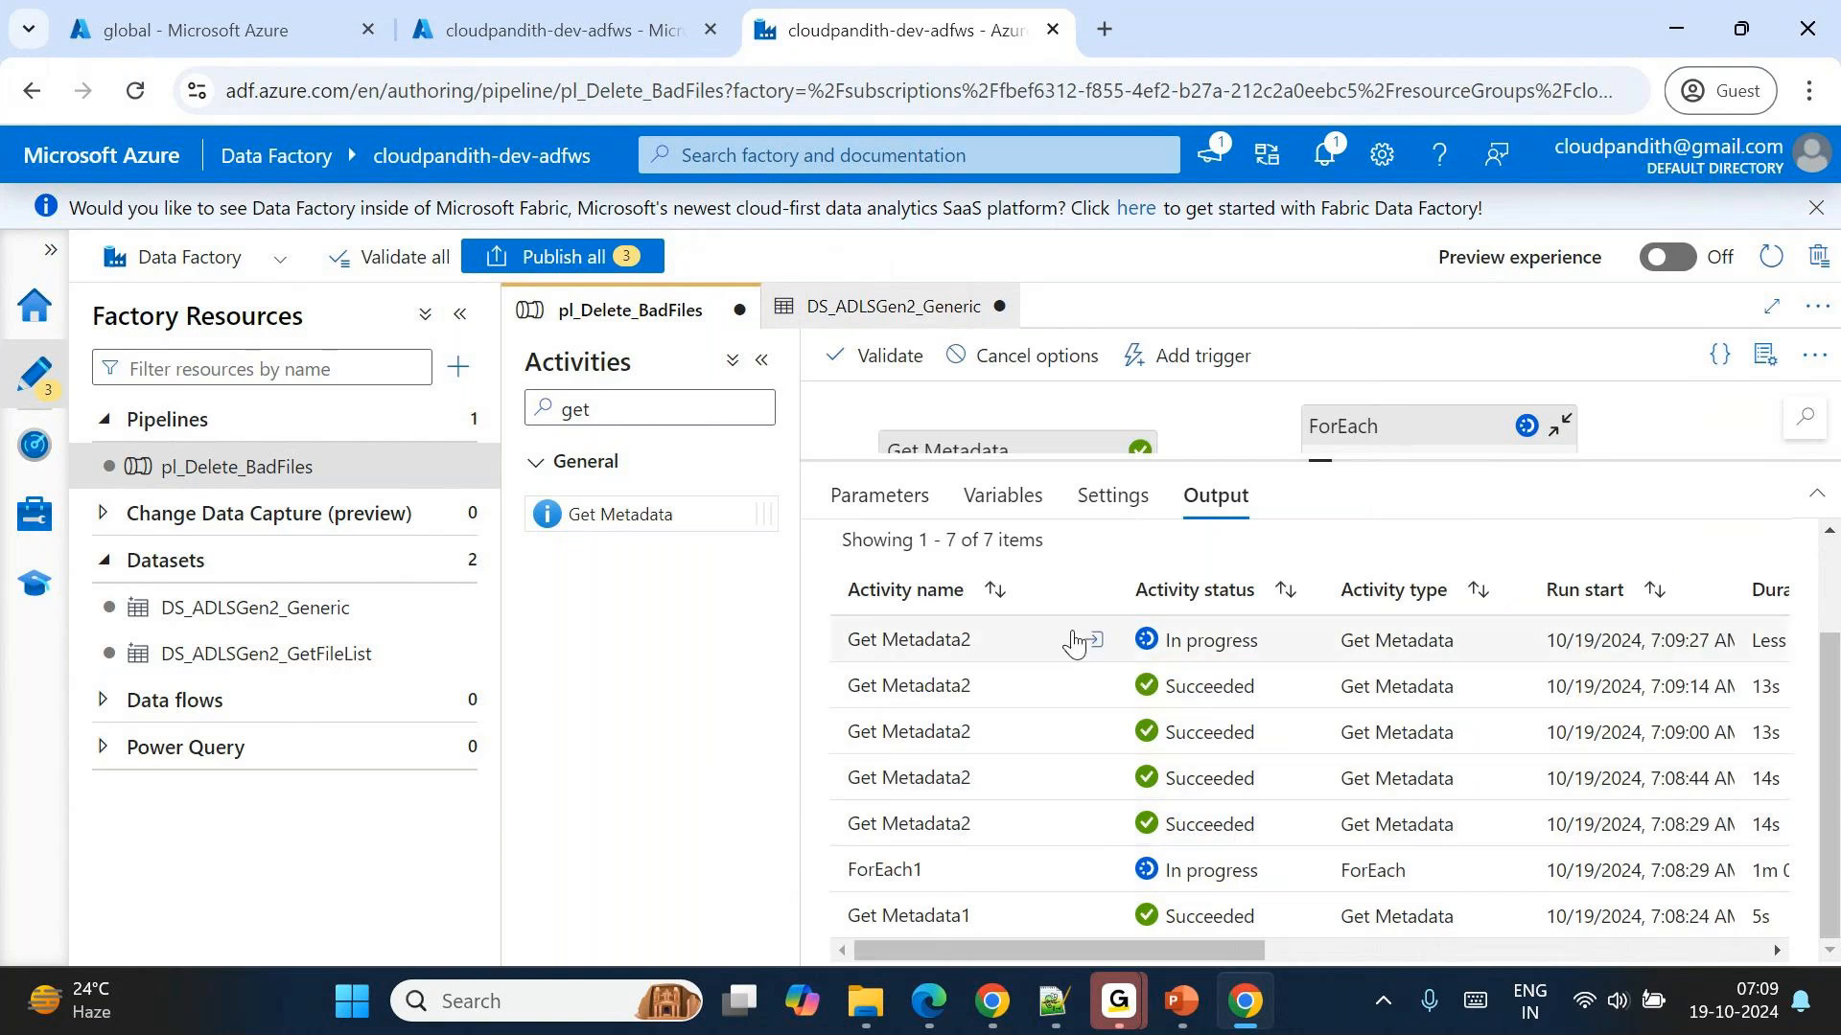
pyautogui.click(1091, 641)
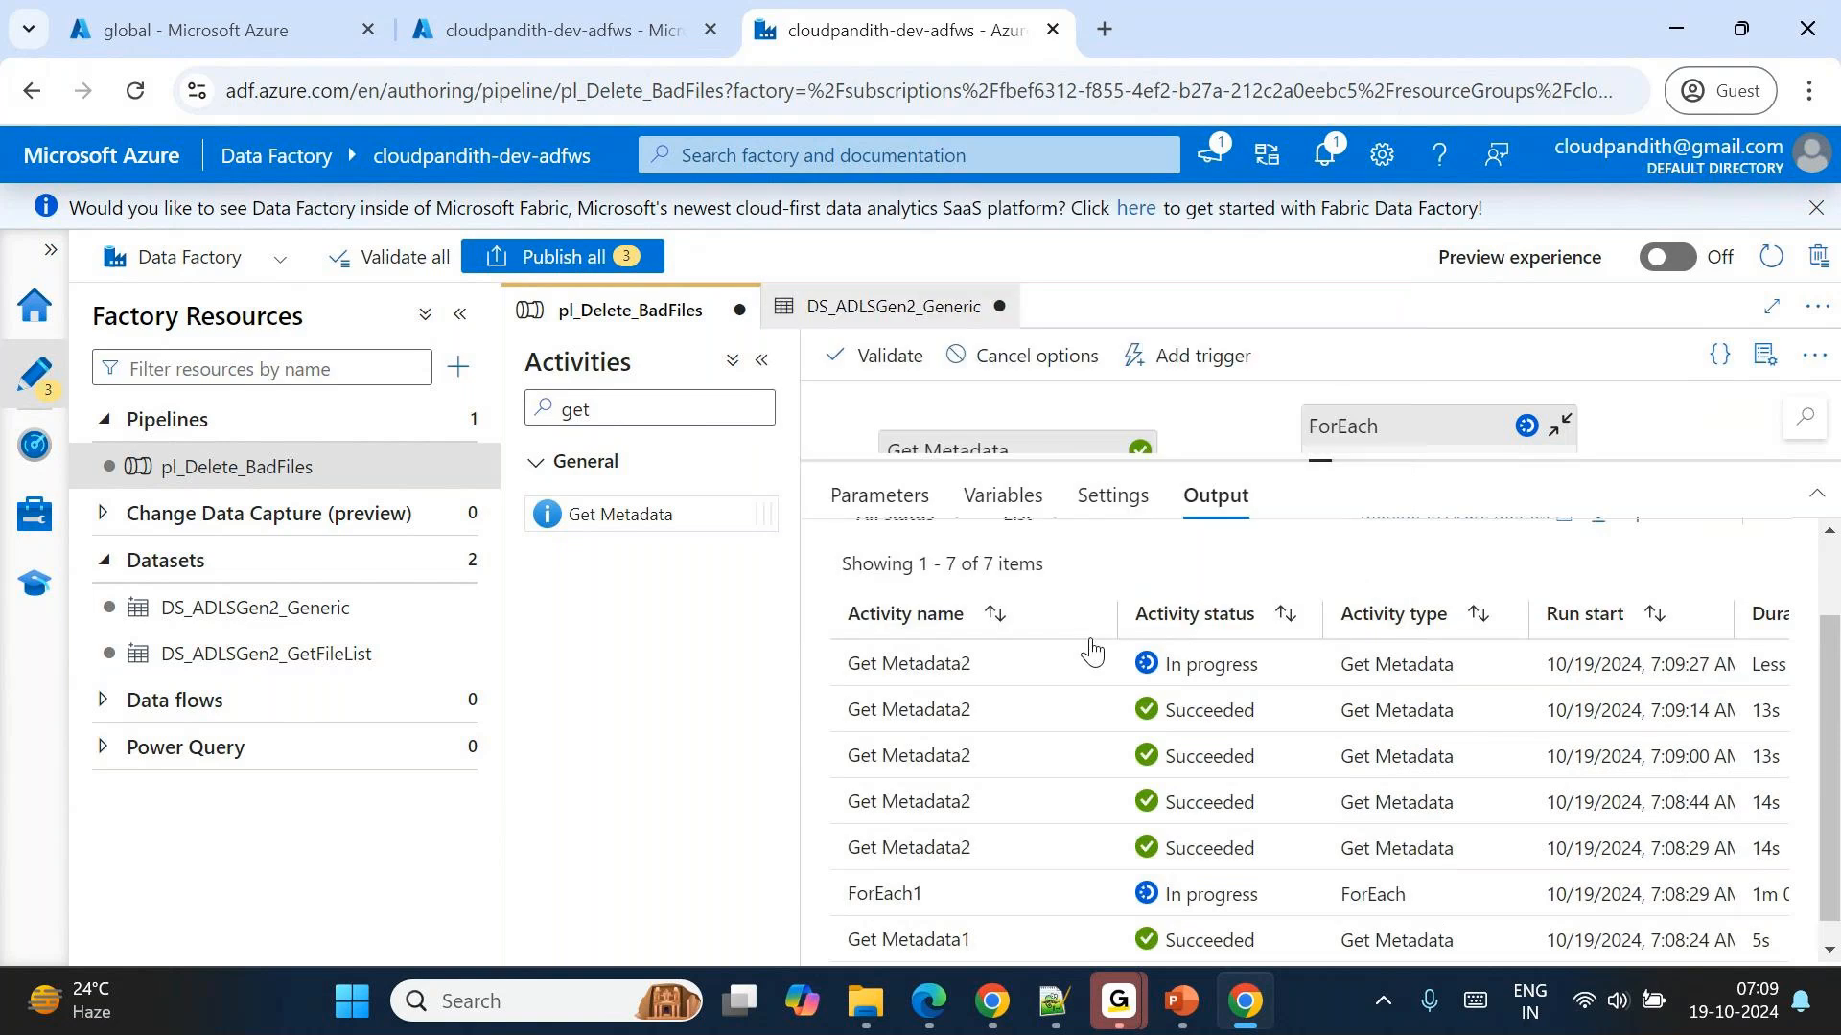
pyautogui.scroll(2, 1457, 590)
pyautogui.click(1456, 578)
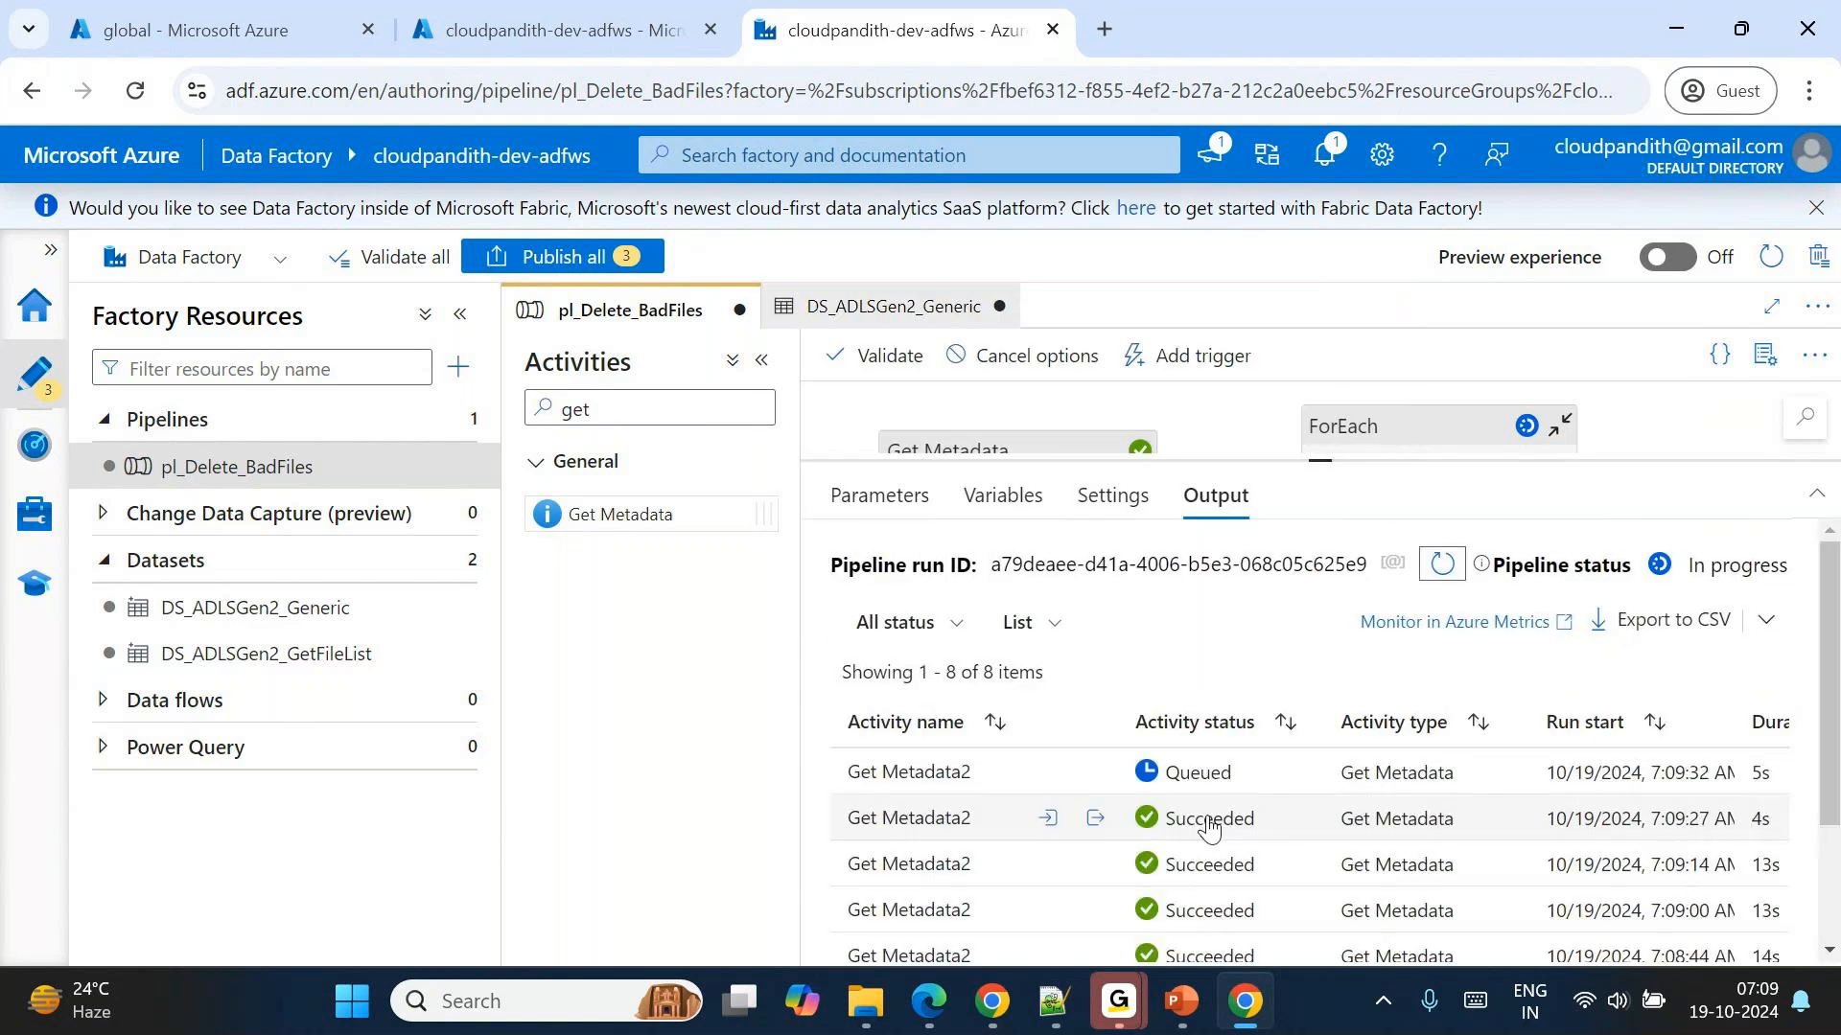
# Inspect the size value in the outputs of the two most recent succeeded Get Metadata2 runs.
pyautogui.scroll(-2, 1210, 827)
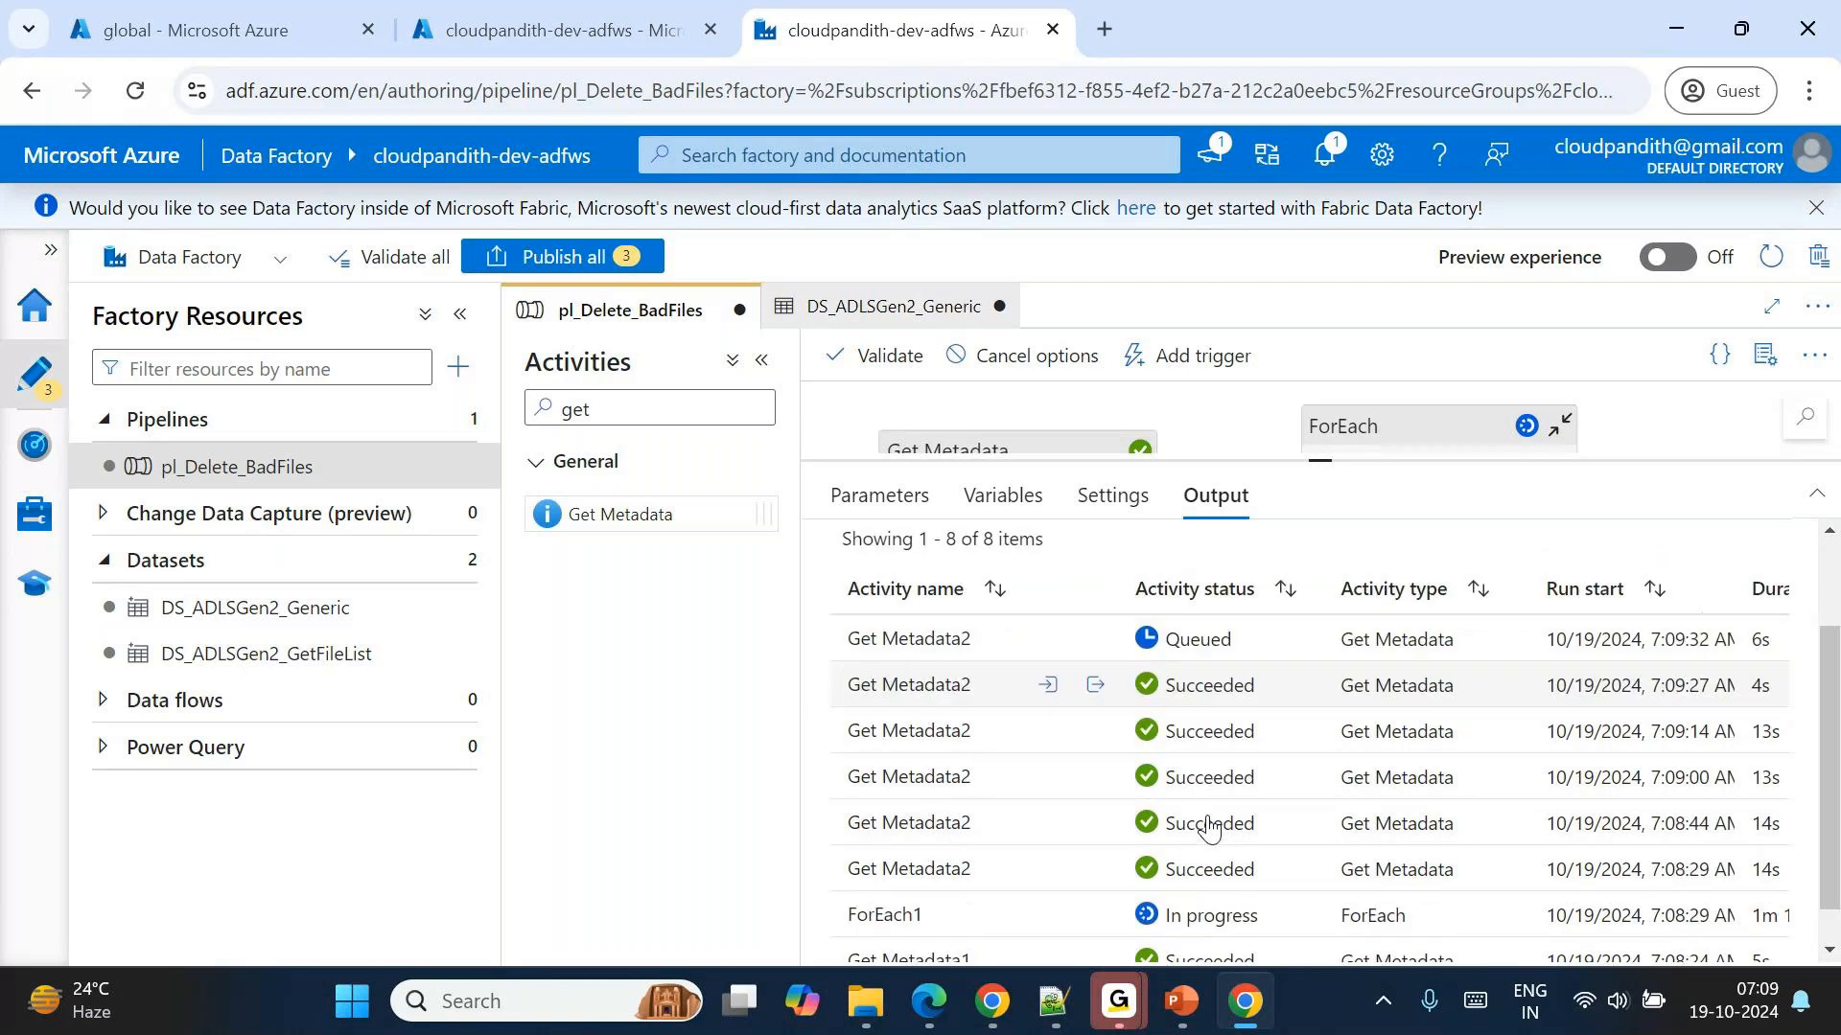
pyautogui.click(1096, 687)
pyautogui.doubleClick(906, 412)
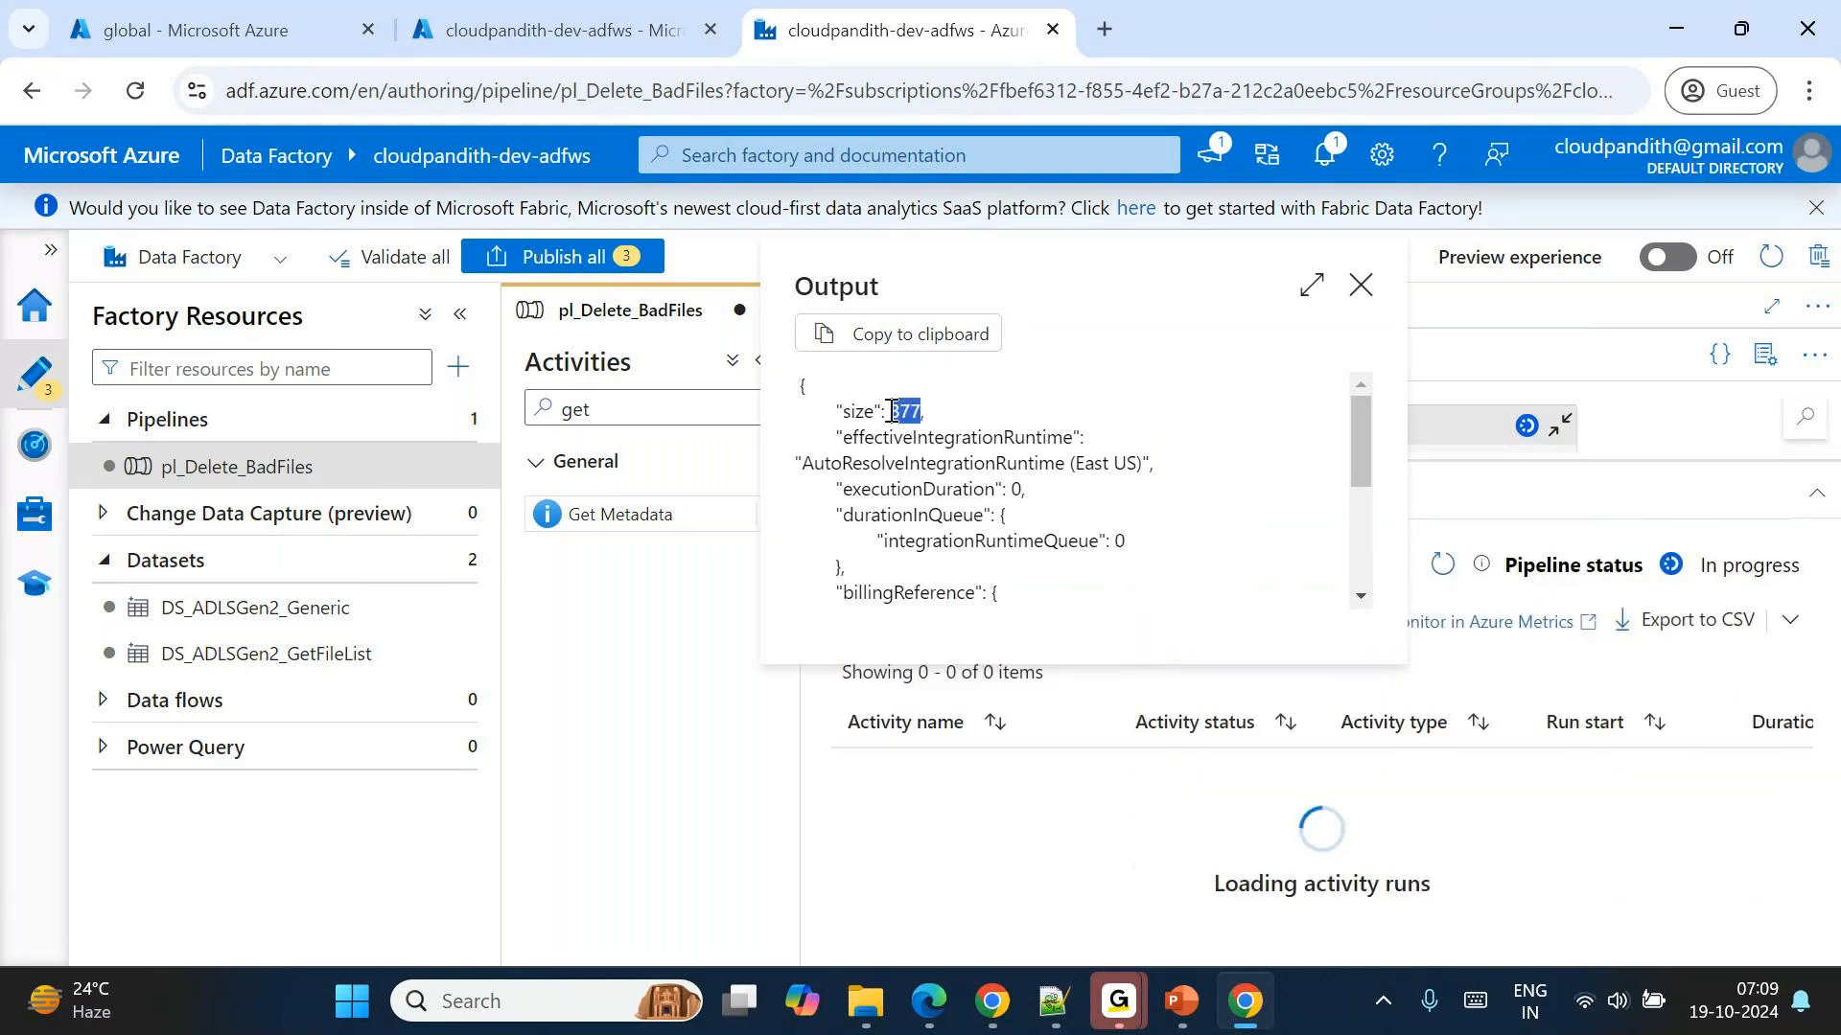
pyautogui.click(1360, 284)
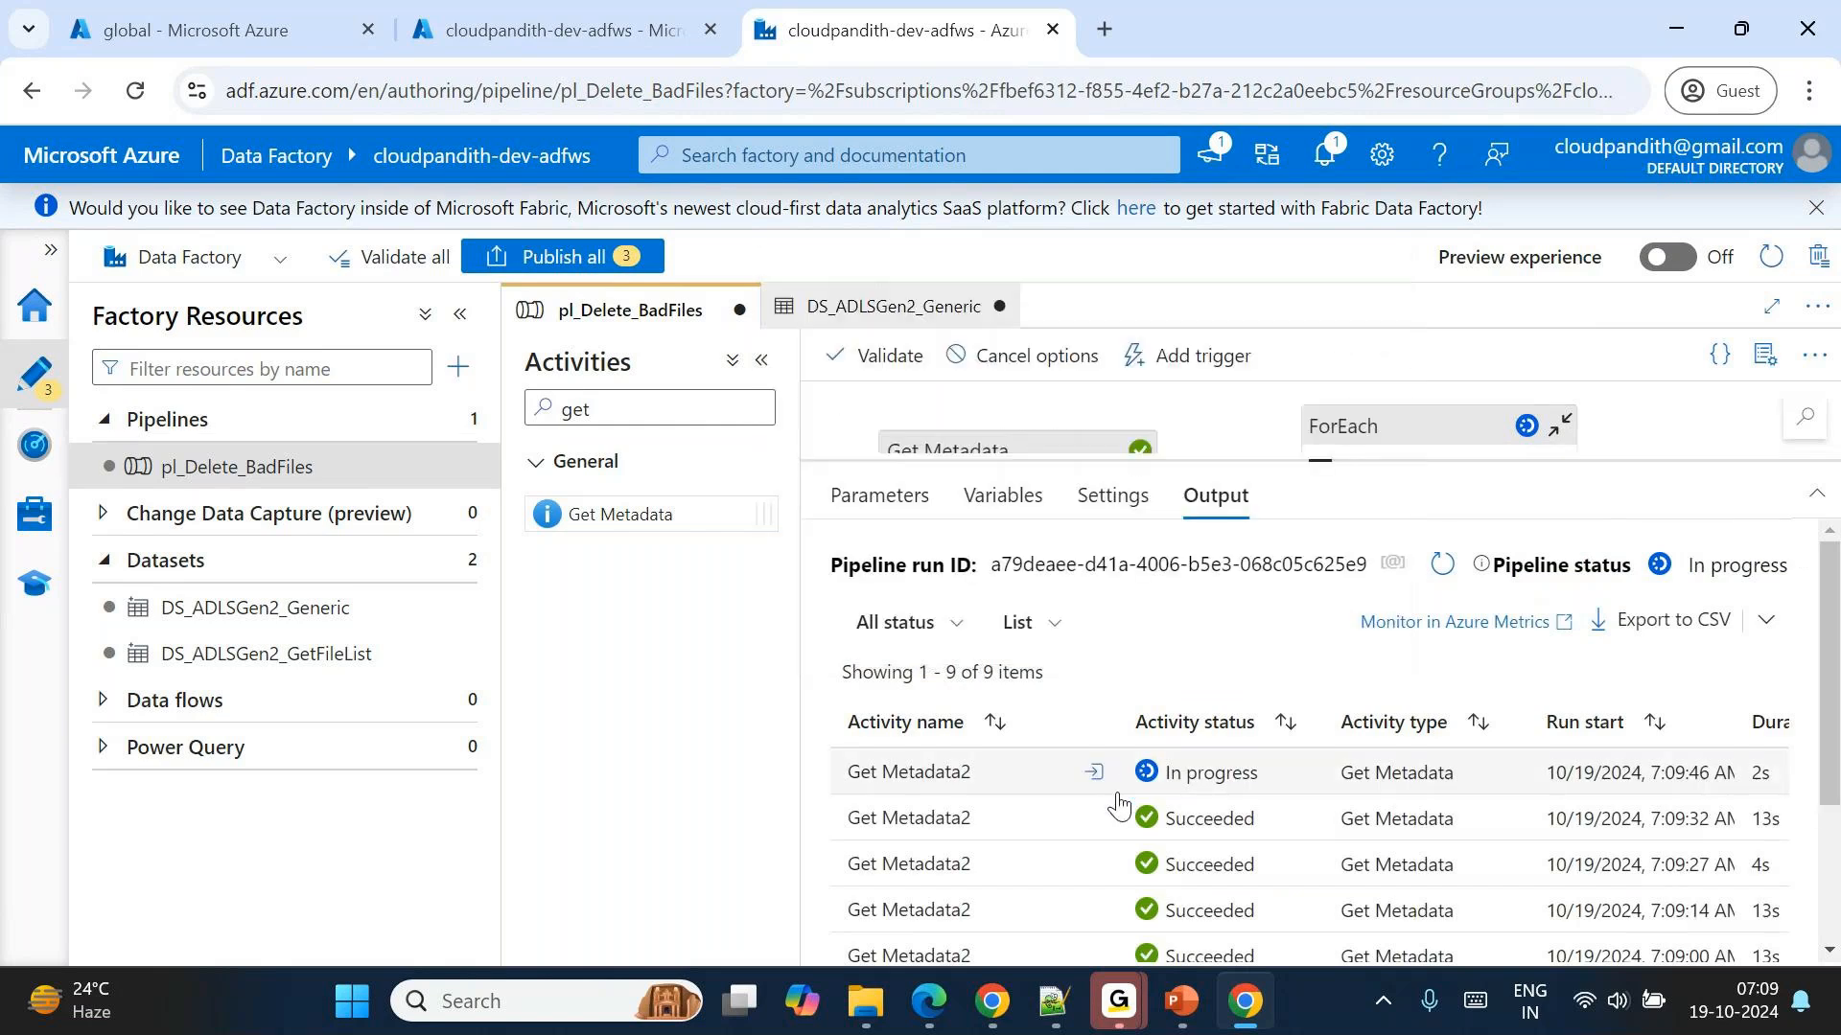
pyautogui.click(1098, 821)
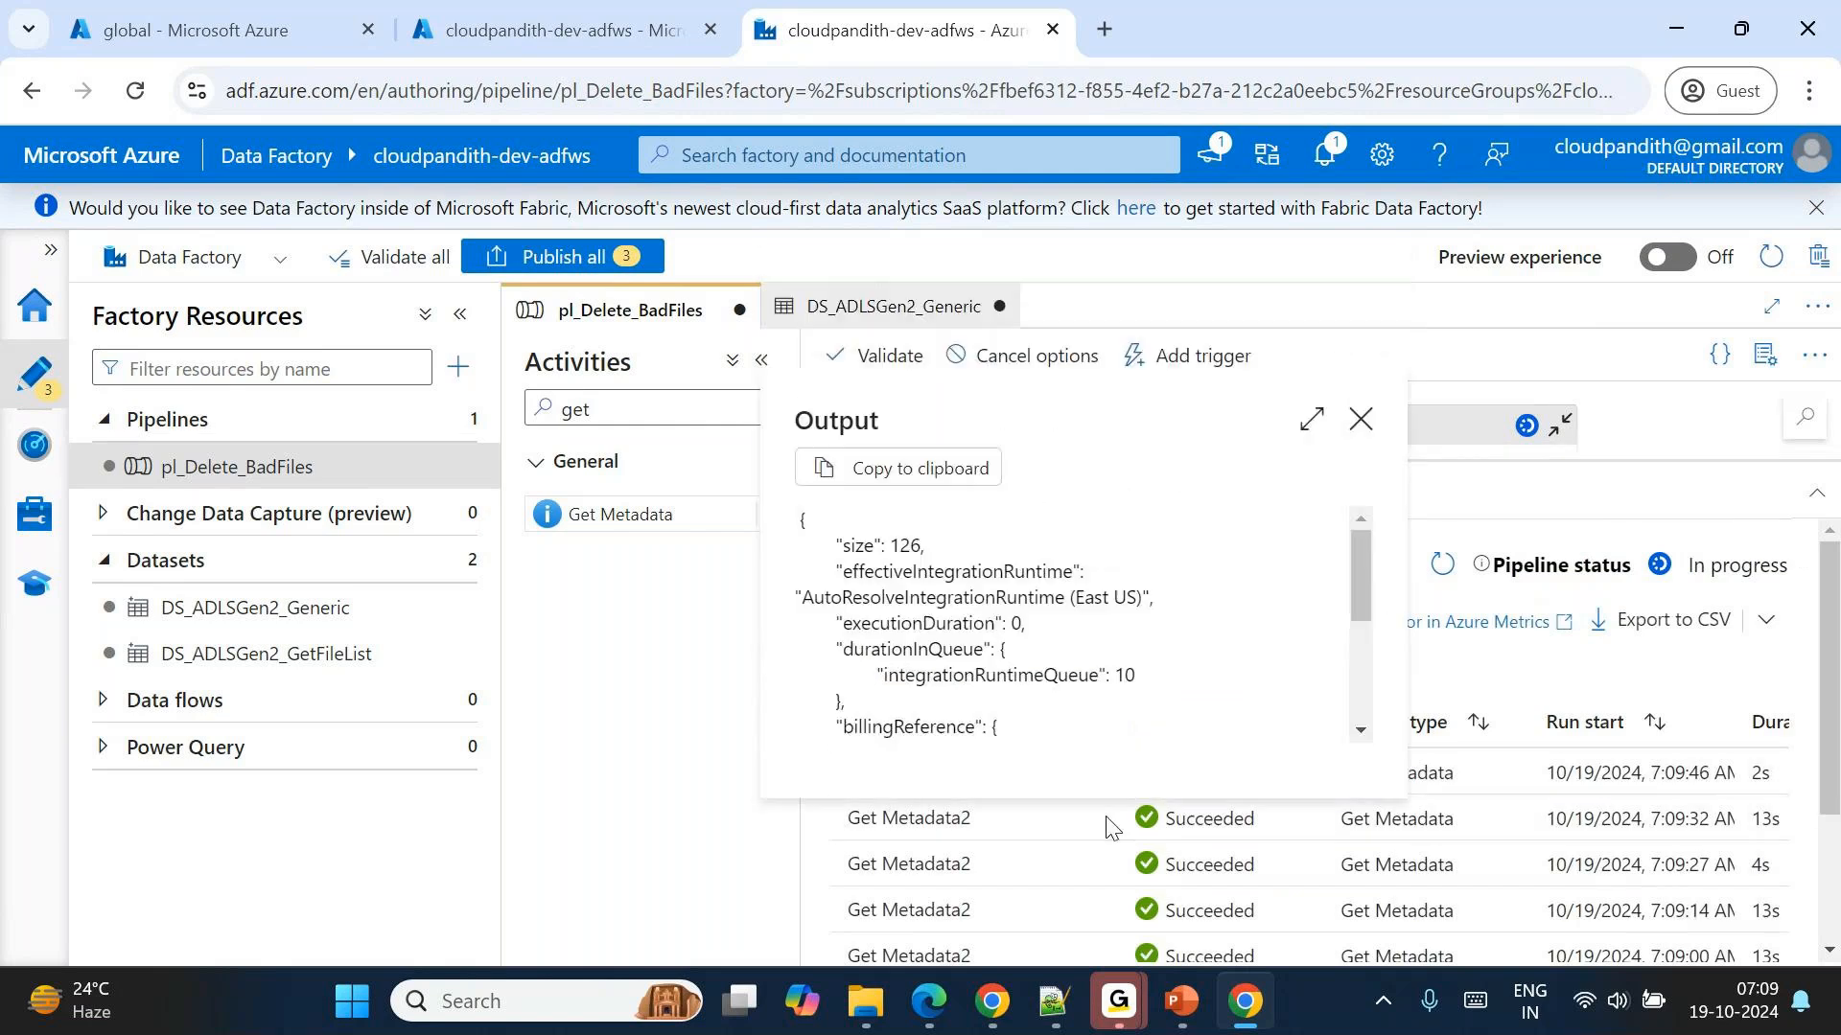
pyautogui.doubleClick(903, 543)
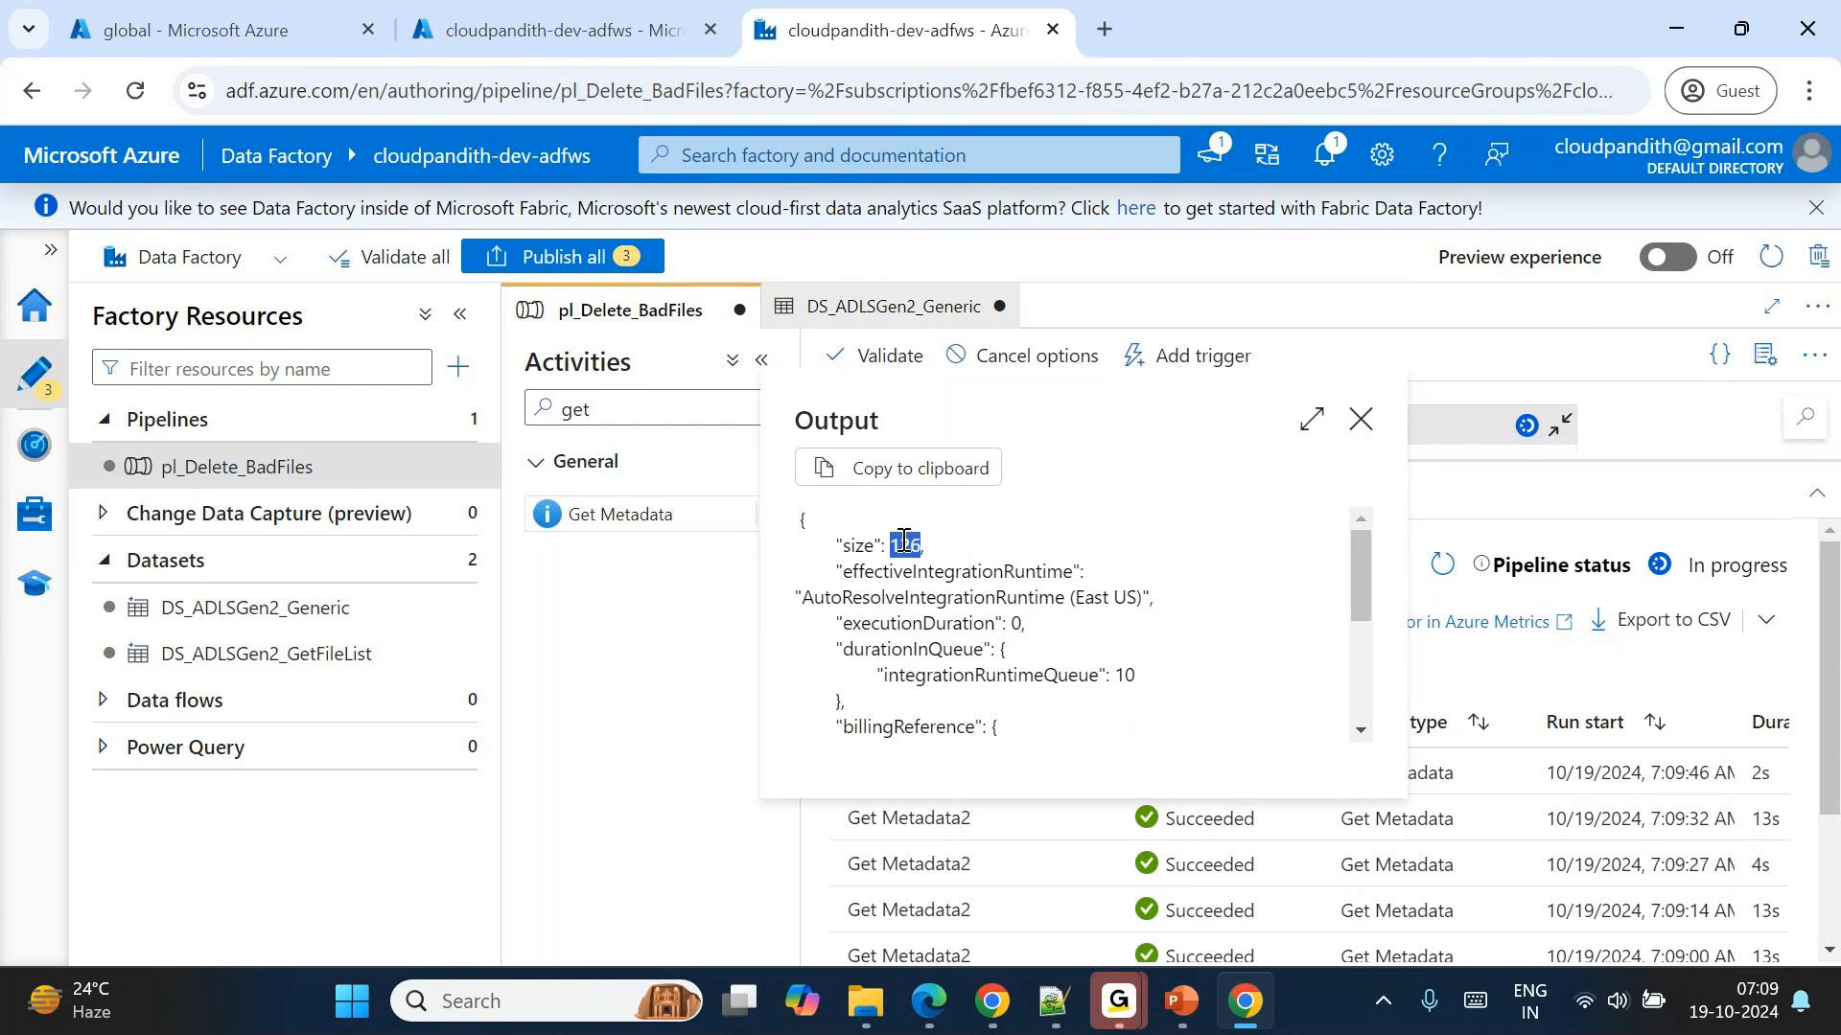
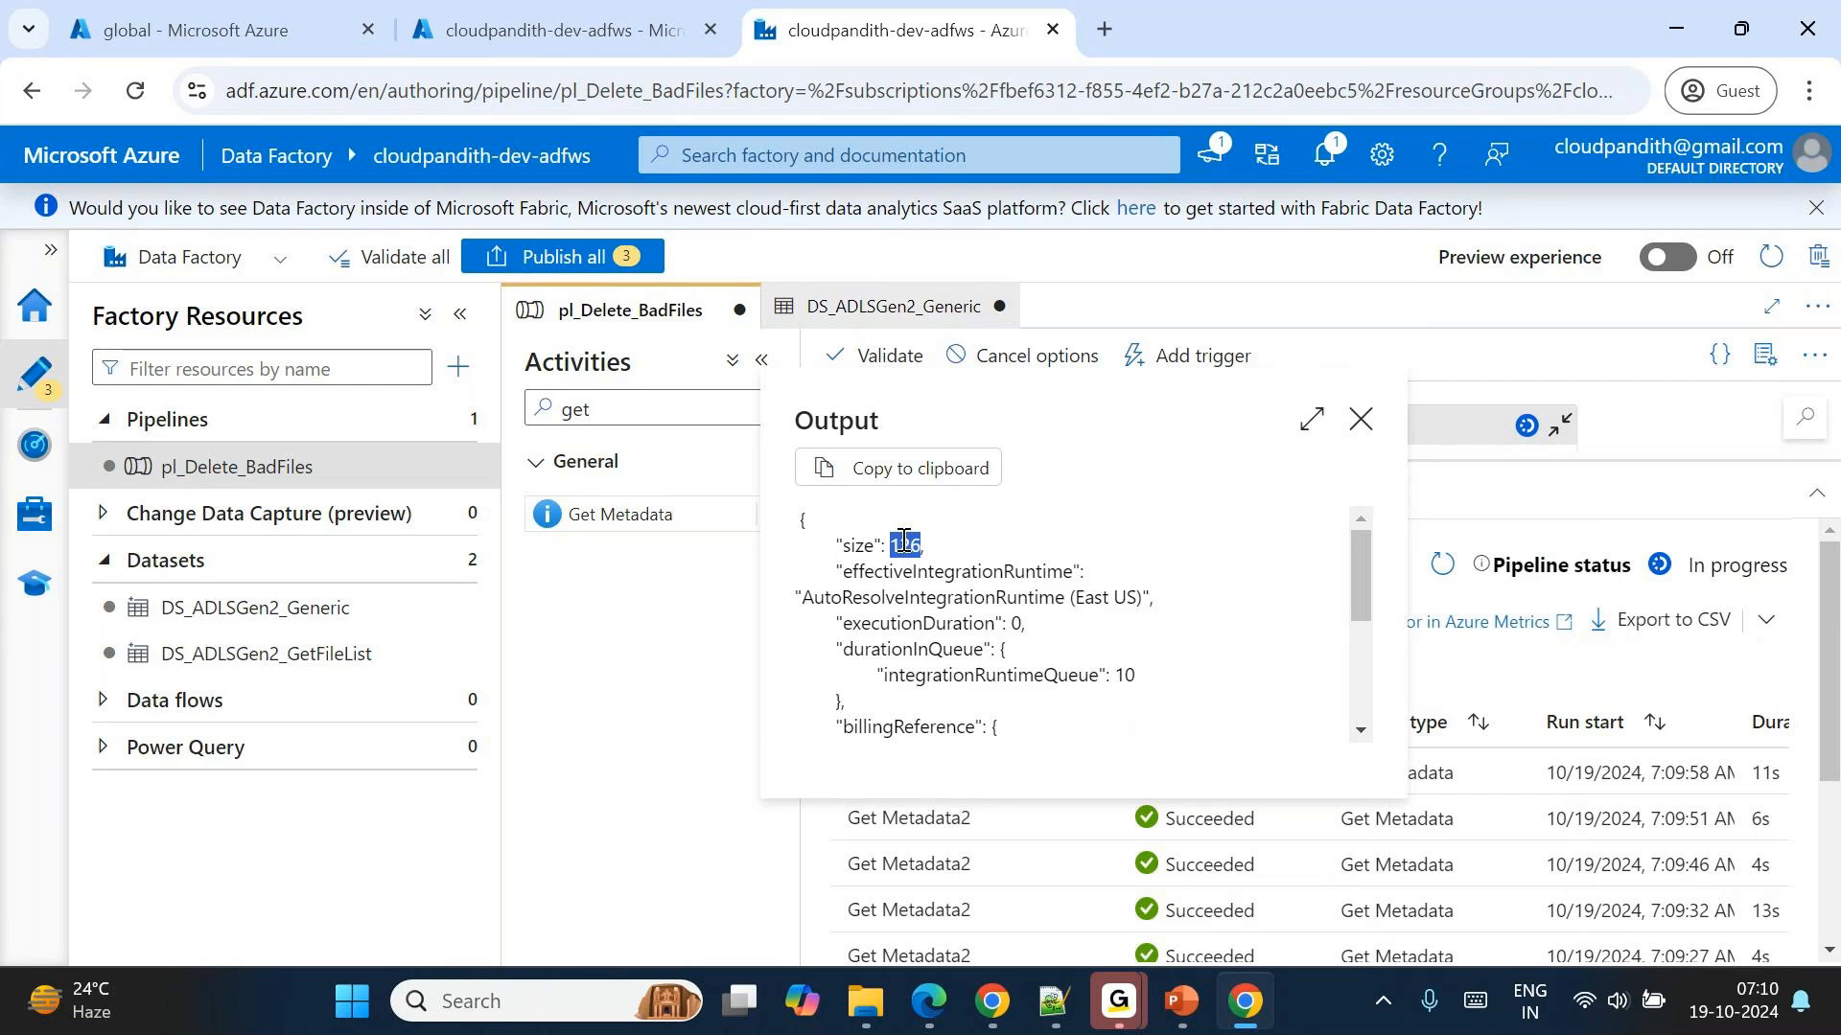
# Add an If Condition activity inside ForEach1 and connect it to the success output of Get Metadata2.
pyautogui.click(1368, 424)
pyautogui.doubleClick(1413, 428)
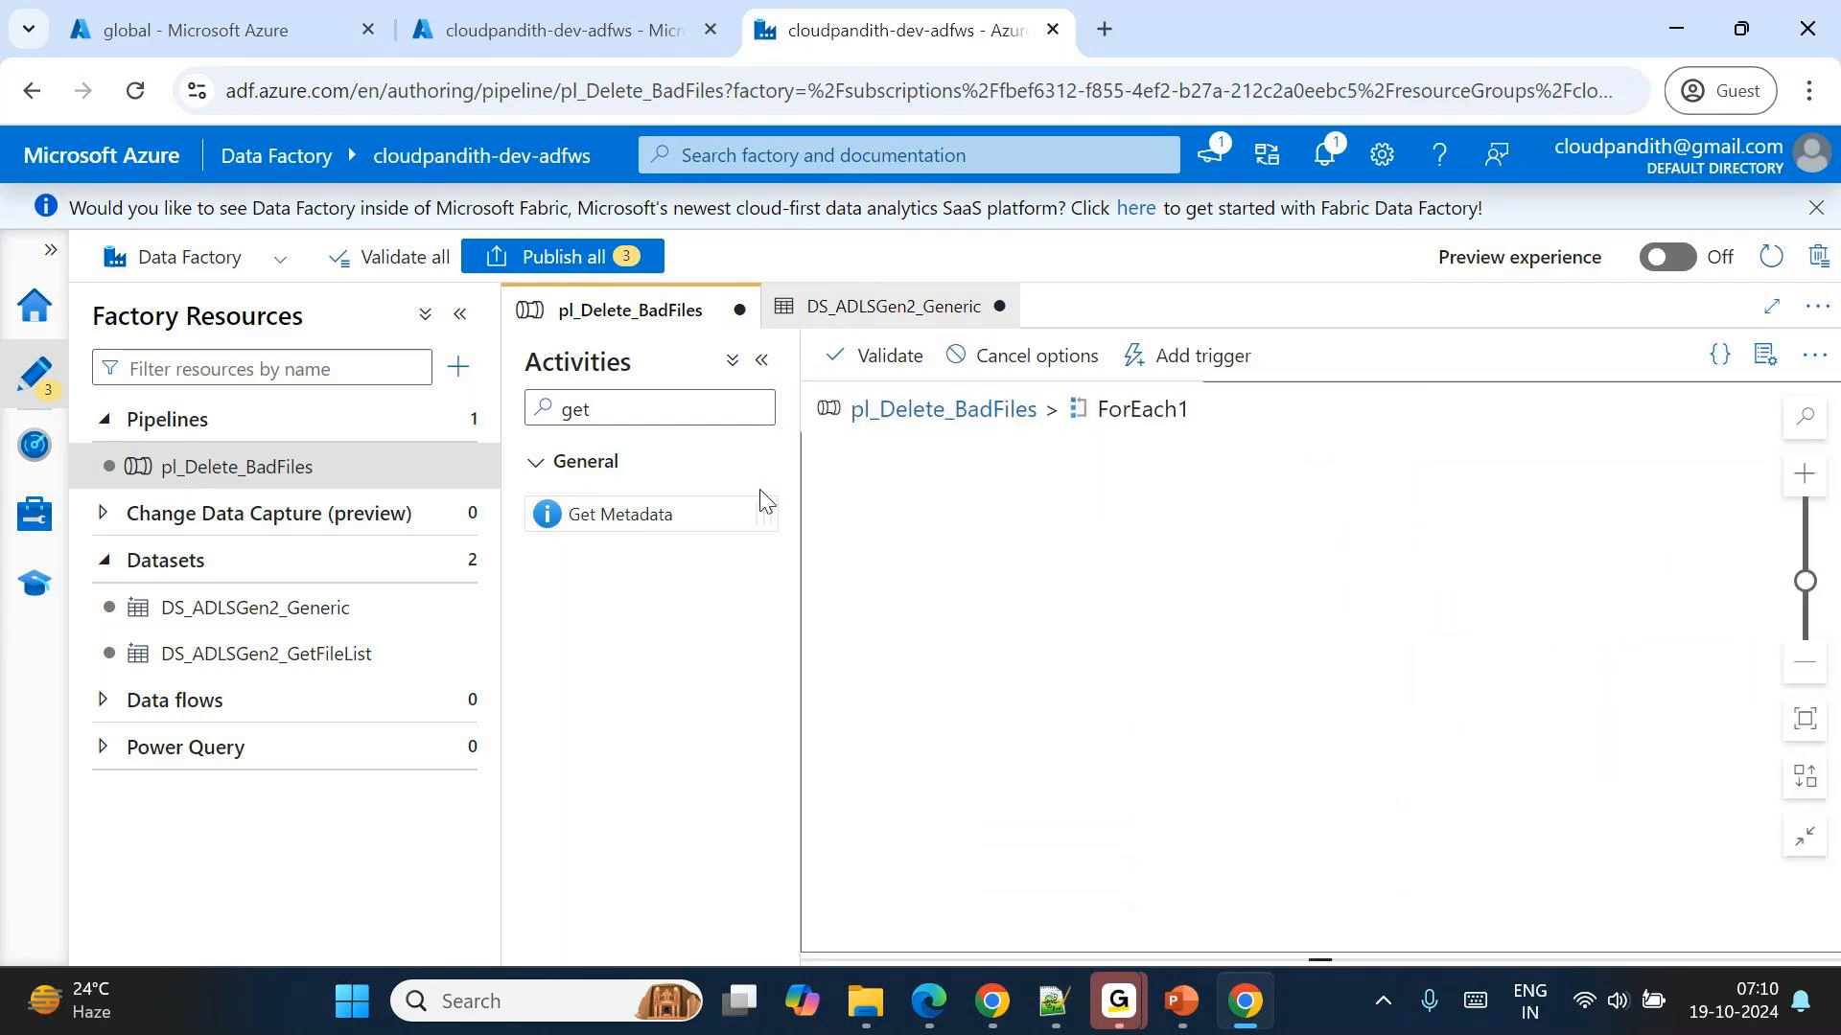
pyautogui.doubleClick(645, 407)
pyautogui.press('Home')
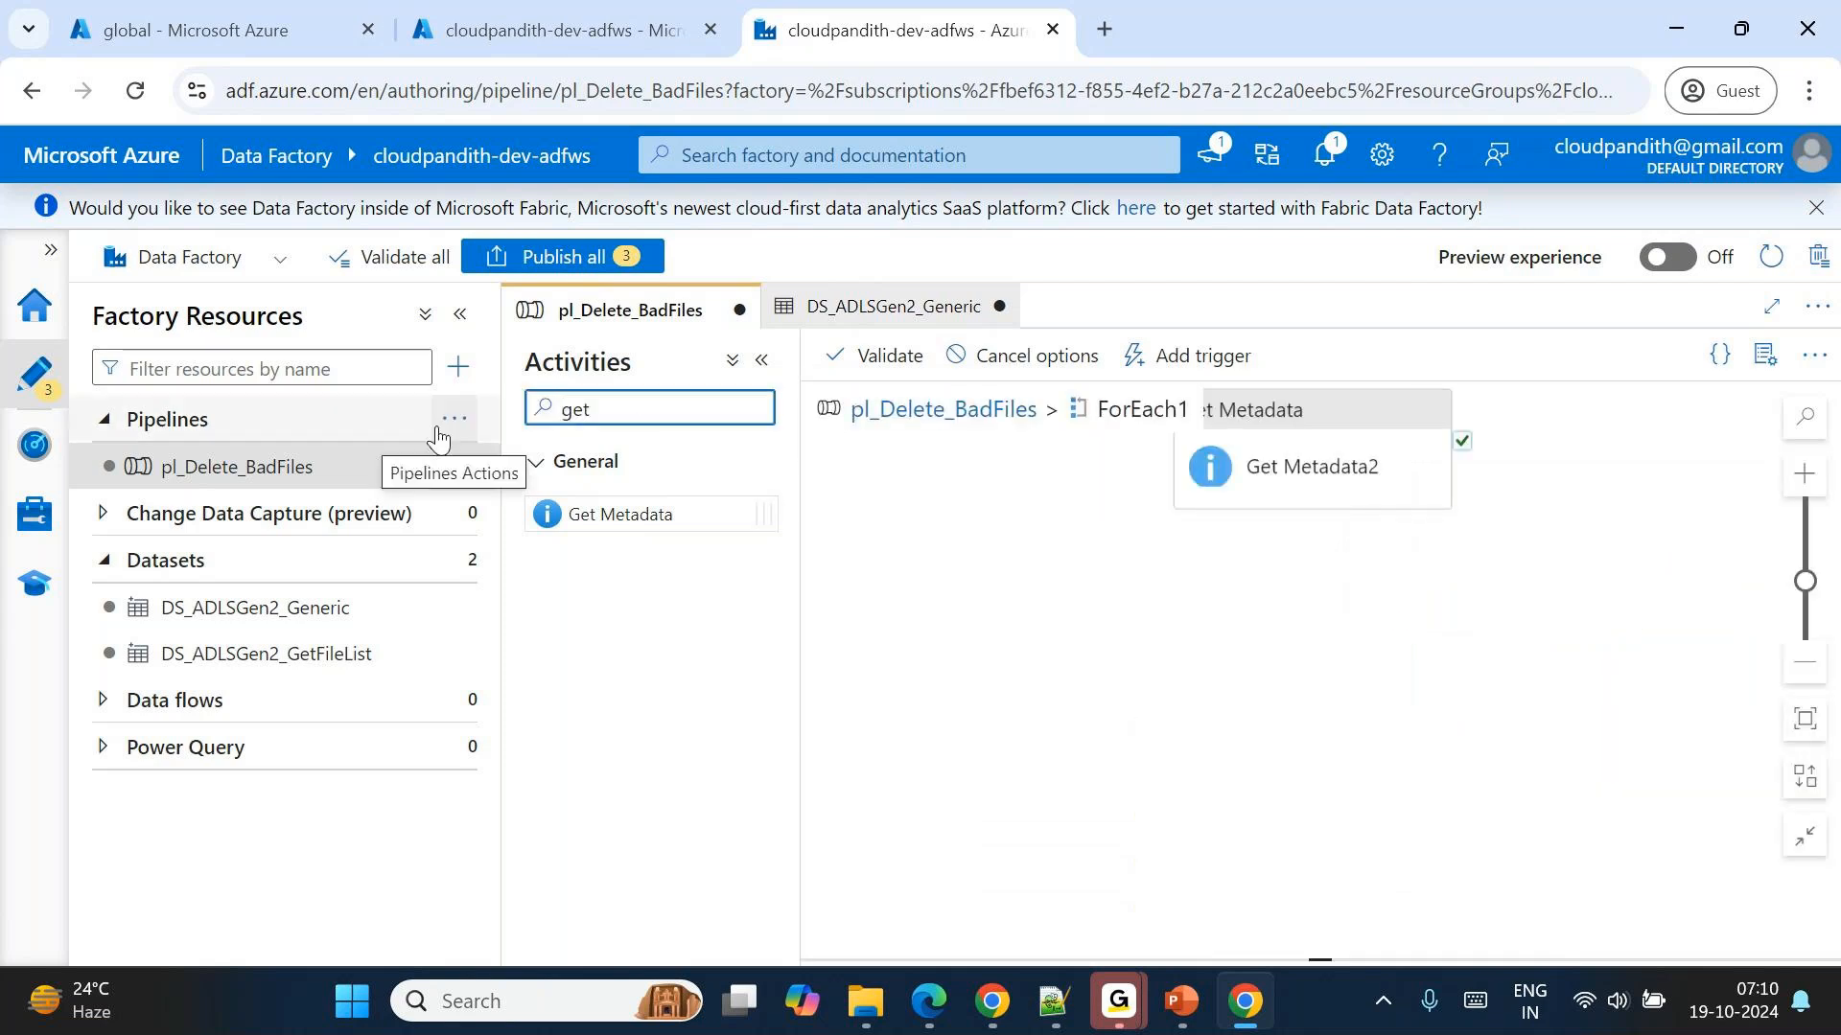
pyautogui.hotkey('shift', 'End')
pyautogui.write('if')
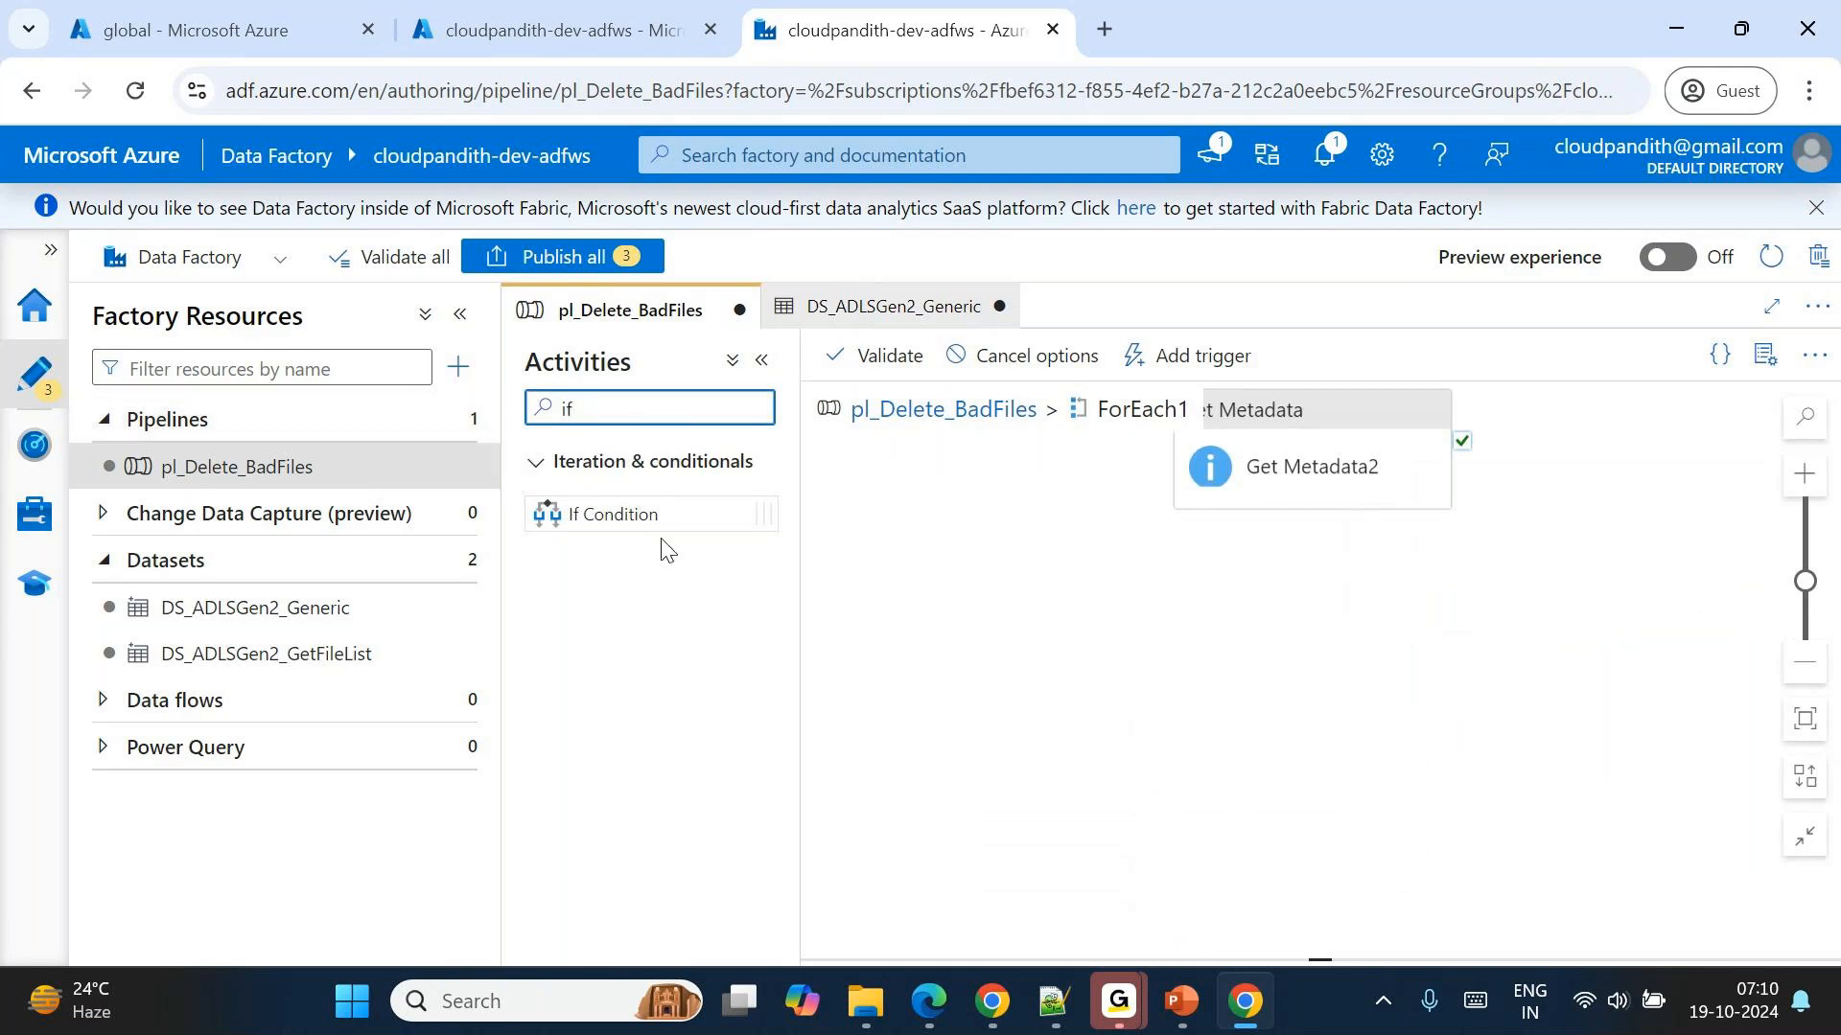
pyautogui.moveTo(647, 518); pyautogui.dragTo(1620, 523)
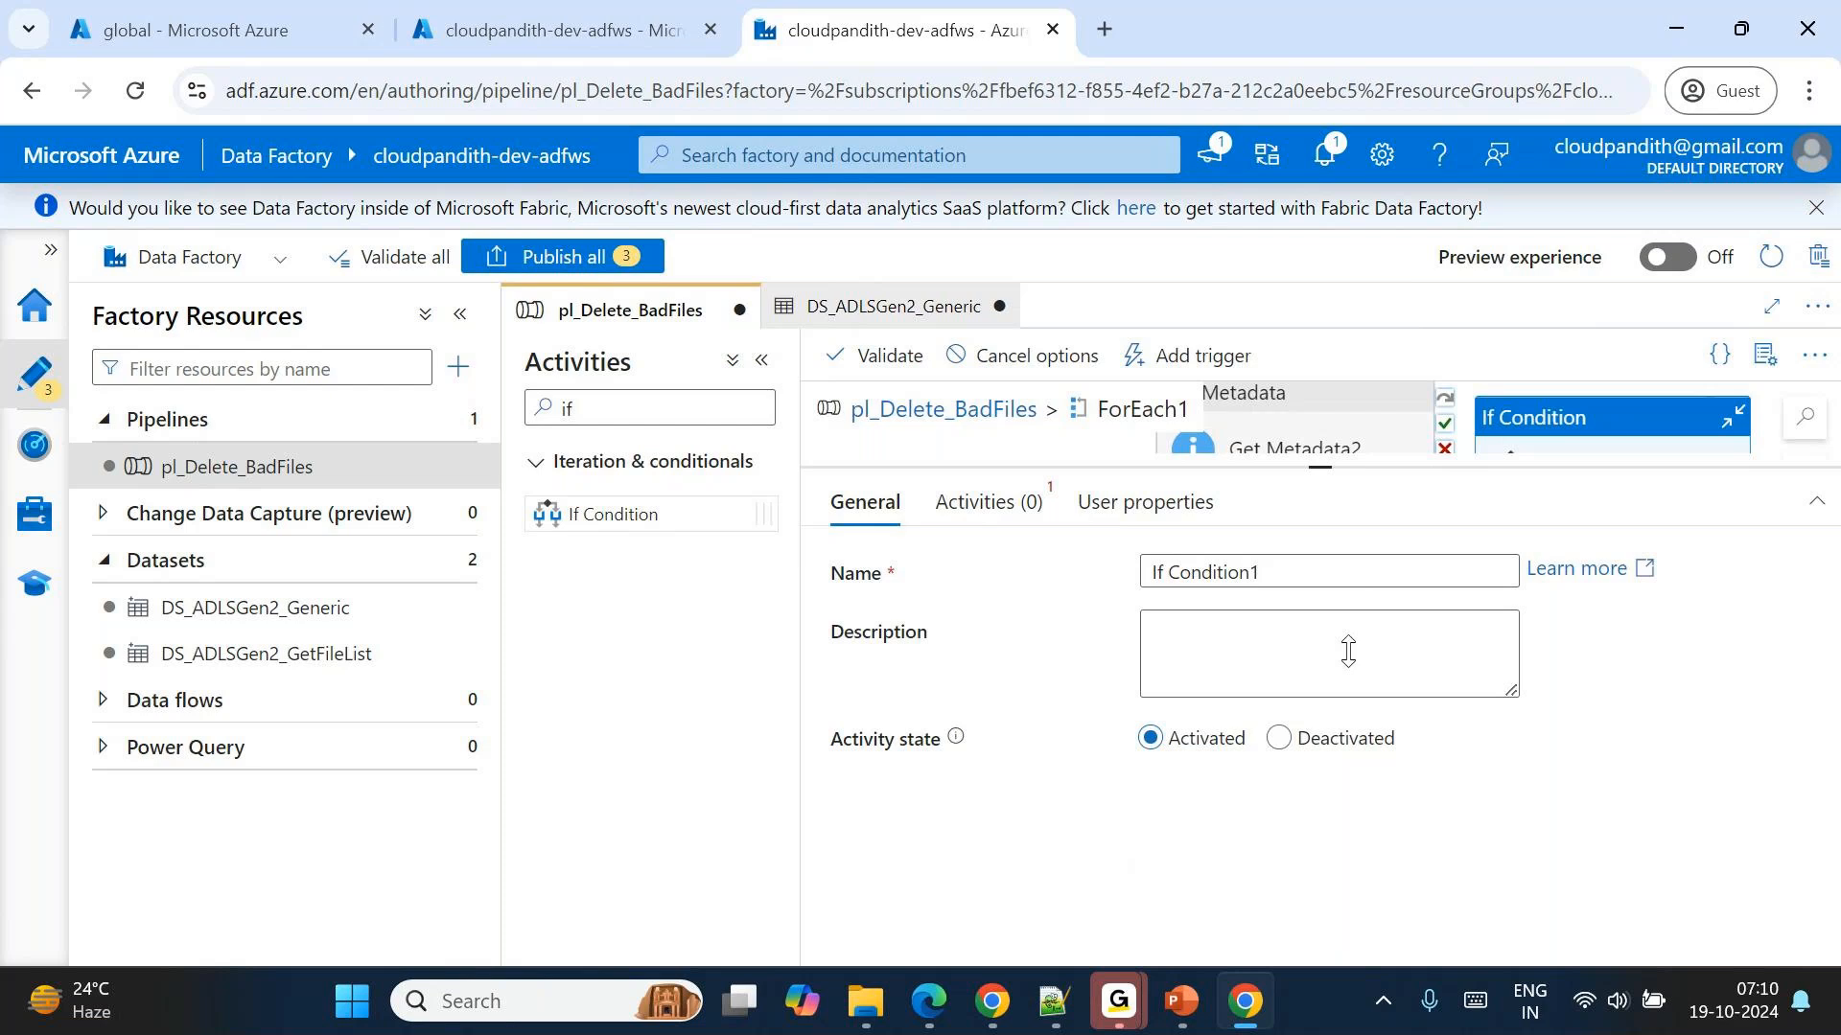
pyautogui.moveTo(1342, 468); pyautogui.dragTo(1389, 801)
pyautogui.moveTo(1306, 452); pyautogui.dragTo(1614, 527)
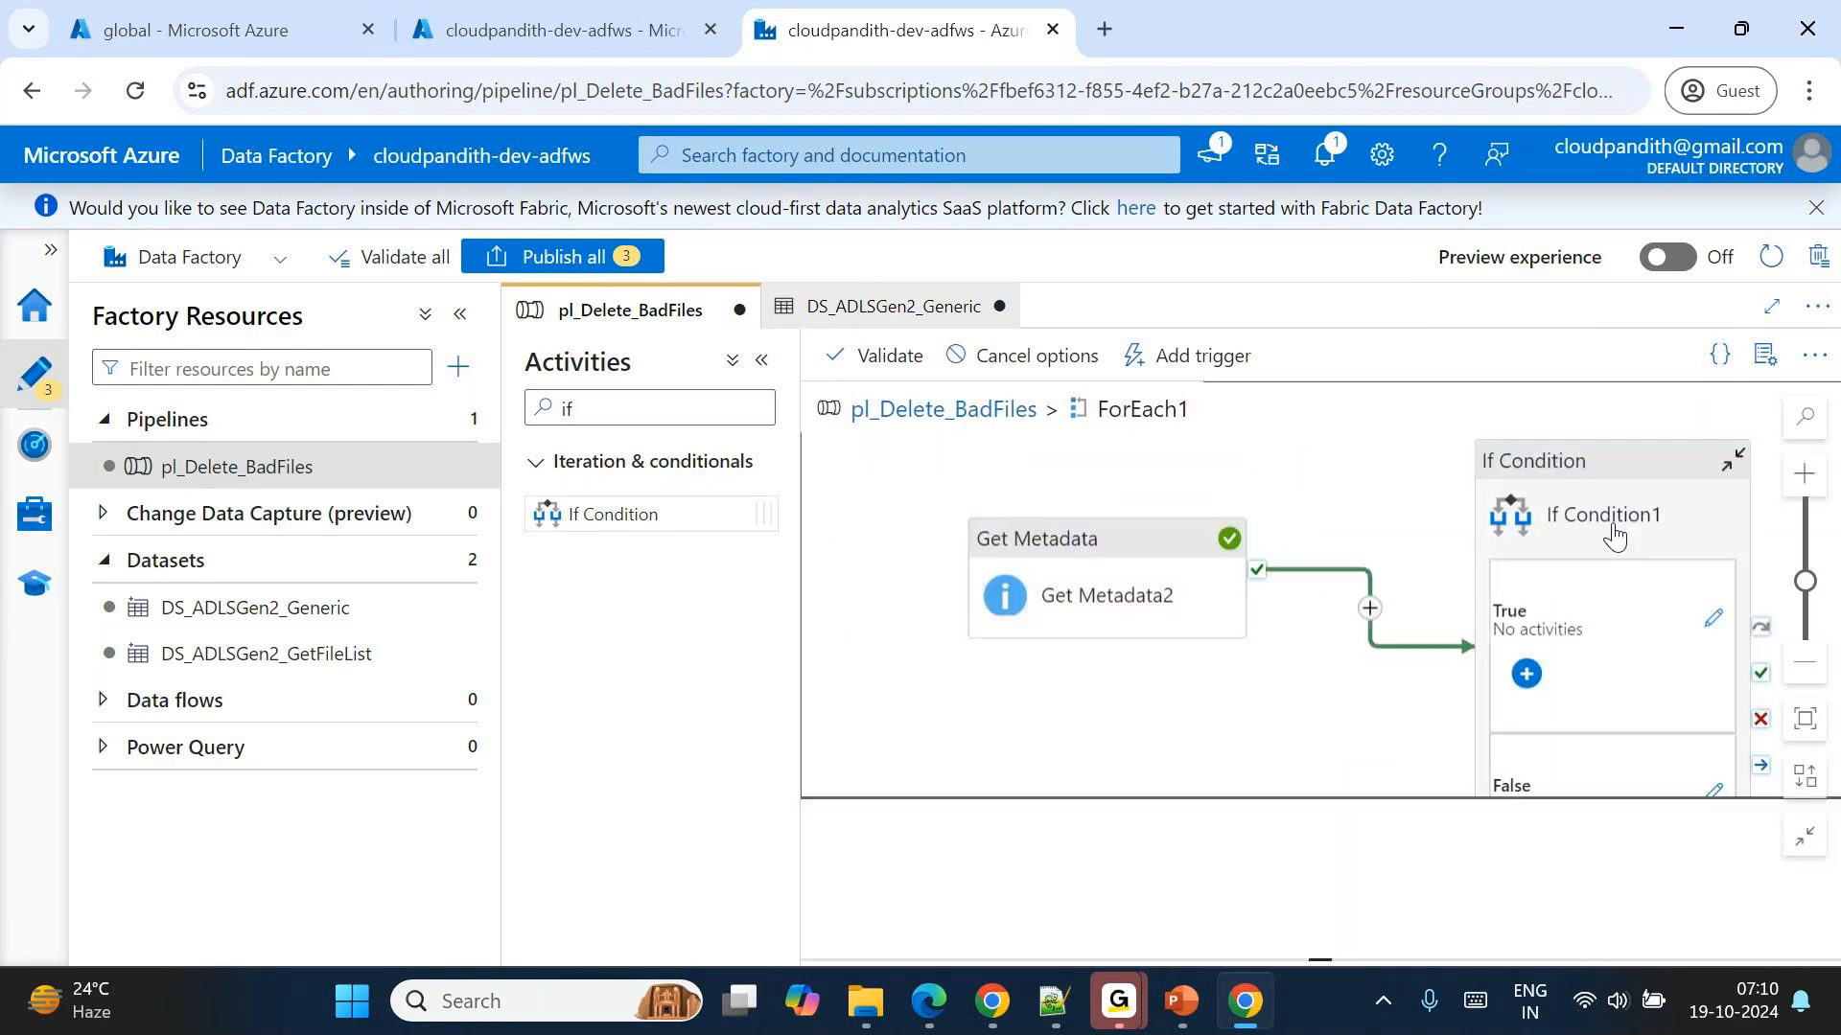
pyautogui.click(1614, 526)
pyautogui.click(1321, 804)
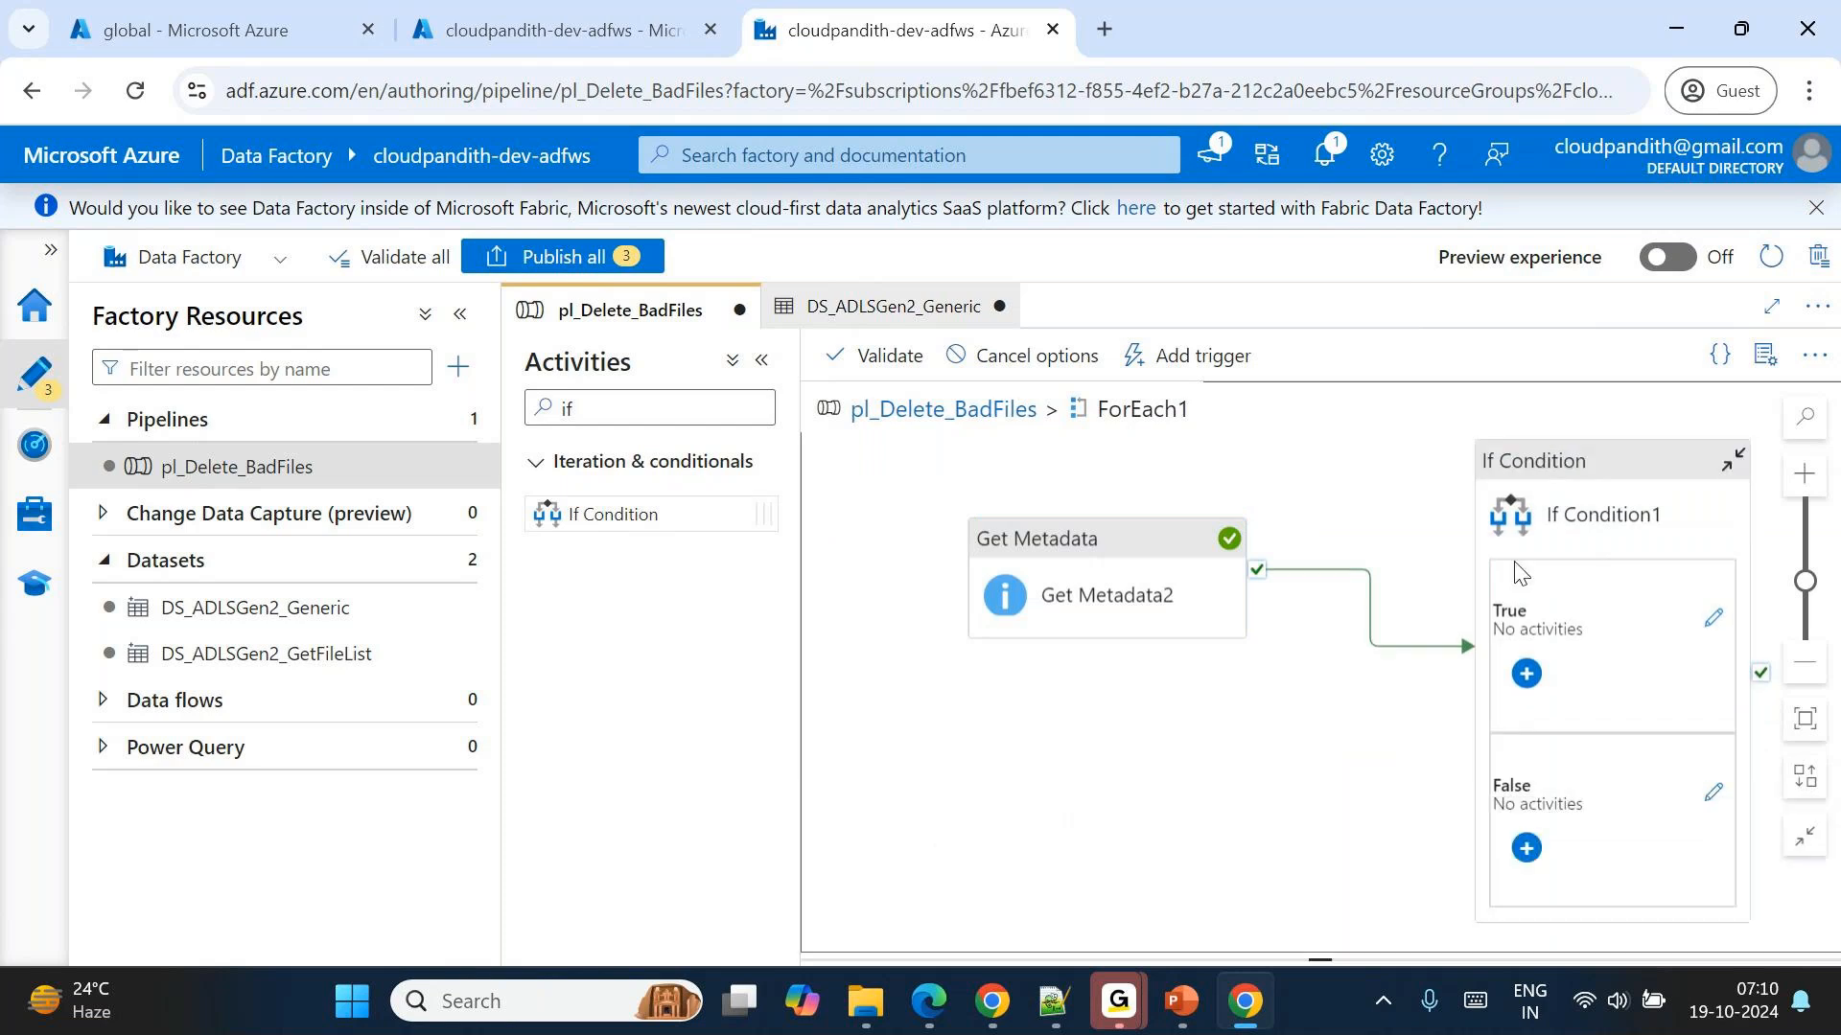
pyautogui.click(1325, 805)
pyautogui.moveTo(1327, 798); pyautogui.dragTo(1292, 407)
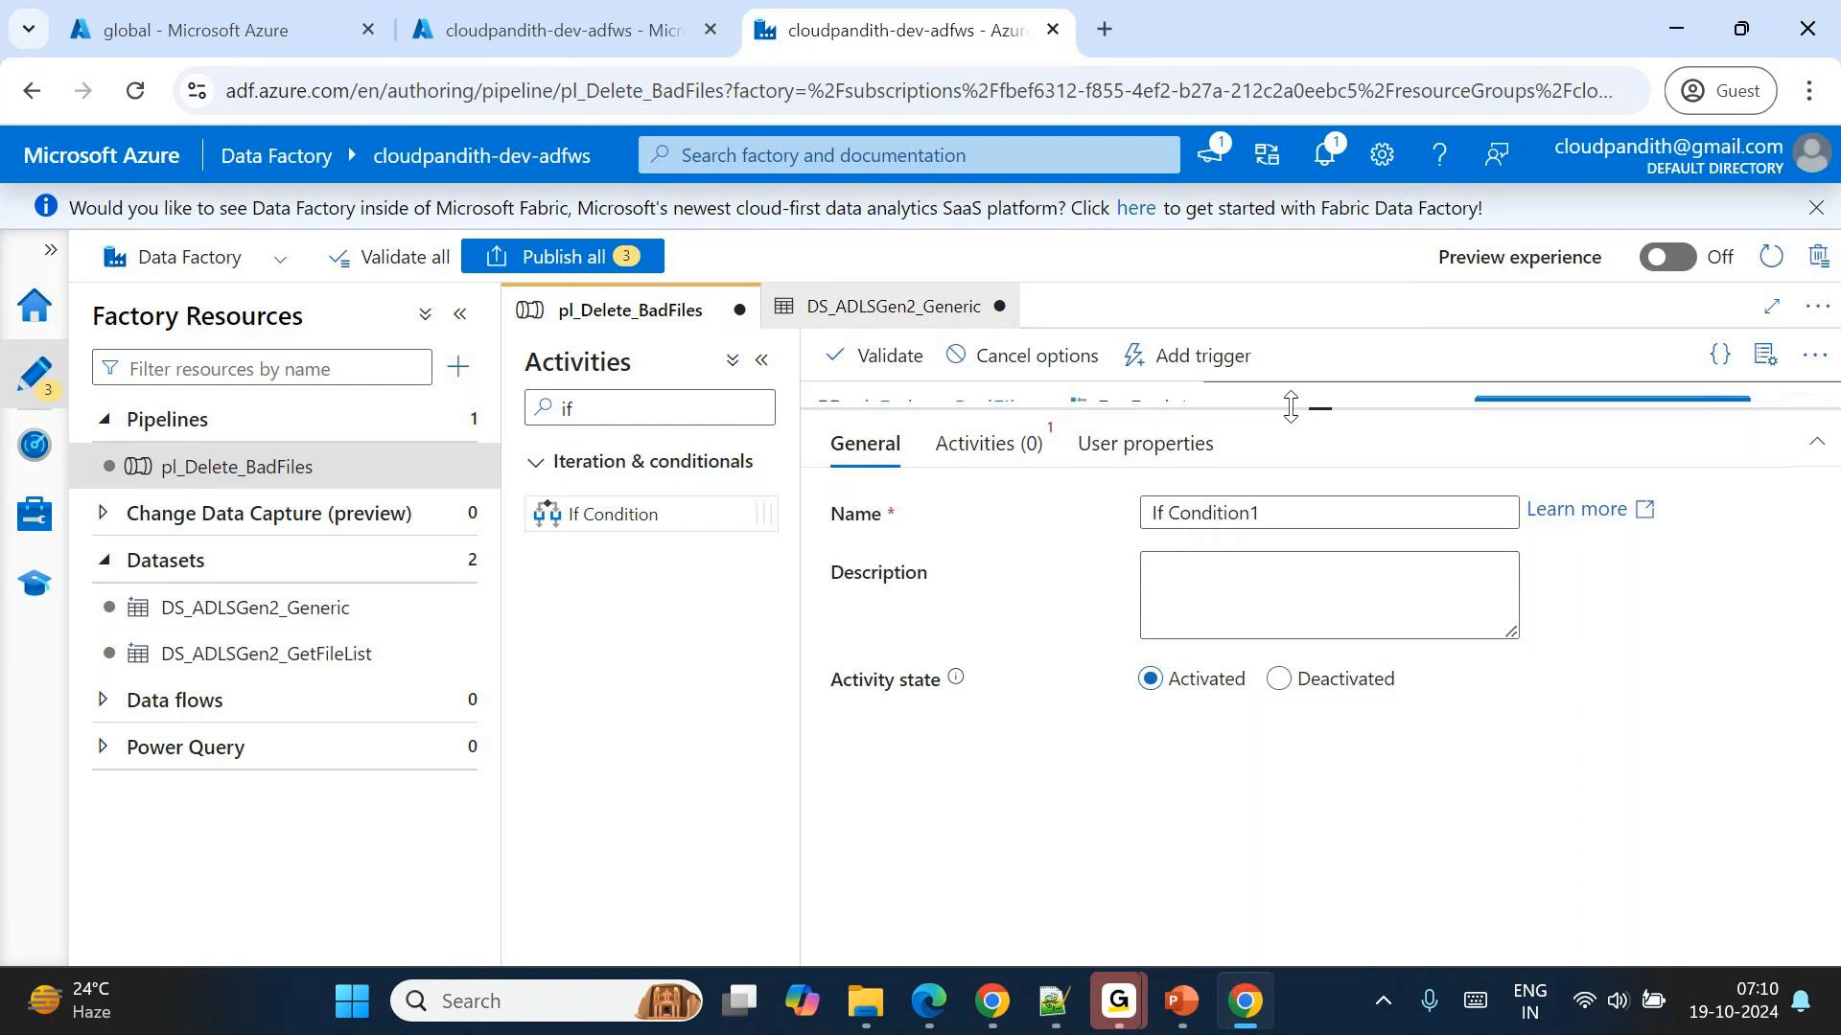
pyautogui.click(989, 423)
pyautogui.click(1216, 536)
pyautogui.click(1177, 583)
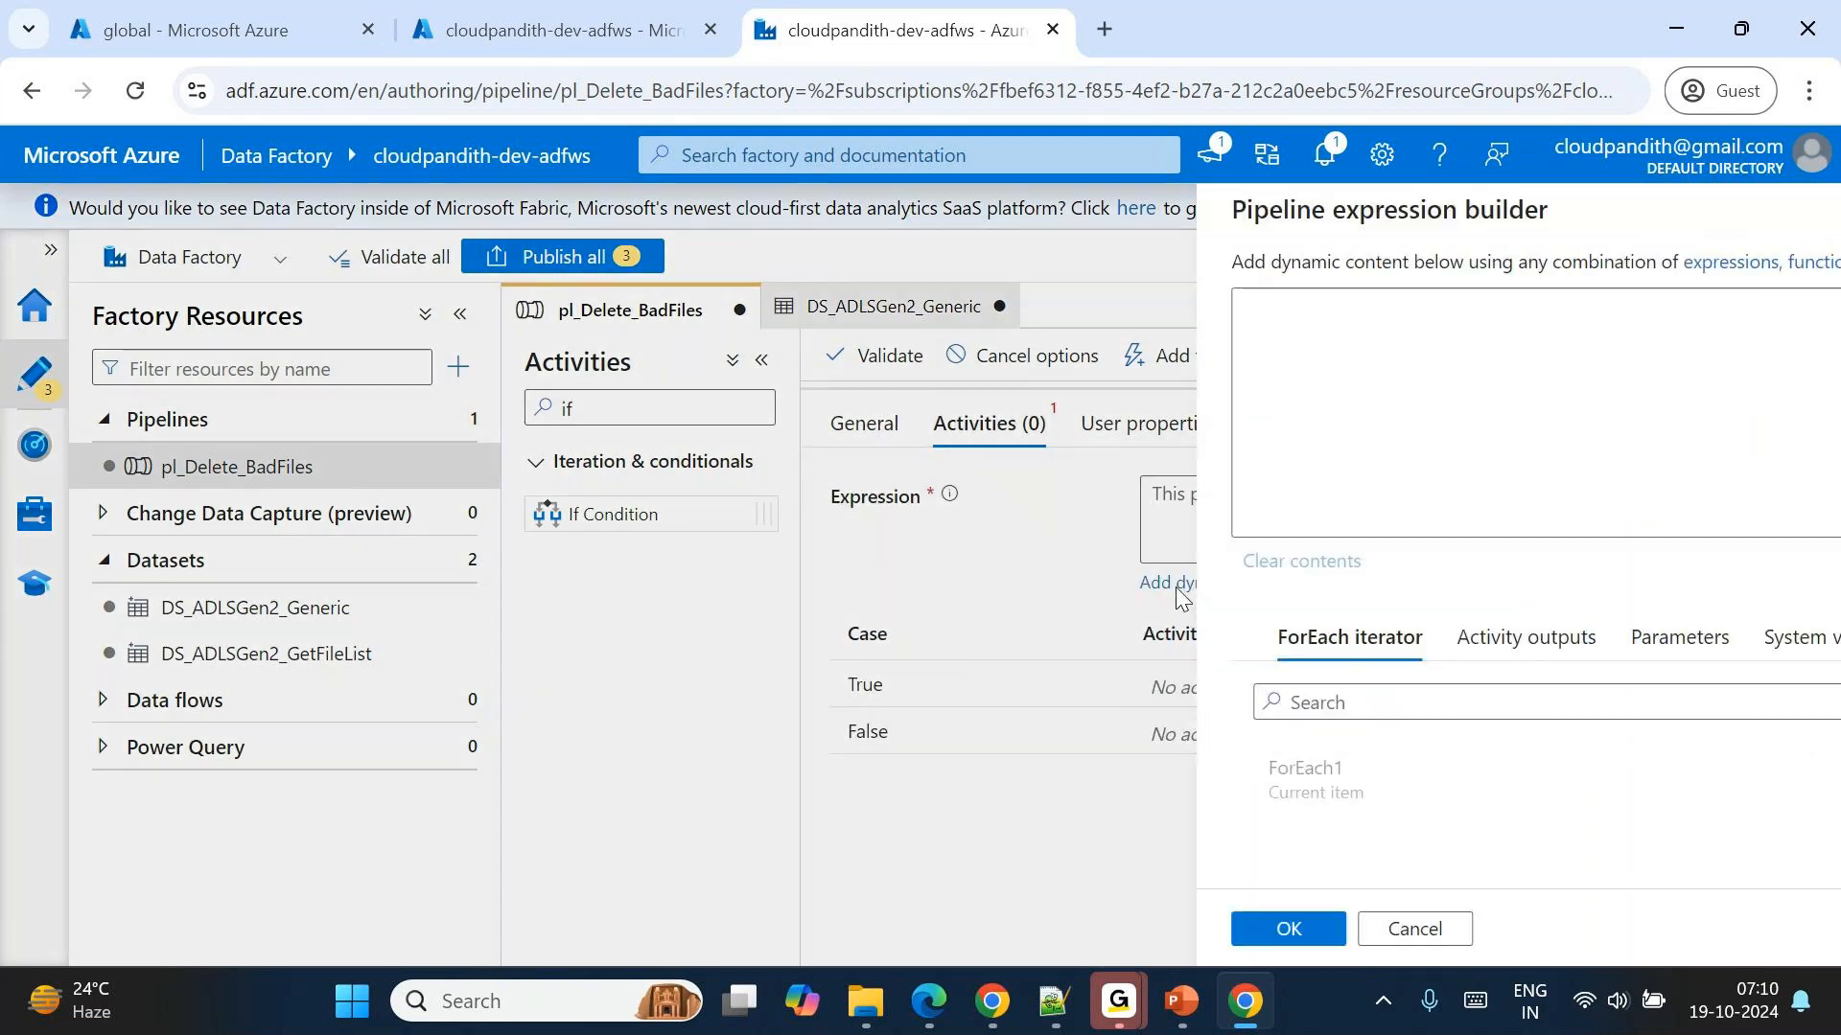
pyautogui.write('@')
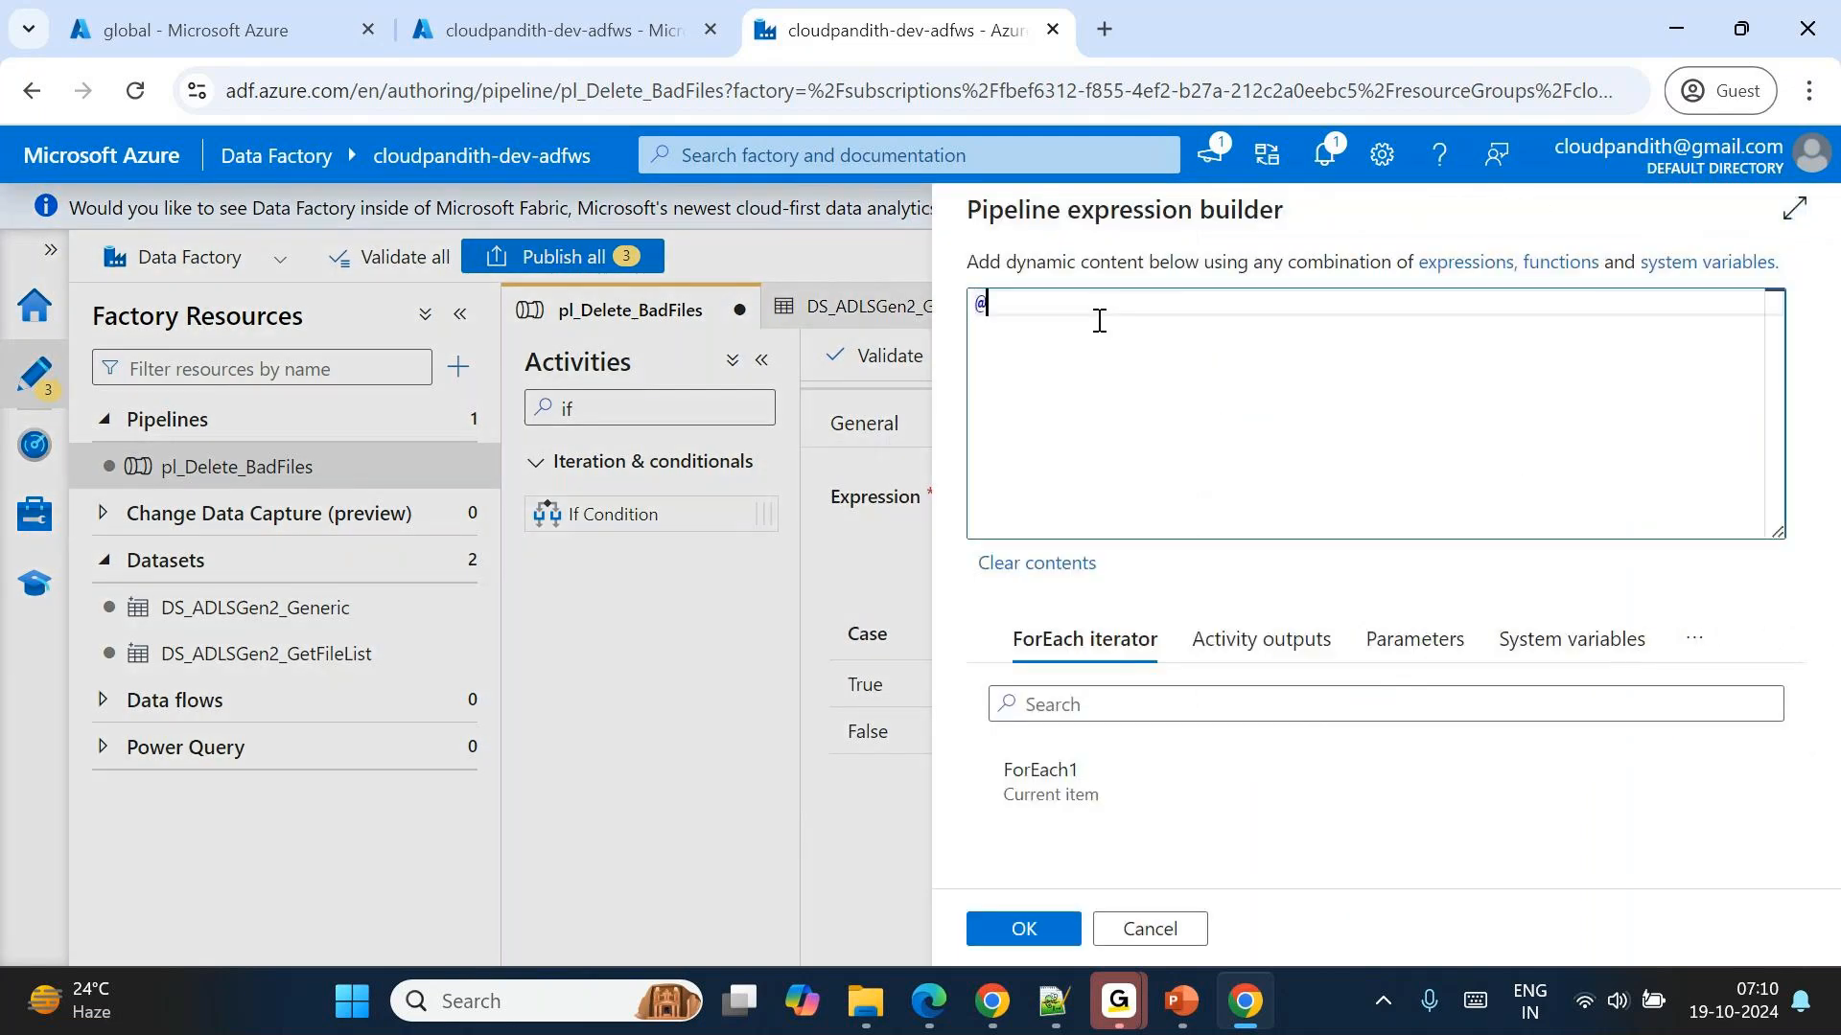
pyautogui.write('lessOr')
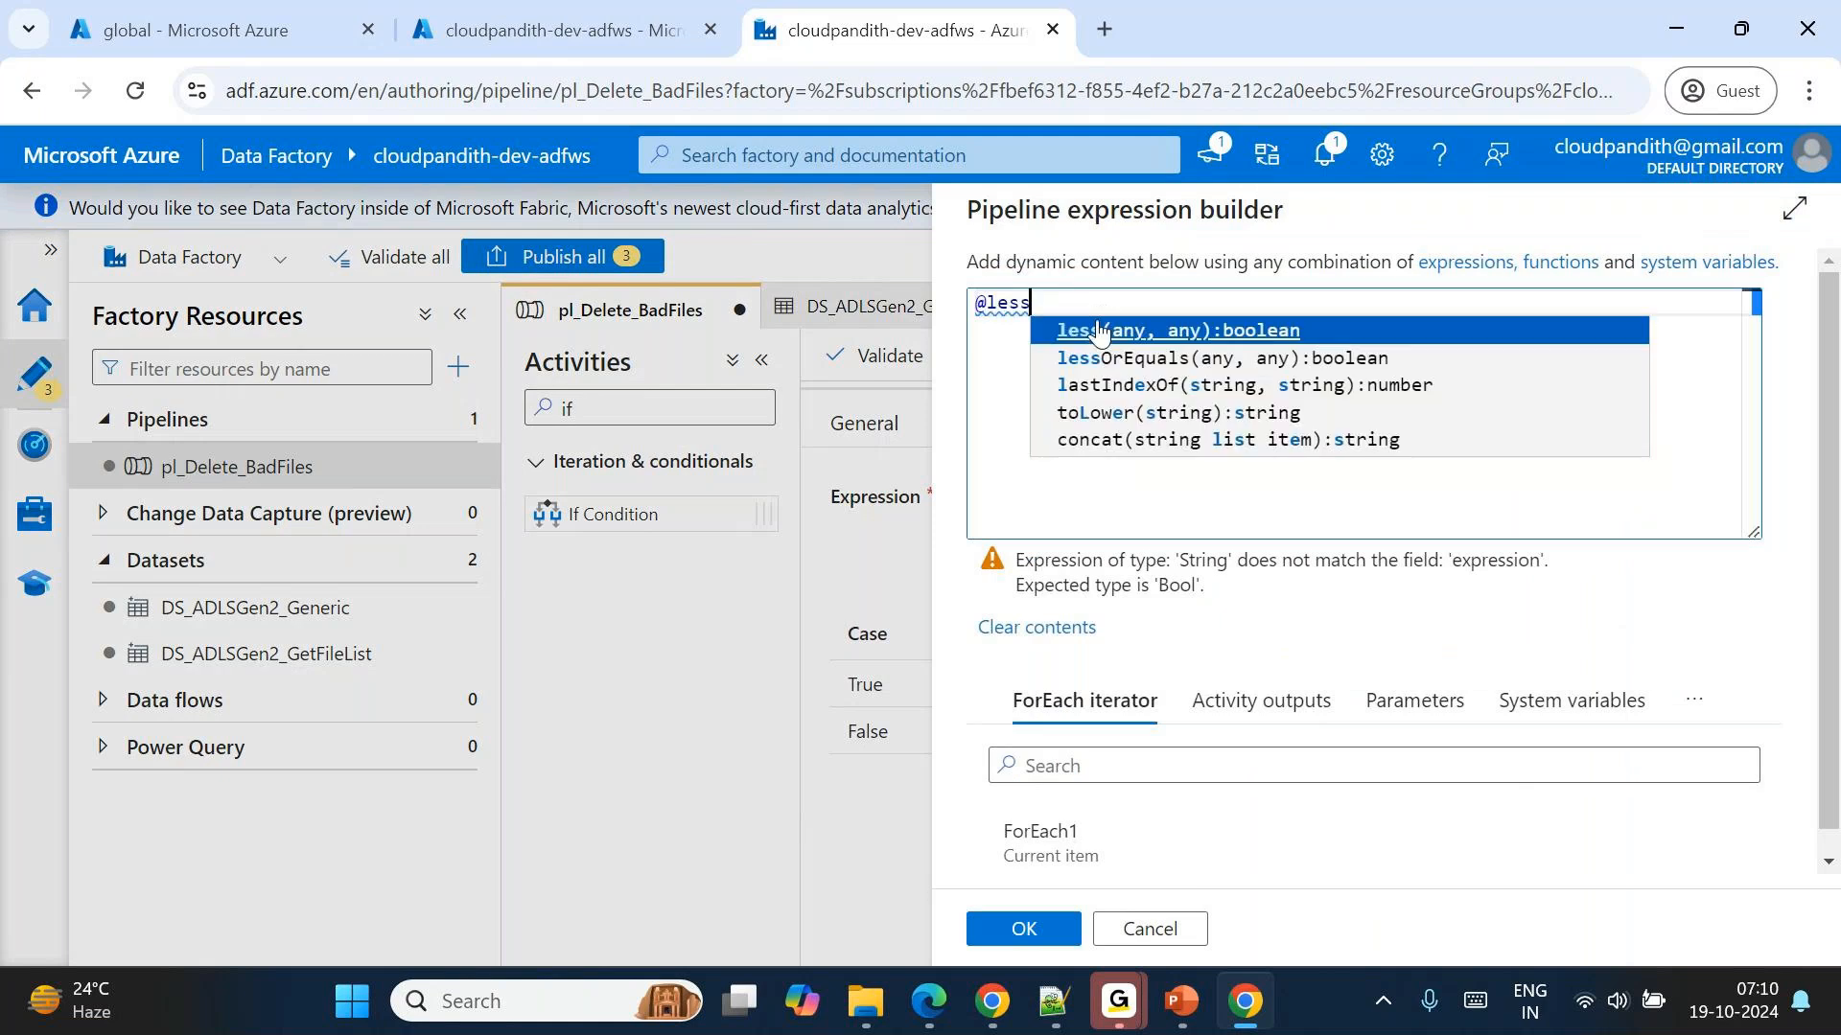
pyautogui.press('Return')
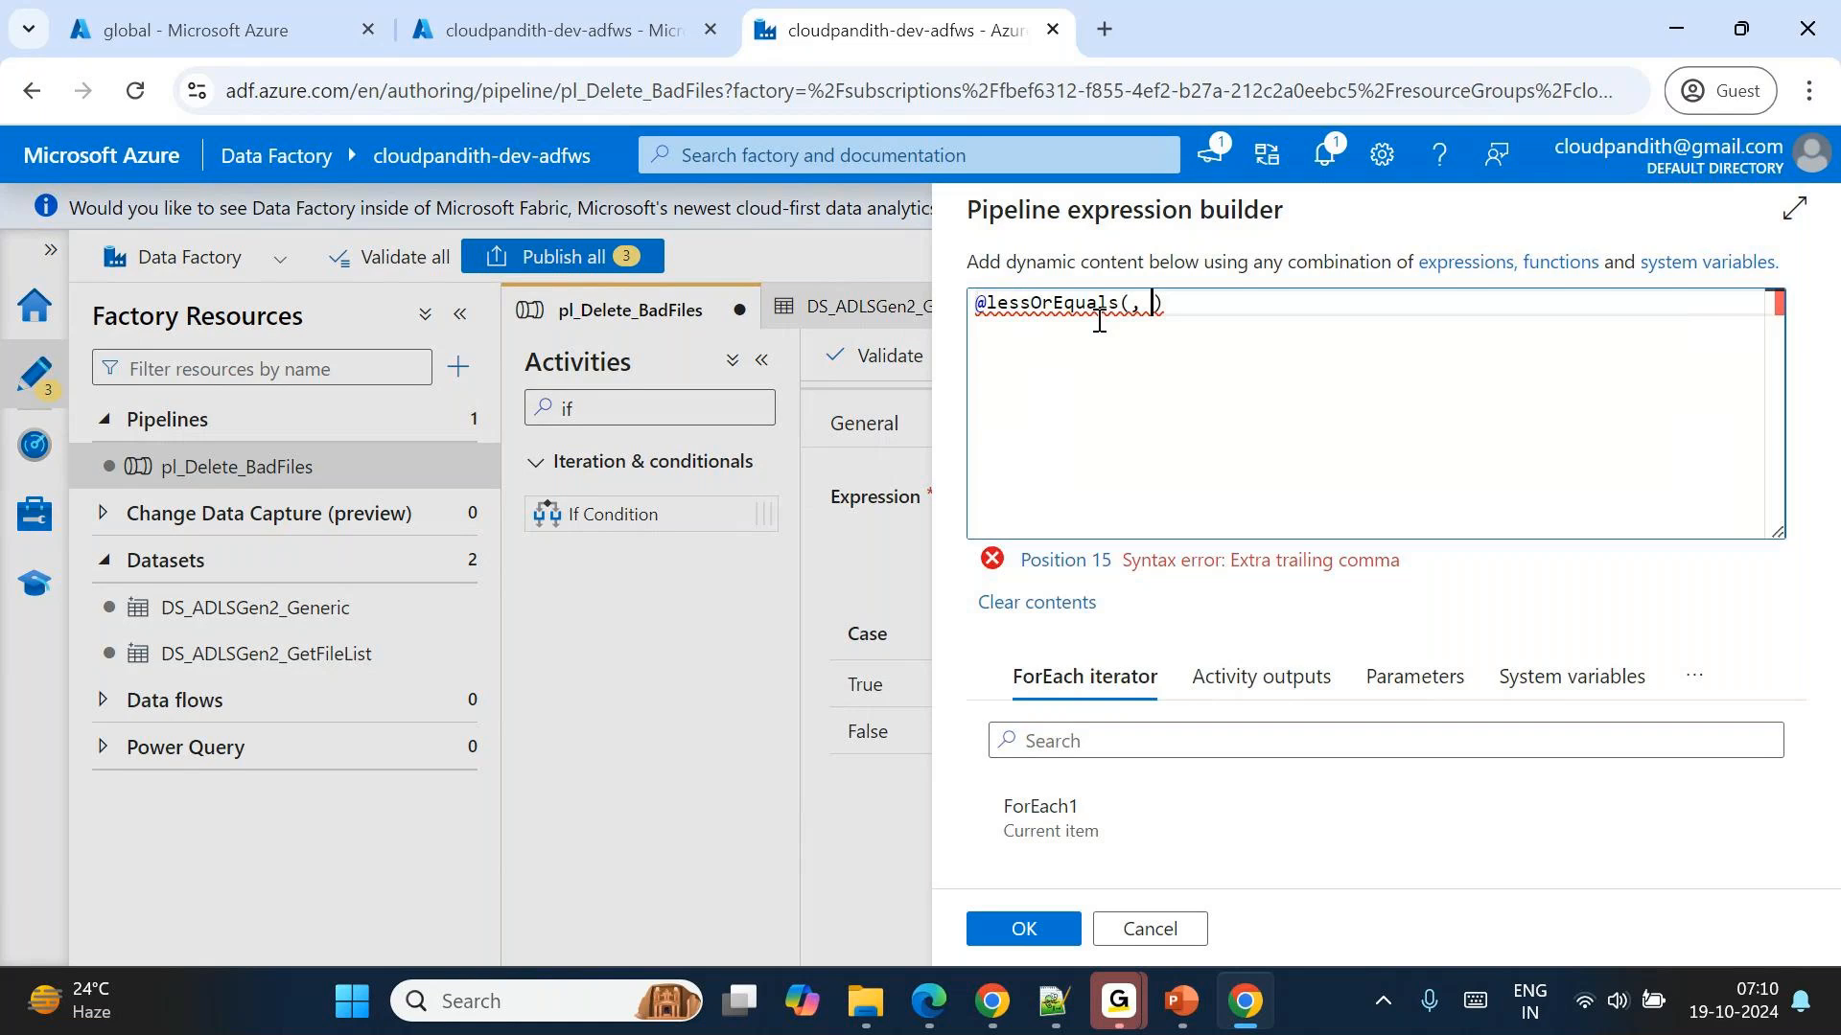
# Complete the lessOrEquals arguments with the Get Metadata2 size output and 200, and apply the expression.
pyautogui.click(1237, 676)
pyautogui.scroll(-8, 1233, 846)
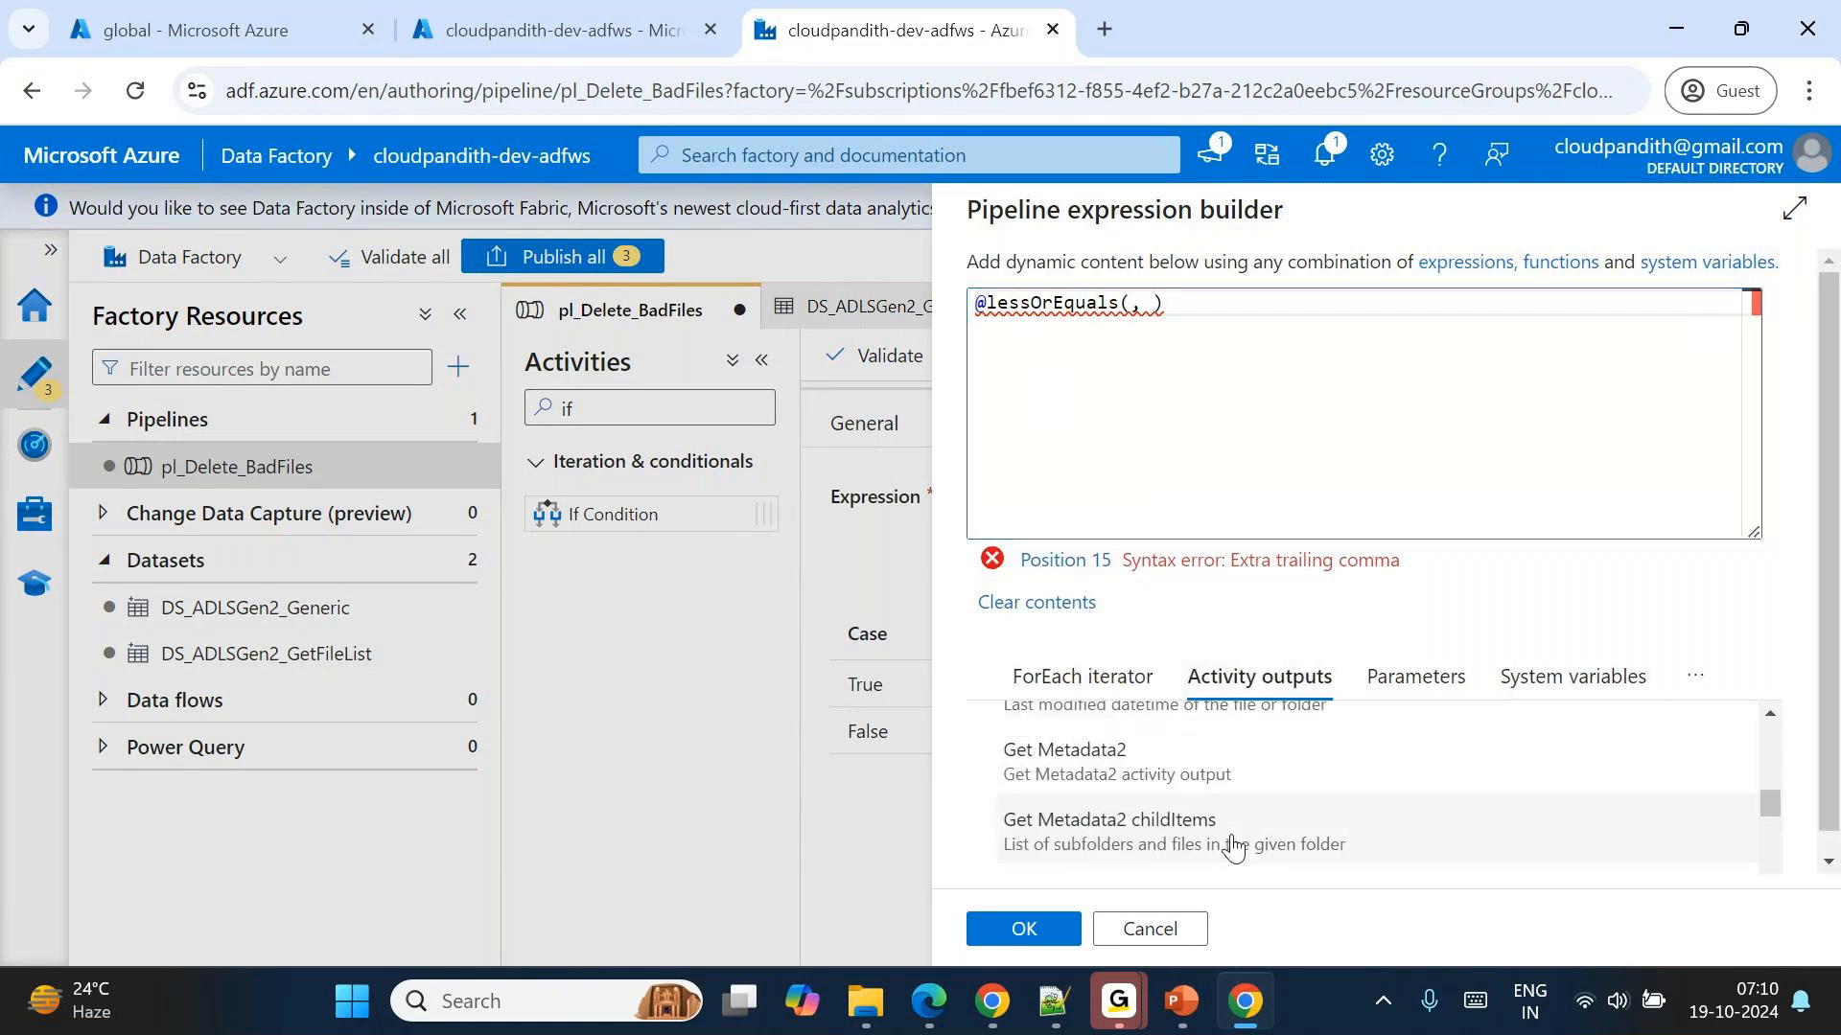
pyautogui.scroll(-3, 1233, 843)
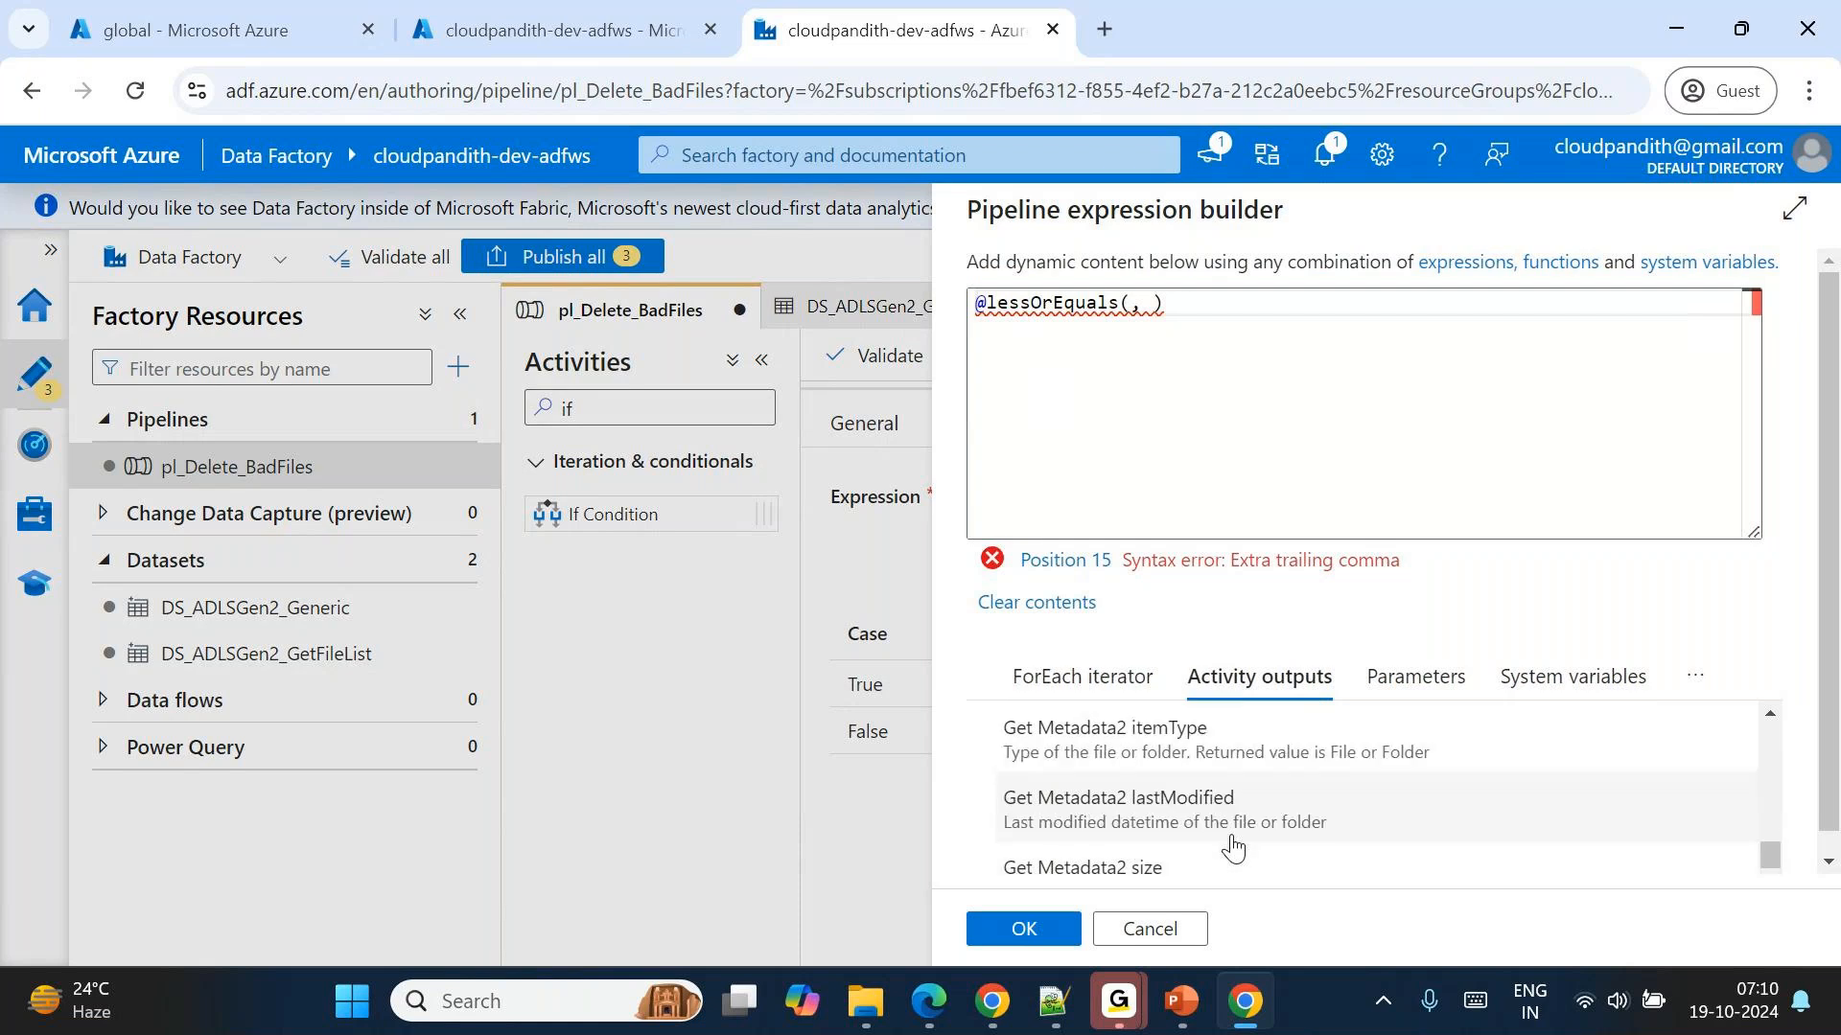
pyautogui.click(1179, 856)
pyautogui.click(1555, 305)
pyautogui.write('100')
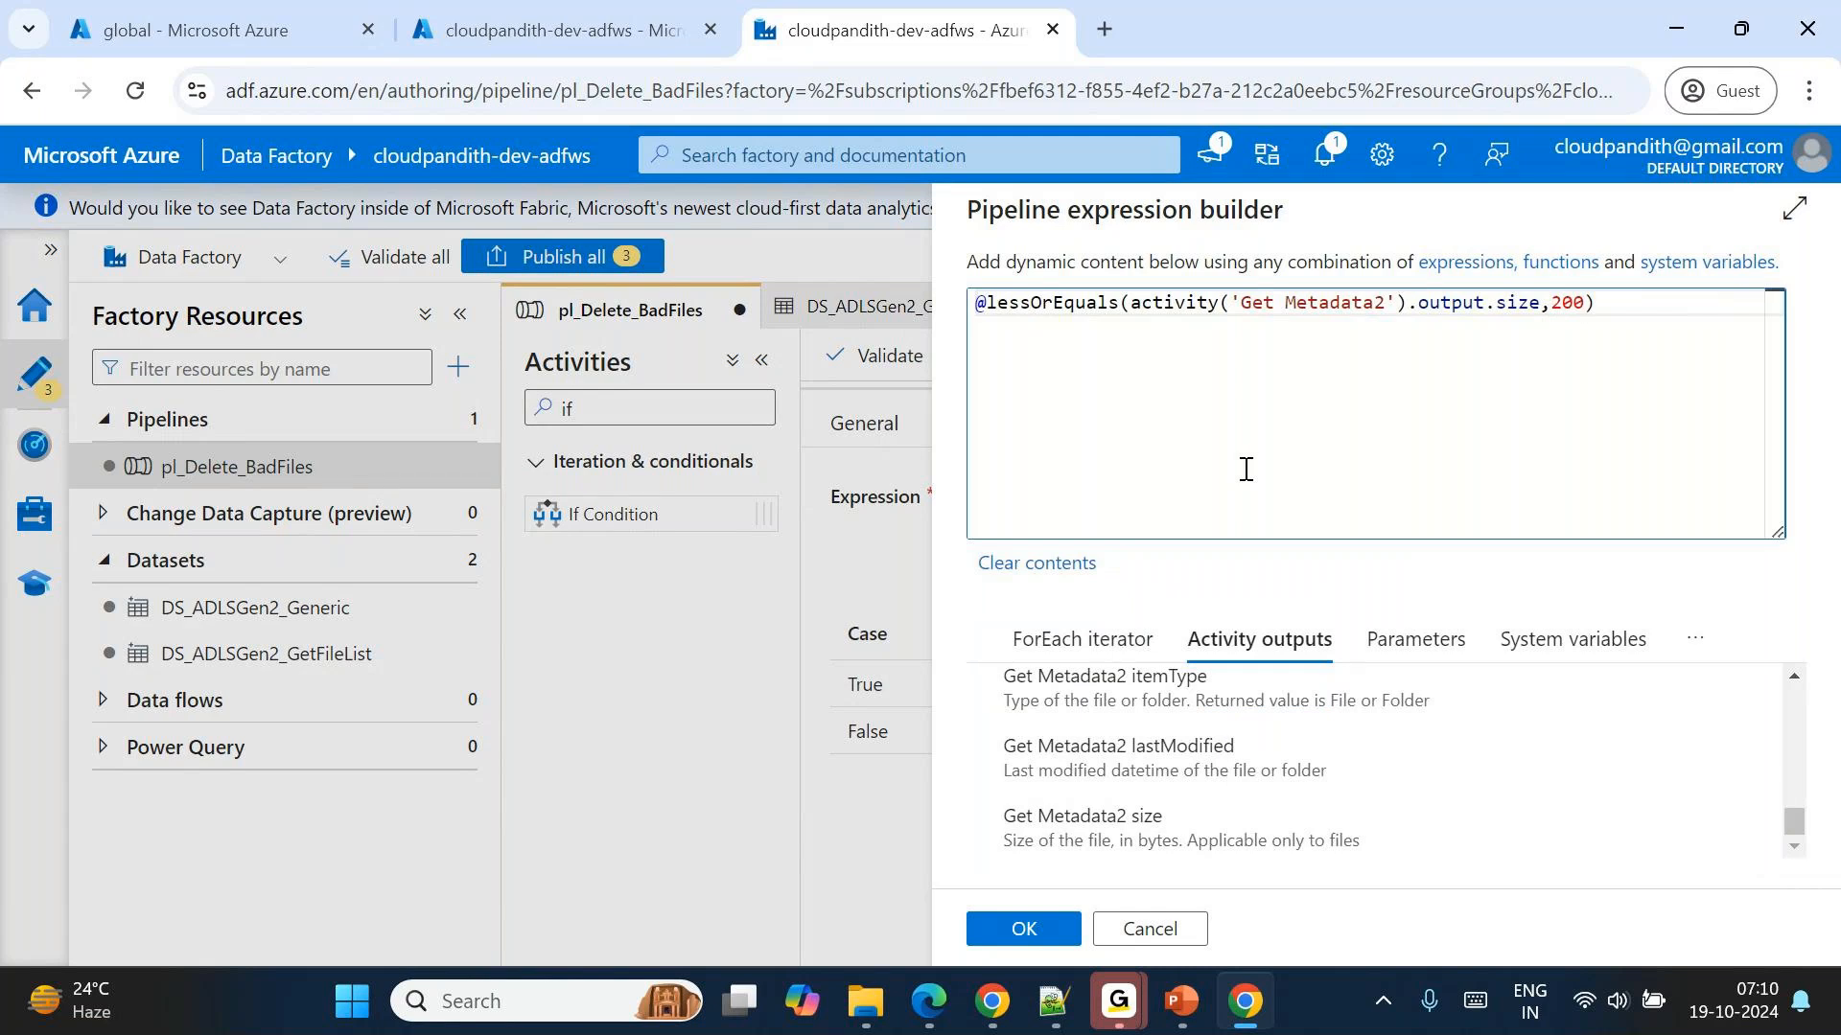
pyautogui.doubleClick(1566, 305)
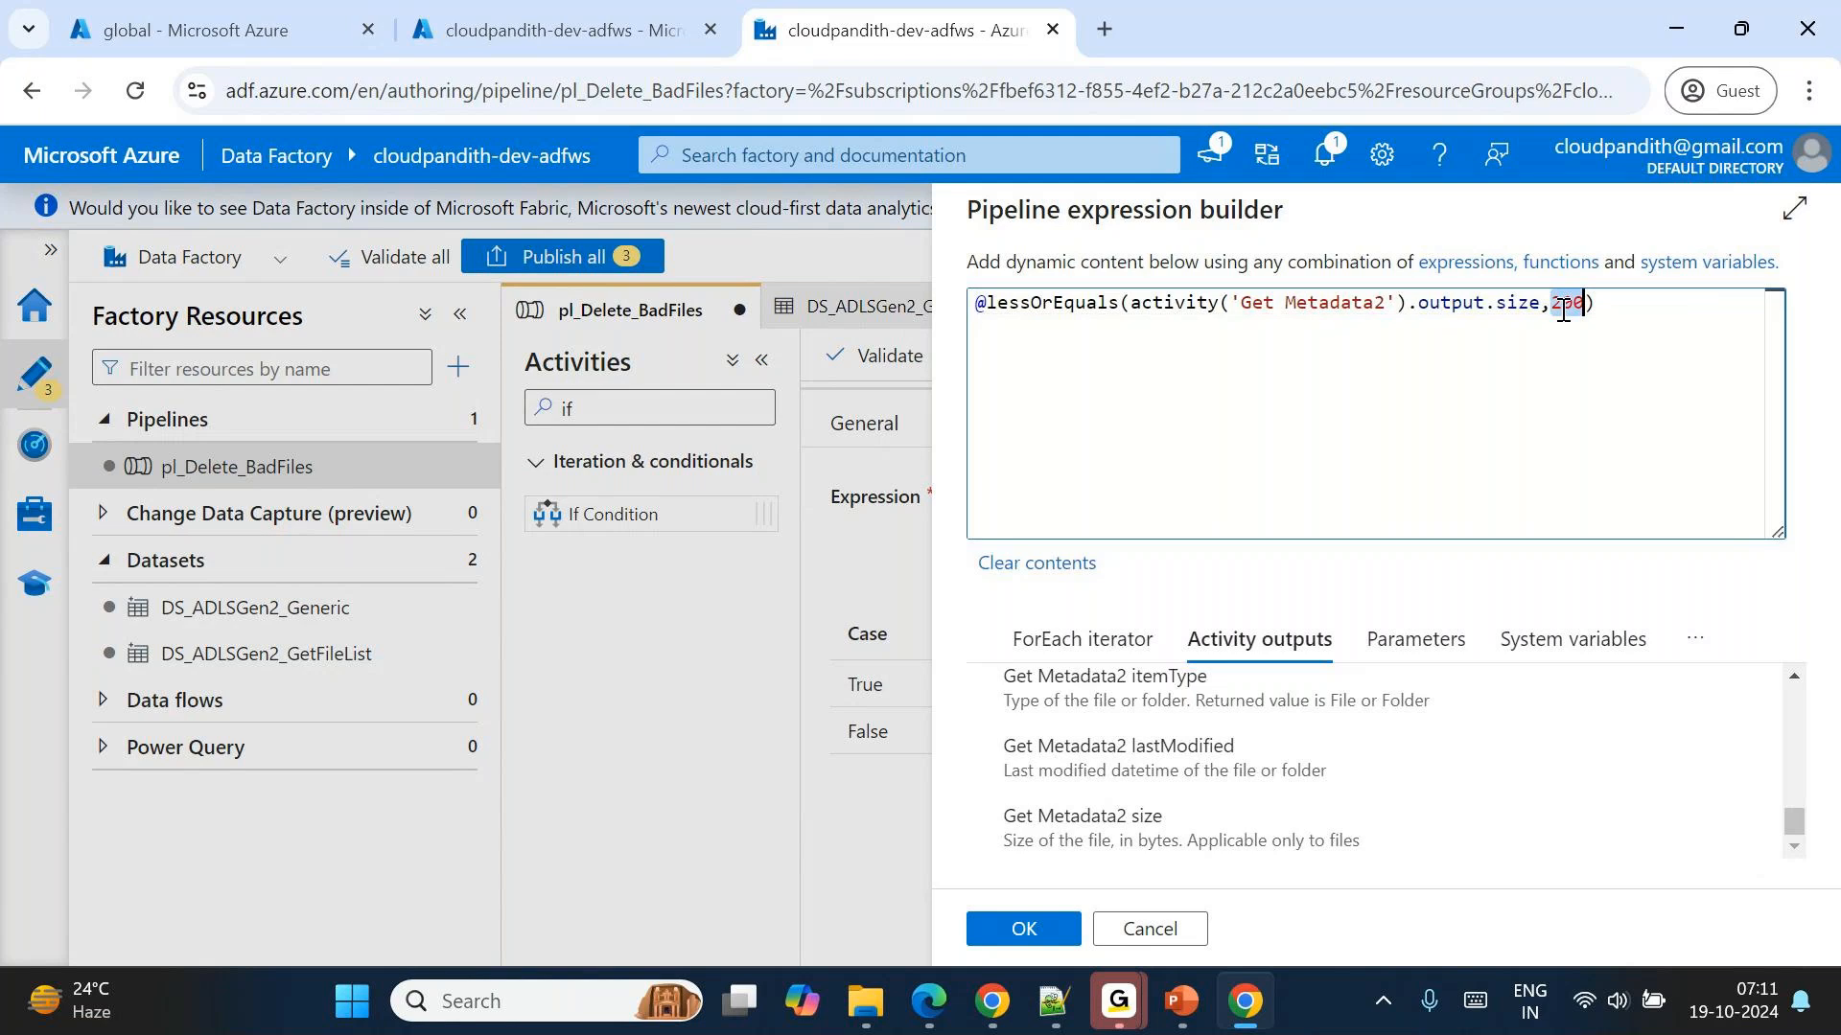
pyautogui.click(1023, 931)
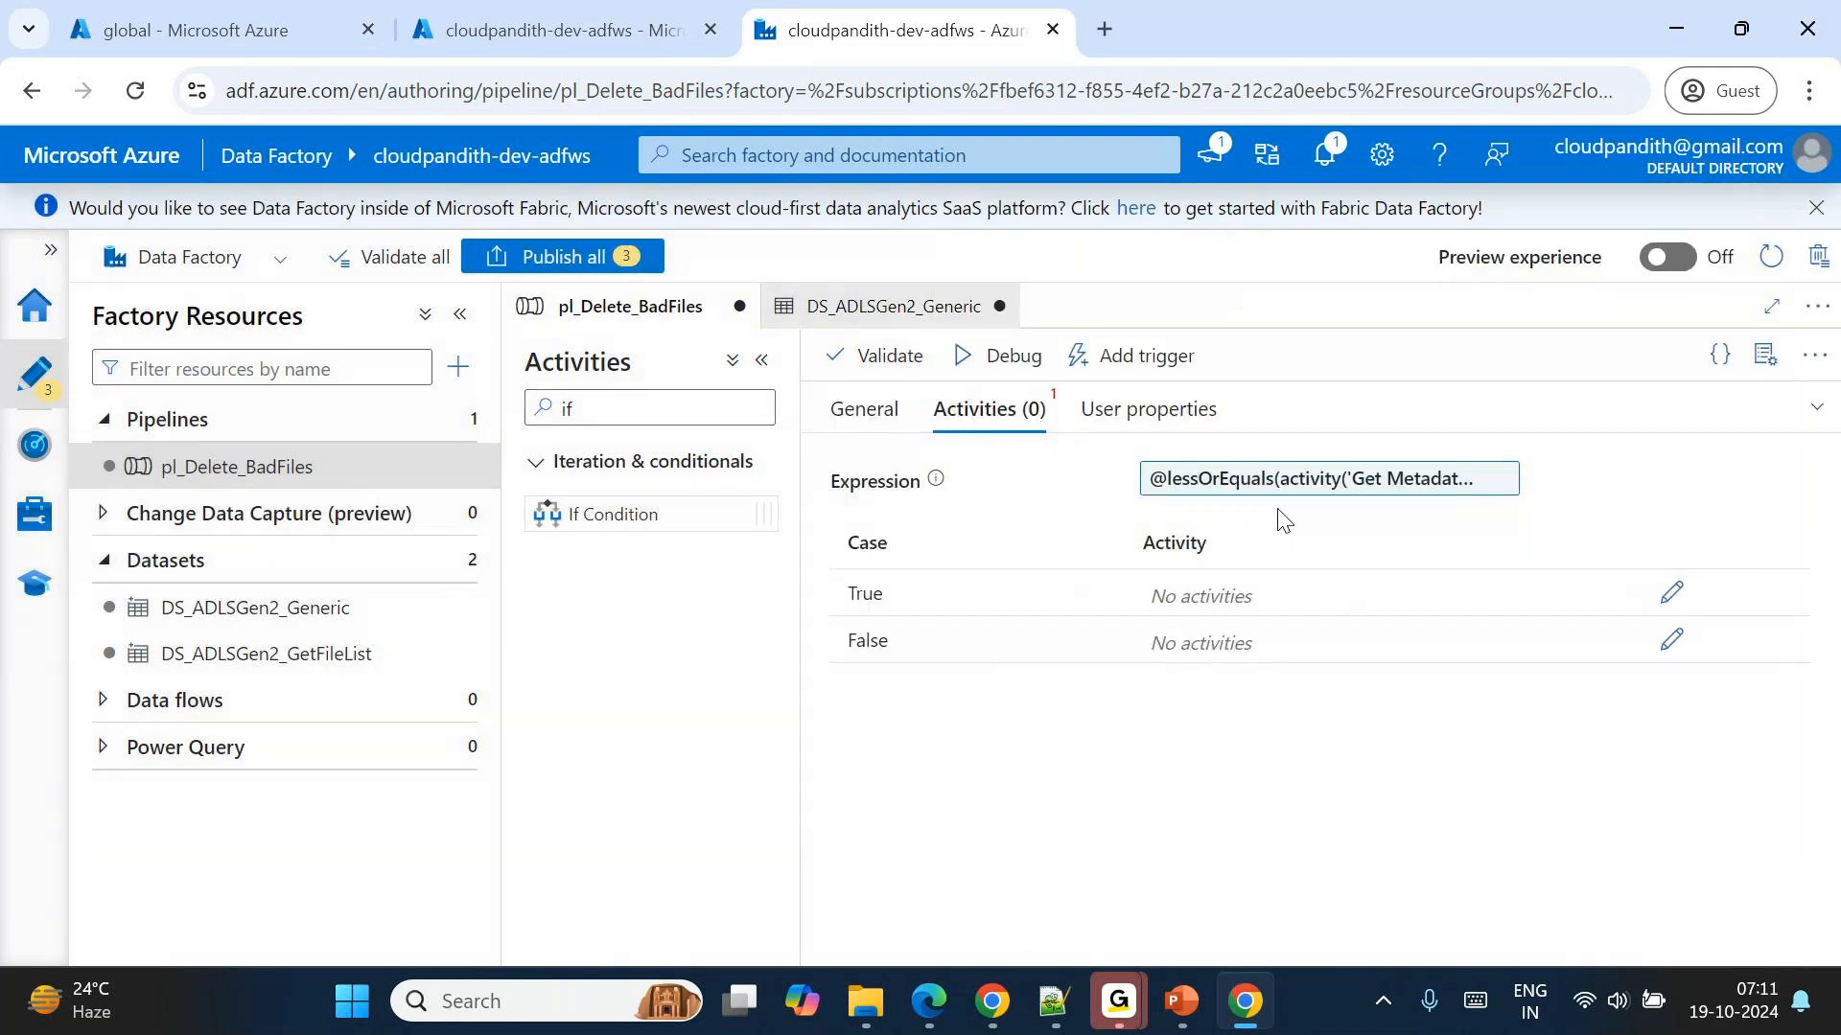
# Add a Delete activity to the True case of If Condition1.
pyautogui.click(1666, 589)
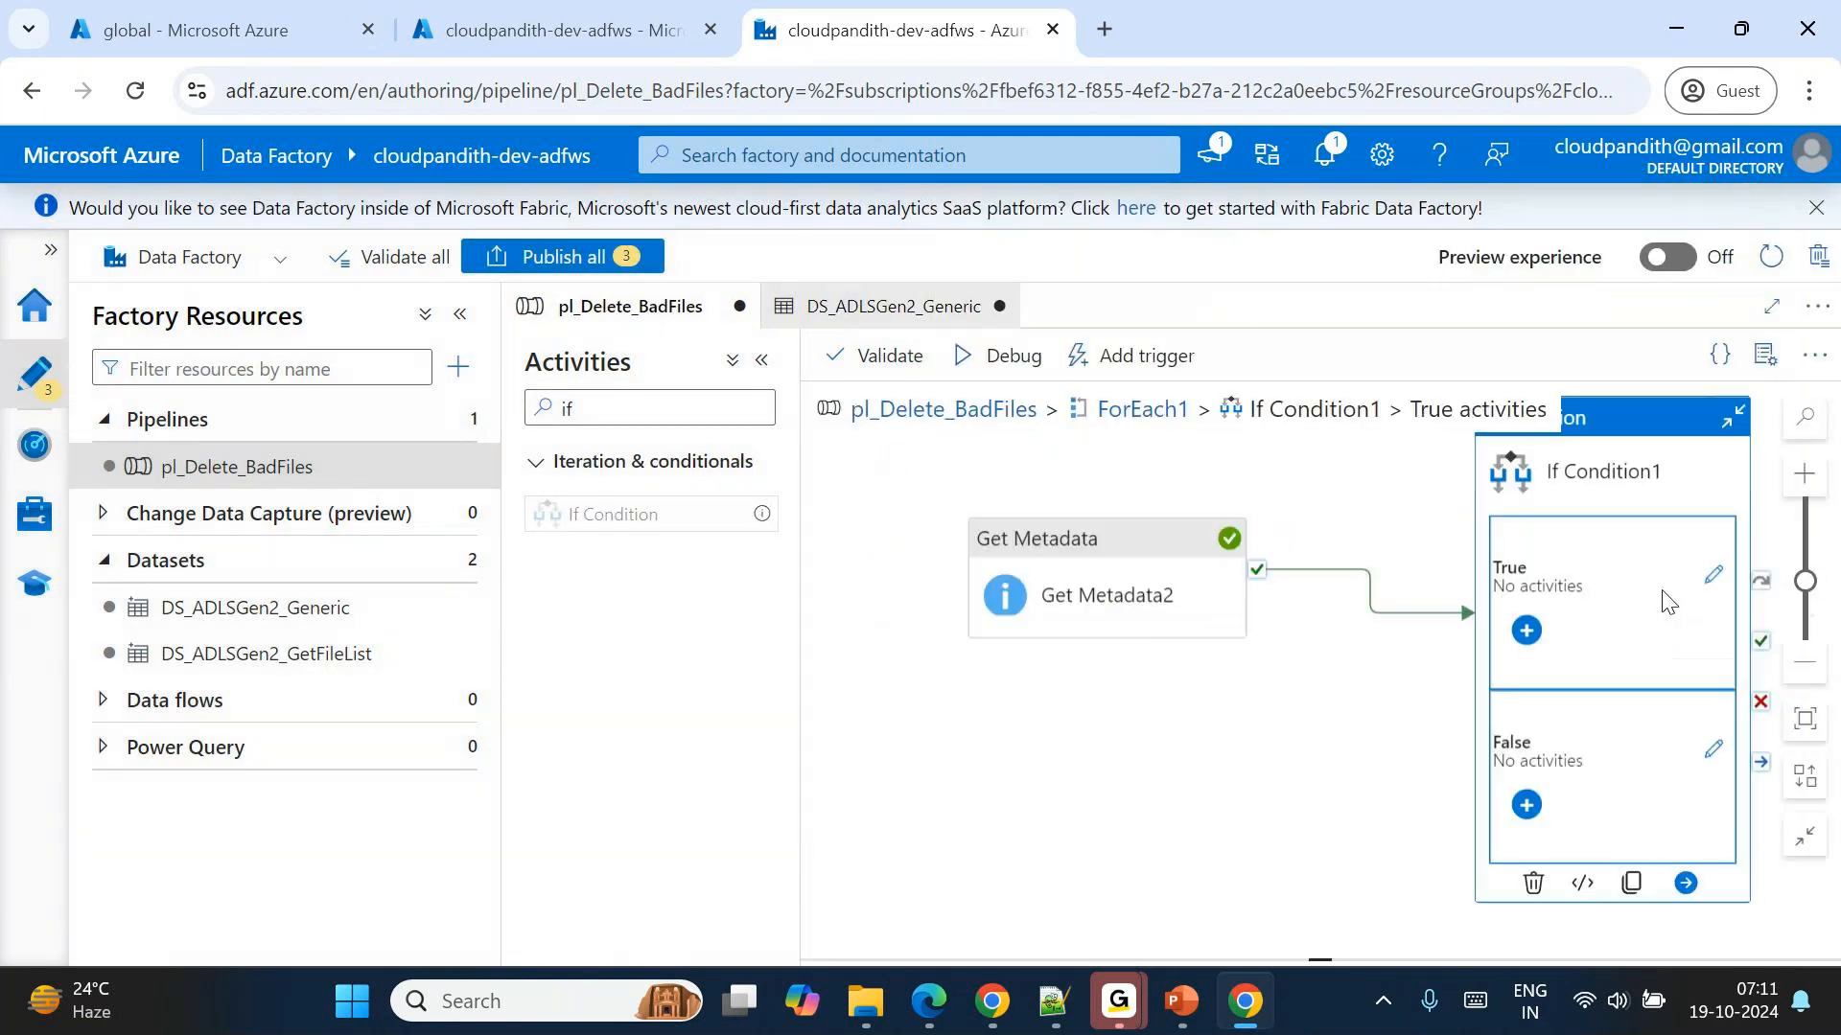
pyautogui.doubleClick(715, 423)
pyautogui.write('delete')
pyautogui.moveTo(593, 513); pyautogui.dragTo(1207, 566)
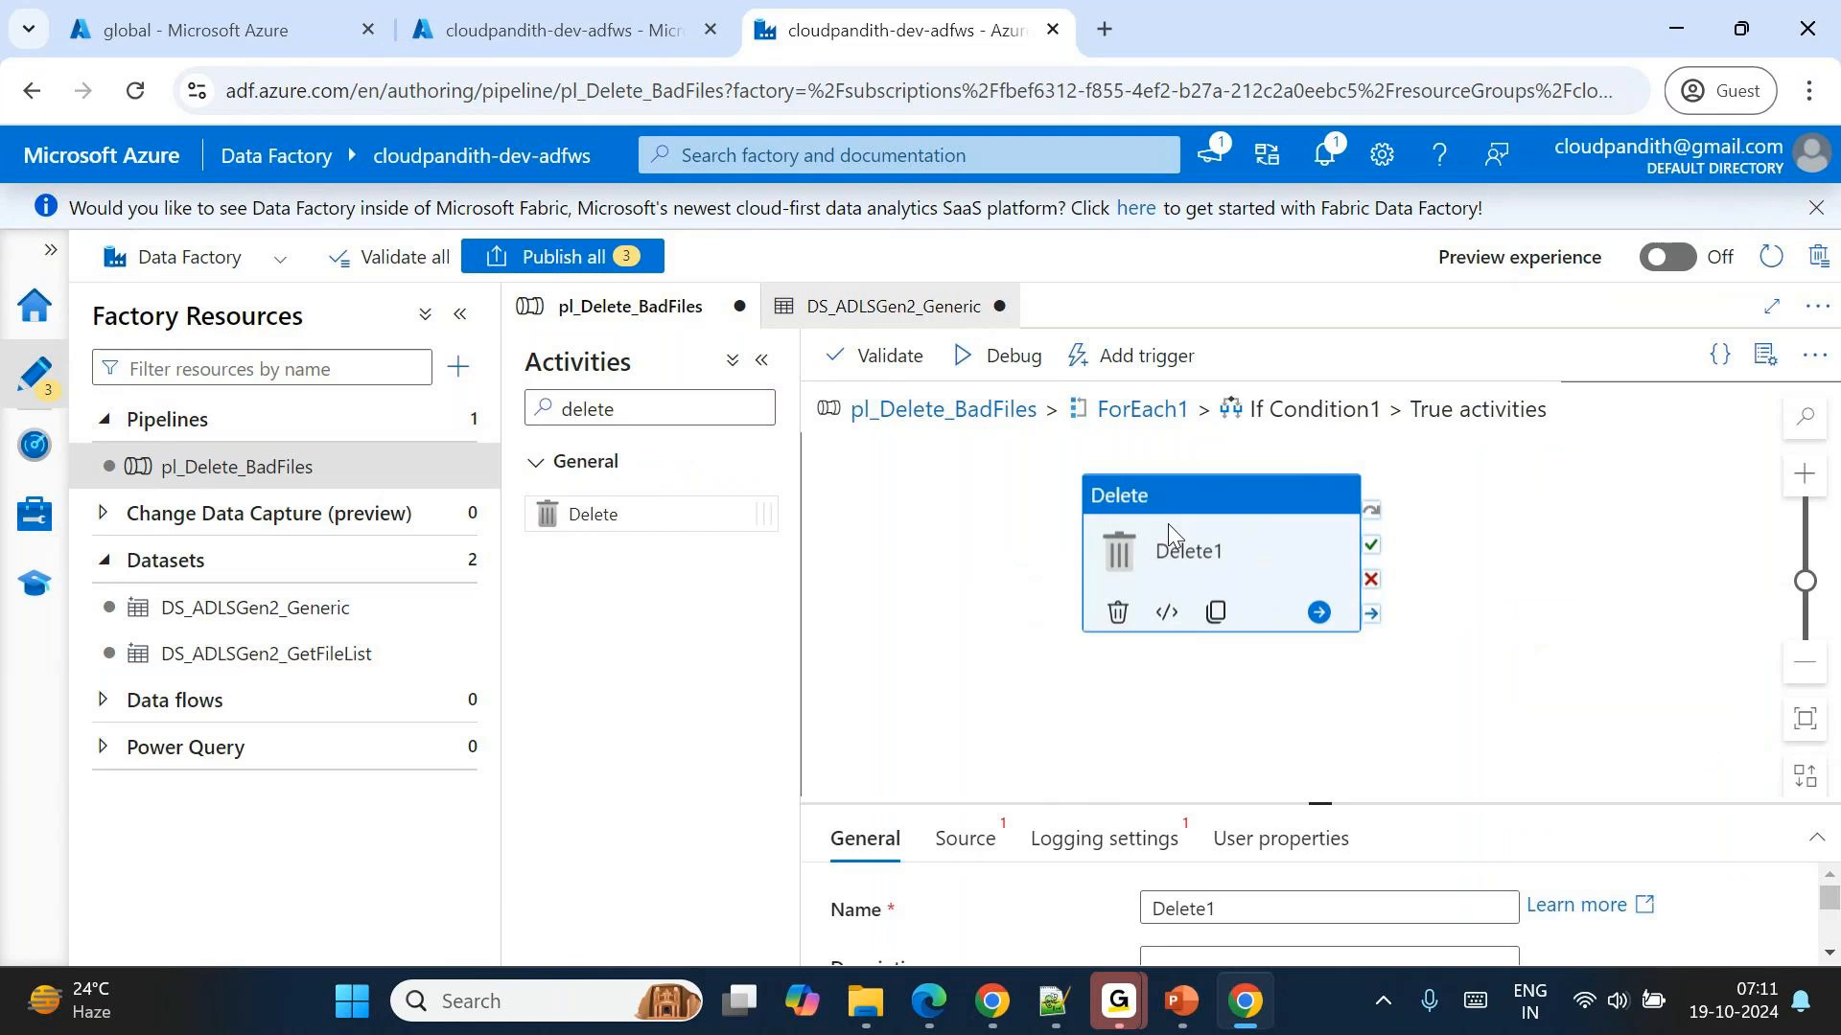
# Set the Delete activity's source dataset to DS_ADLSGen2_Generic.
pyautogui.moveTo(1316, 803); pyautogui.dragTo(1319, 656)
pyautogui.click(976, 692)
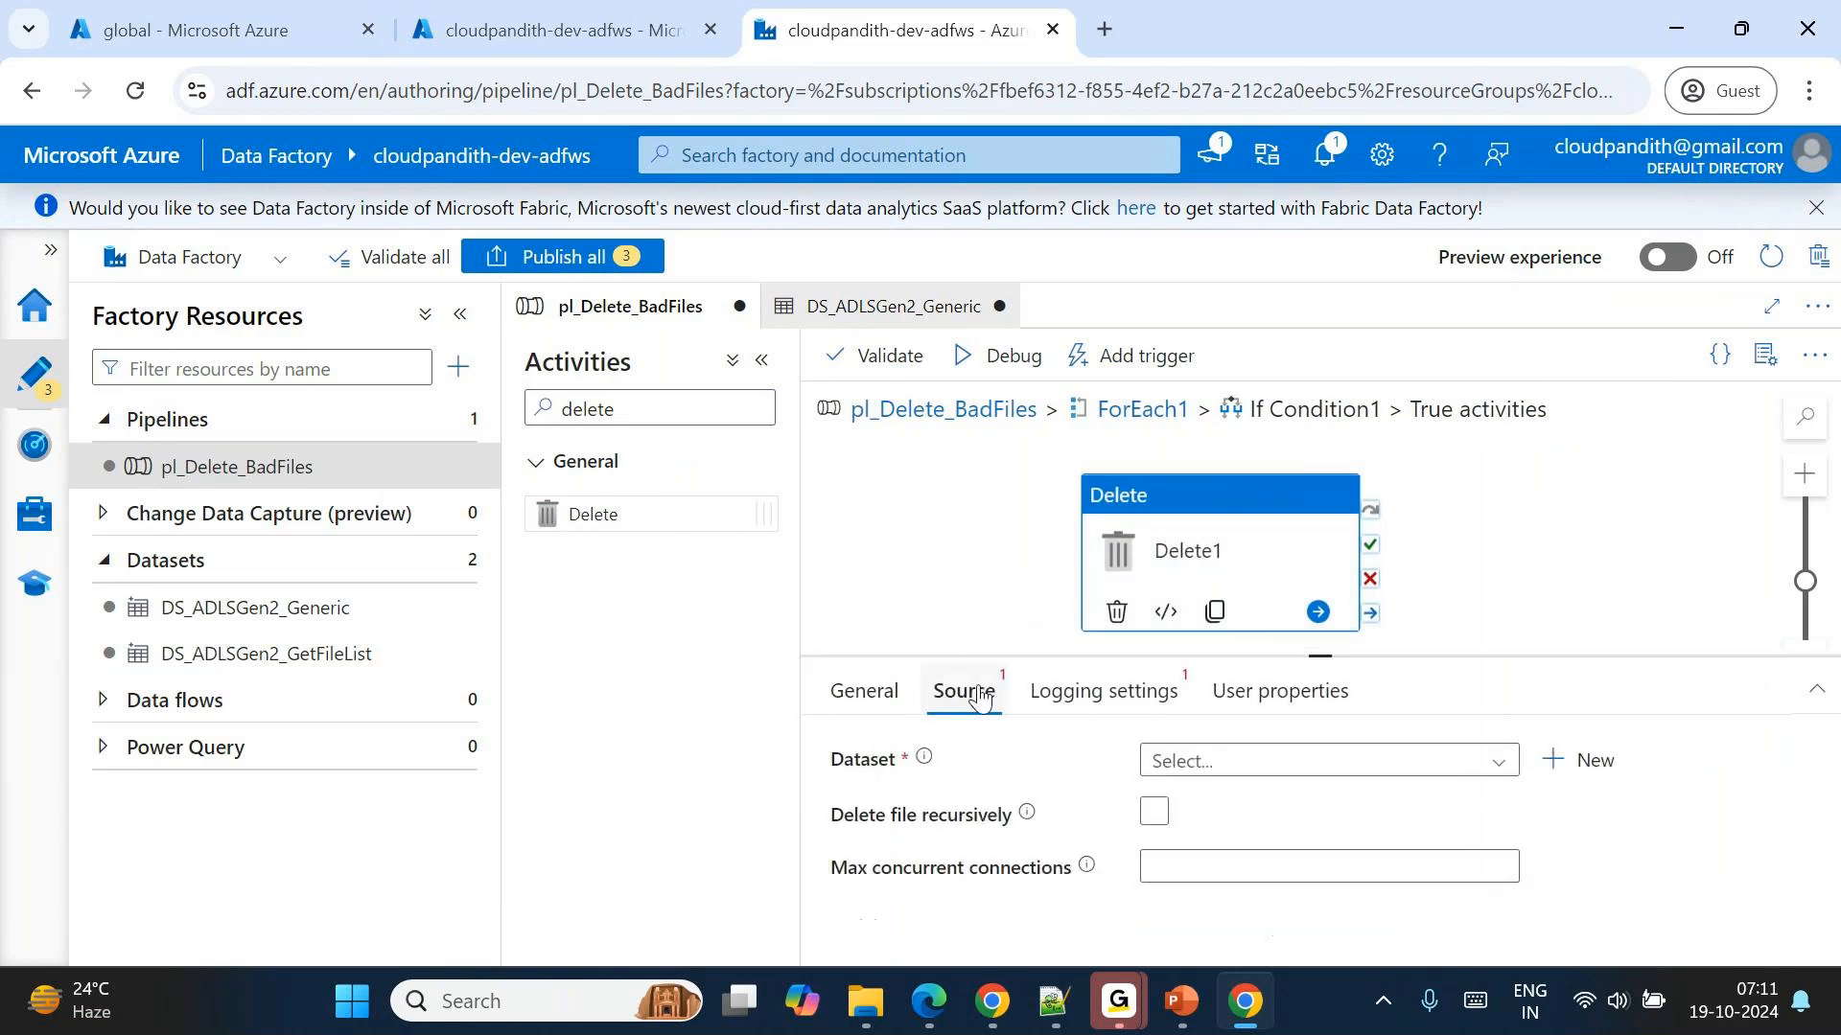
pyautogui.click(1246, 760)
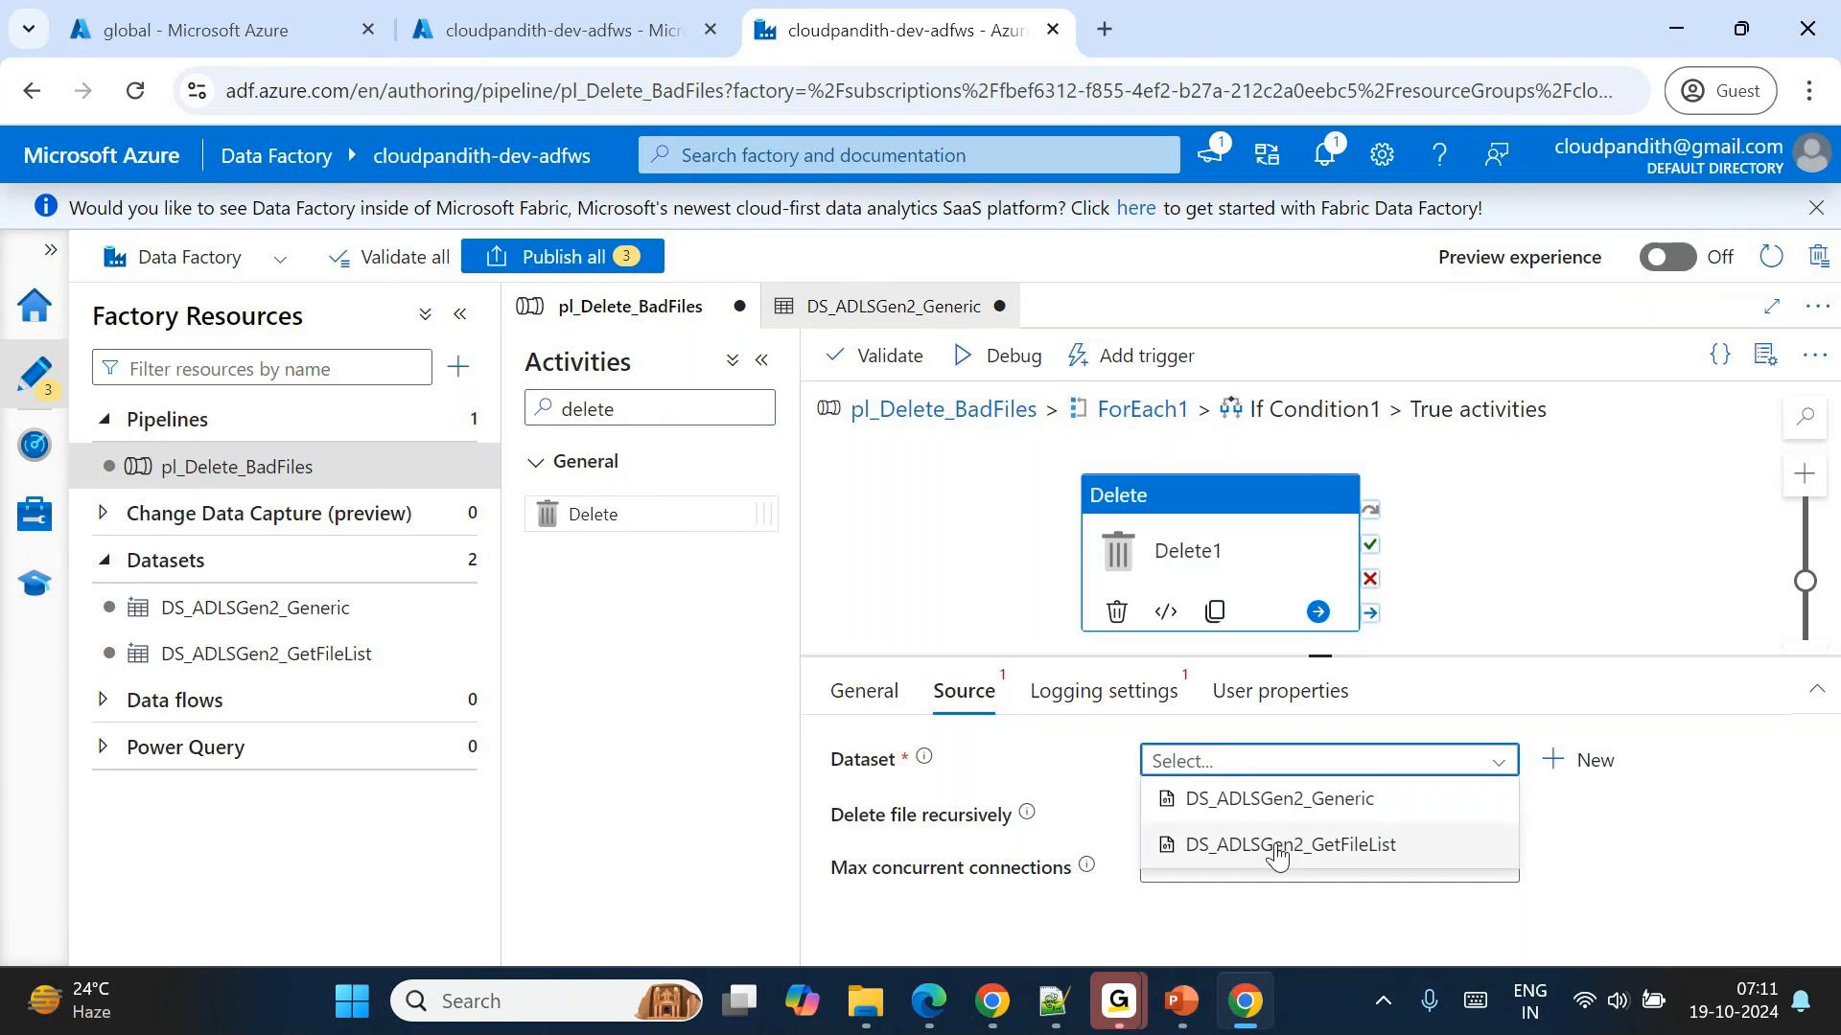
pyautogui.click(1215, 805)
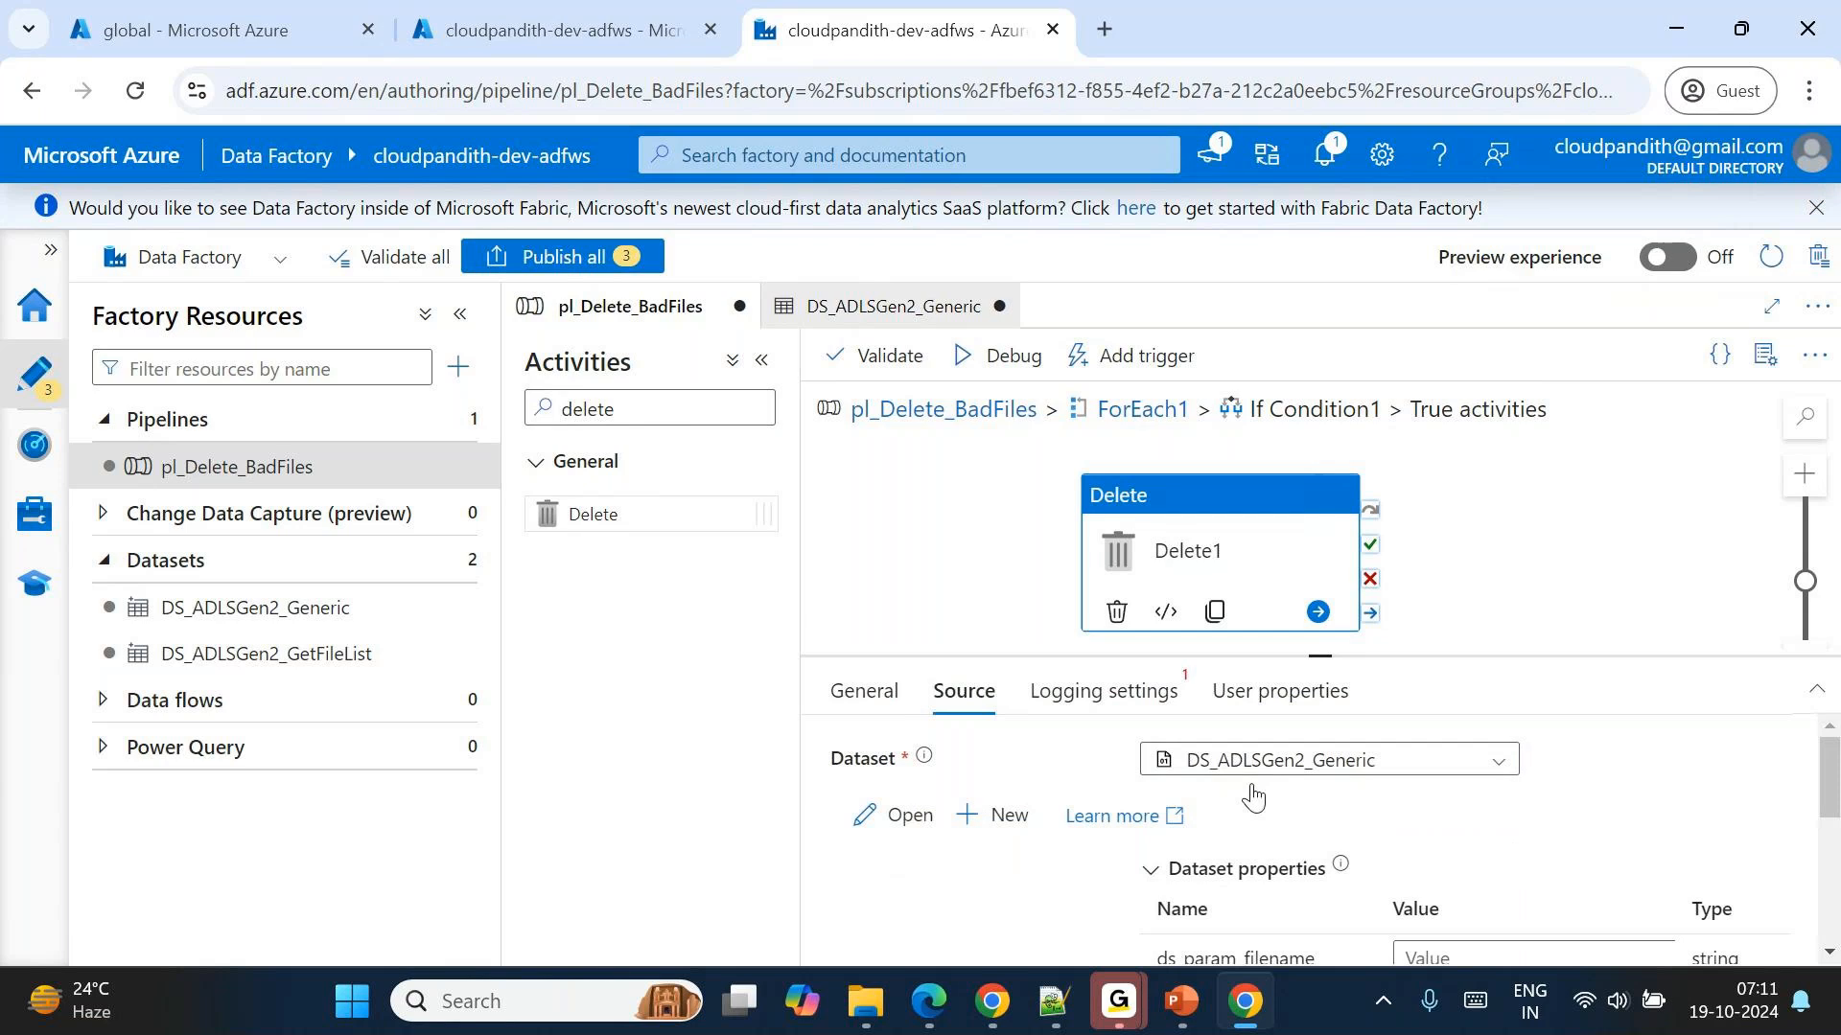
pyautogui.scroll(-1, 1302, 813)
pyautogui.scroll(-2, 1466, 899)
pyautogui.click(1418, 788)
pyautogui.click(1473, 820)
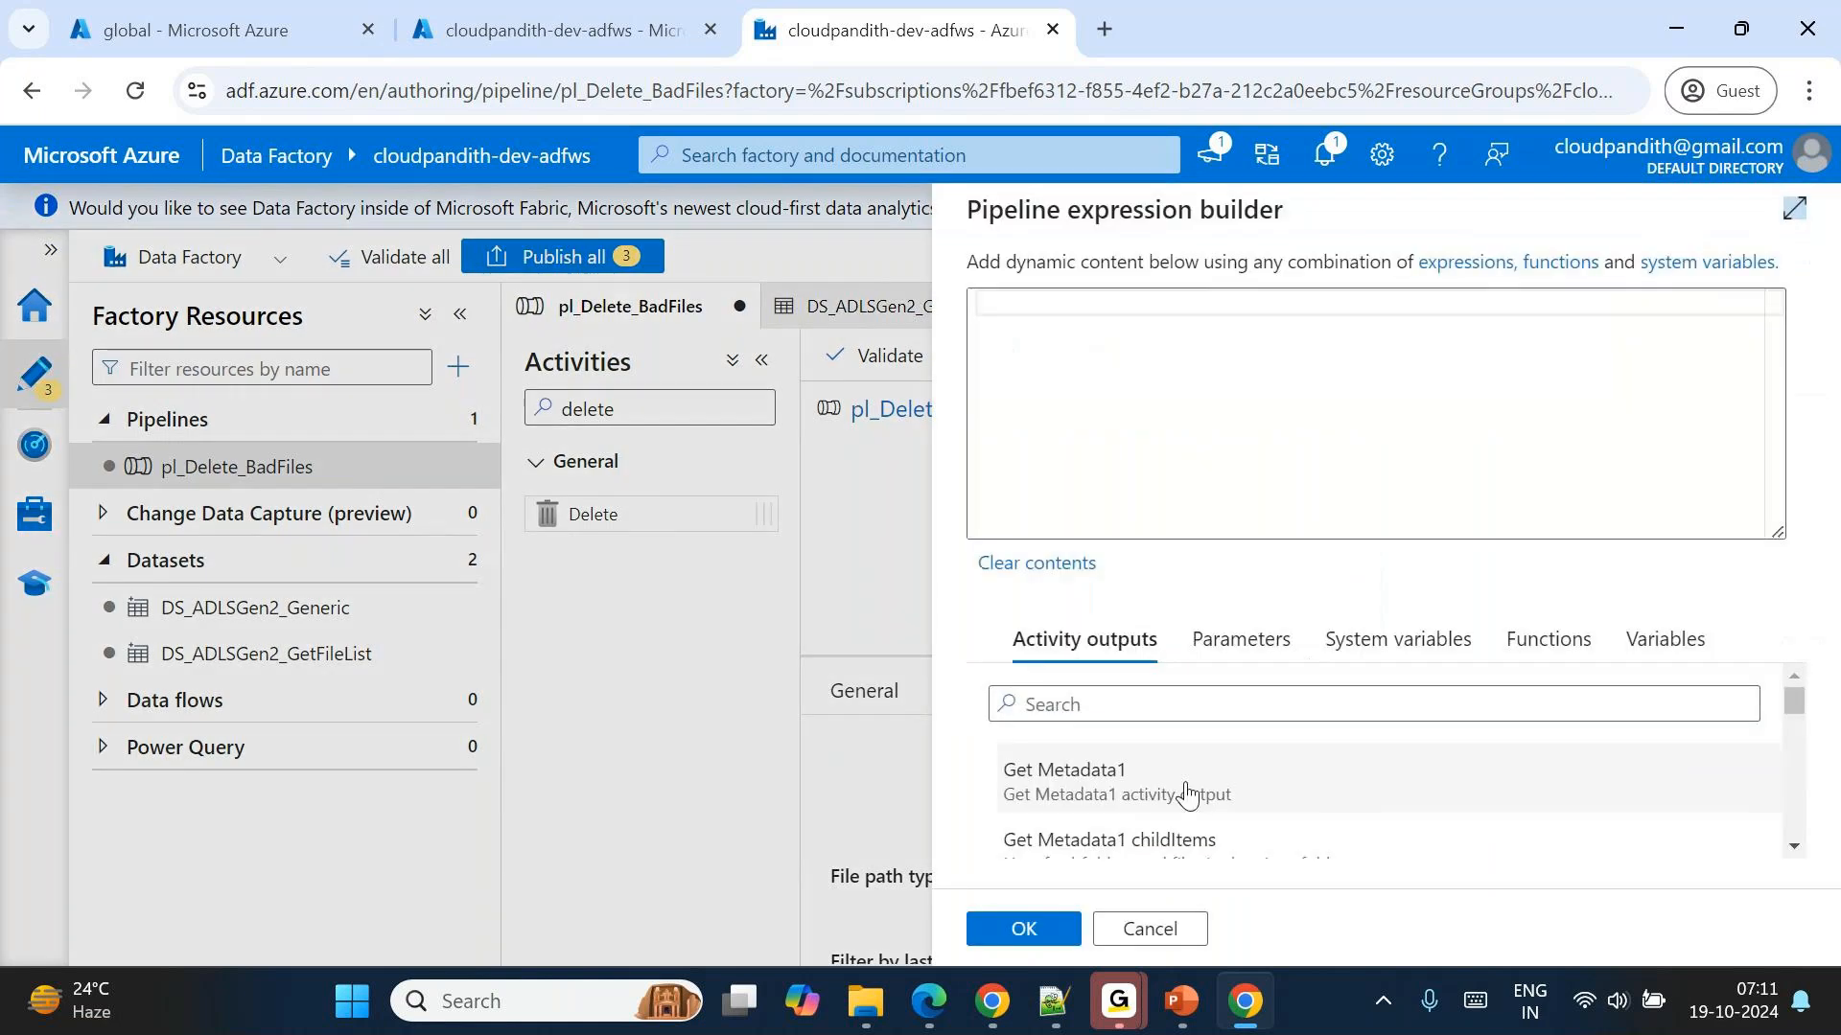
pyautogui.scroll(-2, 1187, 792)
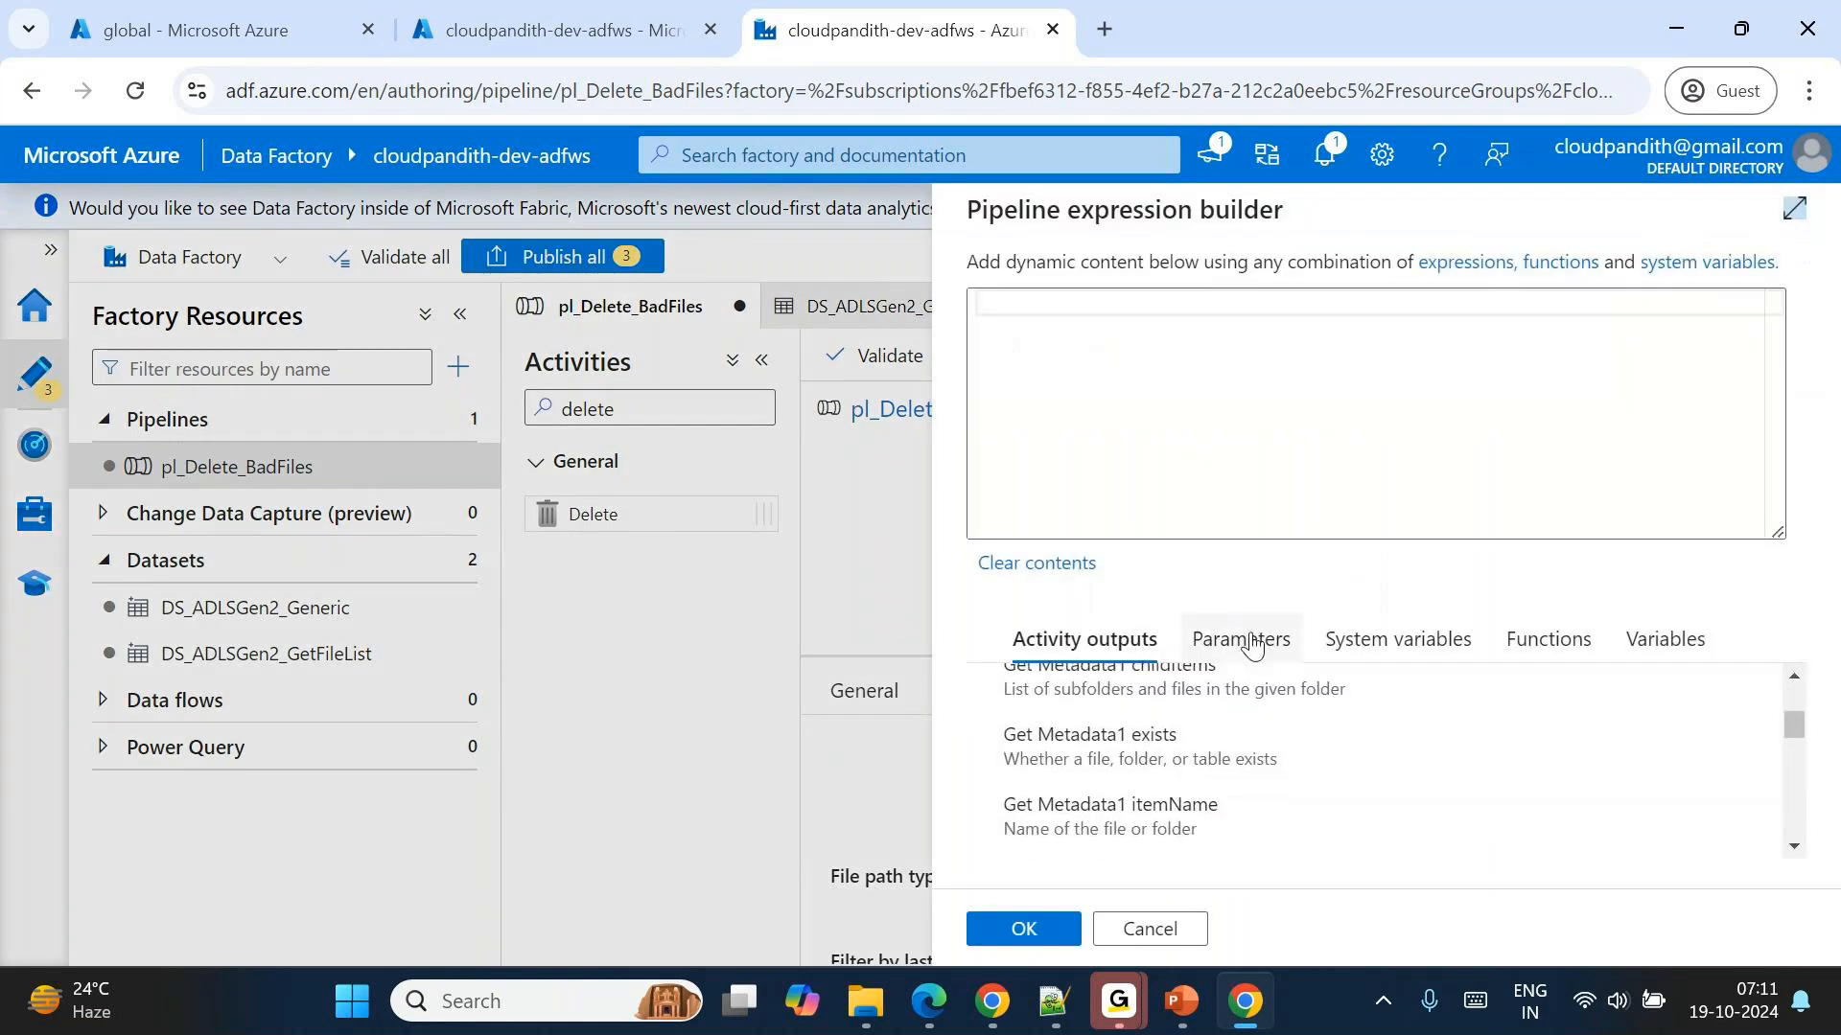
pyautogui.click(1150, 362)
pyautogui.write('@it')
pyautogui.press('Tab')
pyautogui.write('(')
pyautogui.press('Return')
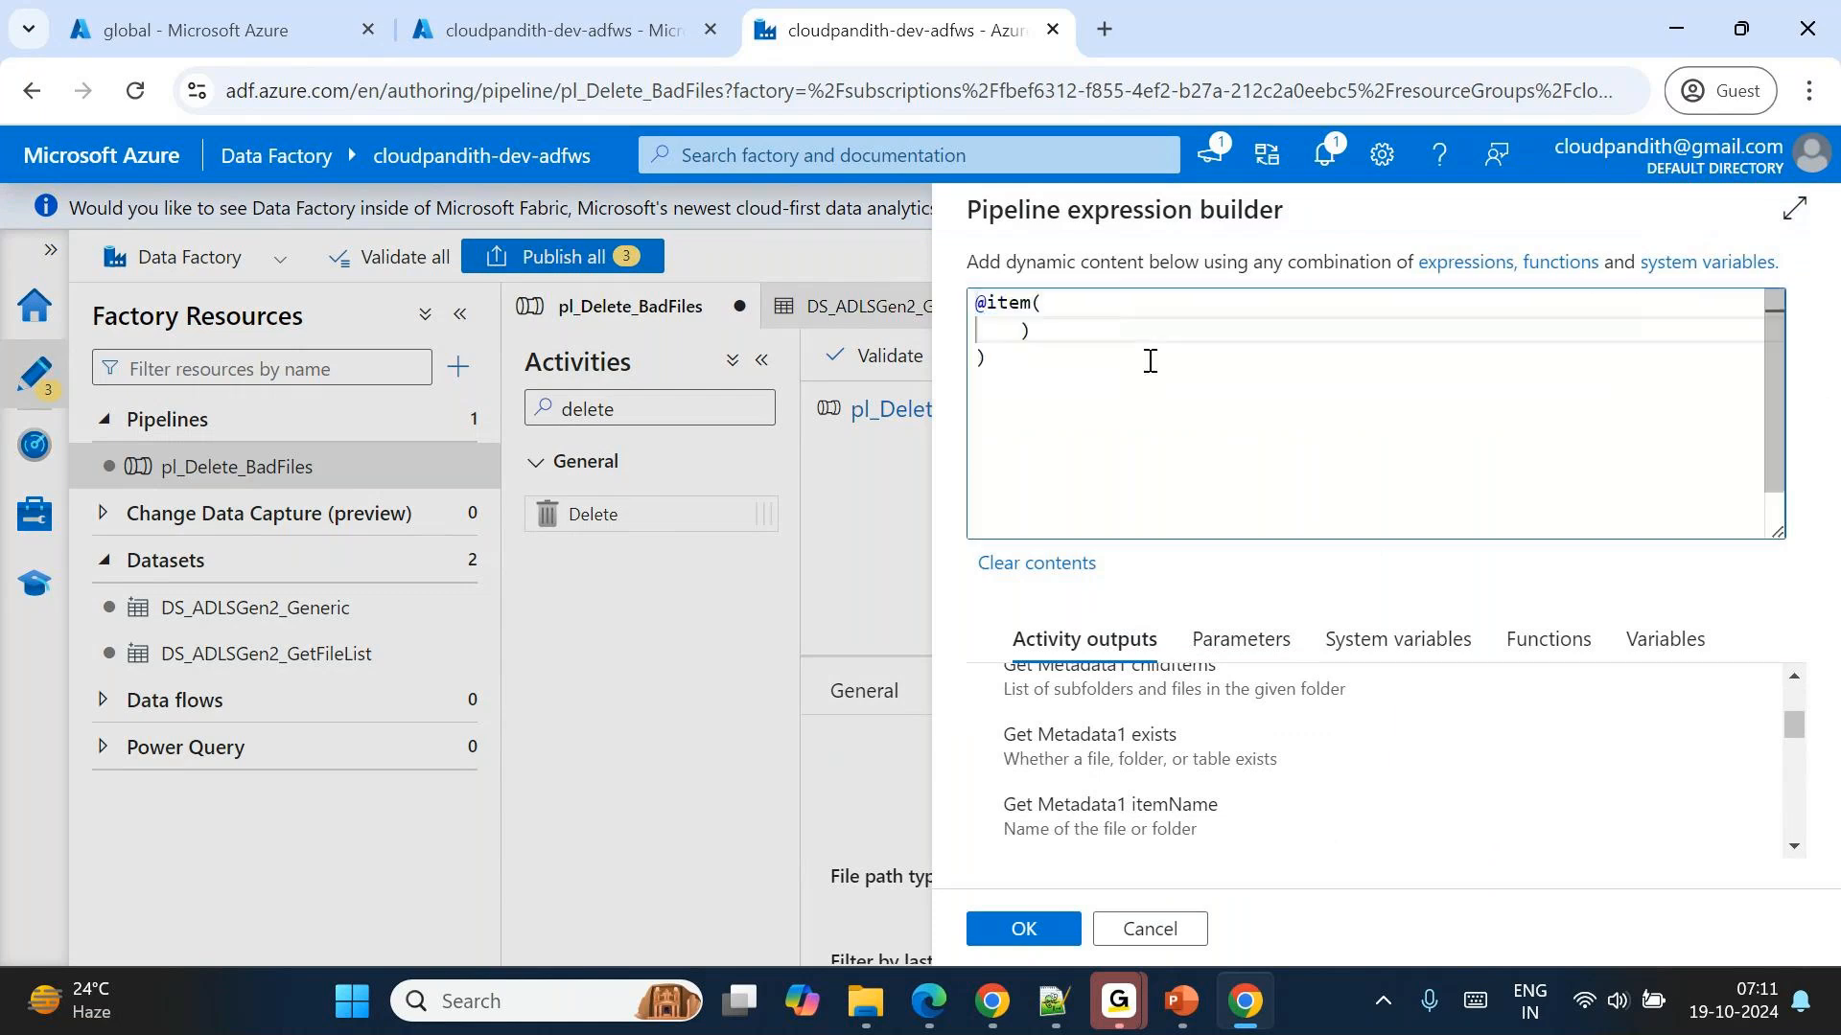
pyautogui.press('End')
pyautogui.press('BackSpace')
pyautogui.press('BackSpace')
pyautogui.press('Delete')
pyautogui.press('End')
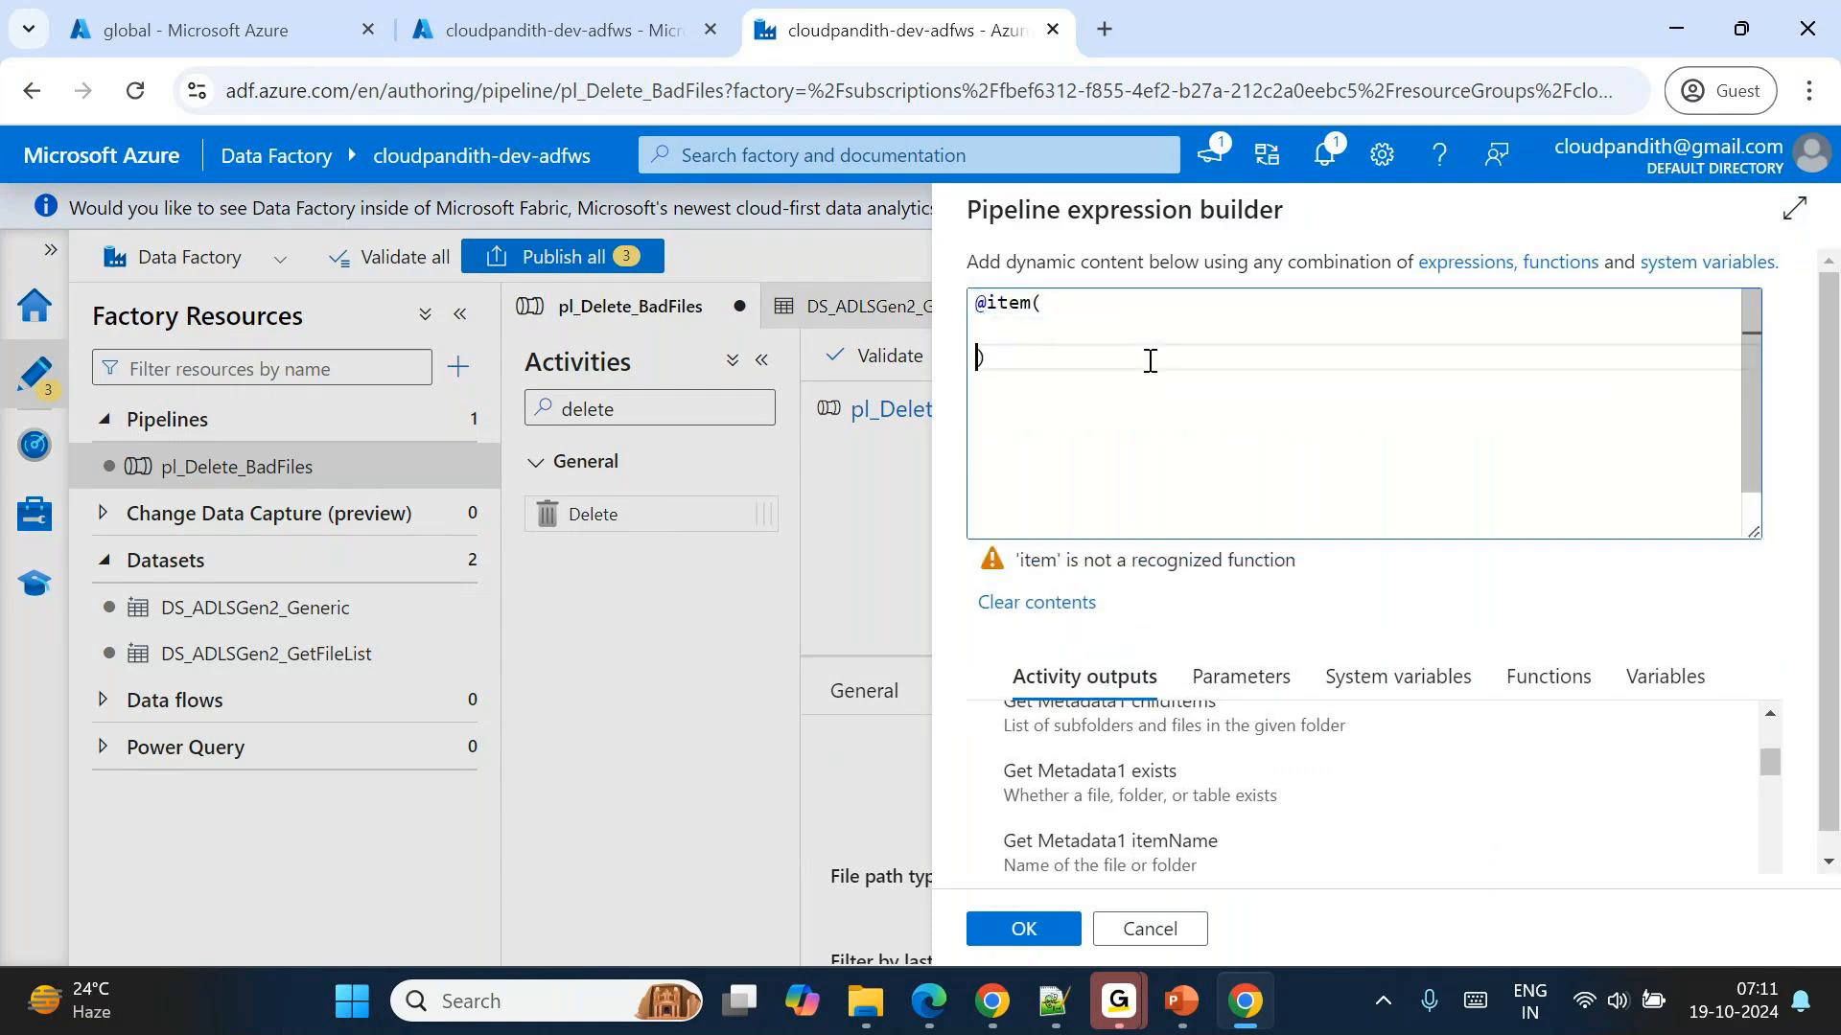
pyautogui.write('.name')
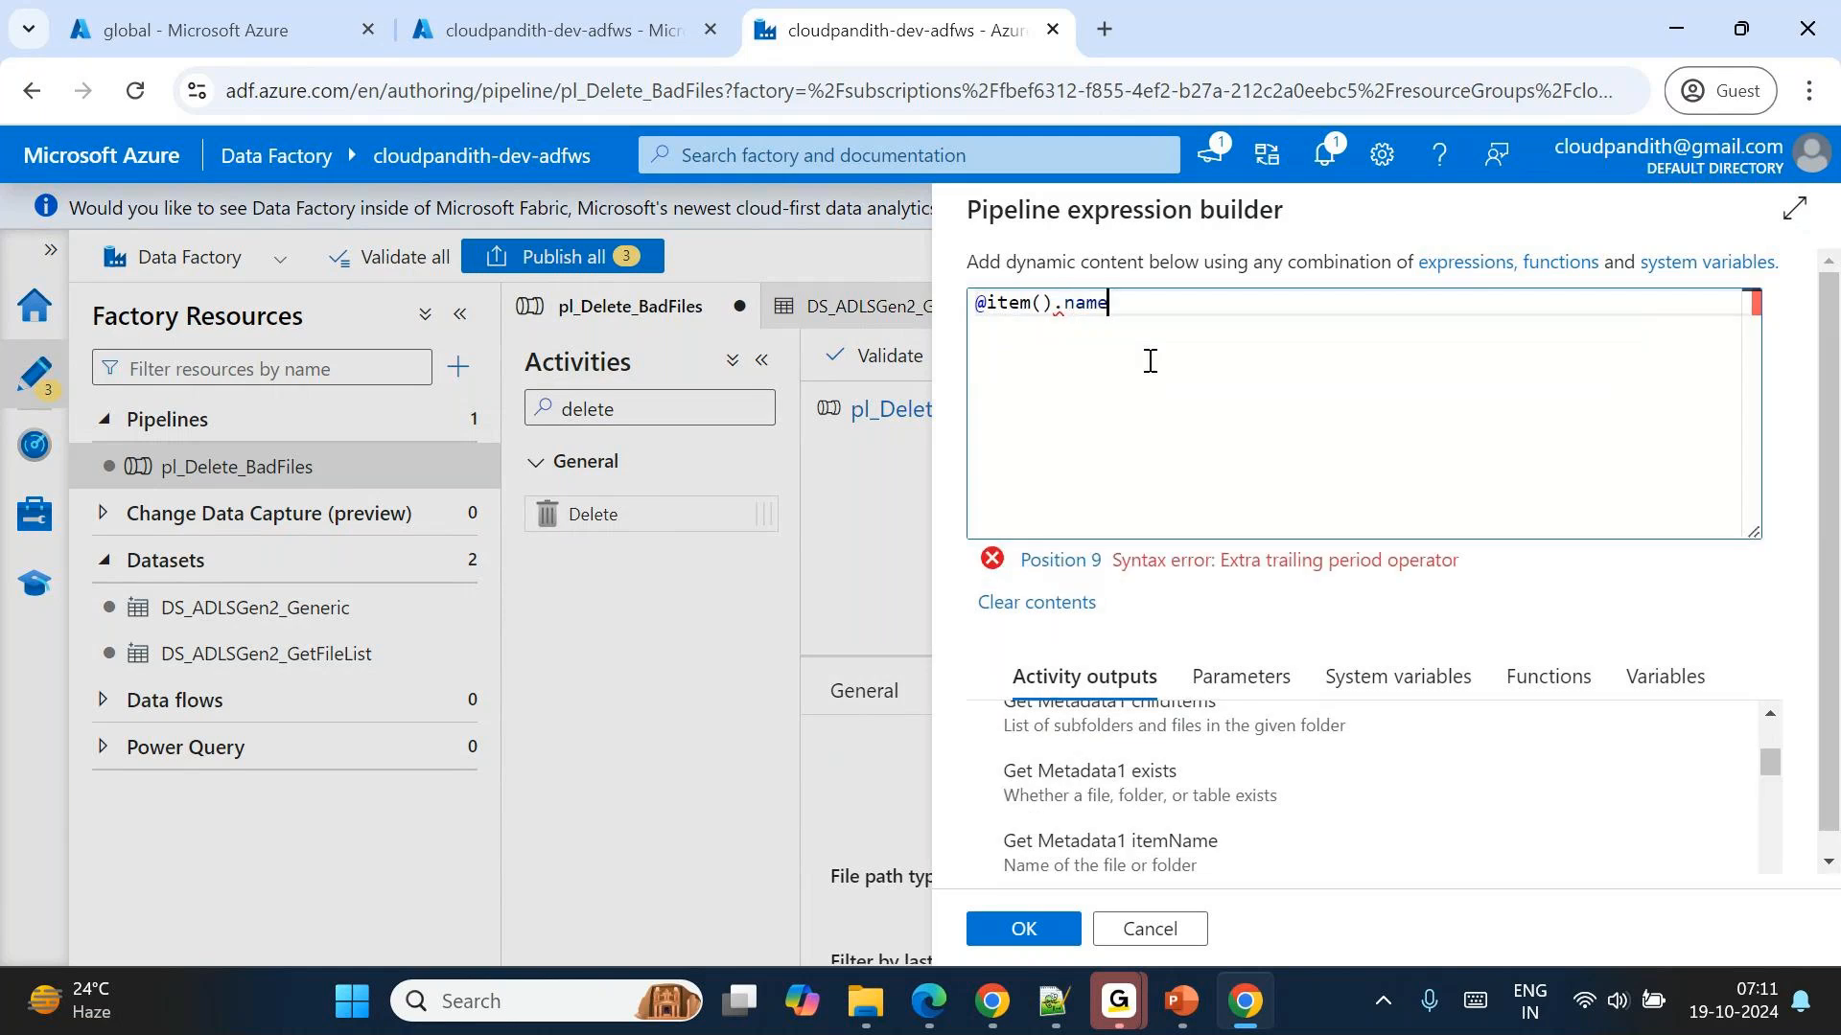
pyautogui.click(1019, 930)
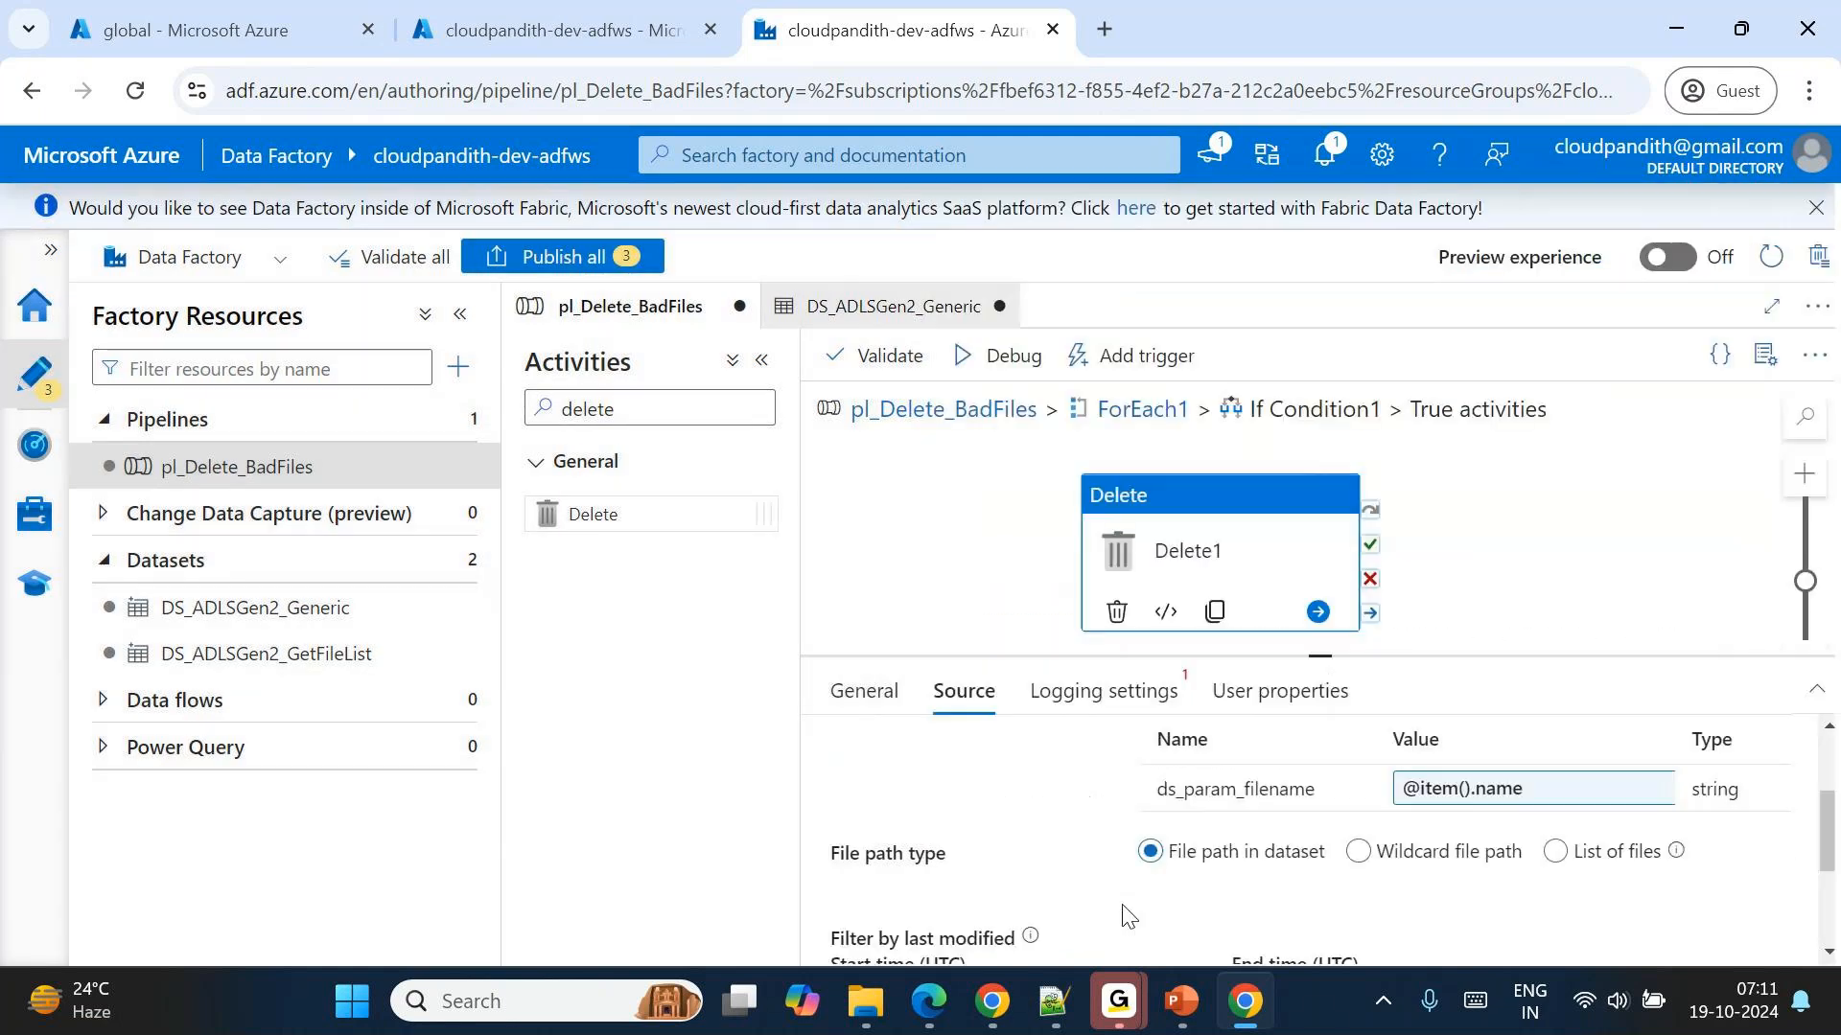
# Review the pipeline flow from Get Metadata1 through ForEach1 and check If Condition1's expression, leaving it without edits.
pyautogui.scroll(2, 1326, 868)
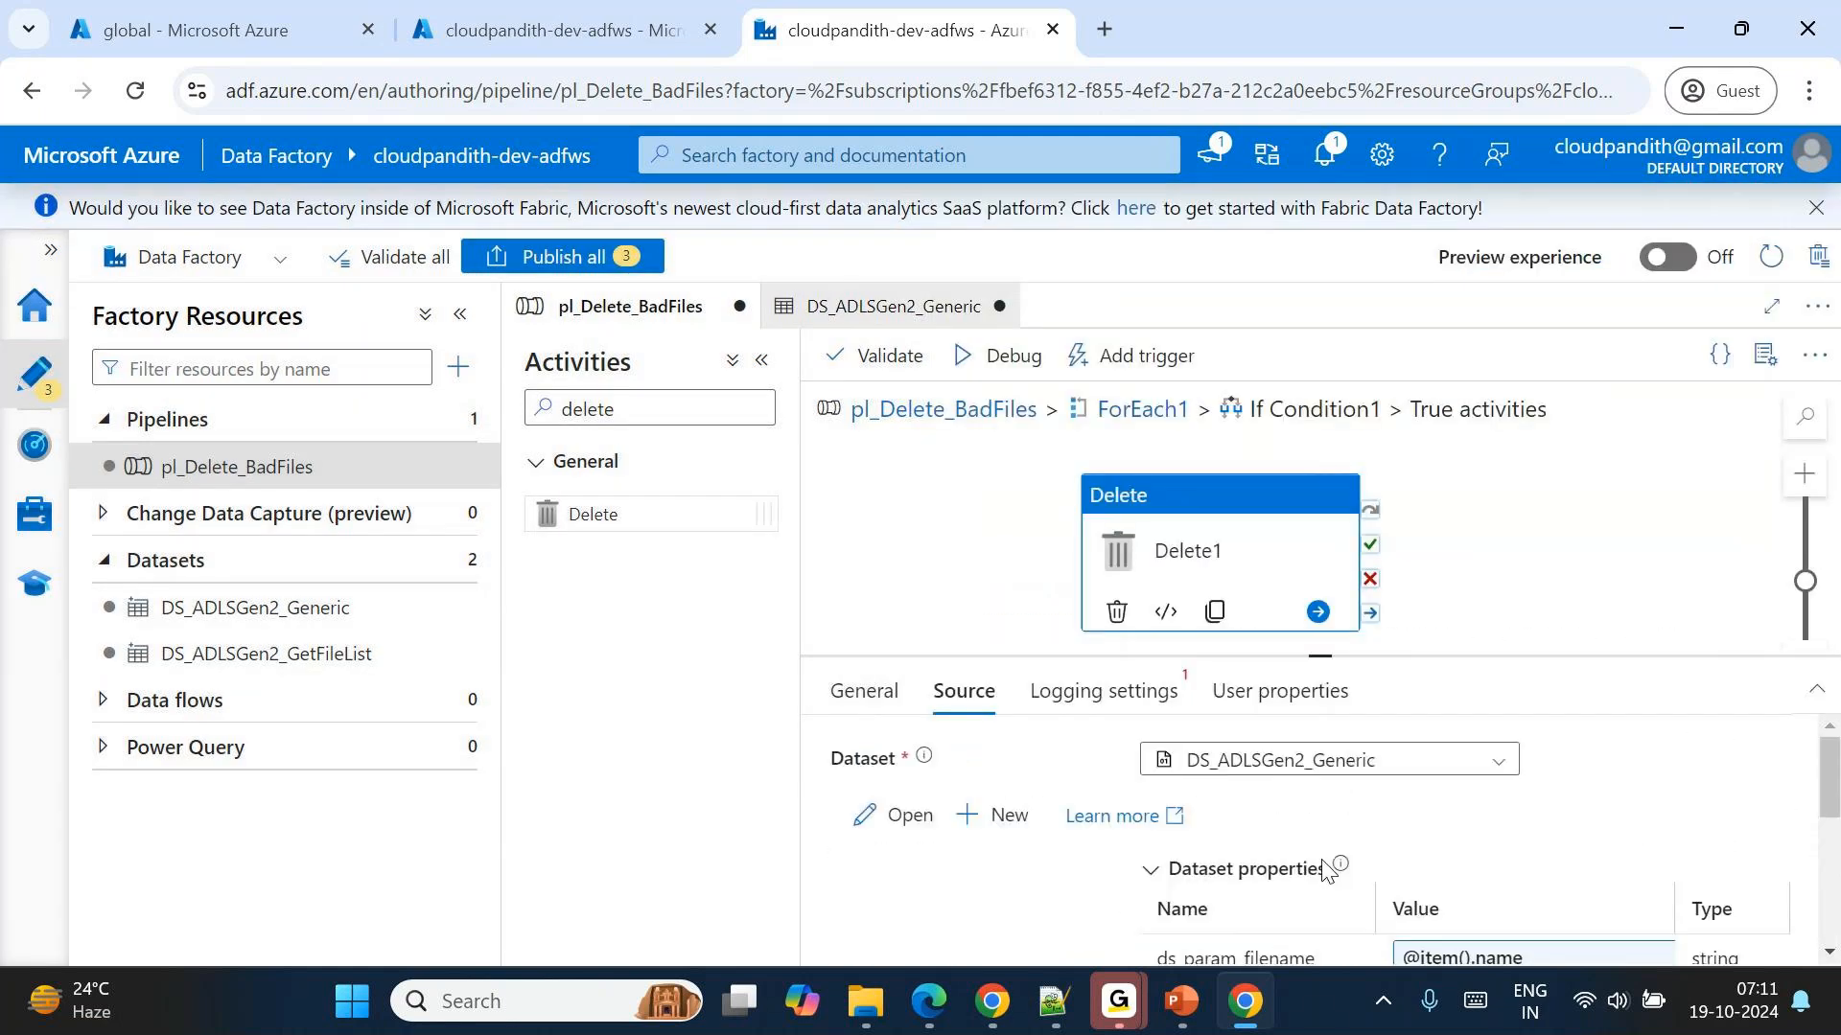
pyautogui.click(975, 412)
pyautogui.click(946, 515)
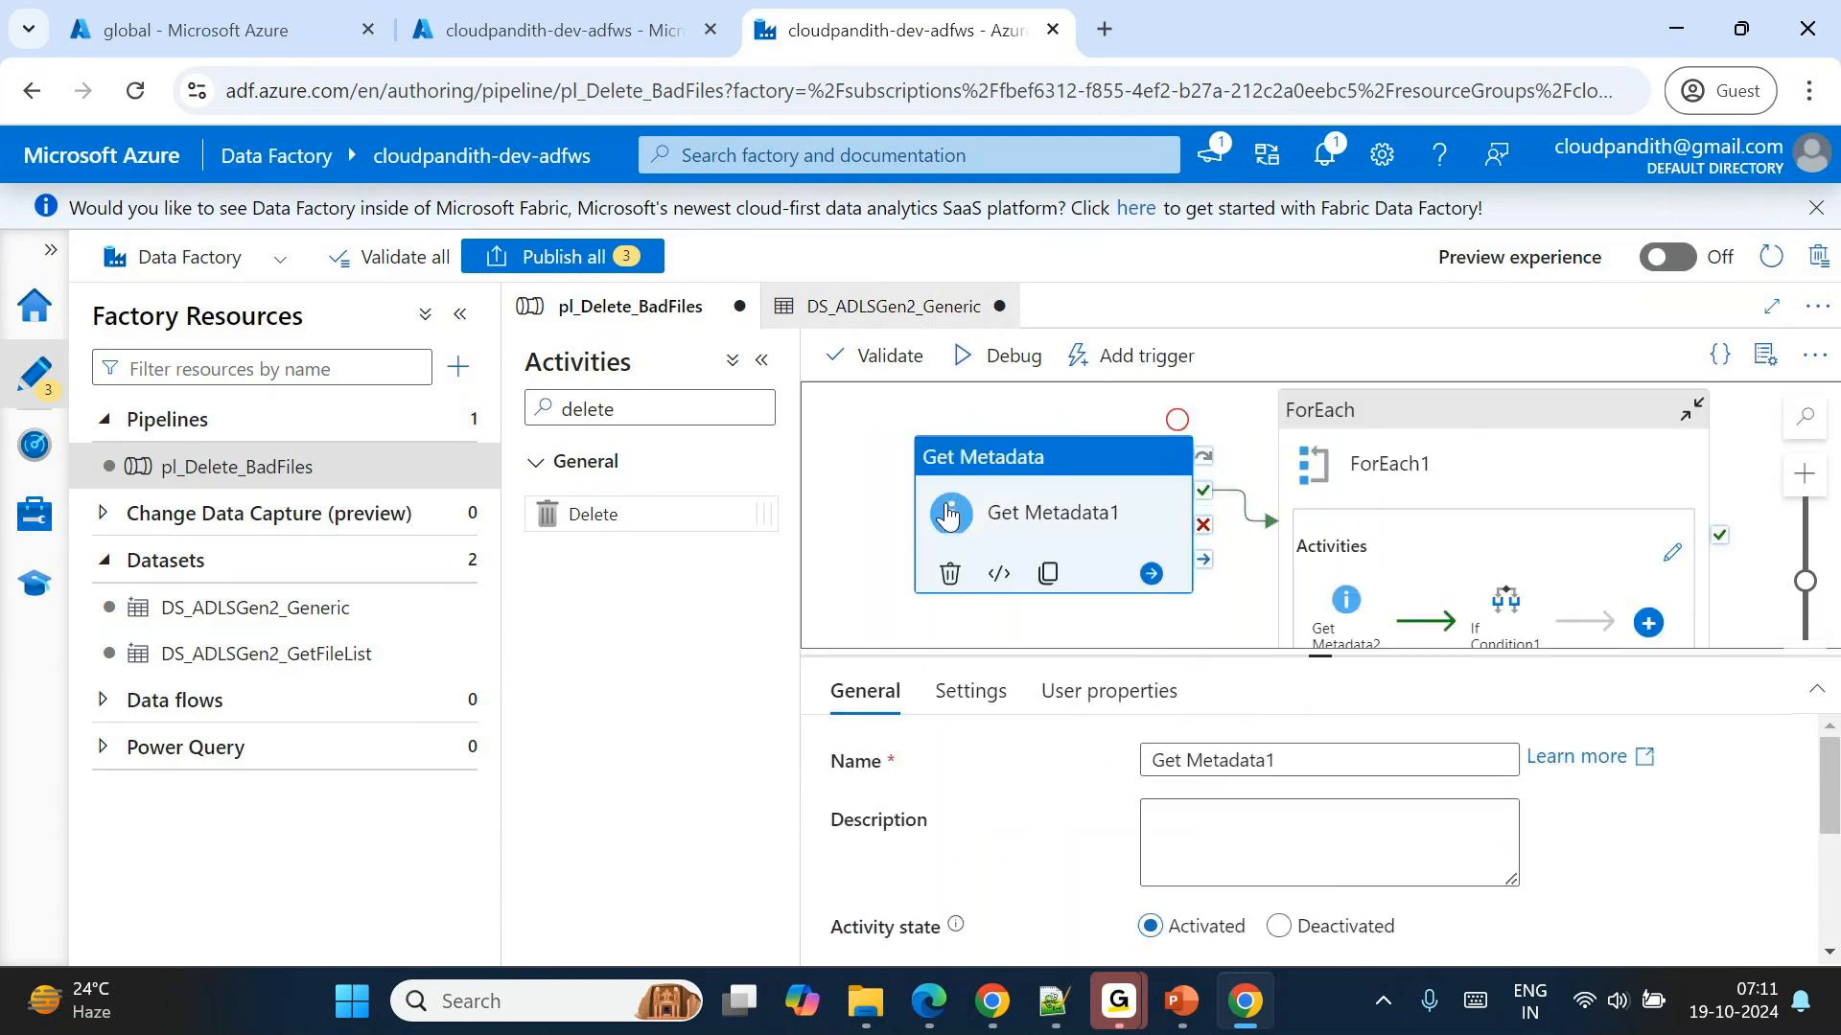
pyautogui.doubleClick(1366, 458)
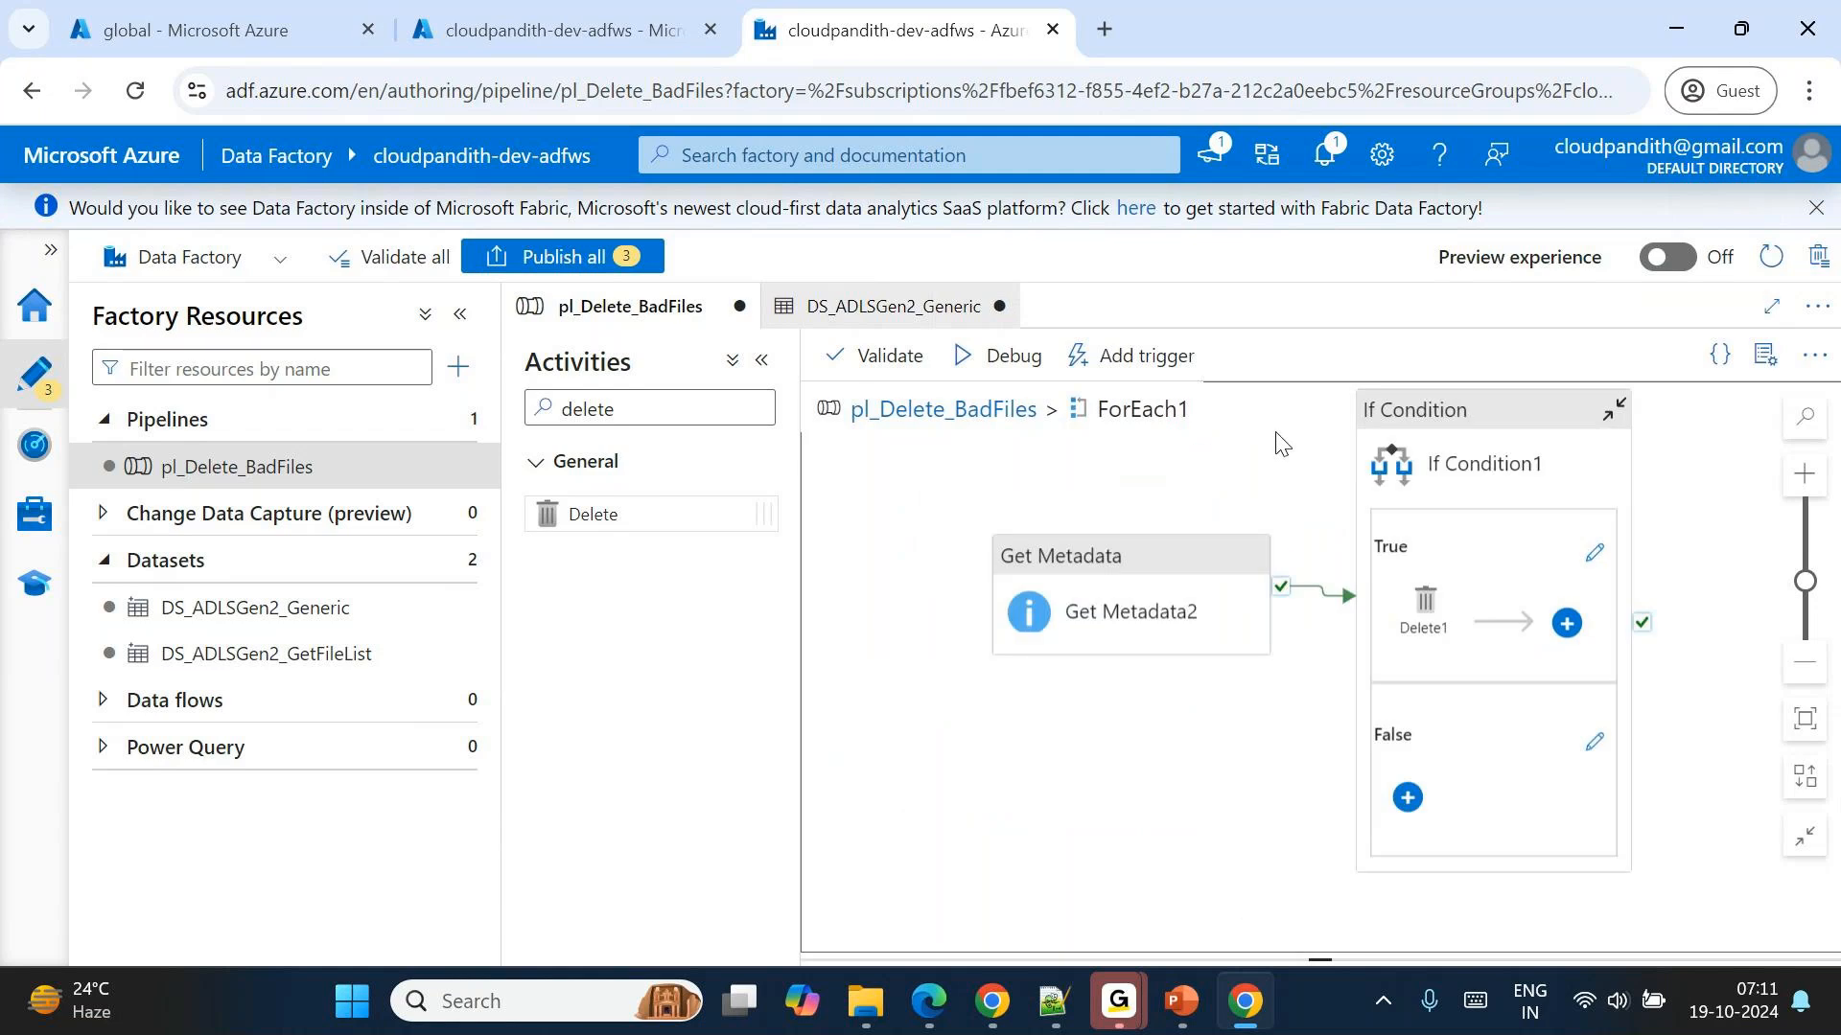
pyautogui.click(1103, 570)
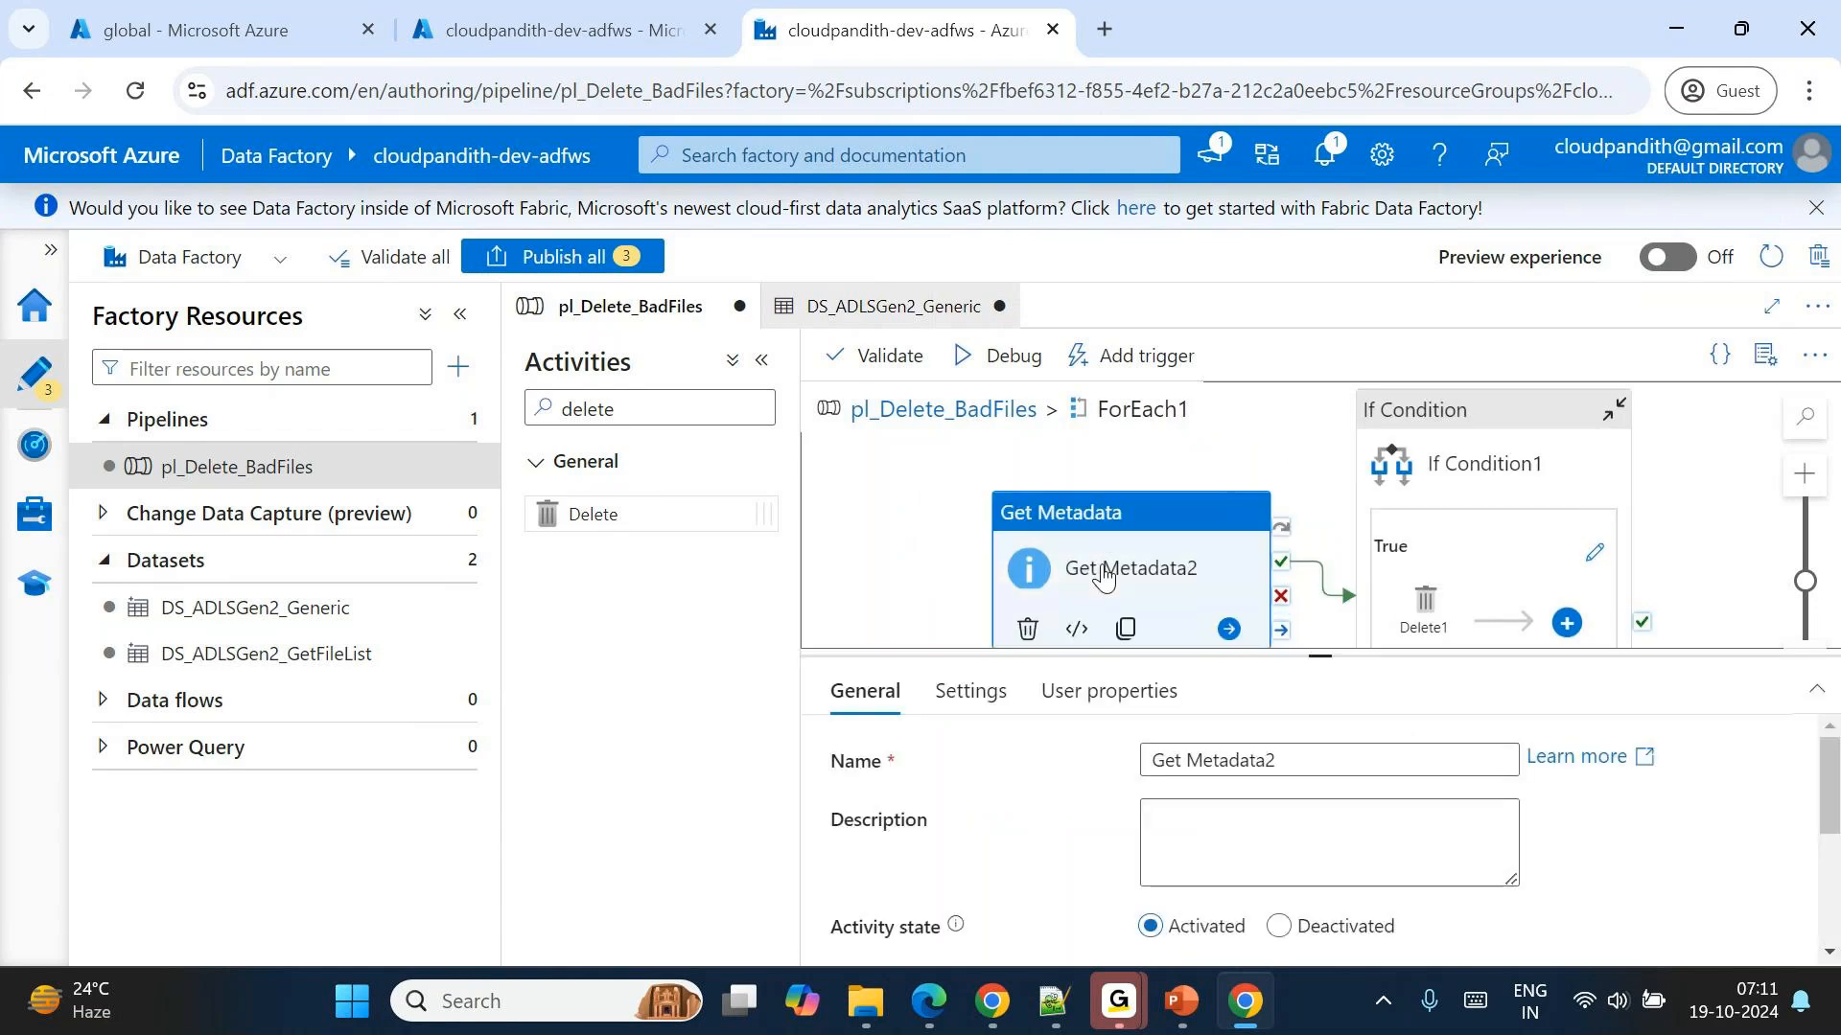
pyautogui.click(1554, 413)
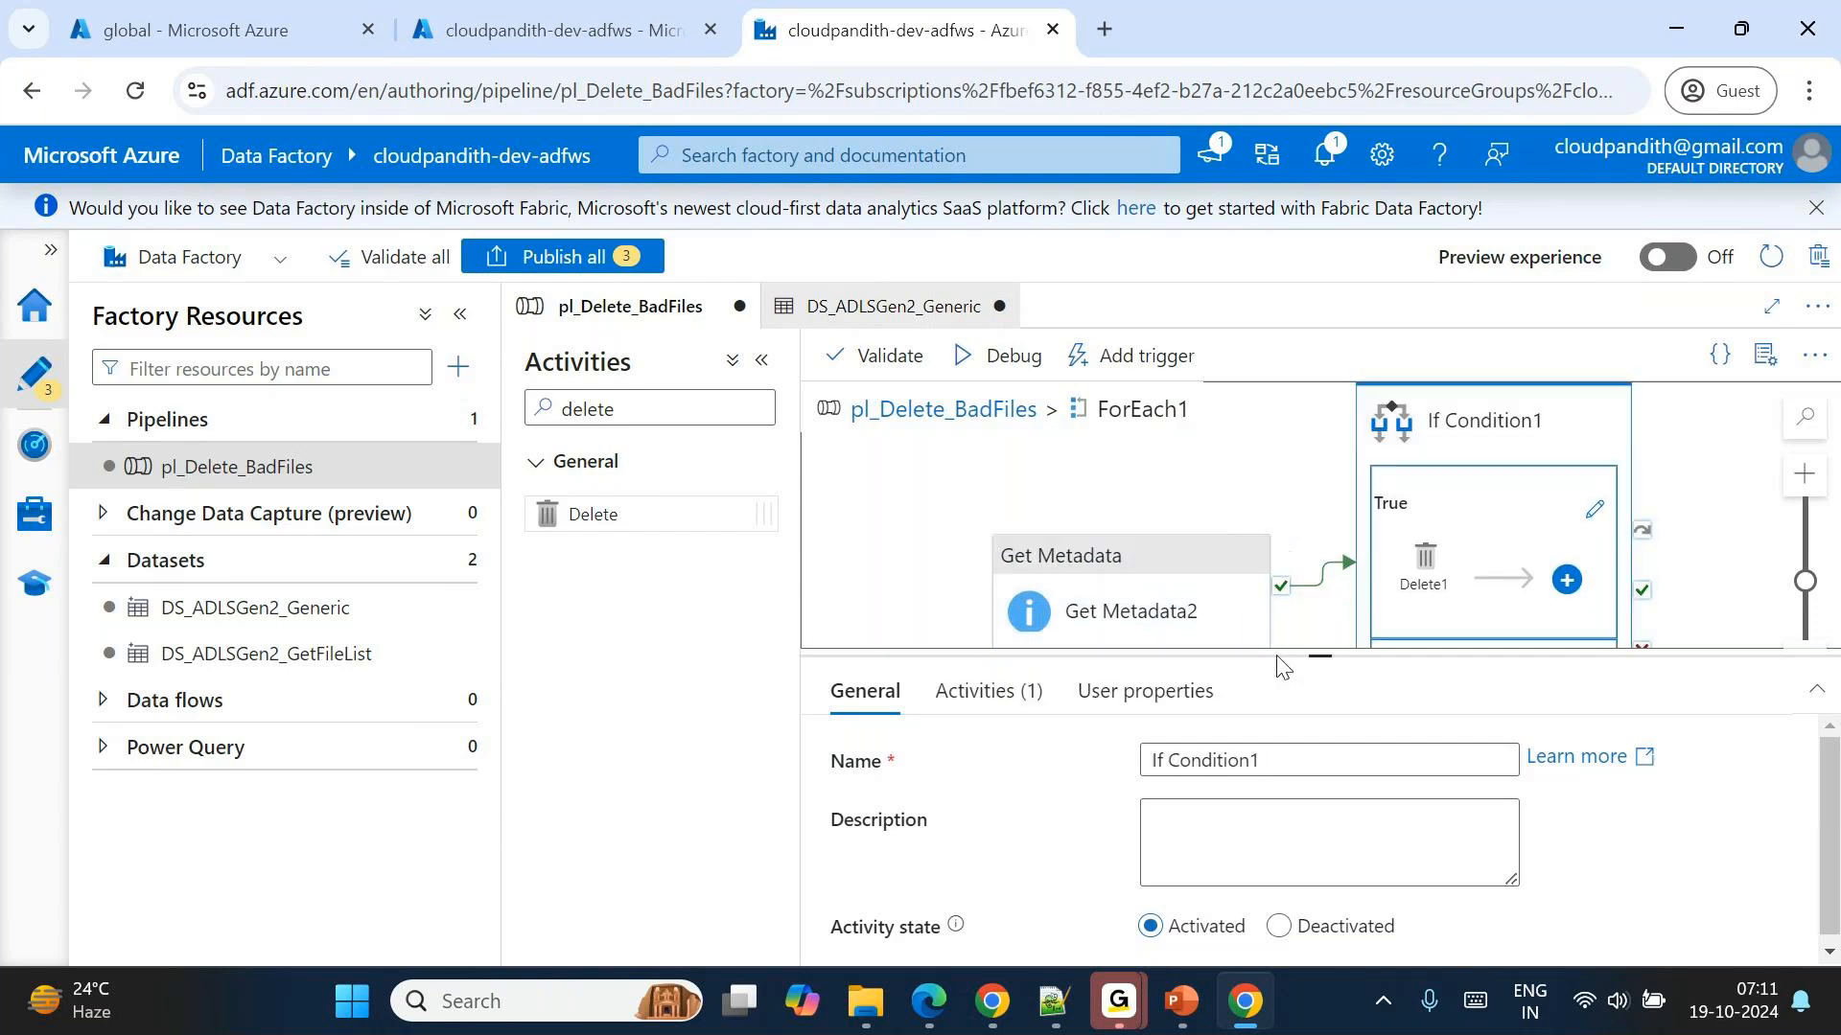
pyautogui.click(987, 691)
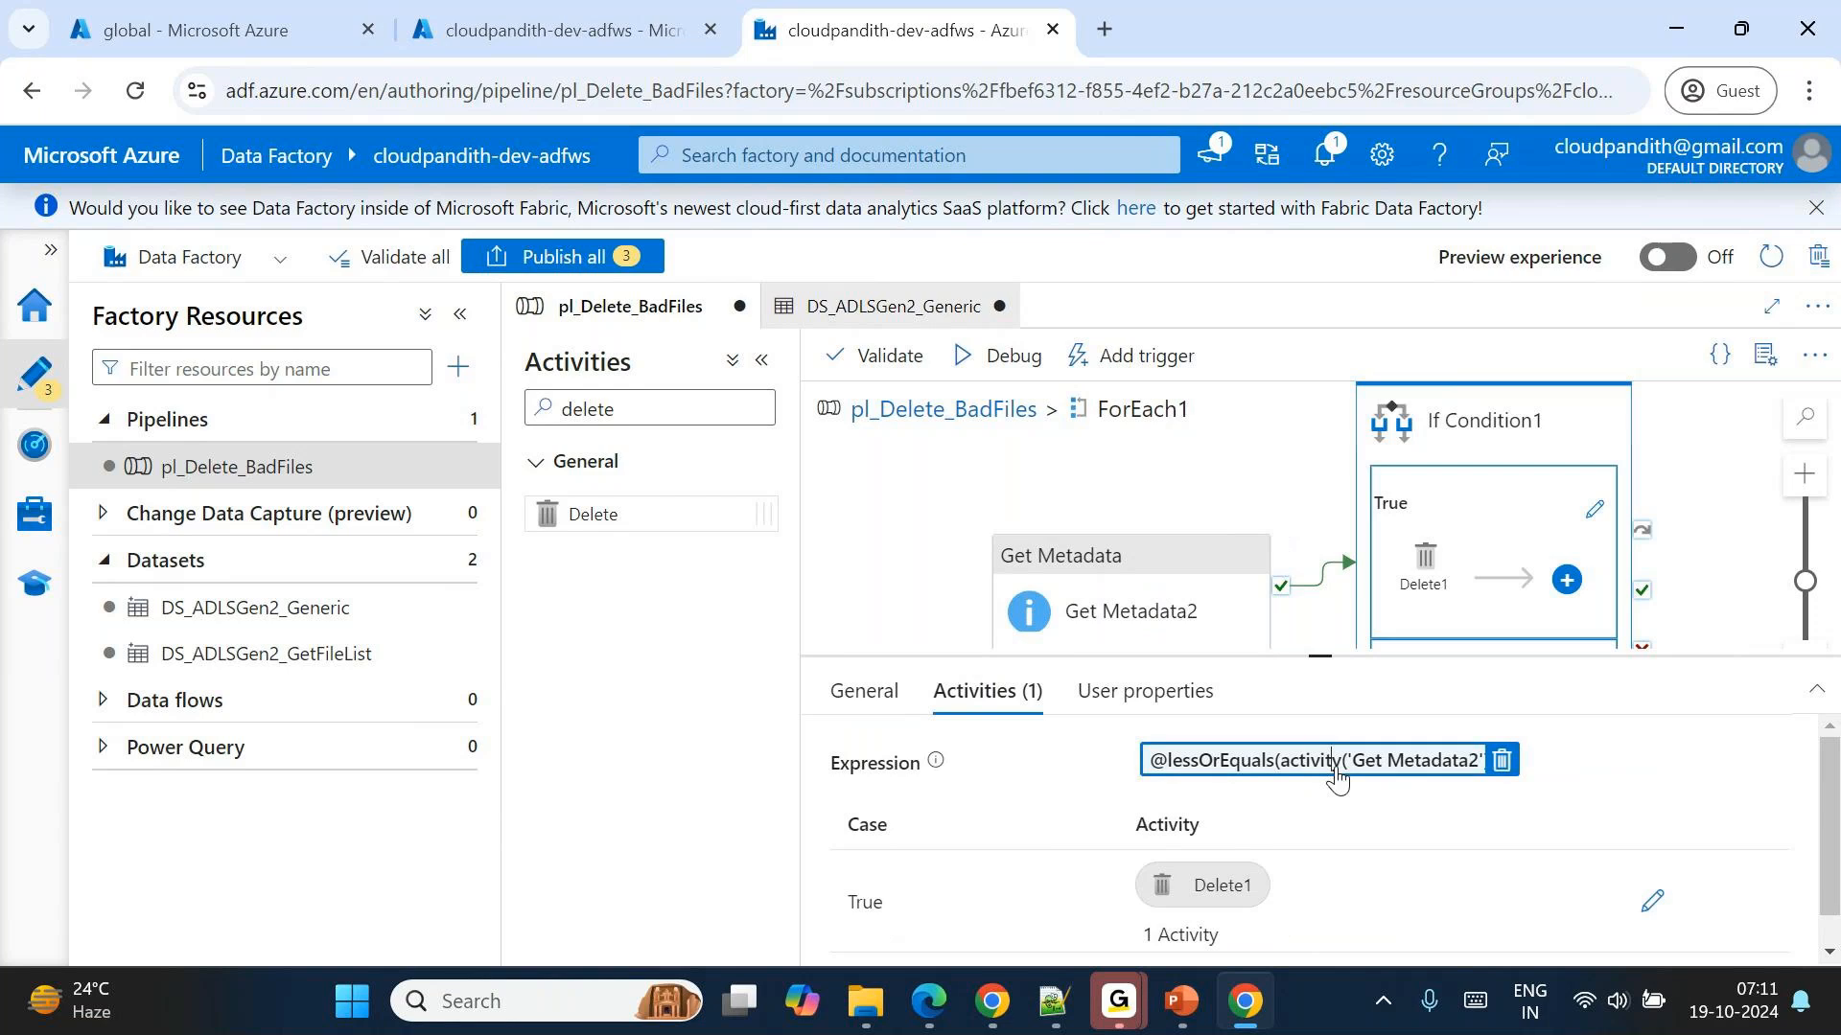
pyautogui.click(1337, 764)
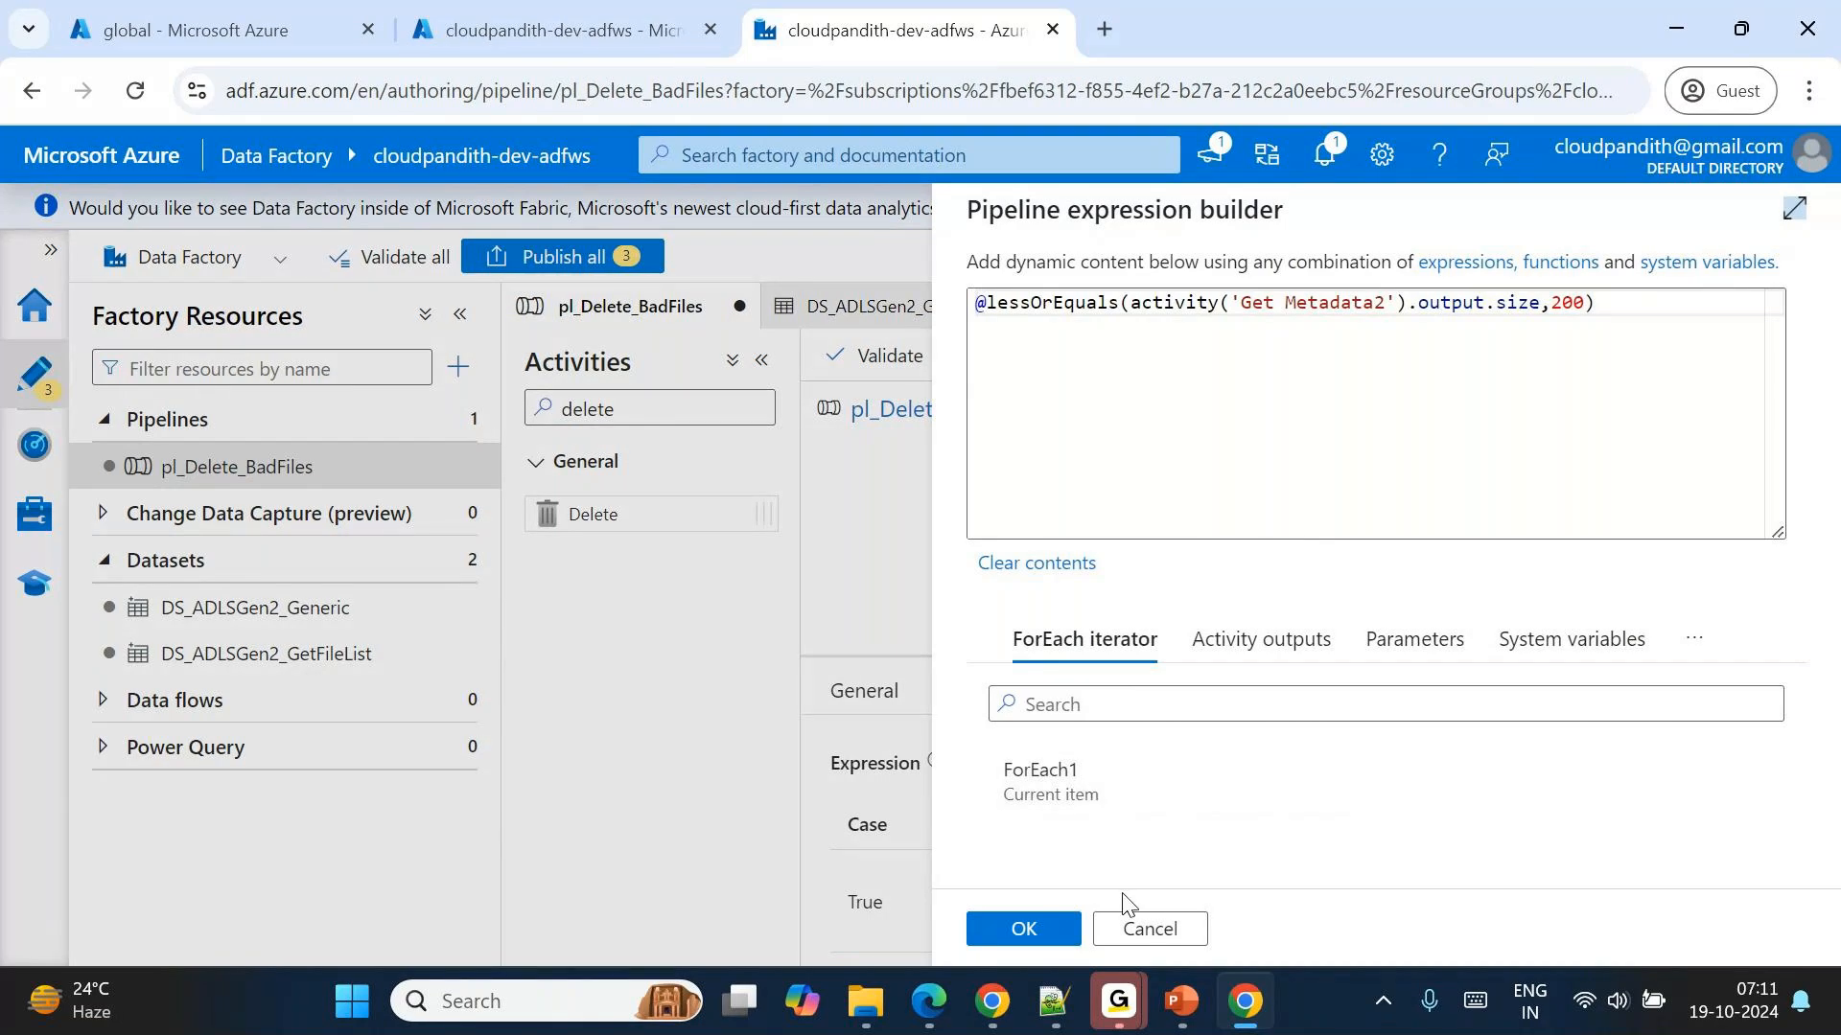
pyautogui.click(1121, 928)
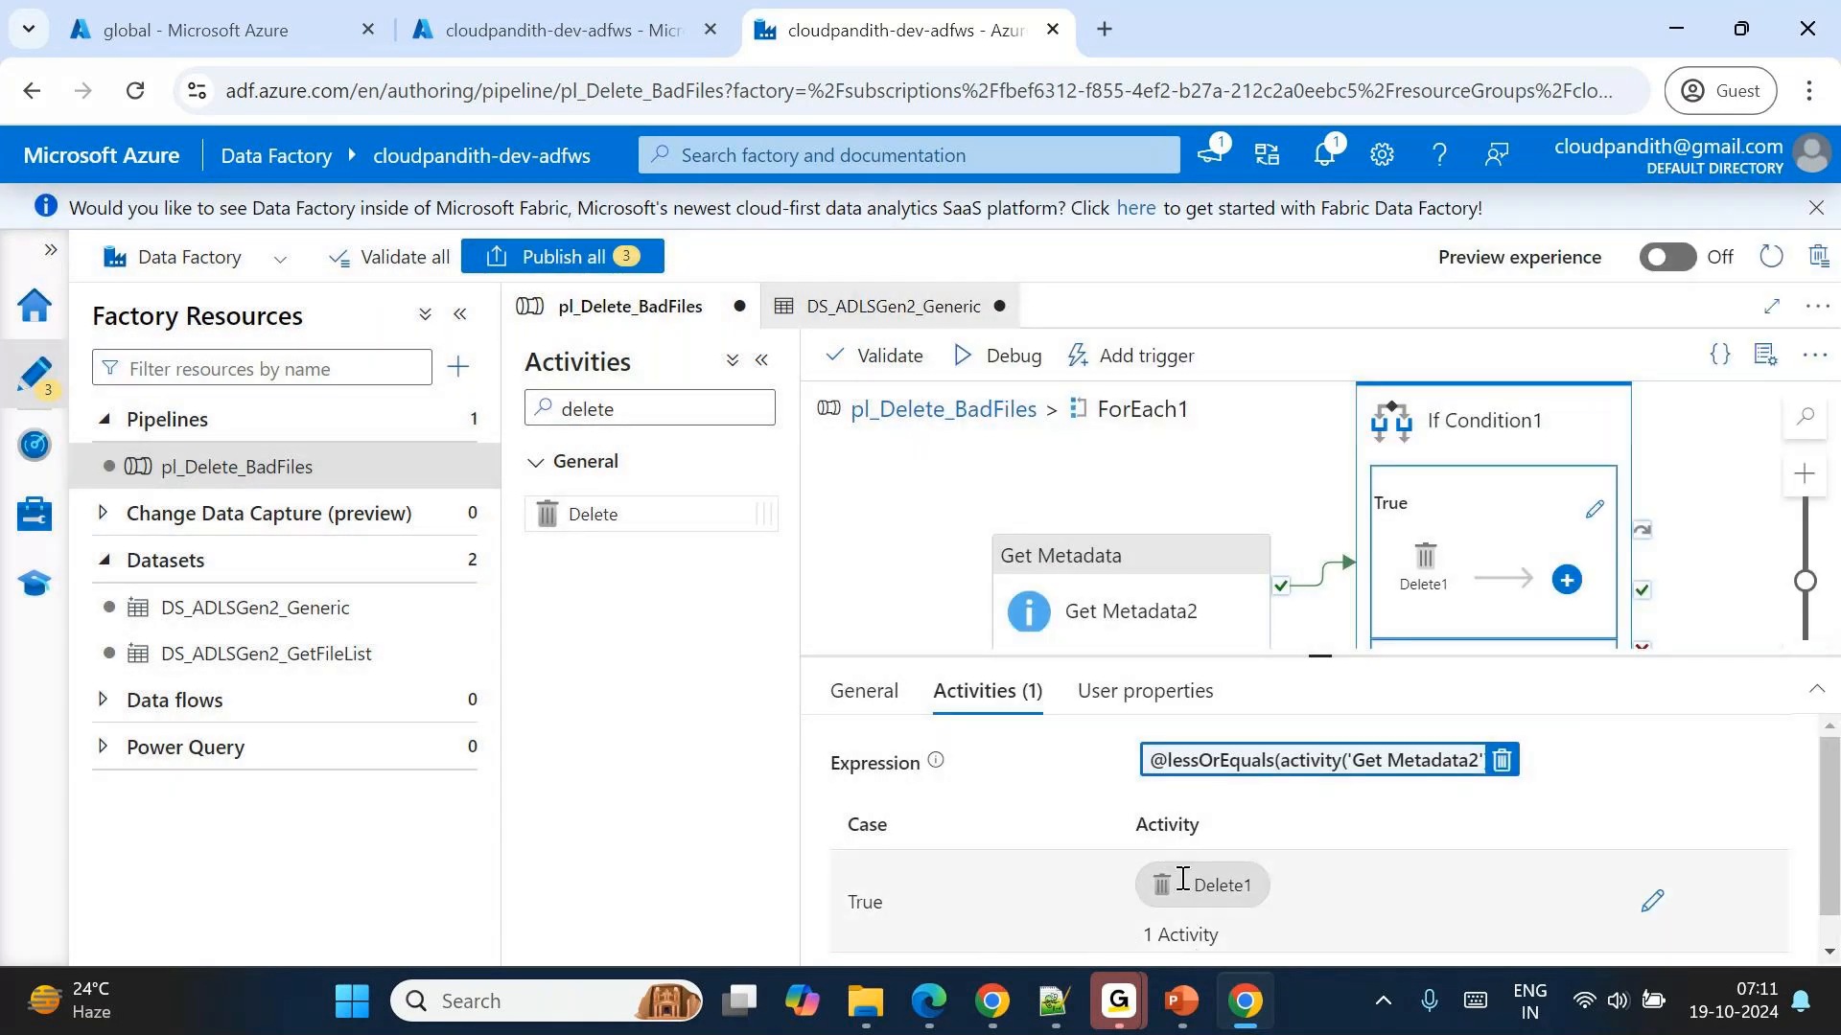
# Edit the size threshold in If Condition1's lessOrEquals expression, ending with 200, and apply the expression.
pyautogui.click(1323, 760)
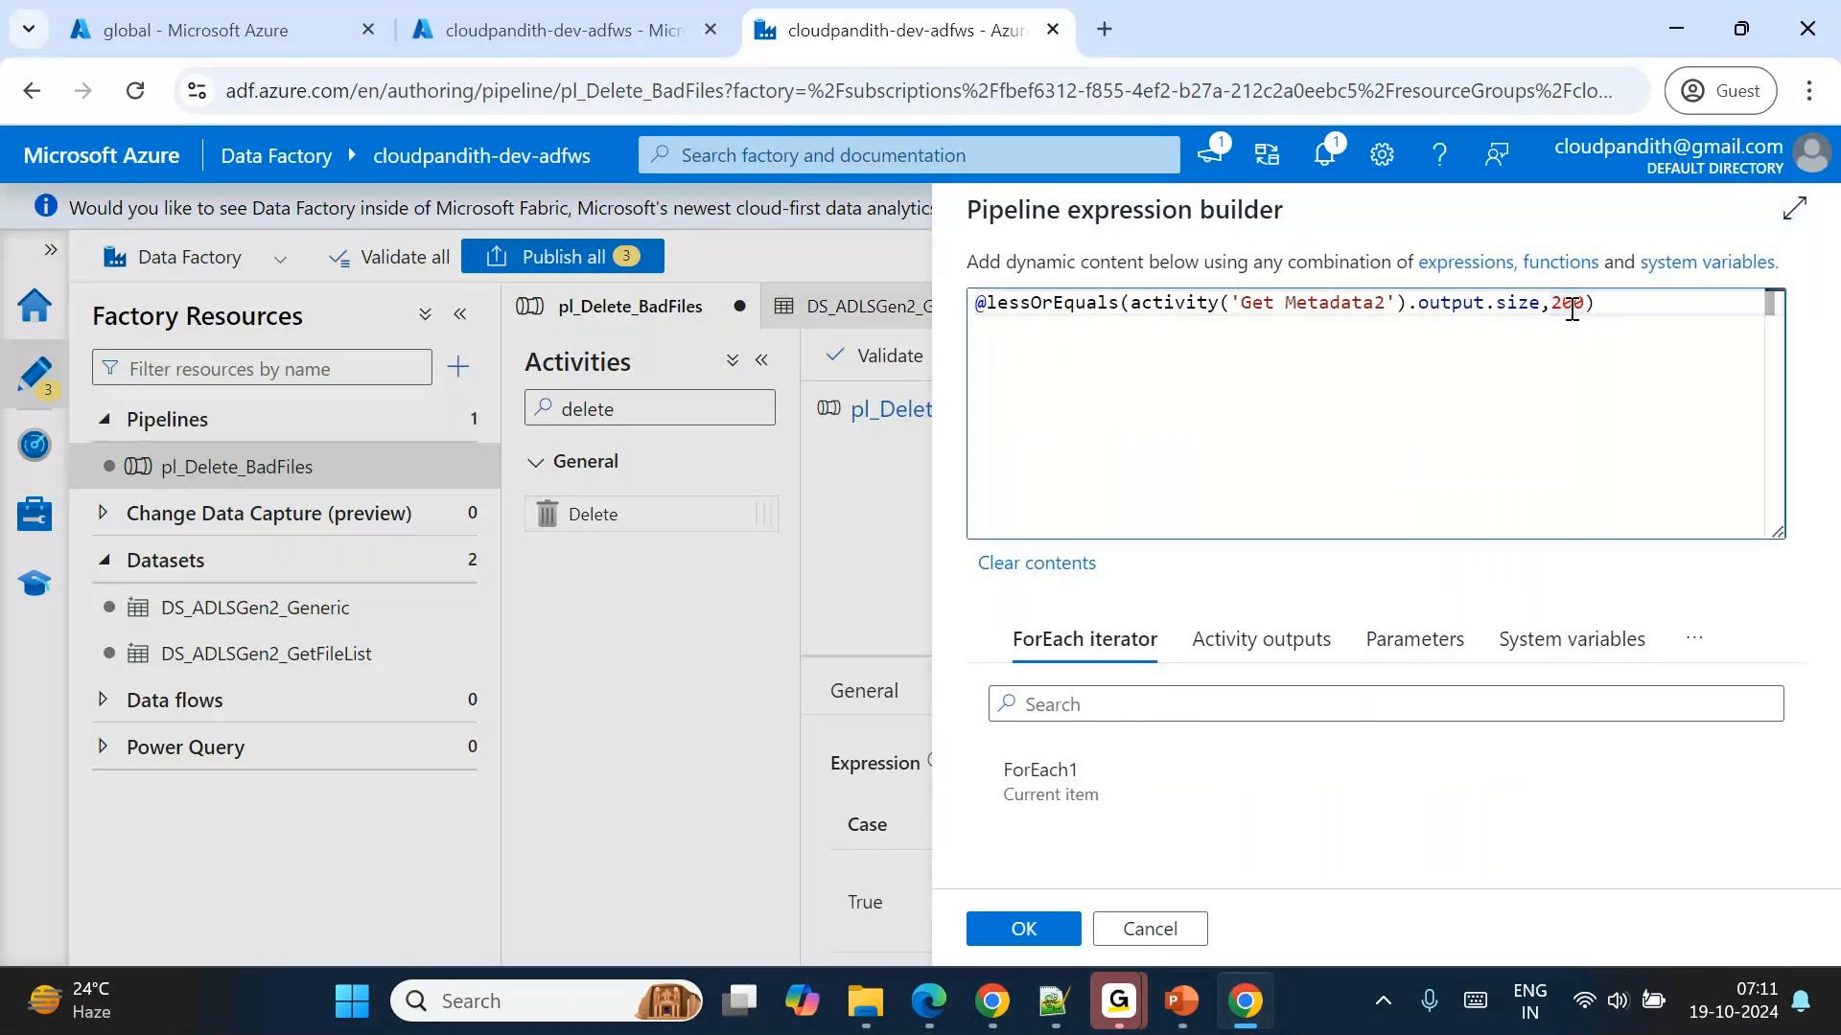
pyautogui.press('BackSpace')
pyautogui.write('5')
pyautogui.press('BackSpace')
pyautogui.write('0')
pyautogui.press('BackSpace')
pyautogui.press('BackSpace')
pyautogui.press('BackSpace')
pyautogui.press('BackSpace')
pyautogui.write('200')
pyautogui.click(1057, 928)
# Open If Condition1's True activities, try a debug run of the pipeline, and dismiss the validation output.
pyautogui.click(1515, 508)
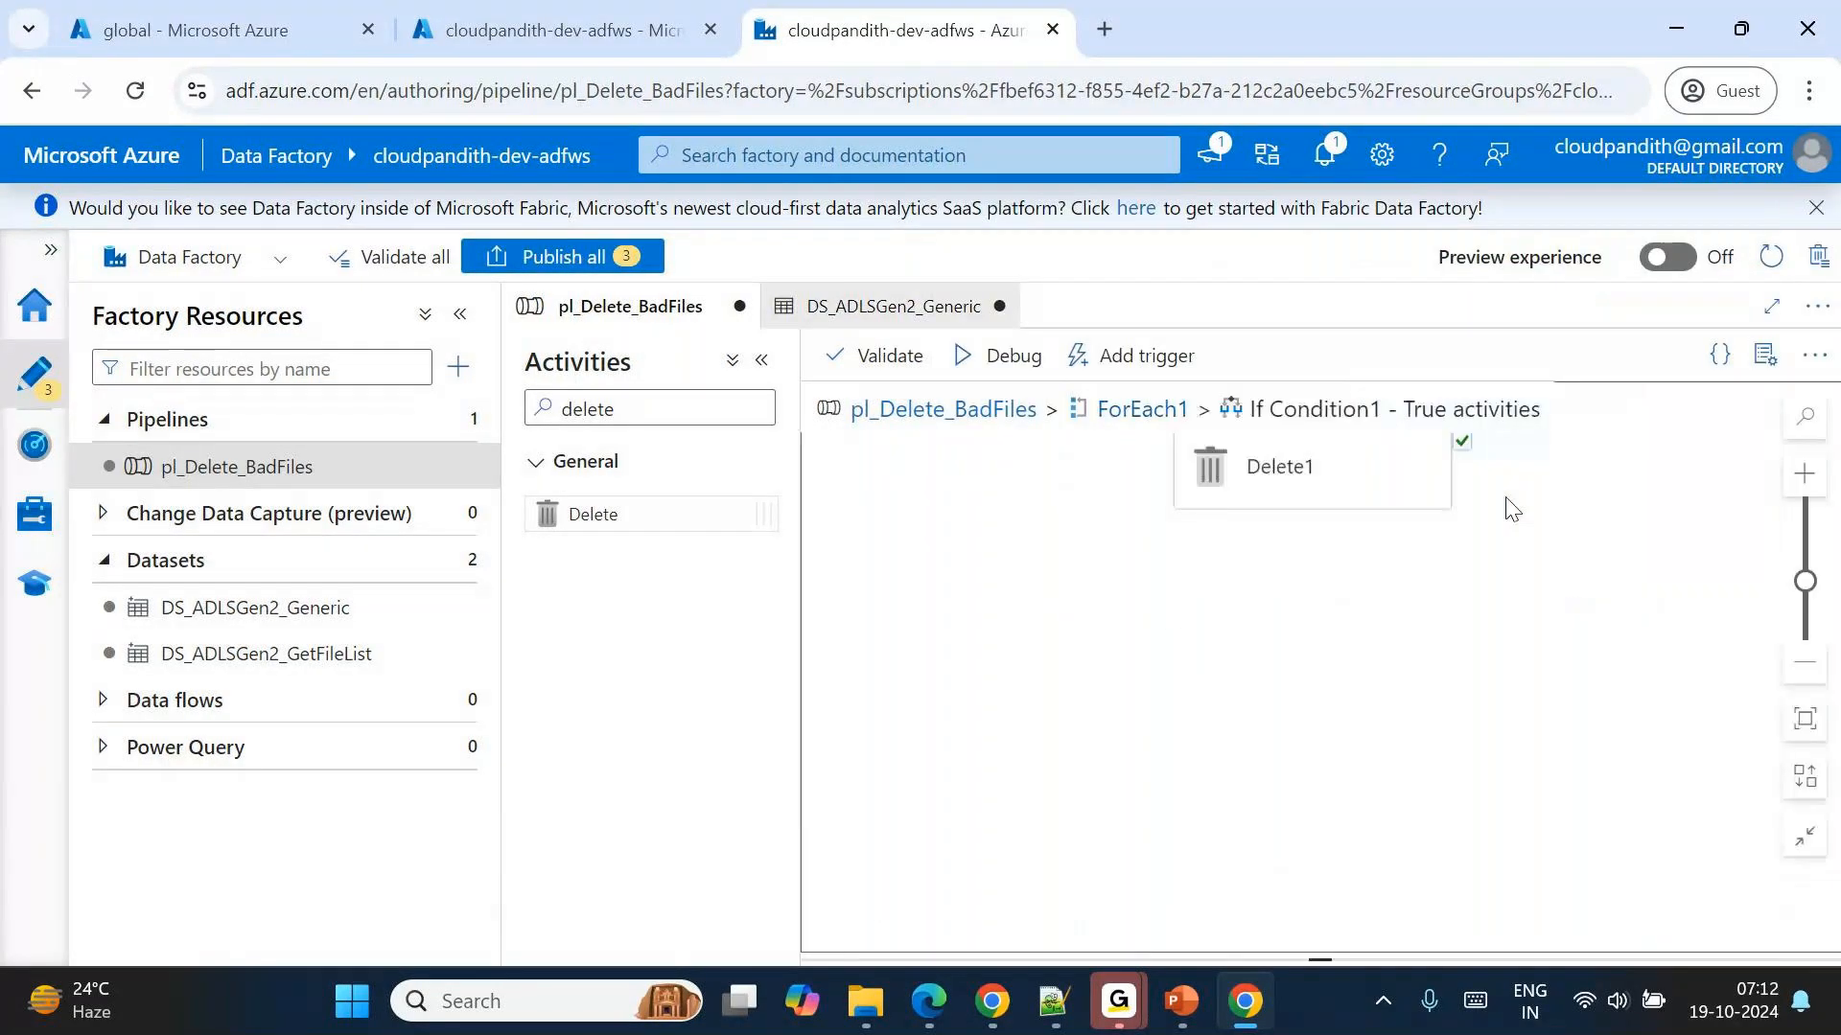
pyautogui.click(1011, 359)
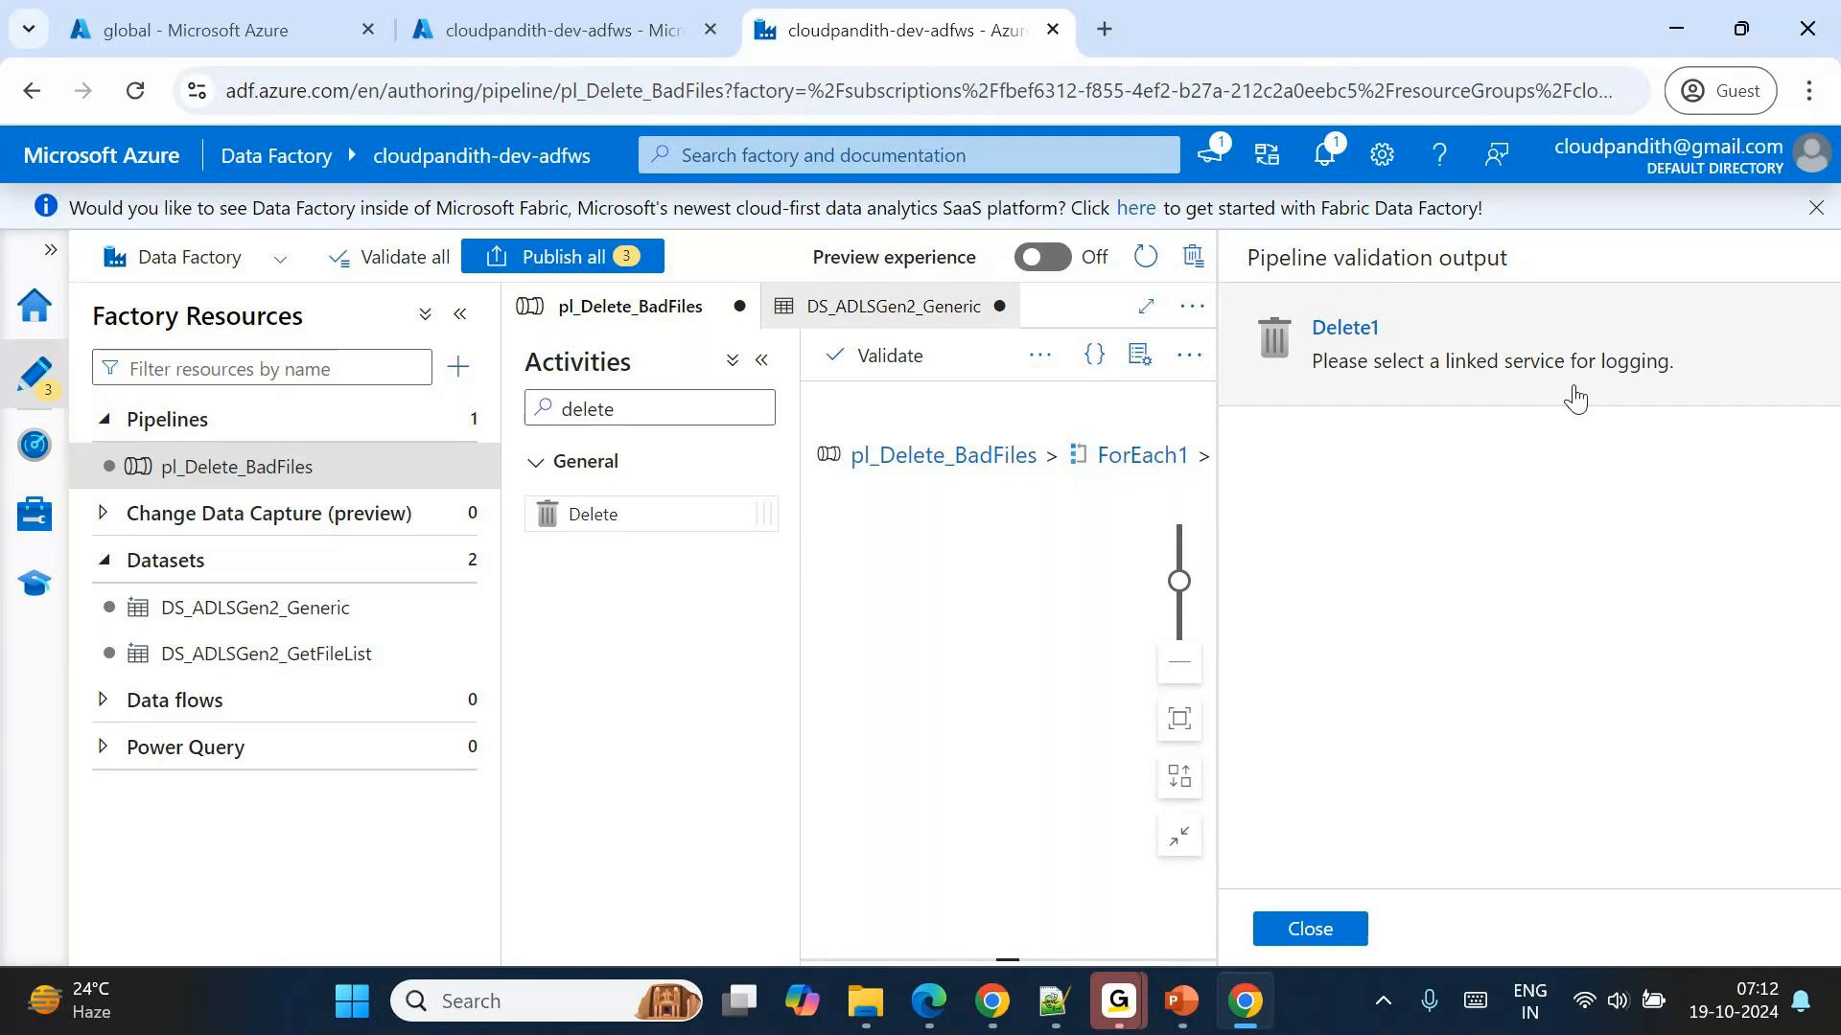
pyautogui.click(1321, 930)
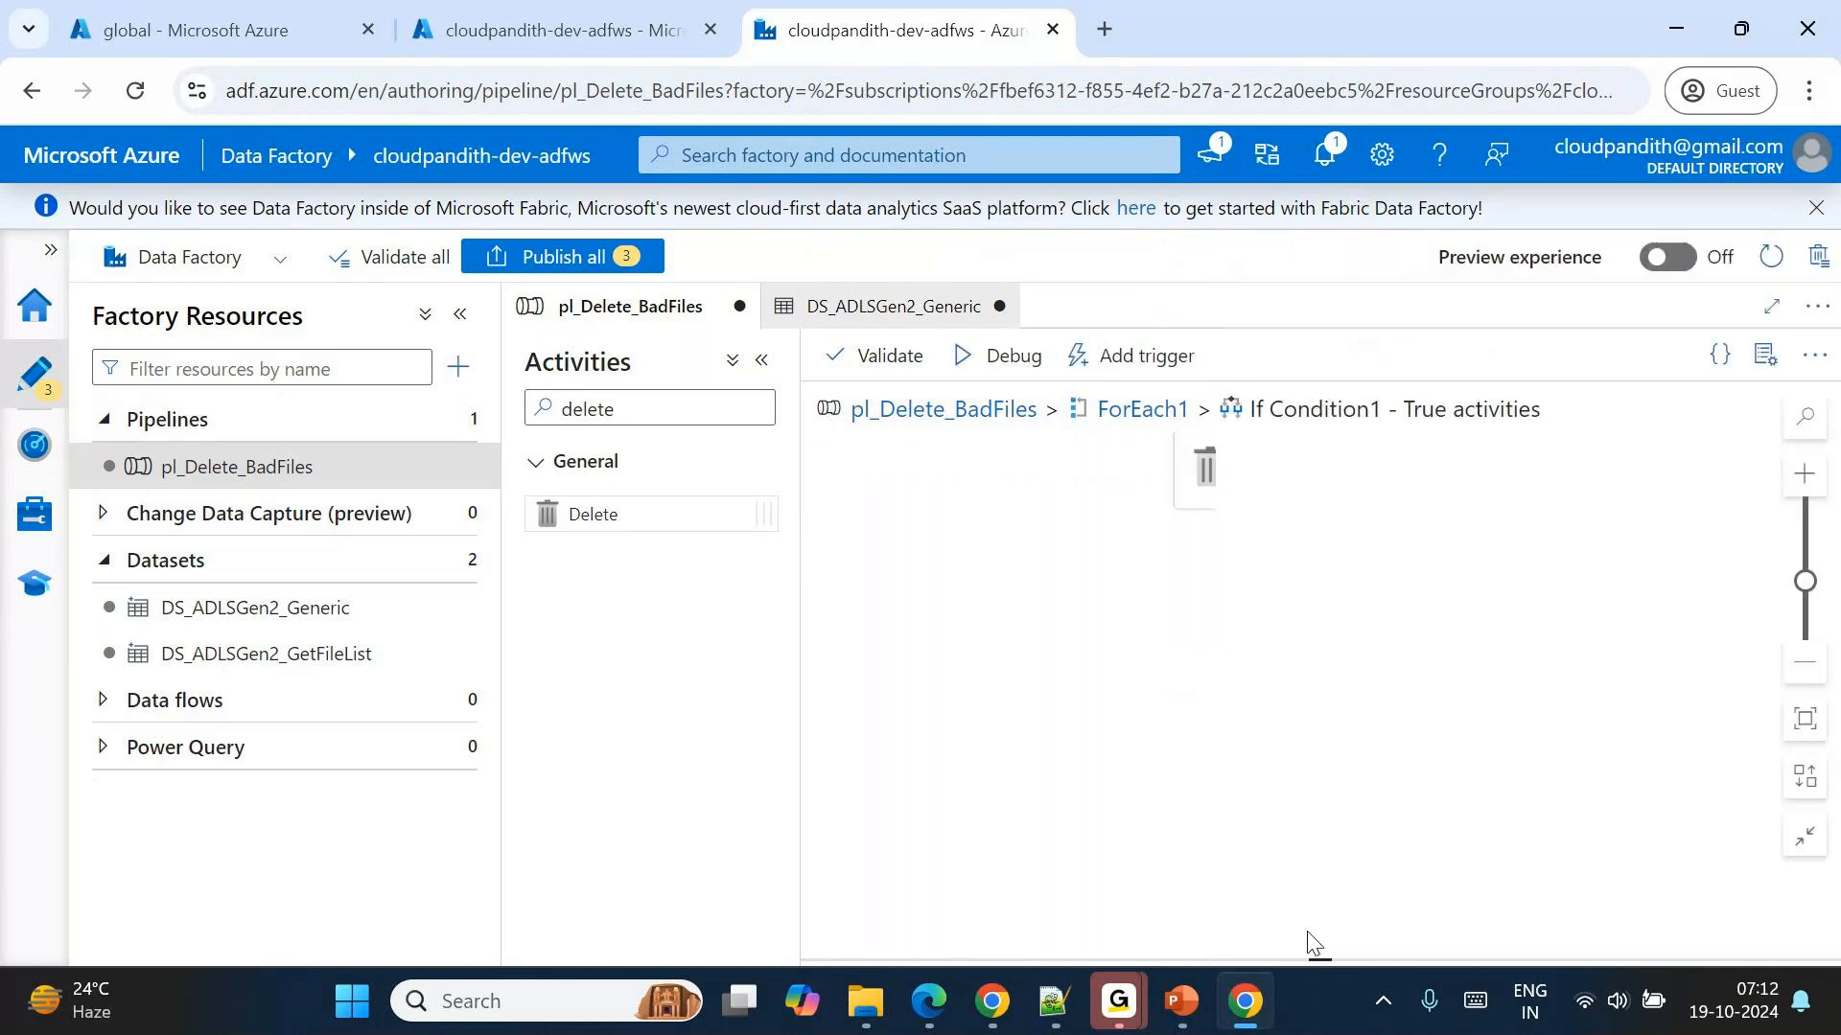
# Set the Delete1 activity's logging account linked service to LS_ADLSGen2, keeping logging enabled.
pyautogui.click(1256, 462)
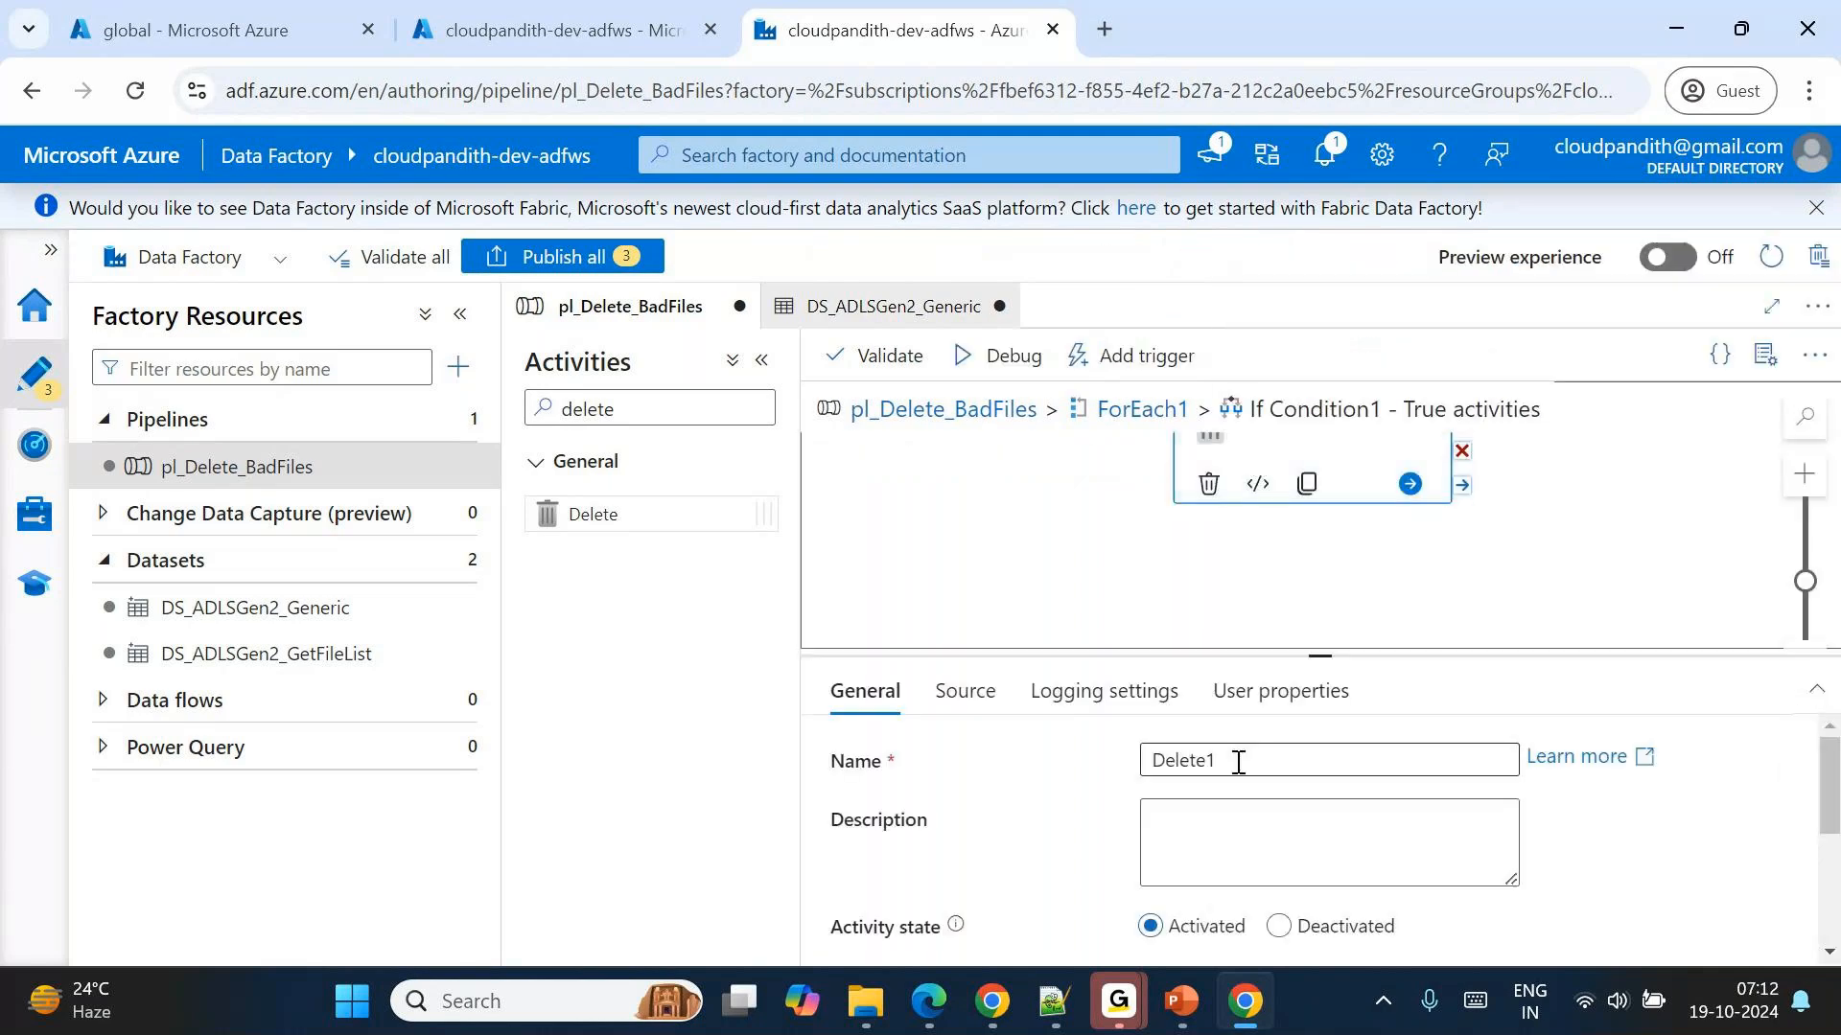
pyautogui.moveTo(1323, 686); pyautogui.dragTo(1184, 529)
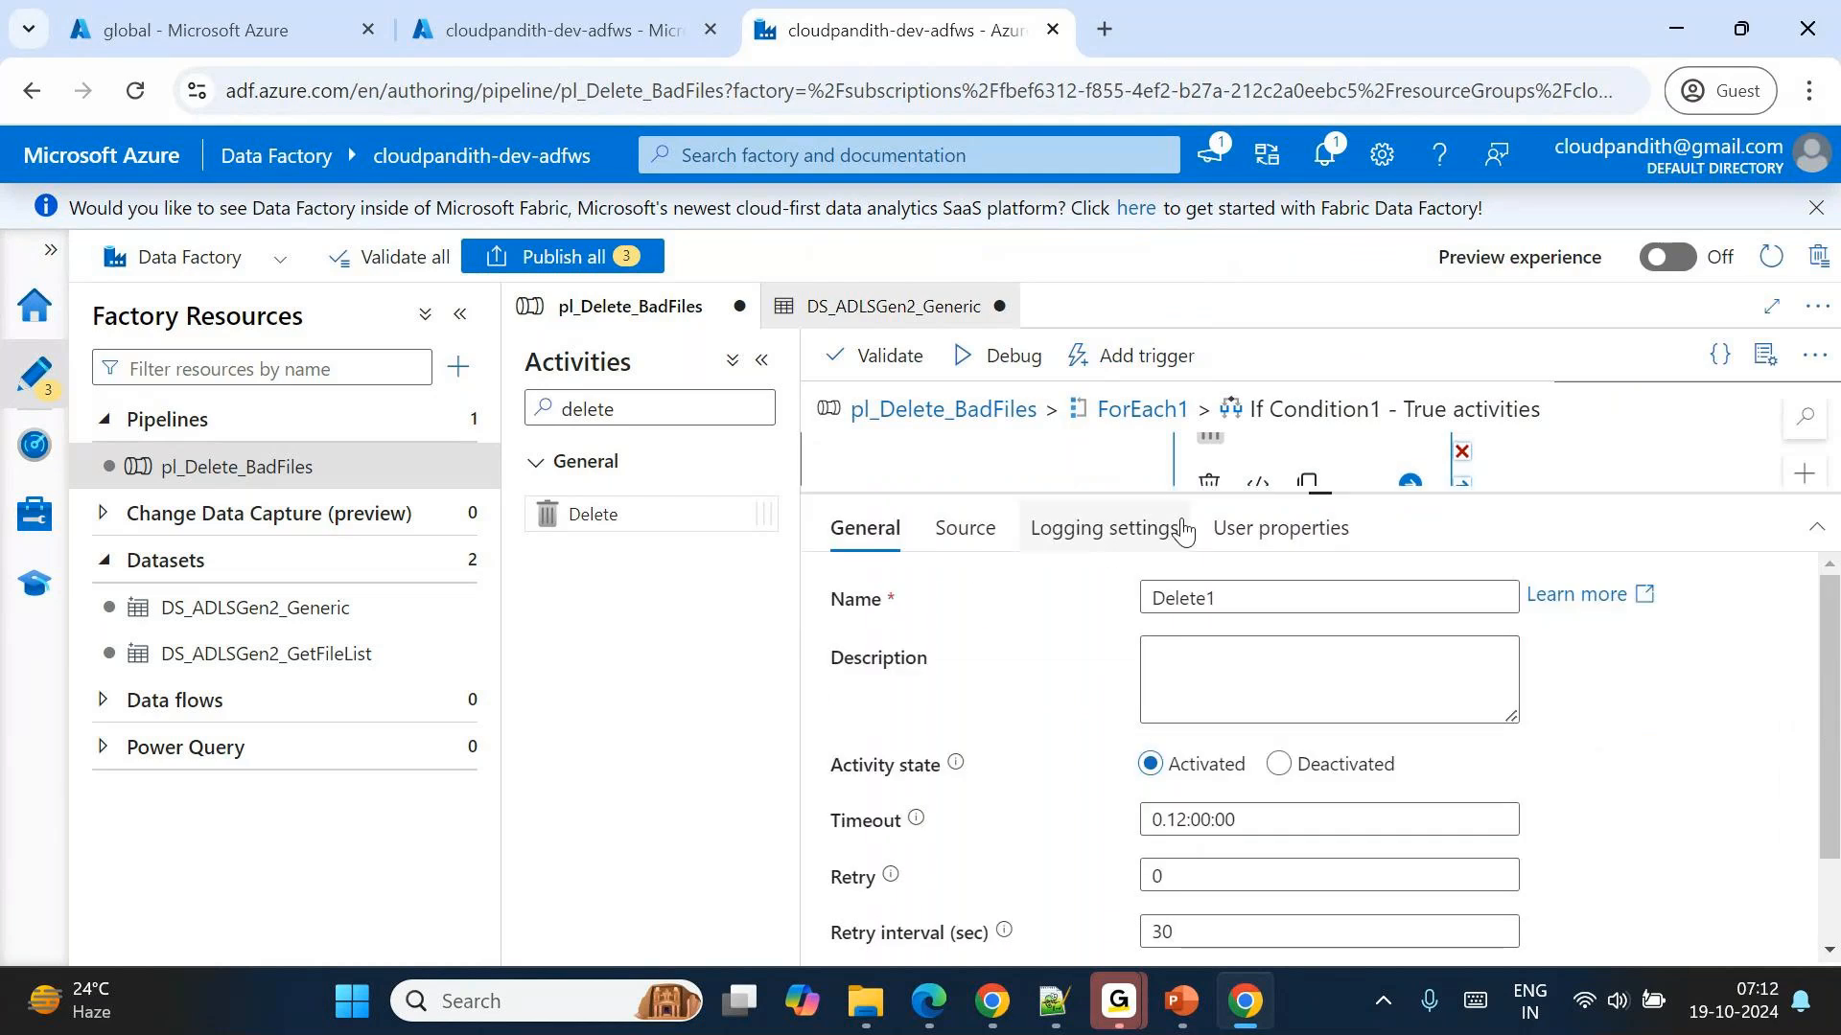
pyautogui.click(1184, 529)
pyautogui.moveTo(850, 596); pyautogui.dragTo(1011, 604)
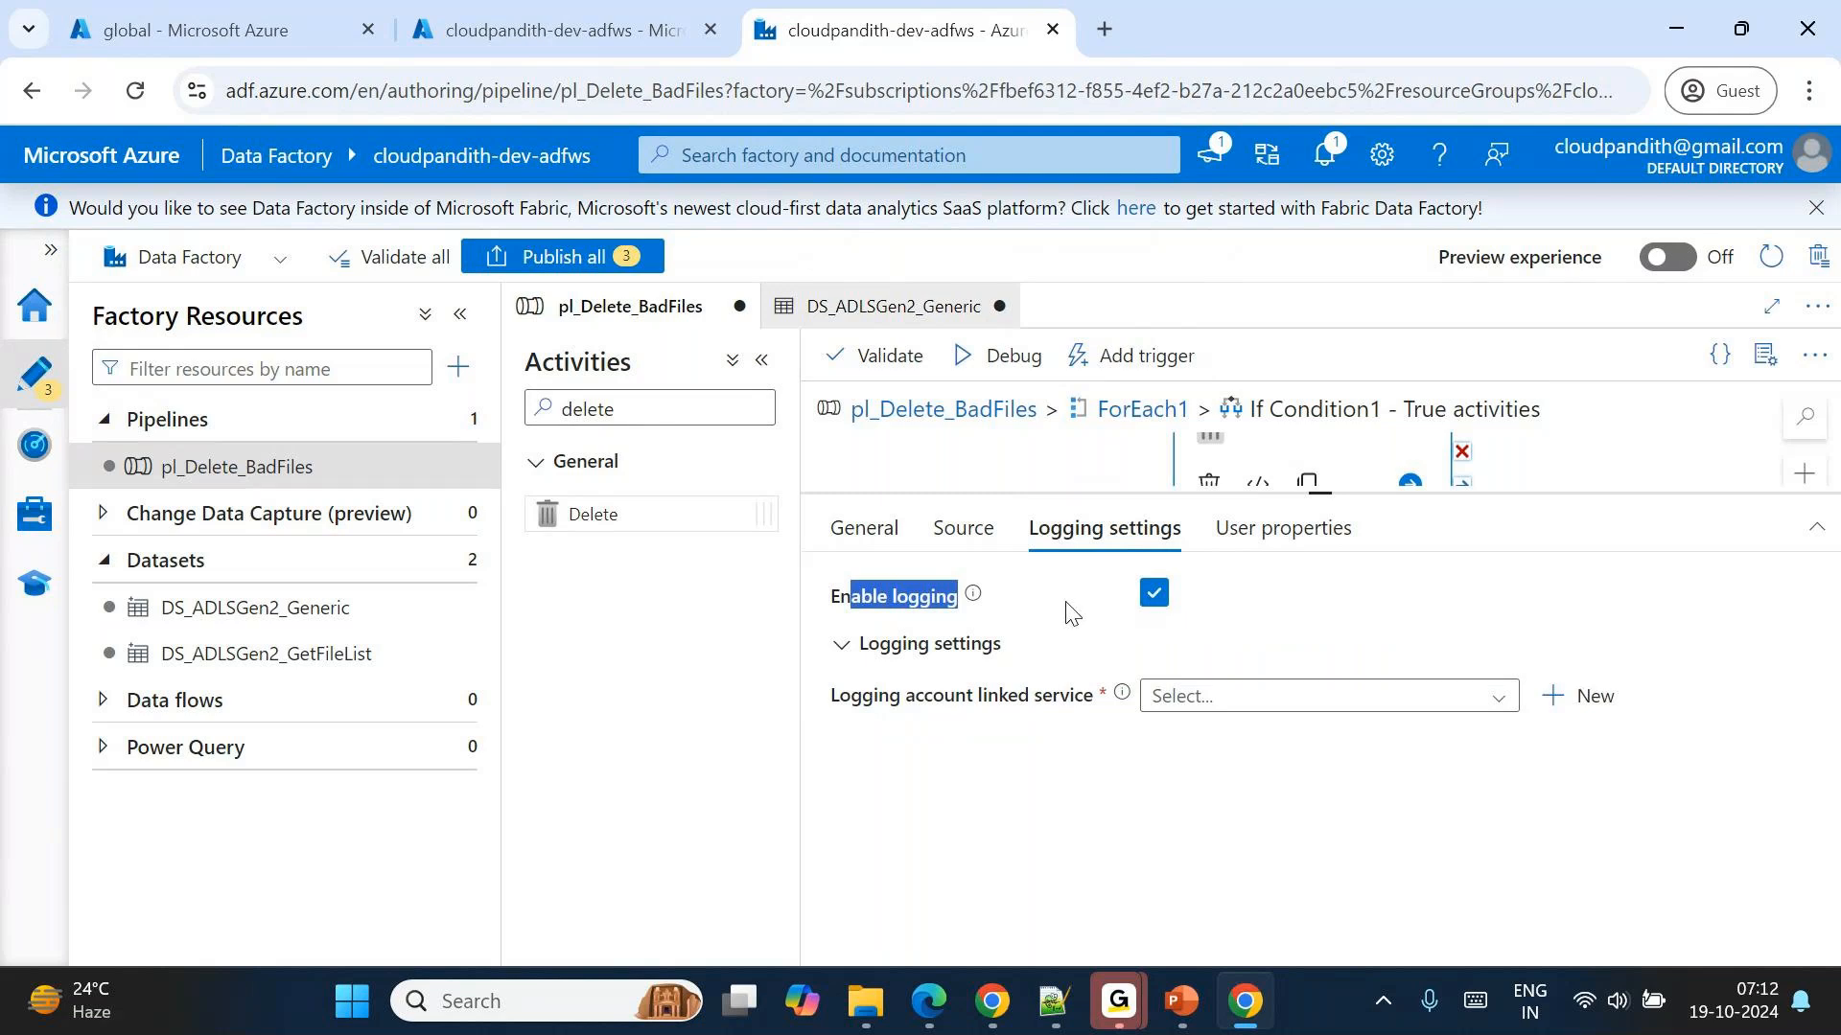
pyautogui.click(1356, 703)
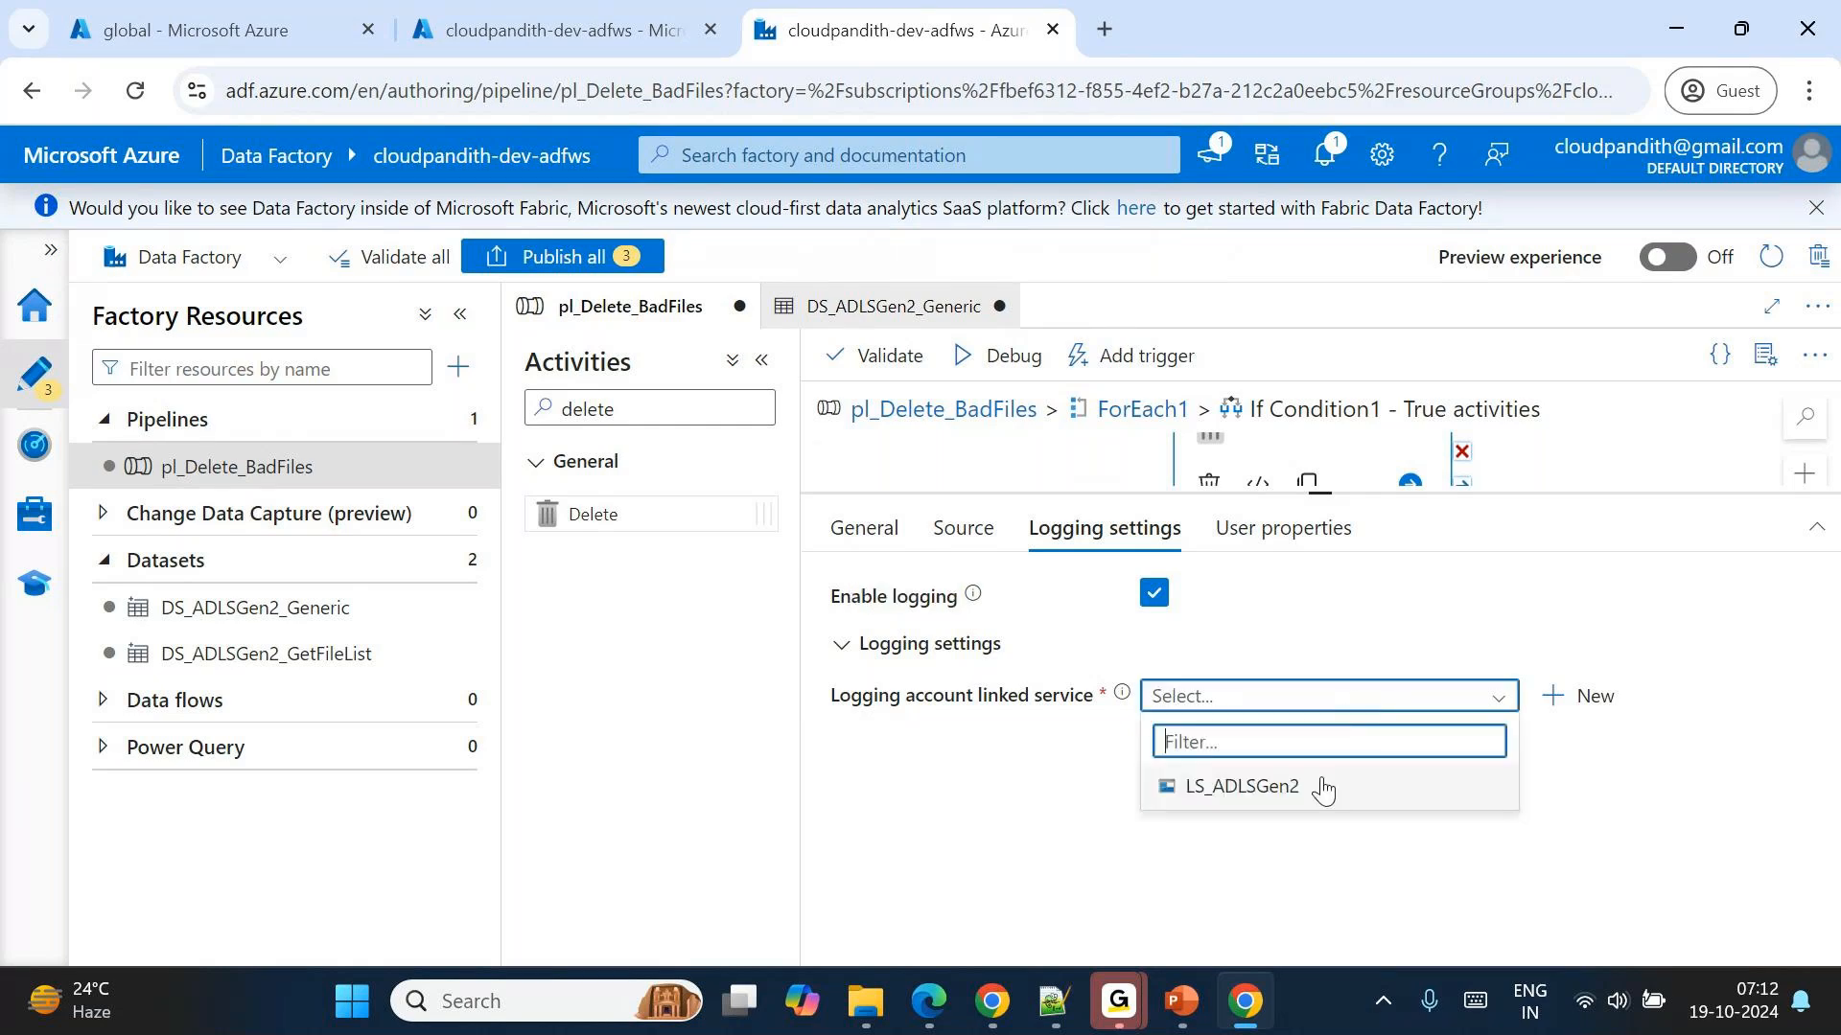
pyautogui.click(1322, 787)
# Set the logging folder path of the Delete1 activity to applogging.
pyautogui.click(1295, 780)
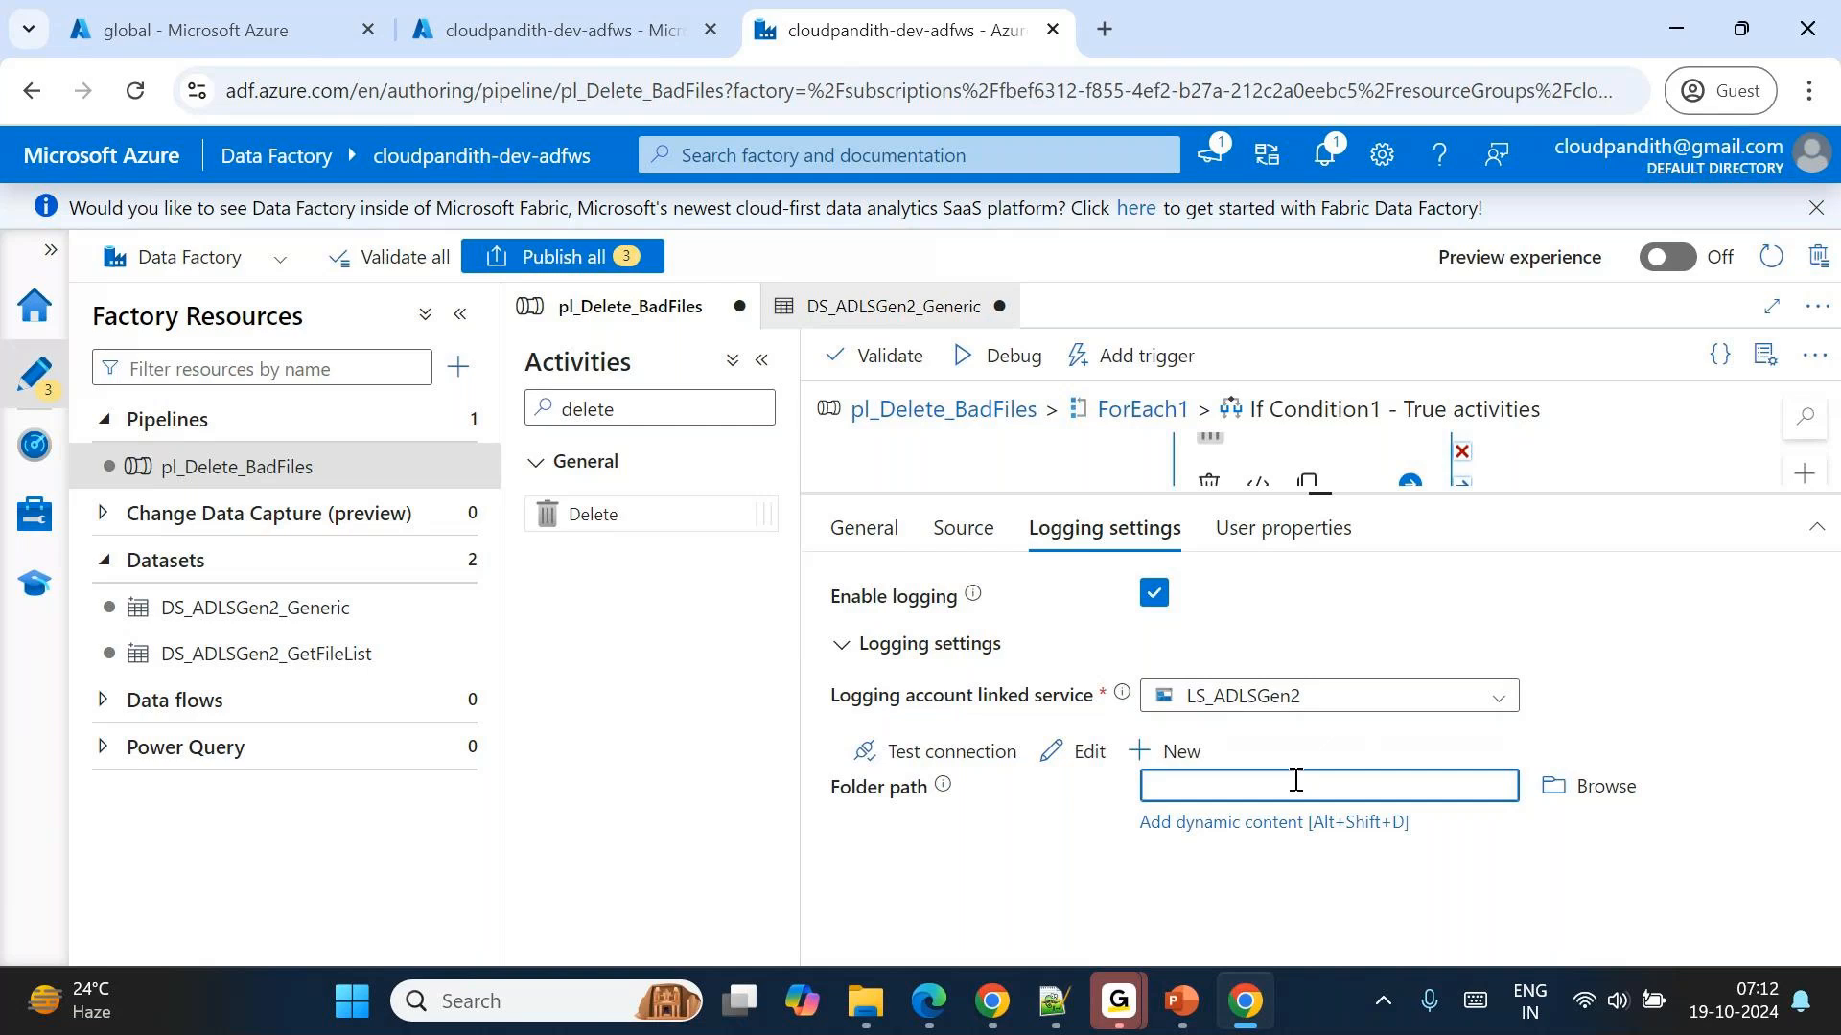
pyautogui.write('applogging')
pyautogui.hotkey('ctrl', 'a')
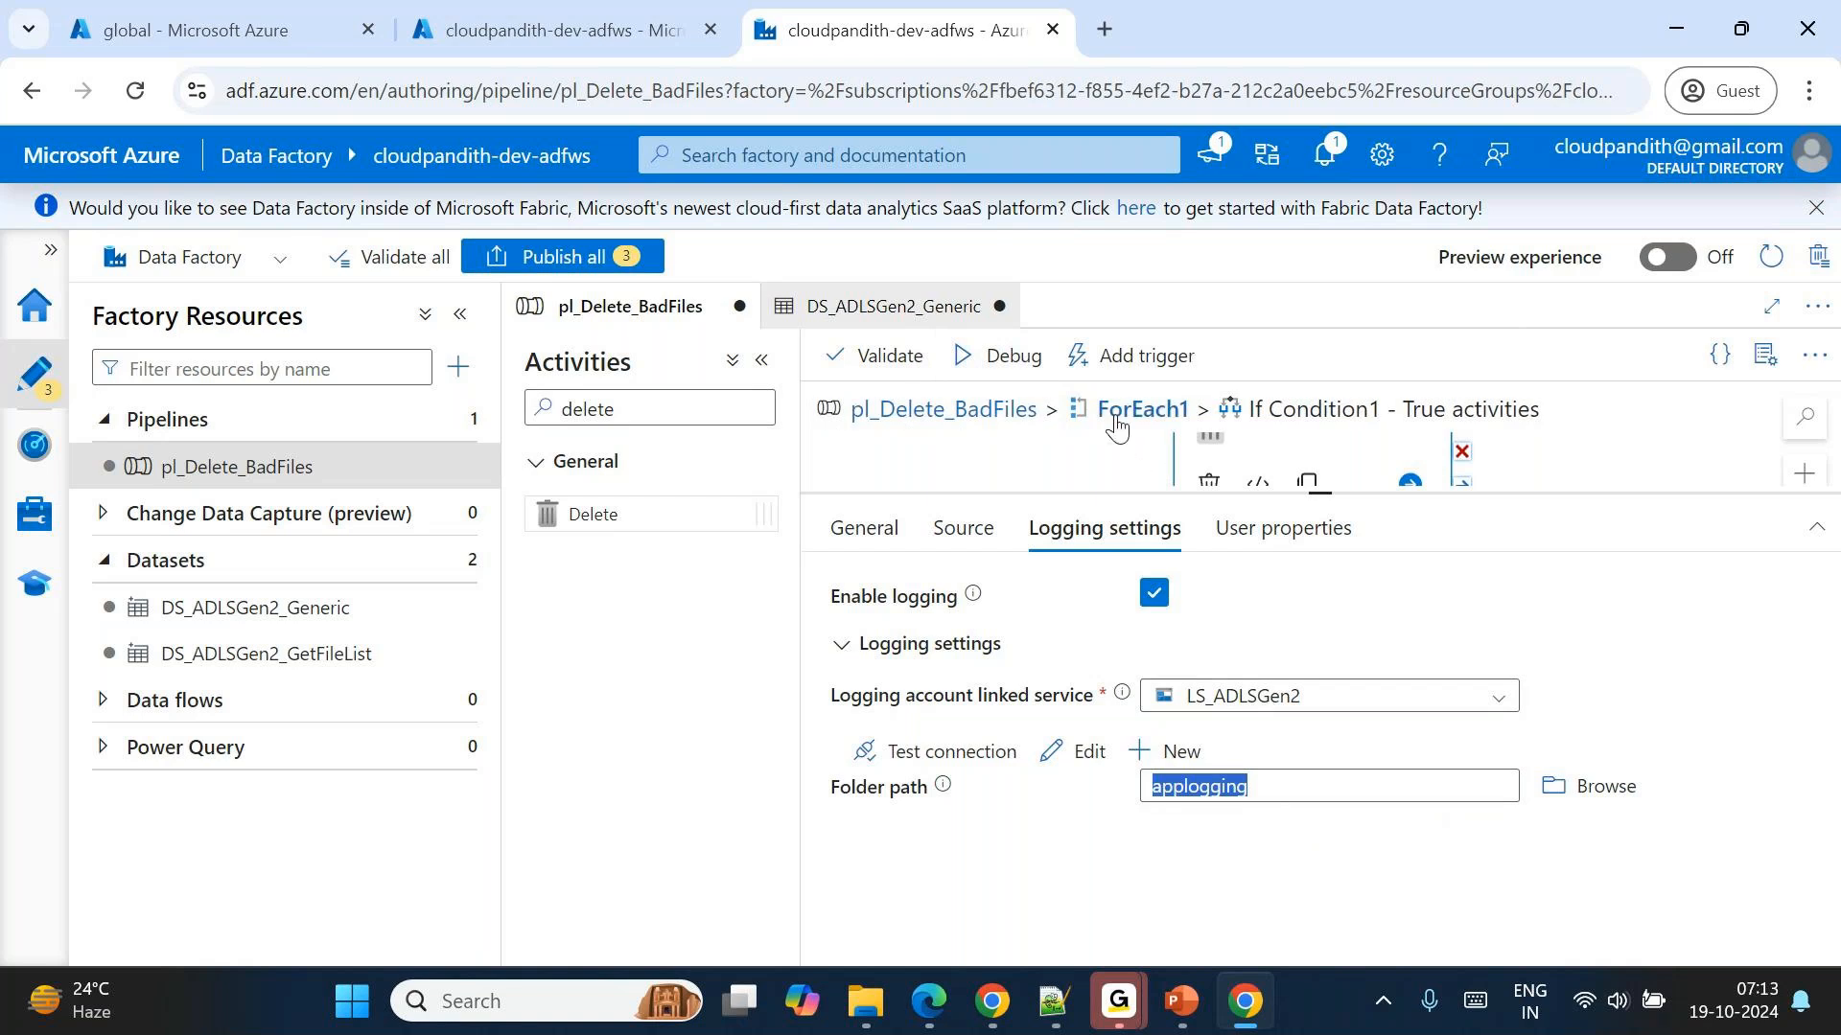
# Return to the main pipeline, turn off Sequential for ForEach1, and set its batch count to 4.
pyautogui.click(1117, 425)
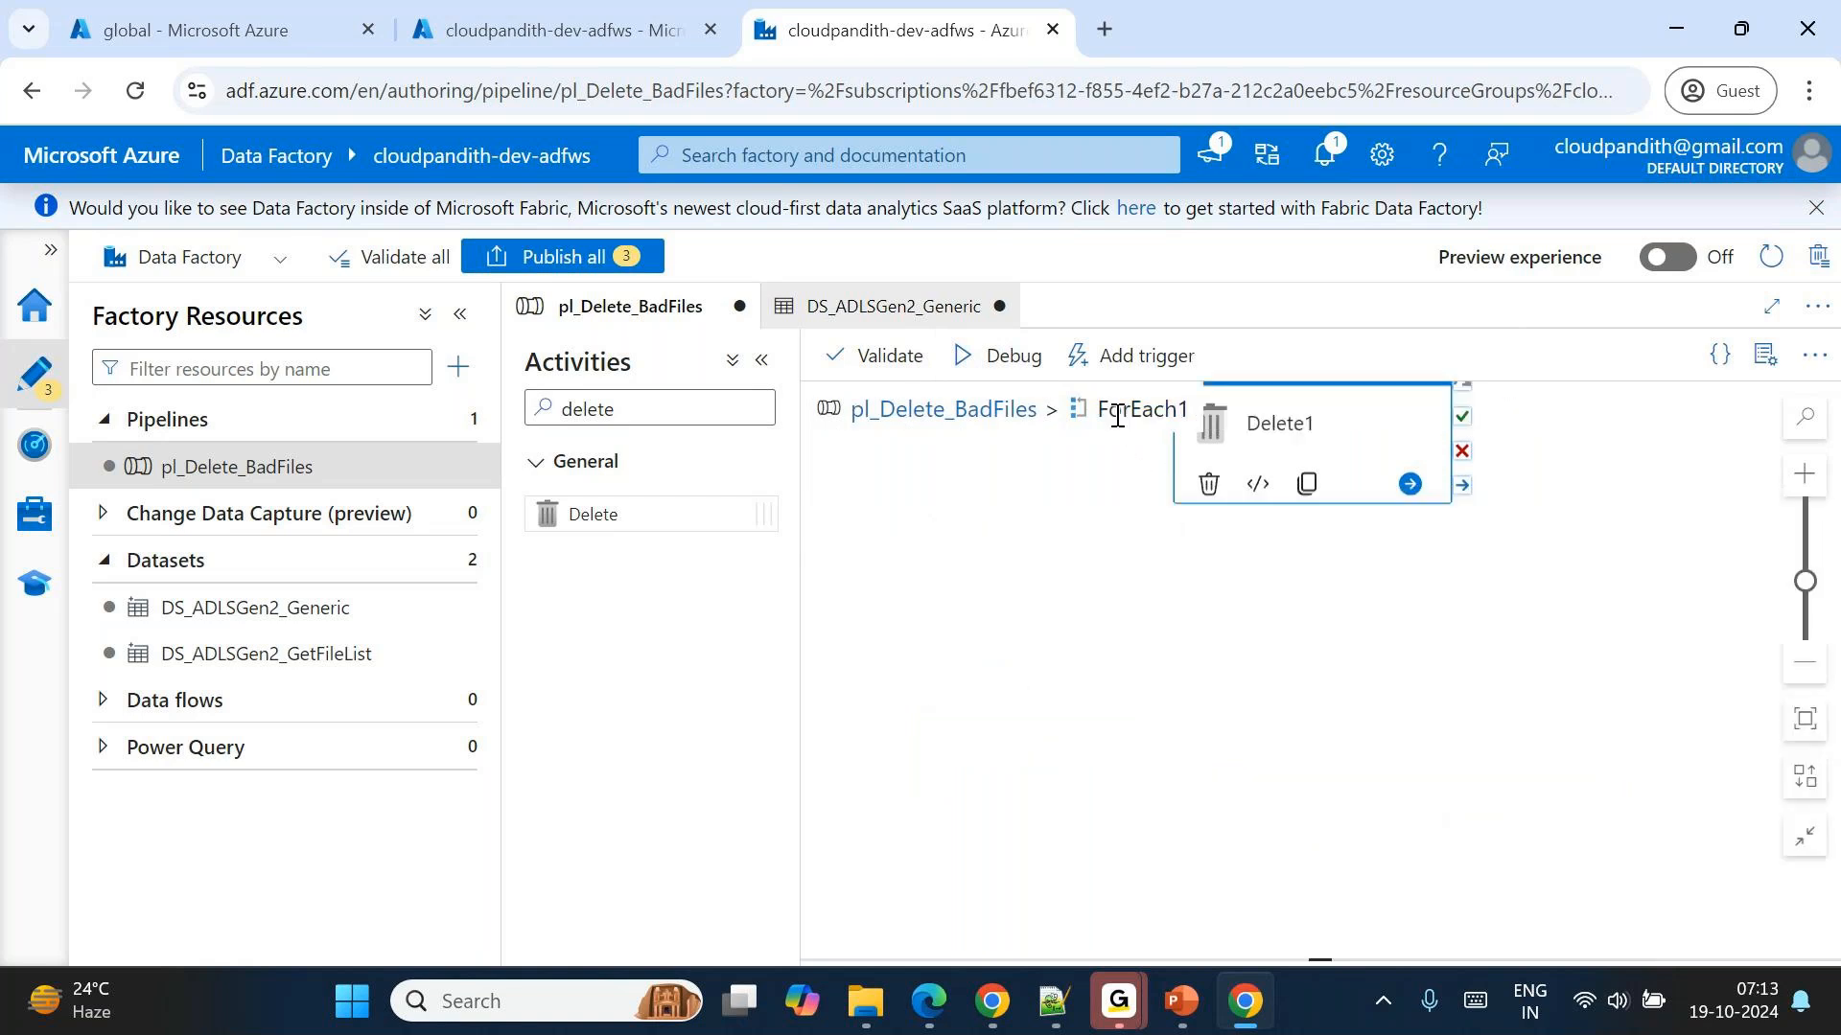
pyautogui.click(956, 419)
pyautogui.click(1346, 448)
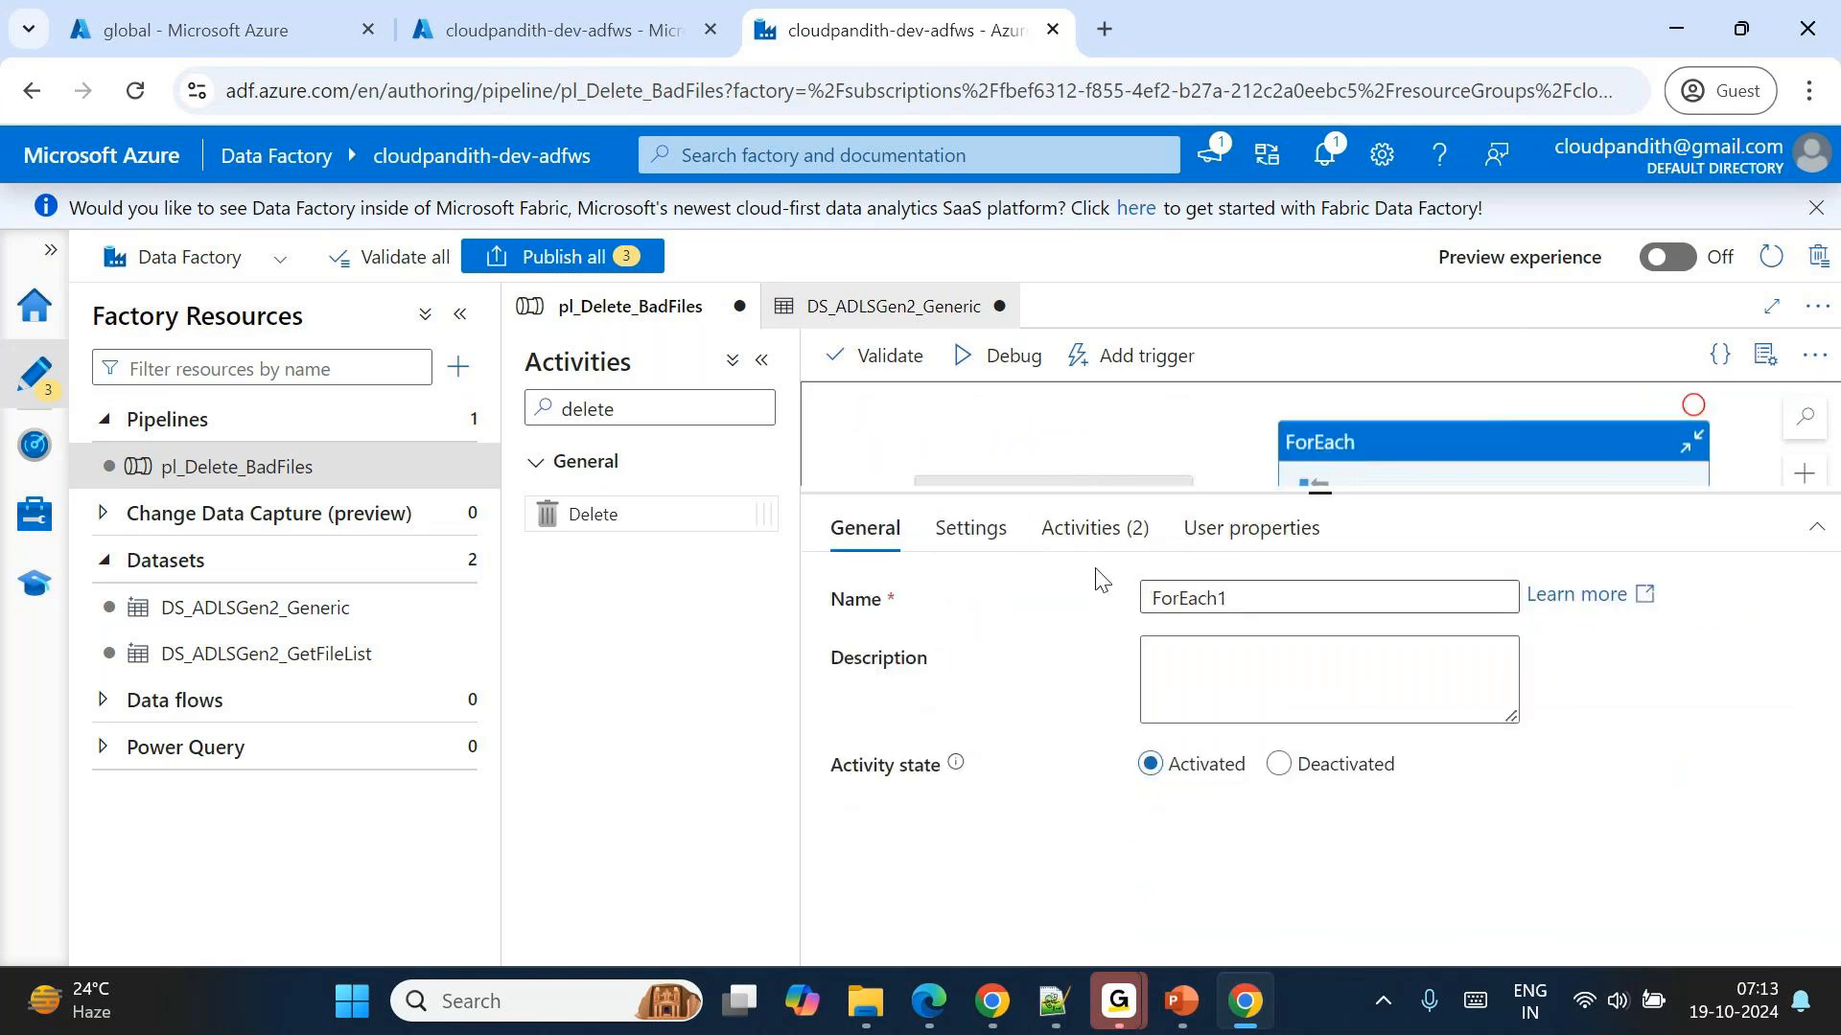
pyautogui.click(968, 529)
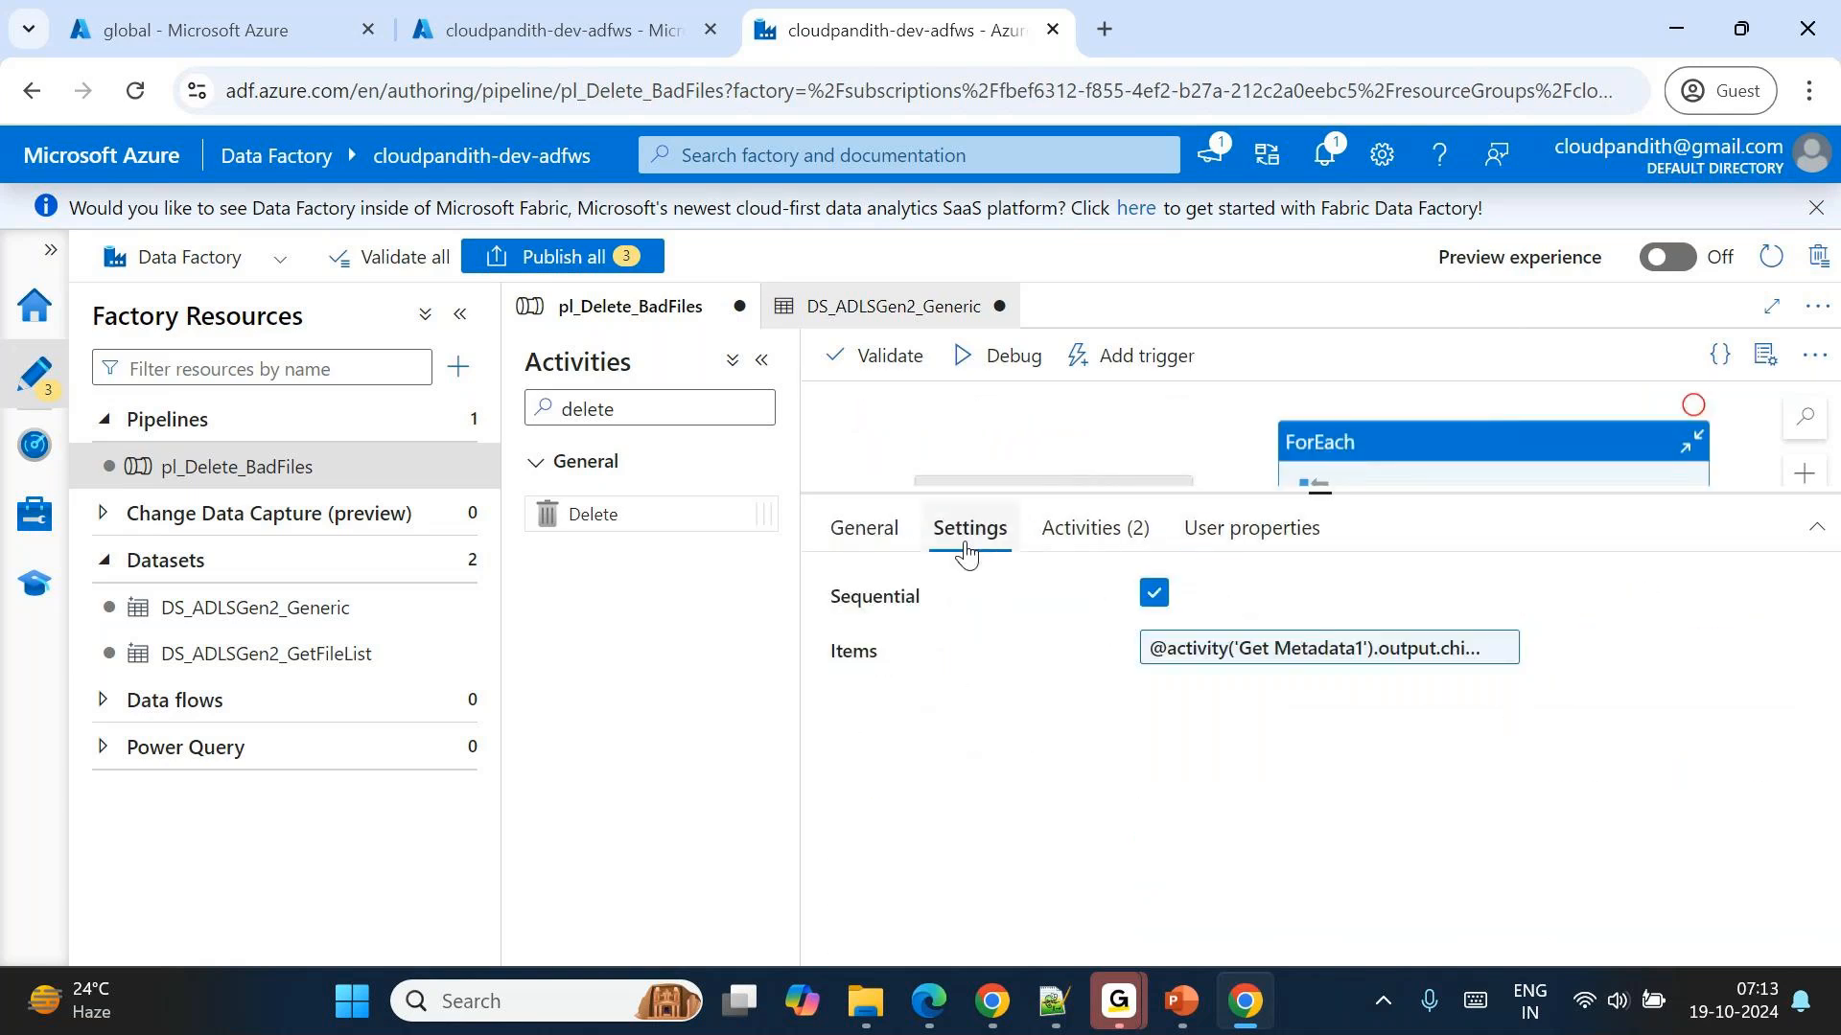
pyautogui.click(1155, 595)
pyautogui.click(1202, 645)
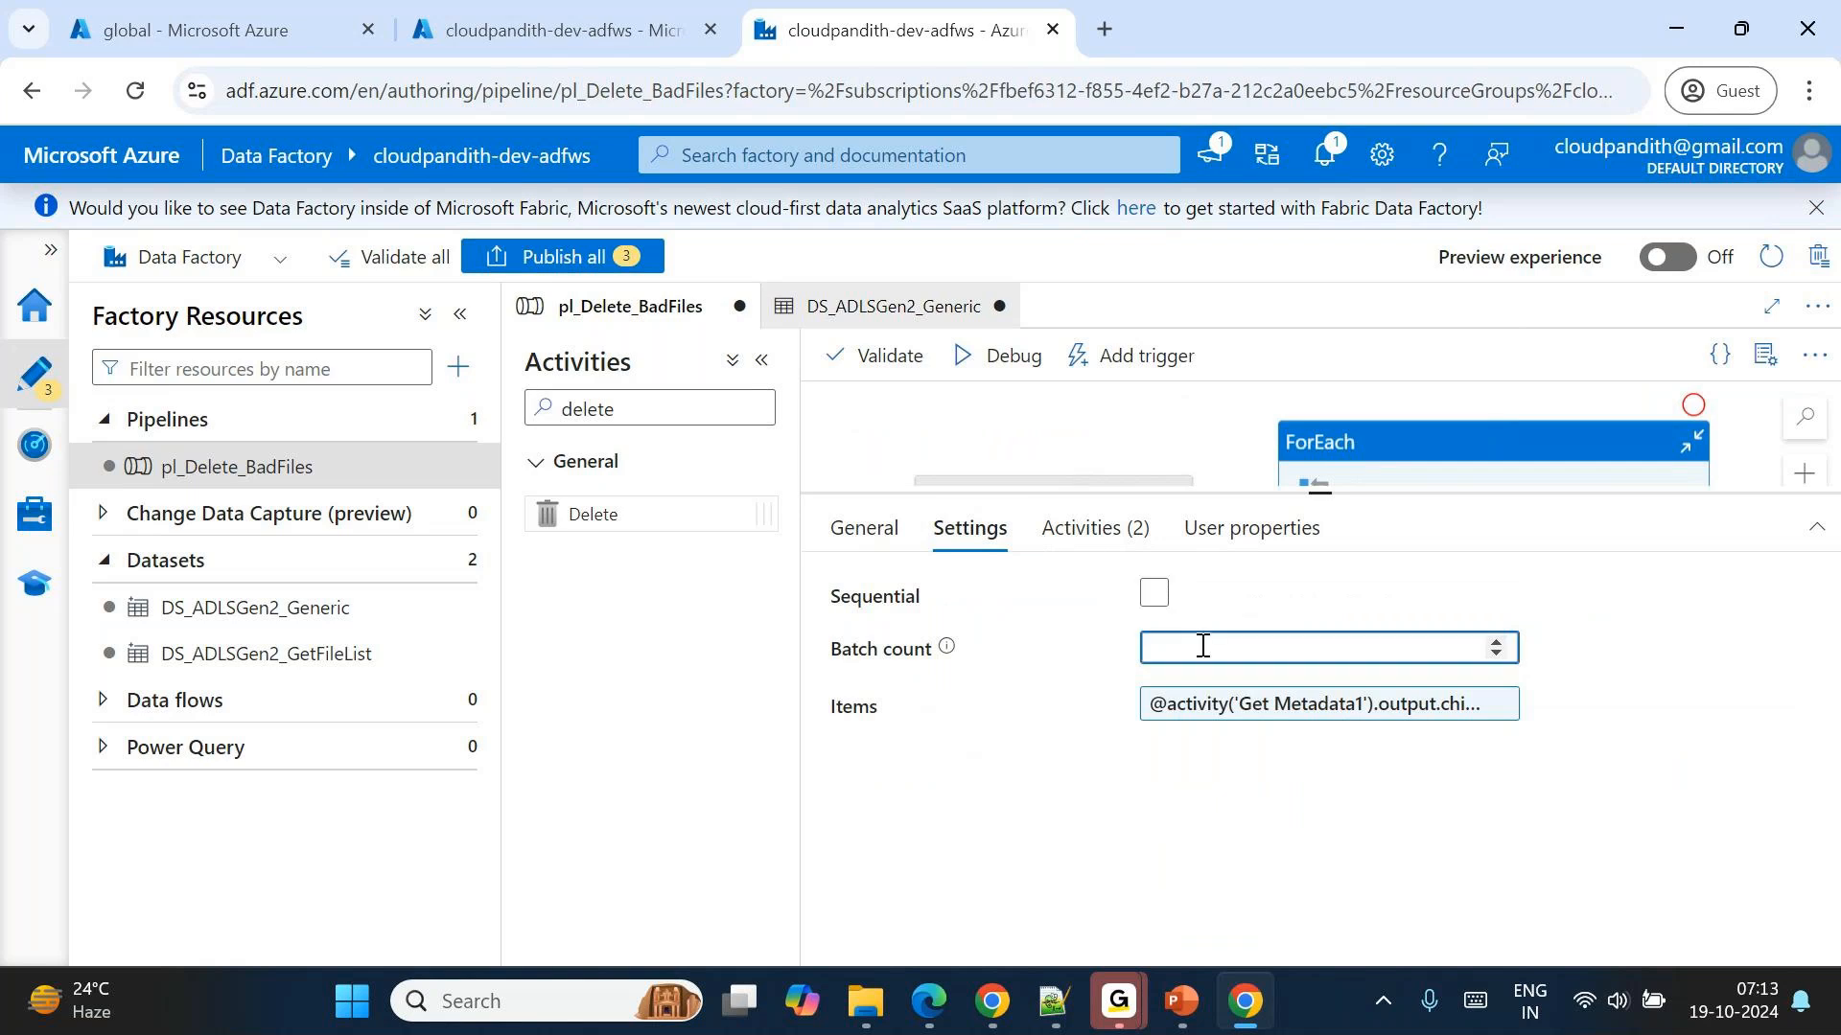
pyautogui.write('4')
pyautogui.click(1054, 880)
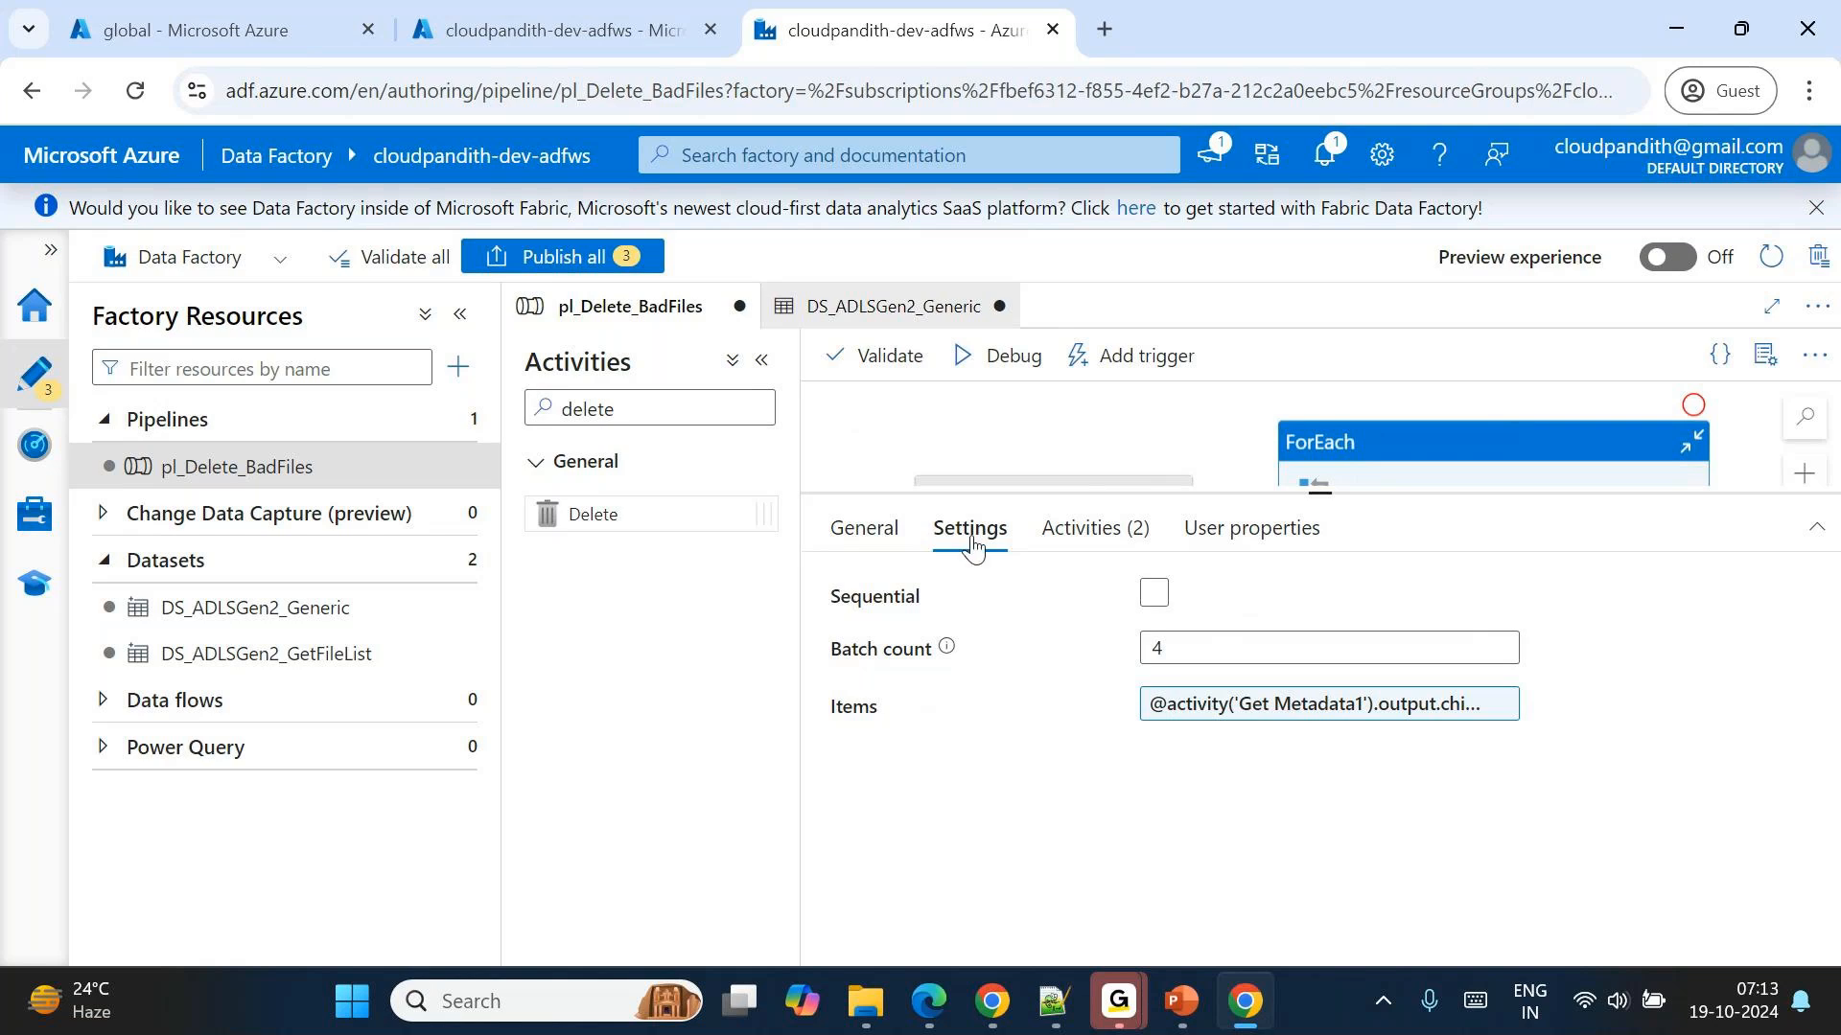
# Start a debug run of pl_Delete_BadFiles and monitor its activity runs, refreshing their status.
pyautogui.click(1007, 356)
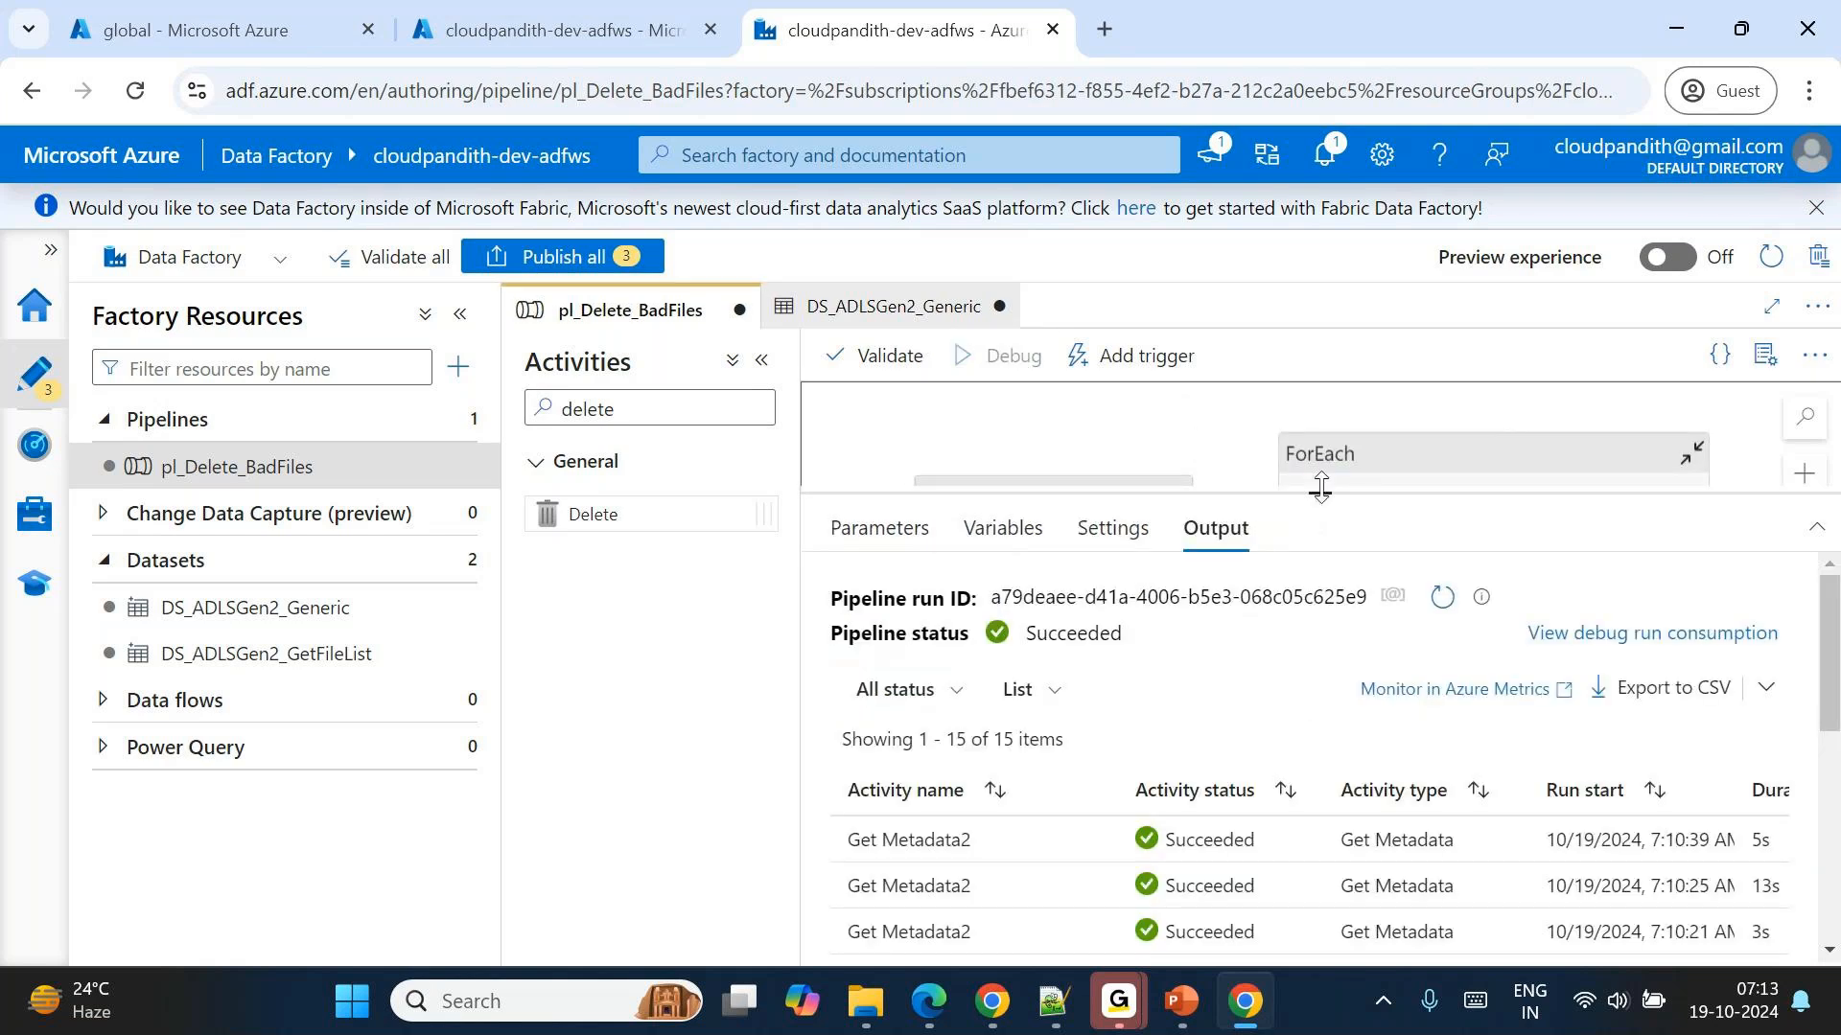
pyautogui.moveTo(1320, 486); pyautogui.dragTo(1315, 433)
pyautogui.click(1441, 546)
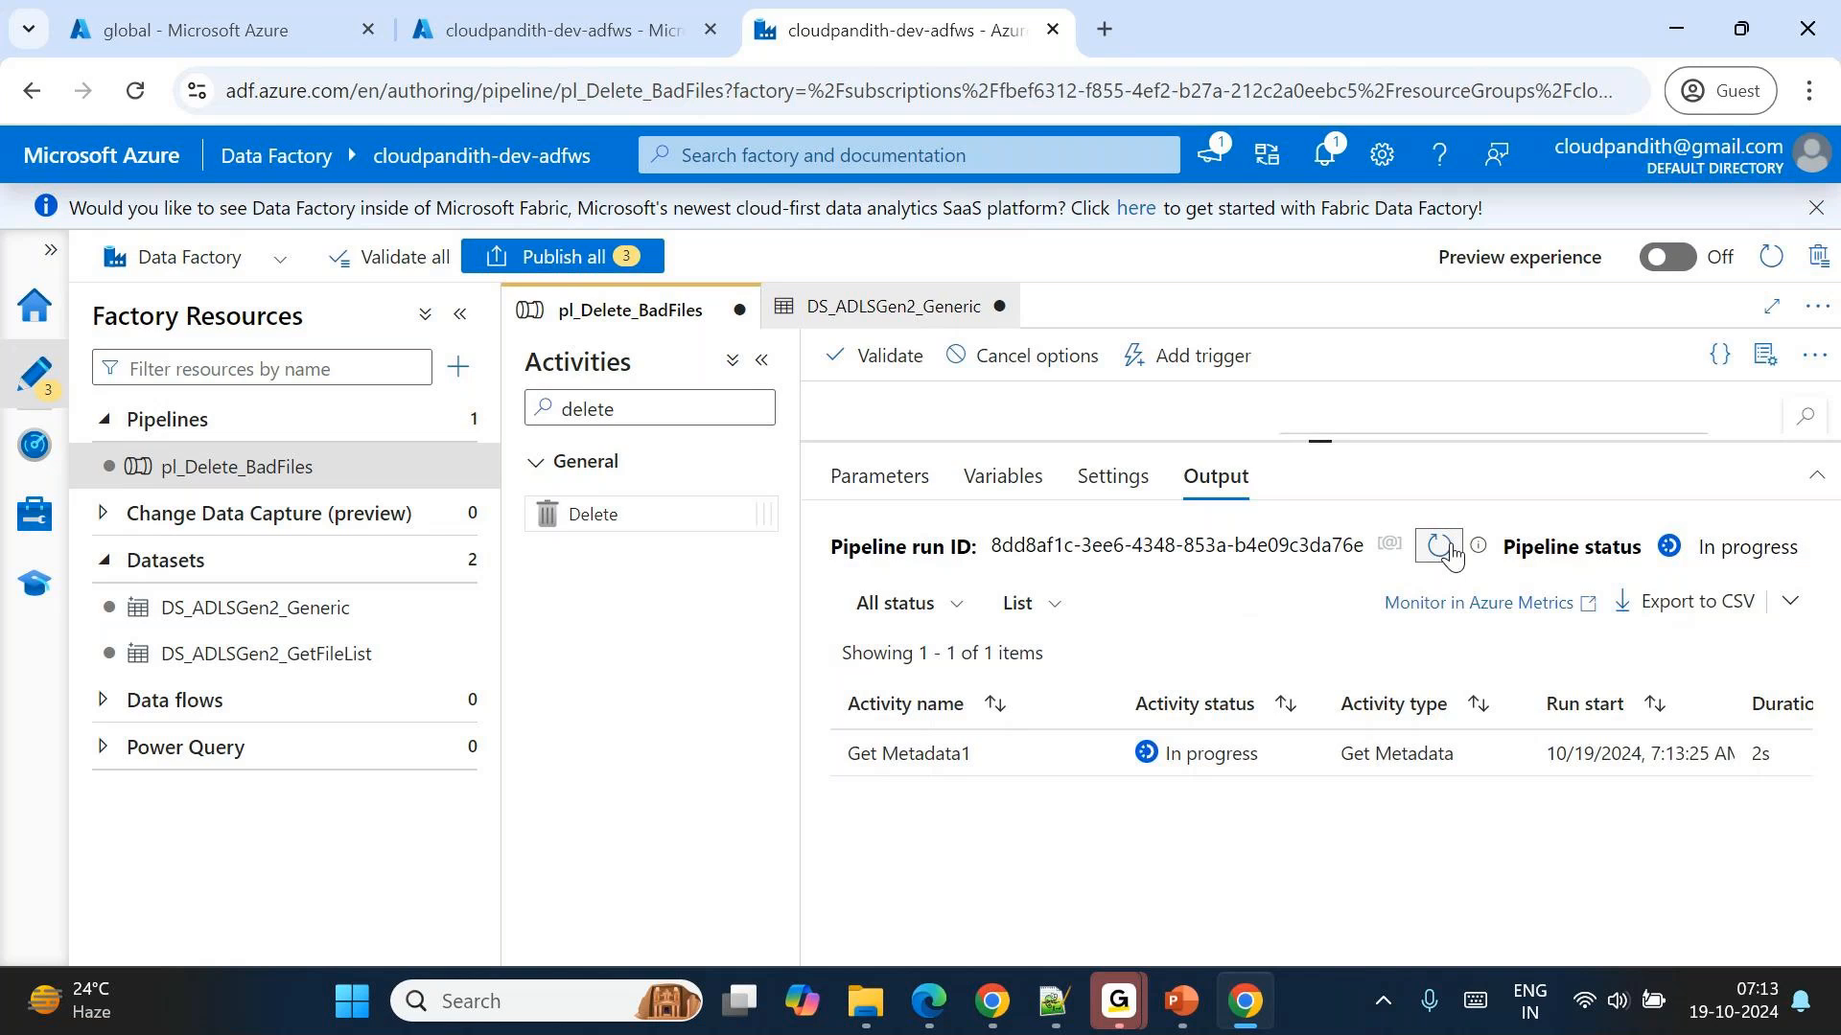
pyautogui.click(1440, 547)
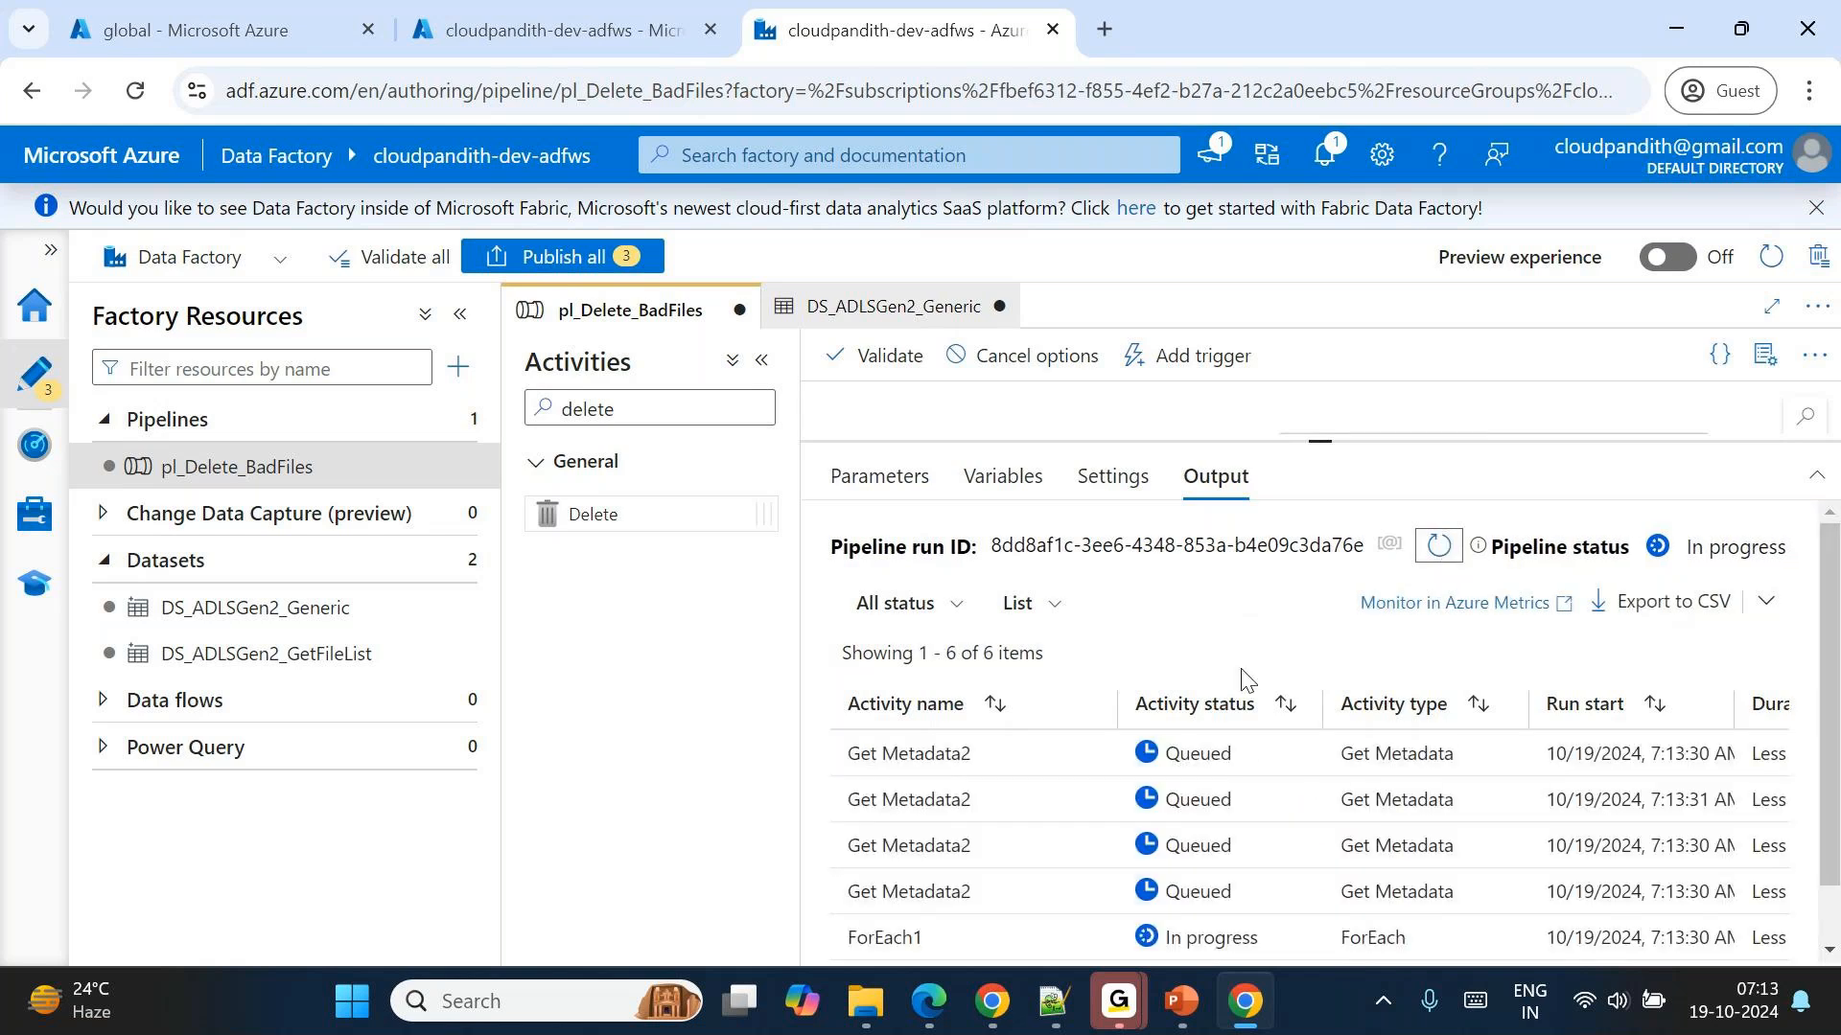
pyautogui.click(1440, 546)
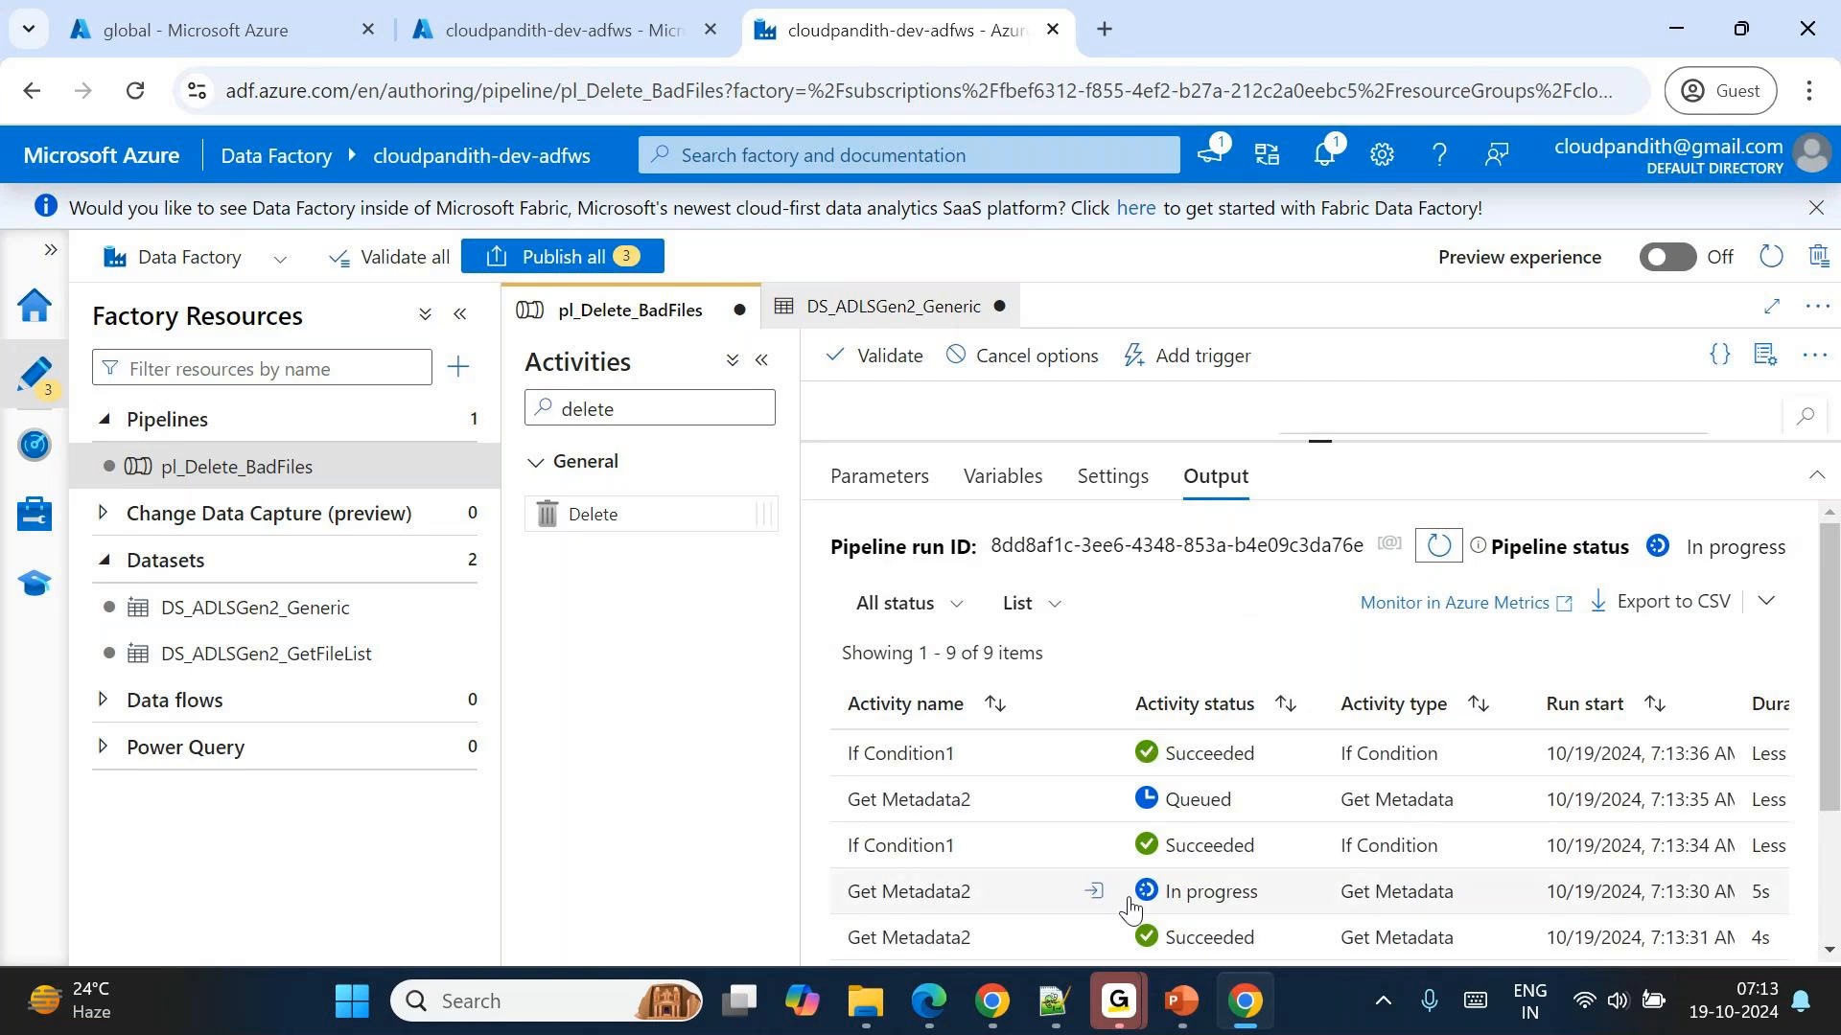
pyautogui.scroll(-3, 1130, 908)
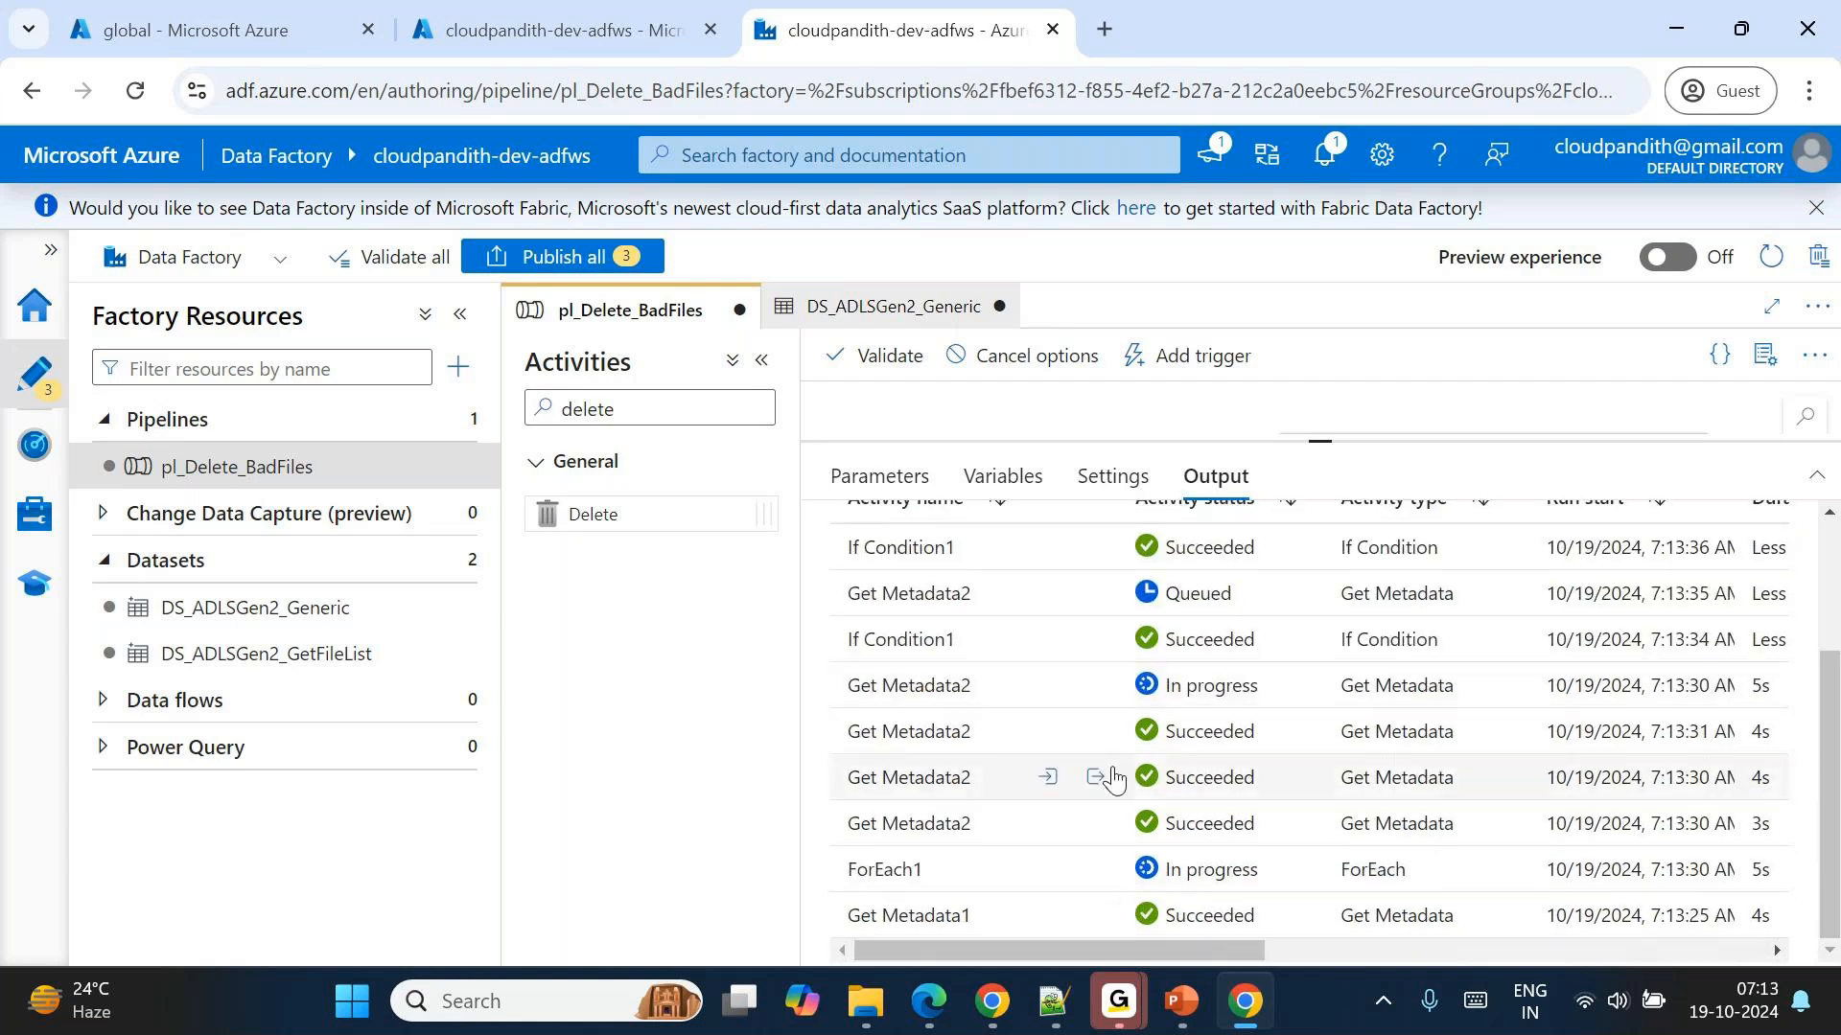
pyautogui.scroll(3, 1114, 779)
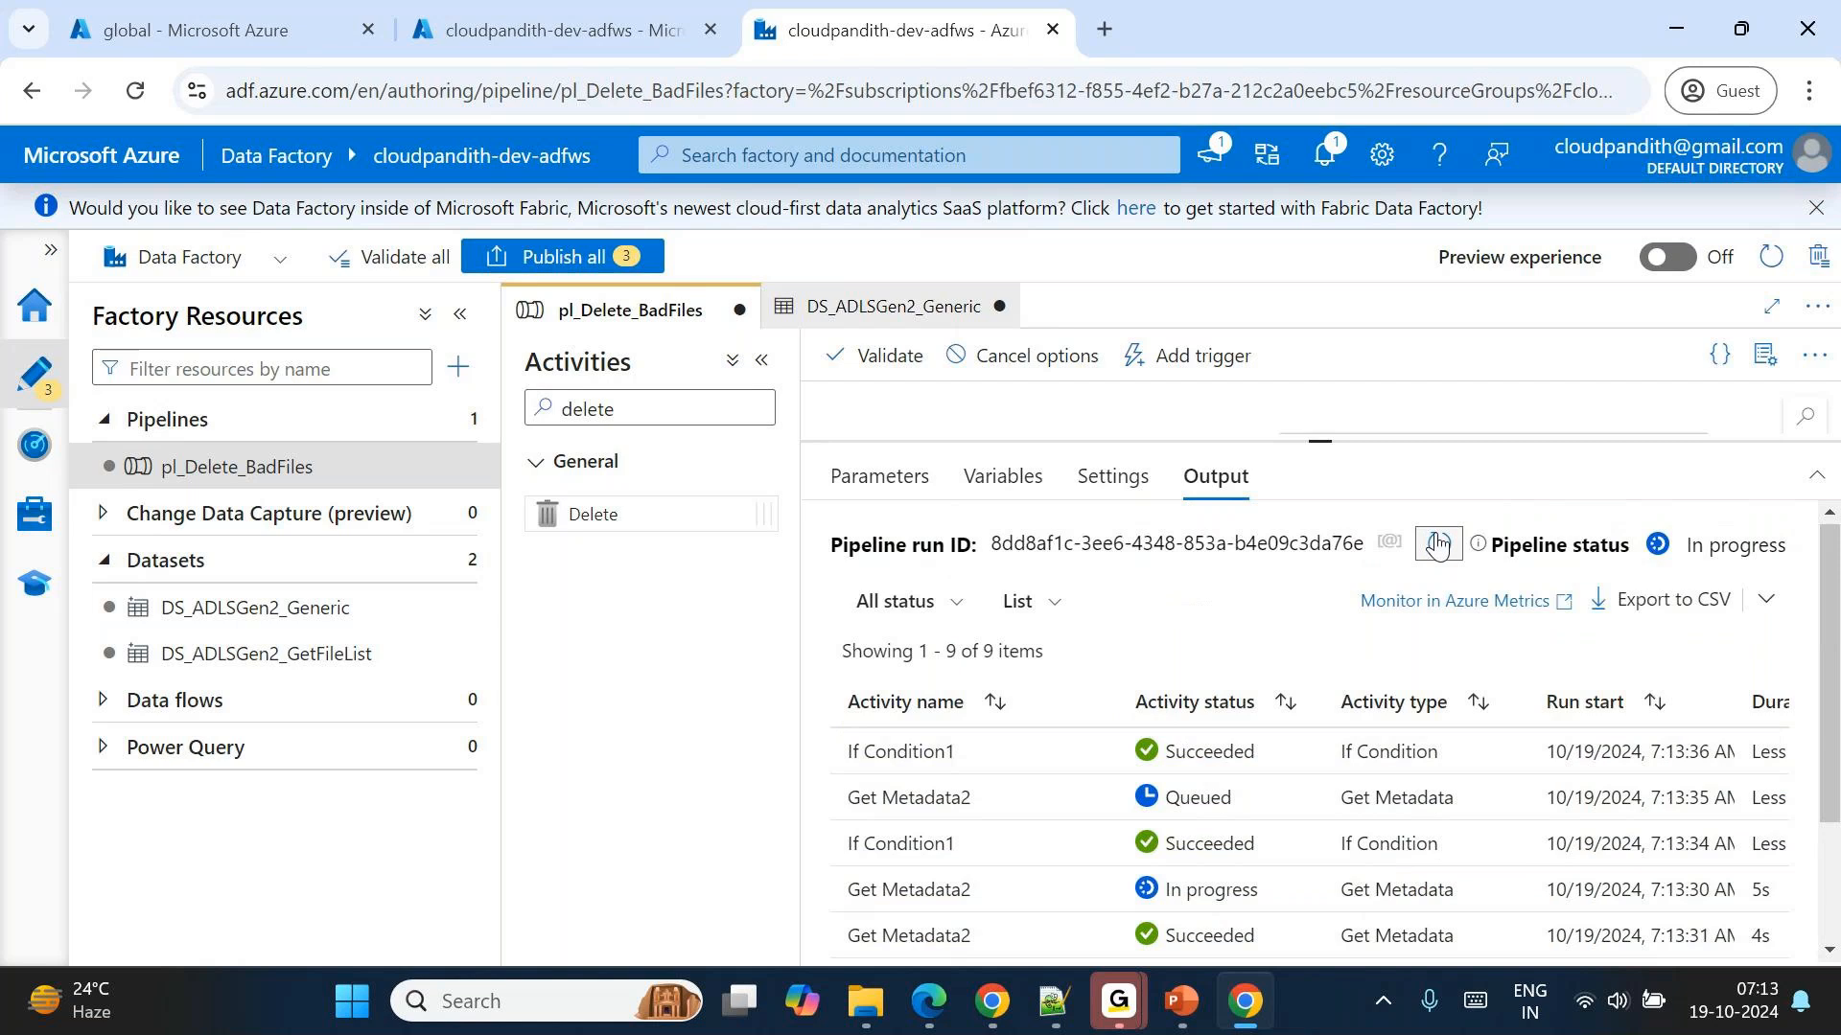
pyautogui.click(1437, 543)
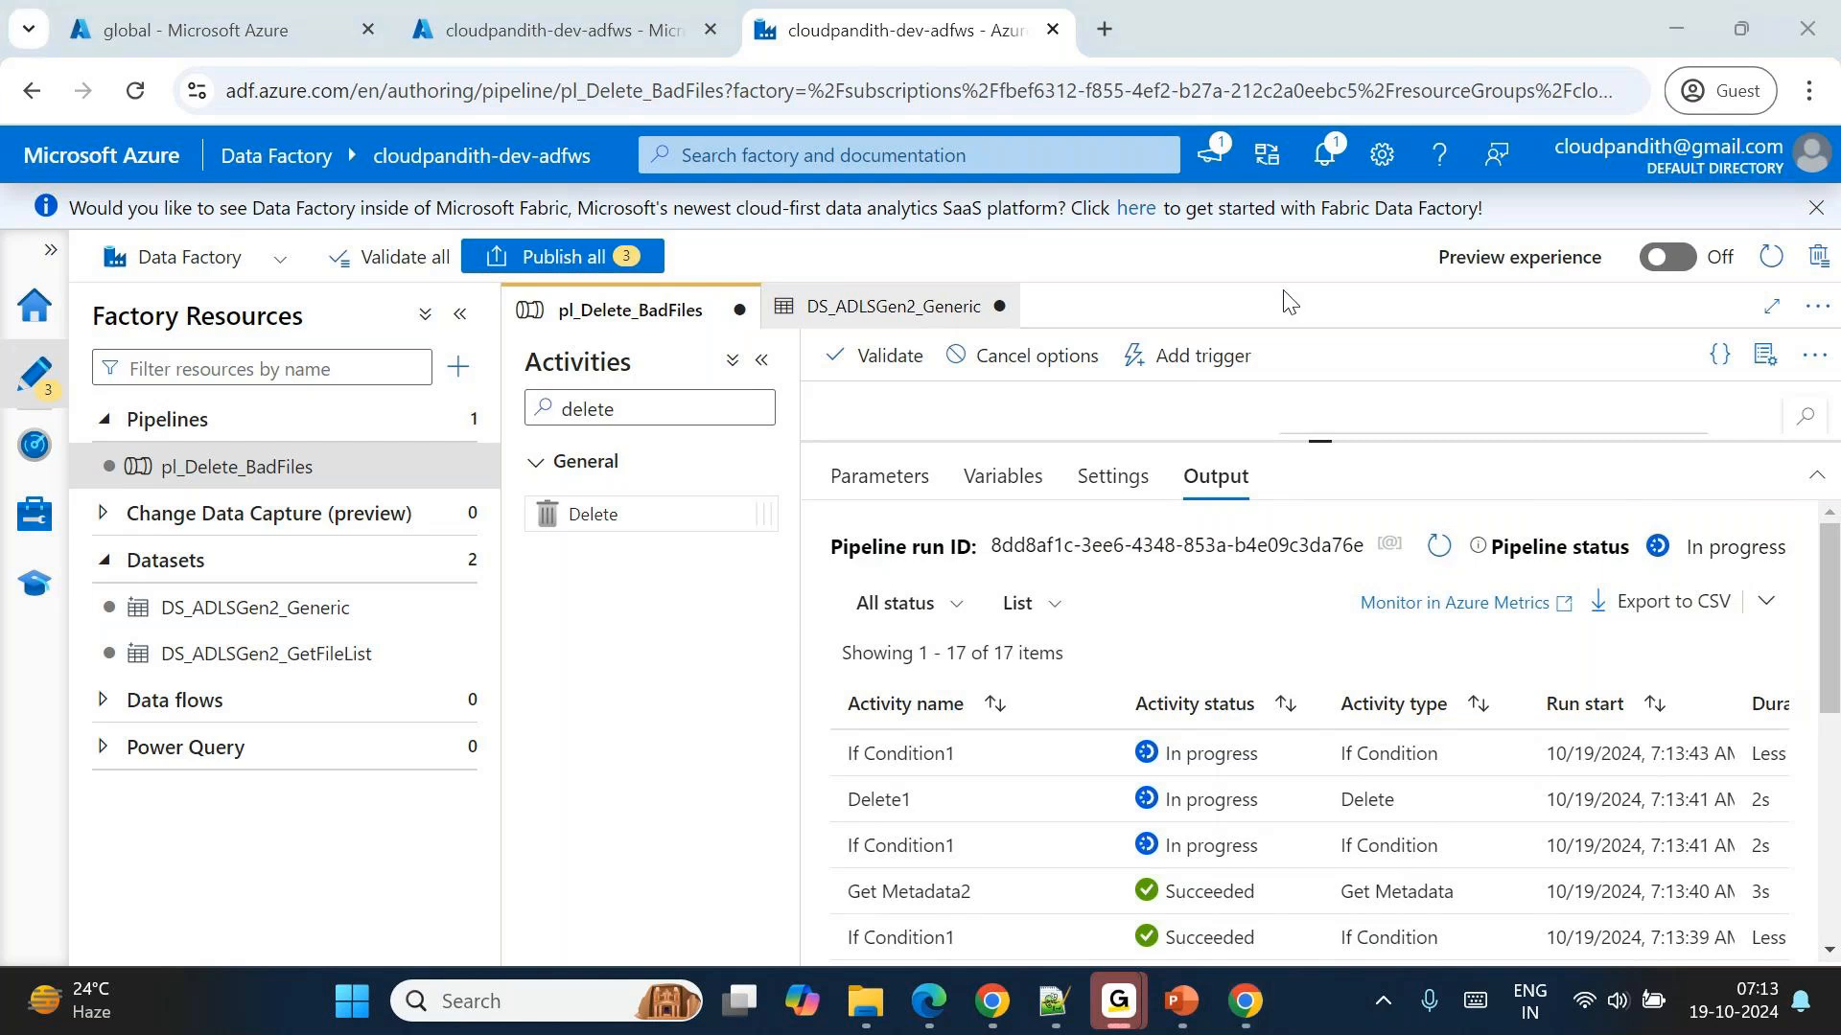
# Switch to the global container in the Azure portal and repeatedly refresh the archivaldata folder to check which files remain.
pyautogui.click(559, 15)
pyautogui.click(283, 14)
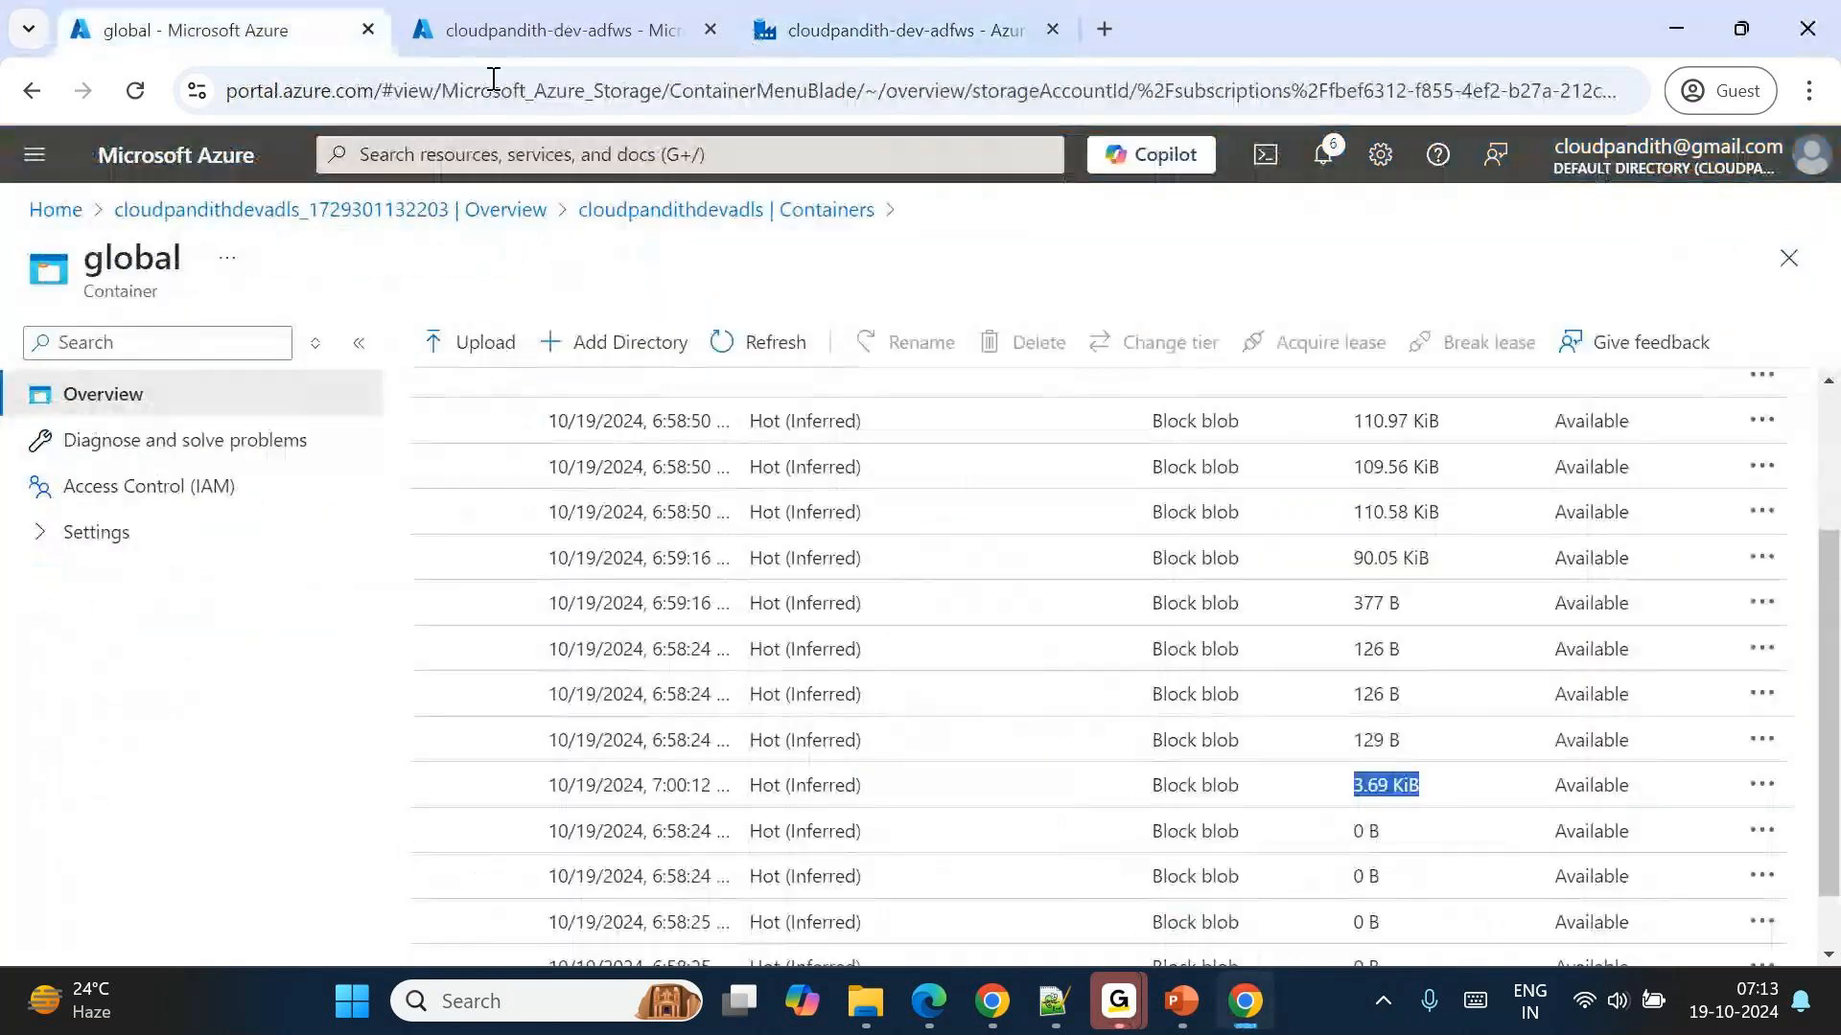
pyautogui.click(760, 347)
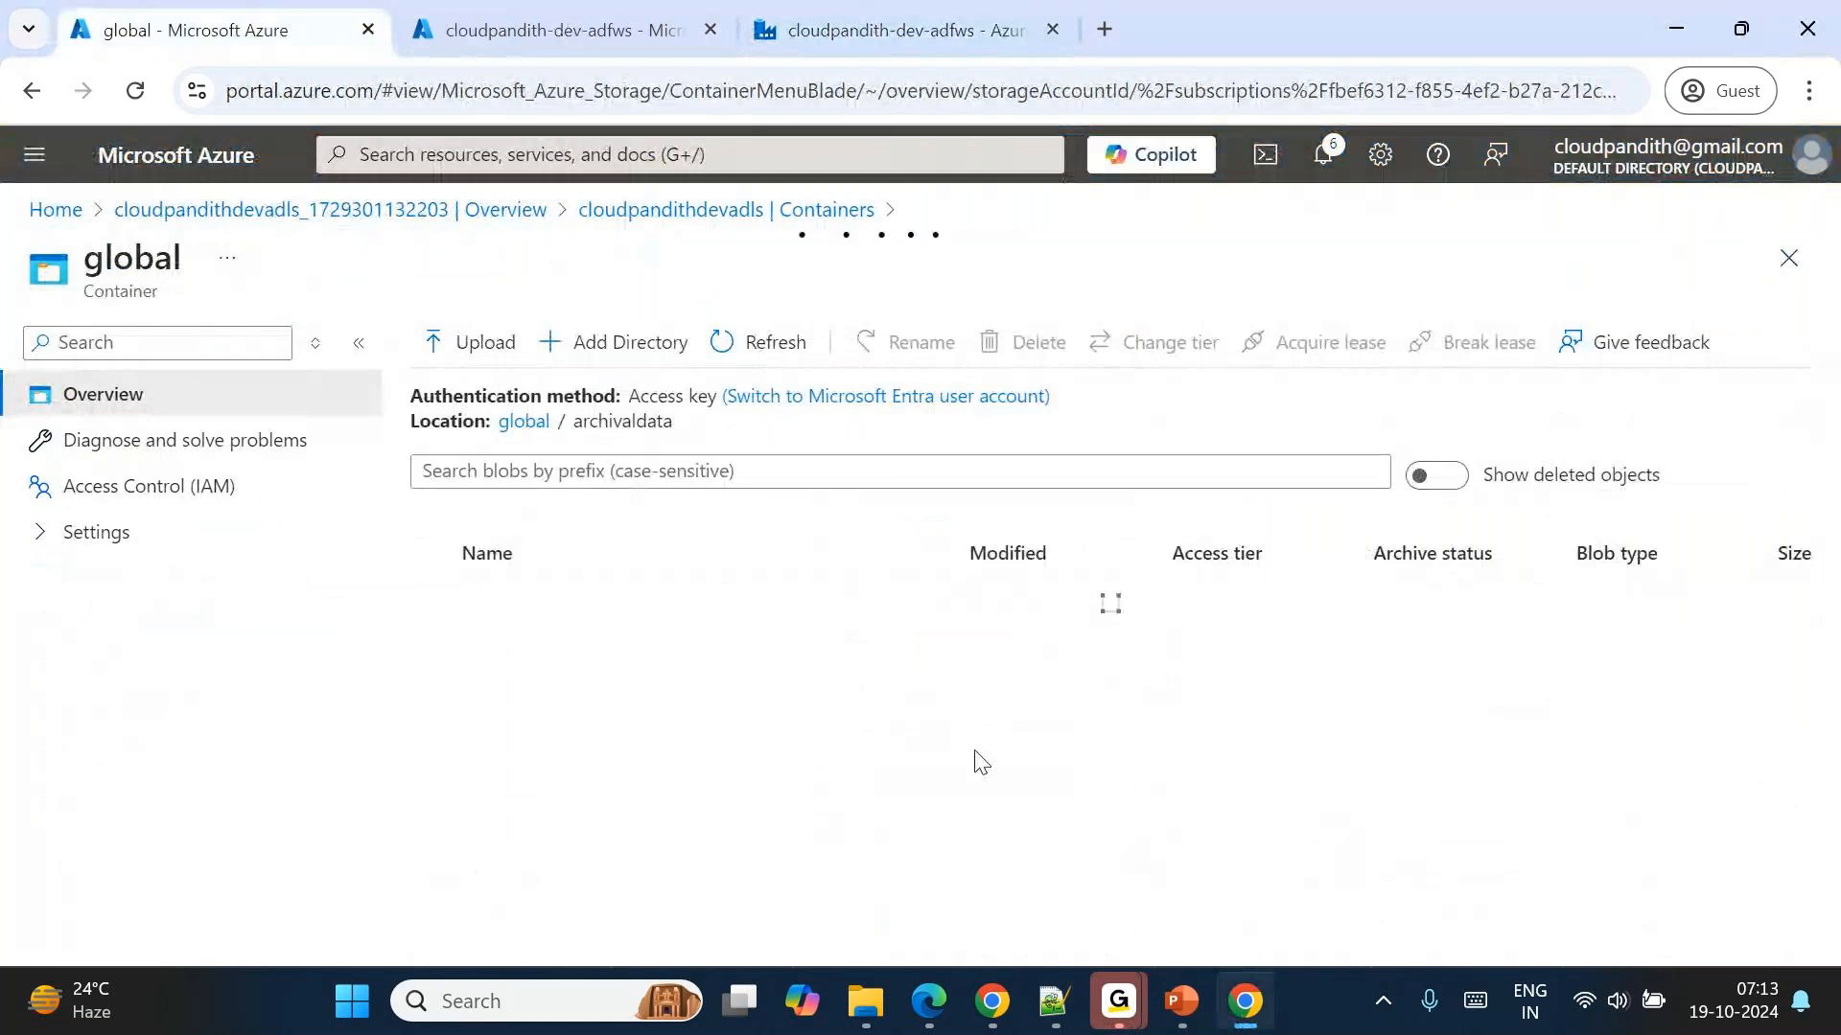
pyautogui.scroll(-2, 980, 762)
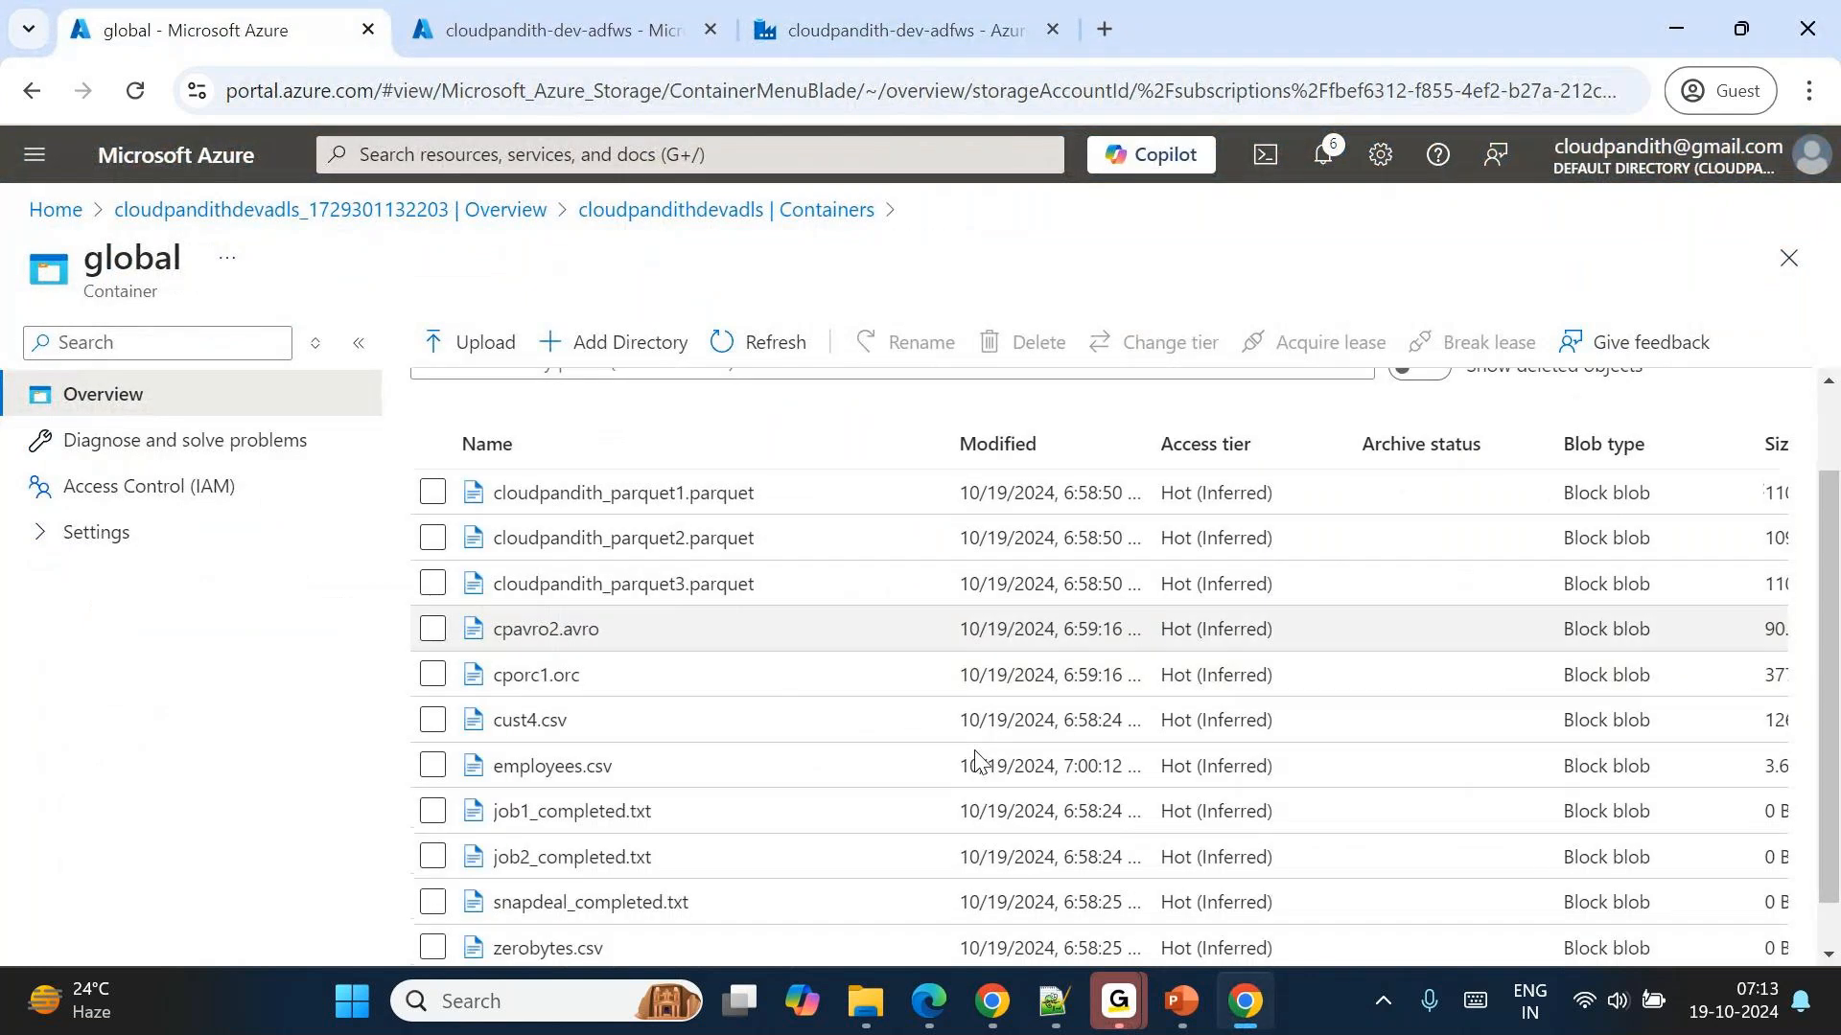
pyautogui.scroll(-1, 973, 757)
pyautogui.scroll(1, 949, 616)
pyautogui.click(765, 345)
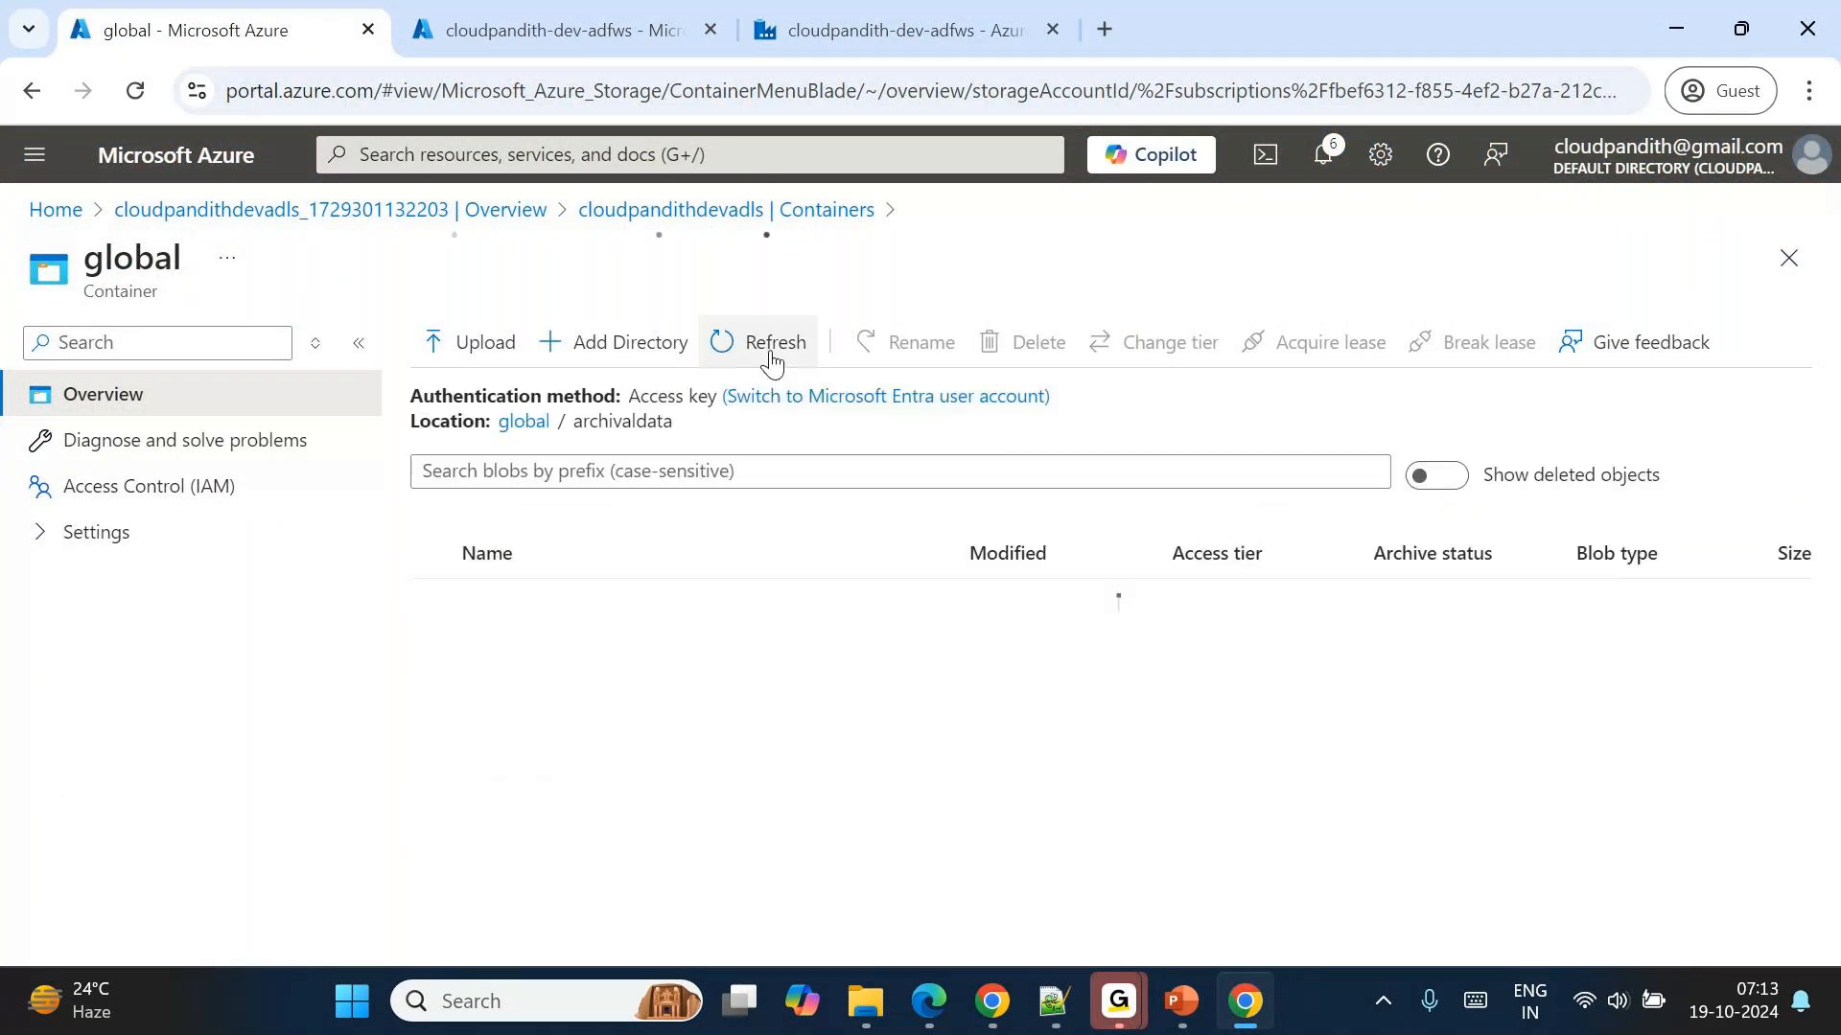
pyautogui.scroll(-2, 945, 706)
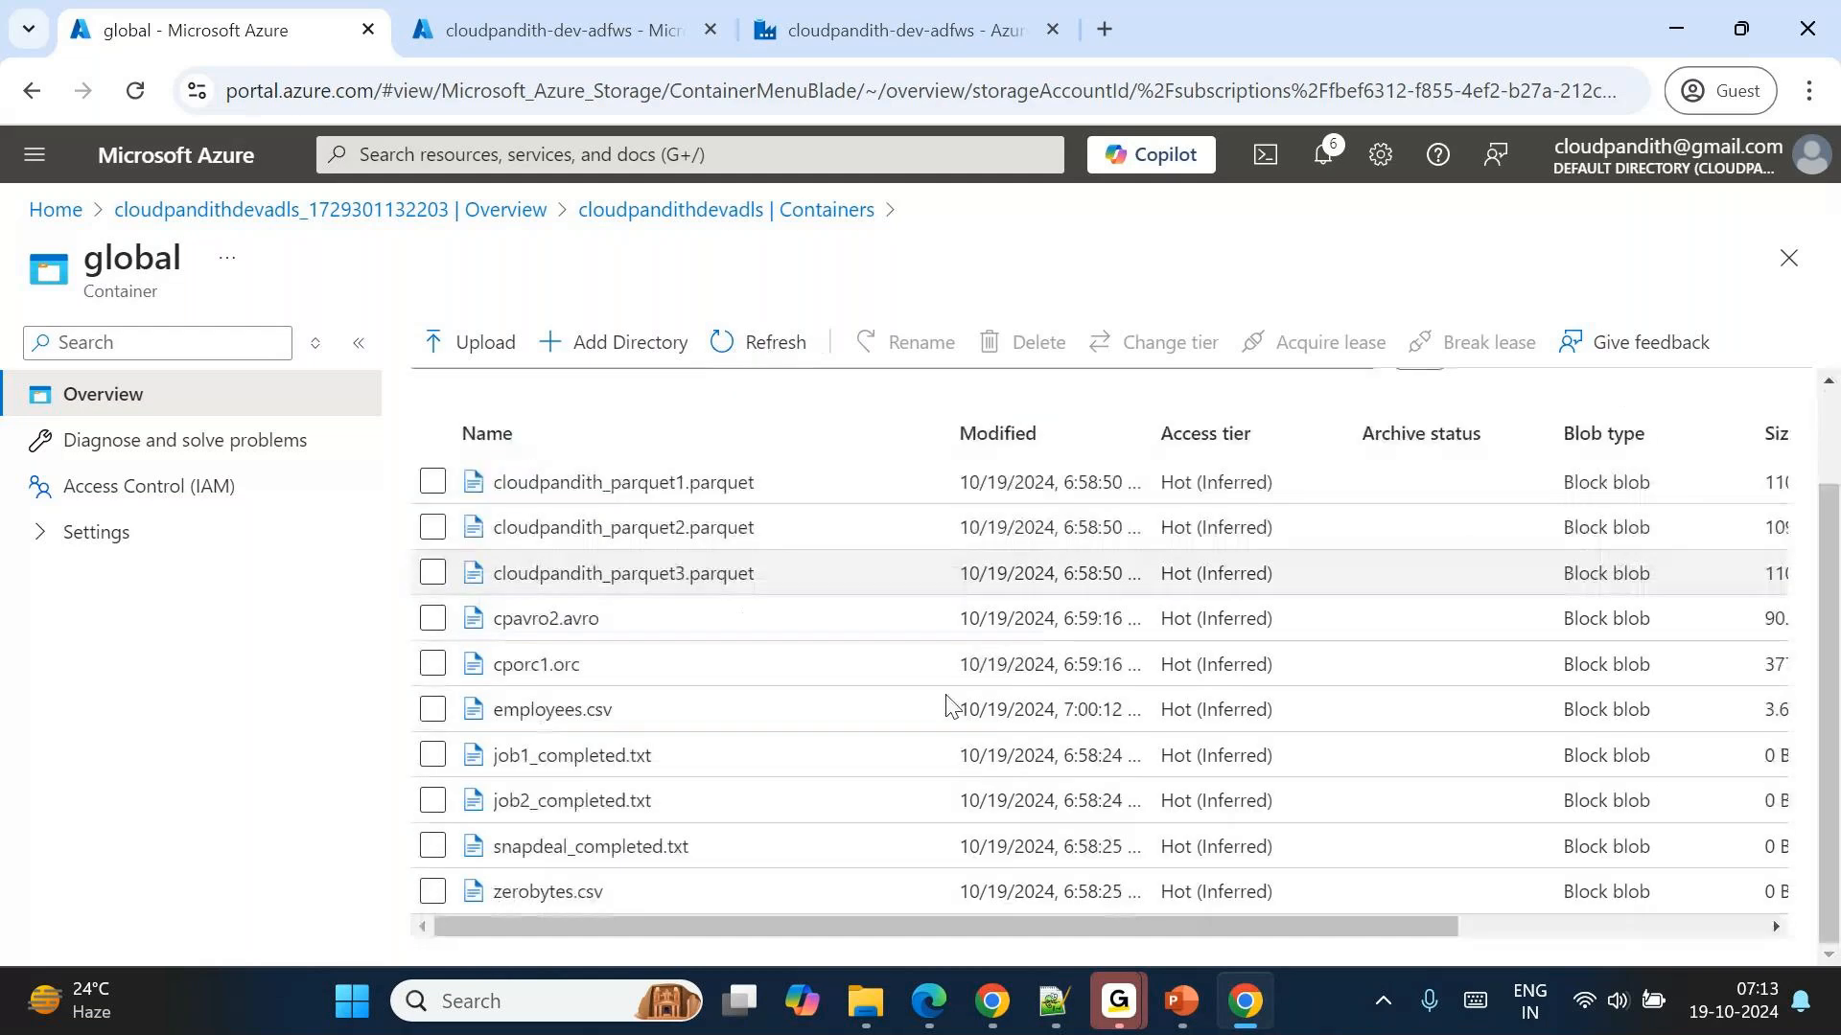
pyautogui.click(774, 342)
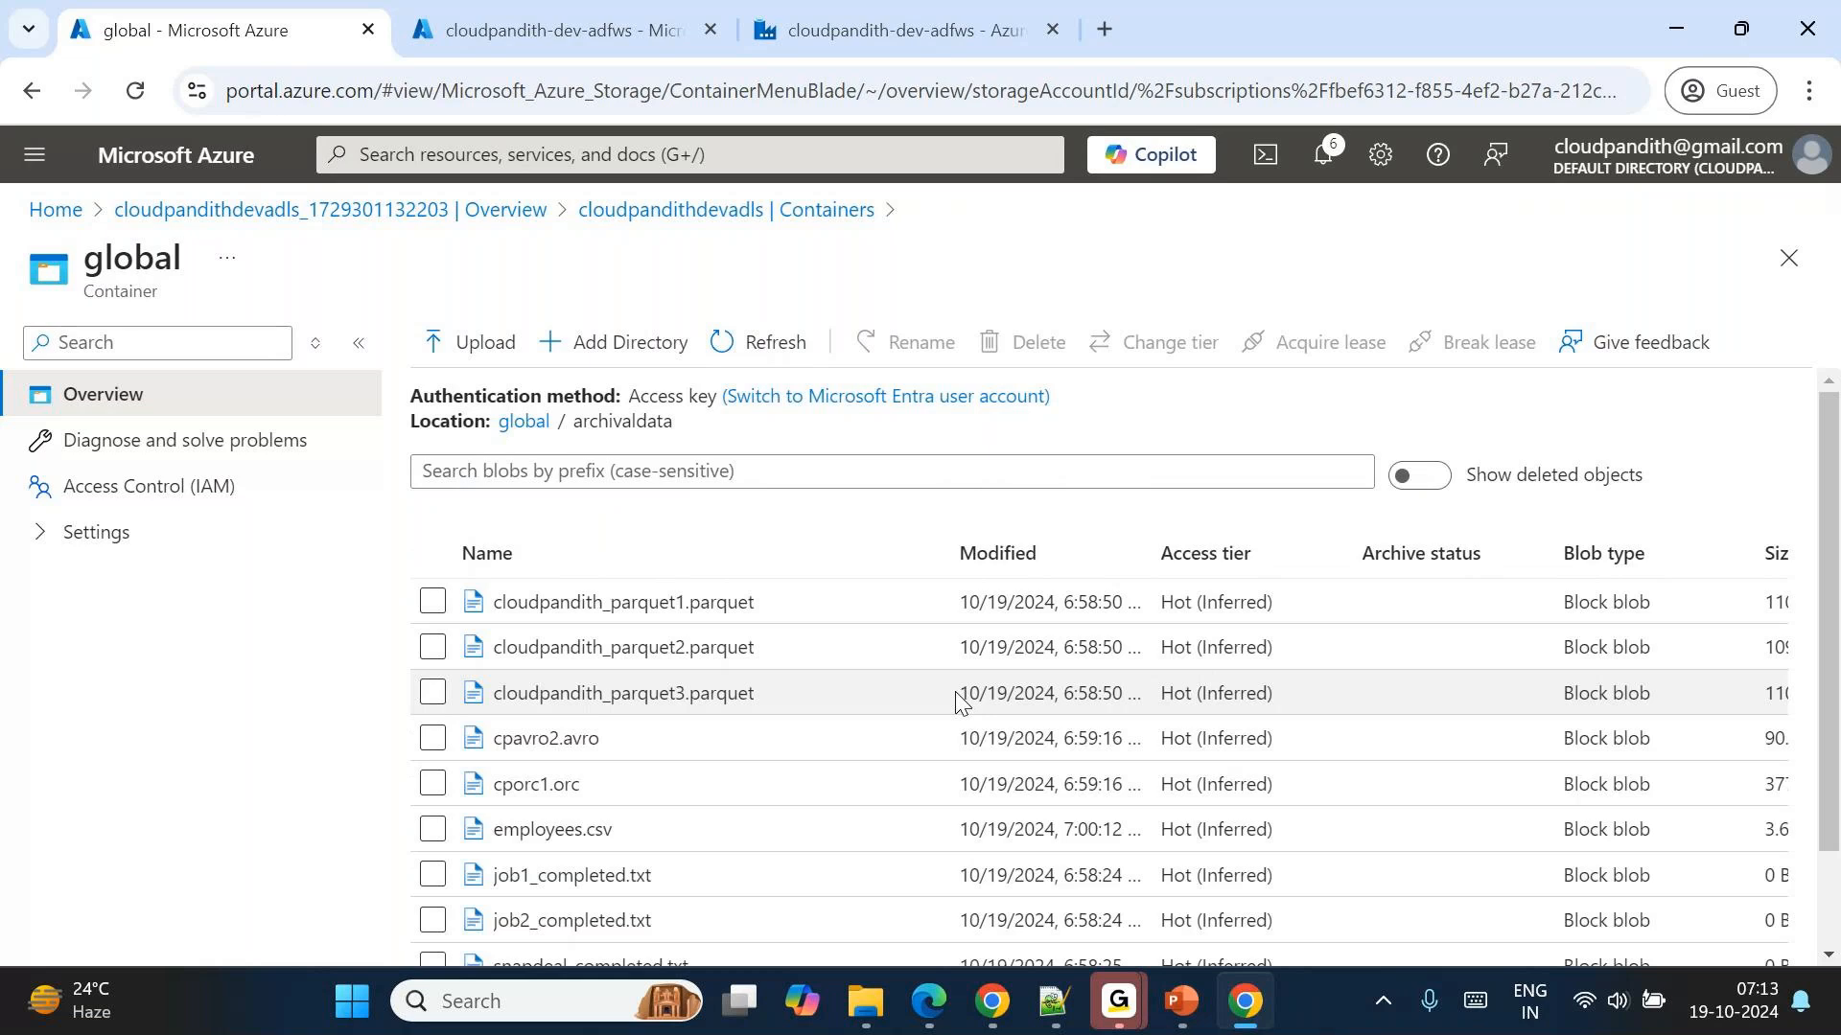
pyautogui.scroll(-2, 957, 704)
pyautogui.click(758, 344)
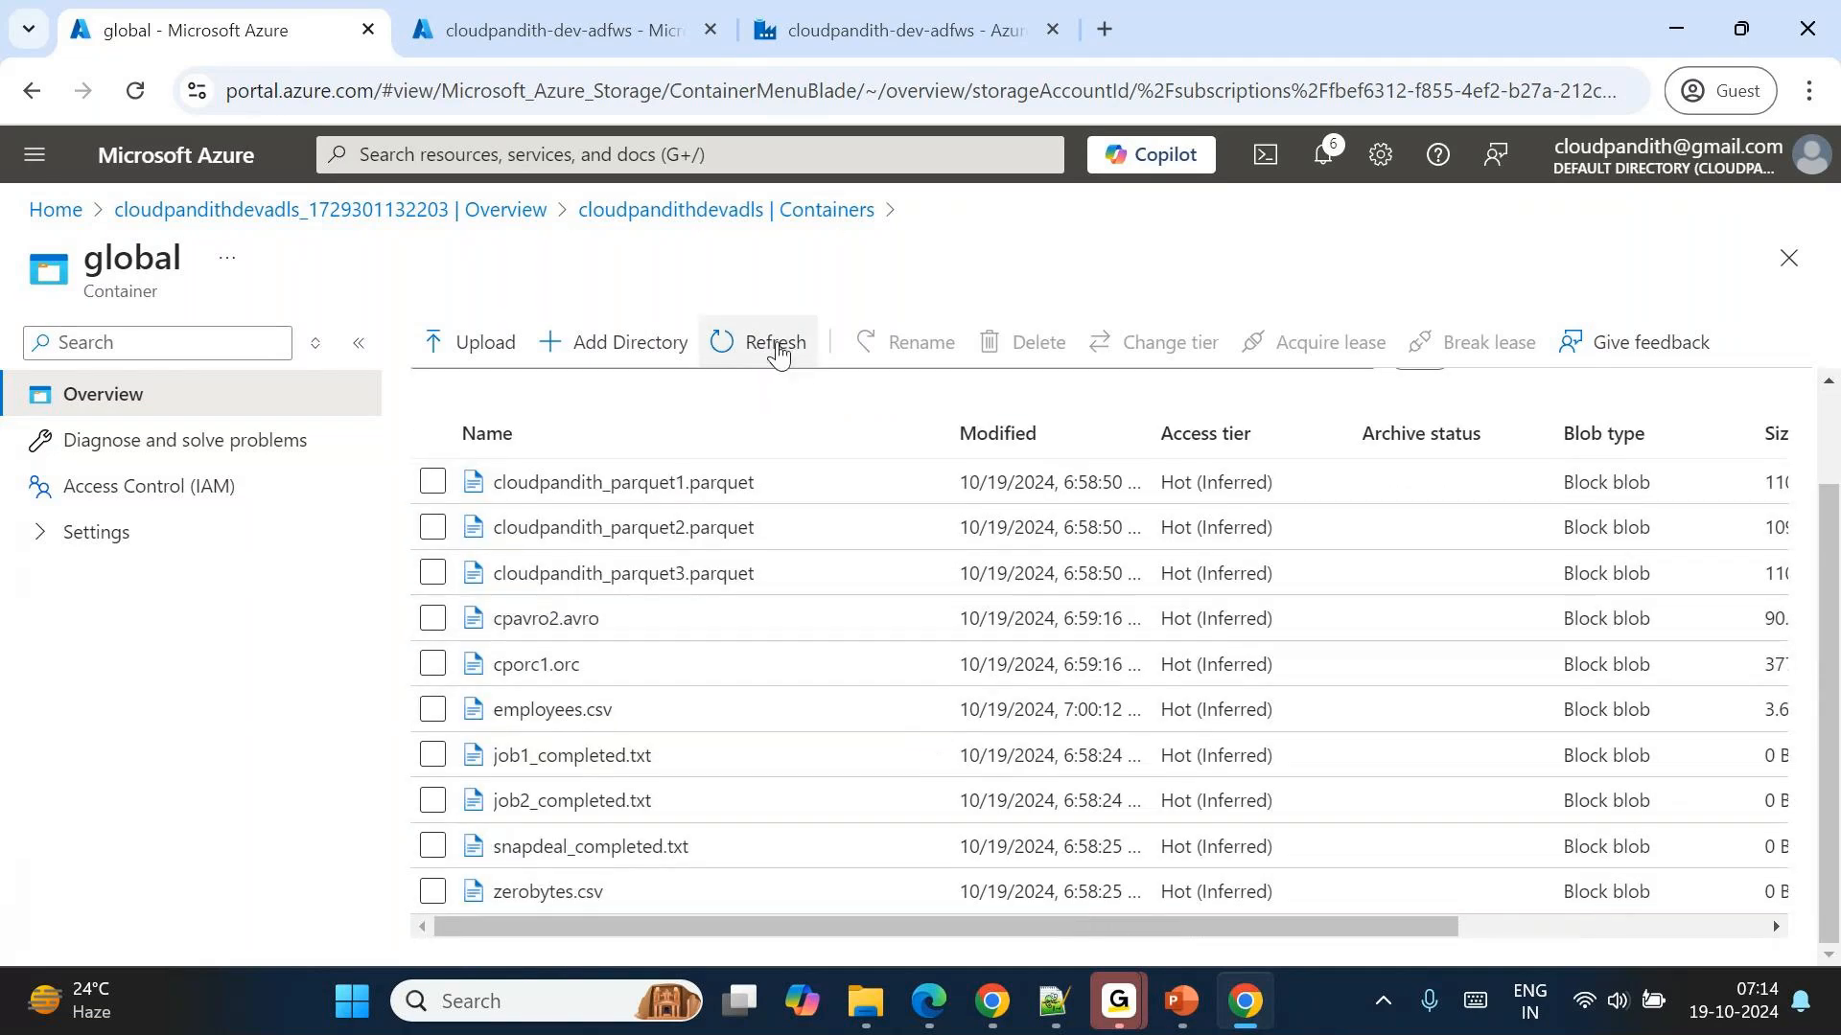
pyautogui.click(776, 352)
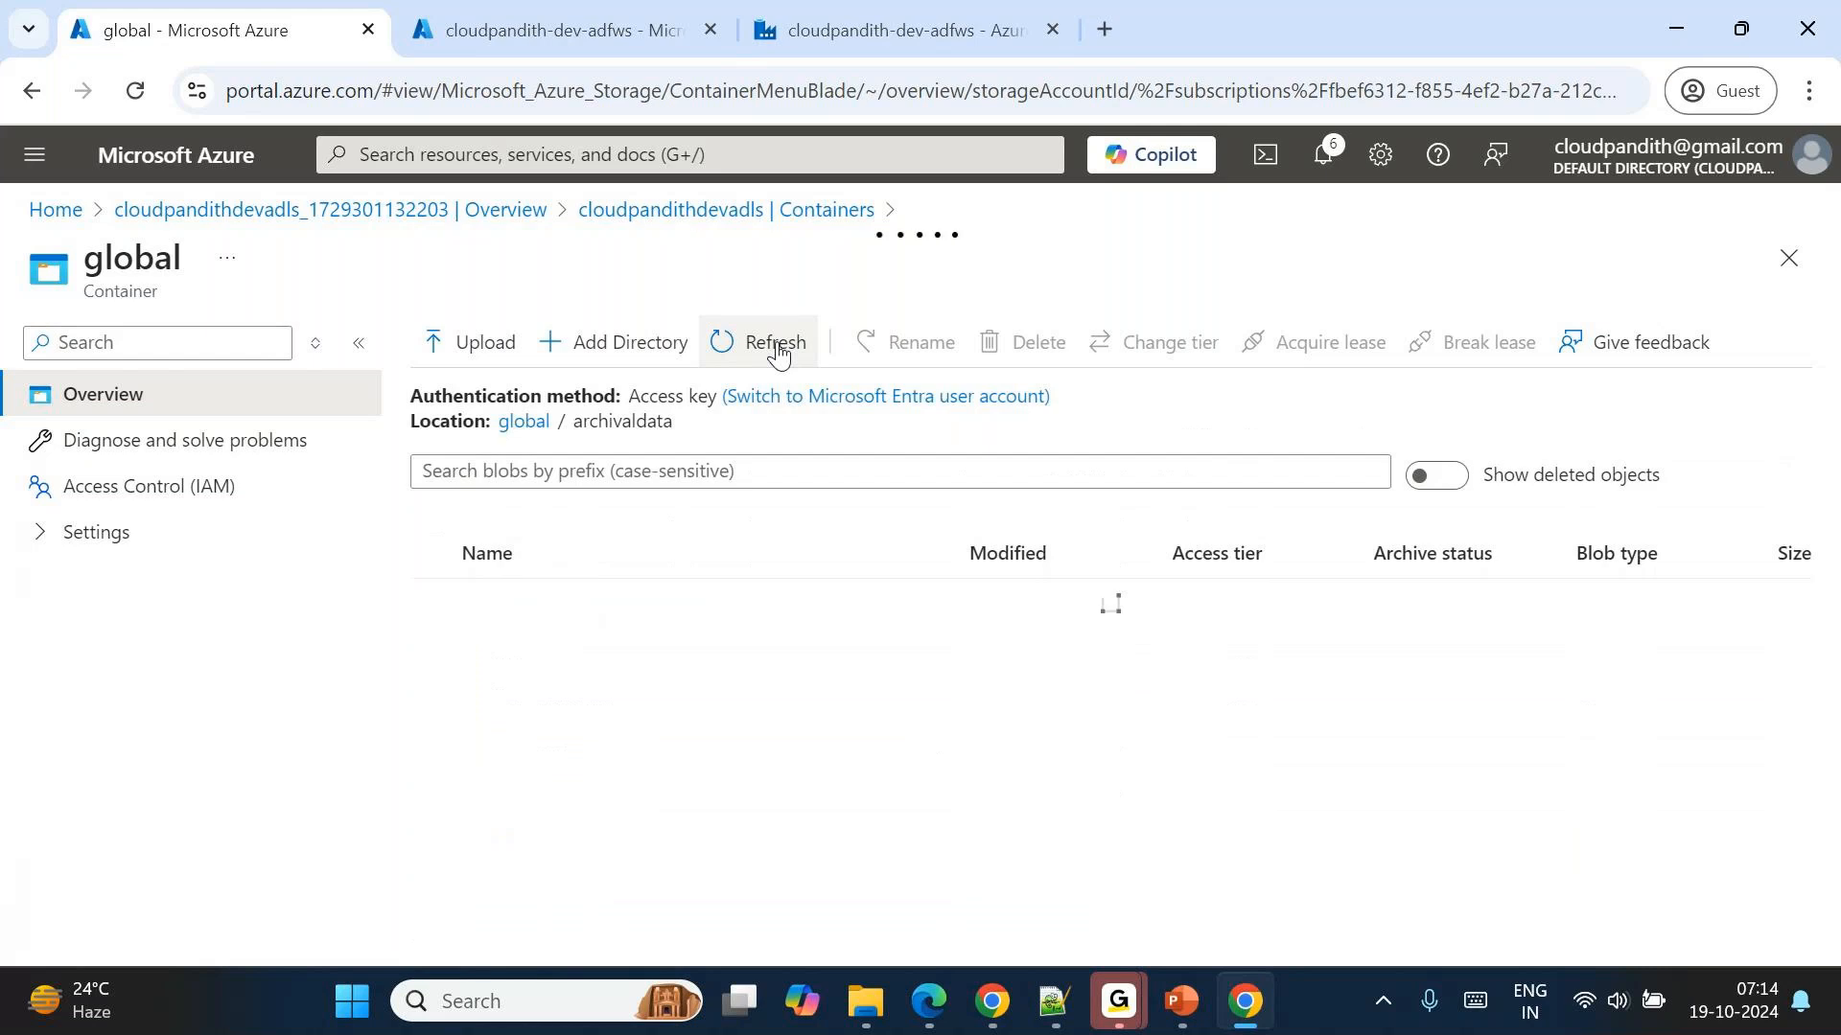
pyautogui.scroll(-2, 935, 781)
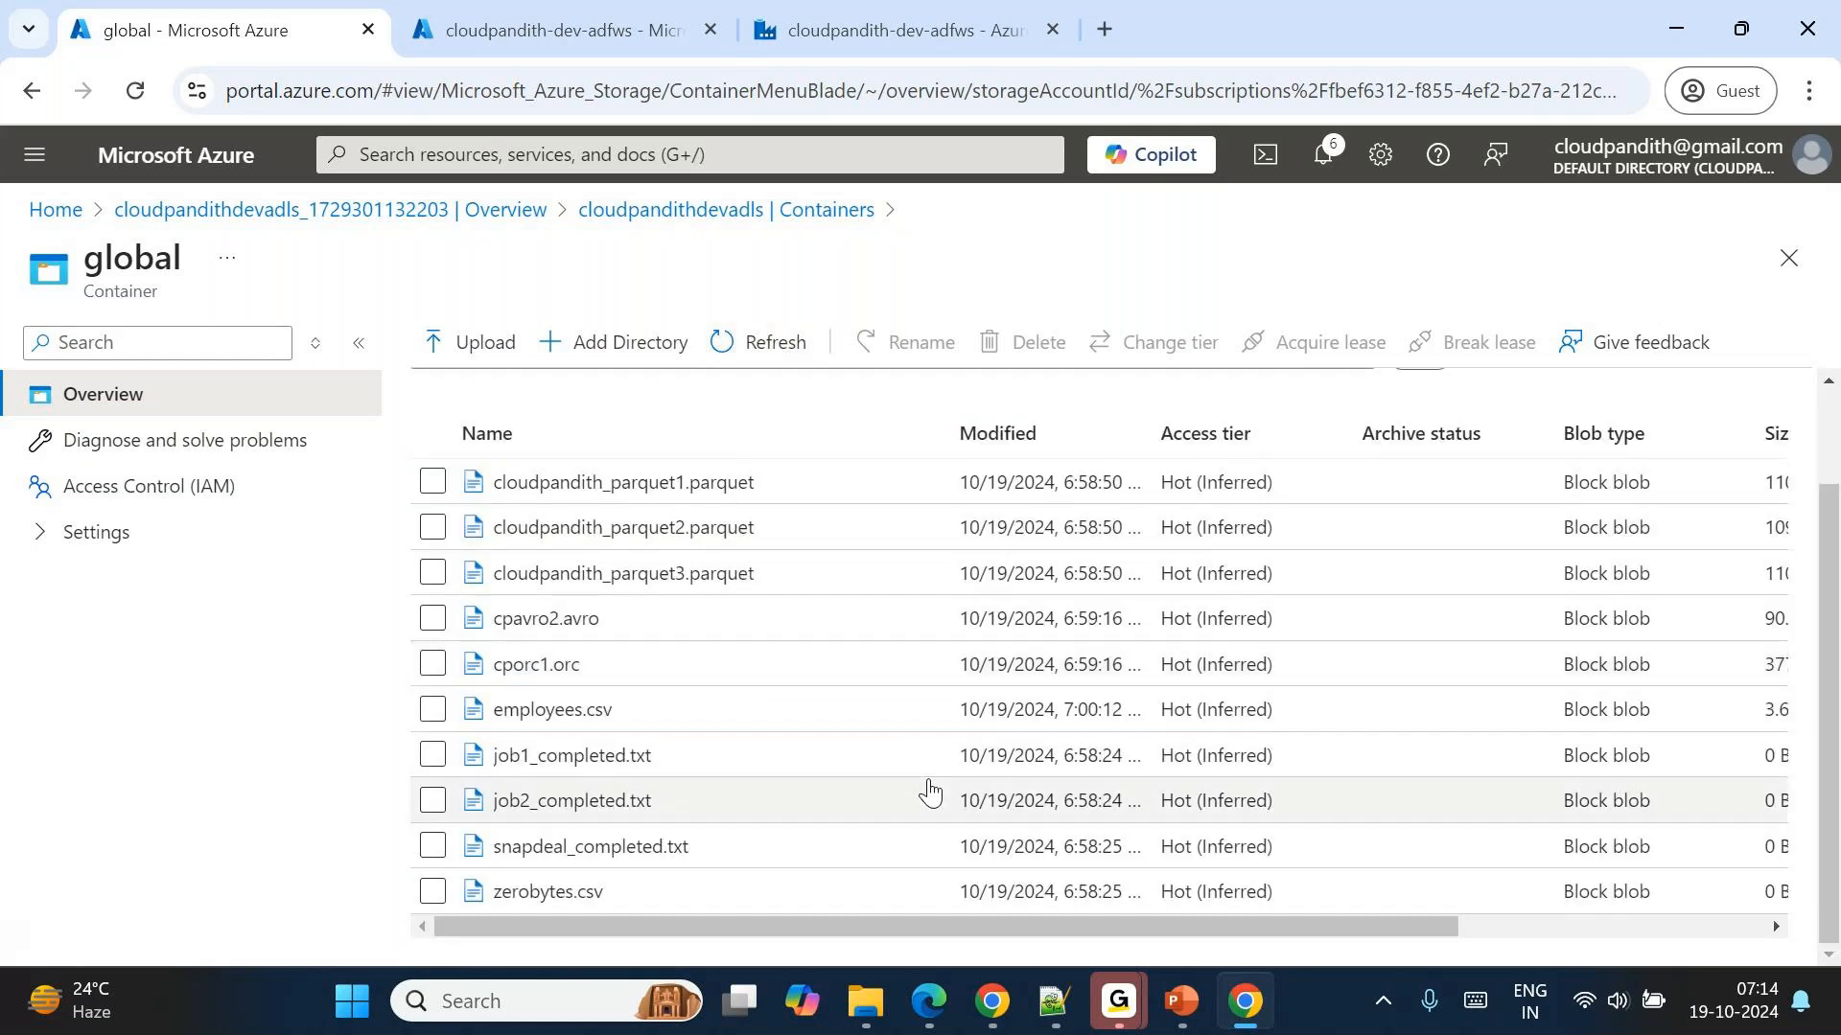
# Refresh the archivaldata listing again and examine the Size column of the remaining files.
pyautogui.click(728, 341)
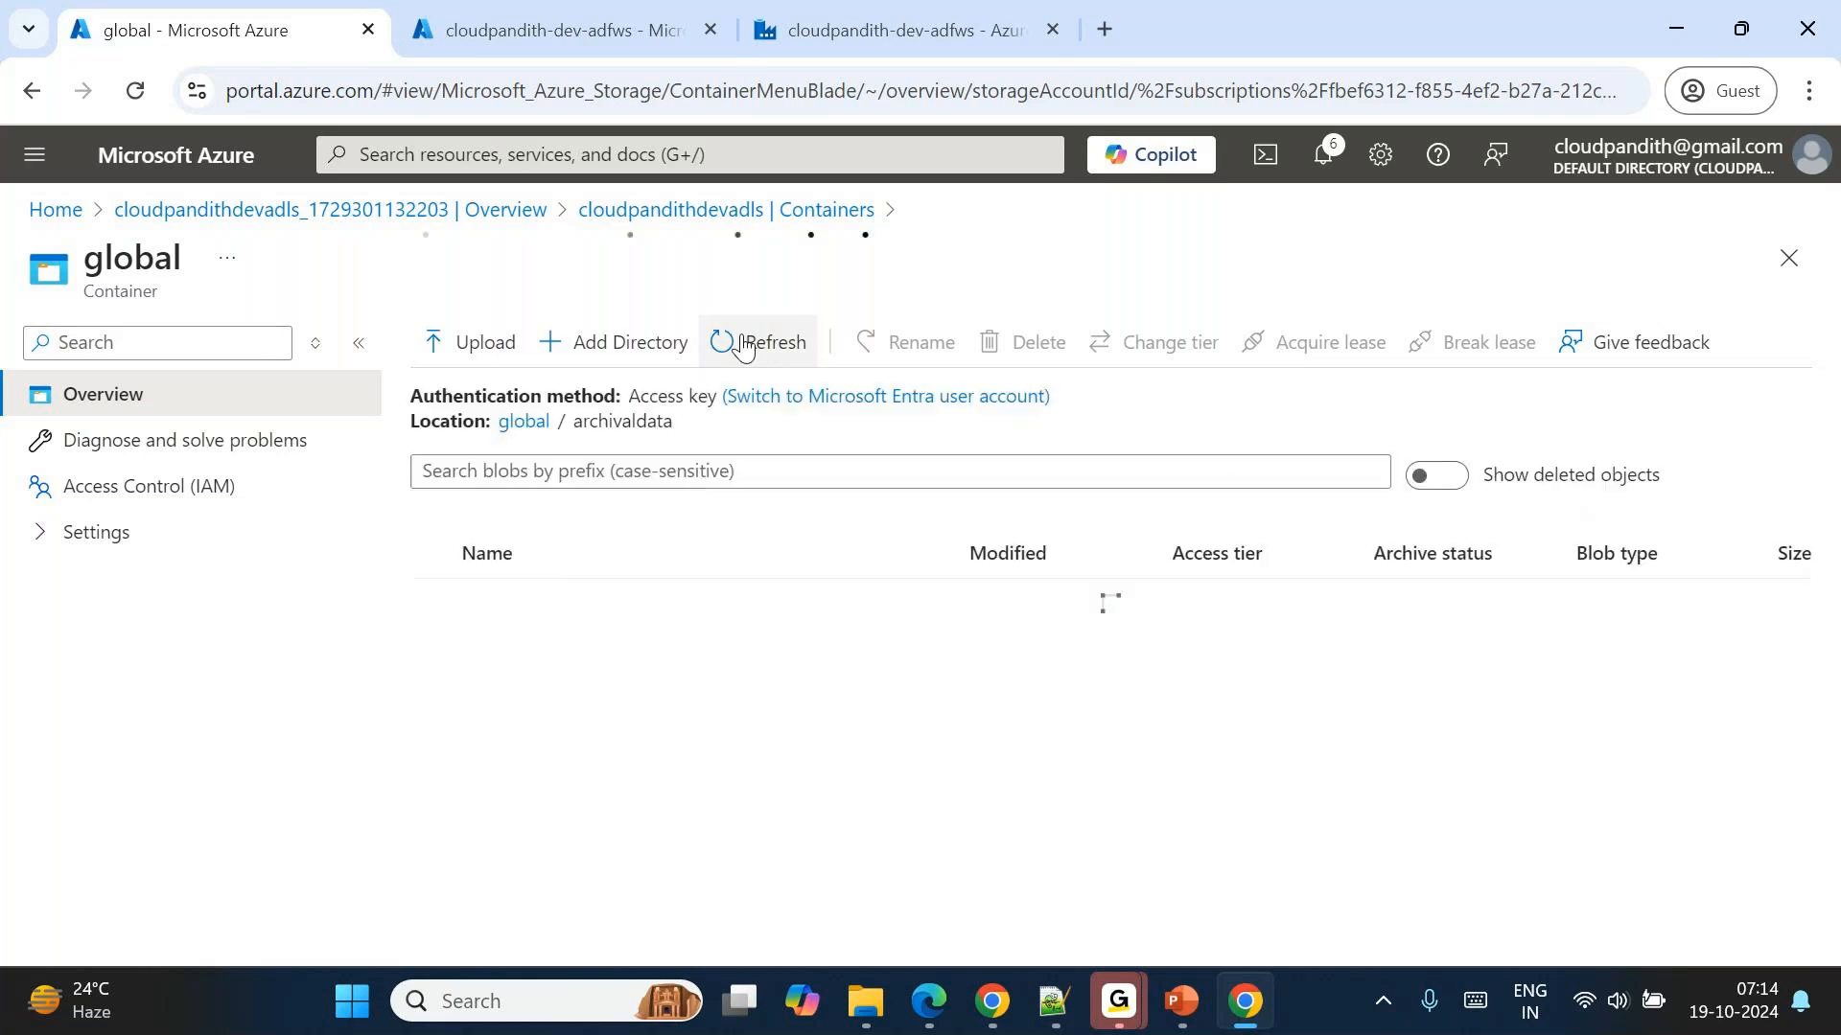
pyautogui.hscroll(3, 1069, 731)
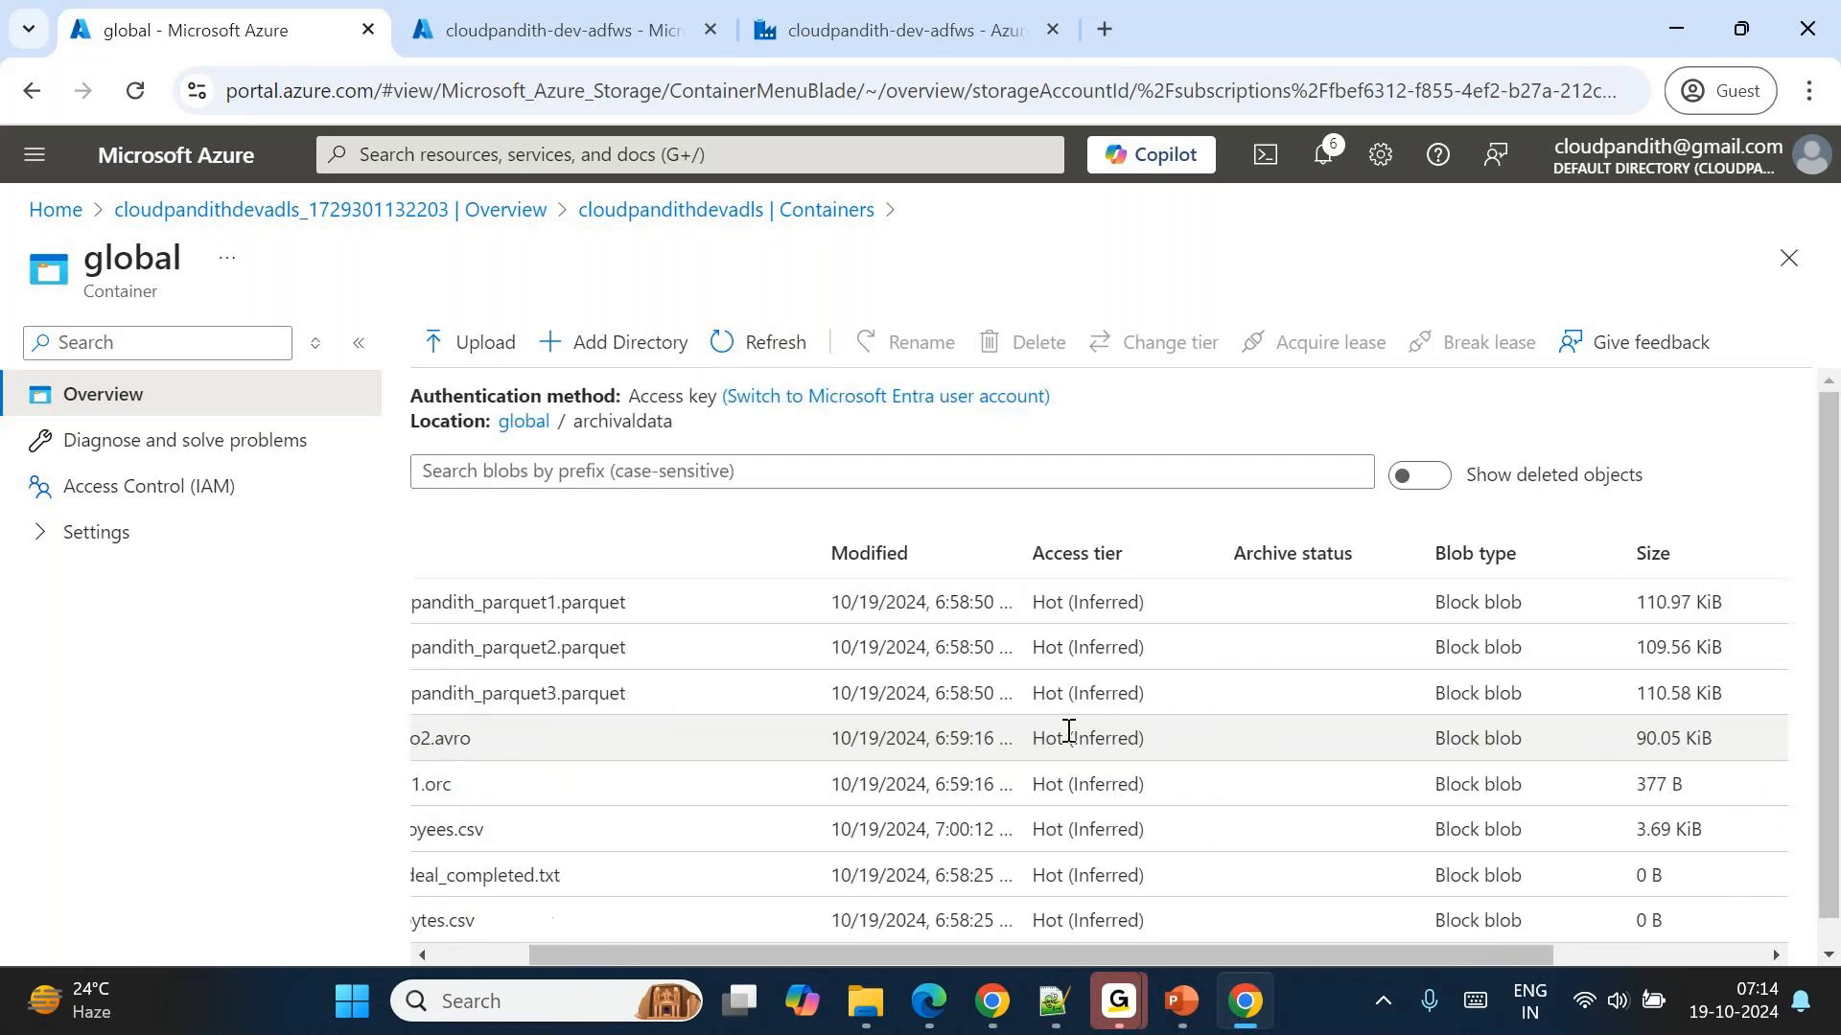
pyautogui.click(748, 338)
pyautogui.hscroll(5, 987, 726)
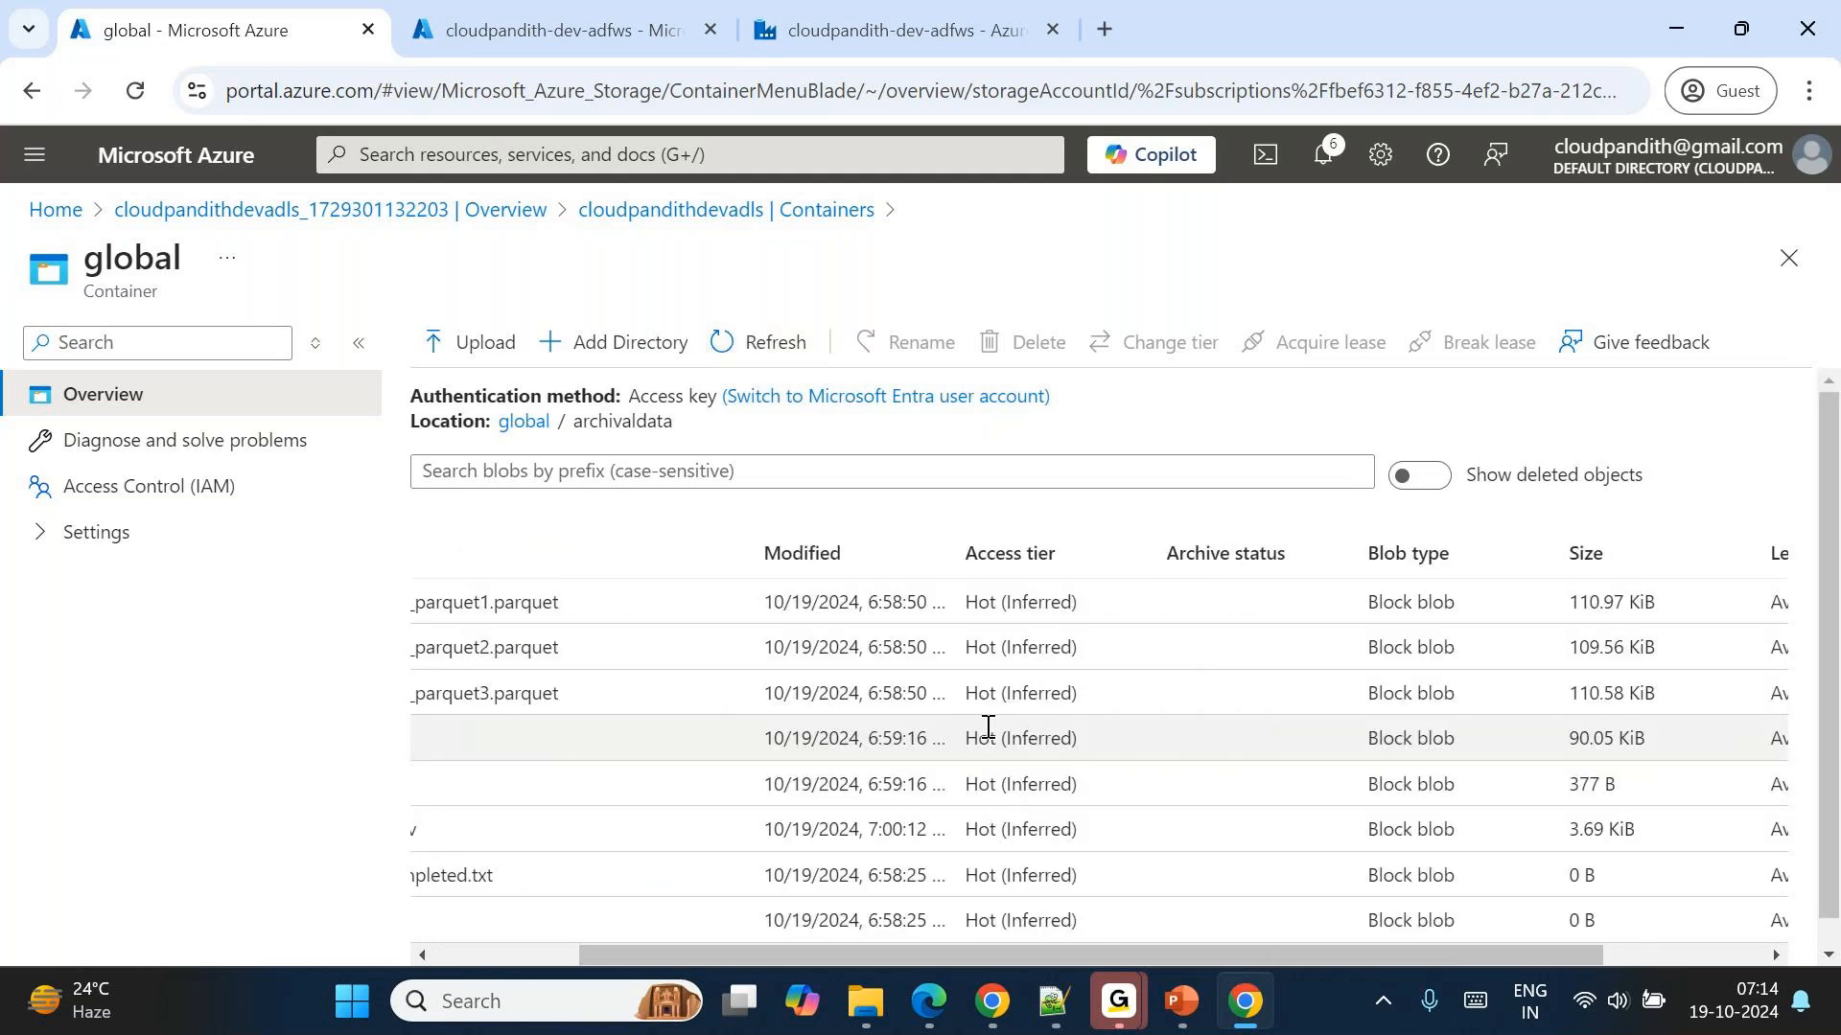
pyautogui.scroll(-1, 987, 727)
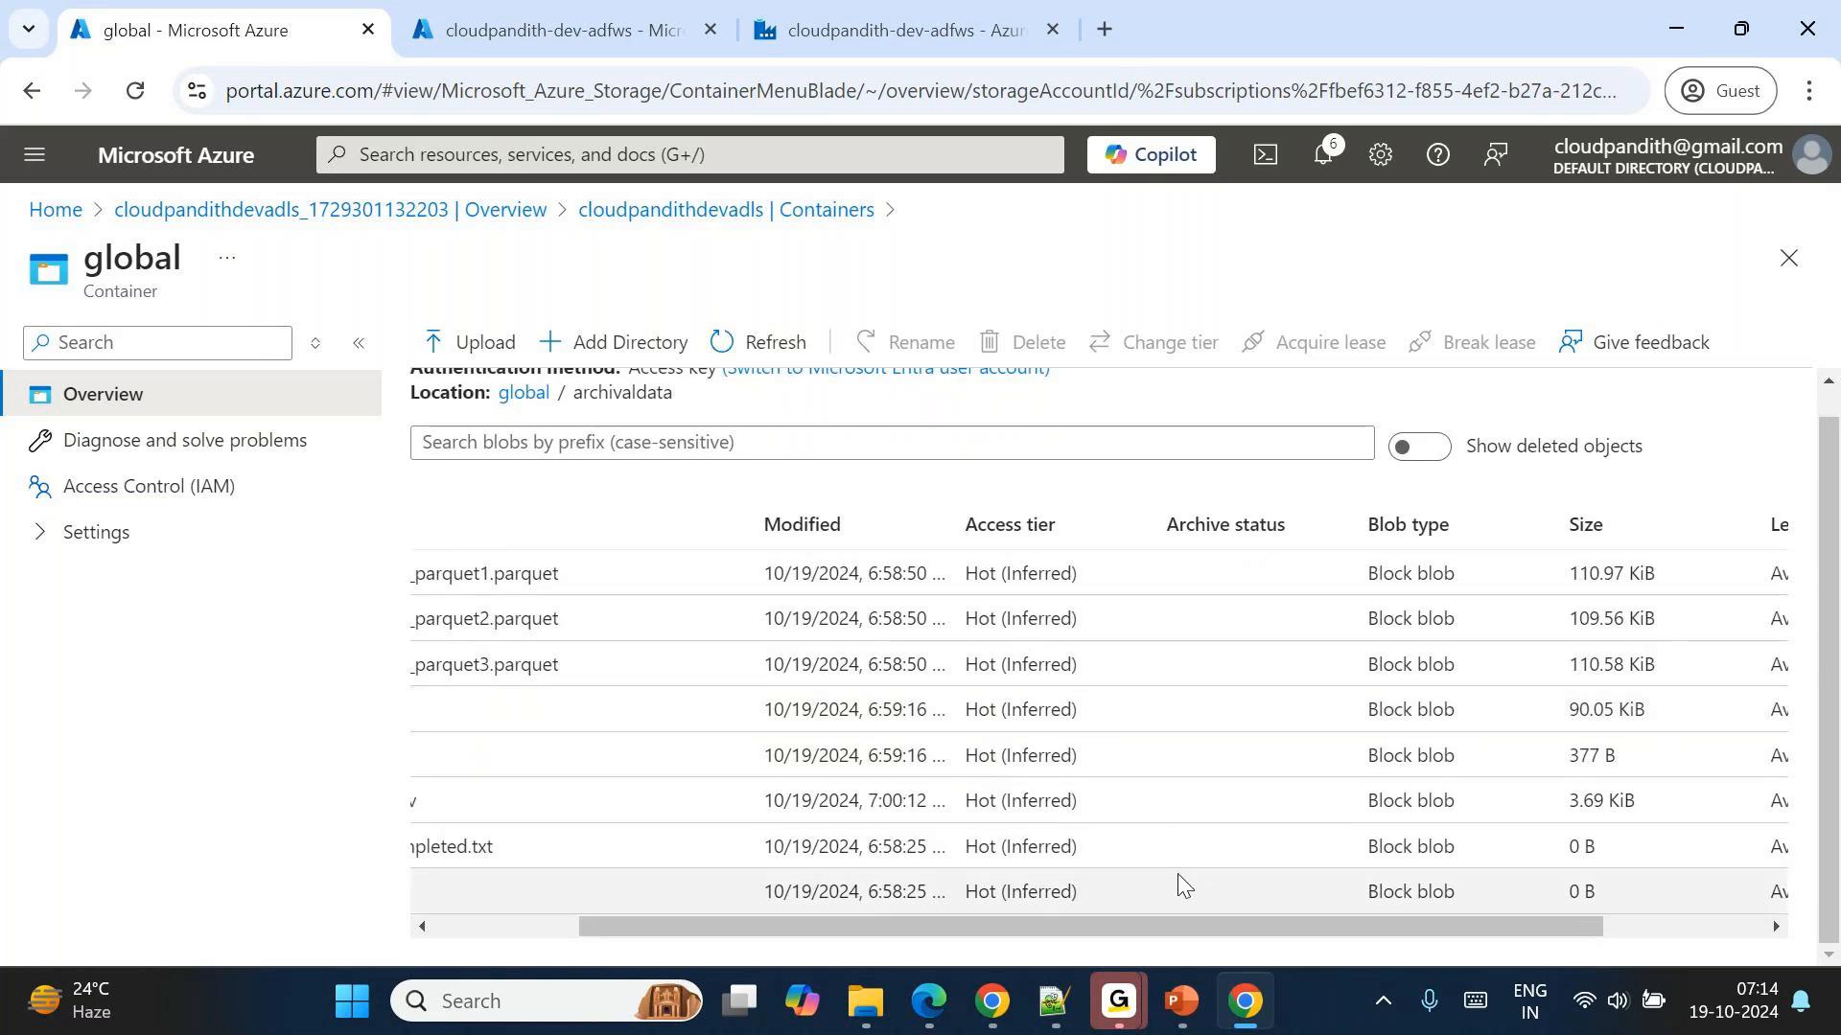
# Refresh the archivaldata listing to check the remaining files' sizes, and switch to Data Factory to check the pl_Delete_BadFiles debug run status.
pyautogui.click(726, 345)
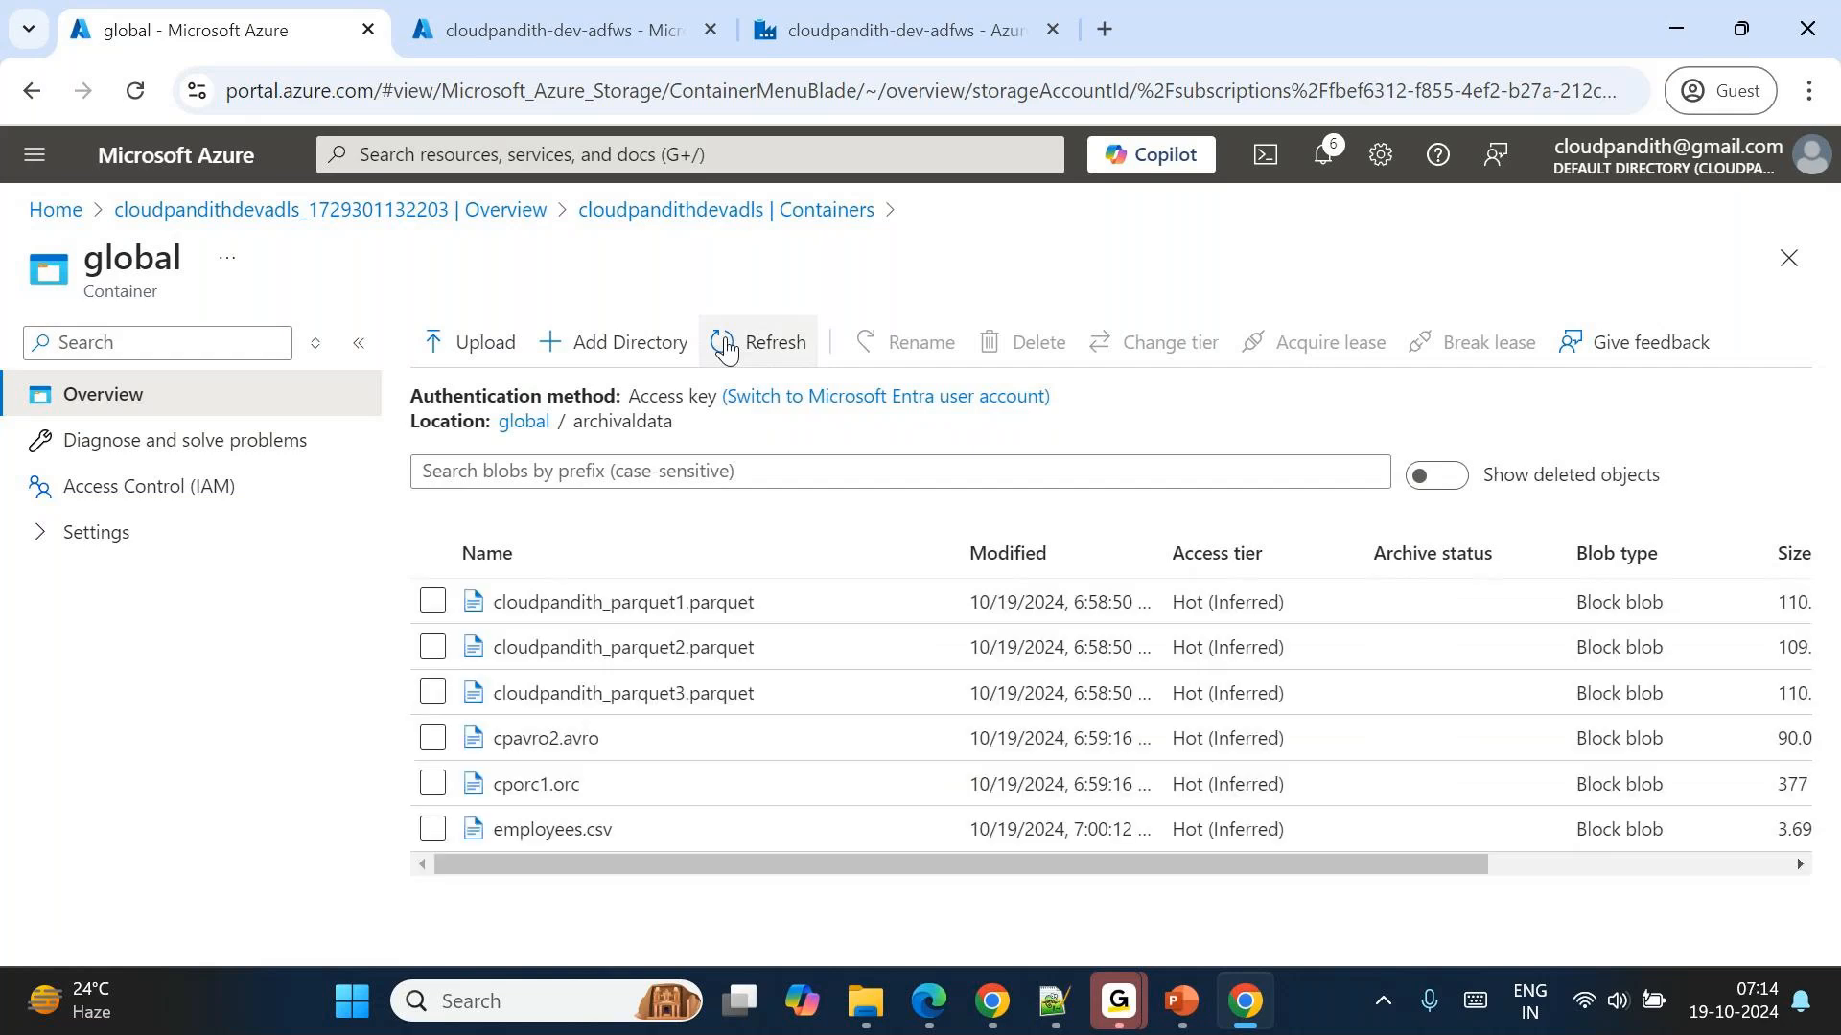
pyautogui.hscroll(4, 1245, 807)
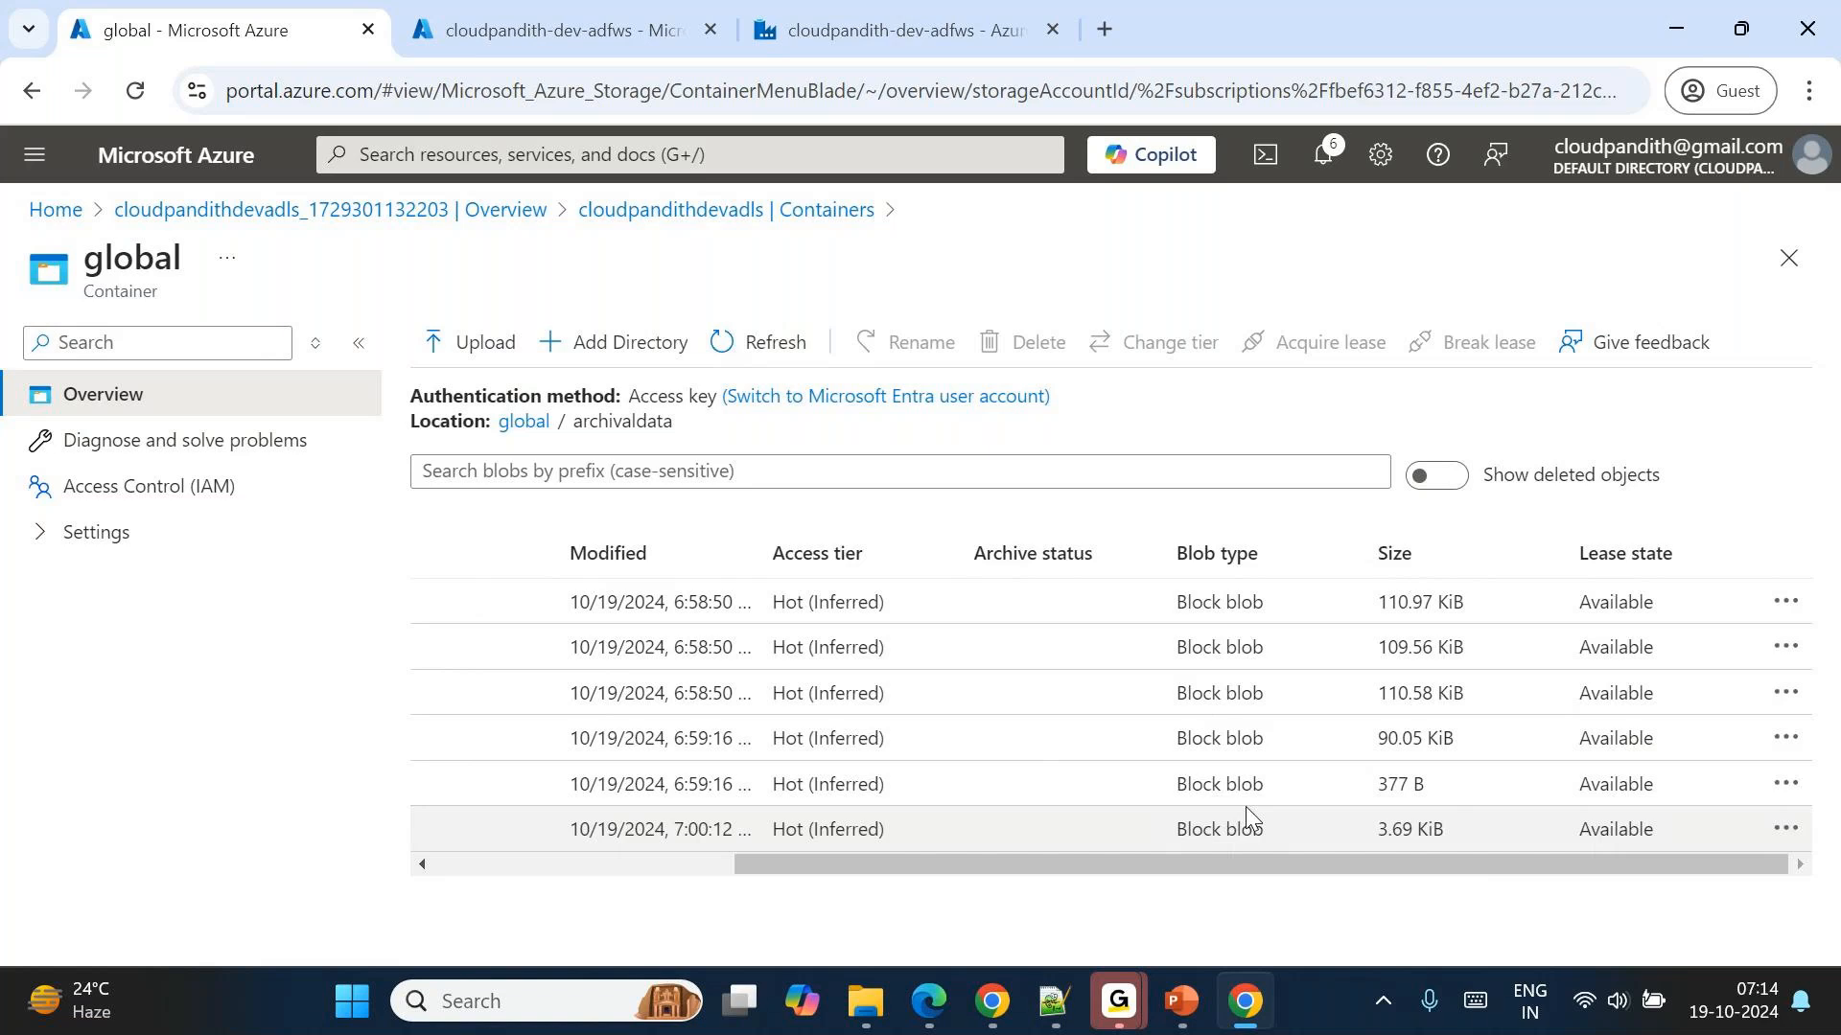
pyautogui.click(755, 351)
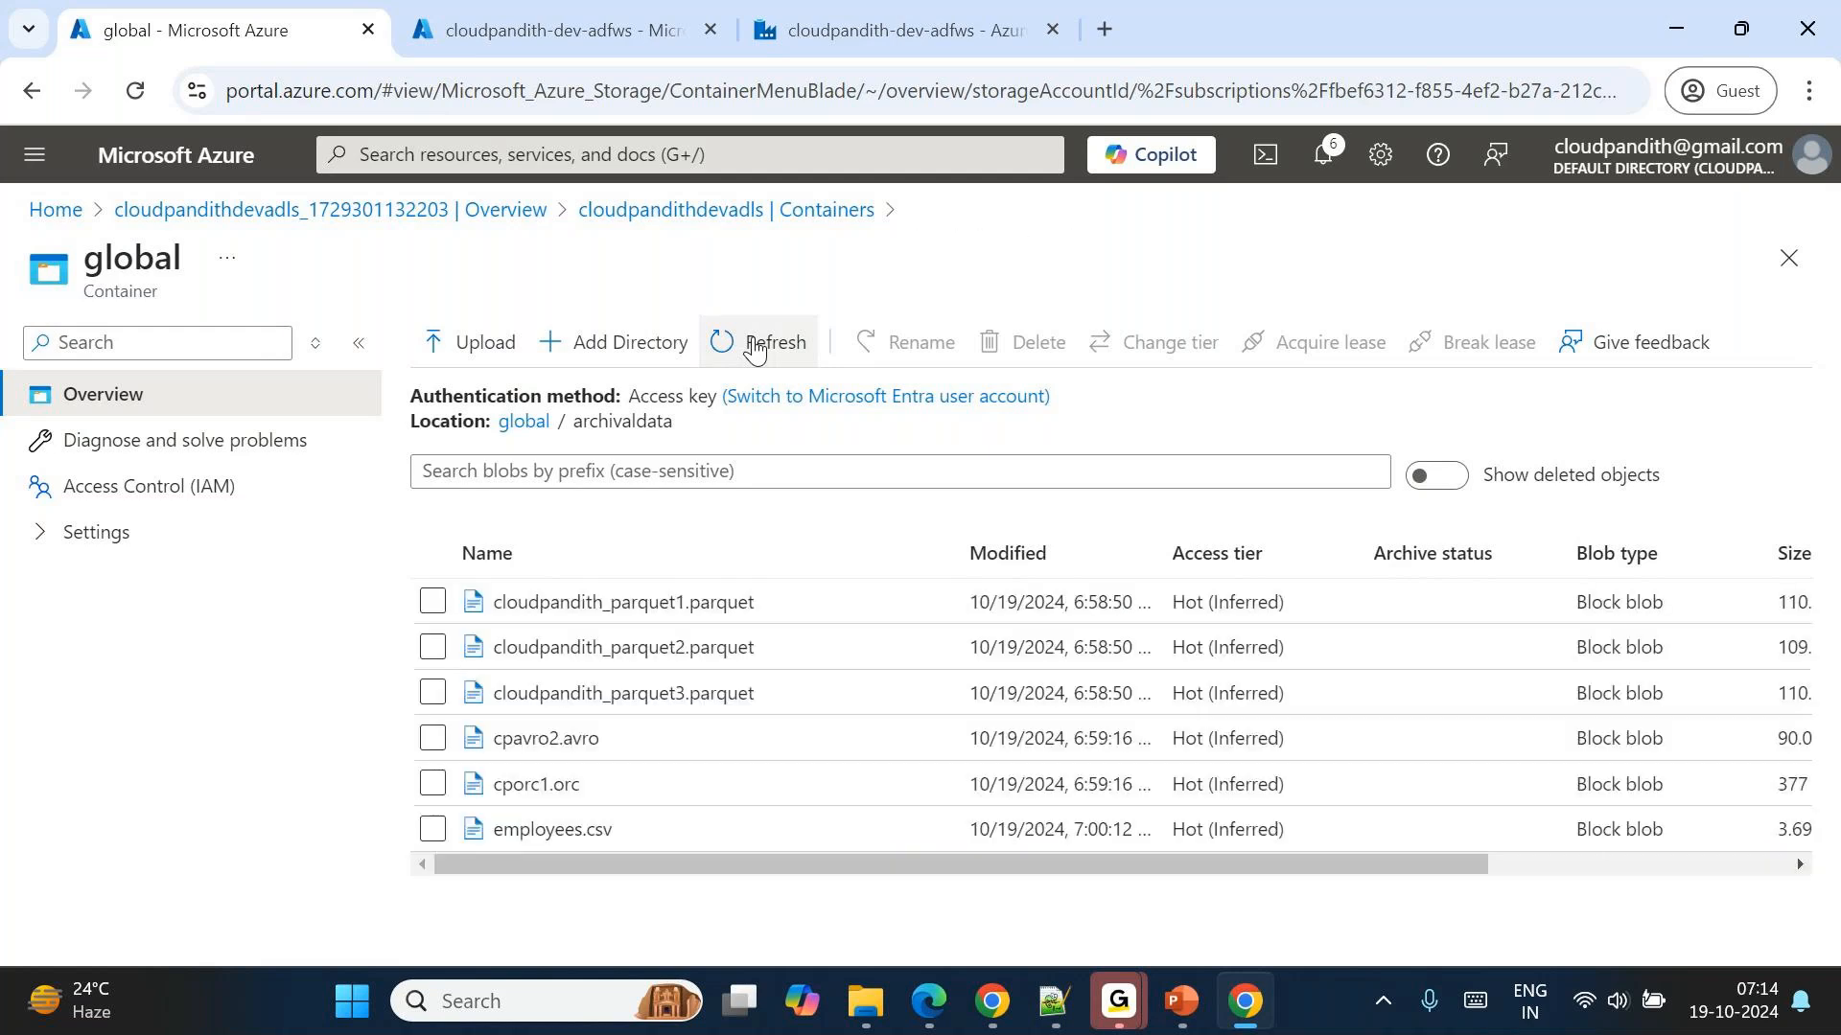
pyautogui.hscroll(3, 1027, 792)
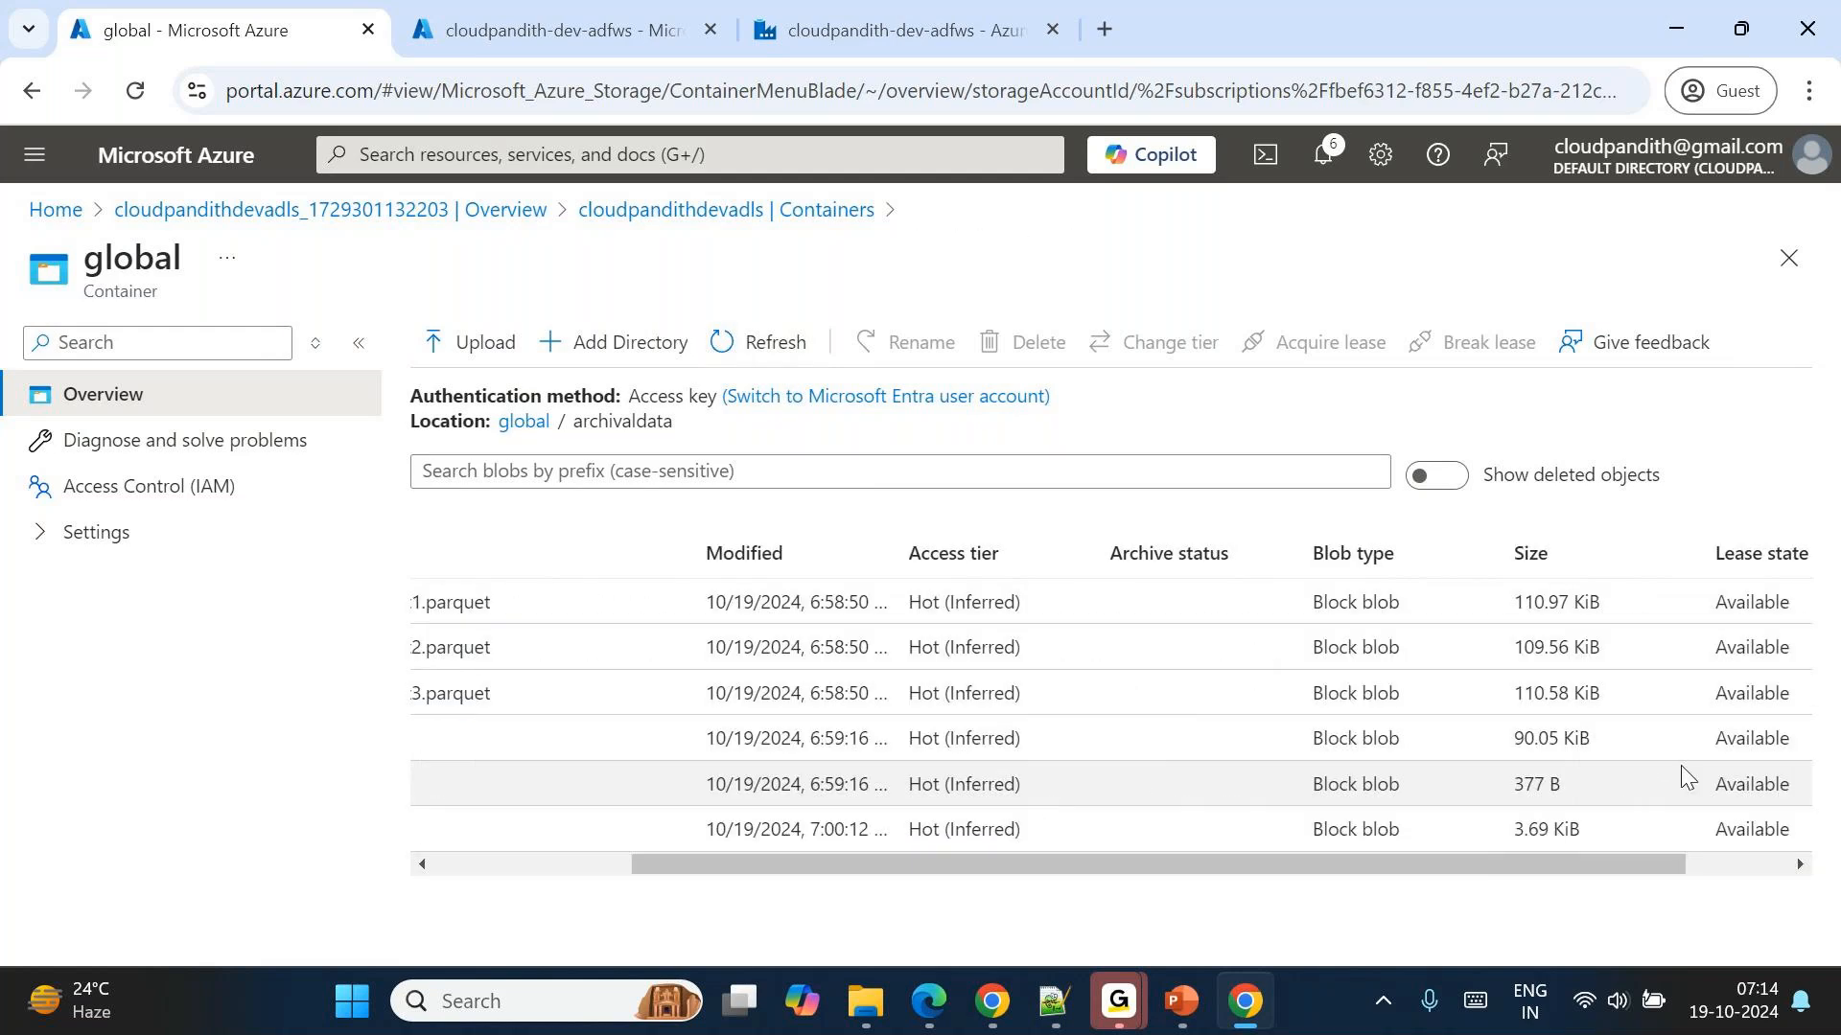
pyautogui.click(919, 11)
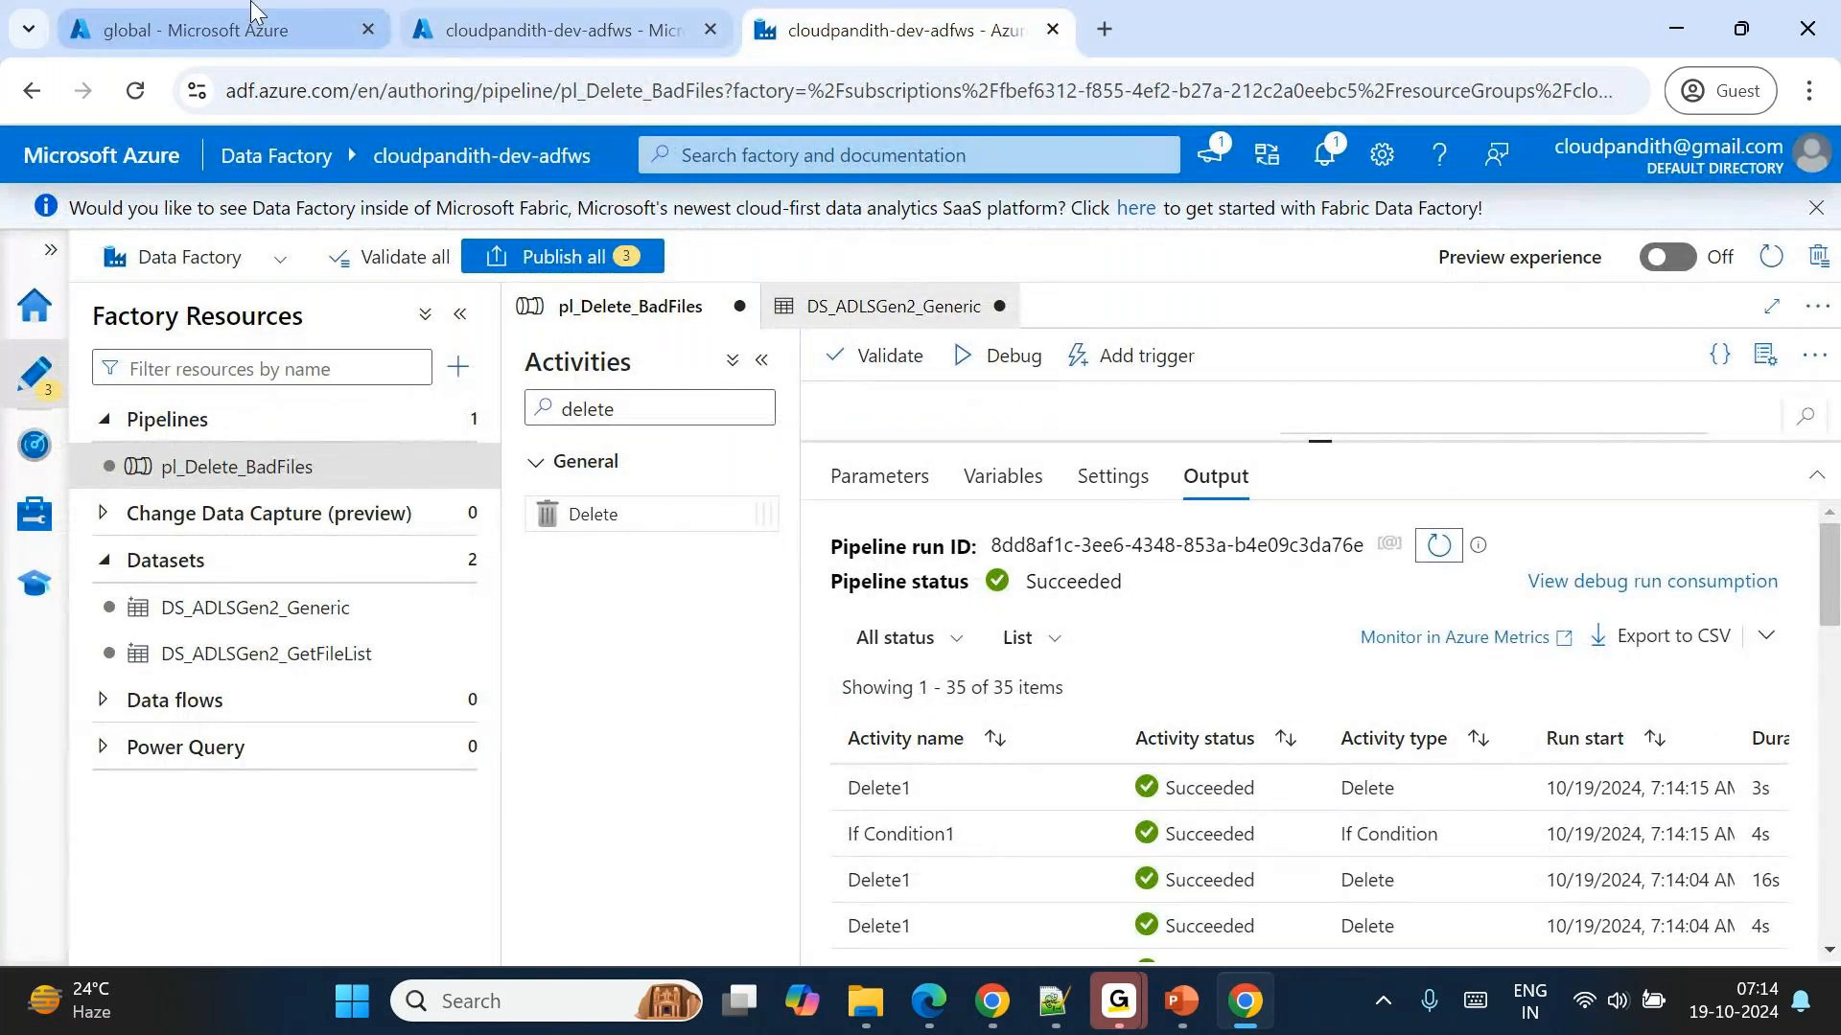
# Switch back to the Azure portal, refresh the cloudpandithdevadls container list, and open the applogging container.
pyautogui.click(192, 30)
pyautogui.click(710, 209)
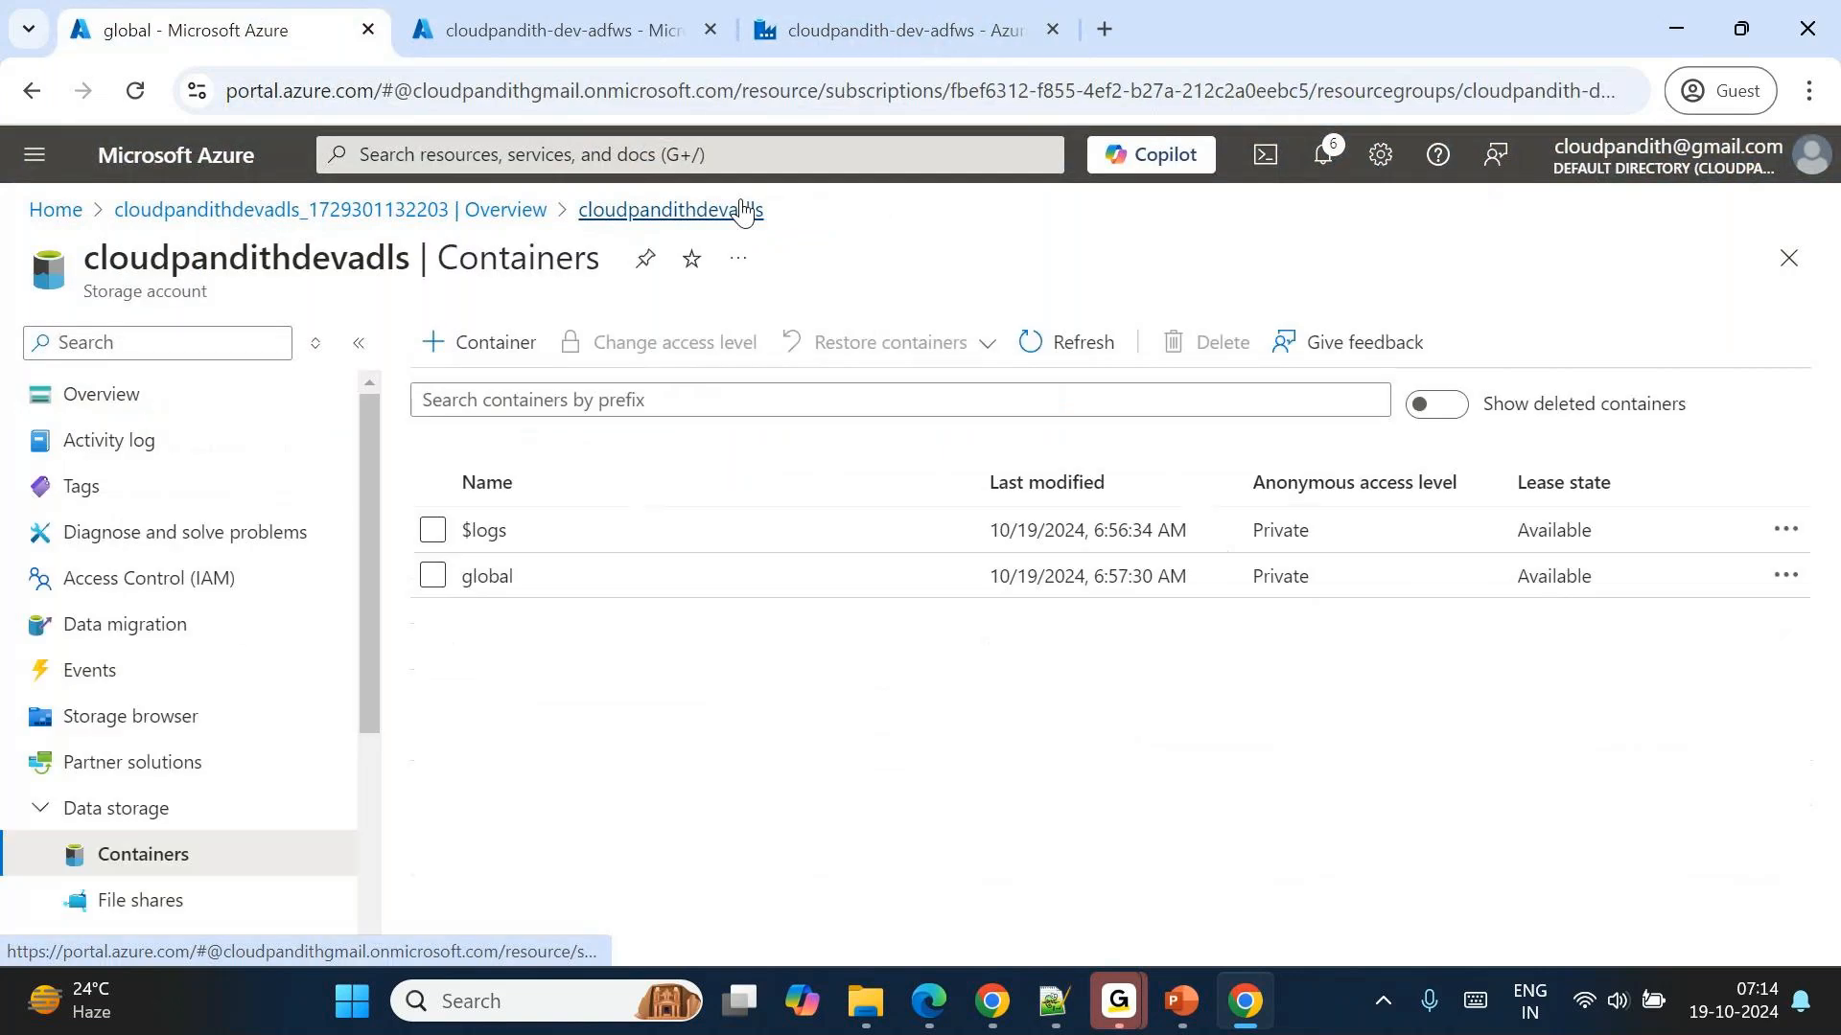
pyautogui.click(1060, 345)
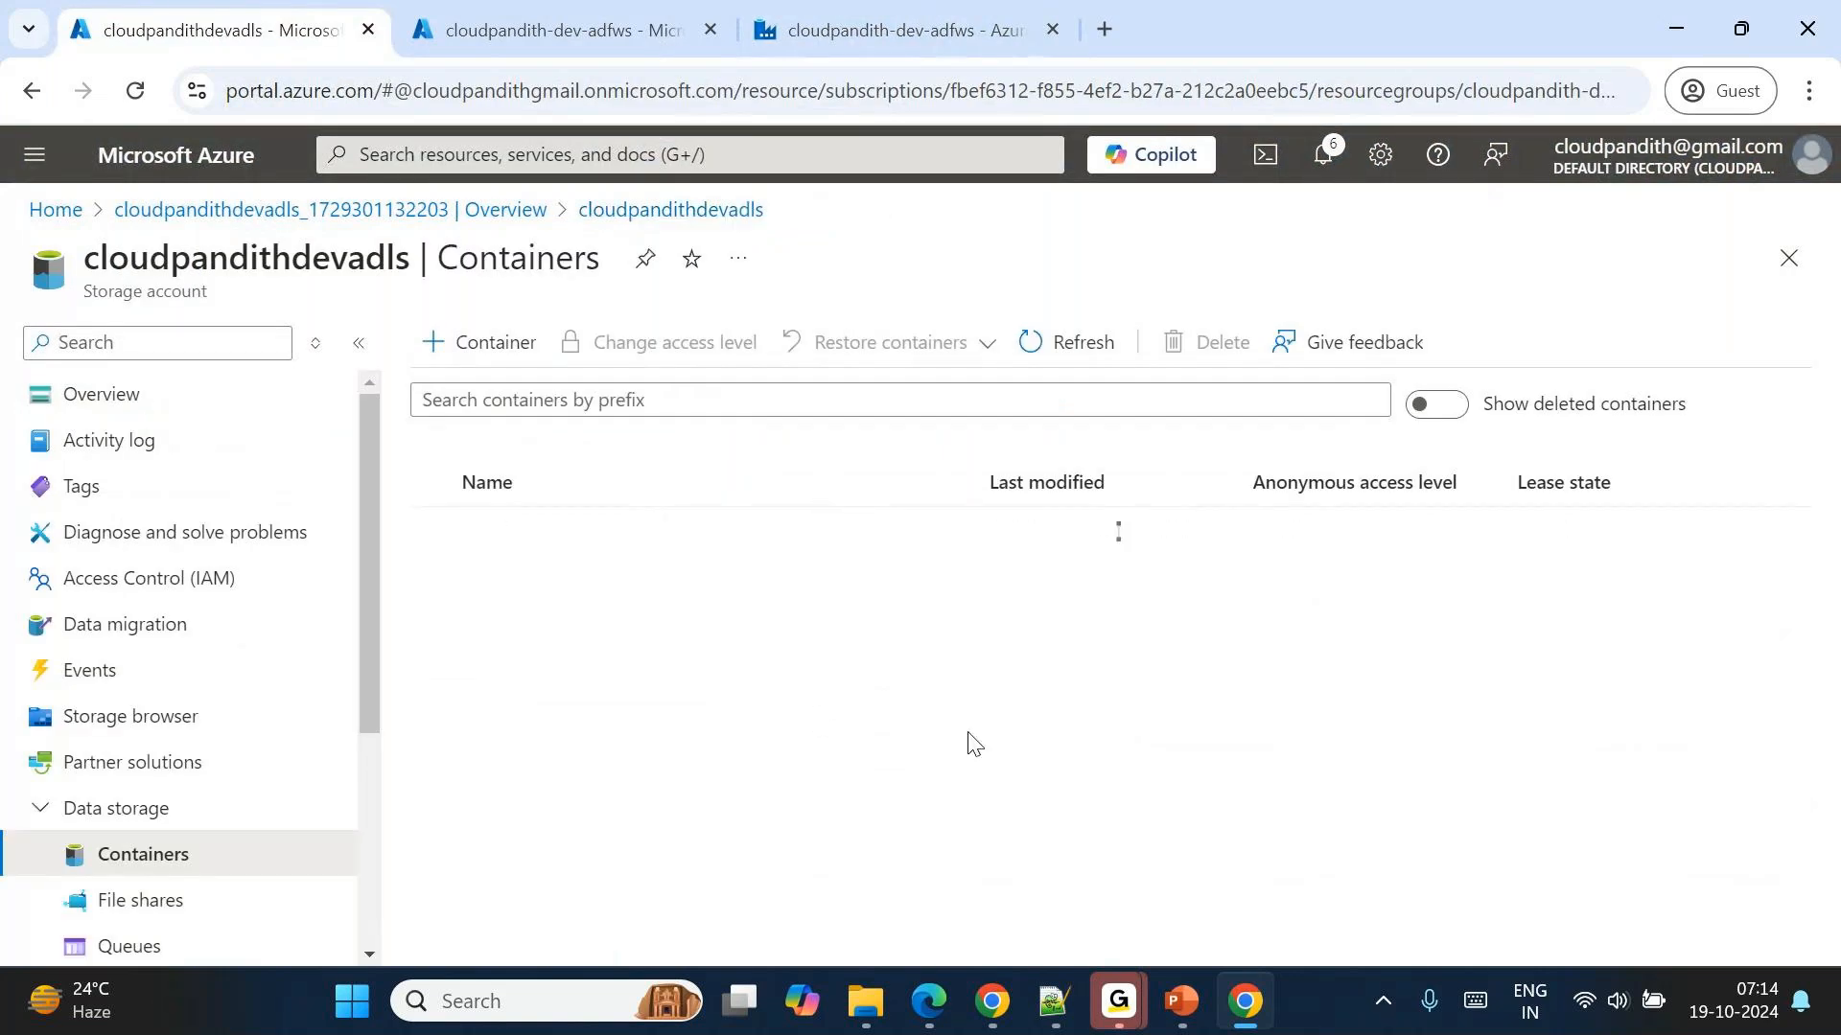
pyautogui.click(526, 578)
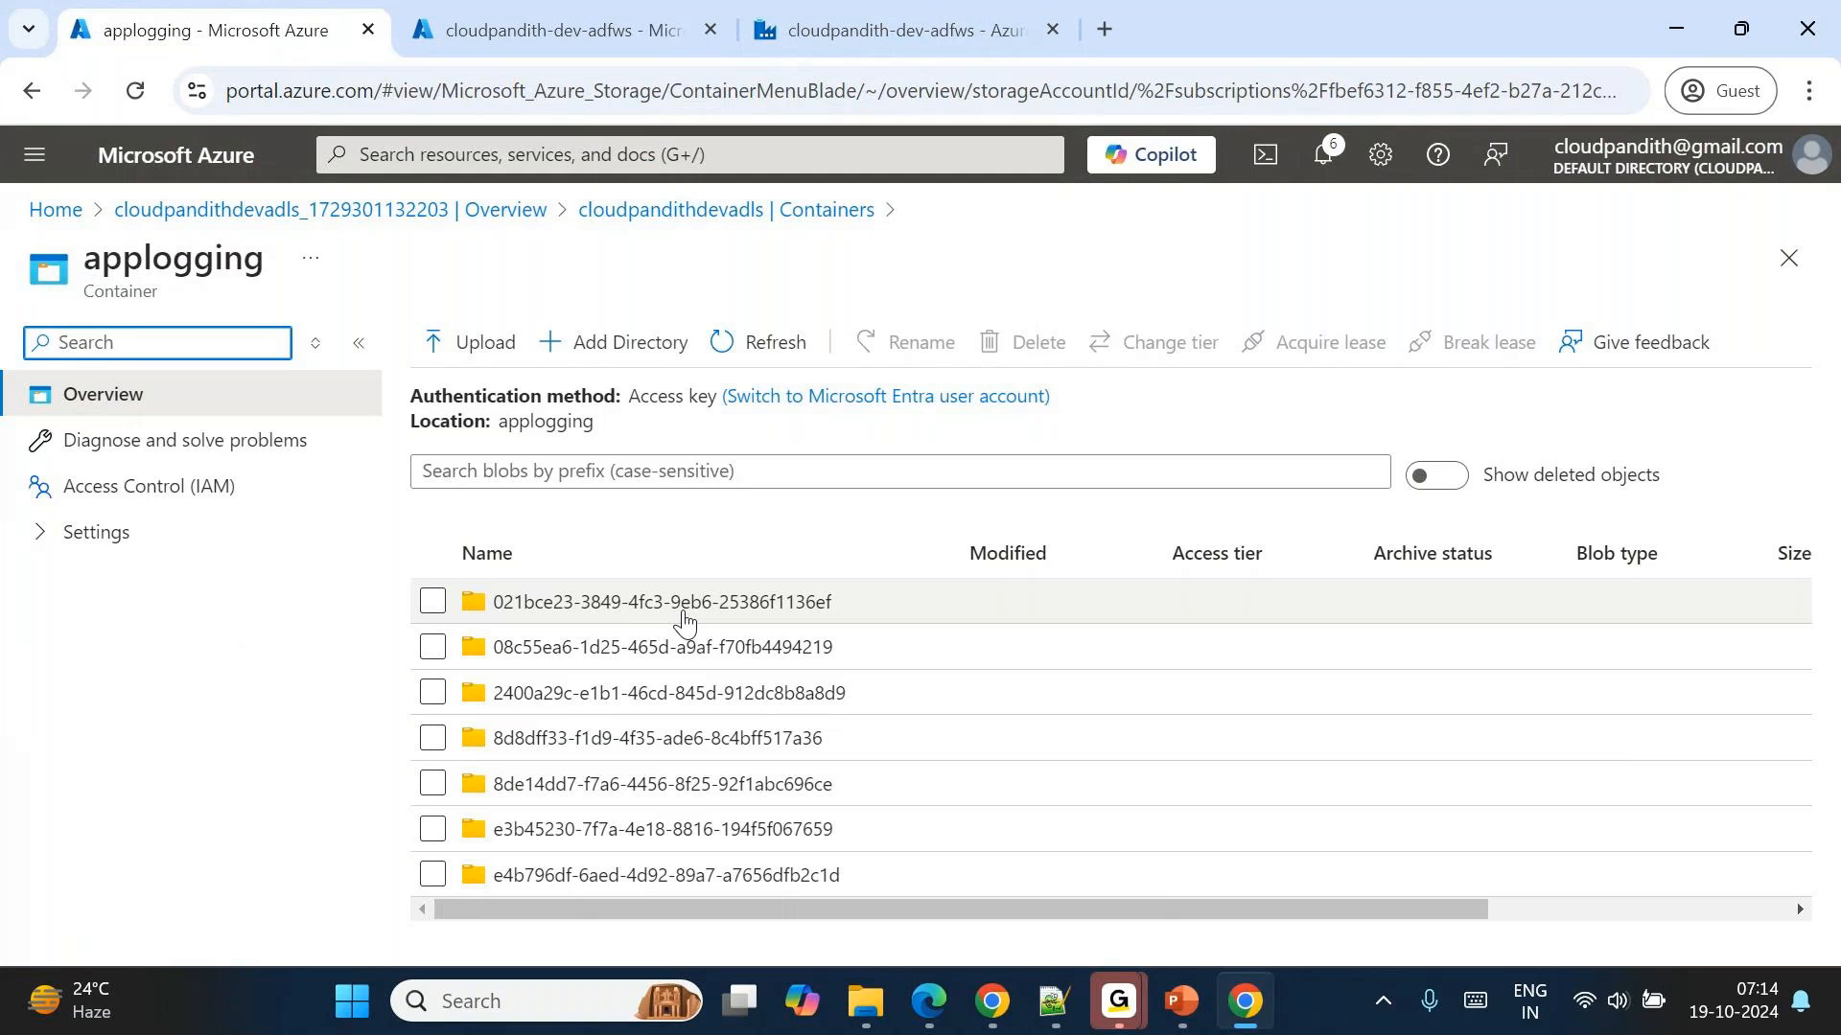
# Open the log file in the 021bce23 folder, preview it as a table, and examine its Name, Category and Status values.
pyautogui.click(684, 618)
pyautogui.click(626, 661)
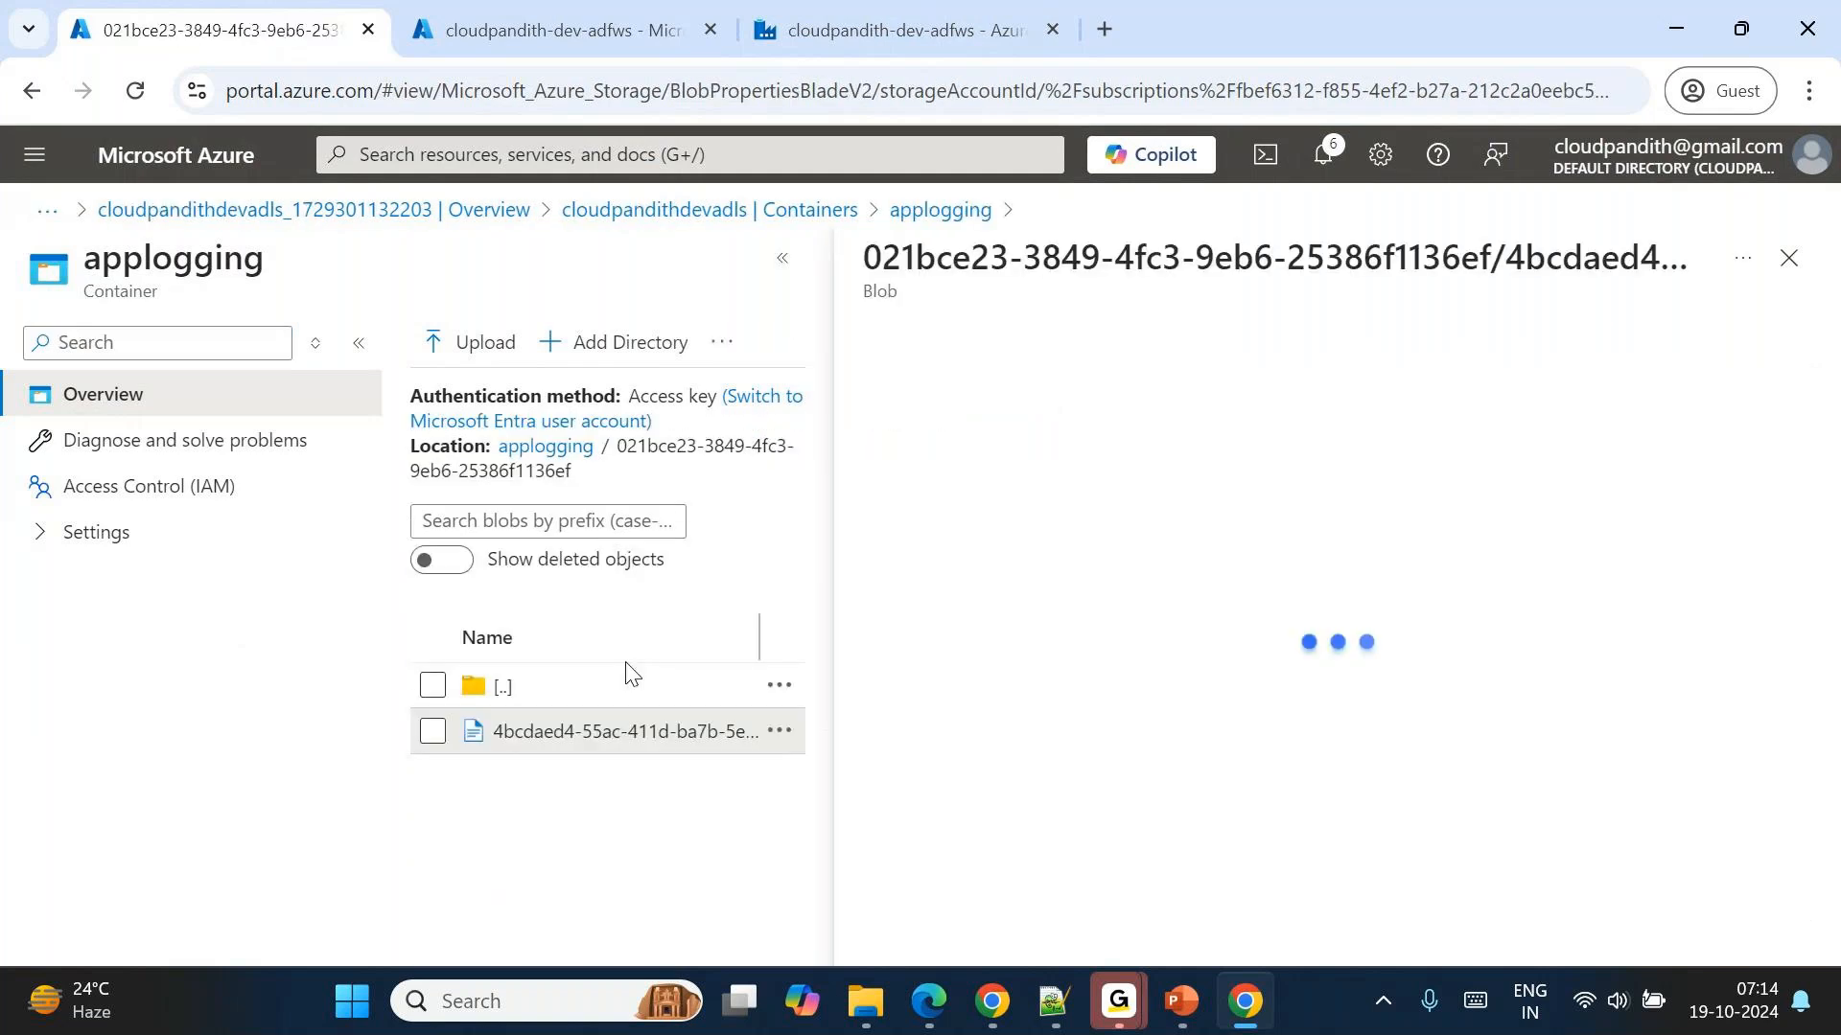
pyautogui.click(1121, 410)
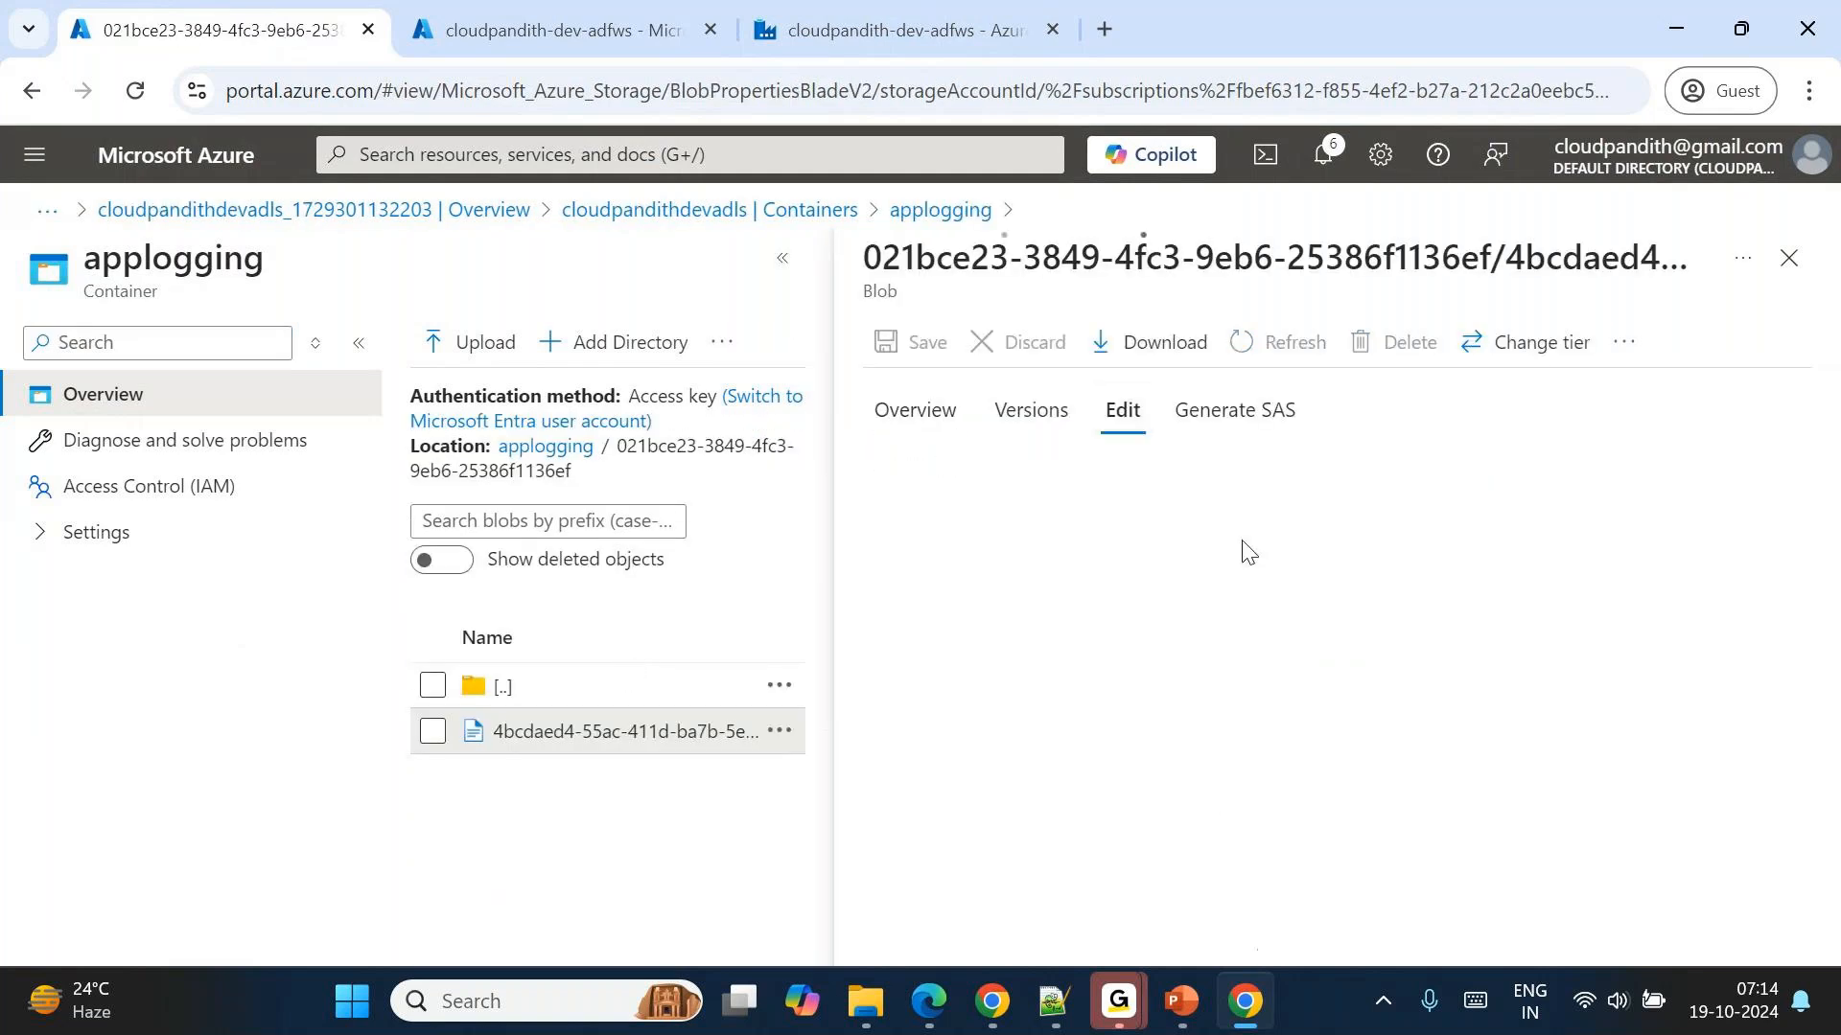
pyautogui.click(1187, 830)
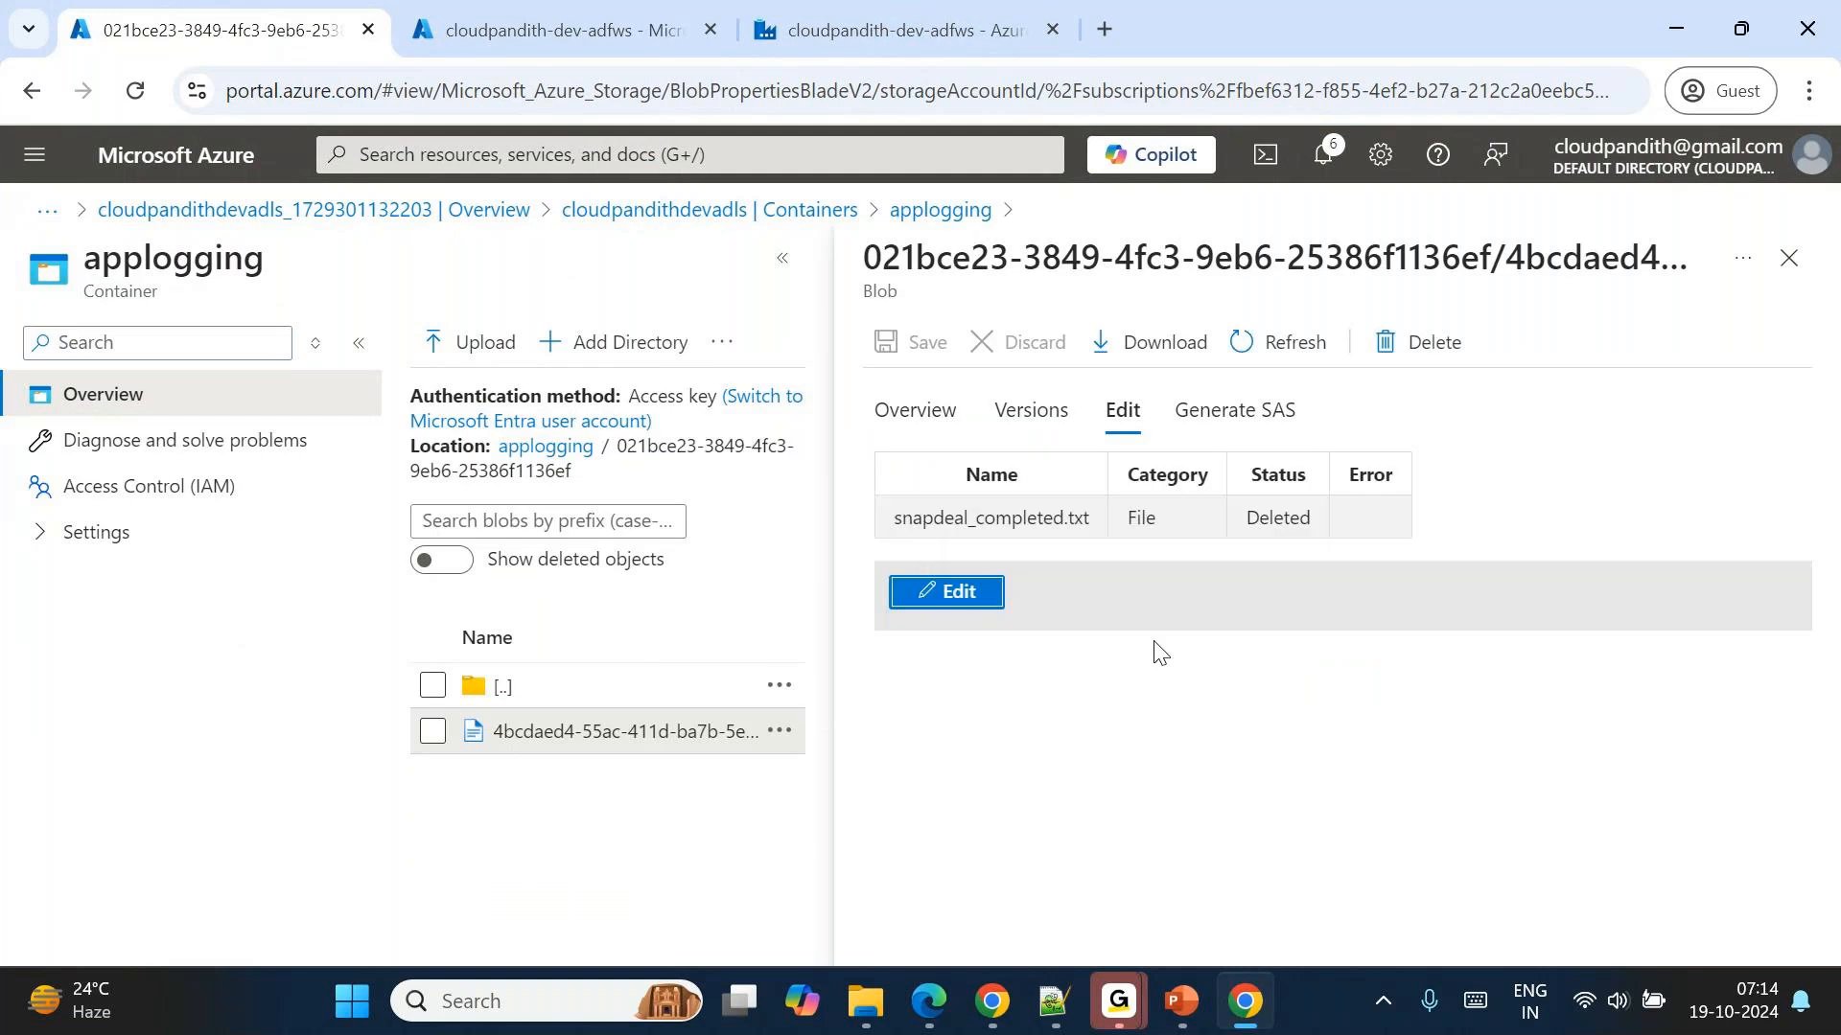
pyautogui.tripleClick(962, 517)
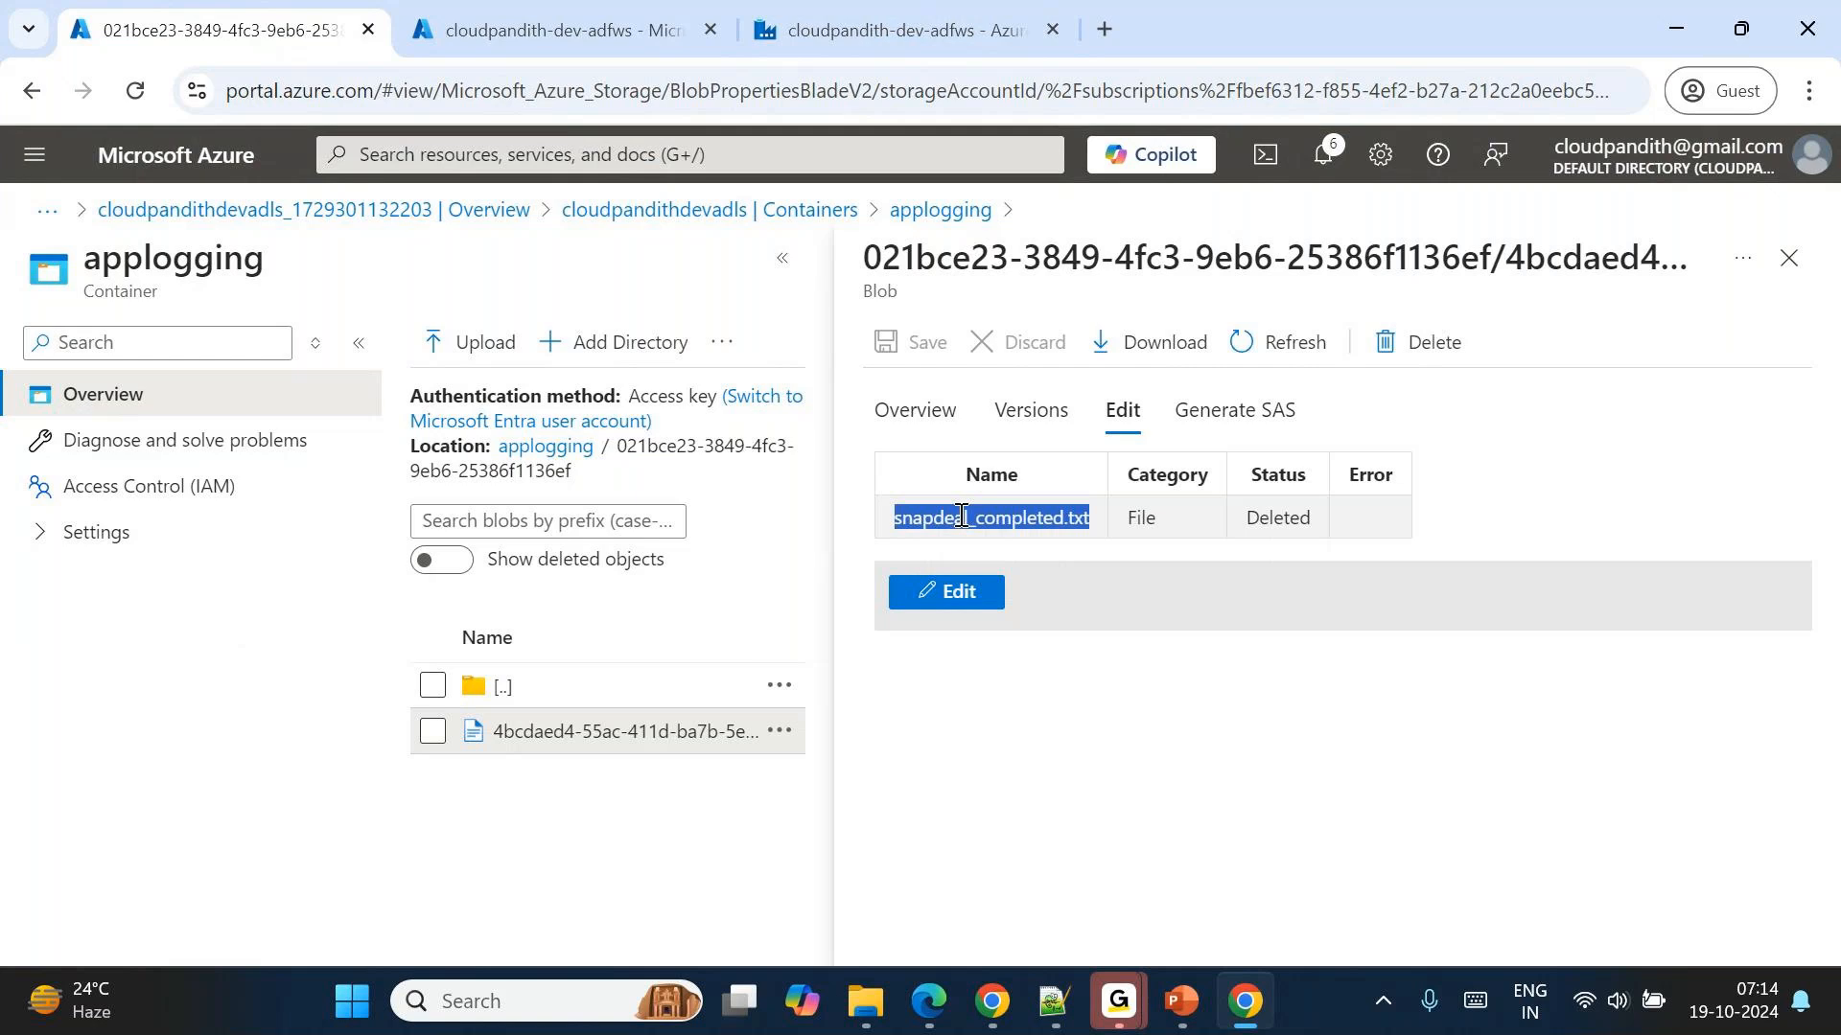
pyautogui.doubleClick(1140, 518)
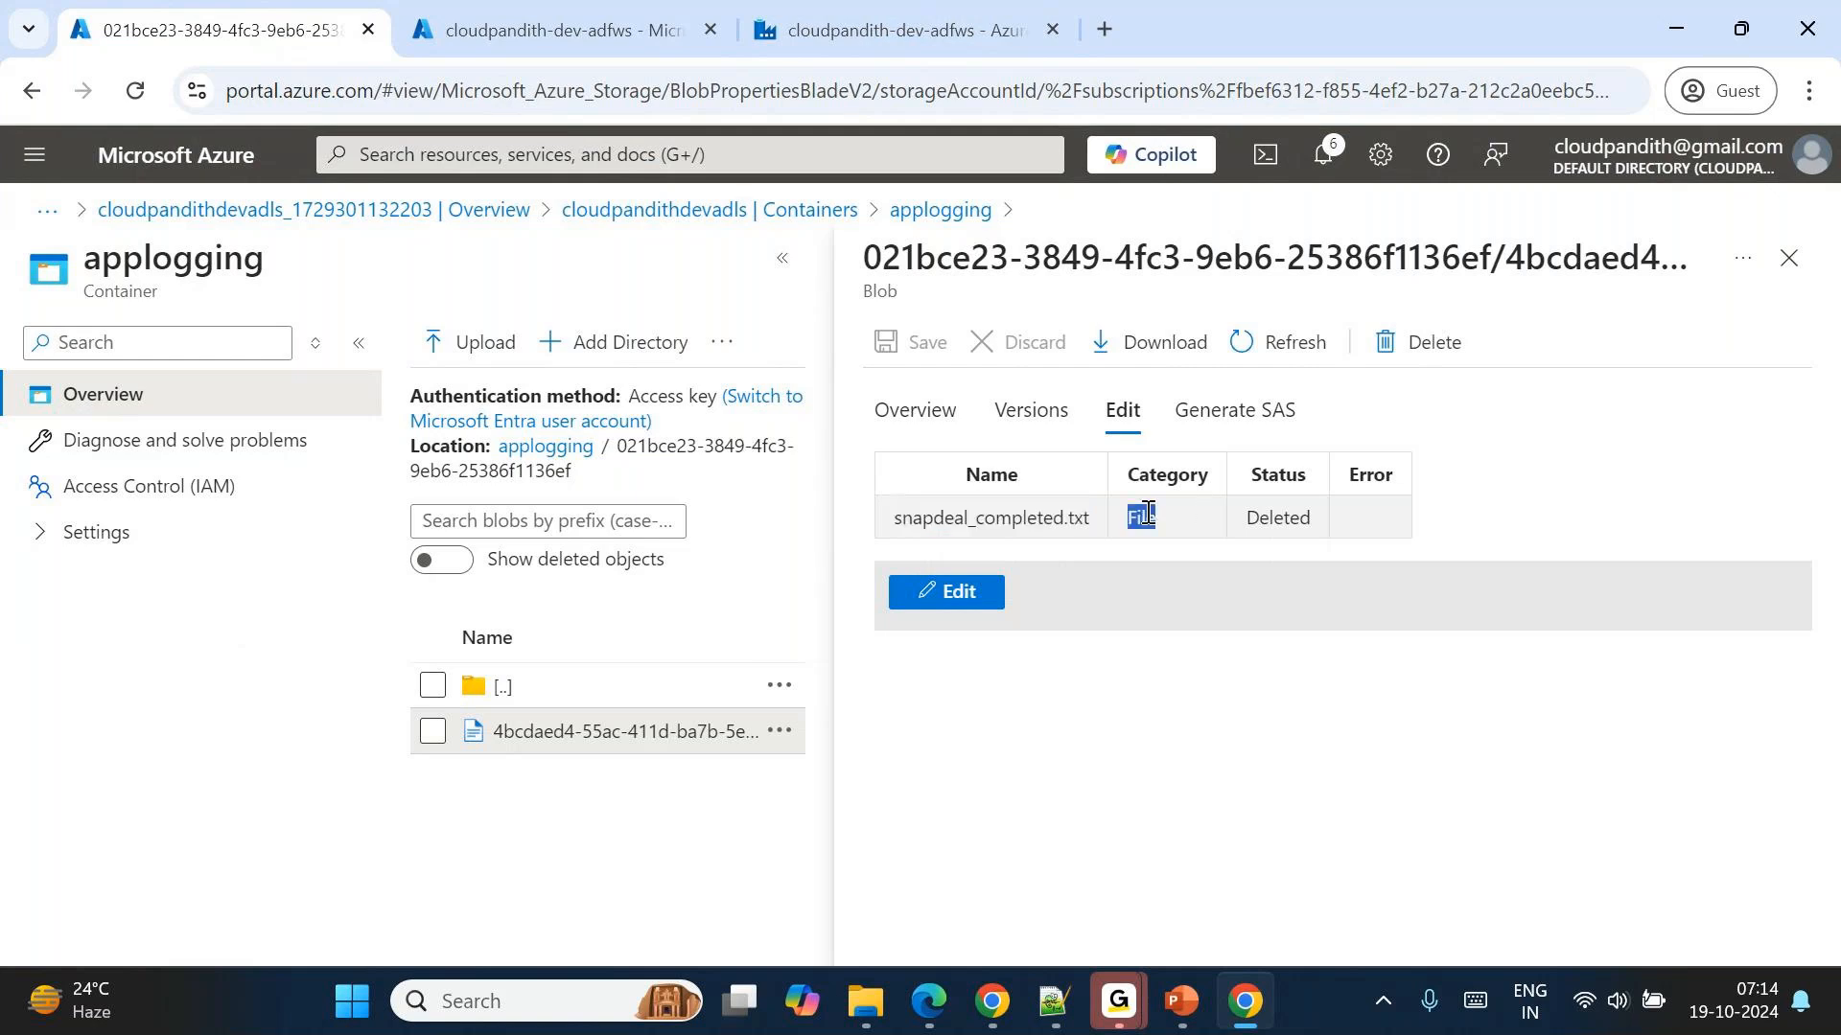
pyautogui.doubleClick(1281, 519)
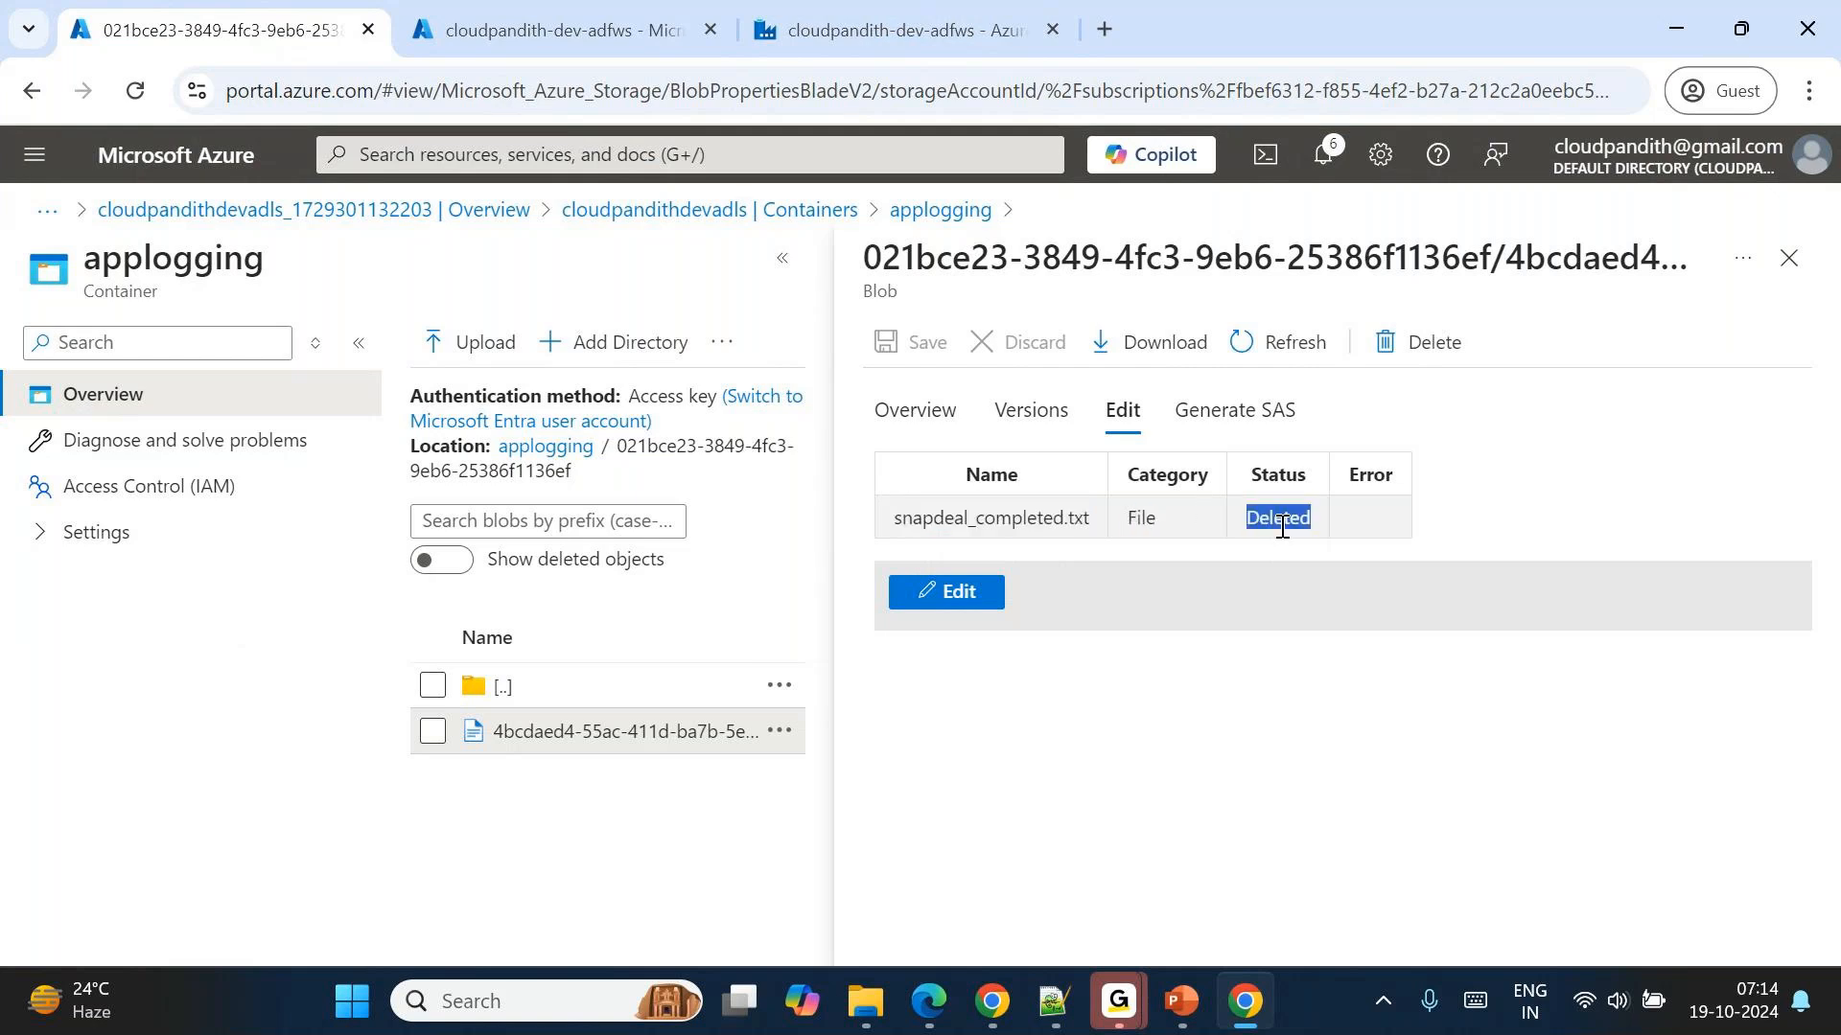
# Go back to the applogging root and preview the log file in the 8d8dff33 folder as a table.
pyautogui.click(547, 451)
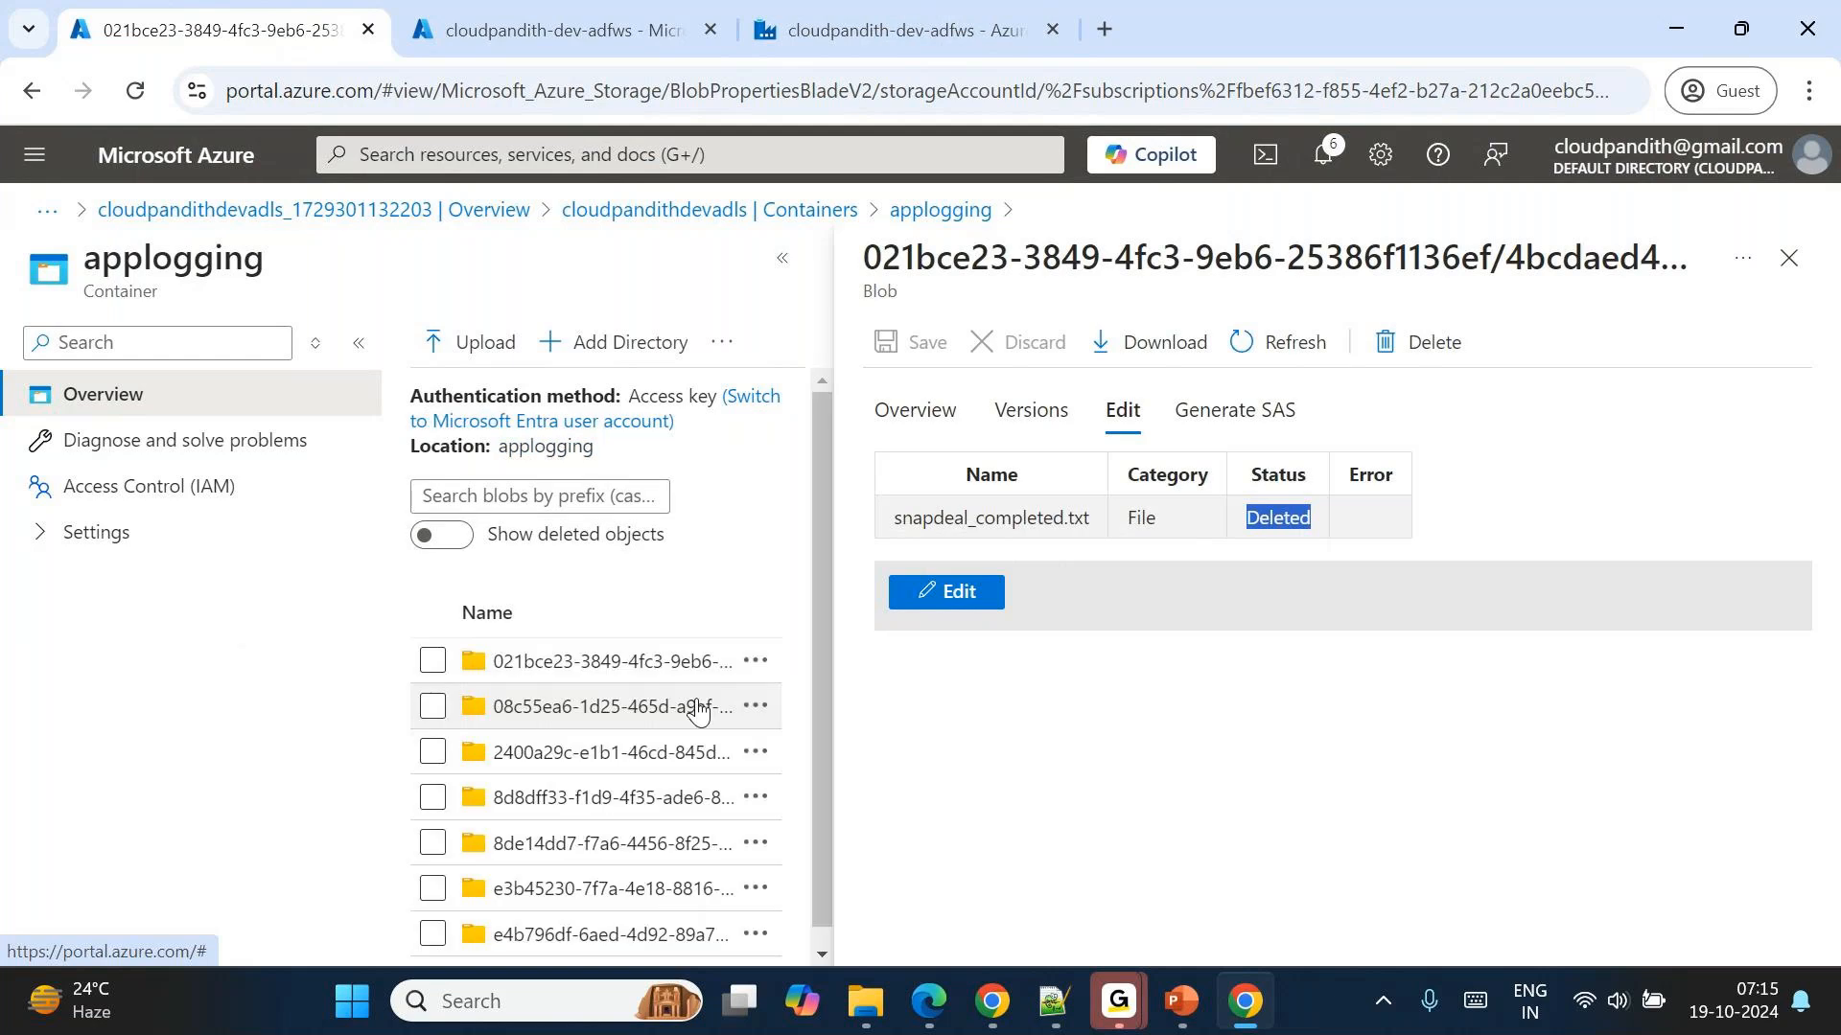
pyautogui.click(510, 795)
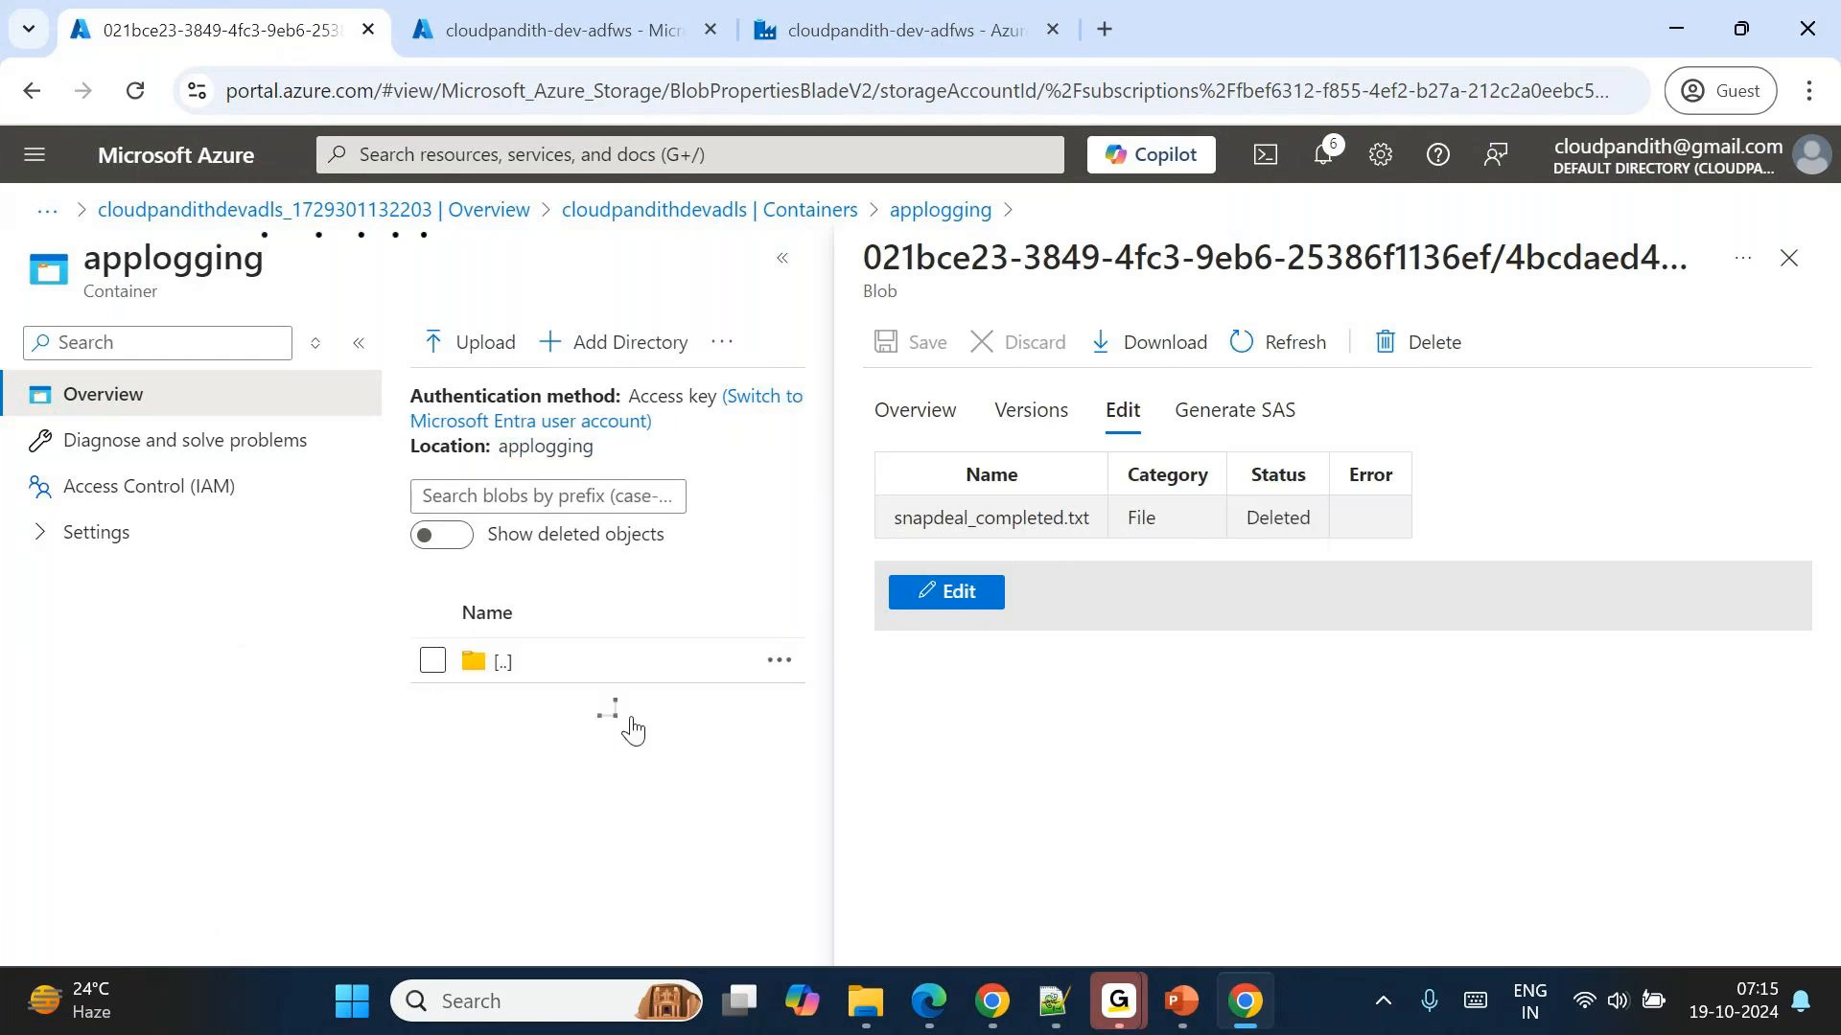
pyautogui.click(530, 739)
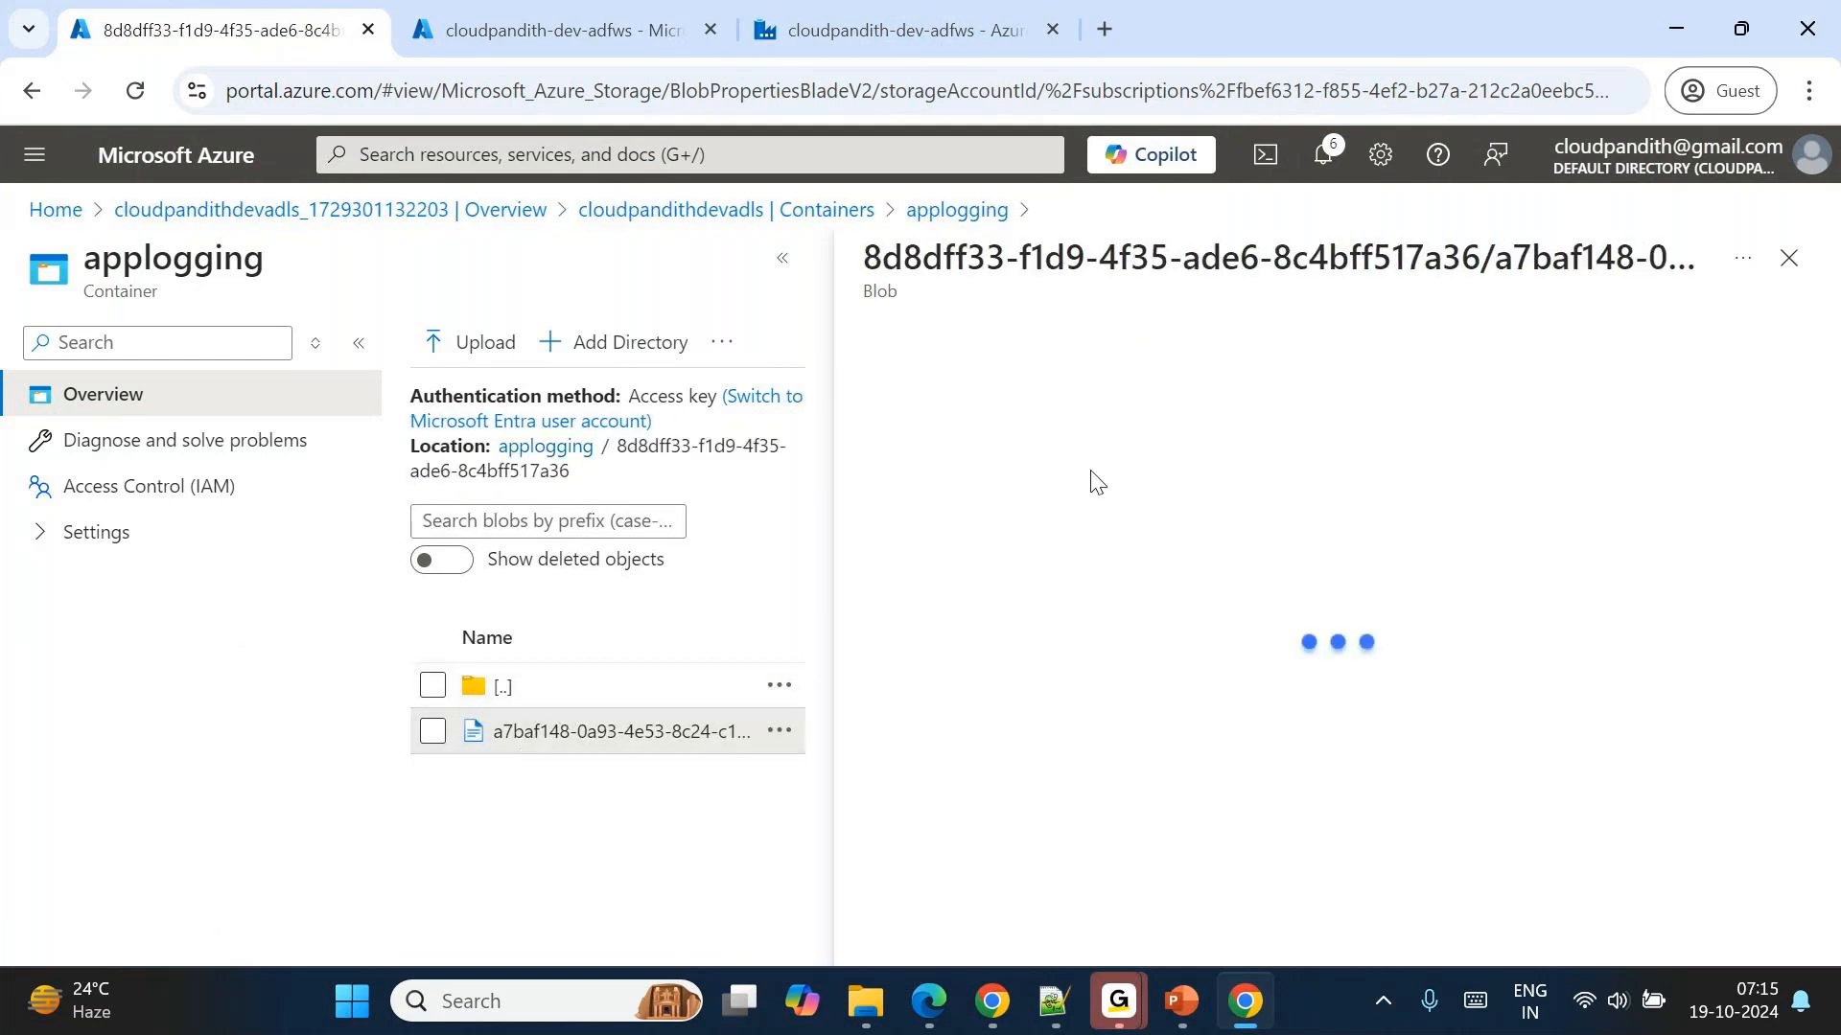
pyautogui.click(1121, 411)
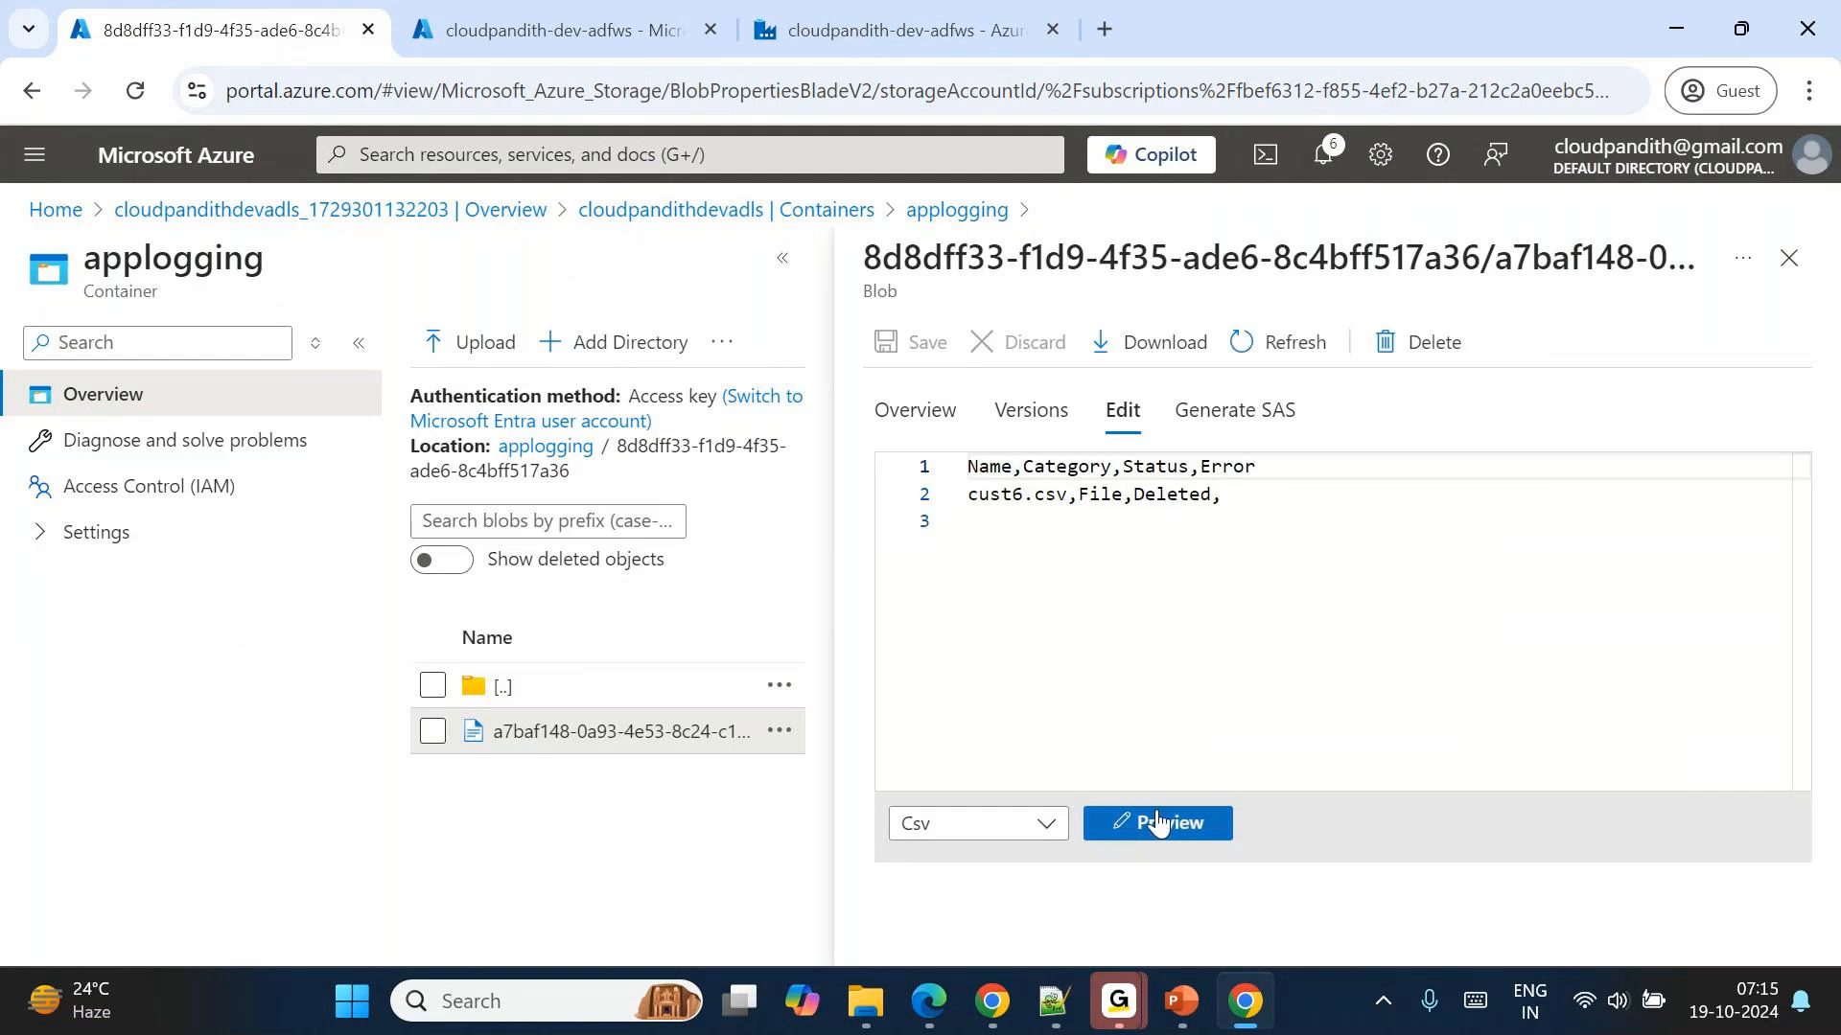
pyautogui.click(1156, 824)
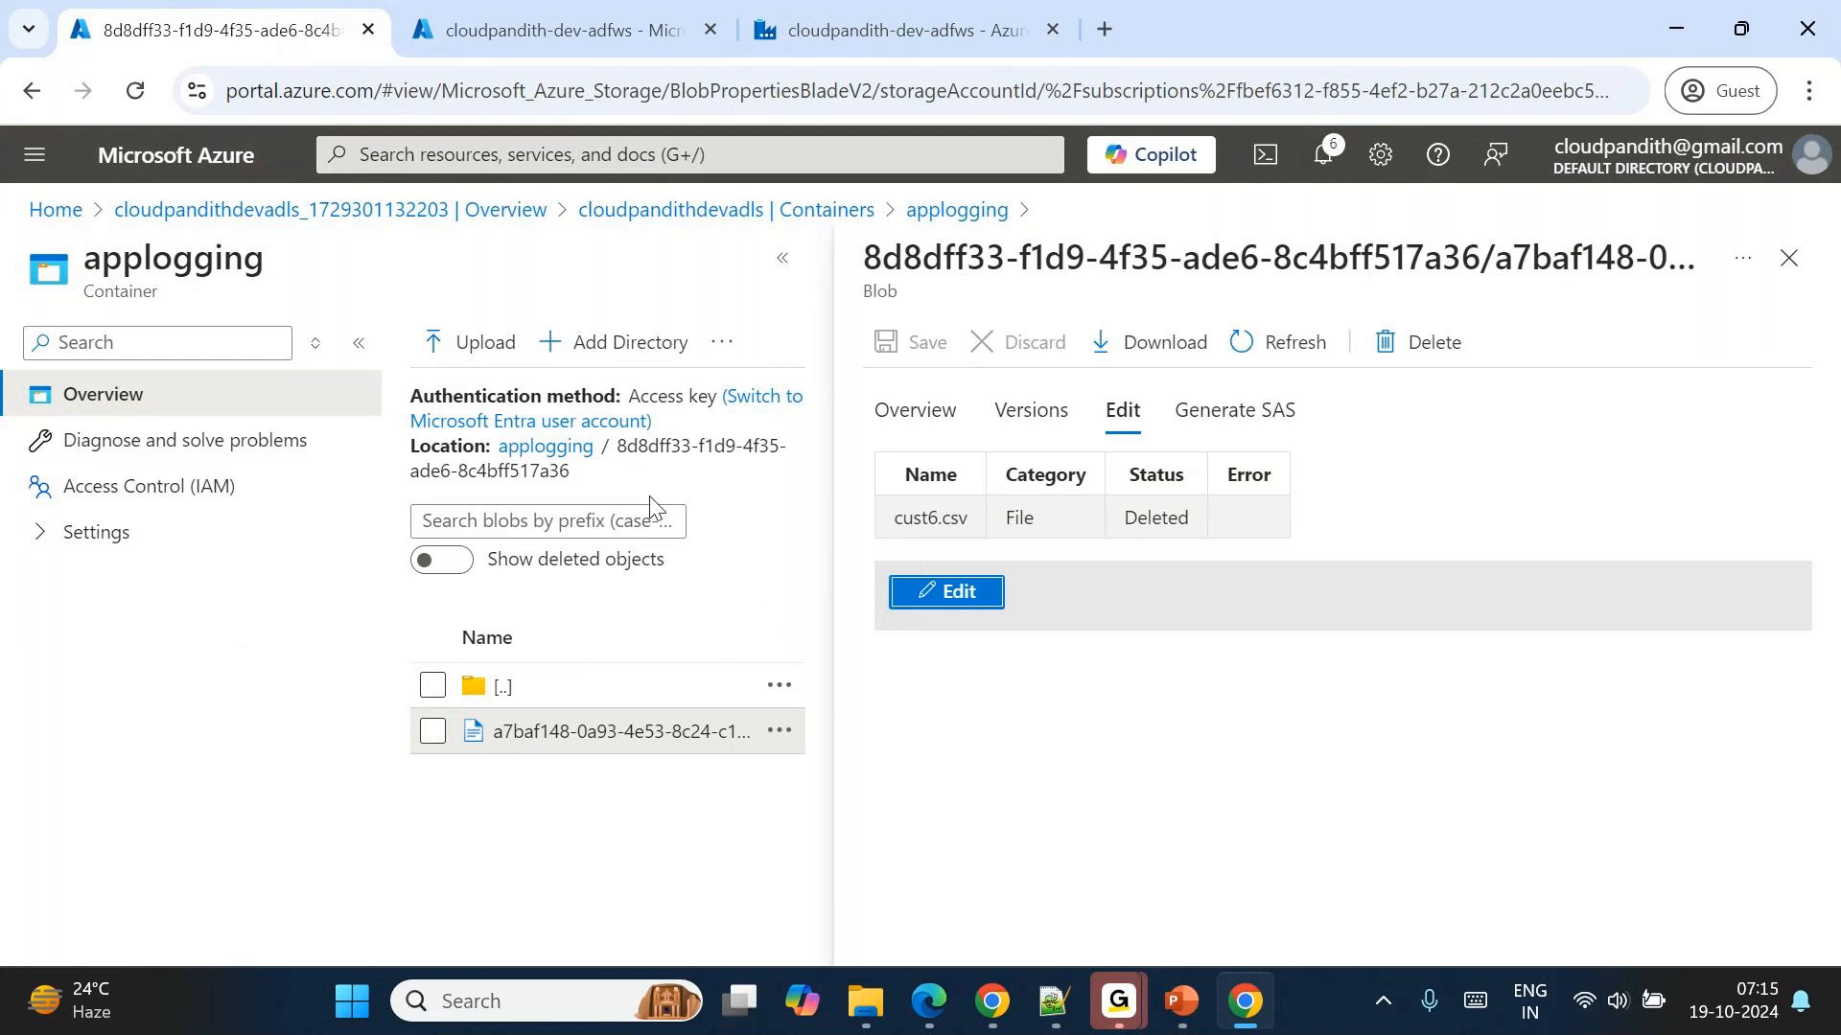
# Return to the applogging root and preview the log file in the e3b45230 folder as a table.
pyautogui.click(558, 447)
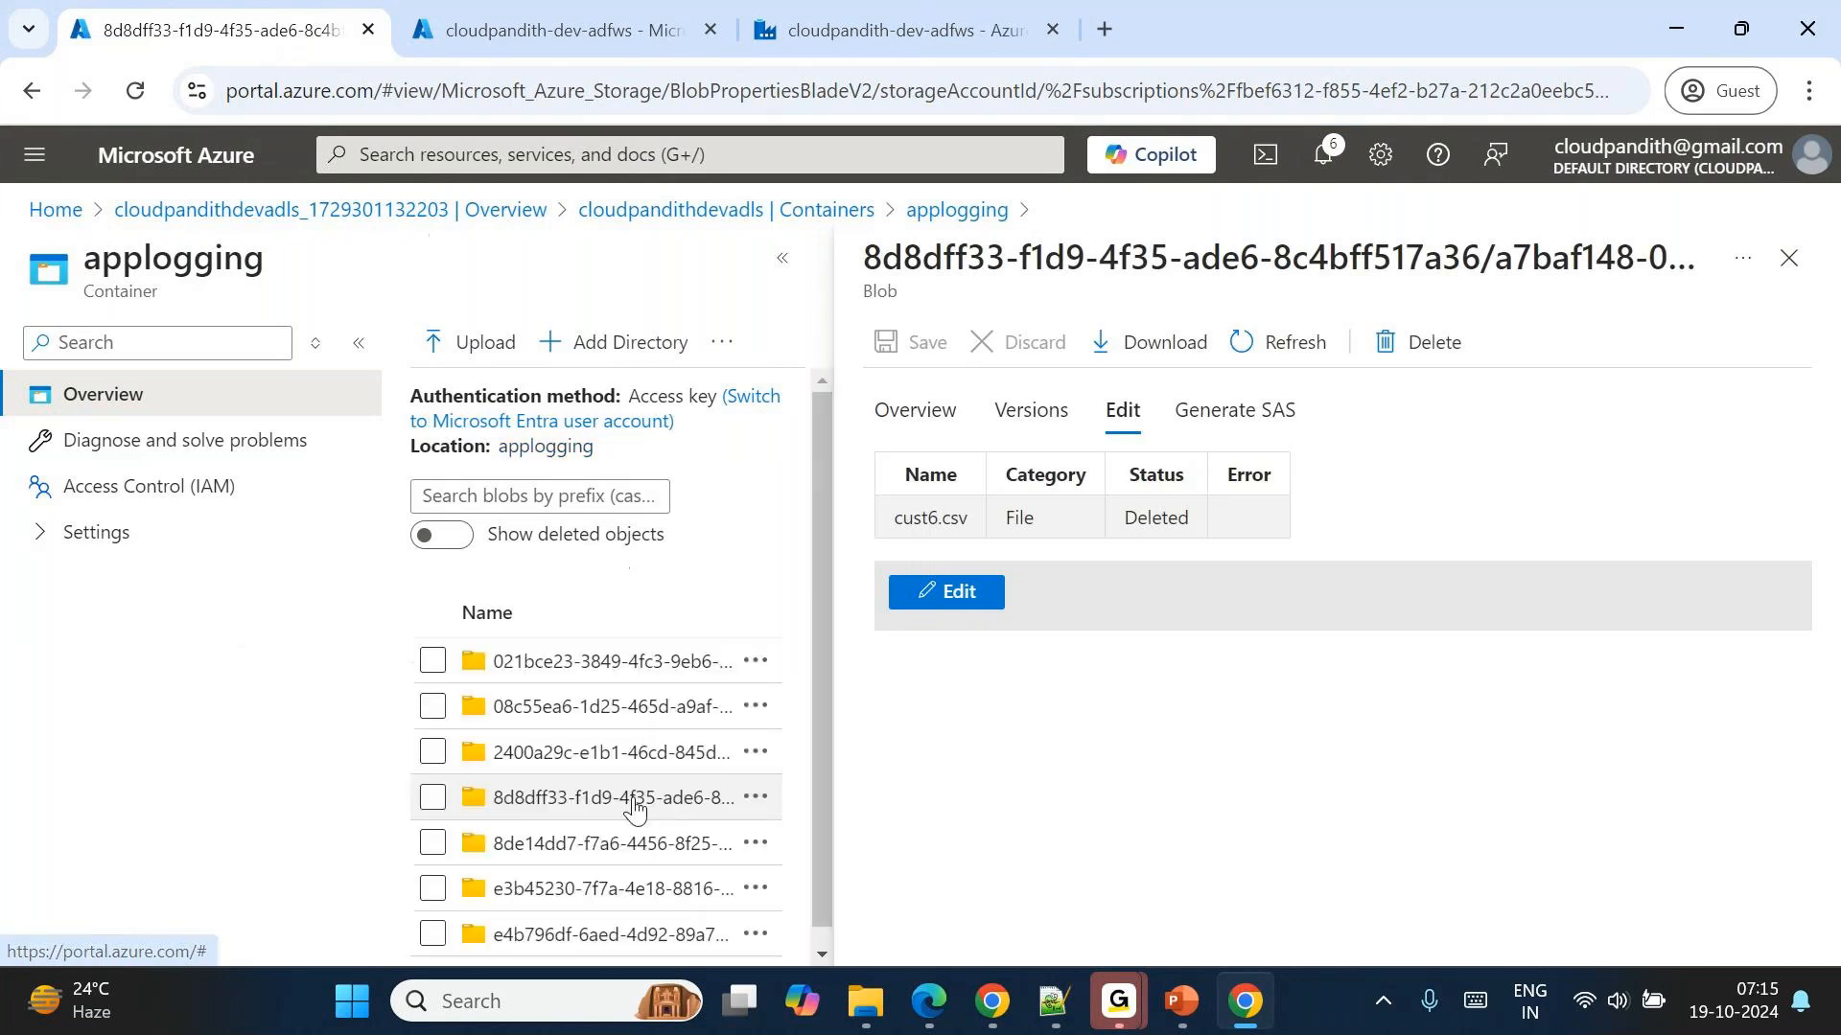
pyautogui.scroll(-1, 634, 808)
pyautogui.click(585, 871)
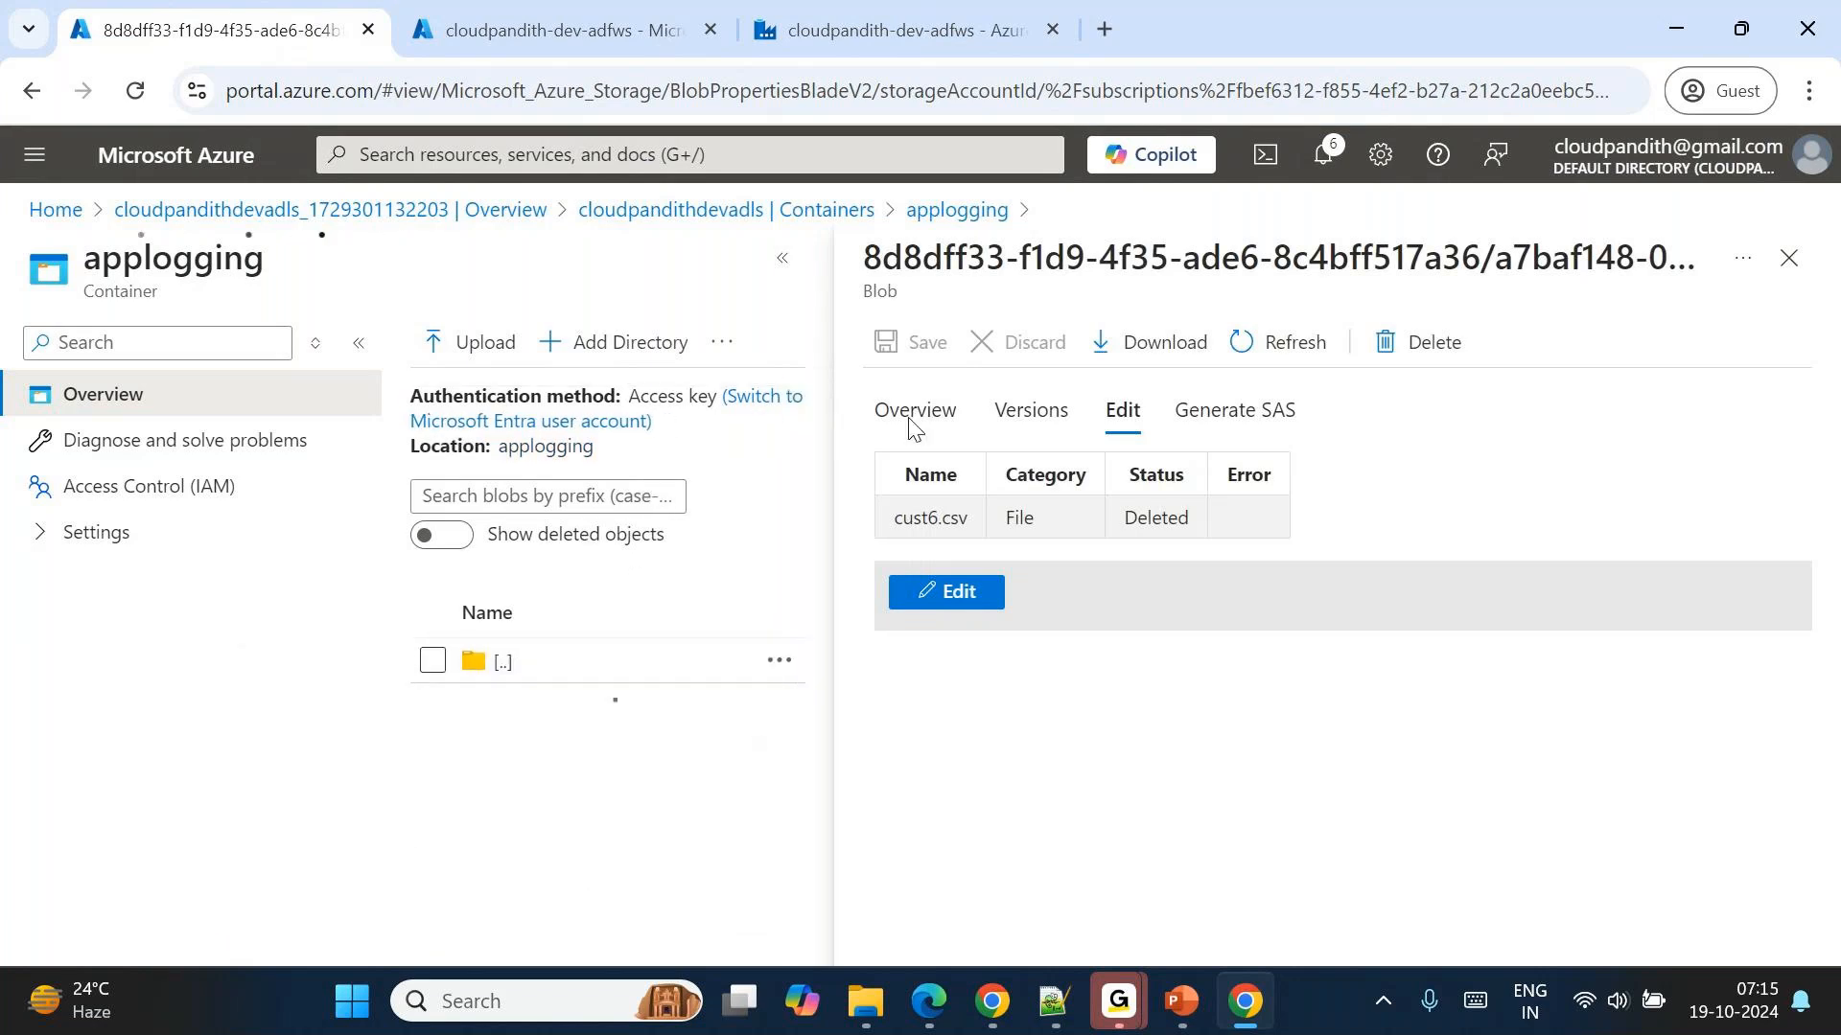
pyautogui.click(563, 734)
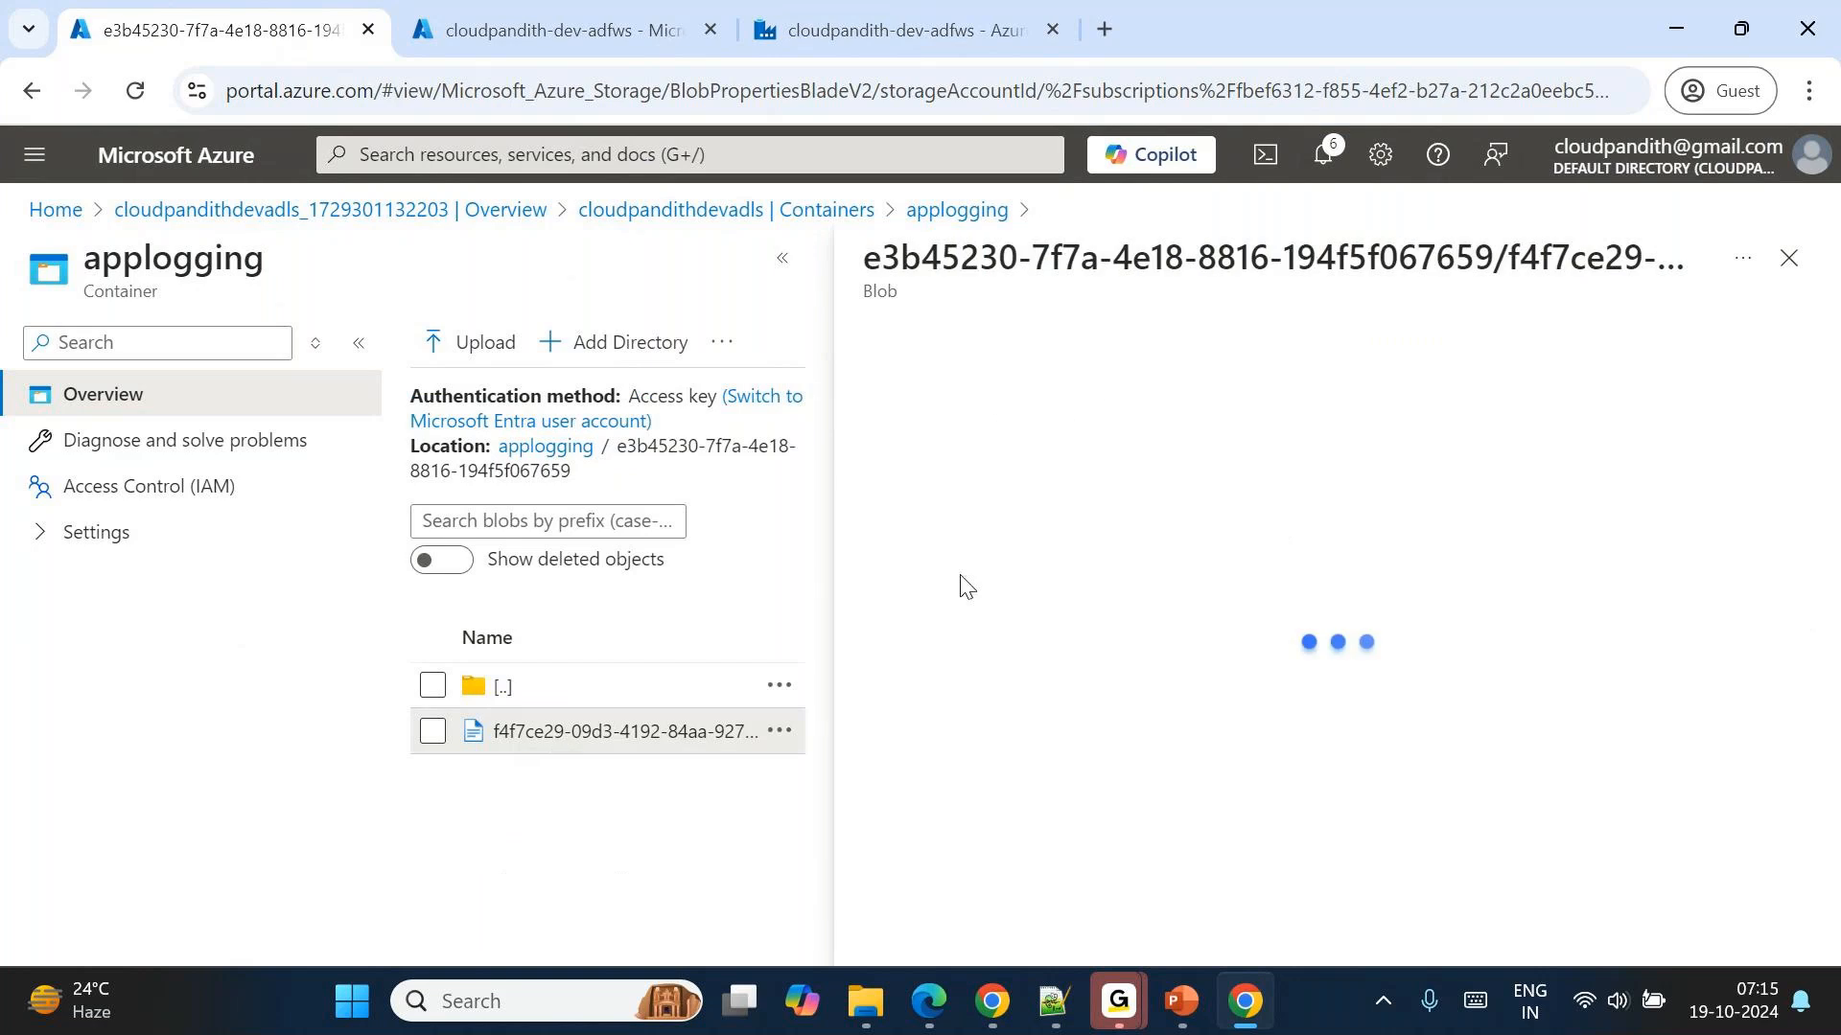
pyautogui.click(1098, 414)
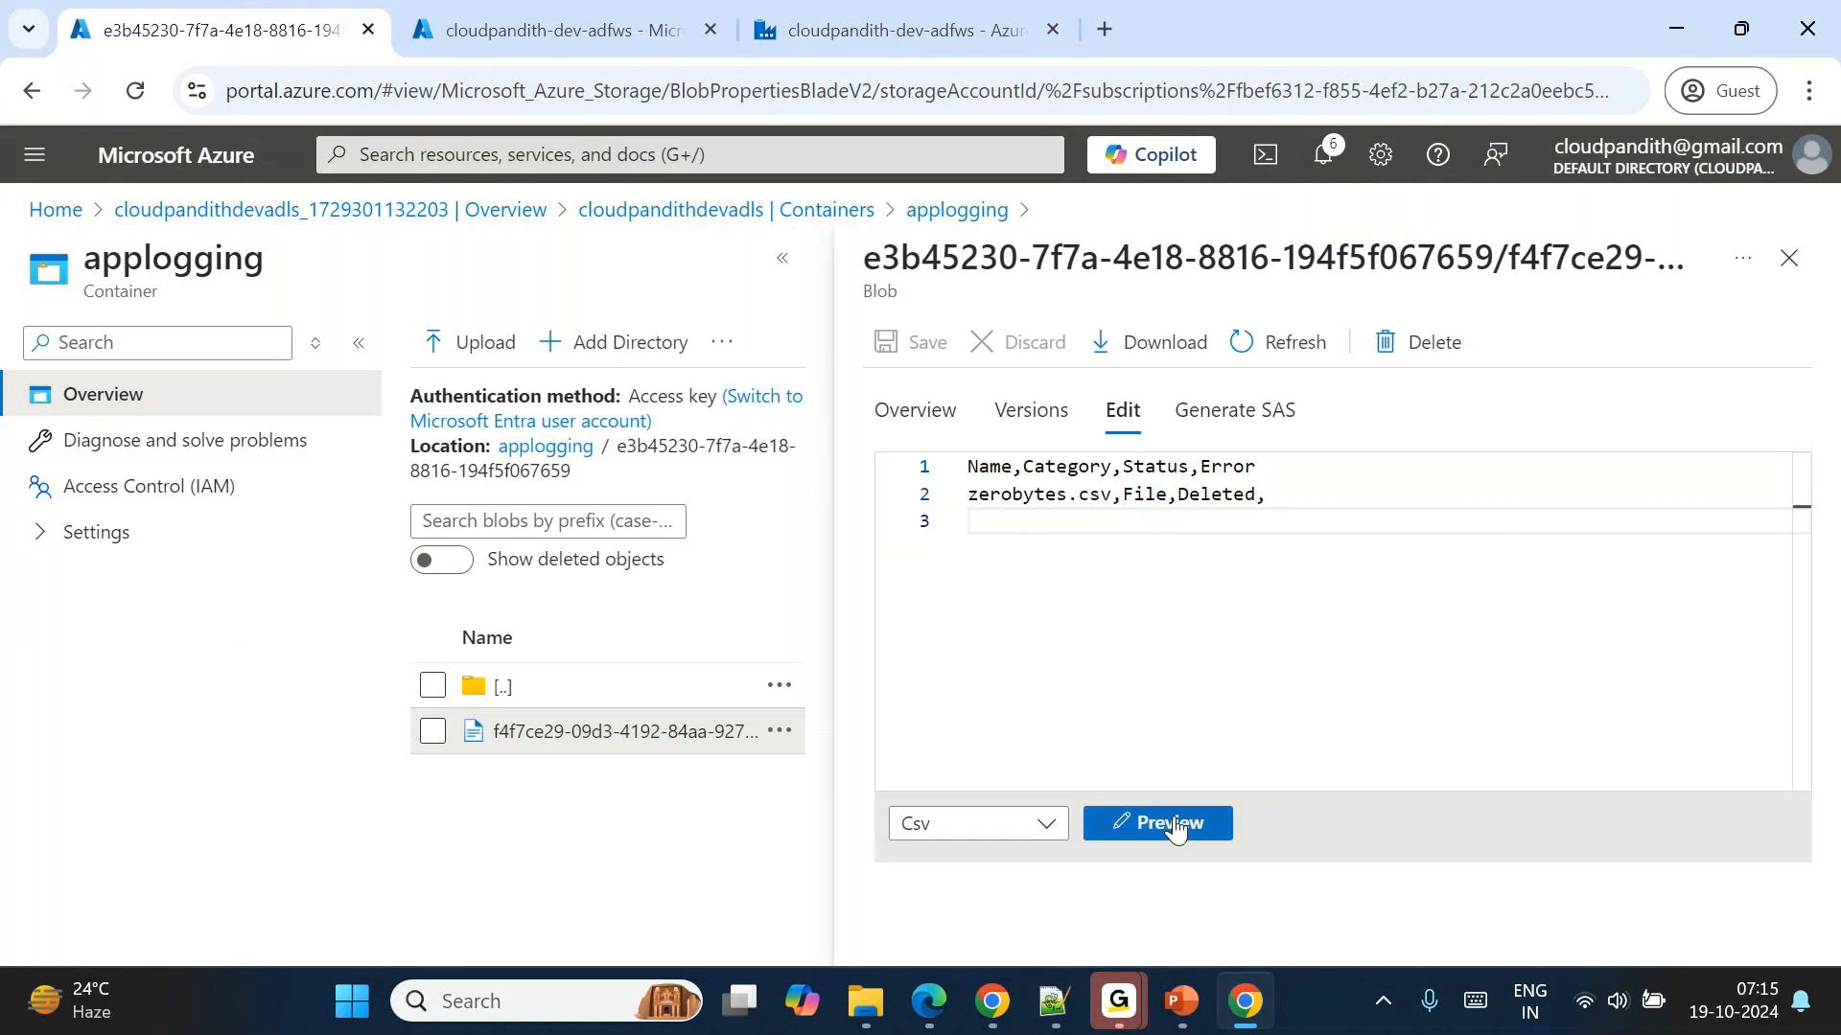
pyautogui.click(1170, 822)
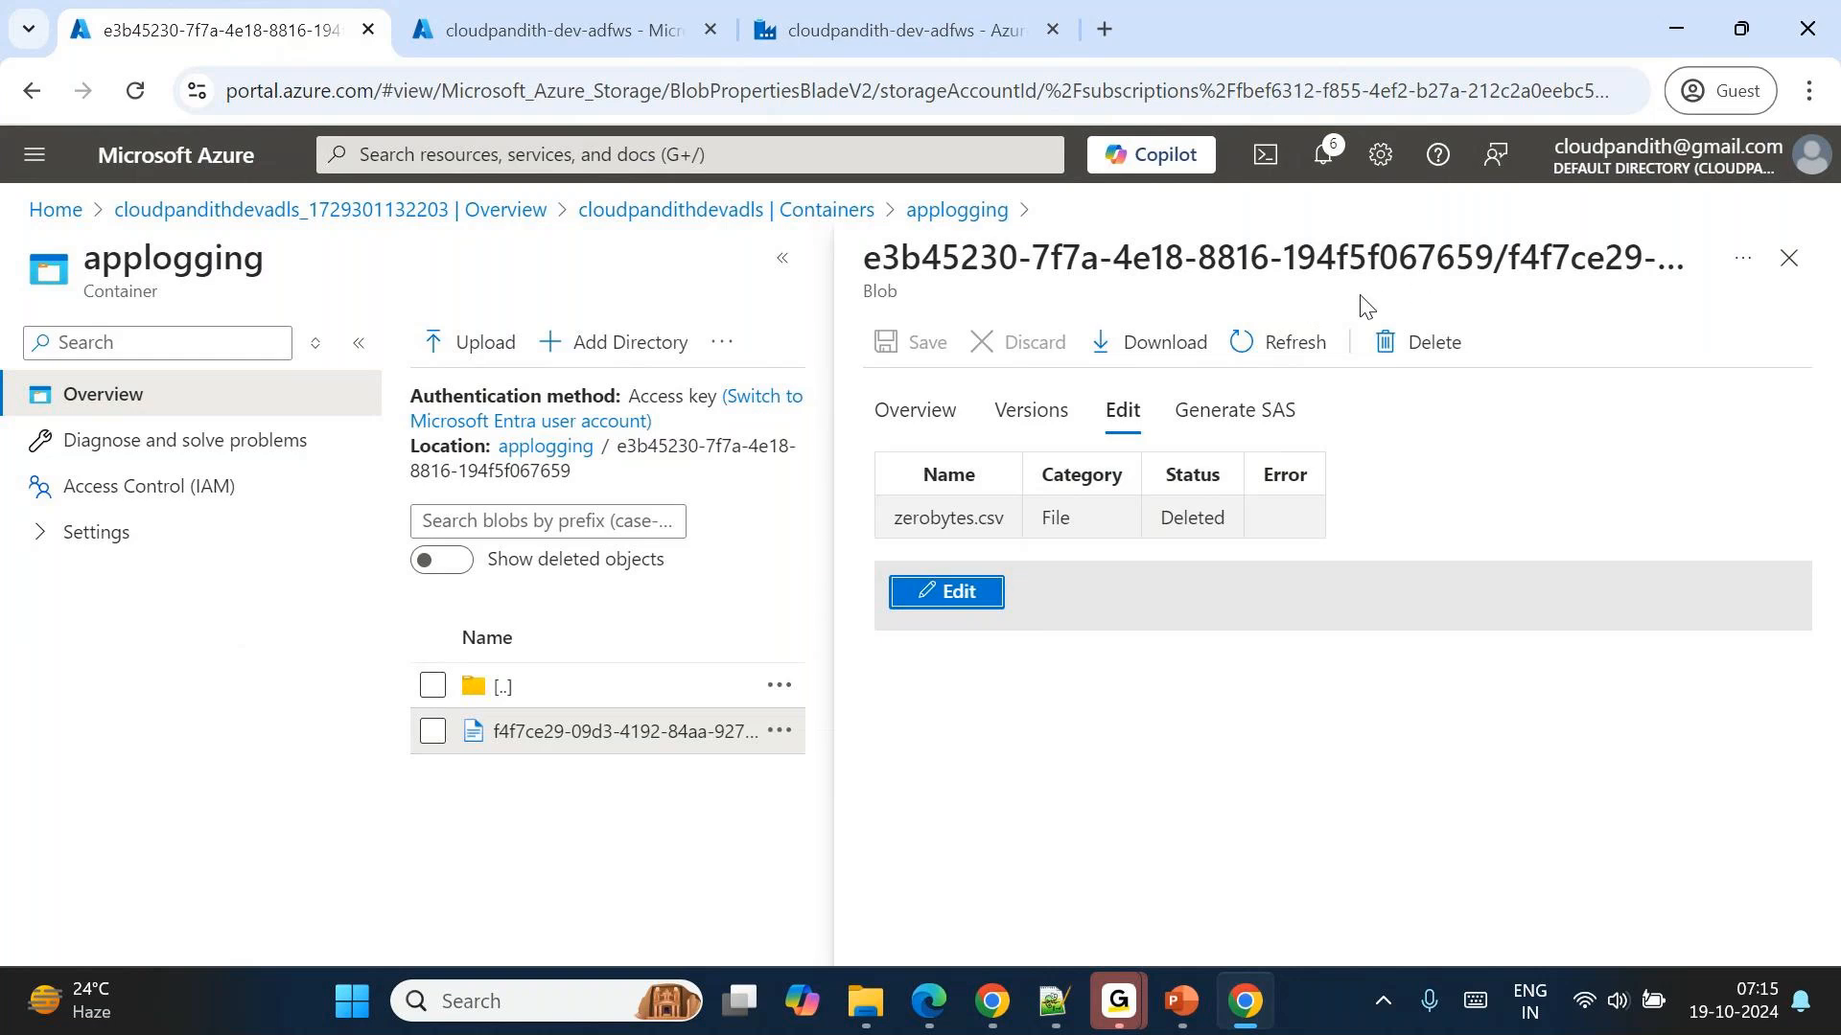
# Close the log file and navigate through the storage account's containers to the archivaldata folder in global.
pyautogui.click(1789, 257)
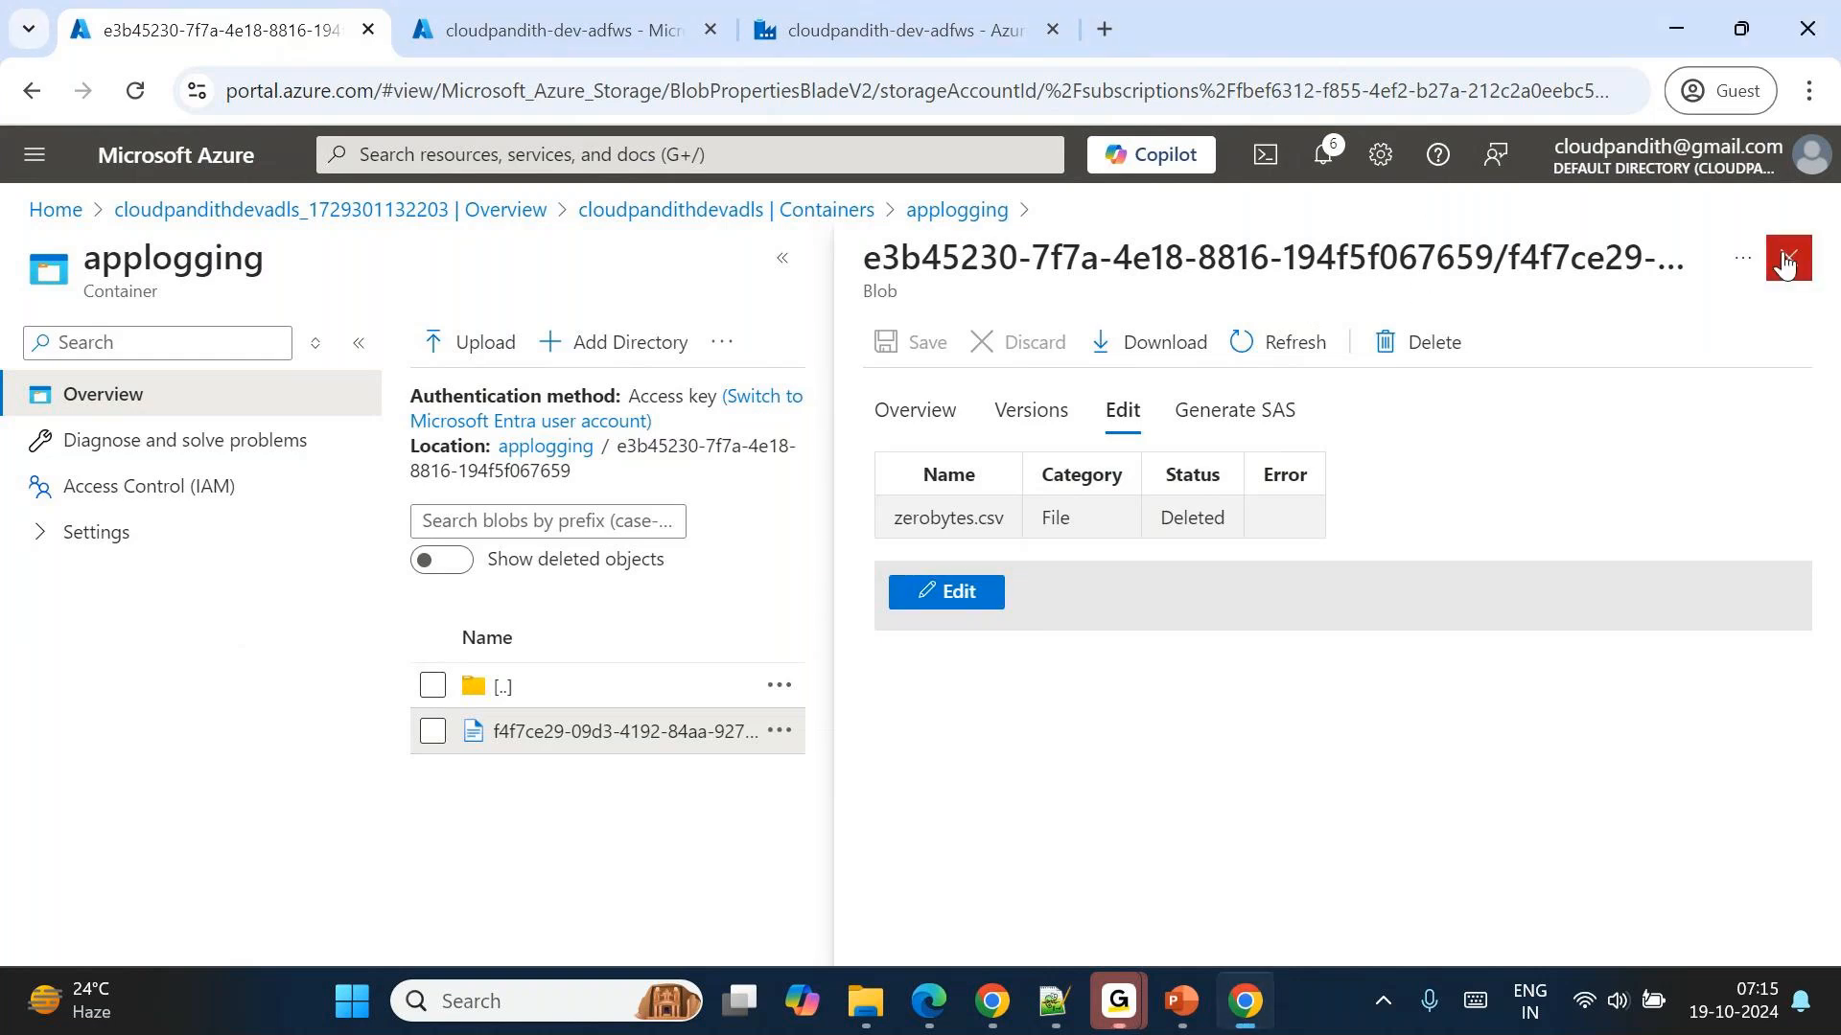
pyautogui.click(546, 421)
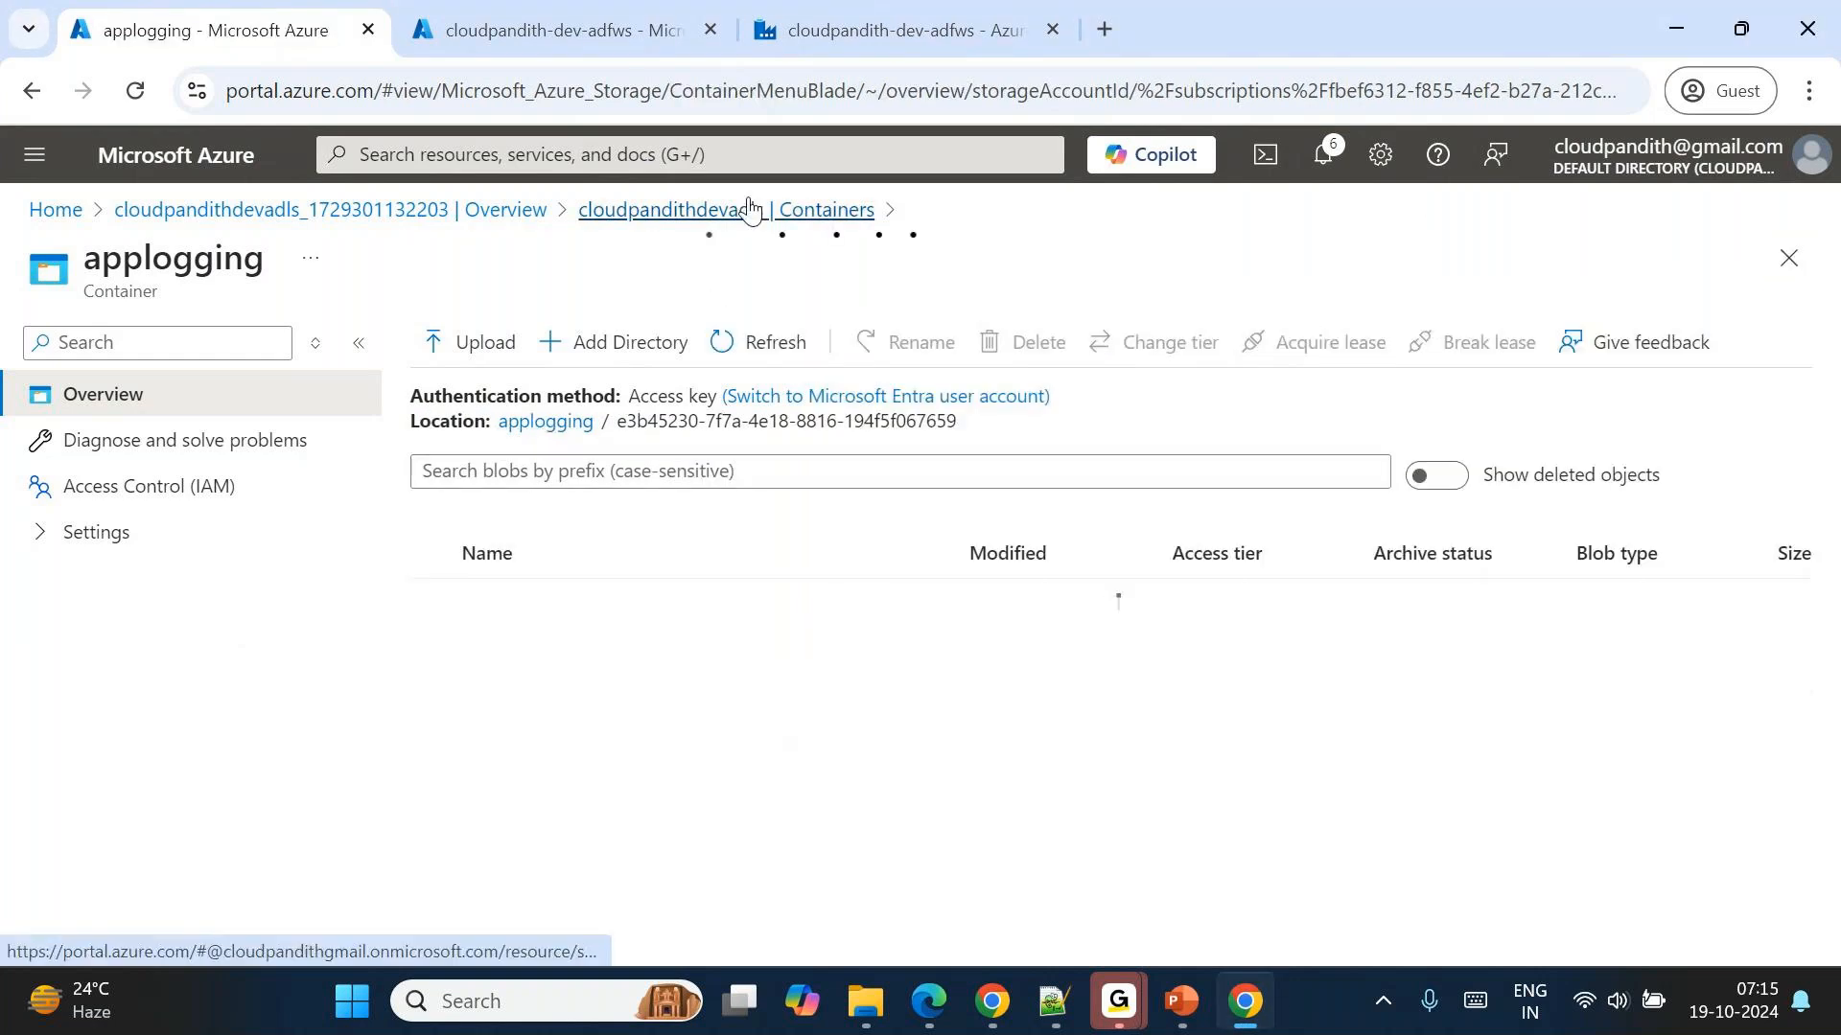
pyautogui.click(749, 209)
pyautogui.click(491, 622)
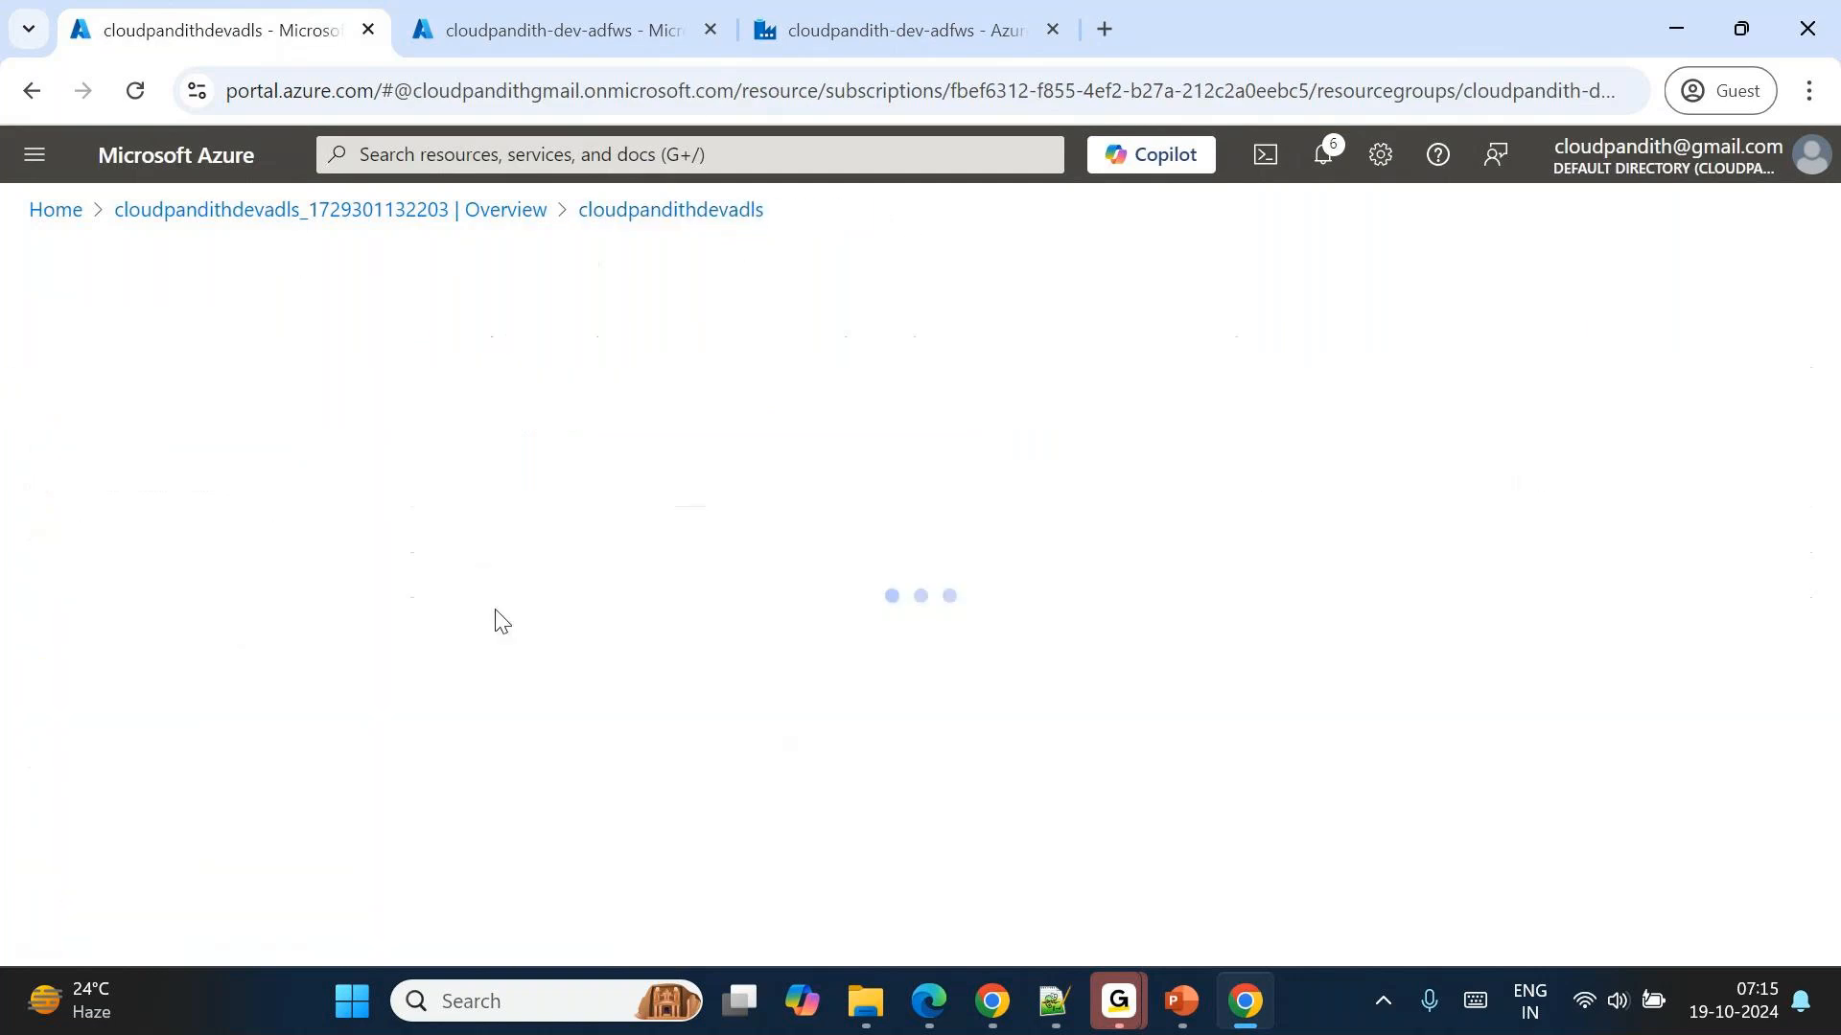
pyautogui.click(543, 602)
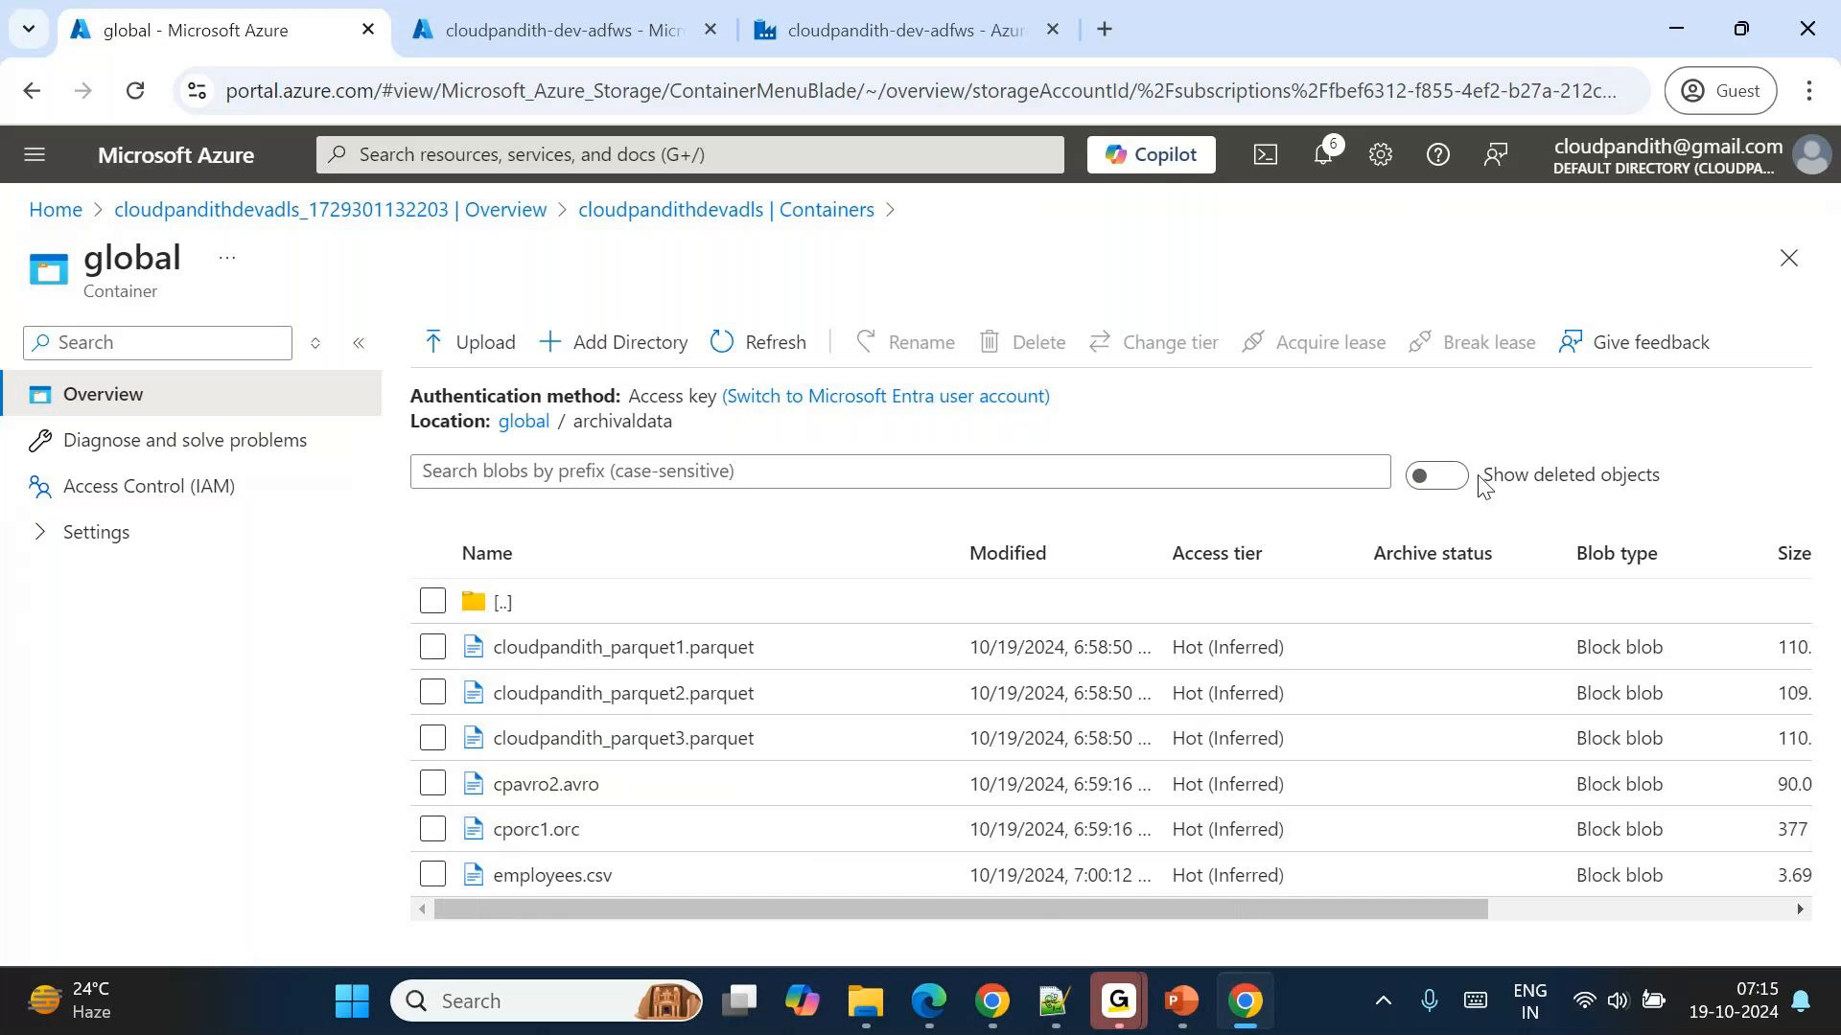
# Show deleted objects in archivaldata and examine the Status and Retention (days) columns of the files.
pyautogui.tripleClick(1534, 476)
pyautogui.click(1438, 476)
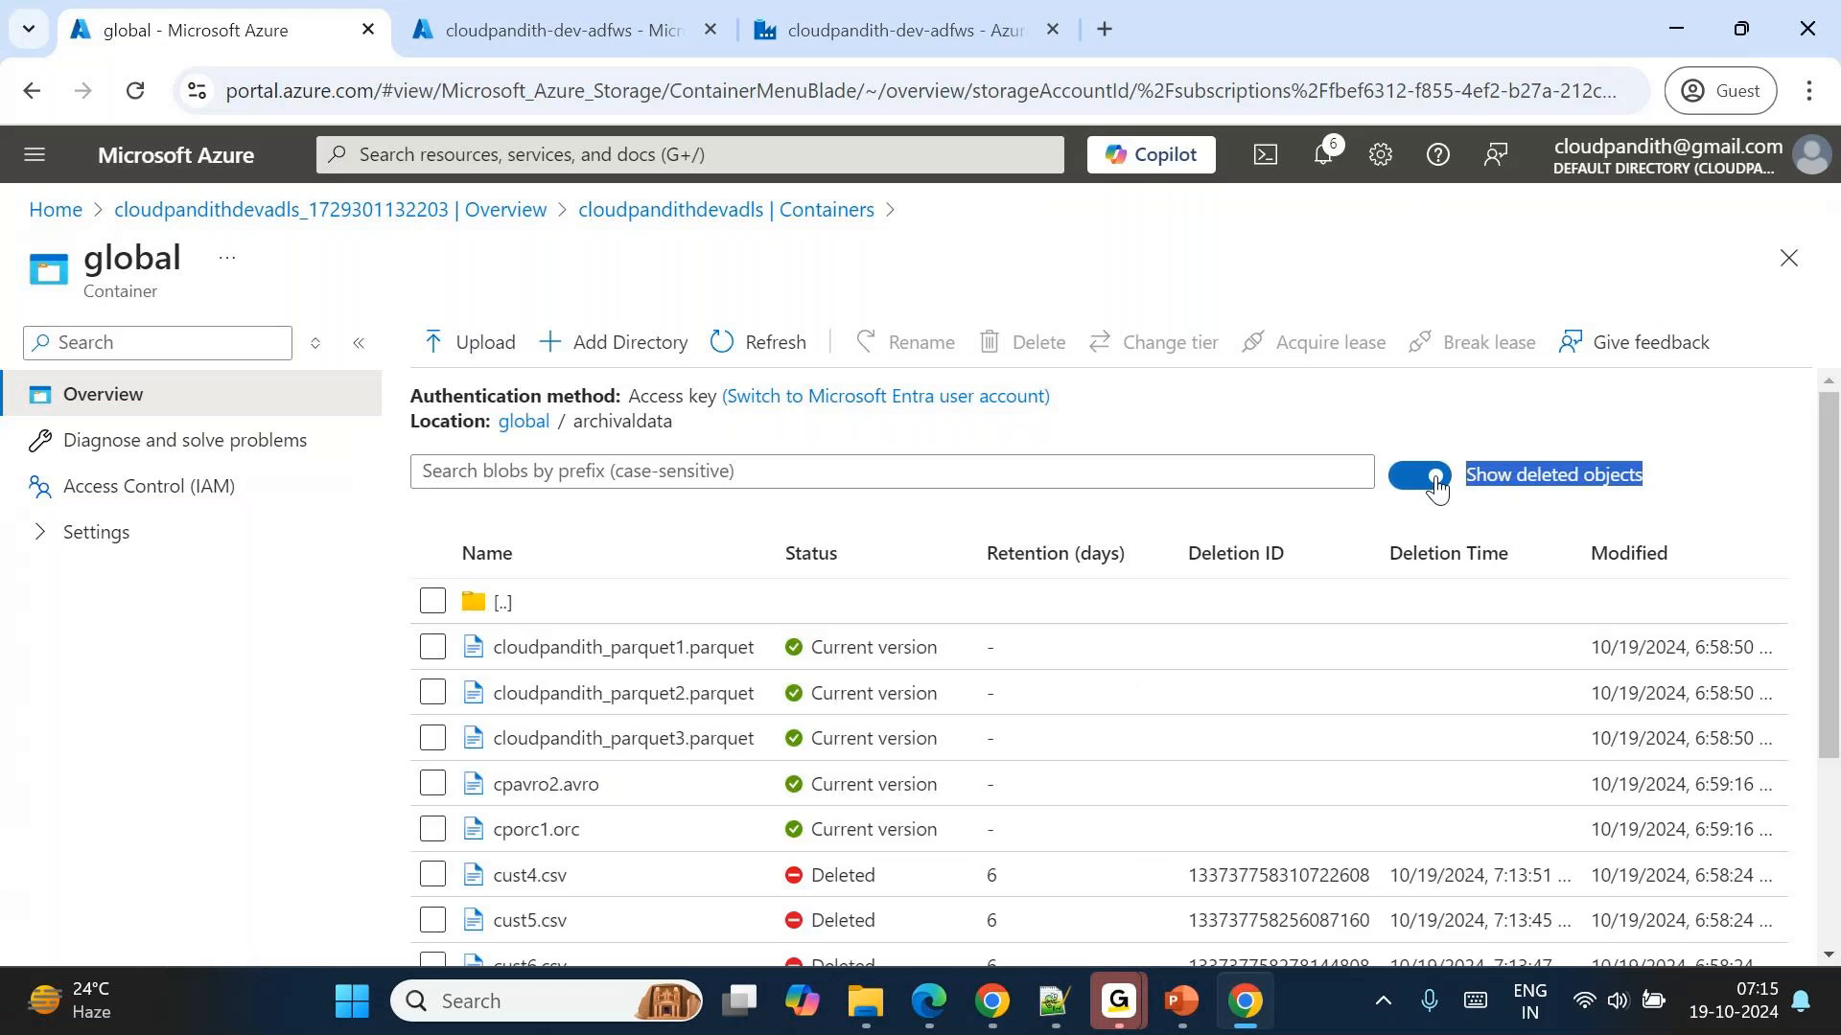
pyautogui.scroll(-2, 1097, 780)
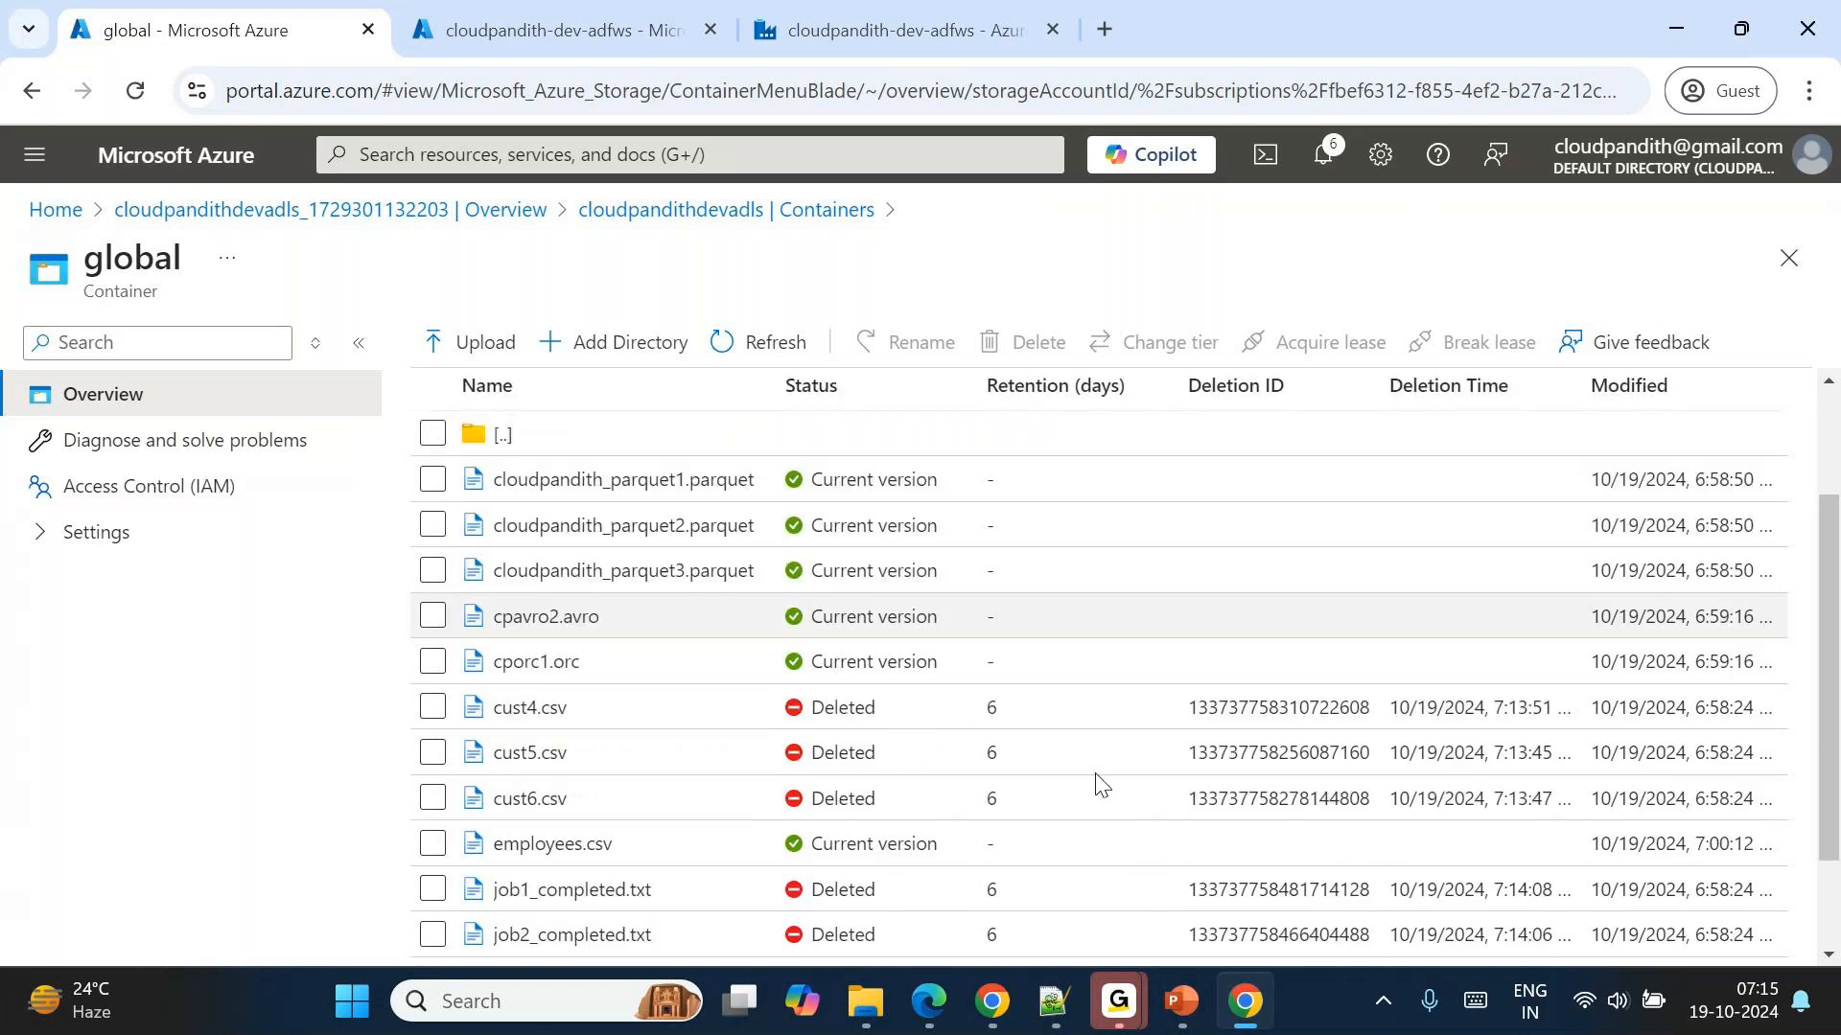
pyautogui.scroll(1, 1068, 719)
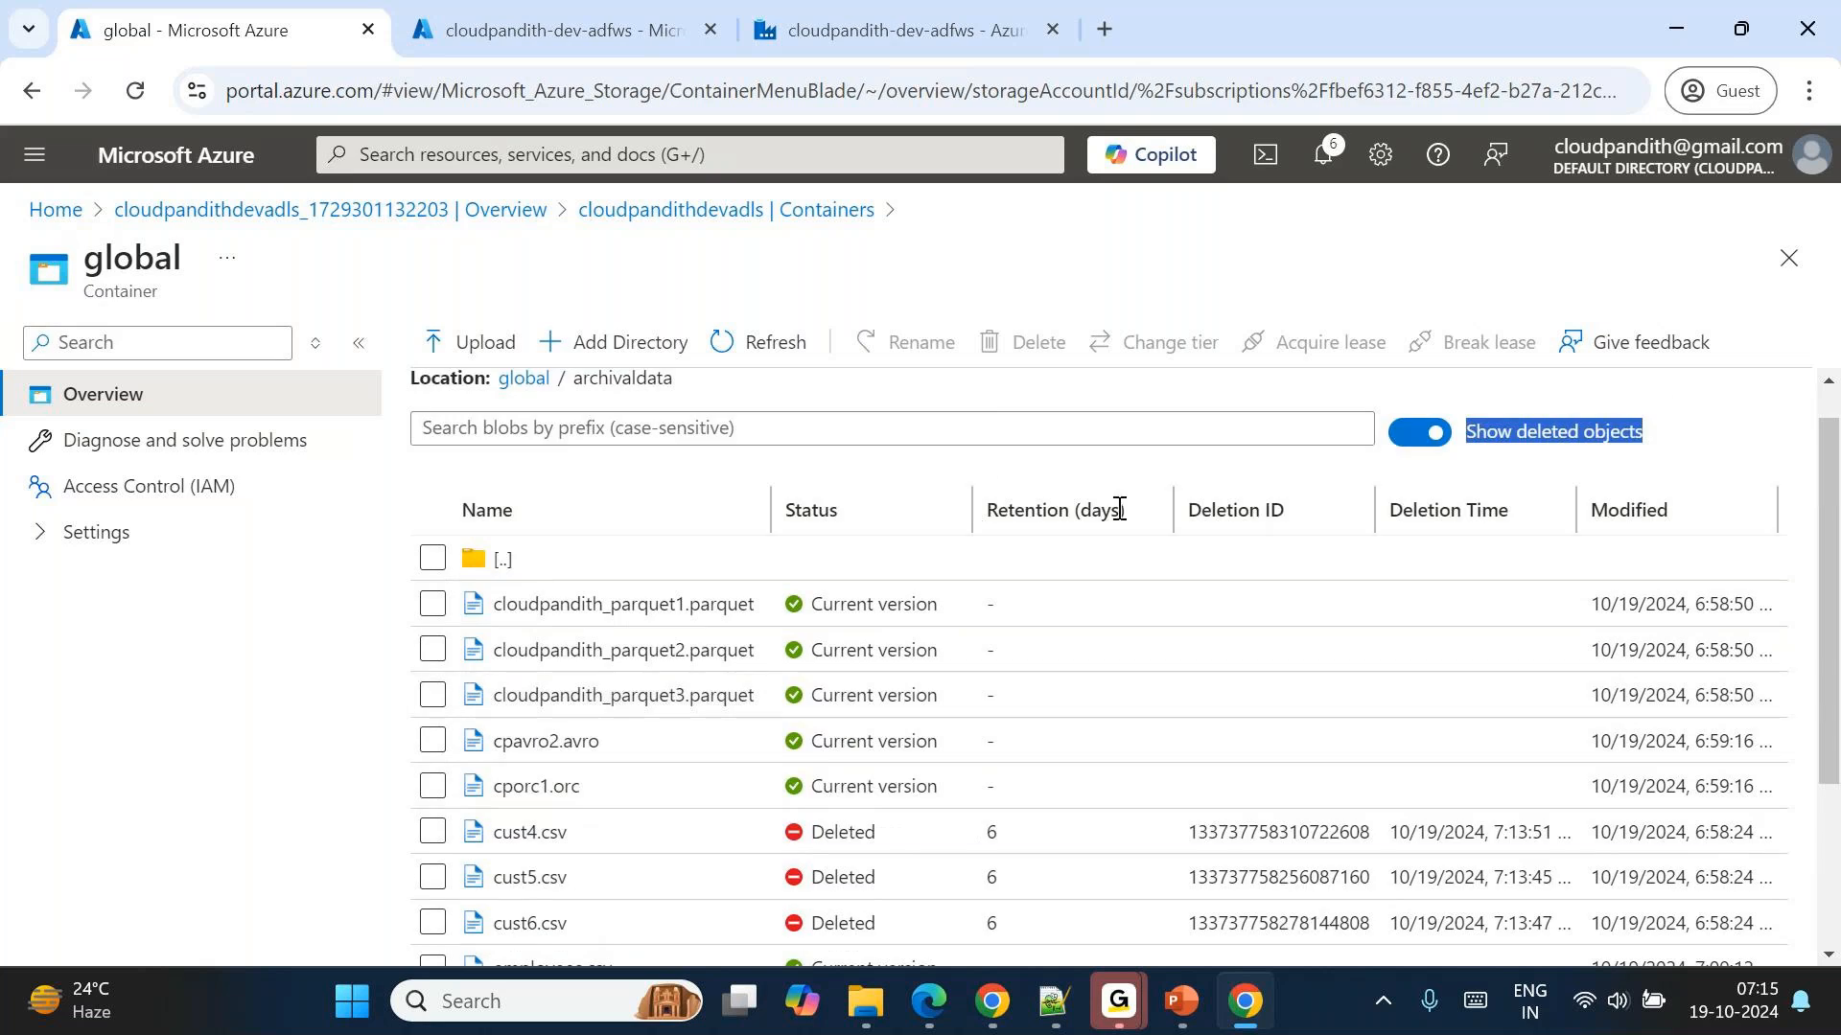
pyautogui.tripleClick(1055, 514)
pyautogui.scroll(-3, 1052, 522)
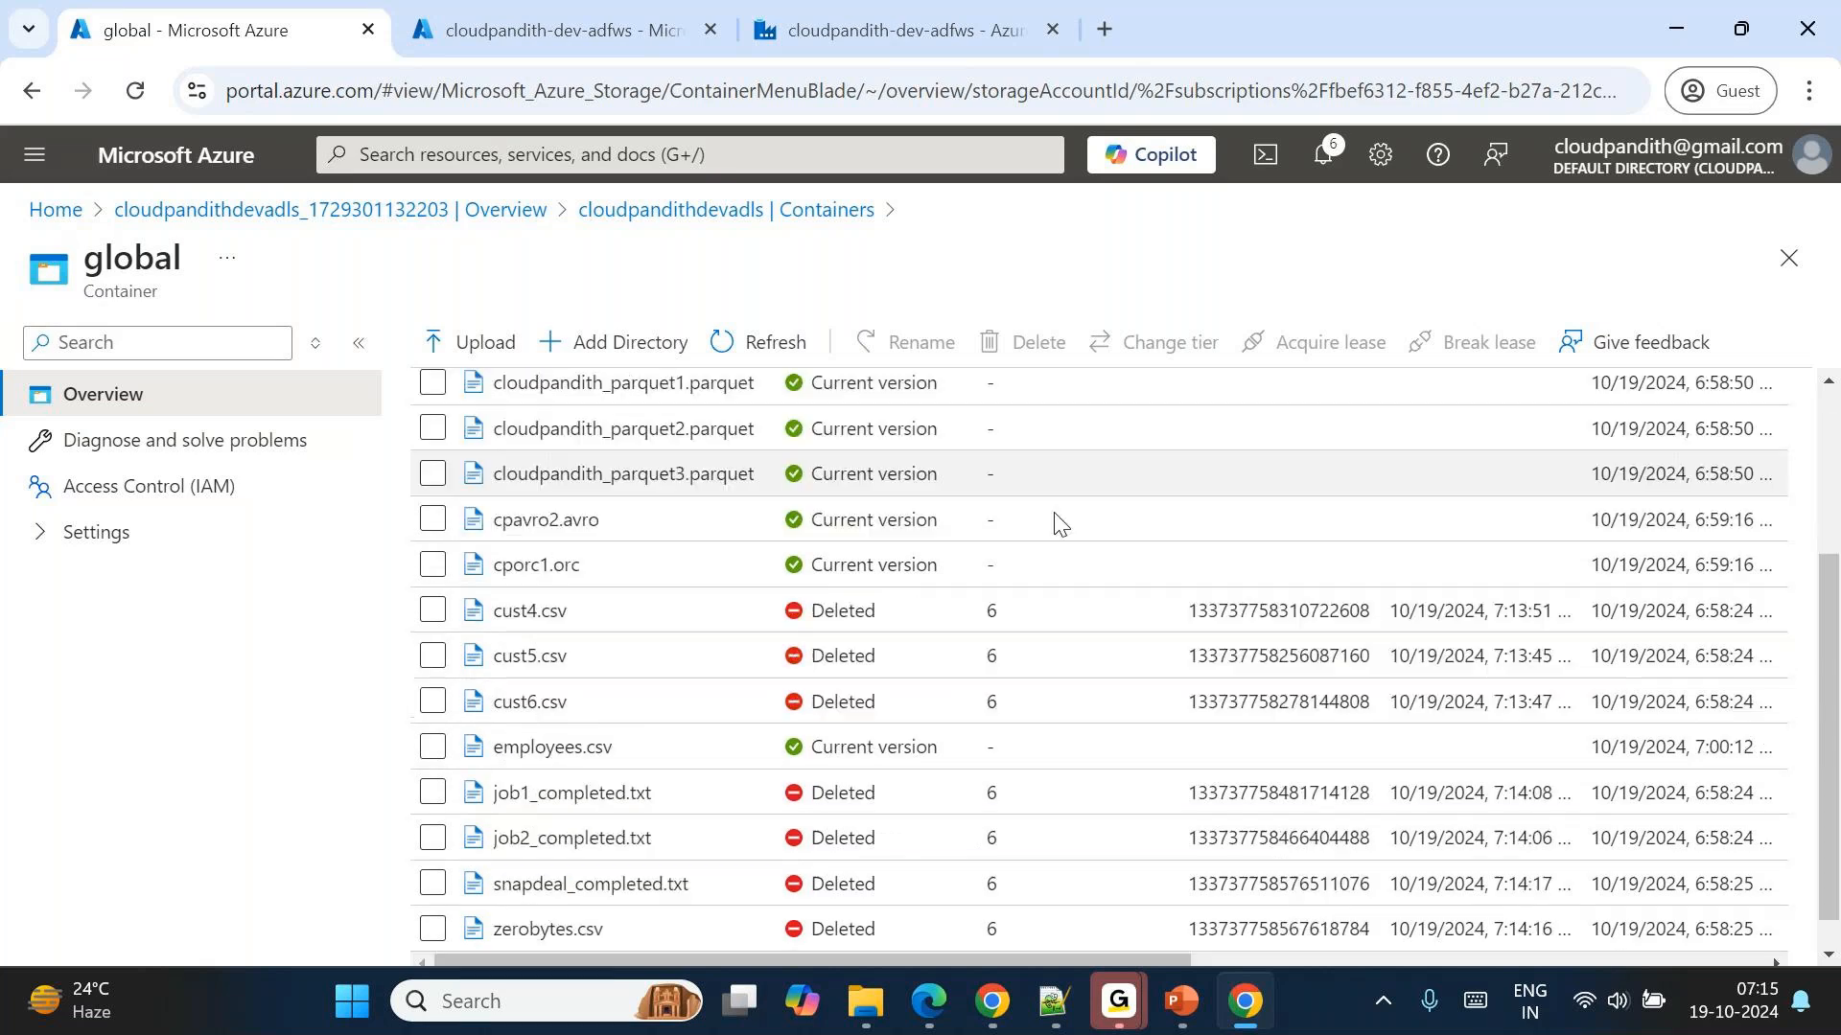
pyautogui.moveTo(987, 606); pyautogui.dragTo(986, 768)
pyautogui.click(992, 772)
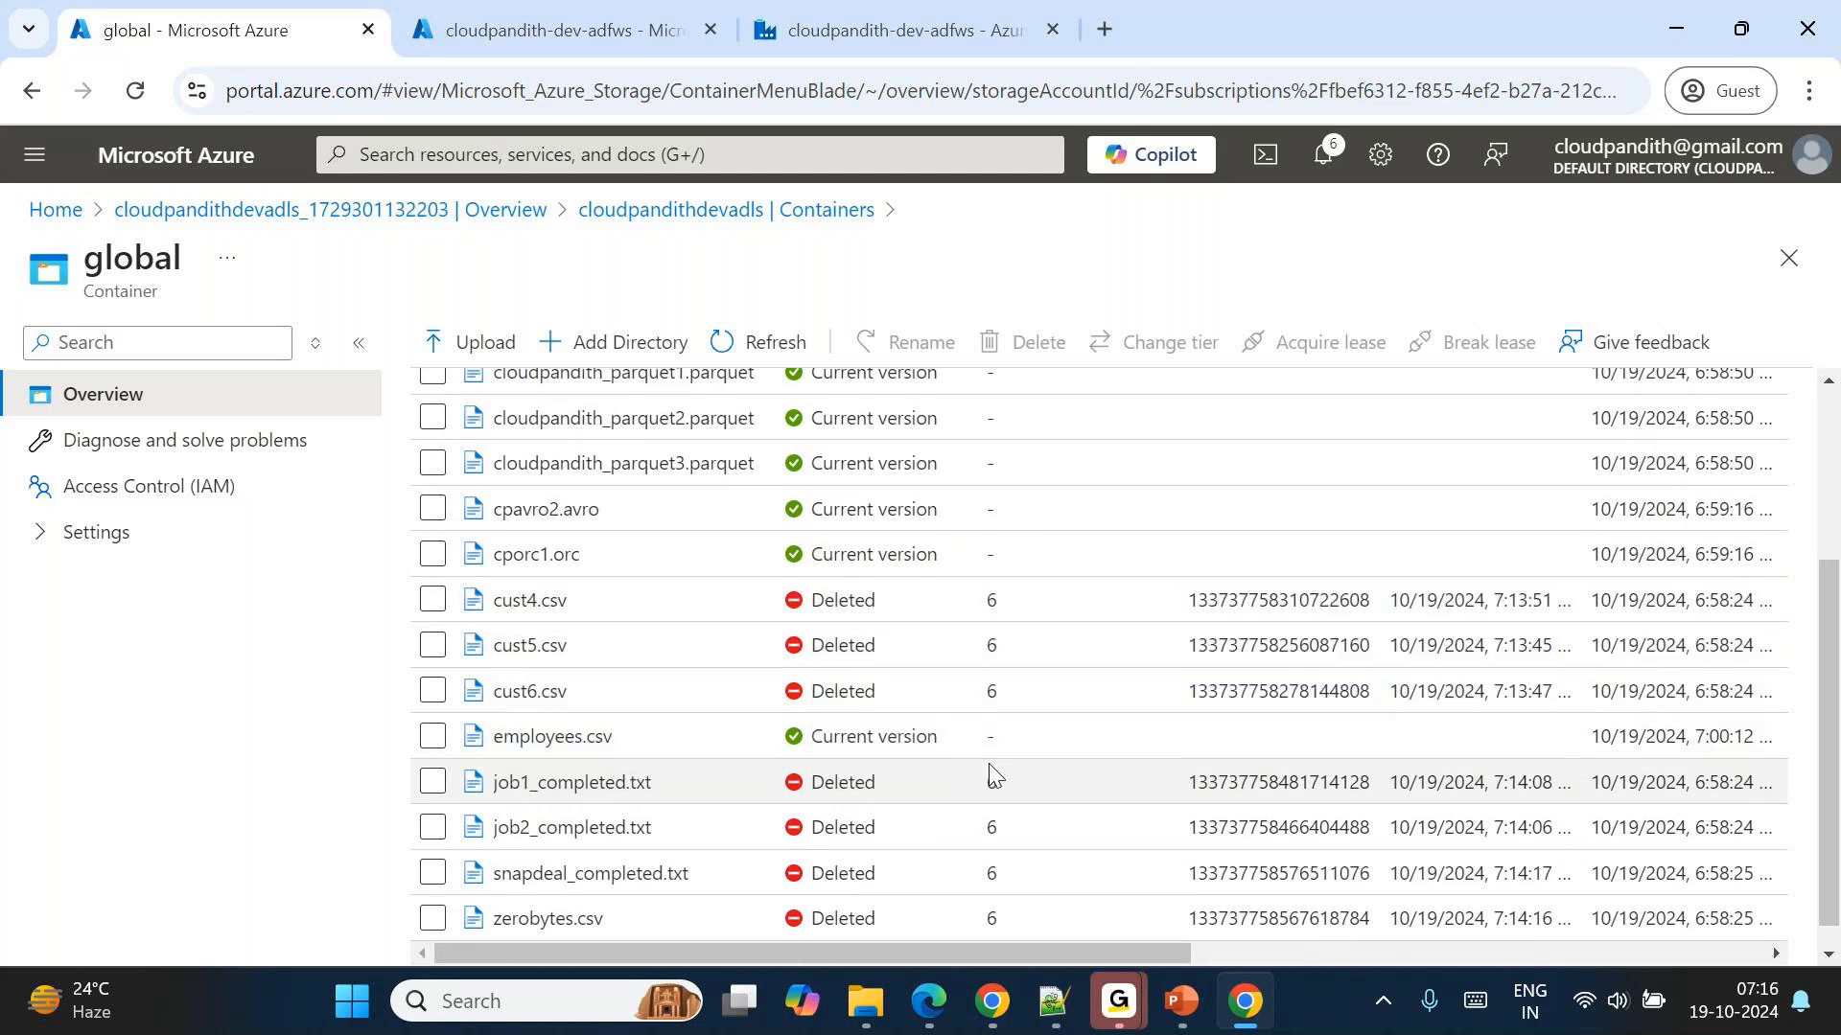
pyautogui.scroll(-1, 991, 772)
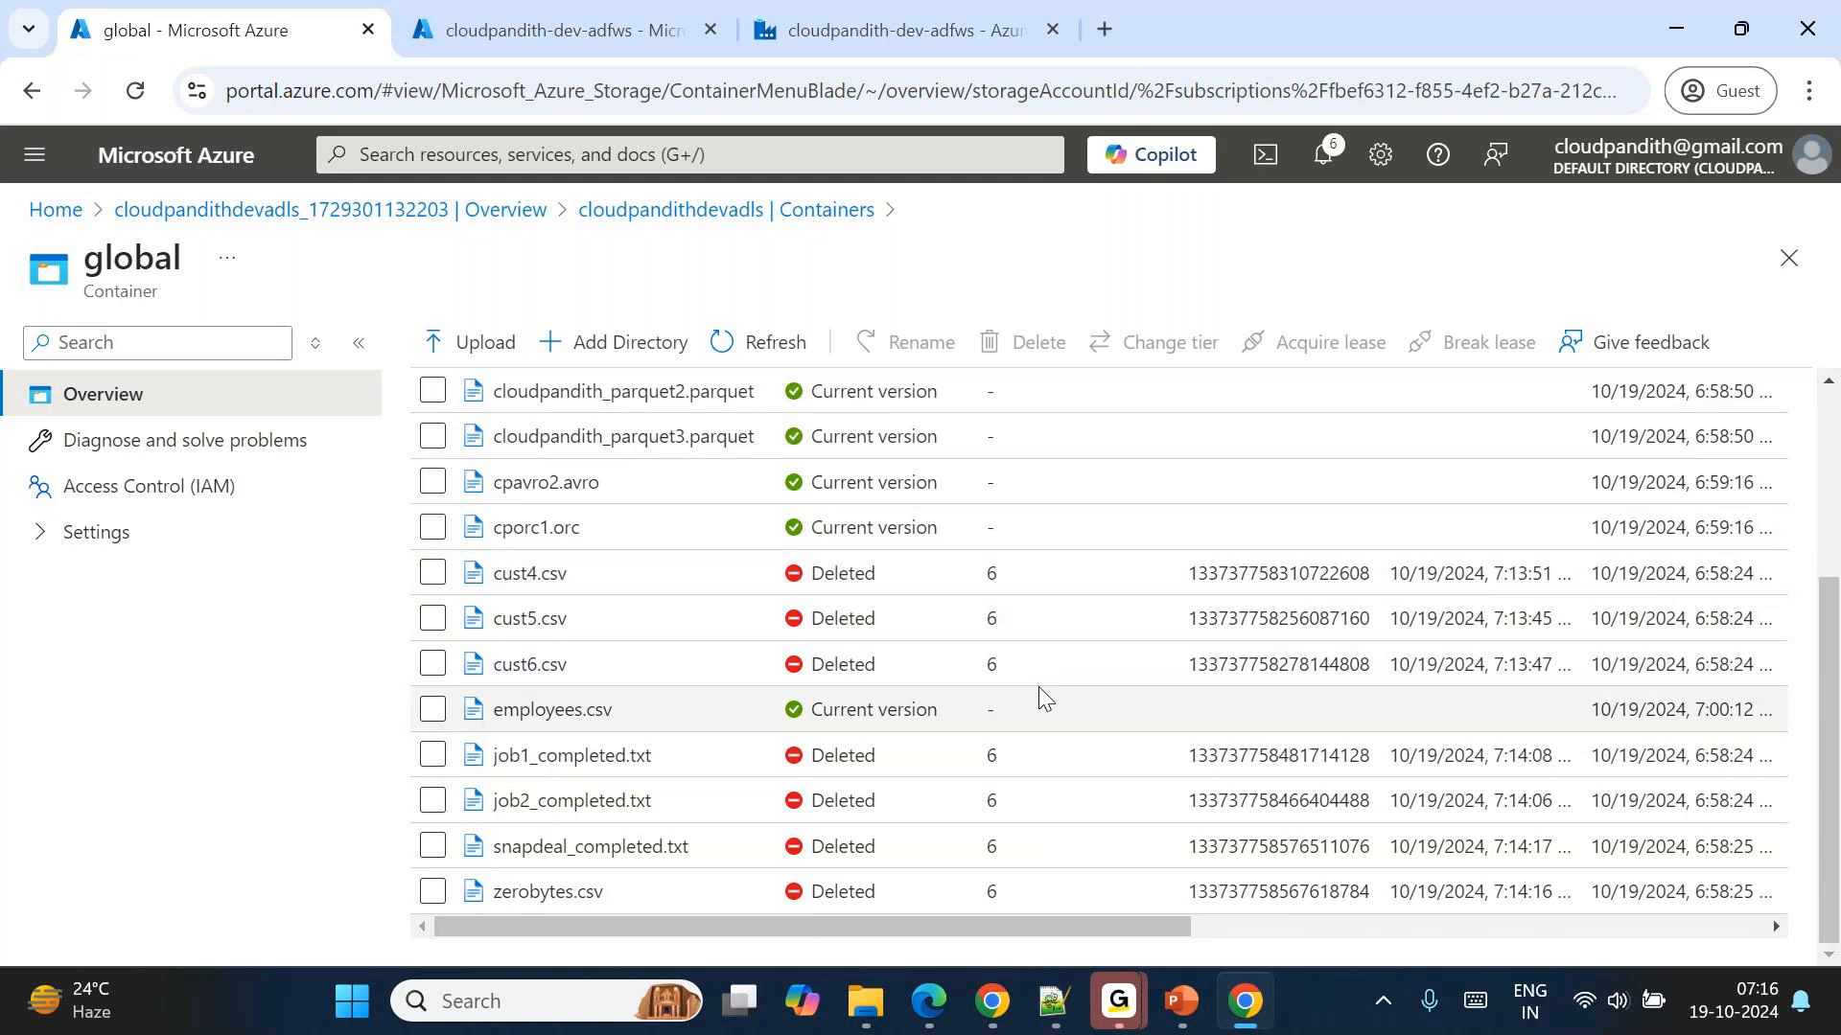
pyautogui.scroll(2, 1038, 690)
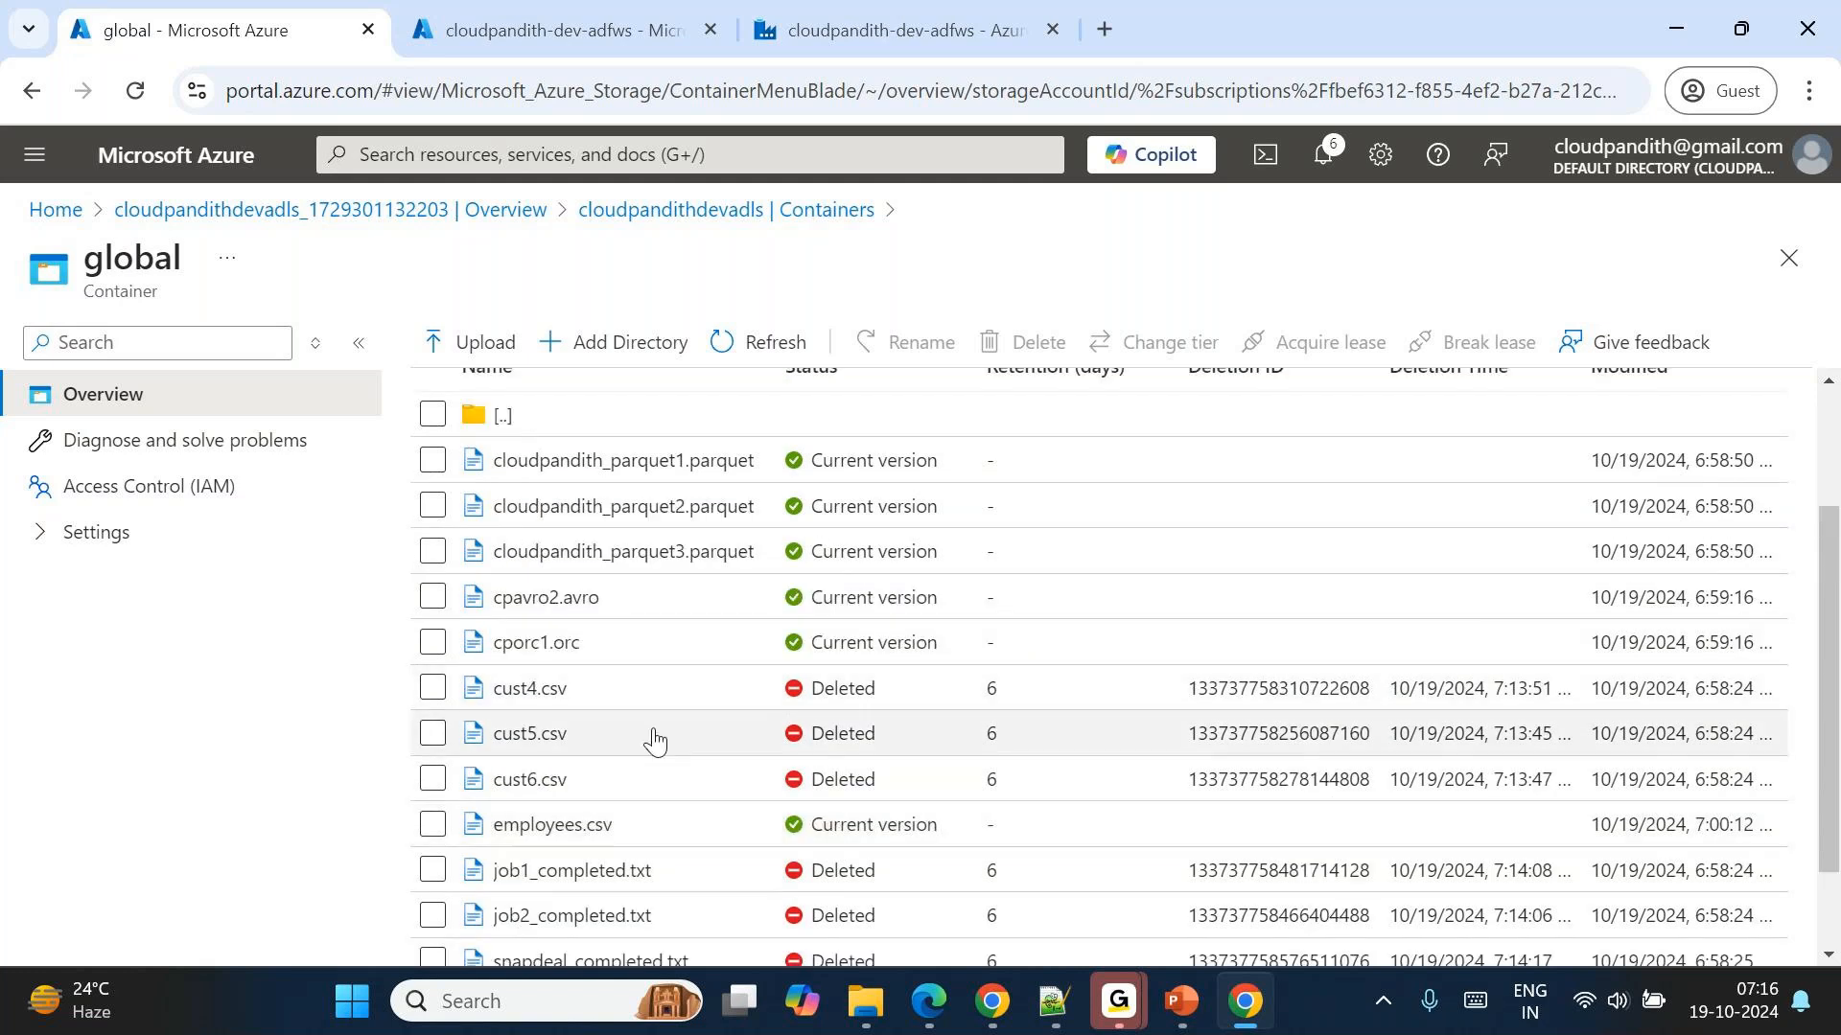
# Undelete the deleted file cust4.csv in the archivaldata folder.
pyautogui.hscroll(1, 978, 803)
pyautogui.hscroll(8, 977, 804)
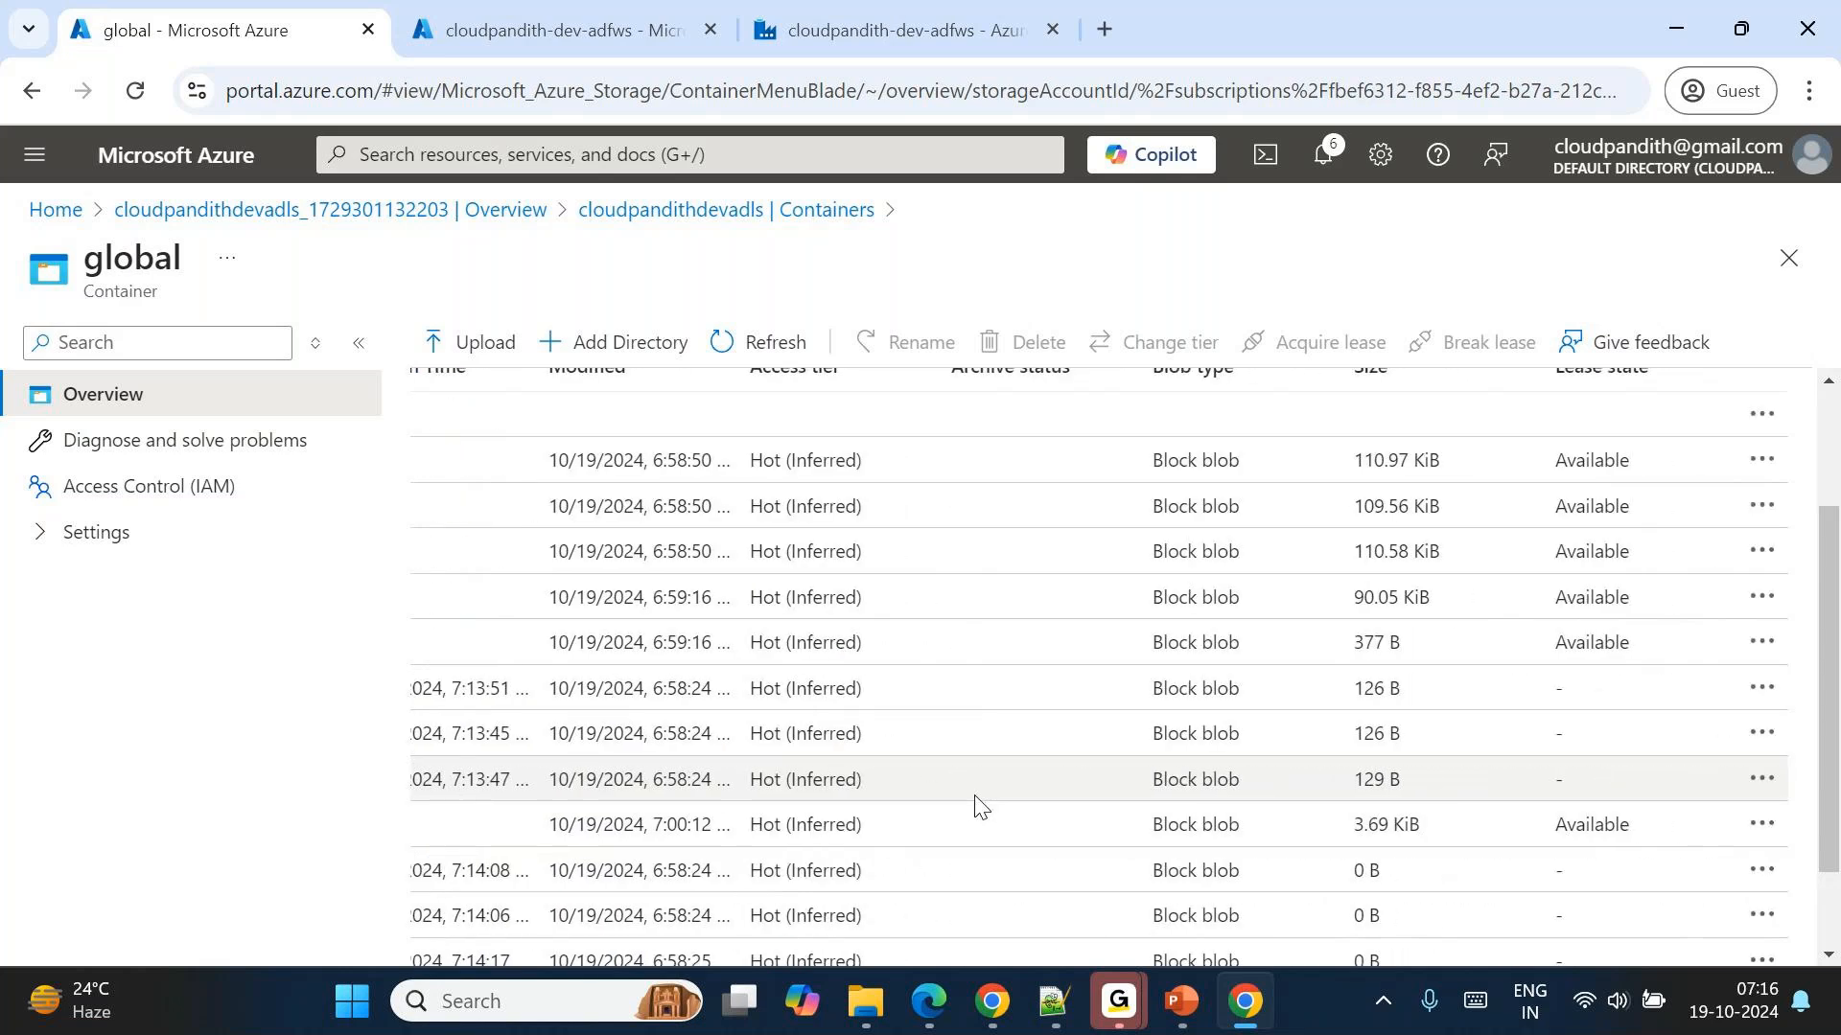
pyautogui.hscroll(-8, 976, 803)
pyautogui.hscroll(-2, 976, 803)
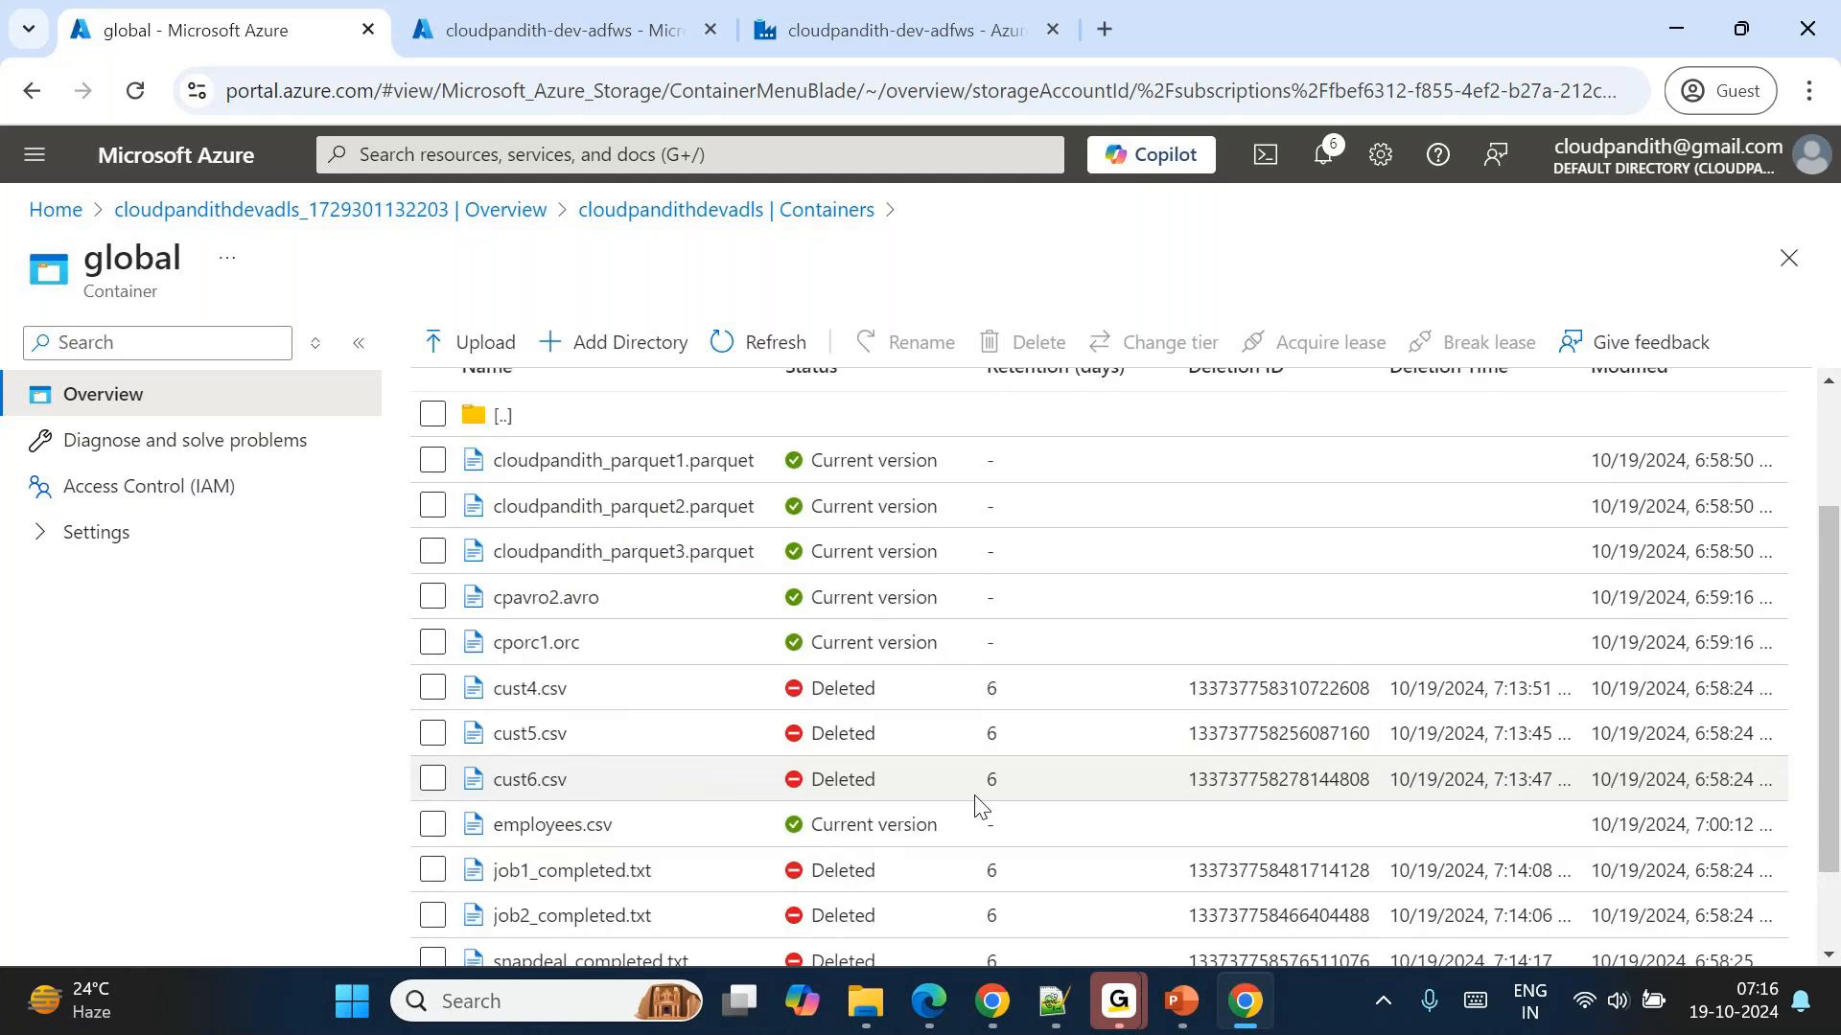
pyautogui.hscroll(10, 1261, 735)
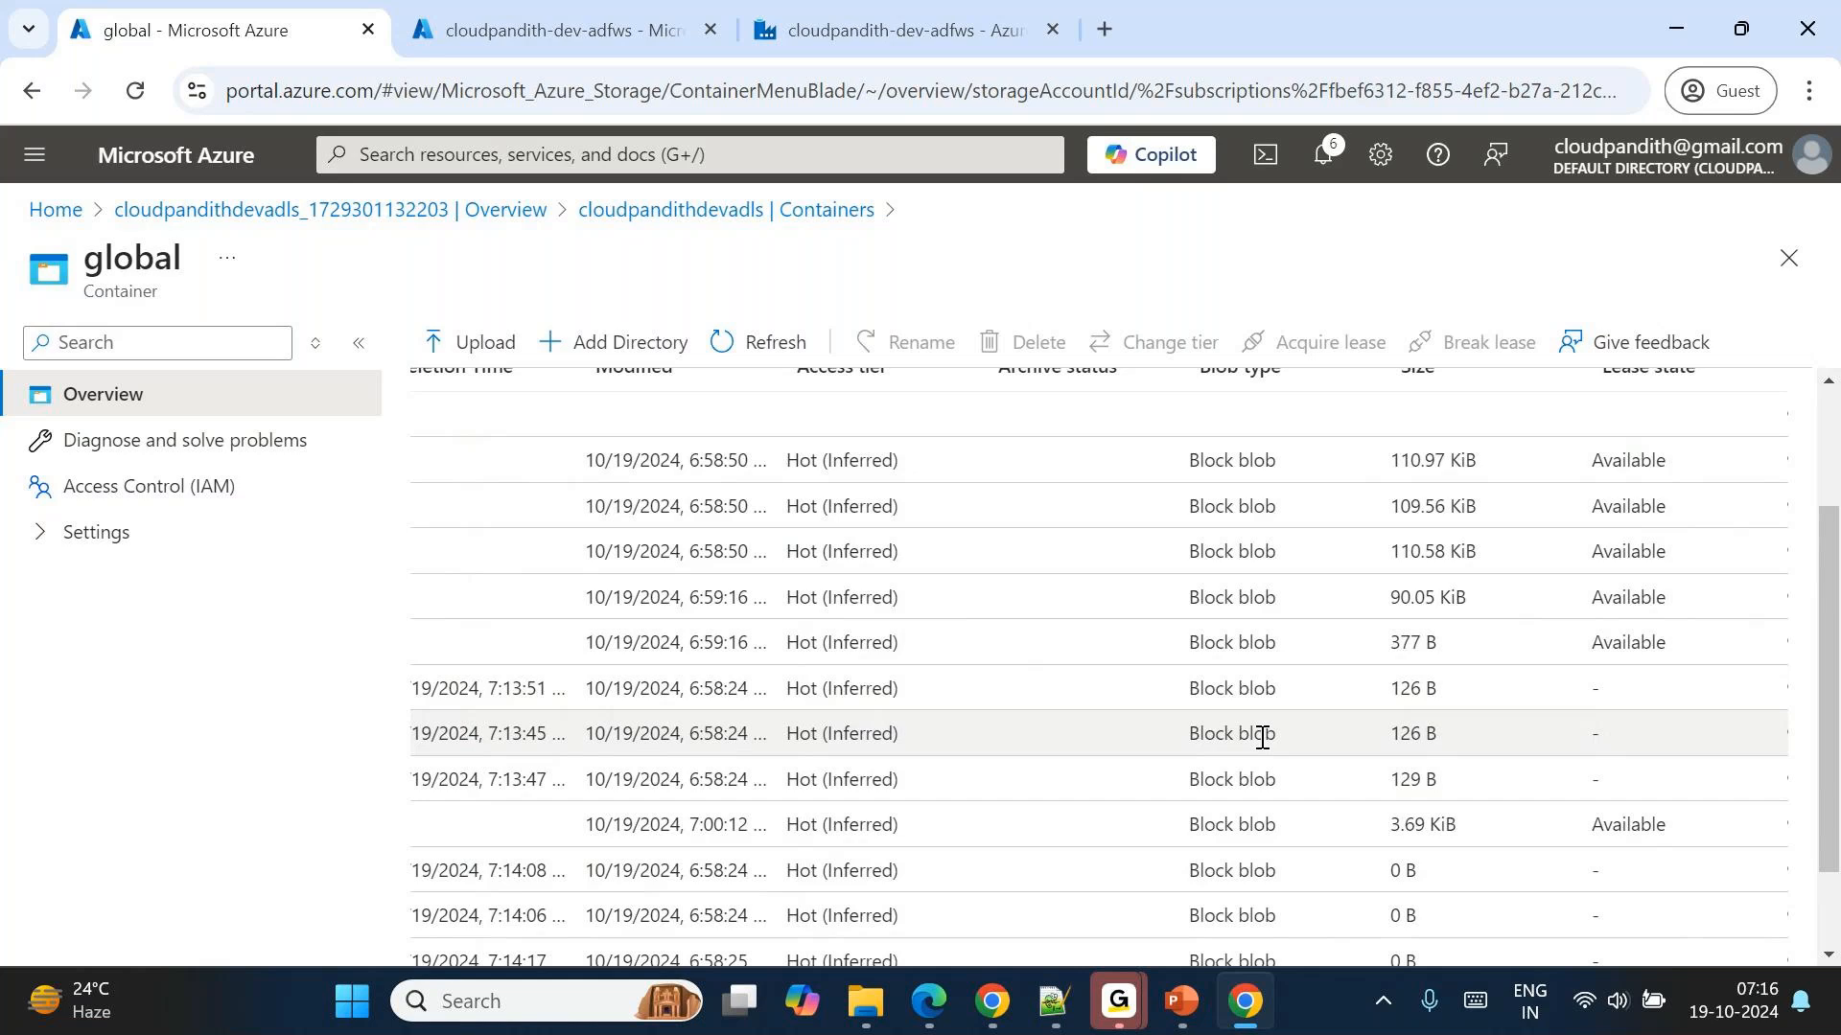
pyautogui.hscroll(1, 1487, 733)
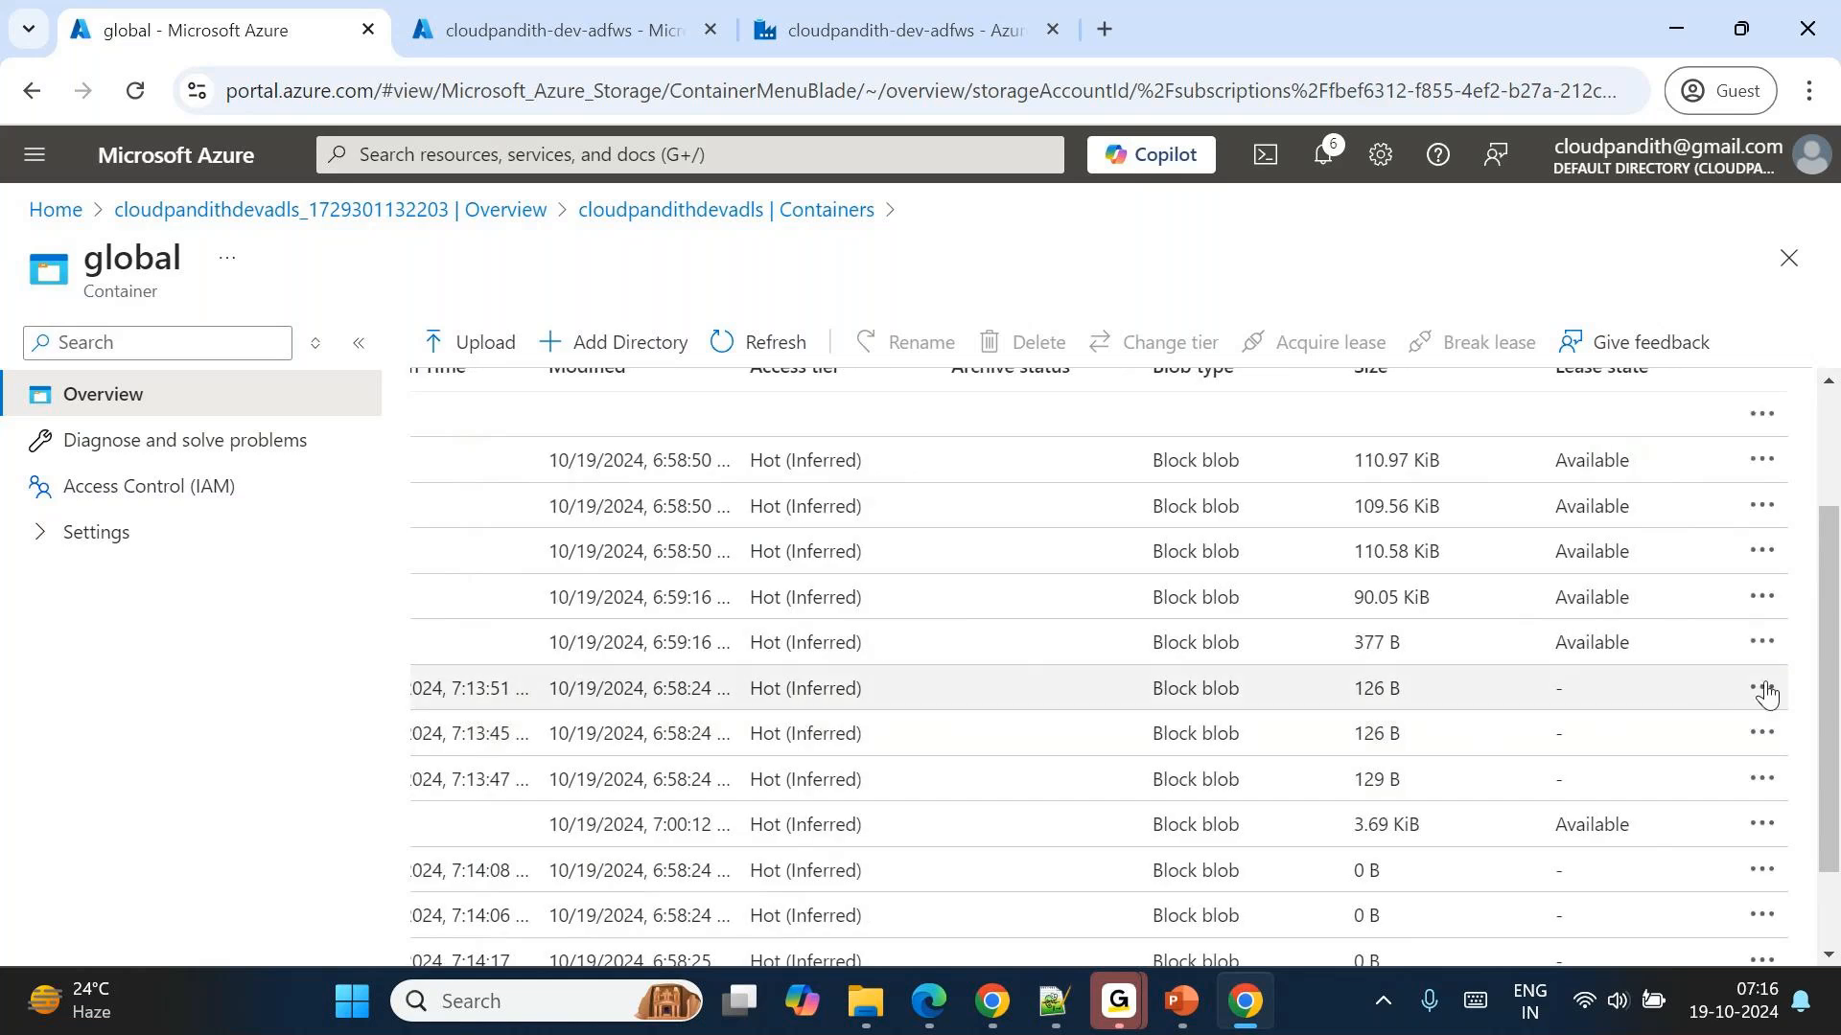
pyautogui.click(1762, 688)
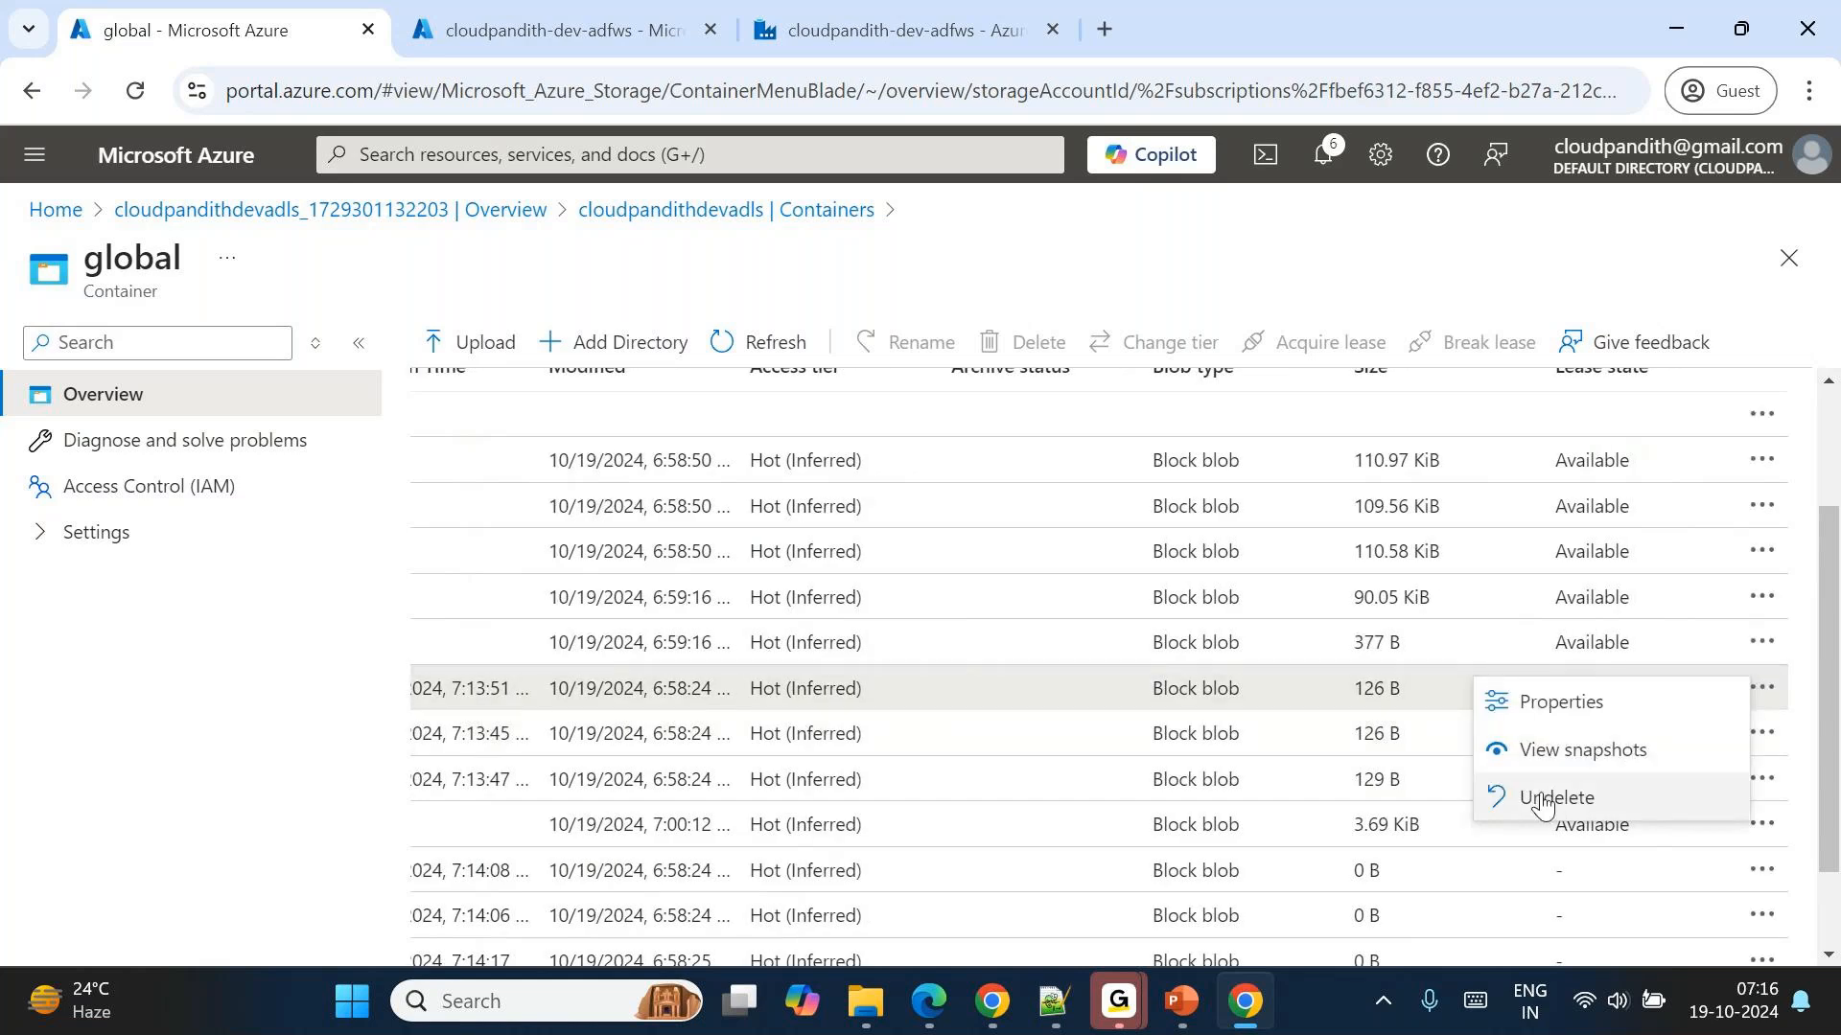
pyautogui.click(1542, 796)
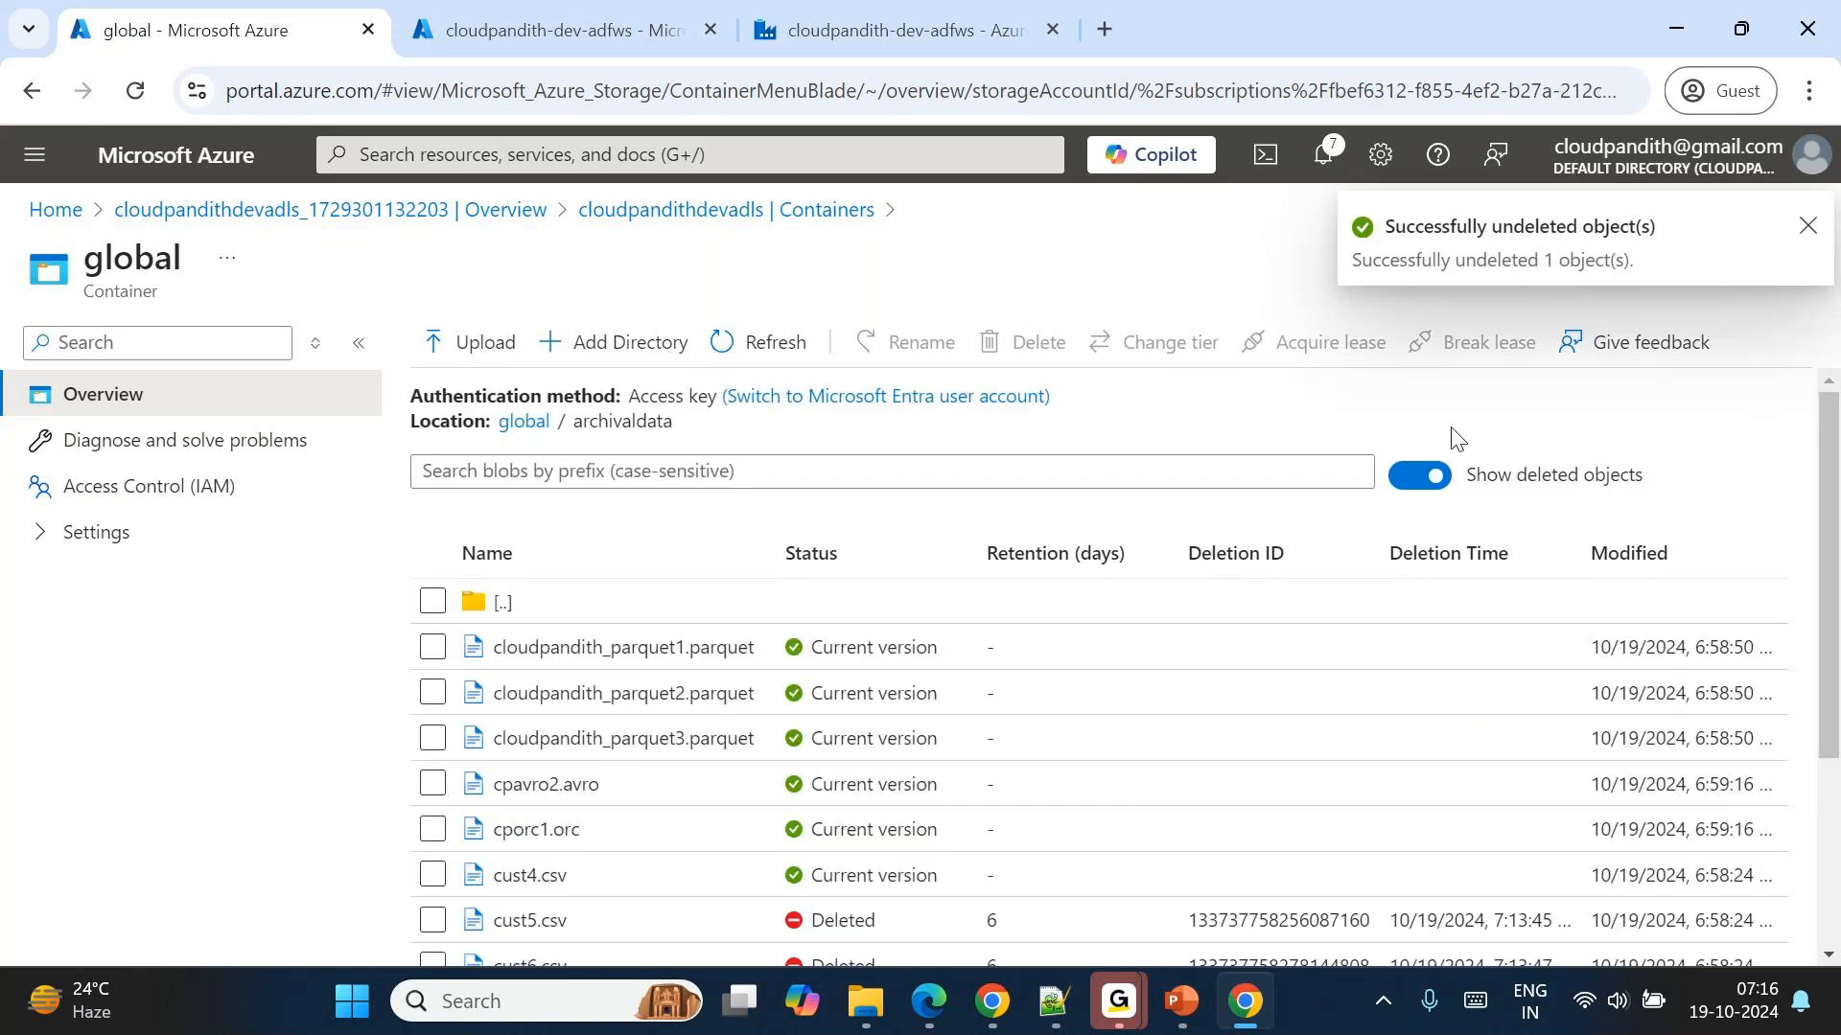
# Hide deleted objects in archivaldata, view the properties of the restored cust4.csv, and close its details.
pyautogui.click(1421, 479)
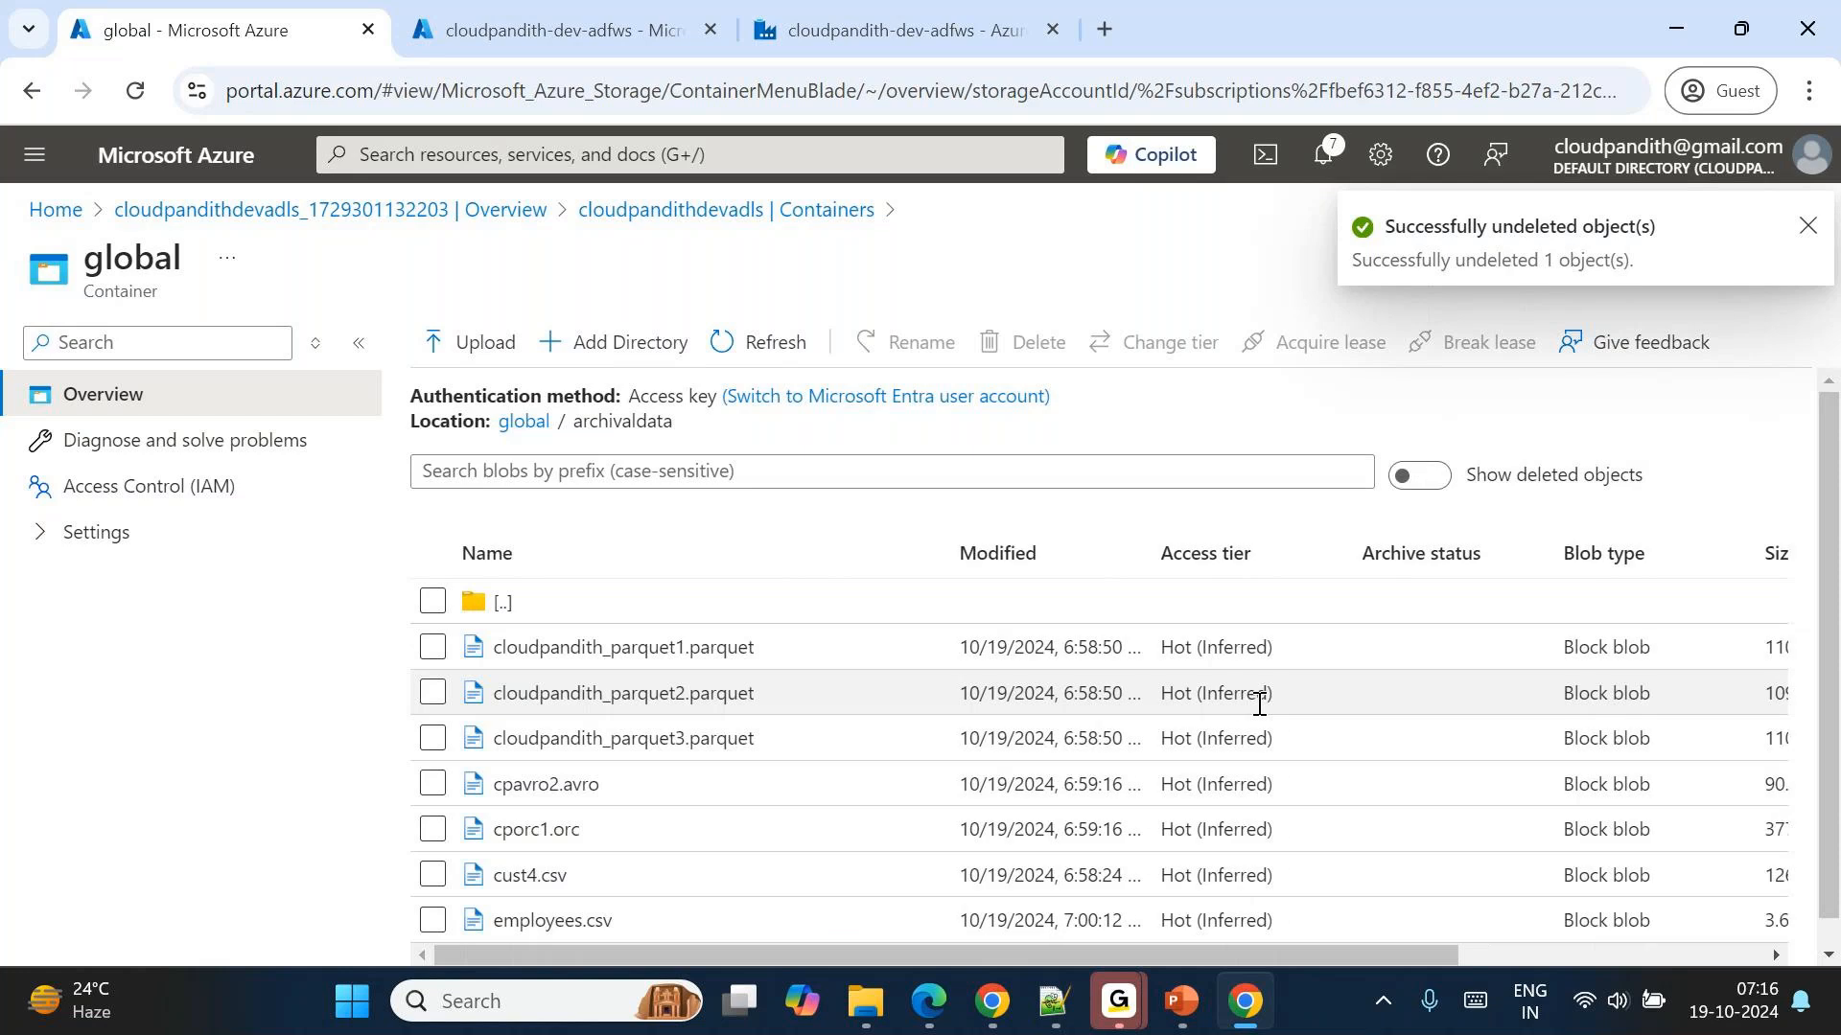
pyautogui.scroll(-1, 1326, 875)
pyautogui.hscroll(5, 1327, 875)
pyautogui.moveTo(1549, 847); pyautogui.dragTo(1479, 863)
pyautogui.hscroll(-5, 1476, 865)
pyautogui.click(509, 848)
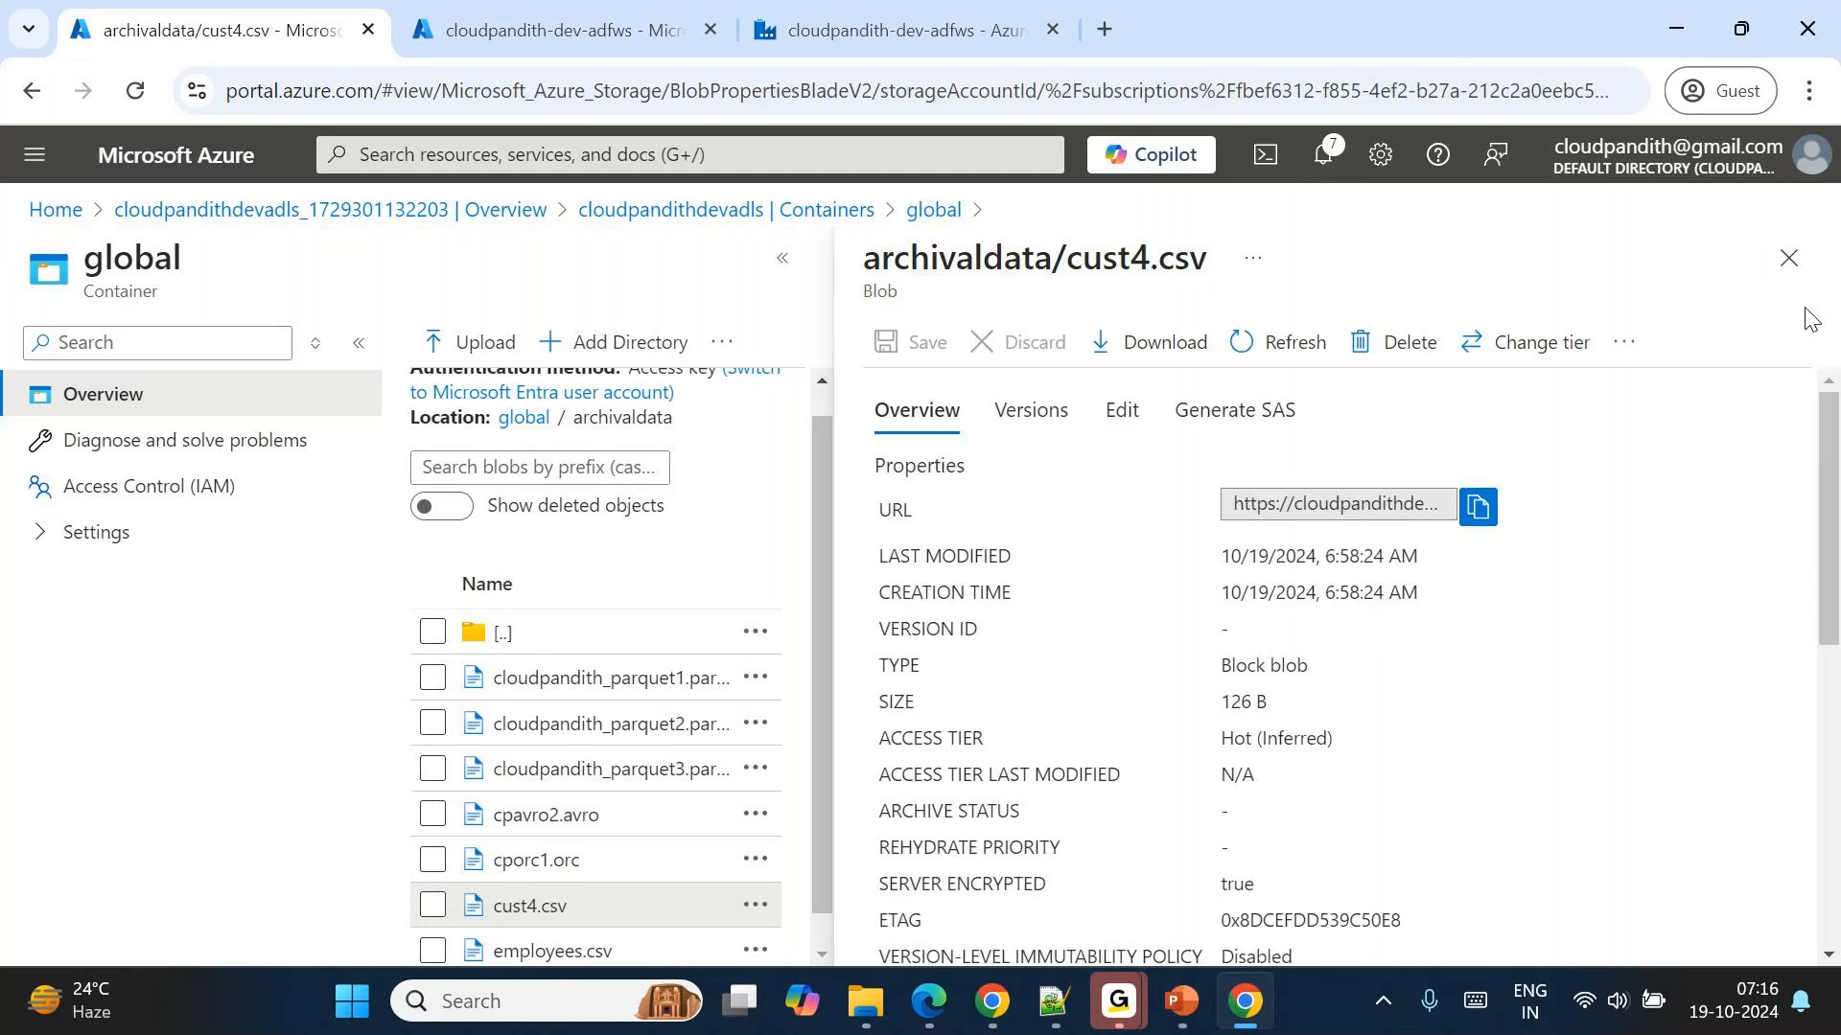
pyautogui.click(1789, 256)
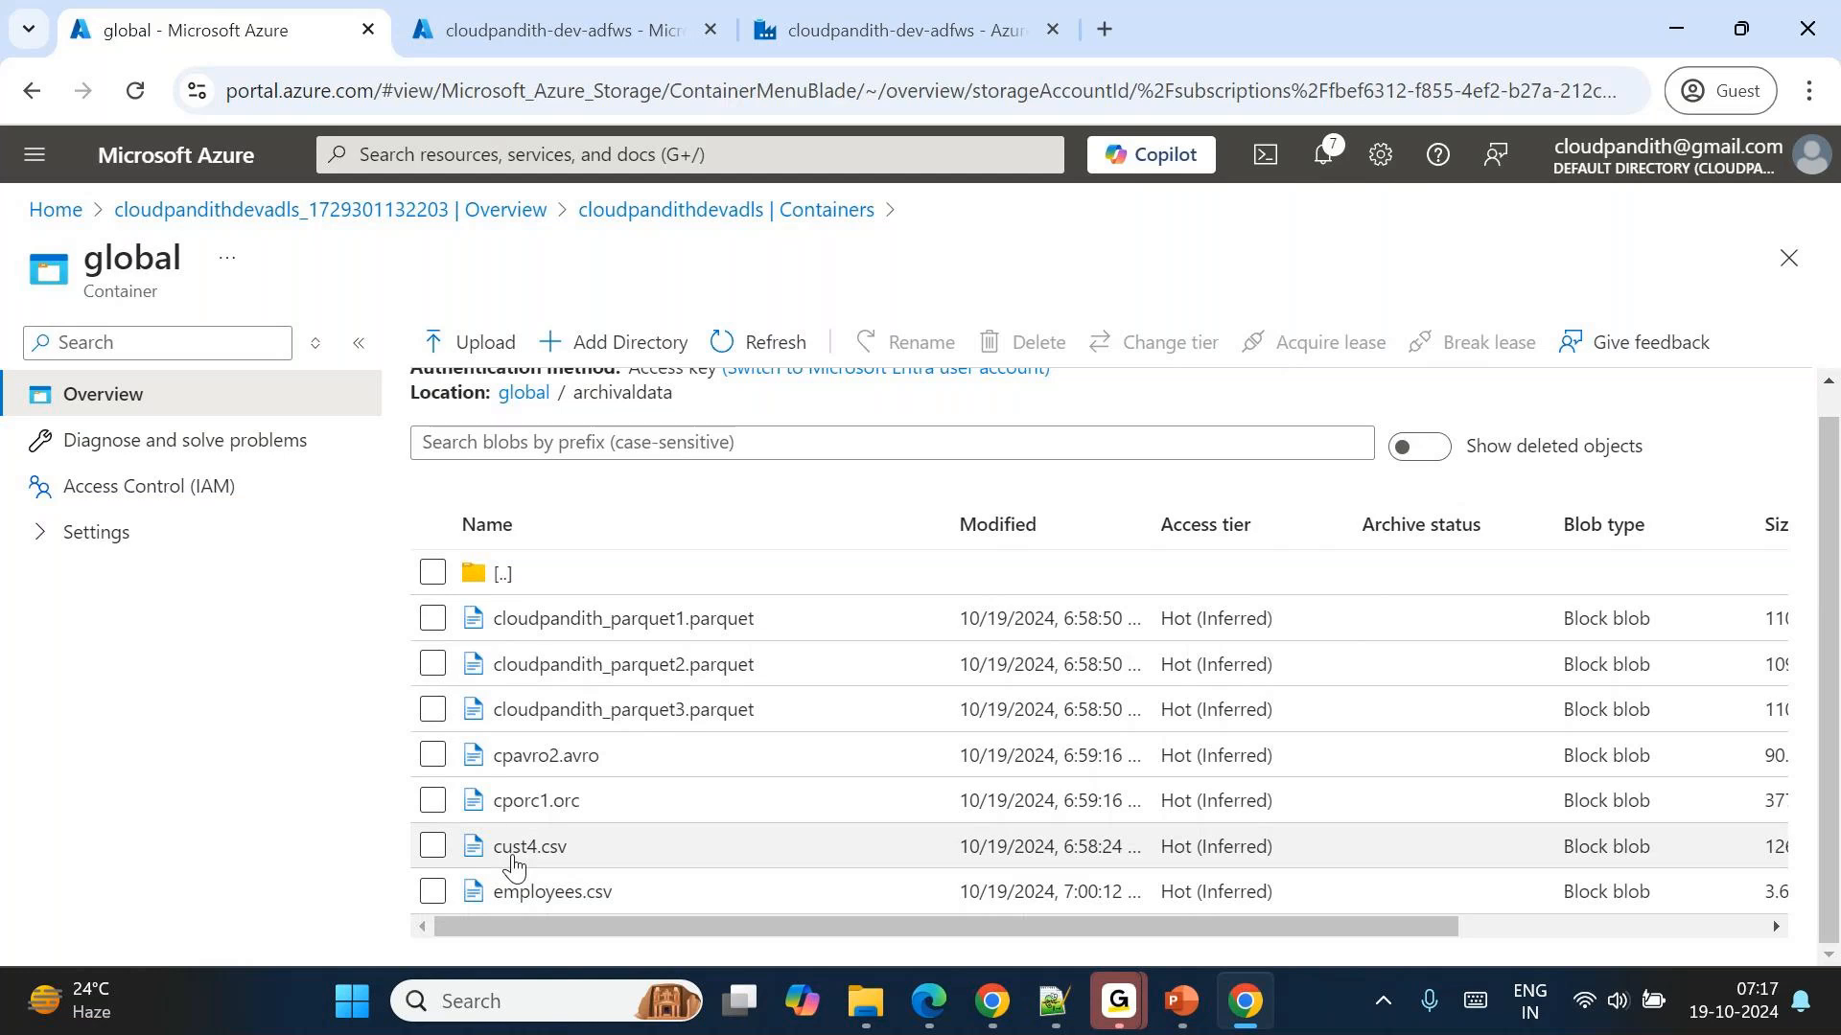
# Check which actions are available for cust4.csv without applying any of them.
pyautogui.hscroll(5, 618, 849)
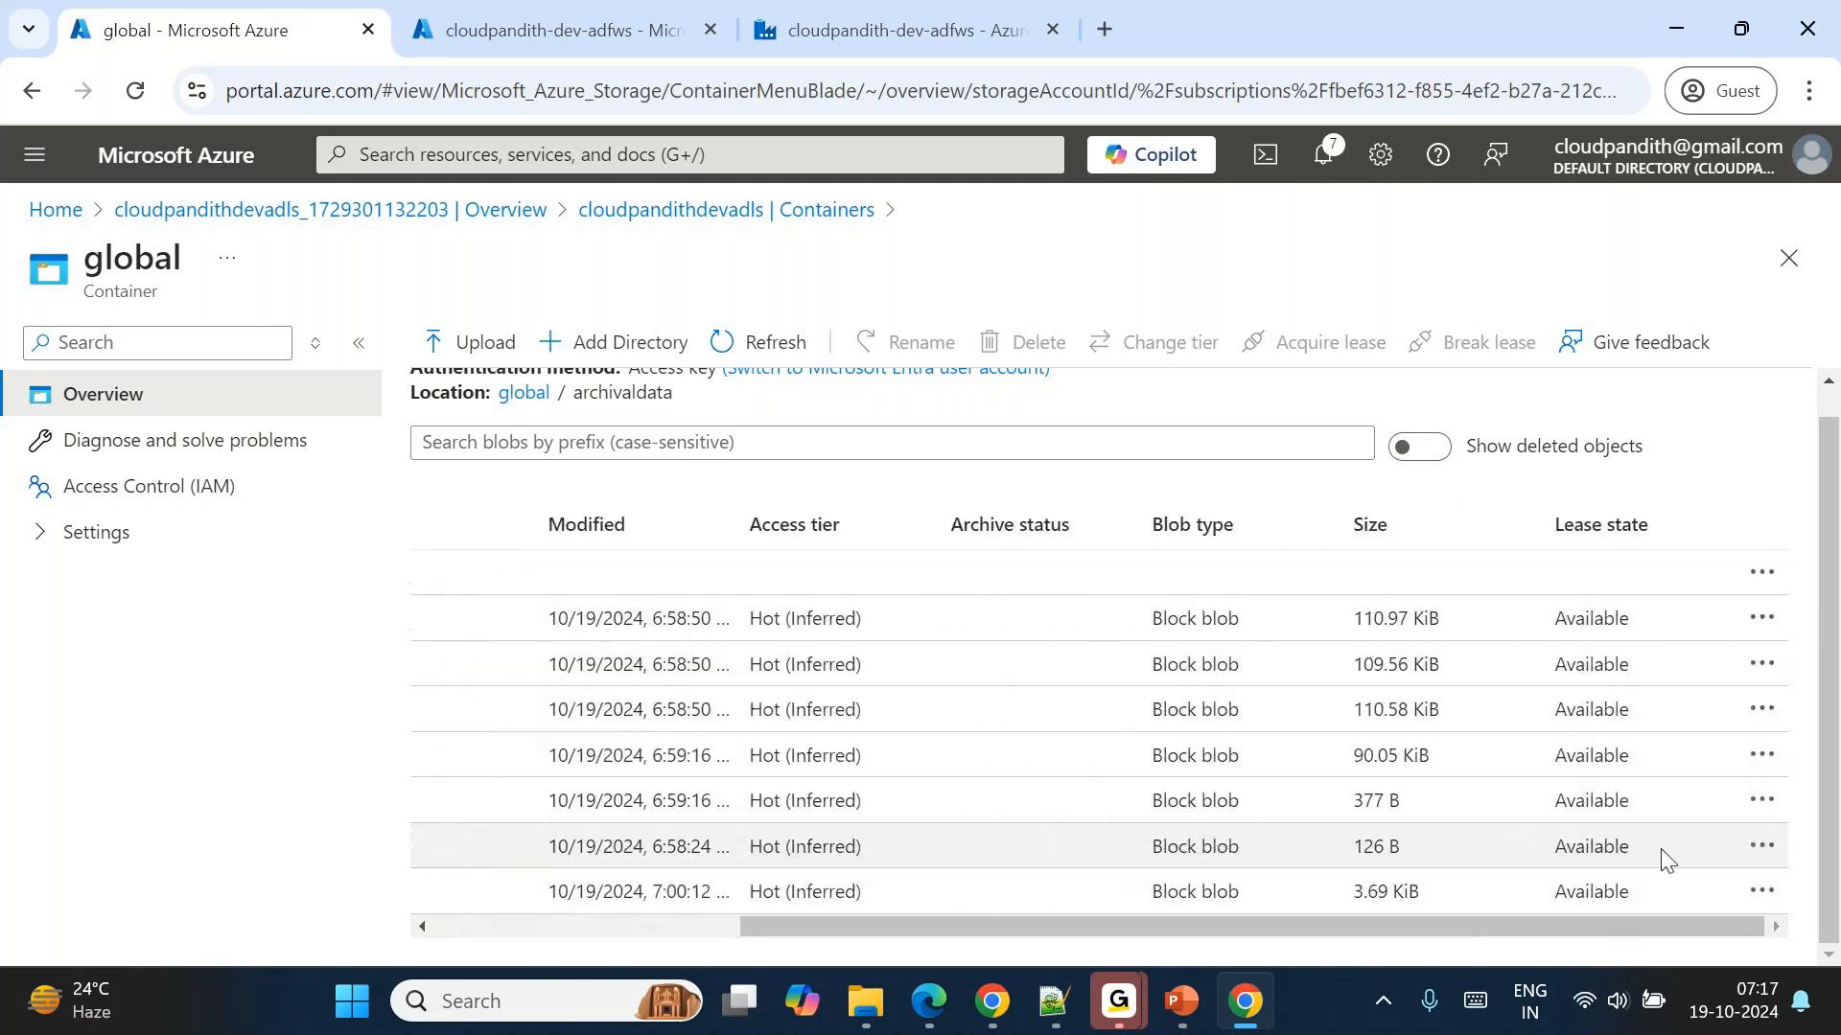
pyautogui.click(1762, 848)
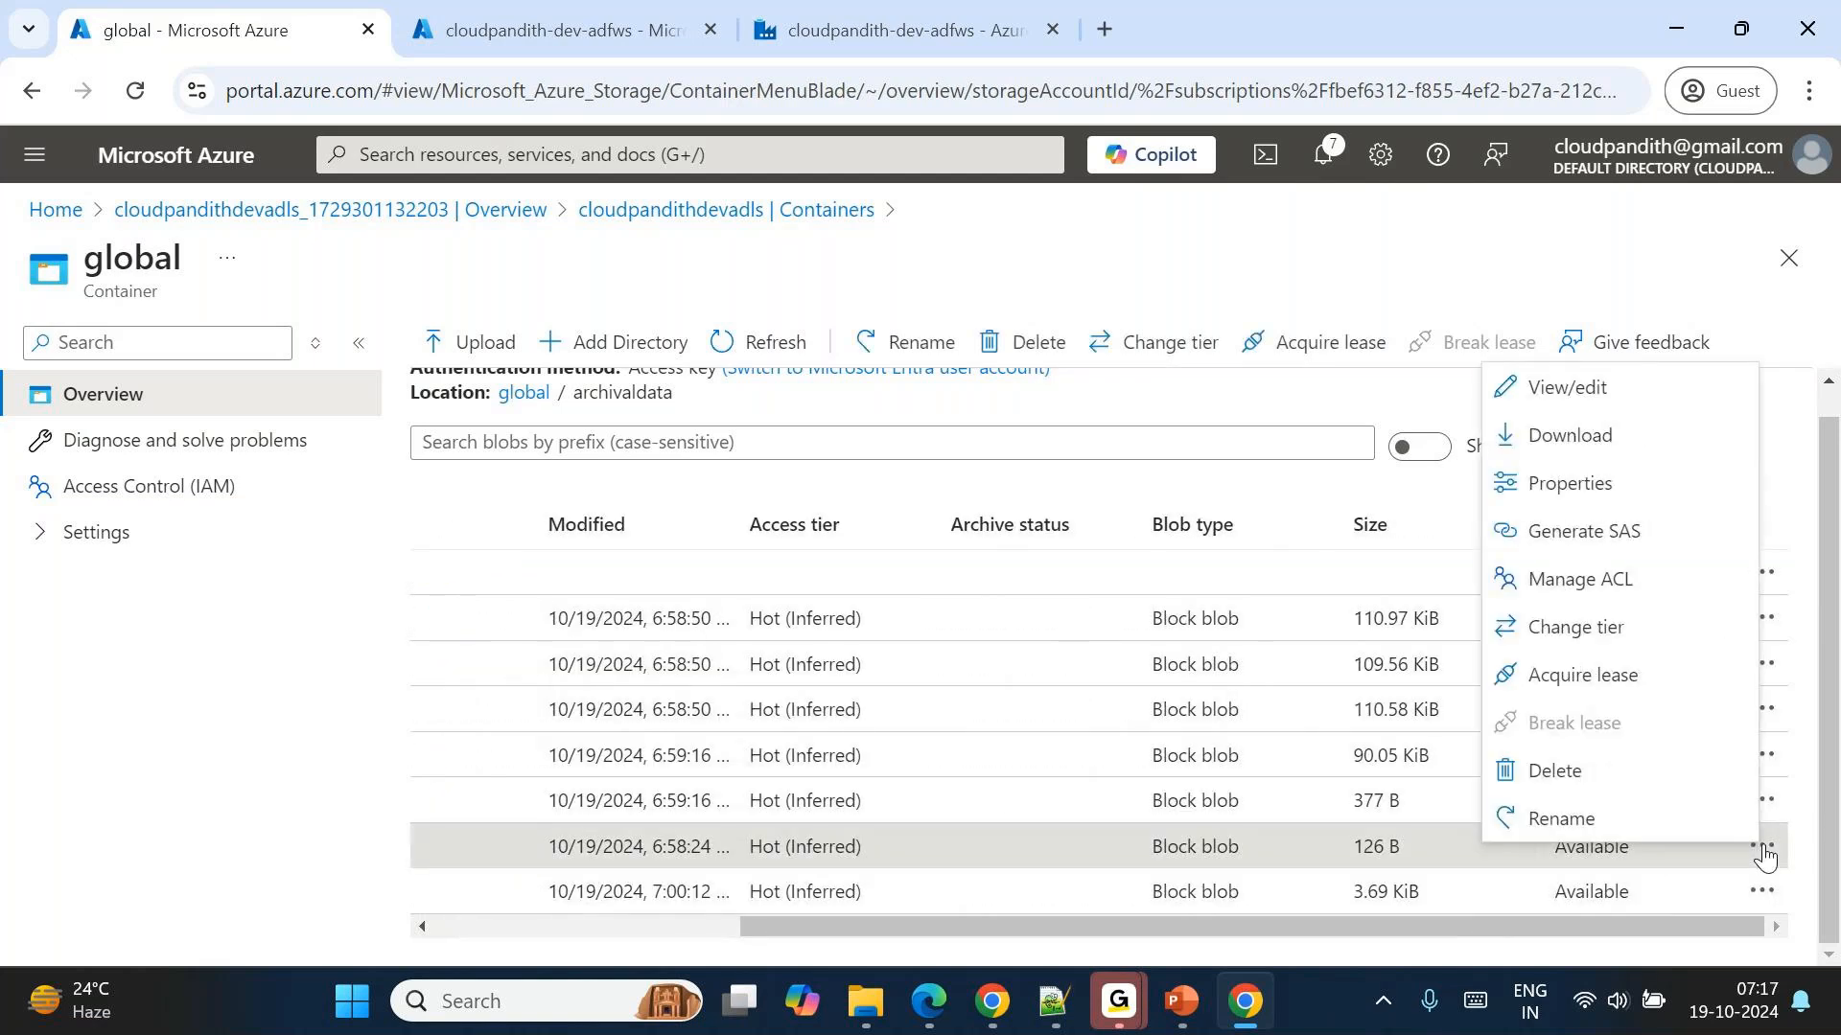
pyautogui.click(1044, 515)
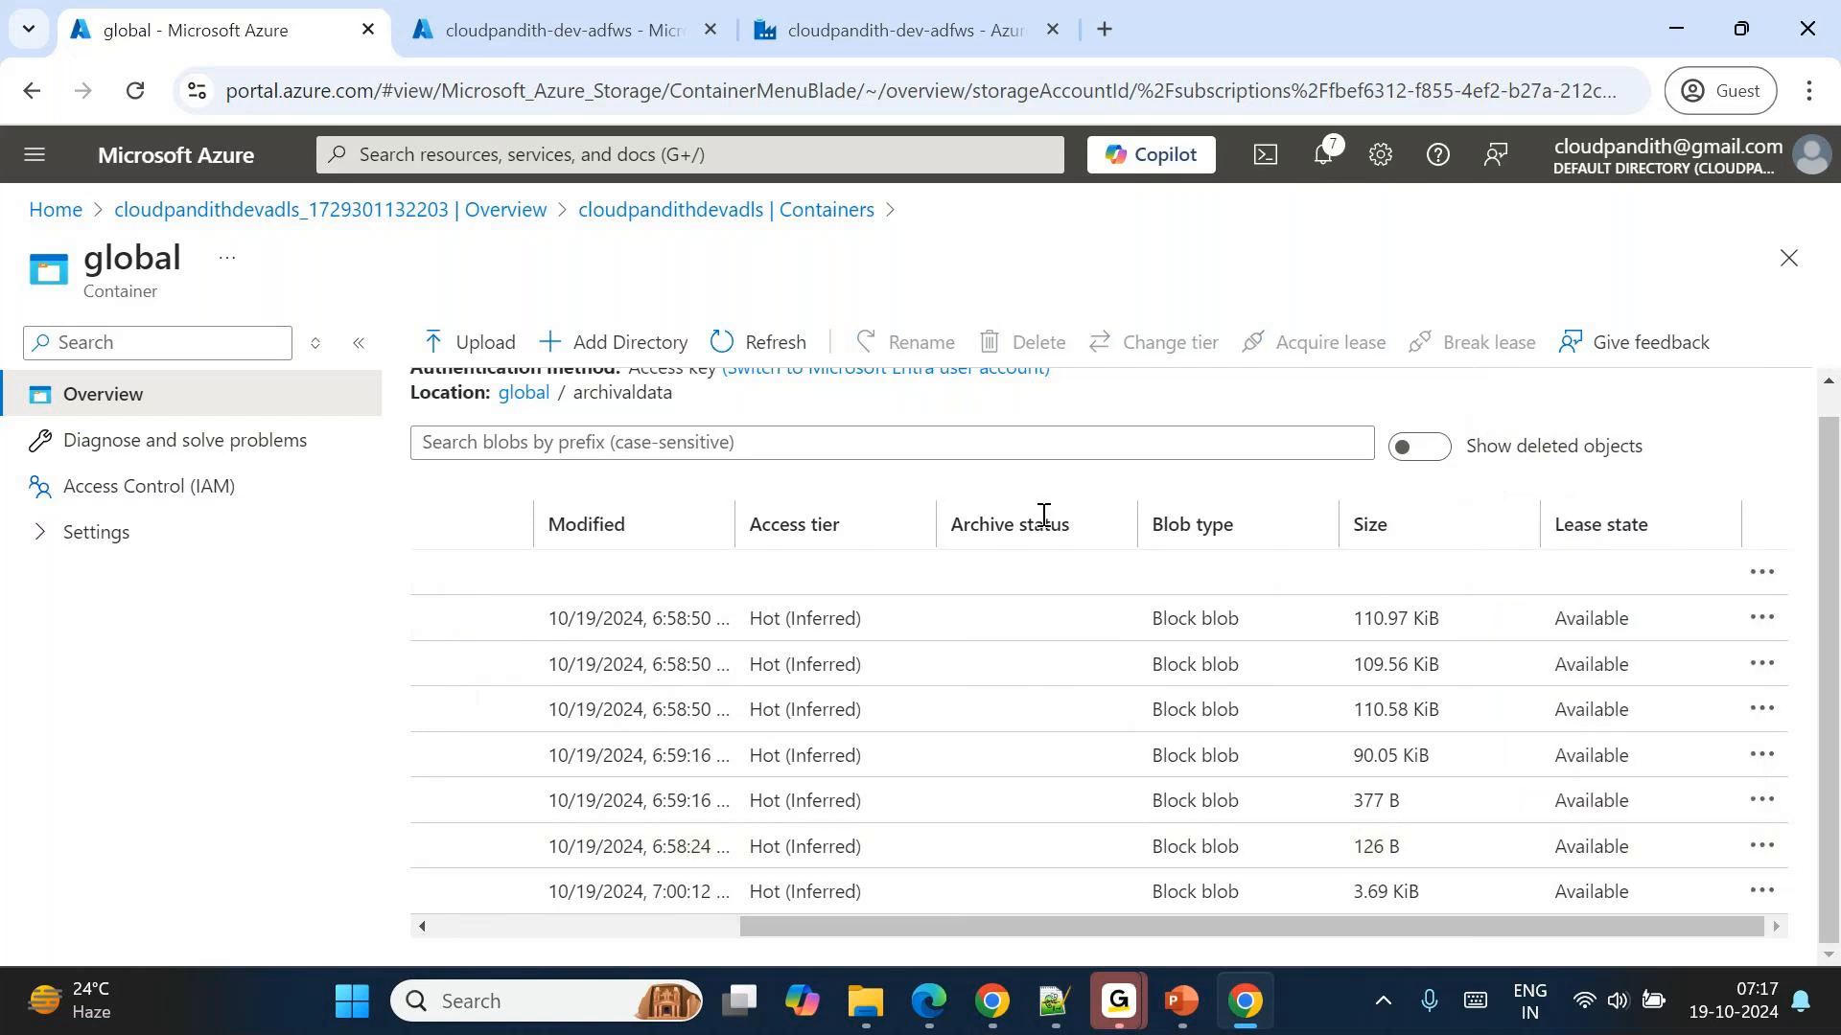
pyautogui.scroll(1, 1044, 515)
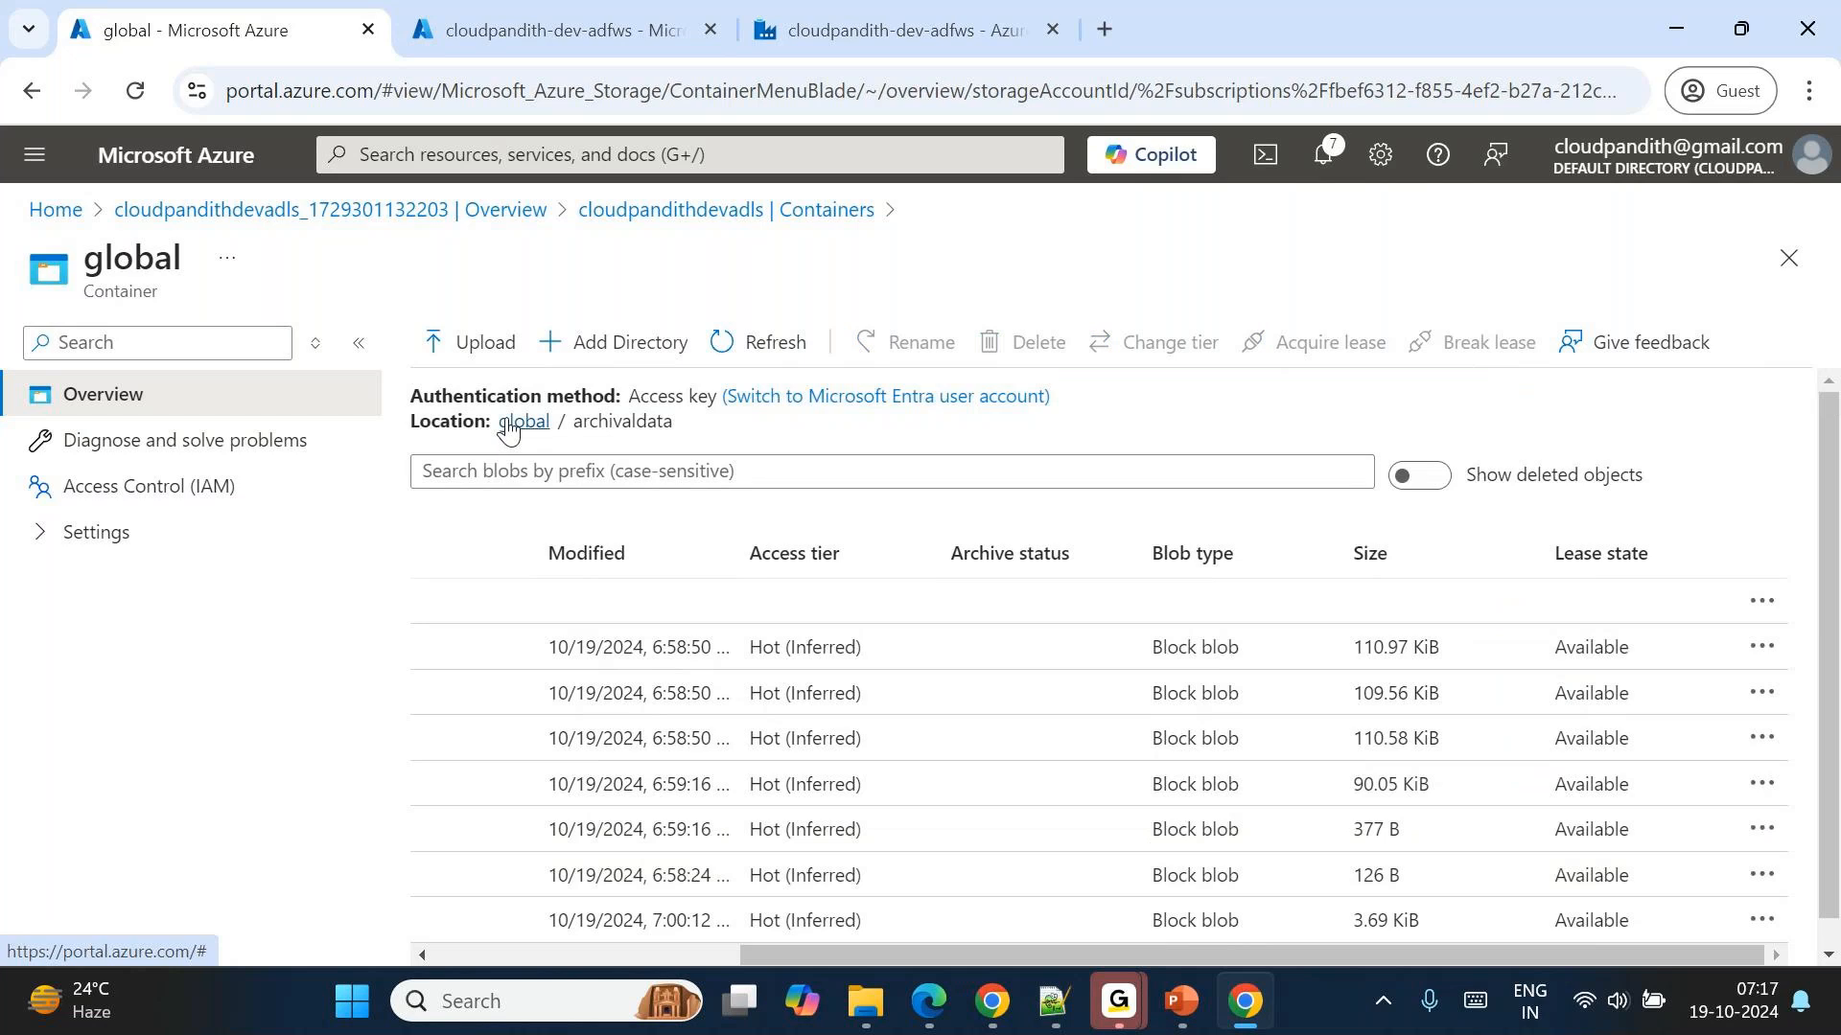
# Show deleted objects in archivaldata again and open the properties of the deleted cust5.csv.
pyautogui.click(1433, 479)
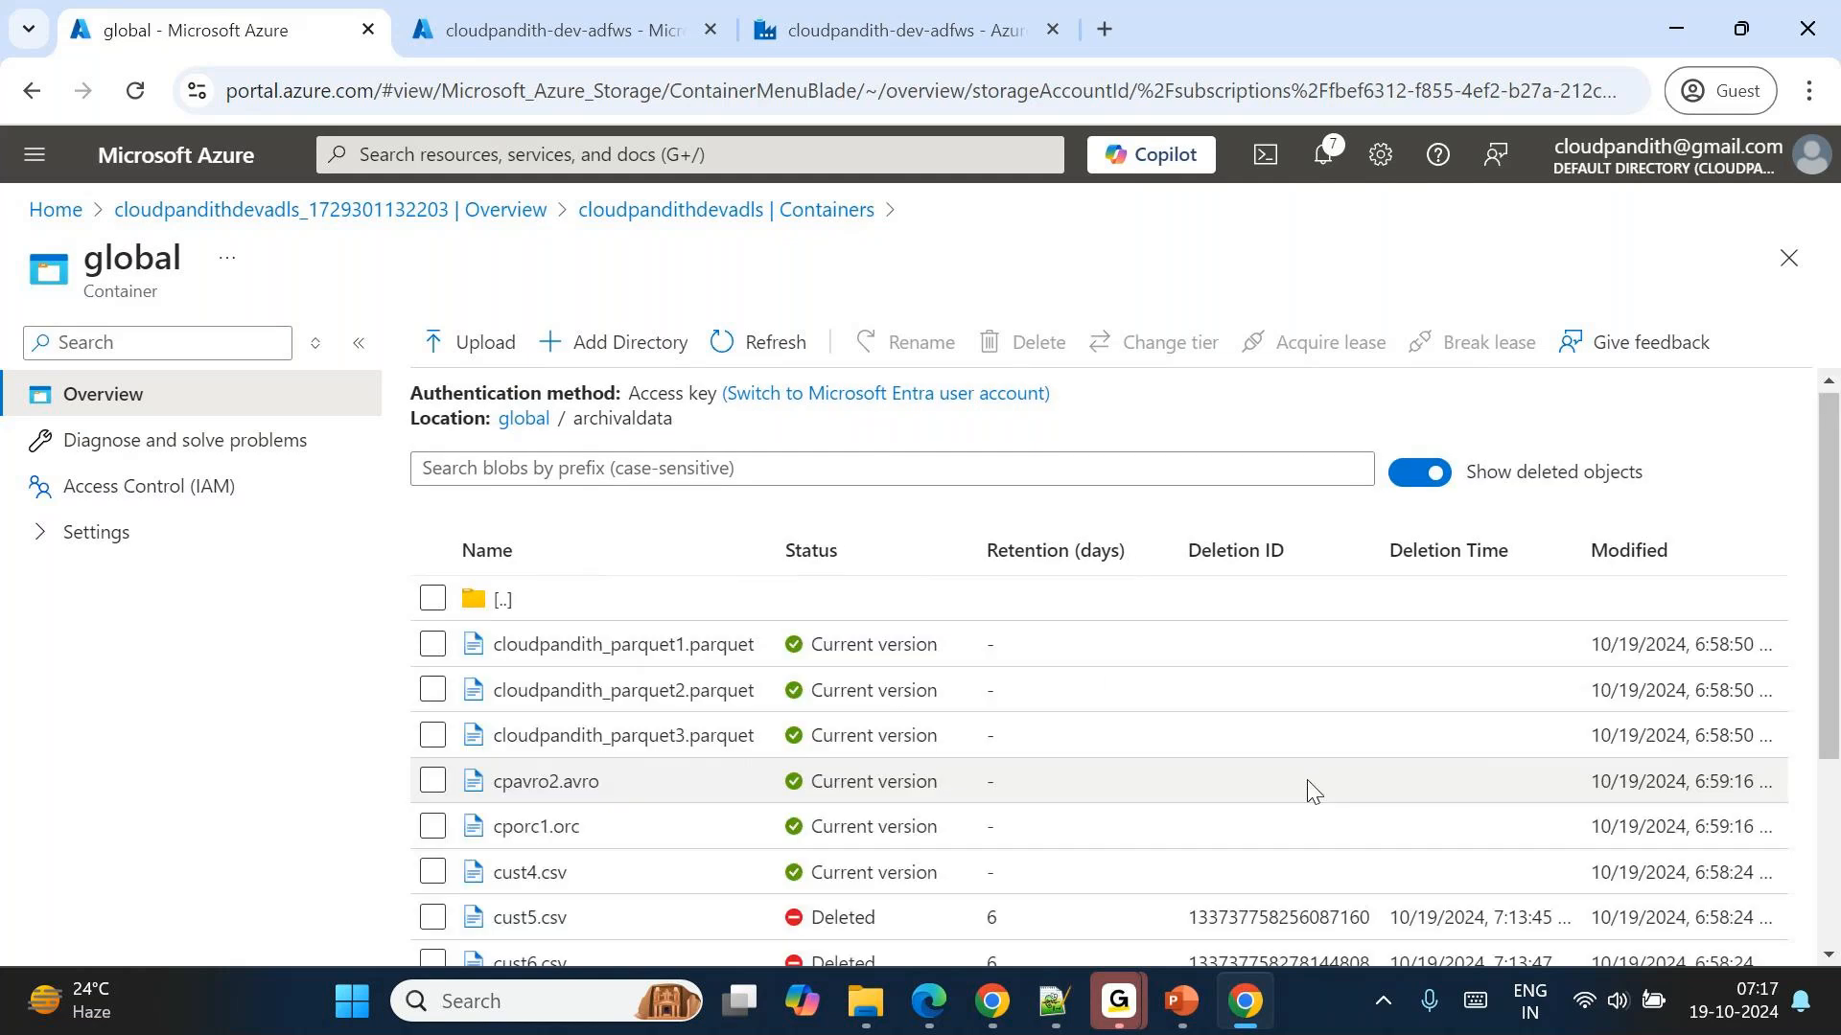
pyautogui.scroll(-3, 1309, 786)
pyautogui.hscroll(5, 1309, 786)
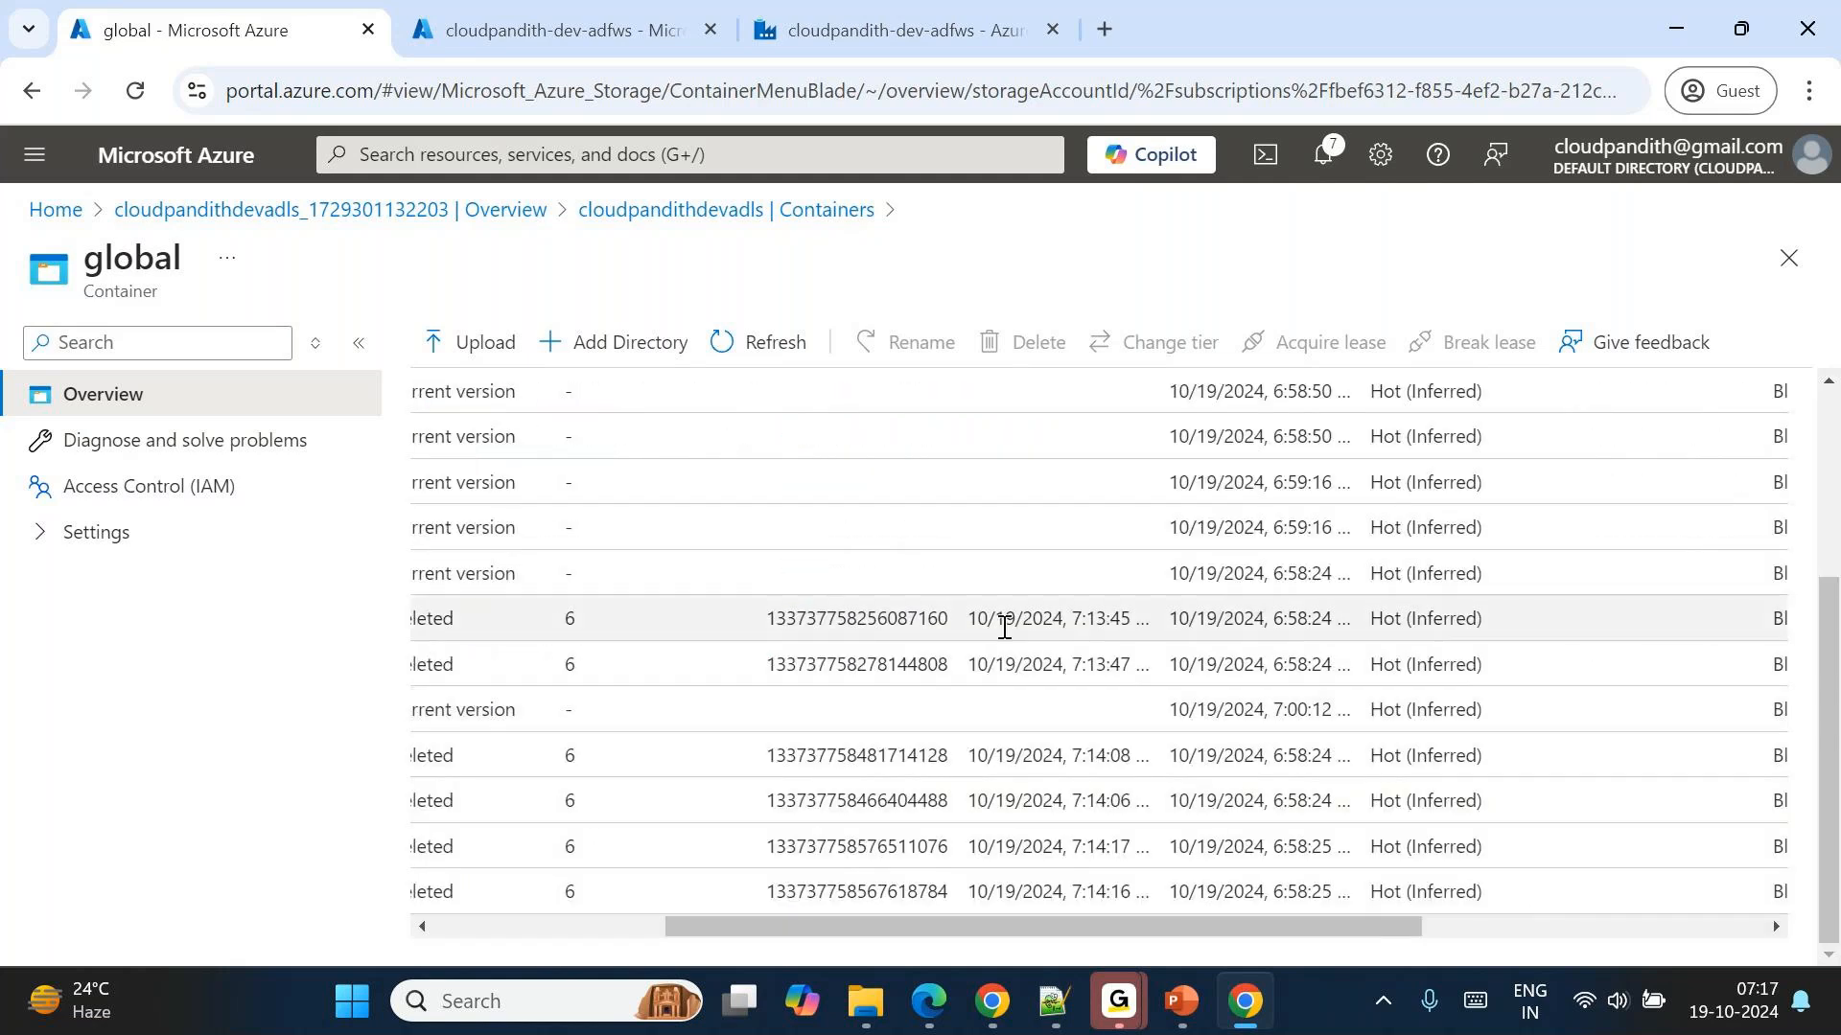
pyautogui.scroll(1, 1003, 627)
pyautogui.scroll(3, 1003, 627)
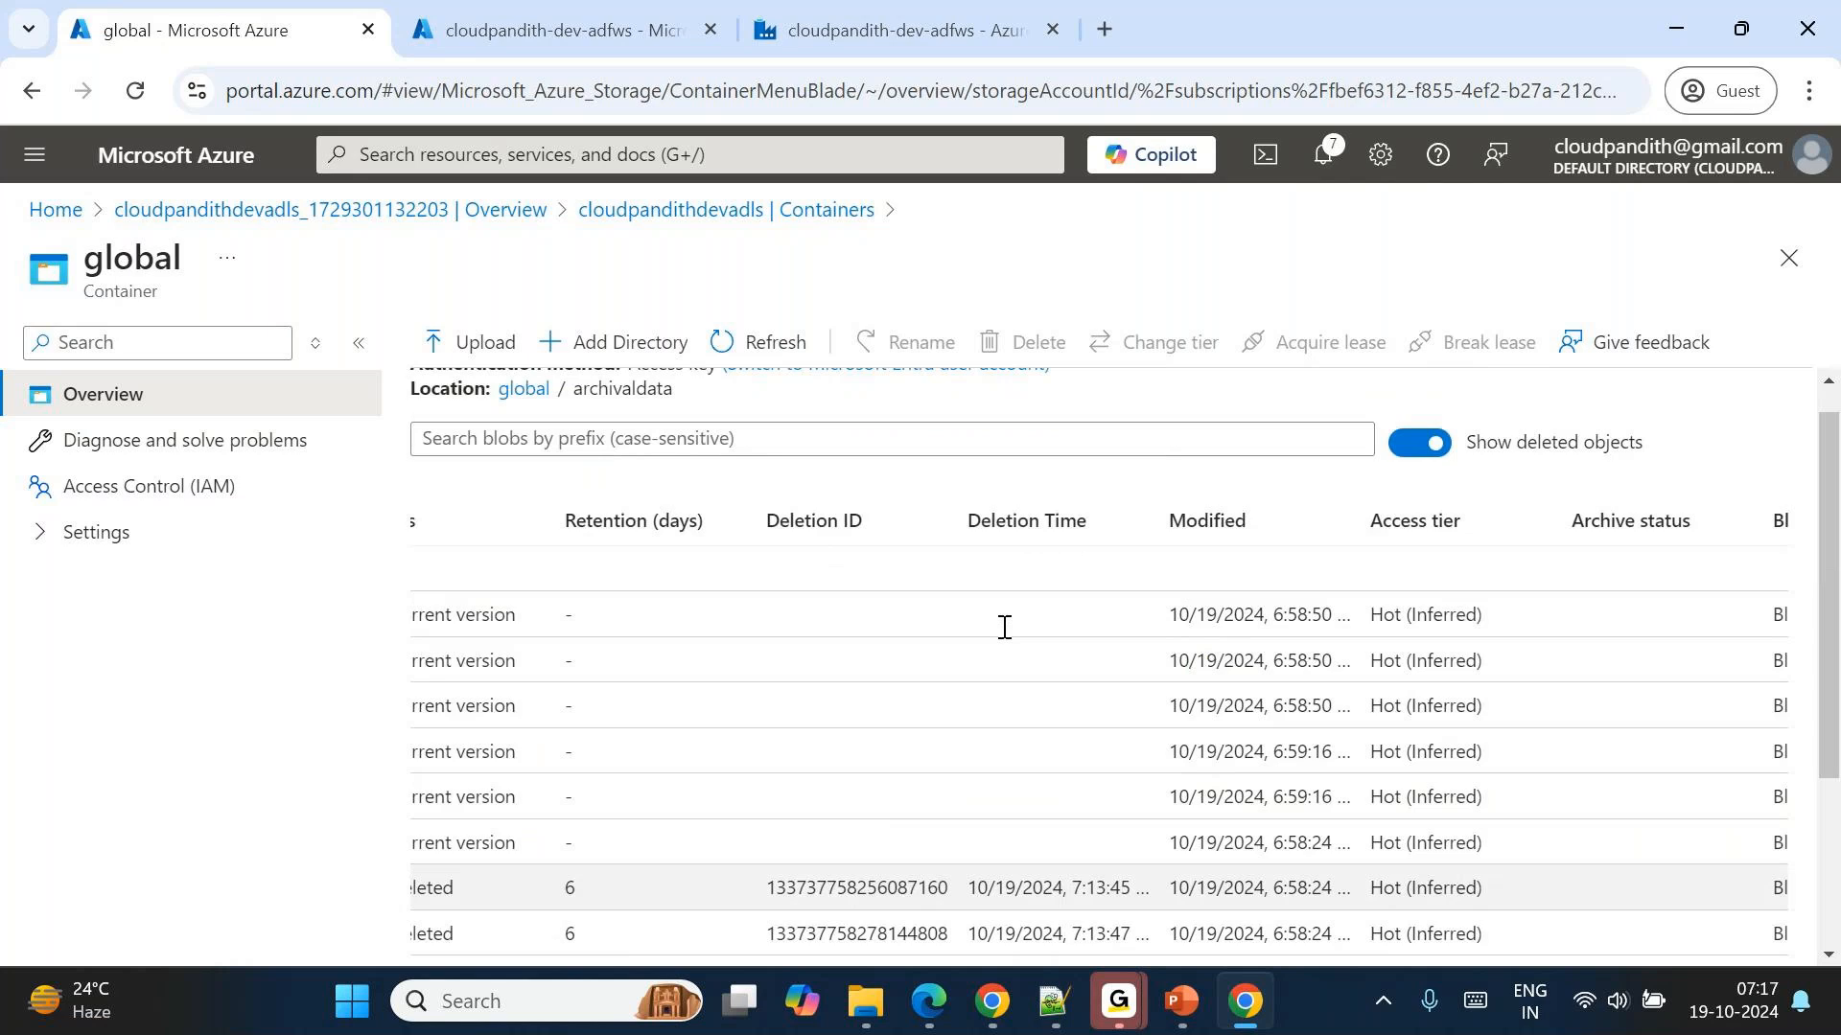
pyautogui.scroll(-1, 1003, 628)
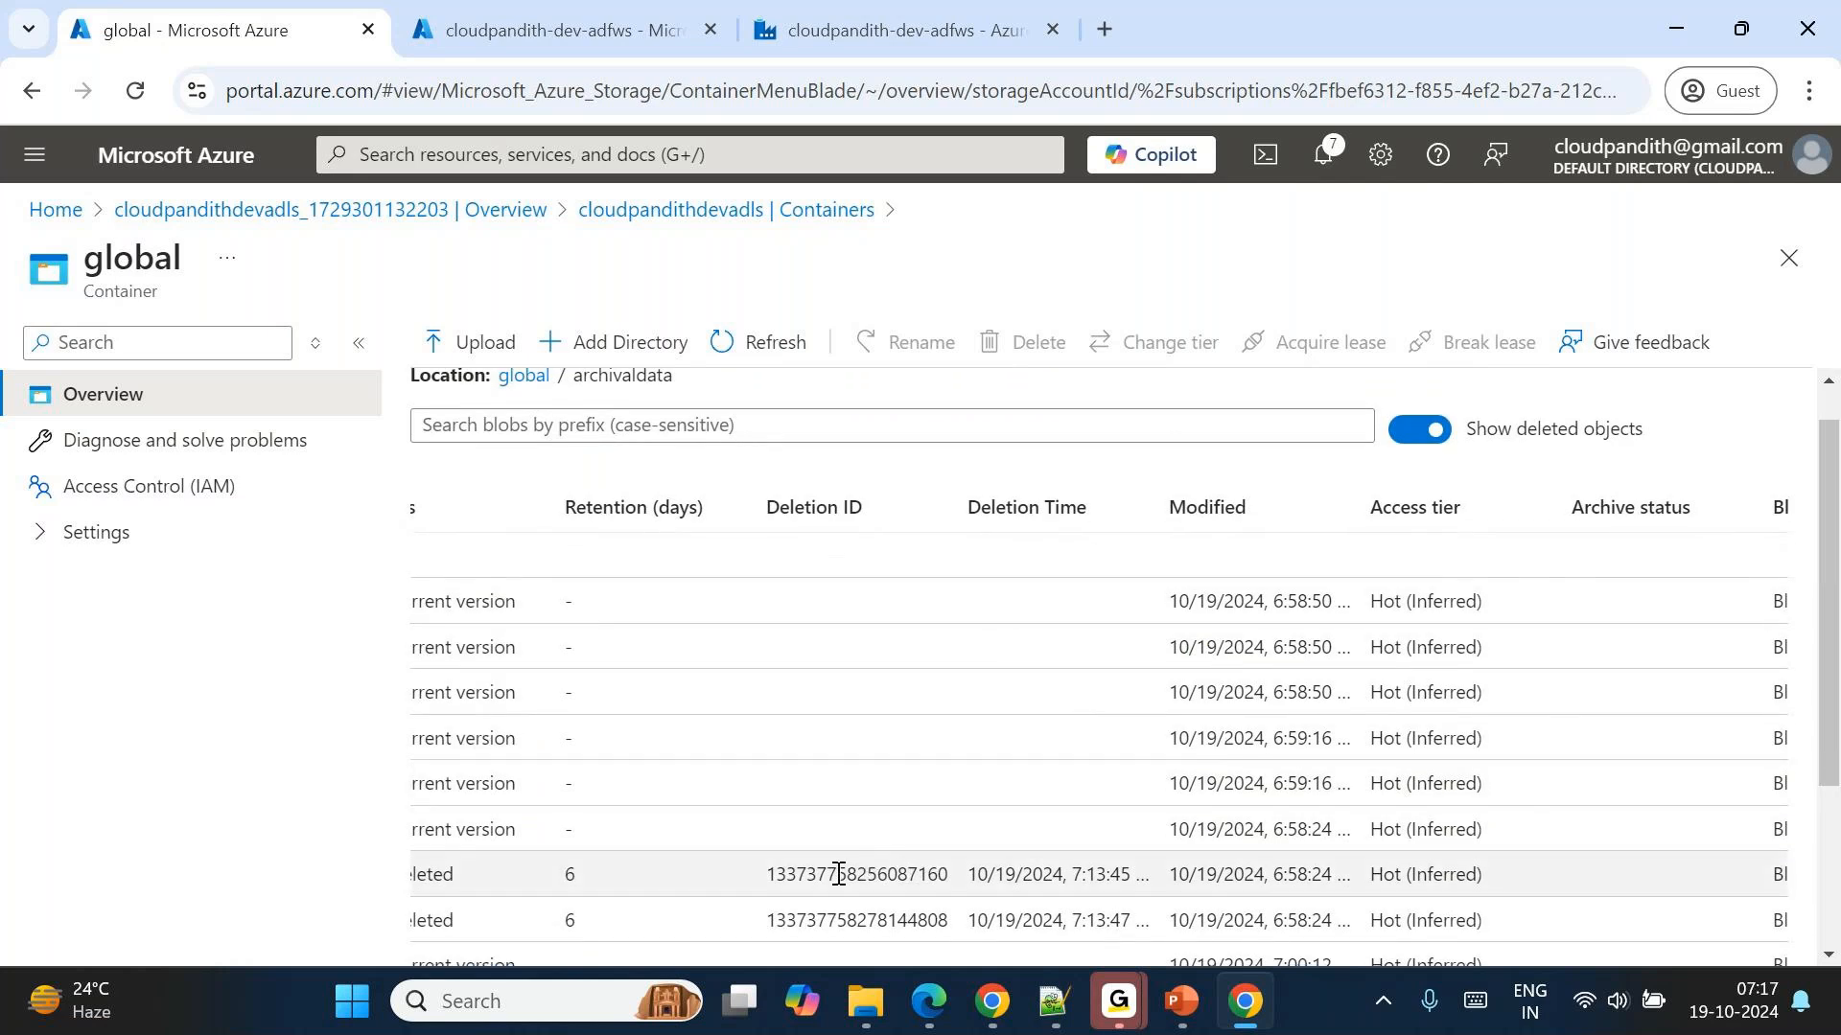
pyautogui.hscroll(6, 838, 874)
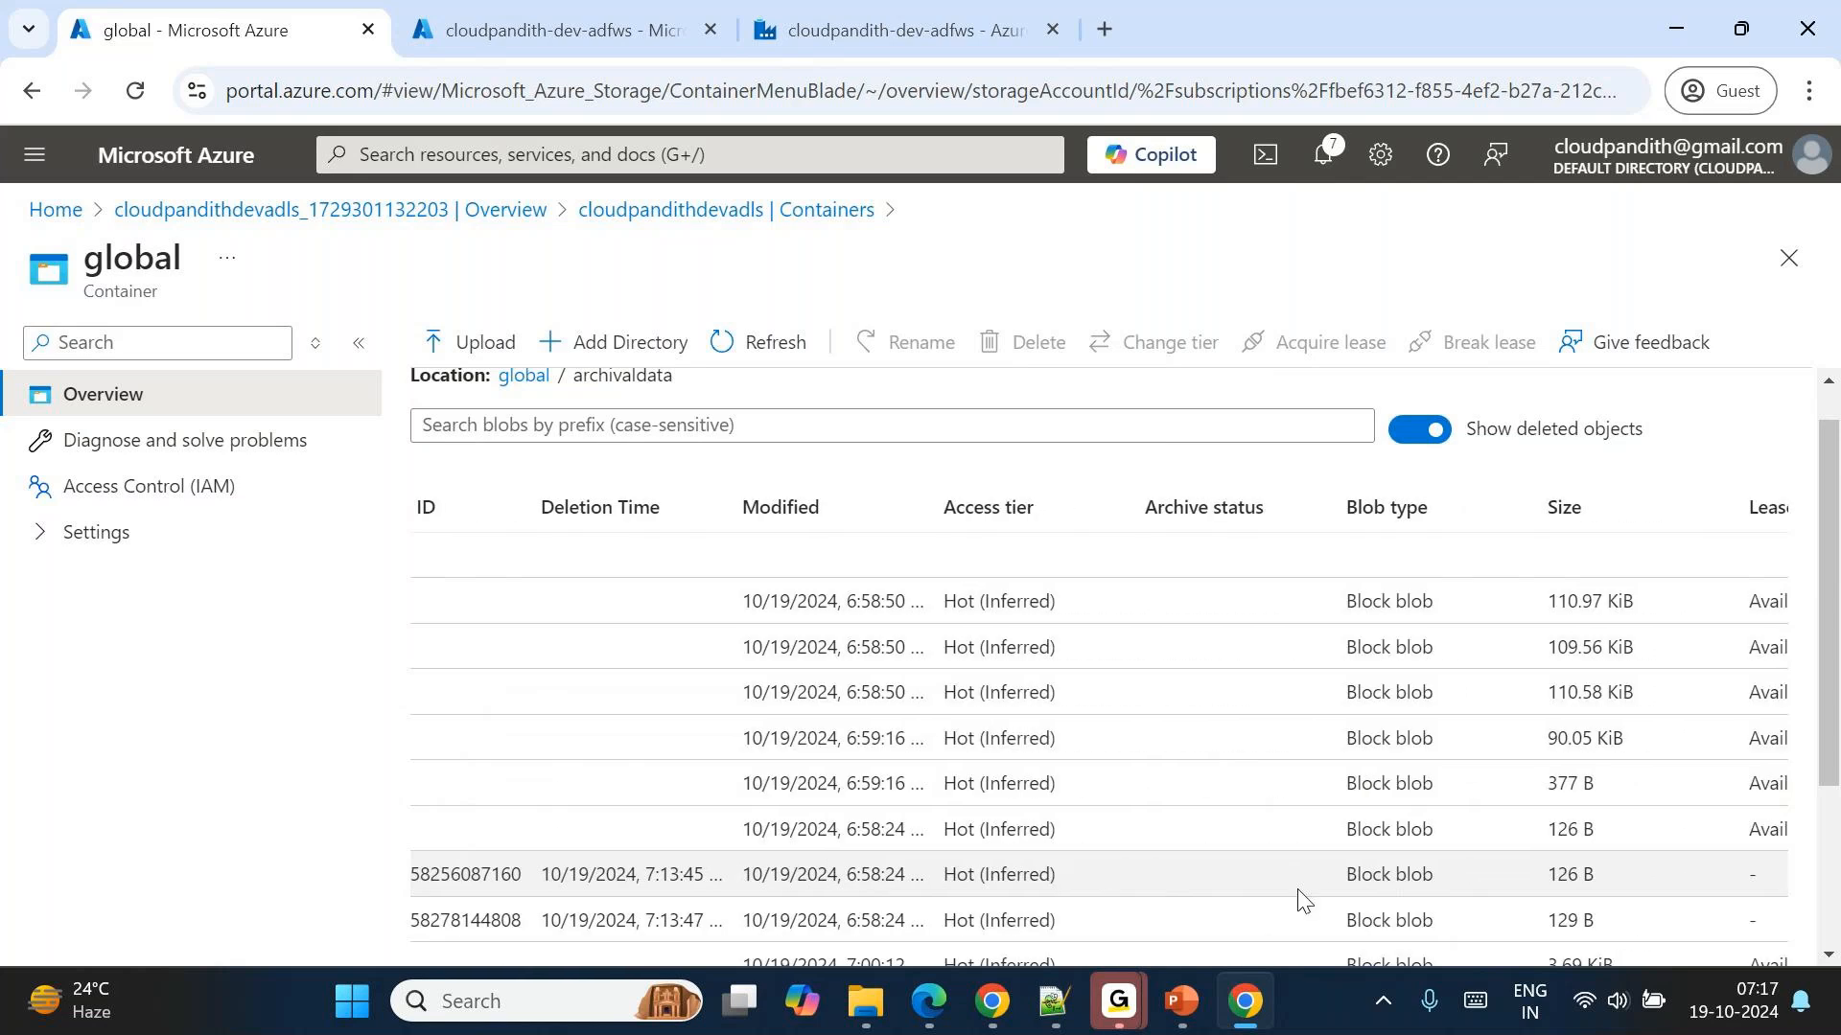
pyautogui.click(1760, 876)
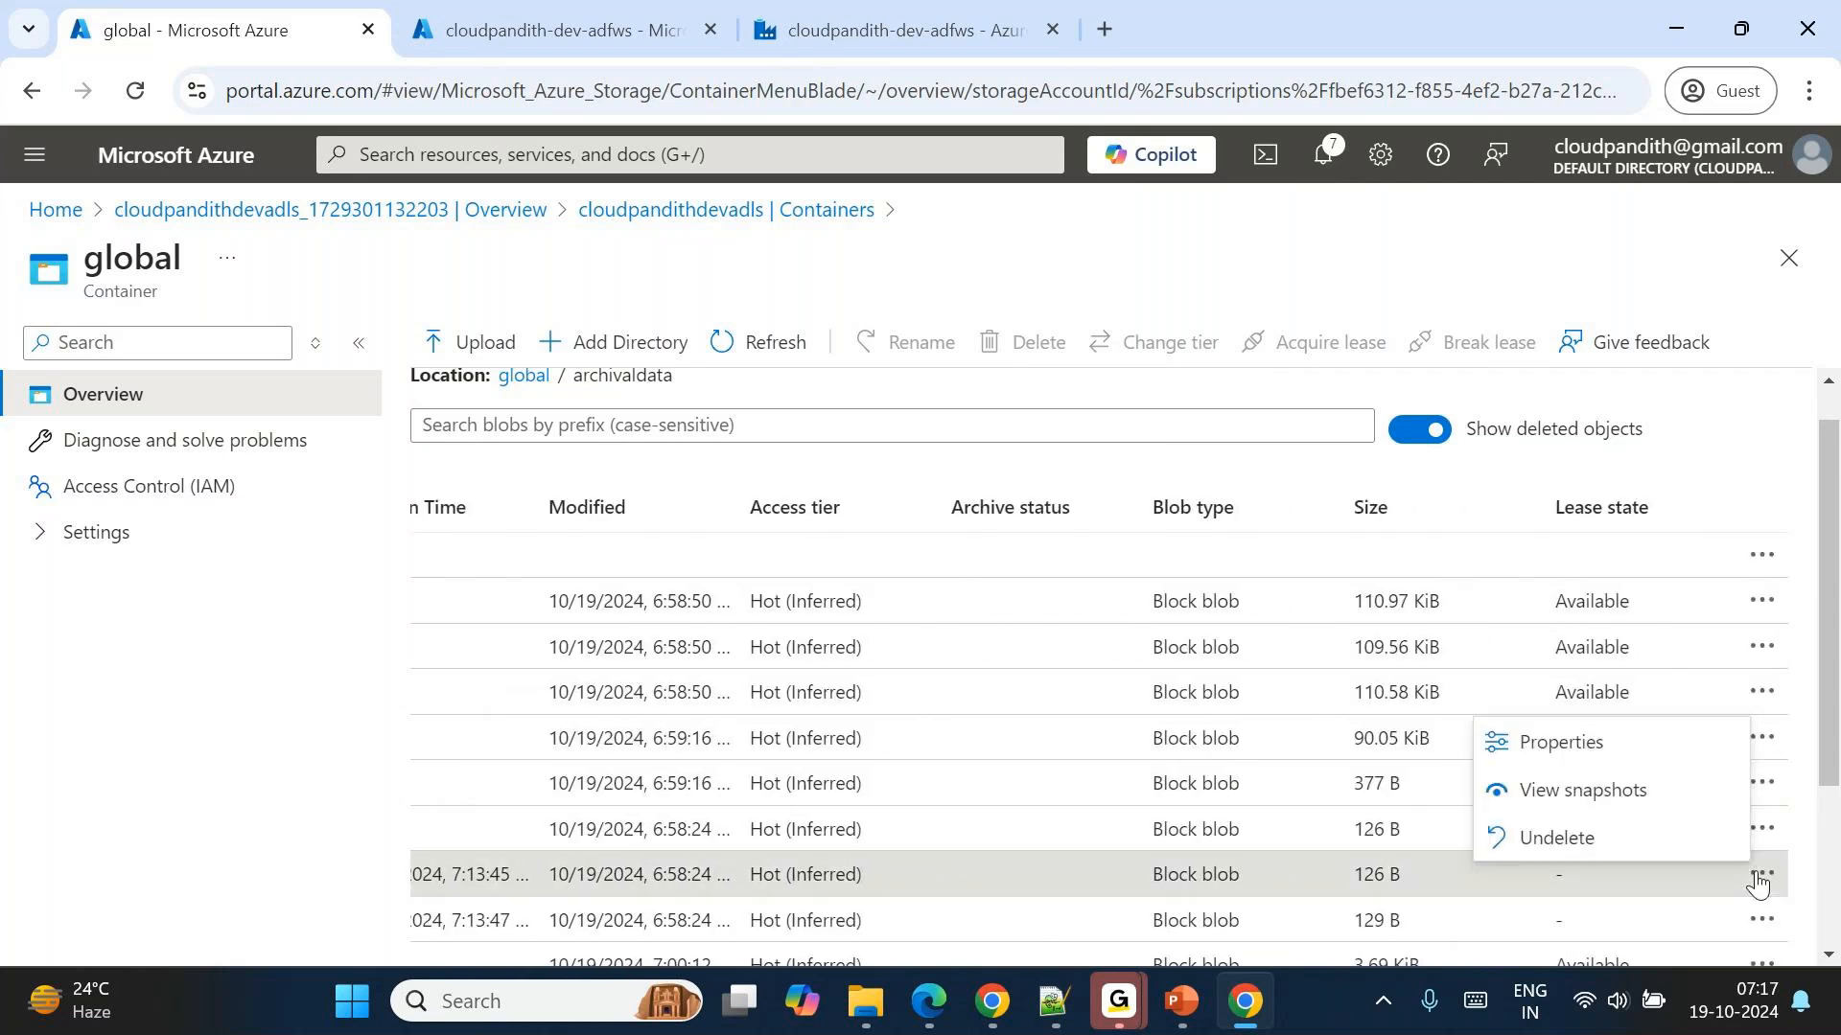
pyautogui.click(1537, 756)
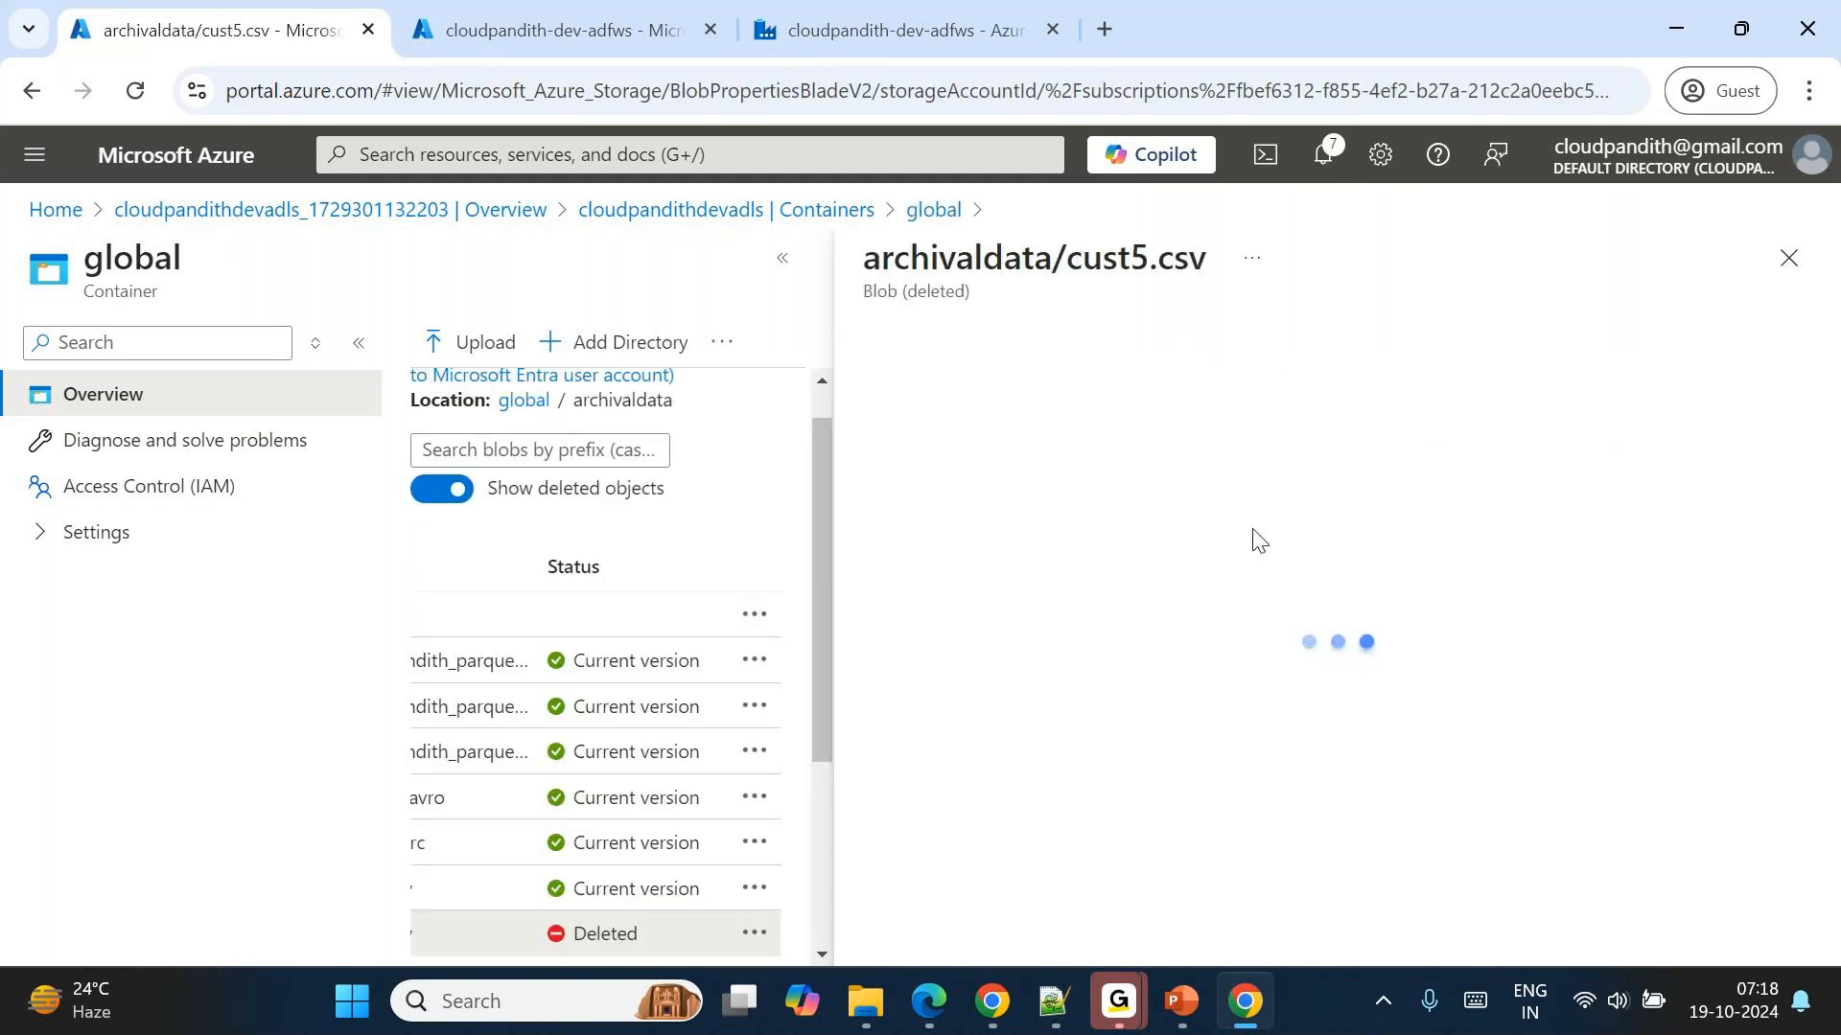
# Examine the deletion details and versions of cust5.csv, and close the blob.
pyautogui.scroll(-2, 1284, 723)
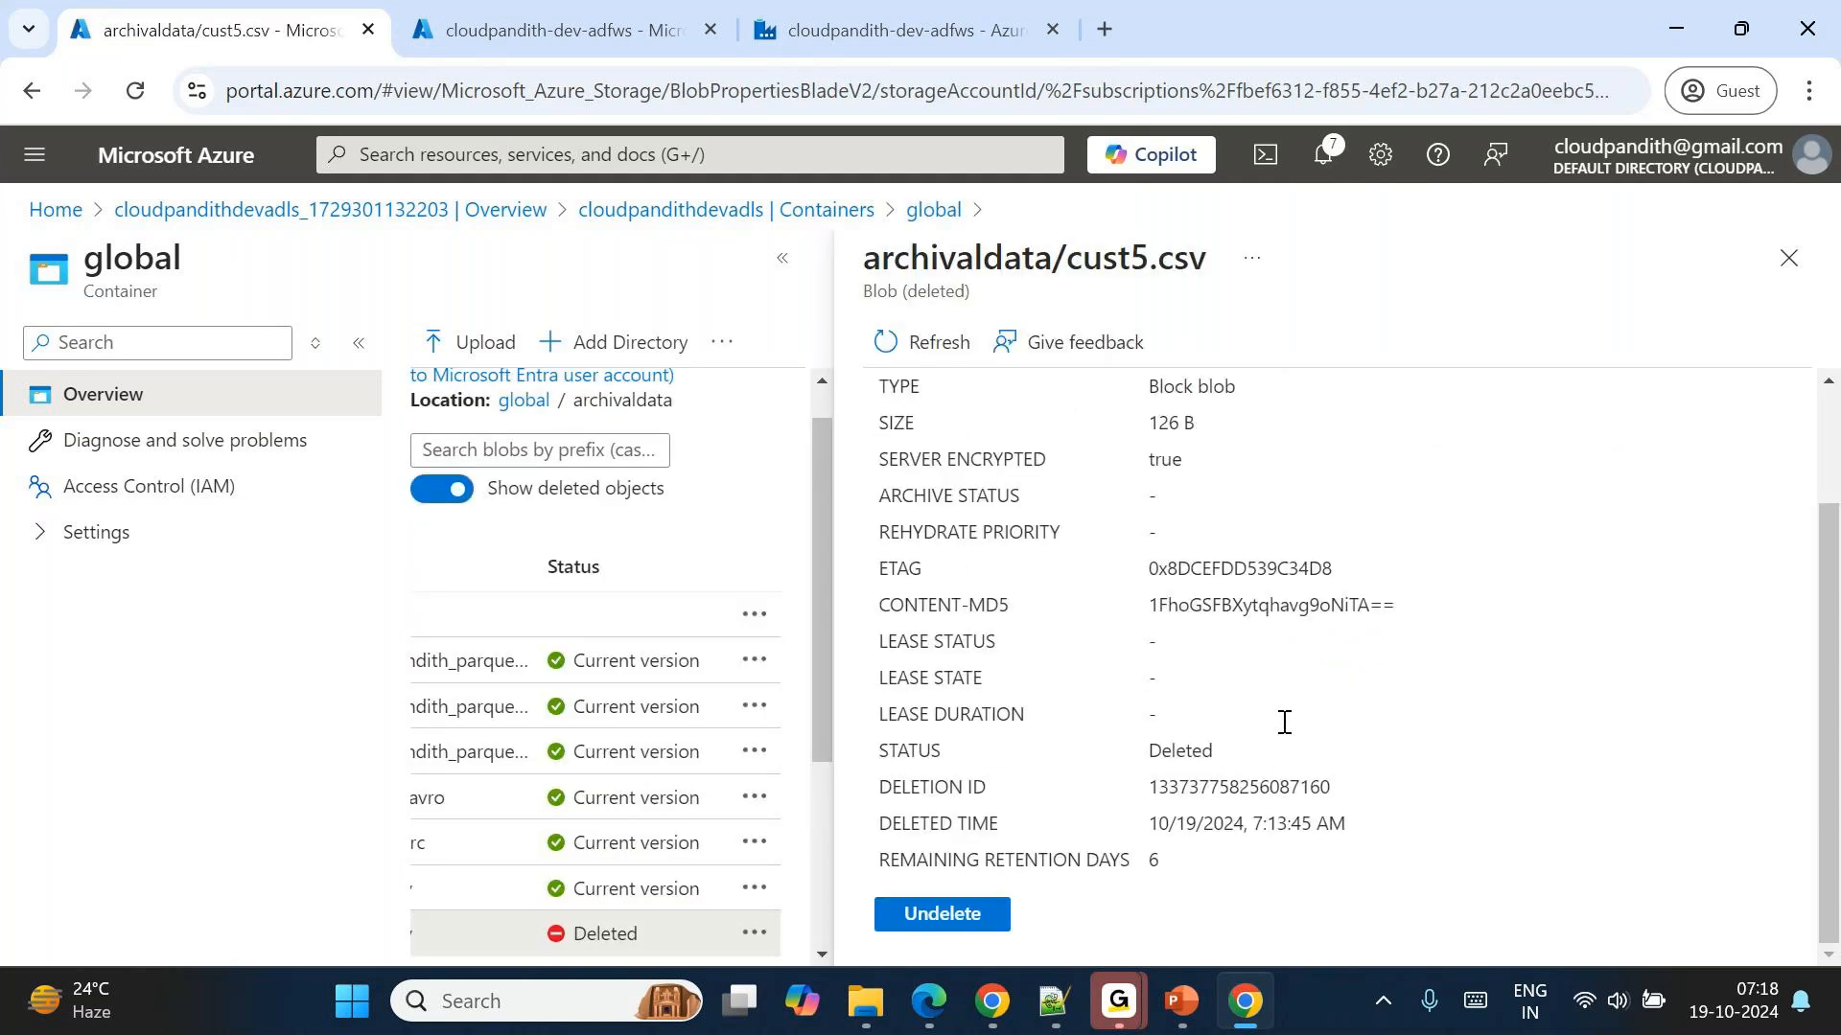
pyautogui.scroll(2, 1285, 723)
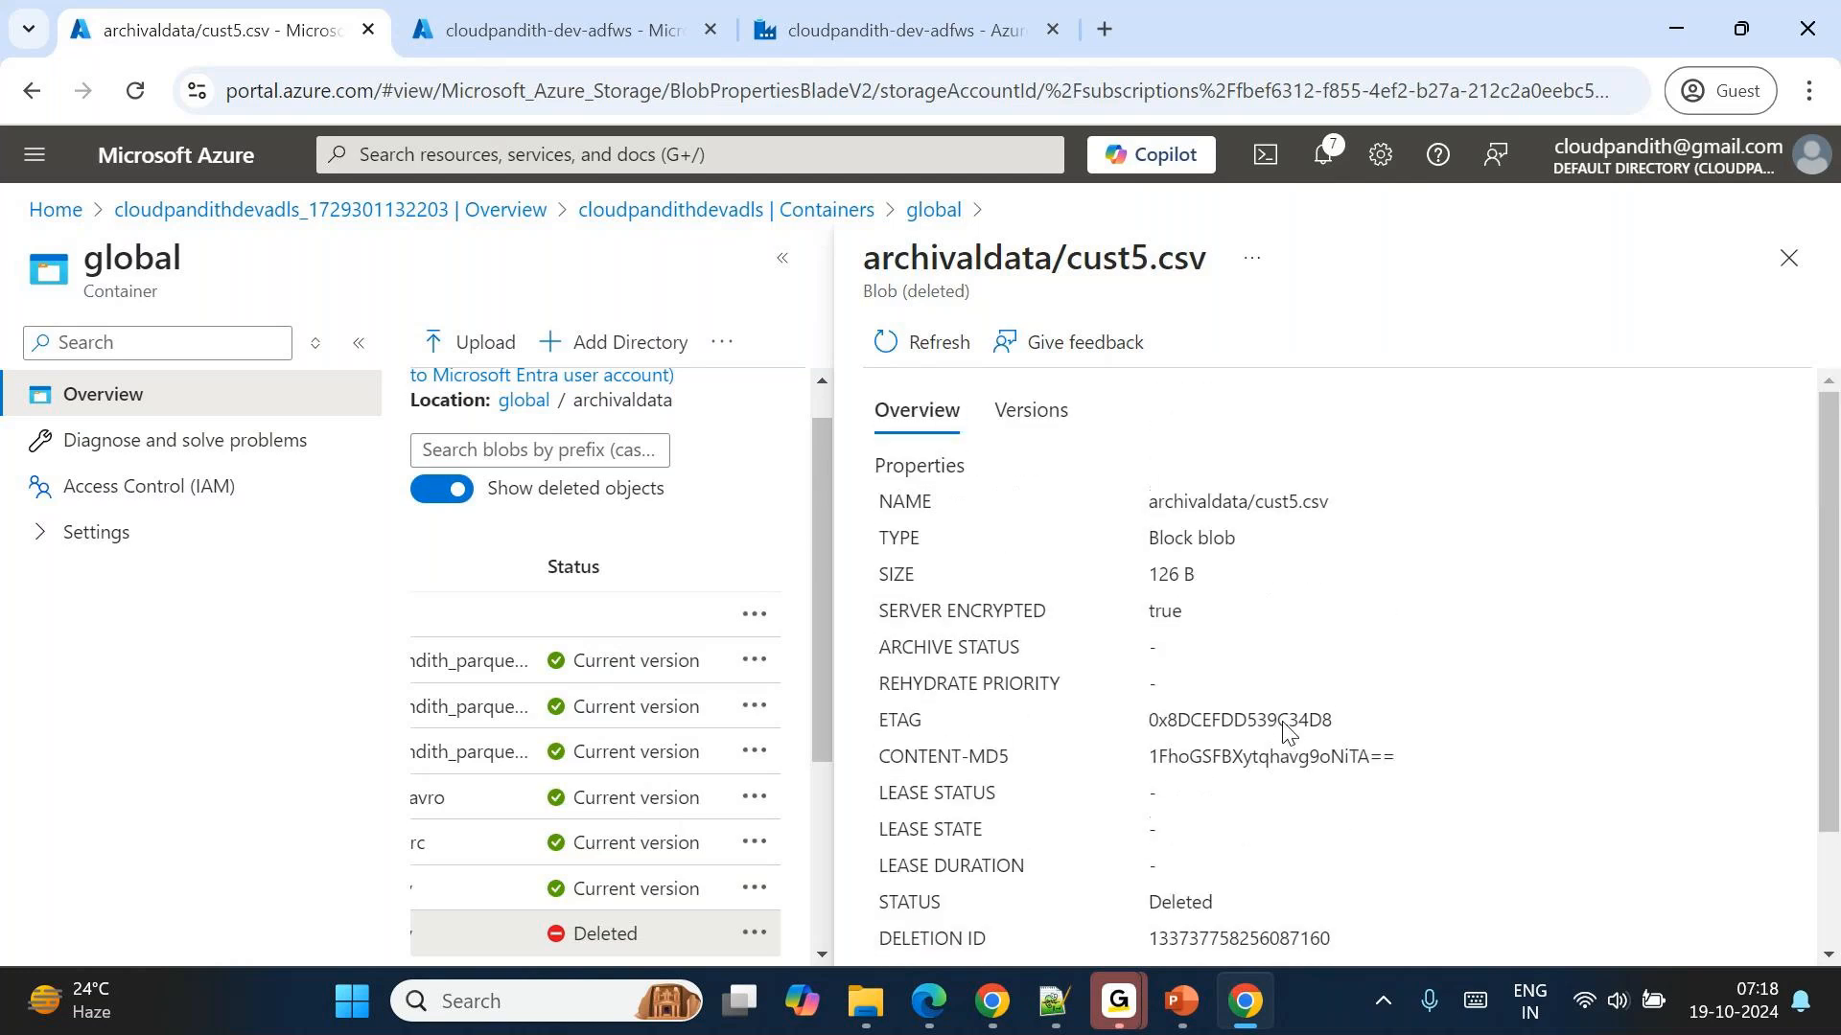
pyautogui.click(1029, 410)
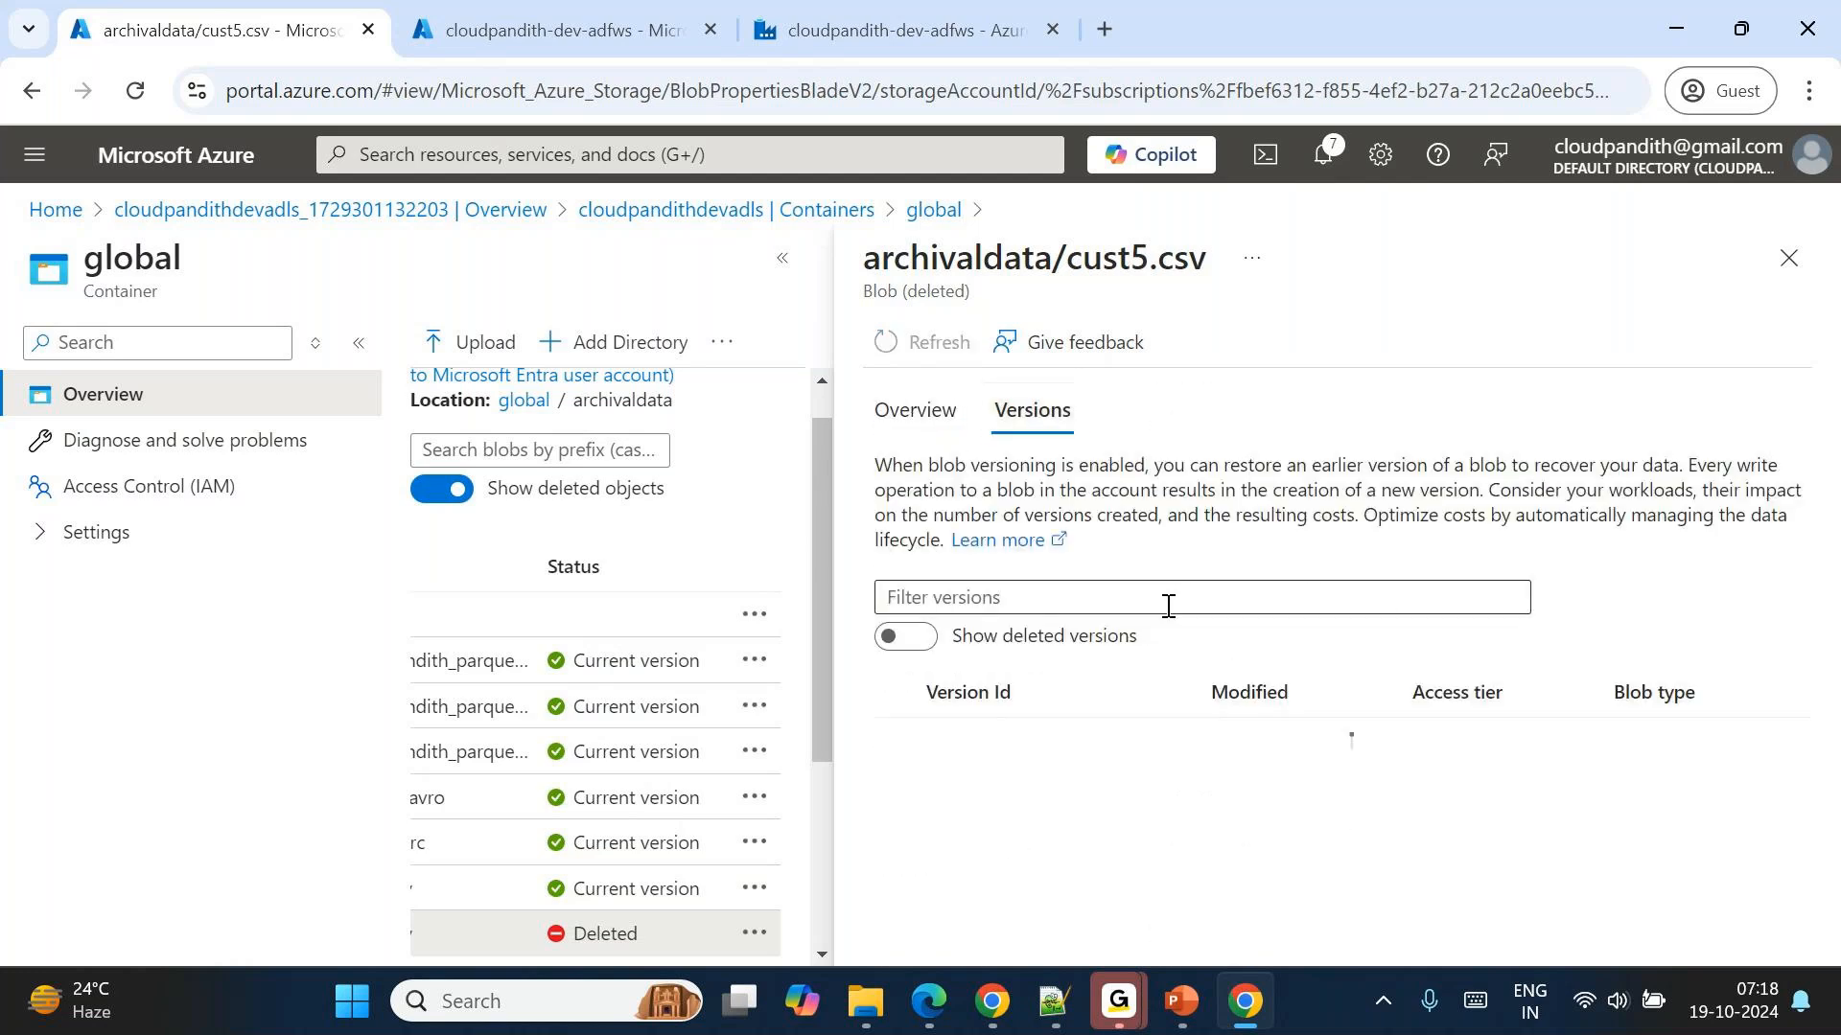
pyautogui.click(1785, 273)
# Return to the cloudpandithdevadls storage account and open its activity log.
pyautogui.click(715, 211)
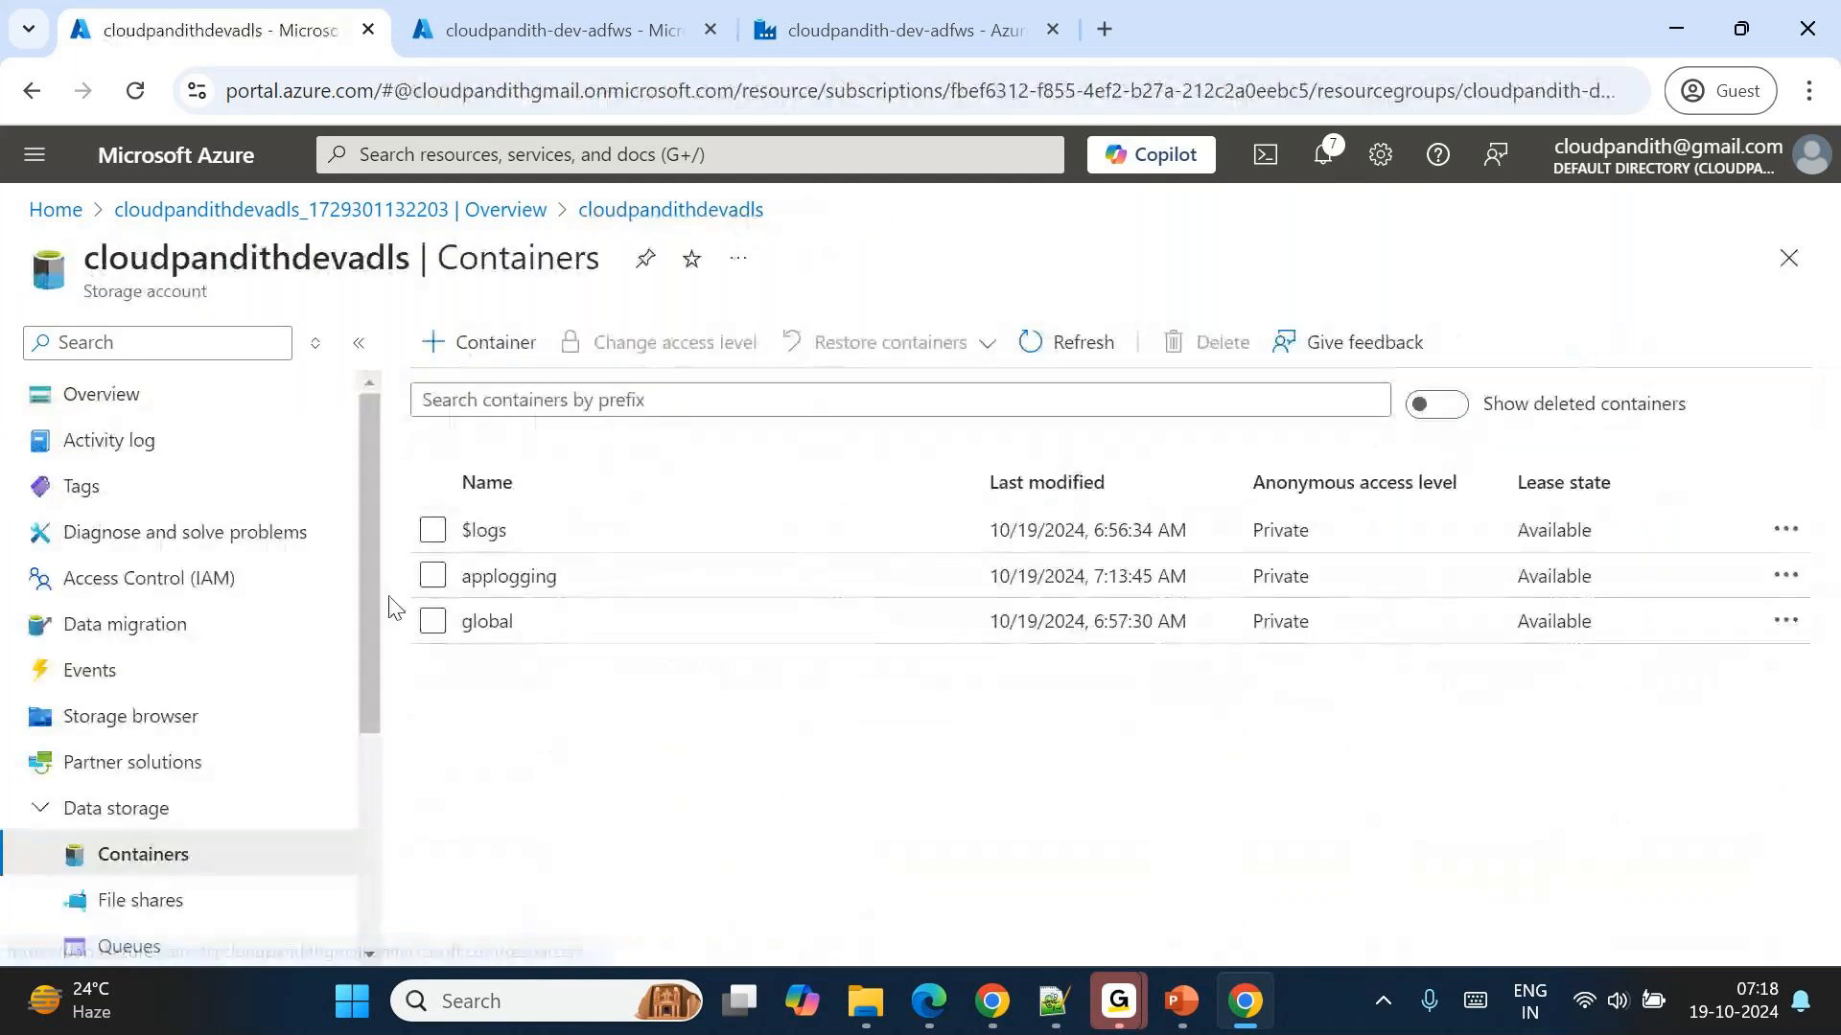
pyautogui.click(191, 583)
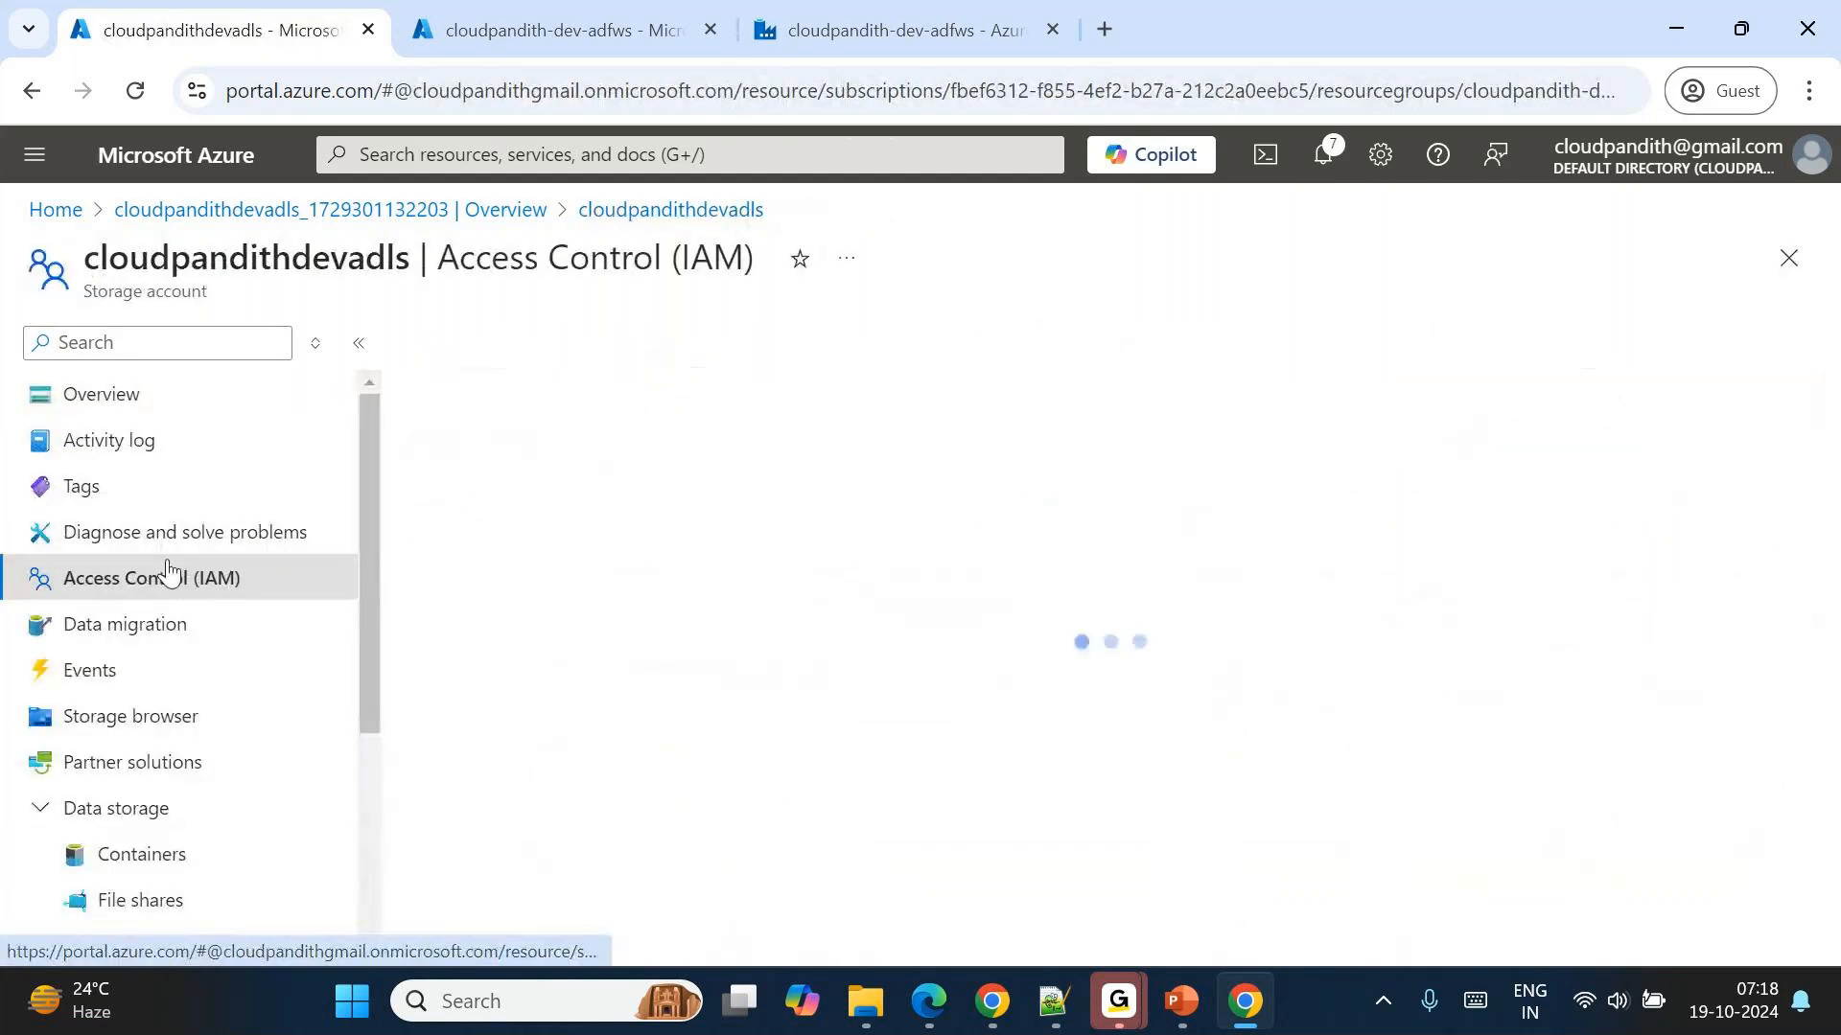
pyautogui.click(118, 455)
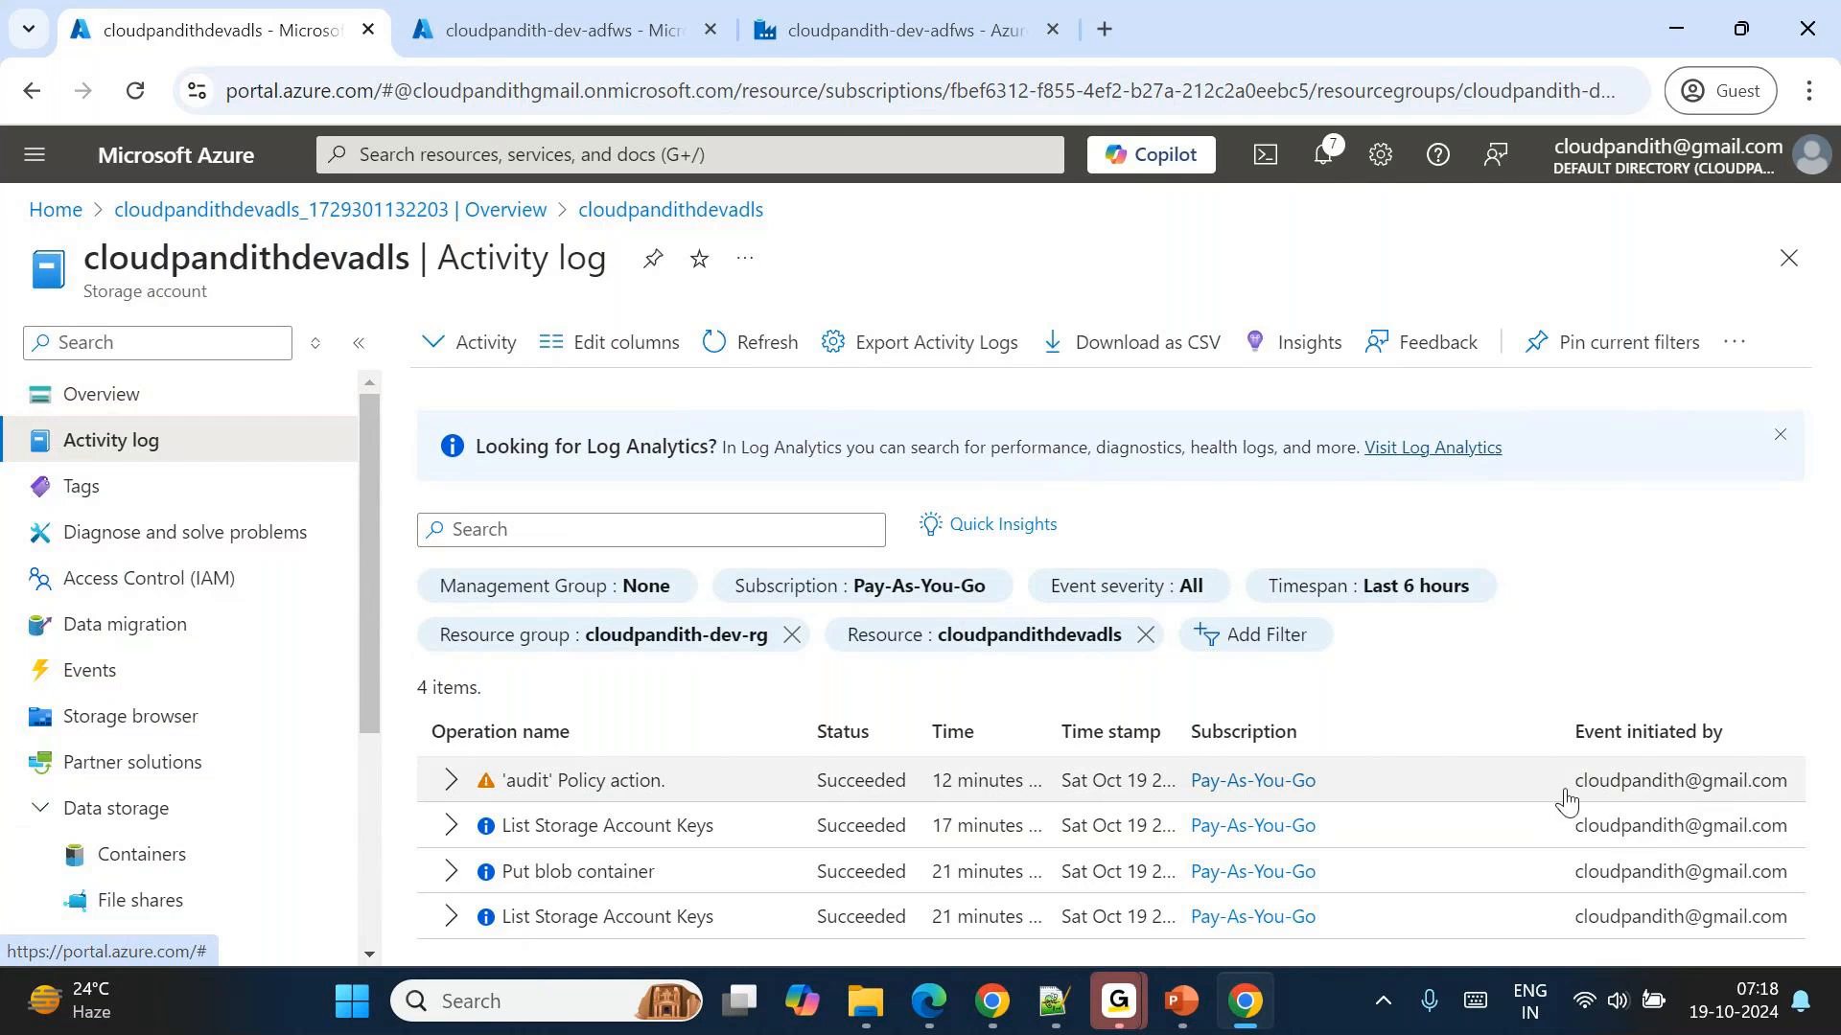
# Expand the 'audit' Policy action entry, examine the names and statuses of its operations, and collapse it.
pyautogui.click(450, 784)
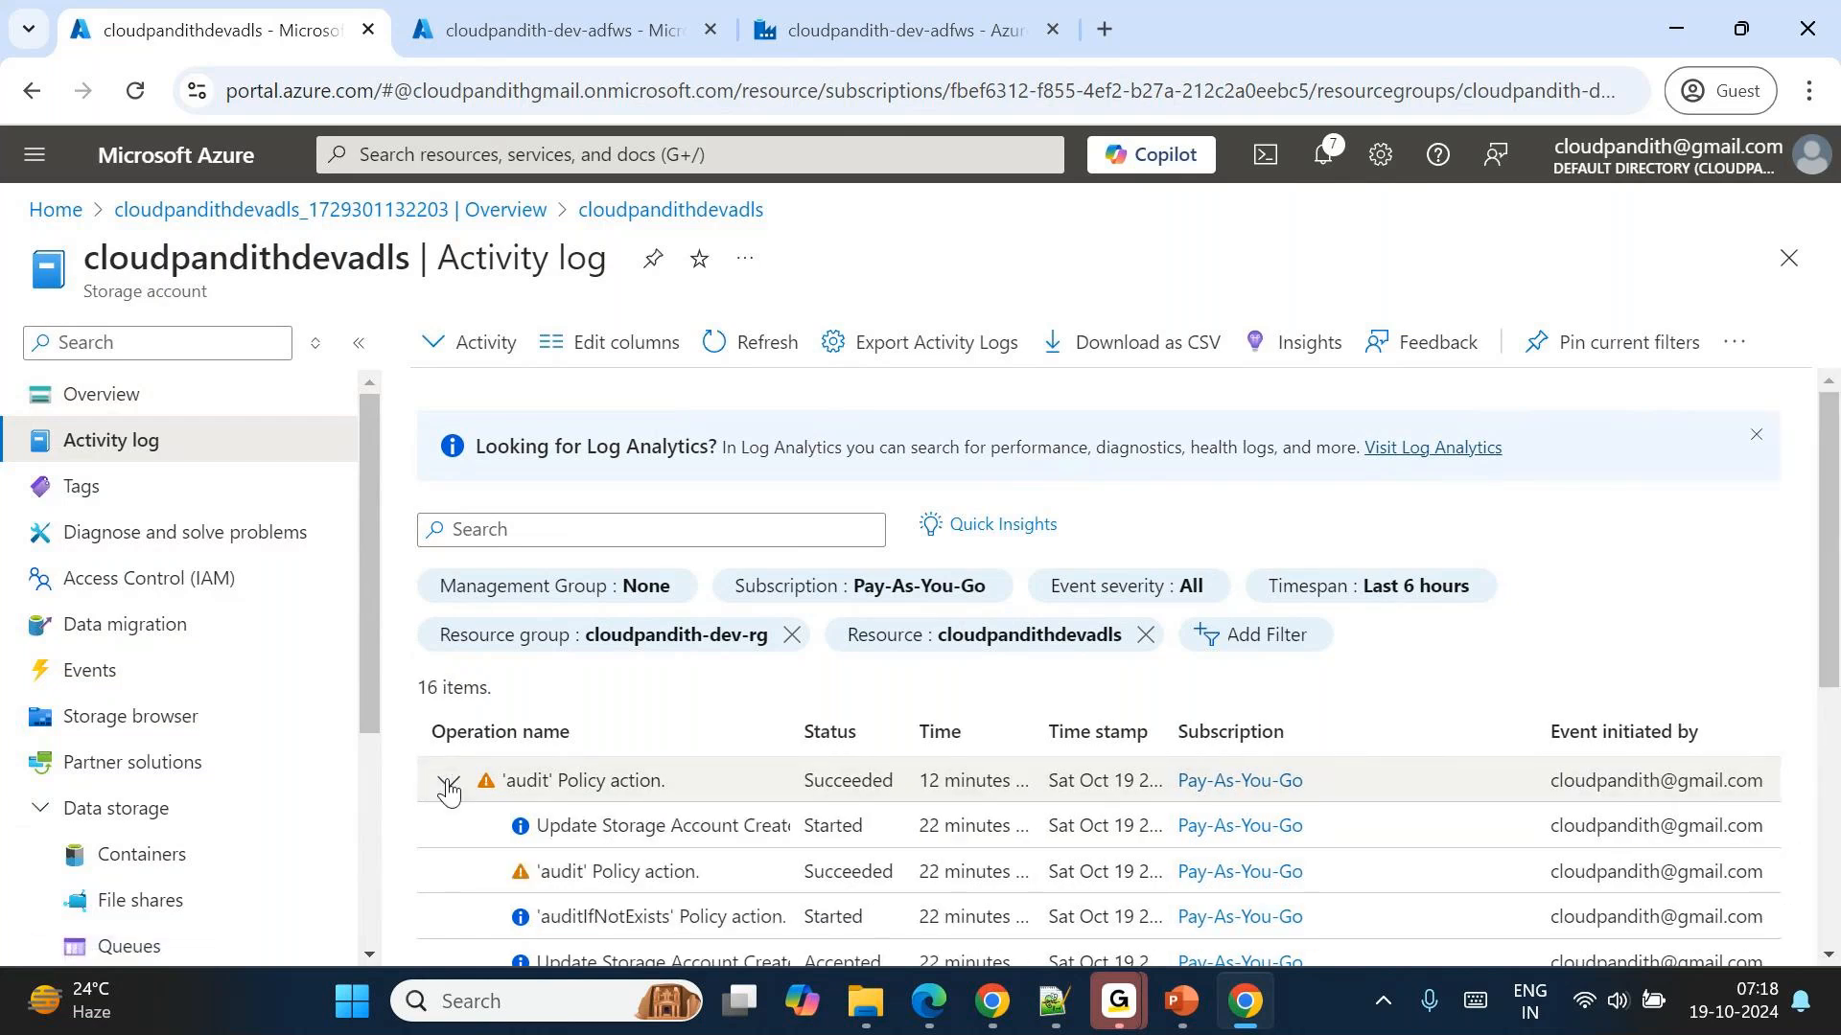
pyautogui.scroll(-2, 628, 825)
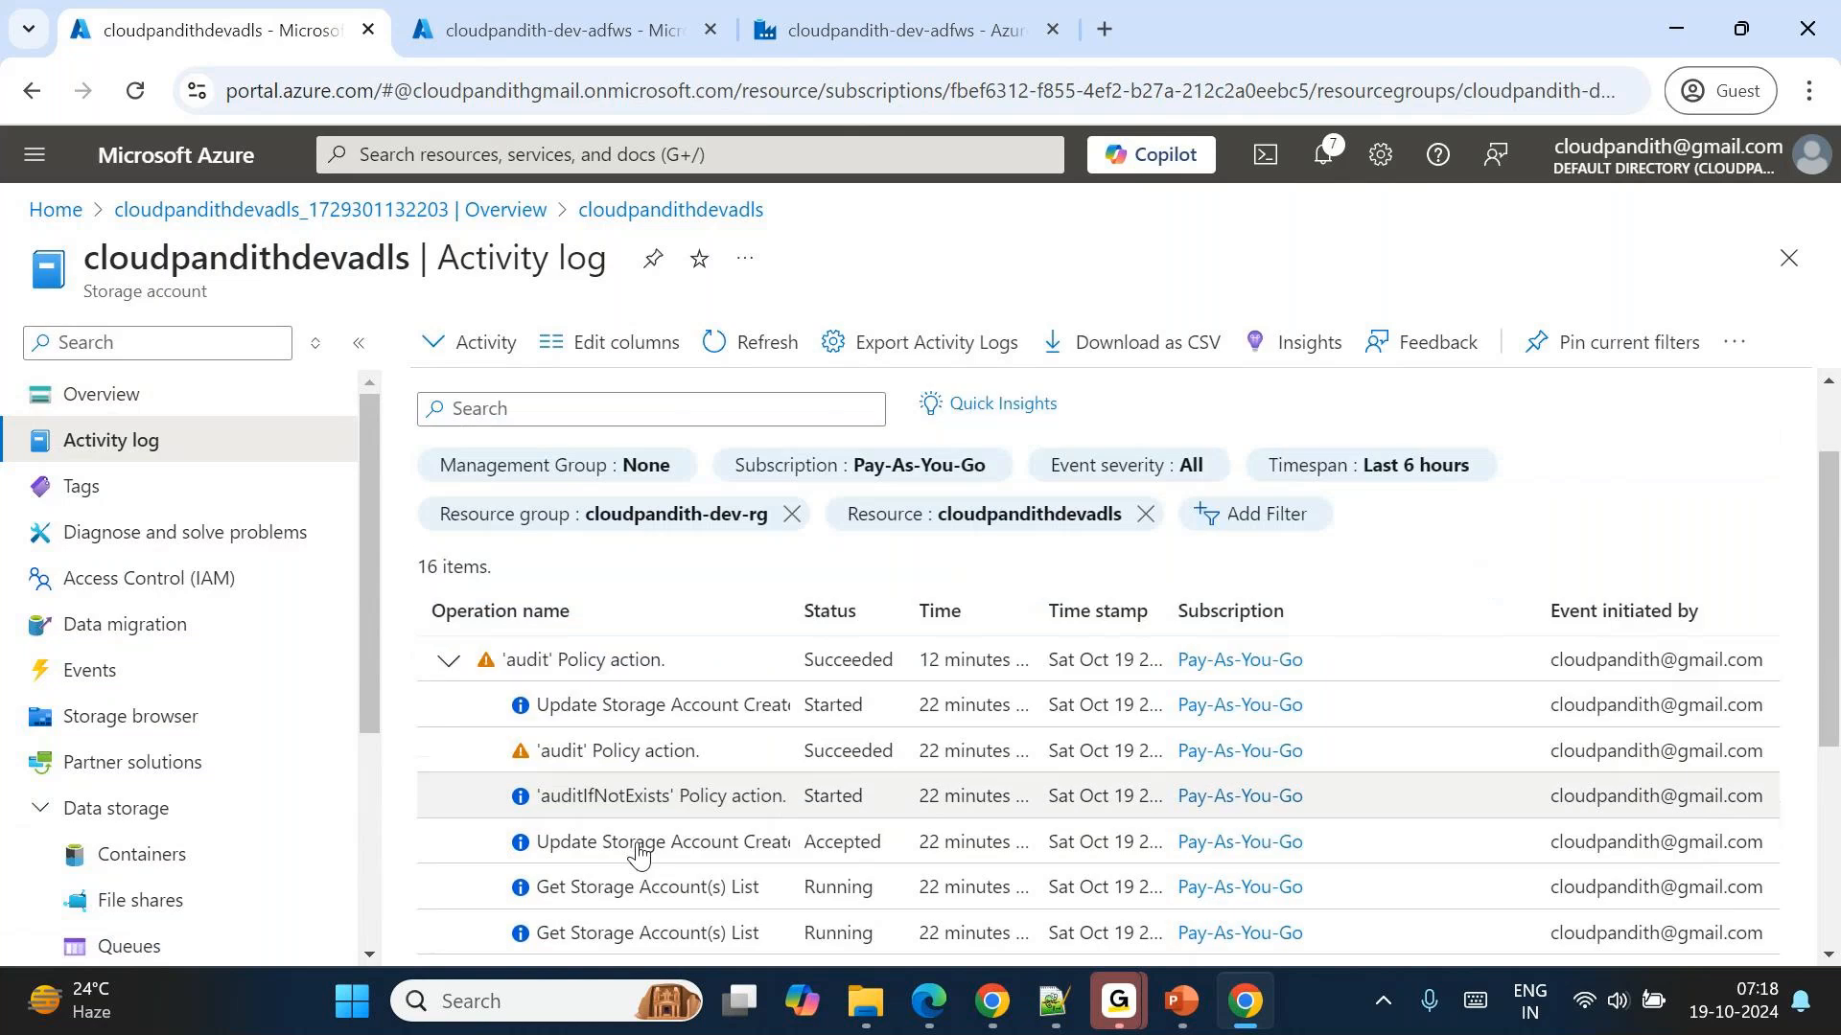
pyautogui.scroll(-1, 621, 779)
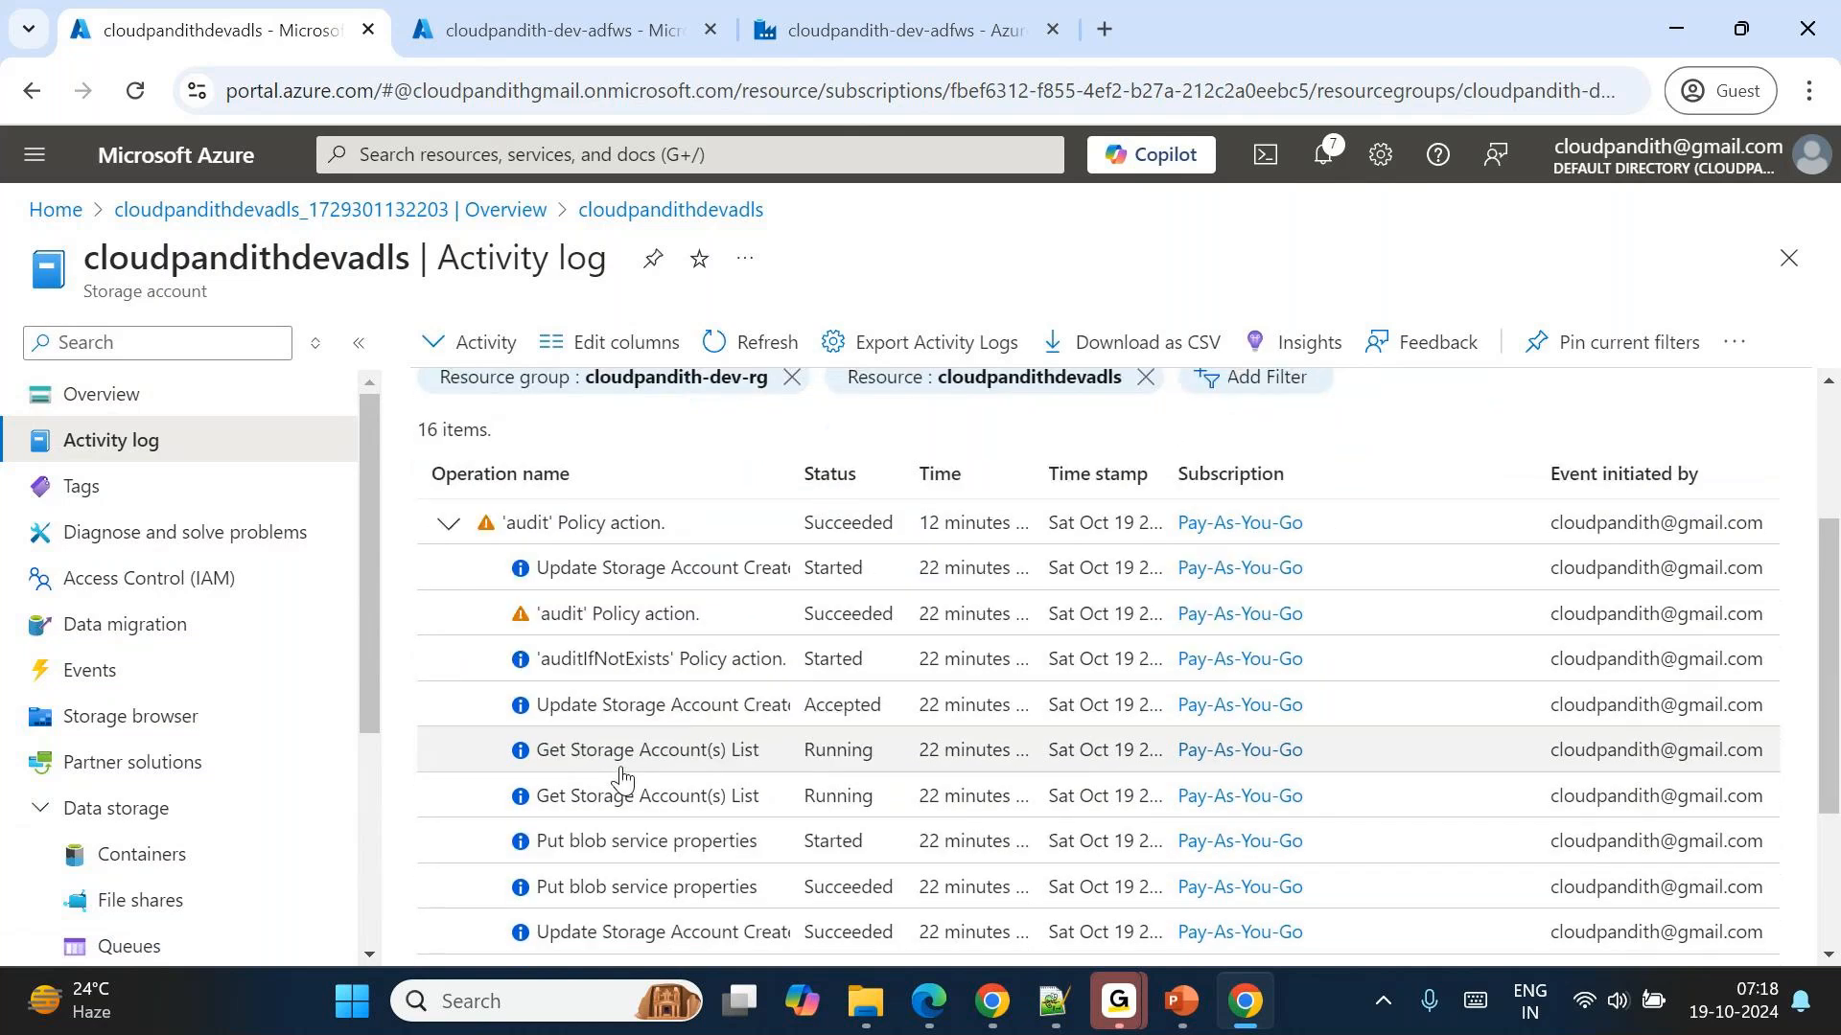
pyautogui.scroll(-1, 621, 779)
pyautogui.scroll(-1, 621, 779)
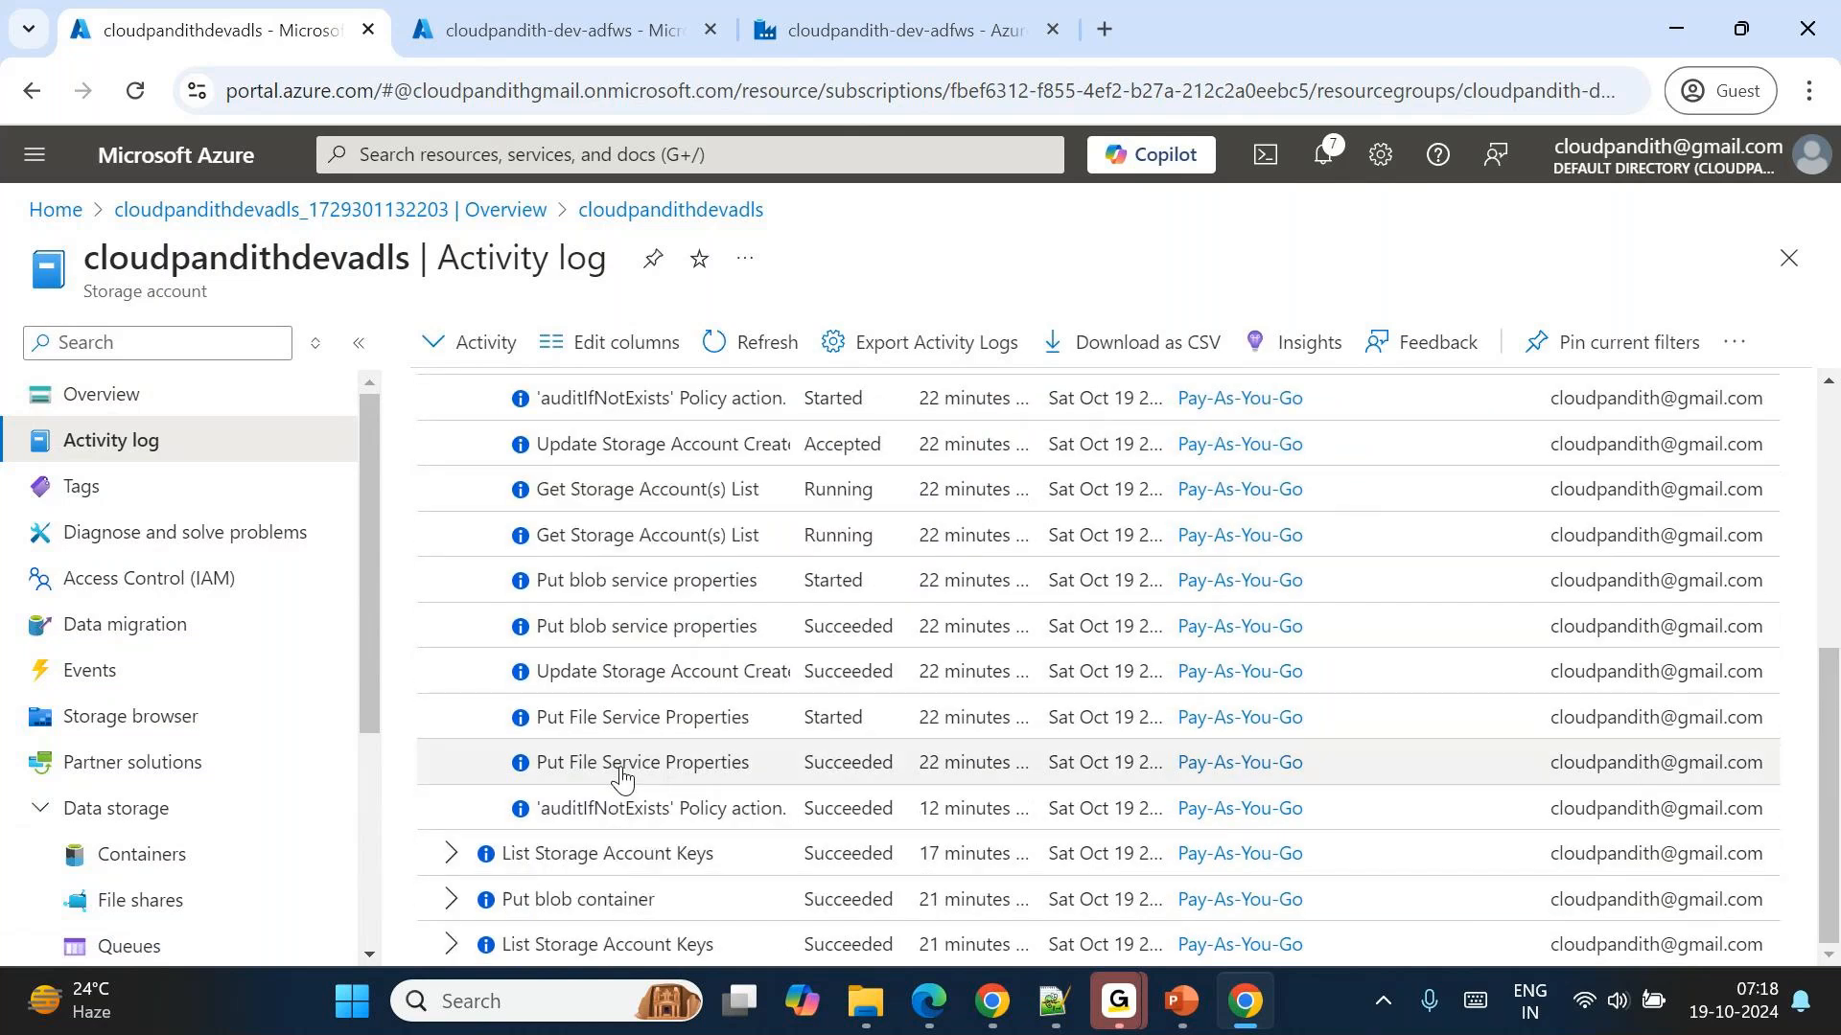
pyautogui.scroll(1, 595, 601)
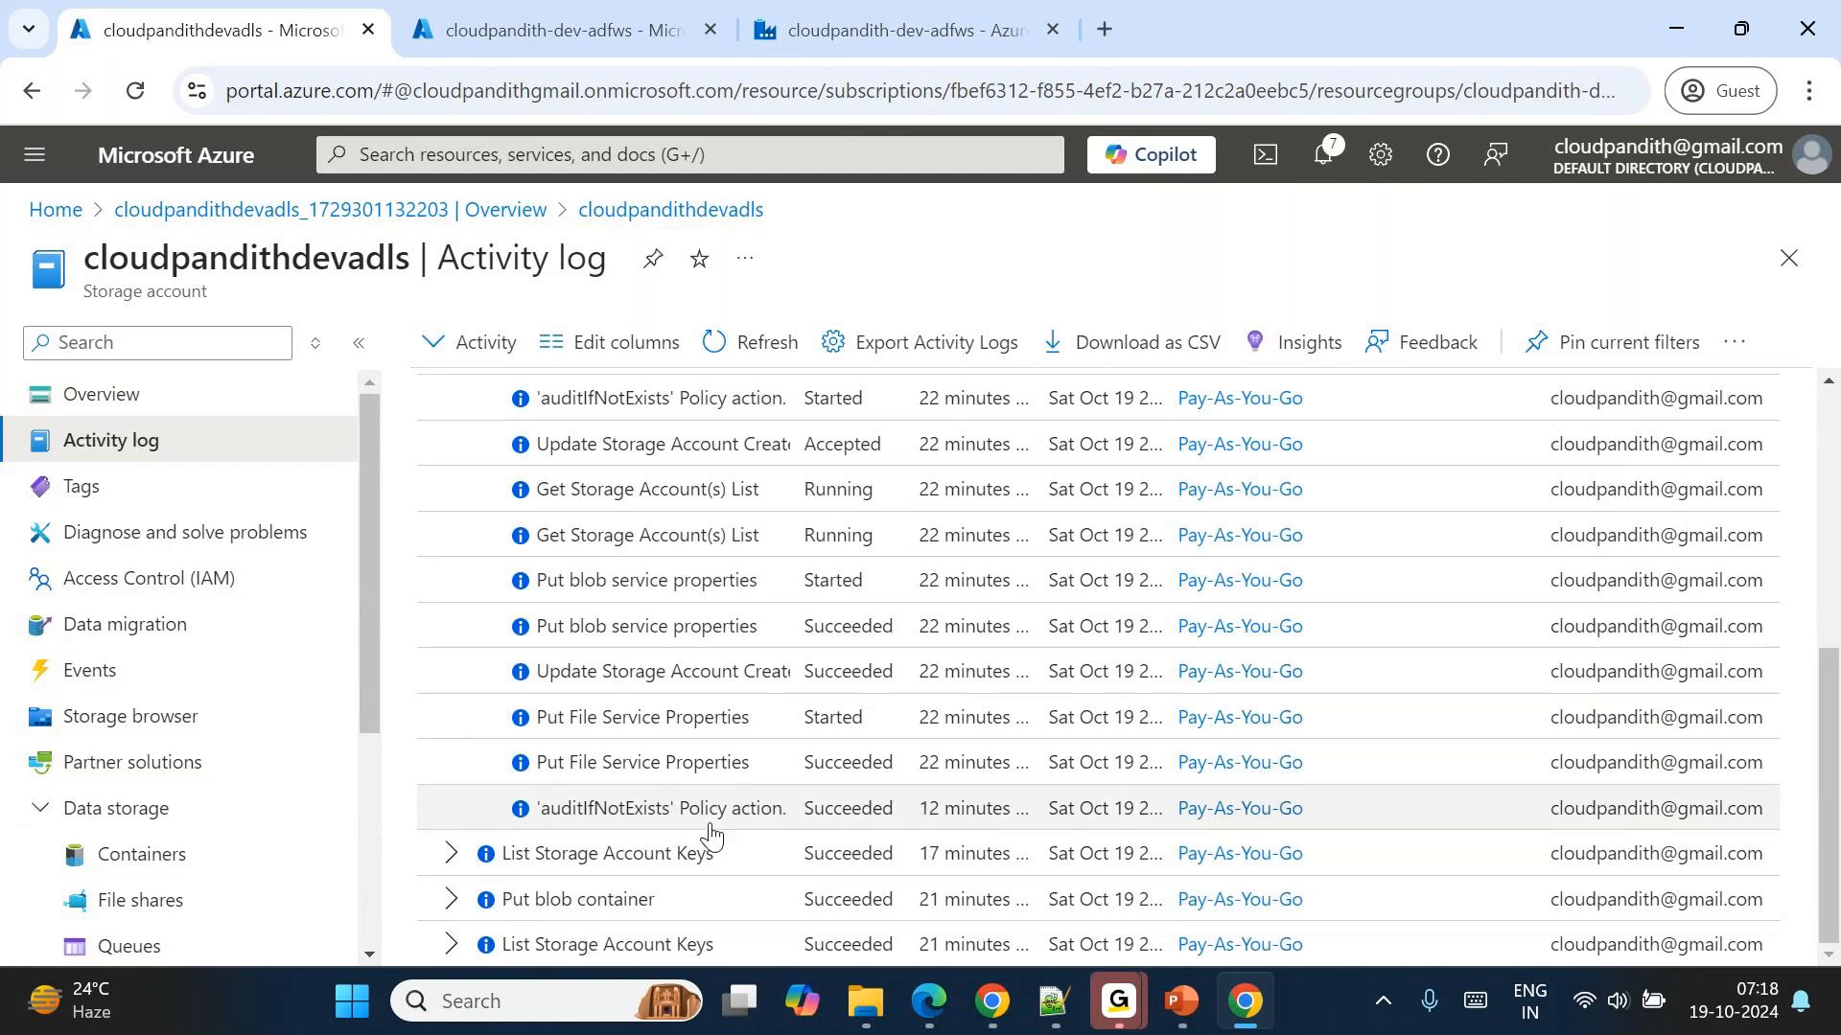
pyautogui.scroll(2, 711, 834)
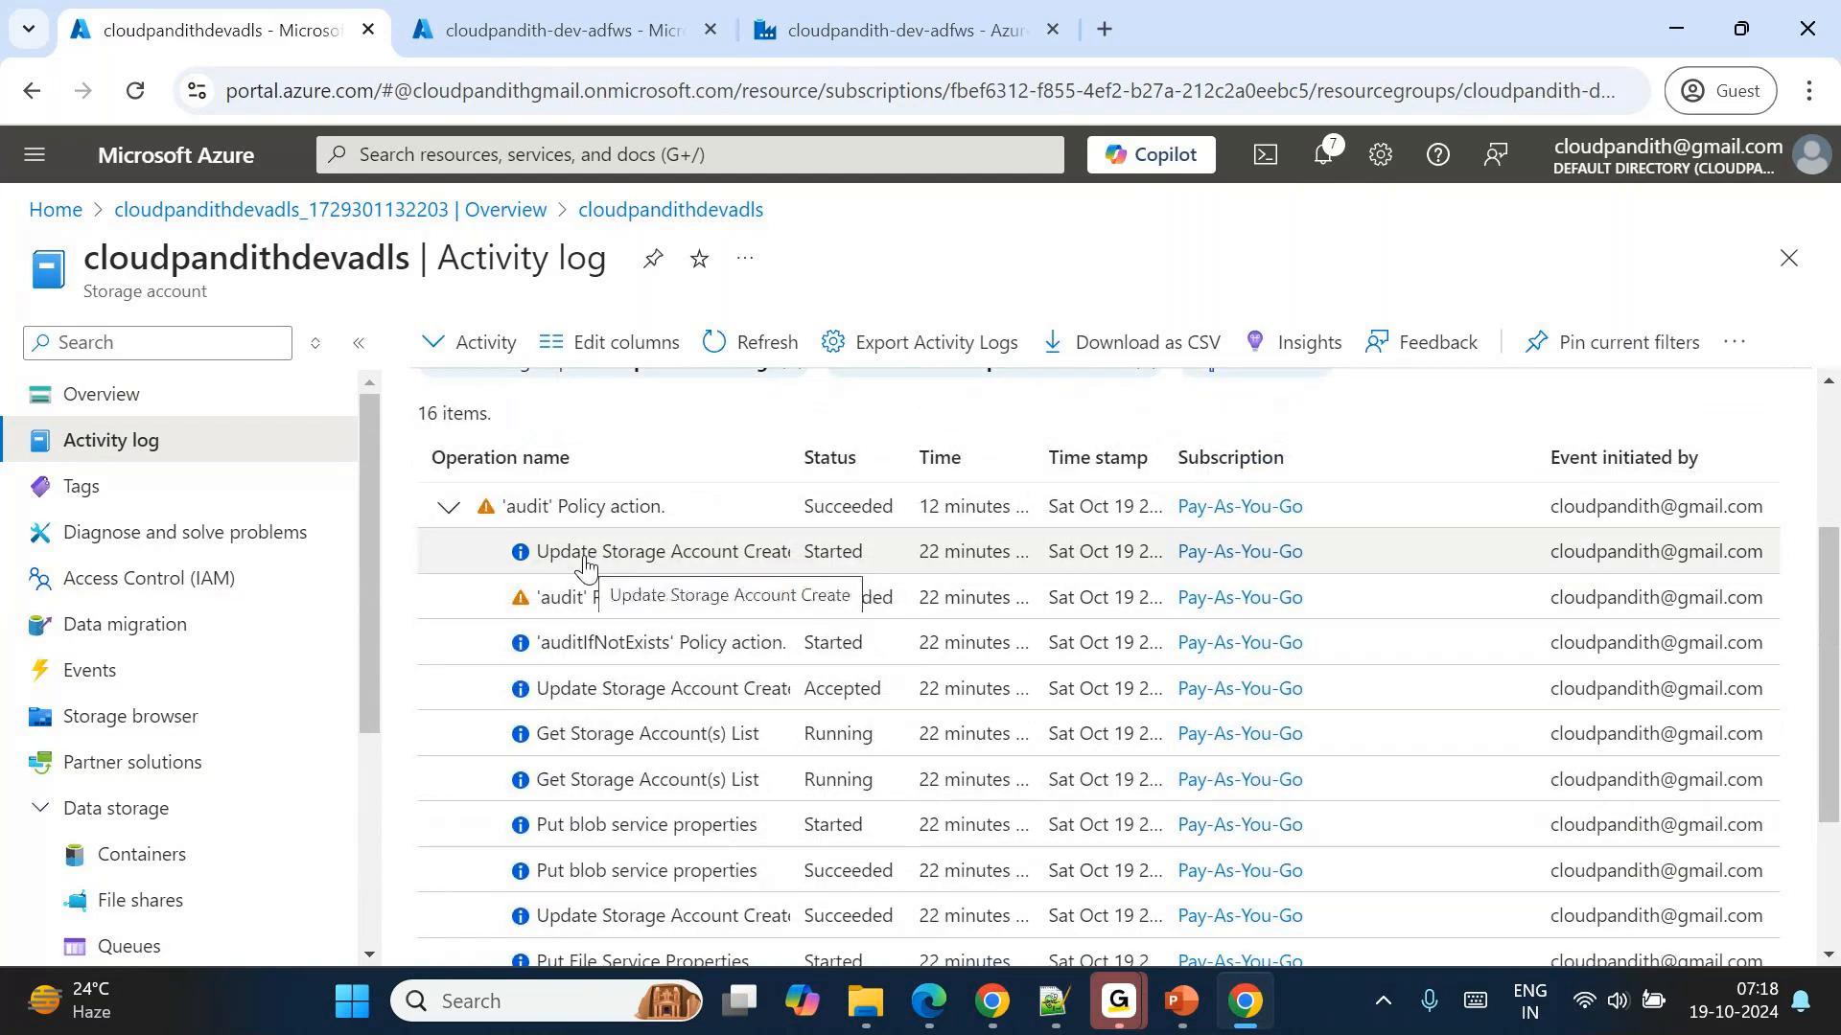
pyautogui.scroll(-1, 665, 709)
pyautogui.scroll(-1, 705, 753)
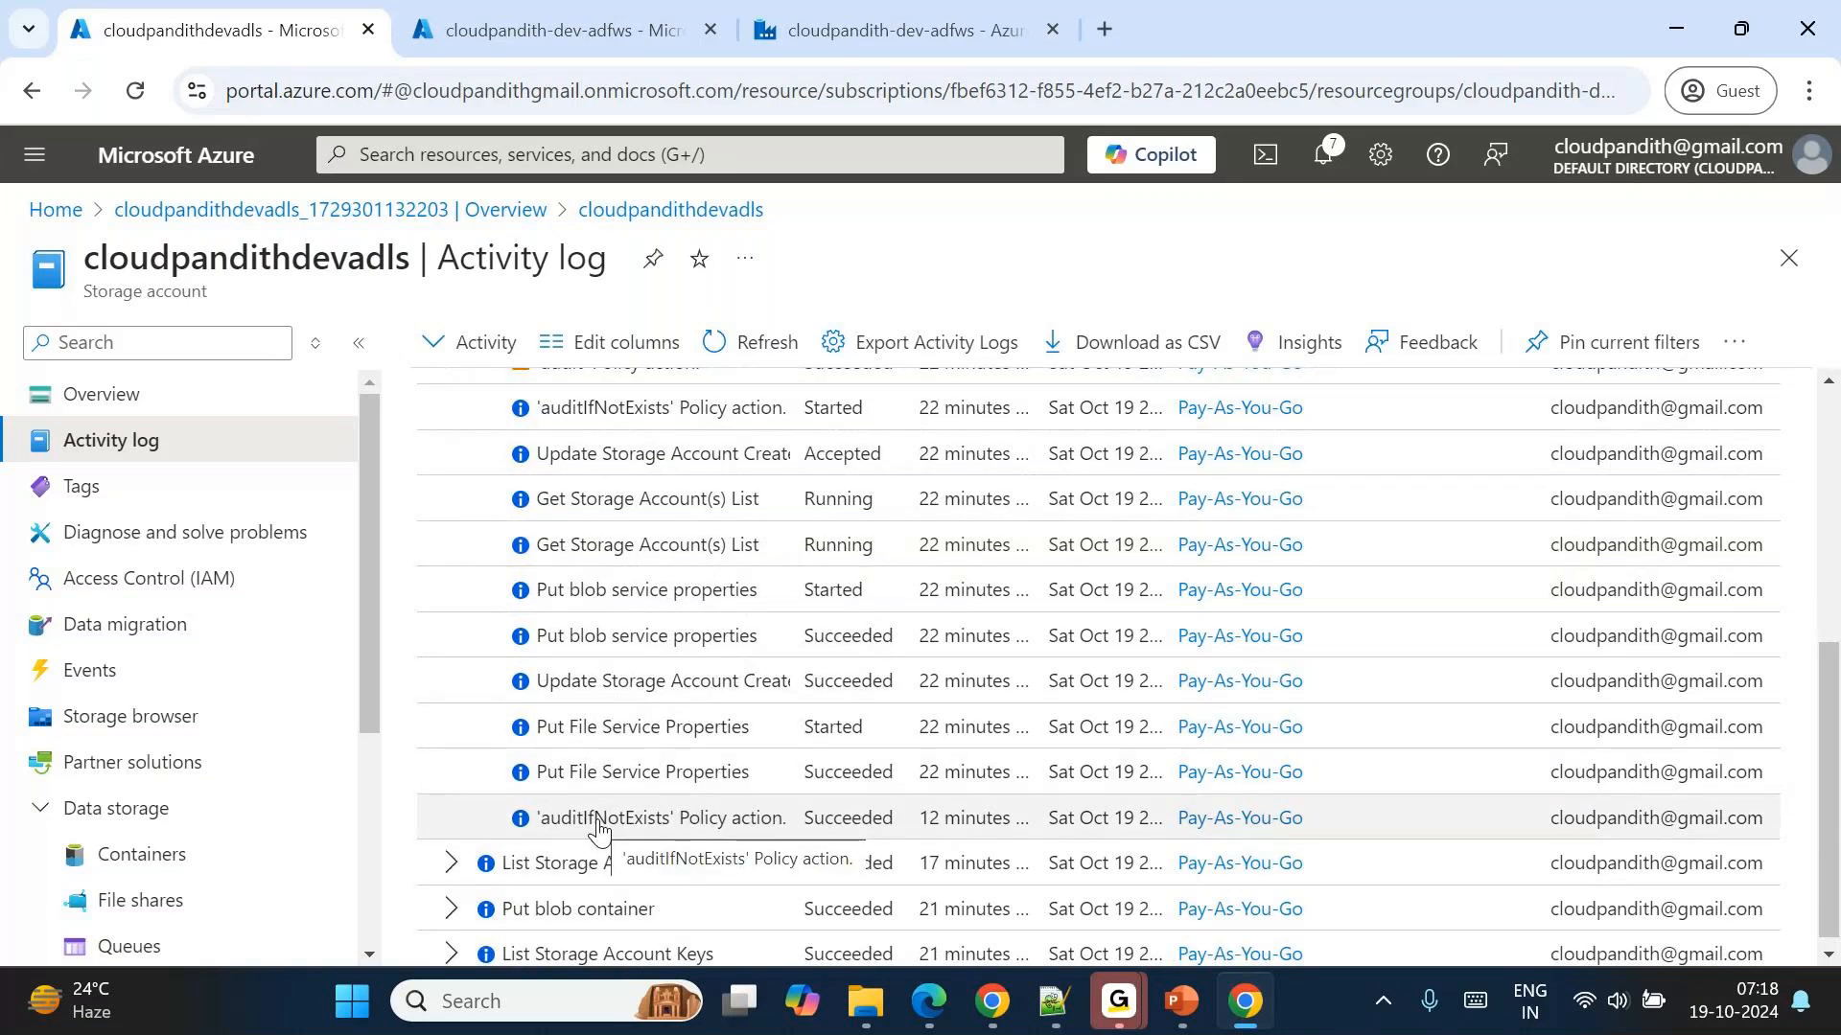
pyautogui.scroll(5, 946, 836)
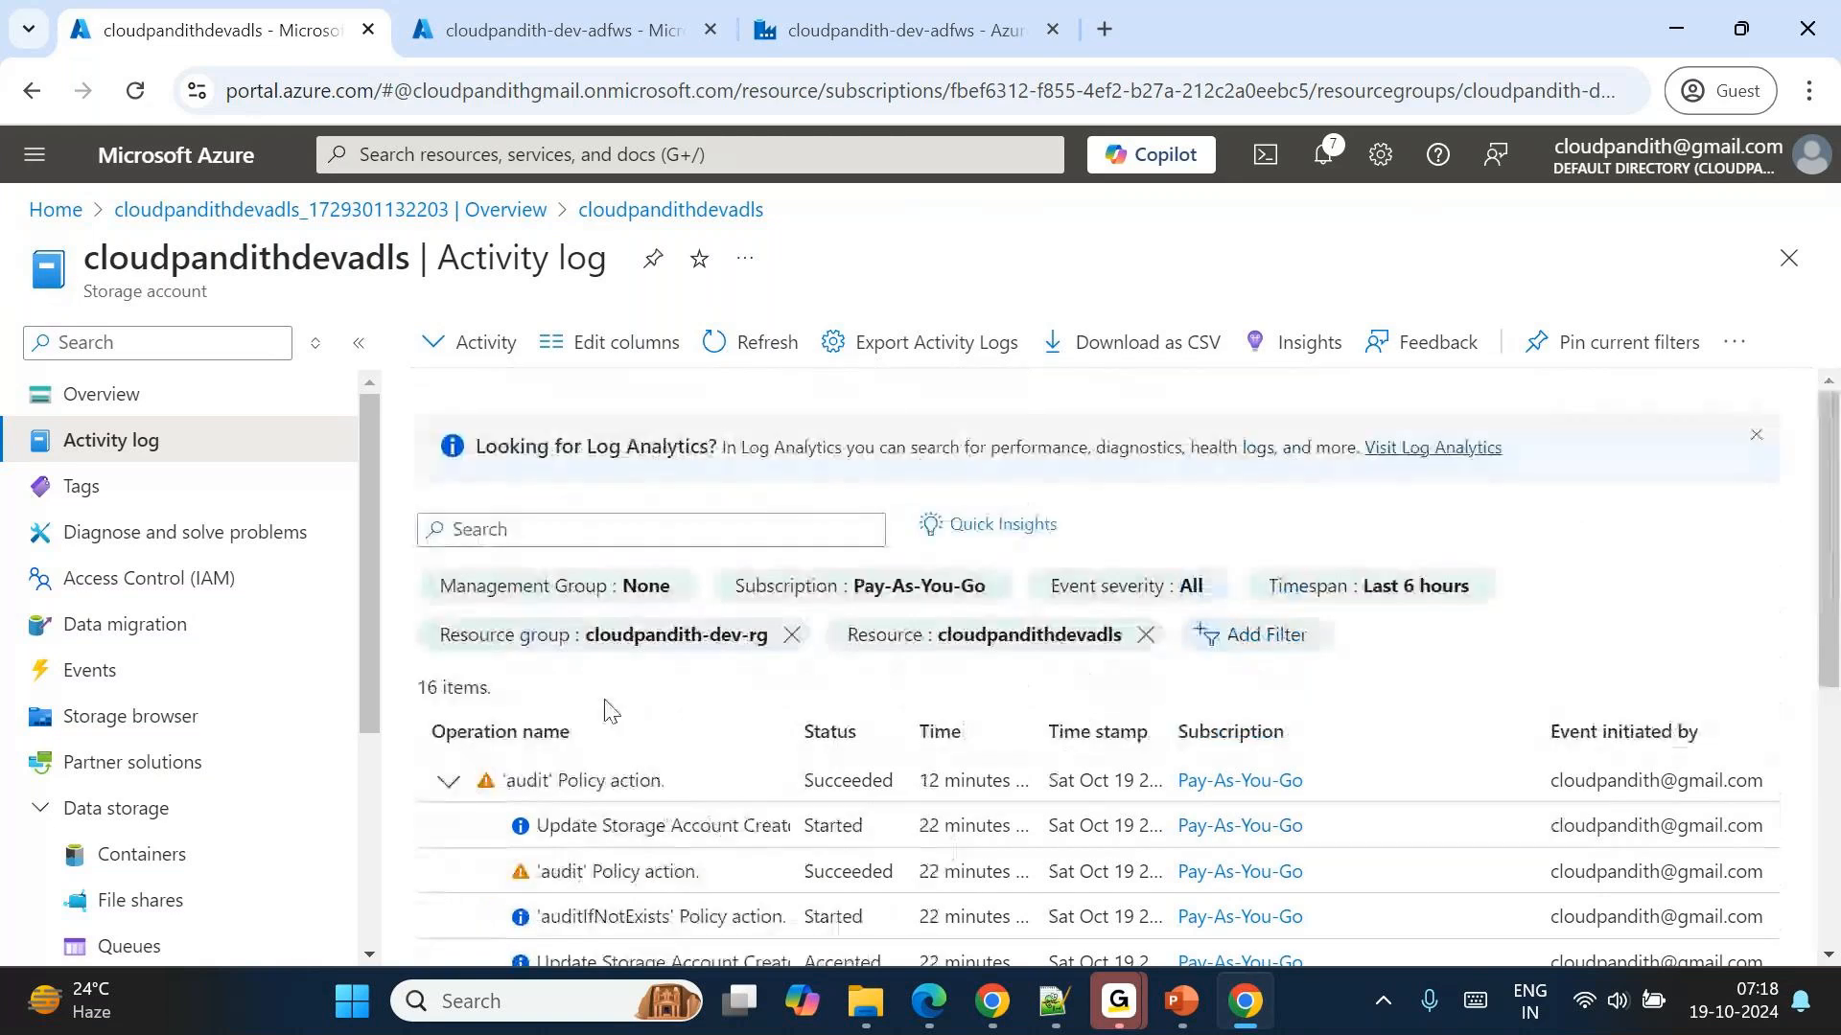
pyautogui.click(452, 780)
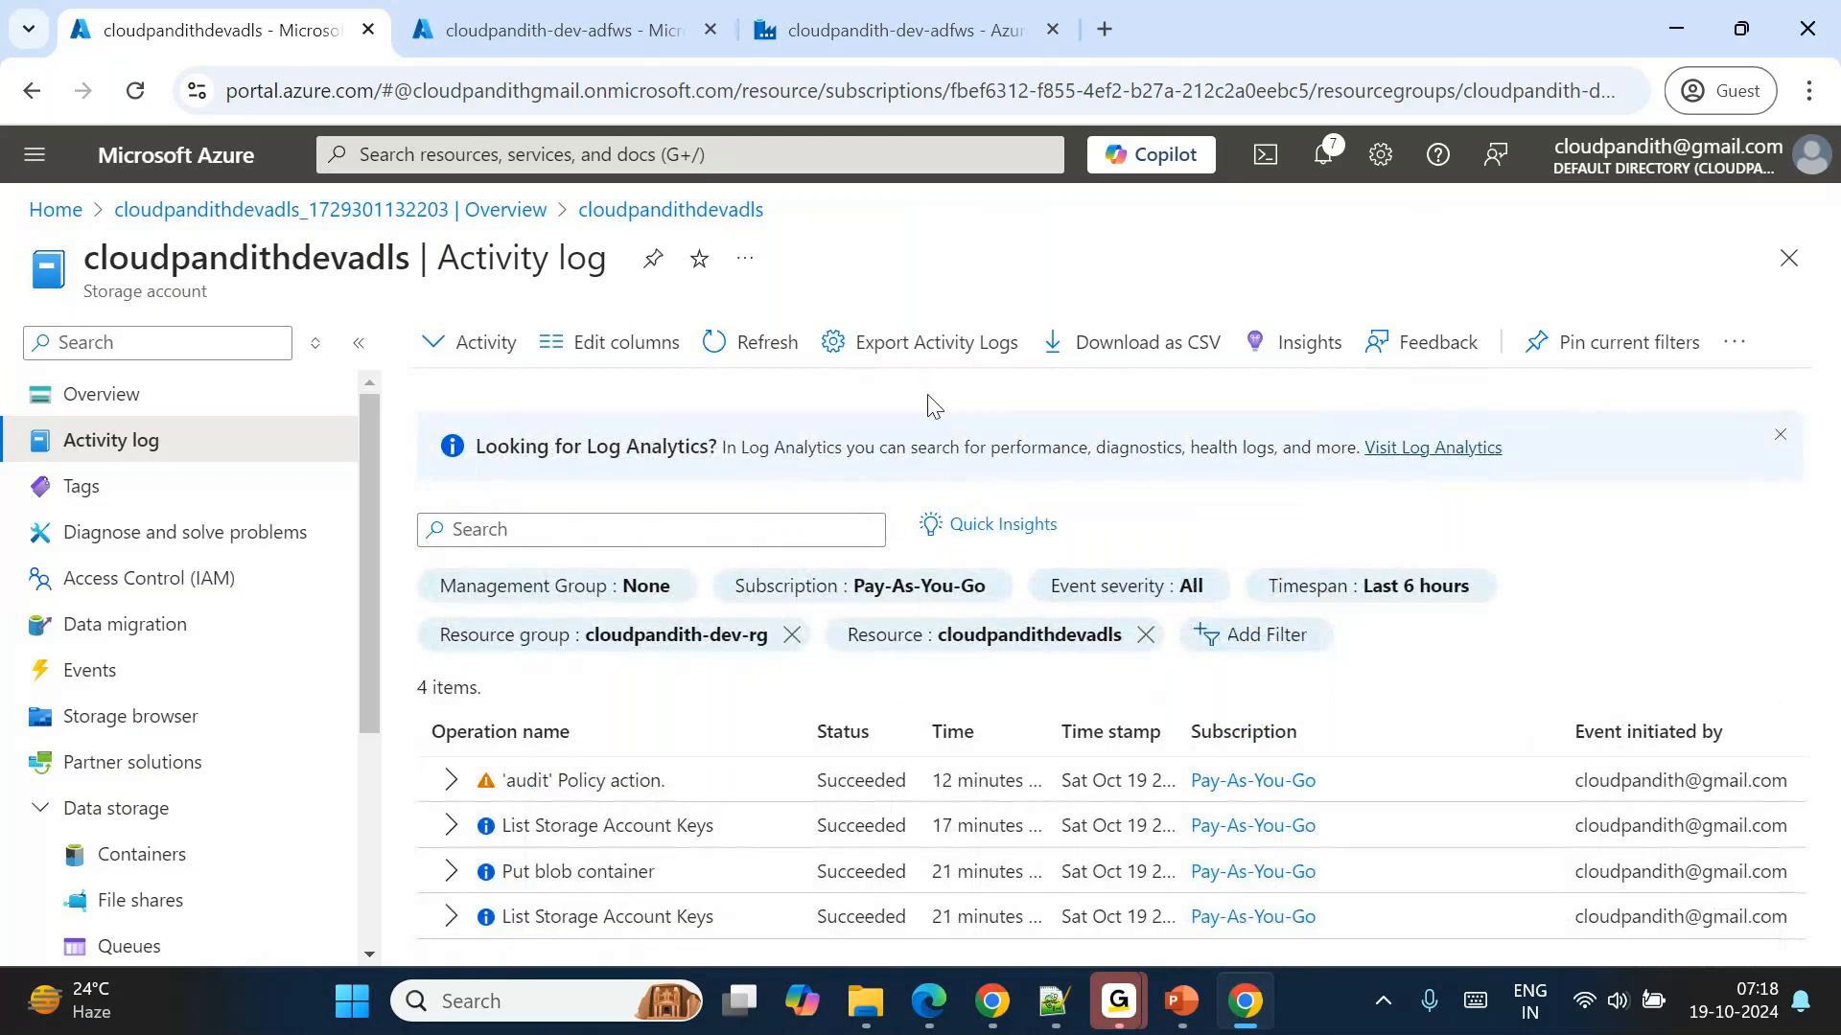
# Leave the activity log and open the applogging container of the cloudpandithdevadls storage account.
pyautogui.click(764, 353)
pyautogui.click(491, 221)
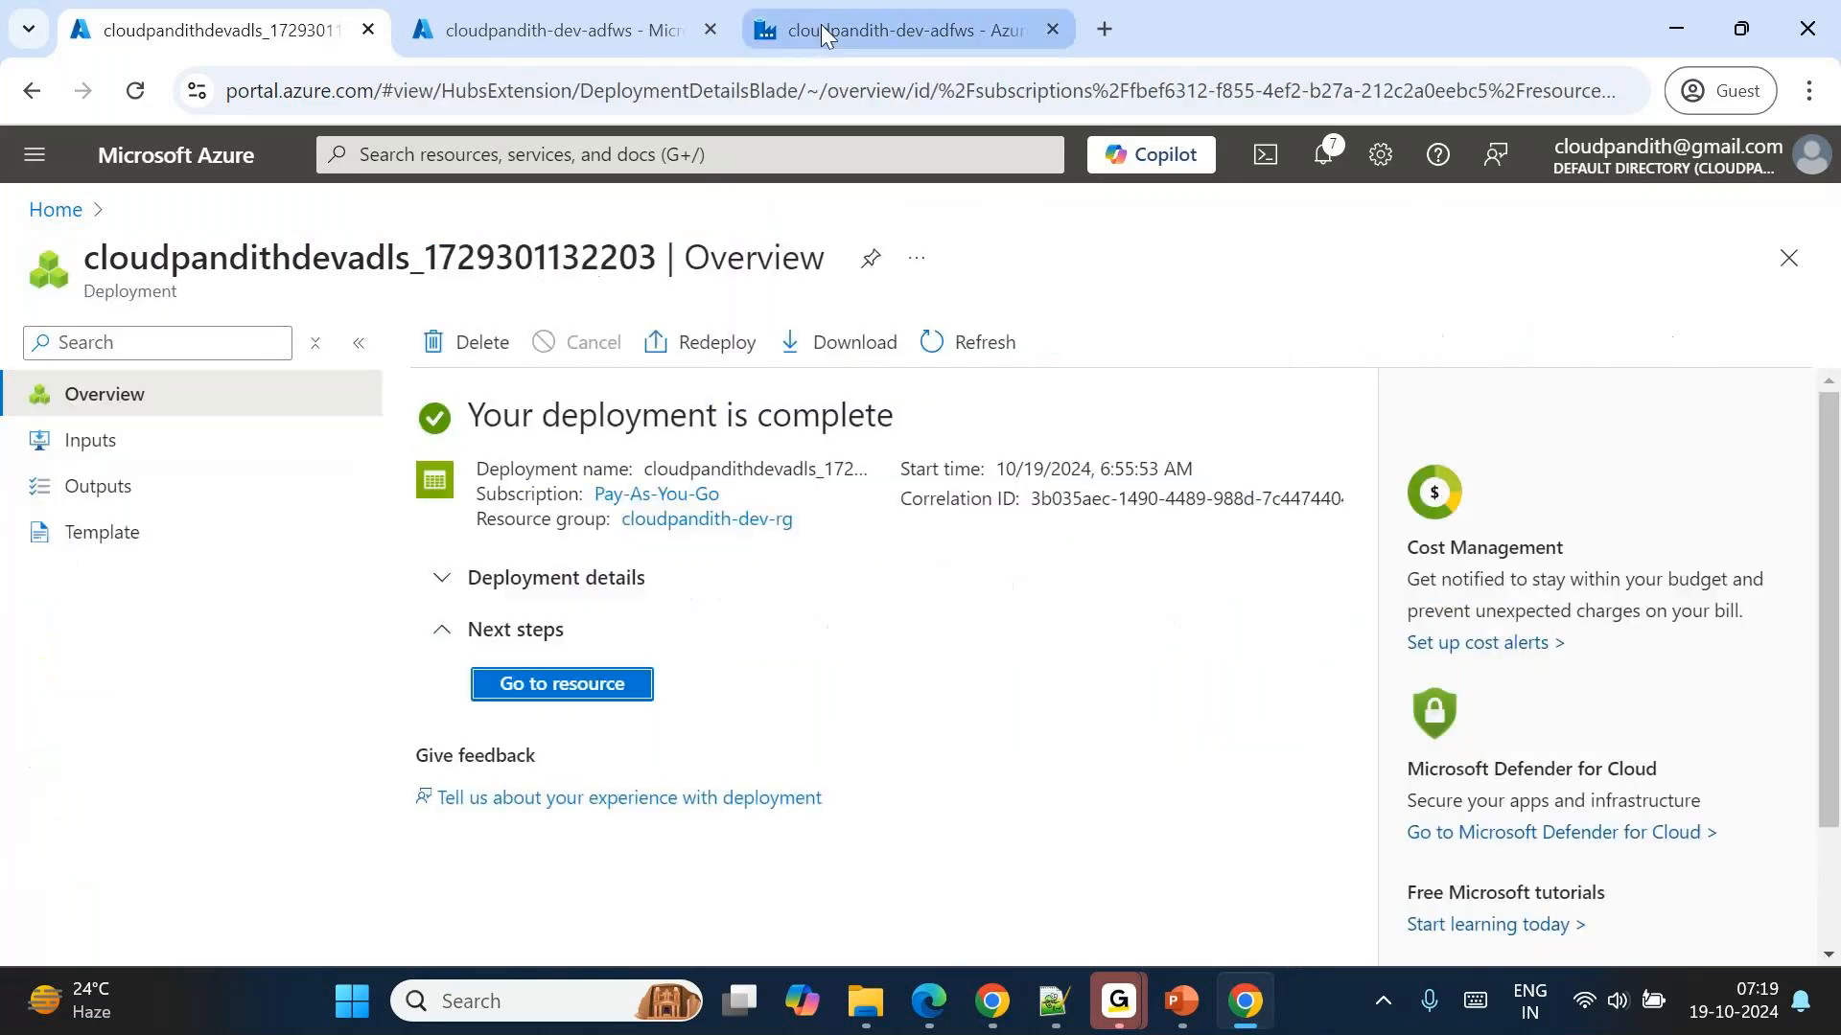
pyautogui.click(821, 29)
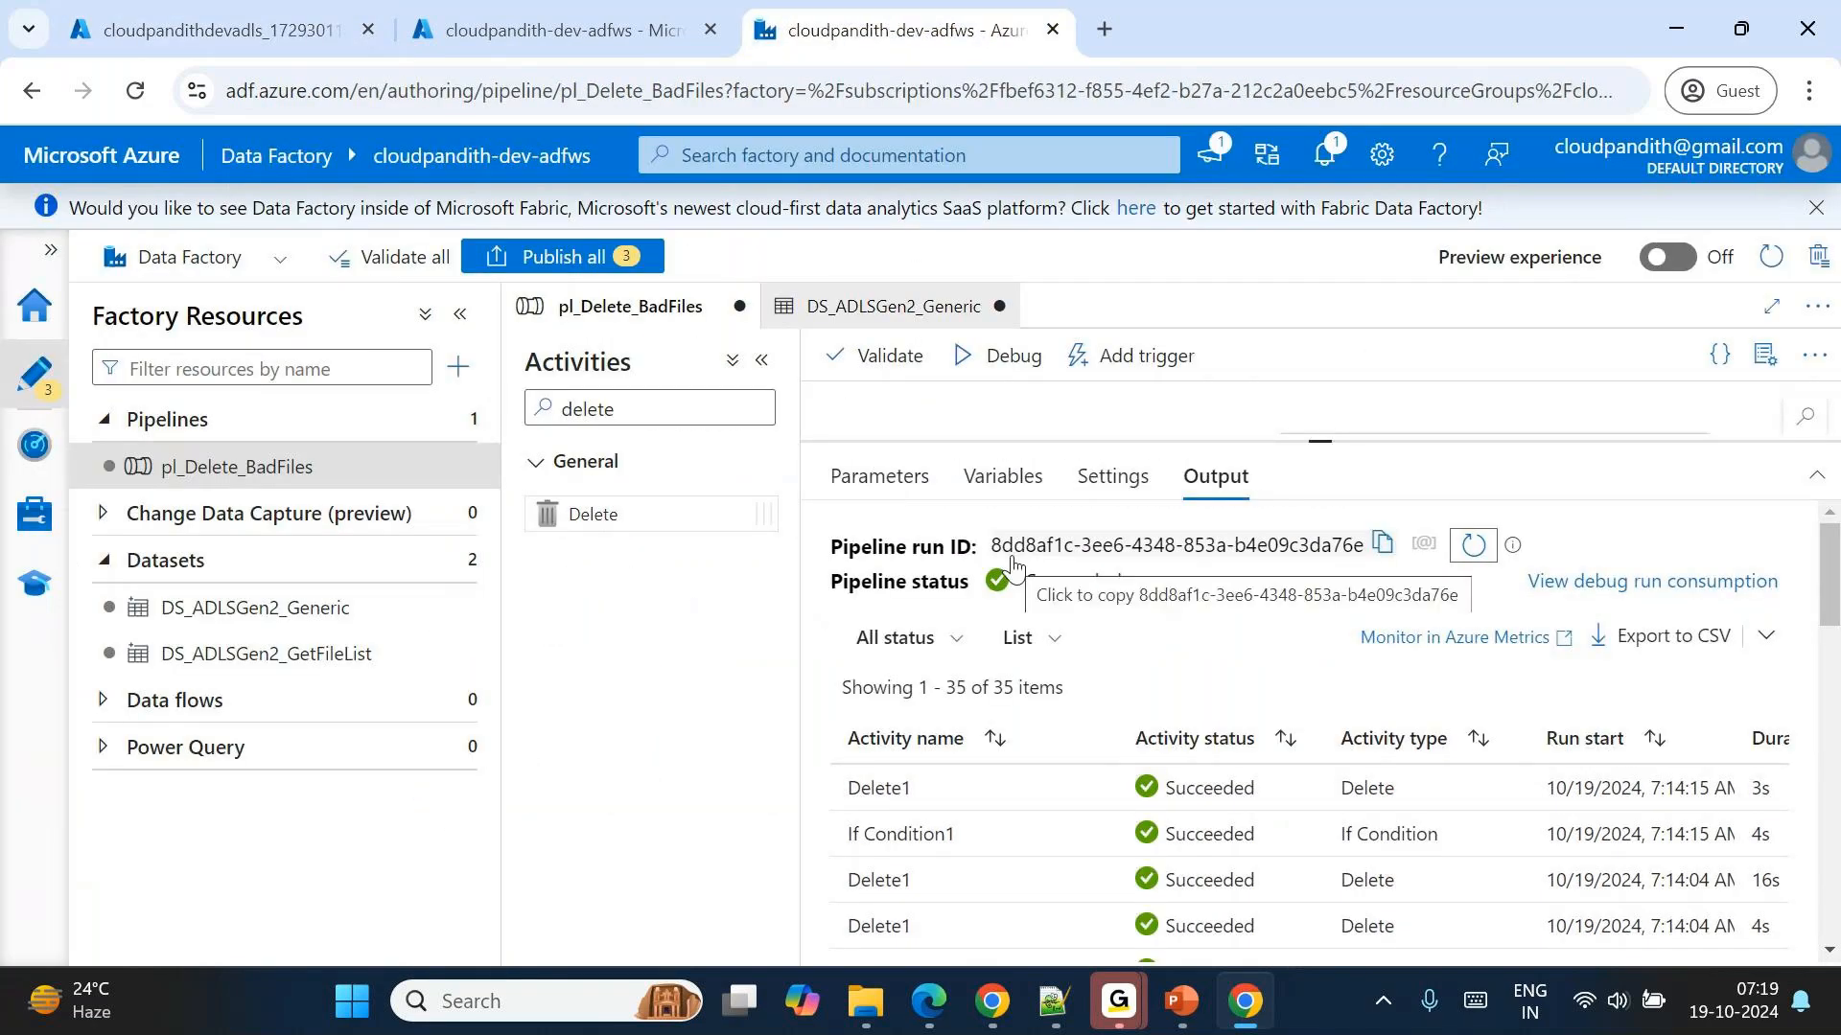
pyautogui.click(203, 11)
pyautogui.click(565, 687)
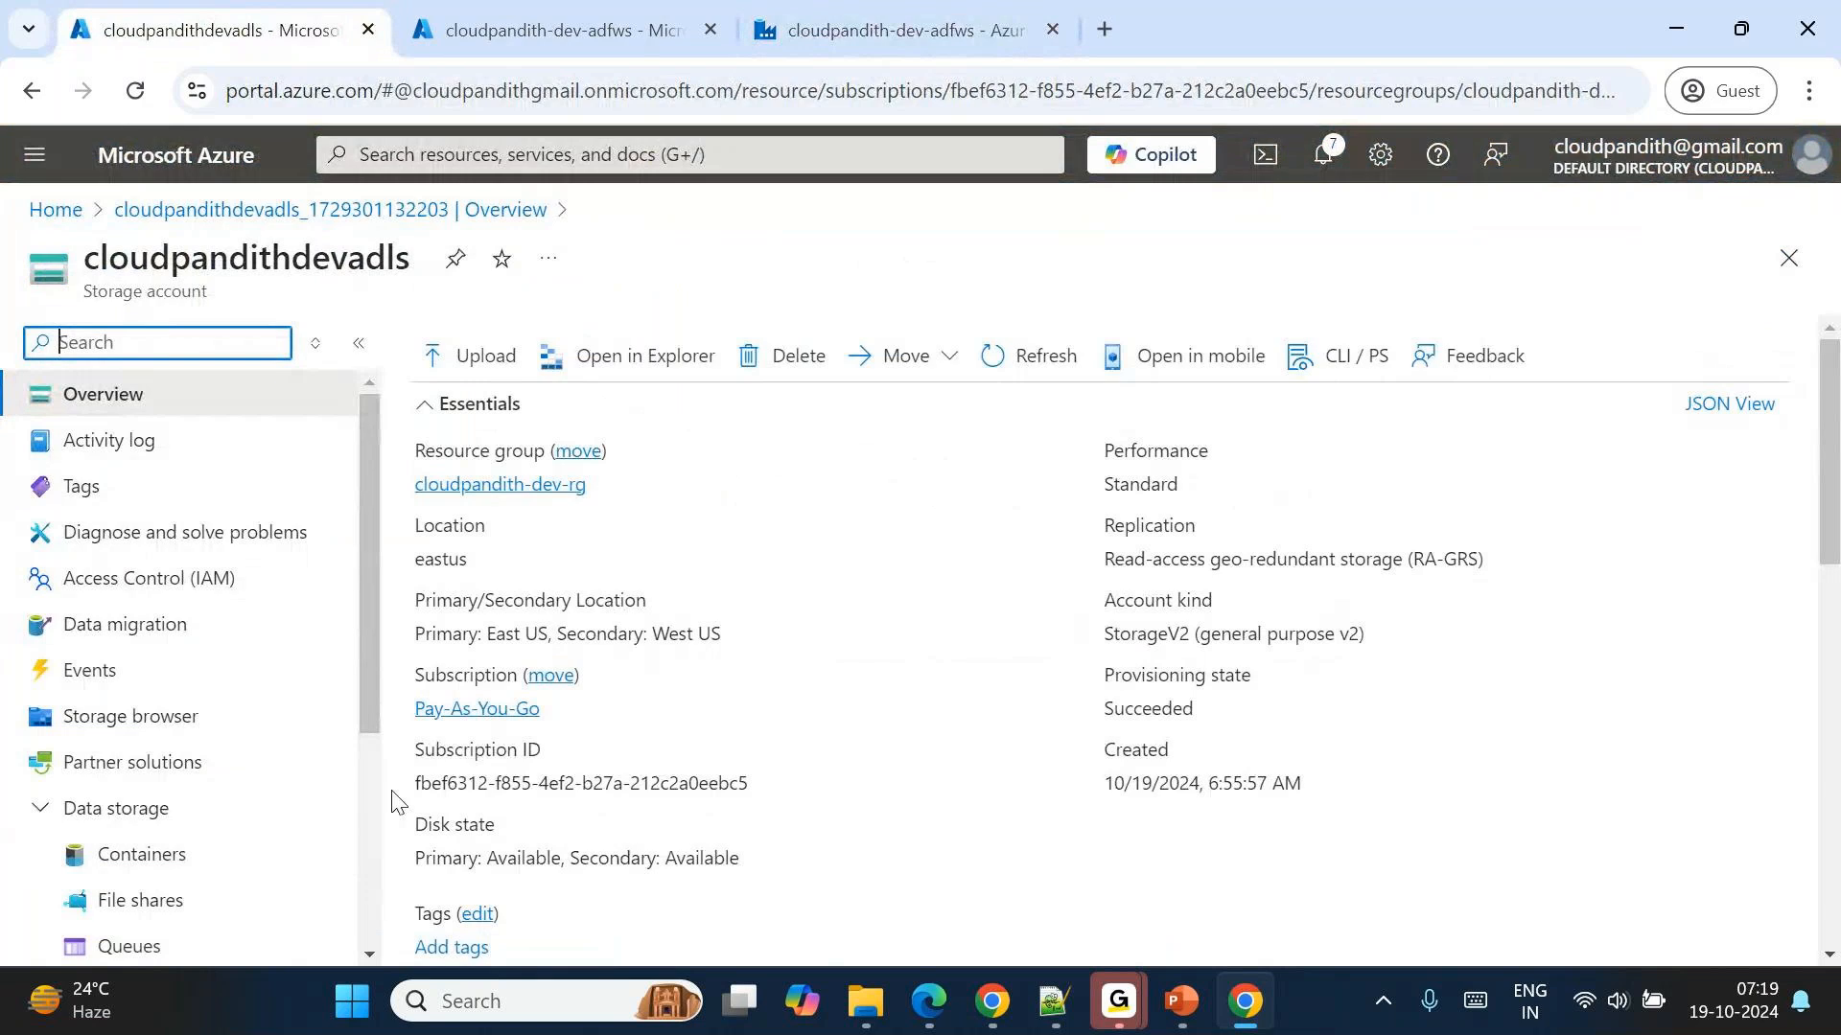
pyautogui.click(189, 868)
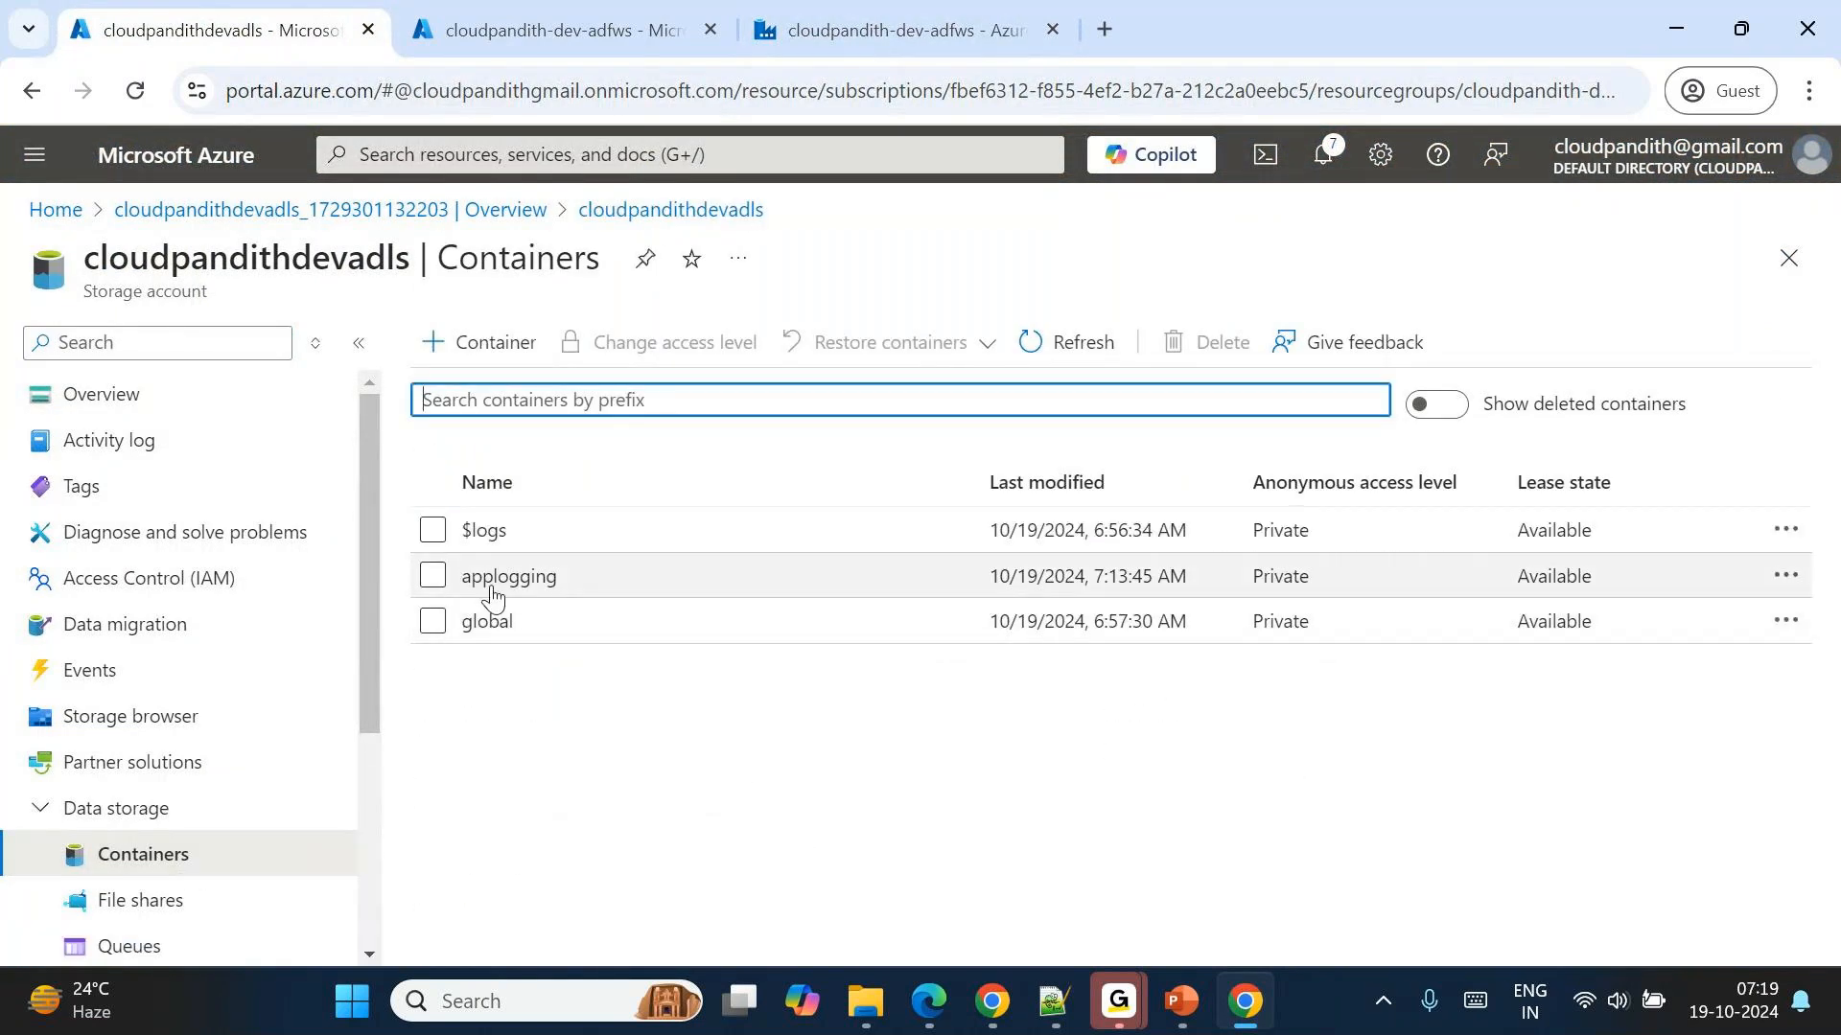
pyautogui.click(489, 578)
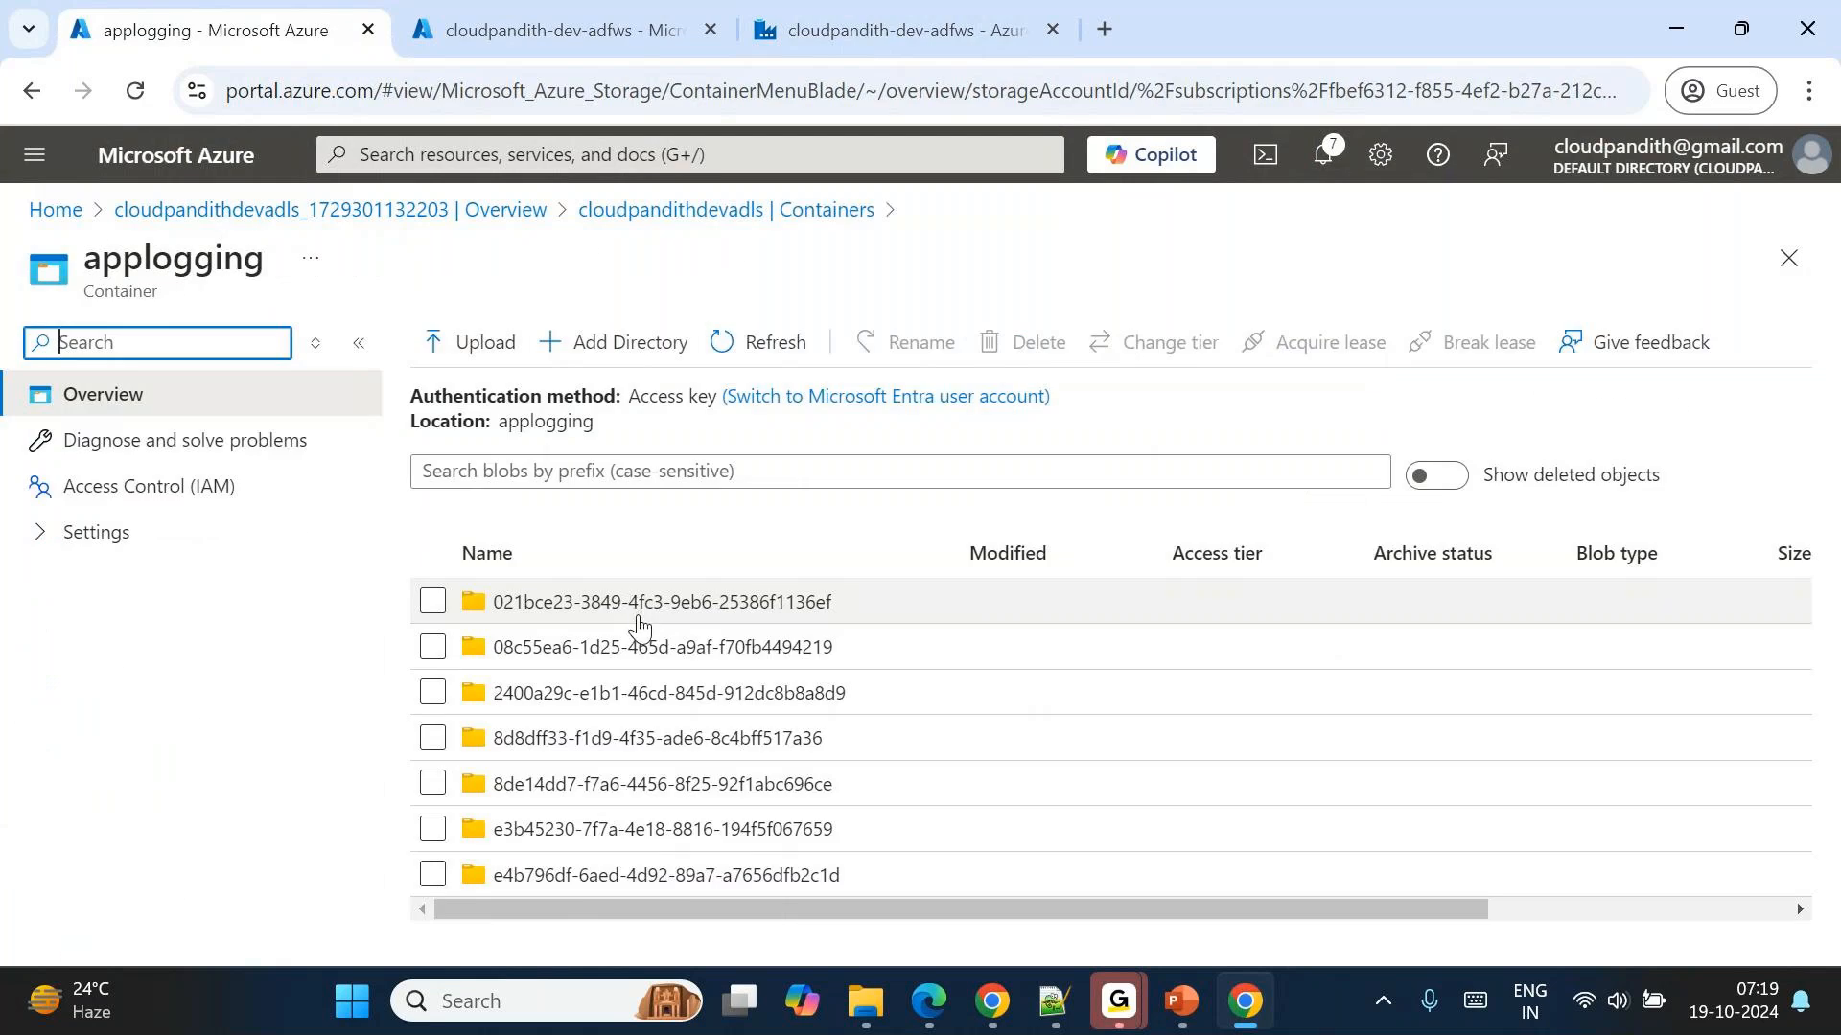
# Bring up the activity run IDs in the pl_Delete_BadFiles debug output for comparison with the applogging folders.
pyautogui.click(818, 4)
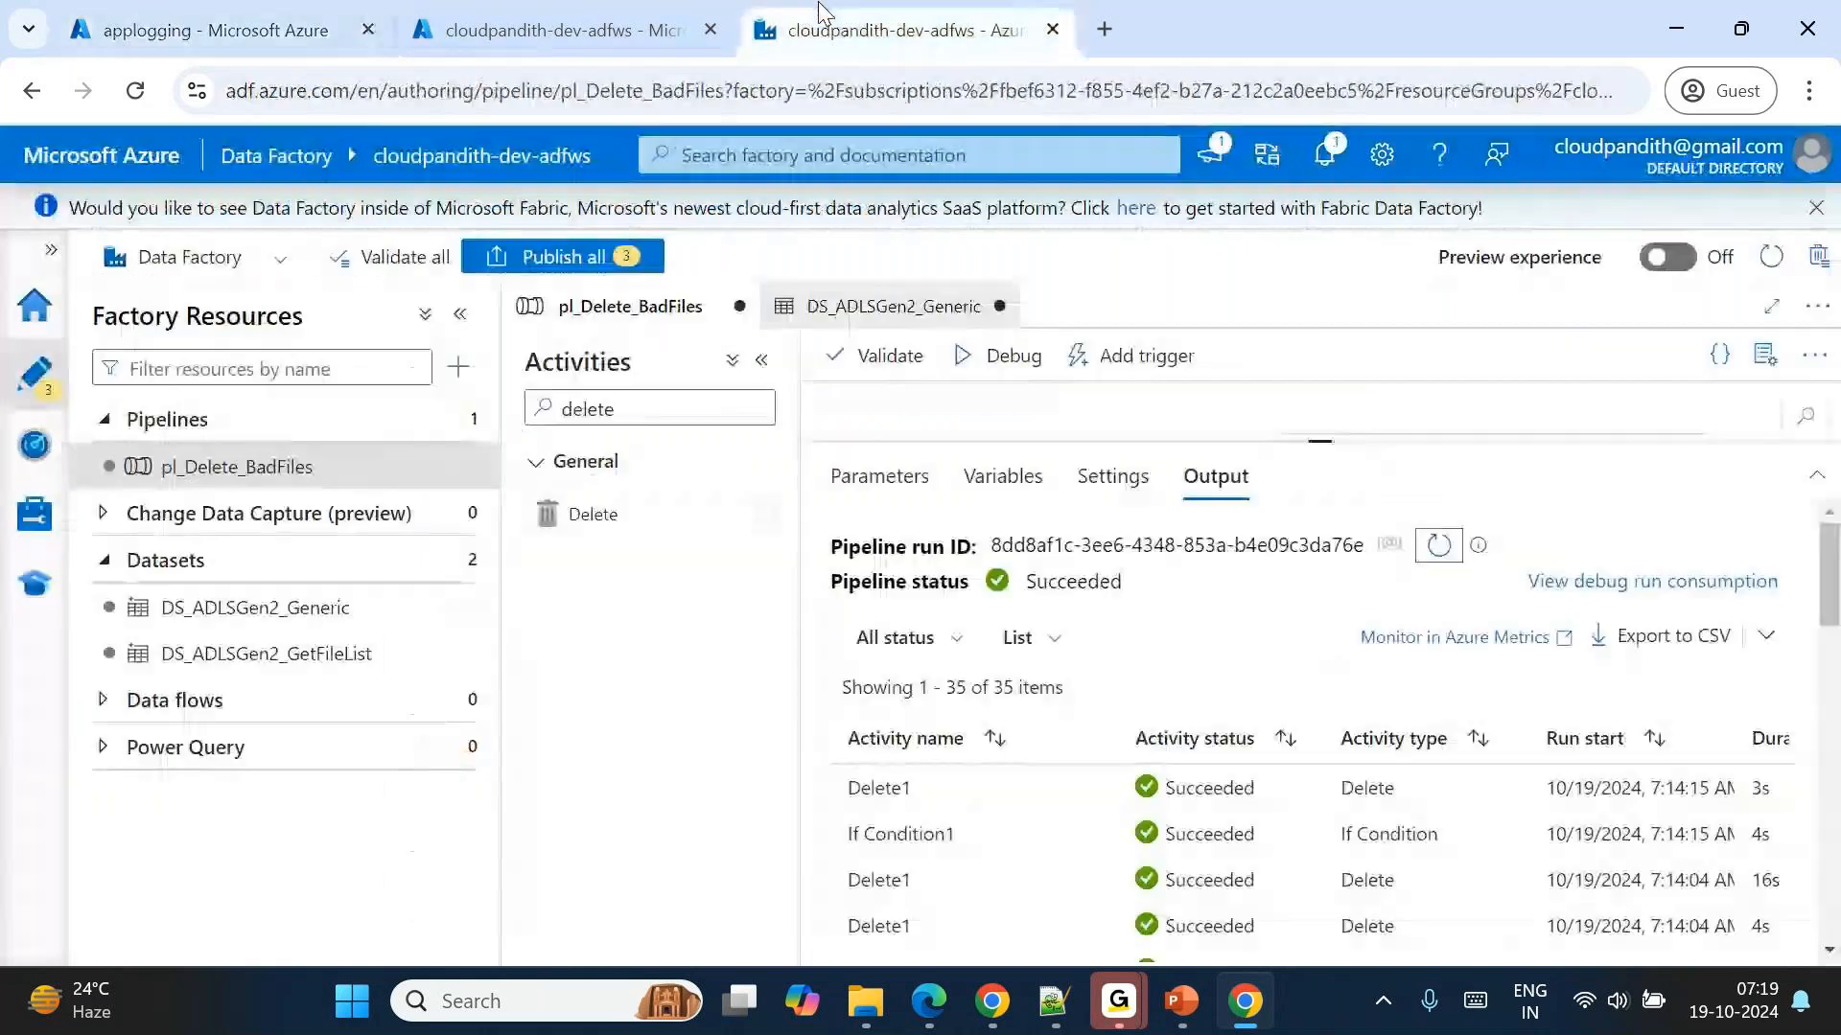
pyautogui.scroll(-3, 1077, 719)
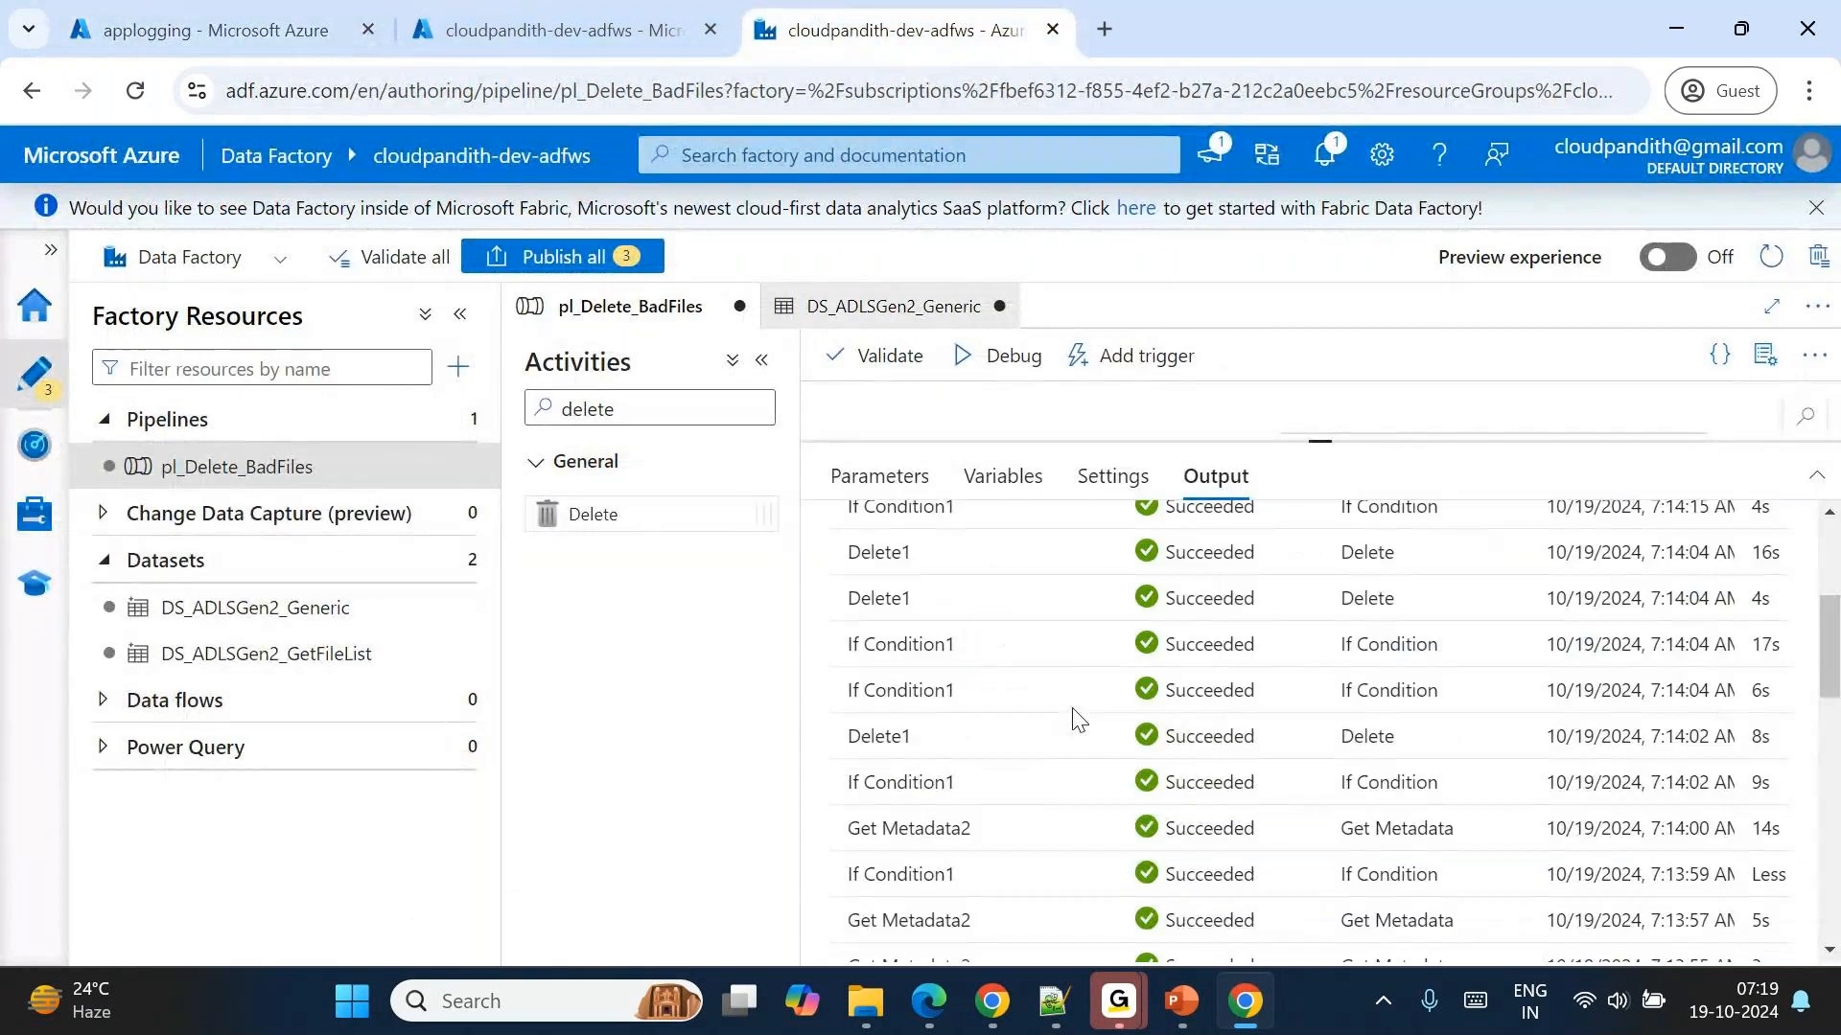
pyautogui.scroll(3, 1073, 721)
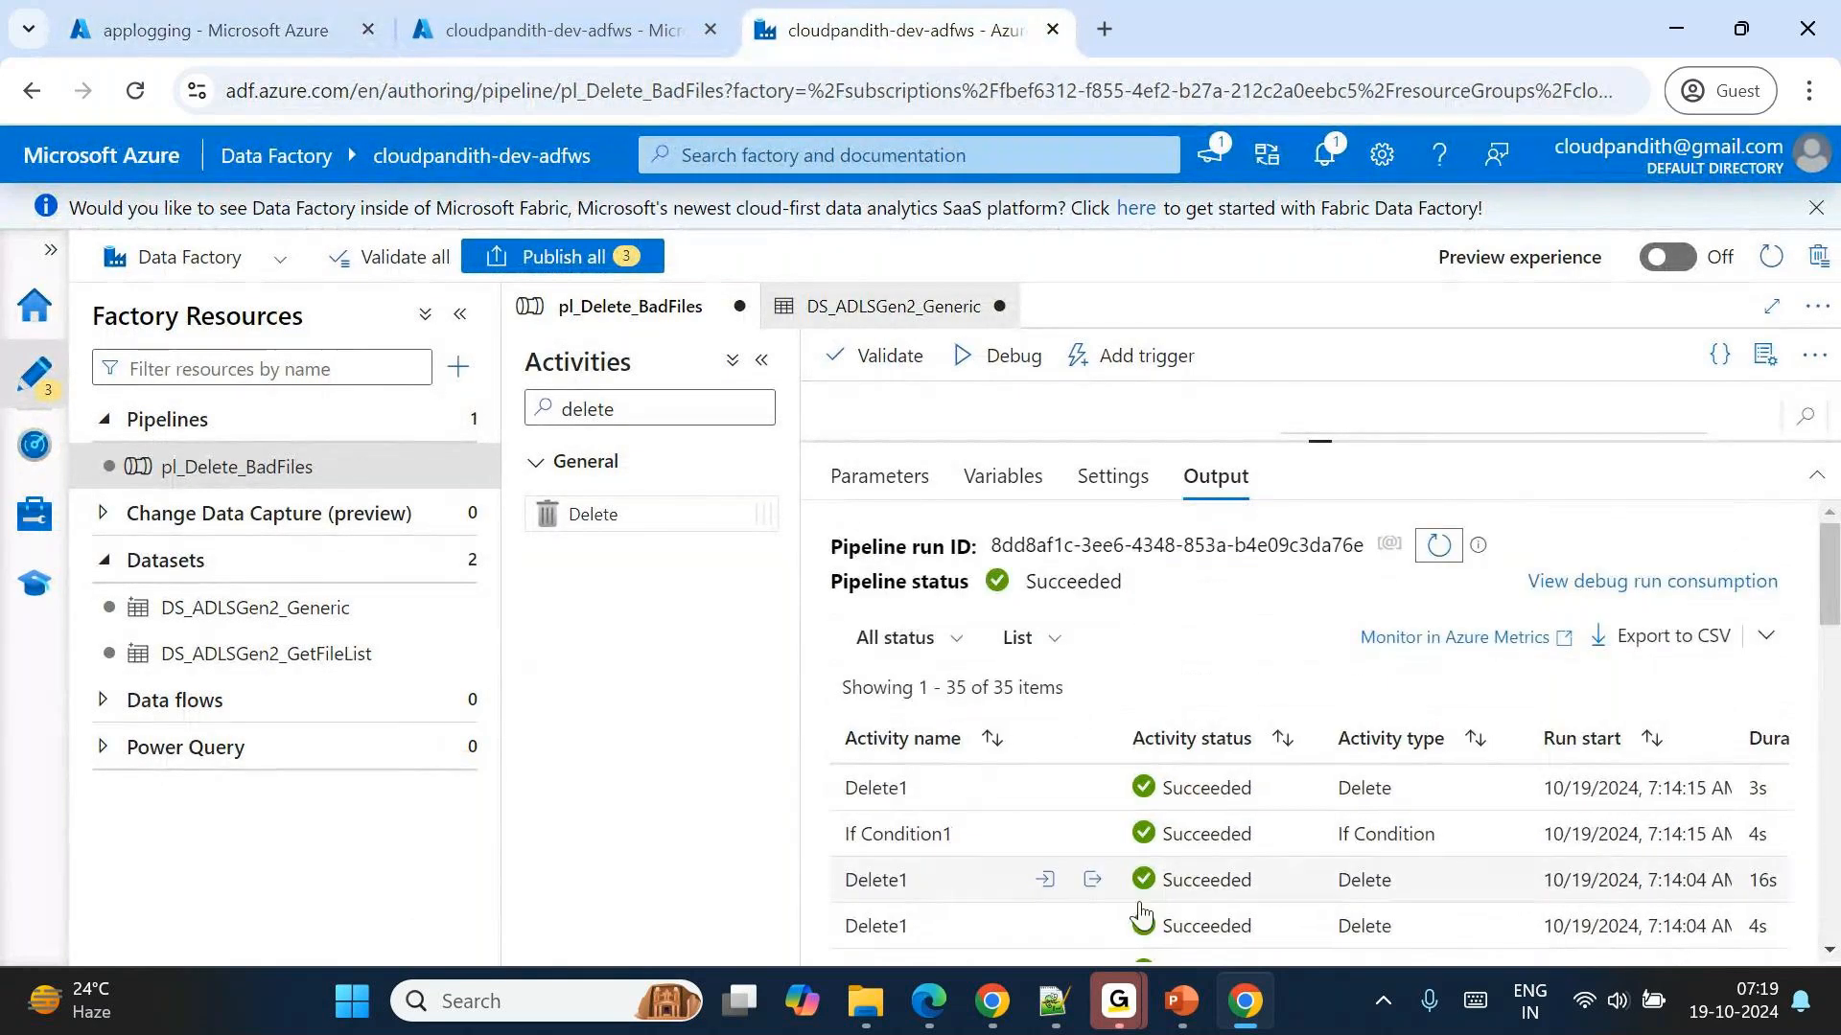
pyautogui.hscroll(4, 1141, 910)
pyautogui.click(536, 32)
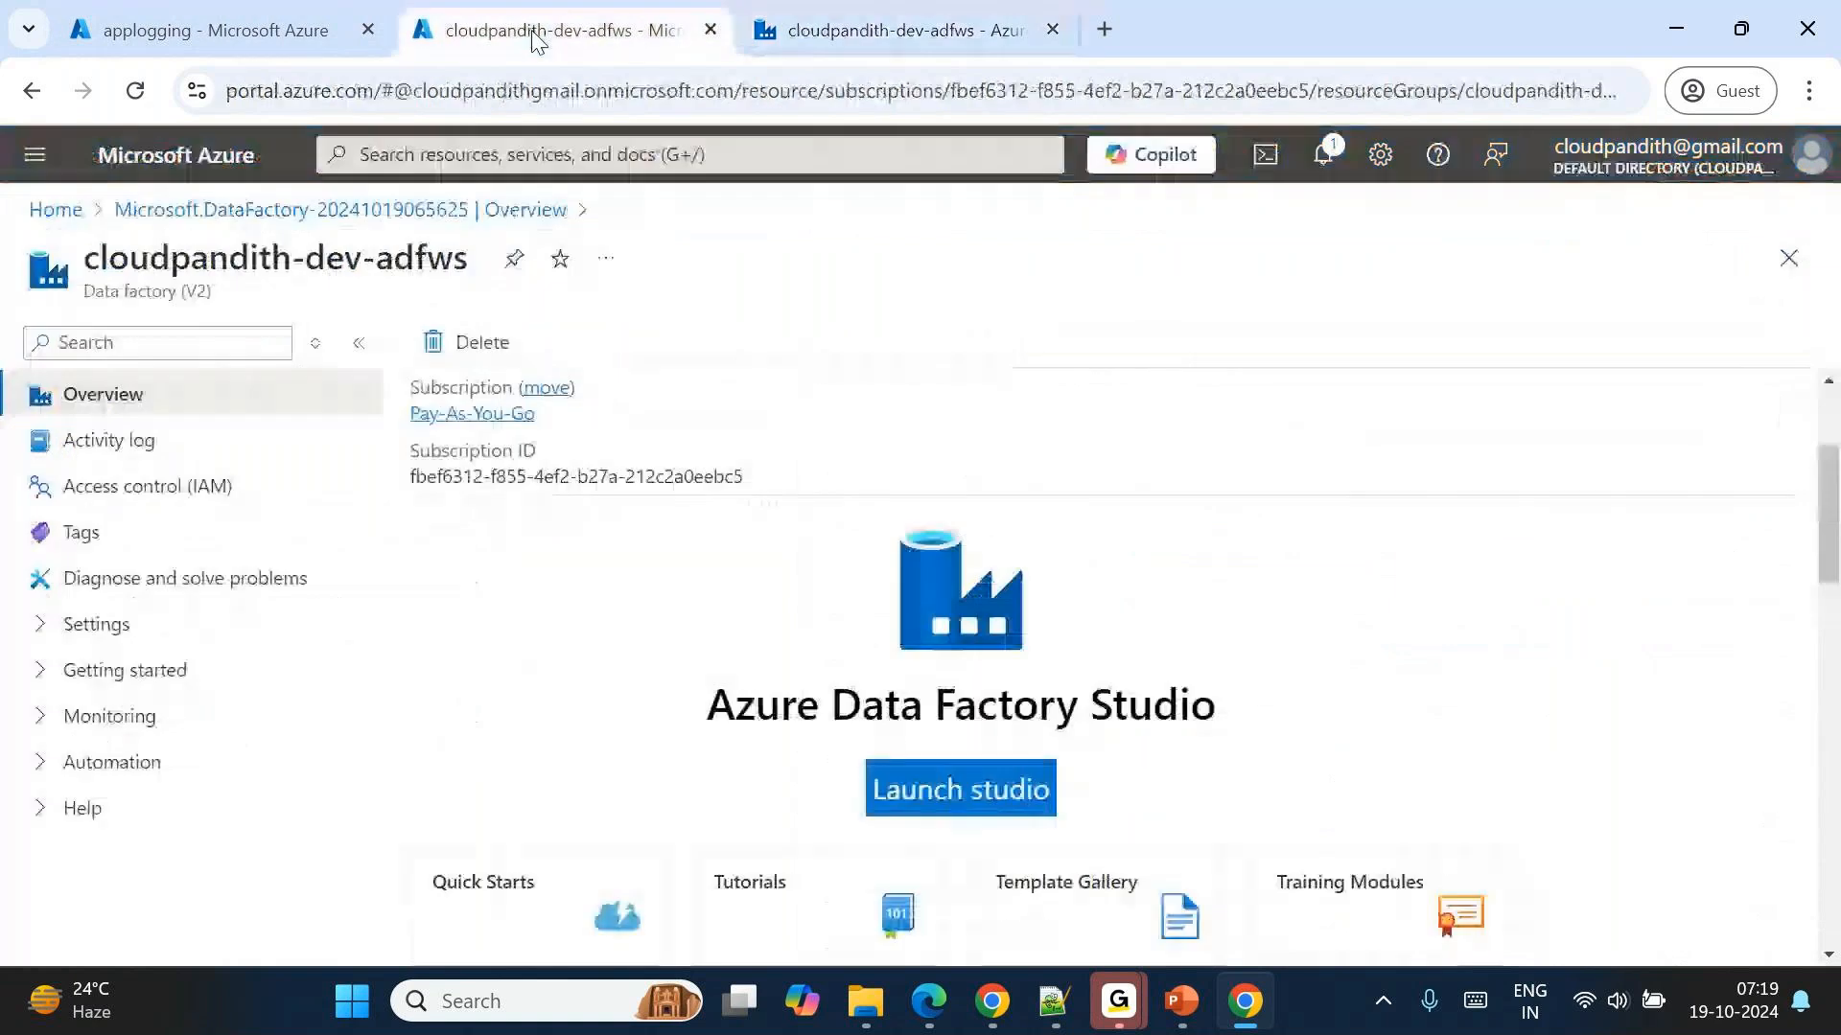
pyautogui.click(295, 11)
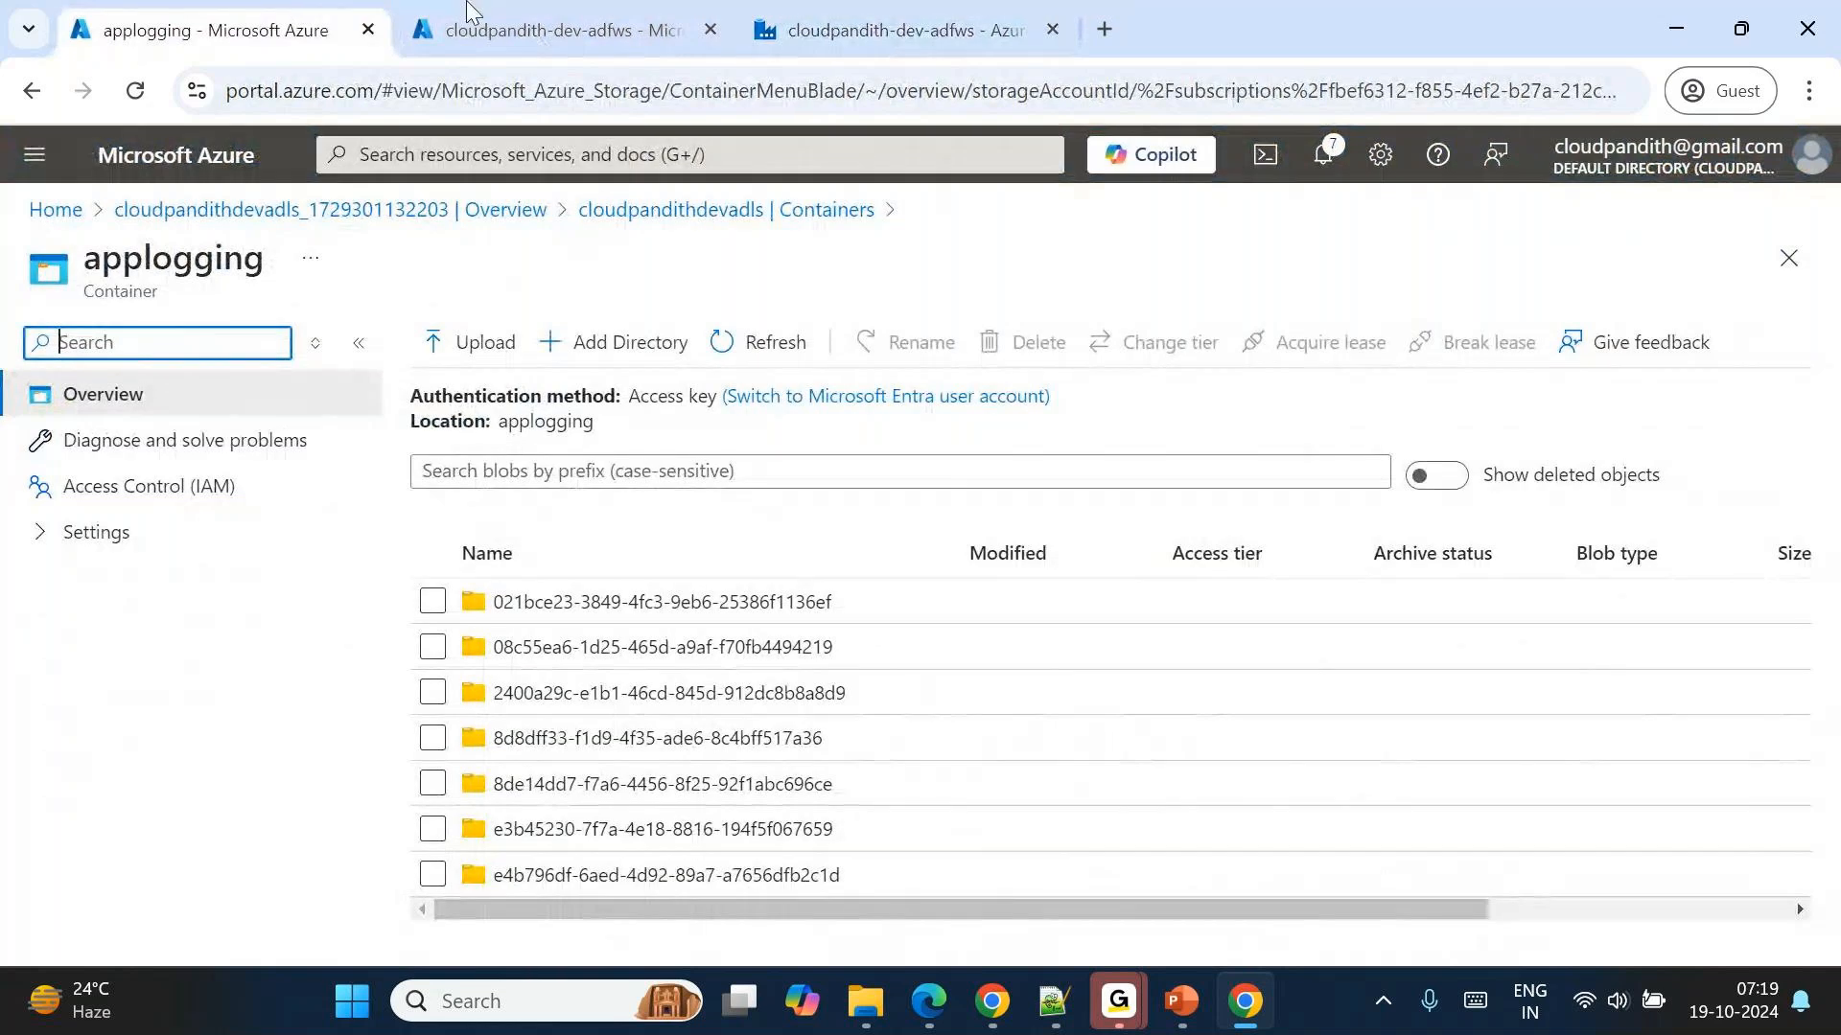
pyautogui.click(908, 11)
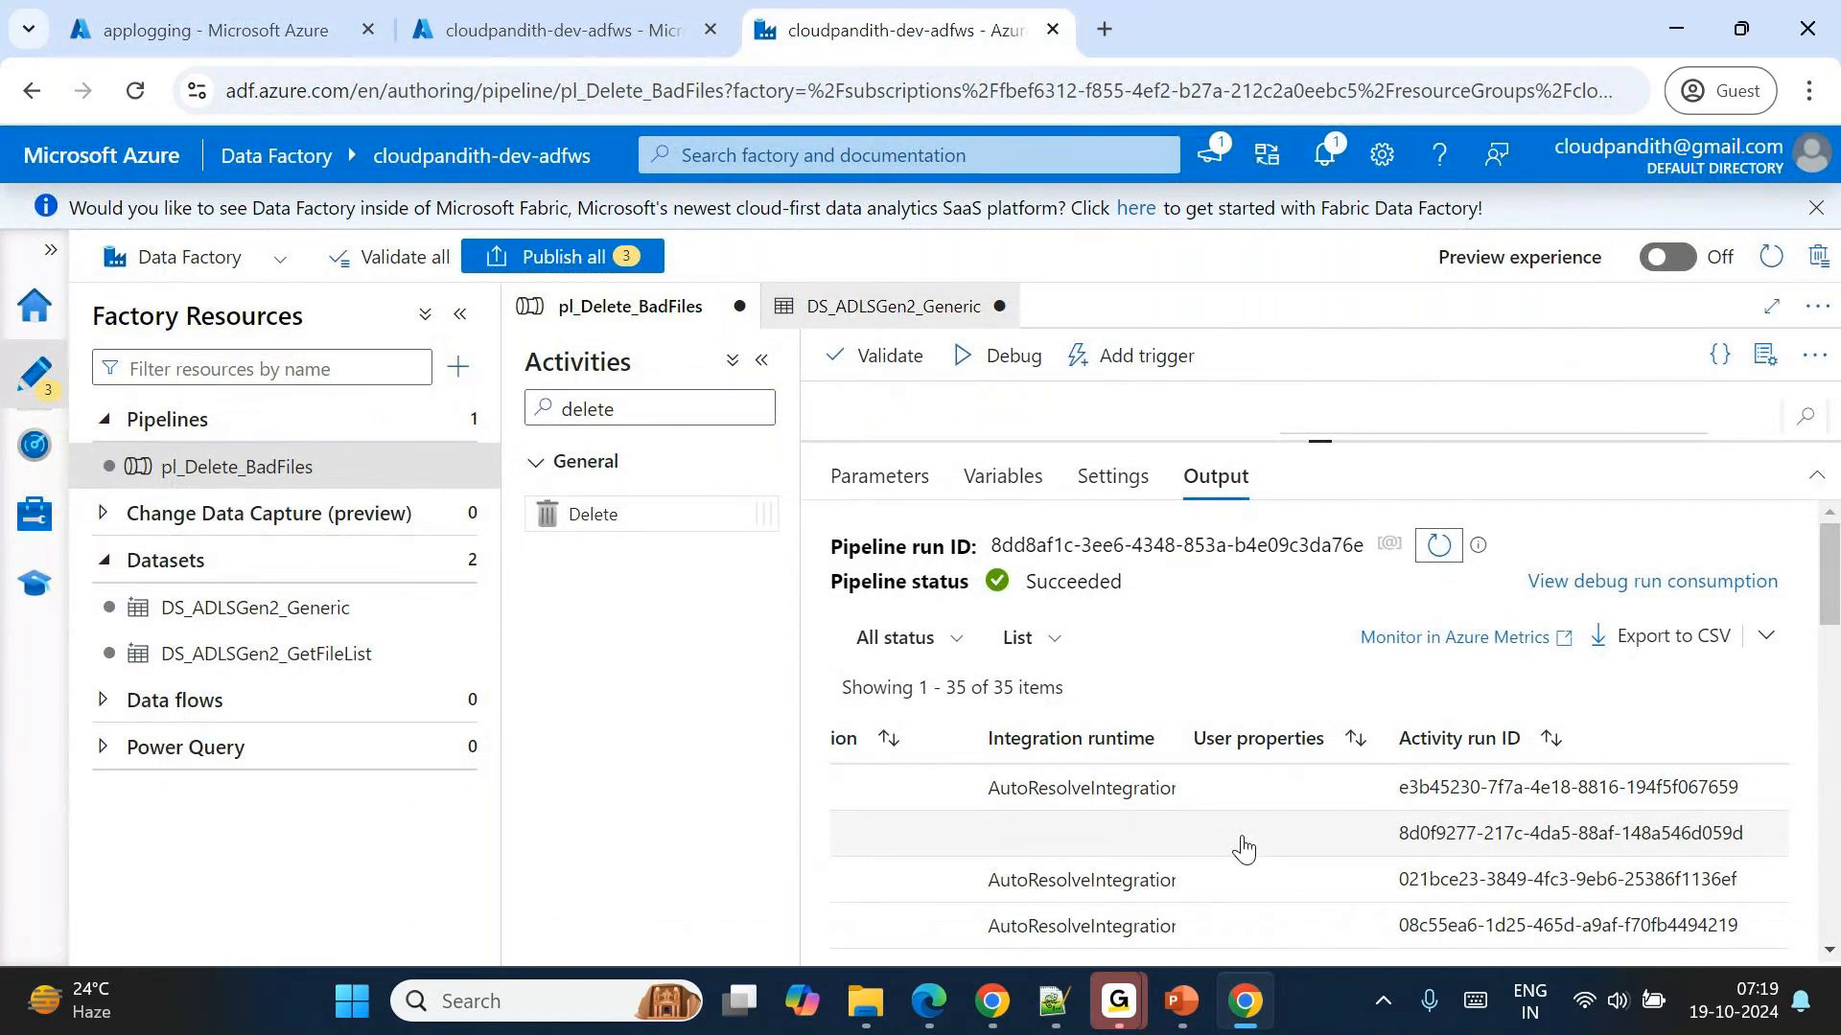
# Compare the run ID of the first listed Delete1 activity with the log folder names in applogging.
pyautogui.moveTo(1401, 796); pyautogui.dragTo(1458, 801)
pyautogui.click(211, 30)
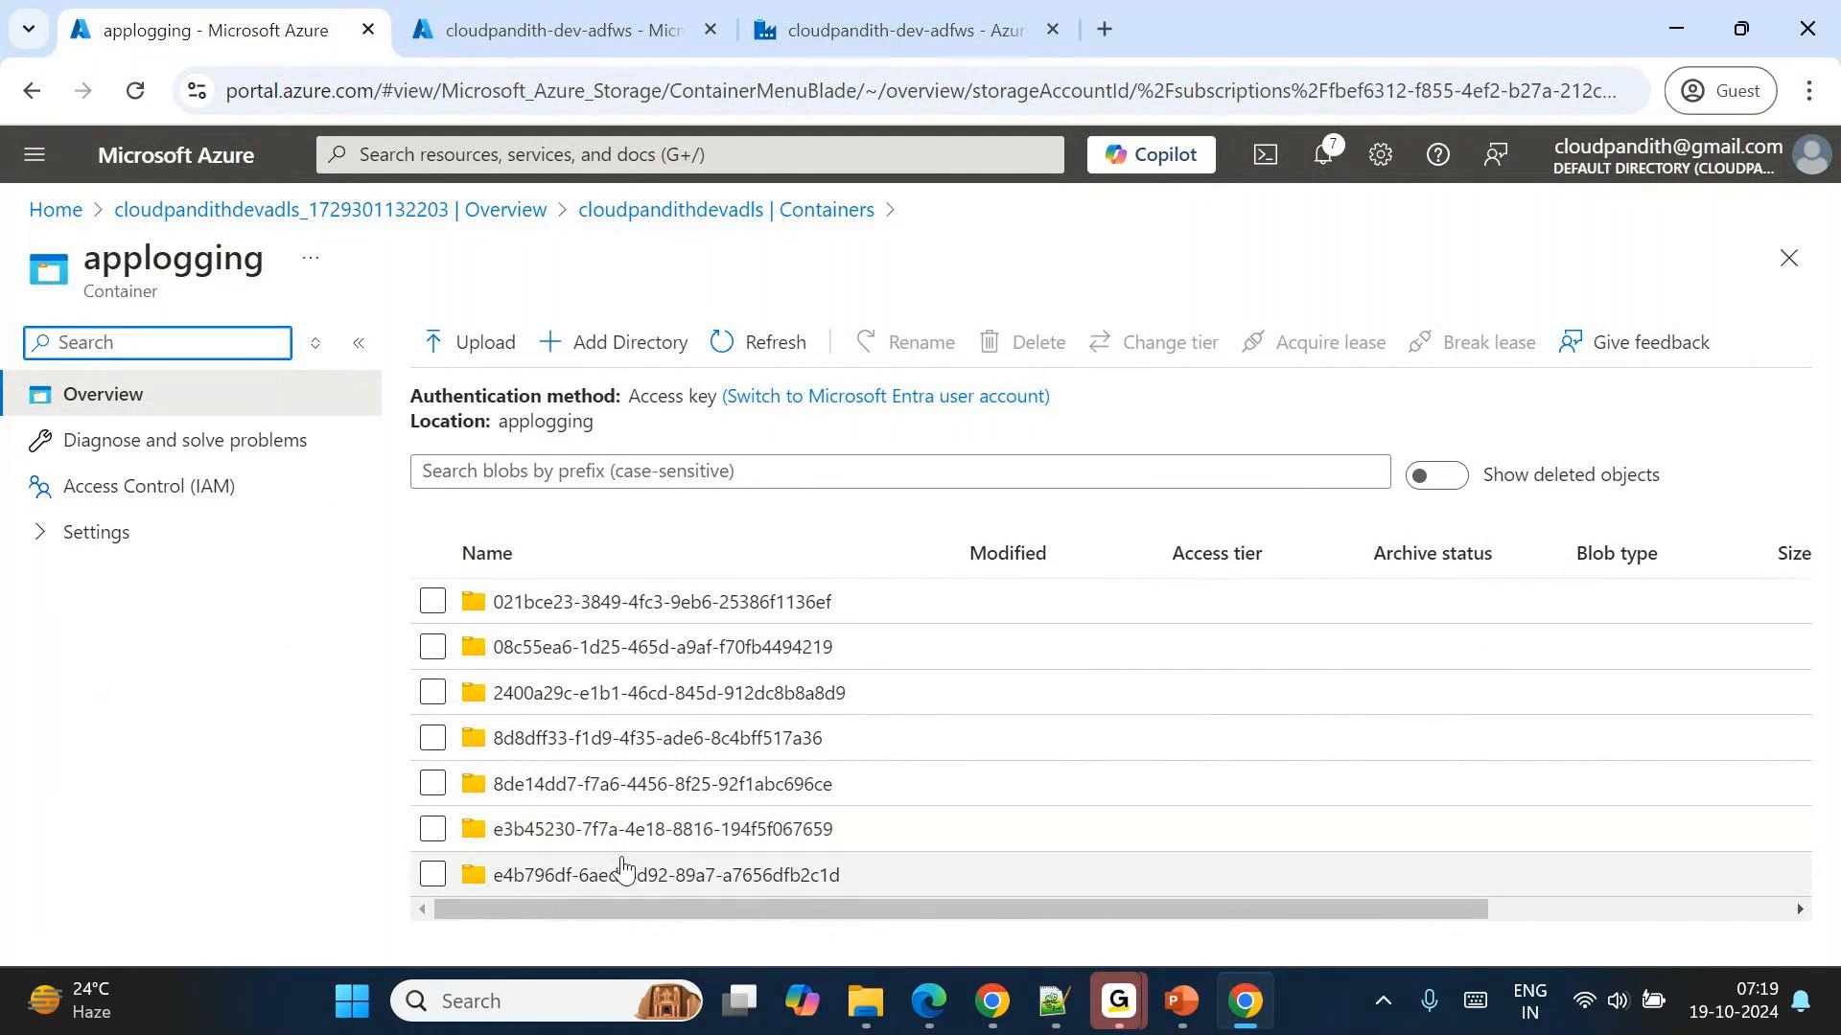
pyautogui.click(892, 30)
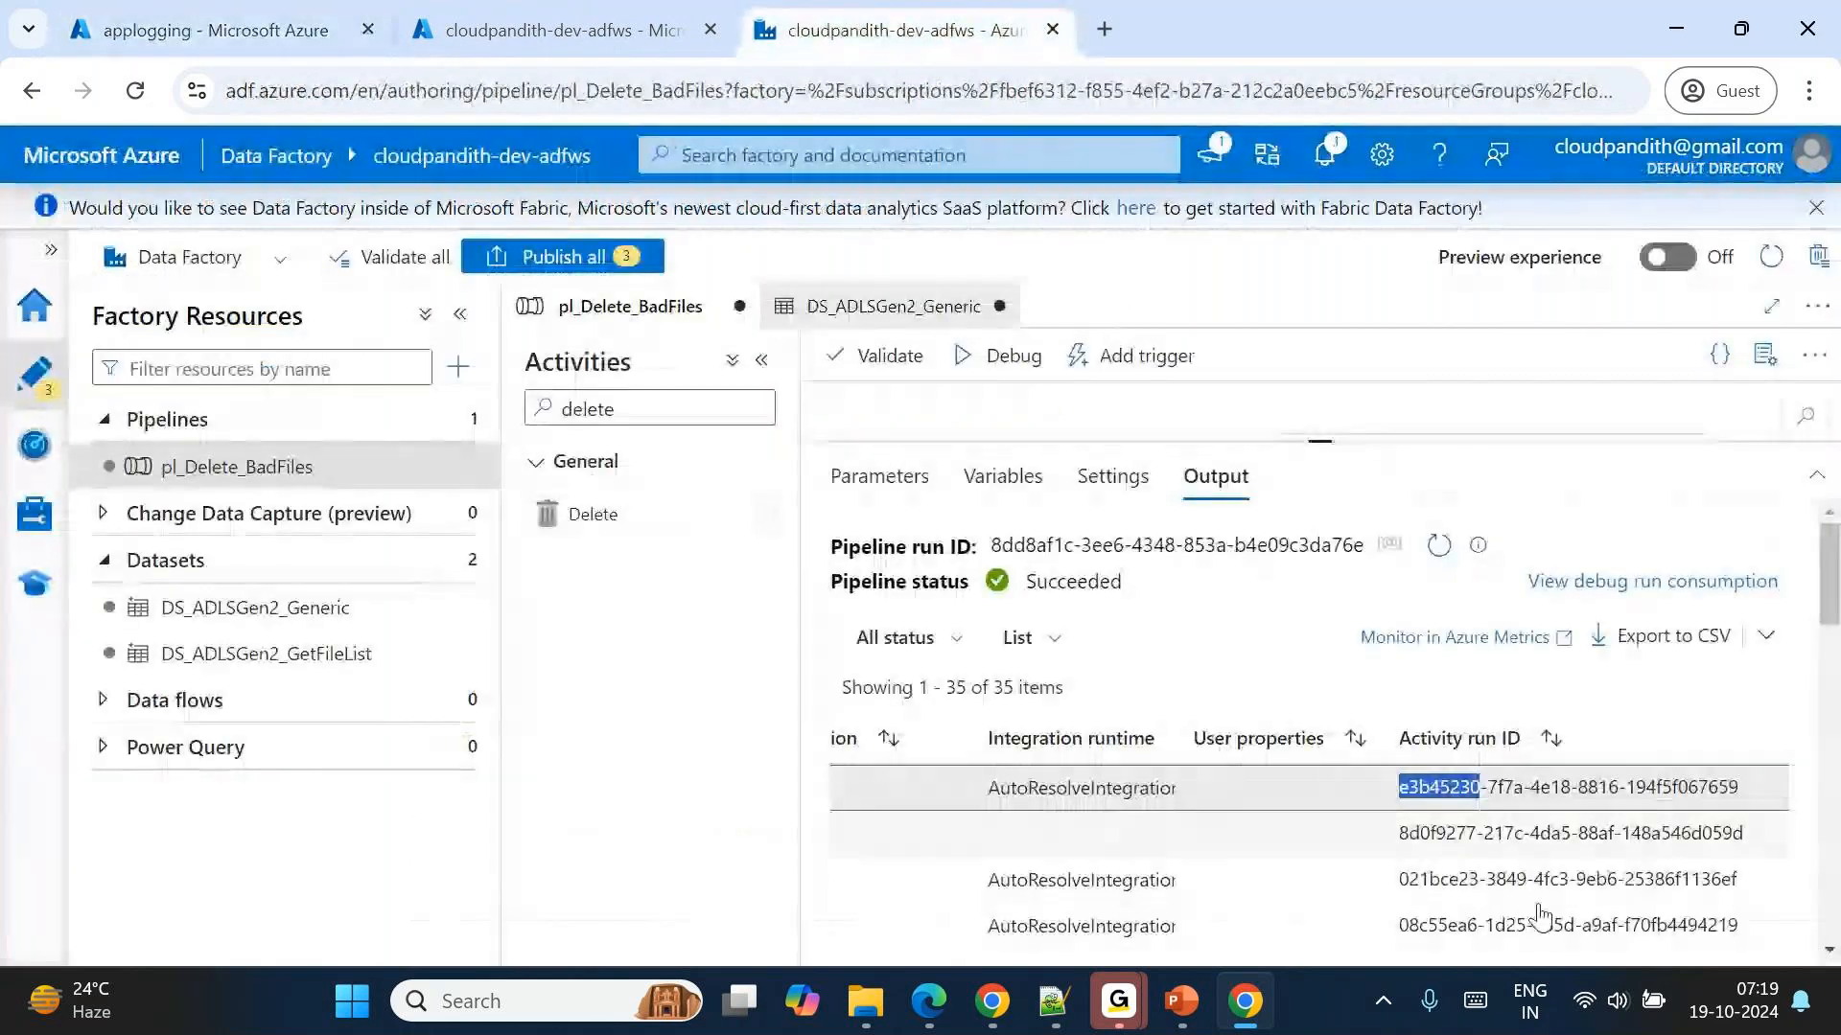
pyautogui.hscroll(-3, 1493, 810)
pyautogui.hscroll(3, 1492, 810)
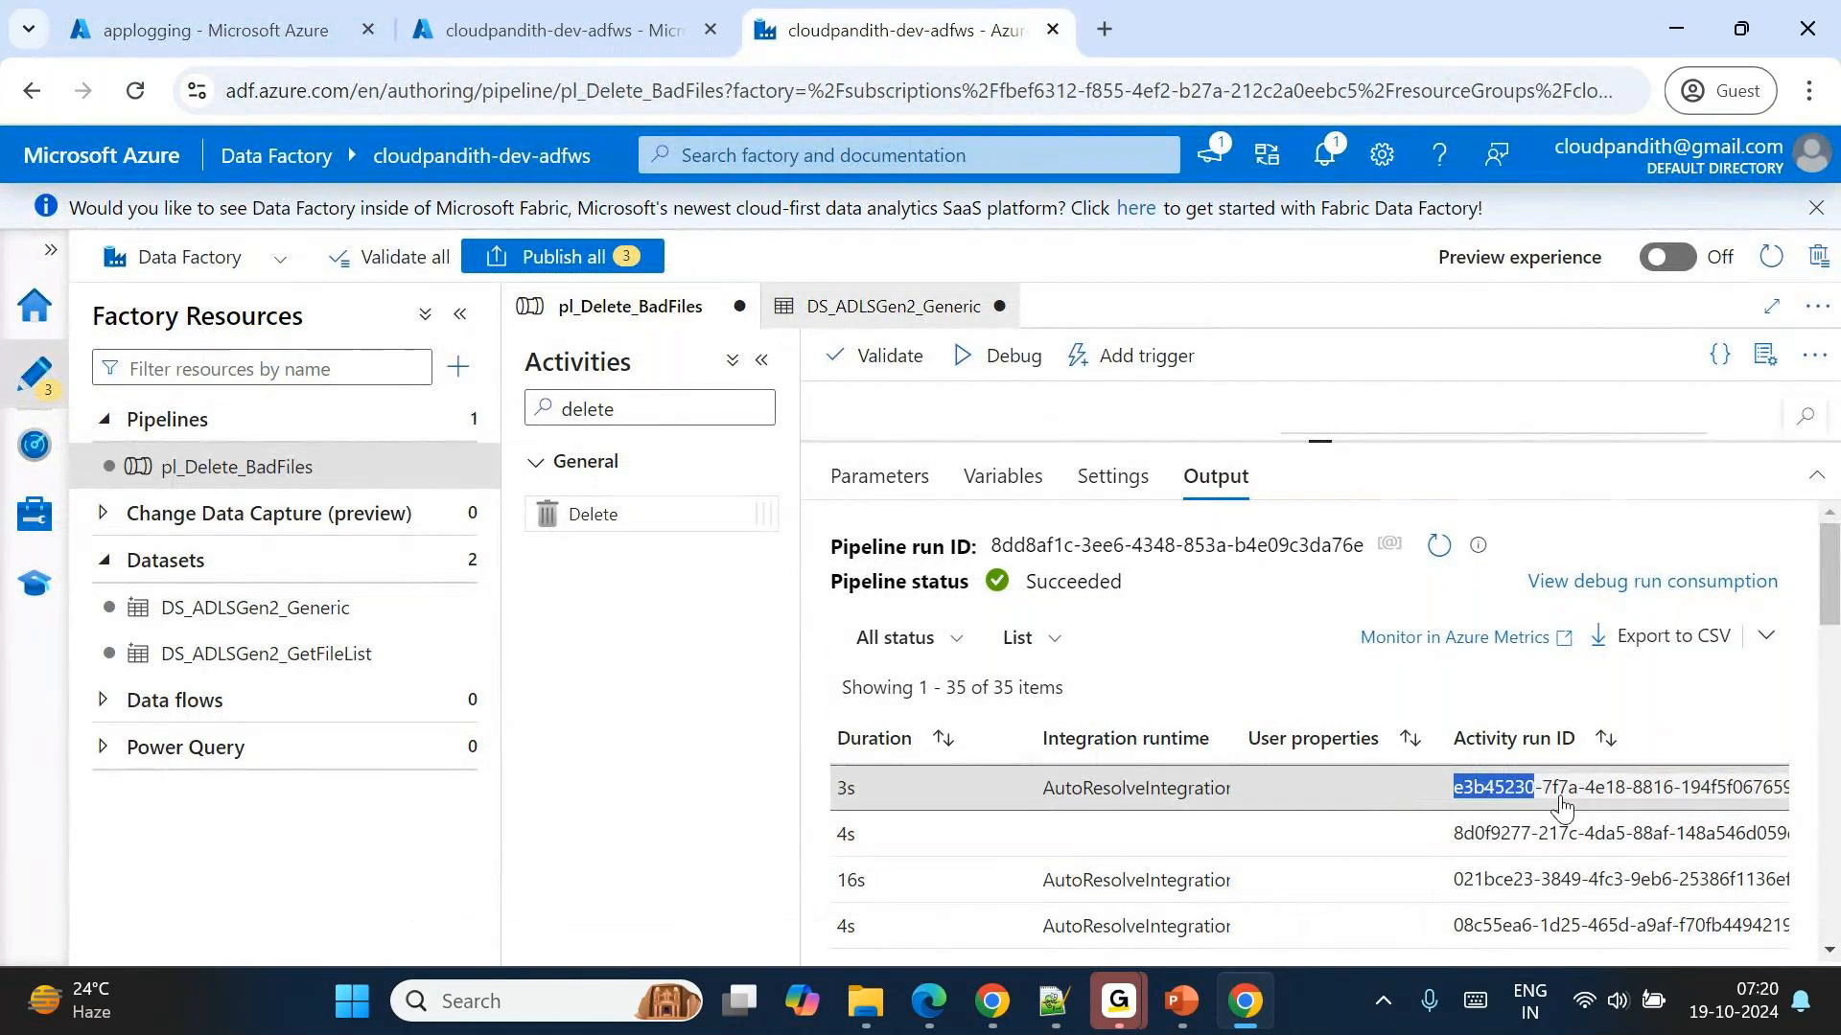
pyautogui.click(215, 29)
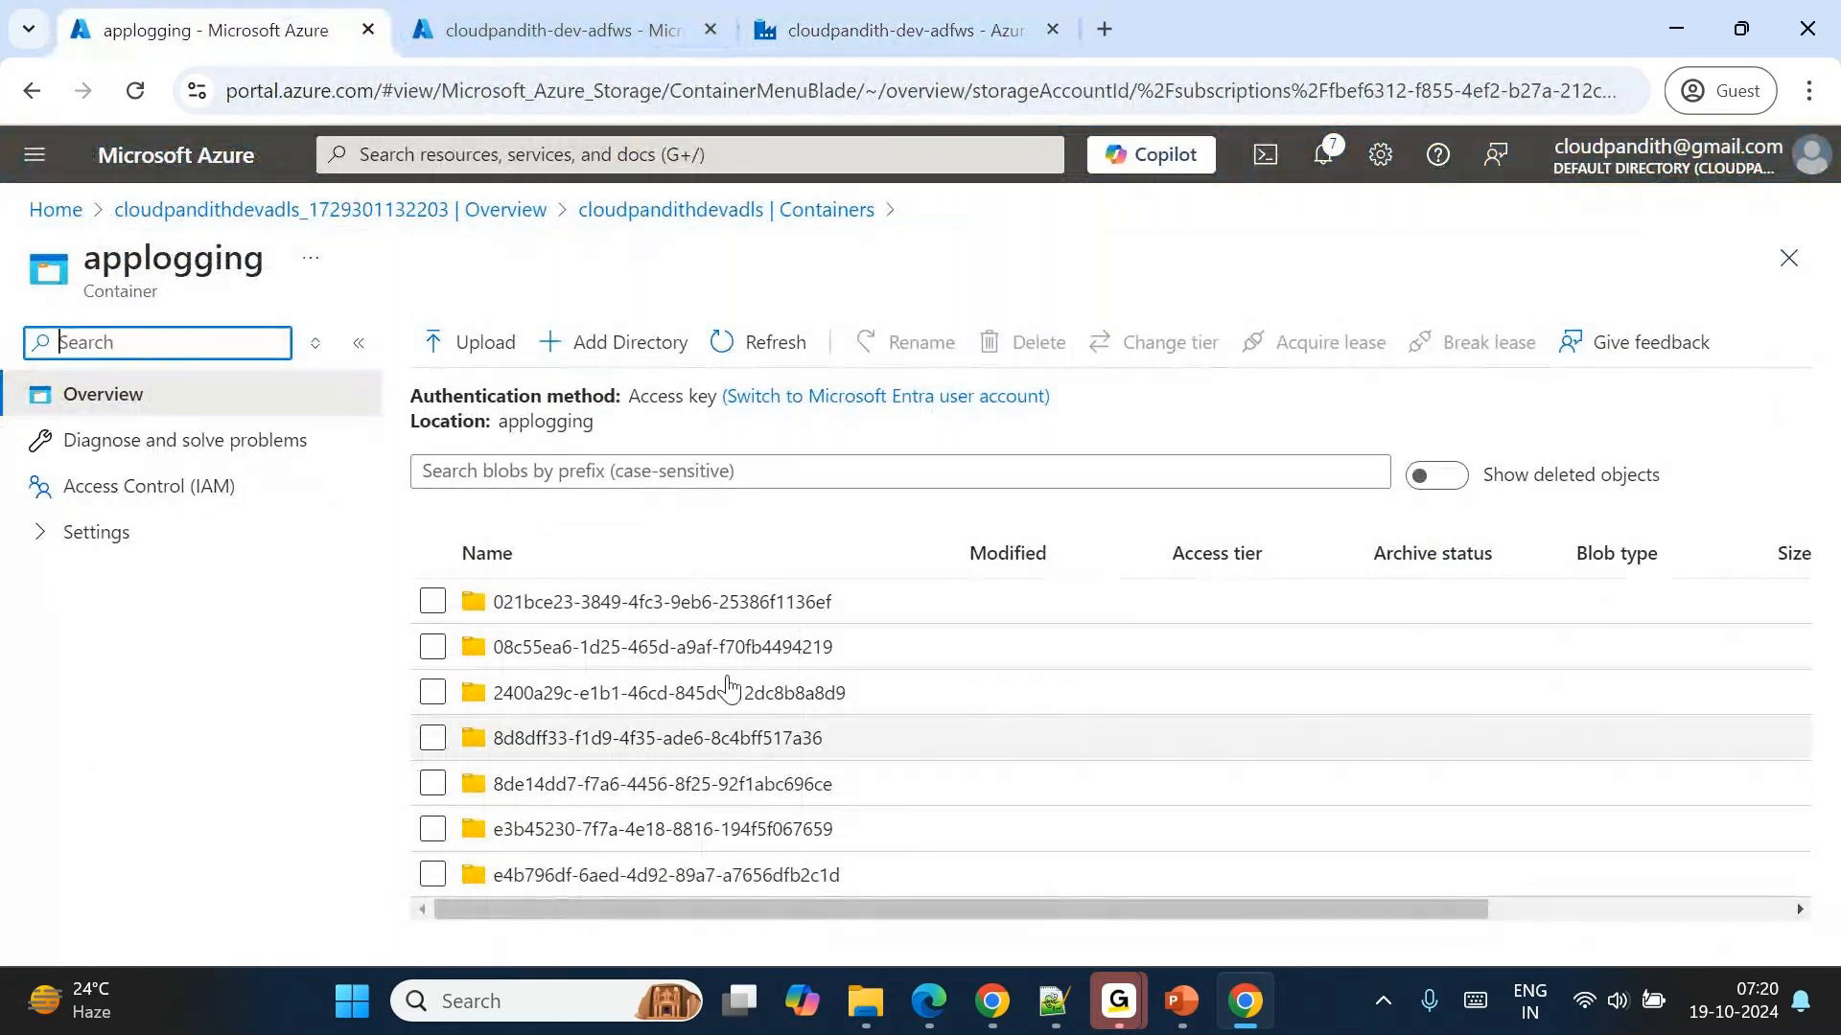
# Open archivaldata in the global container, show deleted objects, and examine the deletion time of cust5.csv.
pyautogui.click(658, 211)
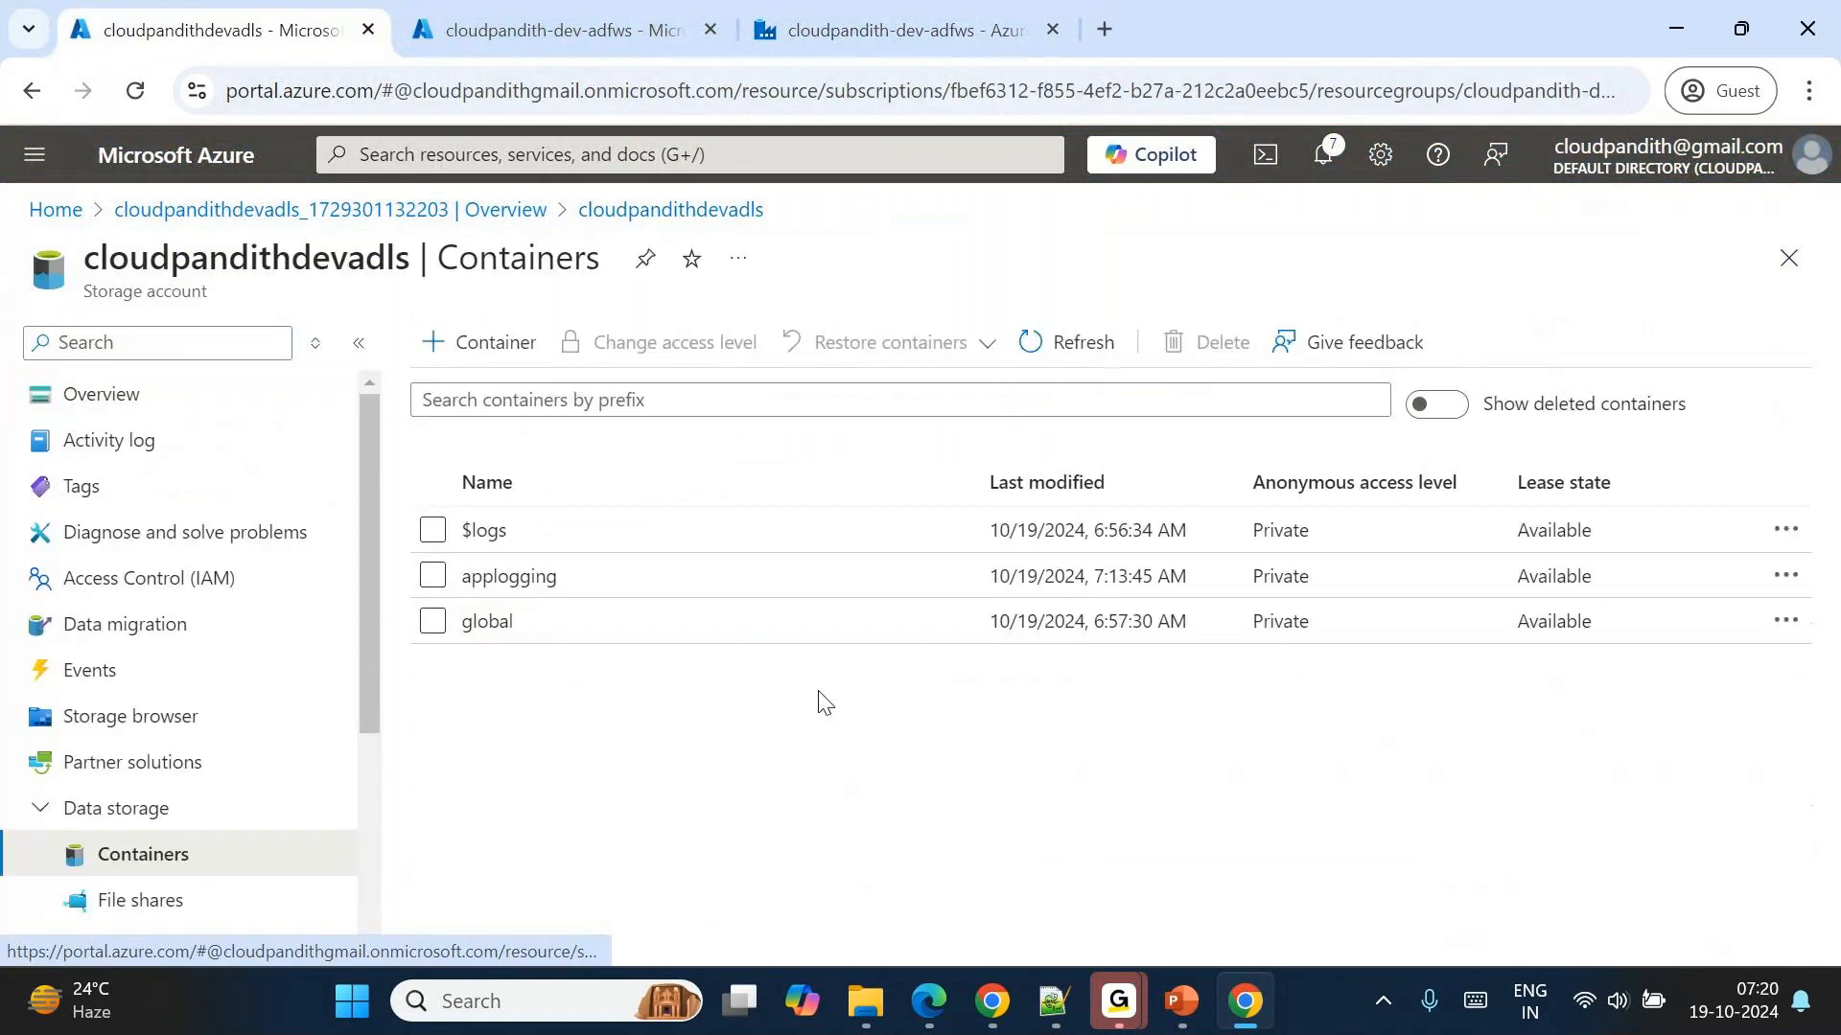
pyautogui.click(602, 597)
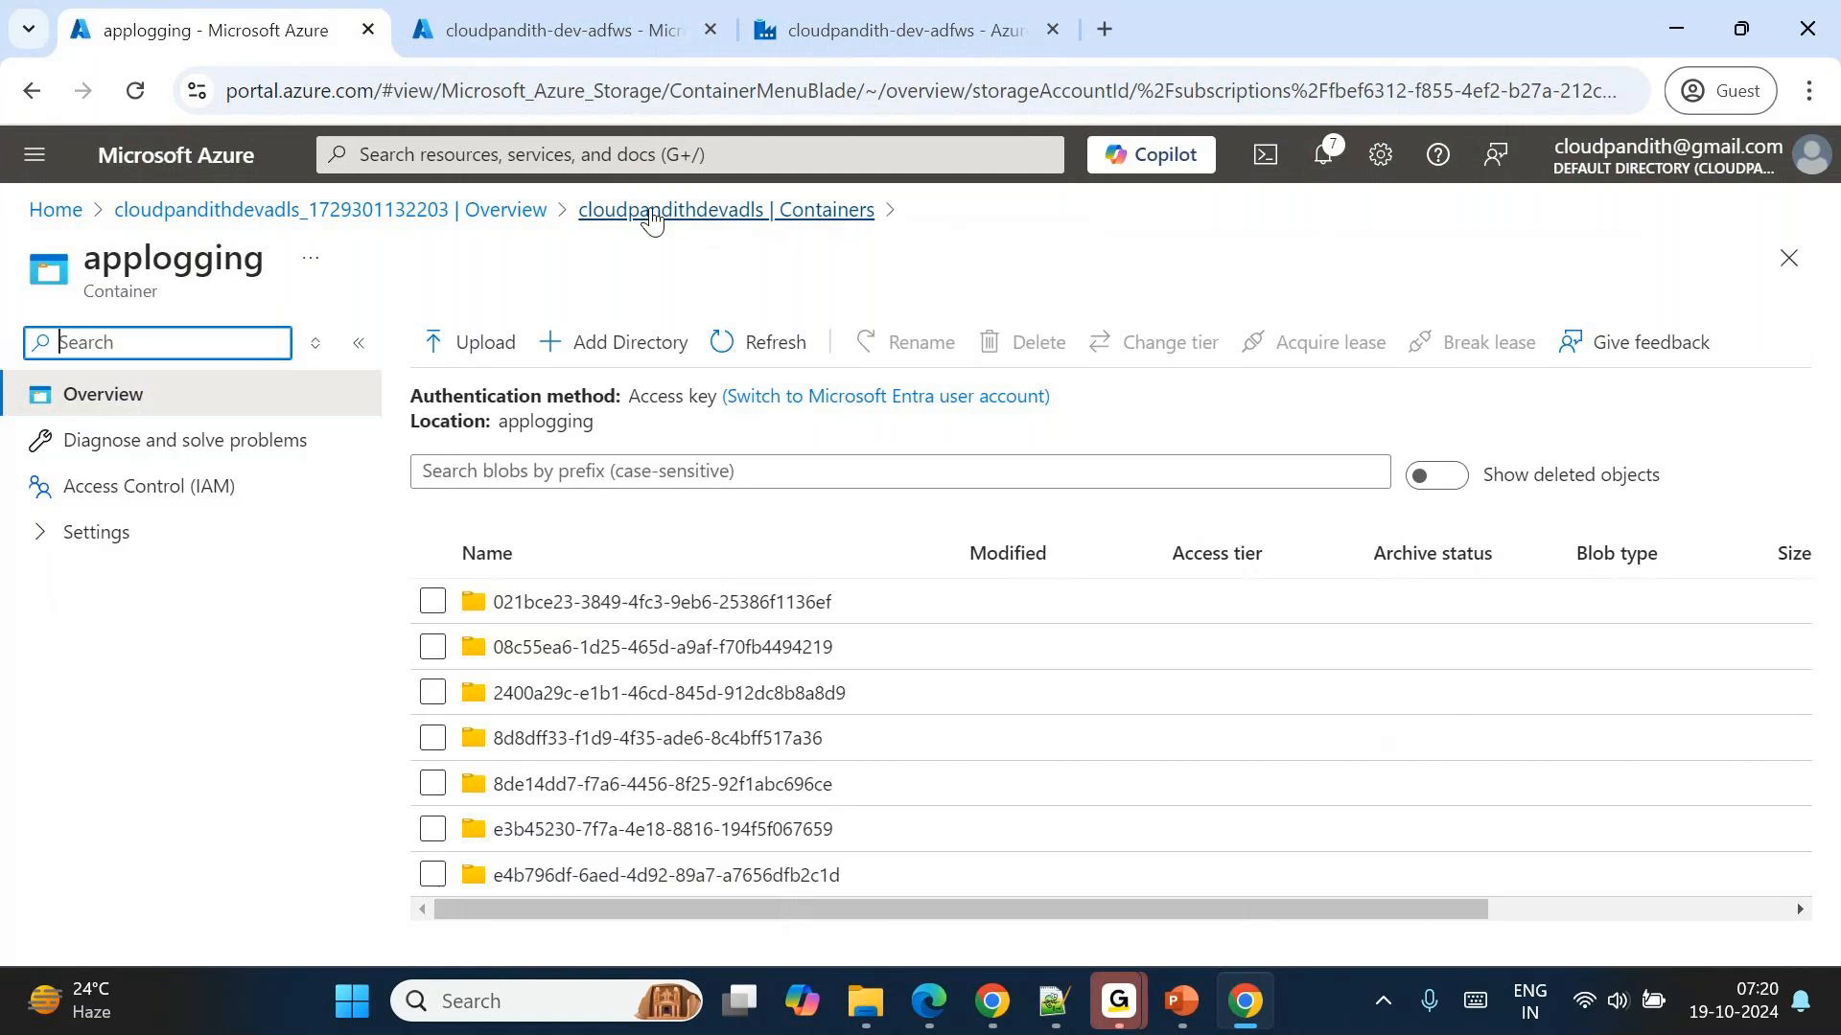
pyautogui.click(649, 213)
pyautogui.click(515, 627)
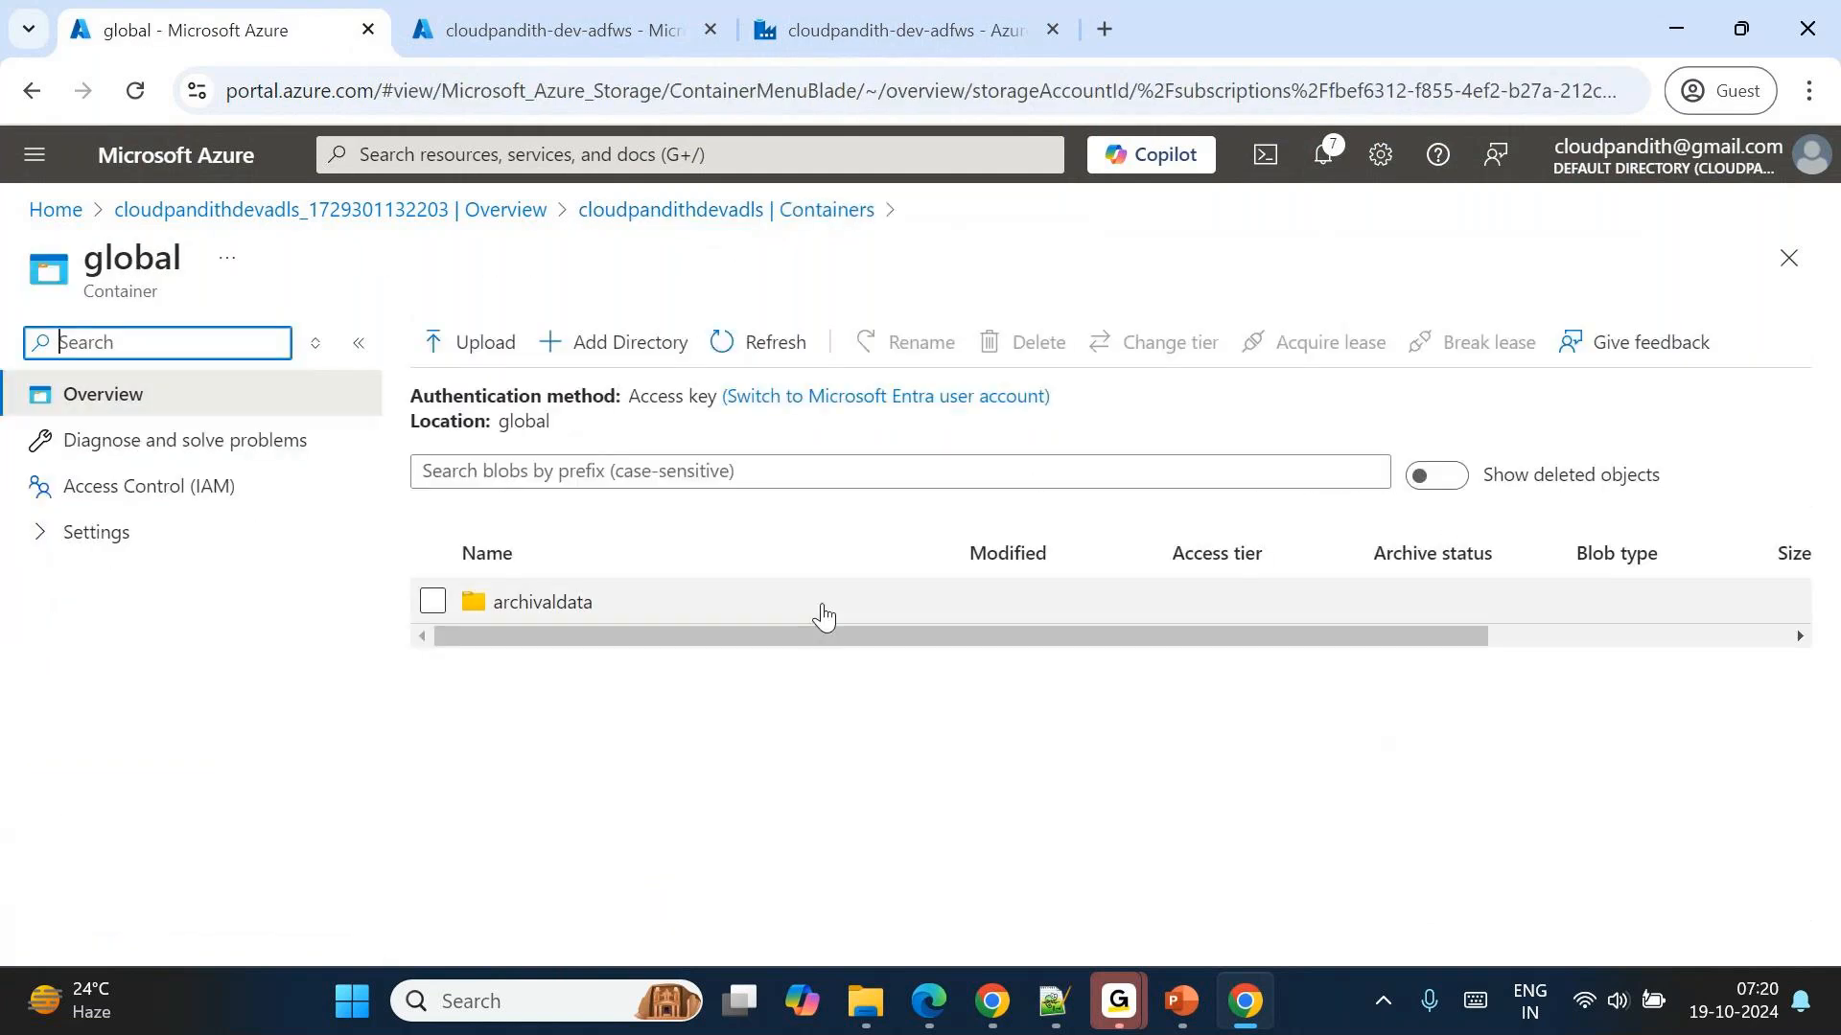
pyautogui.doubleClick(821, 612)
pyautogui.click(1417, 484)
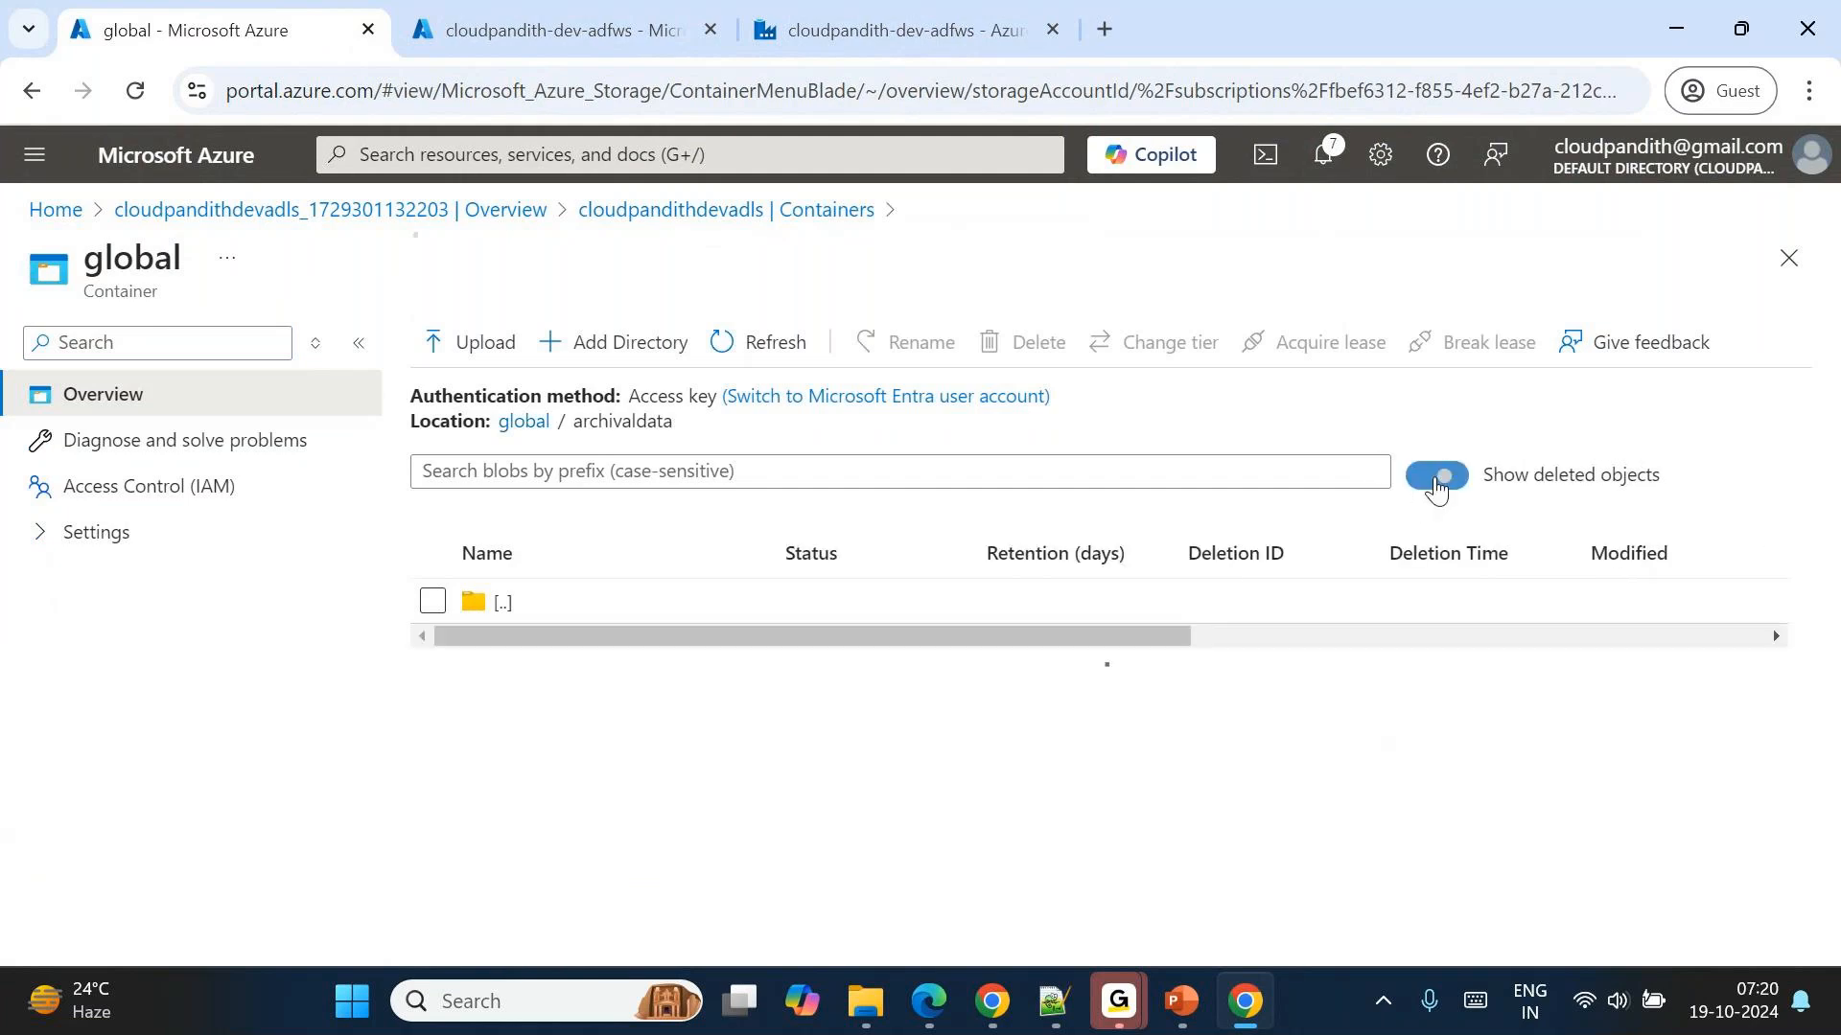
pyautogui.scroll(-3, 1446, 717)
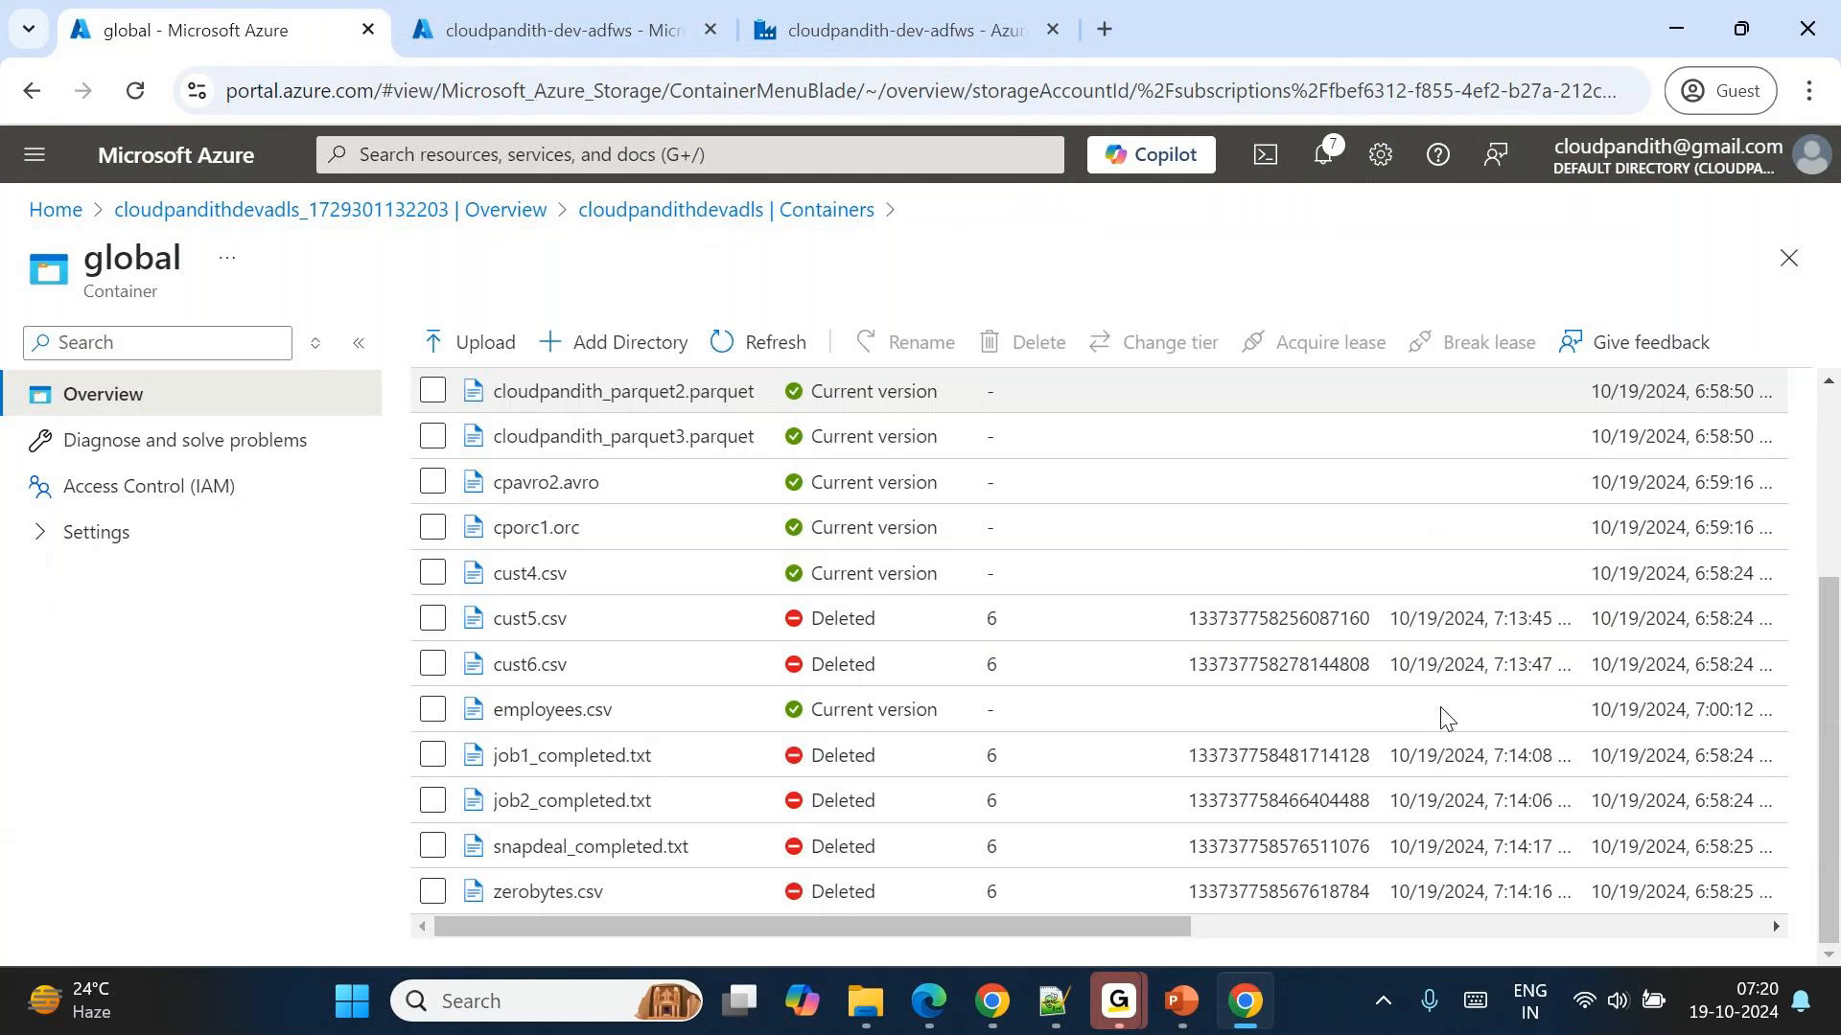
pyautogui.moveTo(1391, 620); pyautogui.dragTo(1553, 617)
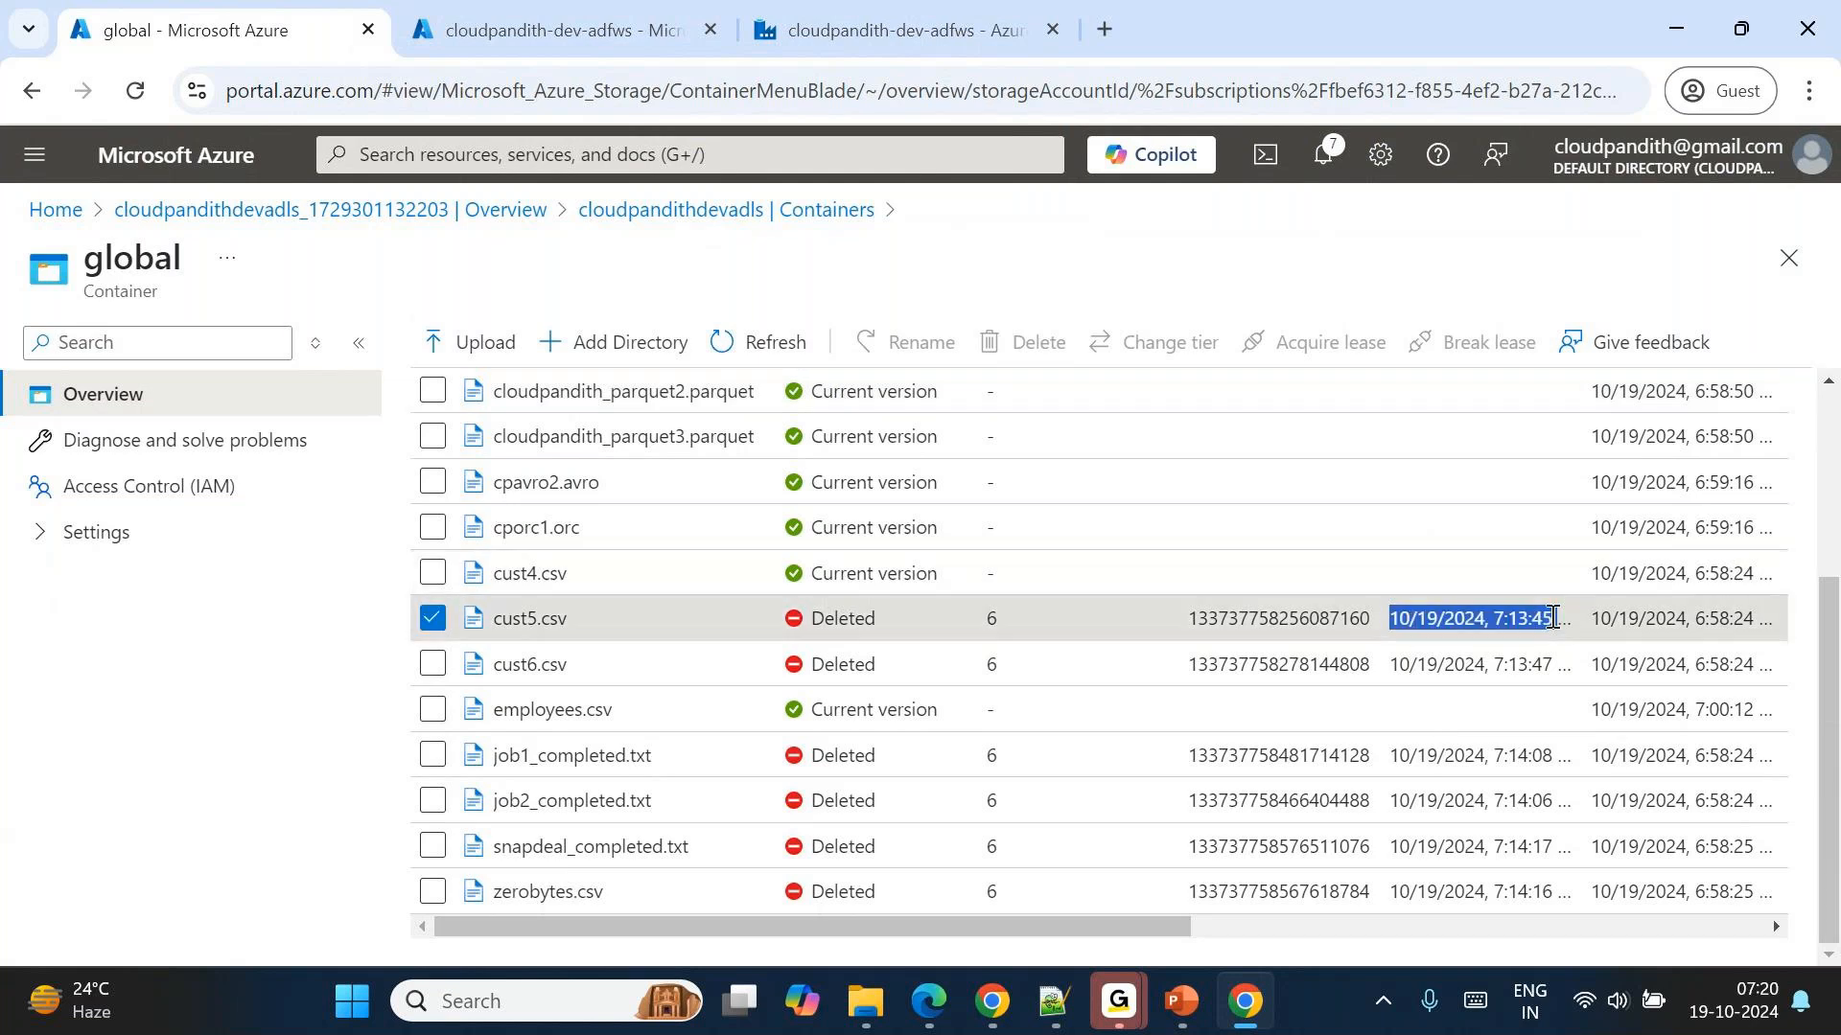
# Reopen the applogging container and check its log folders against the activity run IDs in the pipeline output.
pyautogui.click(918, 11)
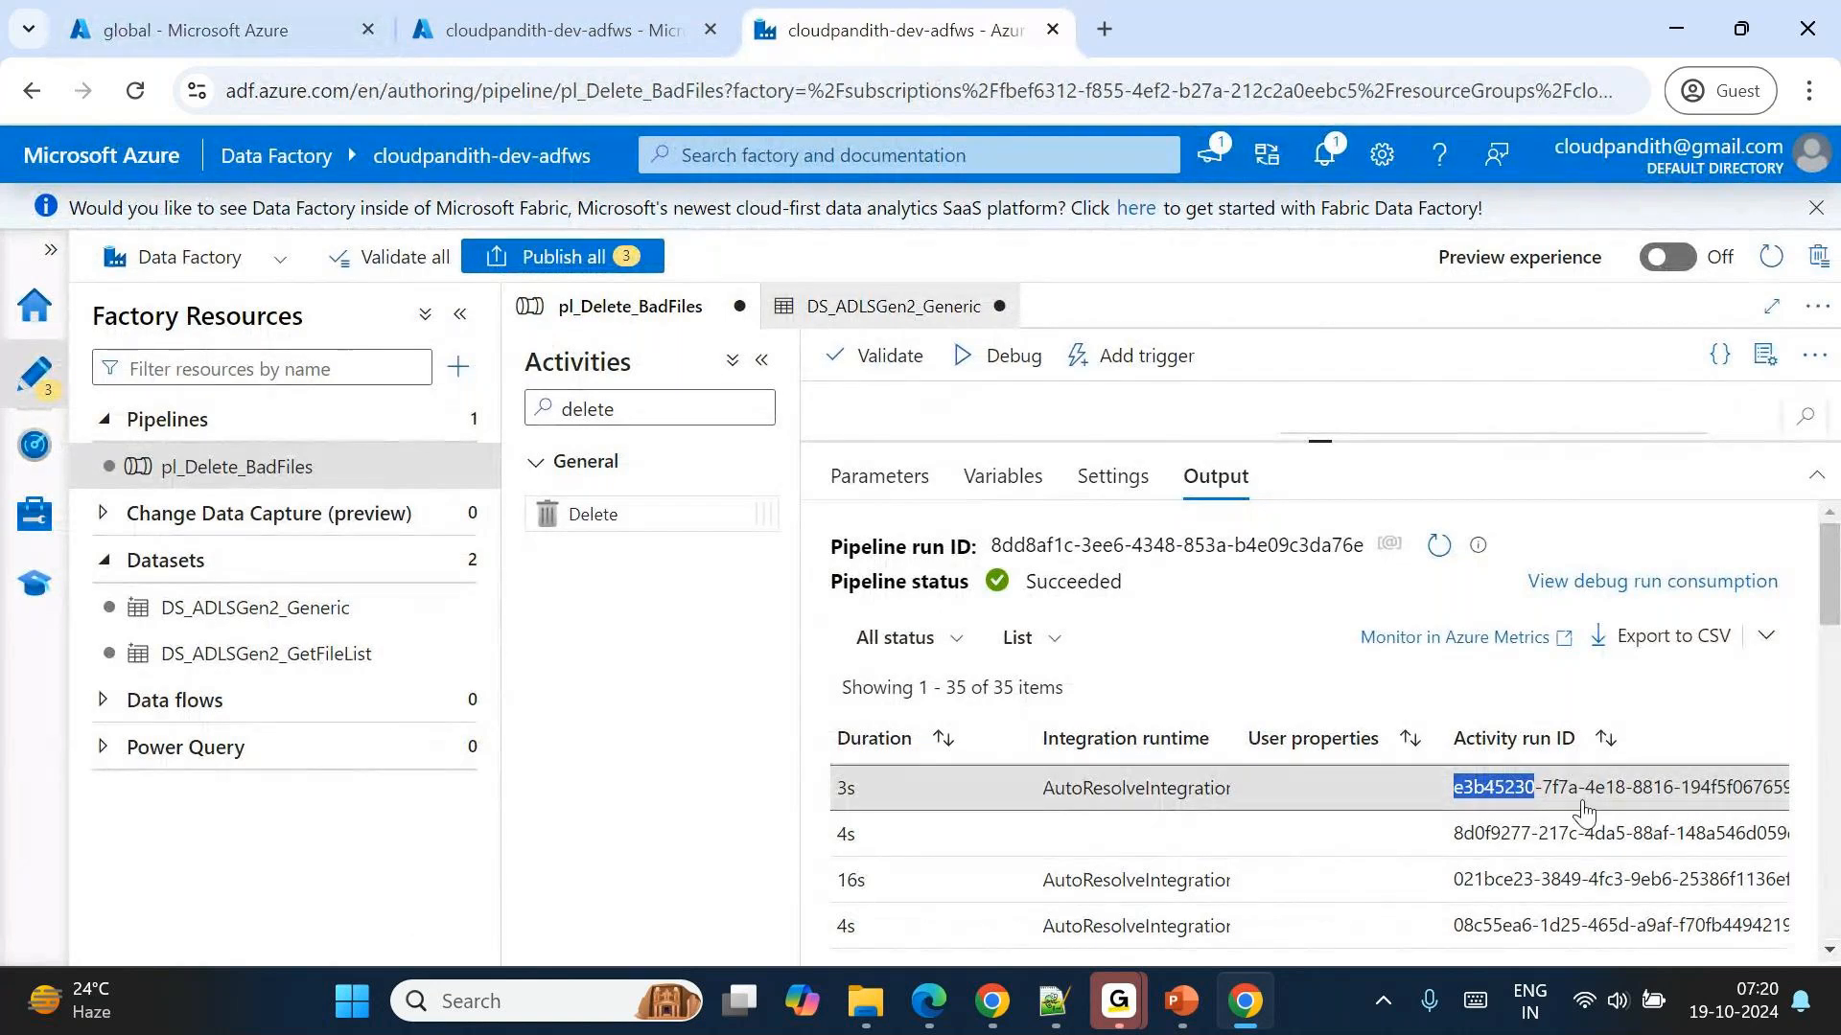
pyautogui.click(287, 26)
pyautogui.click(671, 211)
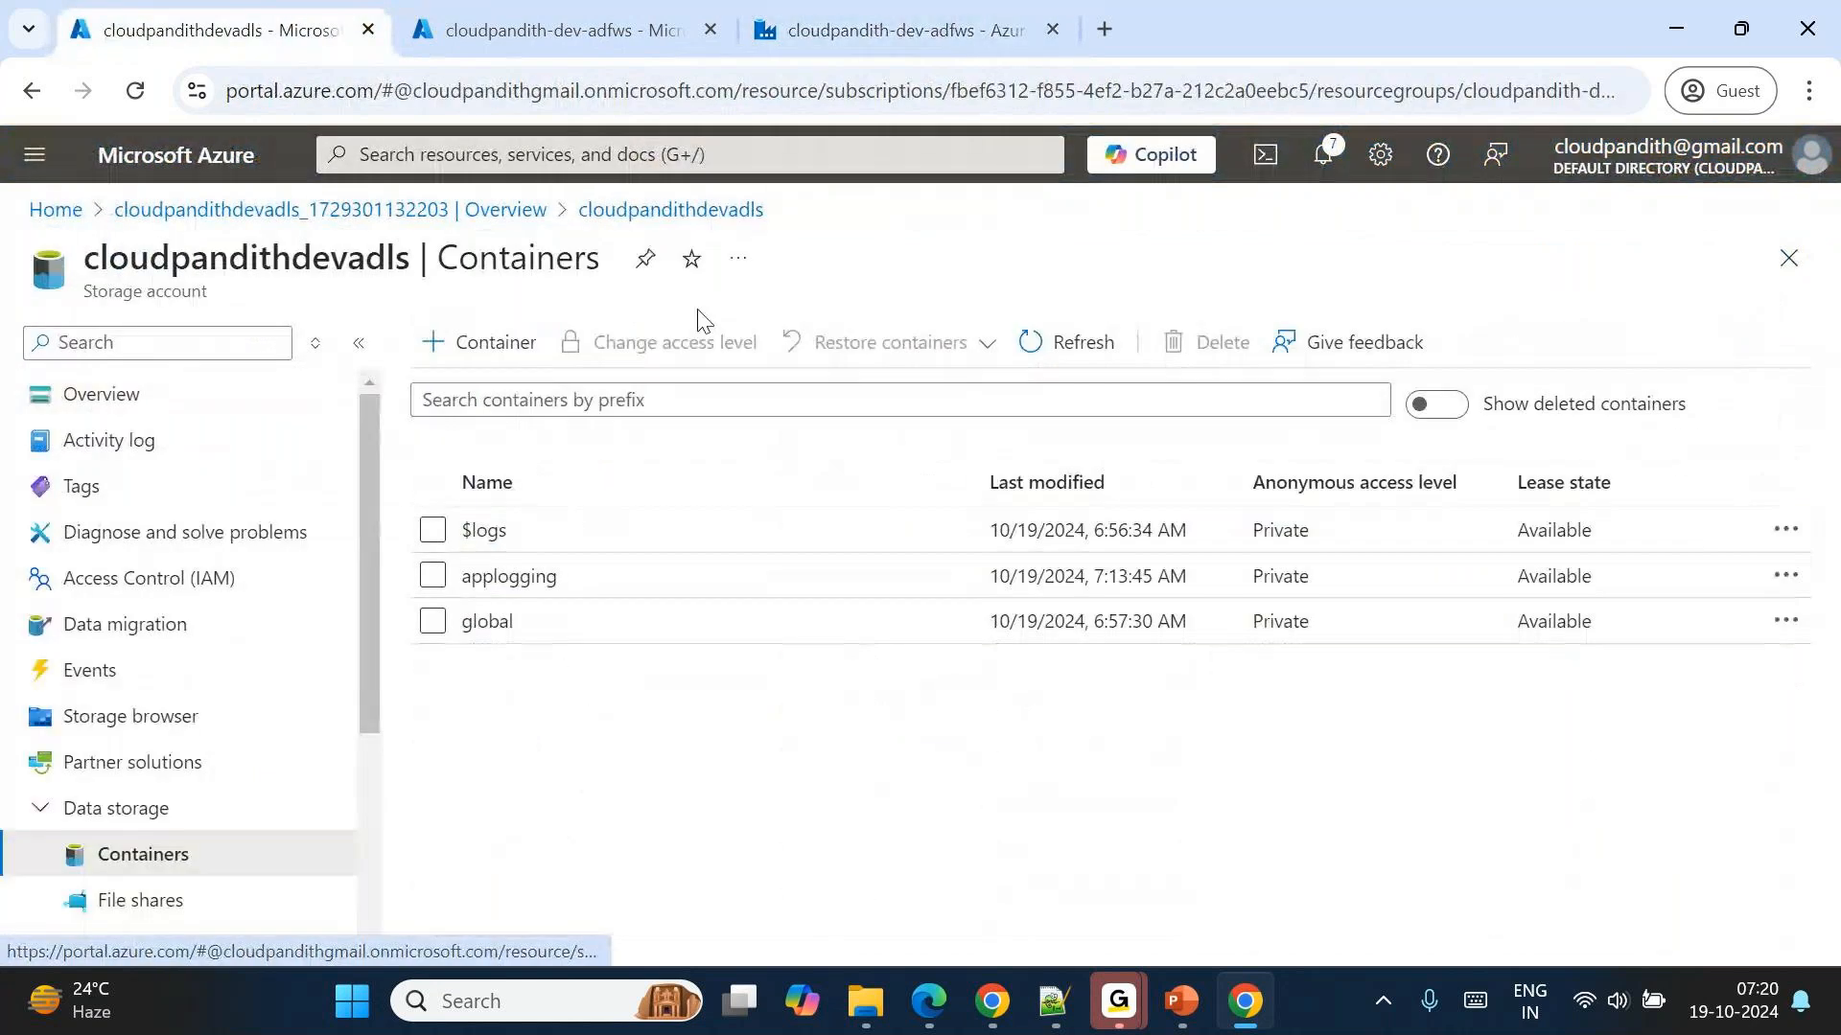
pyautogui.click(551, 576)
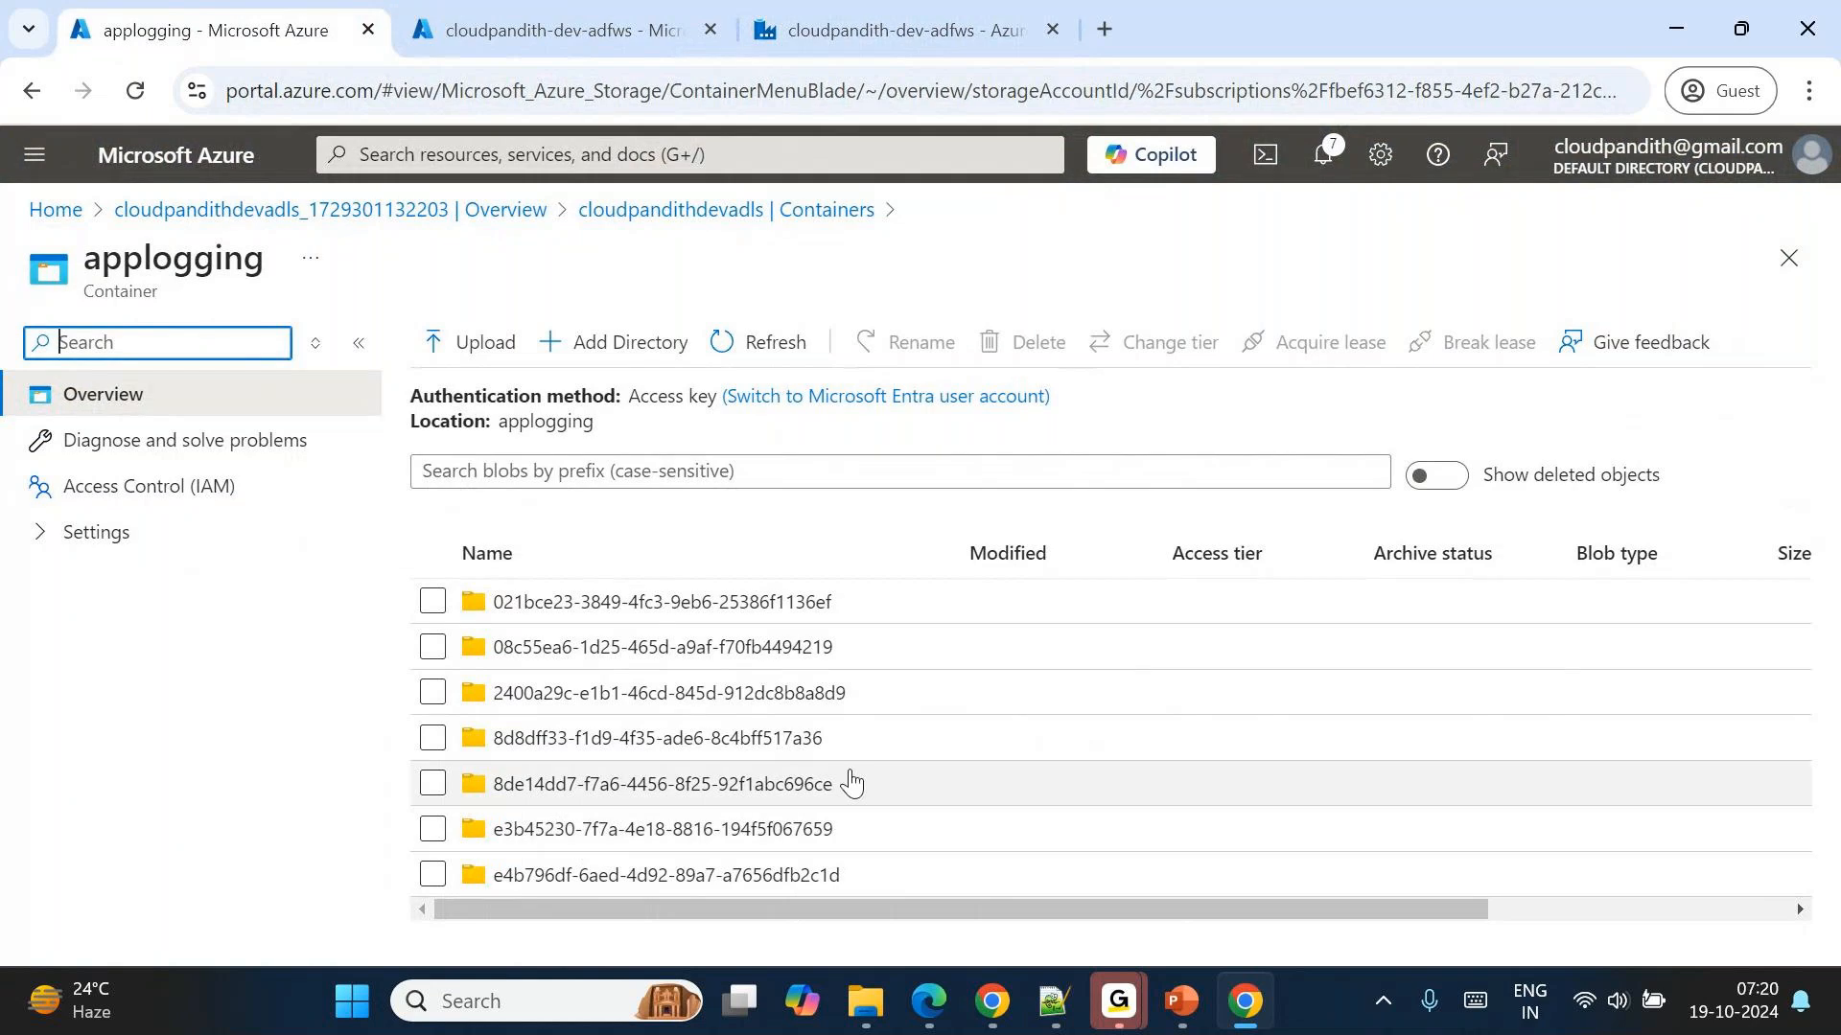
pyautogui.click(887, 29)
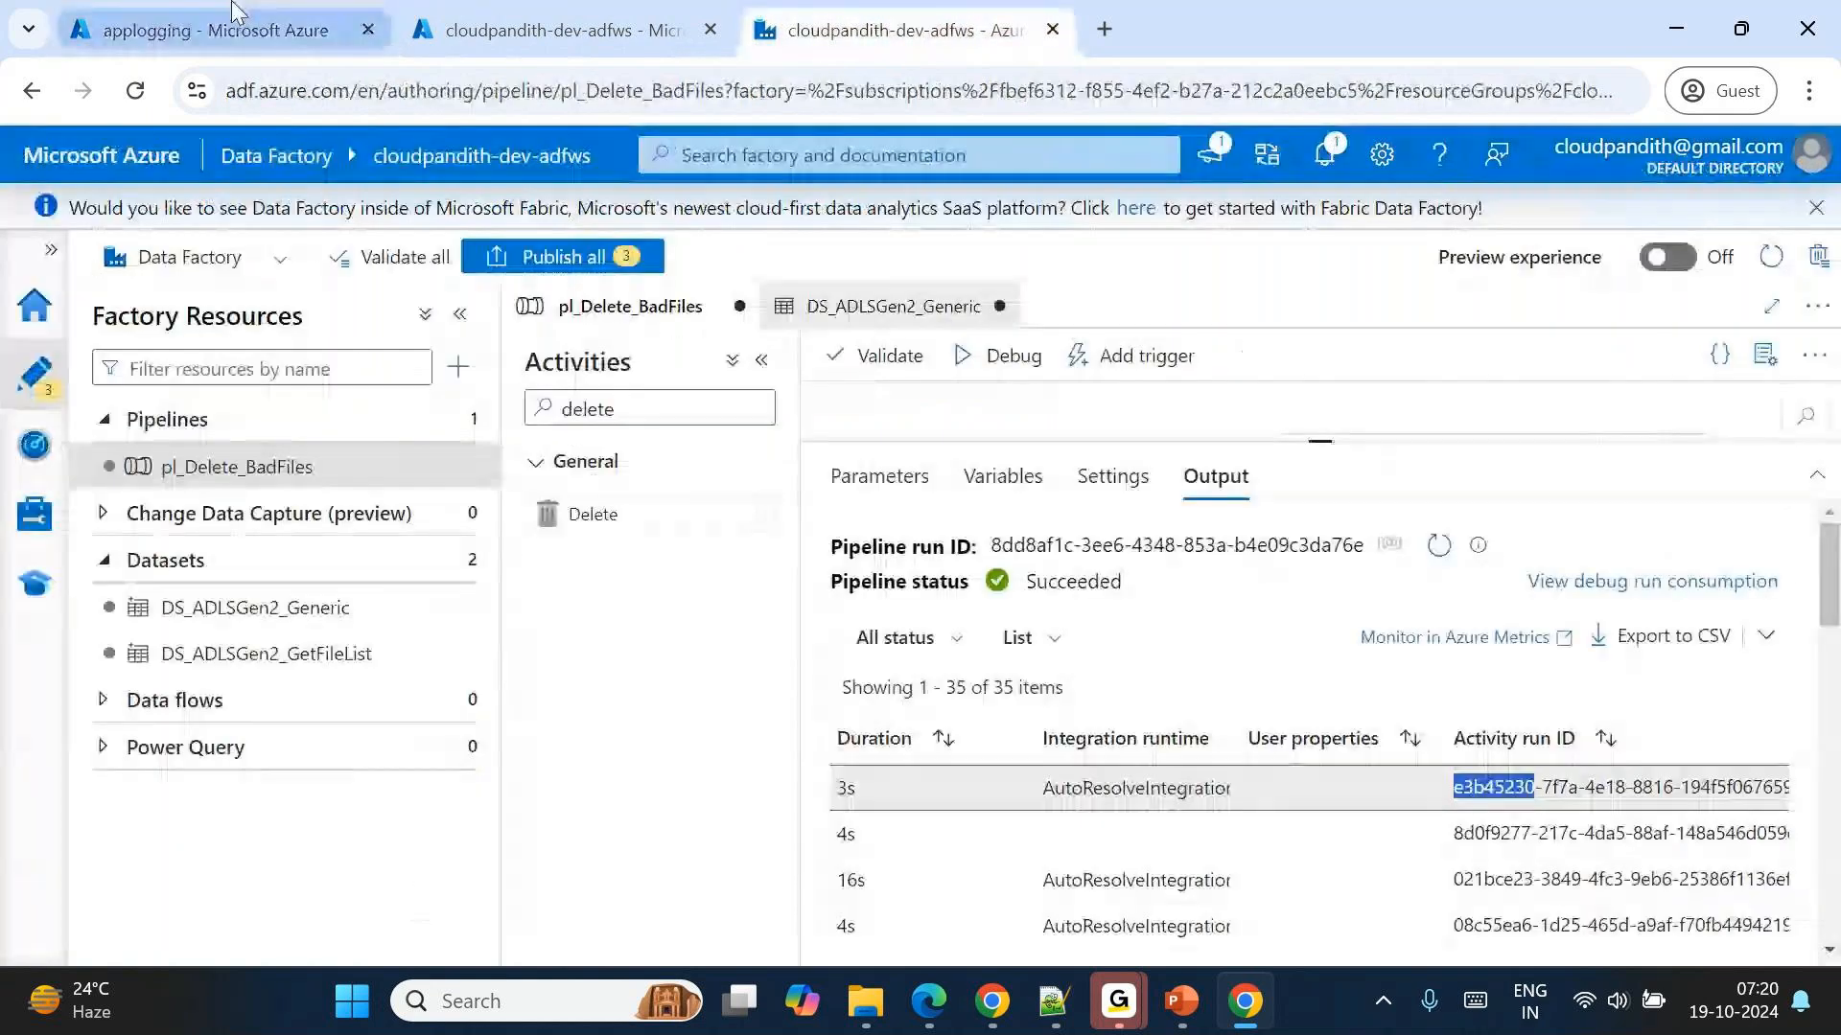
pyautogui.click(234, 14)
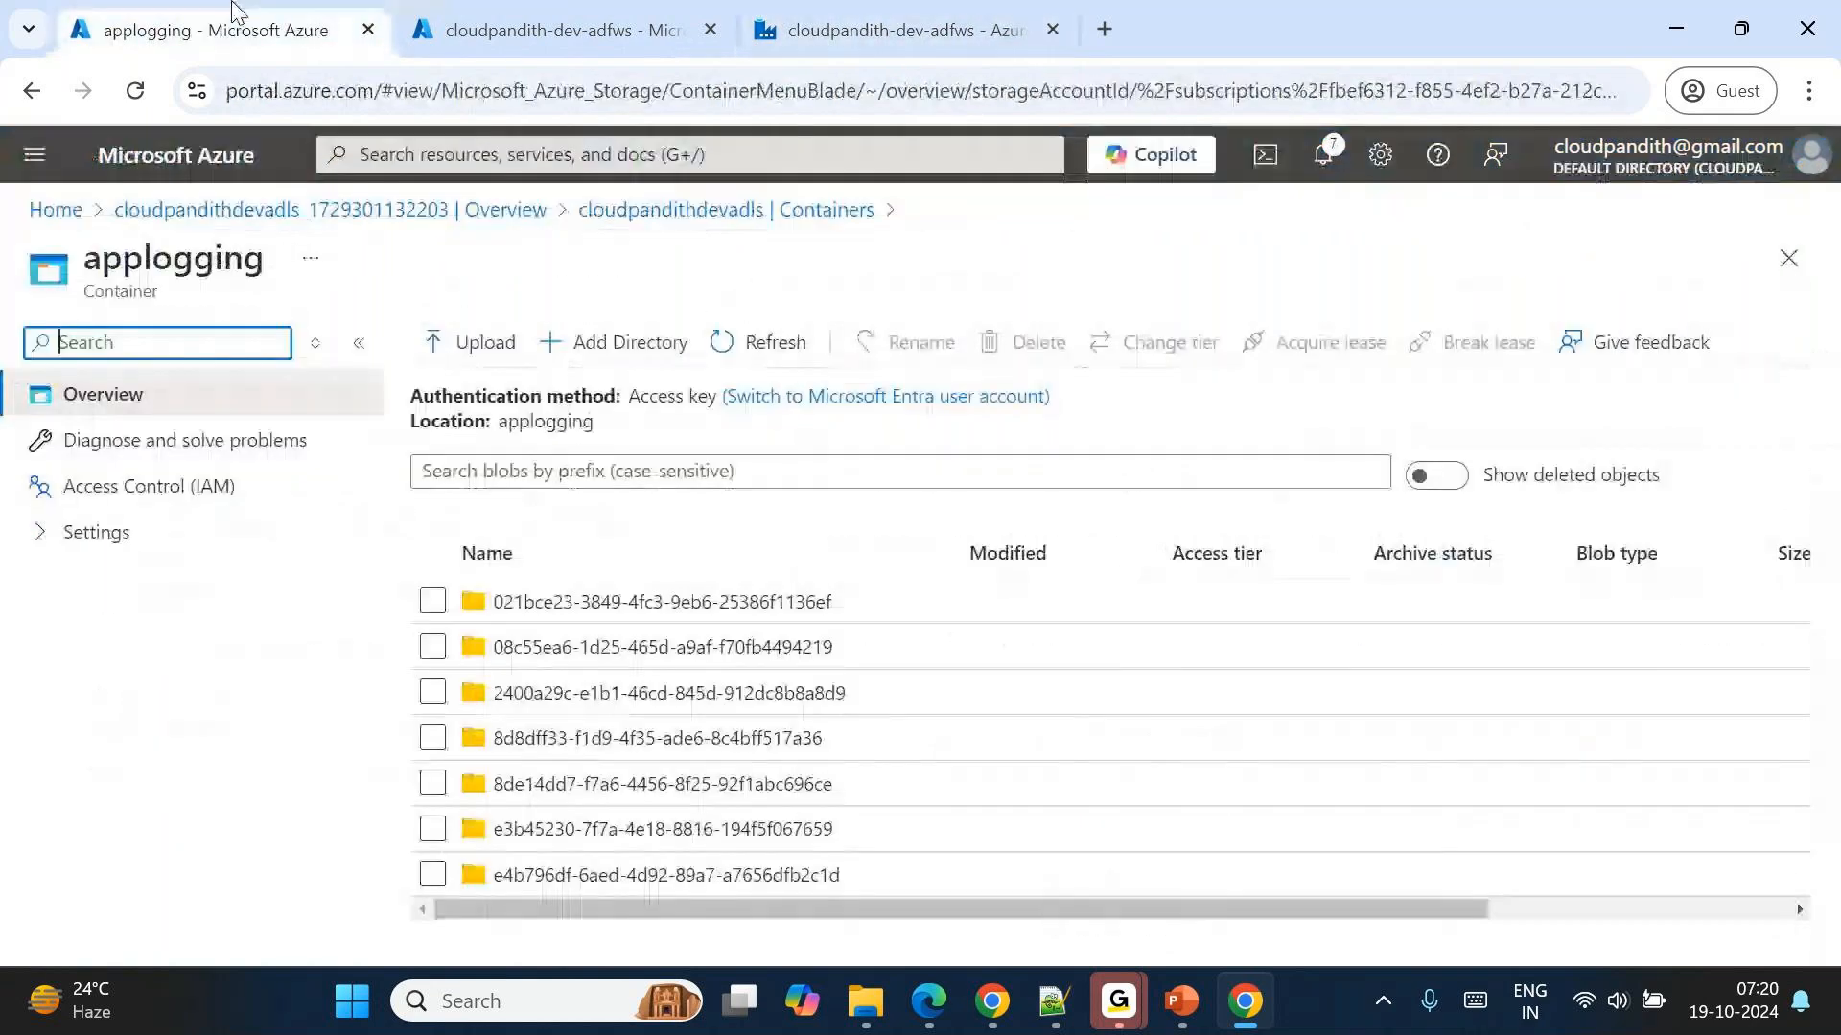
# Open the cloudpandithdevadls activity log again and examine its listed operations.
pyautogui.click(711, 209)
pyautogui.click(153, 442)
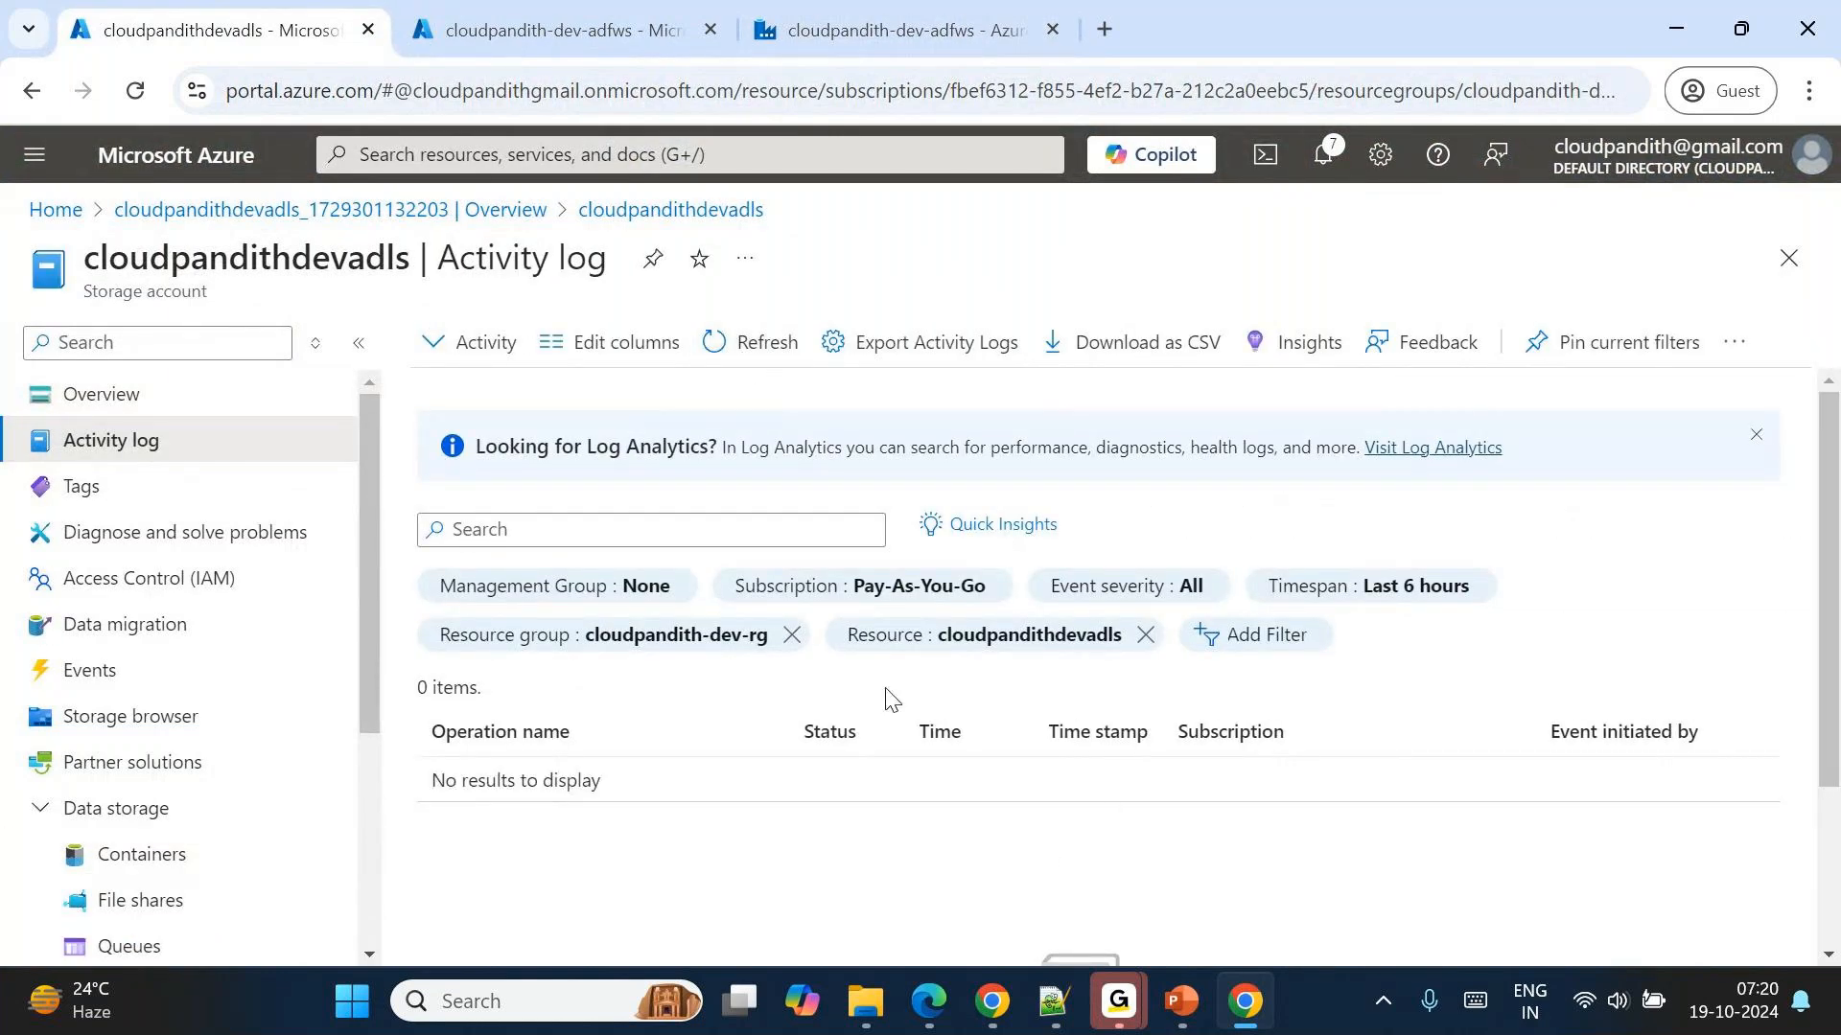
pyautogui.scroll(-3, 884, 696)
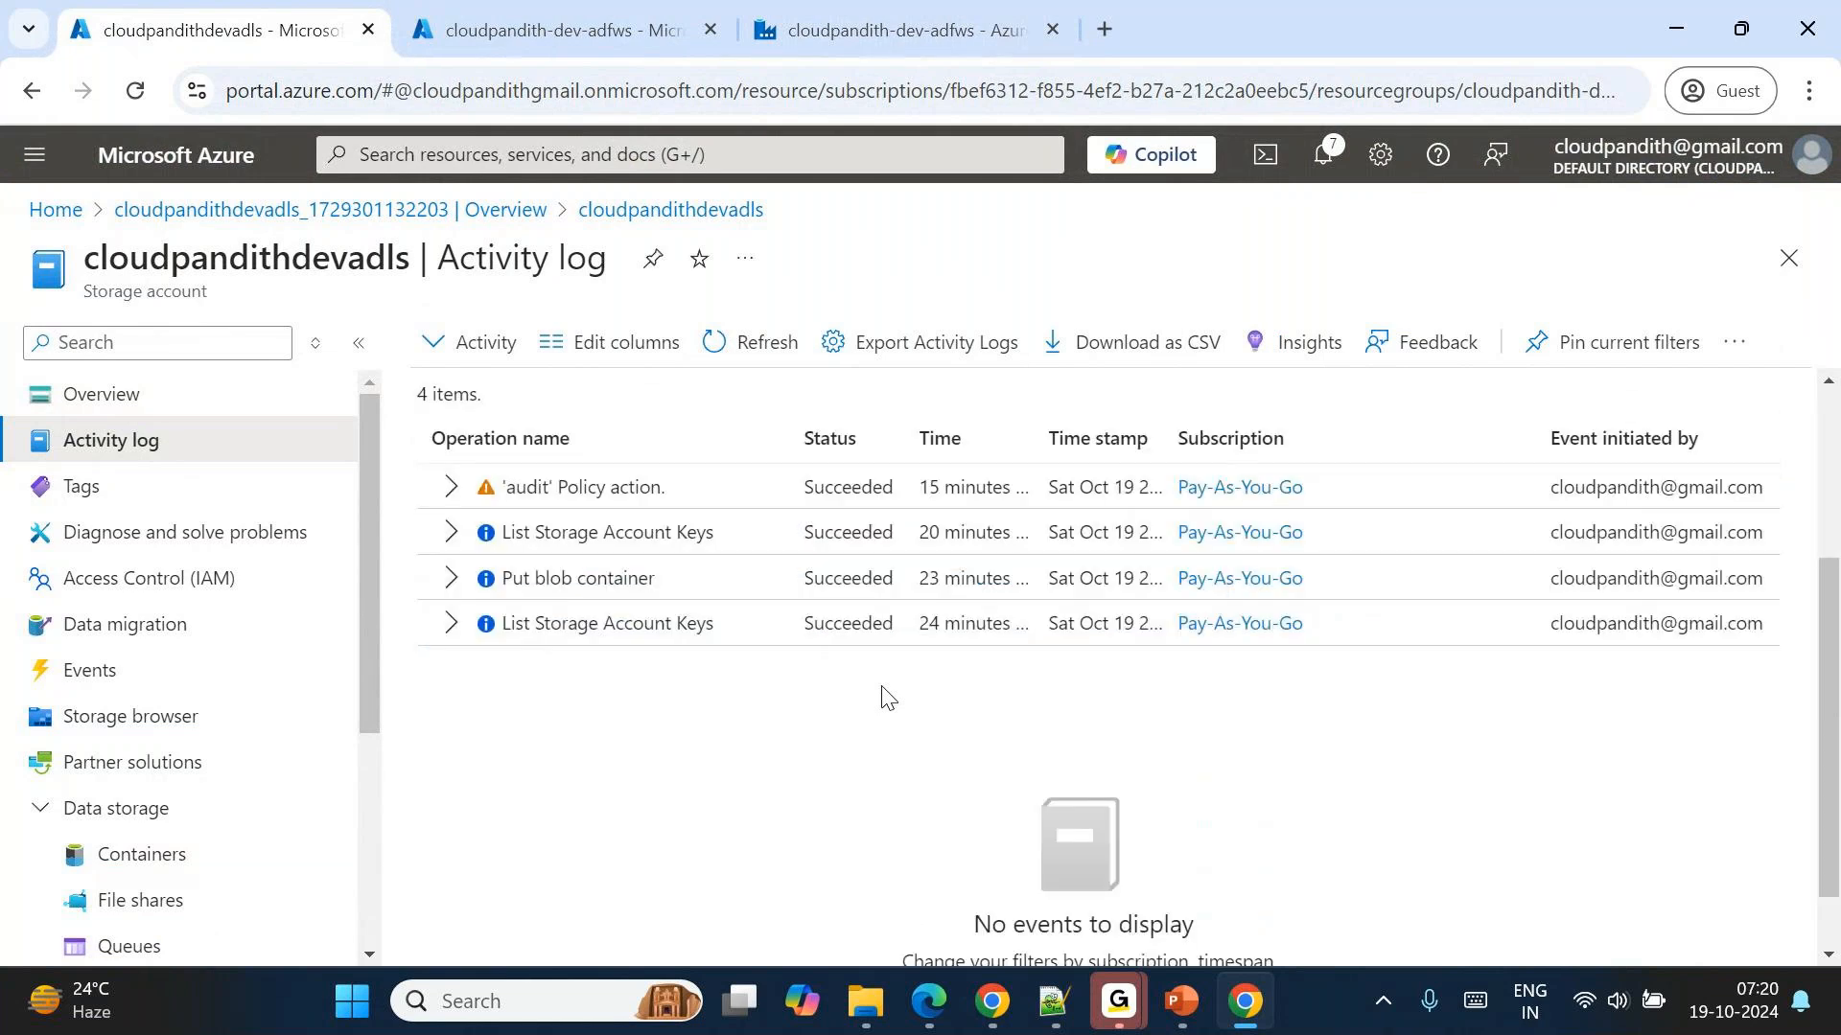
pyautogui.scroll(3, 884, 696)
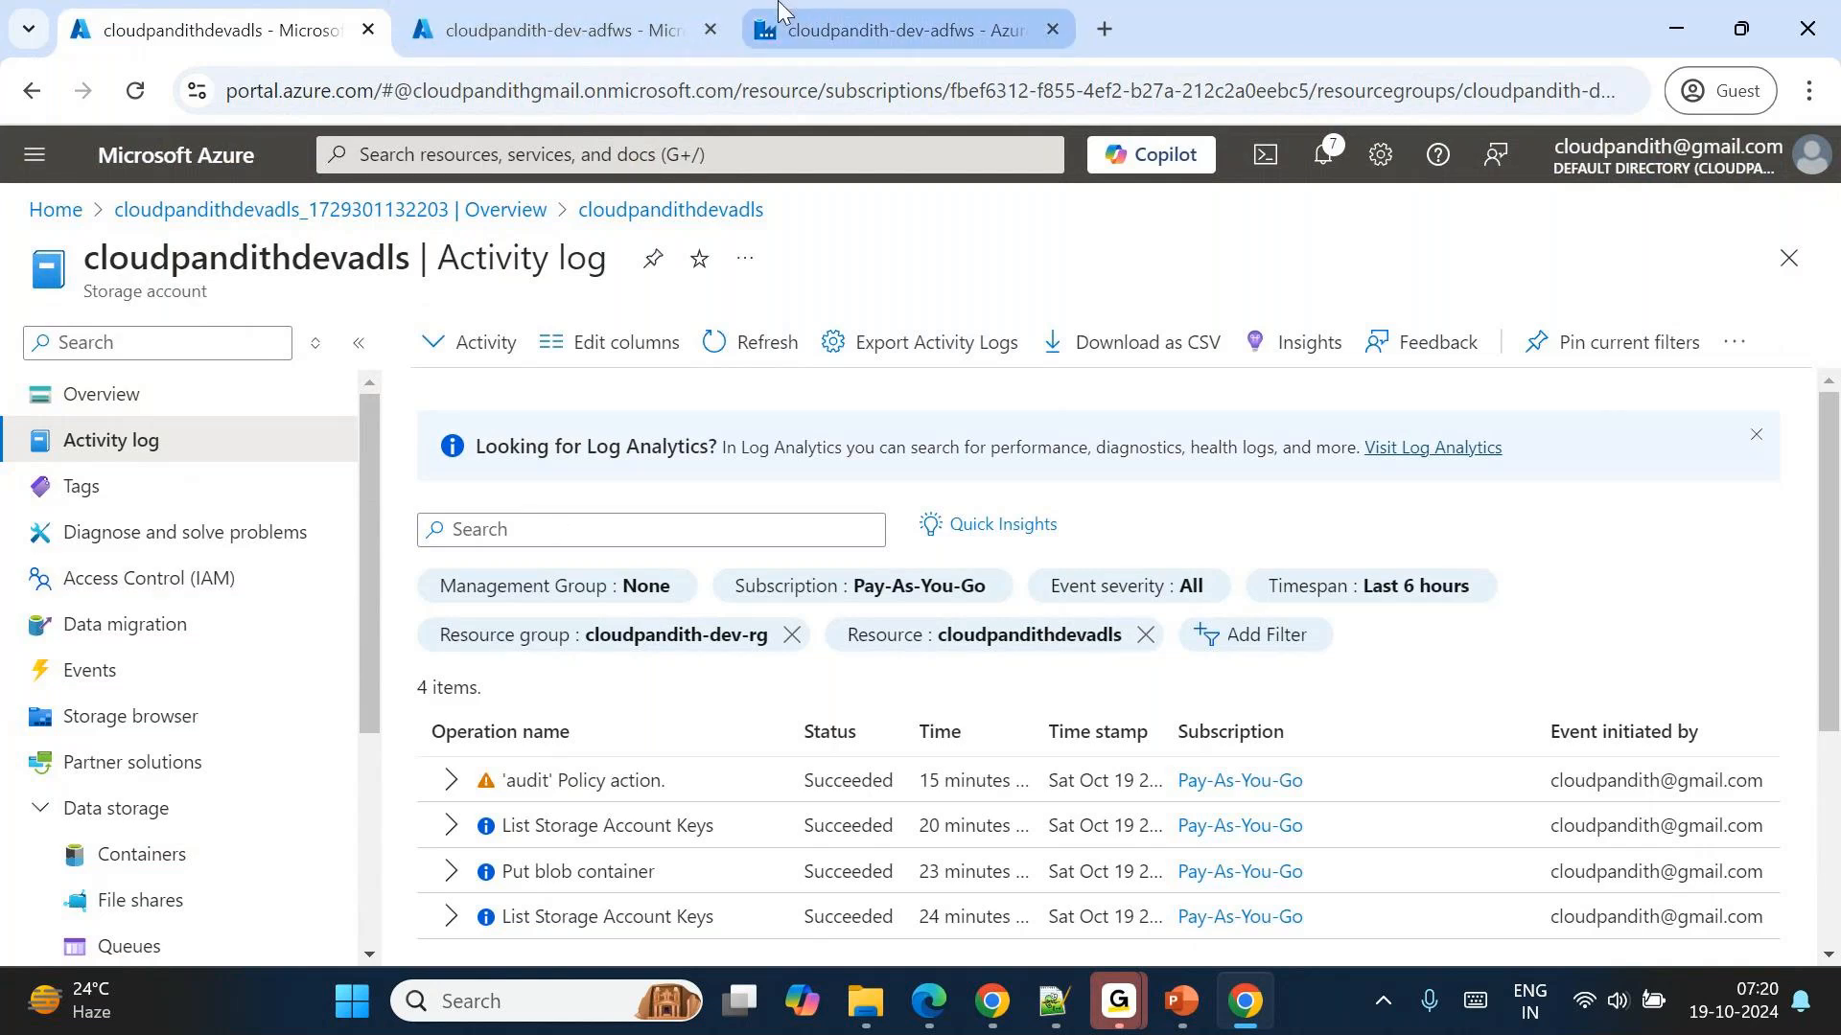
# Return to the pl_Delete_BadFiles pipeline in Data Factory and enlarge its canvas to show the activities.
pyautogui.click(892, 30)
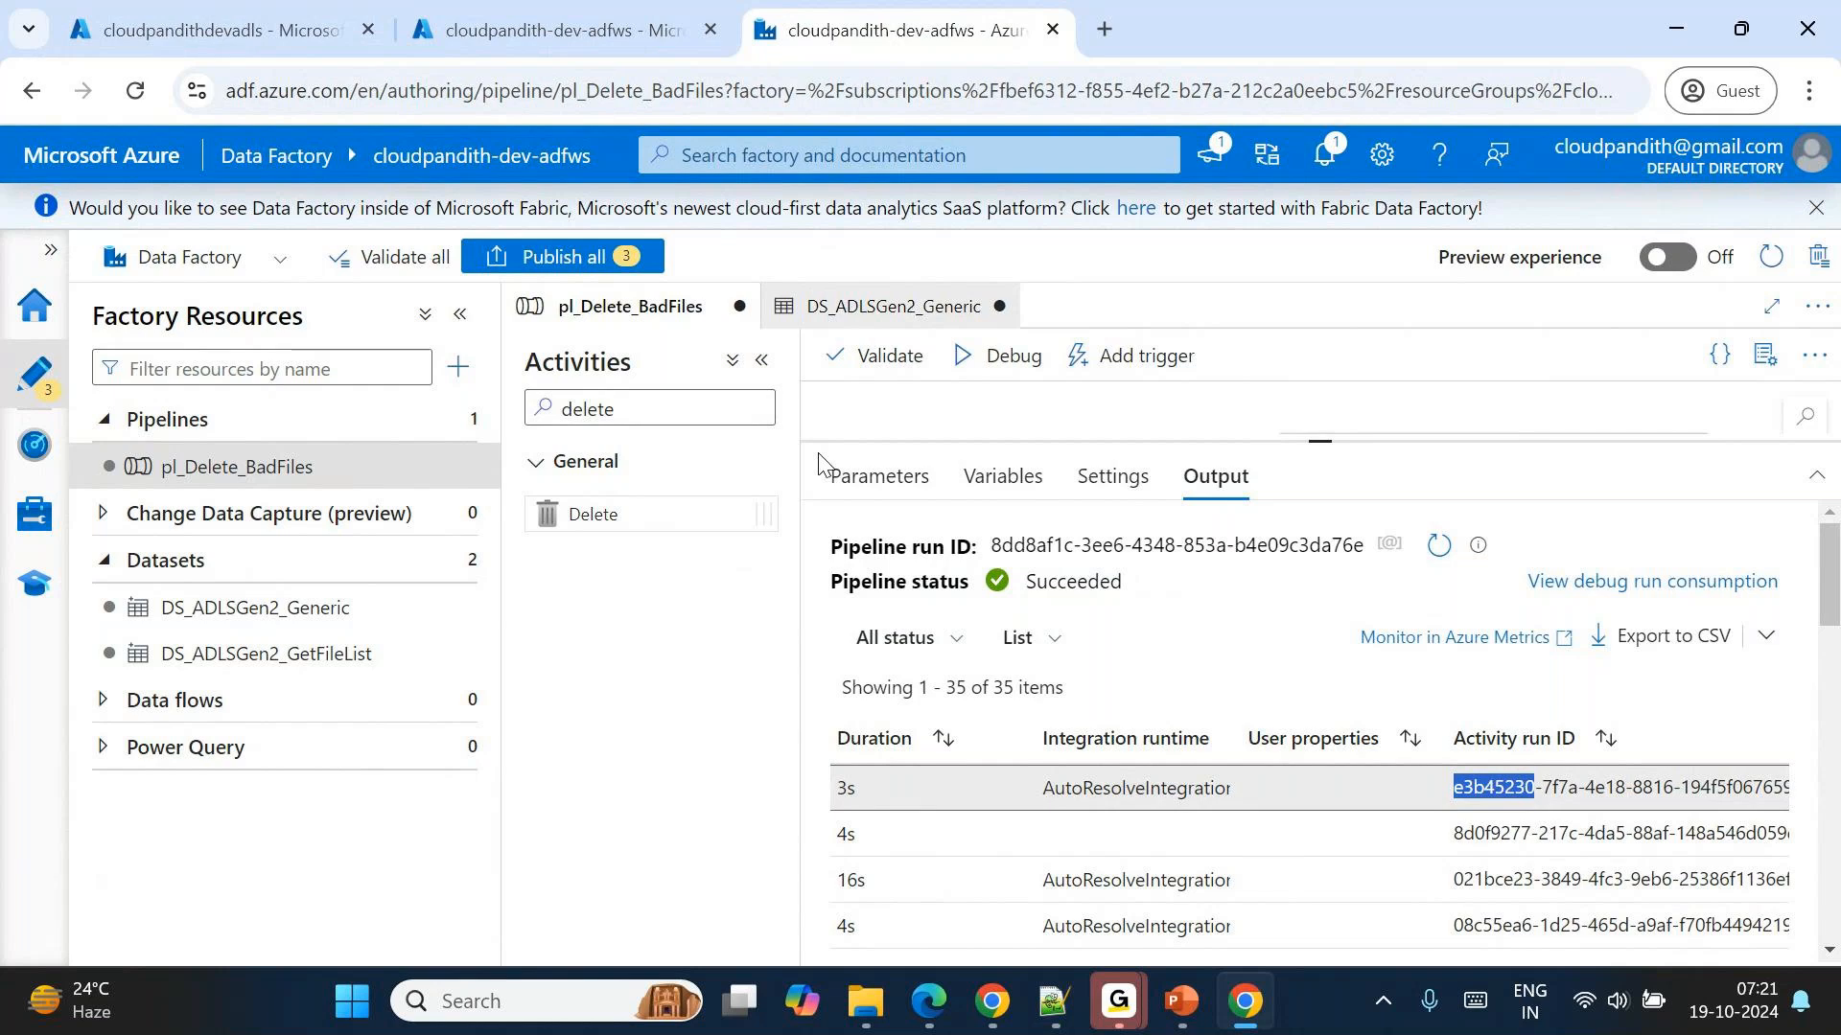
pyautogui.click(547, 8)
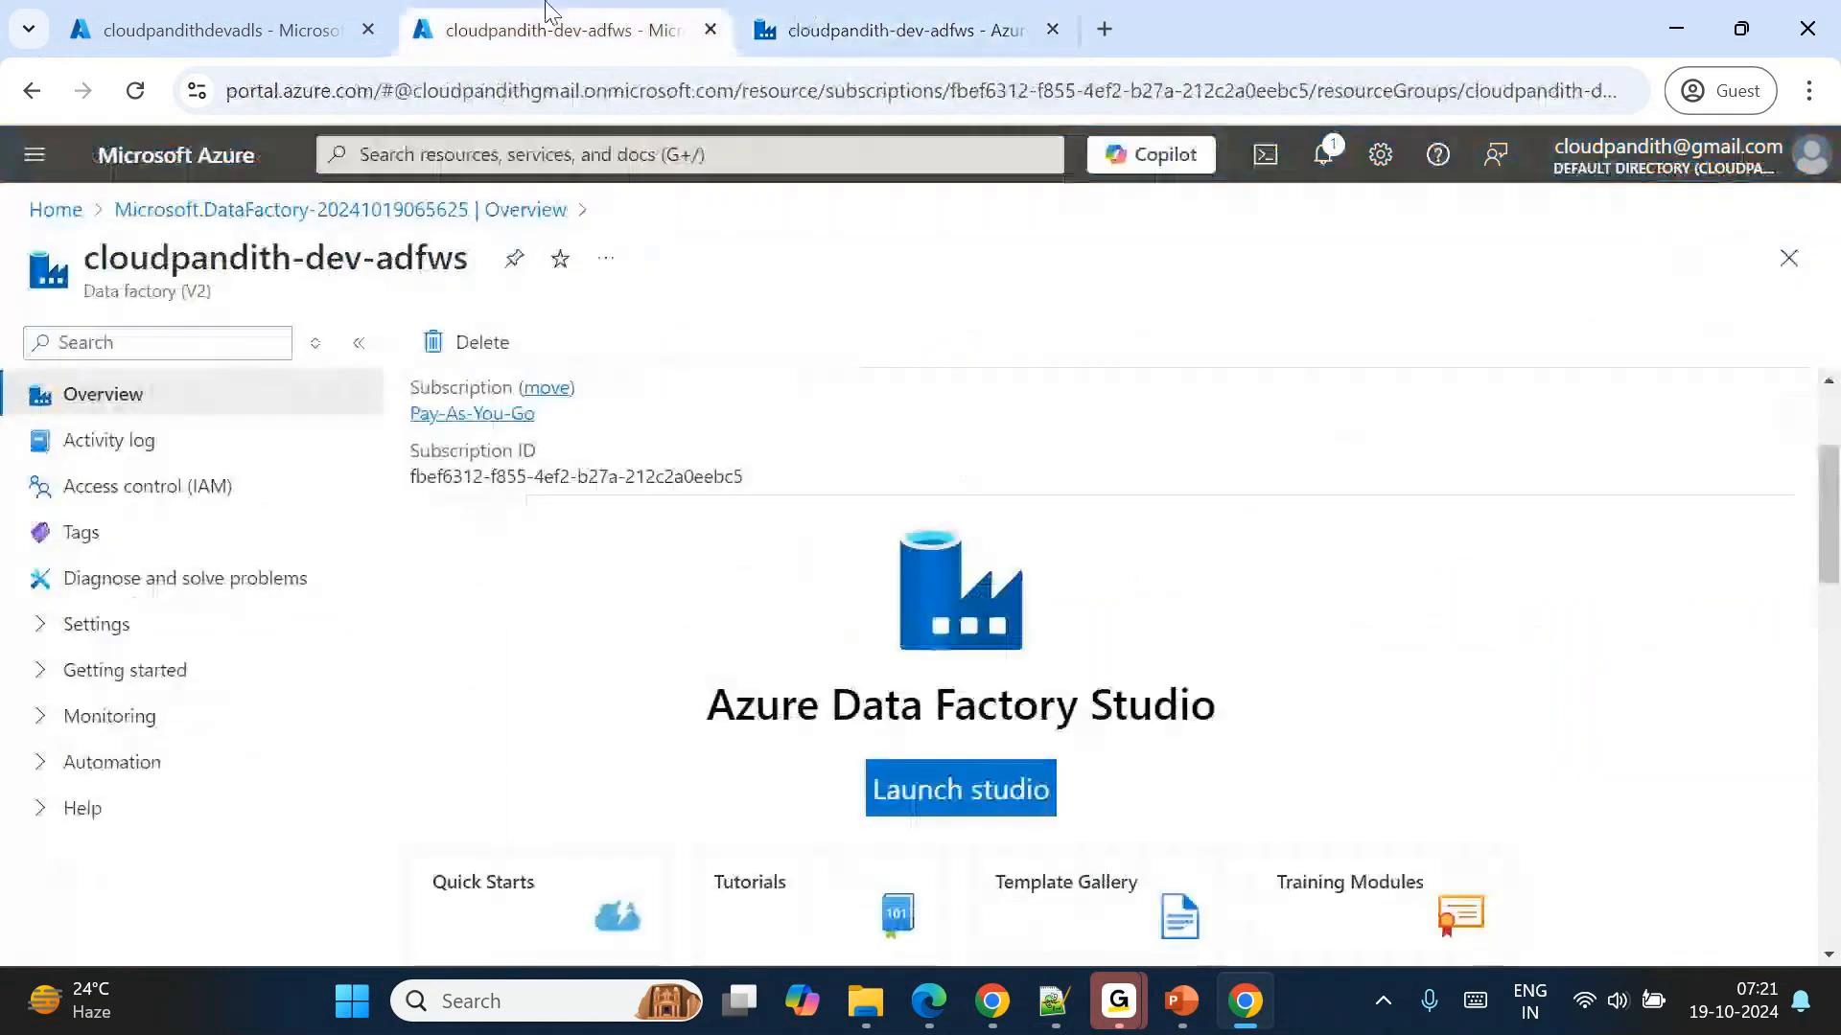
pyautogui.click(809, 29)
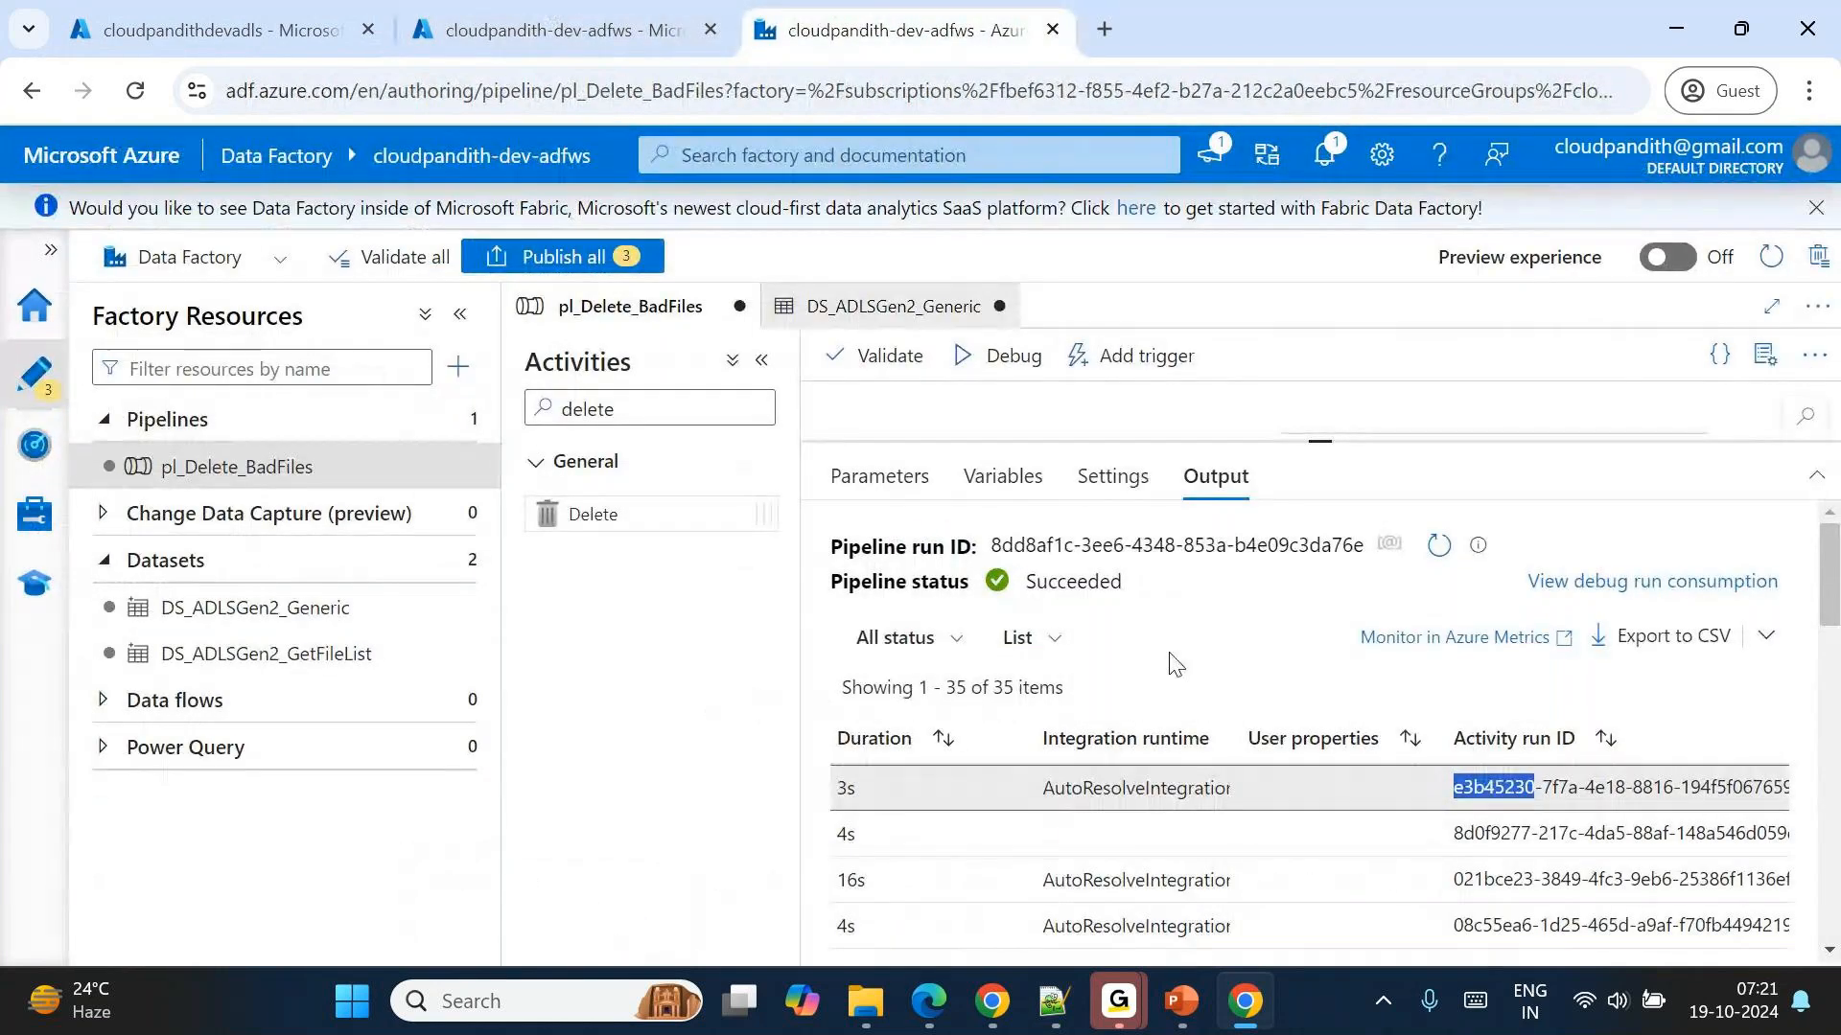
pyautogui.moveTo(1319, 442); pyautogui.dragTo(1340, 648)
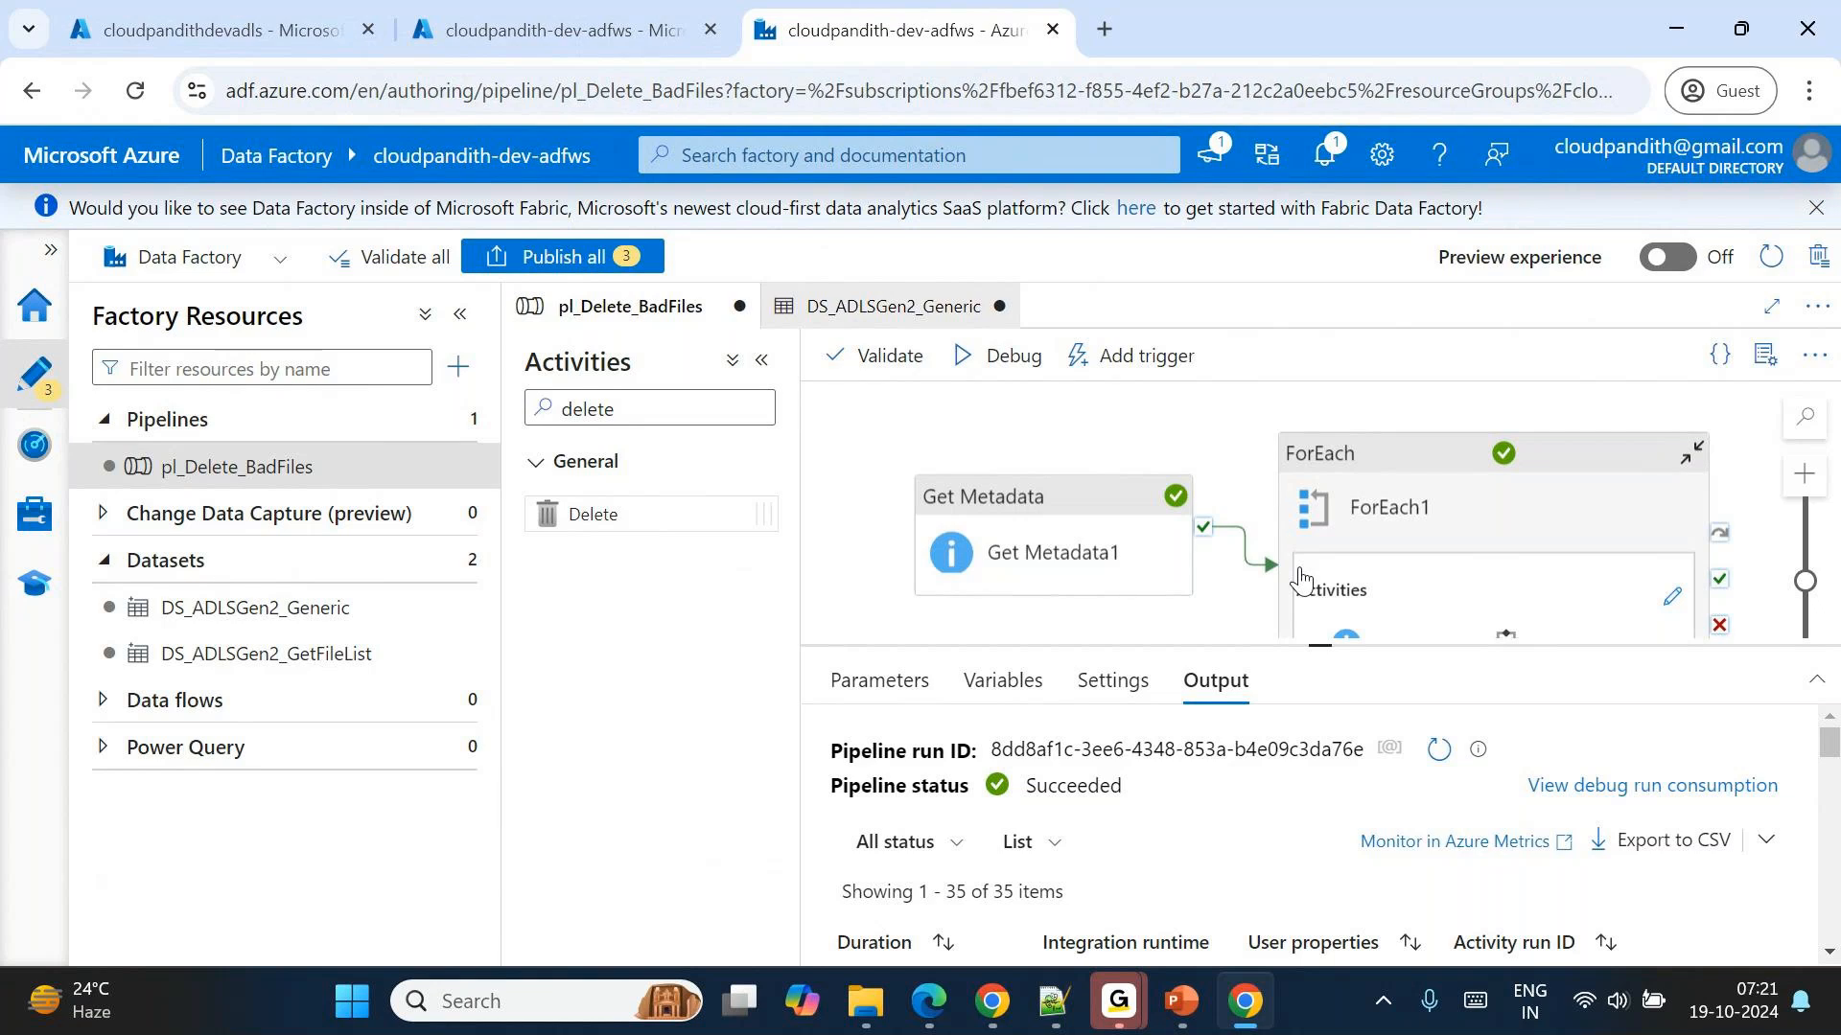
# Add a pipeline parameter named pl_param_folder to pl_Delete_BadFiles and select its name.
pyautogui.click(915, 685)
pyautogui.click(880, 757)
pyautogui.click(973, 856)
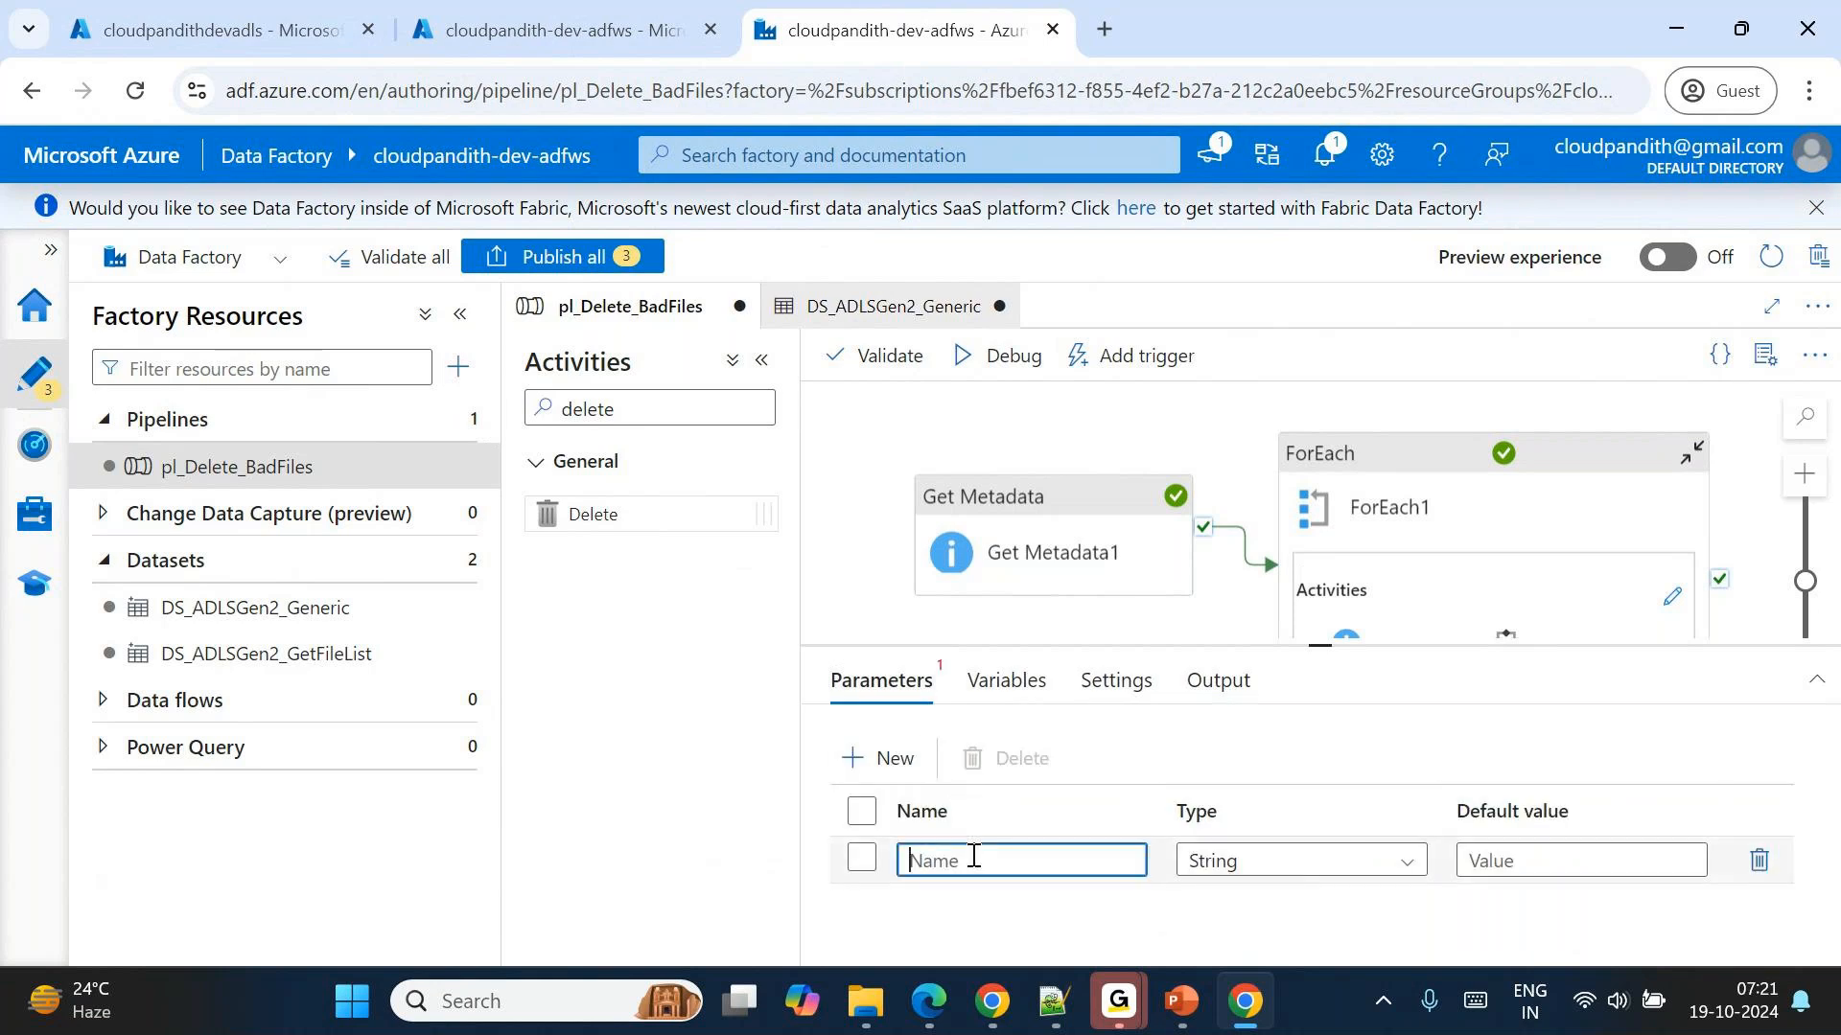
pyautogui.write('pl_param_folder')
pyautogui.doubleClick(1027, 857)
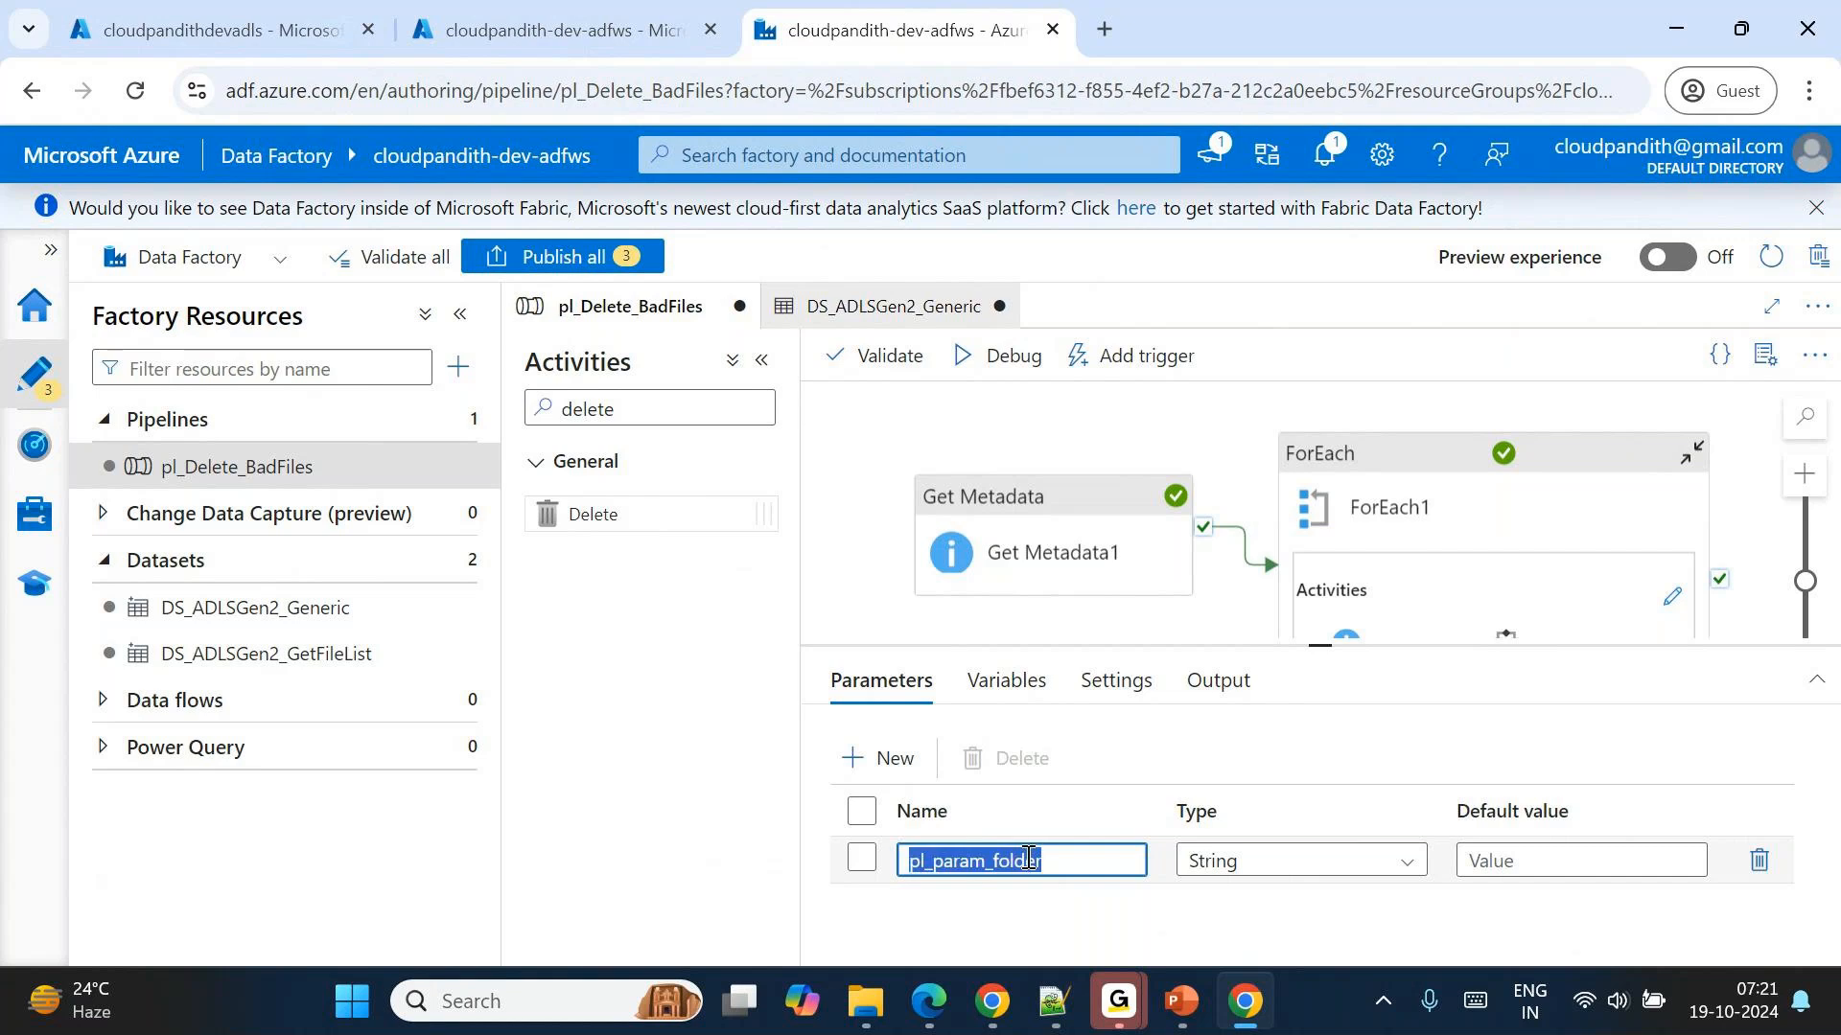
# Examine the dataset settings of Get Metadata1 and of Get Metadata2 inside ForEach1, and return to the main pipeline canvas.
pyautogui.click(1021, 543)
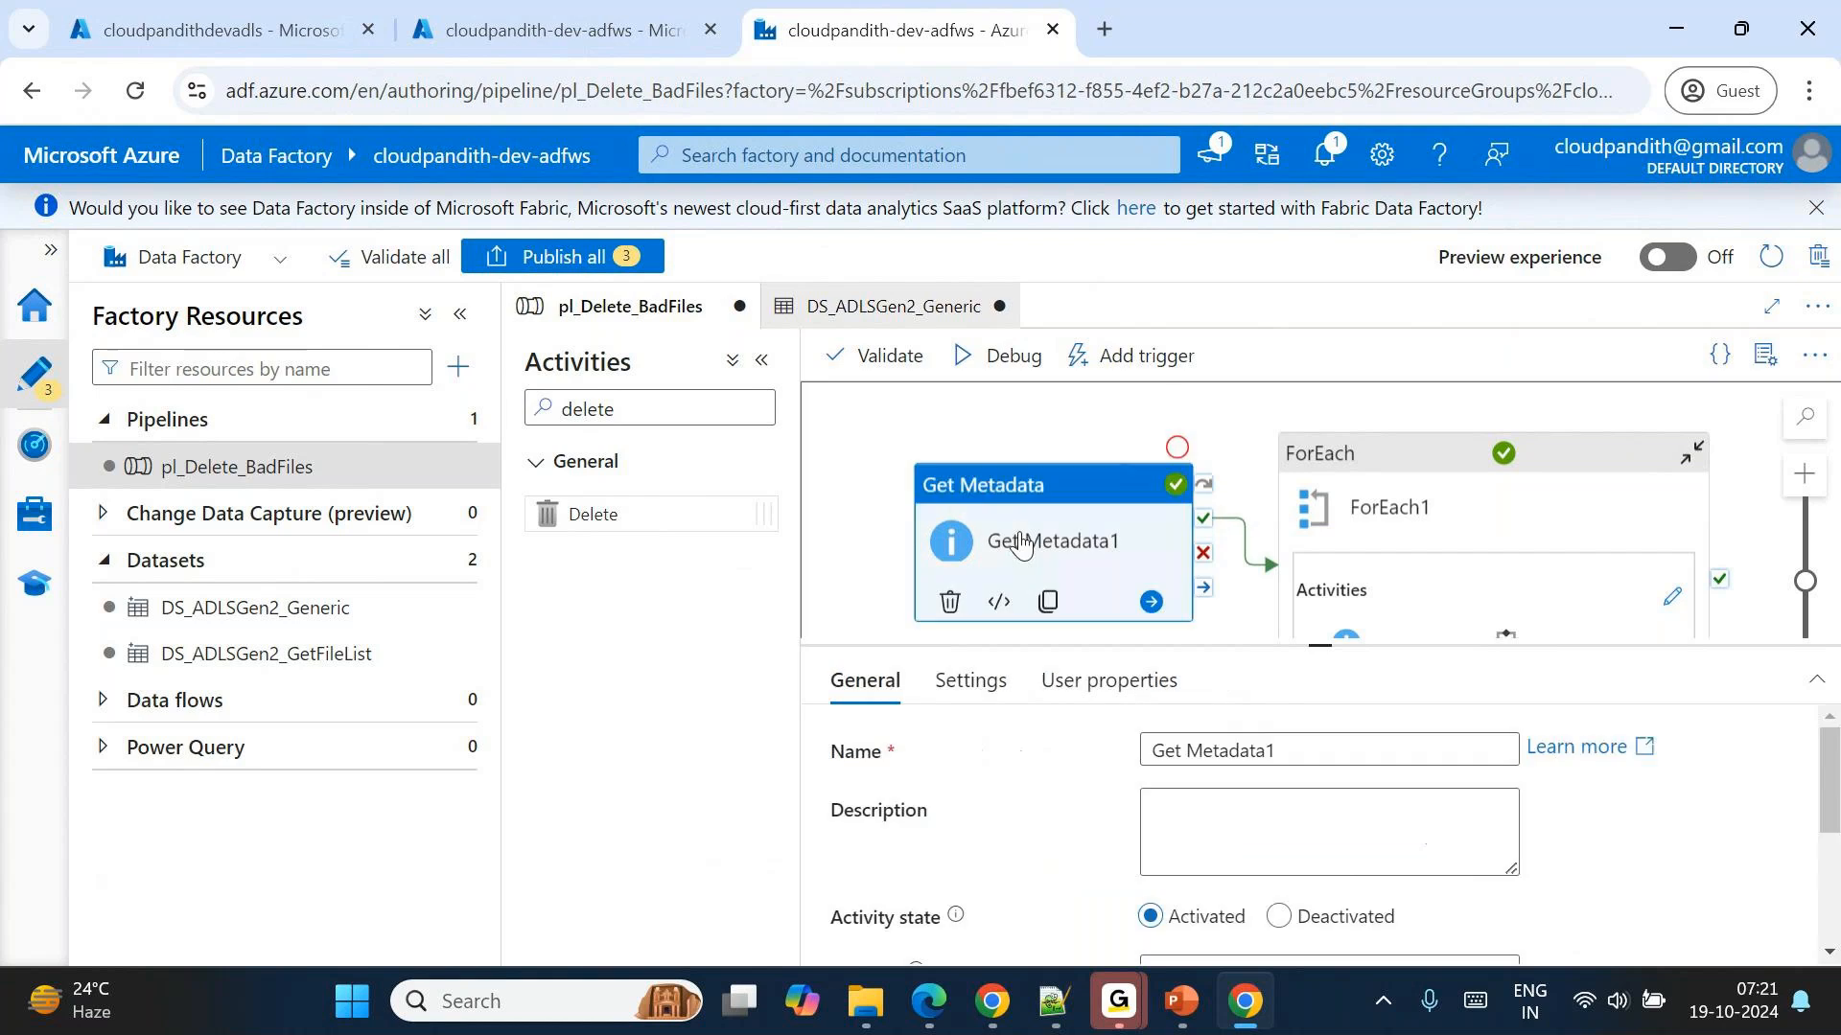
pyautogui.click(968, 682)
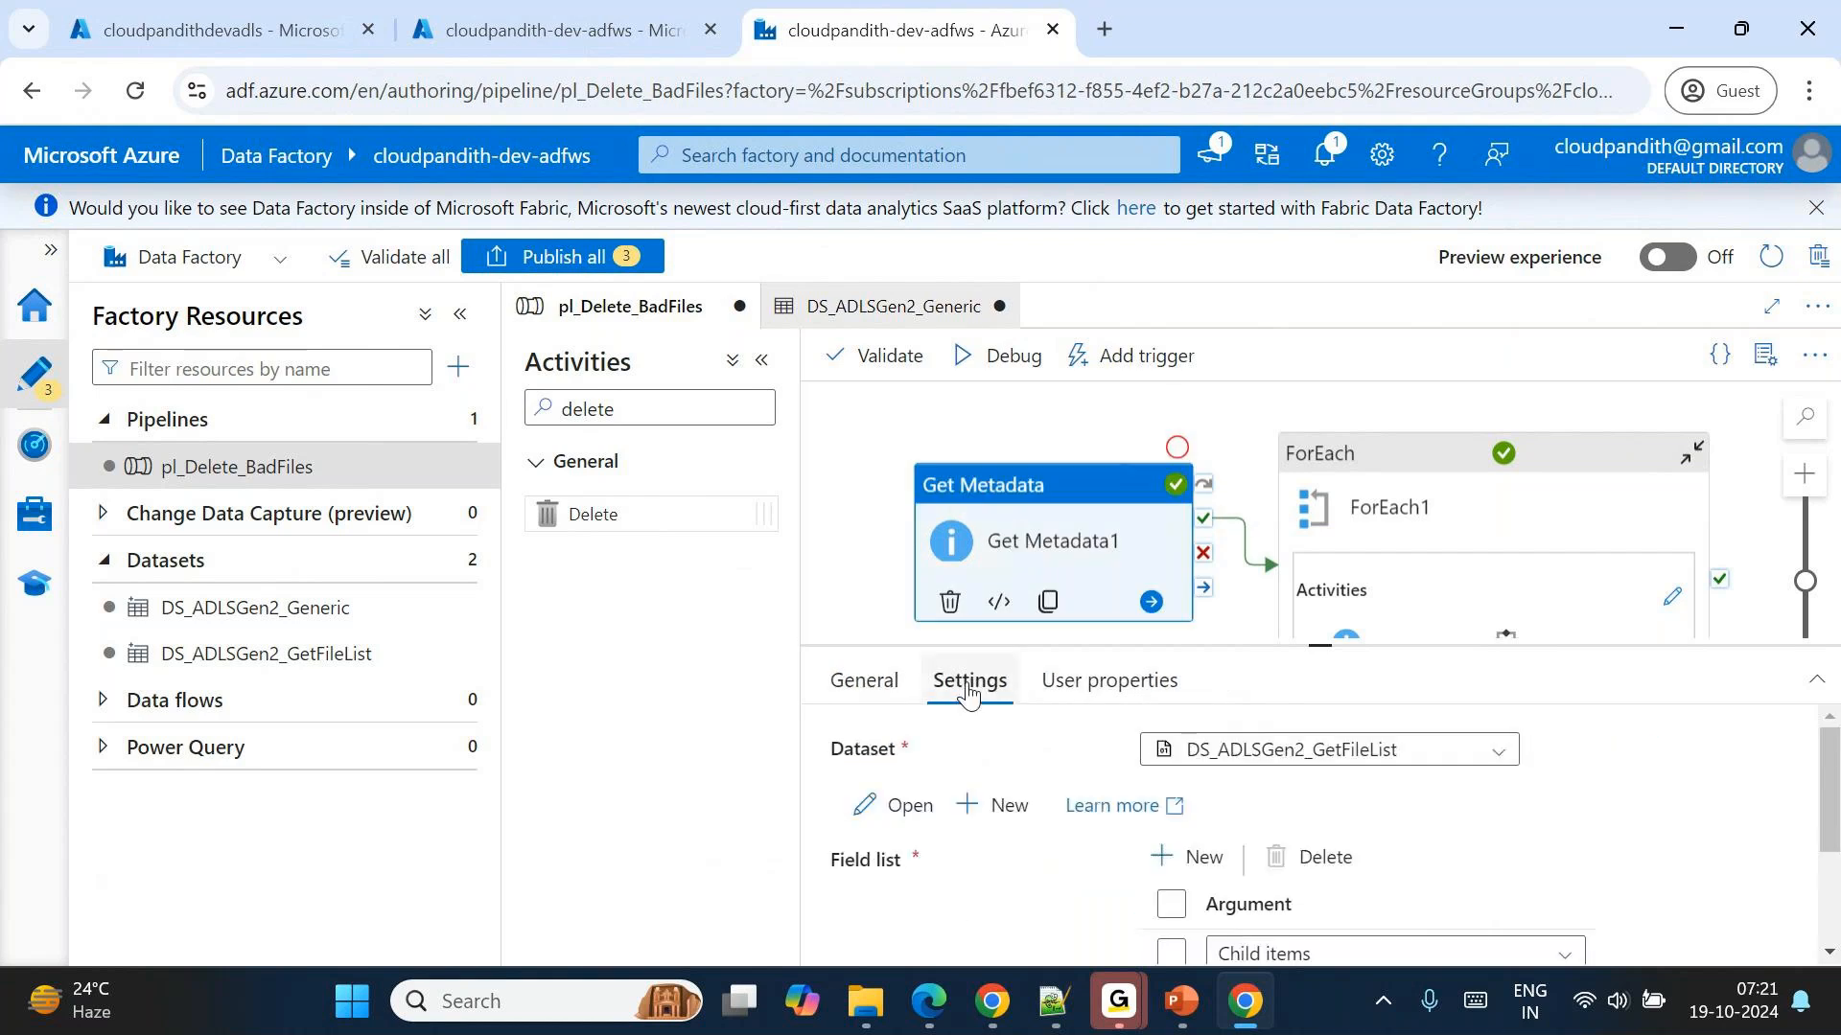
pyautogui.click(1672, 596)
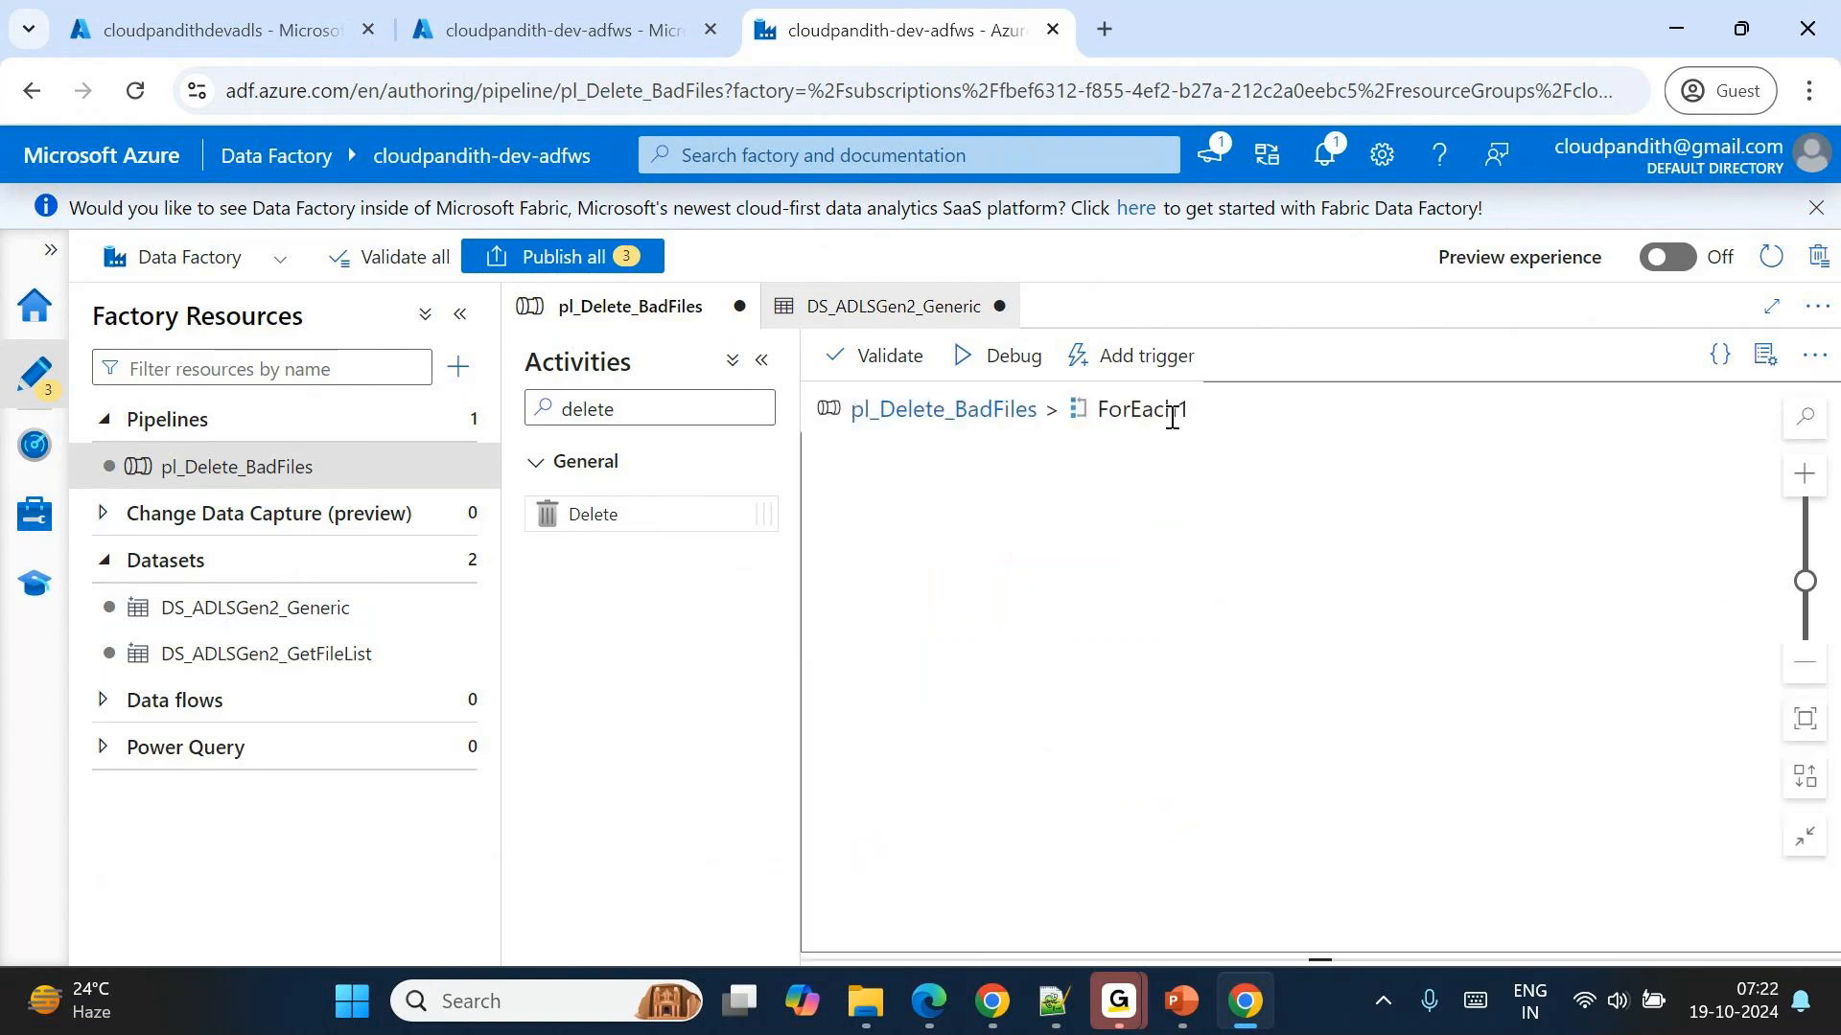
pyautogui.click(1163, 579)
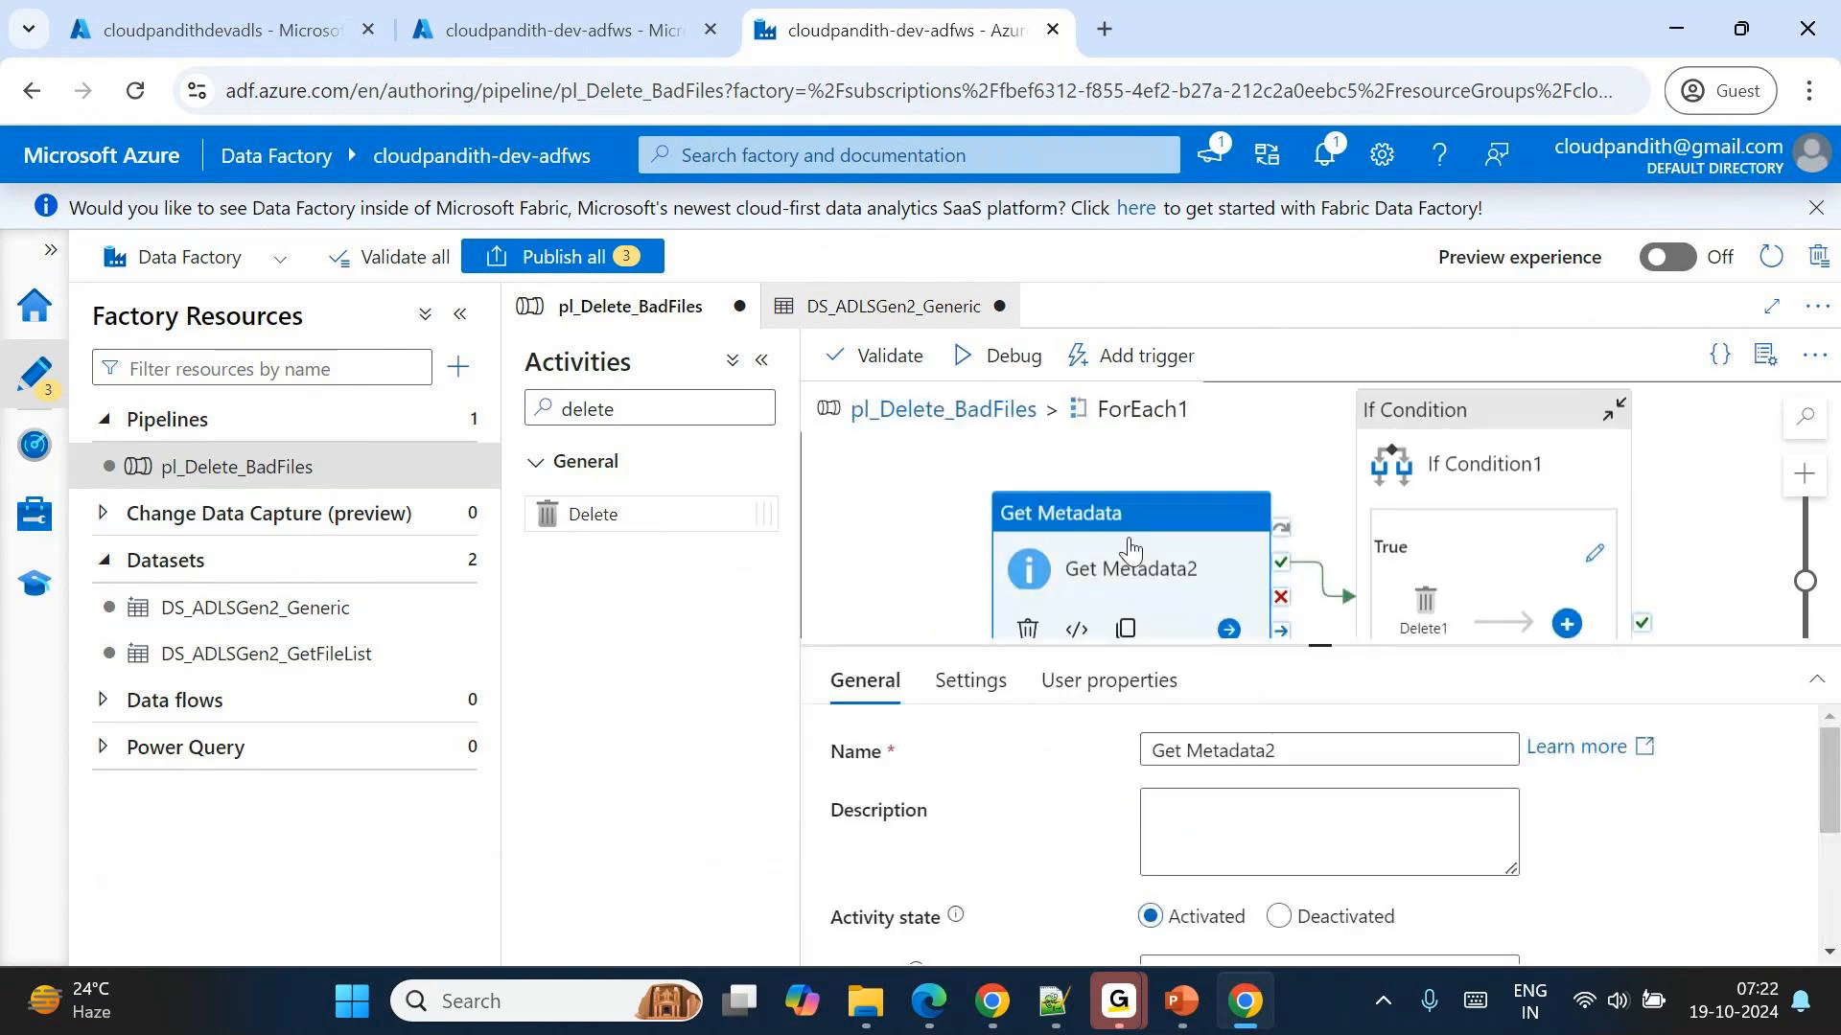
pyautogui.click(1003, 685)
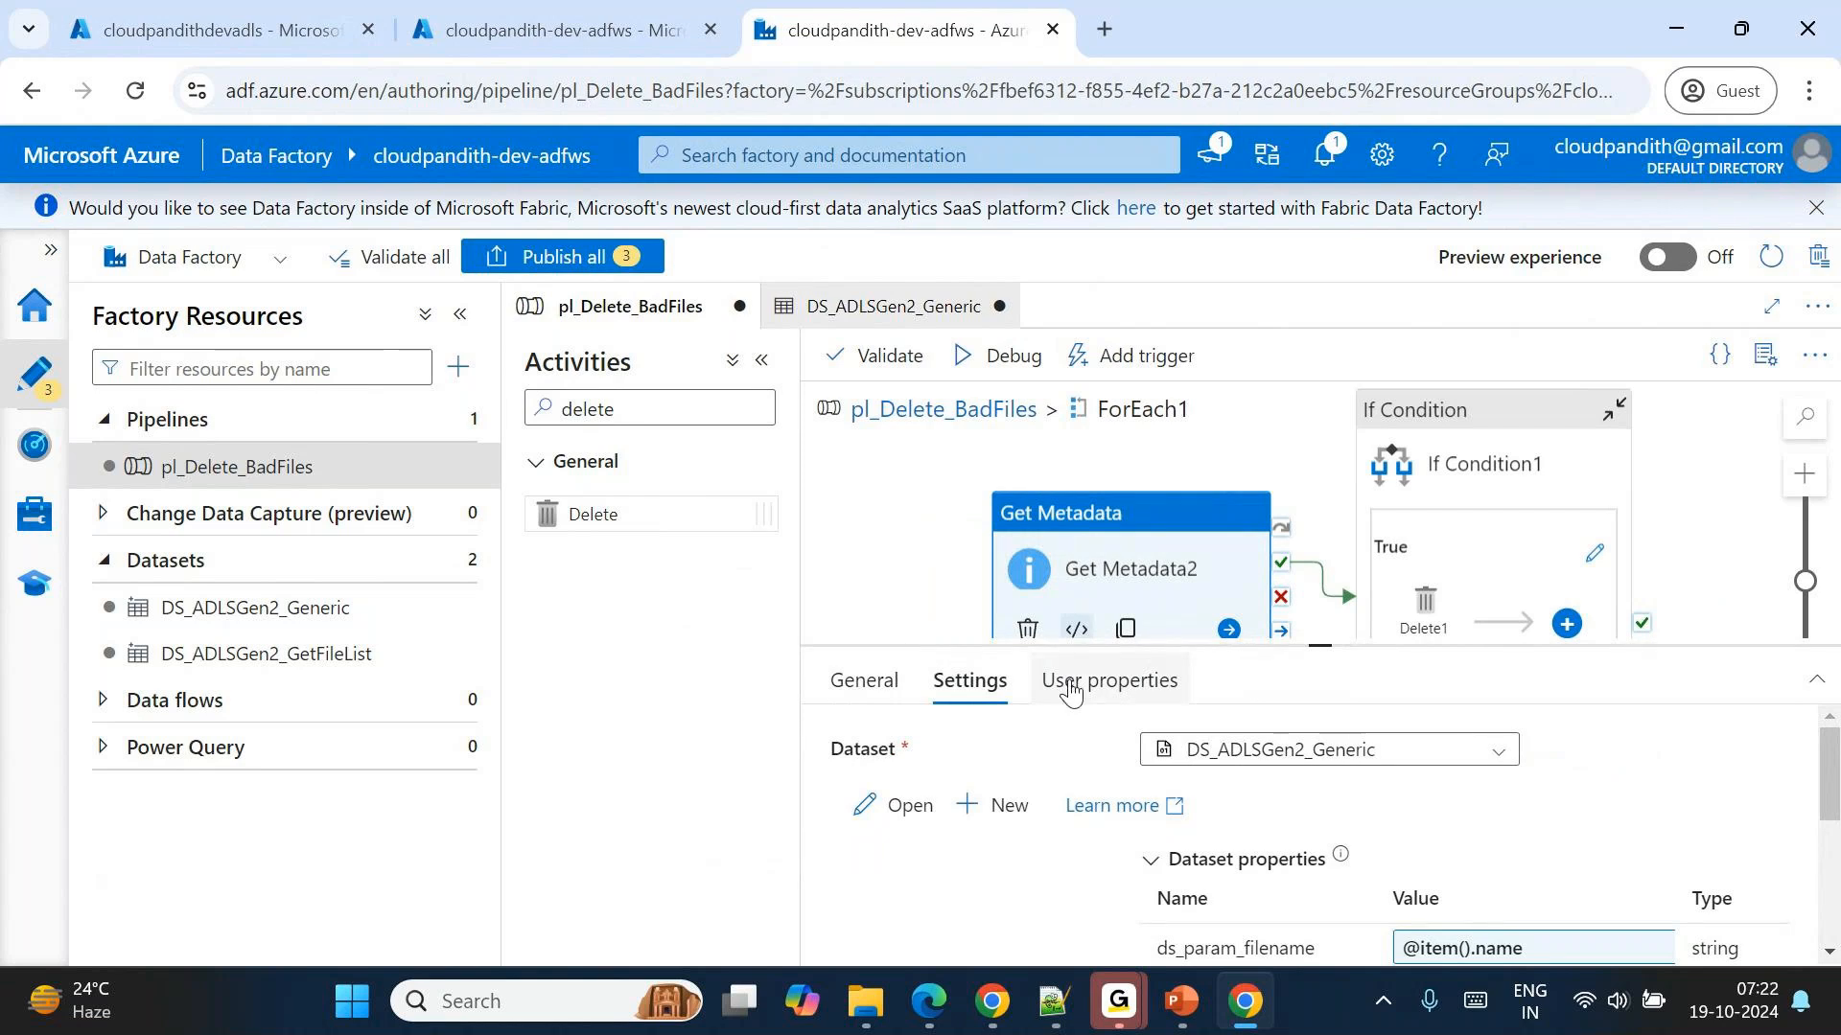
pyautogui.click(920, 409)
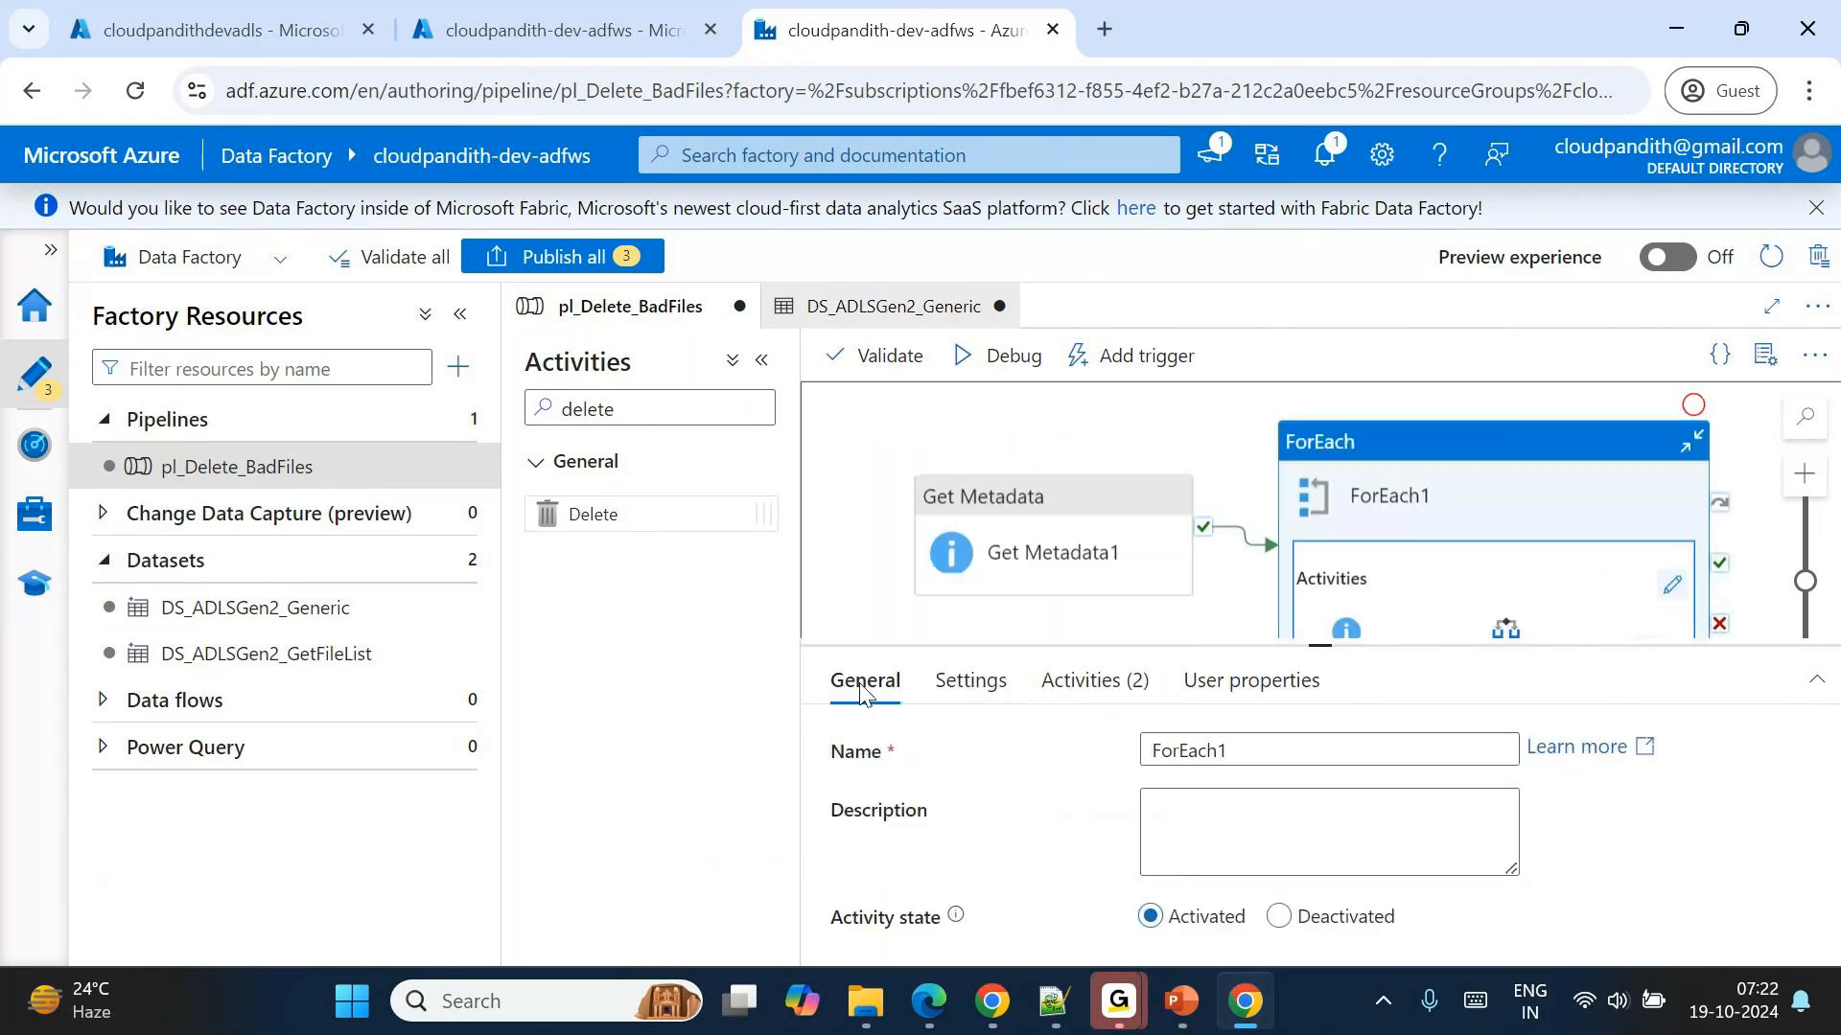
# Create a new pipeline, place a Get Metadata activity on its canvas and hide the pipeline properties.
pyautogui.click(457, 367)
pyautogui.moveTo(537, 410)
pyautogui.click(863, 411)
pyautogui.click(595, 409)
pyautogui.write('get')
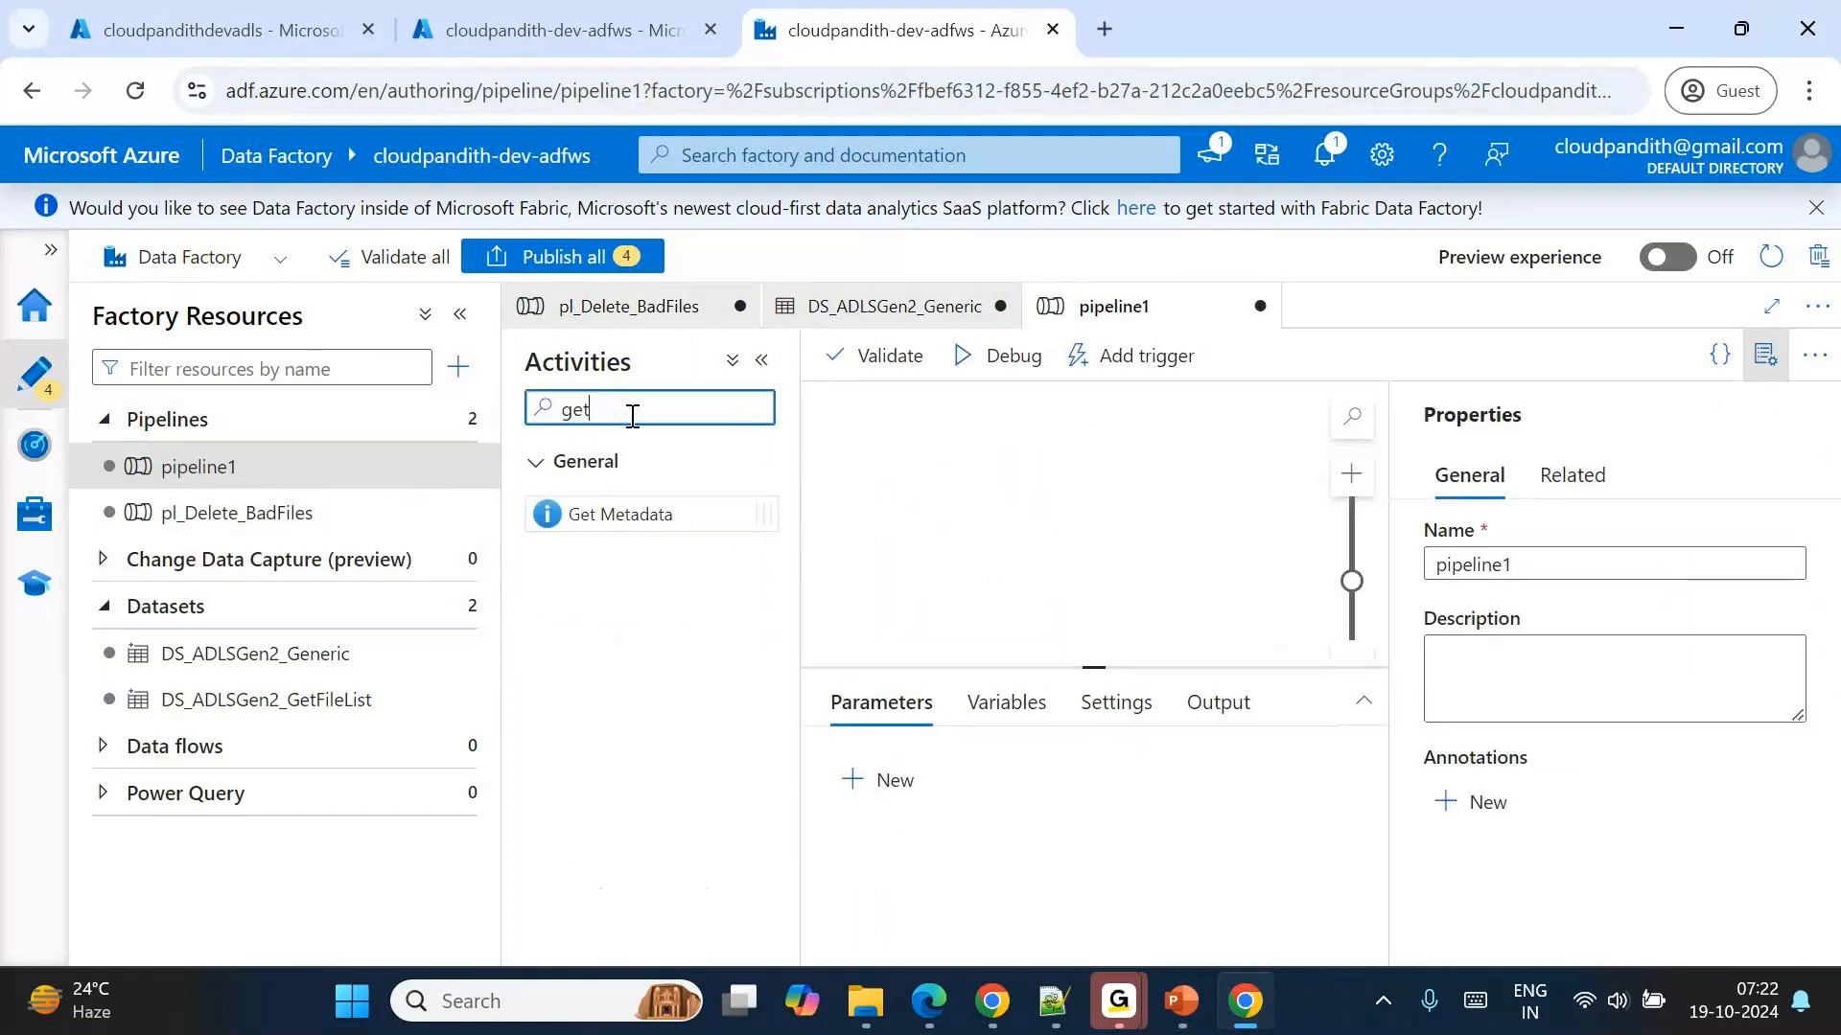
pyautogui.moveTo(620, 514); pyautogui.dragTo(967, 515)
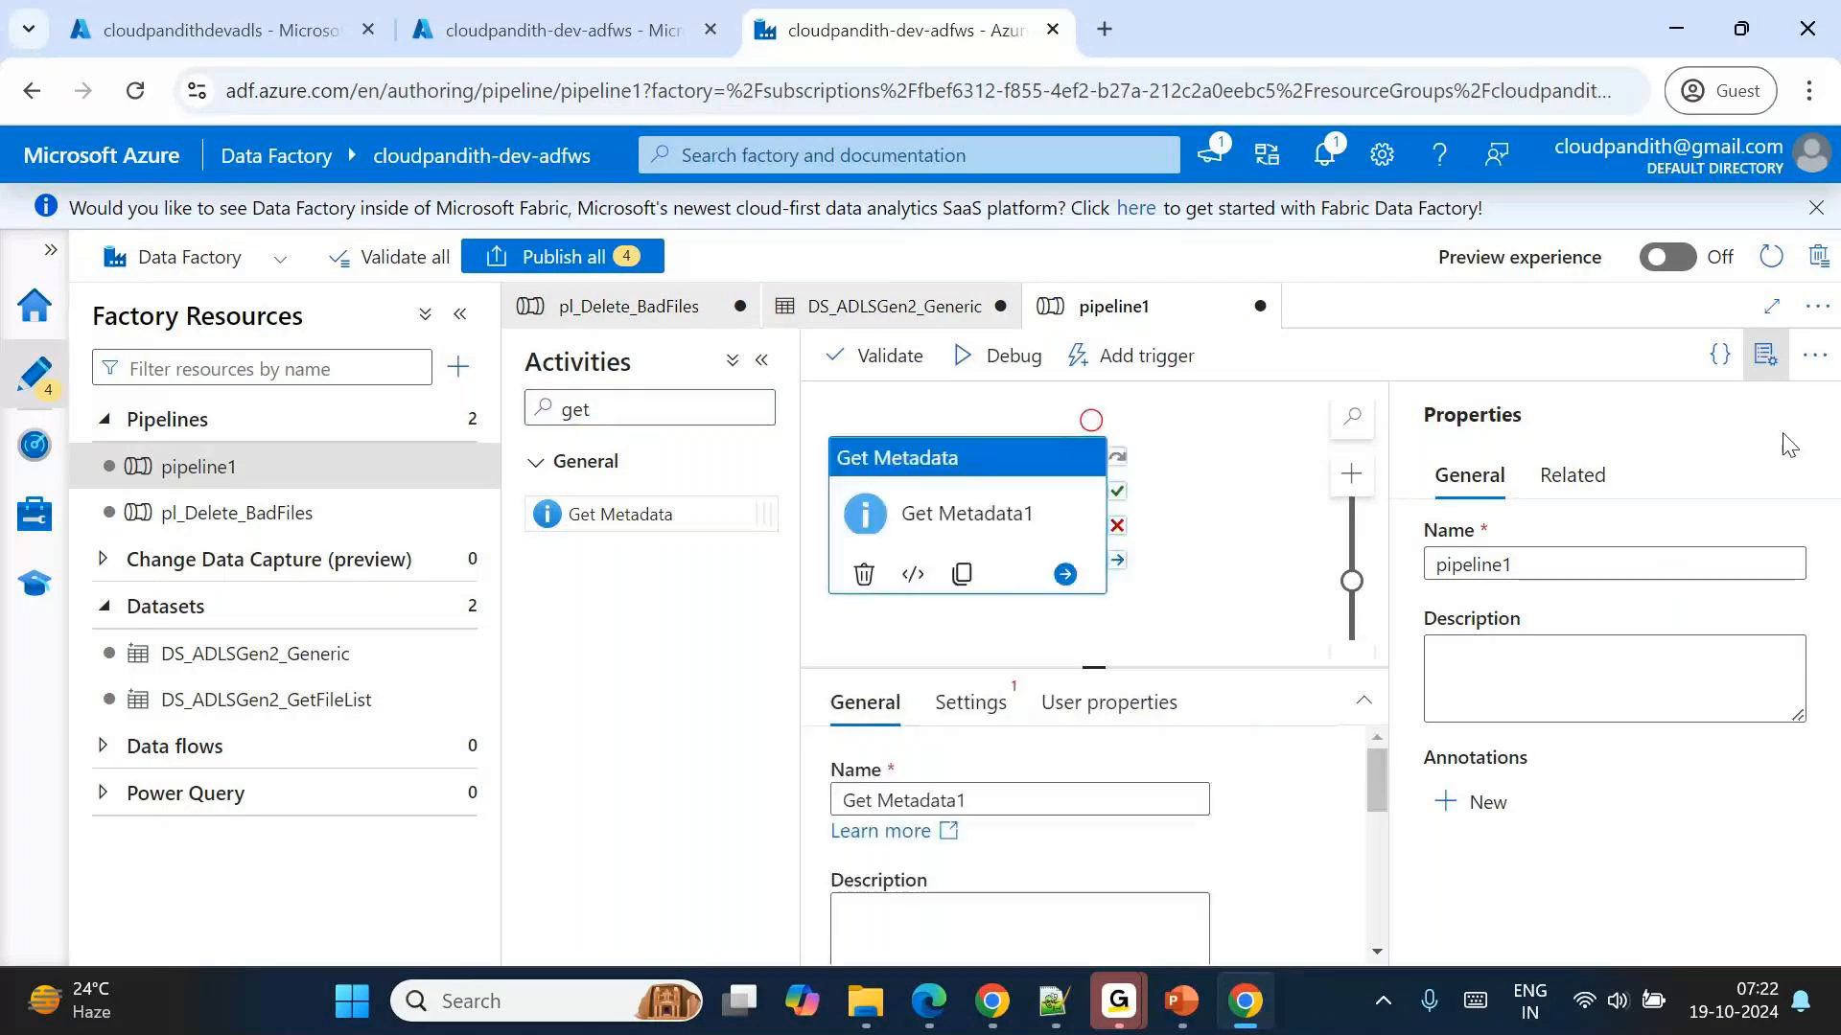
pyautogui.click(1765, 355)
# Add a ForEach activity beside Get Metadata1 and connect it to that activity's success output.
pyautogui.doubleClick(662, 410)
pyautogui.write('f')
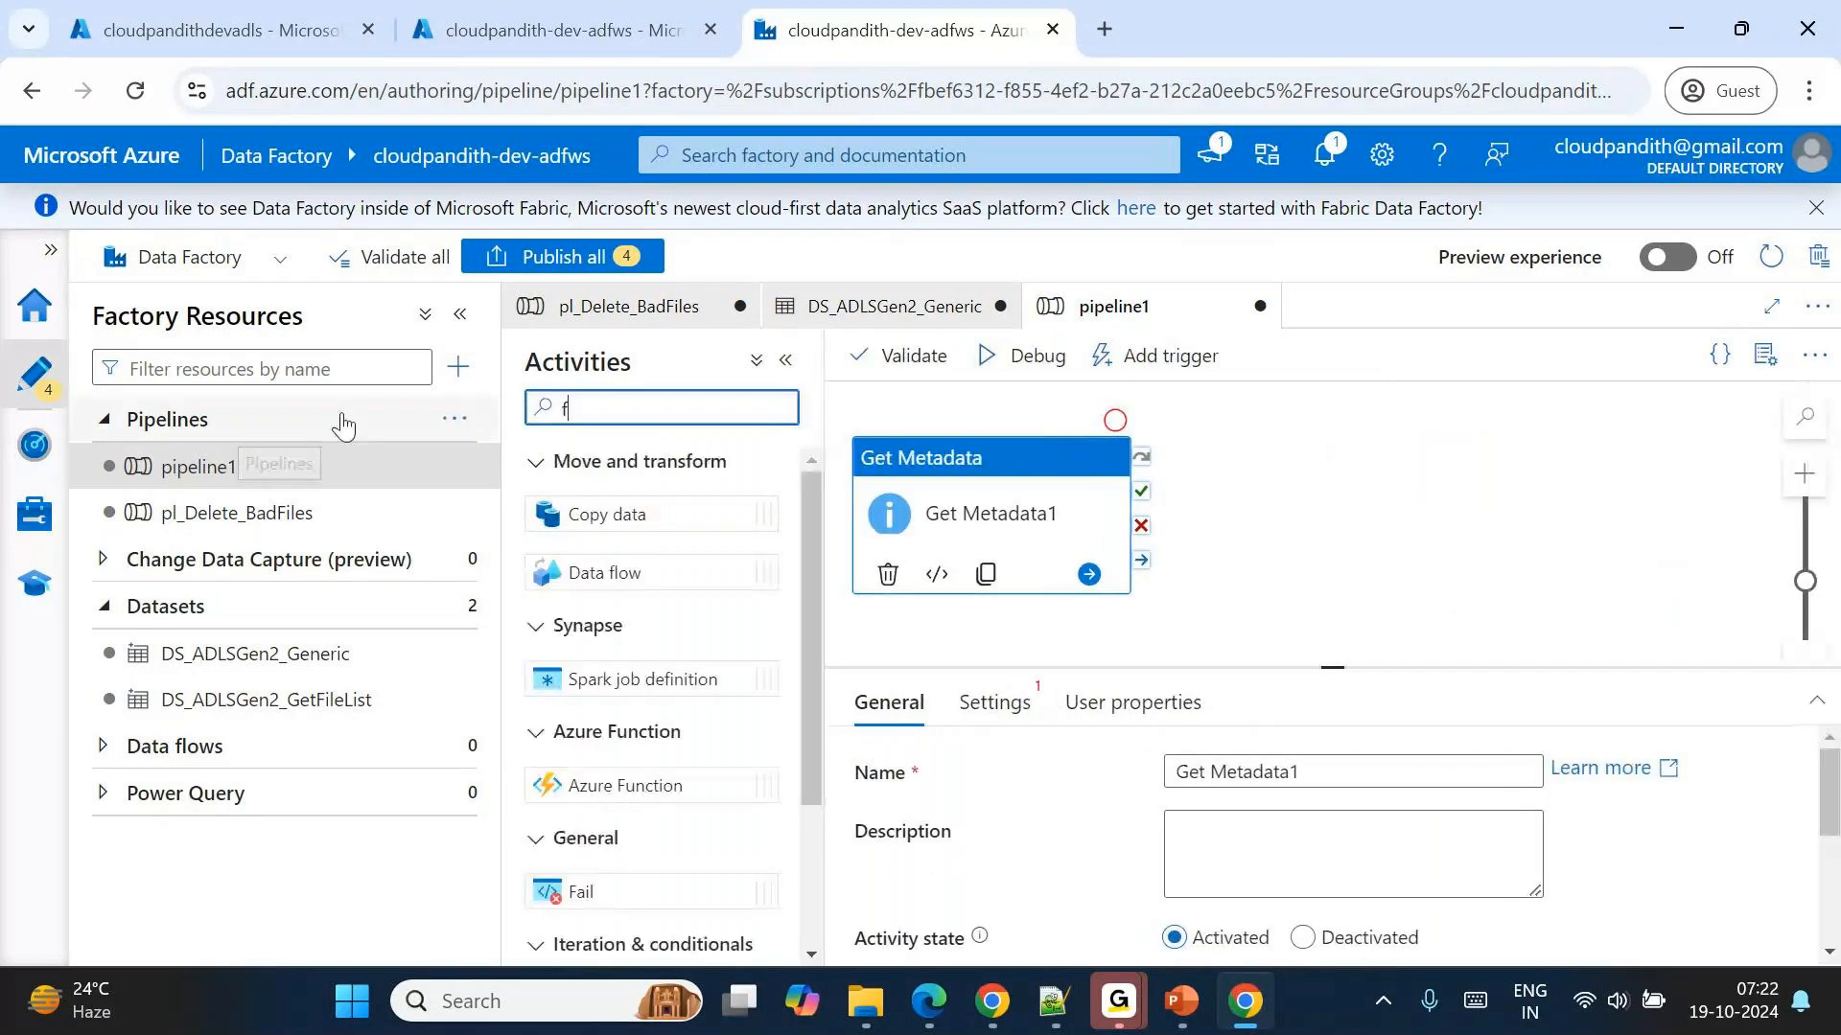
pyautogui.write('ore')
pyautogui.moveTo(590, 514); pyautogui.dragTo(1409, 522)
pyautogui.moveTo(1132, 508); pyautogui.dragTo(1402, 508)
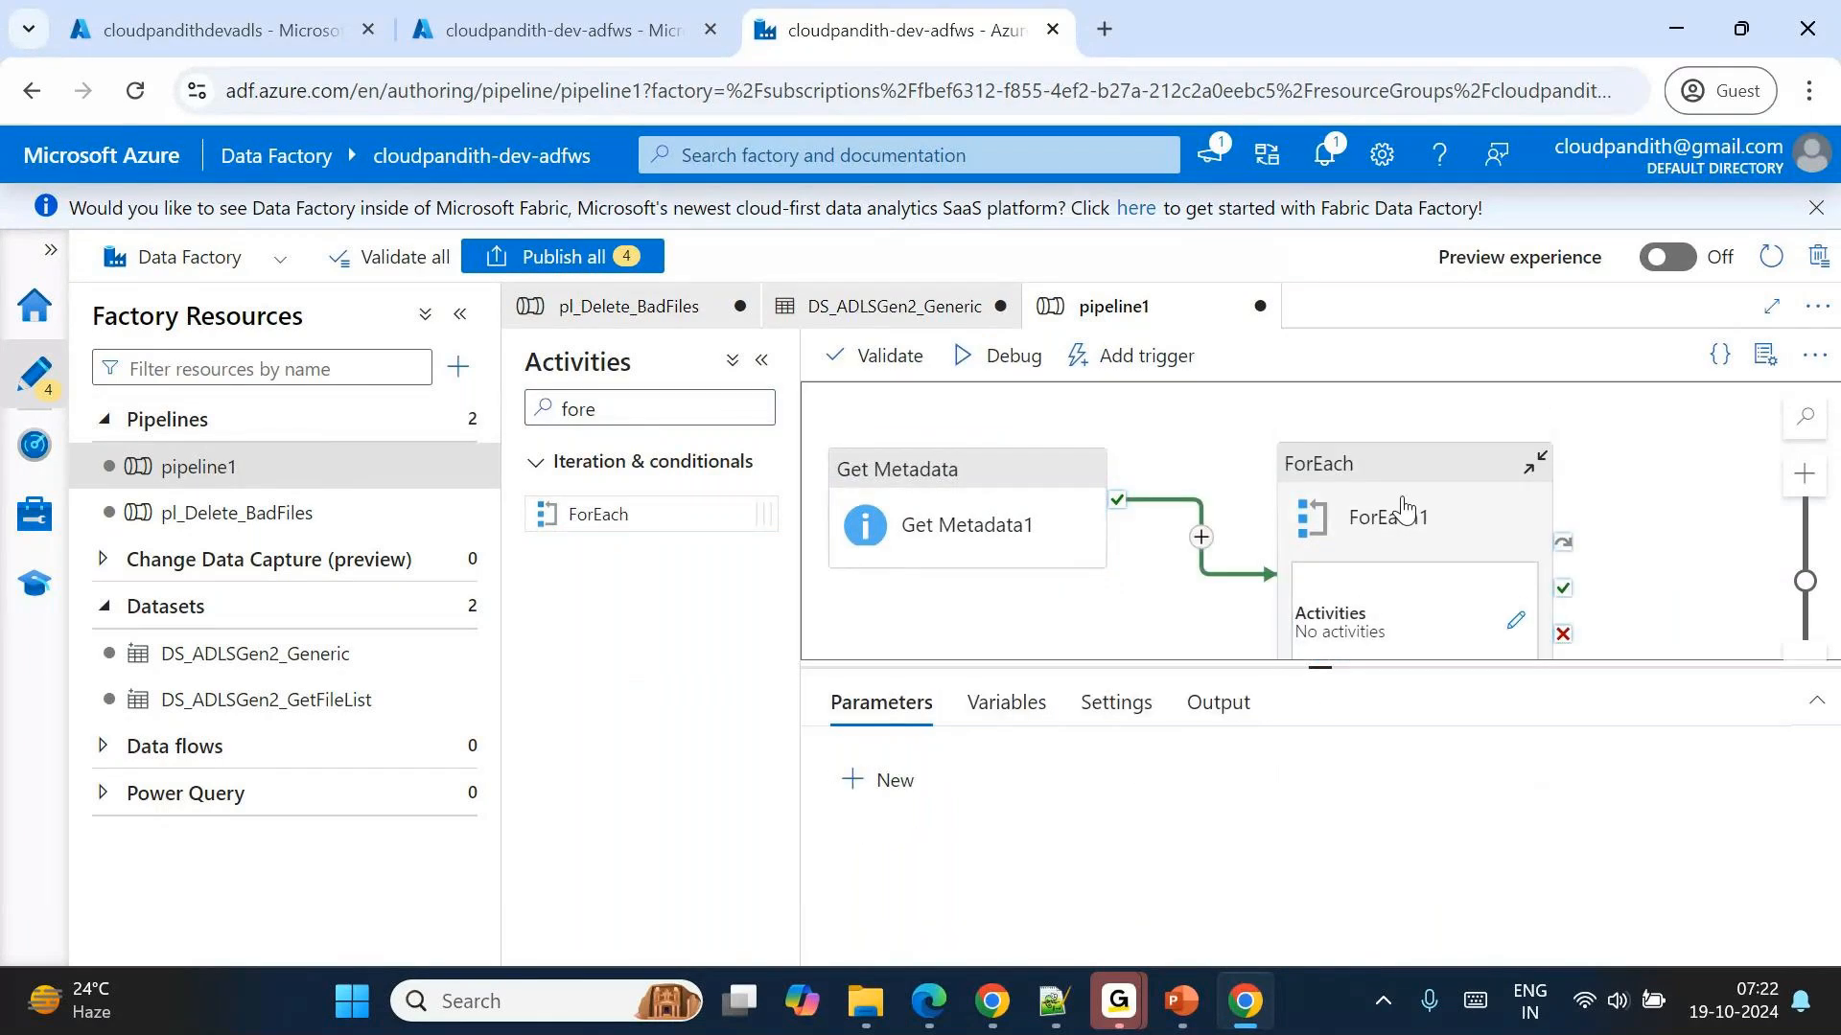
# Place an Execute Pipeline activity inside ForEach1 of pipeline1.
pyautogui.doubleClick(1401, 508)
pyautogui.moveTo(625, 410); pyautogui.dragTo(387, 431)
pyautogui.press('BackSpace')
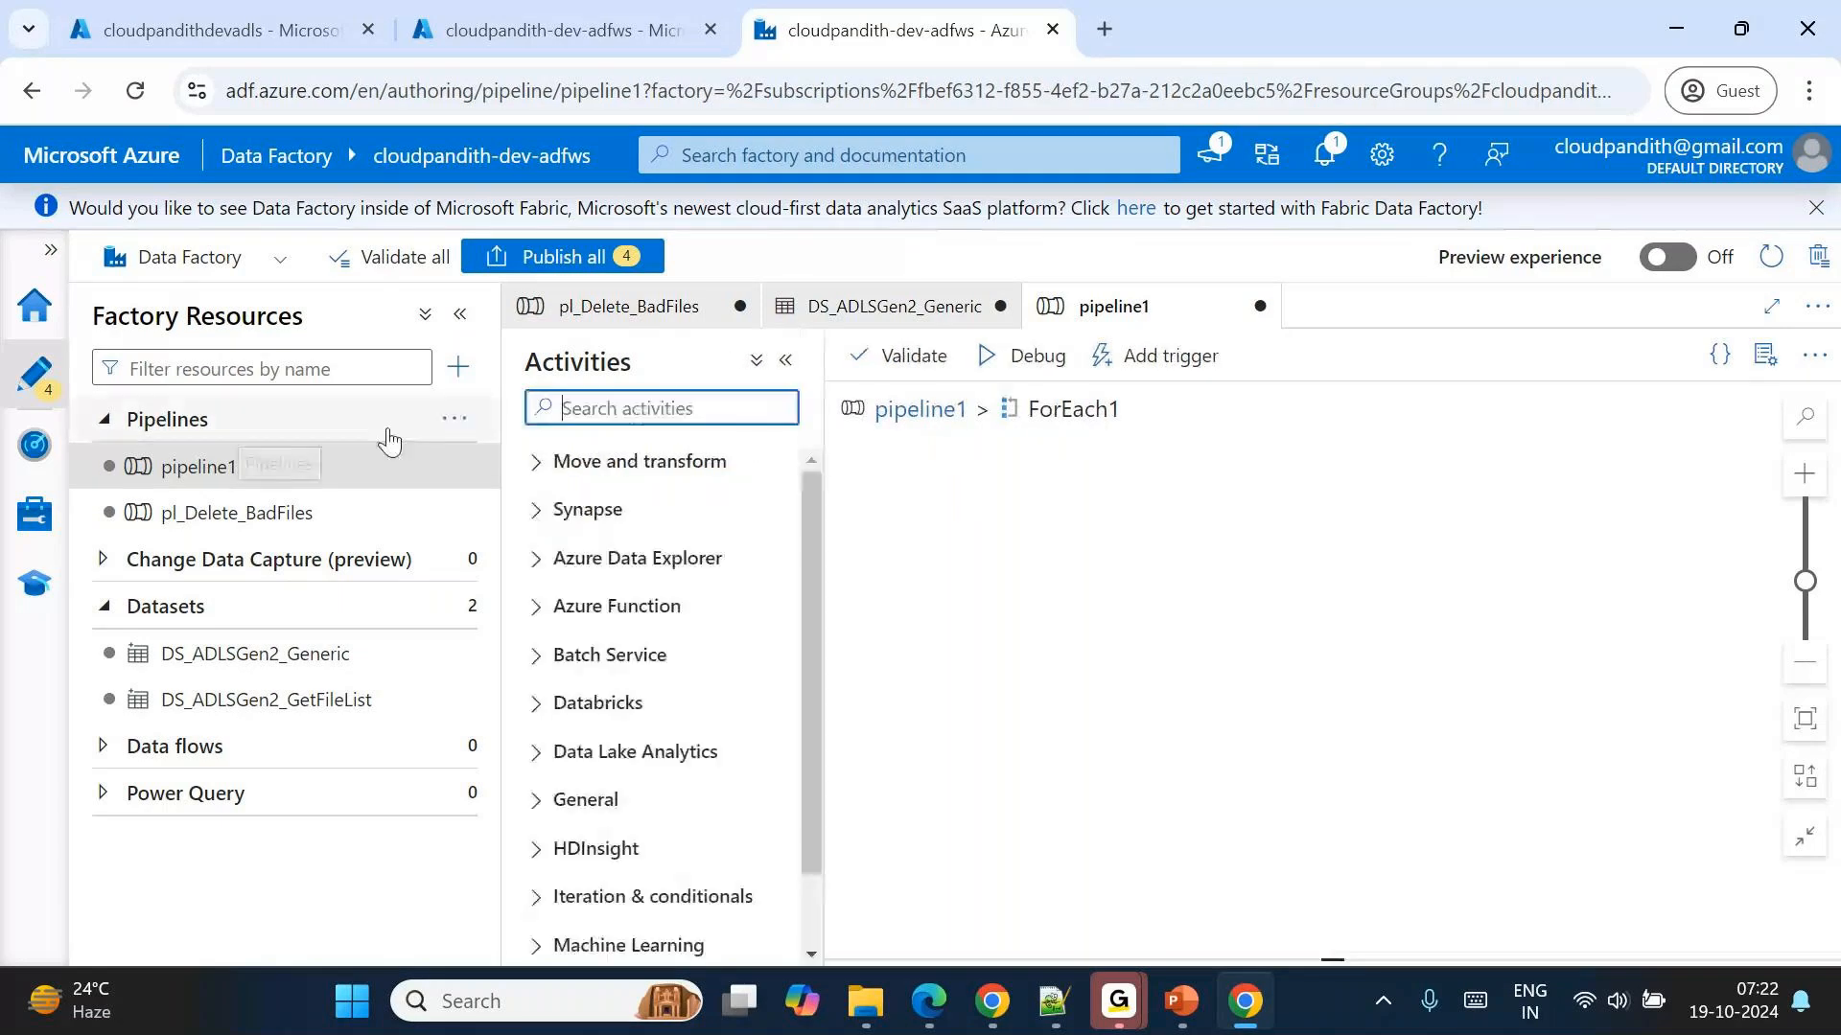
pyautogui.write('exec')
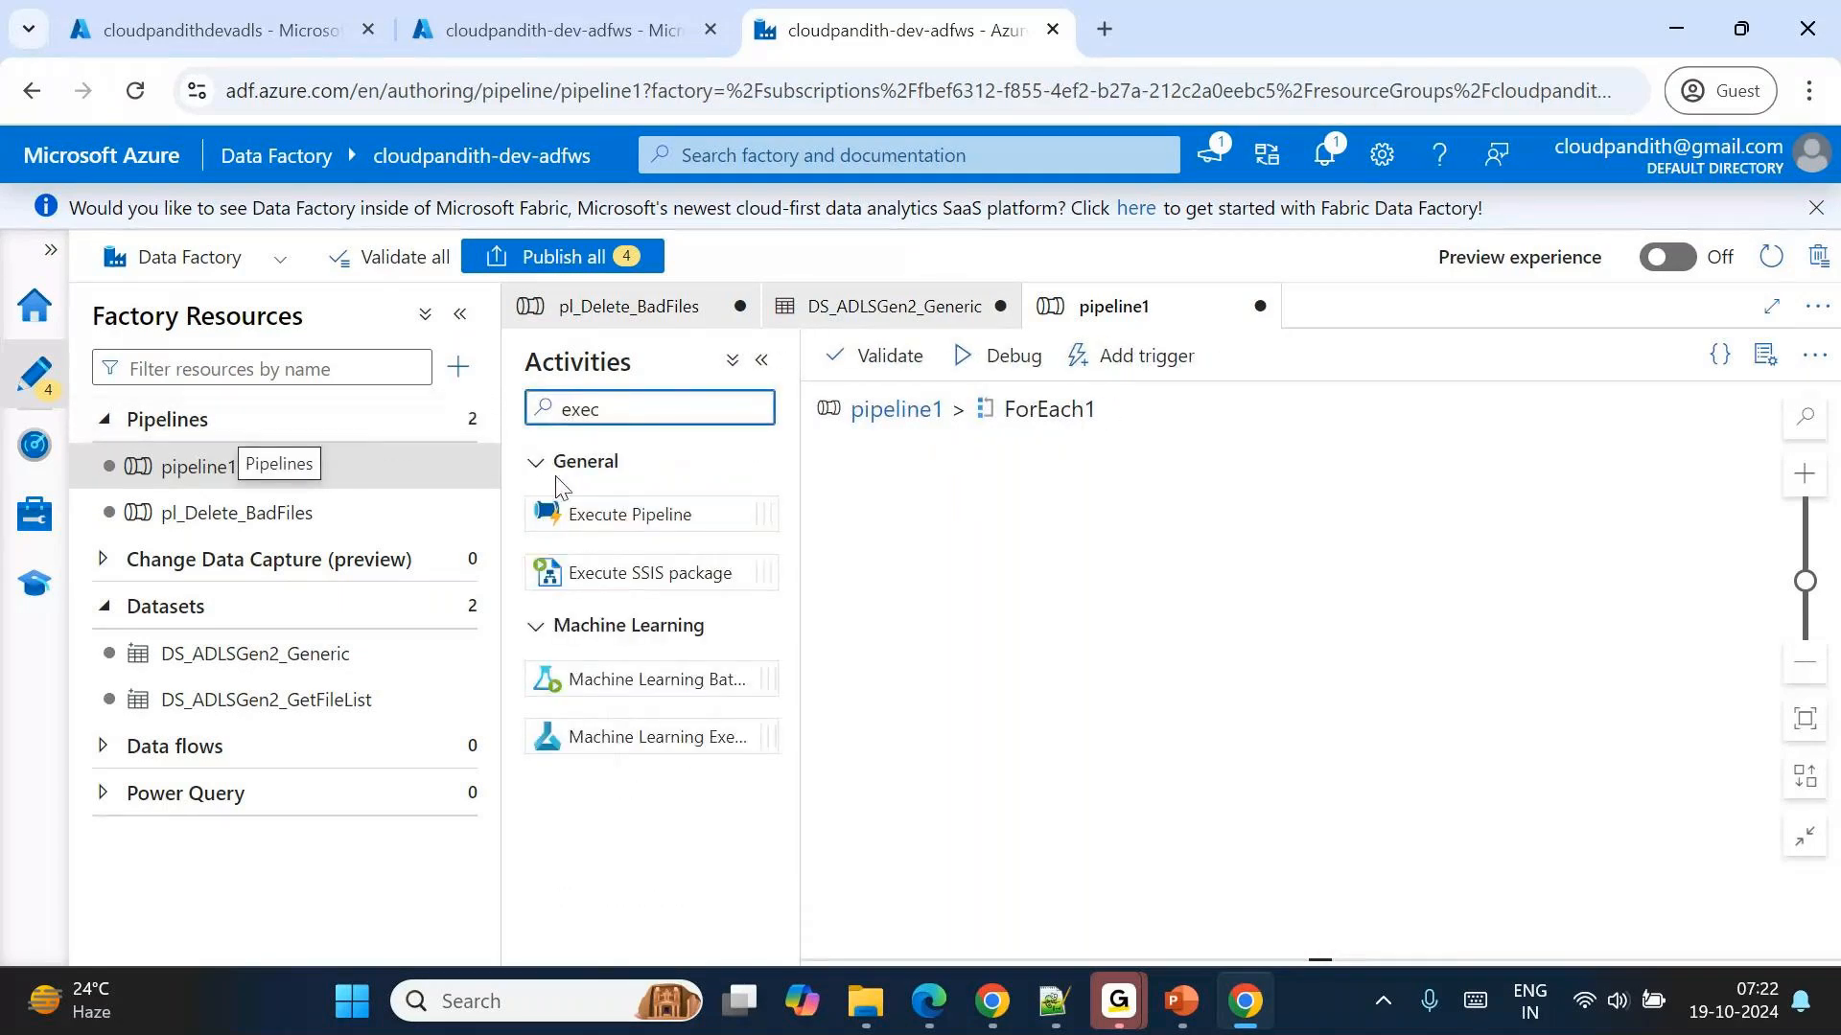
pyautogui.moveTo(628, 514); pyautogui.dragTo(1181, 537)
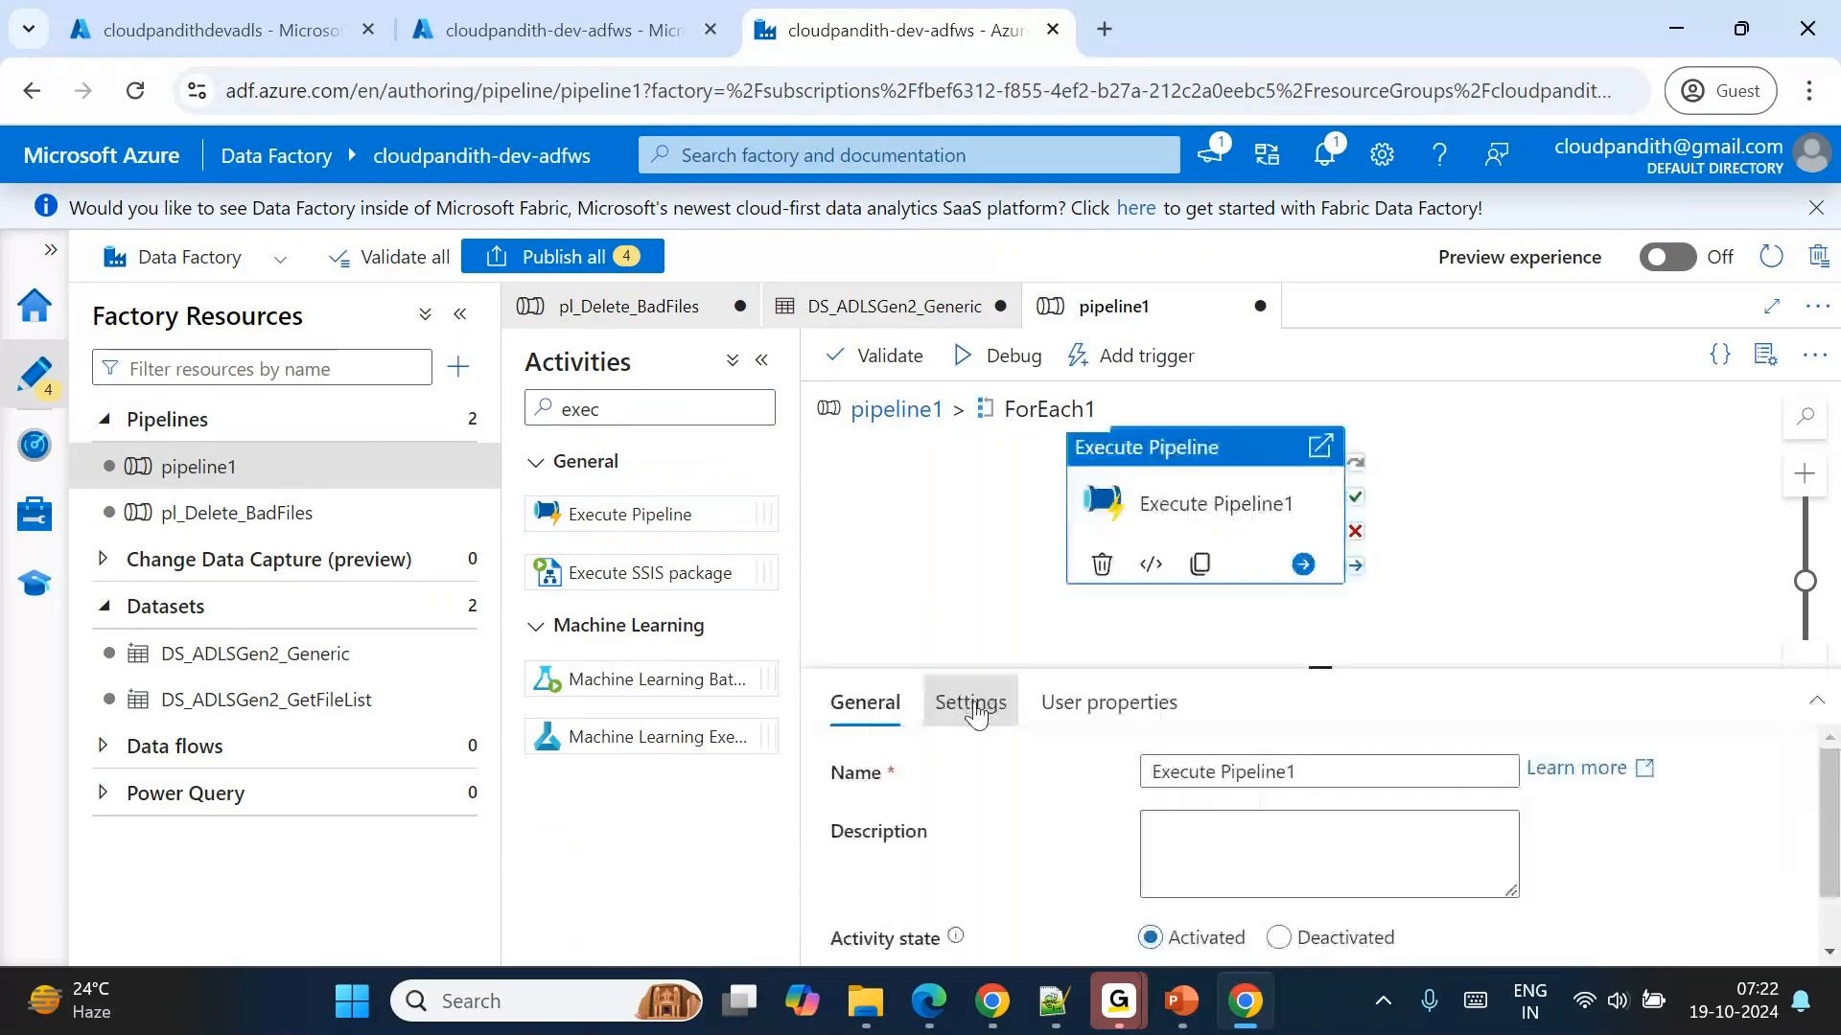
# Set Execute Pipeline1's invoked pipeline to pl_Delete_BadFiles and open the value of its pl_param_folder parameter for editing.
pyautogui.click(969, 702)
pyautogui.click(1230, 769)
pyautogui.click(1256, 851)
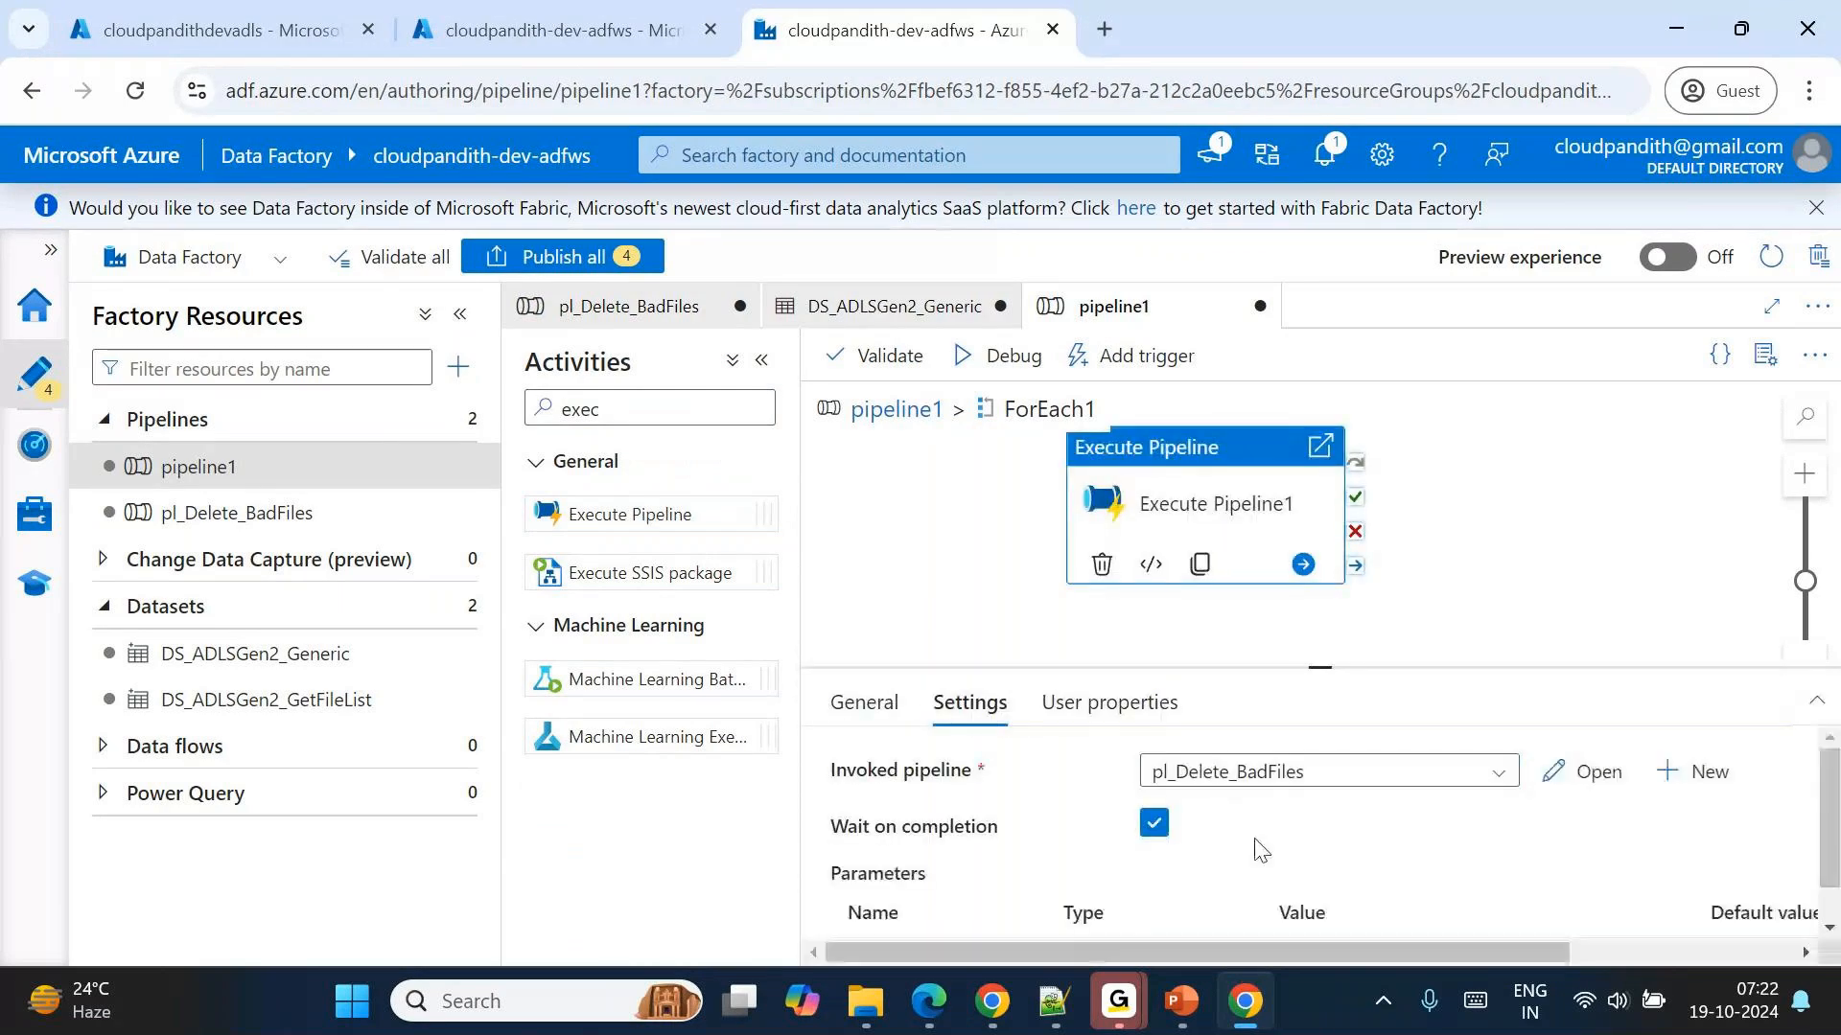
pyautogui.scroll(-1, 1285, 928)
pyautogui.hscroll(1, 1284, 928)
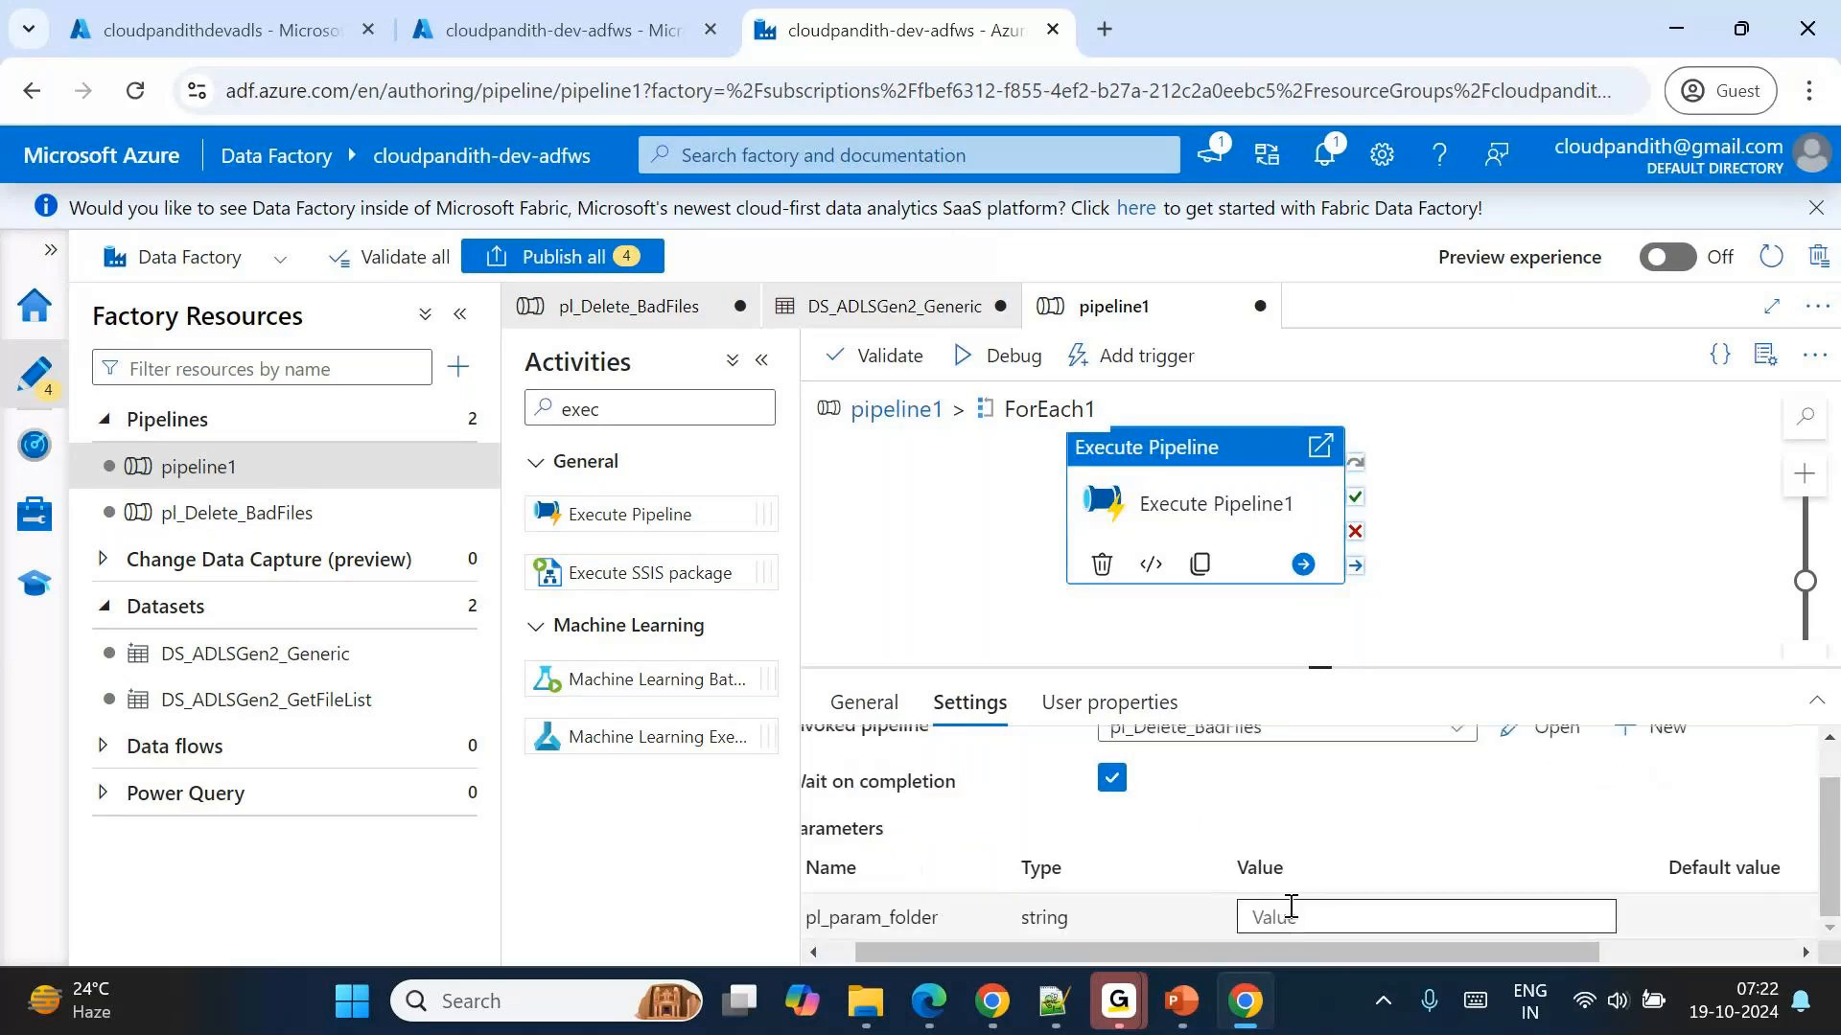
pyautogui.click(1290, 911)
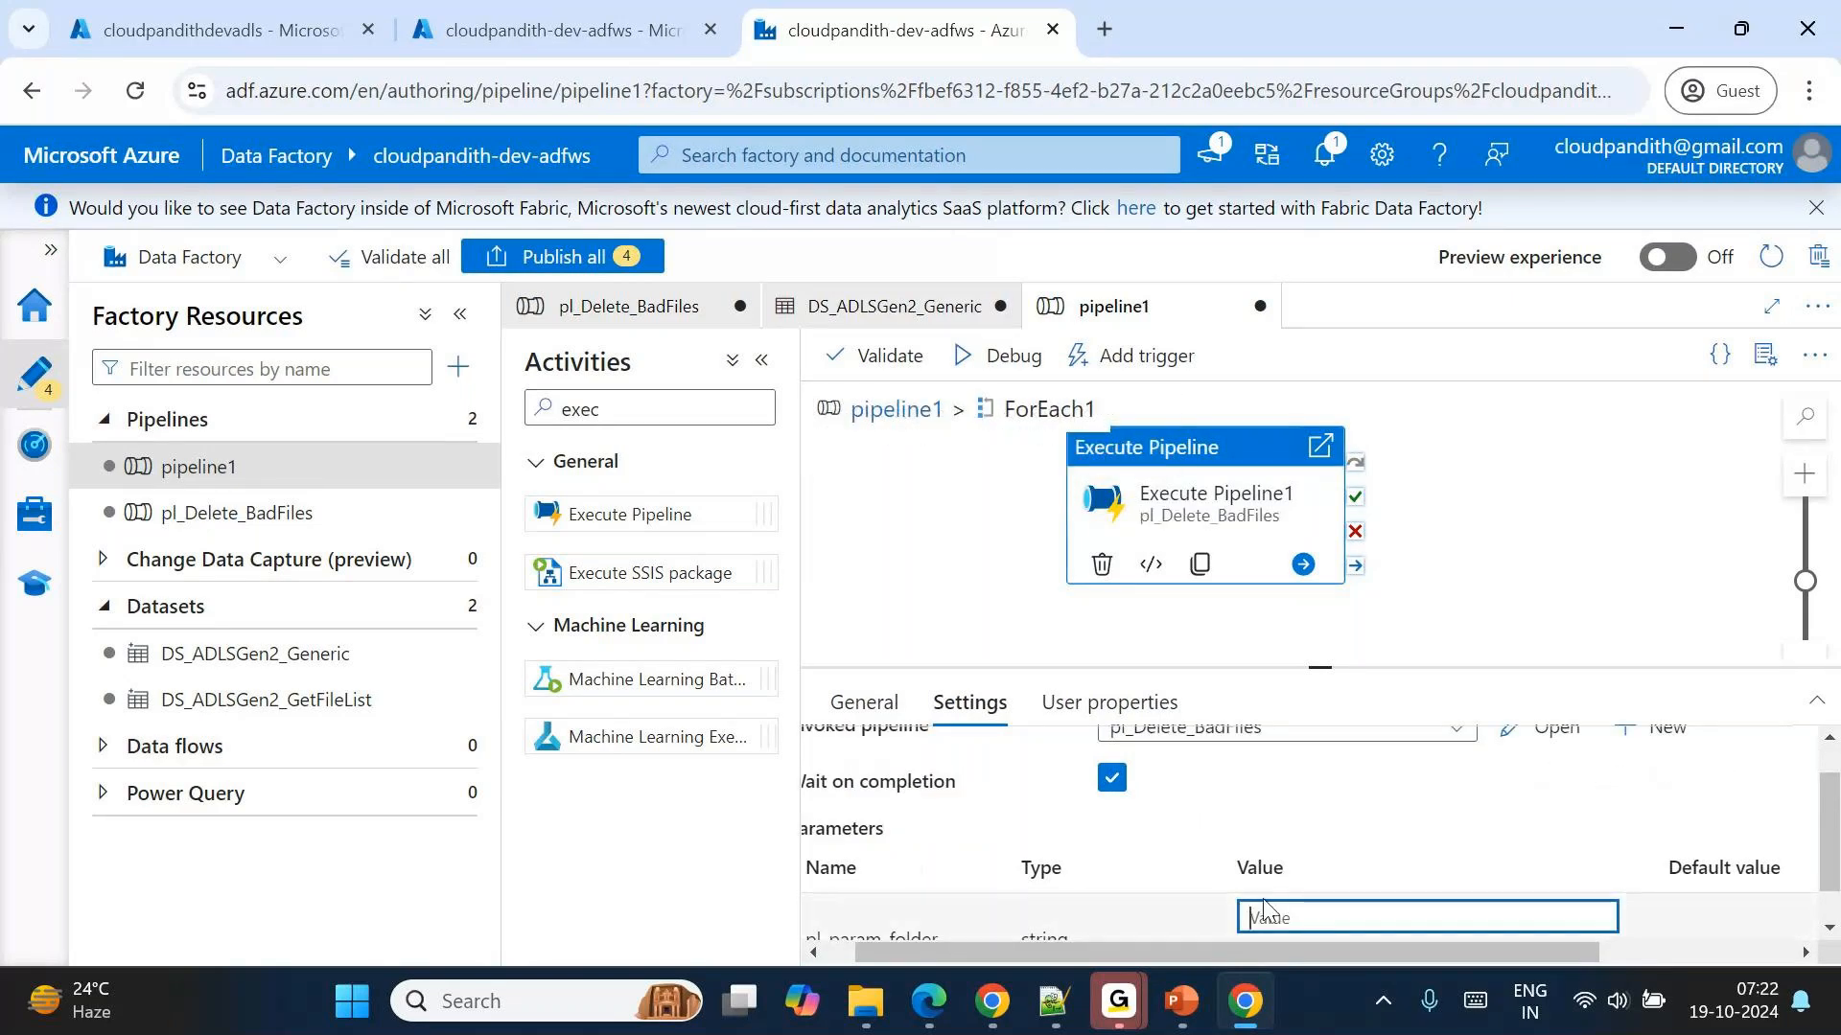
# Delete the pipelines pl_Delete_BadFiles and pipeline1 from the factory resources.
pyautogui.click(292, 529)
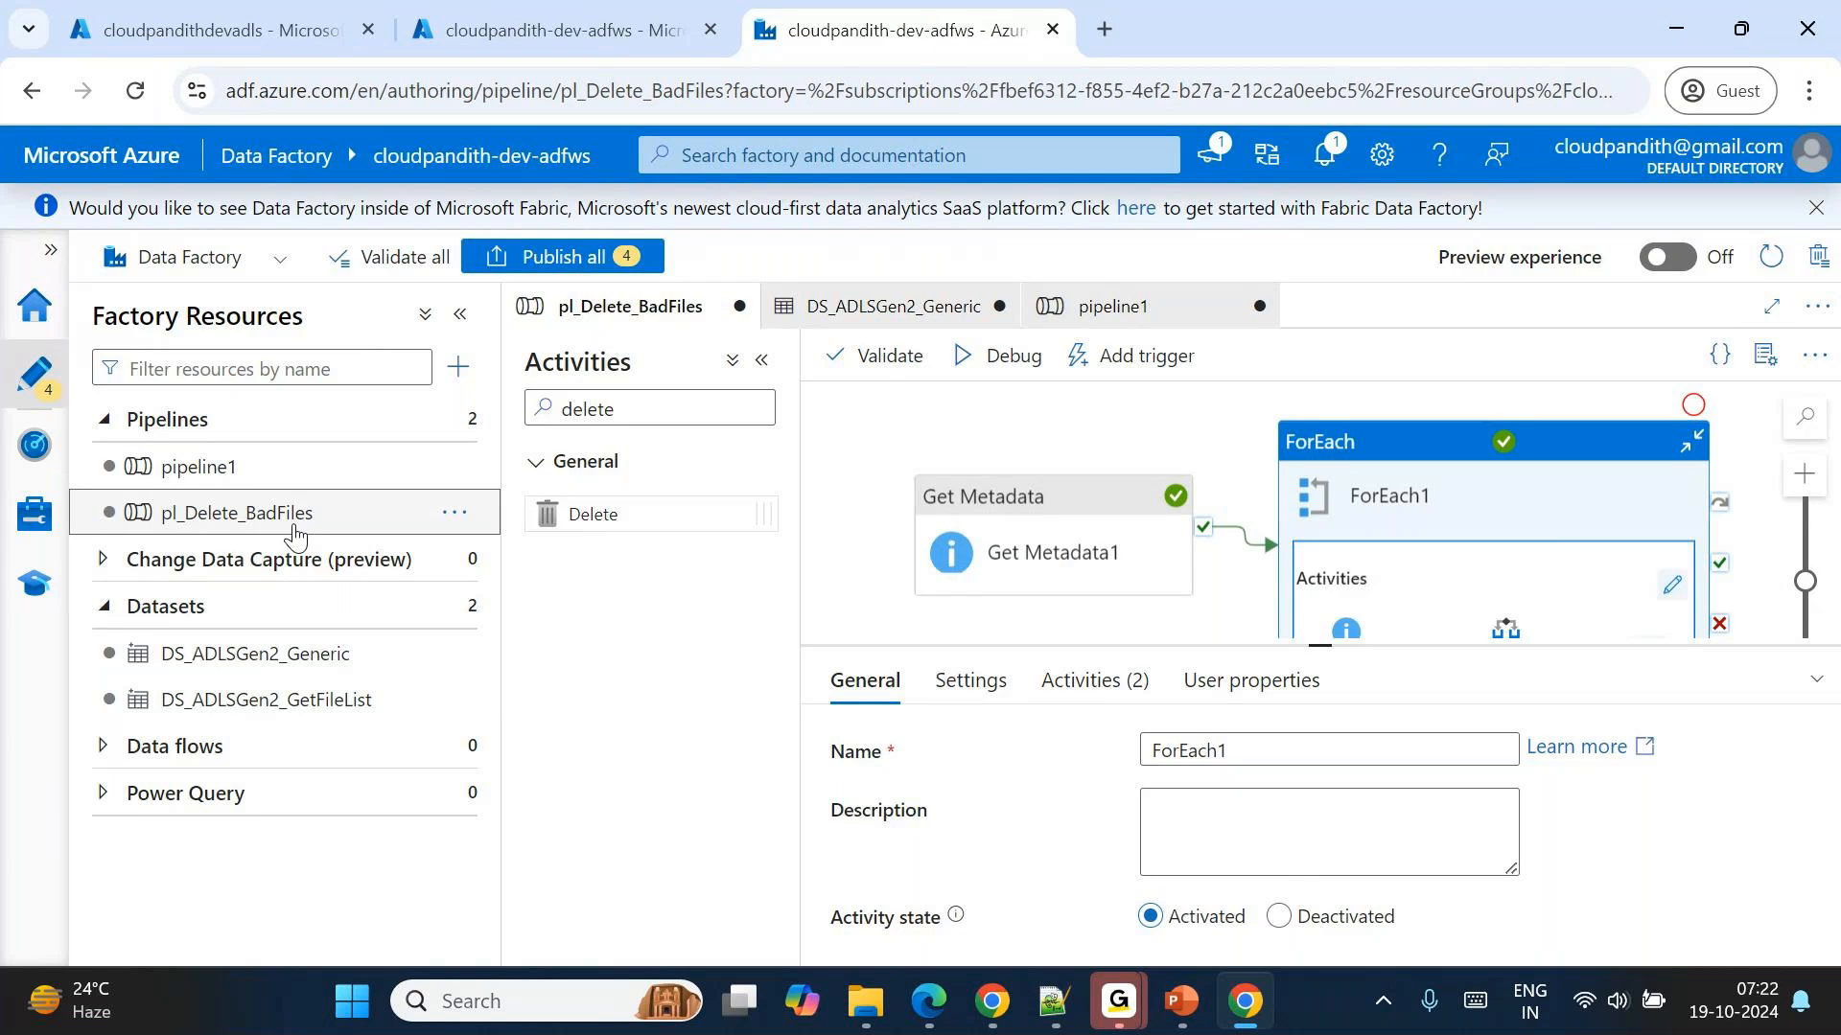
pyautogui.click(459, 525)
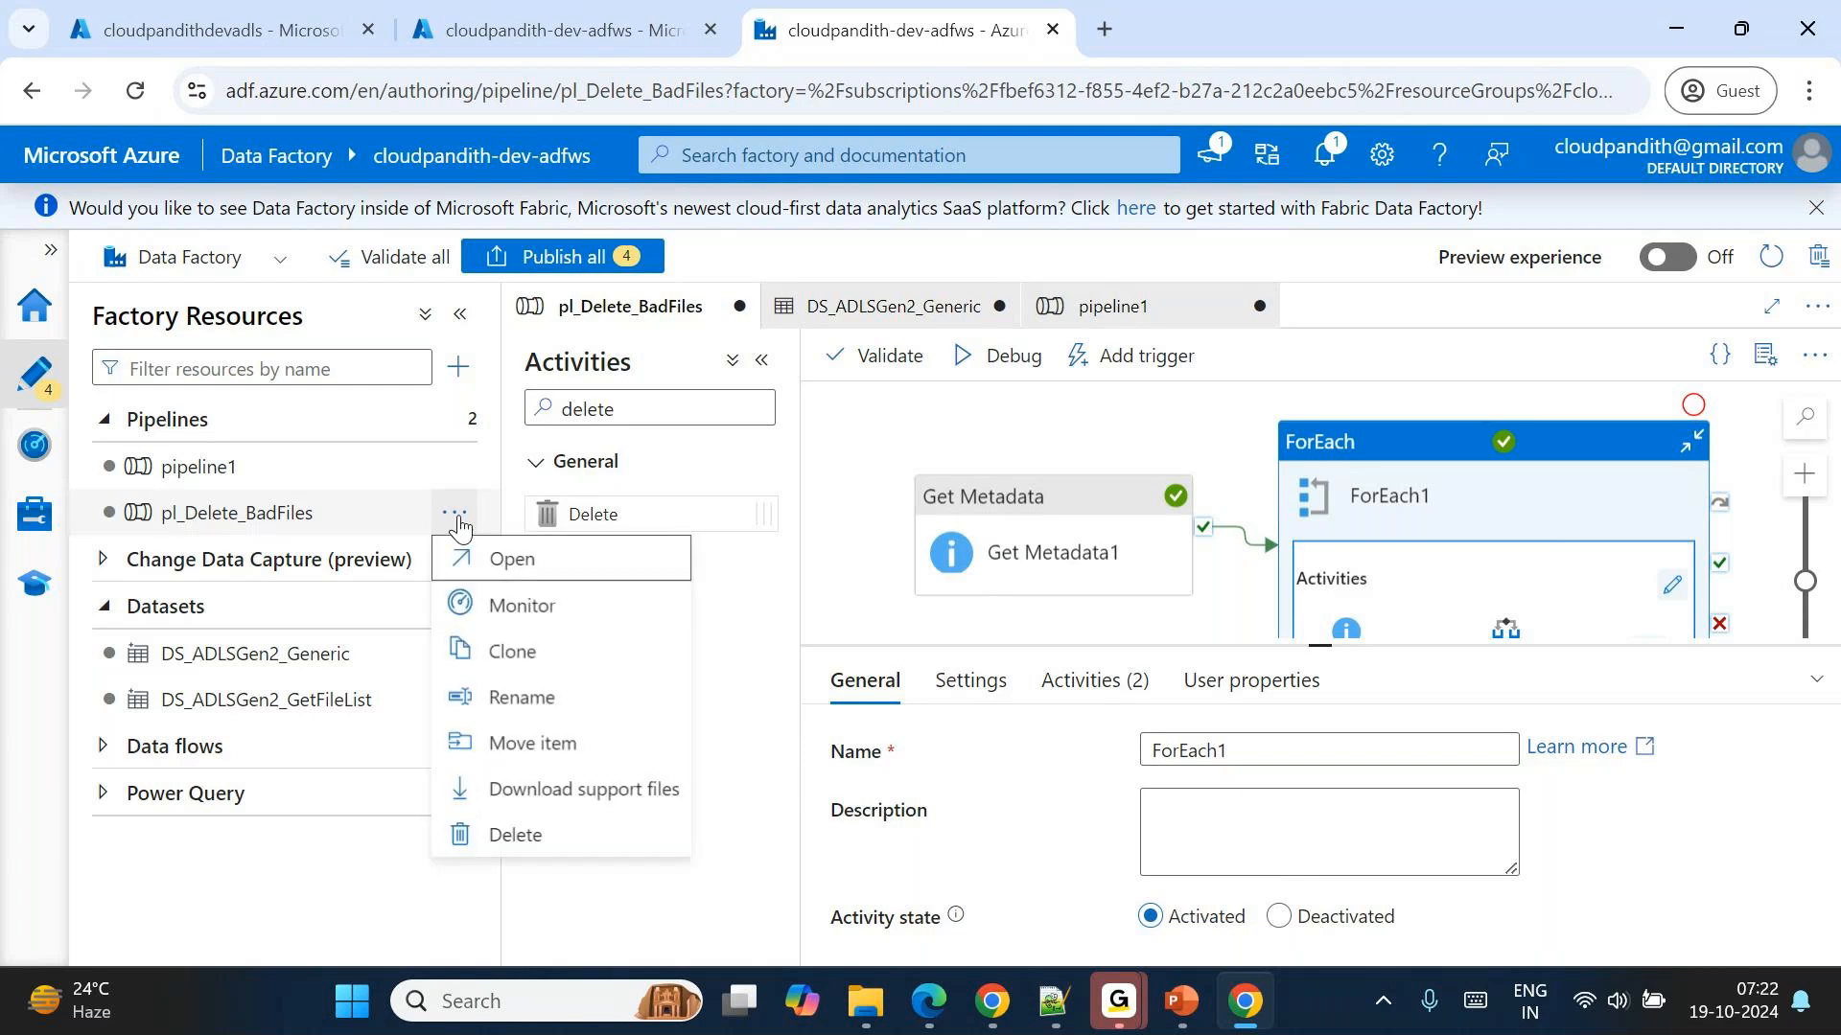
pyautogui.click(516, 836)
pyautogui.click(744, 665)
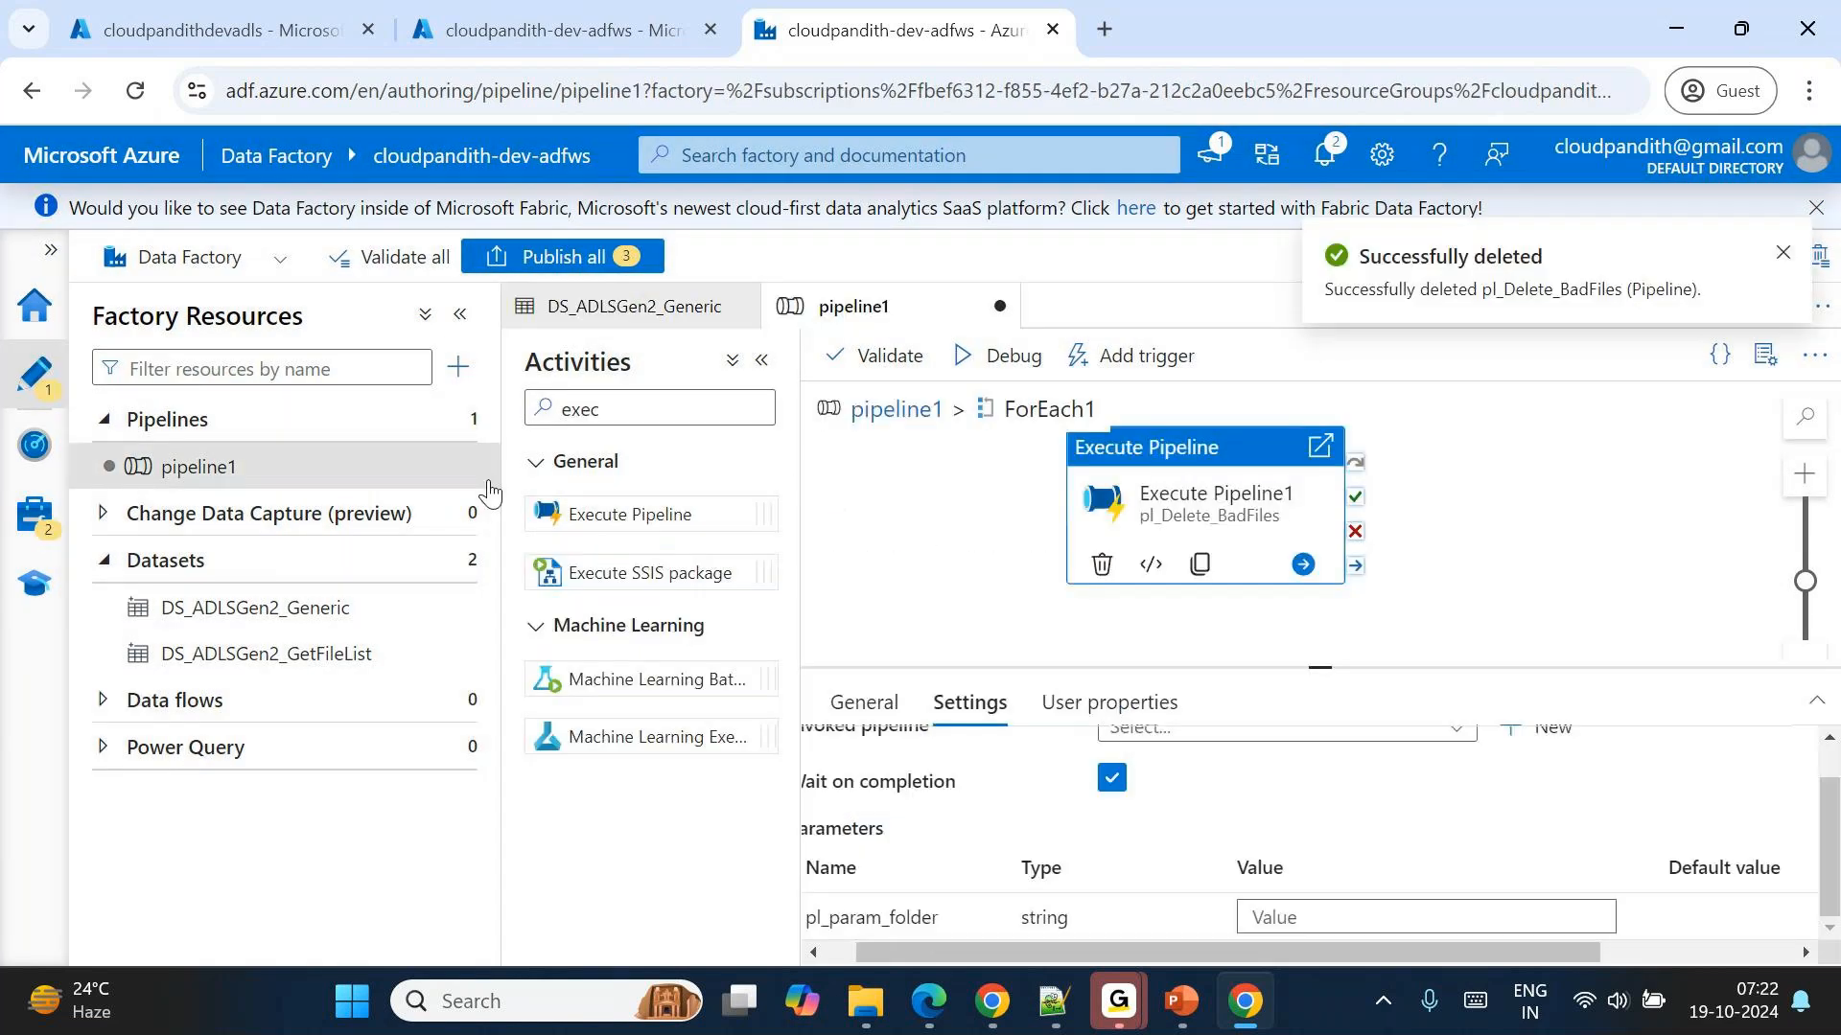
pyautogui.click(461, 468)
pyautogui.click(508, 789)
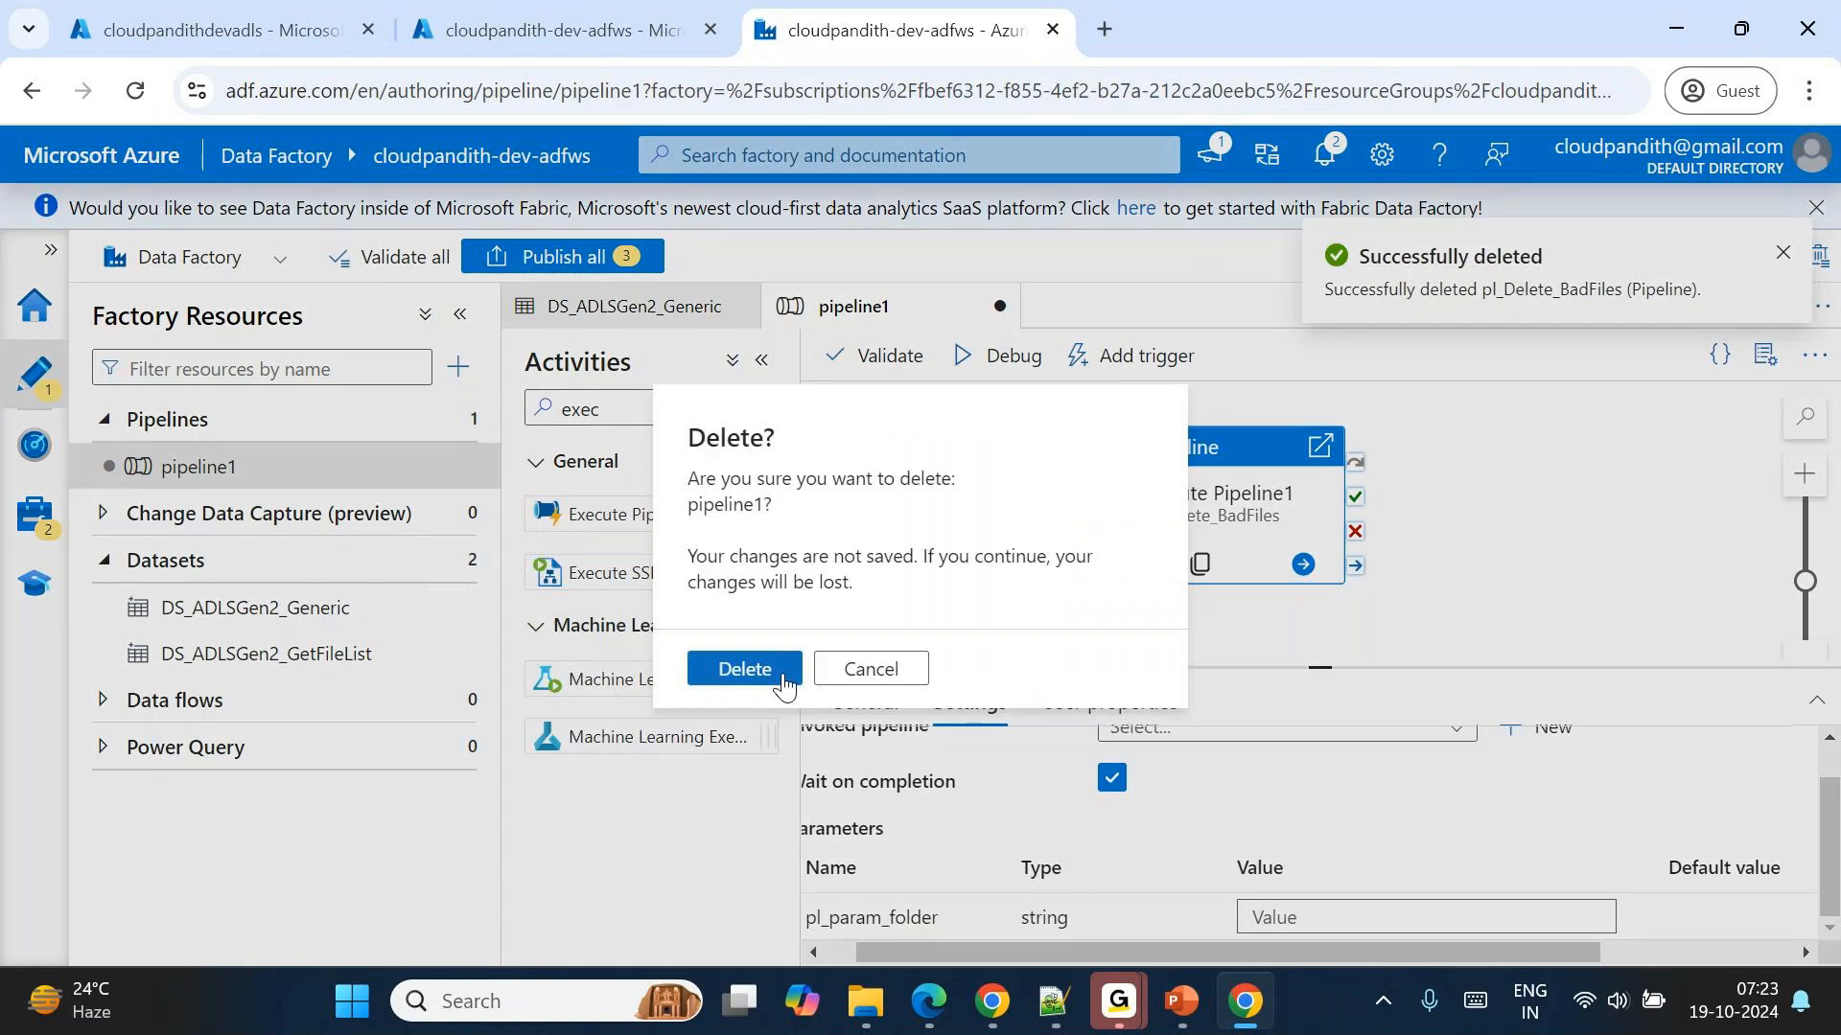
pyautogui.click(783, 681)
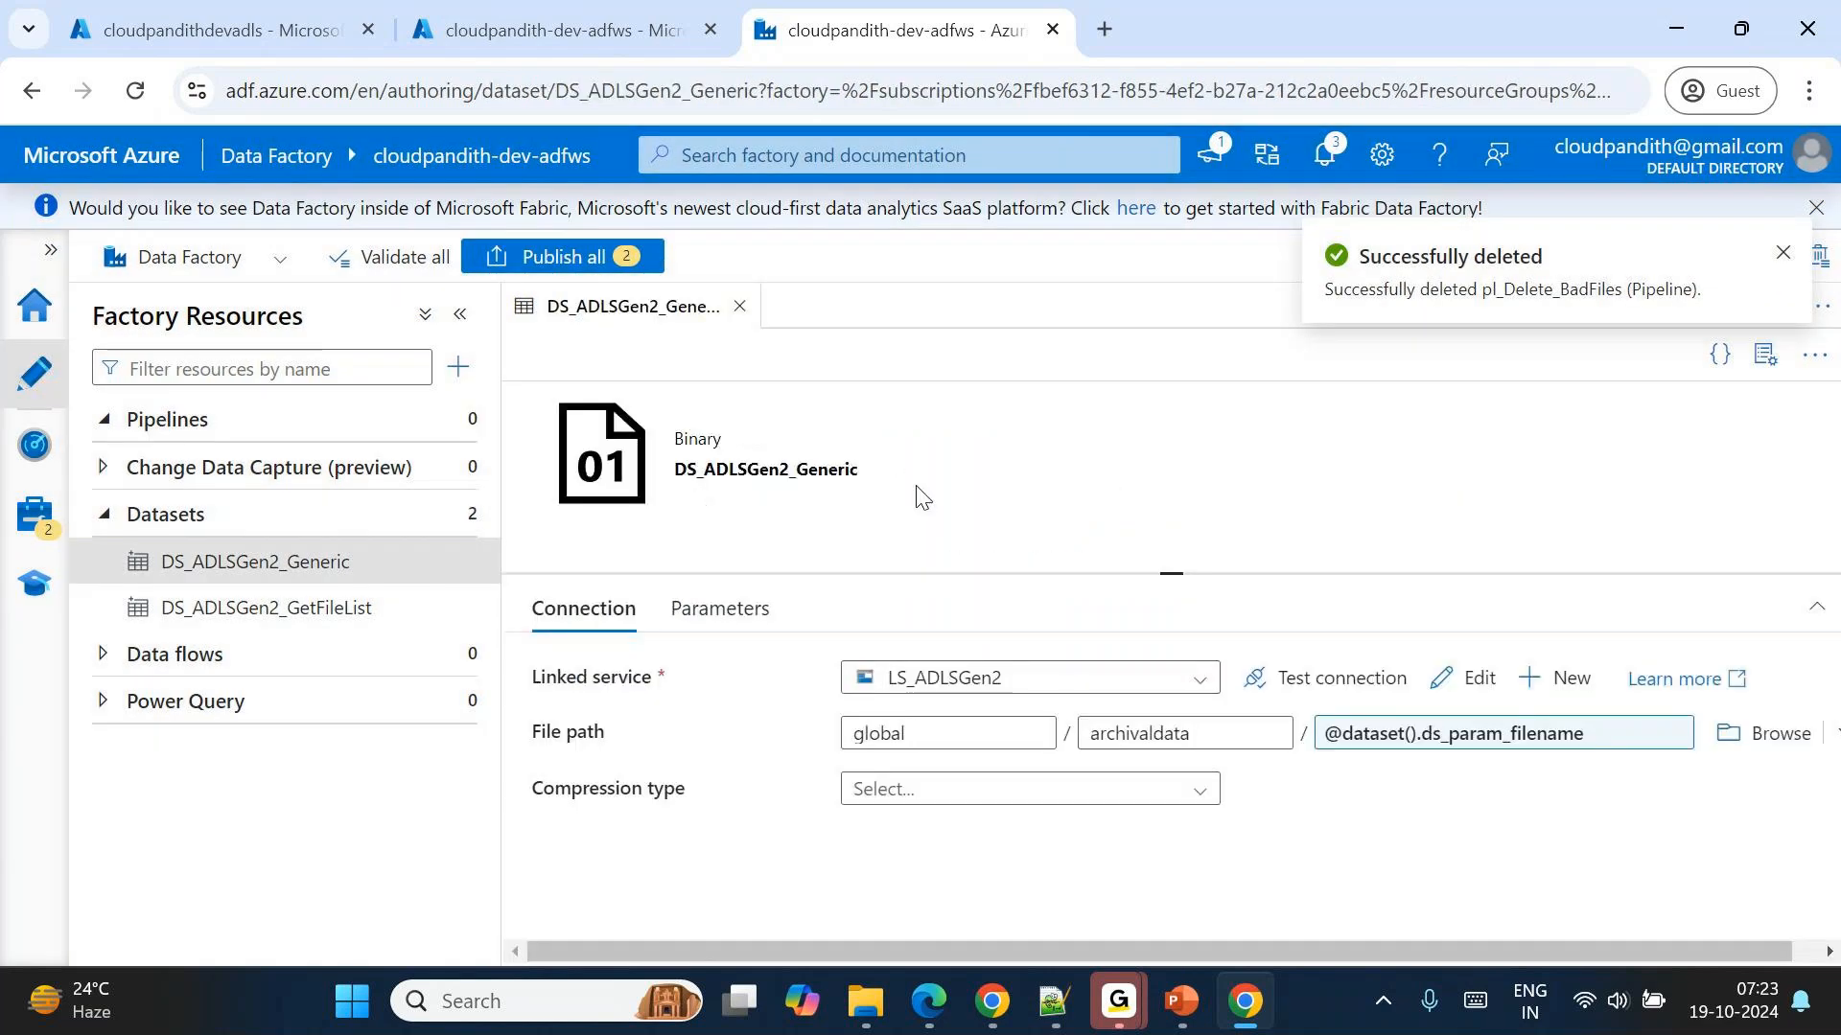
# Switch to the PowerPoint slide show and review the pipeline design for deleting files before a specified time range.
pyautogui.moveTo(1189, 987)
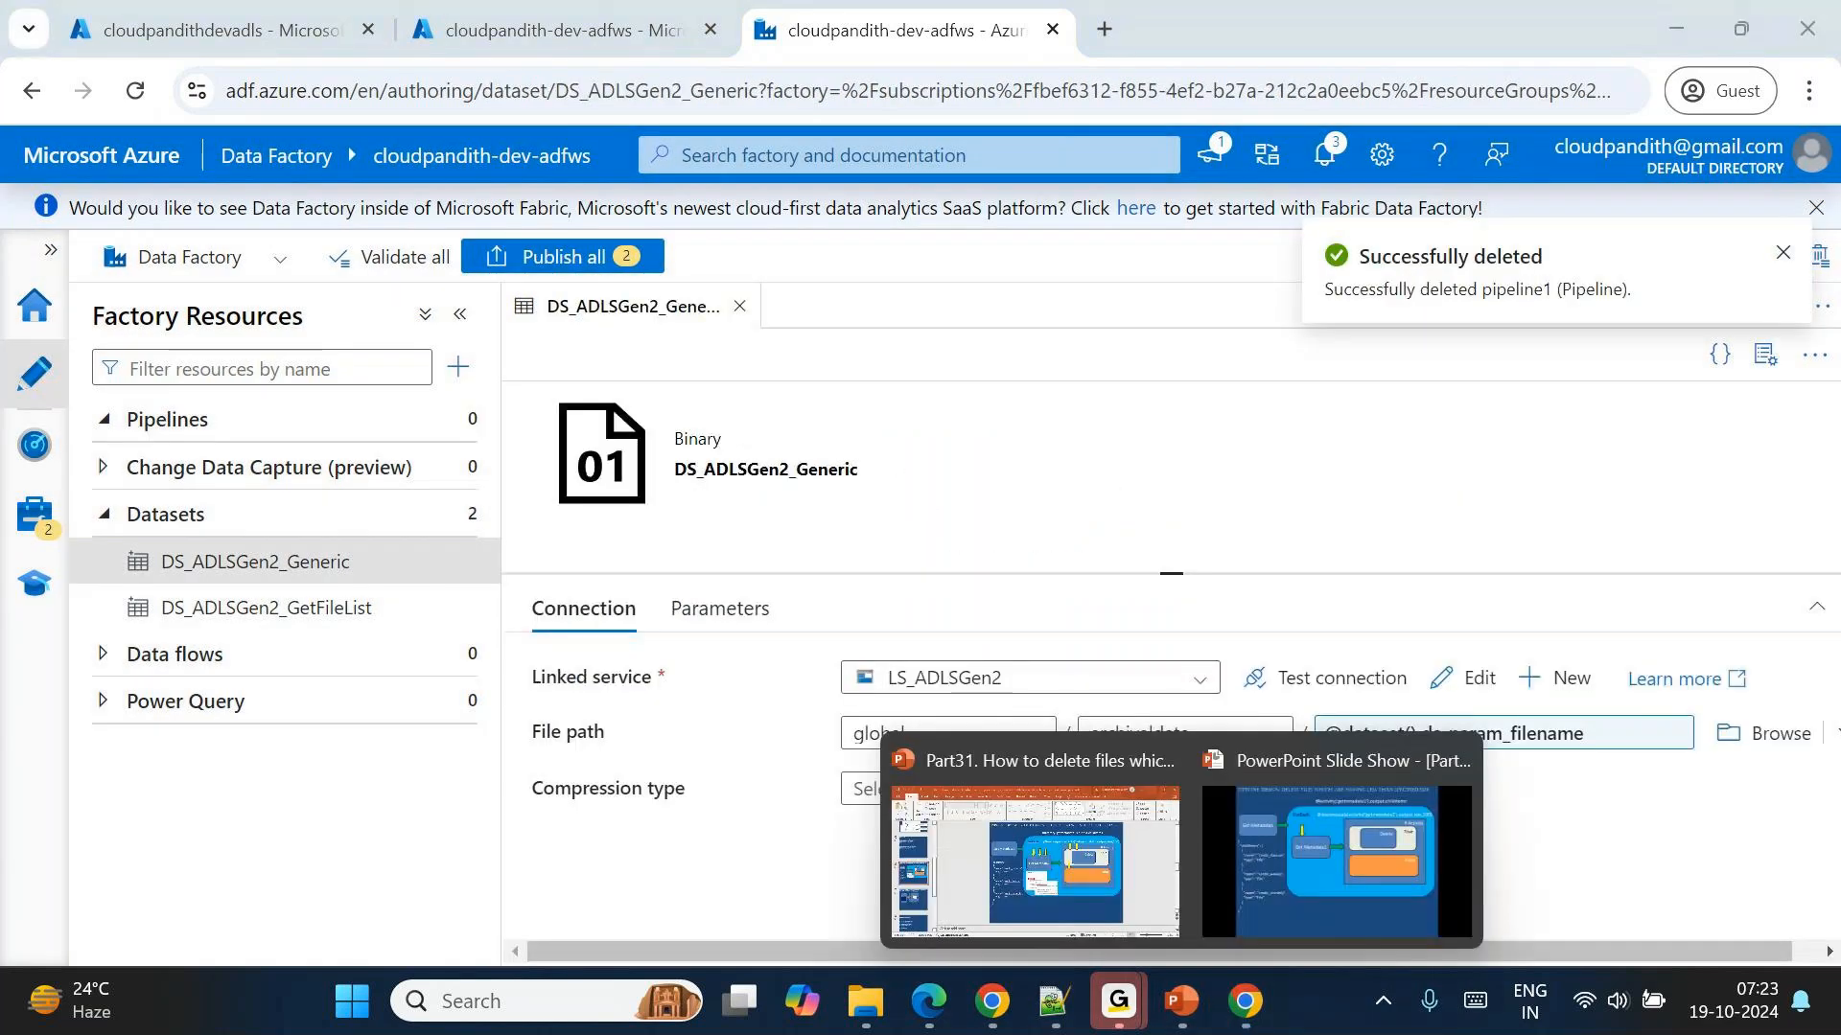
pyautogui.click(1321, 834)
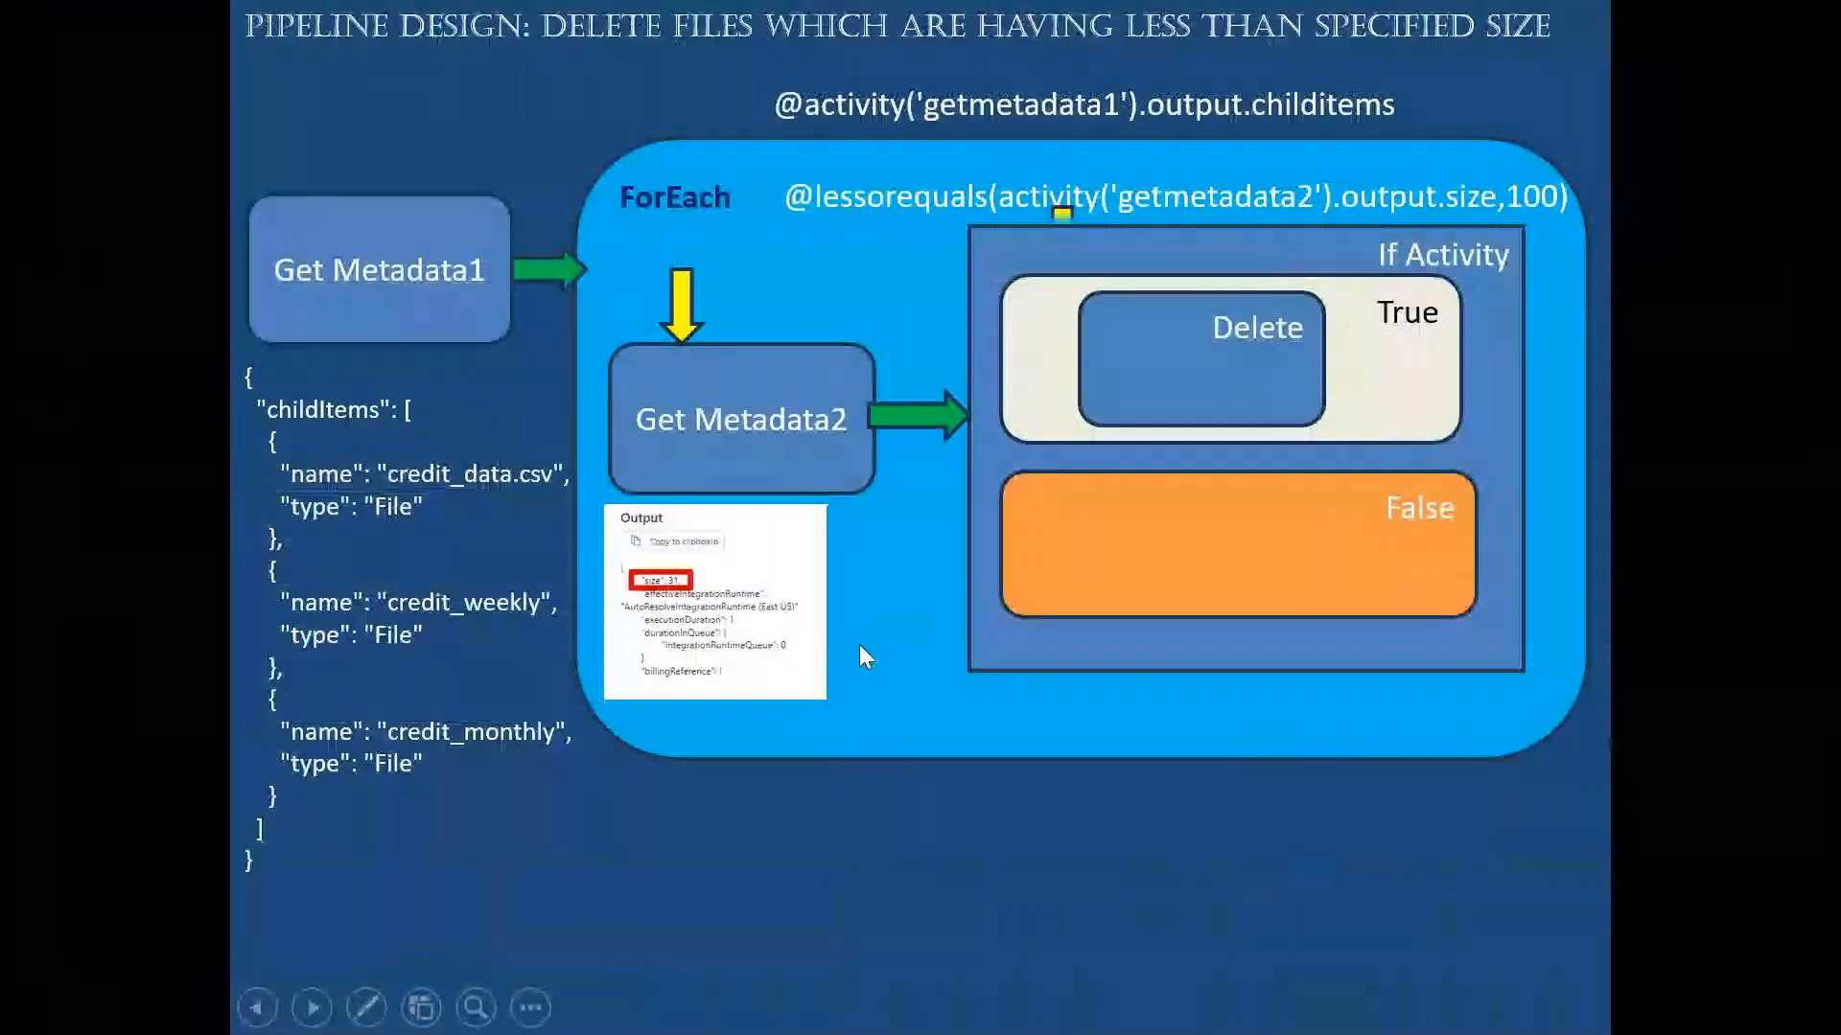
pyautogui.press('Right')
pyautogui.press('Right')
pyautogui.press('Right')
pyautogui.press('Right')
pyautogui.press('Right')
pyautogui.press('Right')
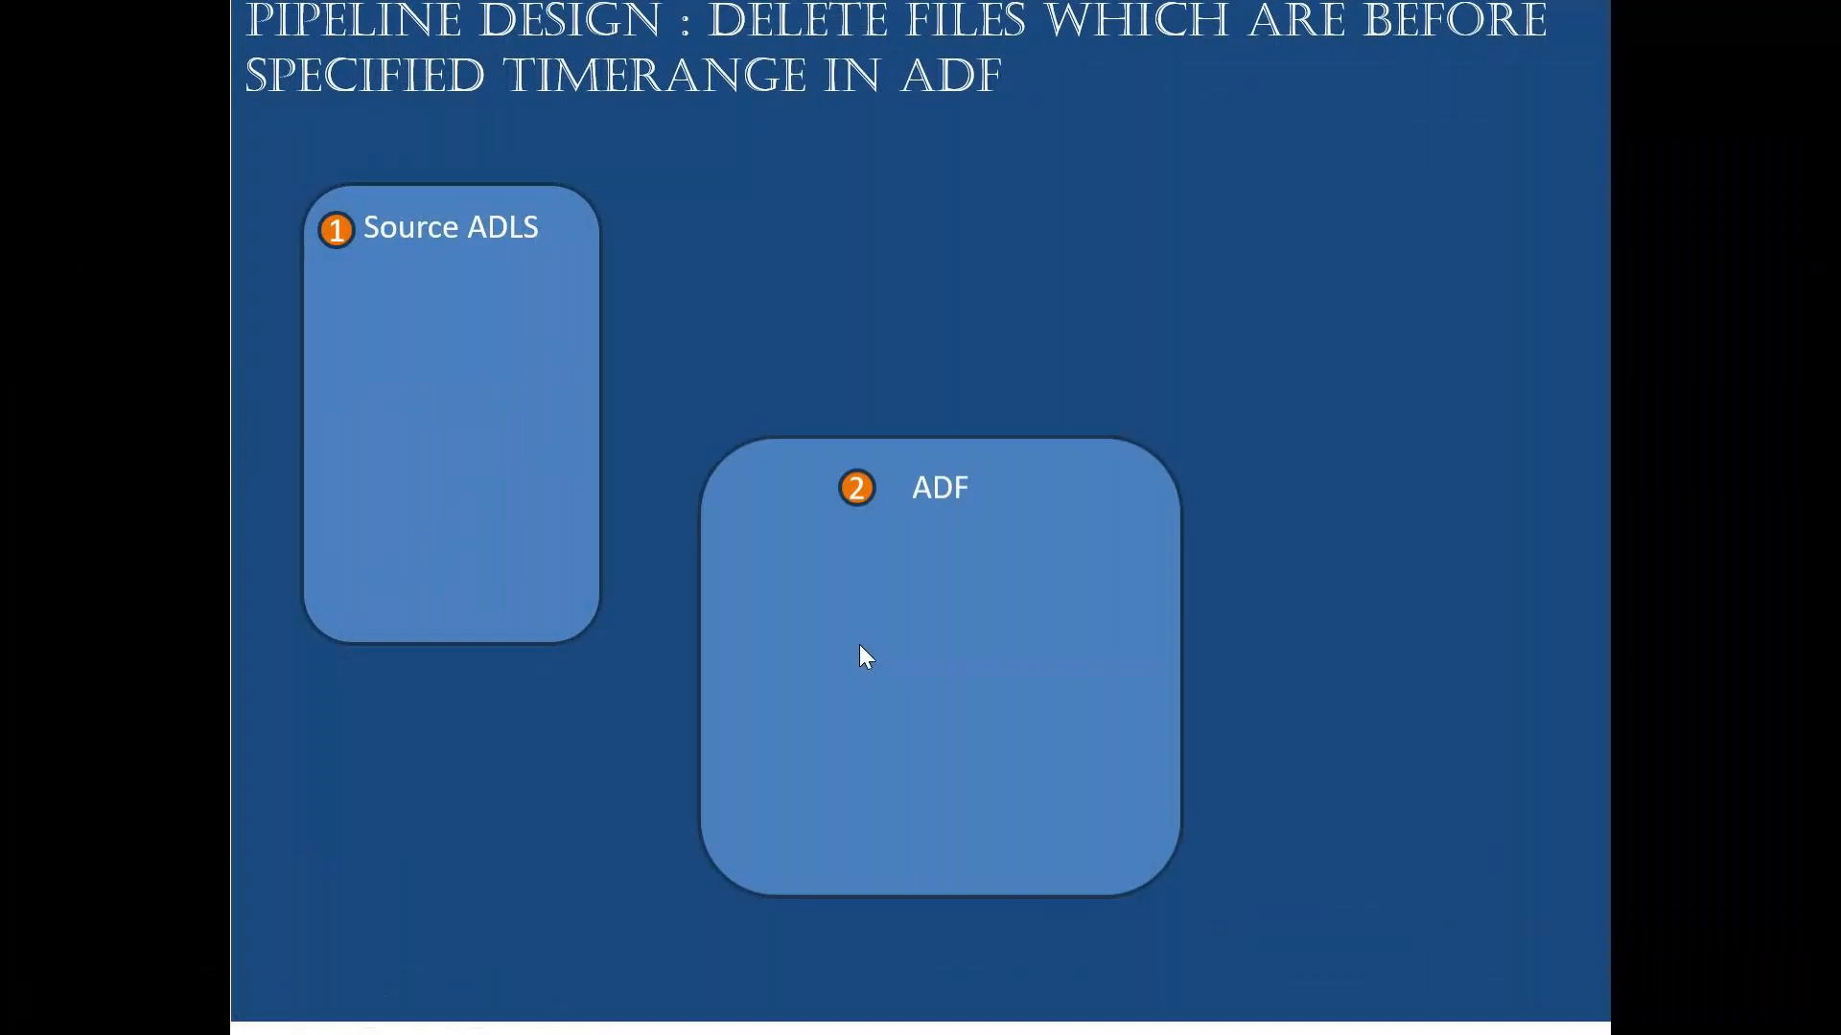
pyautogui.press('Right')
pyautogui.press('Right')
pyautogui.press('Right')
pyautogui.press('Right')
pyautogui.press('Right')
pyautogui.press('Right')
pyautogui.press('Right')
pyautogui.press('Right')
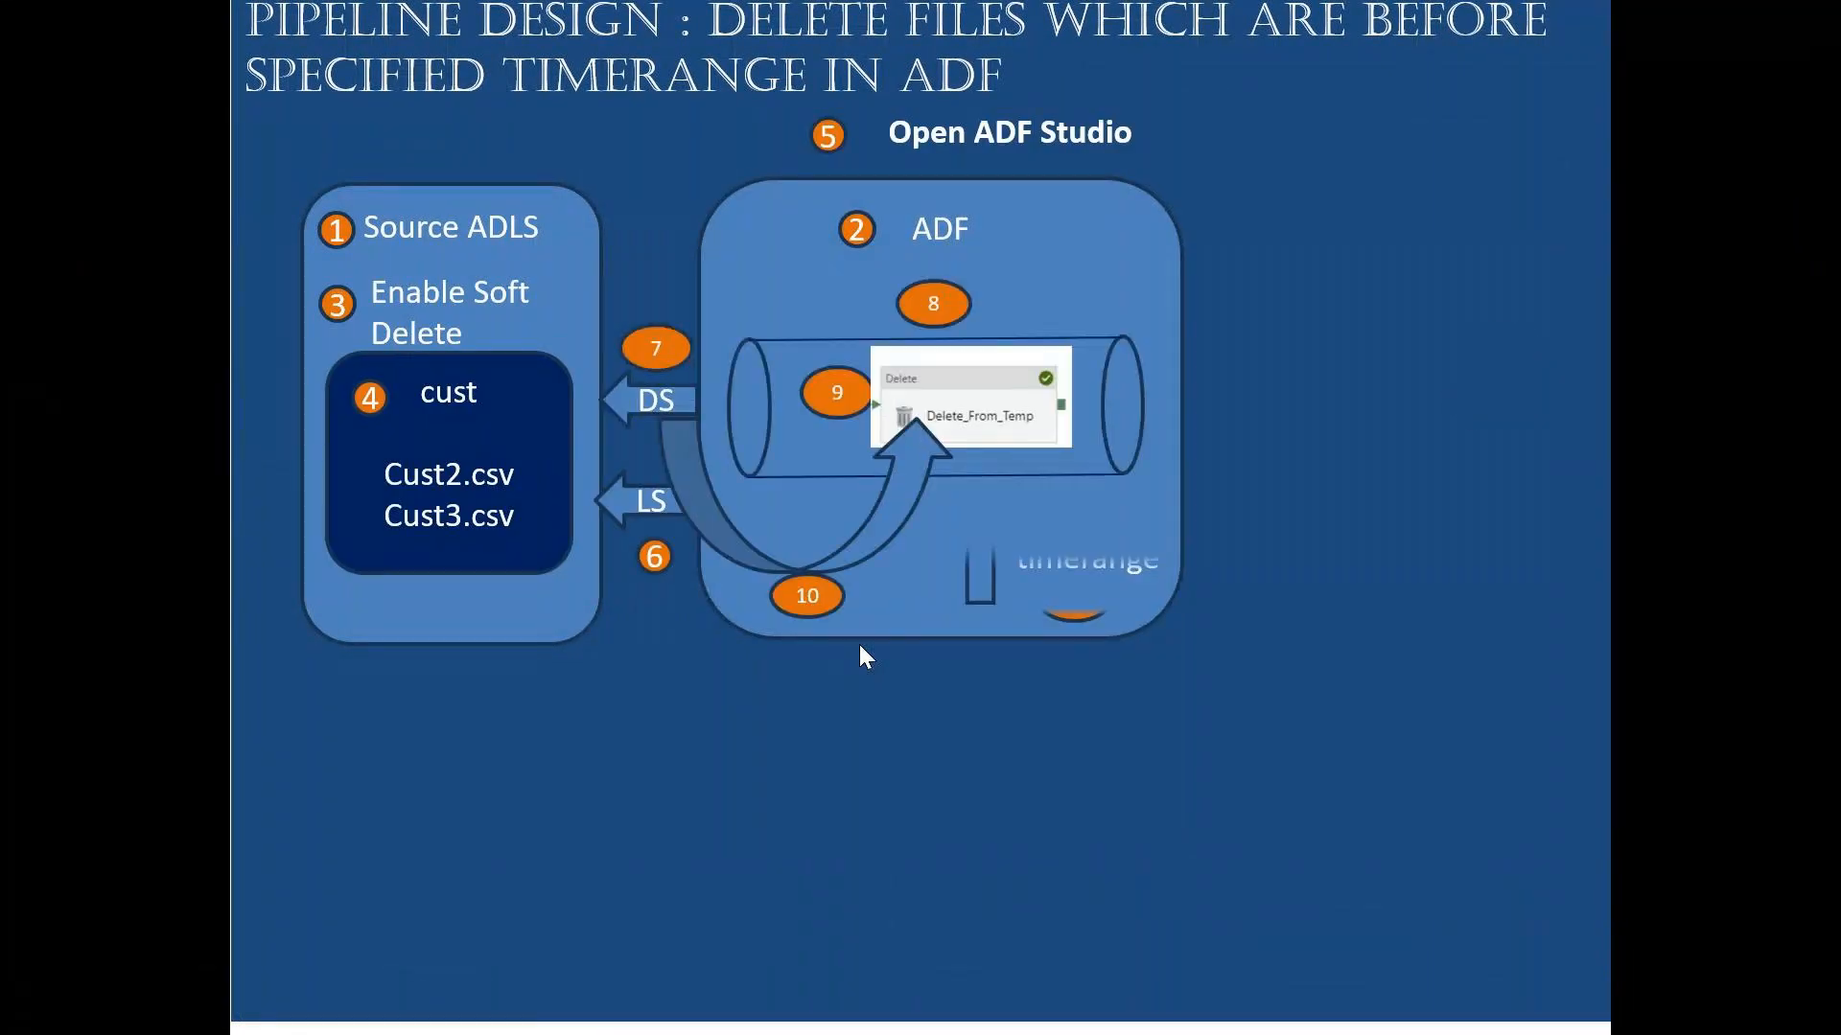
pyautogui.press('Left')
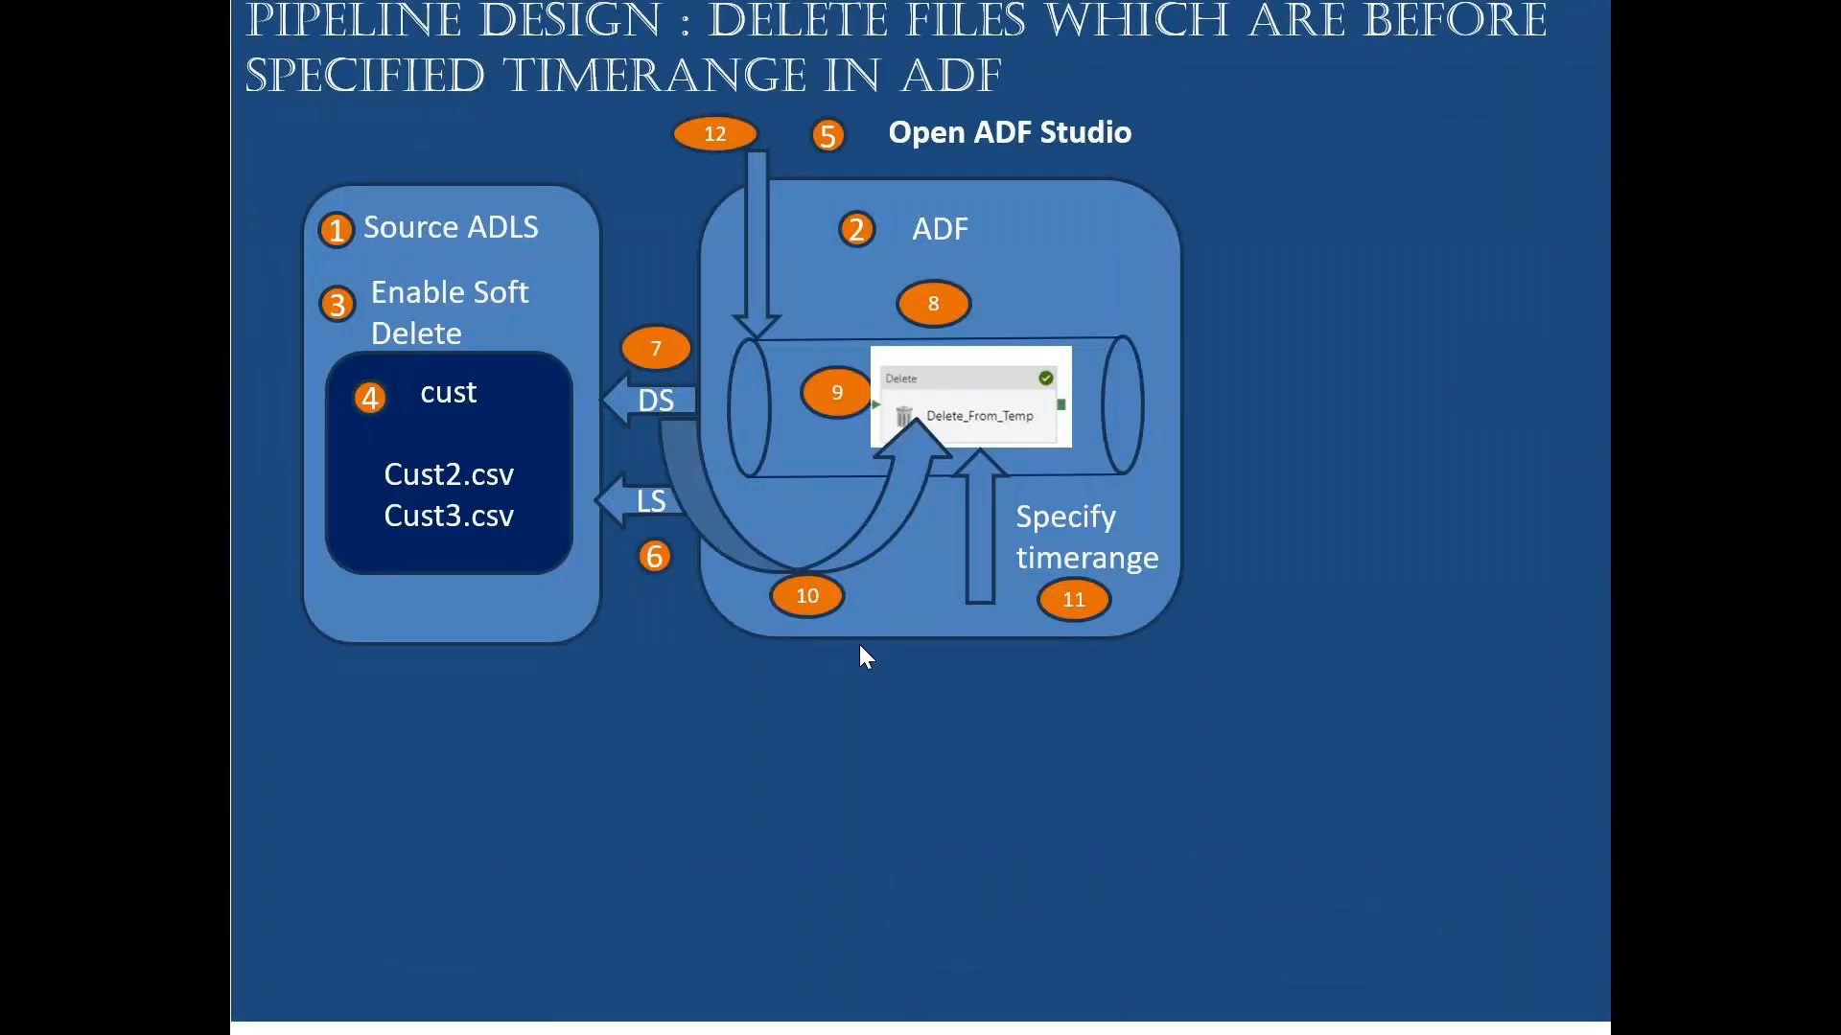
# Return to Data Factory, create a new pipeline with a Delete activity on its canvas and hide the pipeline properties.
pyautogui.hotkey('alt', 'Tab')
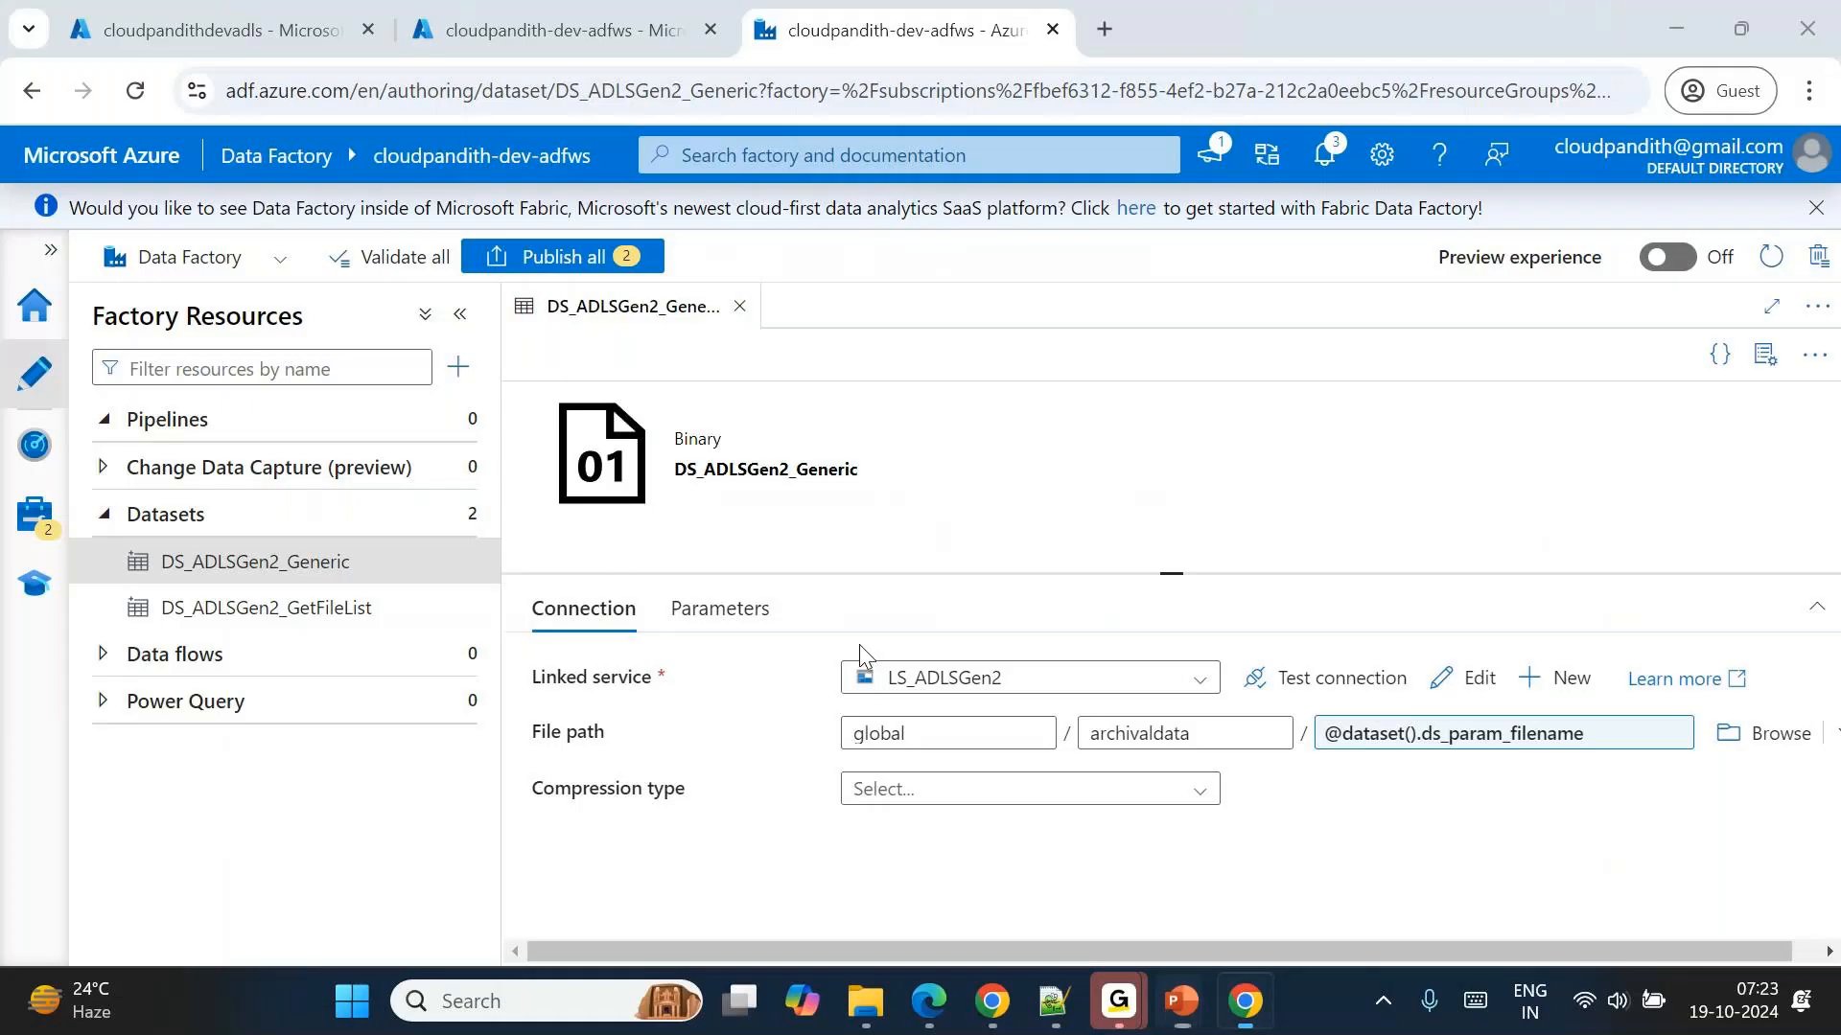
pyautogui.click(252, 13)
pyautogui.click(762, 13)
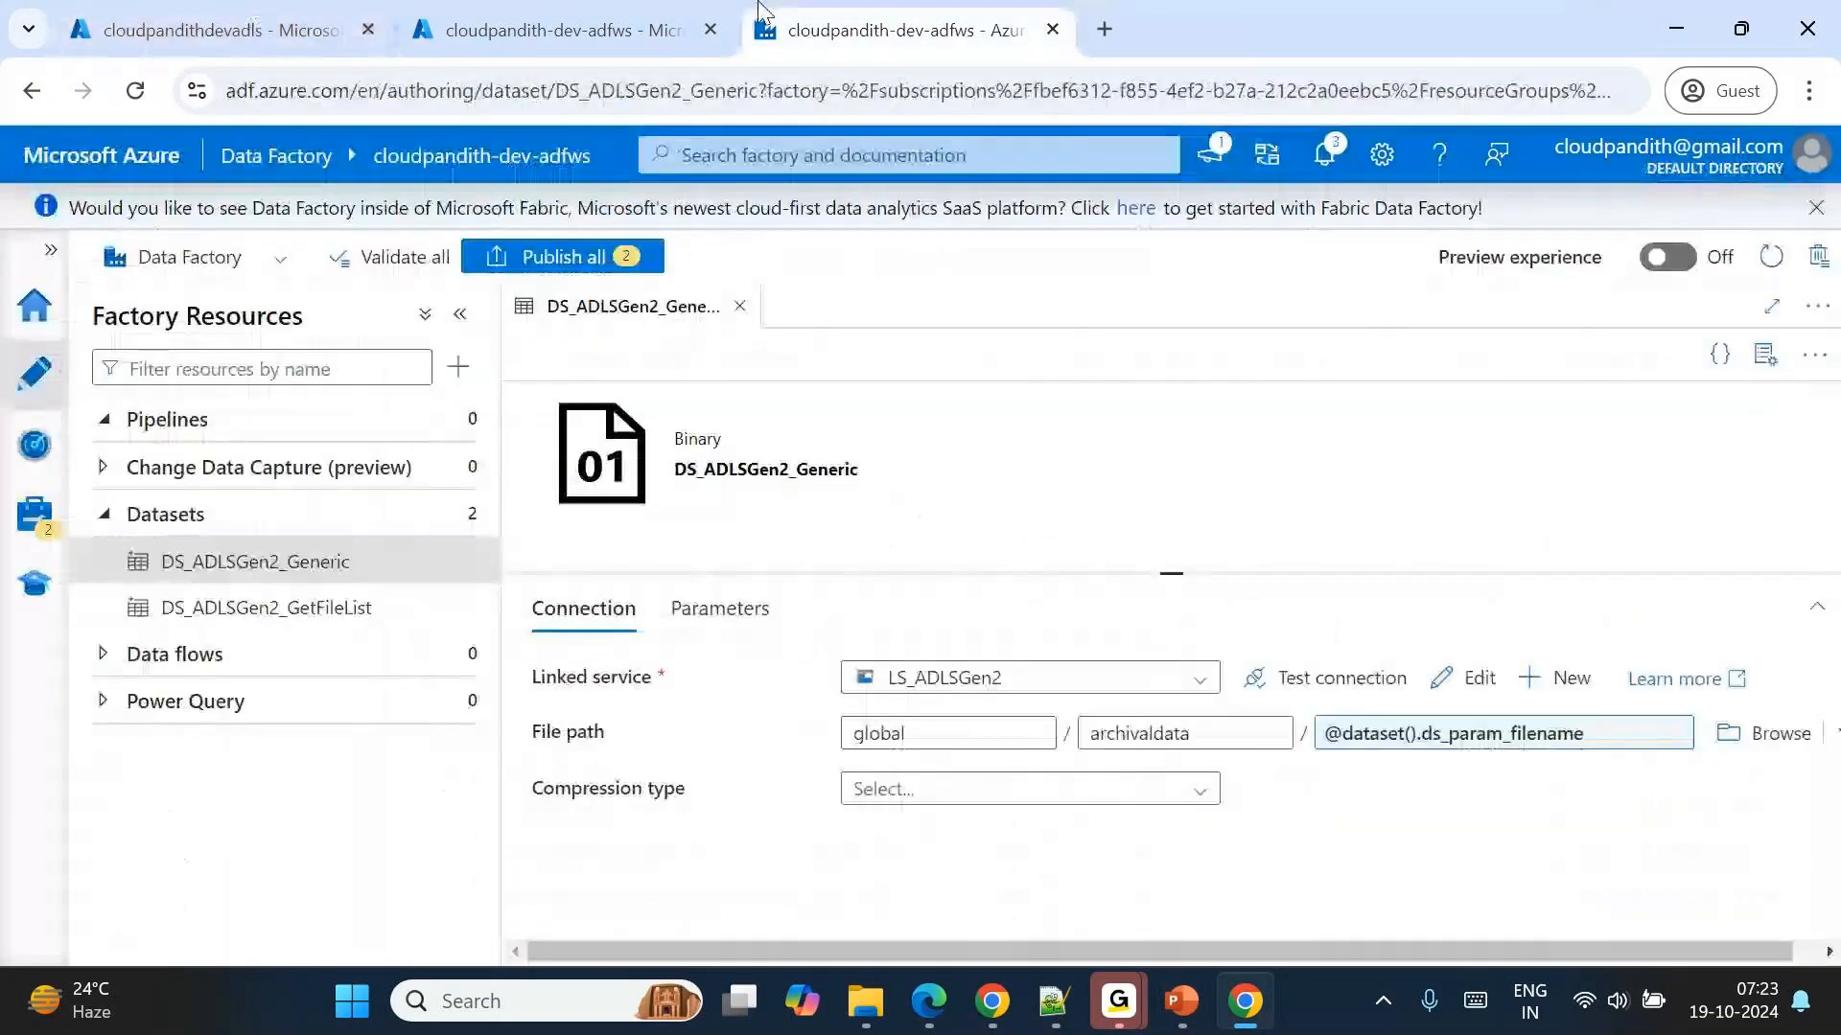
pyautogui.click(454, 419)
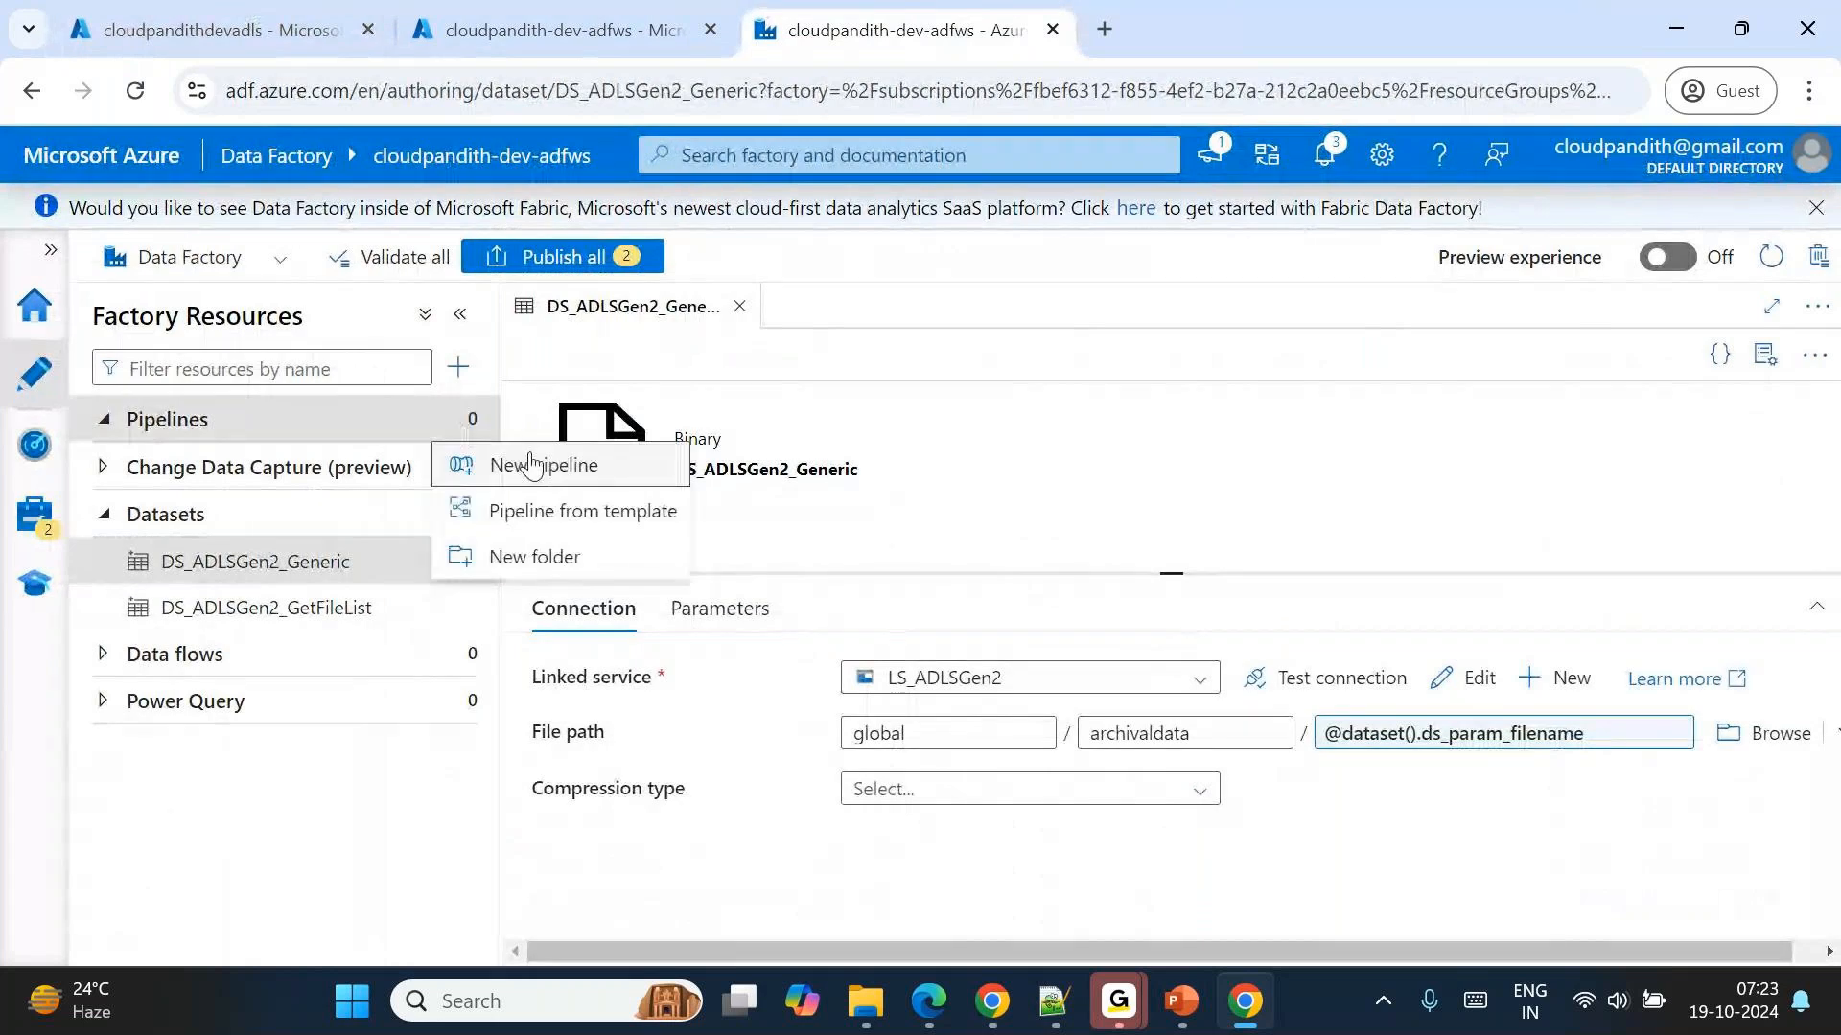
pyautogui.click(522, 464)
pyautogui.click(588, 407)
pyautogui.write('dele')
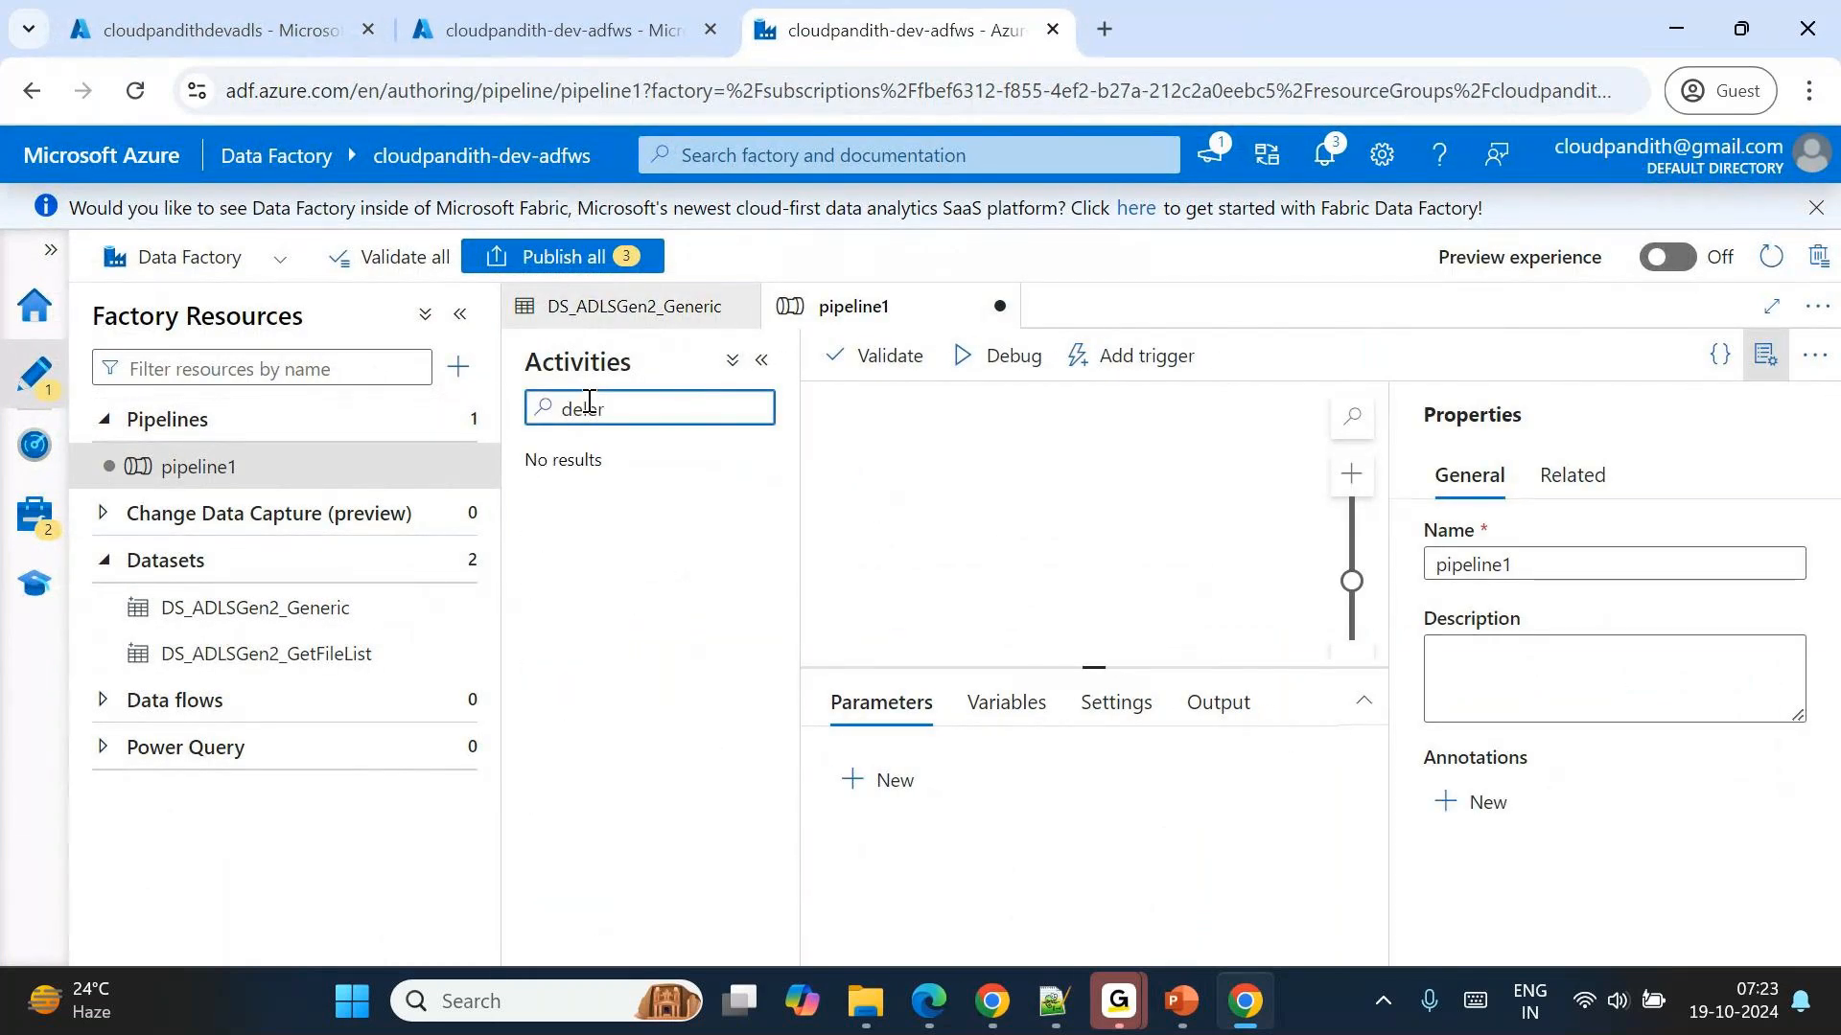
pyautogui.moveTo(669, 533); pyautogui.dragTo(1064, 460)
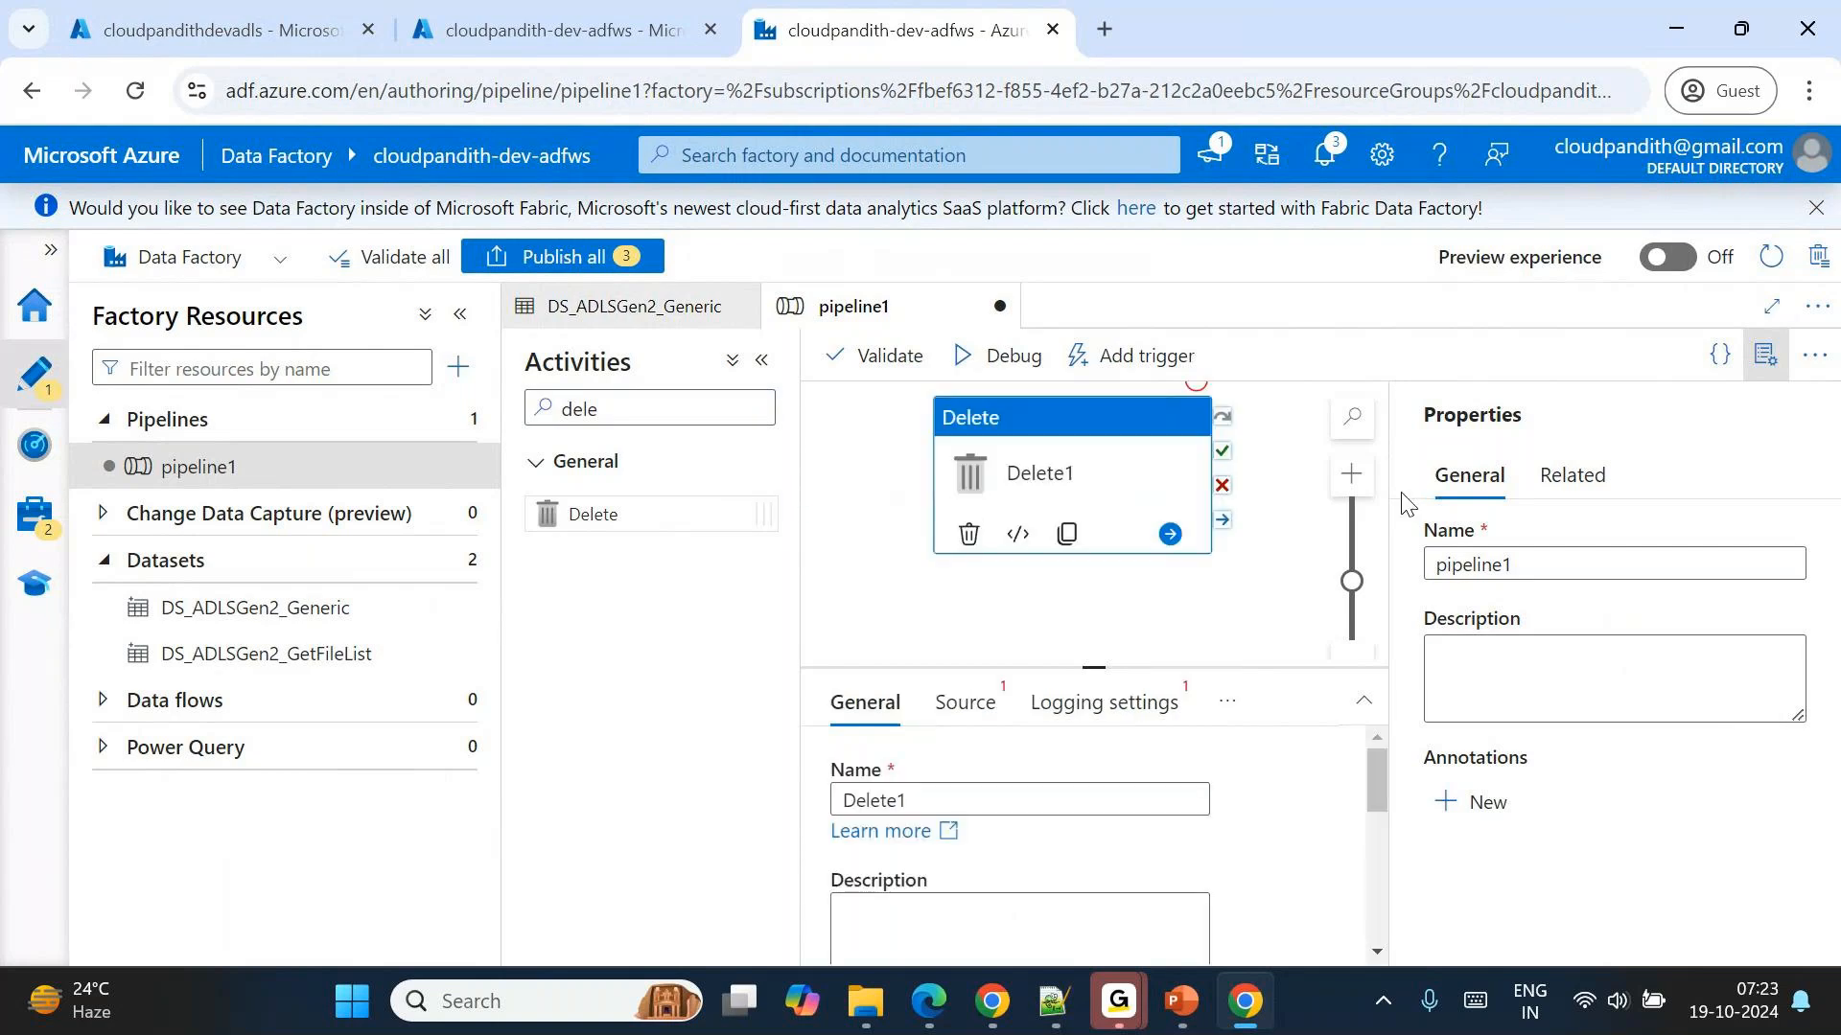
pyautogui.click(1766, 354)
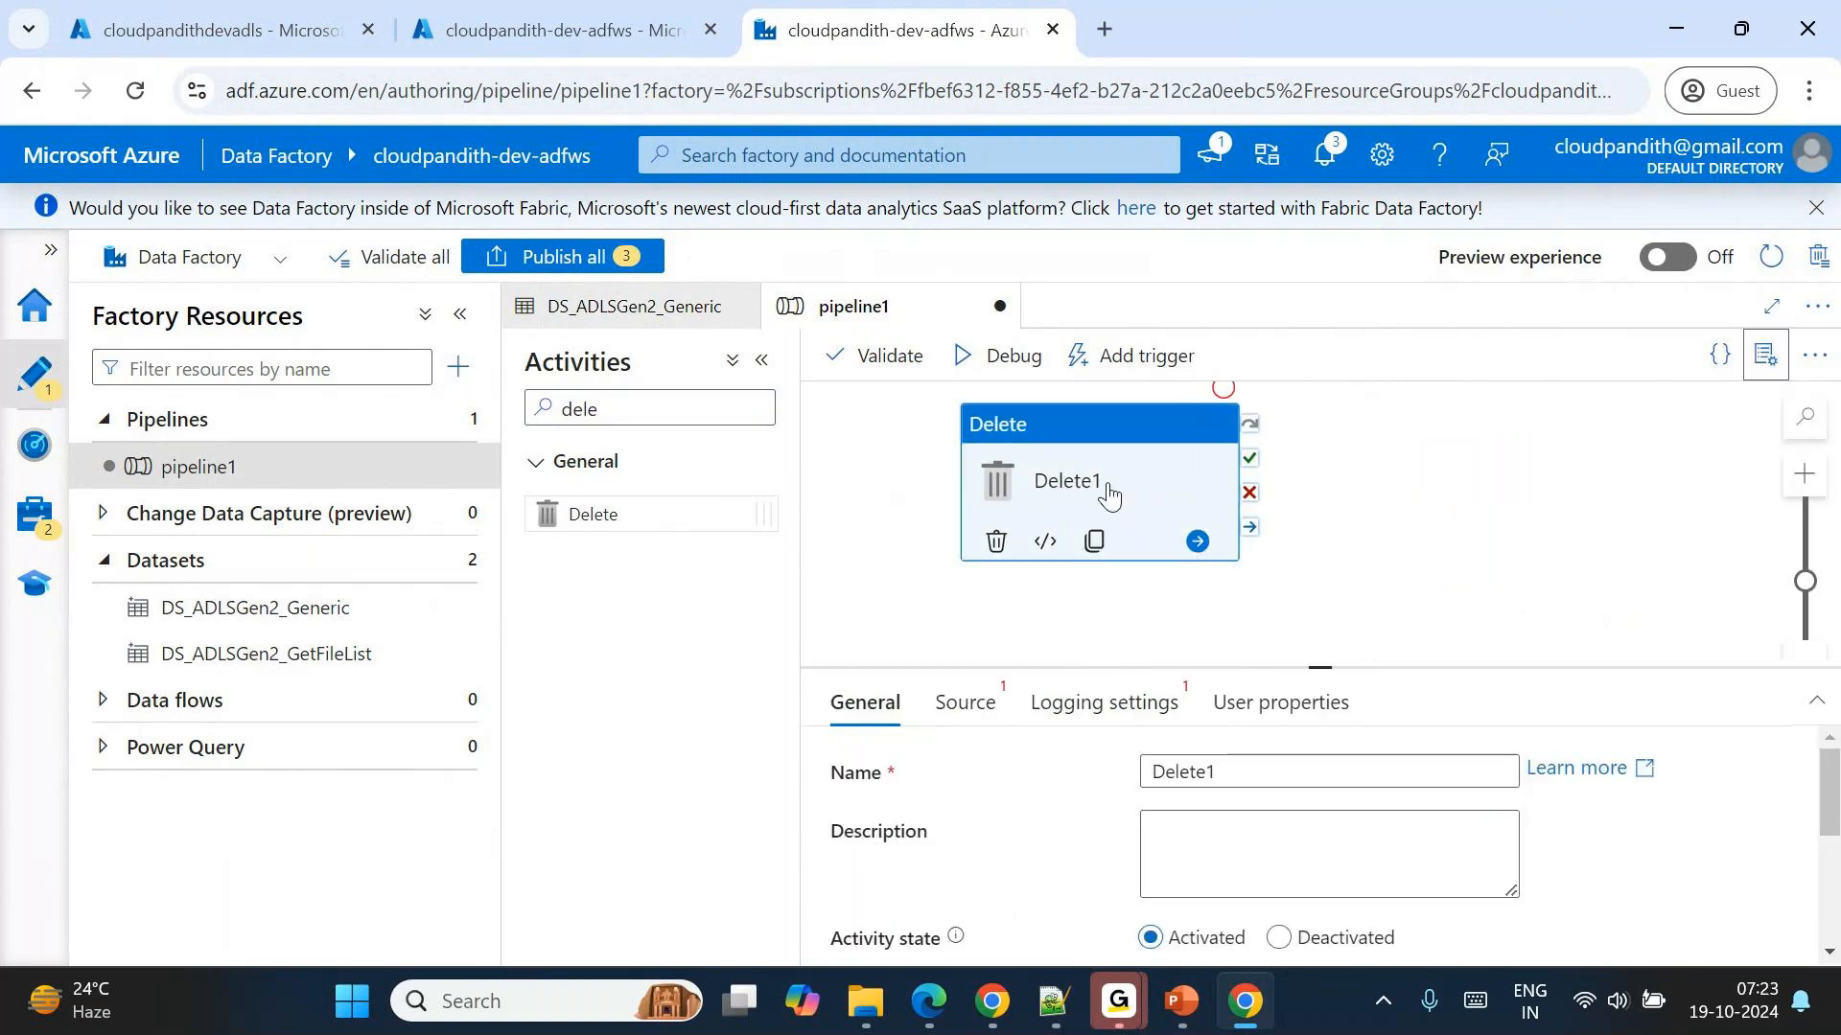
# Set Delete1's source dataset to DS_ADLSGen2_GetFileList and enlarge the area showing its source settings.
pyautogui.click(963, 703)
pyautogui.click(1272, 775)
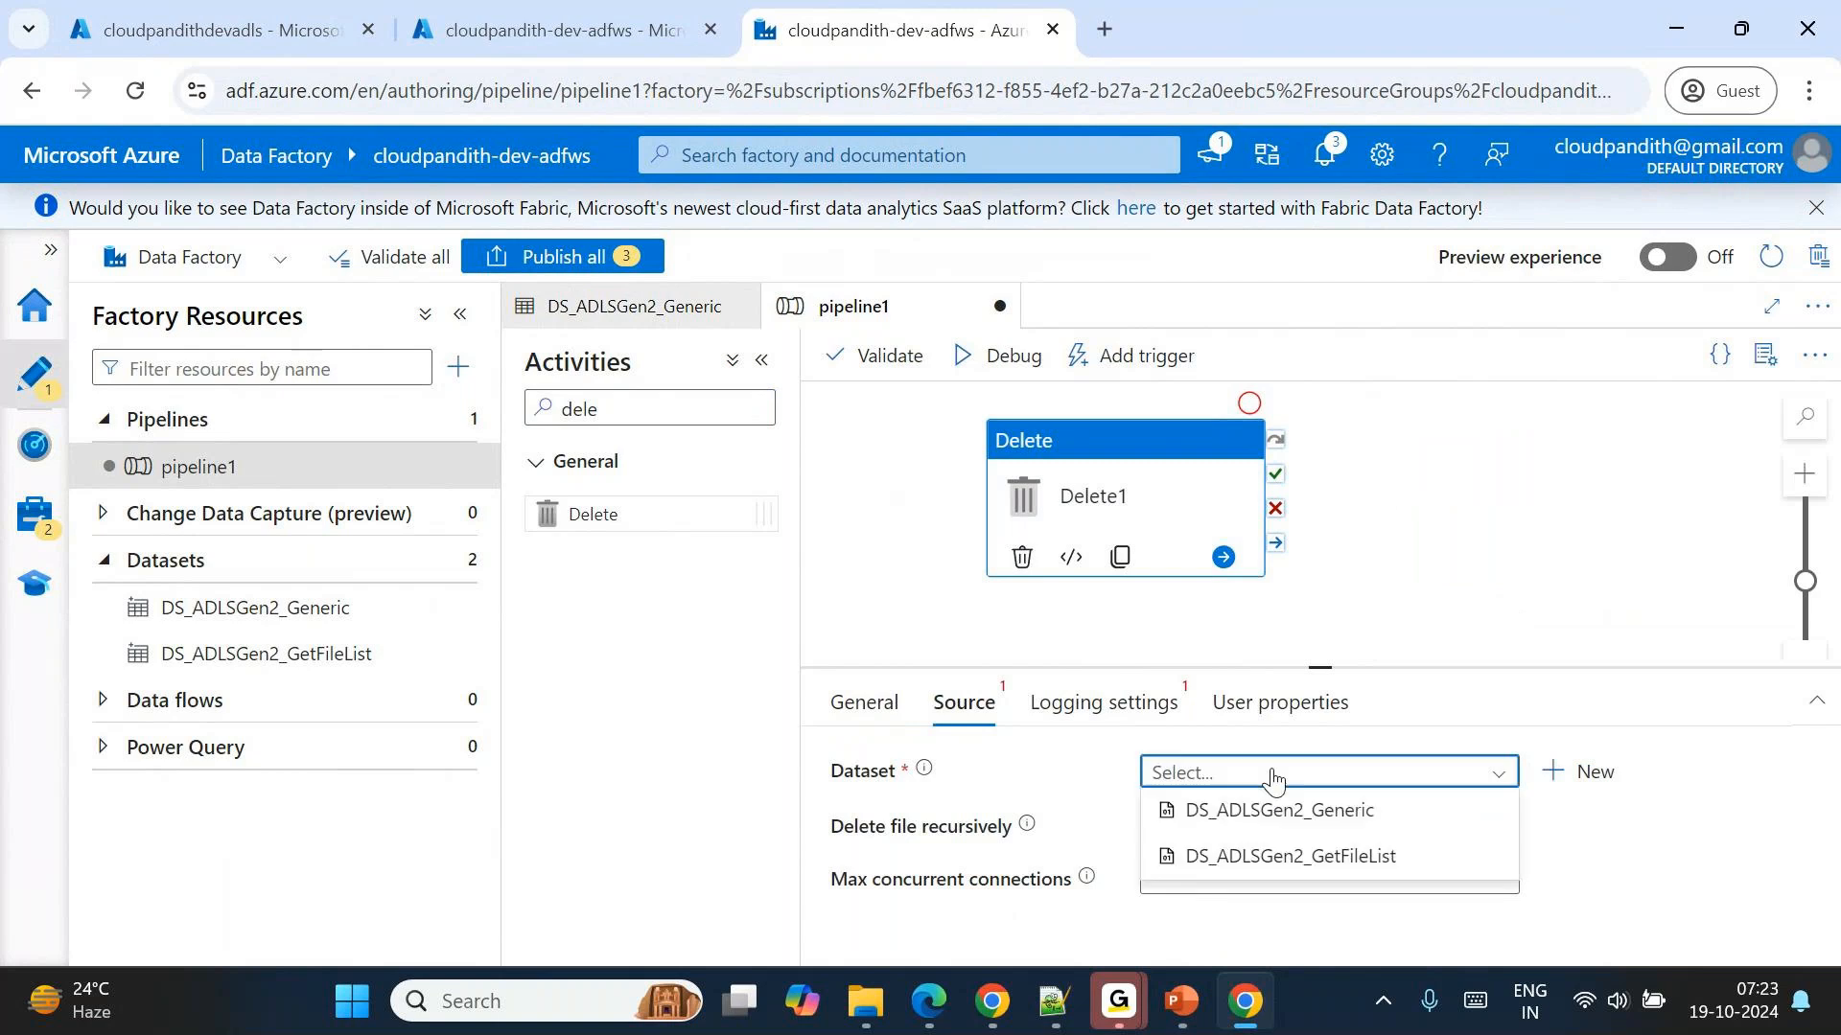
pyautogui.click(1256, 857)
pyautogui.moveTo(1323, 670)
pyautogui.mouseDown()
pyautogui.moveTo(1296, 577)
pyautogui.moveTo(1314, 637)
pyautogui.mouseUp()
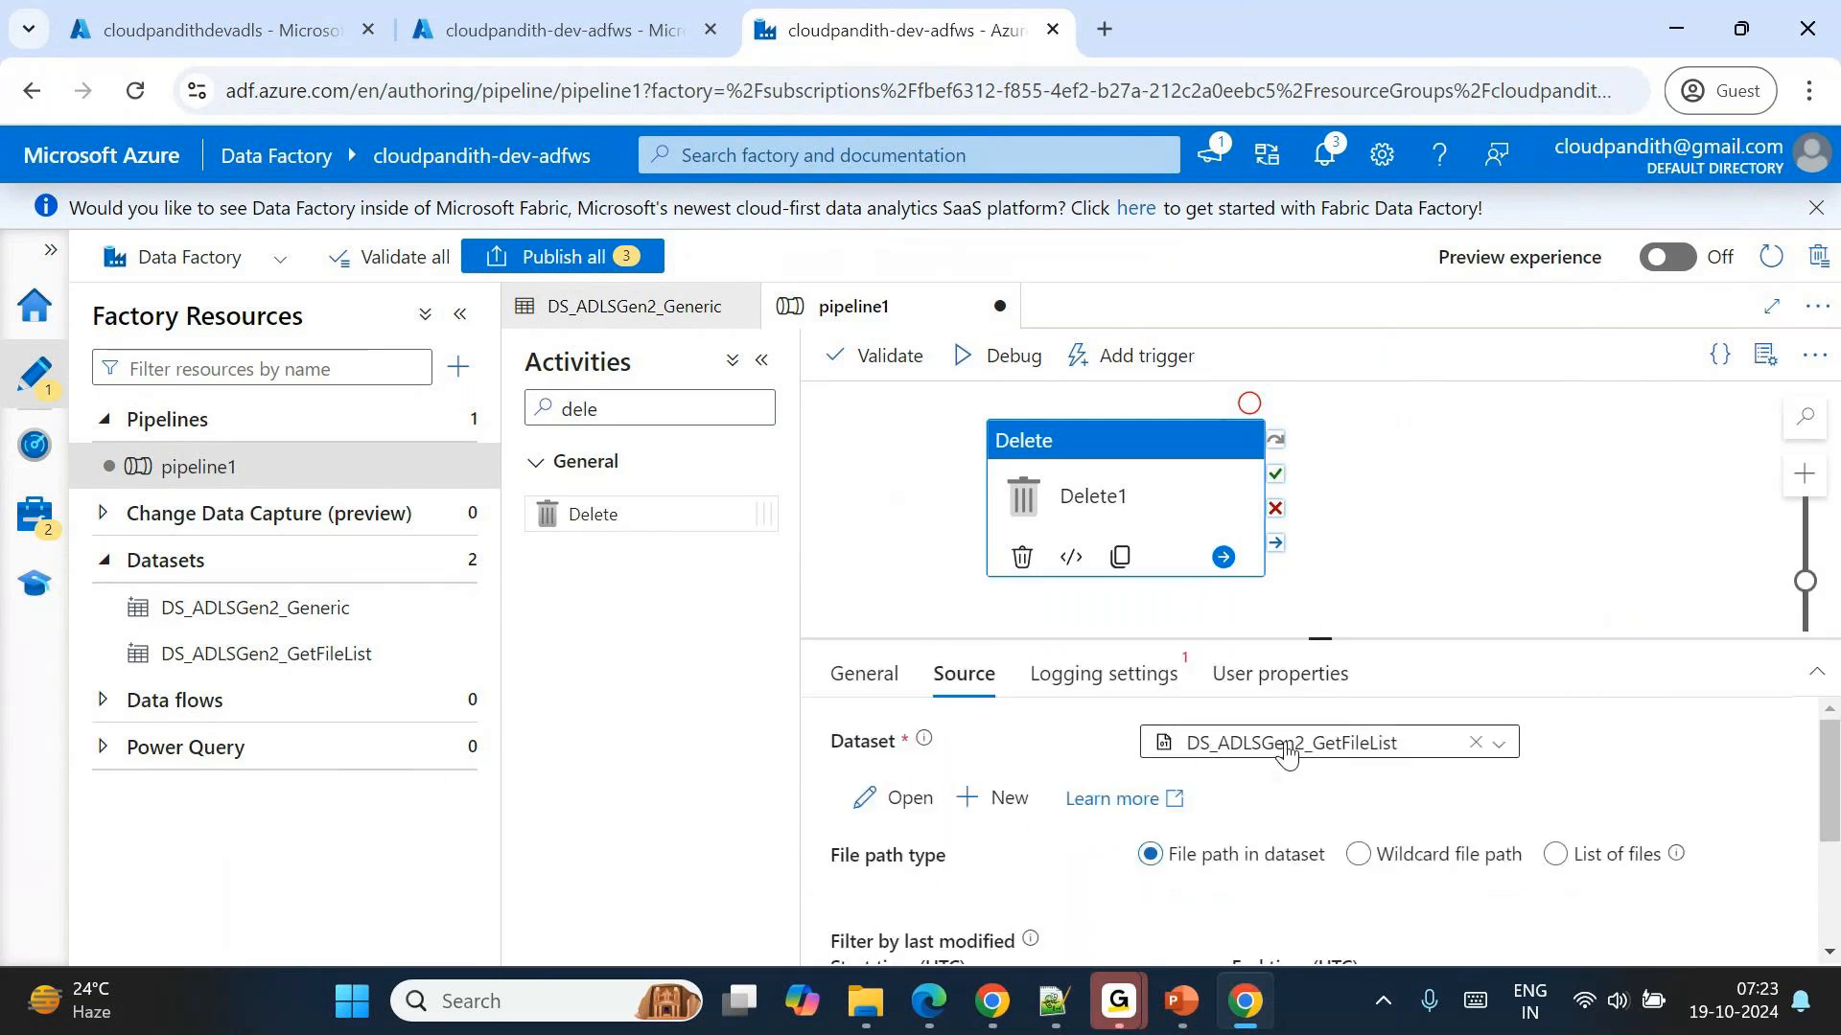
# Open the DS_ADLSGen2_GetFileList dataset, check the folder in its file path, and return to pipeline1.
pyautogui.click(917, 808)
pyautogui.doubleClick(1151, 733)
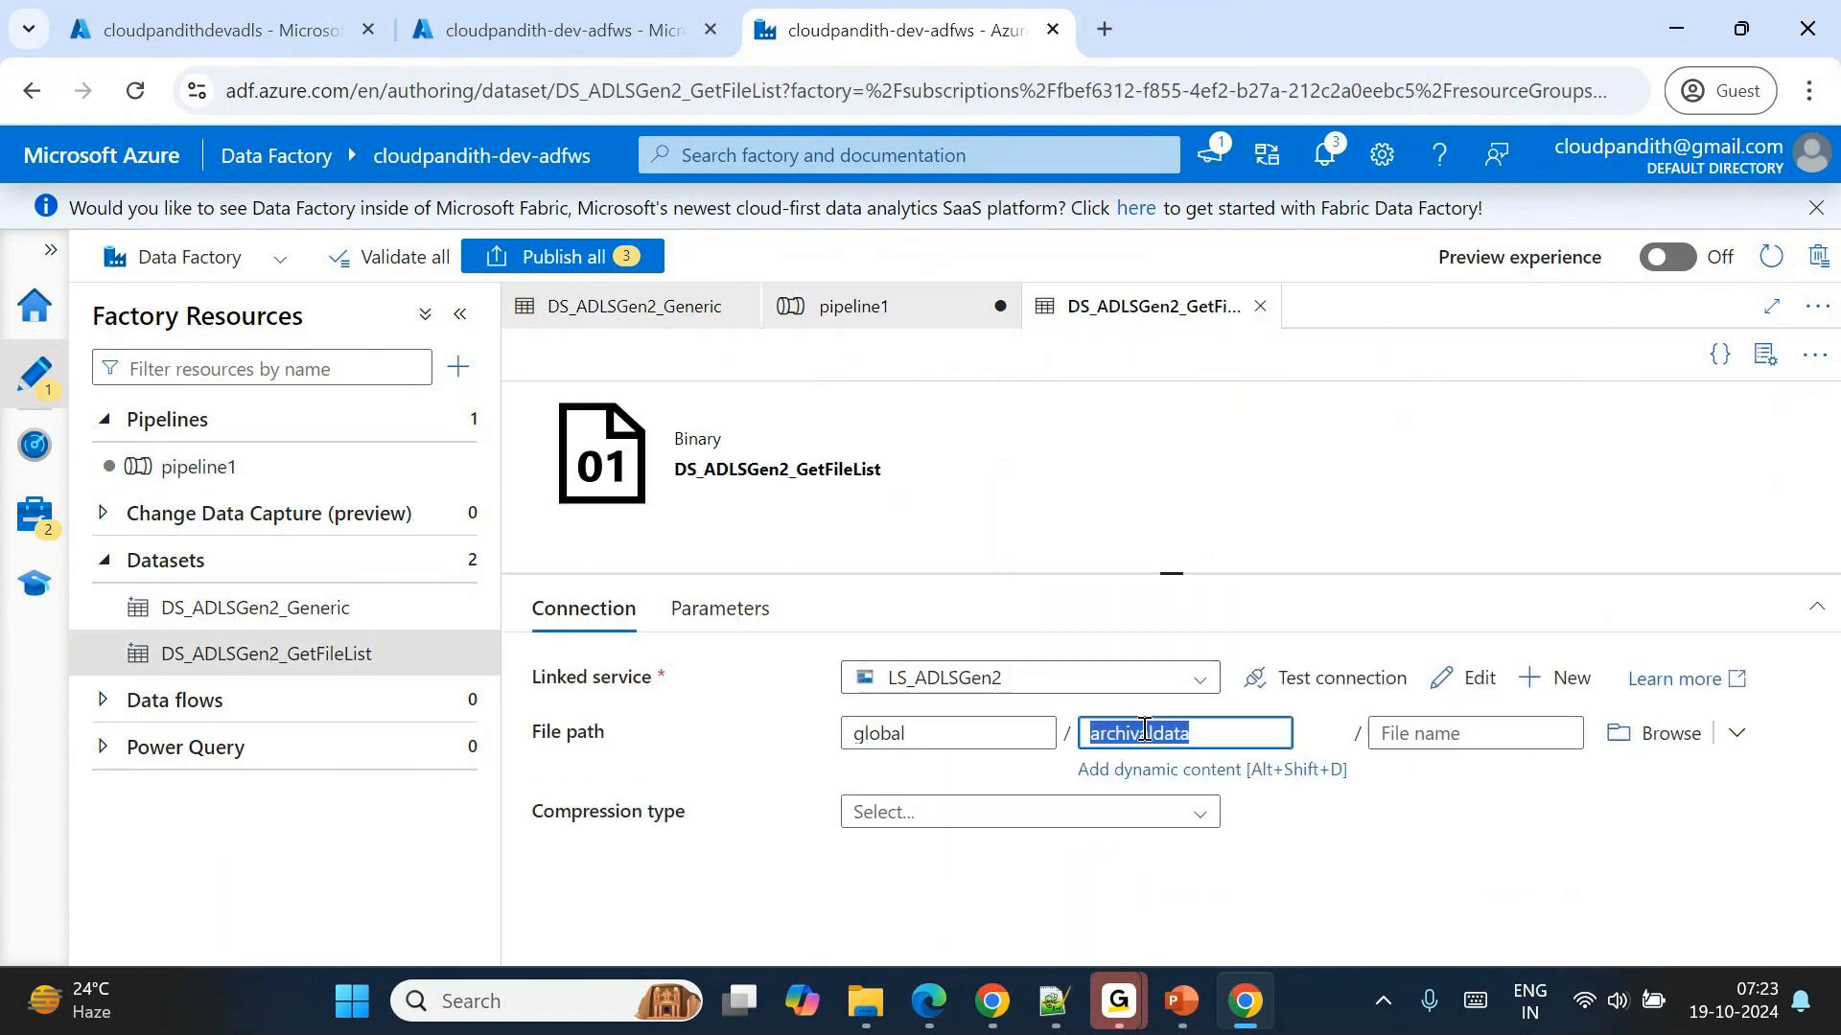
pyautogui.click(858, 318)
# Switch Delete1's source file path type to Wildcard file path and set the wildcard file name to *.
pyautogui.scroll(-2, 1271, 789)
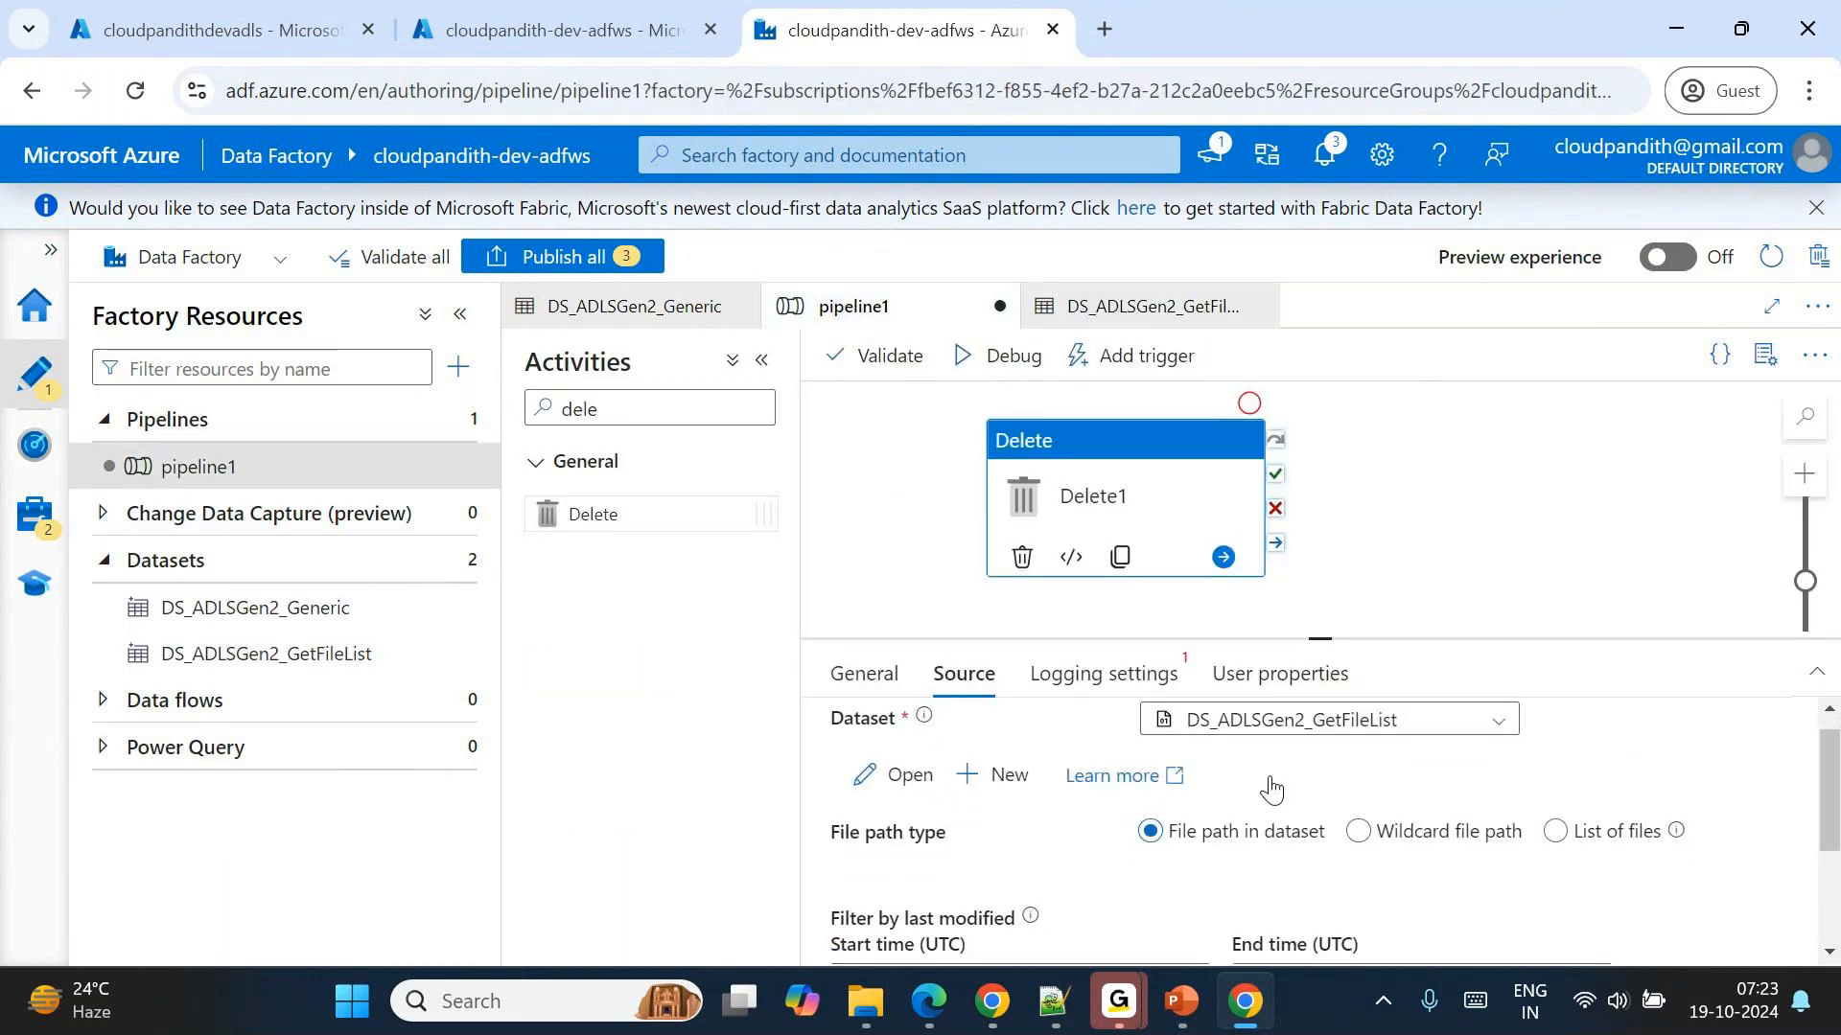
pyautogui.click(1359, 764)
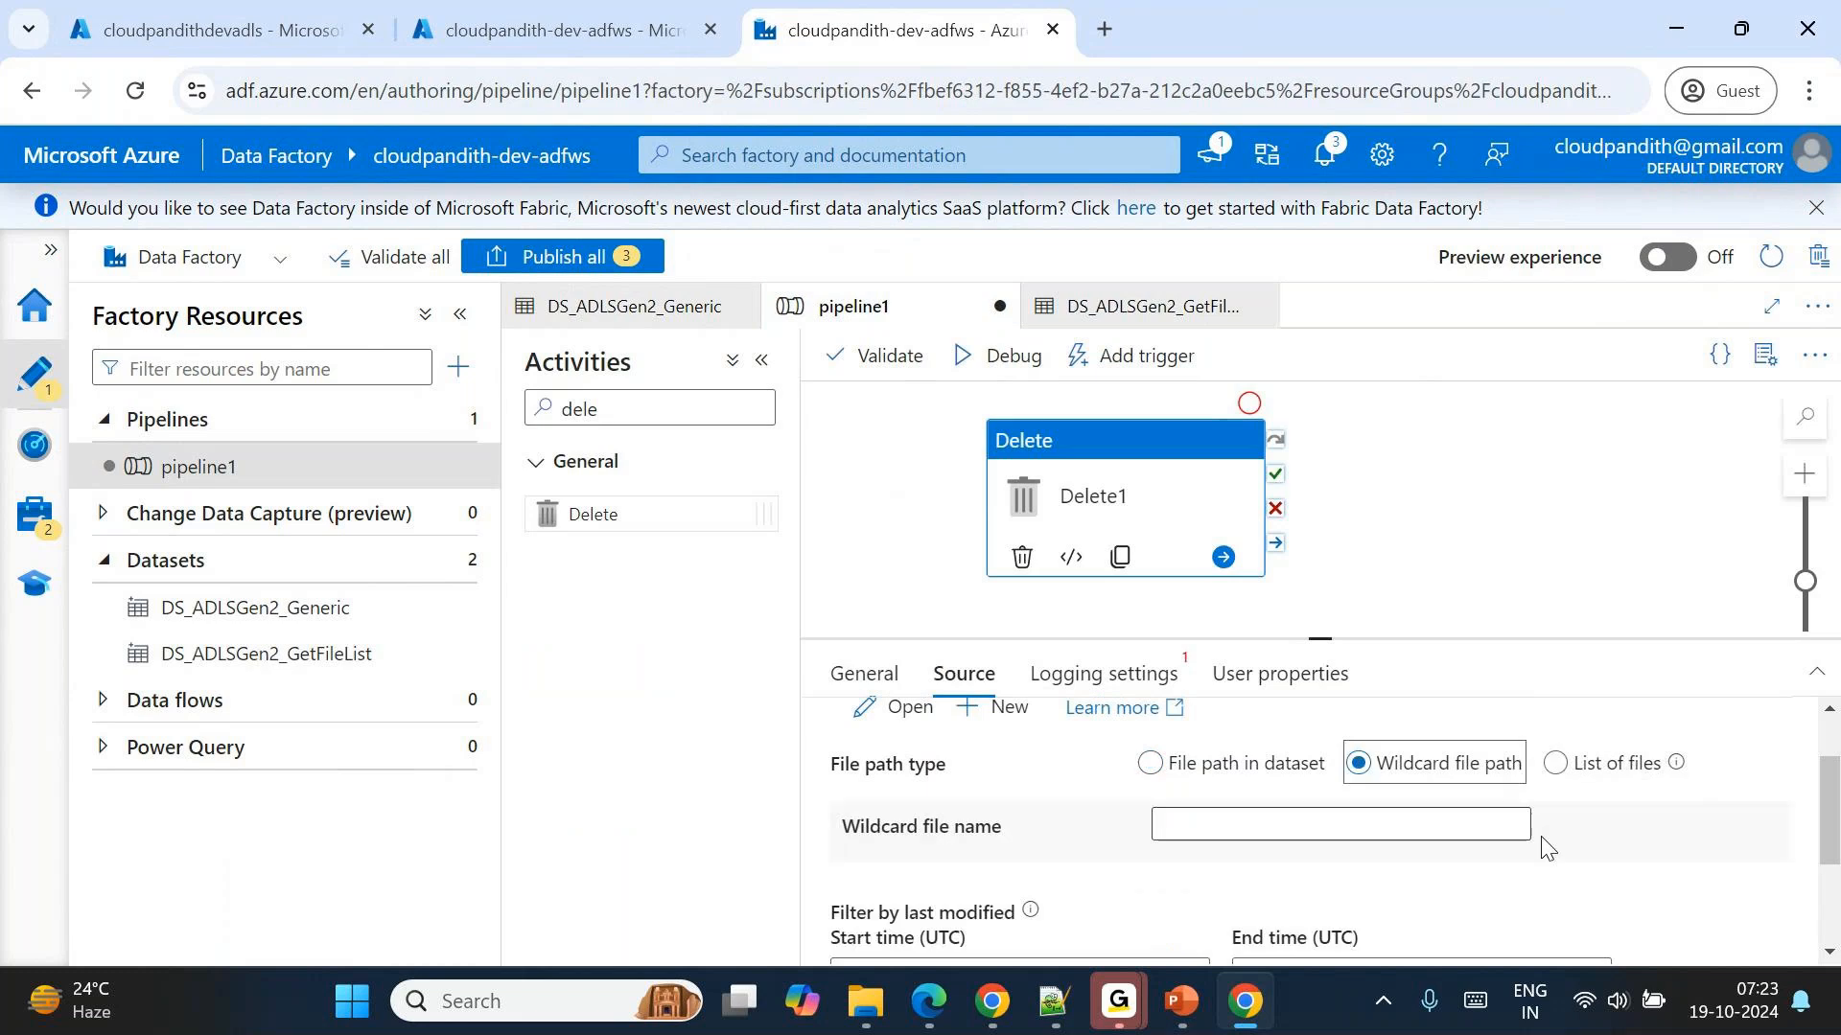
pyautogui.click(1345, 813)
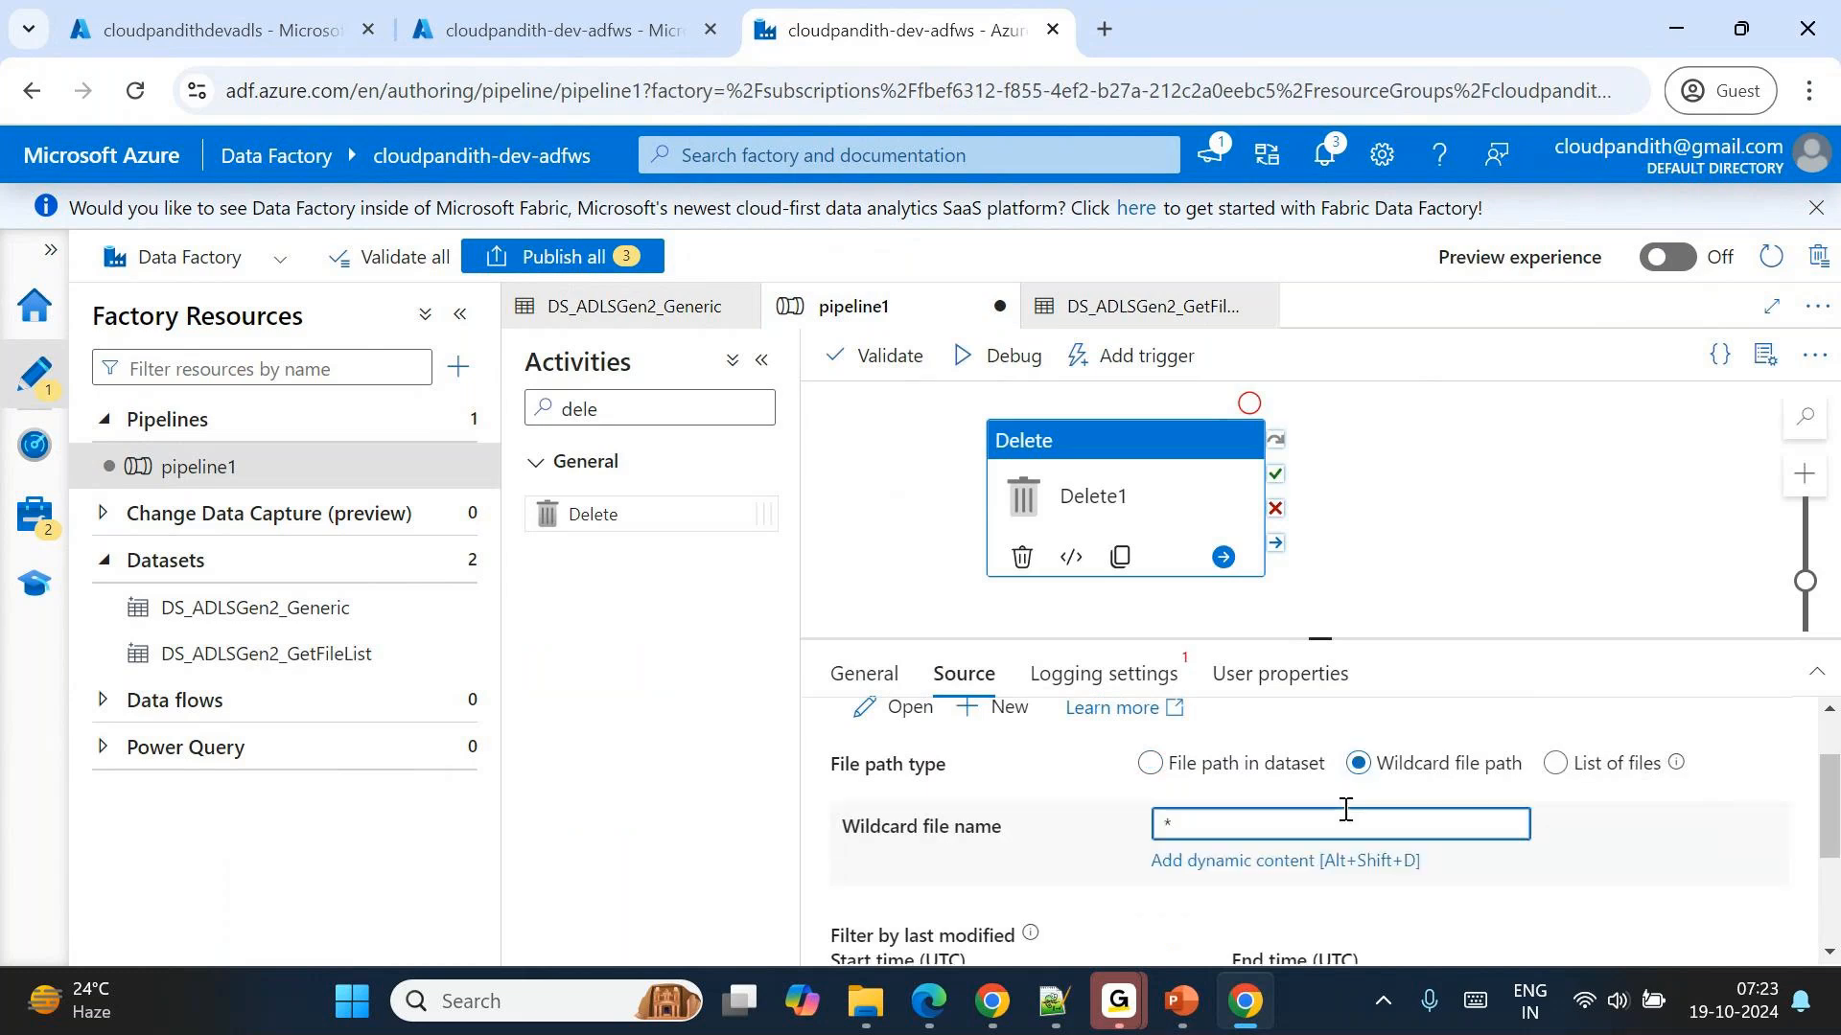
pyautogui.scroll(1, 1246, 757)
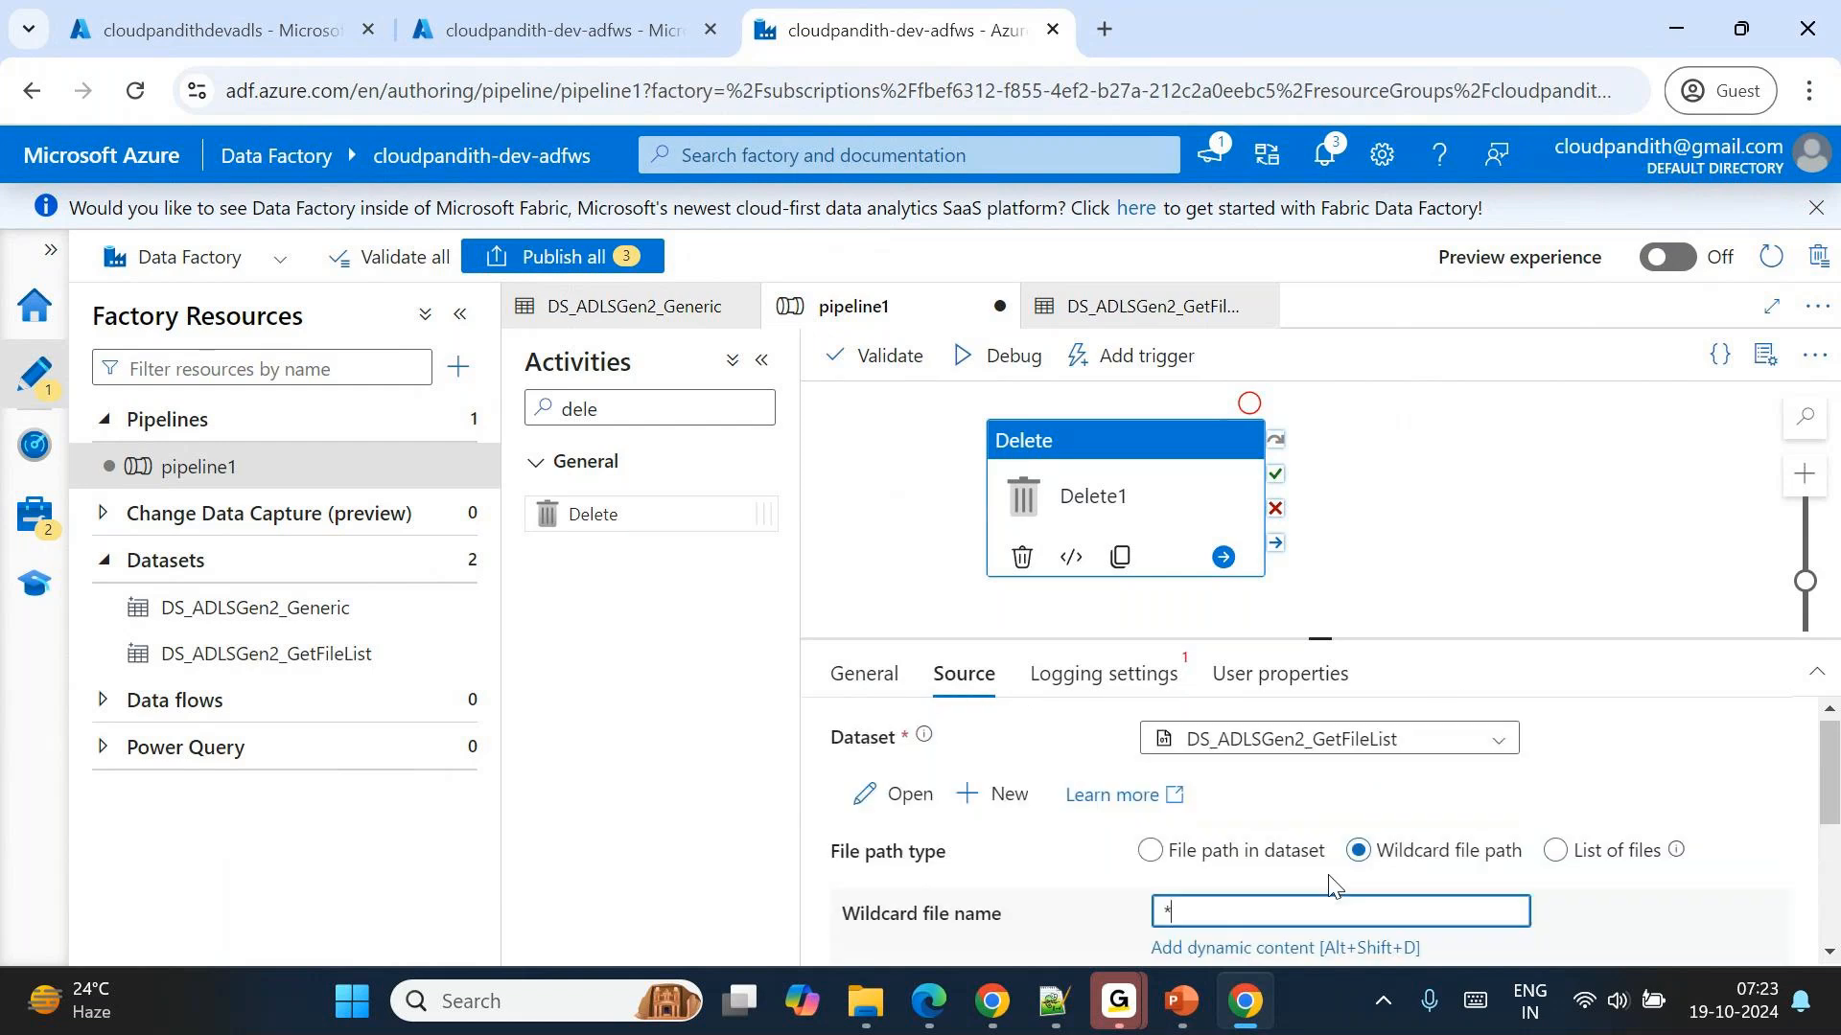
# Disable logging for the Delete1 activity and return to its source settings.
pyautogui.click(1137, 692)
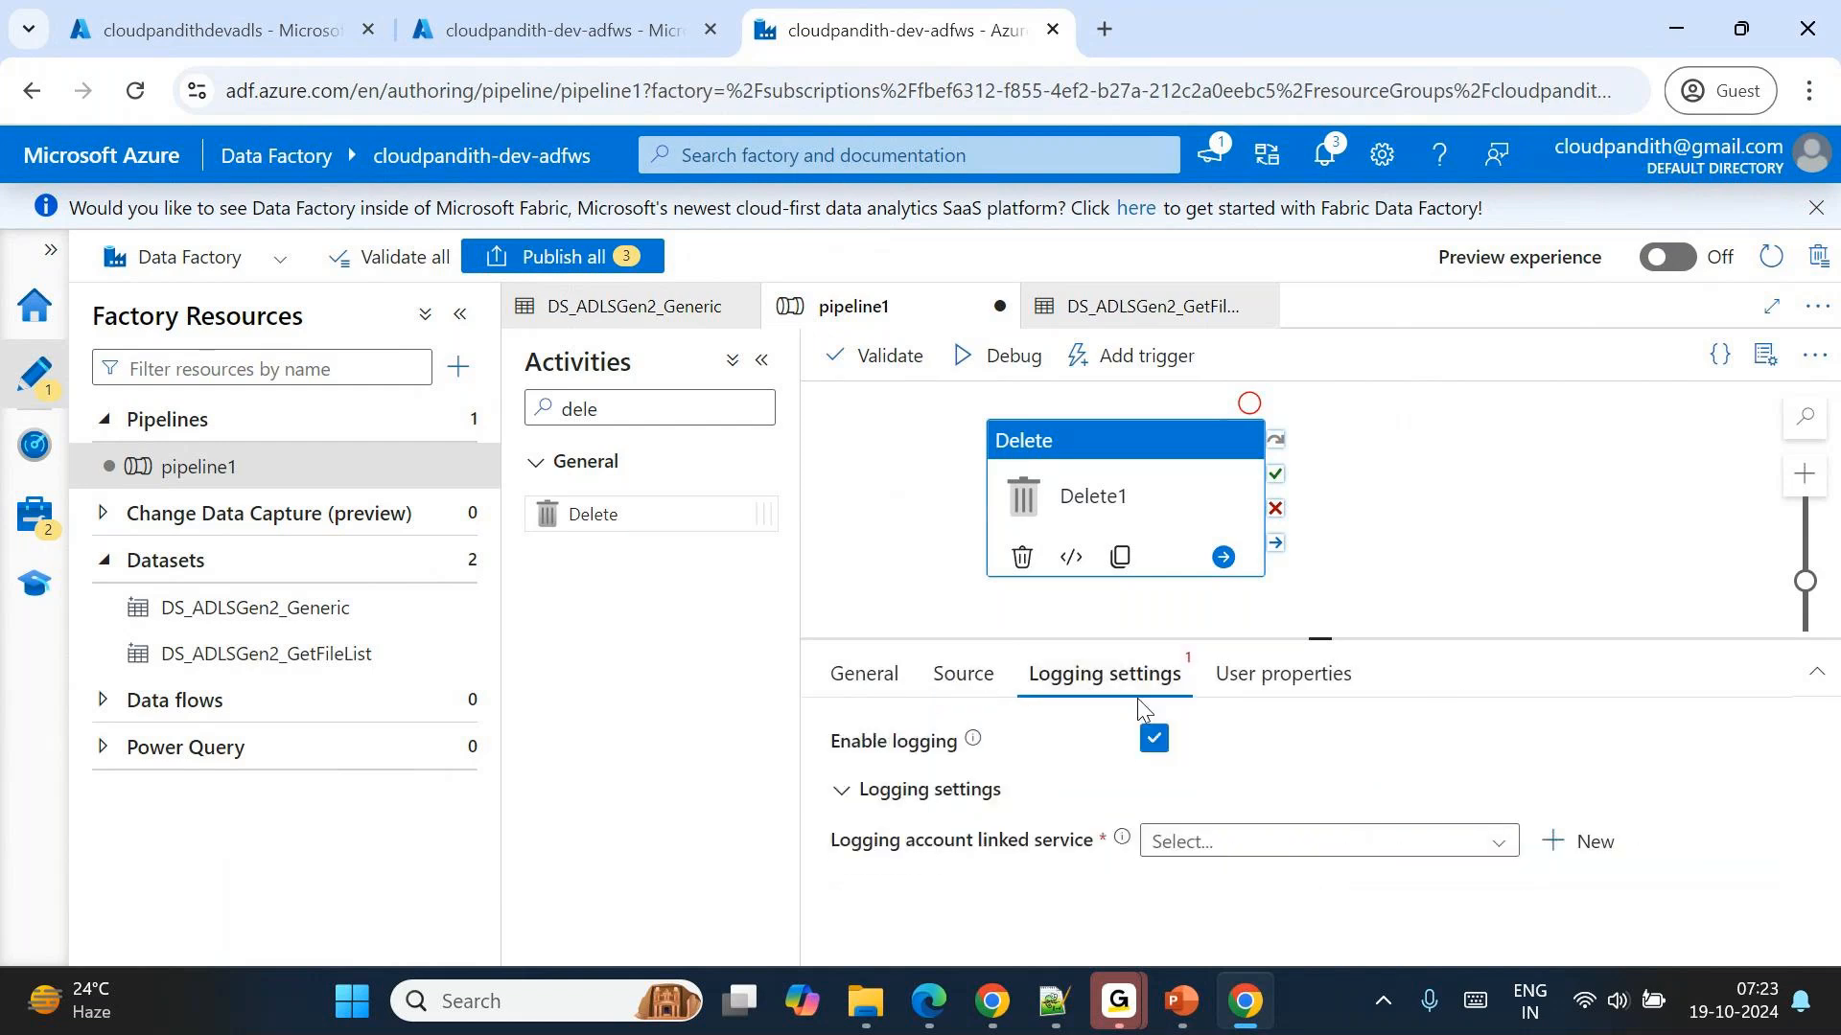
pyautogui.click(1149, 743)
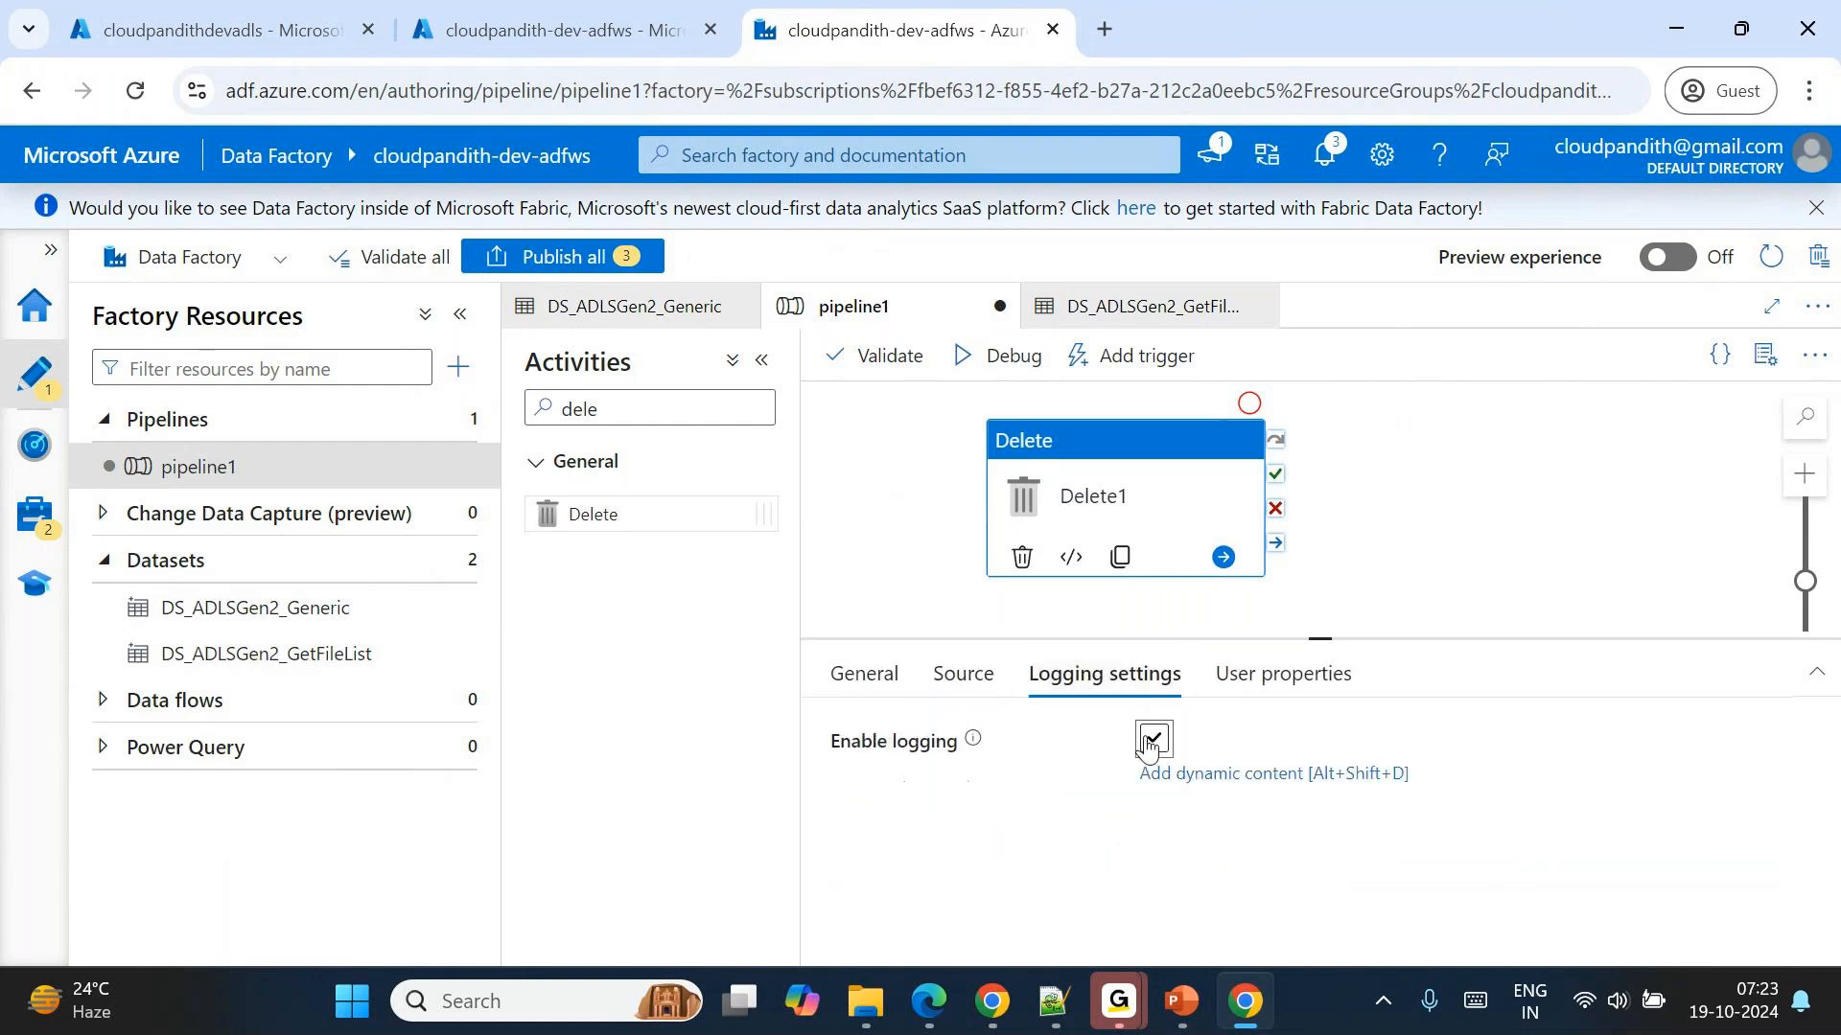
pyautogui.click(966, 675)
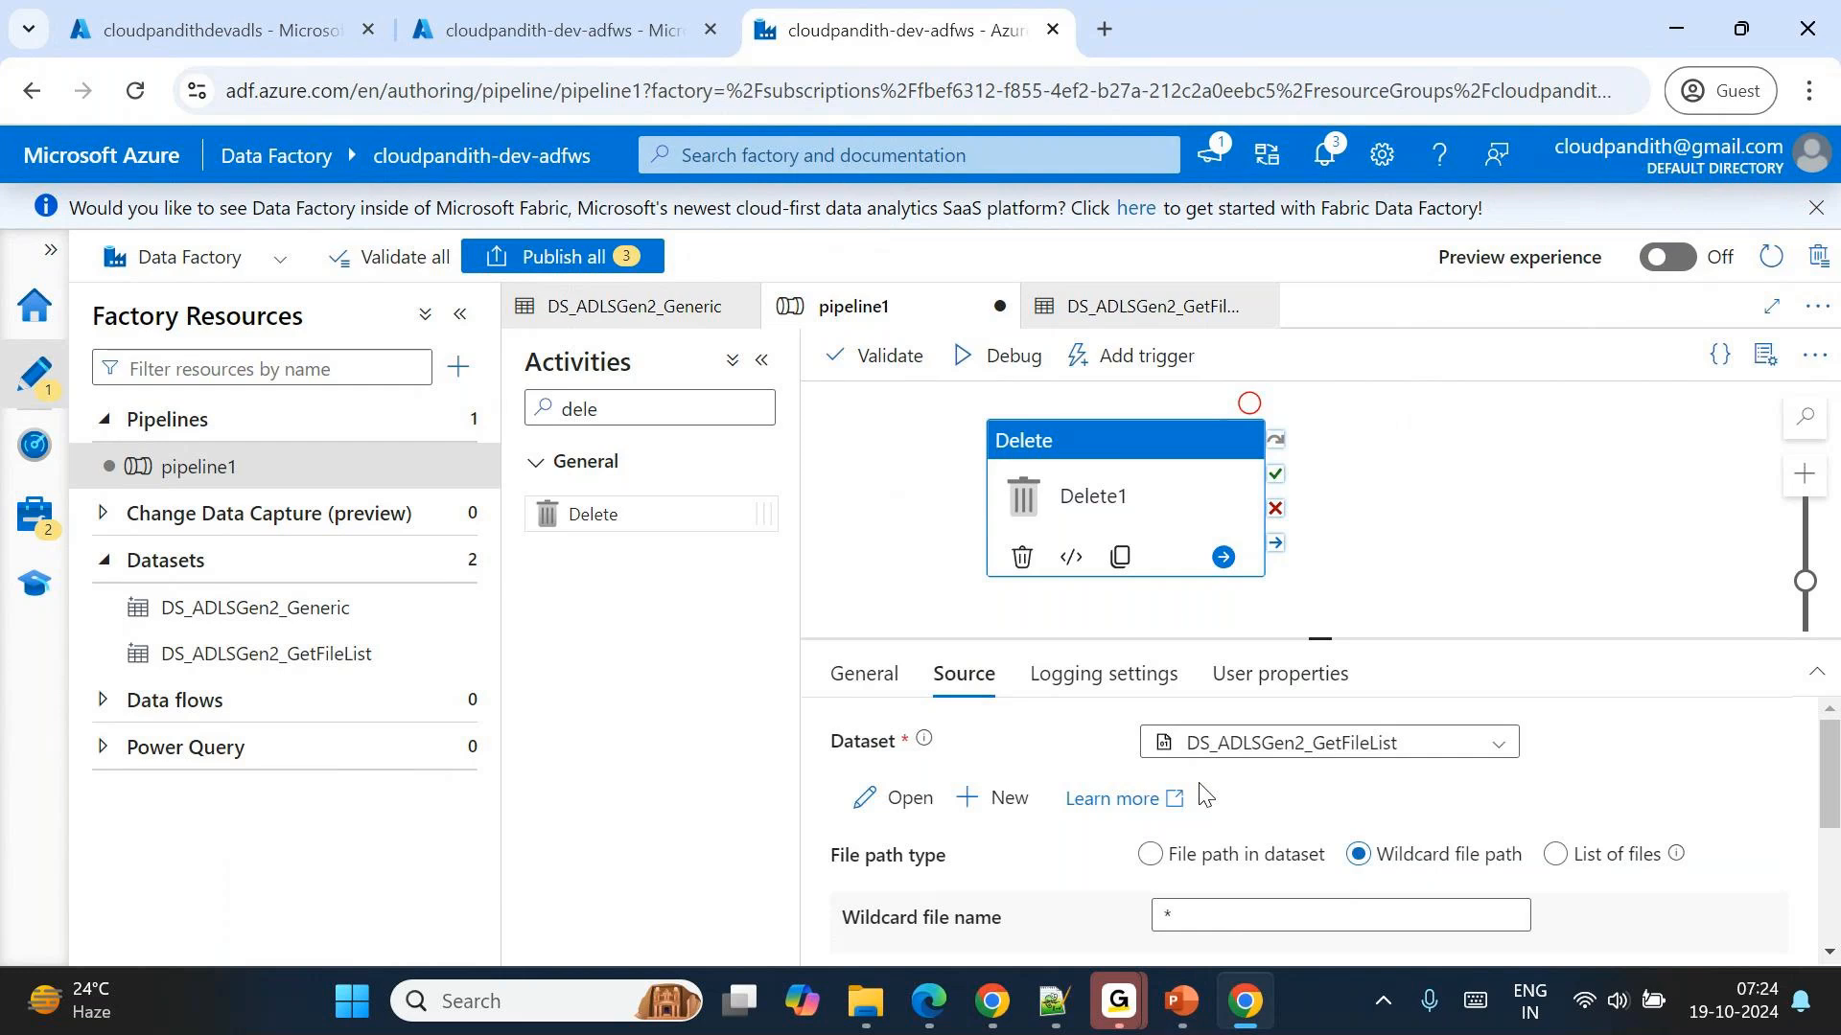
# Open the date and time picker for the End time (UTC) of Delete1's last-modified filter and show its hour choices.
pyautogui.scroll(-2, 1203, 796)
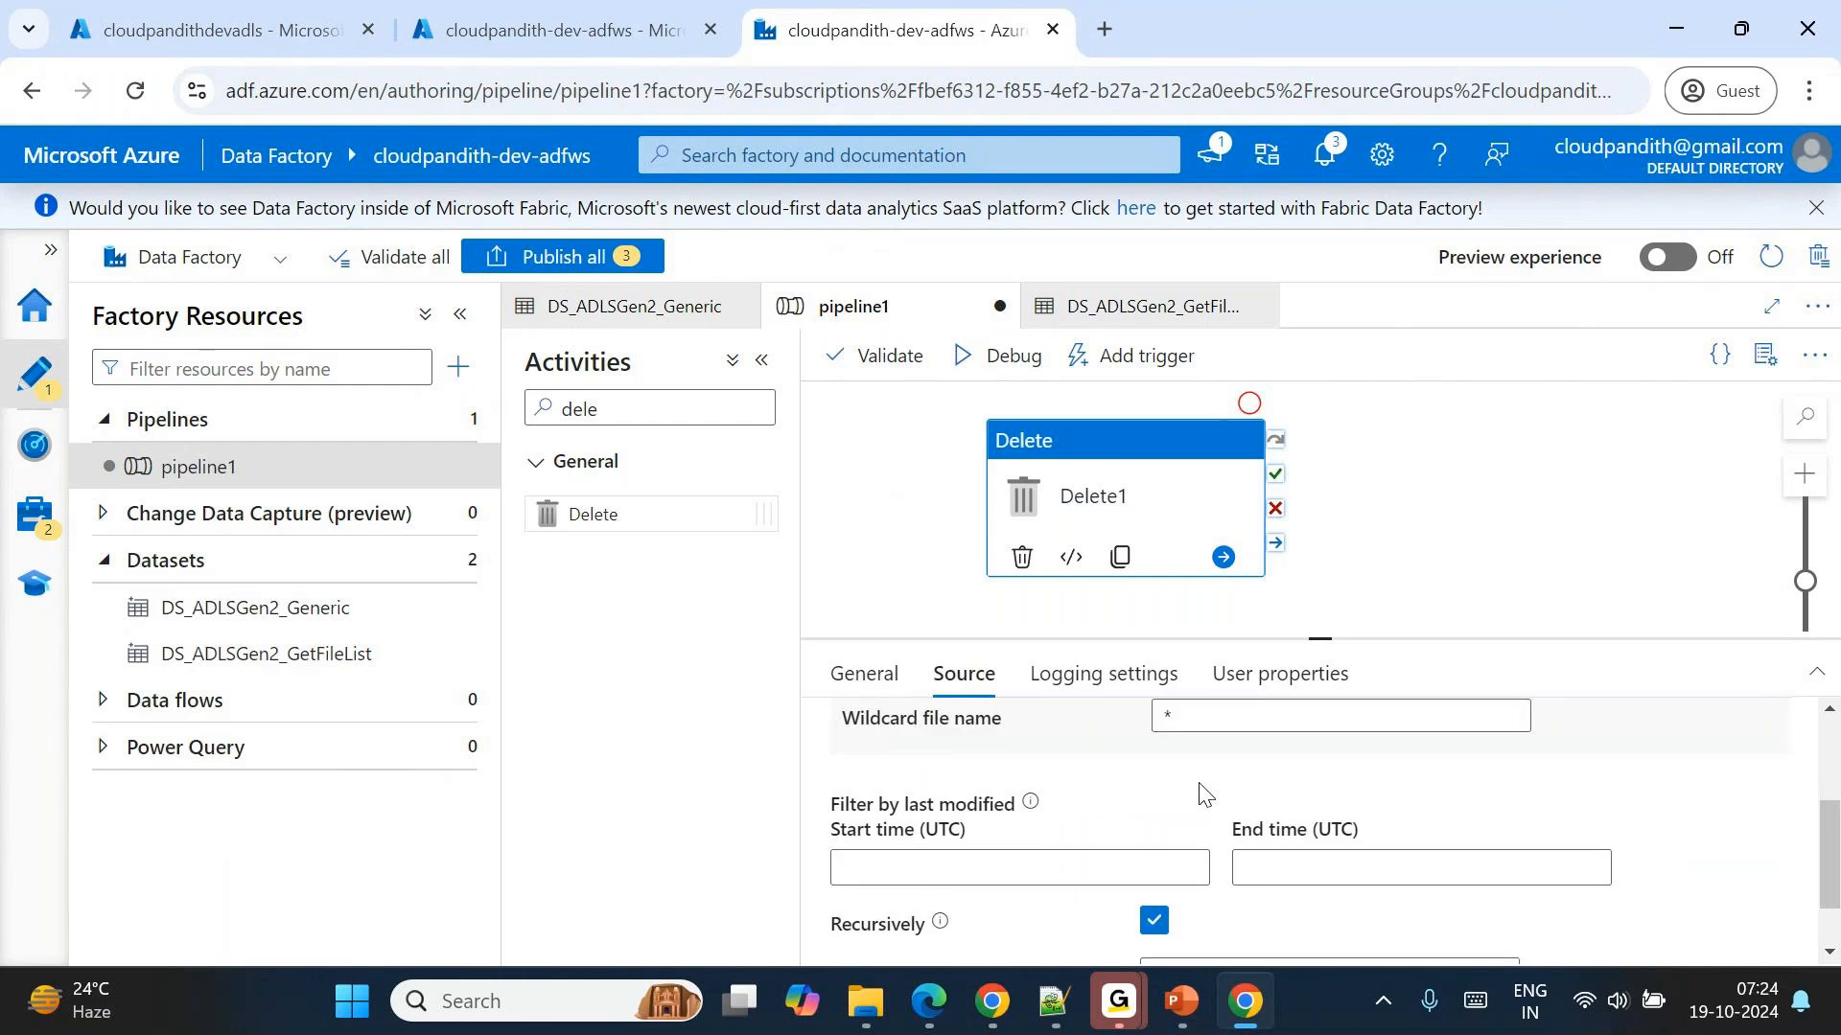
pyautogui.click(1269, 871)
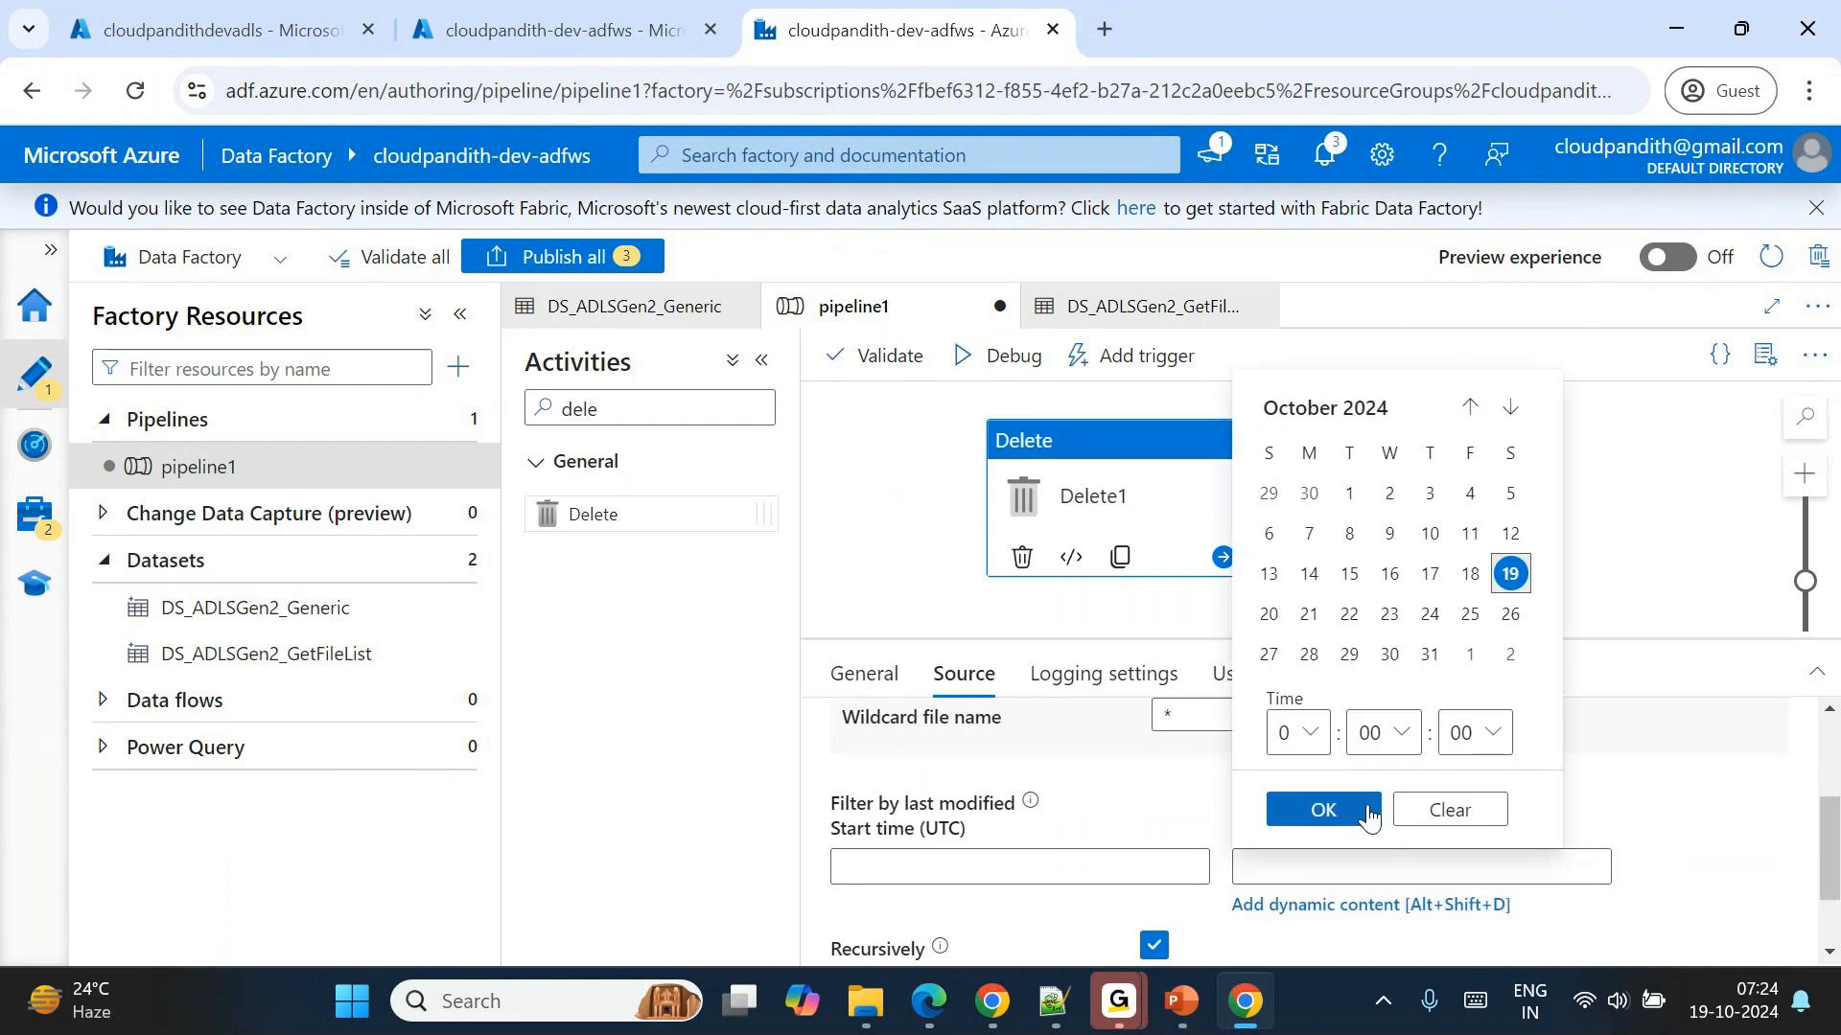
pyautogui.click(1310, 735)
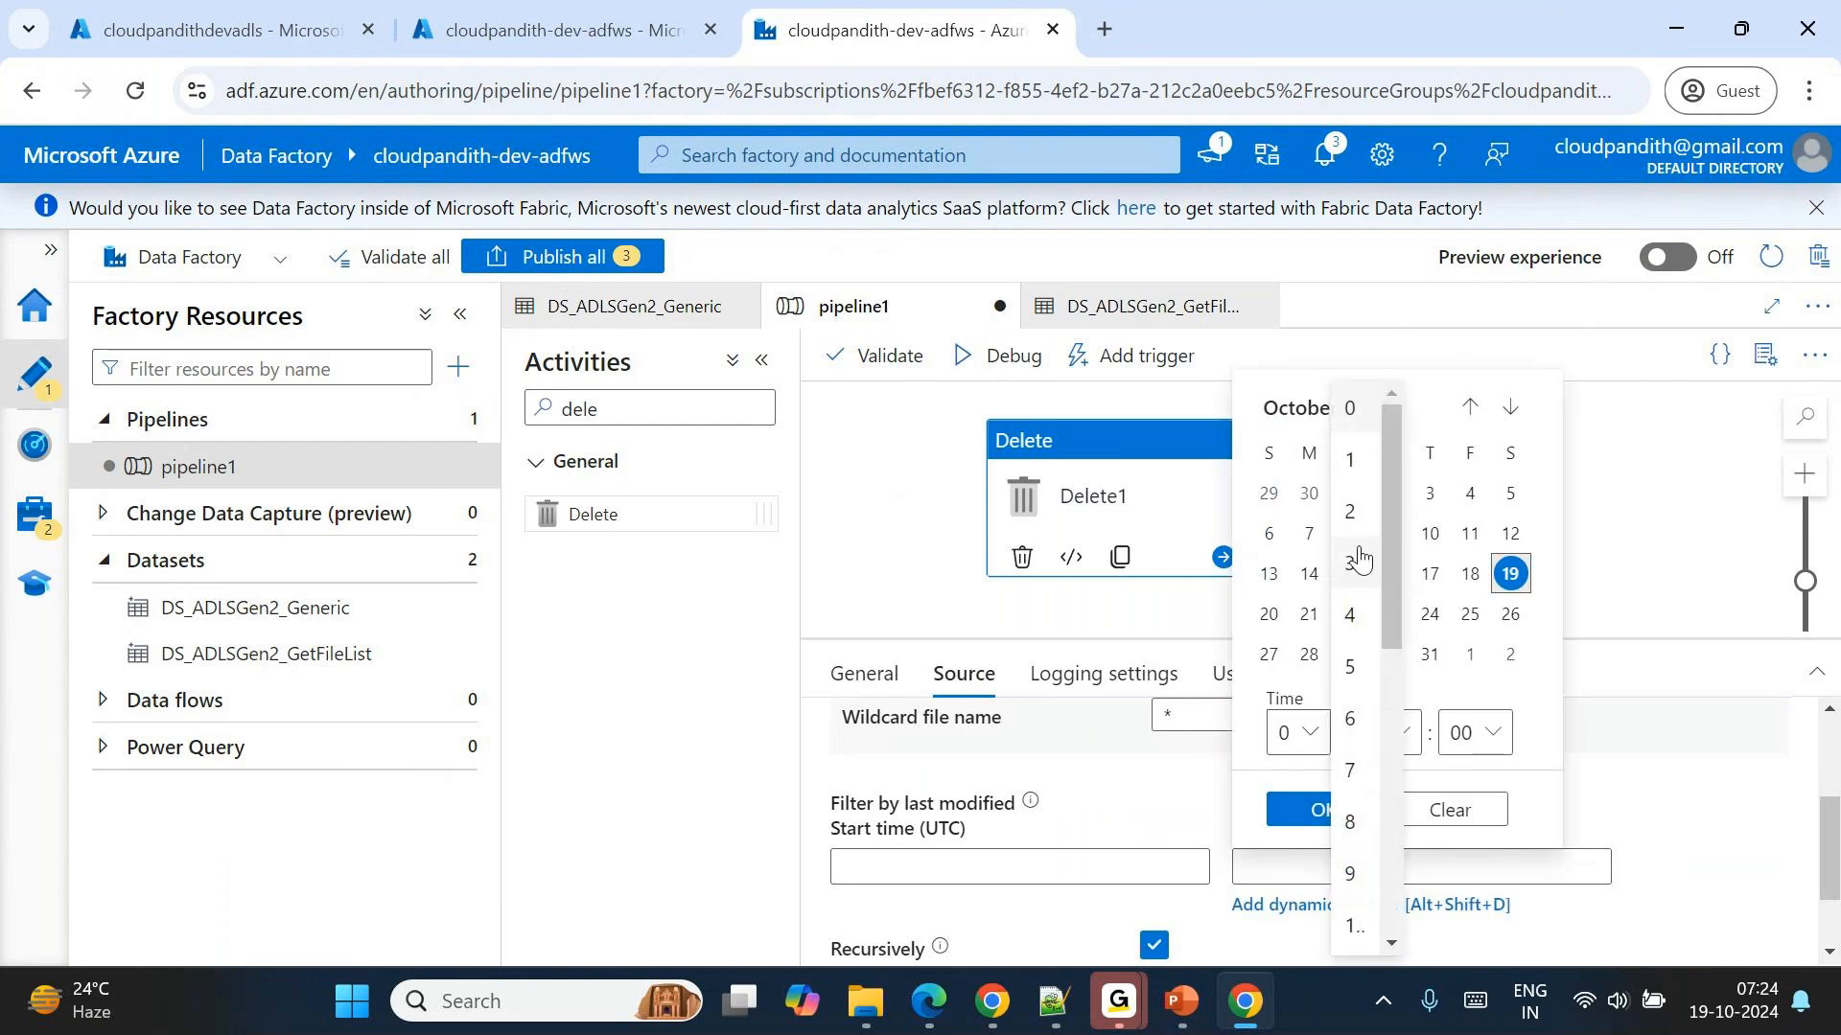
# Search the web for "current utc now" in a new browser tab and check the current UTC time on utctime.net.
pyautogui.click(1107, 29)
pyautogui.write('curr')
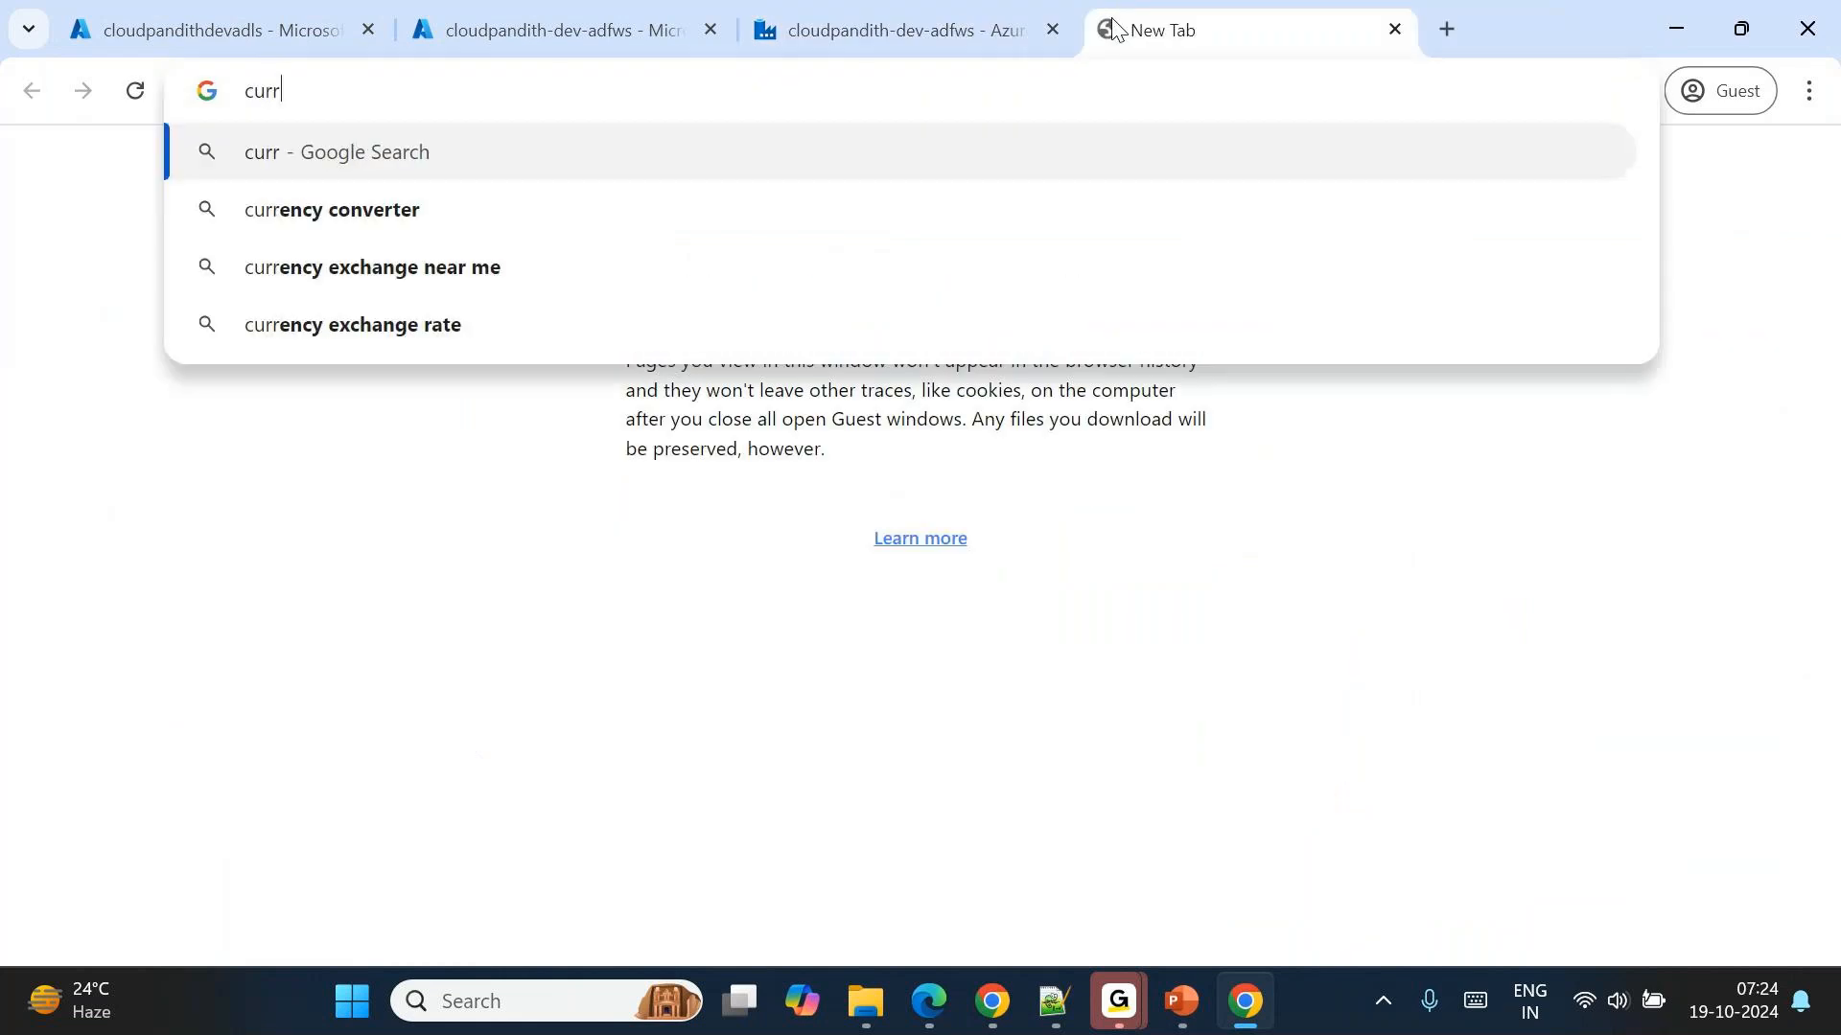
pyautogui.write('ent utc now')
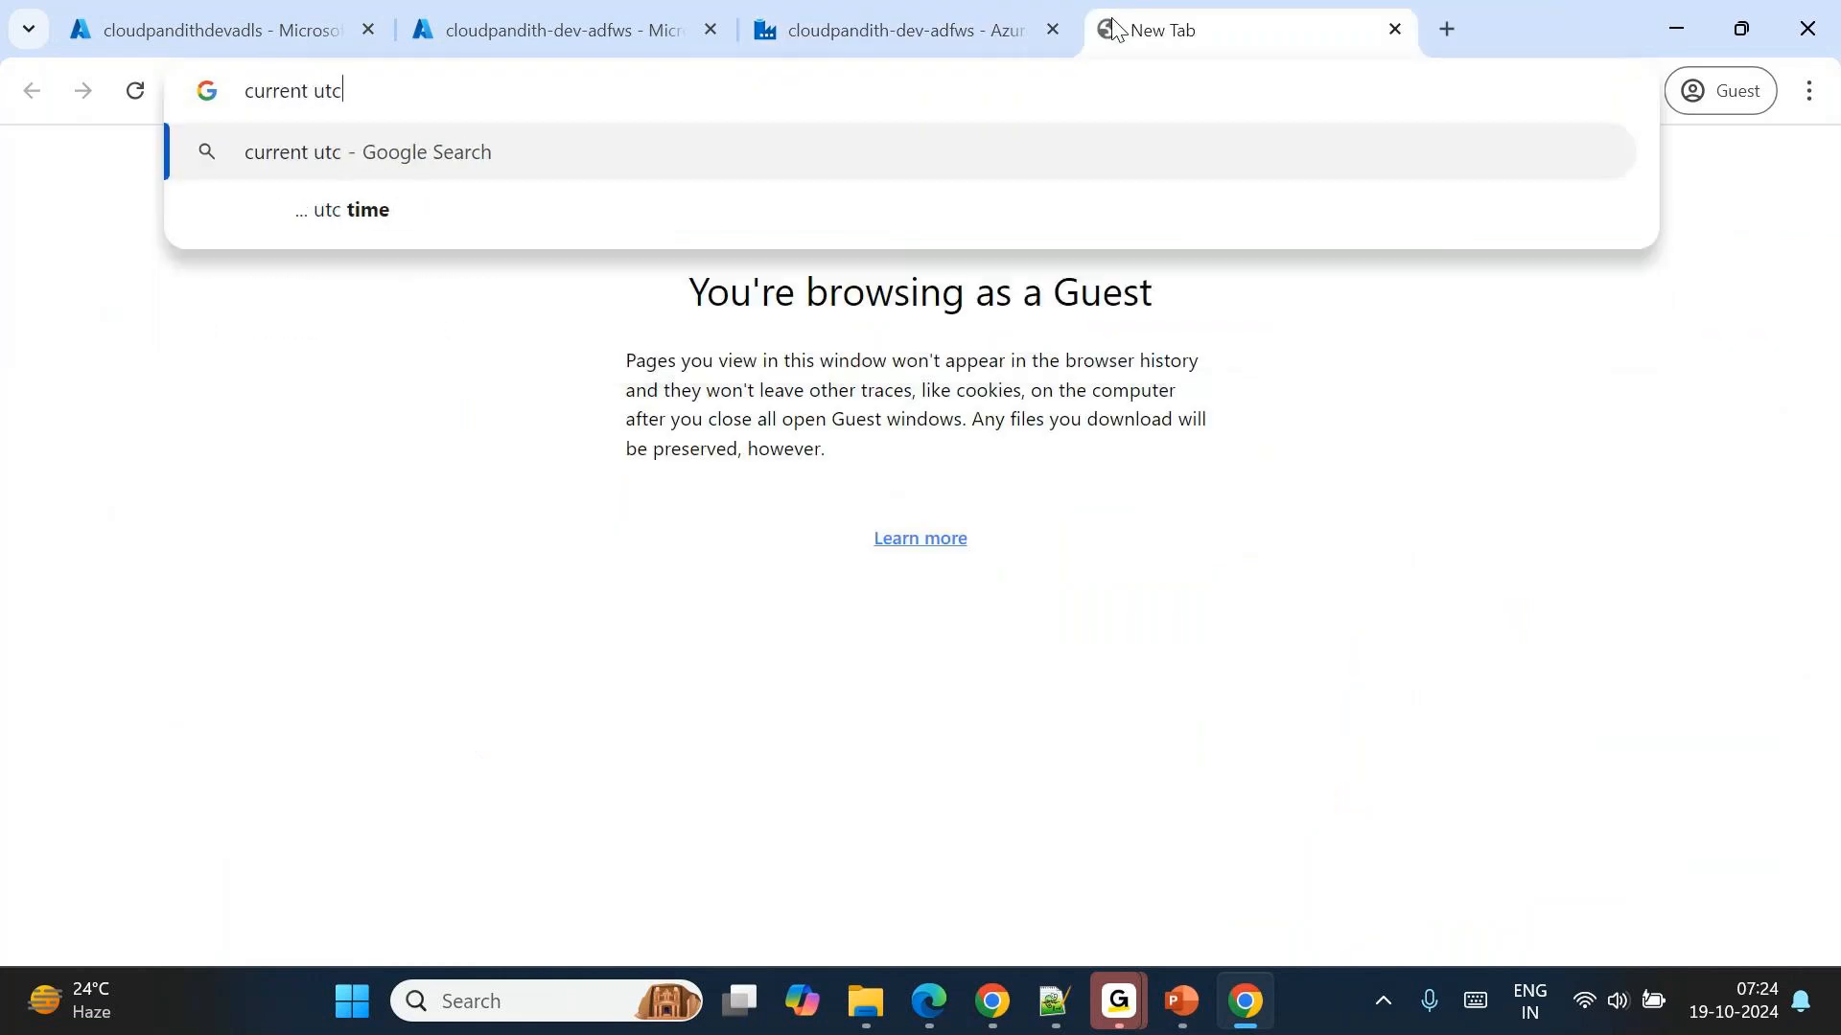
pyautogui.press('Return')
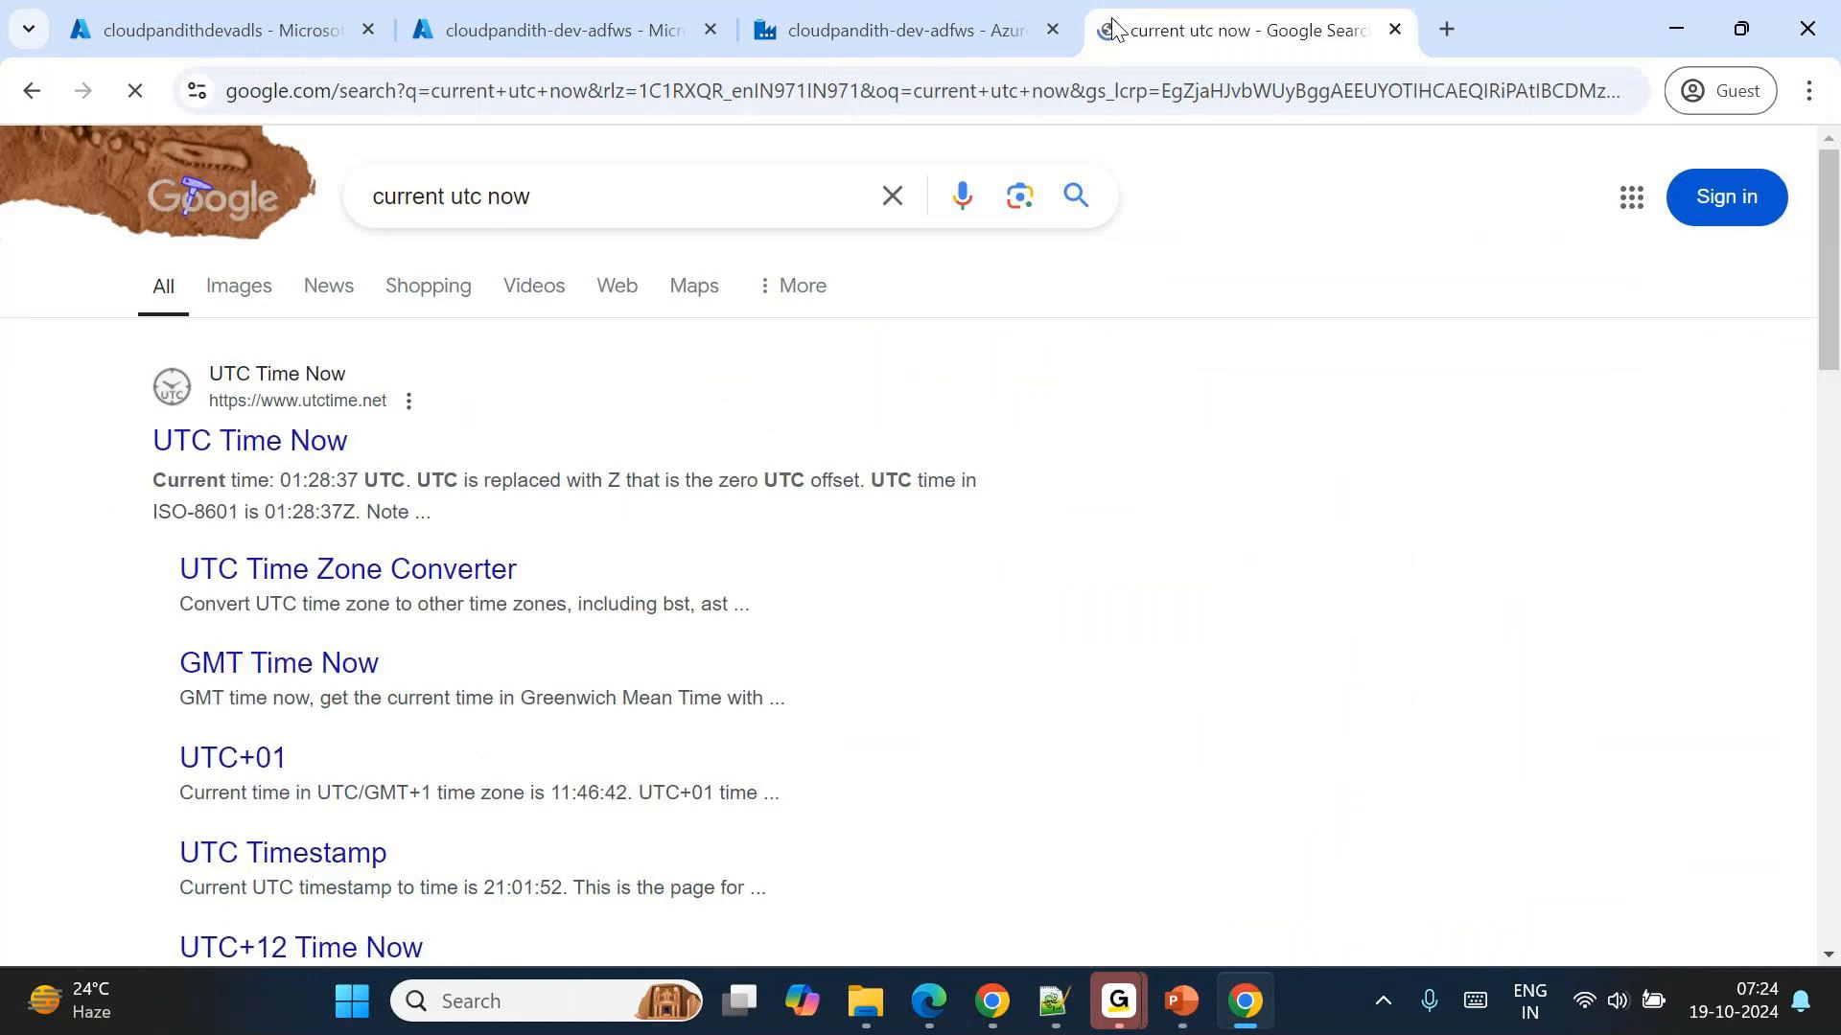
pyautogui.click(201, 439)
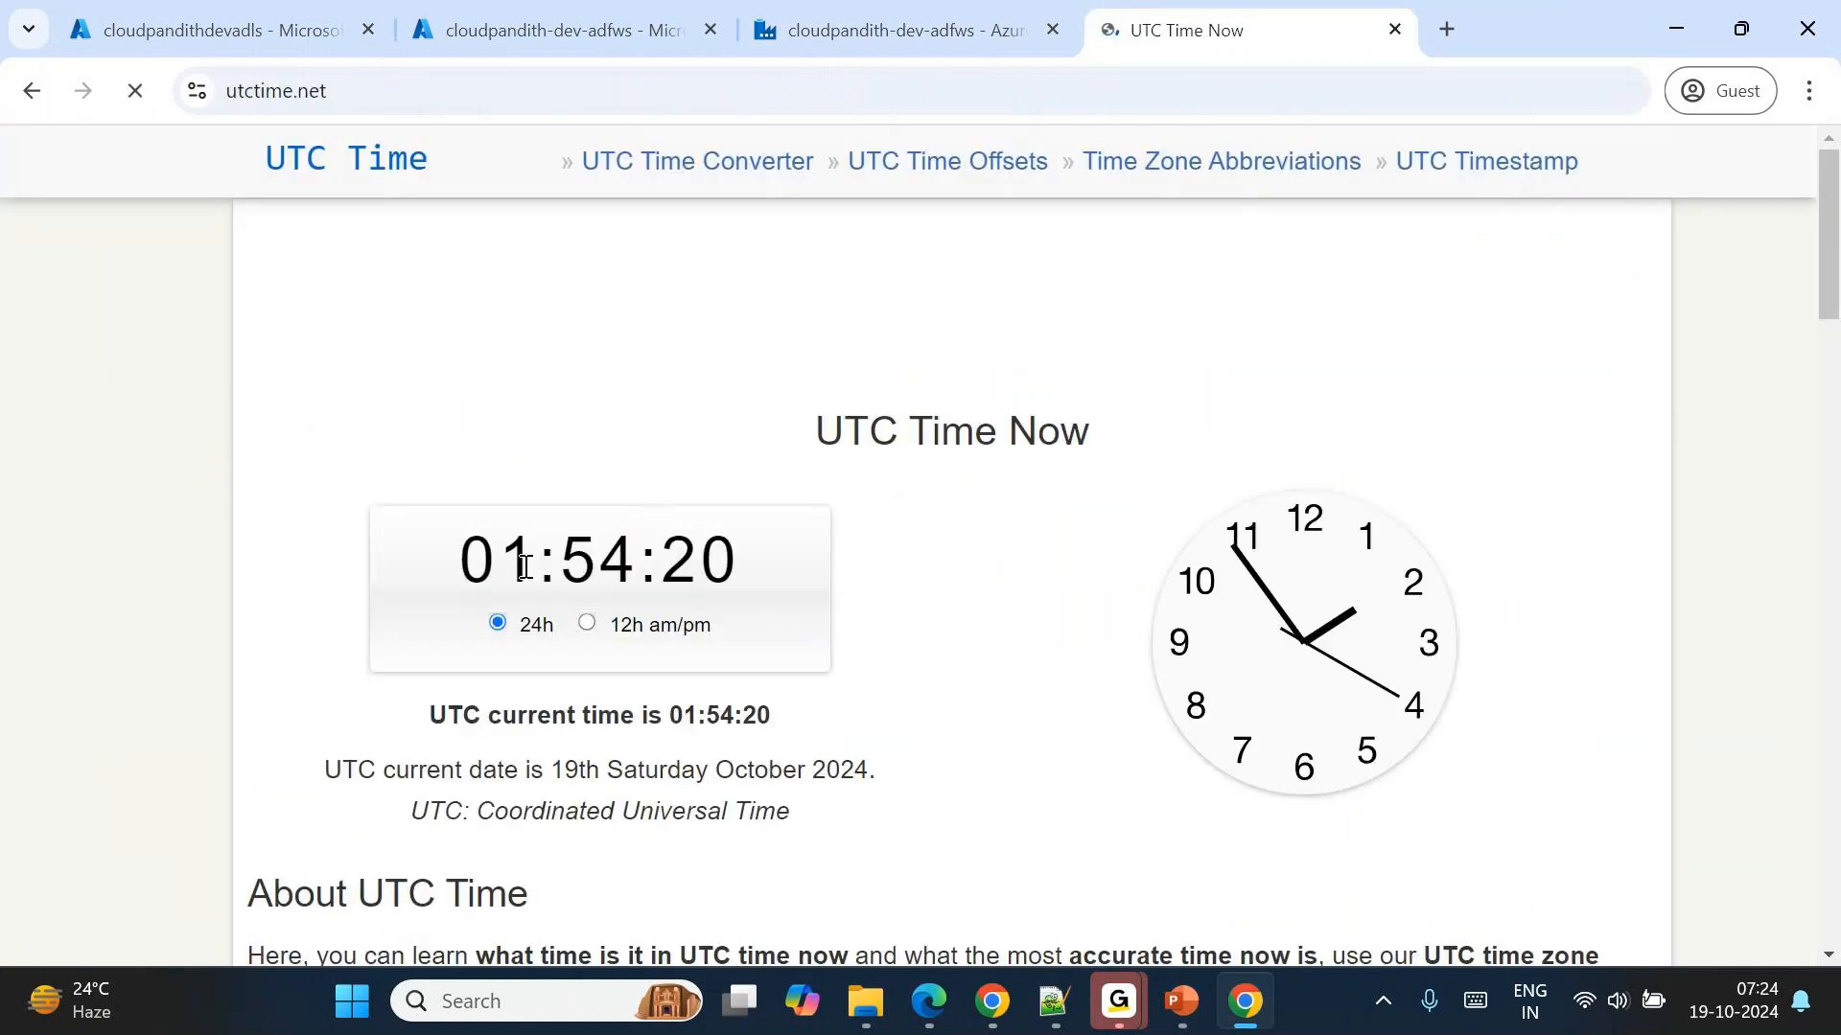
pyautogui.moveTo(744, 560); pyautogui.dragTo(790, 563)
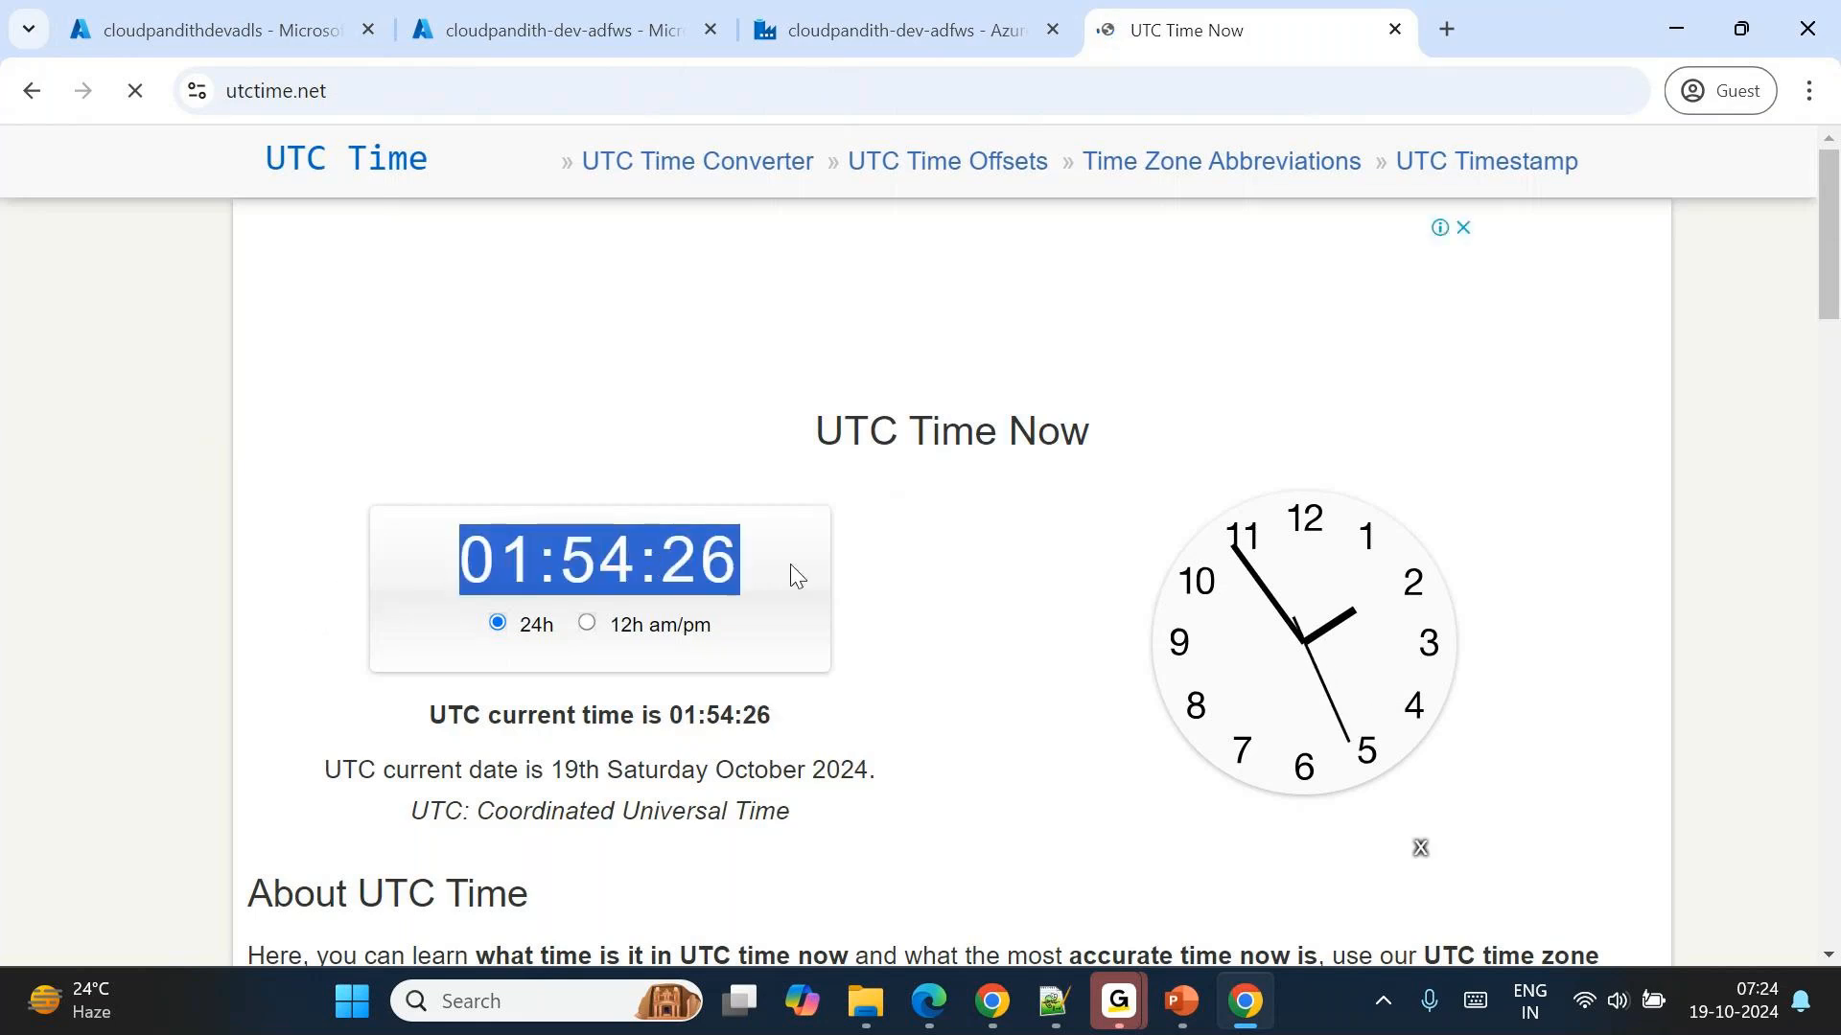
# Return to Data Factory and set the End time (UTC) of Delete1's last-modified filter to 10/19/2024, 1:50:00 AM.
pyautogui.click(868, 21)
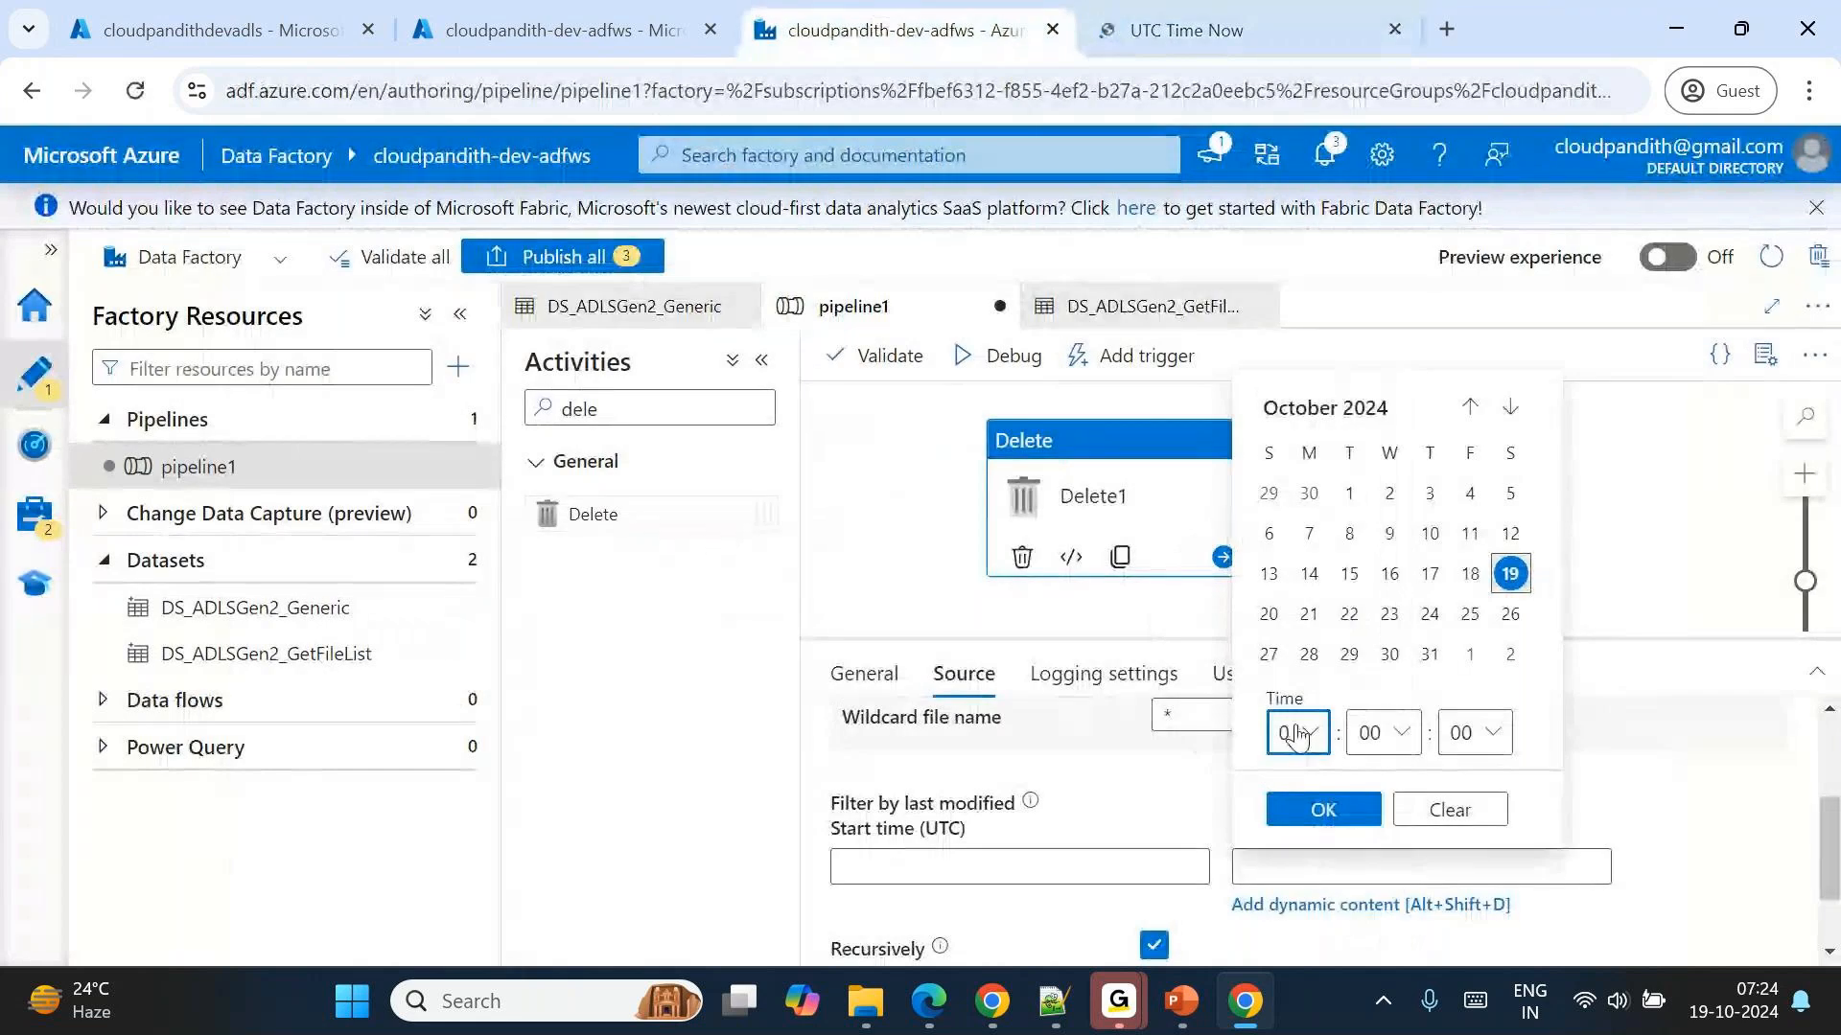
pyautogui.click(1296, 734)
pyautogui.click(1345, 472)
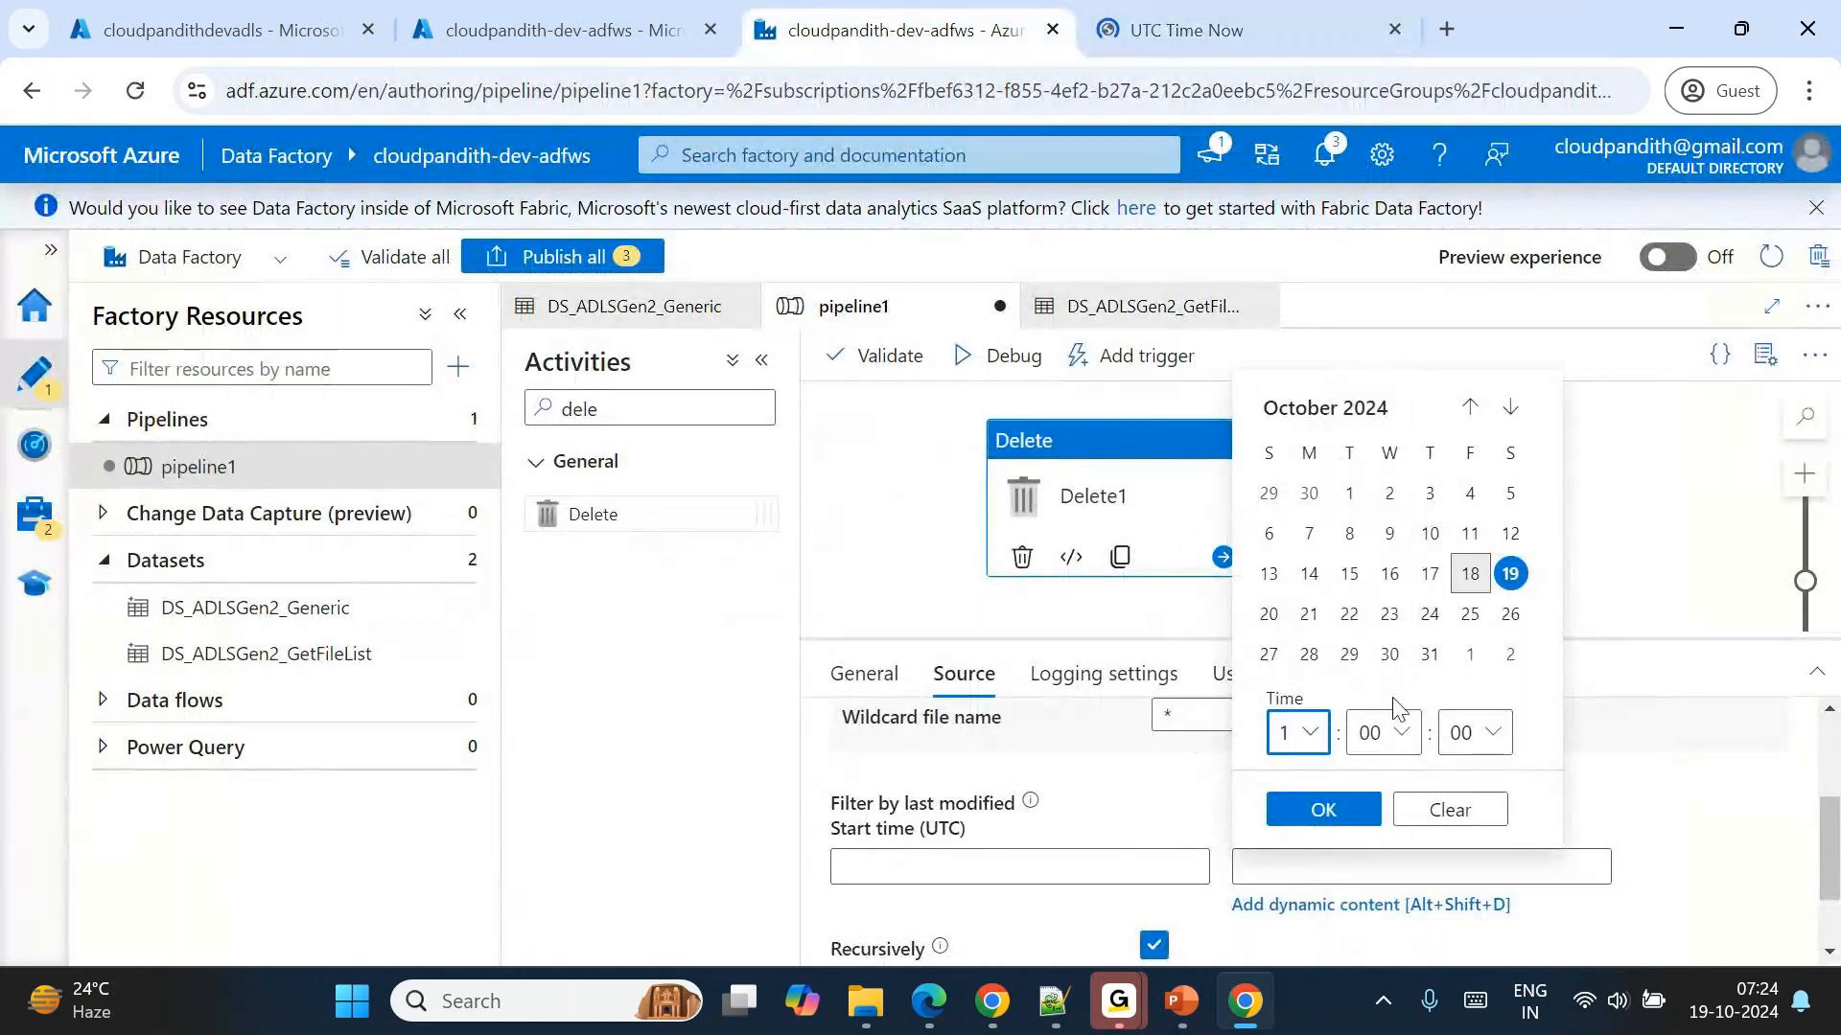
pyautogui.click(1392, 752)
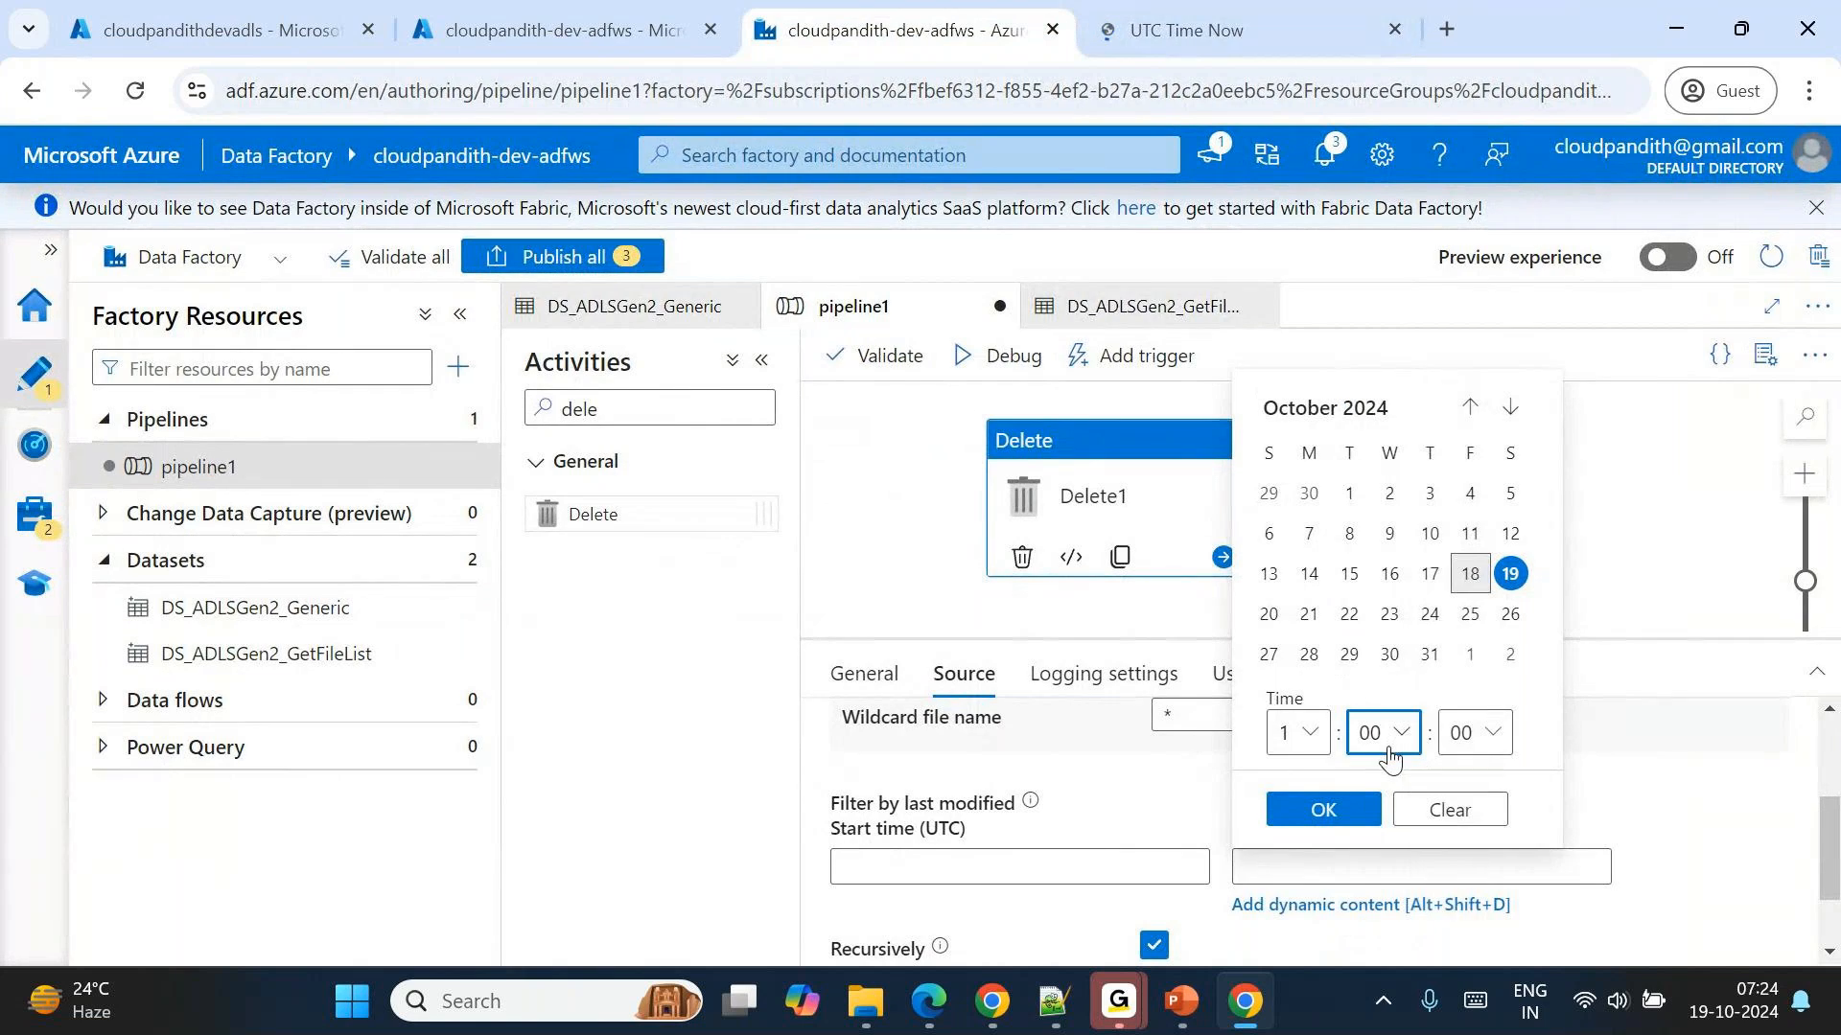
pyautogui.scroll(-15, 1445, 726)
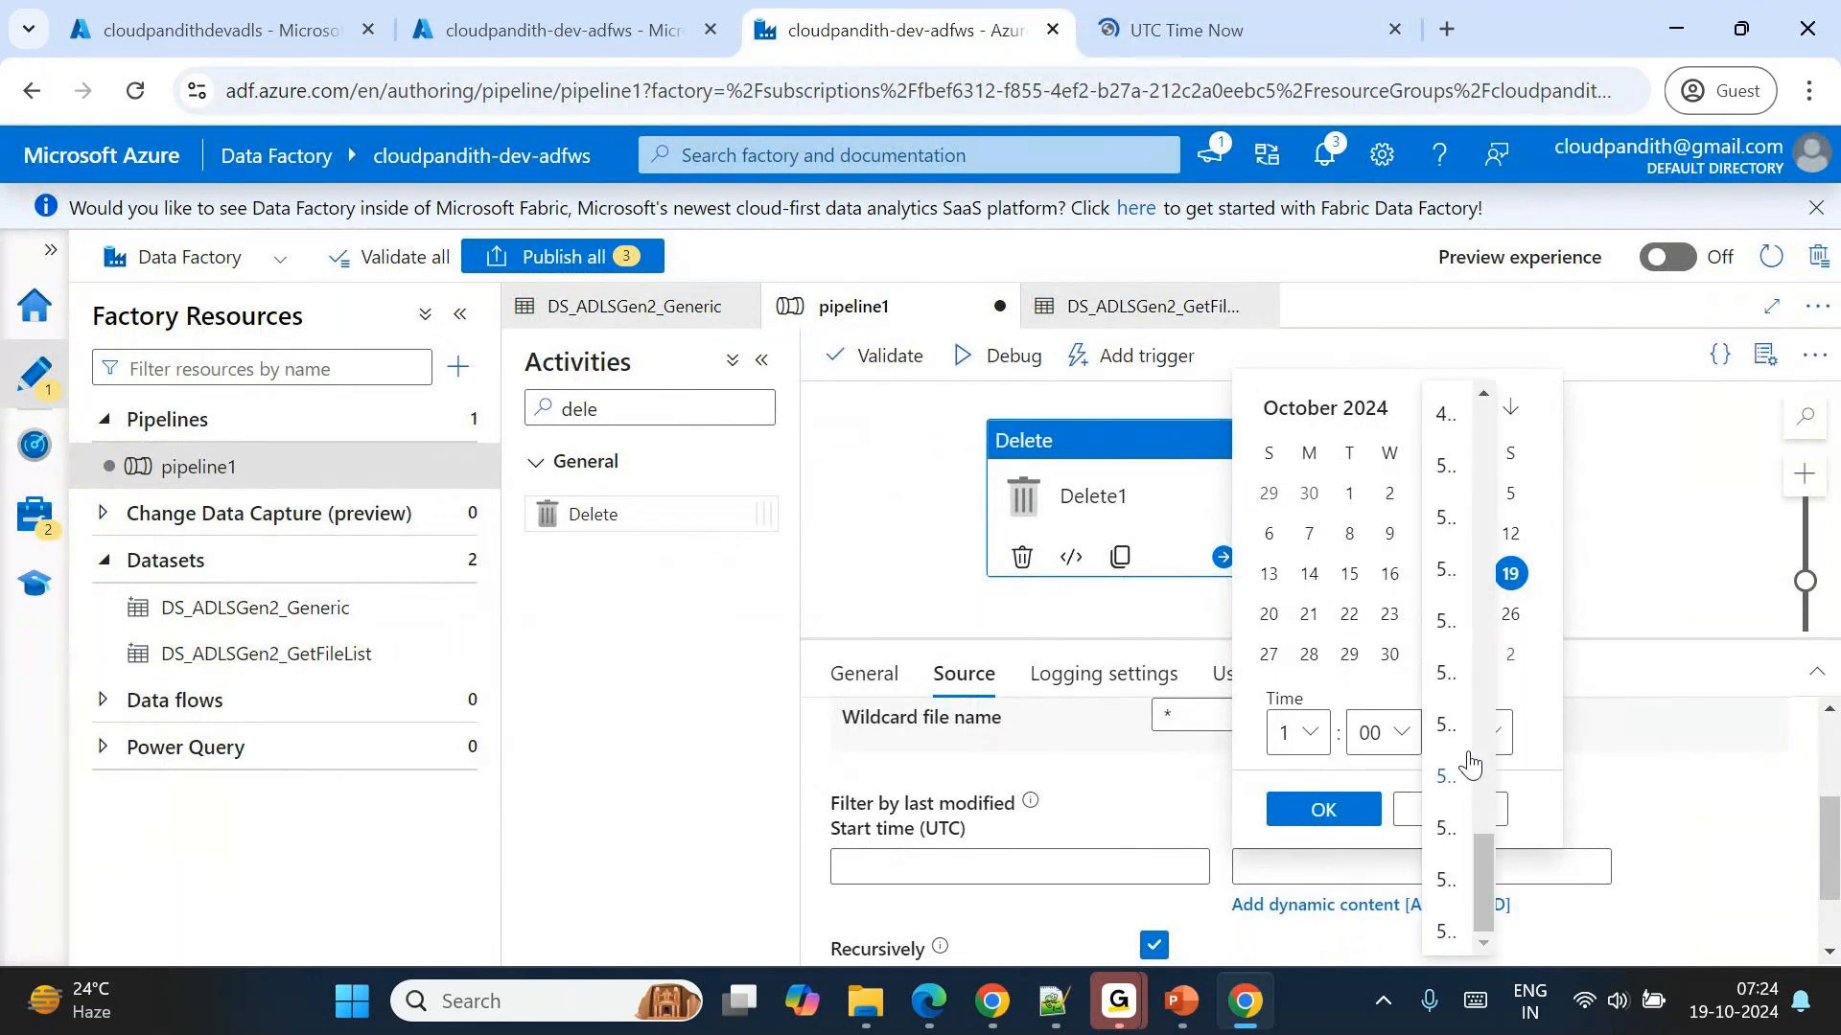
pyautogui.click(1438, 576)
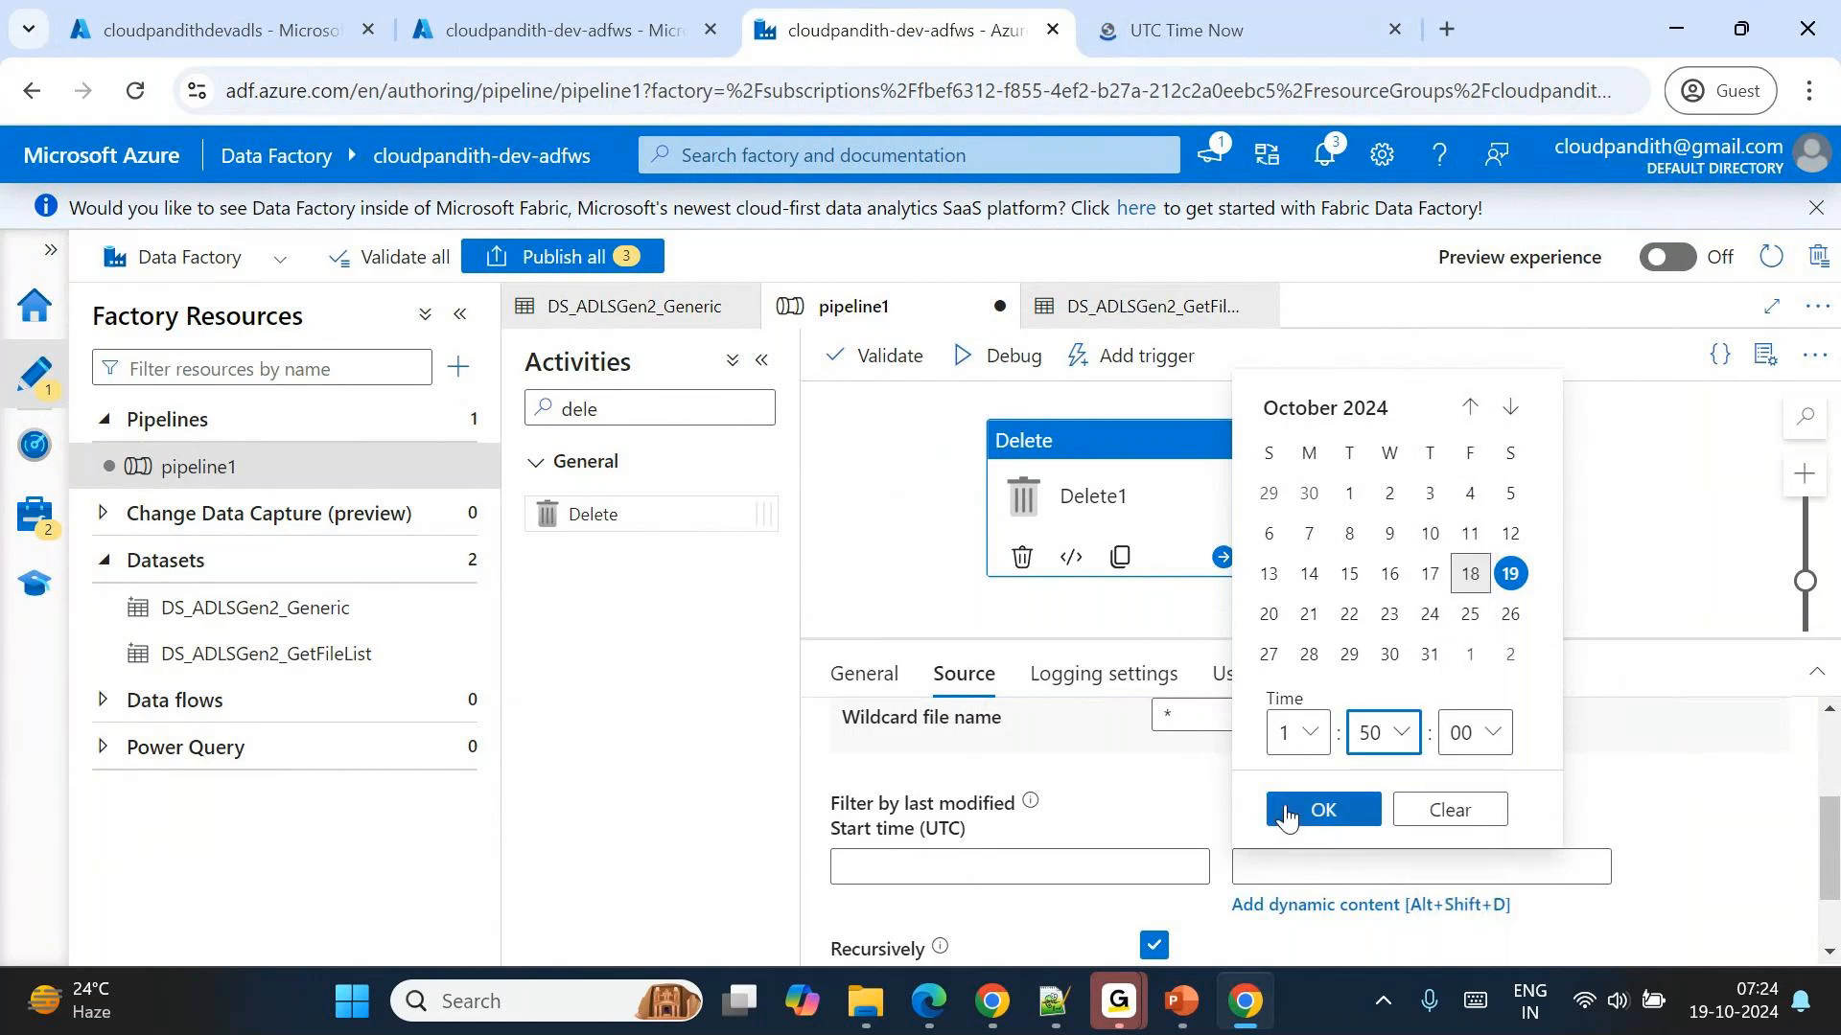
pyautogui.click(1285, 812)
pyautogui.click(1297, 867)
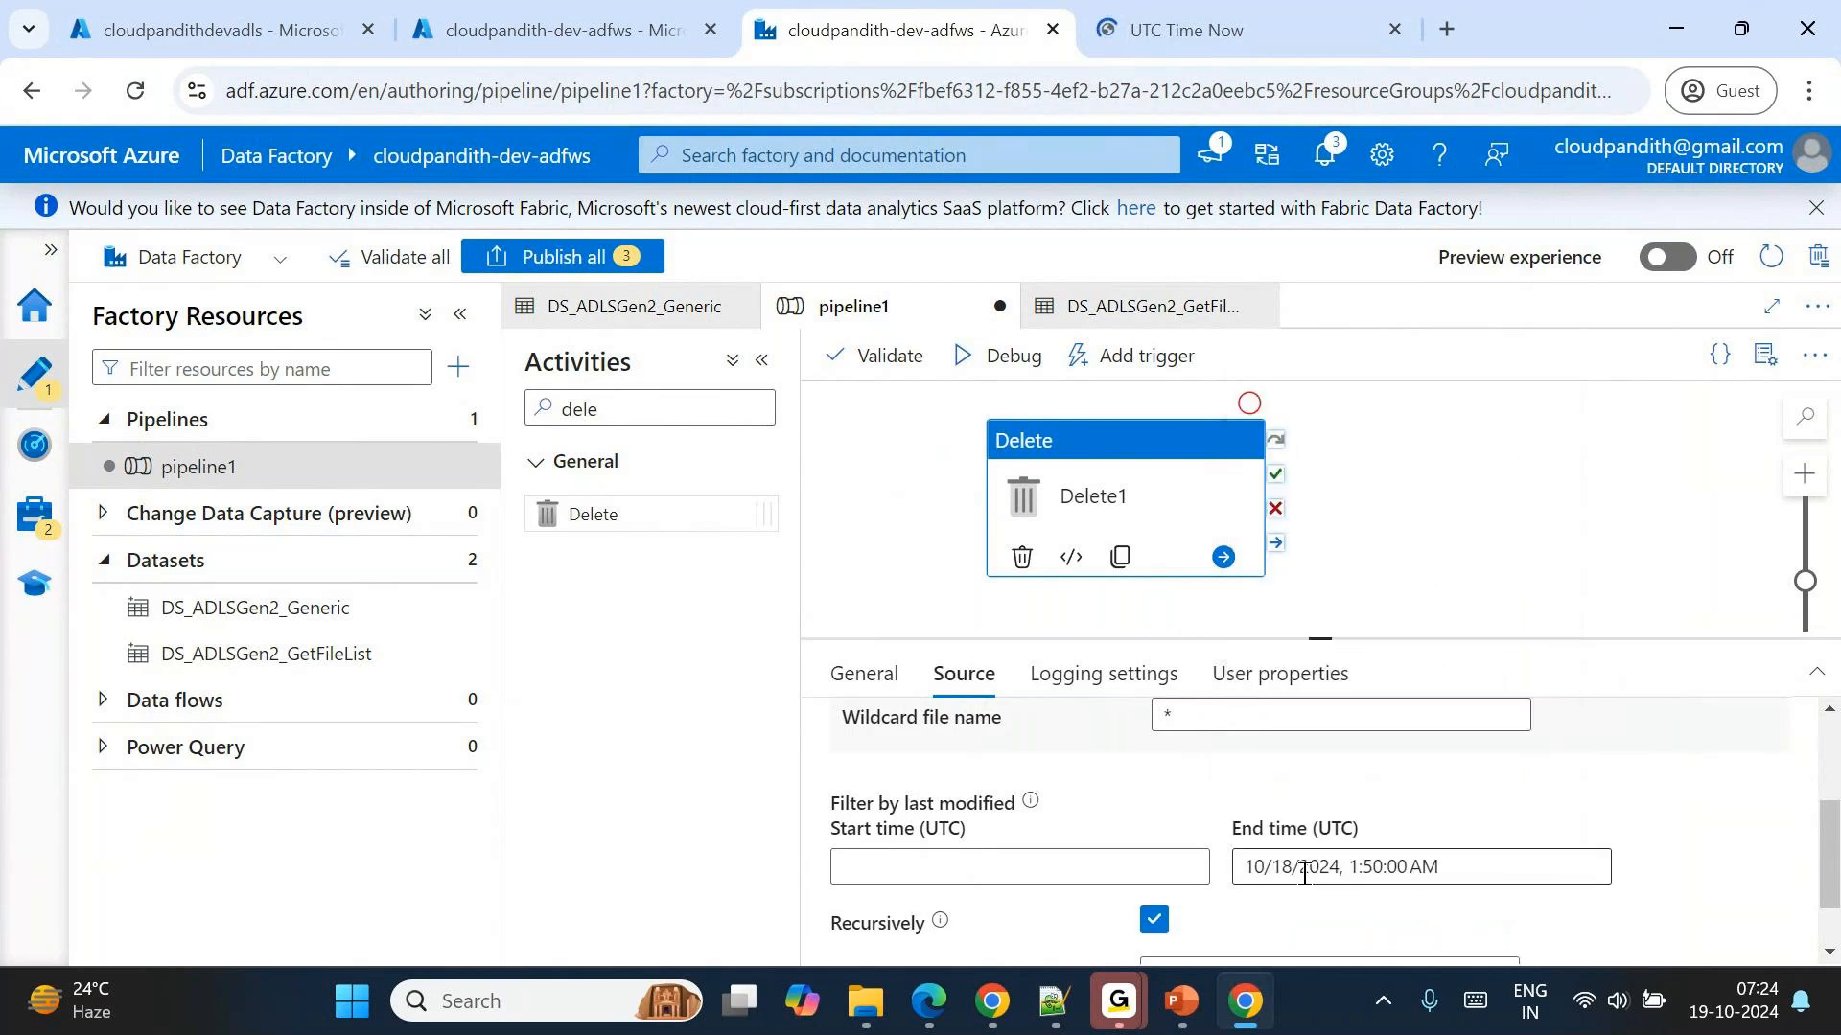
pyautogui.click(1510, 574)
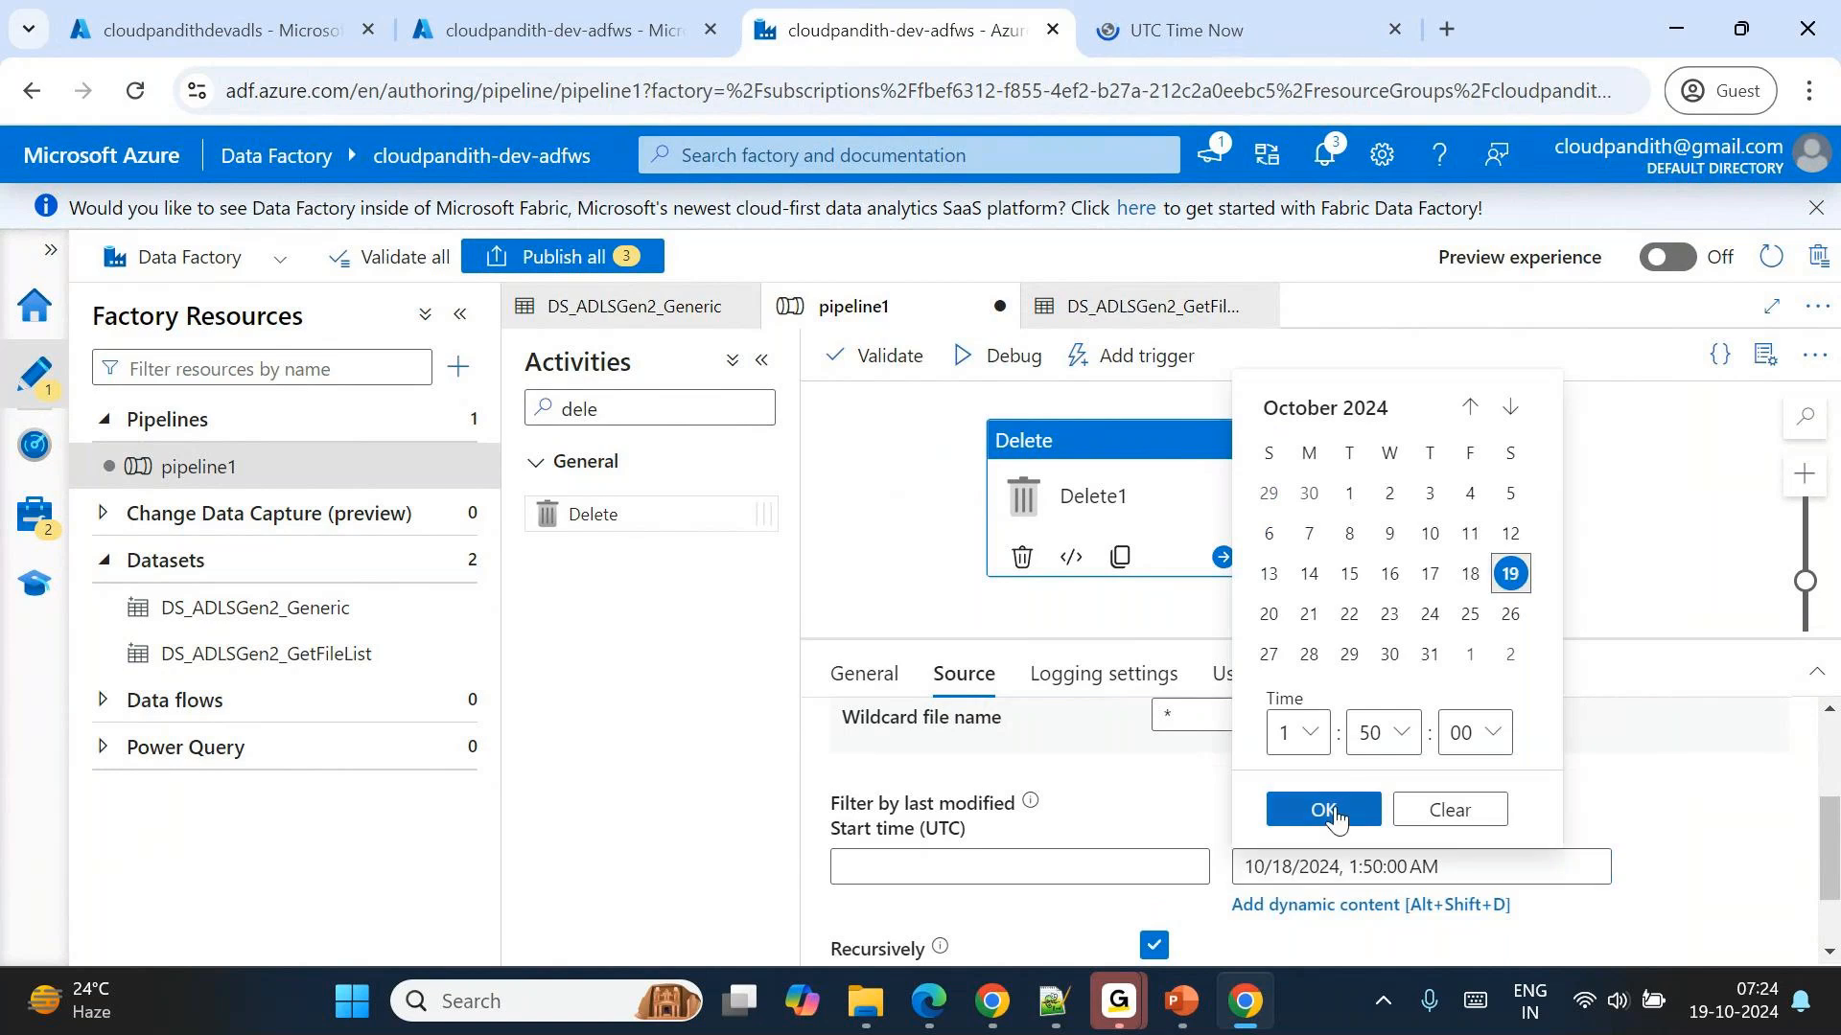
pyautogui.click(1321, 808)
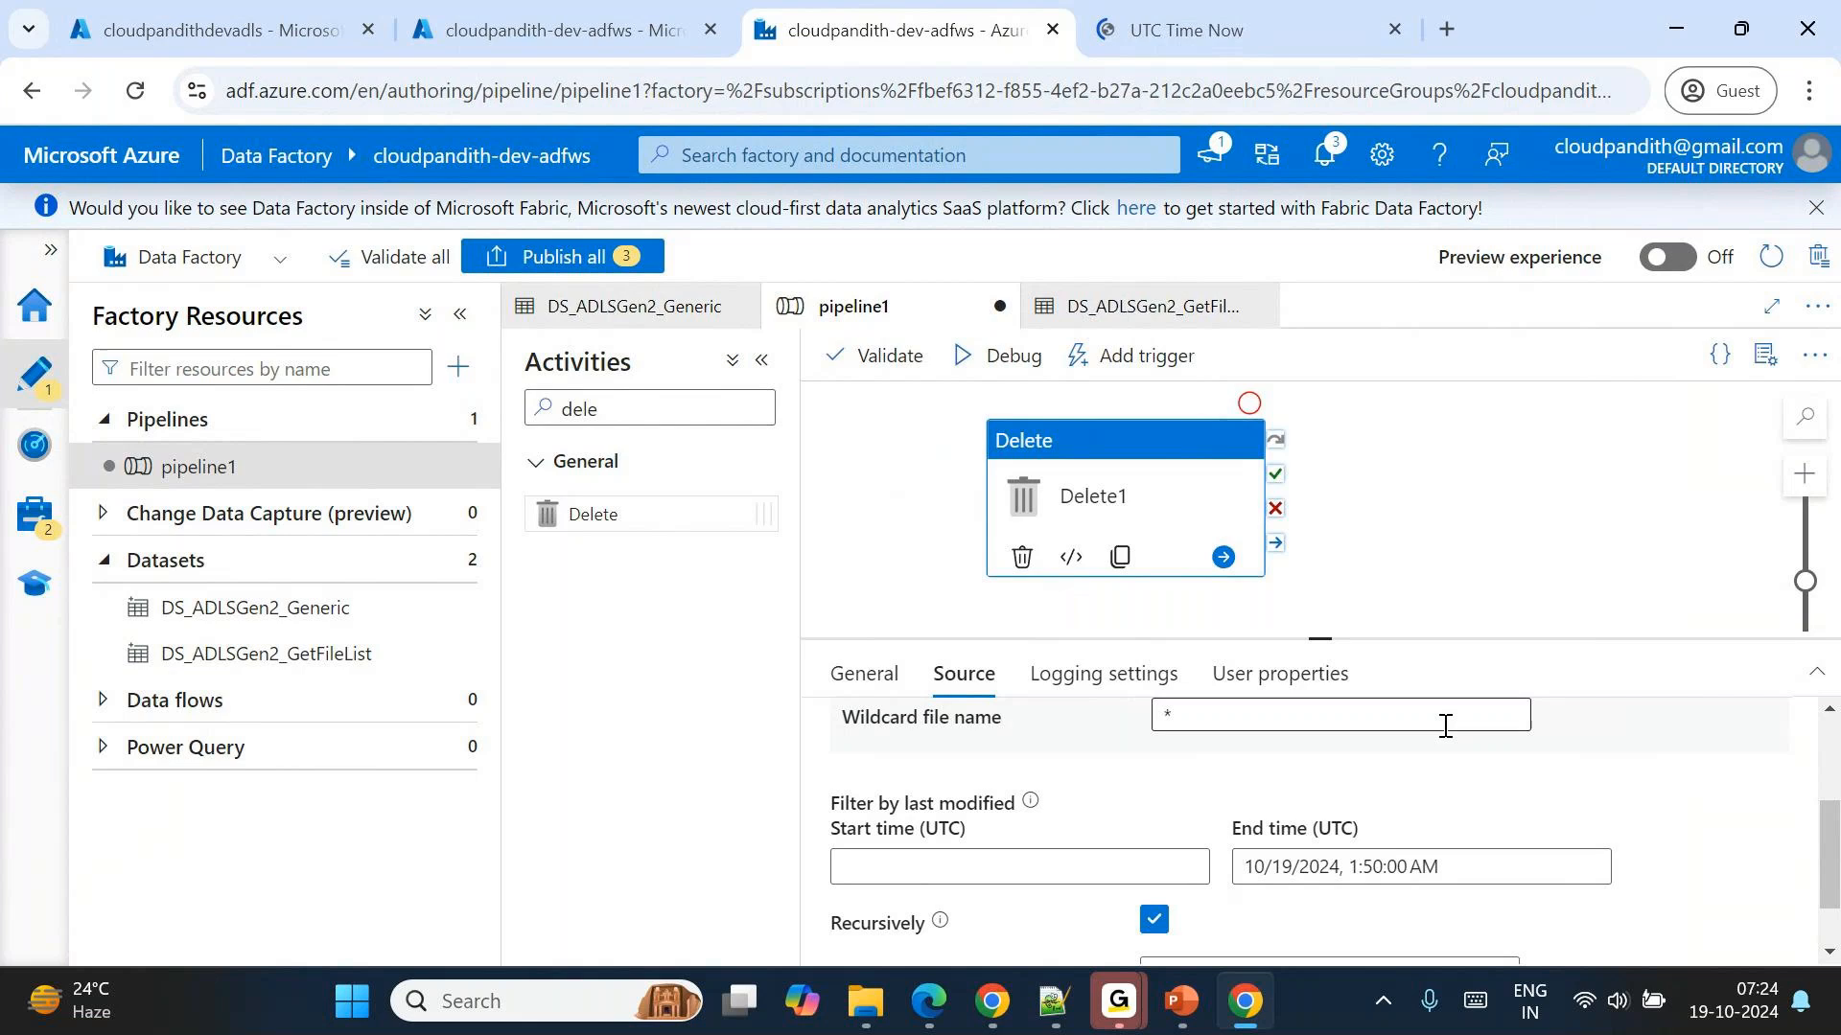
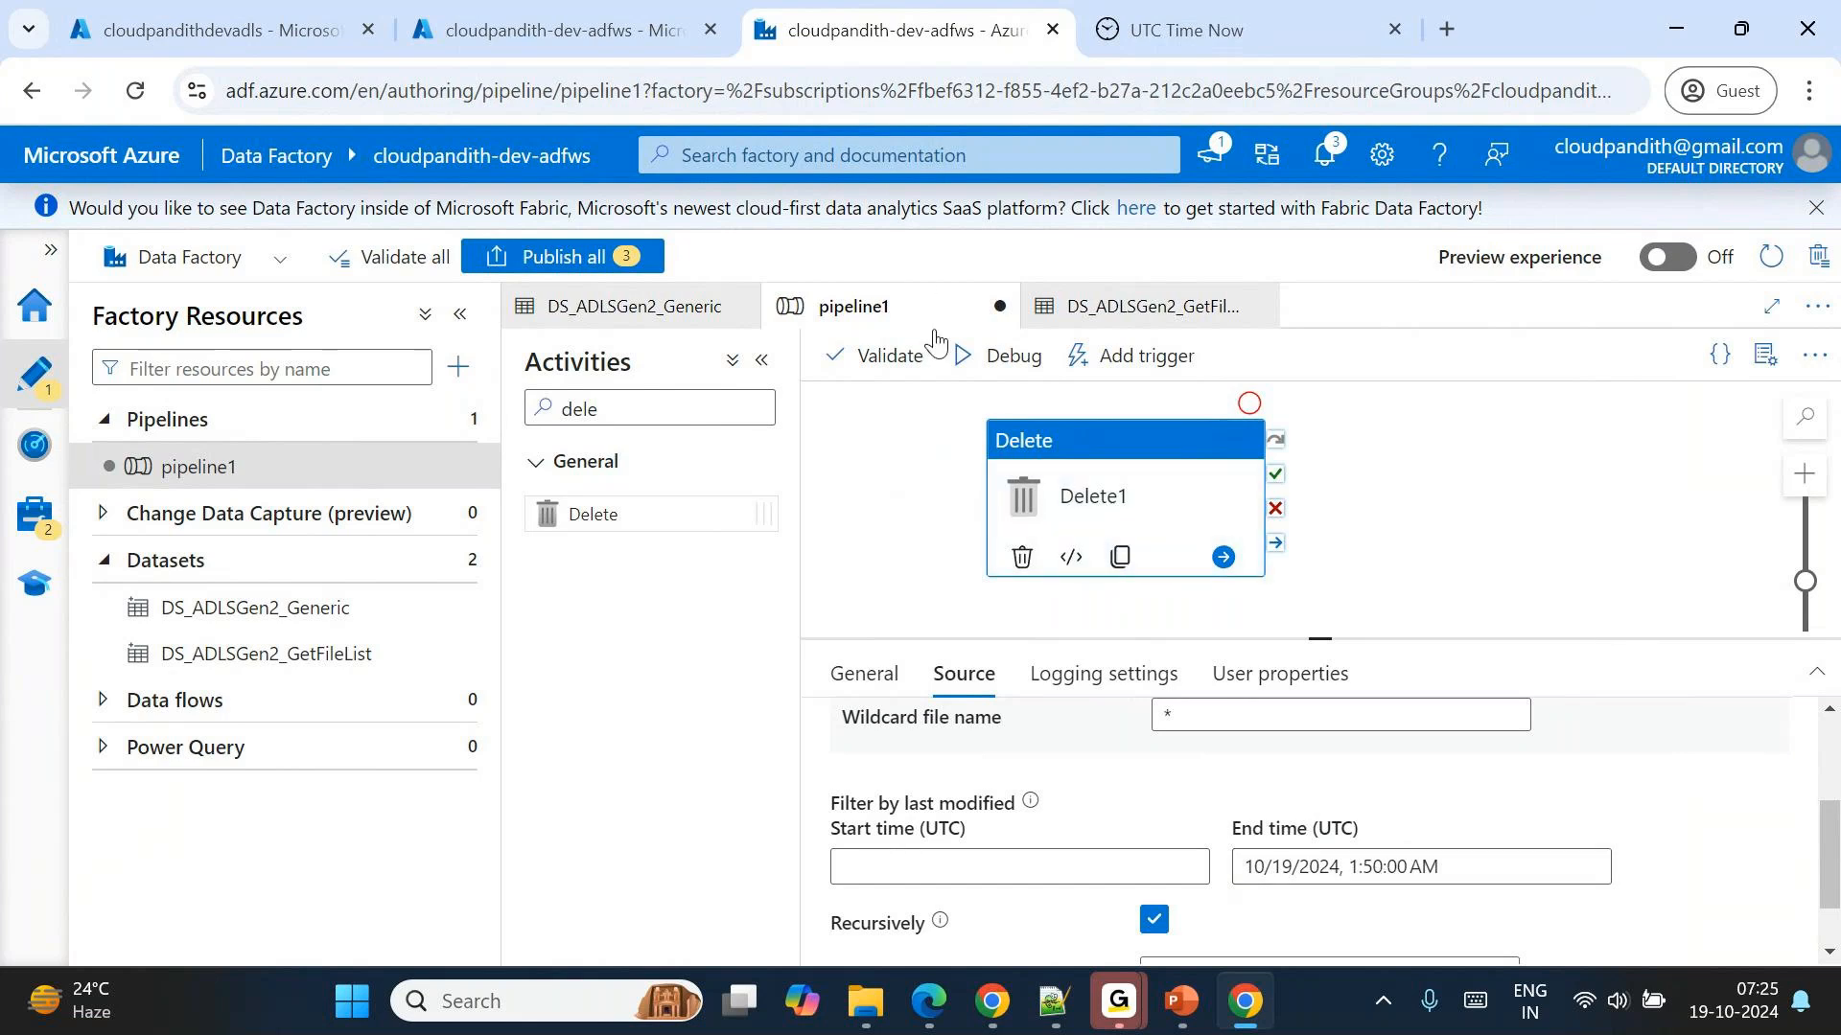
# Check the current UTC time and set the End time (UTC) of Delete1's last-modified filter to 10/19/2024, 1:55:00 AM.
pyautogui.click(1203, 26)
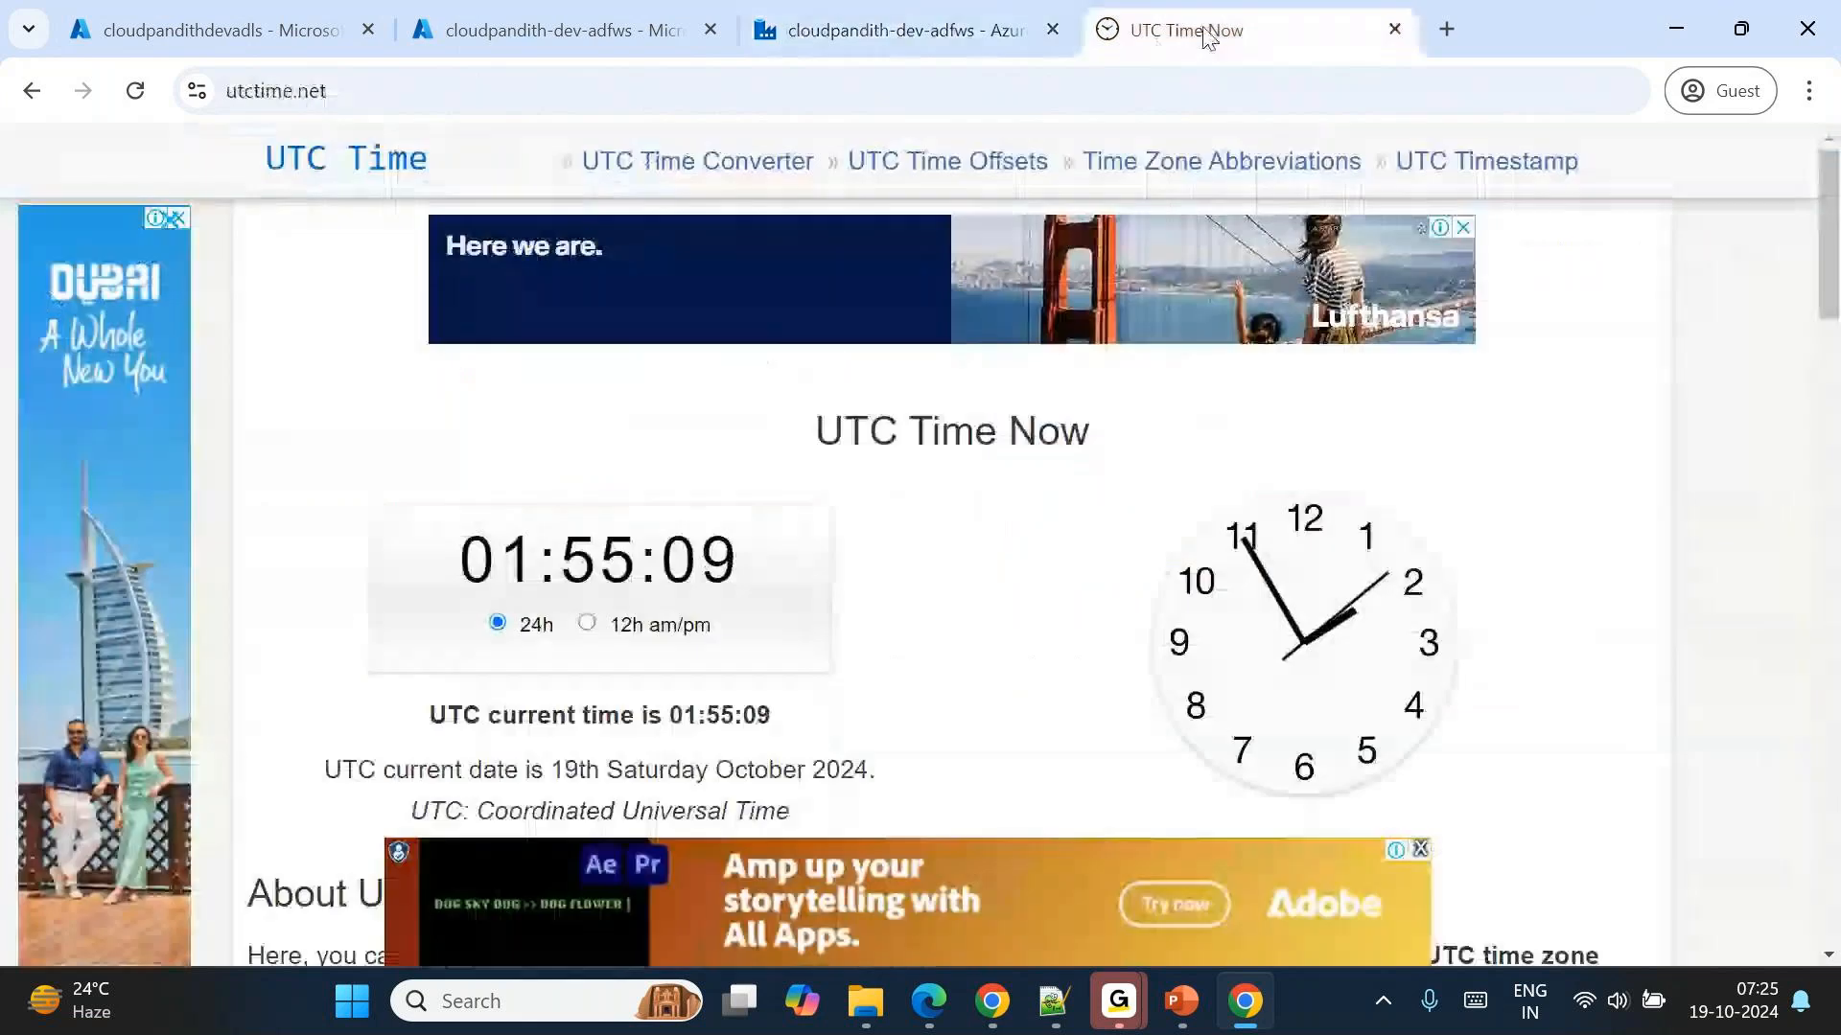
pyautogui.click(899, 7)
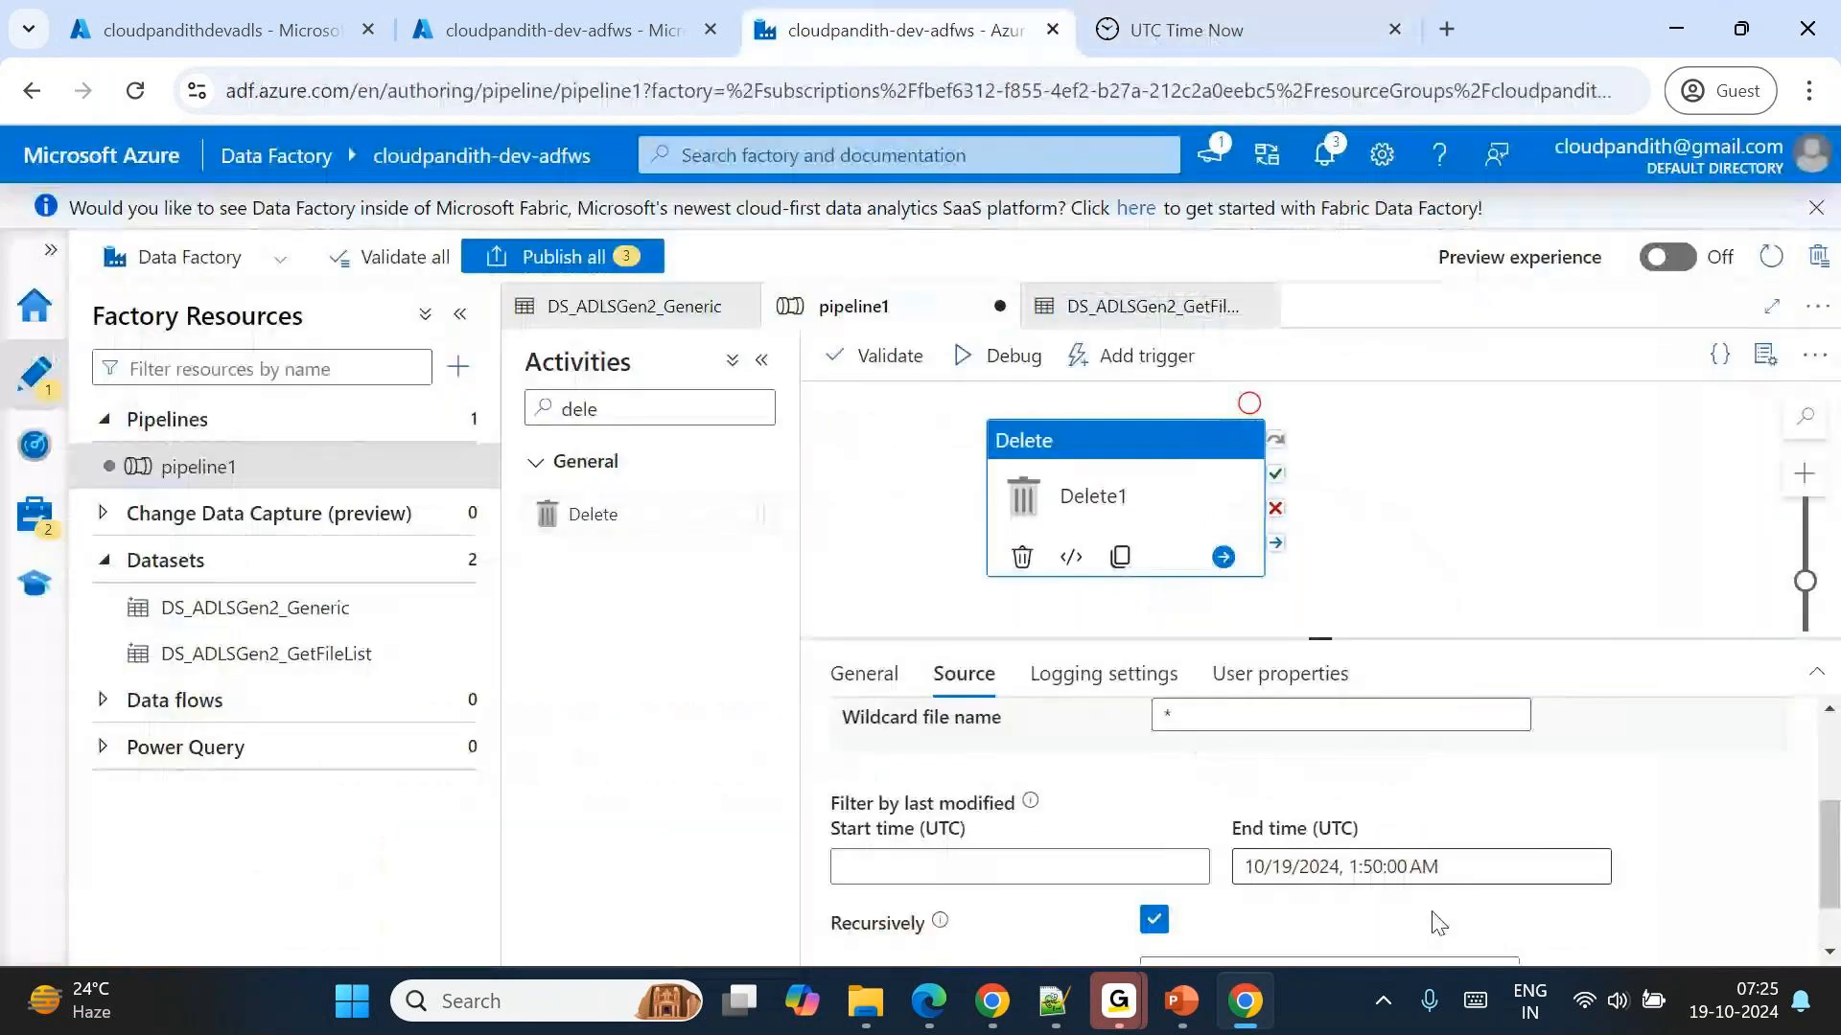
pyautogui.click(1381, 868)
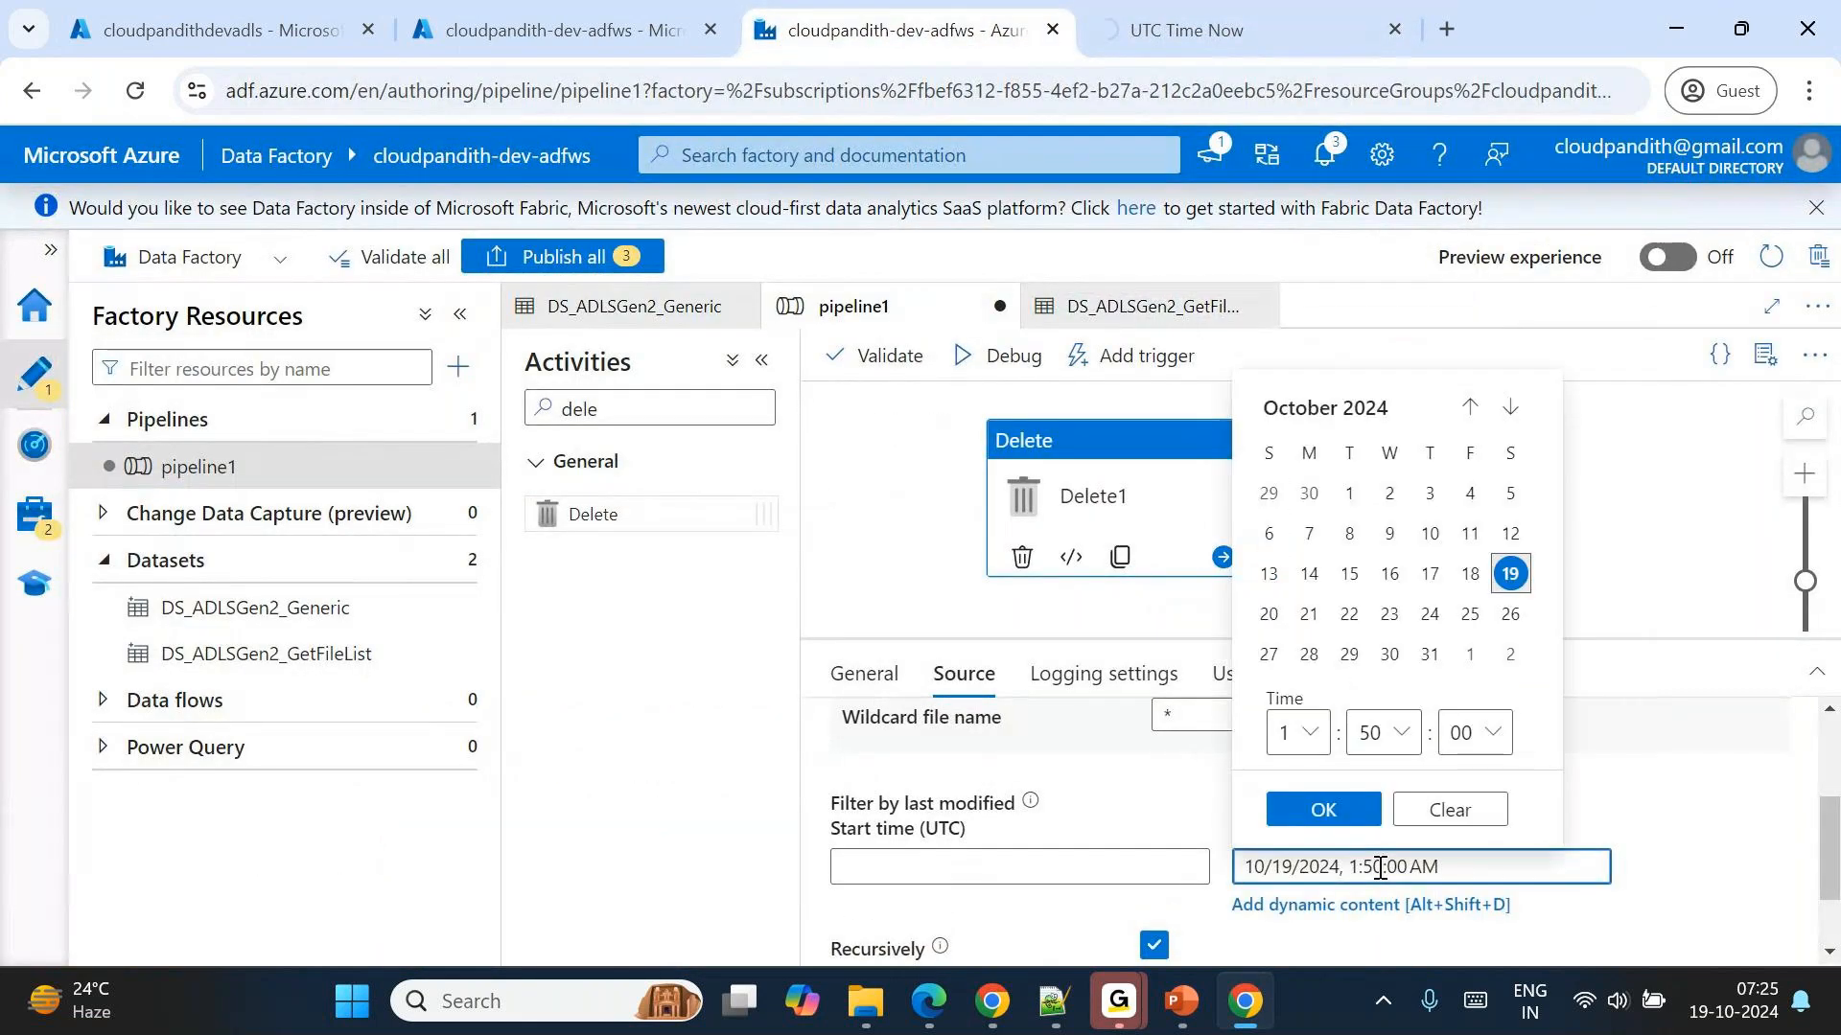
pyautogui.click(1381, 868)
pyautogui.press('Delete')
pyautogui.write('5')
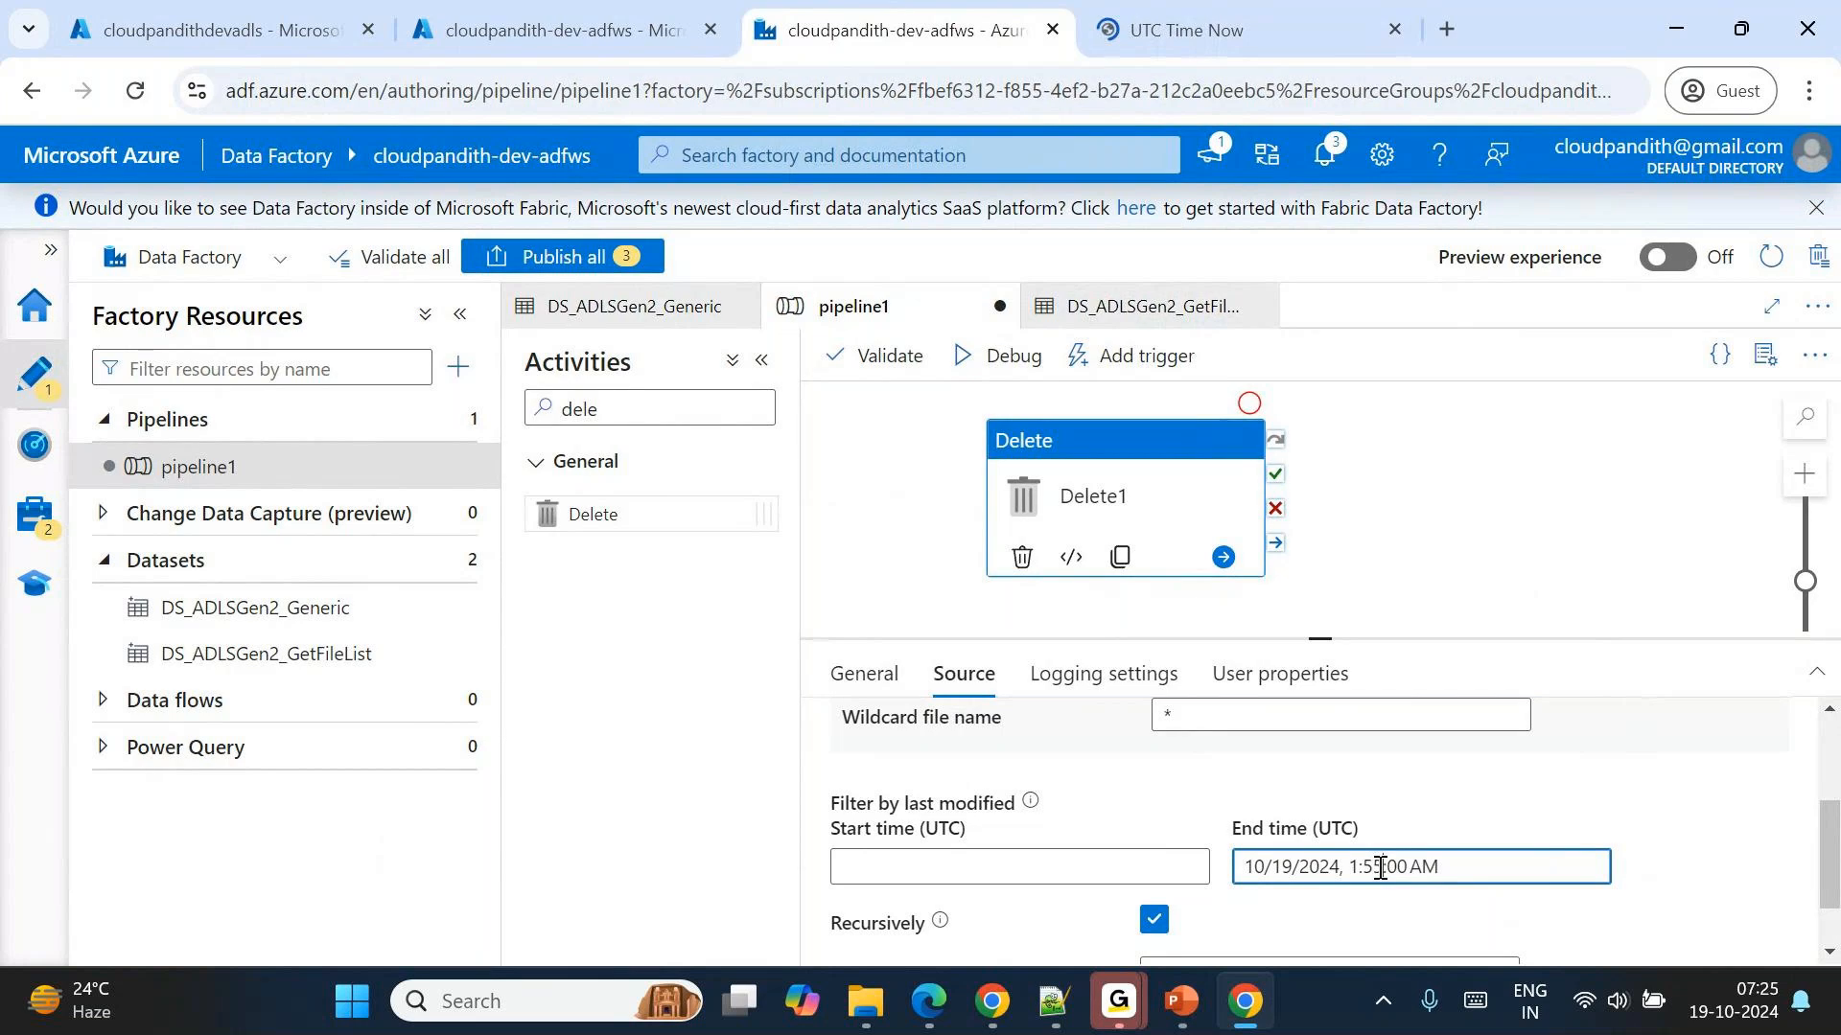
pyautogui.click(1553, 798)
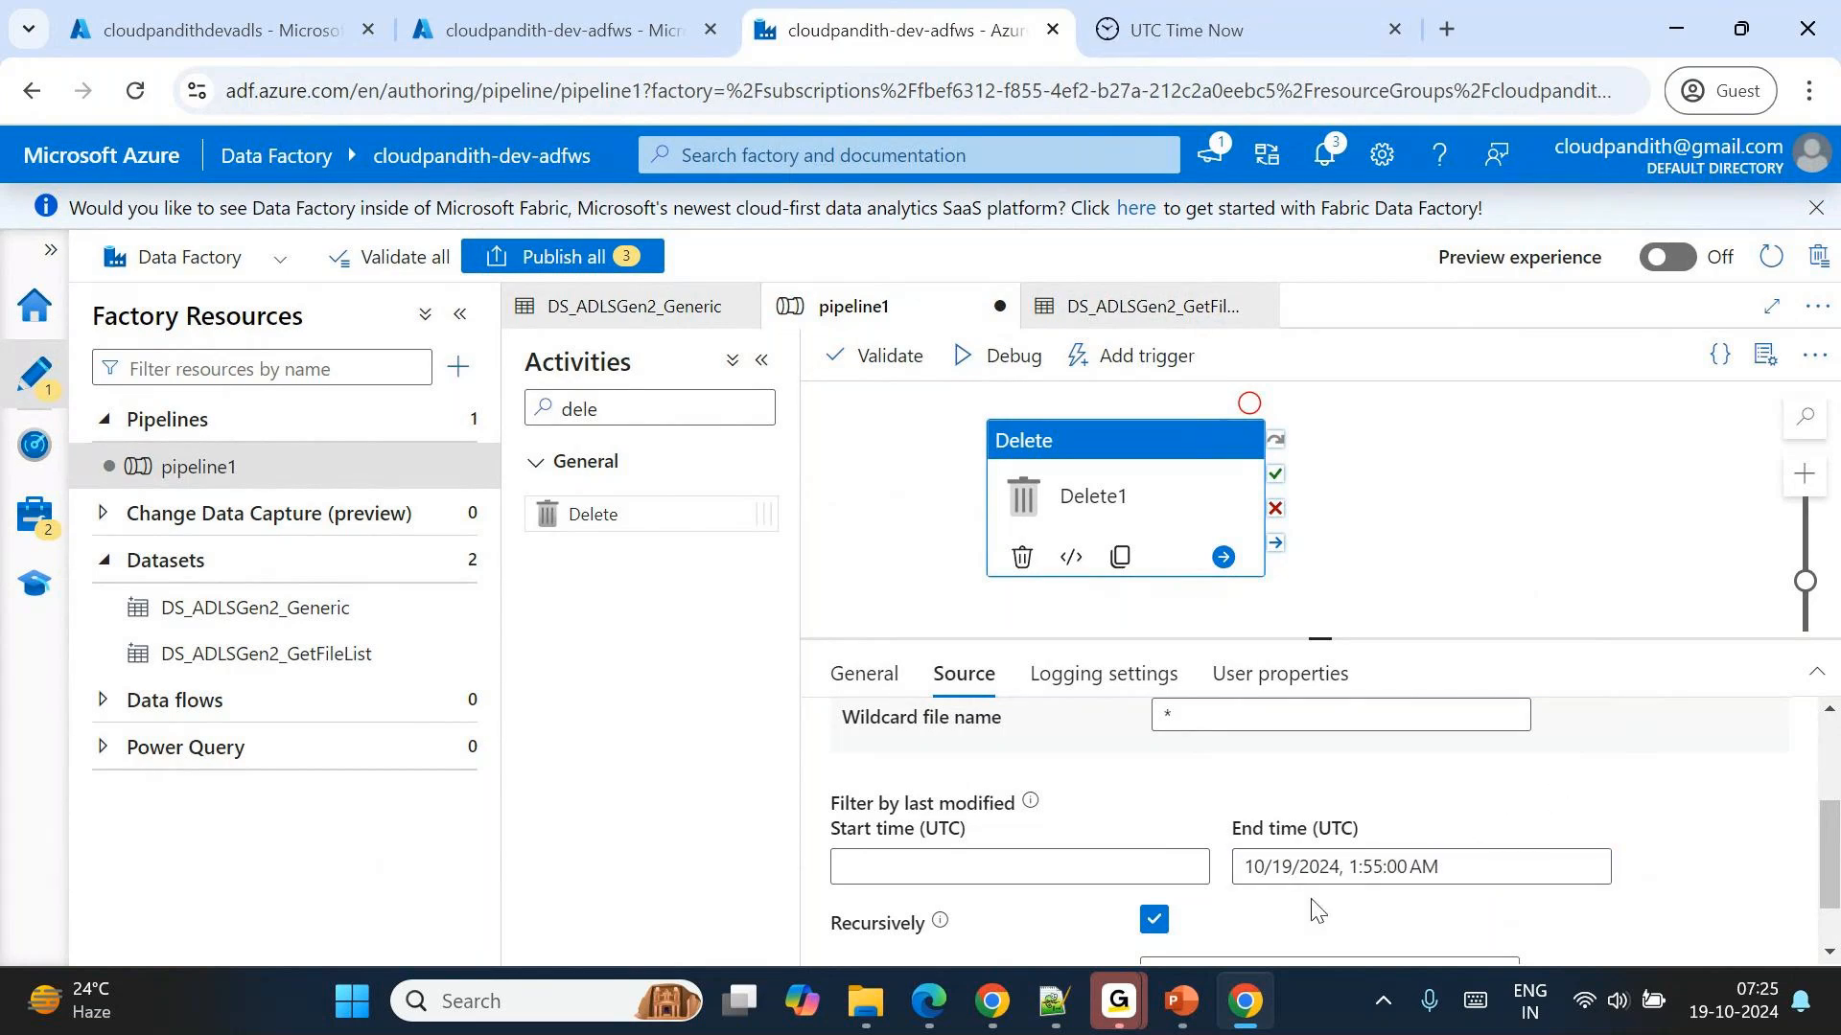
# Switch to the Azure portal and open the archivaldata folder in the global container of the cloudpandithdevadls storage account.
pyautogui.click(216, 8)
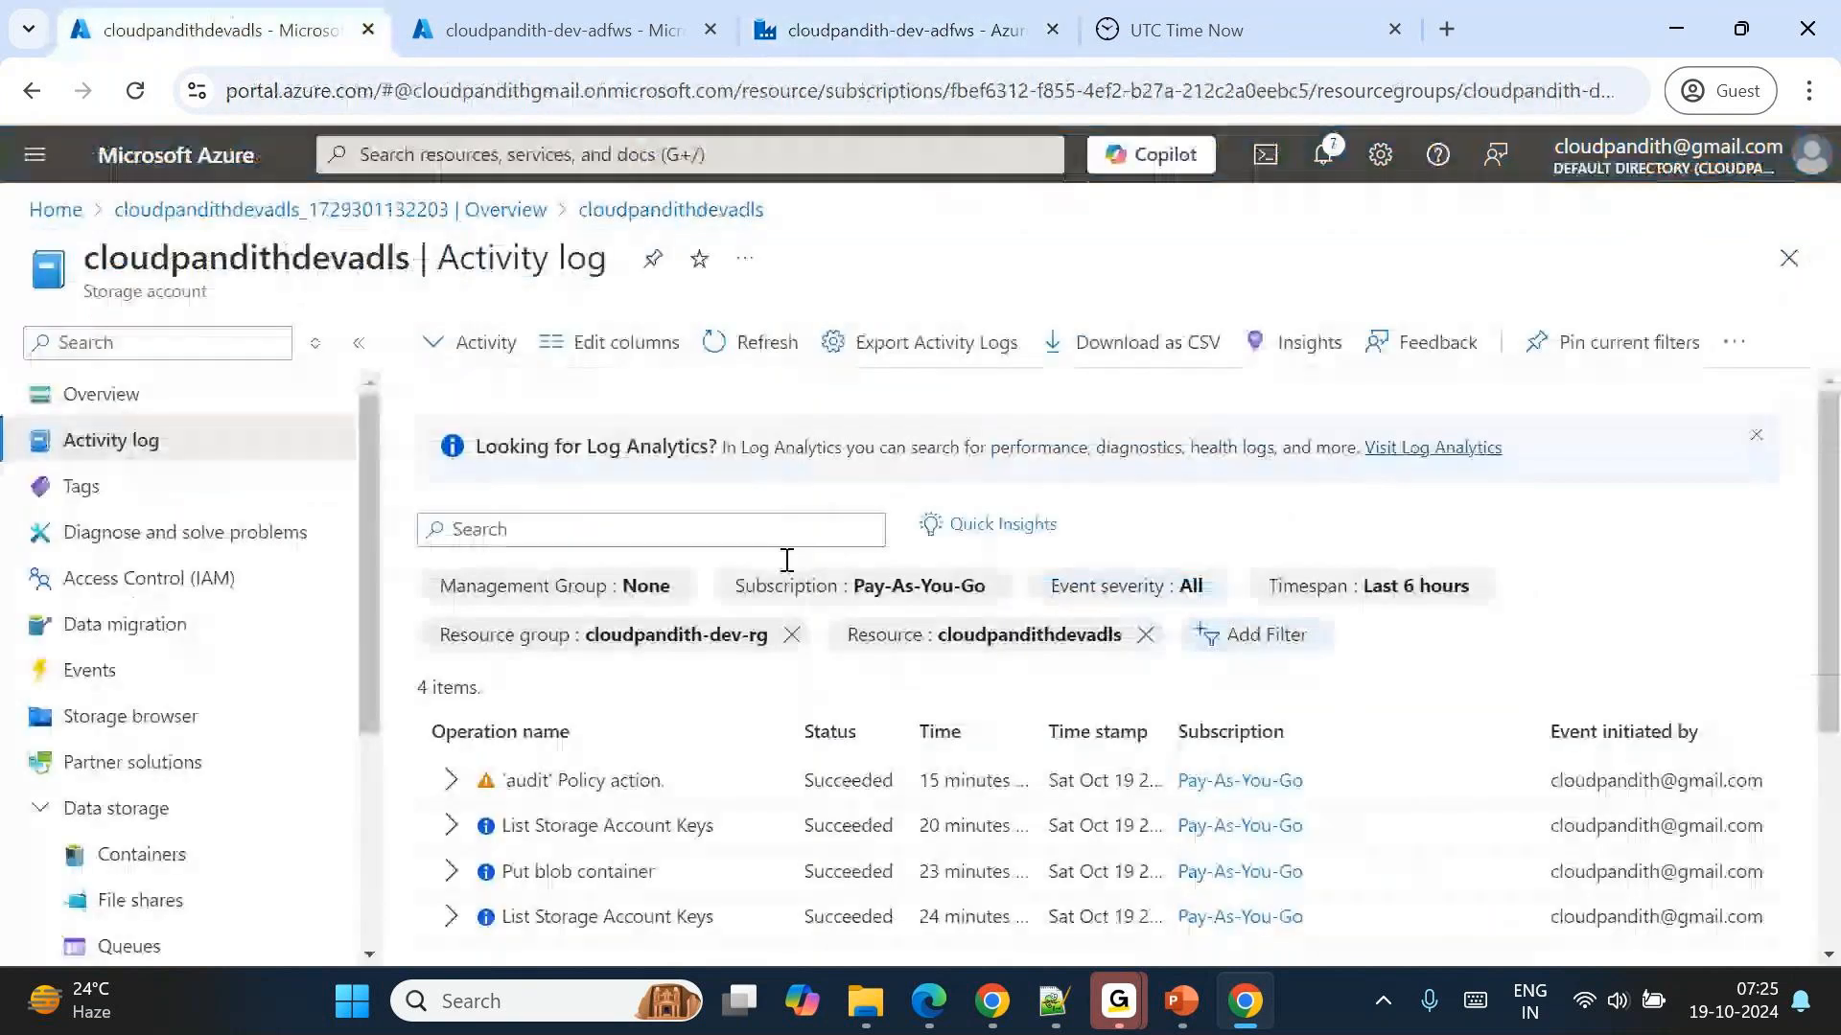
pyautogui.click(142, 855)
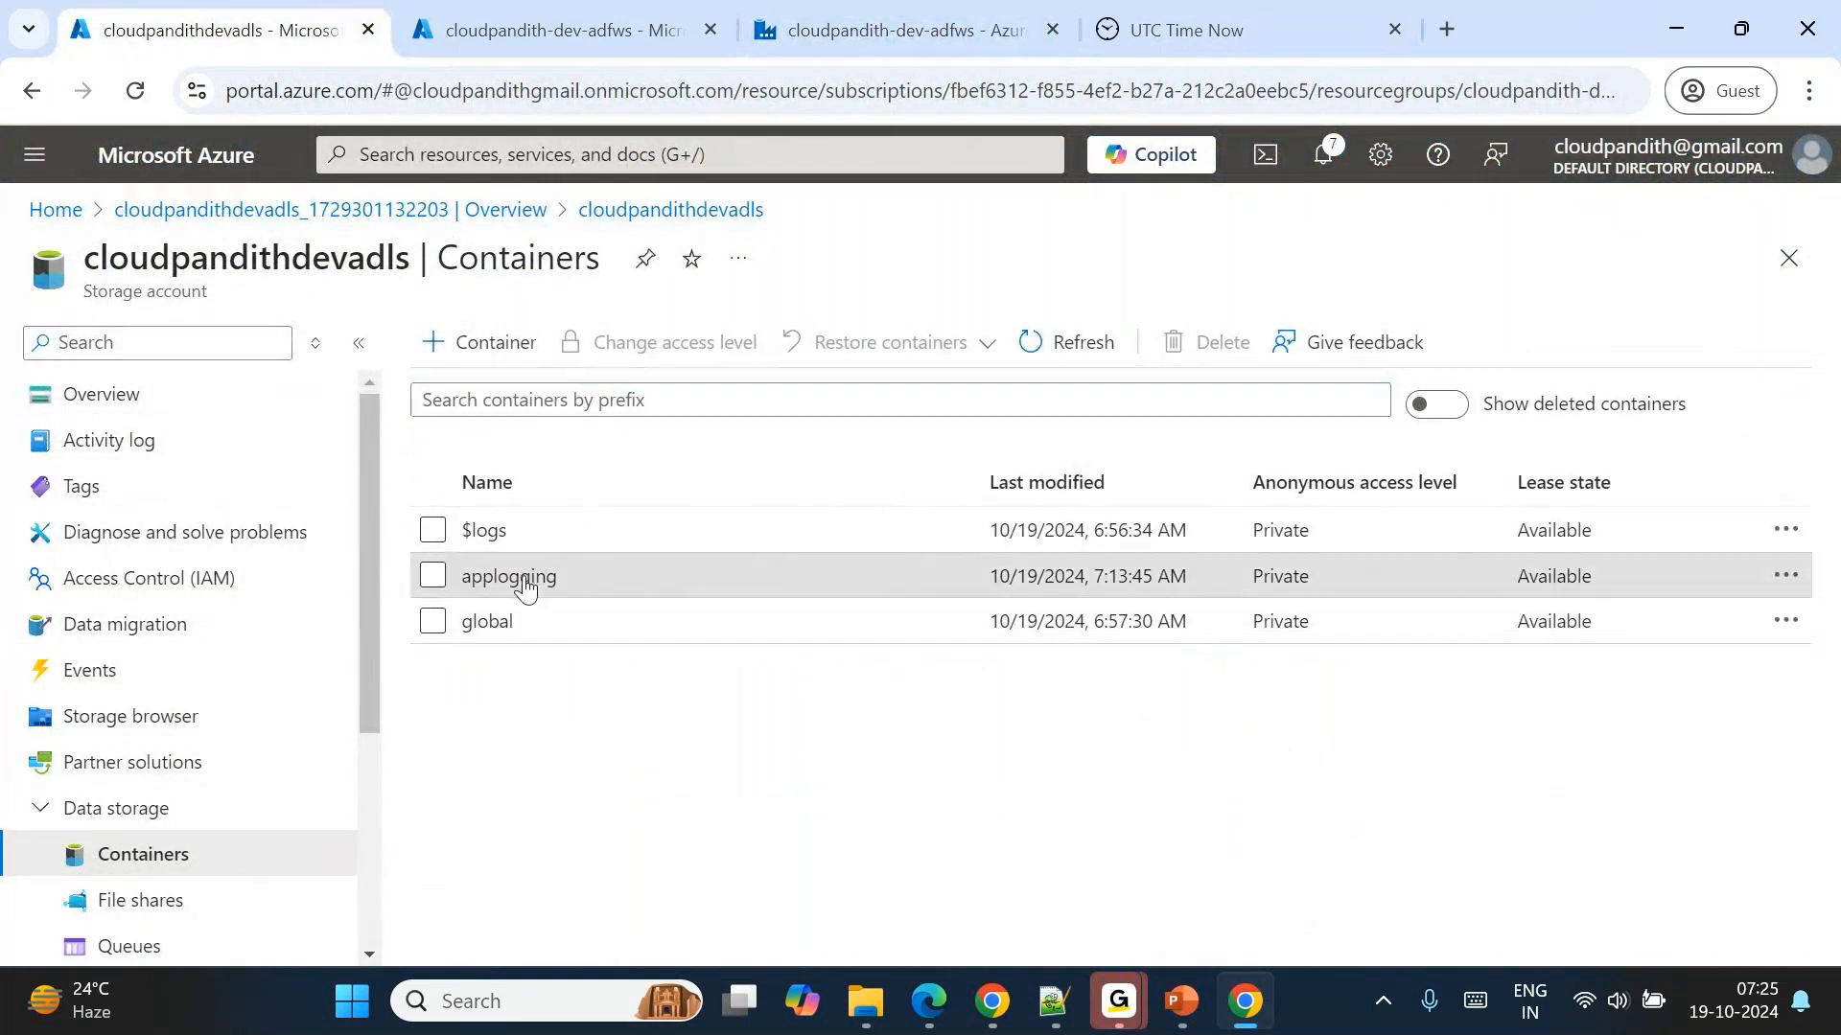
pyautogui.click(511, 578)
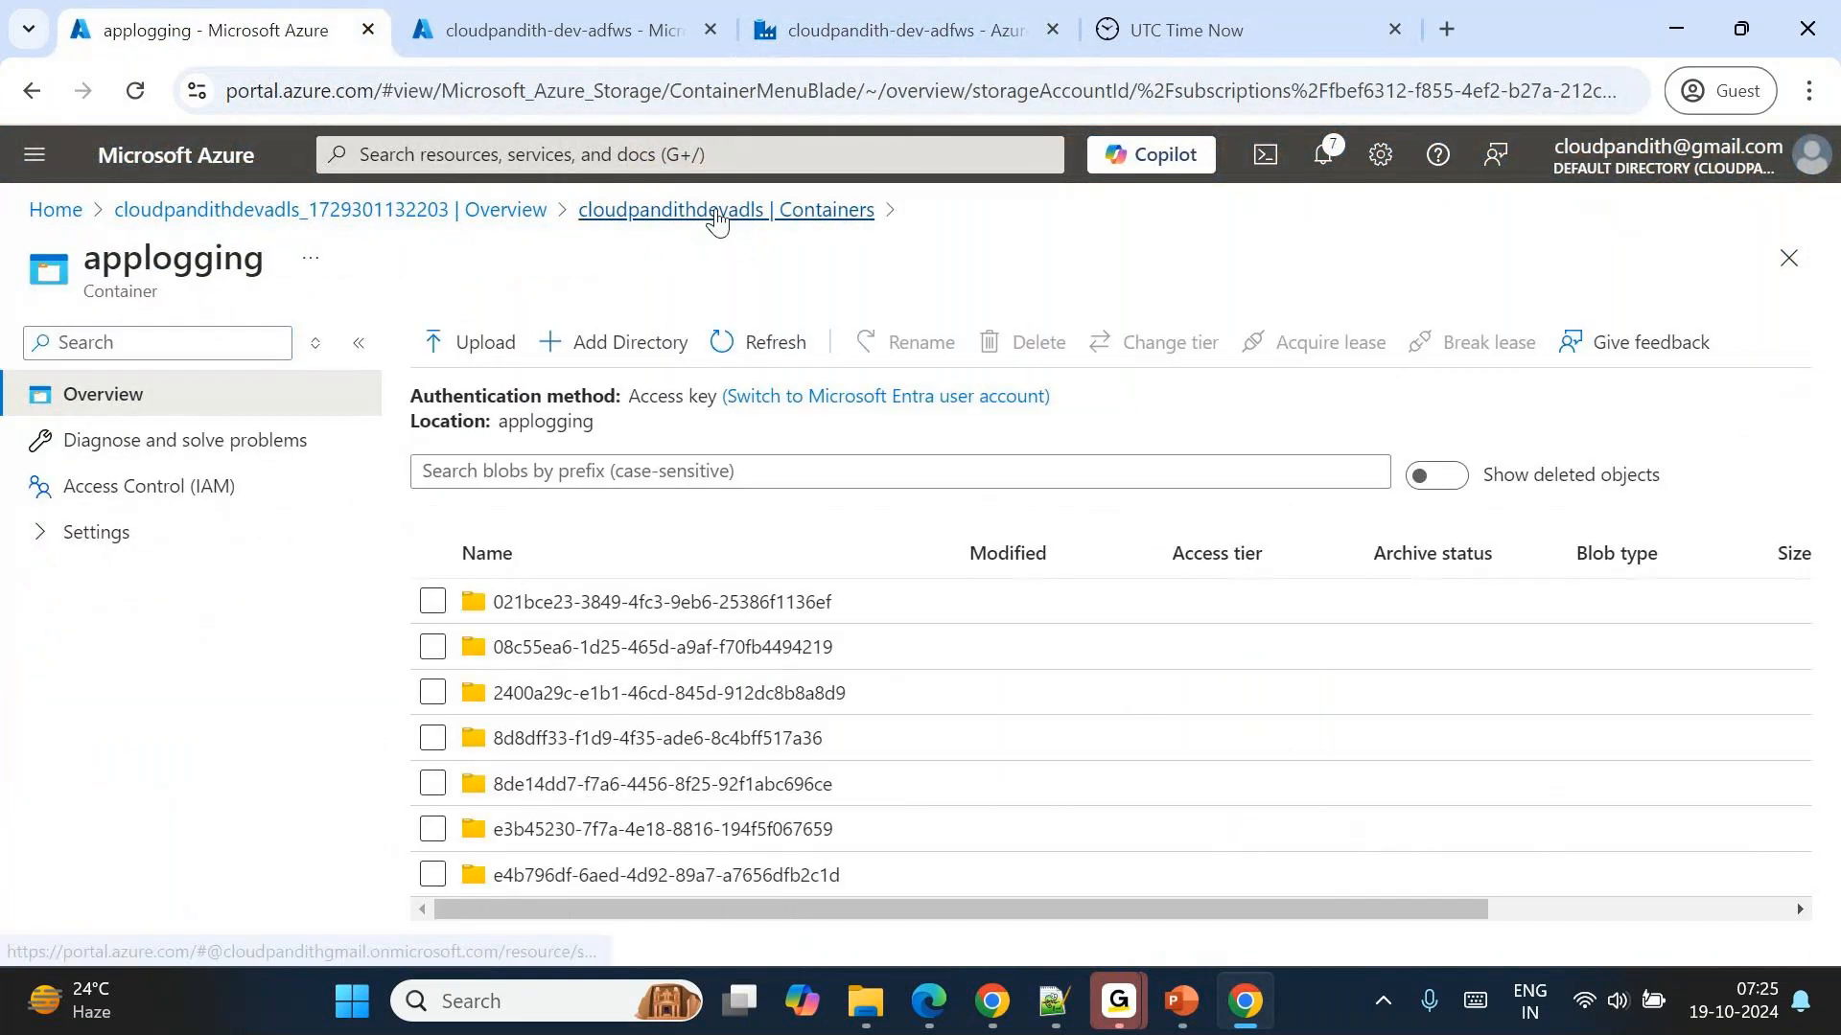
pyautogui.click(717, 211)
pyautogui.click(600, 625)
pyautogui.click(573, 606)
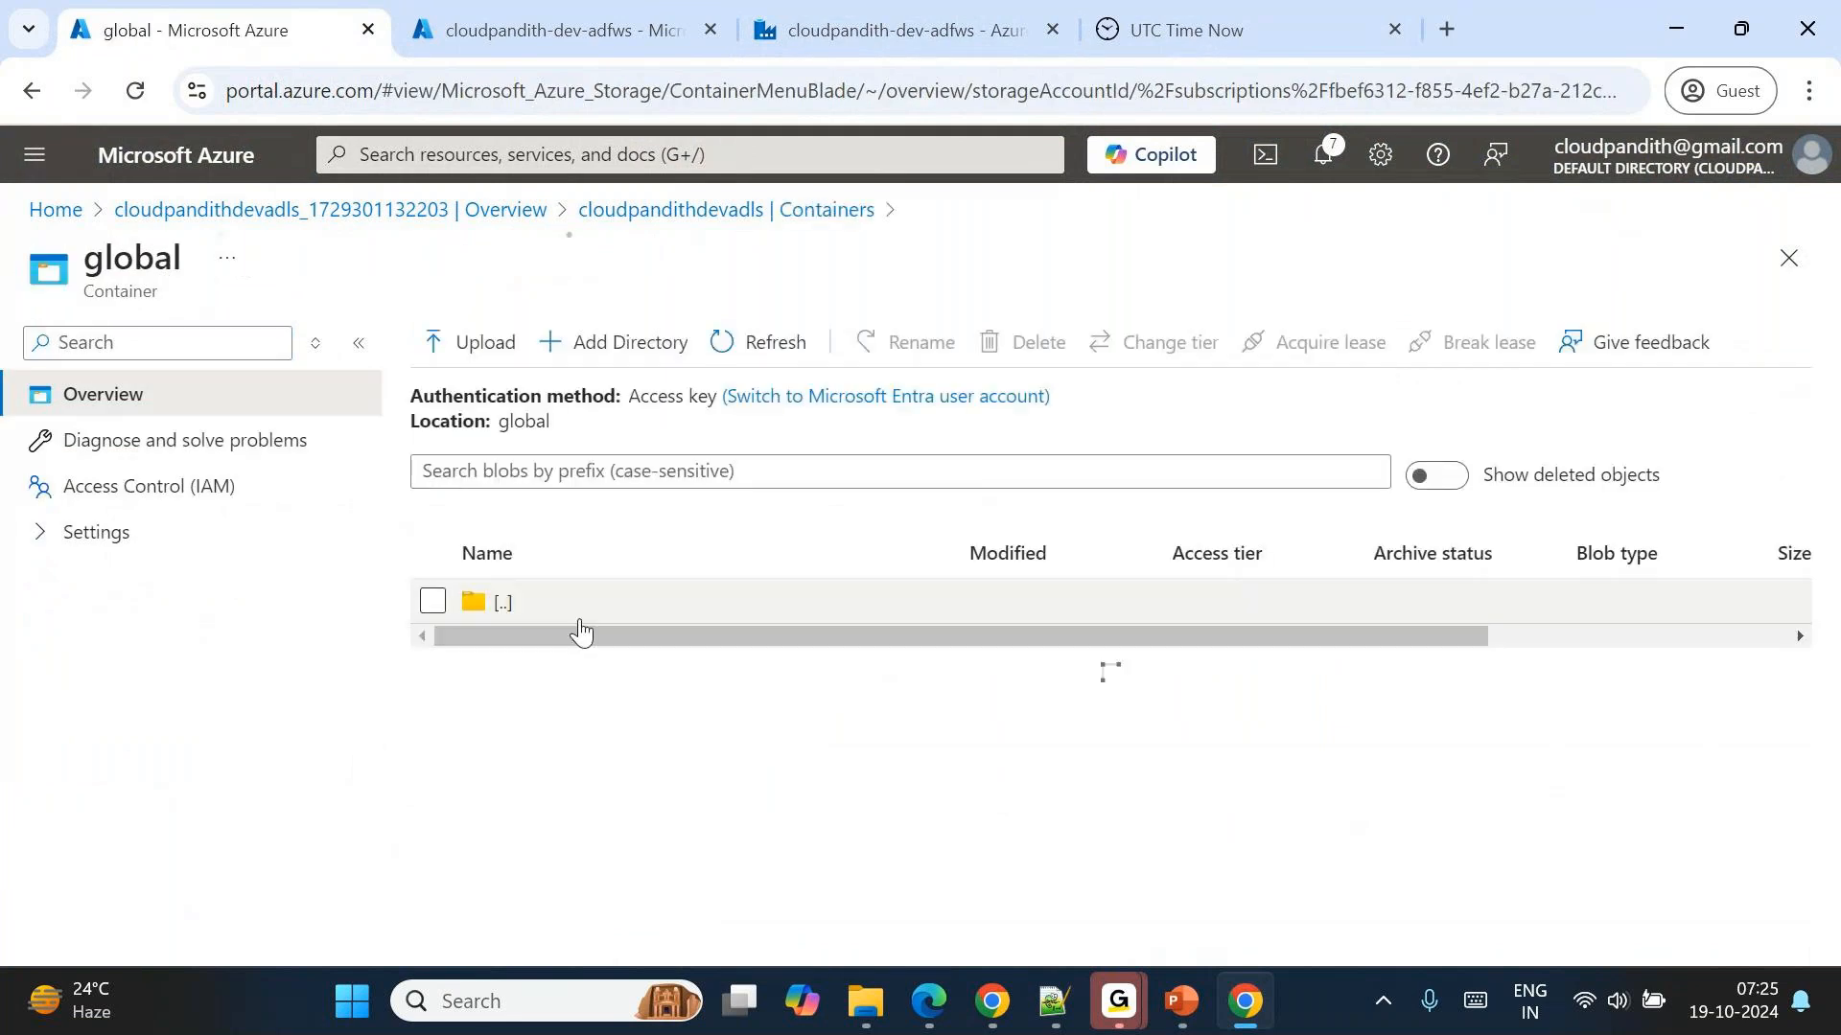
# Recheck the UTC time, start a blob upload into archivaldata and browse to Documents > cloudpandith-datasets > set-comma.
pyautogui.click(1220, 27)
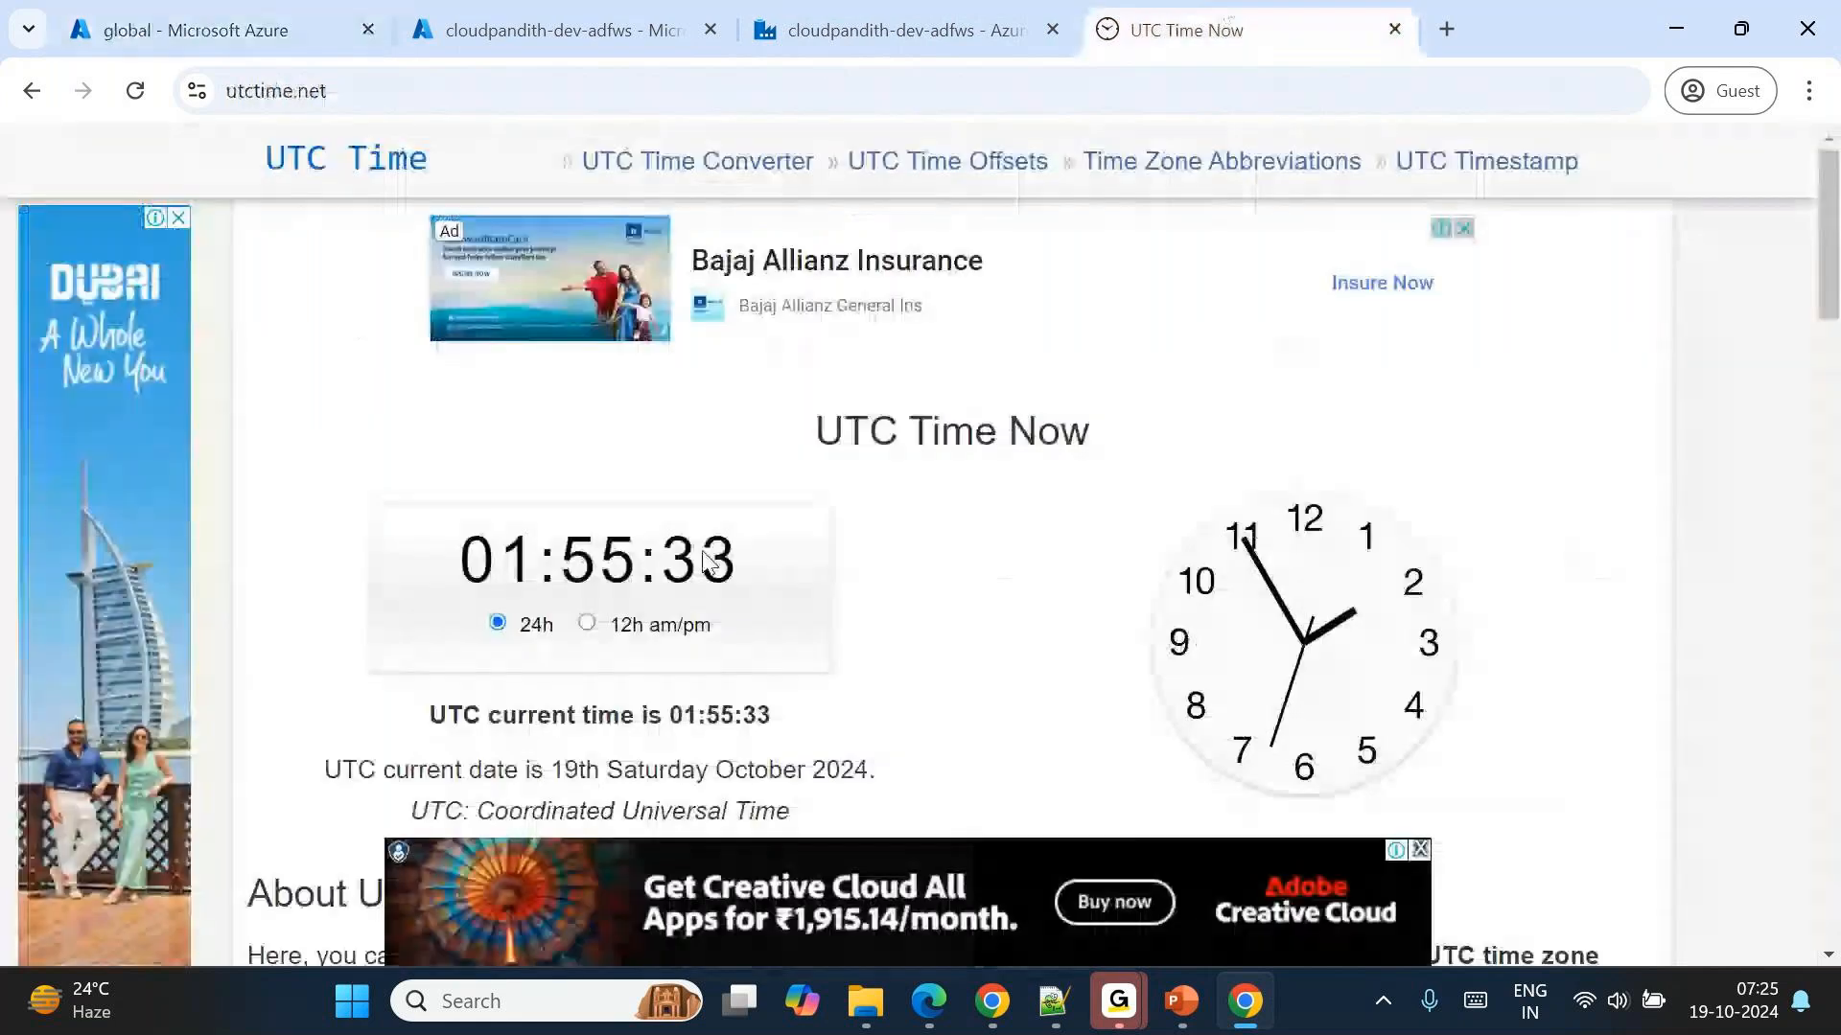
pyautogui.click(227, 29)
pyautogui.click(470, 341)
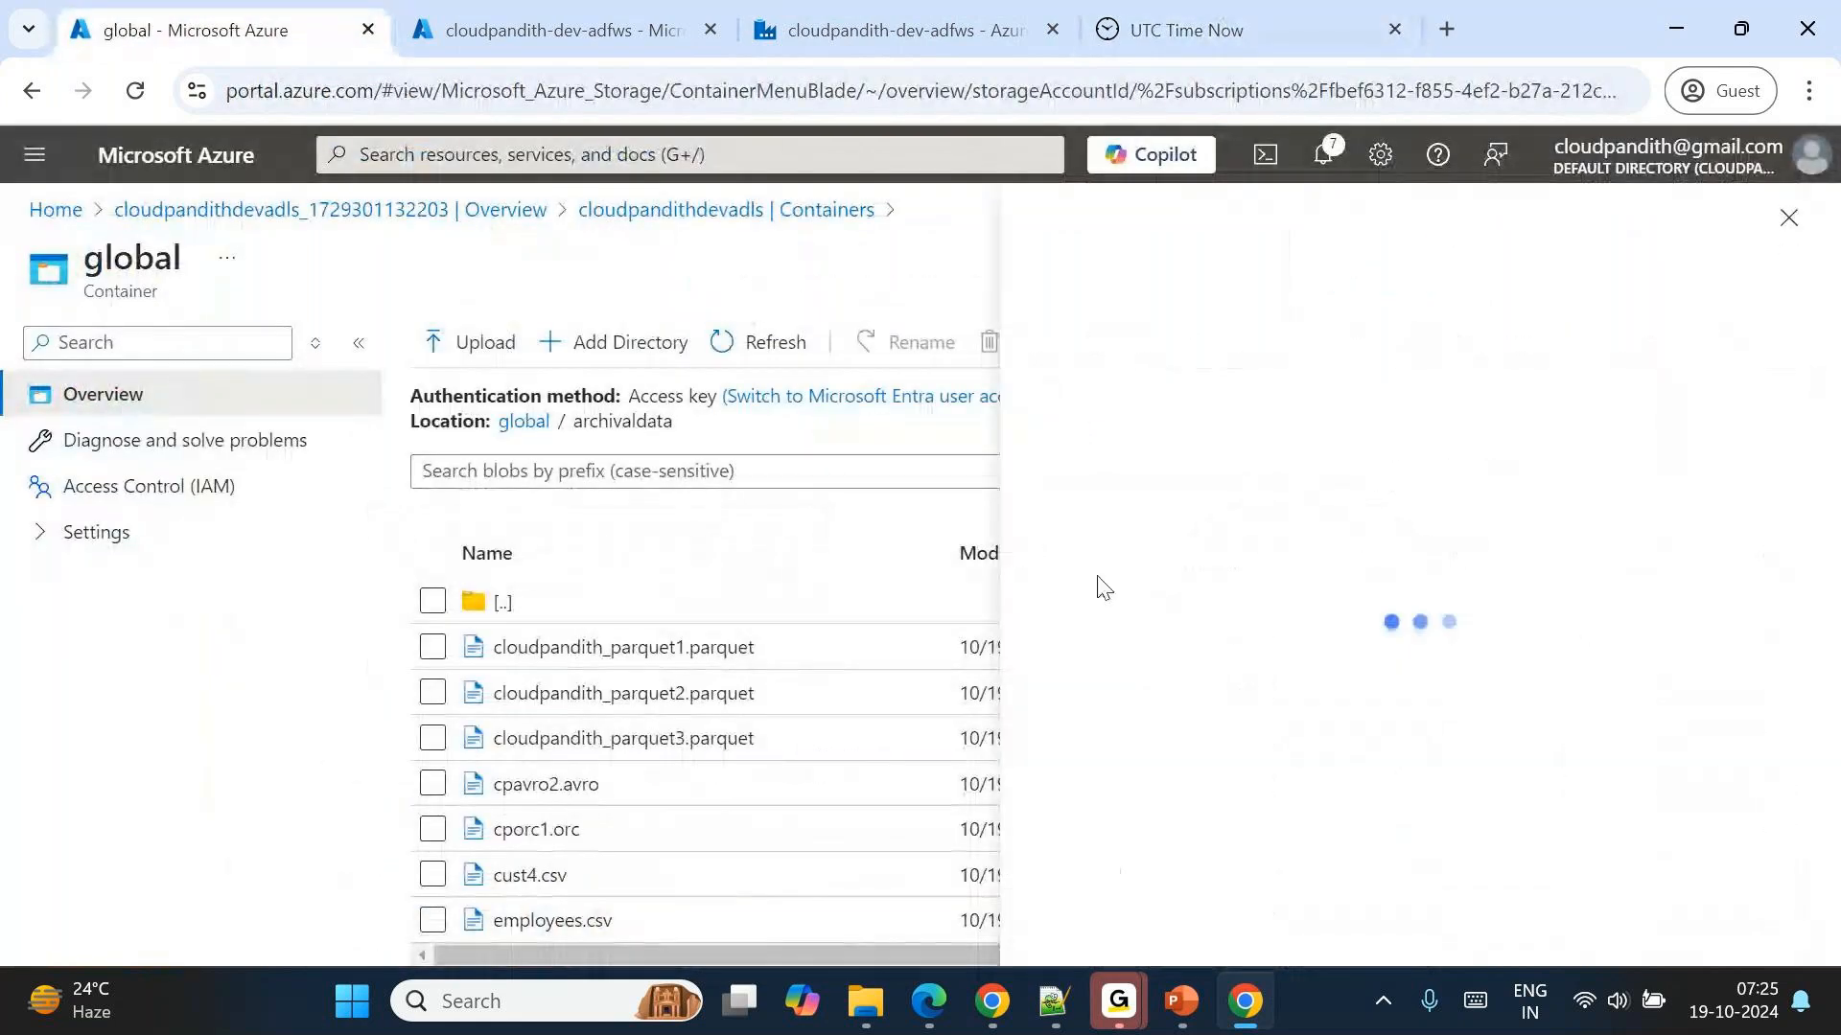
pyautogui.click(1396, 498)
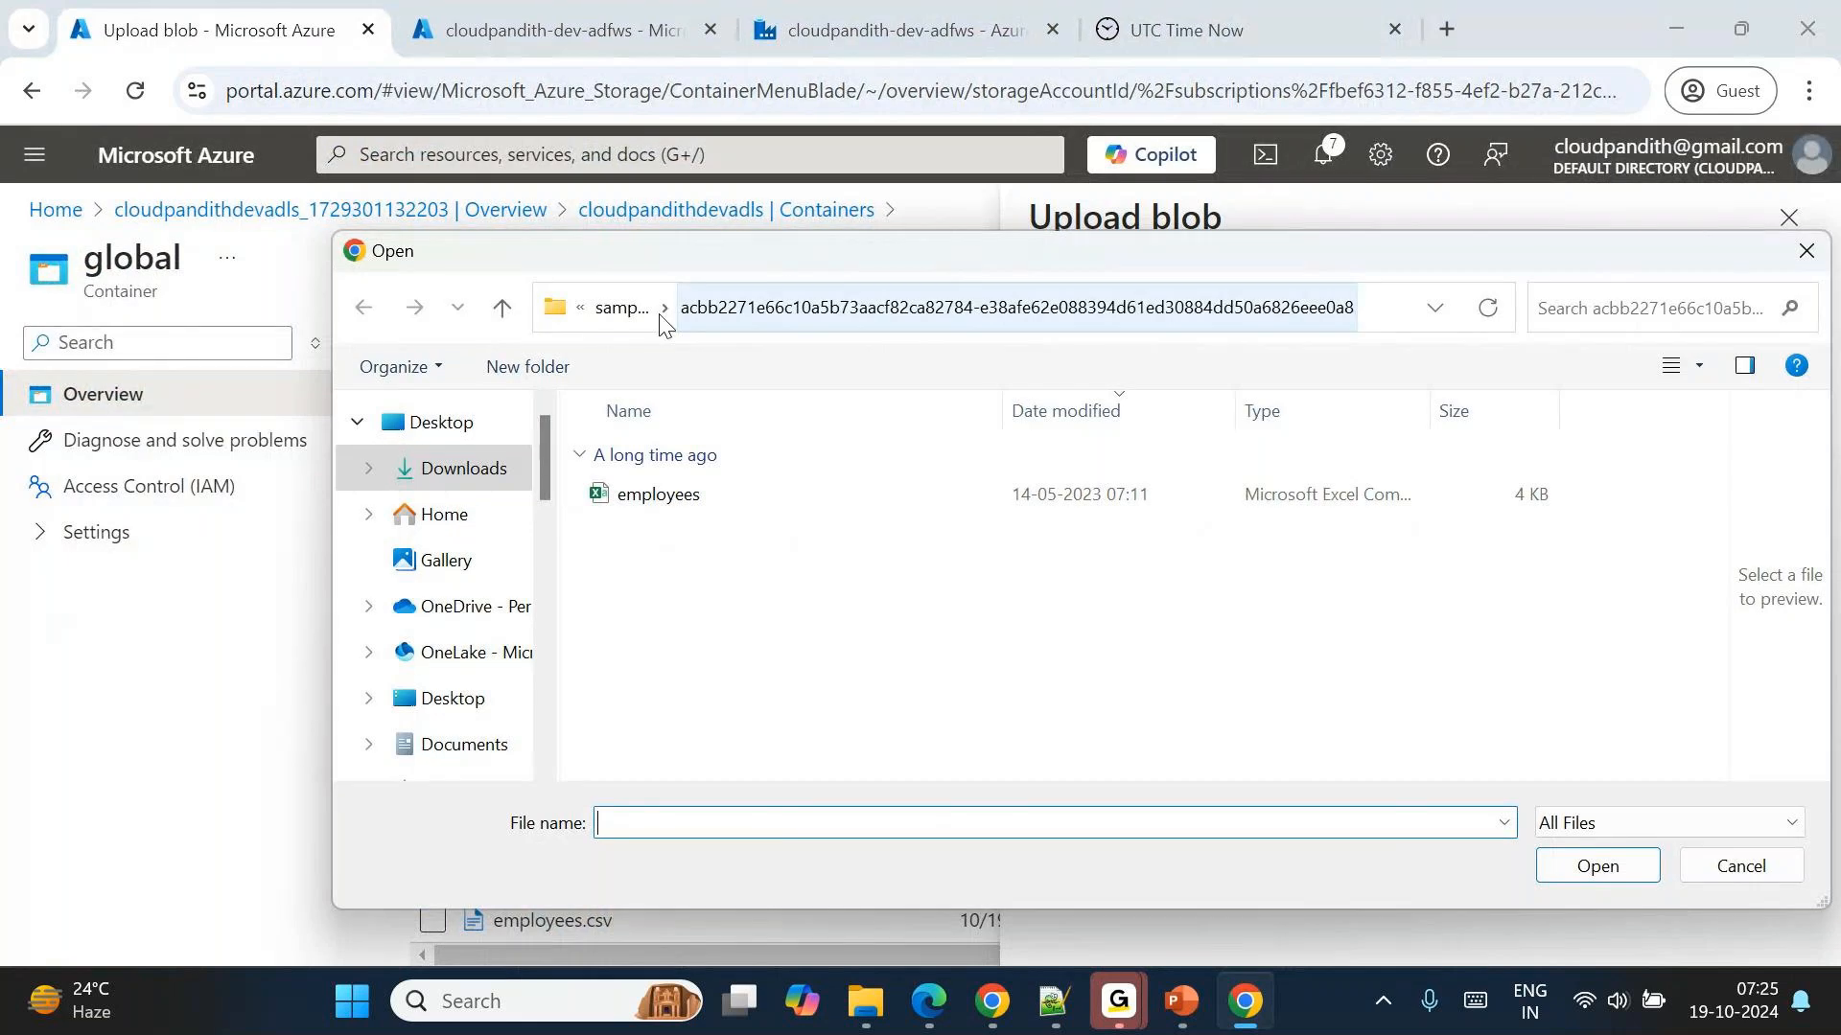
pyautogui.scroll(-1, 436, 774)
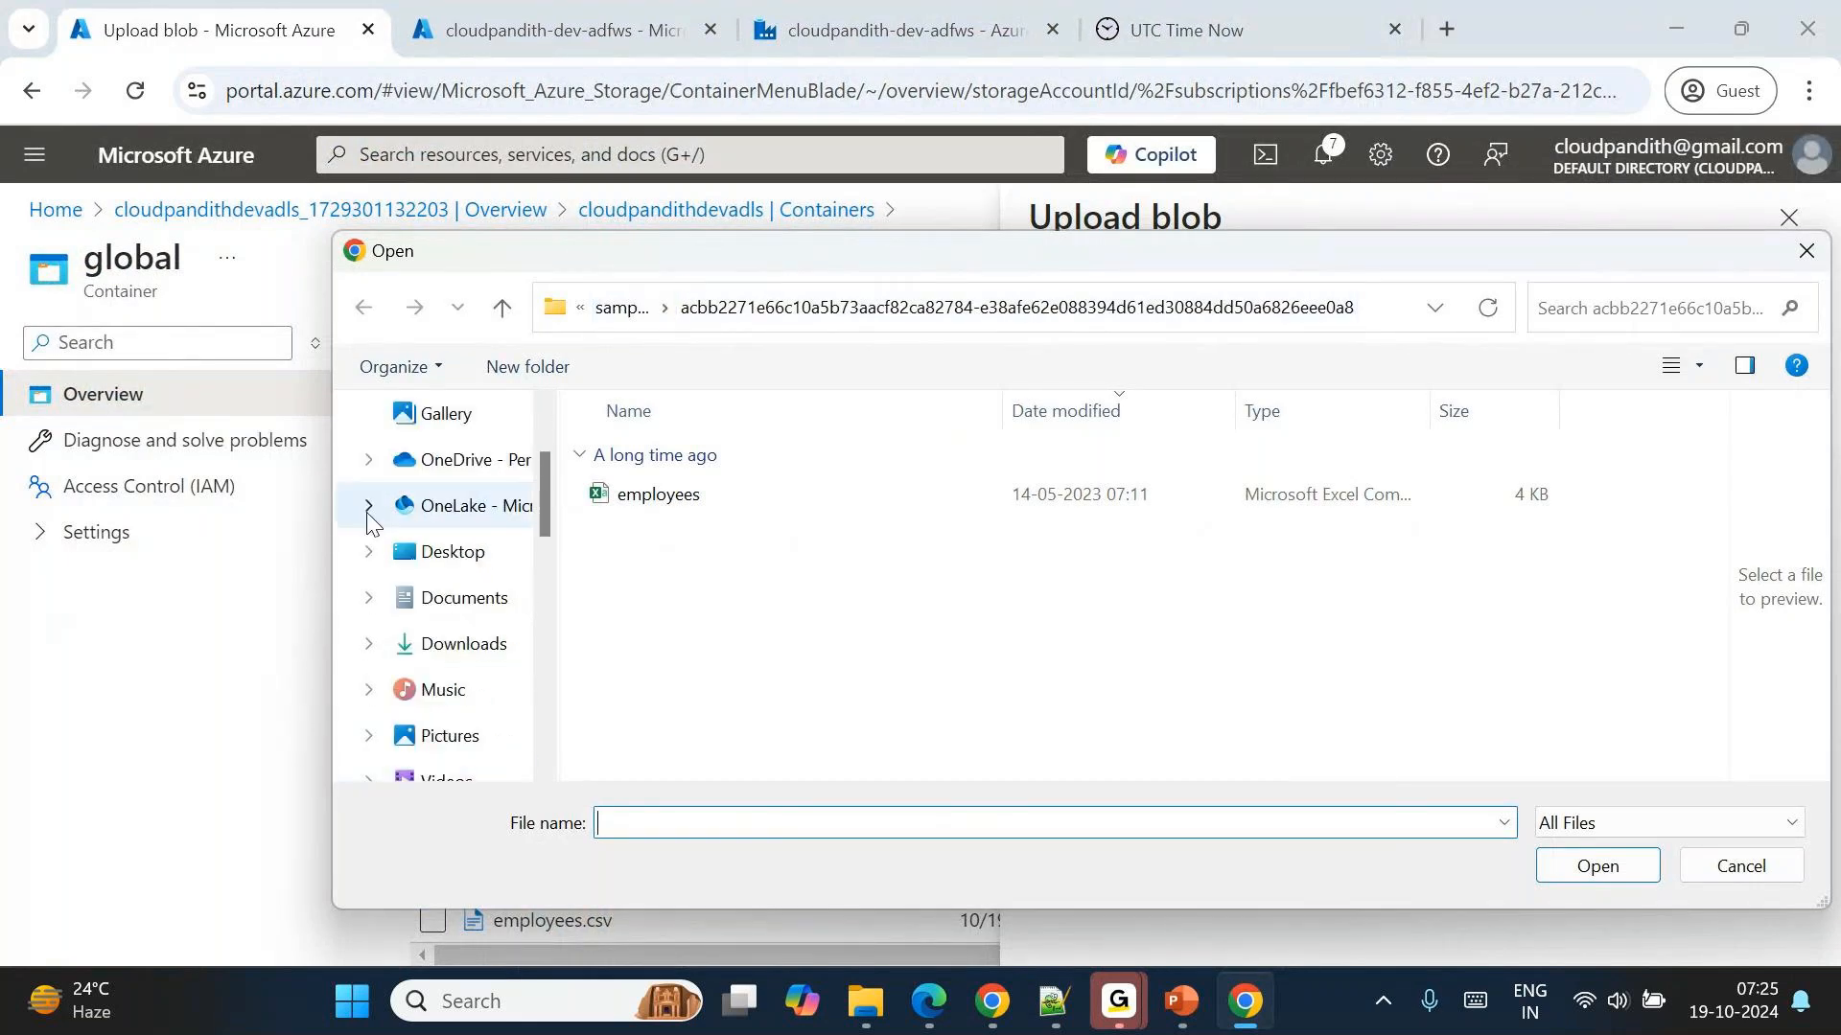
pyautogui.click(368, 597)
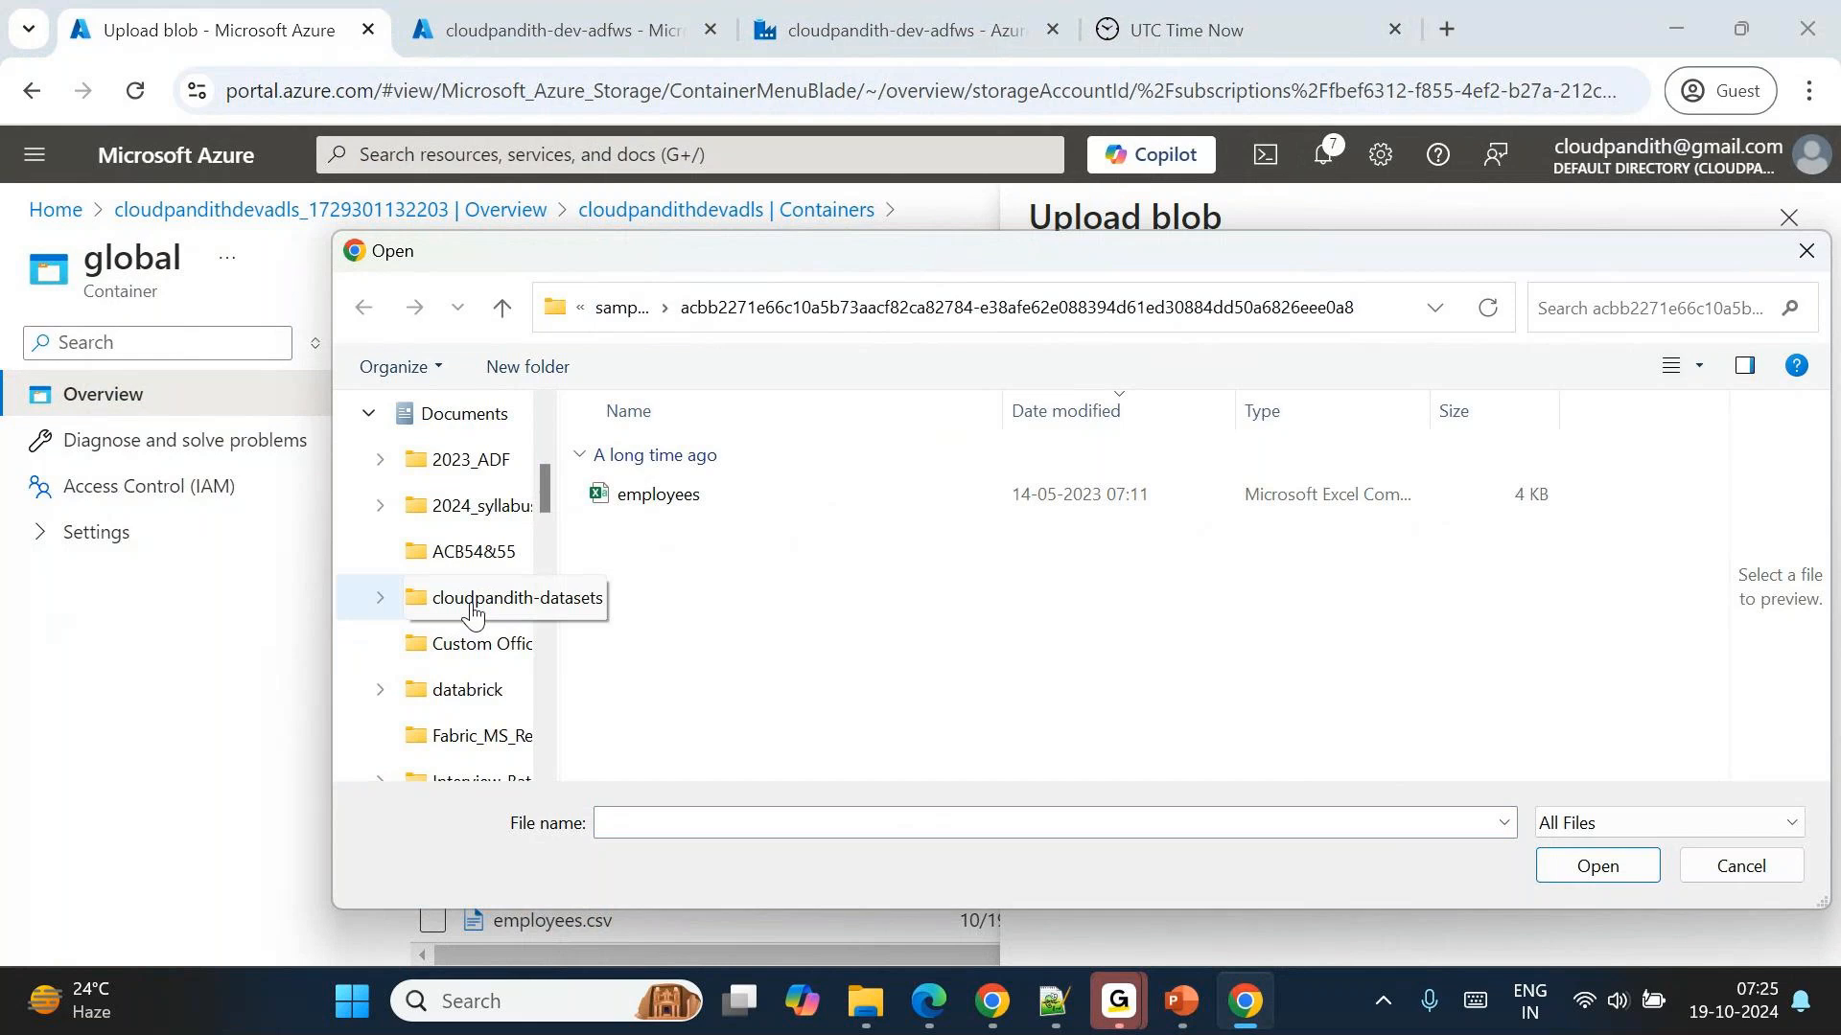
pyautogui.click(473, 613)
pyautogui.scroll(-5, 776, 608)
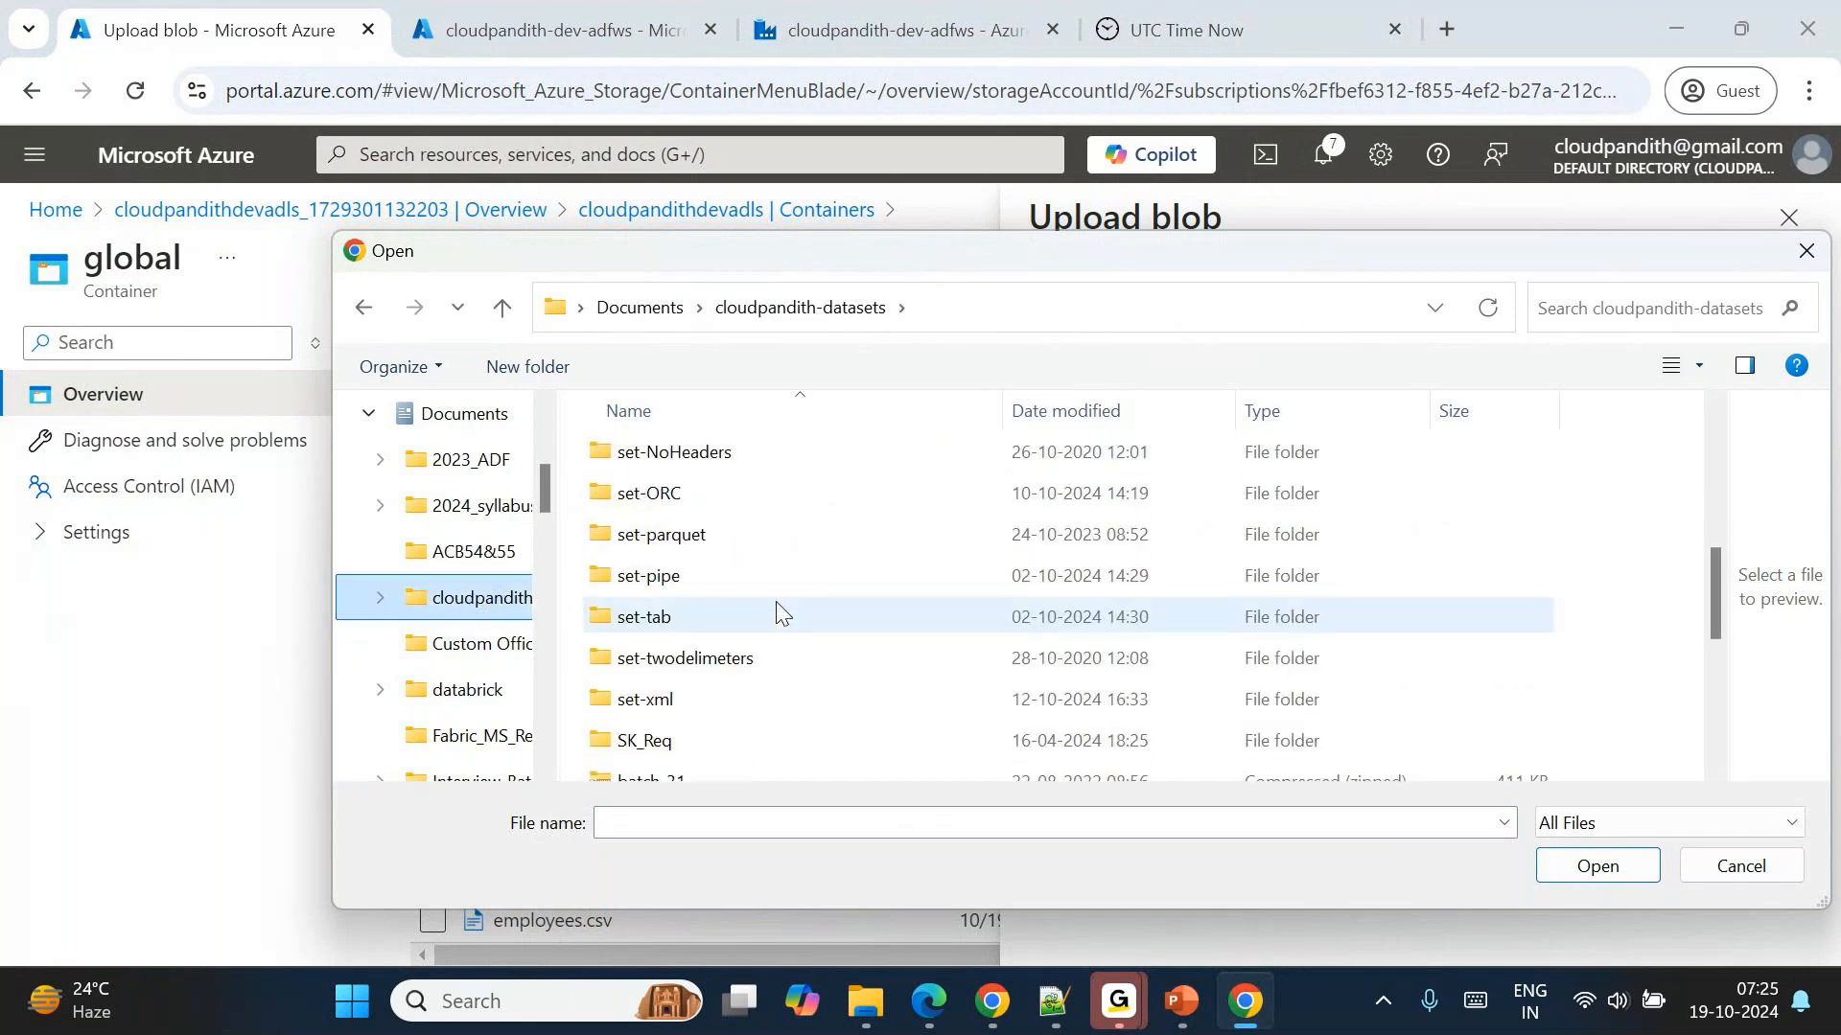
pyautogui.scroll(2, 777, 608)
pyautogui.click(681, 486)
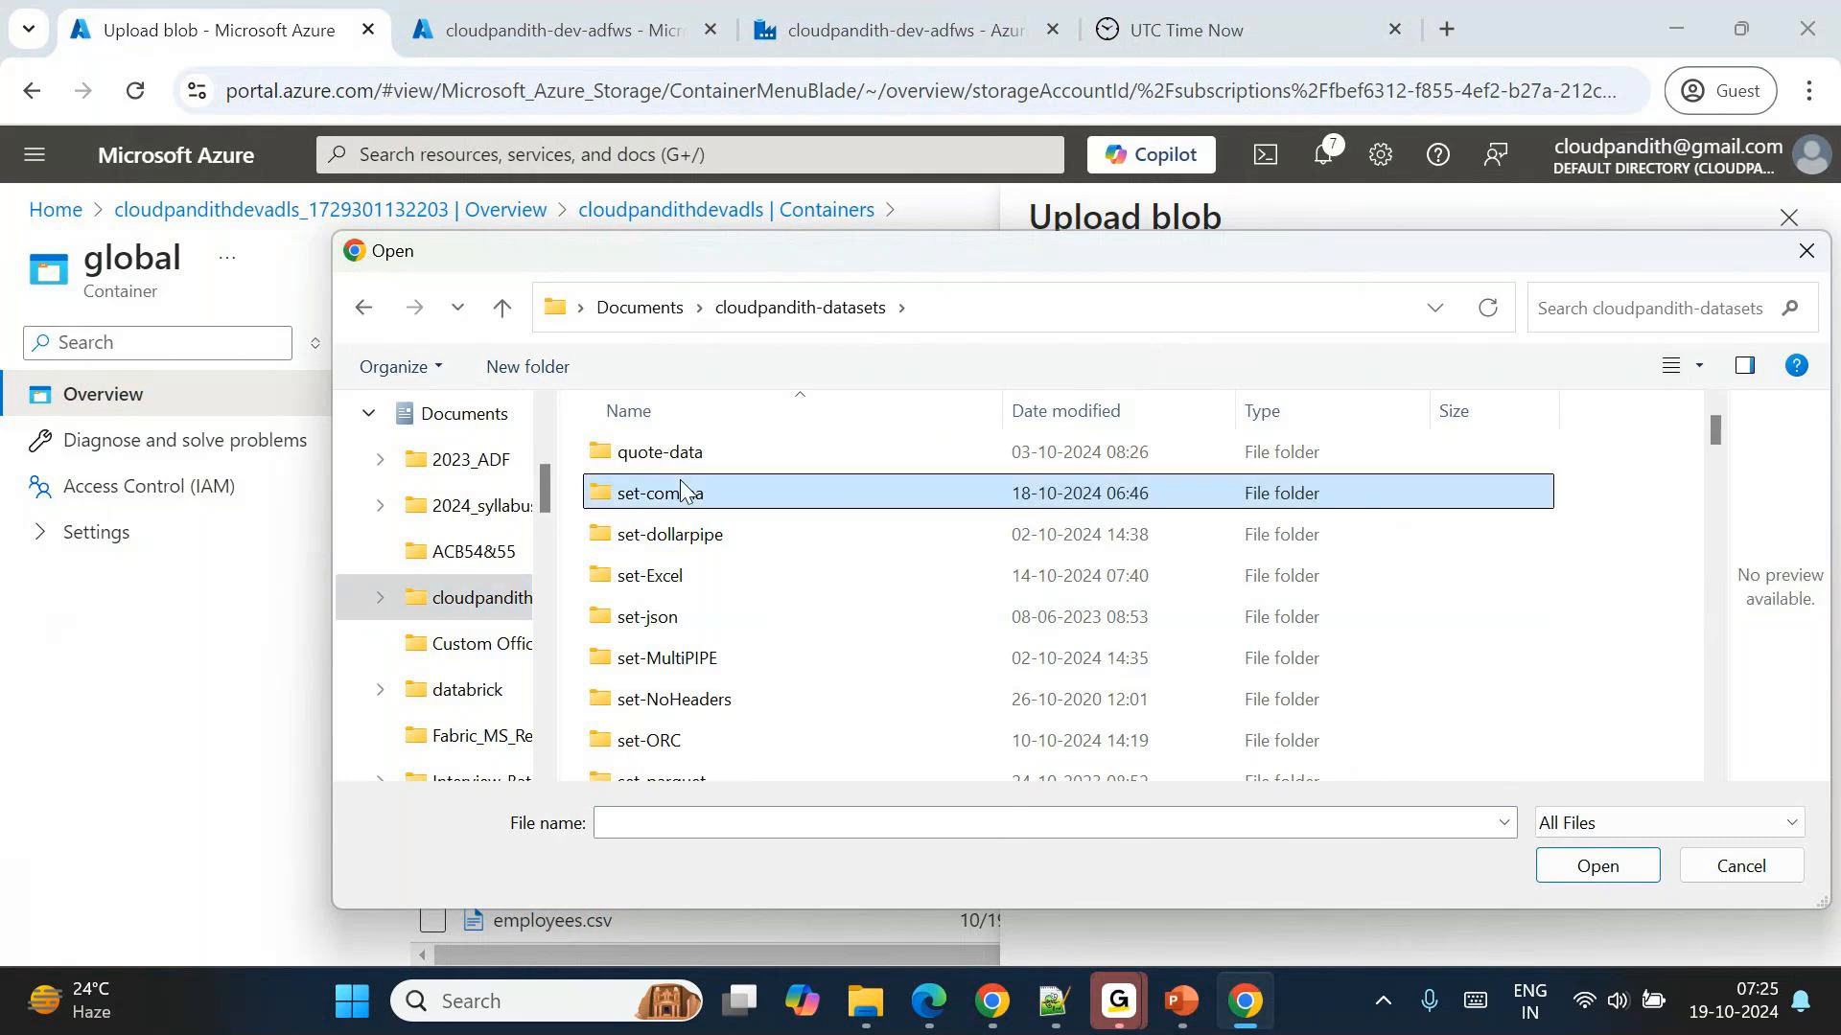
pyautogui.doubleClick(681, 486)
# Select credit_monthly, credit_salary, credit_weekly and credit1_weekly and upload them to the archivaldata folder.
pyautogui.click(725, 551)
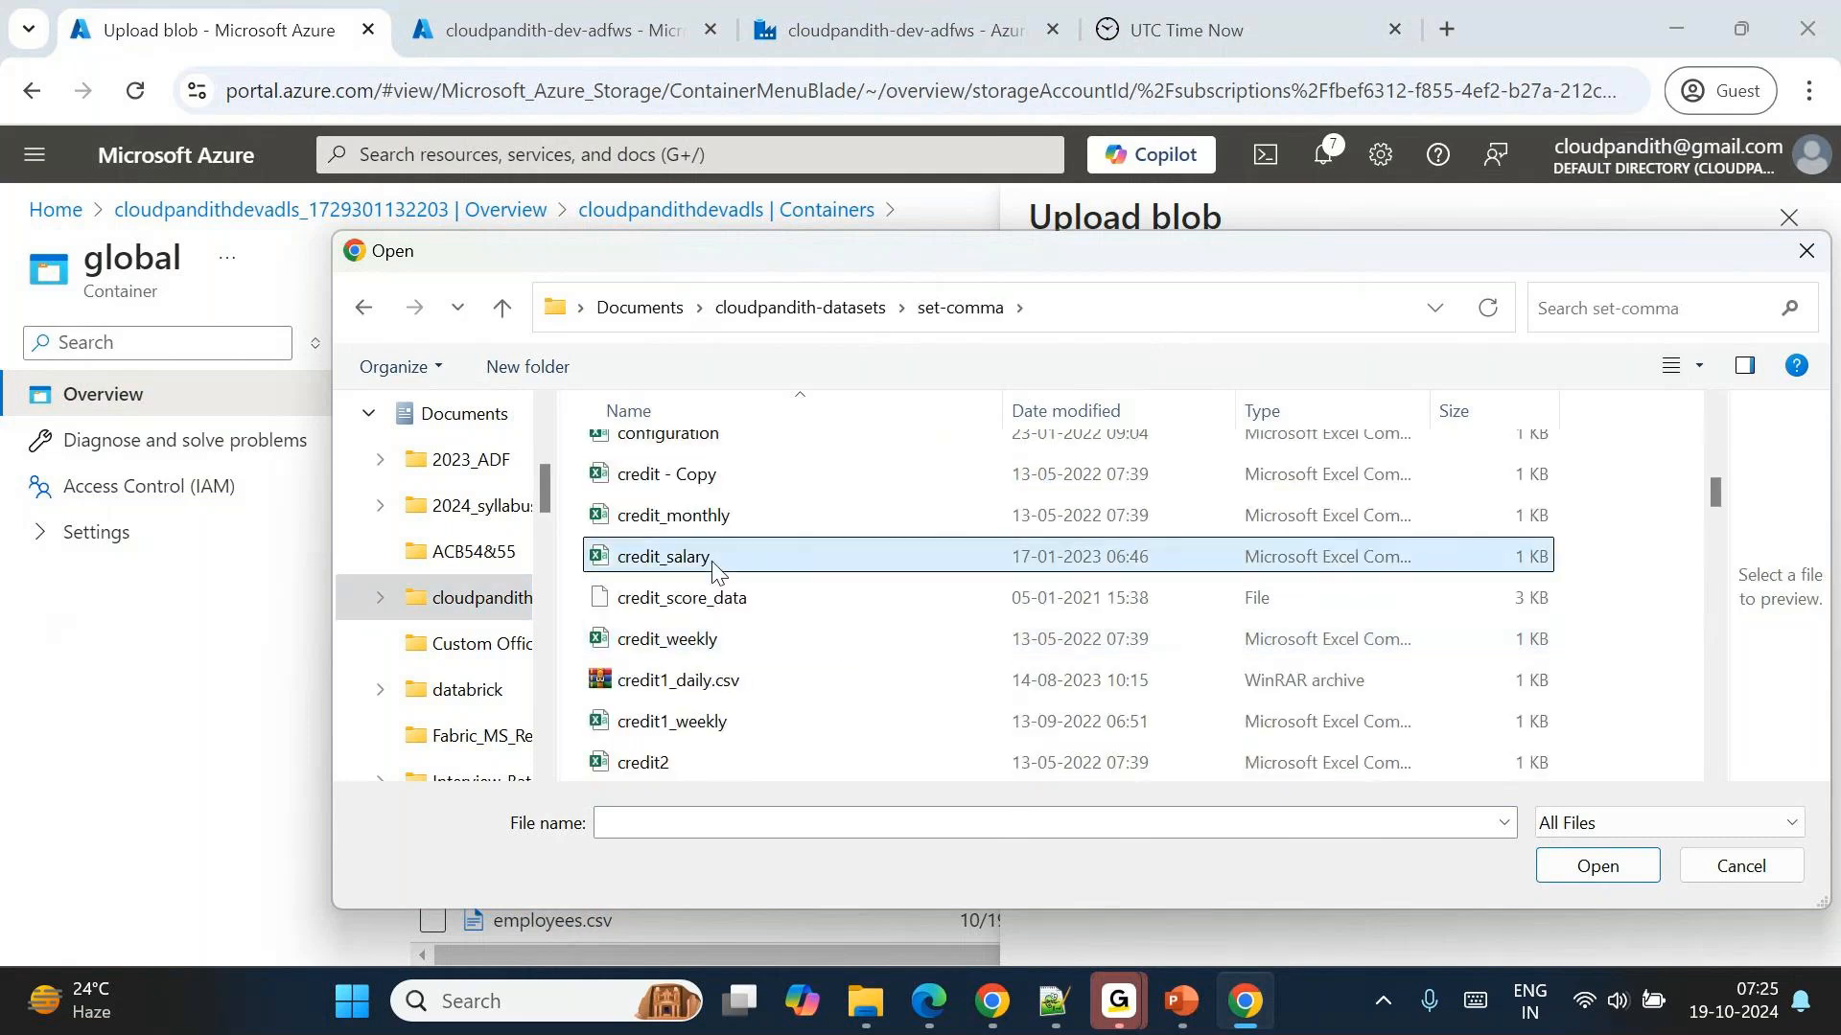
pyautogui.keyDown('ctrl'); pyautogui.click(684, 514); pyautogui.keyUp('ctrl')
pyautogui.keyDown('ctrl'); pyautogui.click(719, 650); pyautogui.keyUp('ctrl')
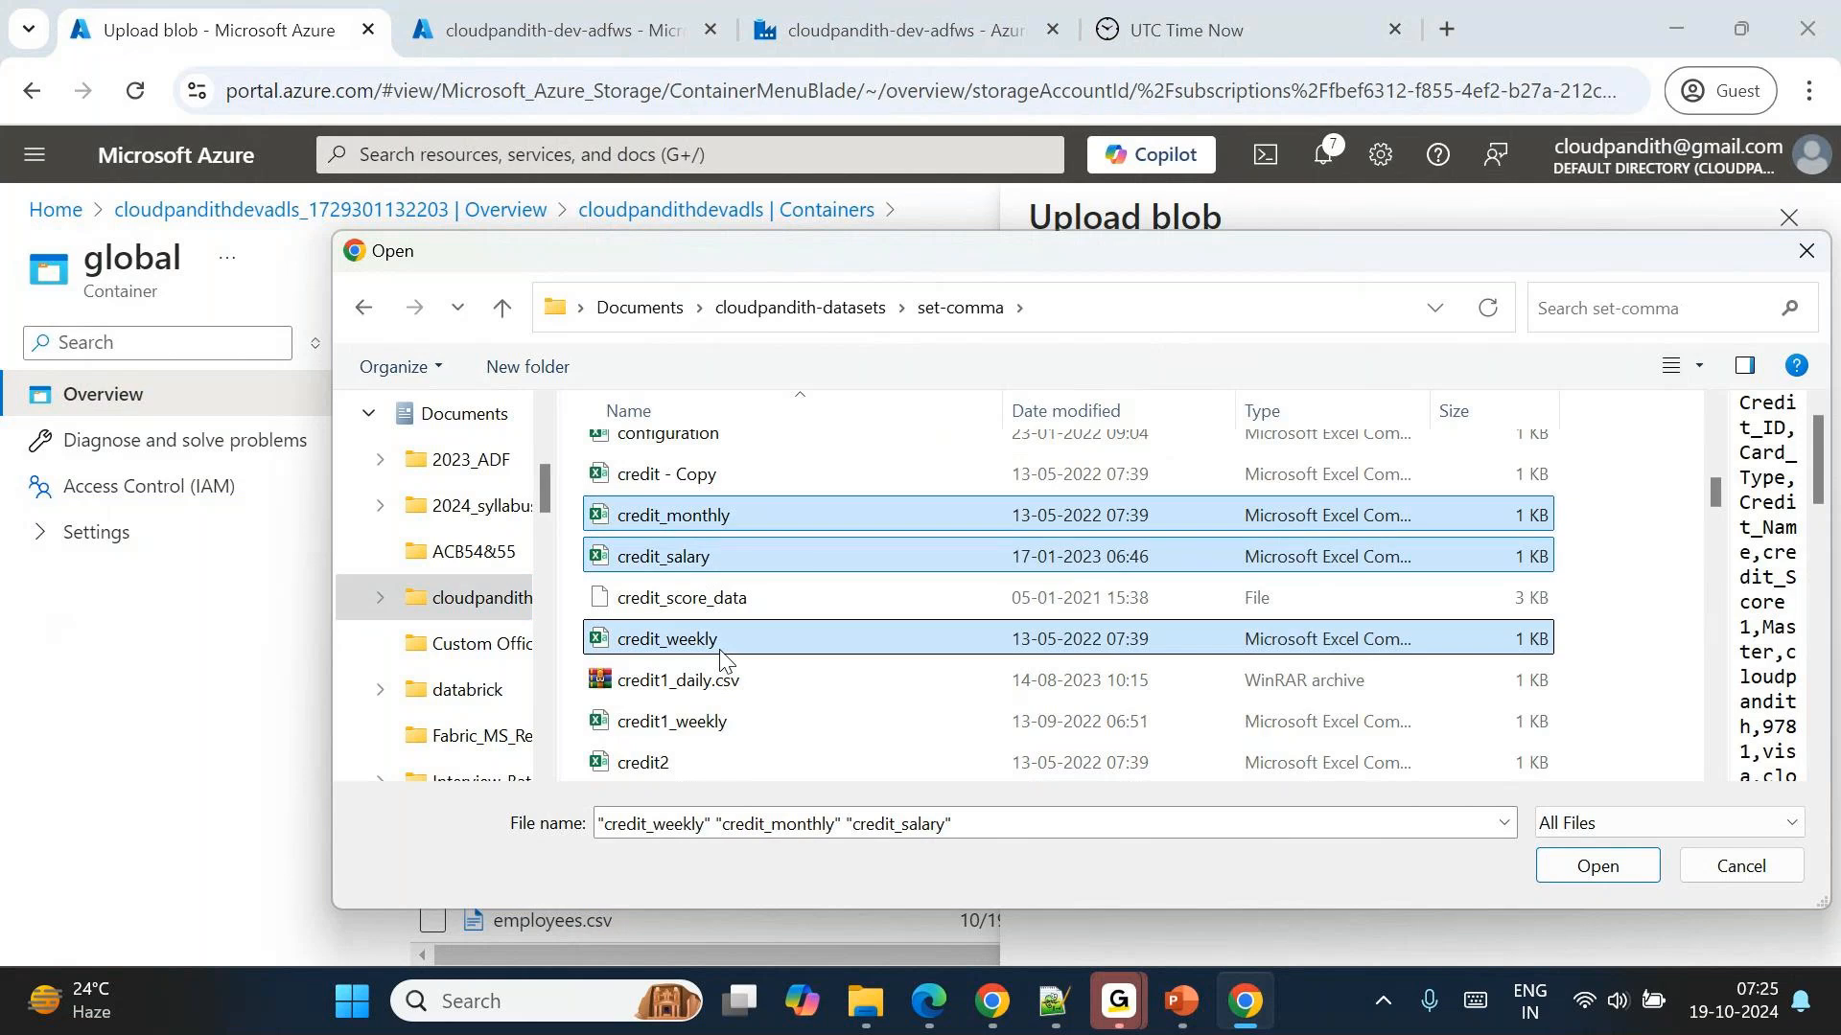
pyautogui.keyDown('ctrl'); pyautogui.click(733, 721); pyautogui.keyUp('ctrl')
pyautogui.click(1596, 865)
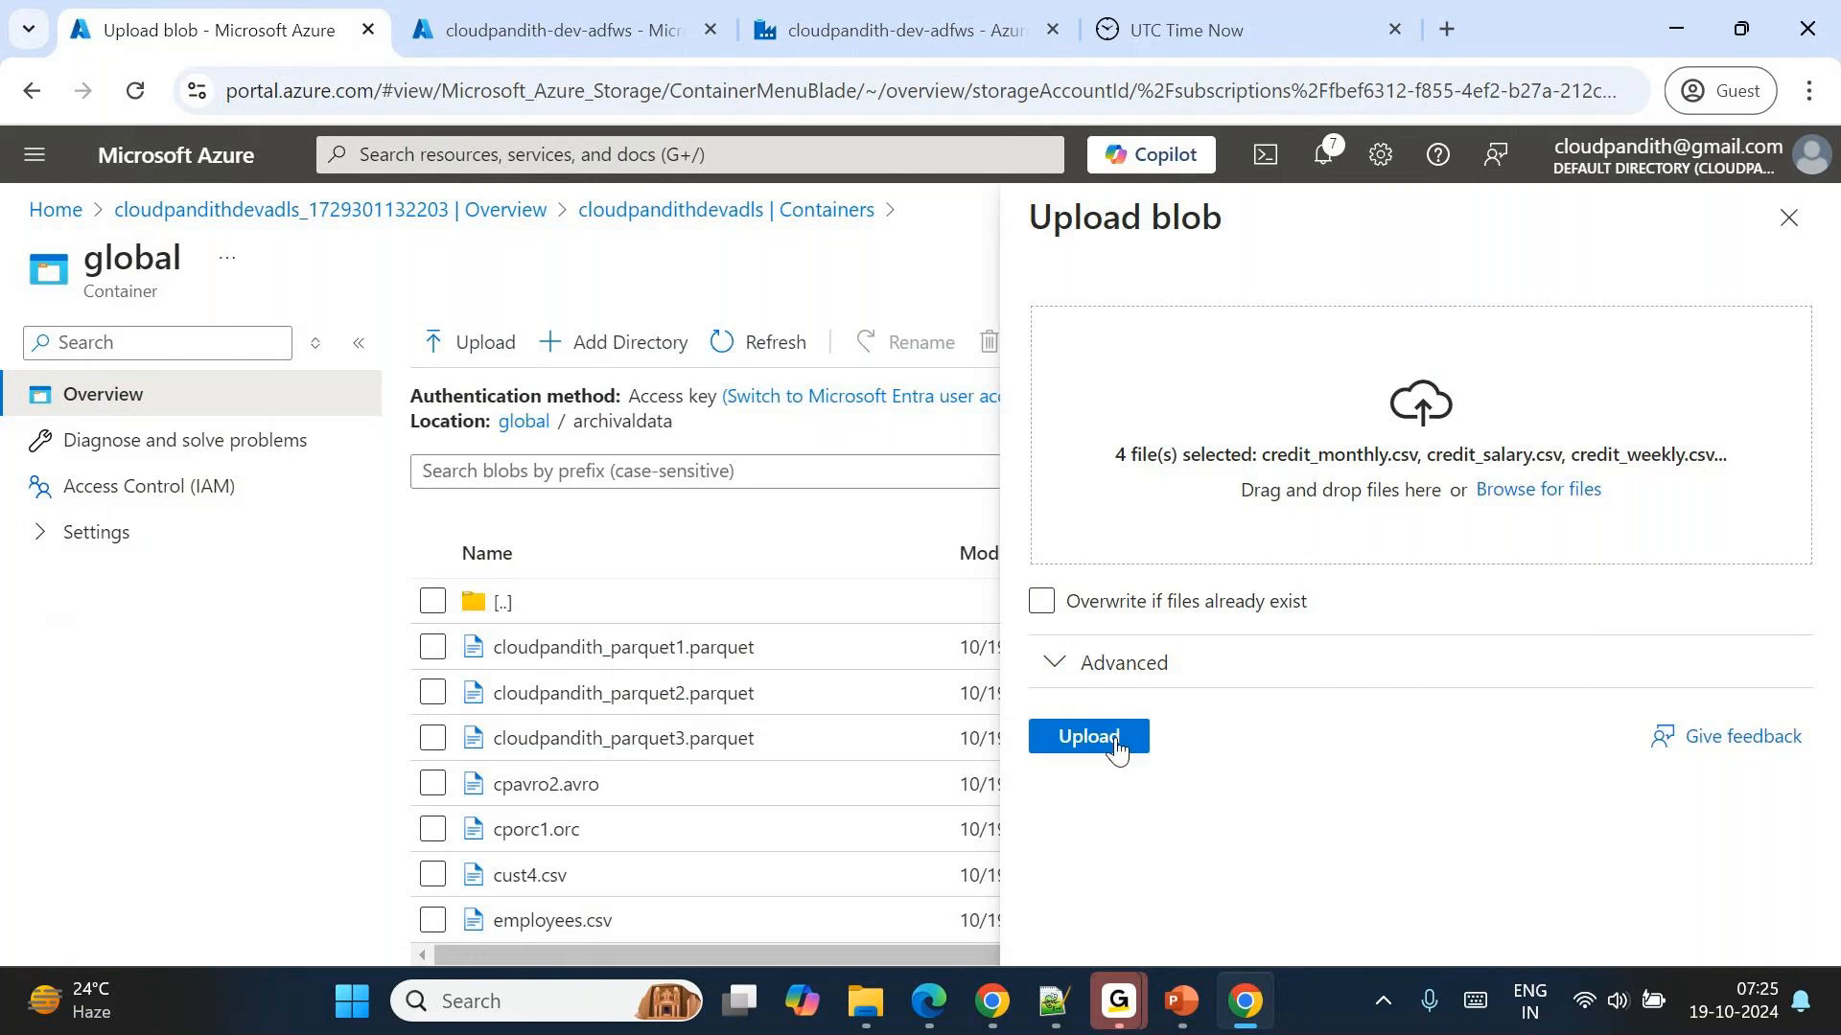
pyautogui.click(1114, 738)
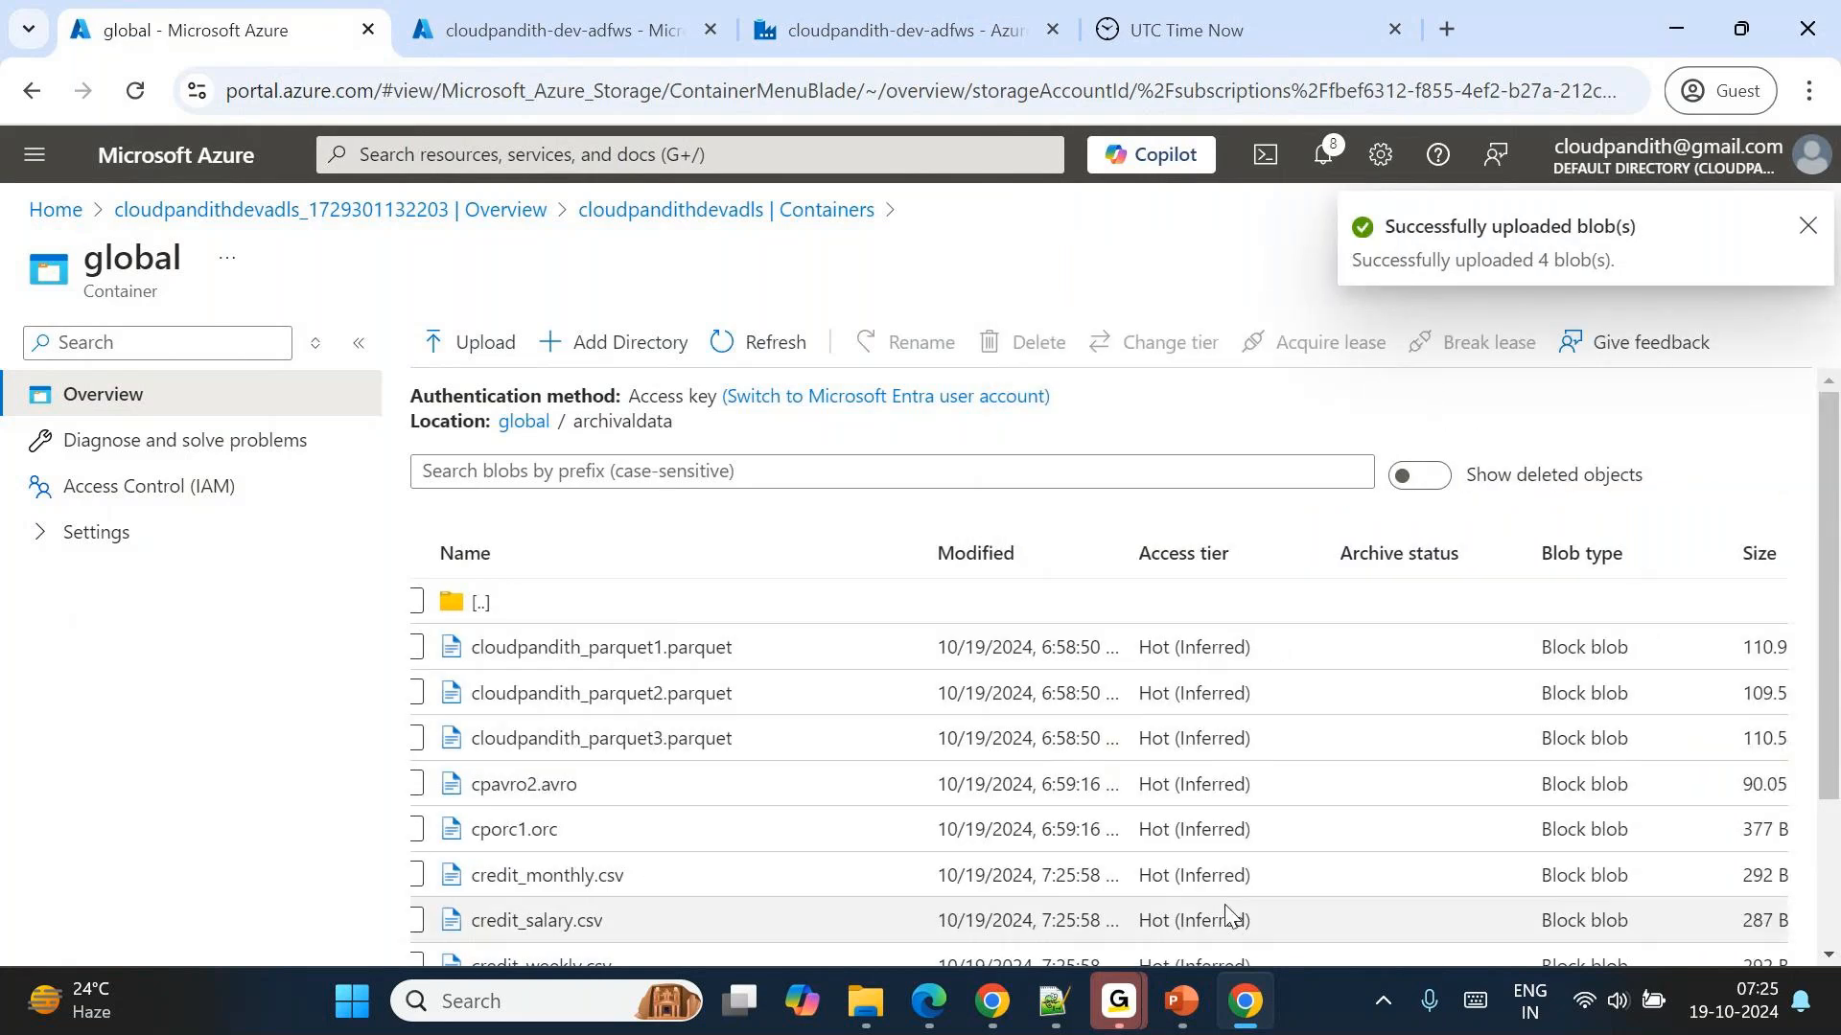
# Compare the modified times of the newly uploaded files with the current UTC time and Delete1's End time filter.
pyautogui.scroll(-1, 1225, 912)
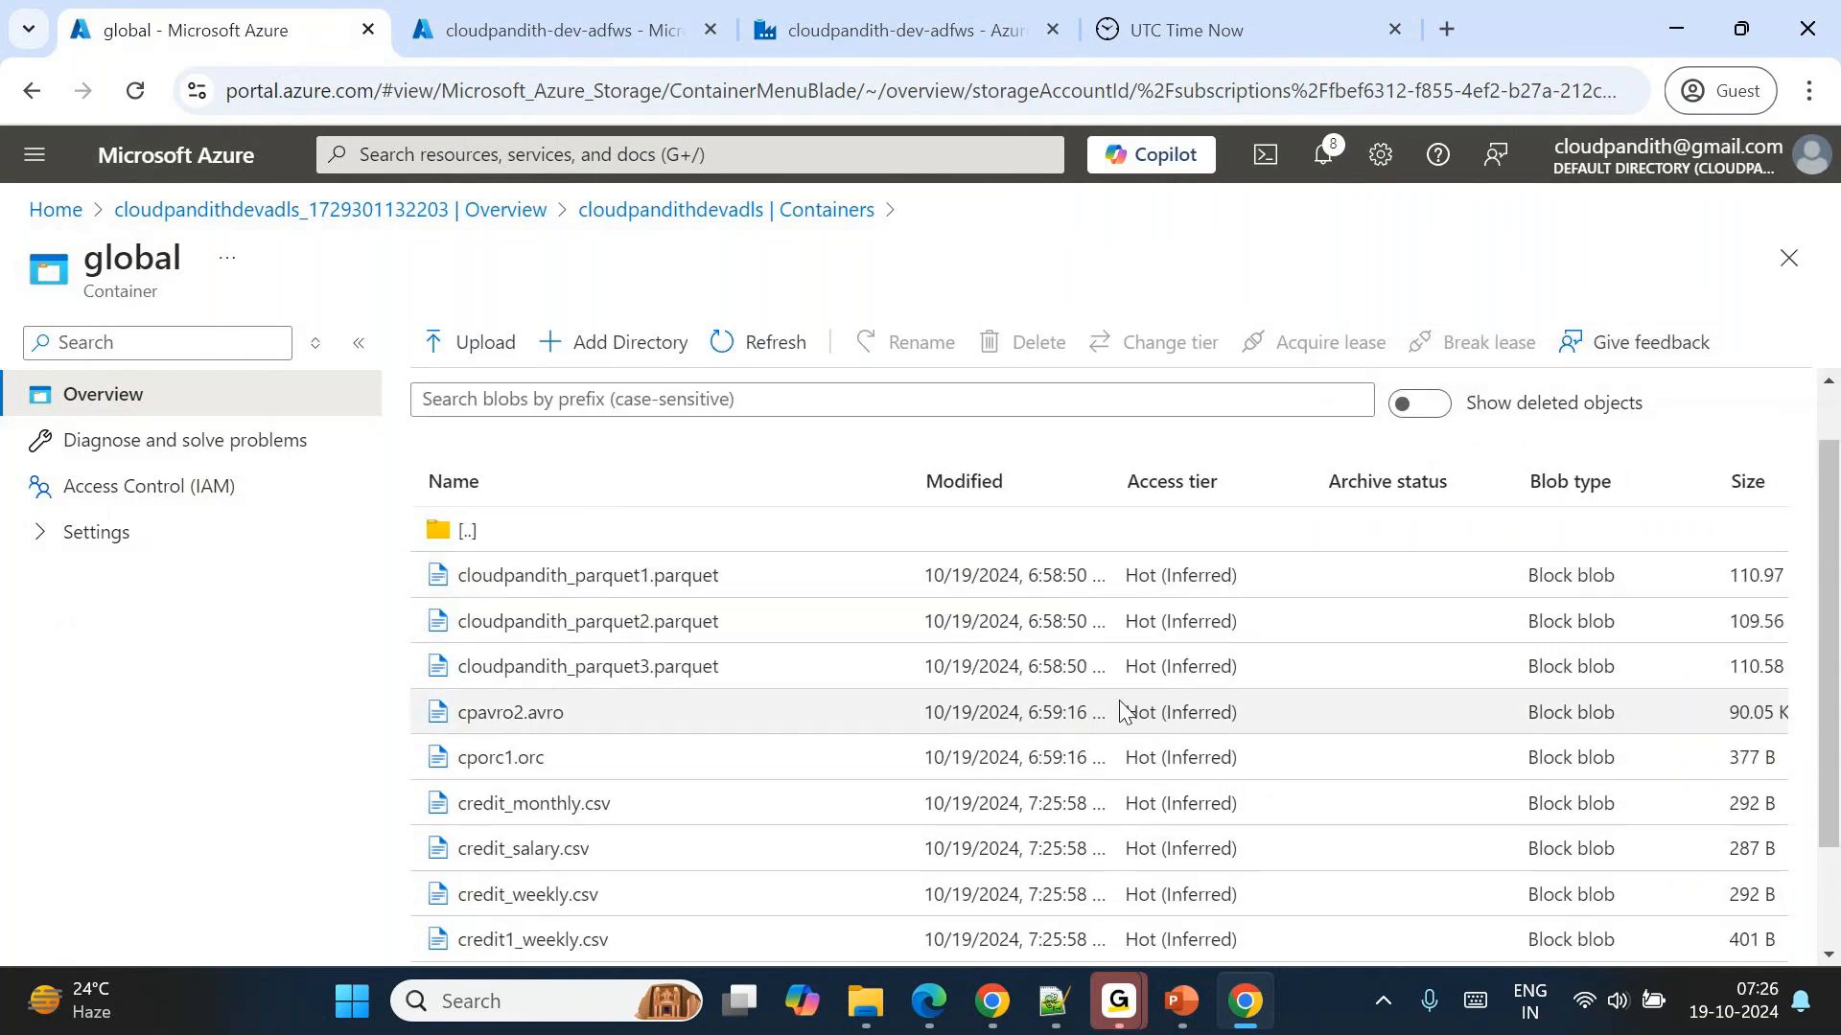
pyautogui.scroll(-2, 1121, 701)
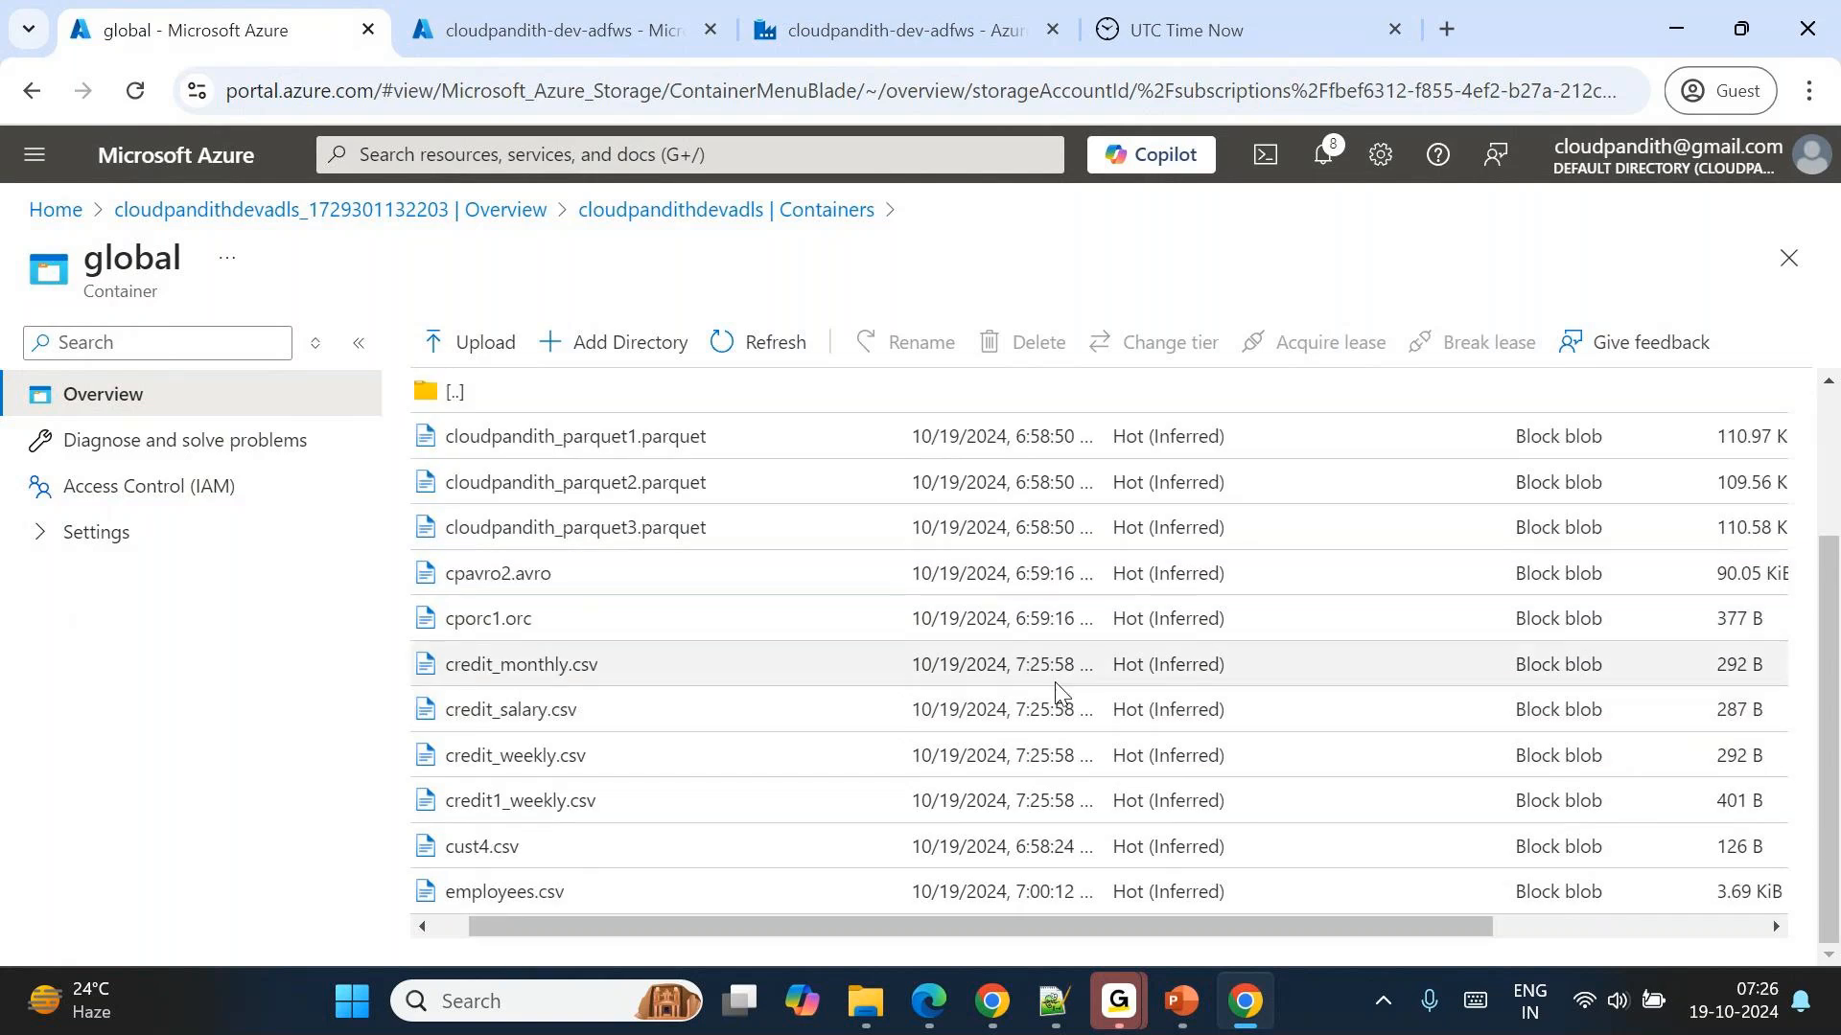
pyautogui.click(1205, 38)
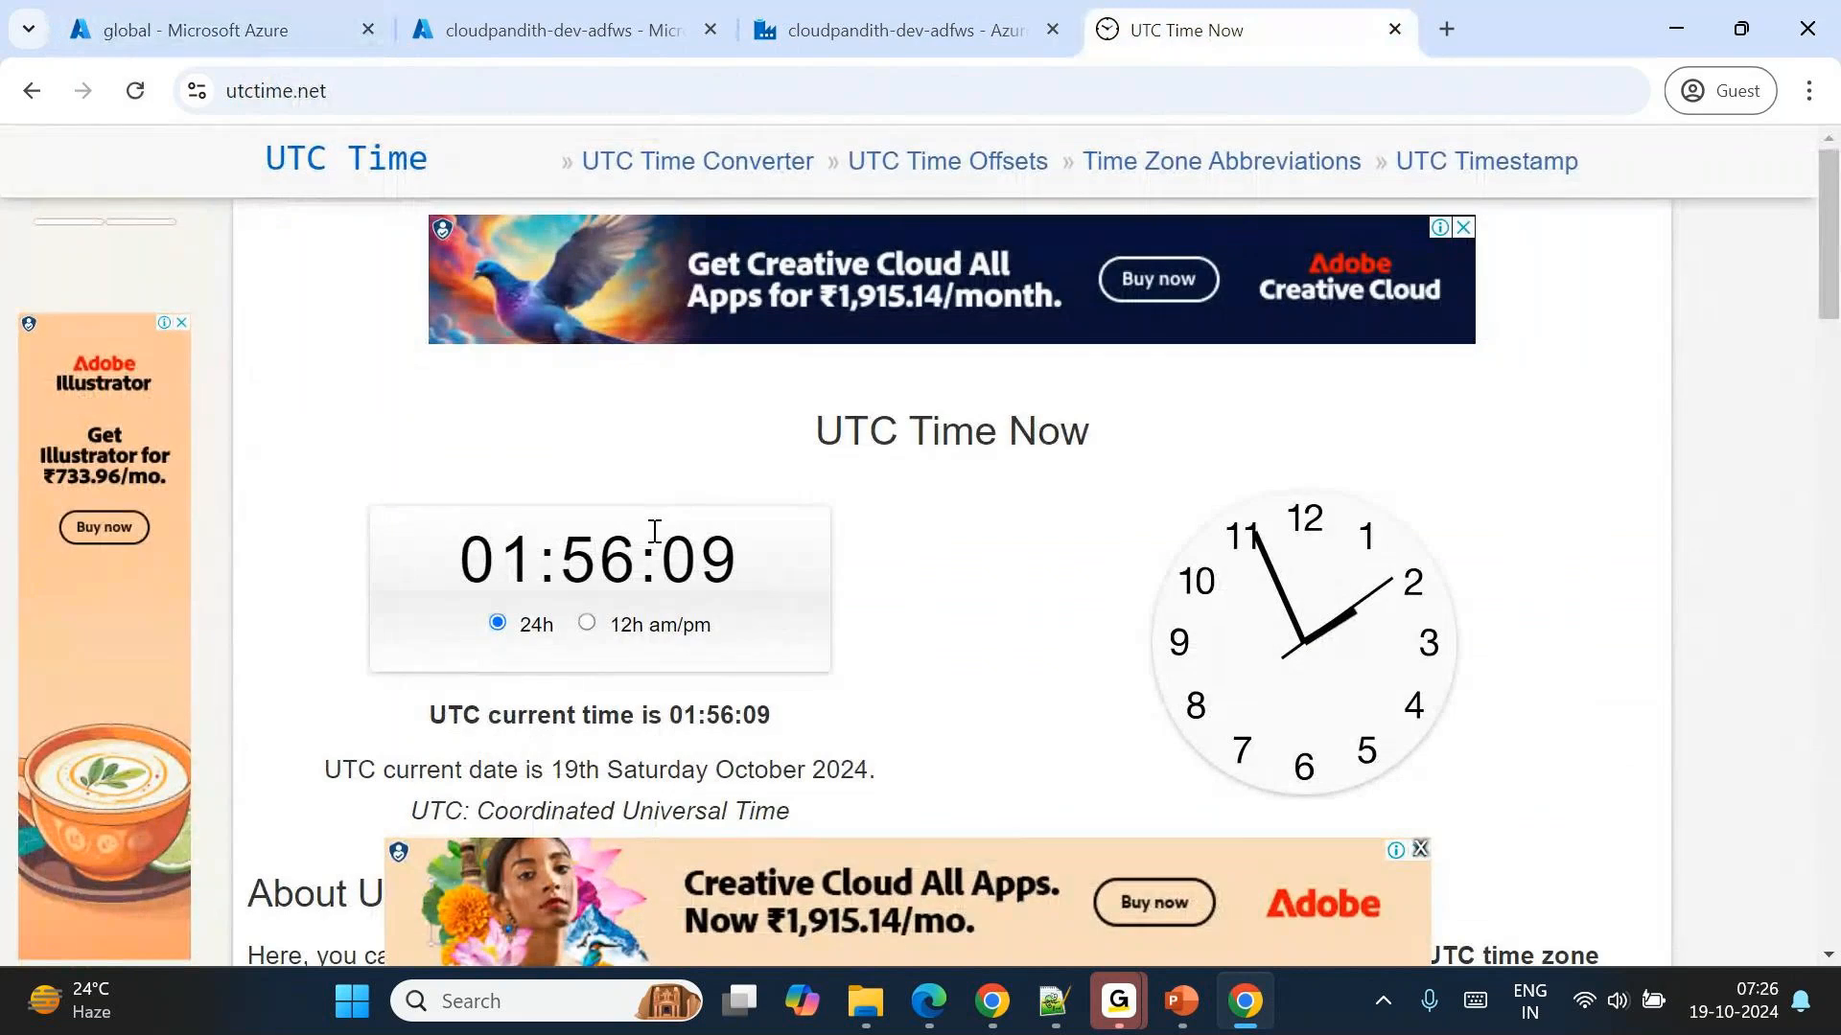
pyautogui.click(898, 39)
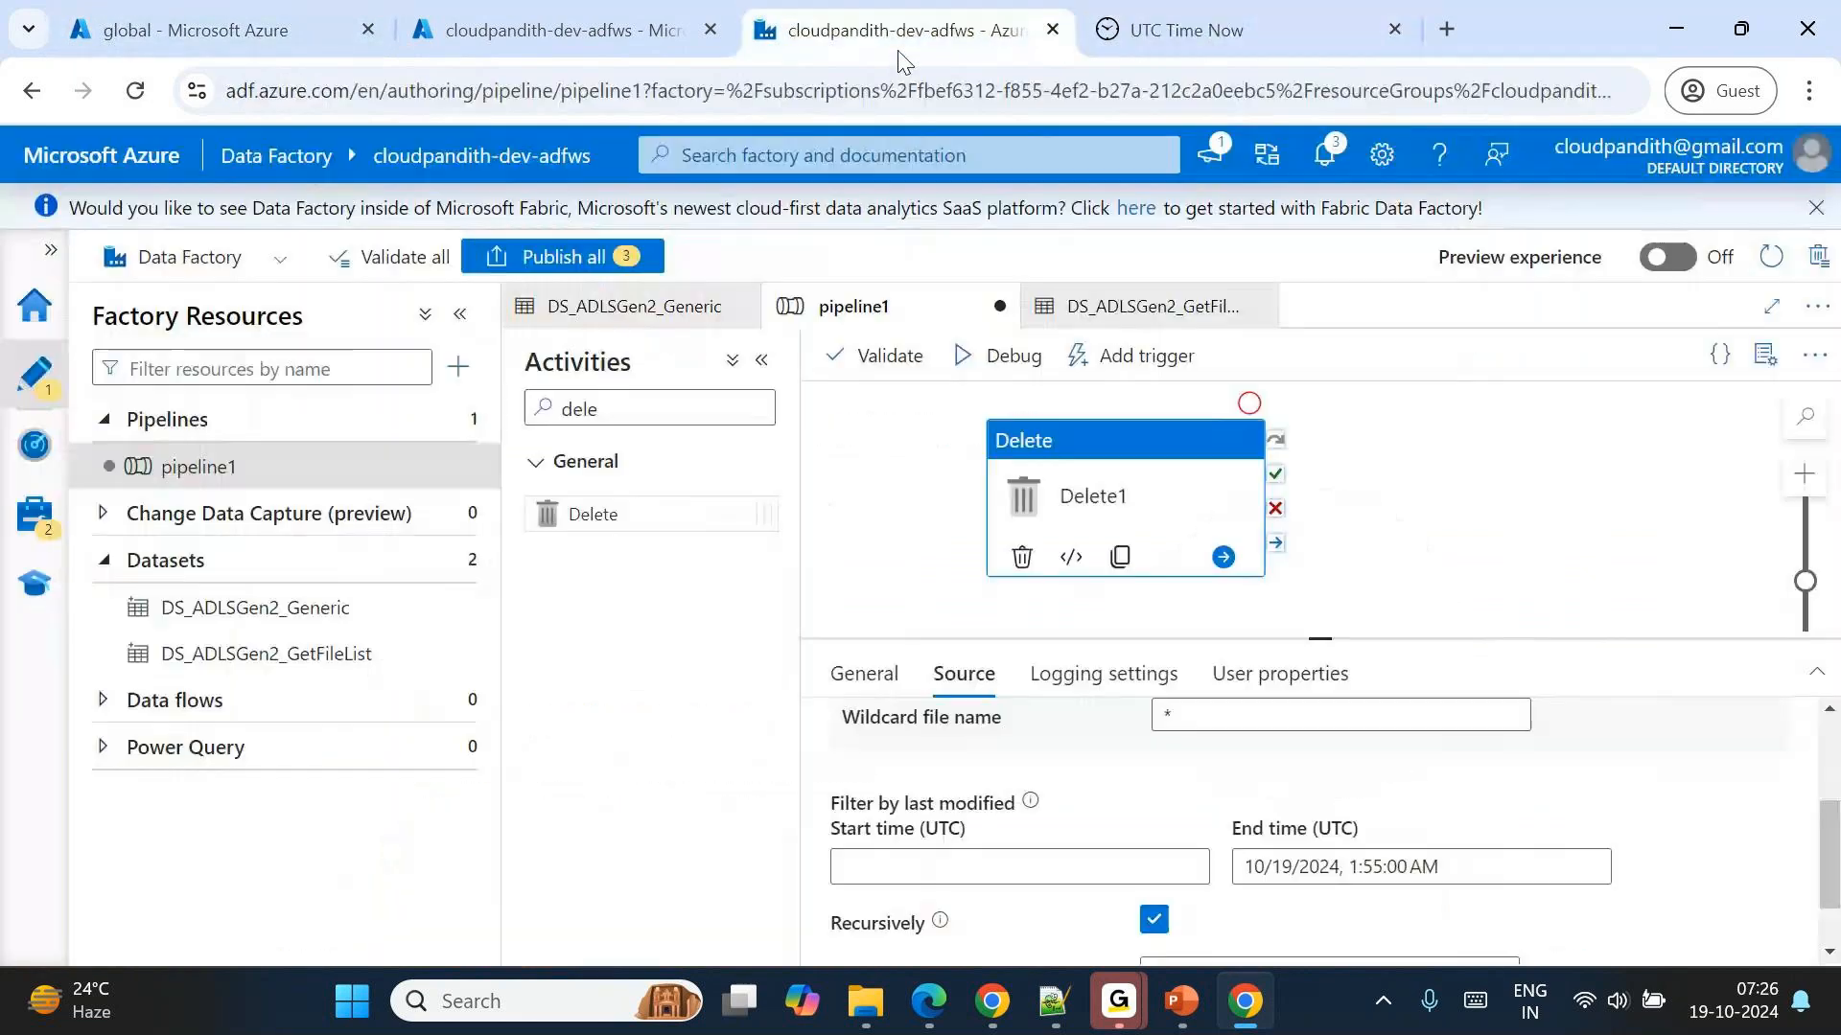
pyautogui.click(288, 29)
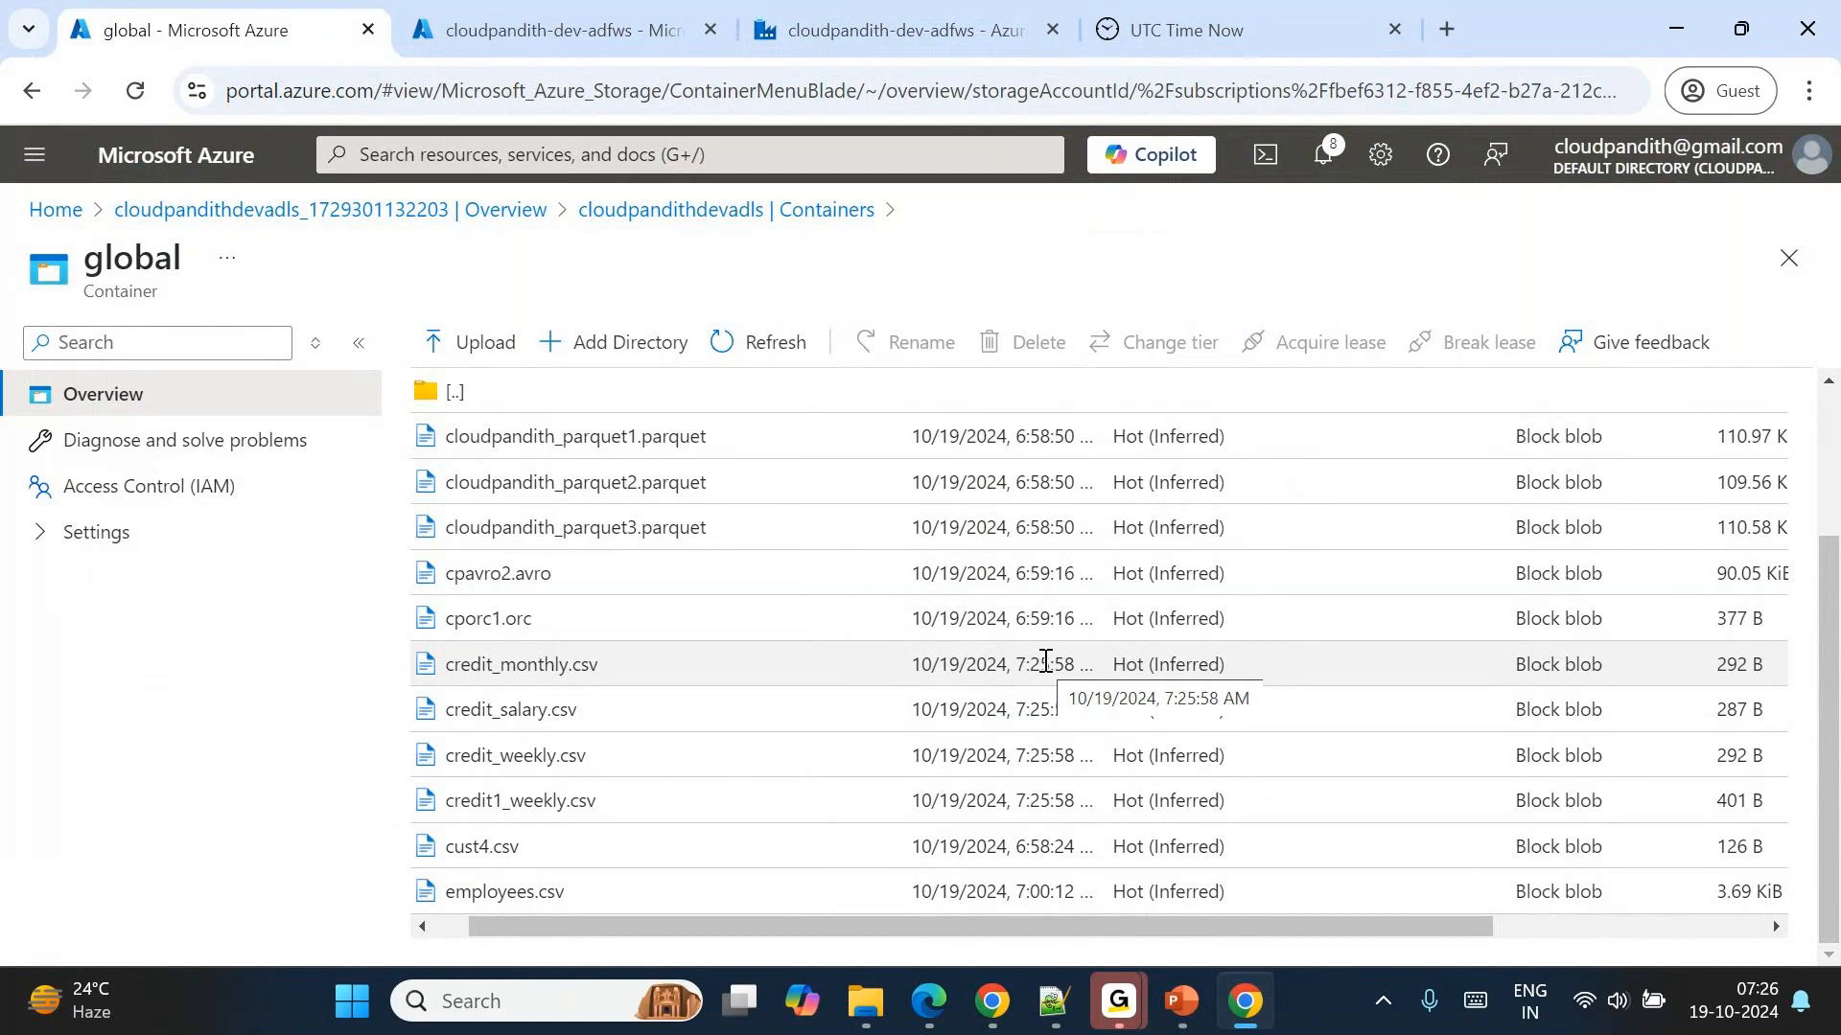
# Return to Data Factory and set the End time (UTC) minutes of Delete1's last-modified filter to 50.
pyautogui.click(853, 29)
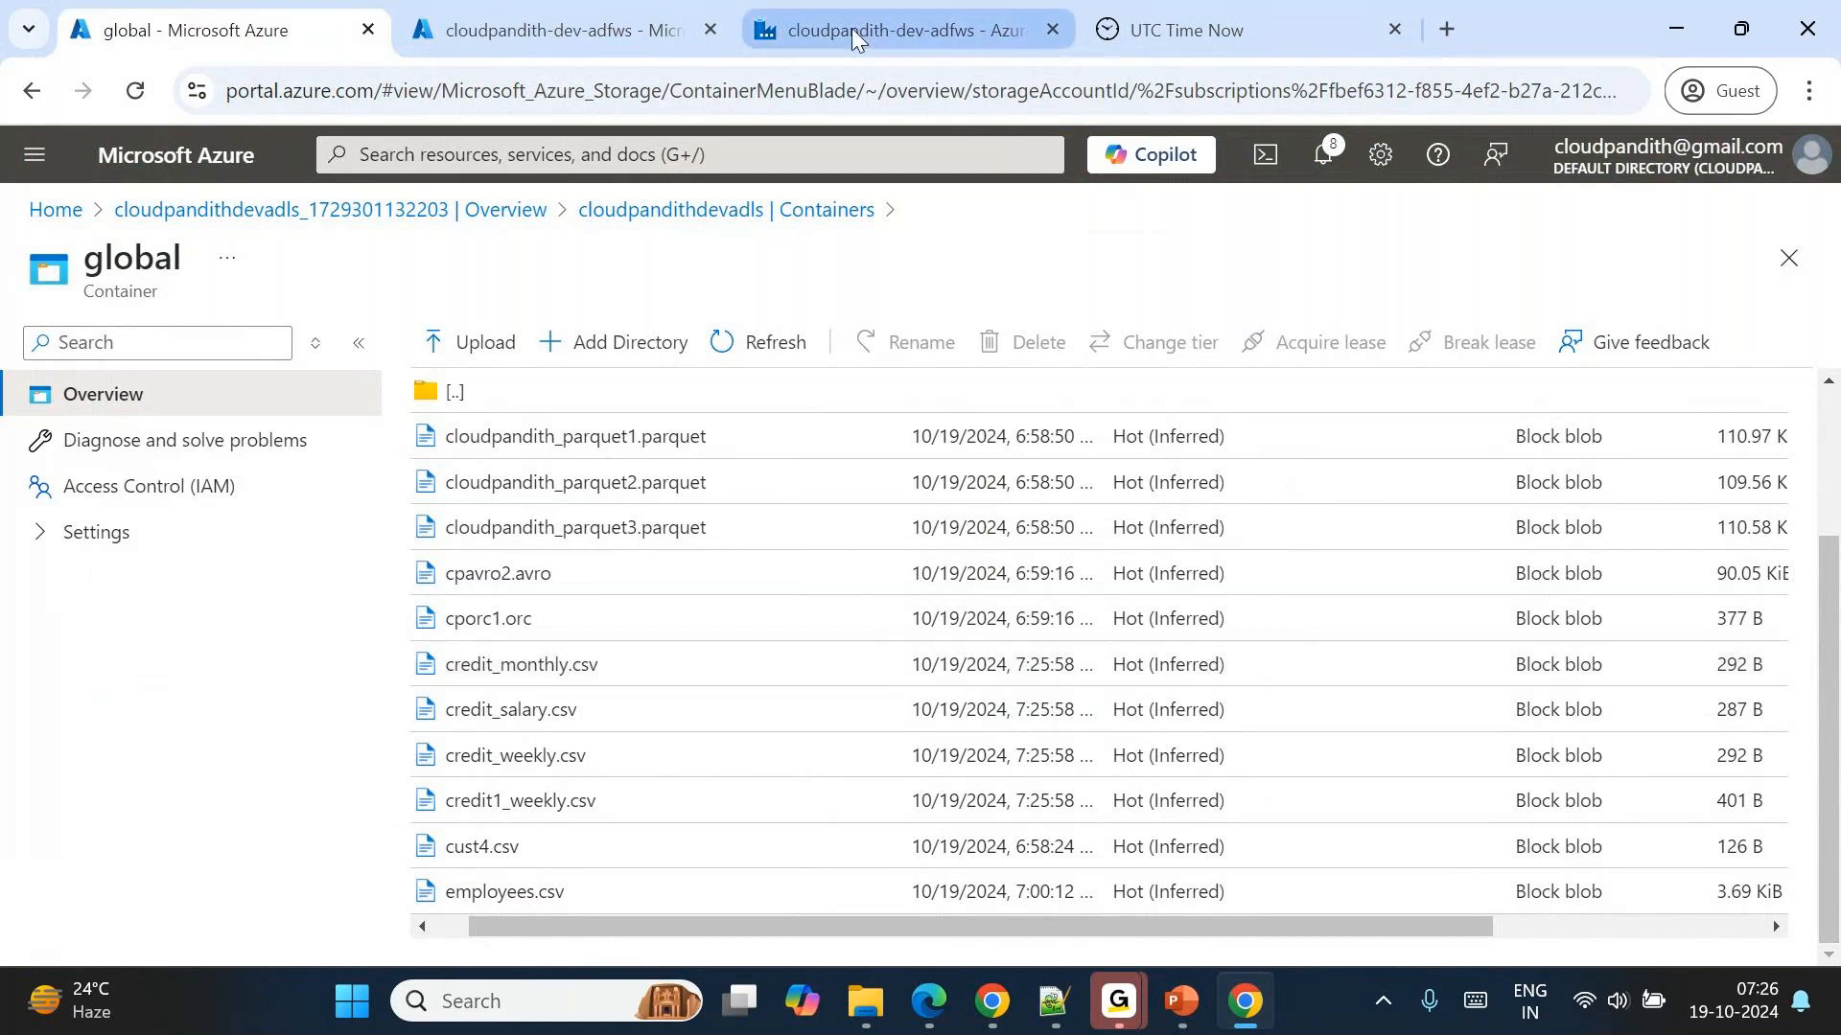
pyautogui.click(1383, 866)
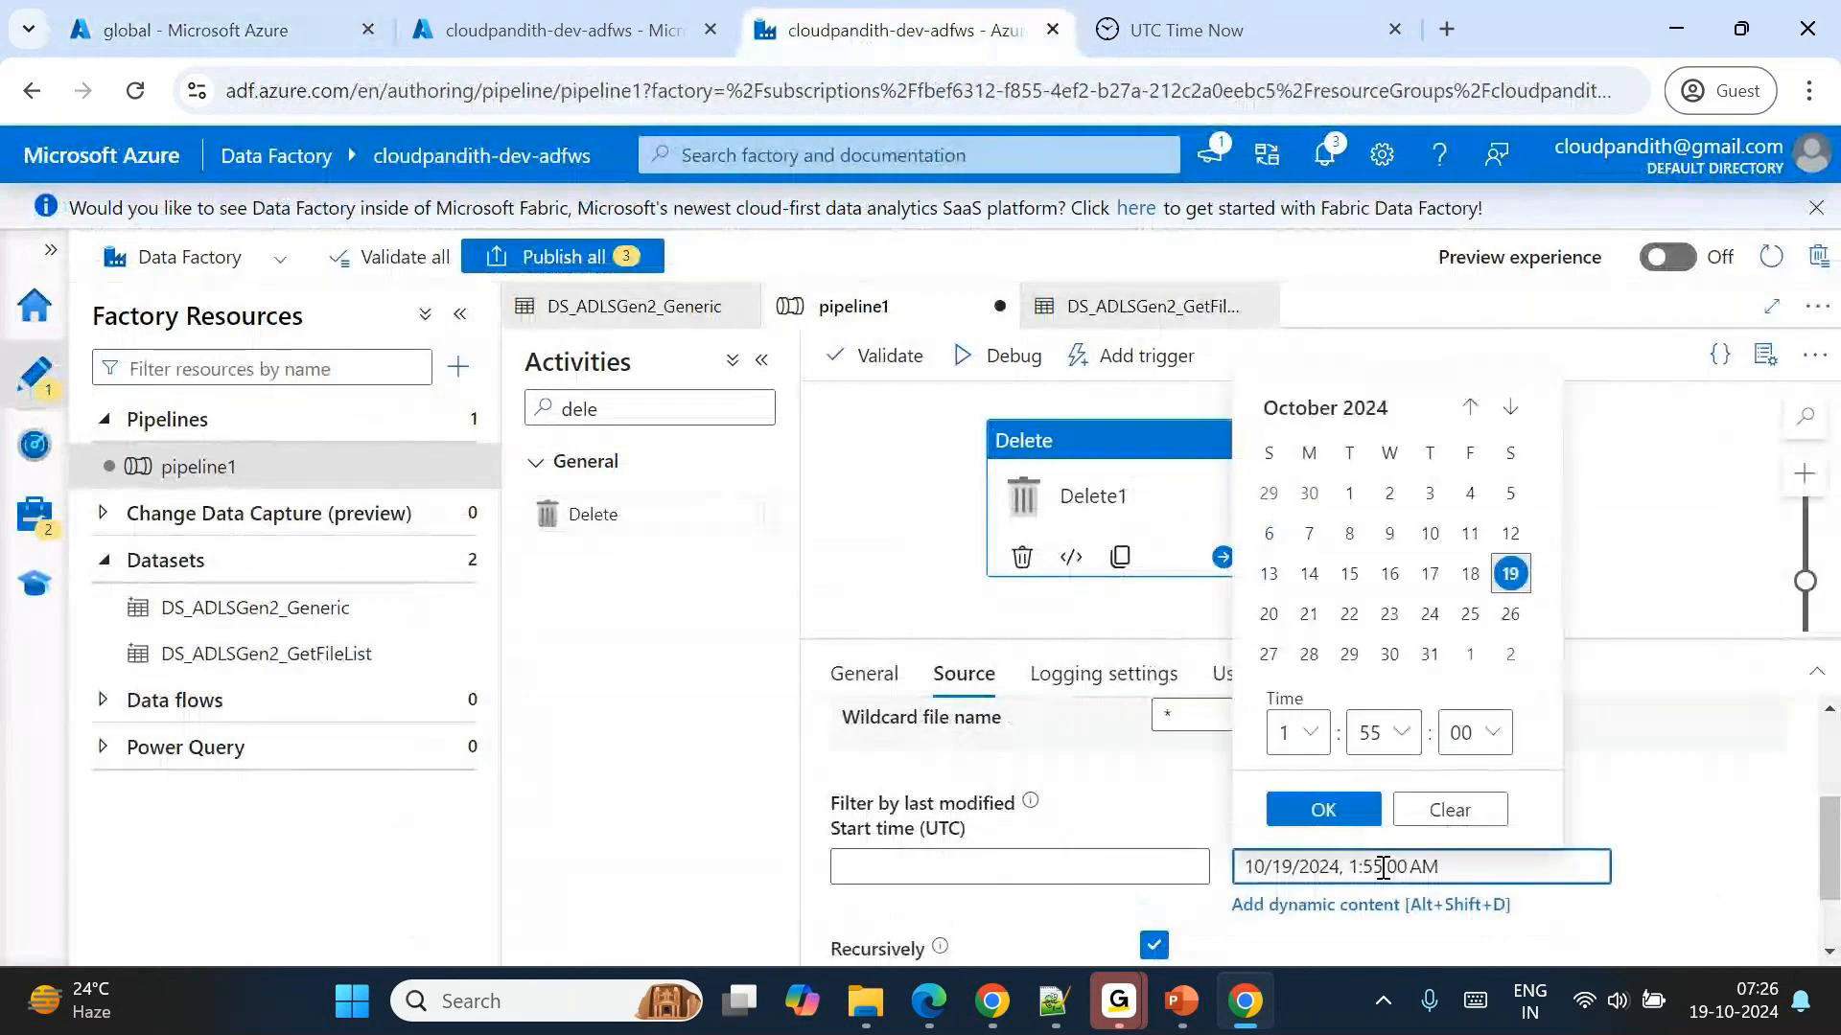
pyautogui.click(1383, 732)
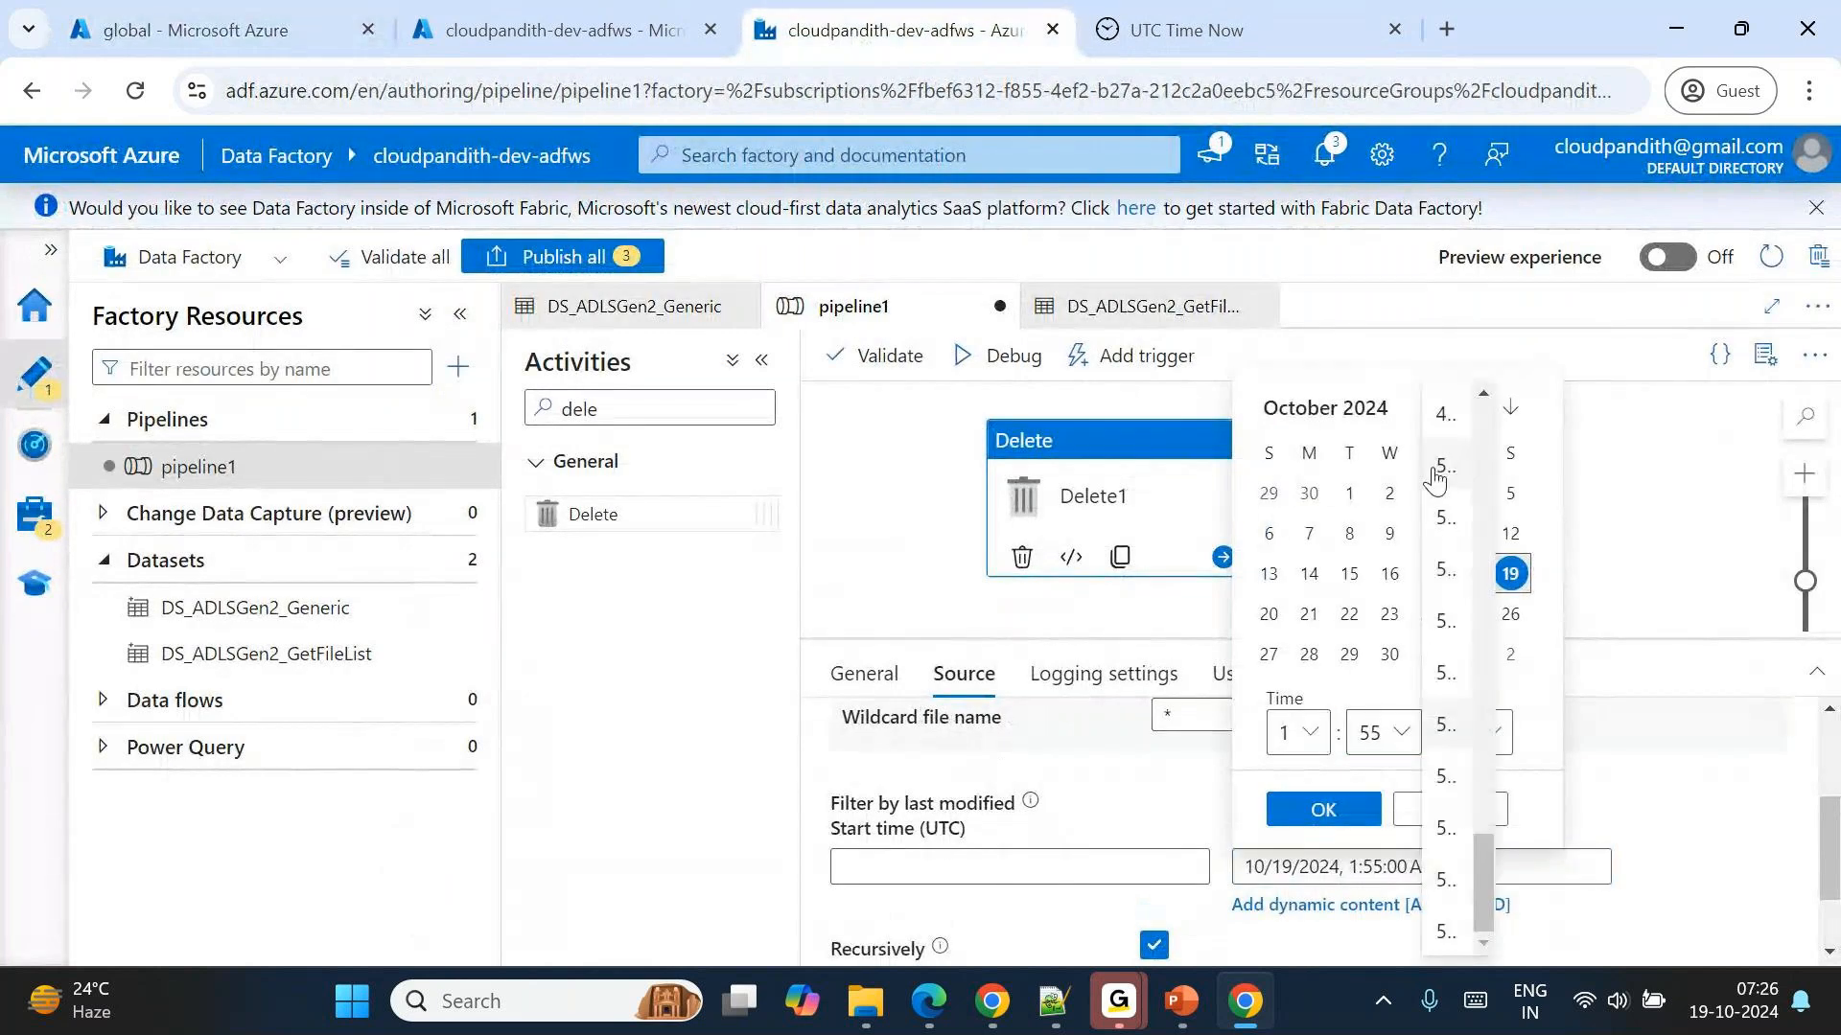
pyautogui.click(1435, 470)
pyautogui.click(1328, 809)
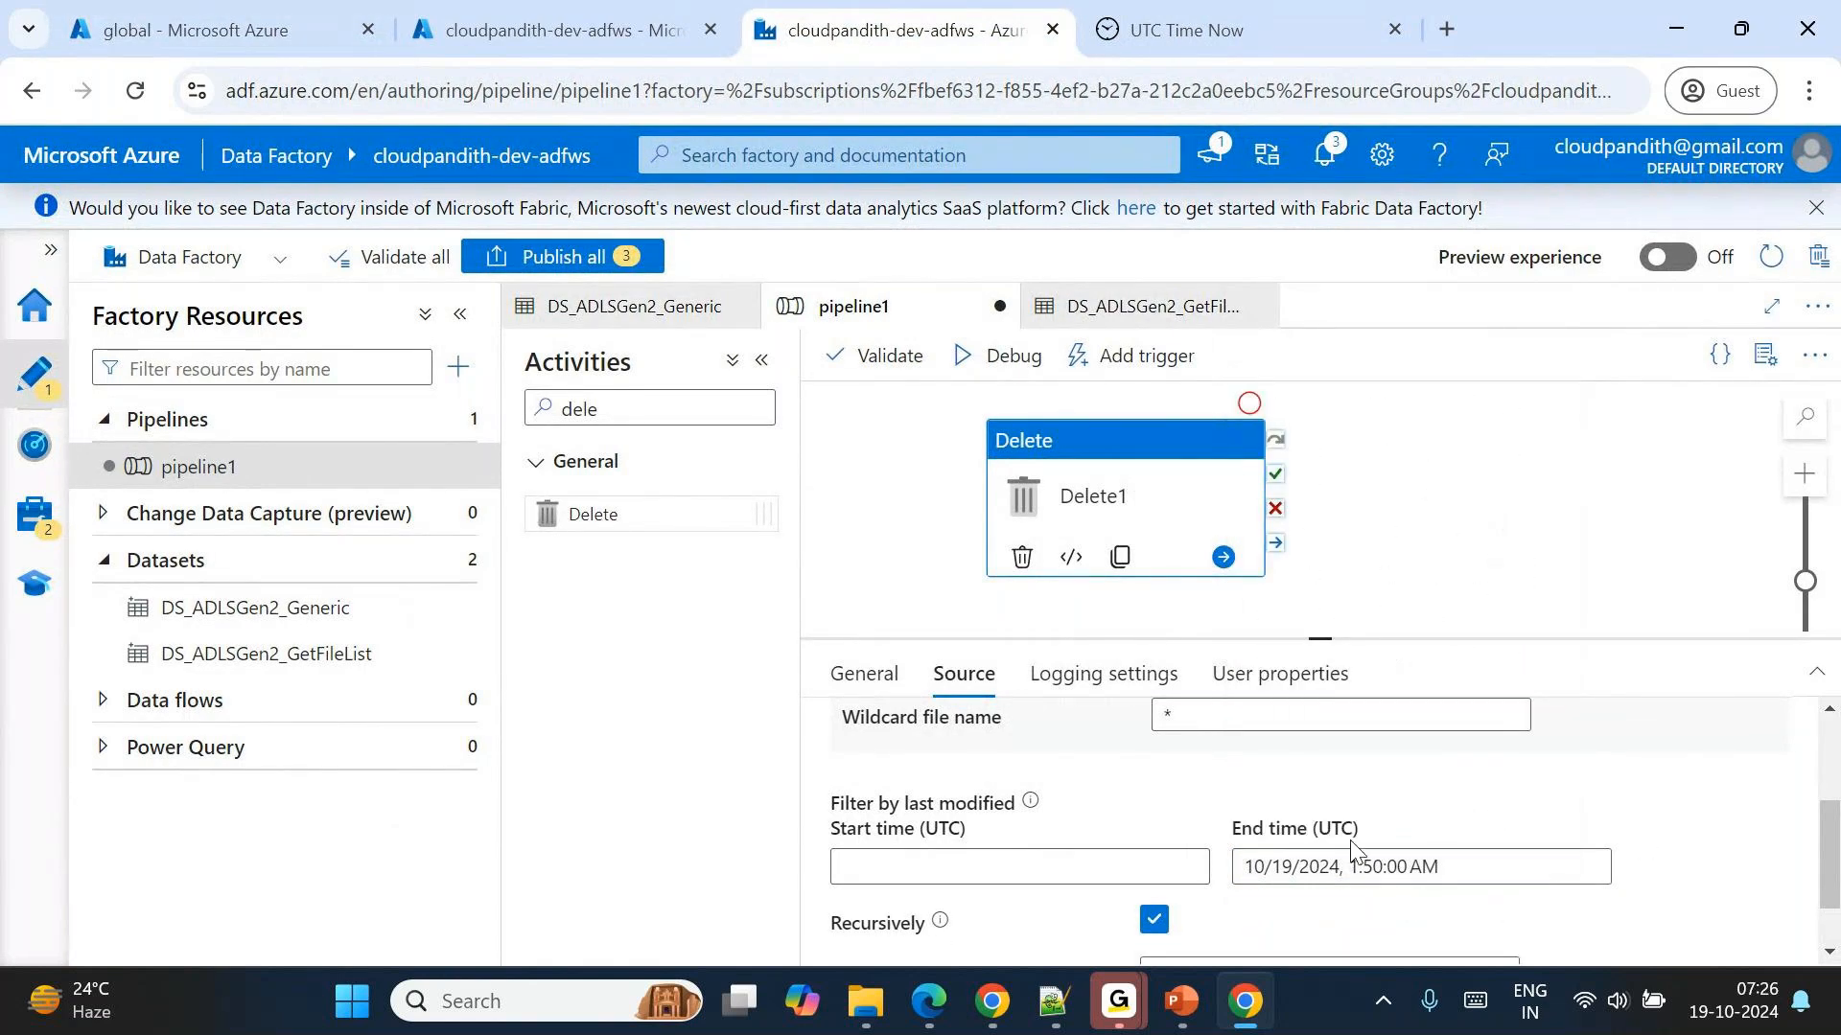
# Check the current UTC time again and examine the modified times of the older files in archivaldata.
pyautogui.click(1187, 27)
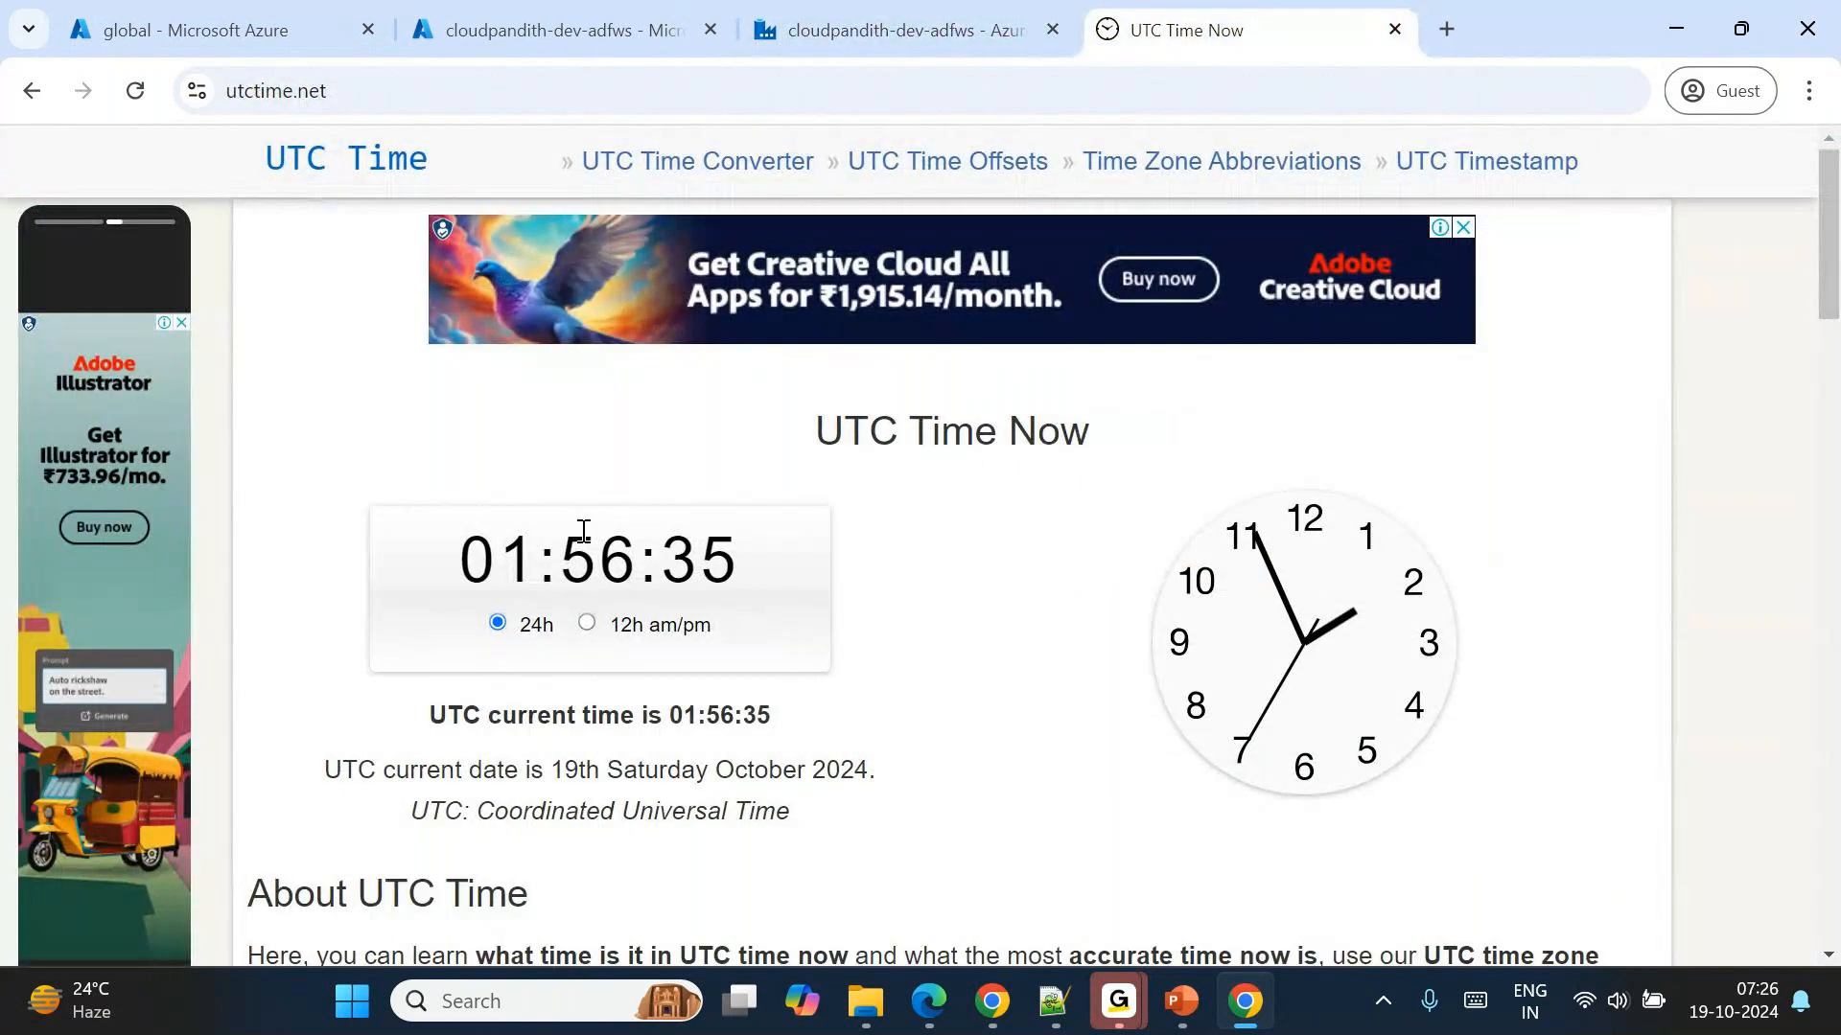
pyautogui.click(197, 30)
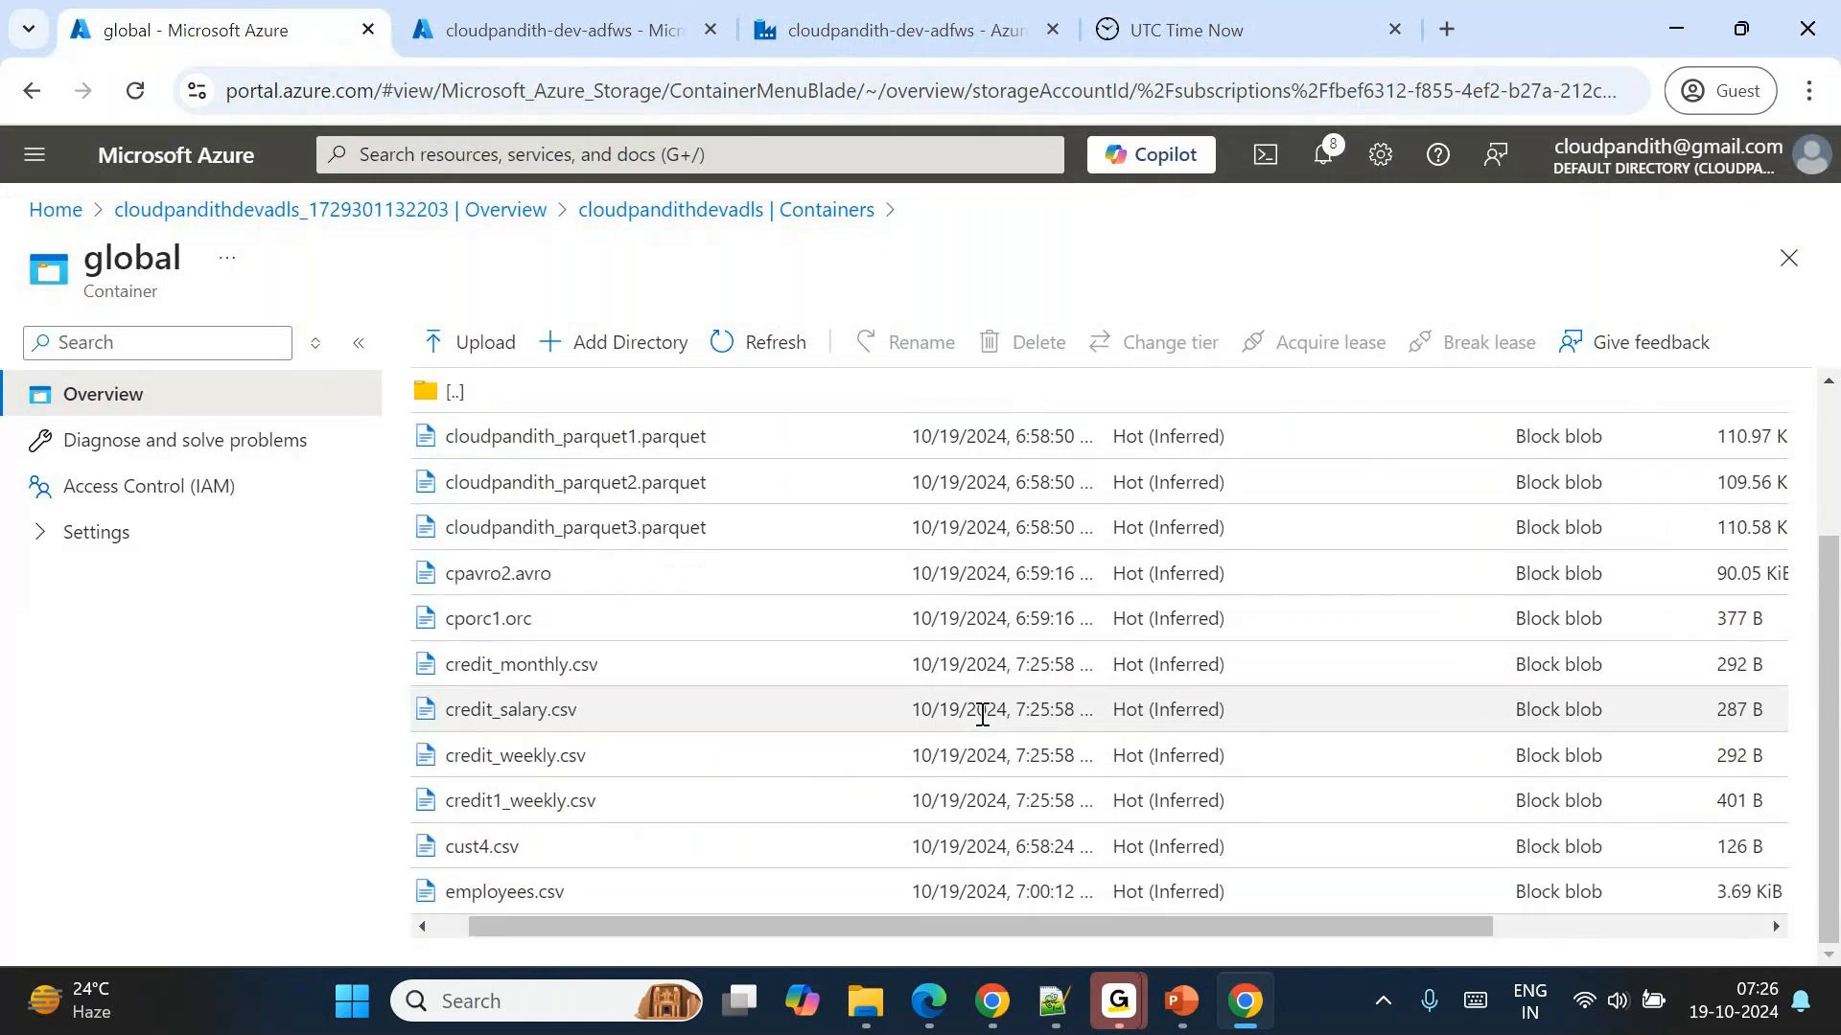
pyautogui.moveTo(1102, 890); pyautogui.dragTo(997, 847)
pyautogui.moveTo(1100, 614); pyautogui.dragTo(966, 436)
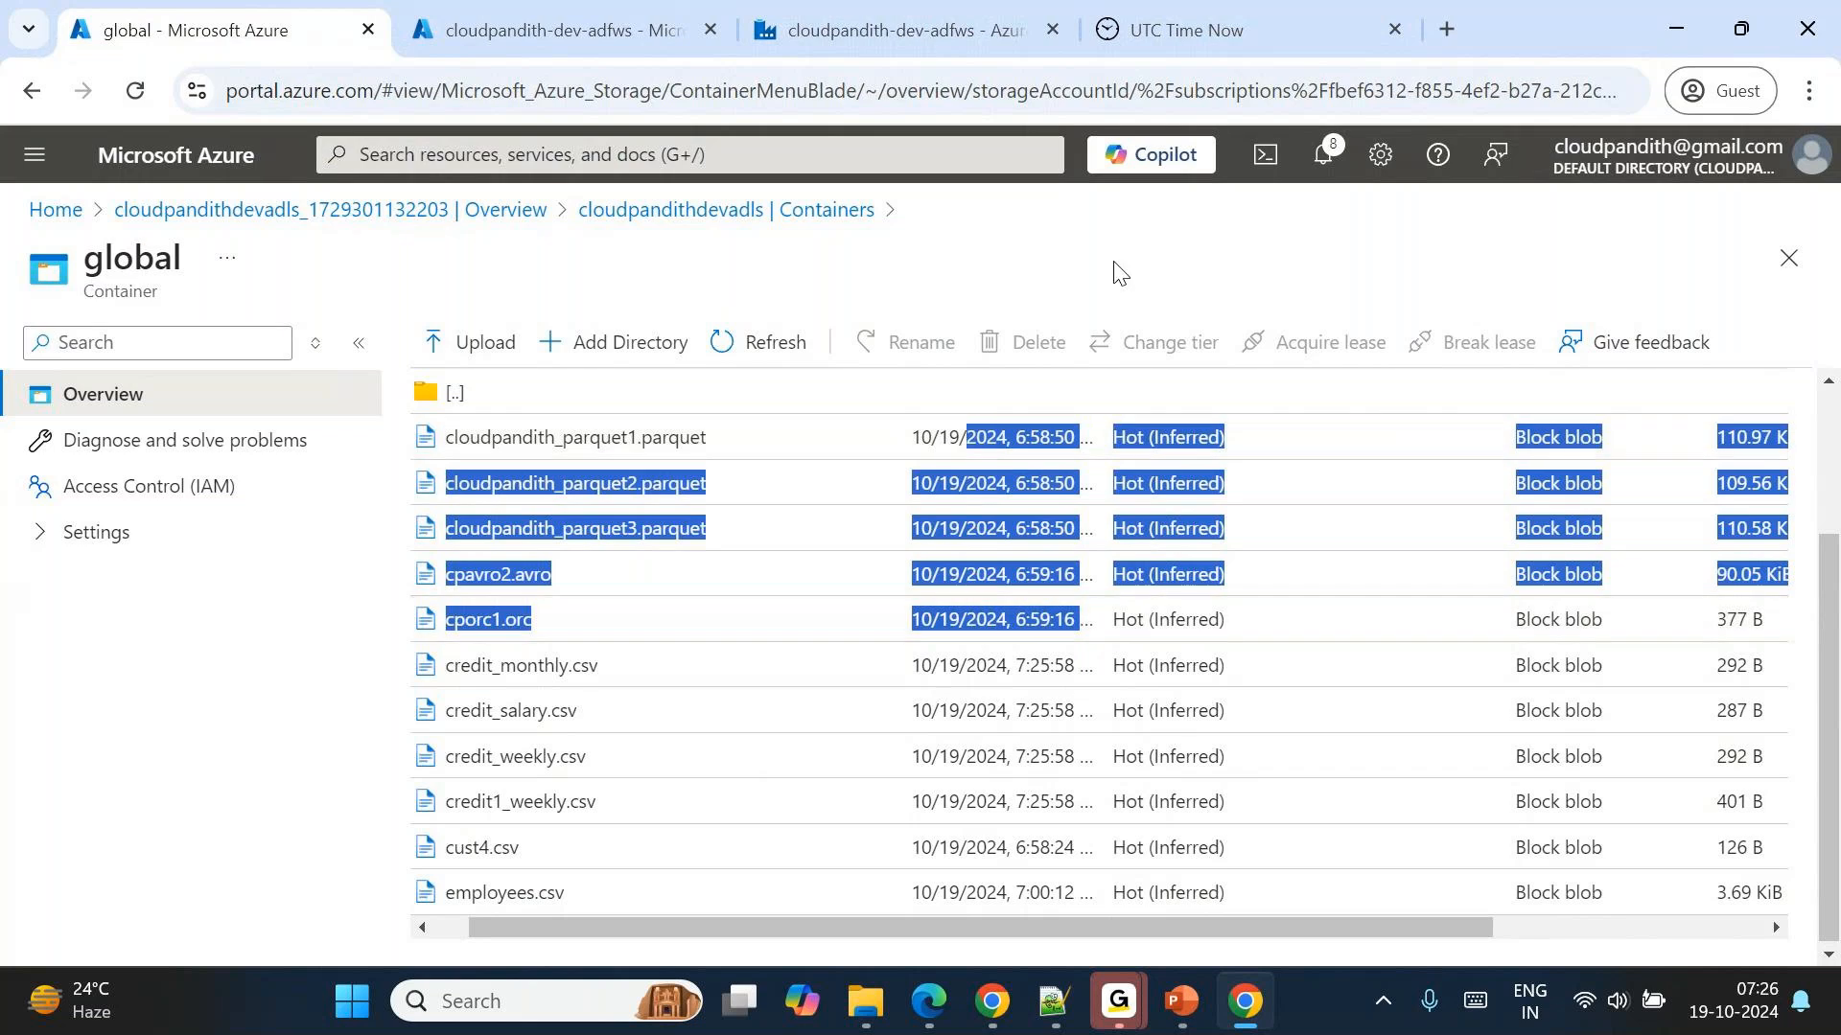
pyautogui.click(1107, 544)
pyautogui.scroll(2, 1102, 575)
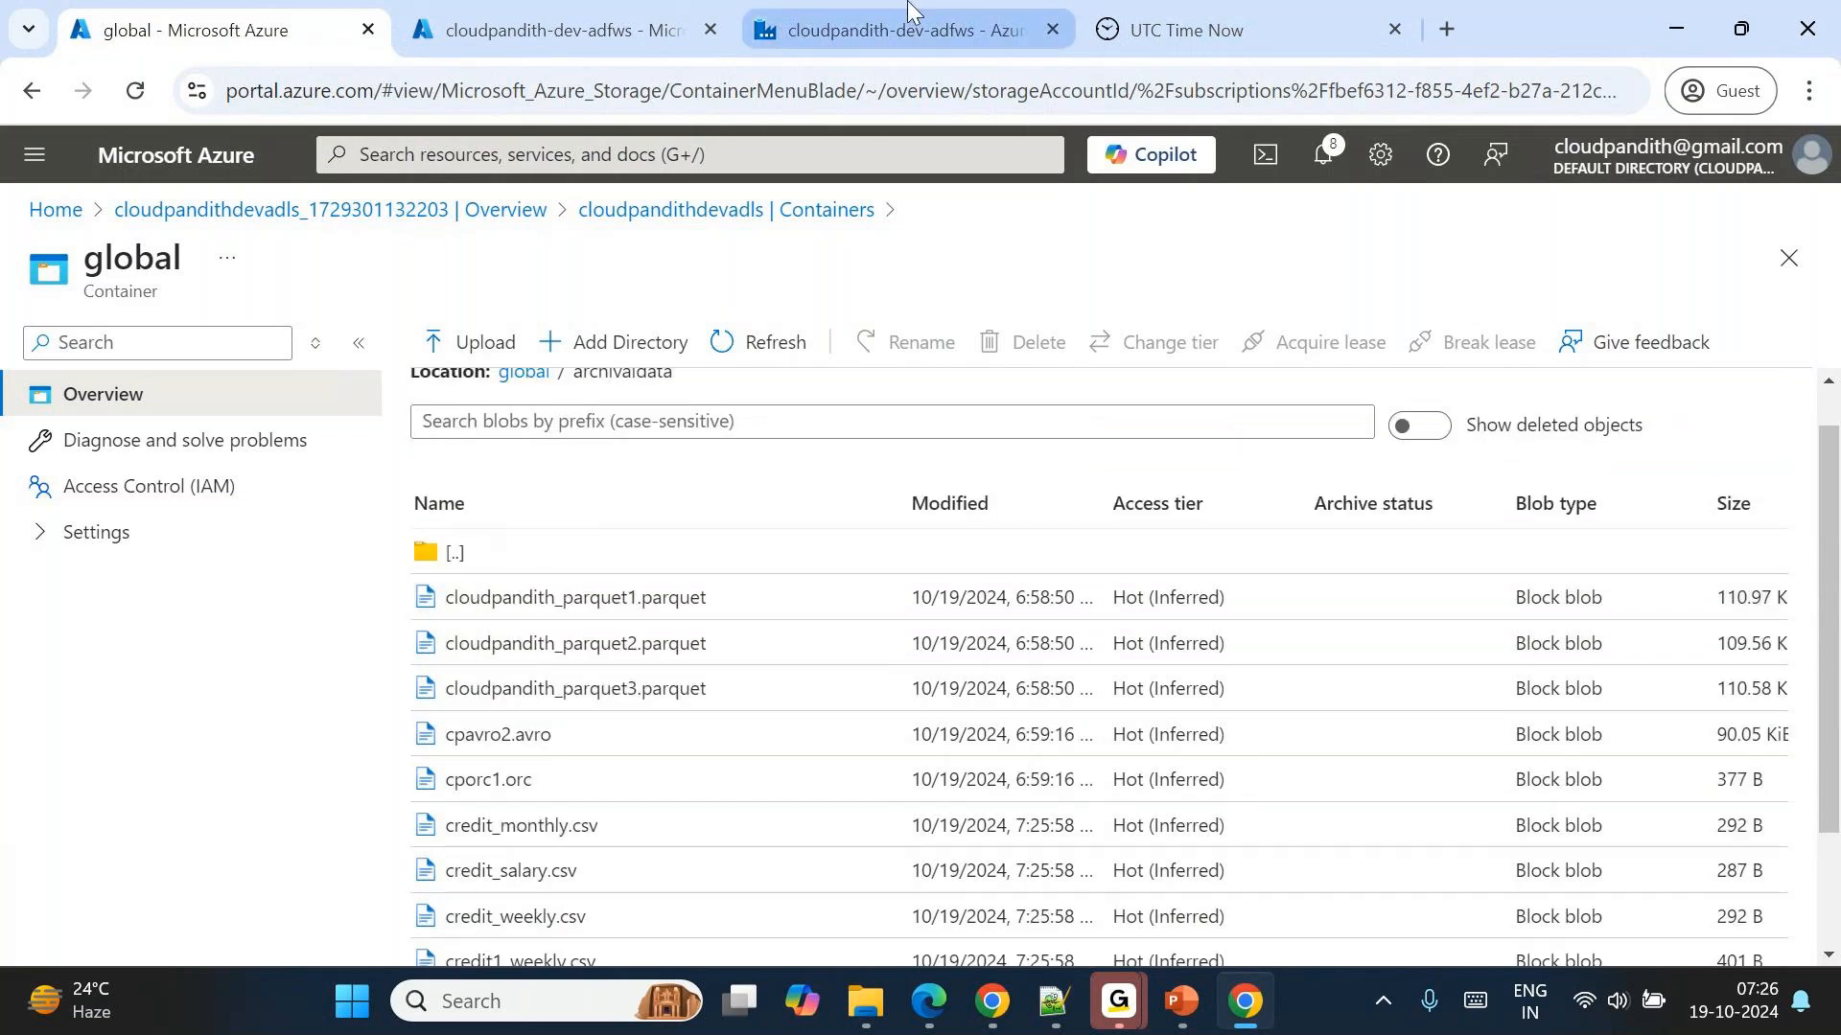
# Return to Data Factory and enable logging for the Delete1 activity.
pyautogui.click(901, 30)
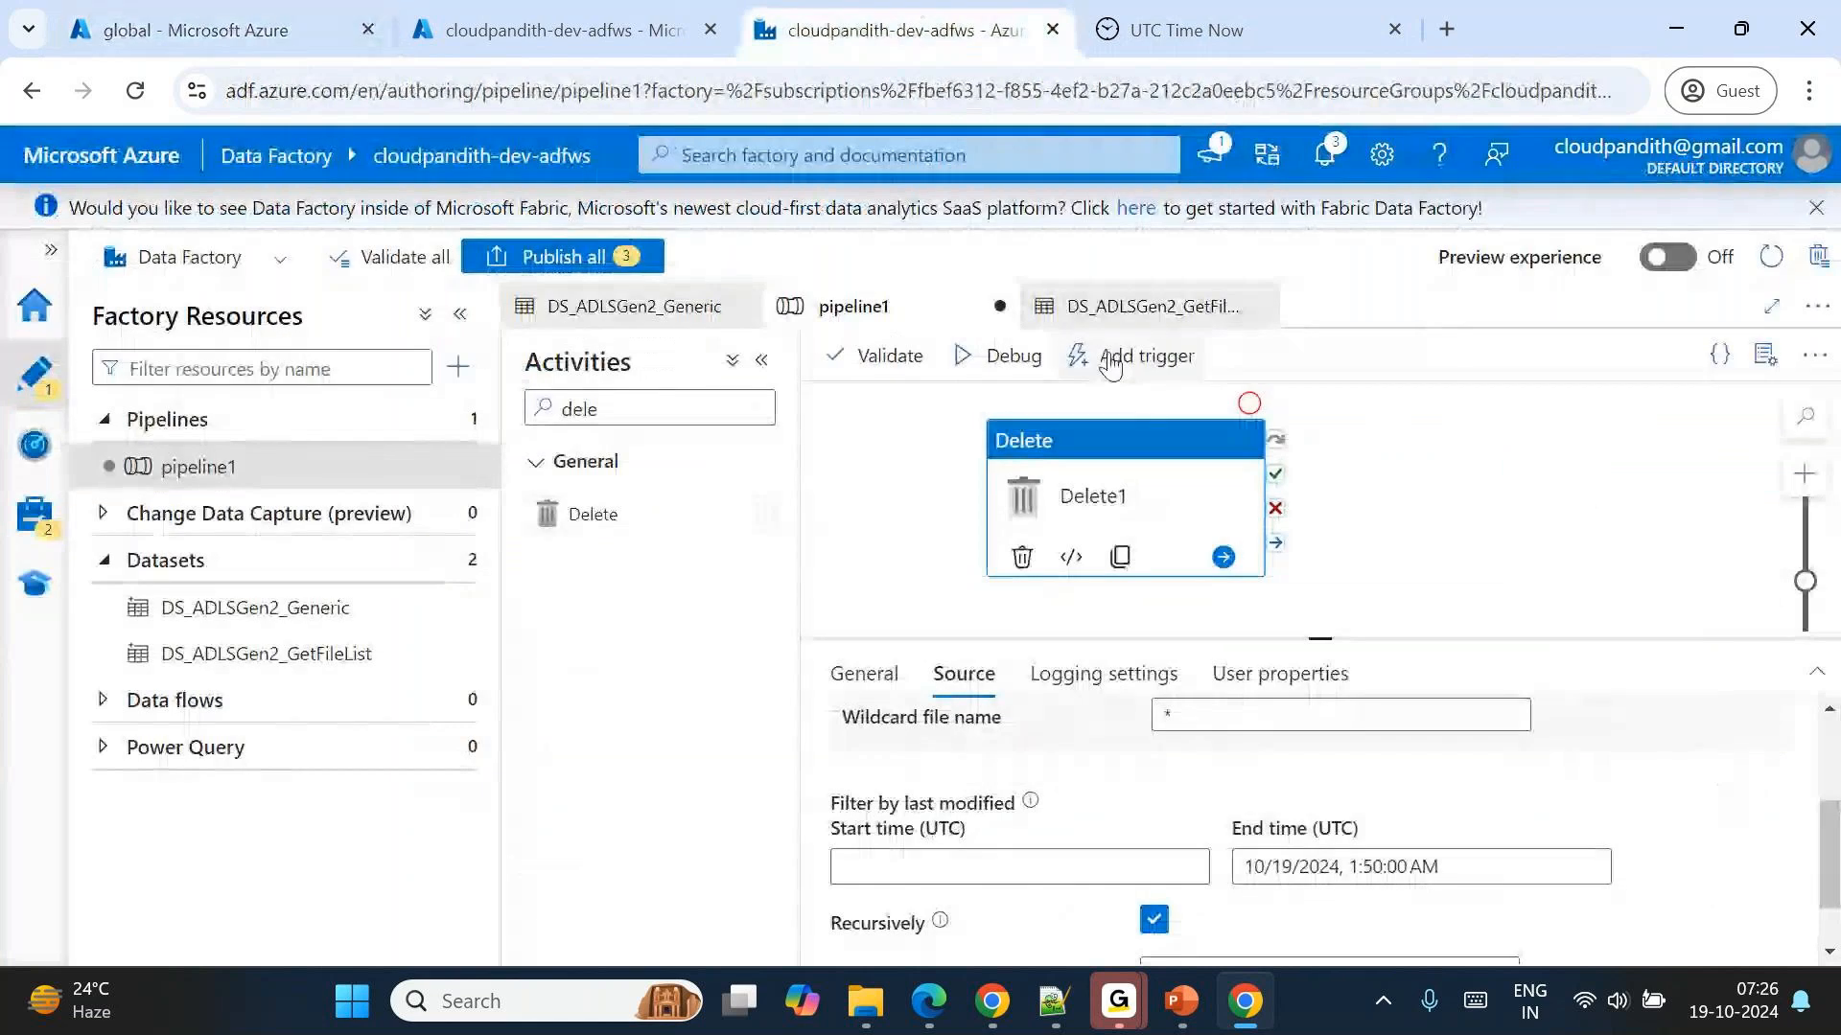
pyautogui.click(1112, 679)
pyautogui.click(1154, 739)
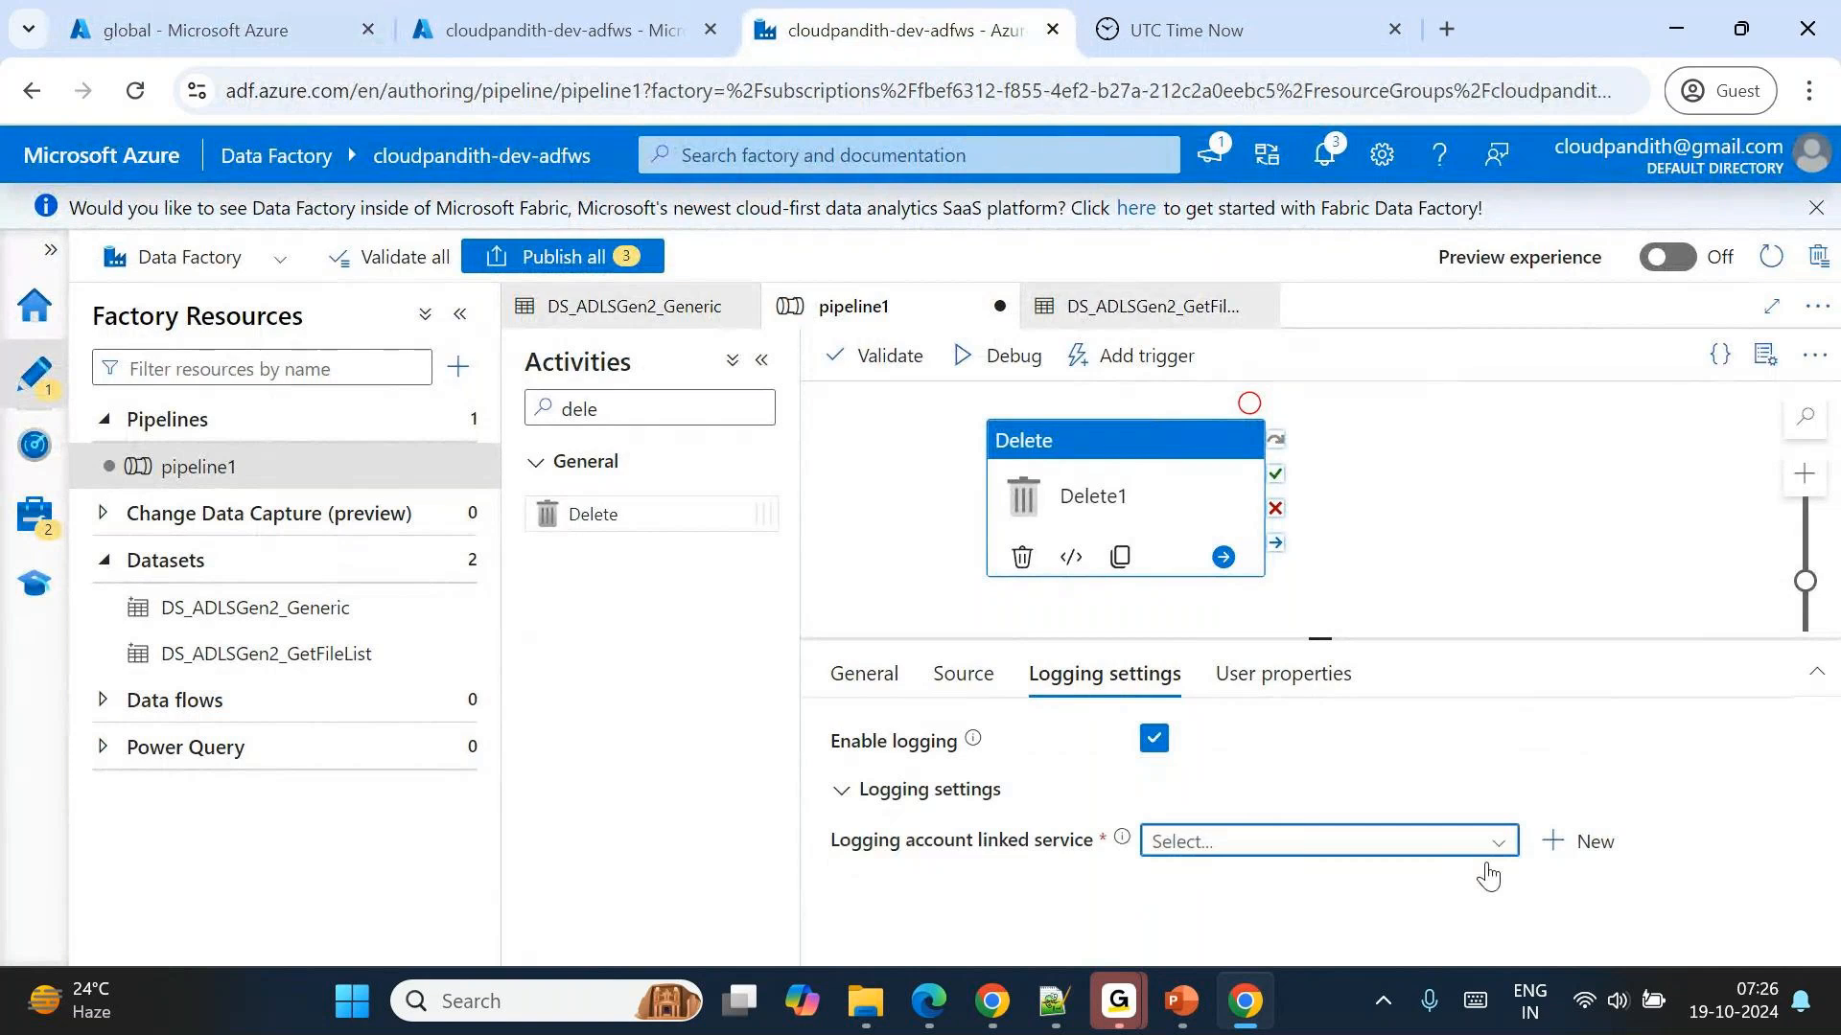
# Set Delete1's logging account linked service to LS_ADLSGen2 and its log folder path to timebasedfilelogs.
pyautogui.click(1380, 845)
pyautogui.click(1246, 930)
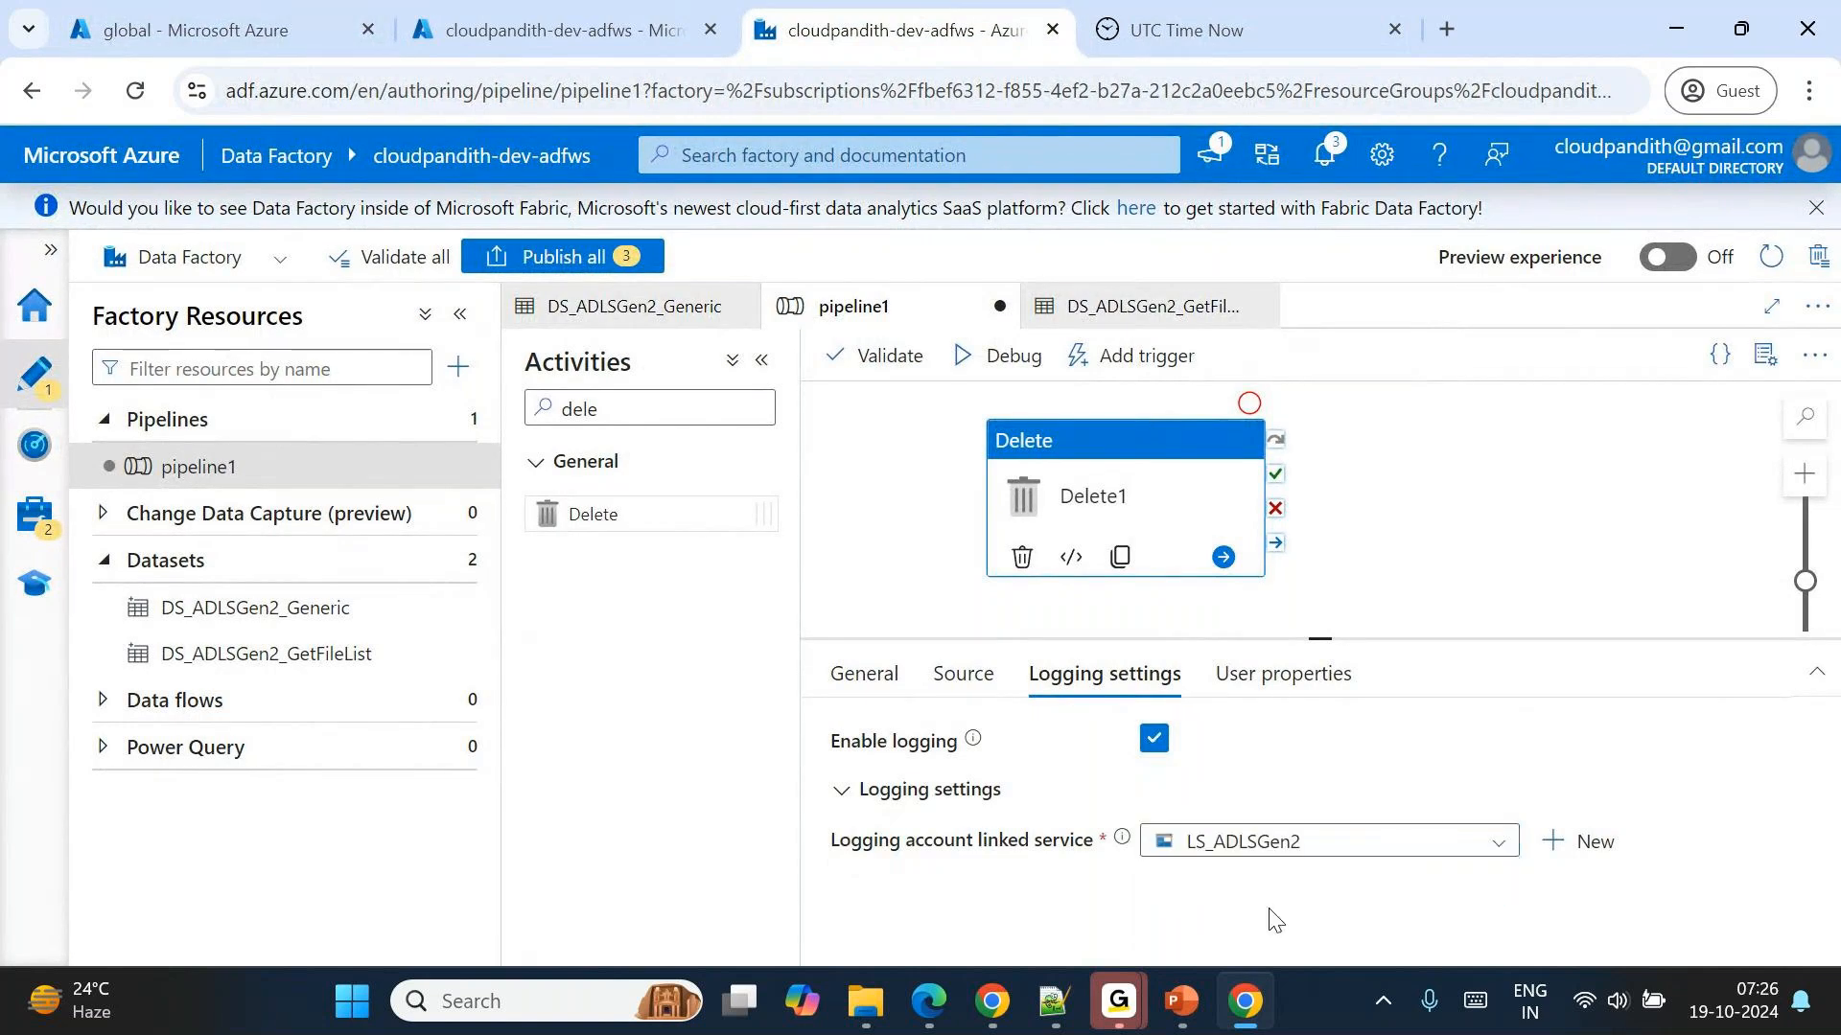
pyautogui.click(1211, 925)
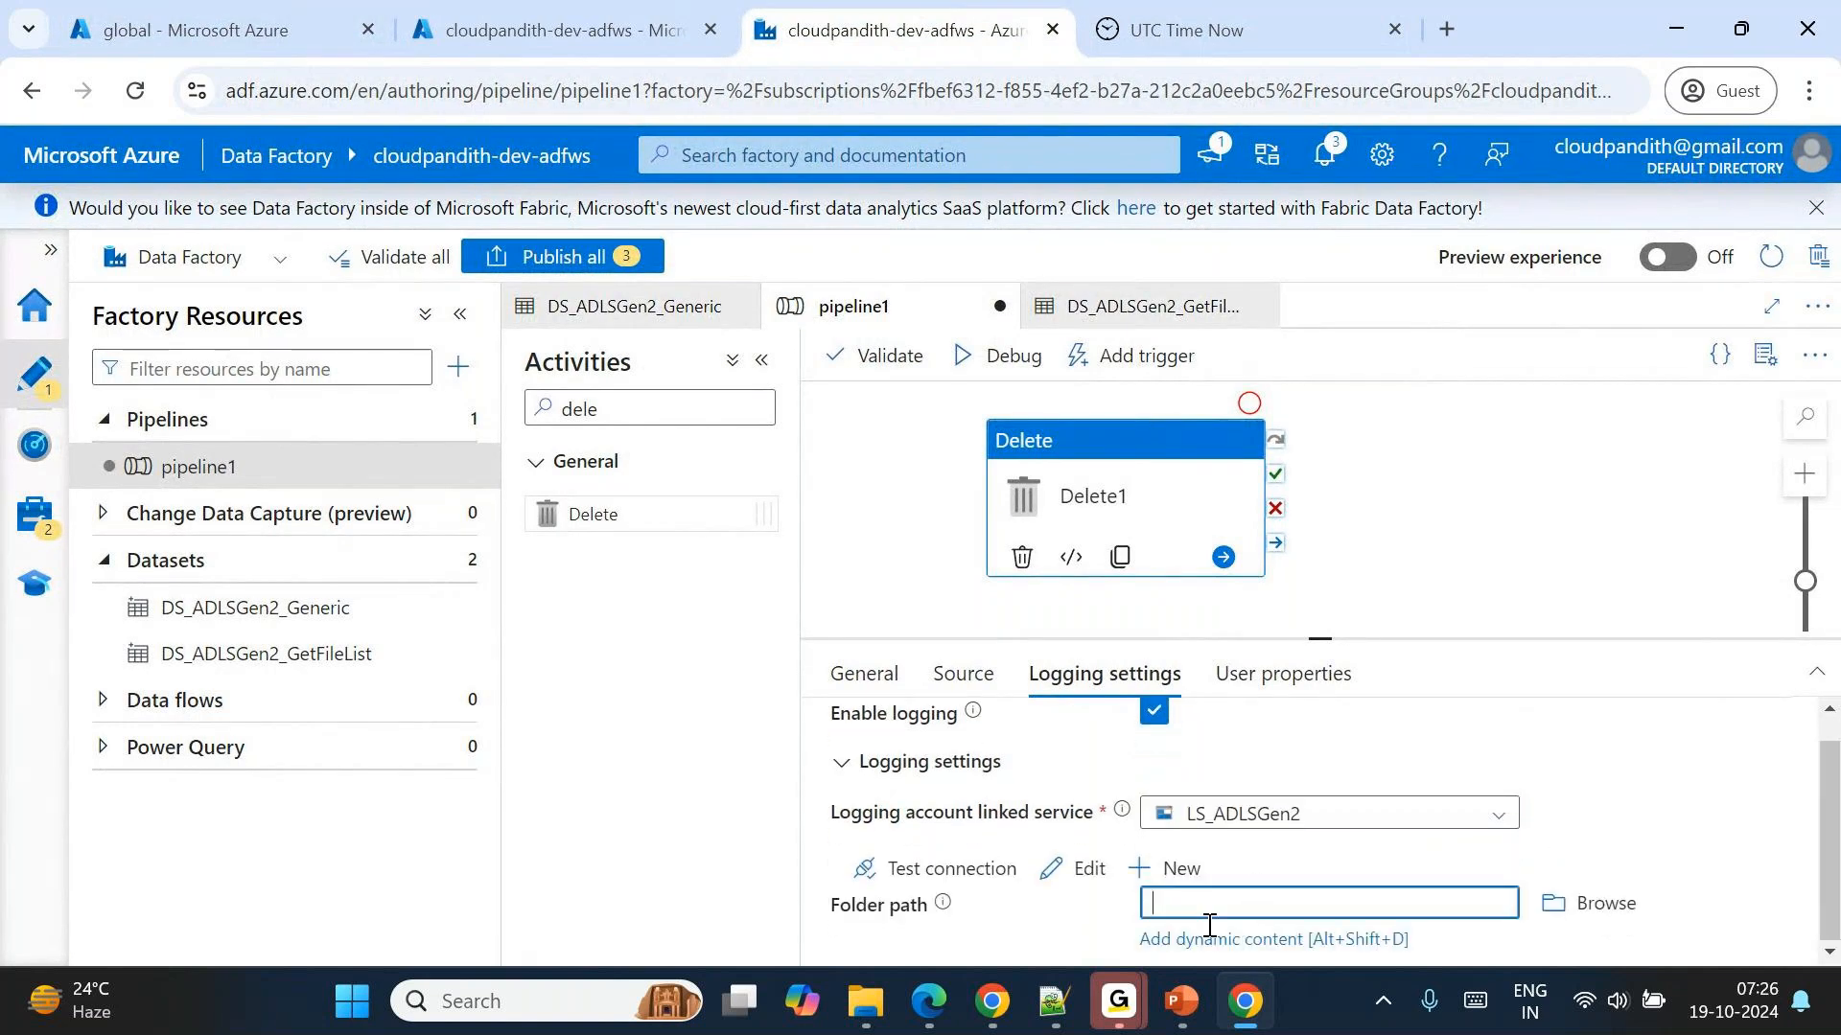
pyautogui.write('timefilelogs')
pyautogui.click(1188, 902)
pyautogui.write('basedc')
pyautogui.press('BackSpace')
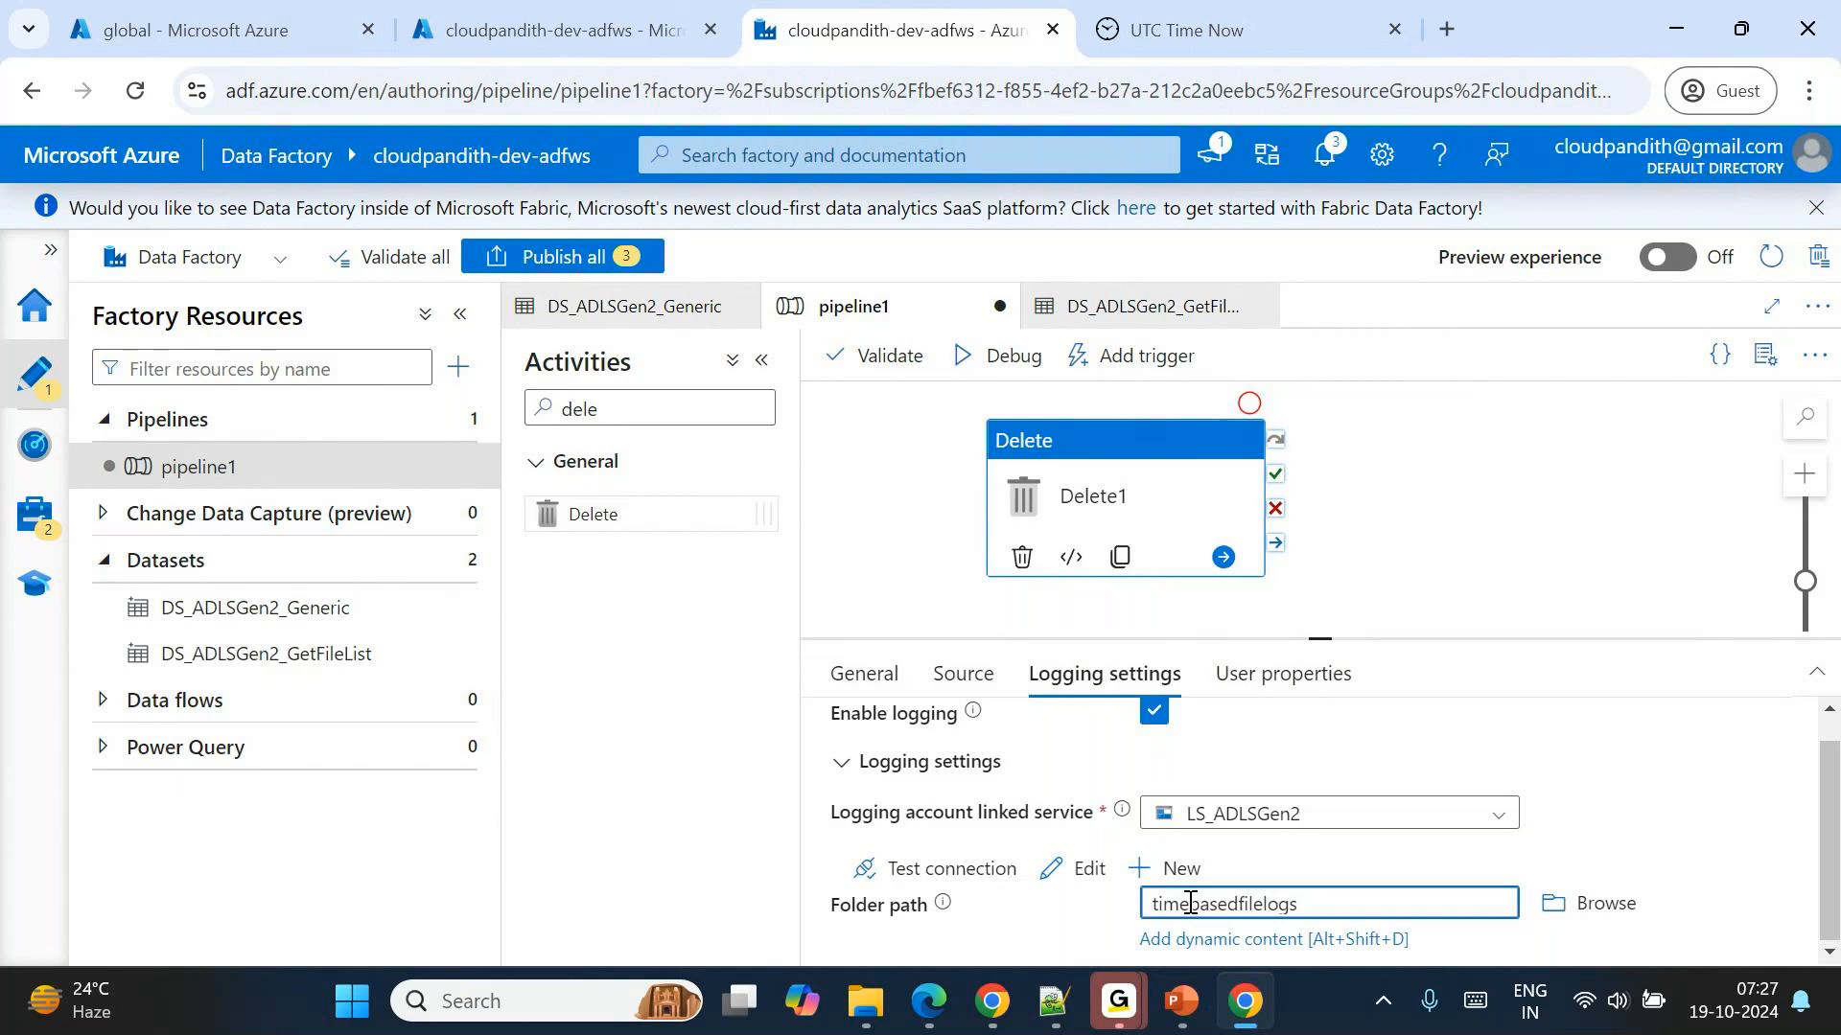
# Debug pipeline1 and check the Delete1 run's output for the number of files deleted.
pyautogui.click(1009, 357)
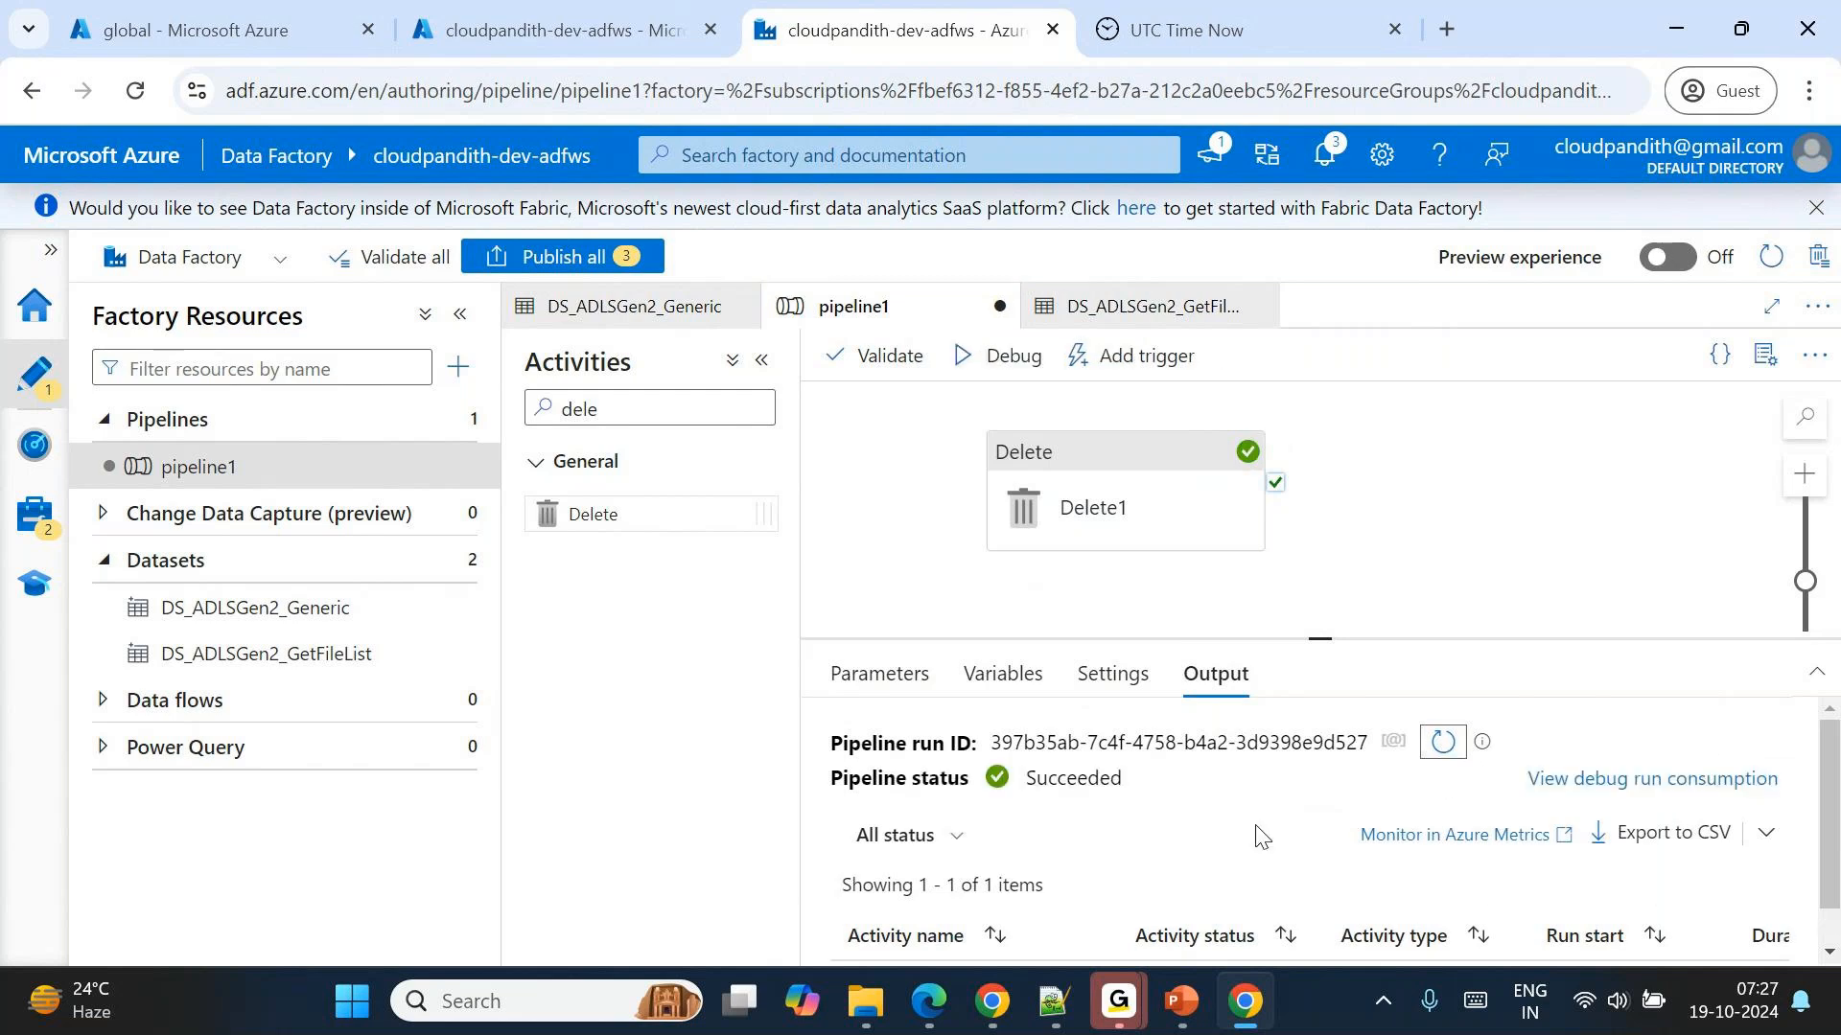
pyautogui.scroll(-1, 1261, 837)
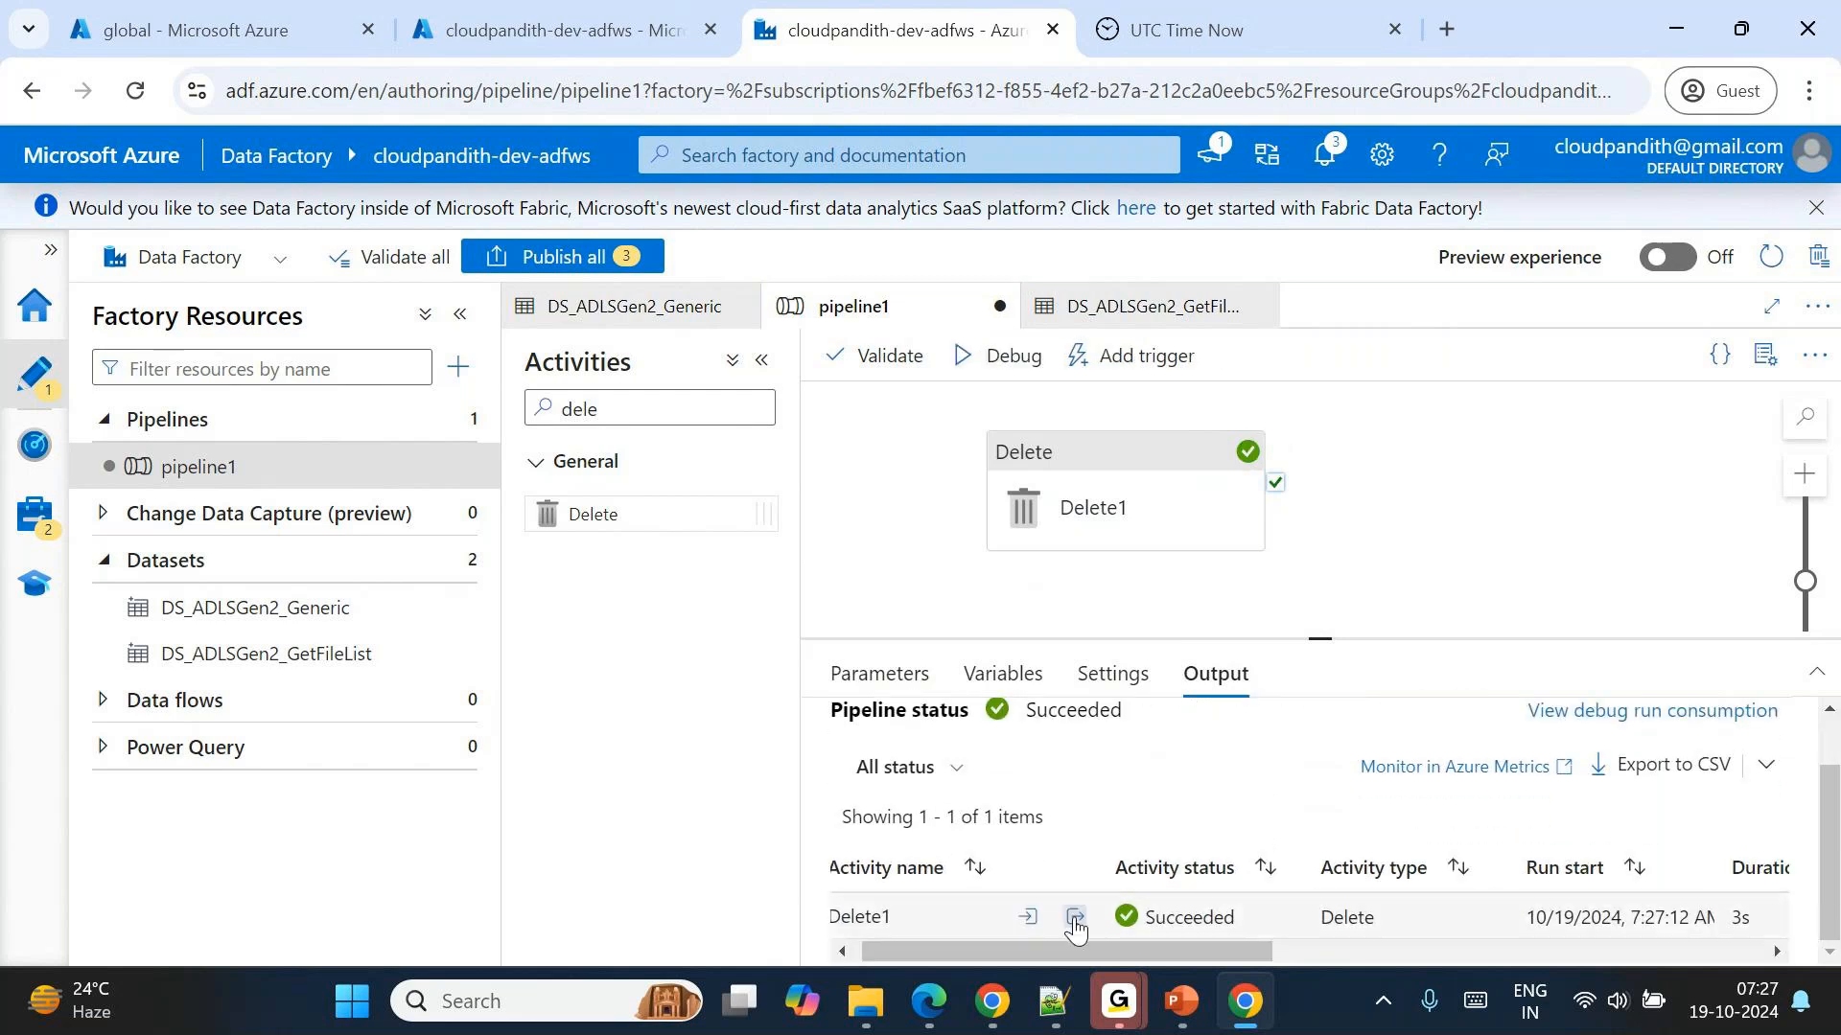
pyautogui.click(1075, 930)
pyautogui.moveTo(882, 697); pyautogui.dragTo(971, 698)
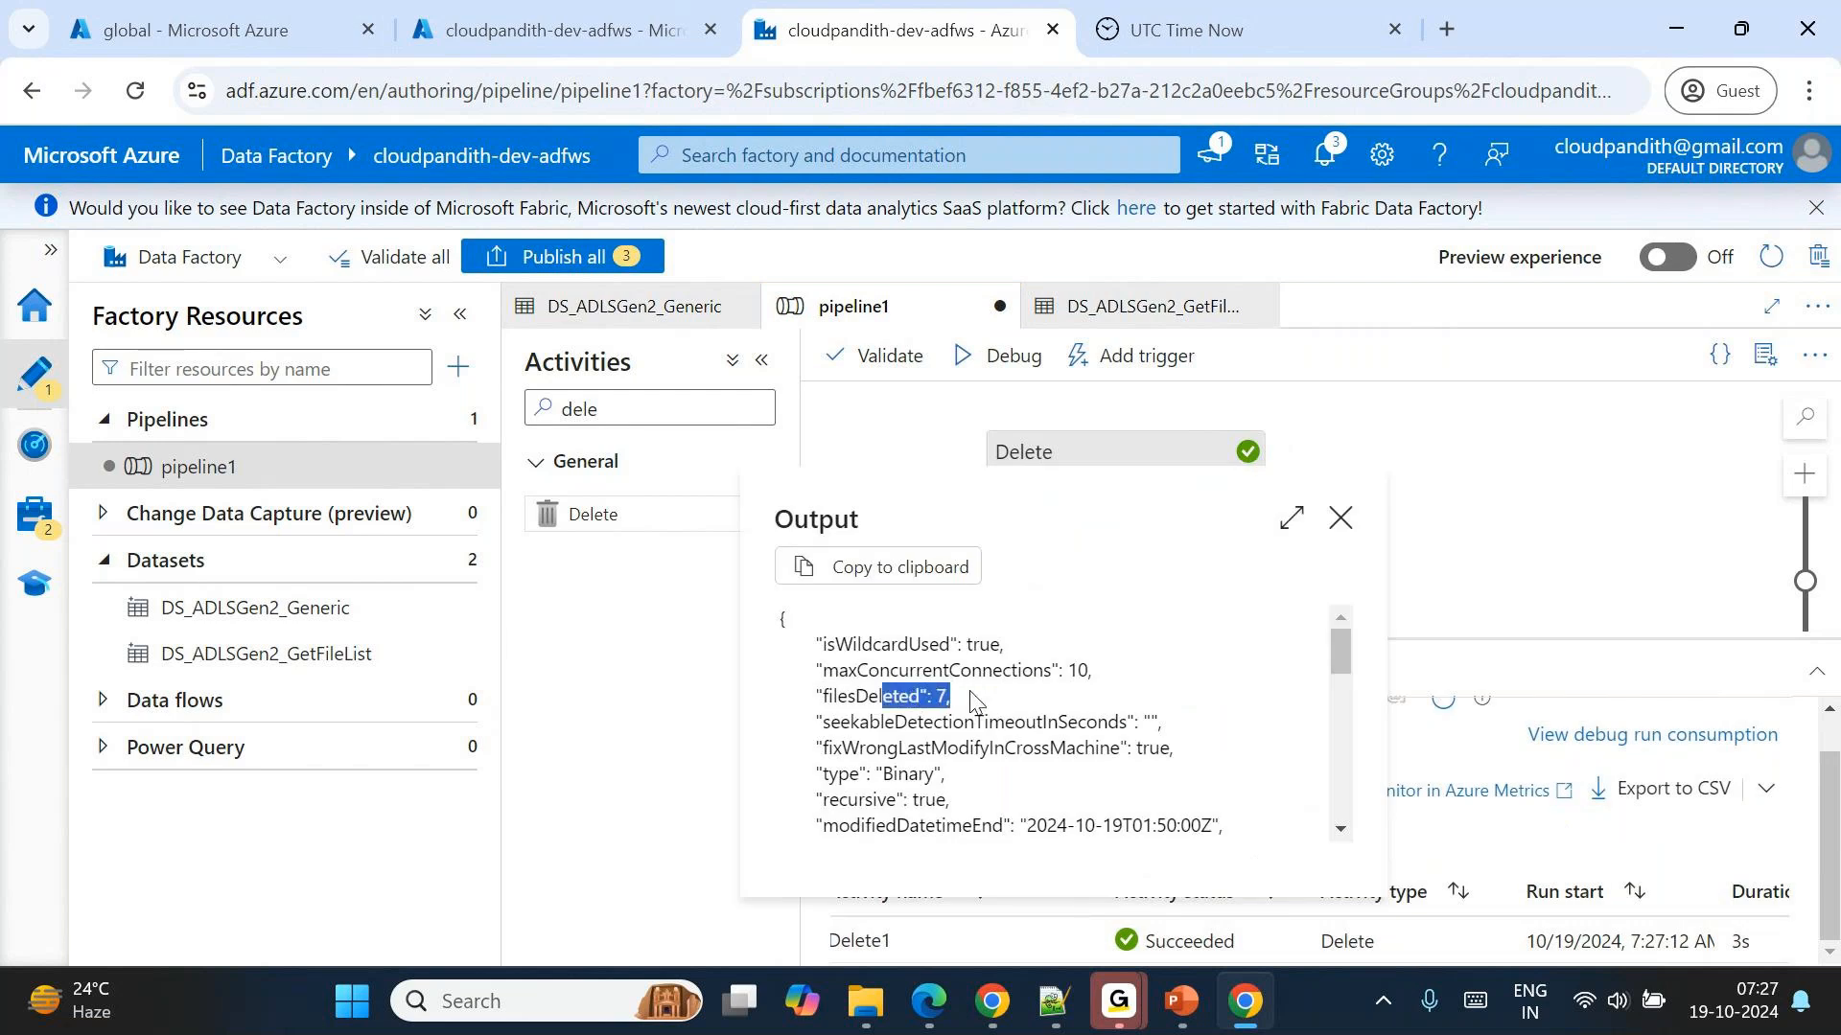
pyautogui.click(1340, 517)
# Switch to the storage container in the Azure portal and refresh the archivaldata listing to check which files remain.
pyautogui.click(307, 29)
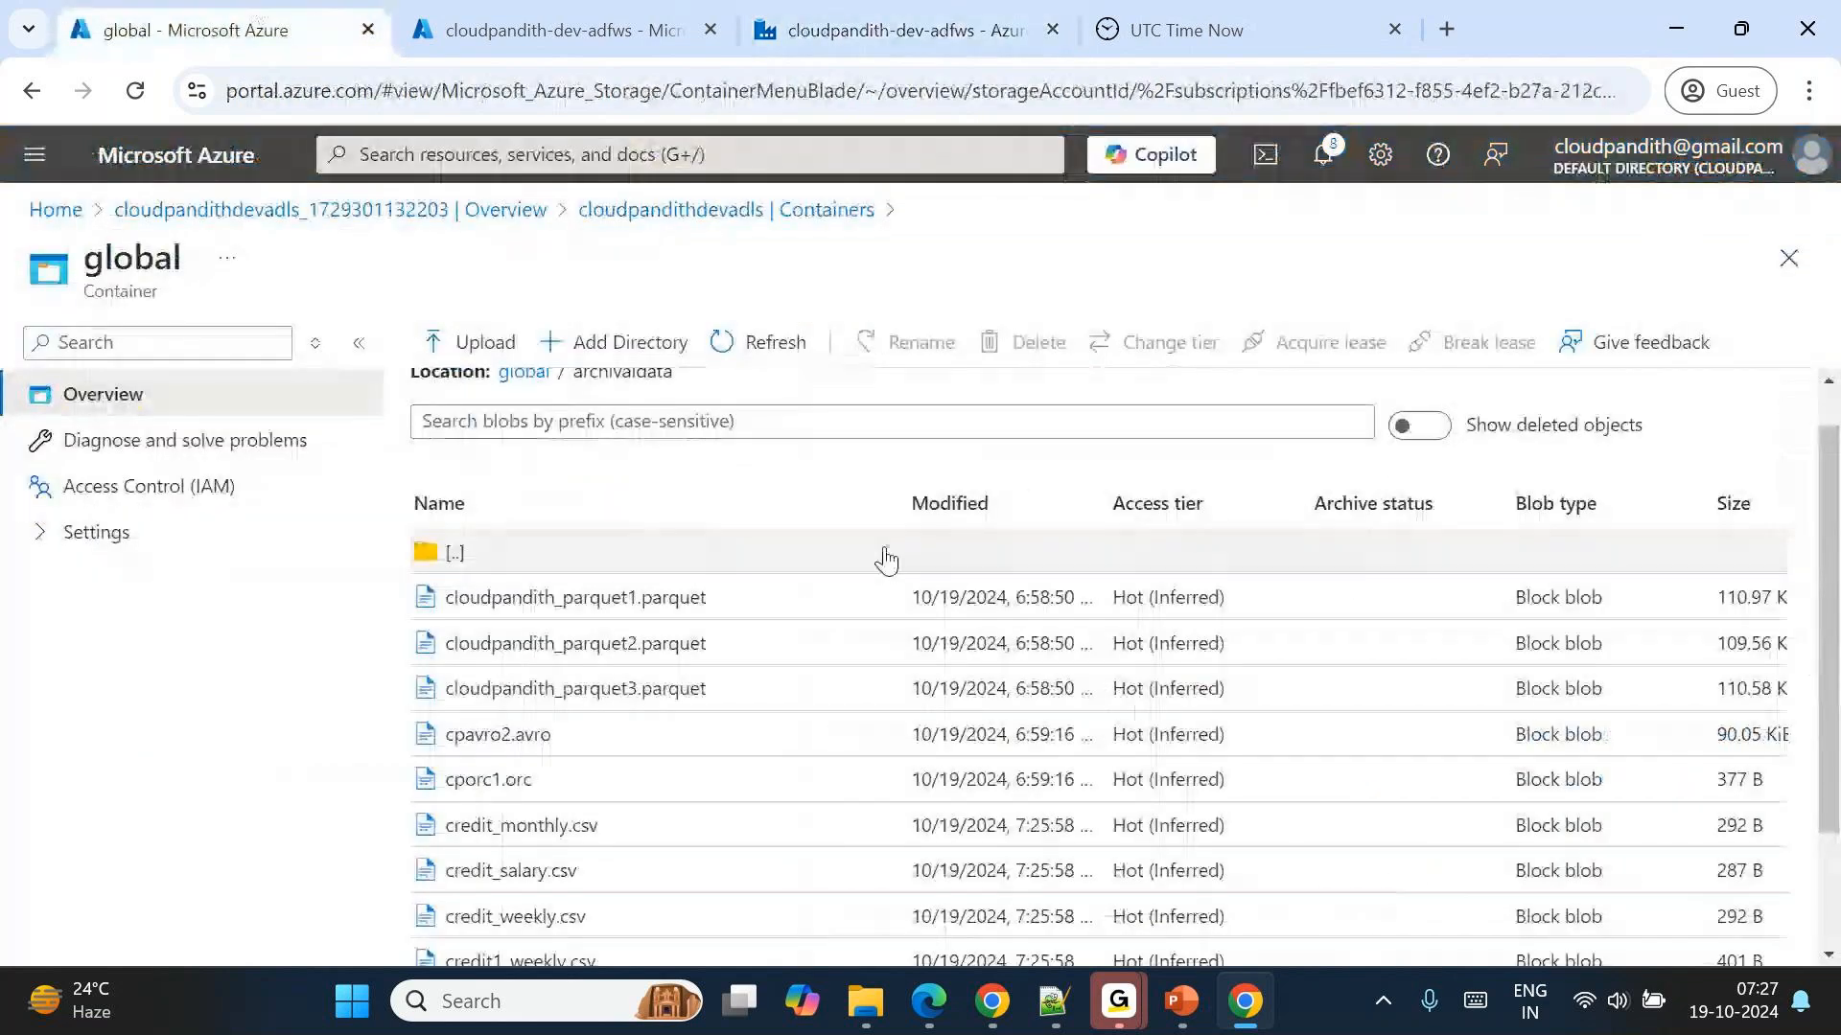
pyautogui.scroll(-2, 882, 558)
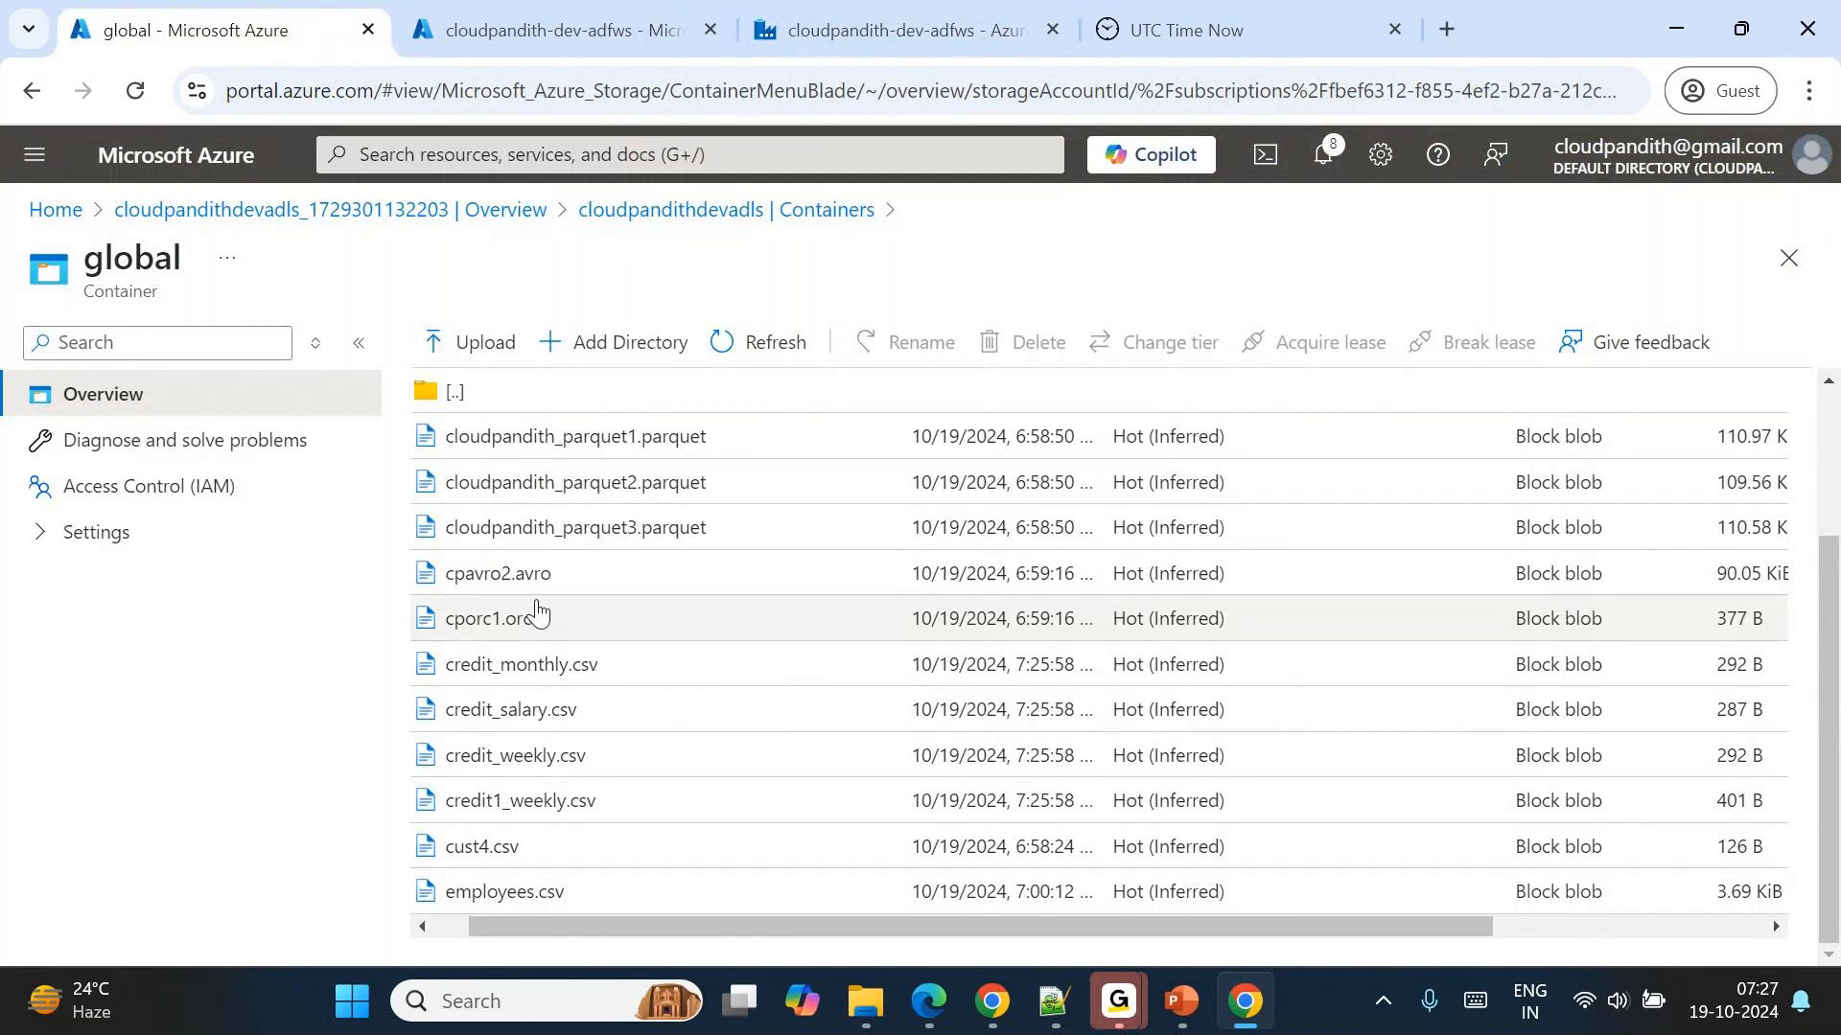
pyautogui.scroll(3, 534, 613)
pyautogui.click(763, 357)
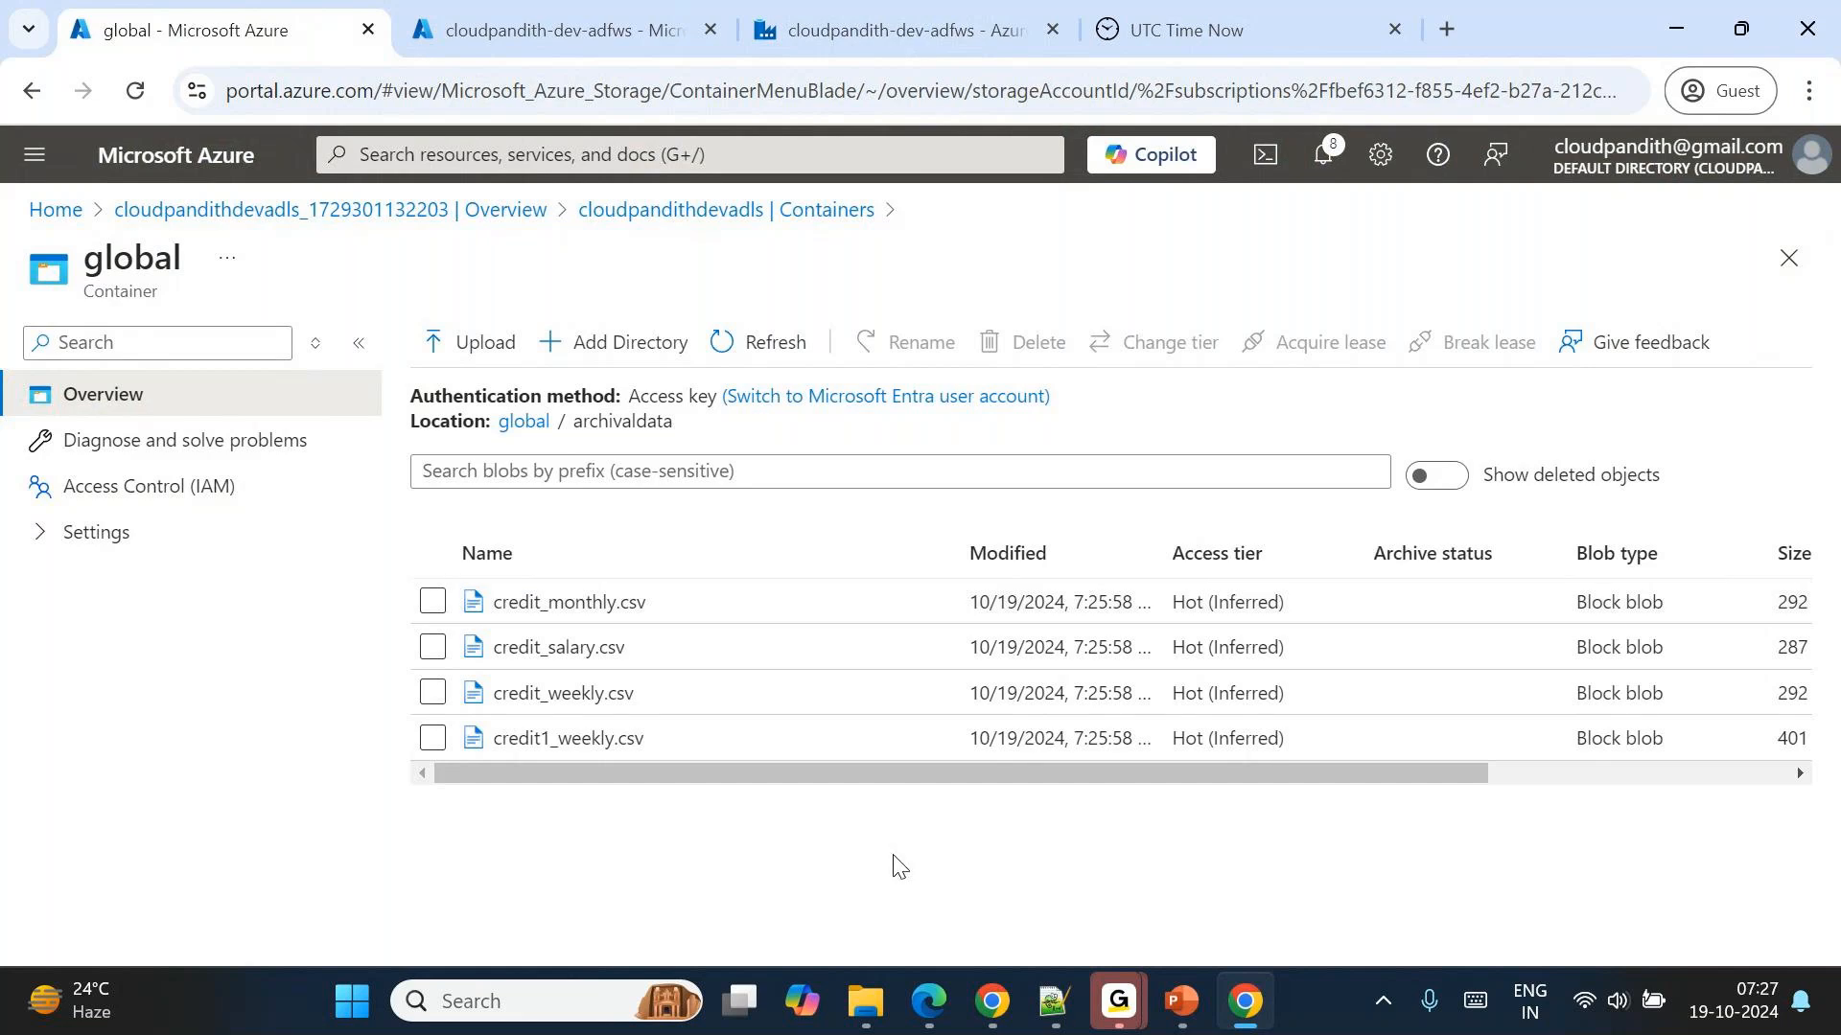
# Return to Data Factory and clear the End time (UTC) of Delete1's last-modified filter in its source settings.
pyautogui.click(950, 2)
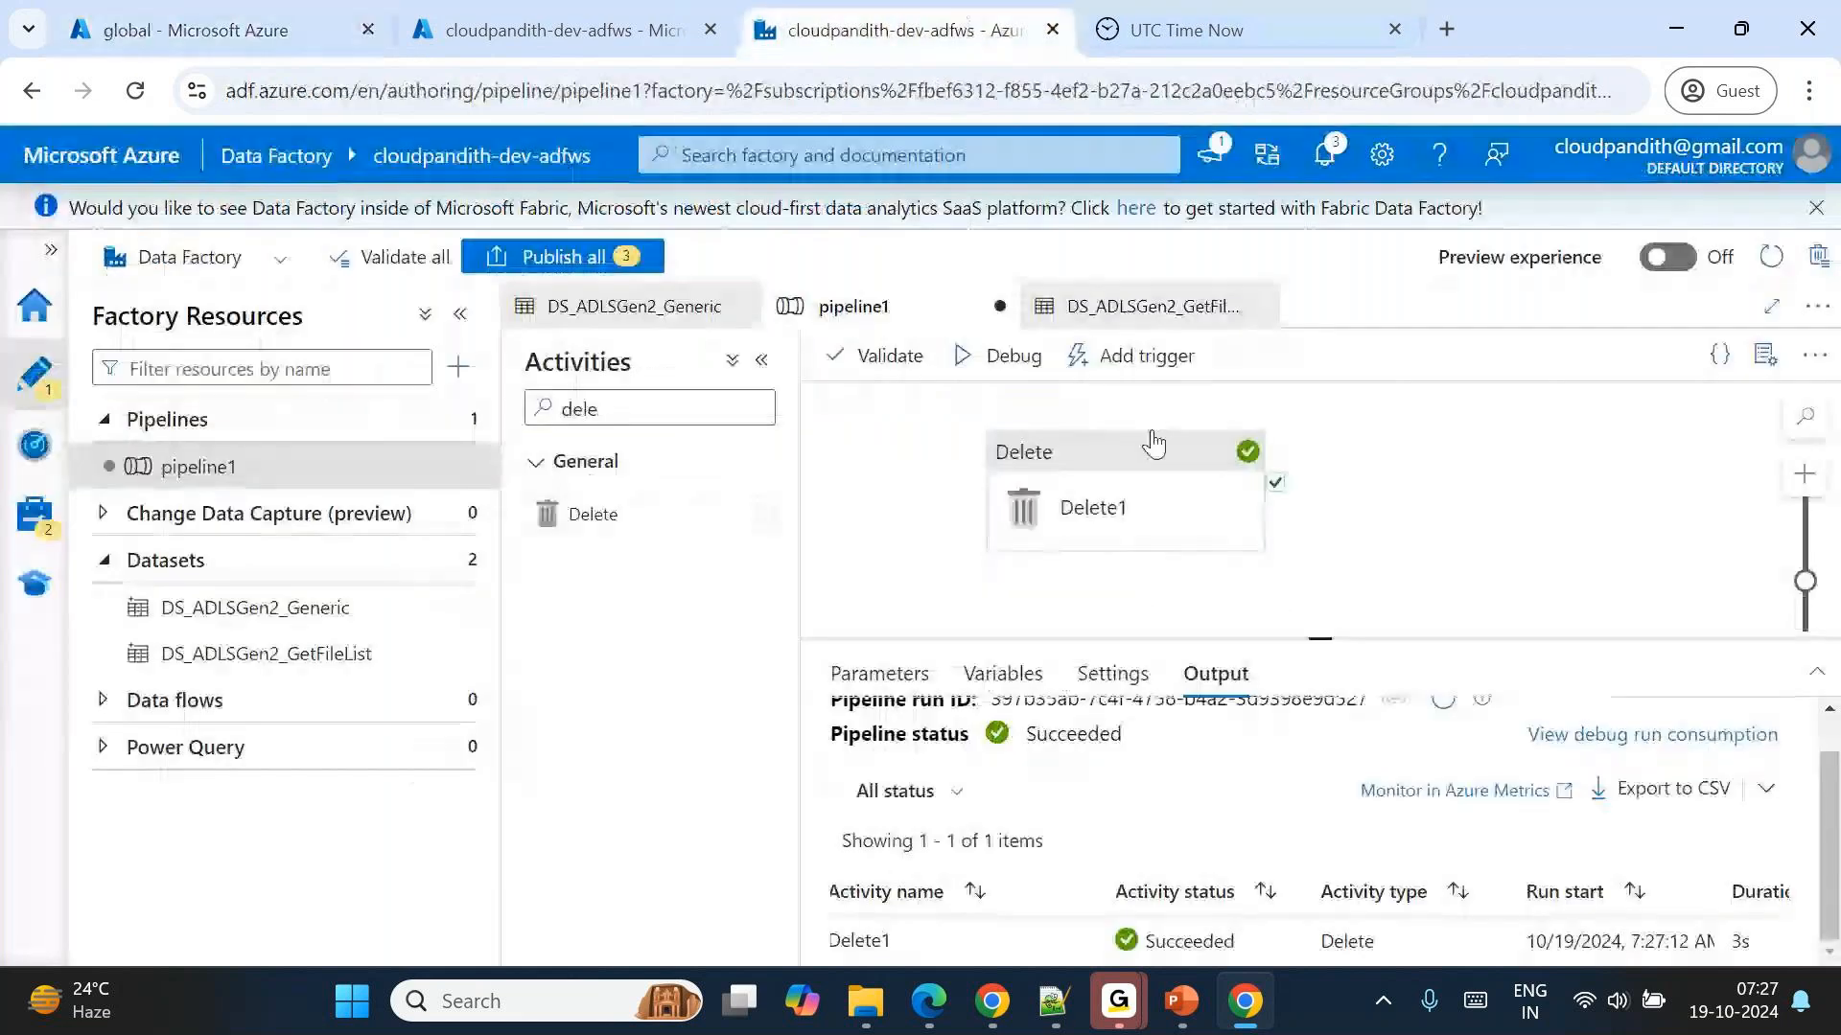
pyautogui.click(1113, 485)
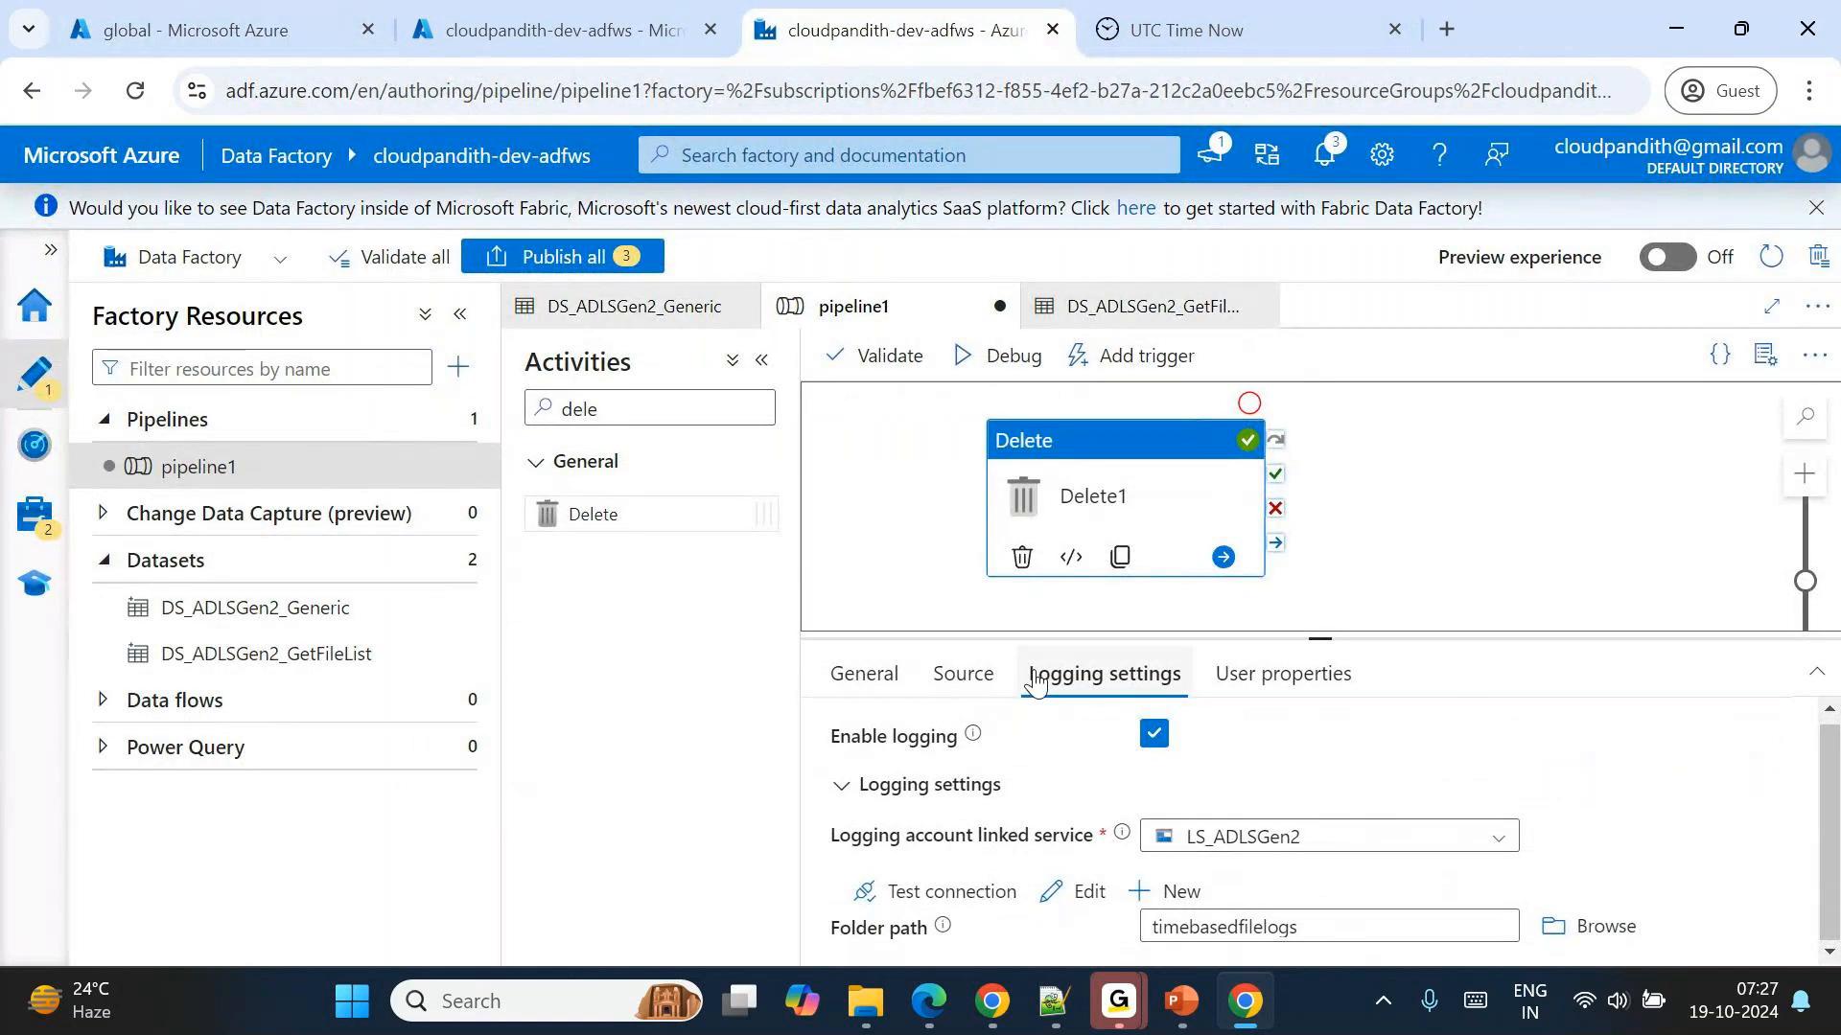
pyautogui.click(959, 675)
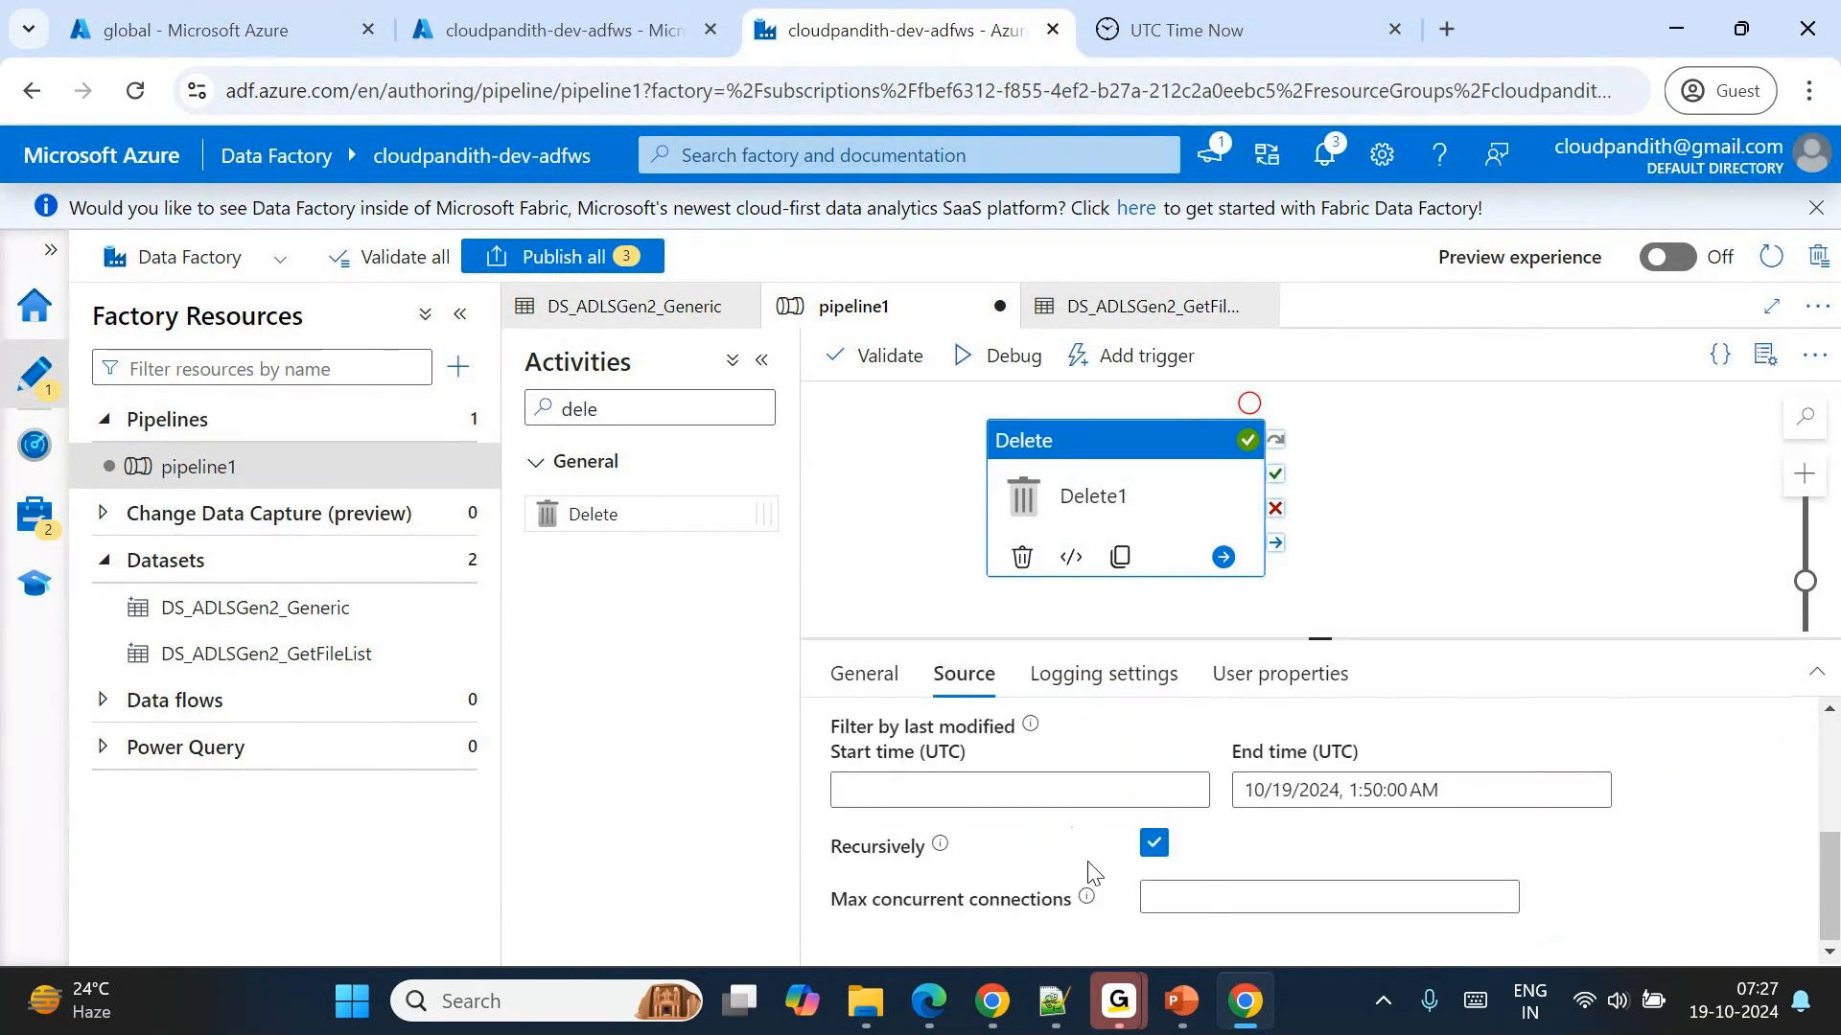
pyautogui.click(1243, 807)
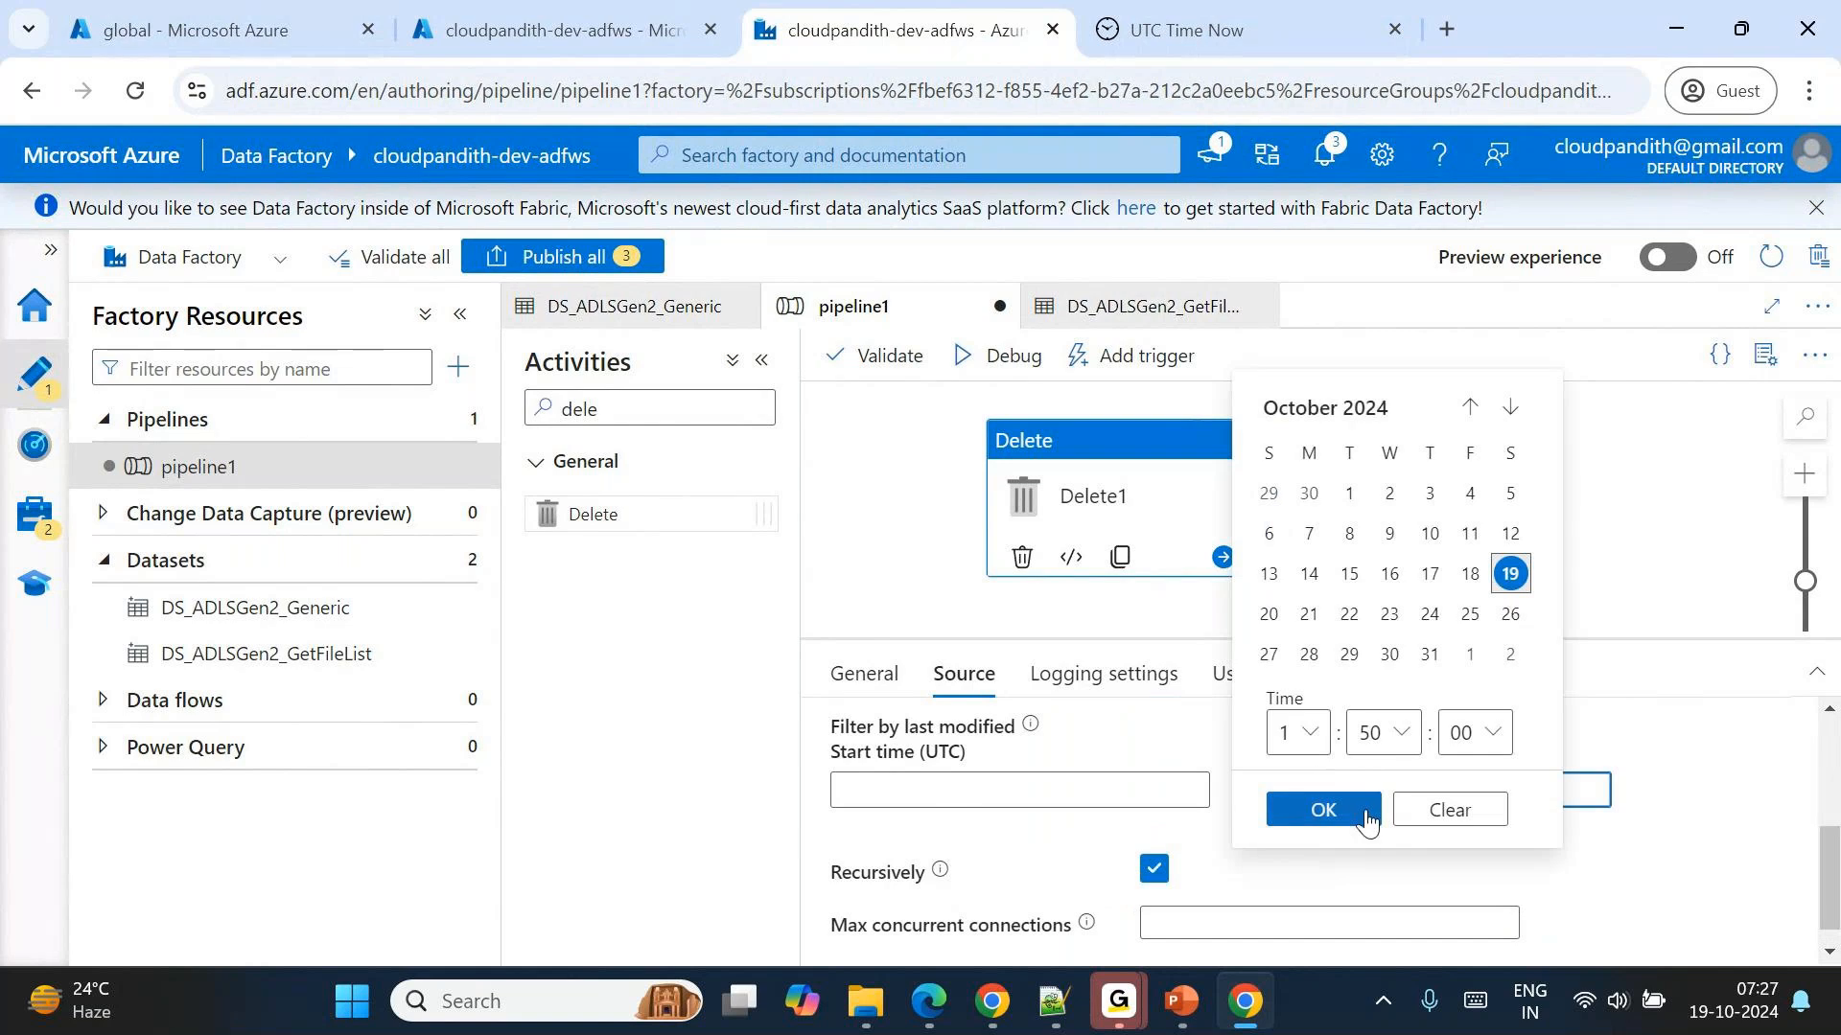
pyautogui.click(1449, 809)
pyautogui.click(1277, 788)
pyautogui.click(1296, 887)
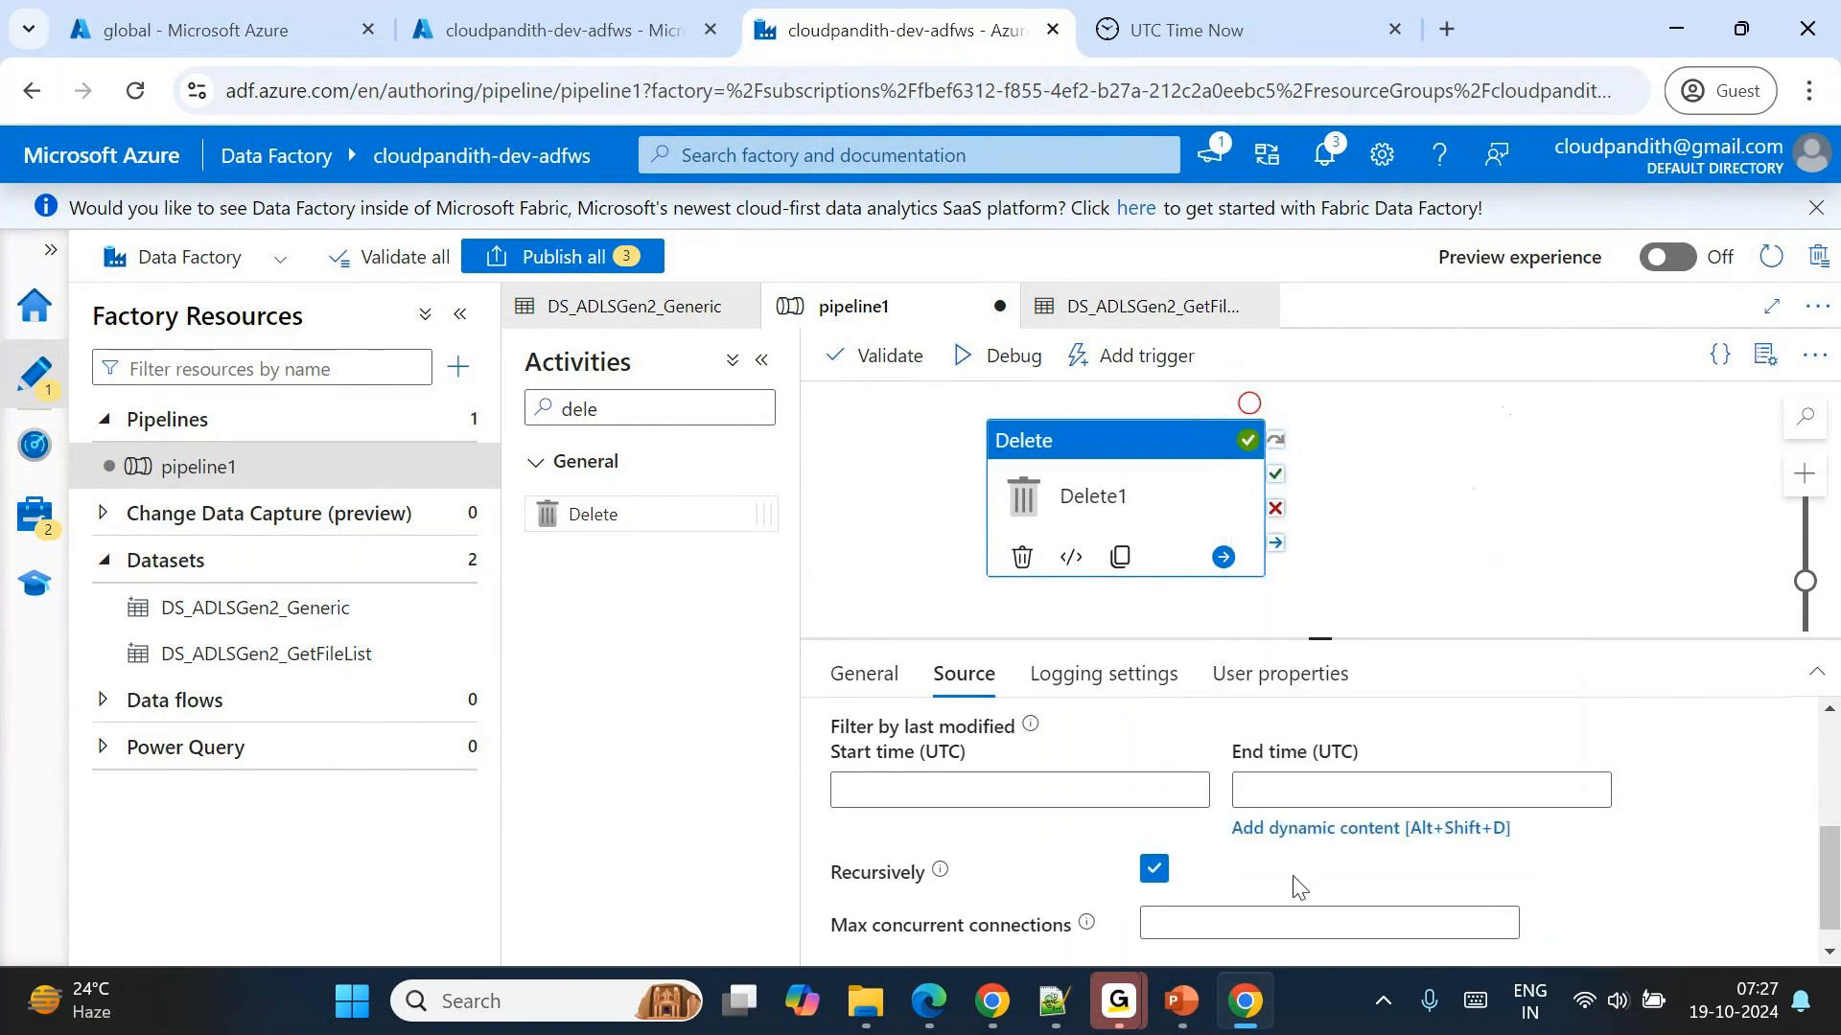
pyautogui.click(1263, 792)
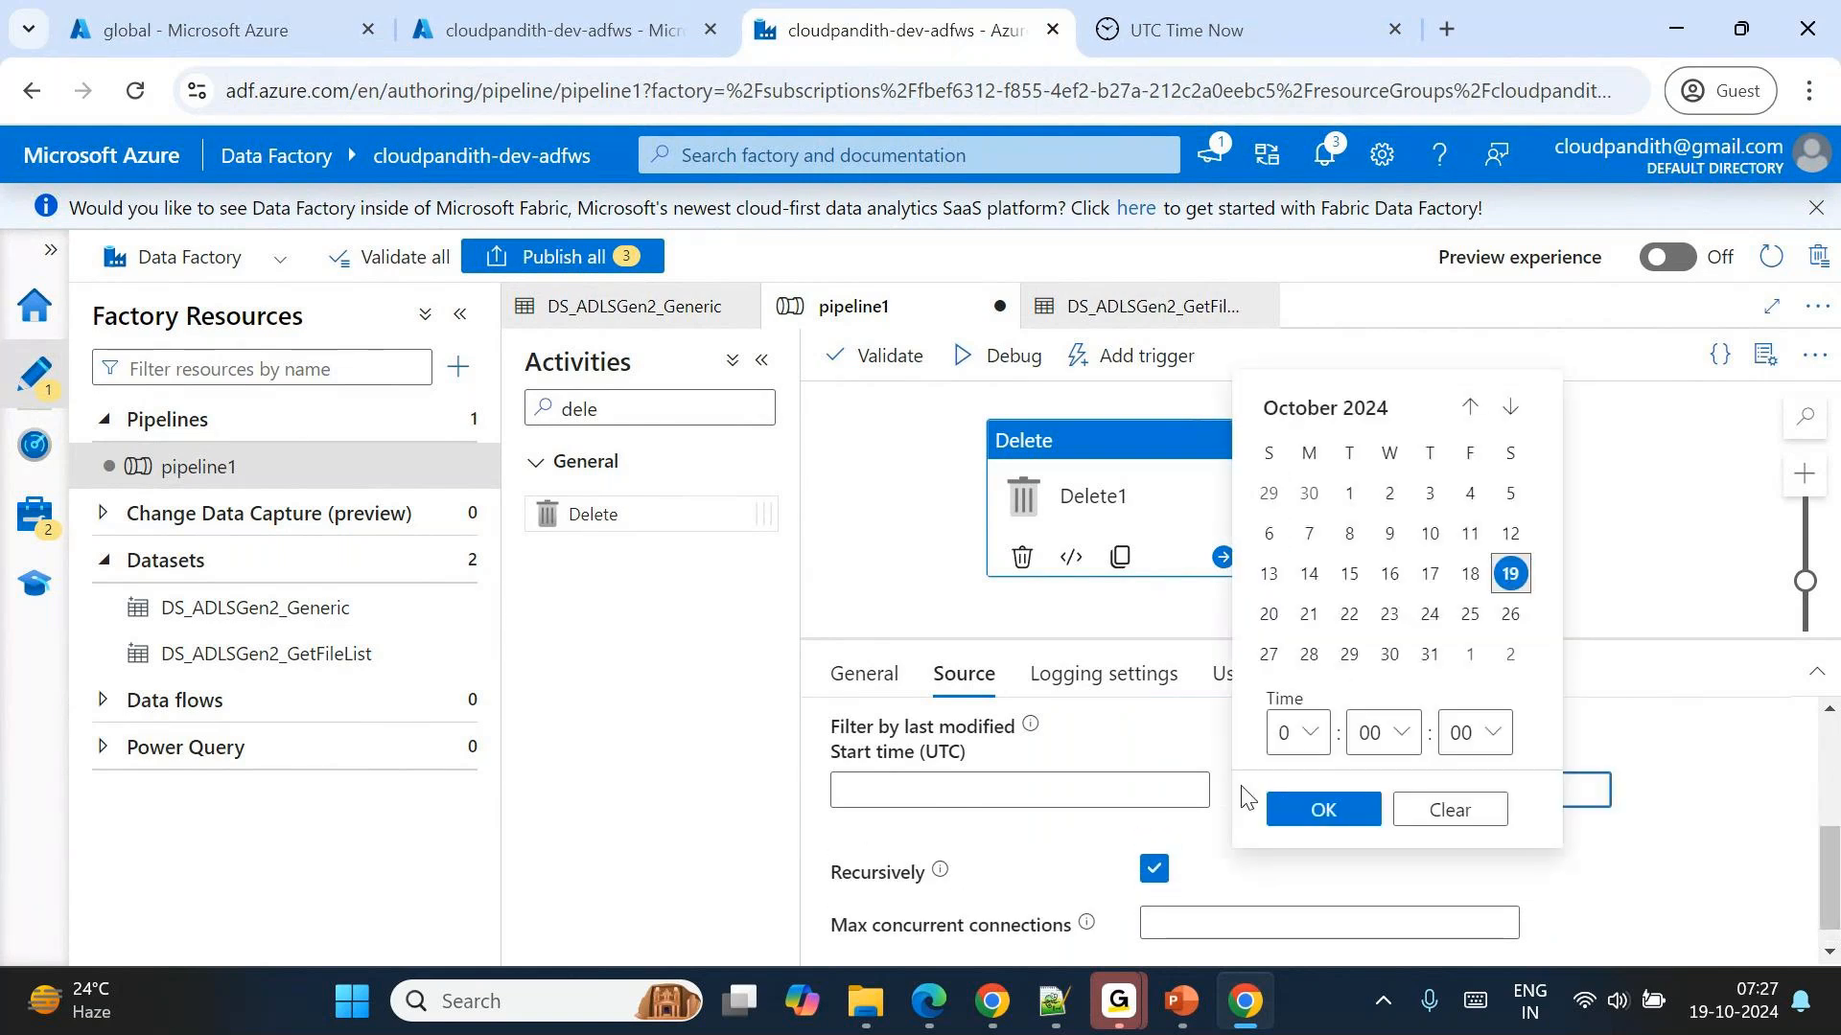
pyautogui.click(1449, 809)
pyautogui.click(460, 315)
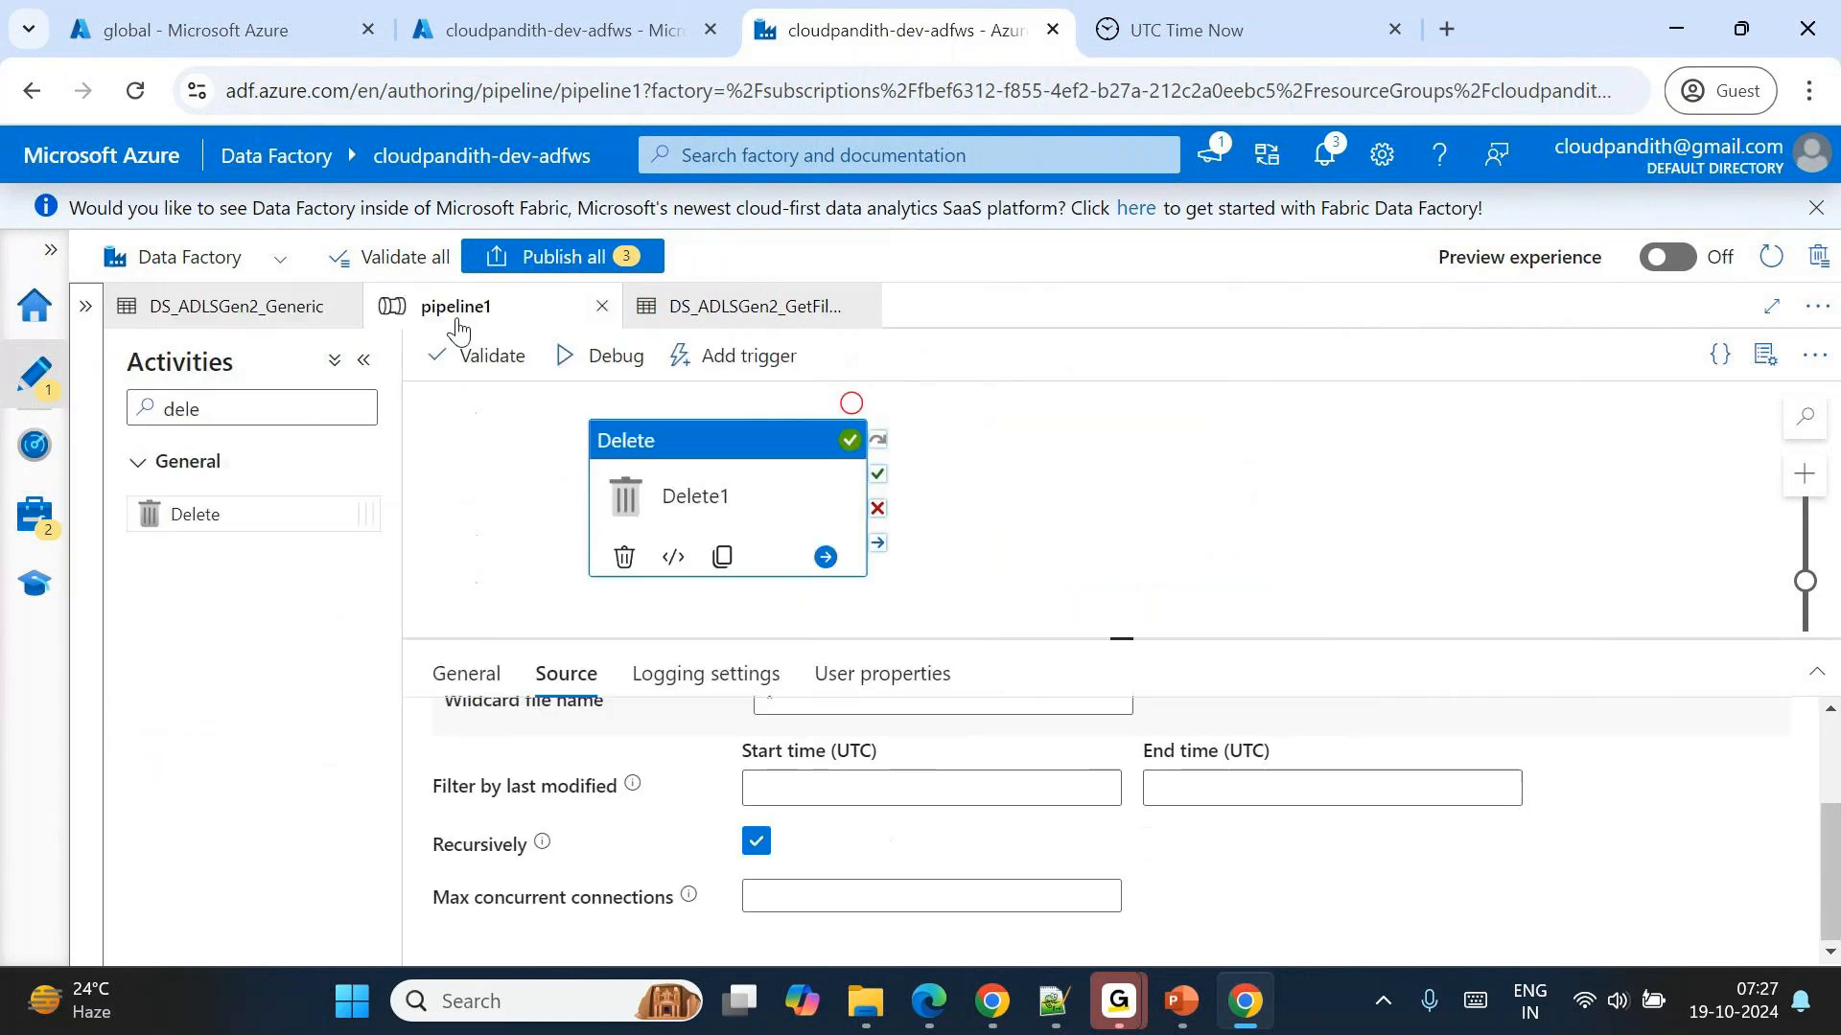
pyautogui.click(1231, 794)
pyautogui.click(1187, 829)
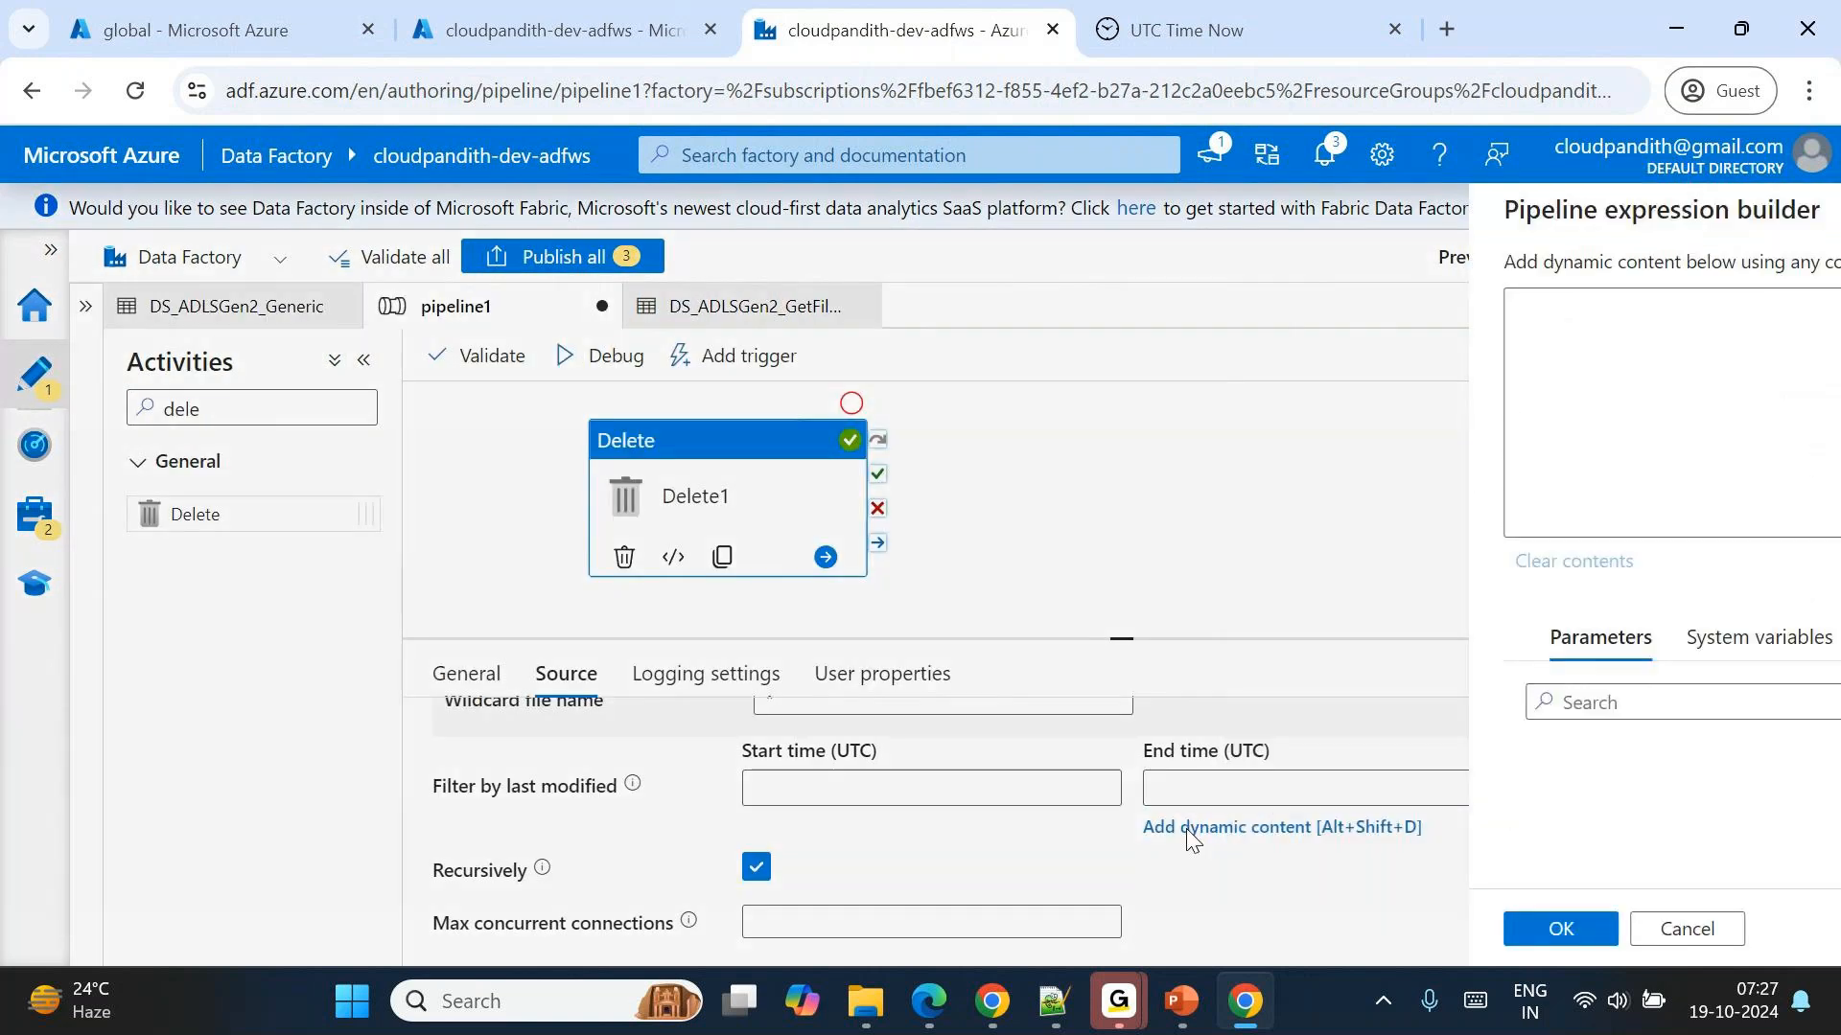
pyautogui.write('@addDa')
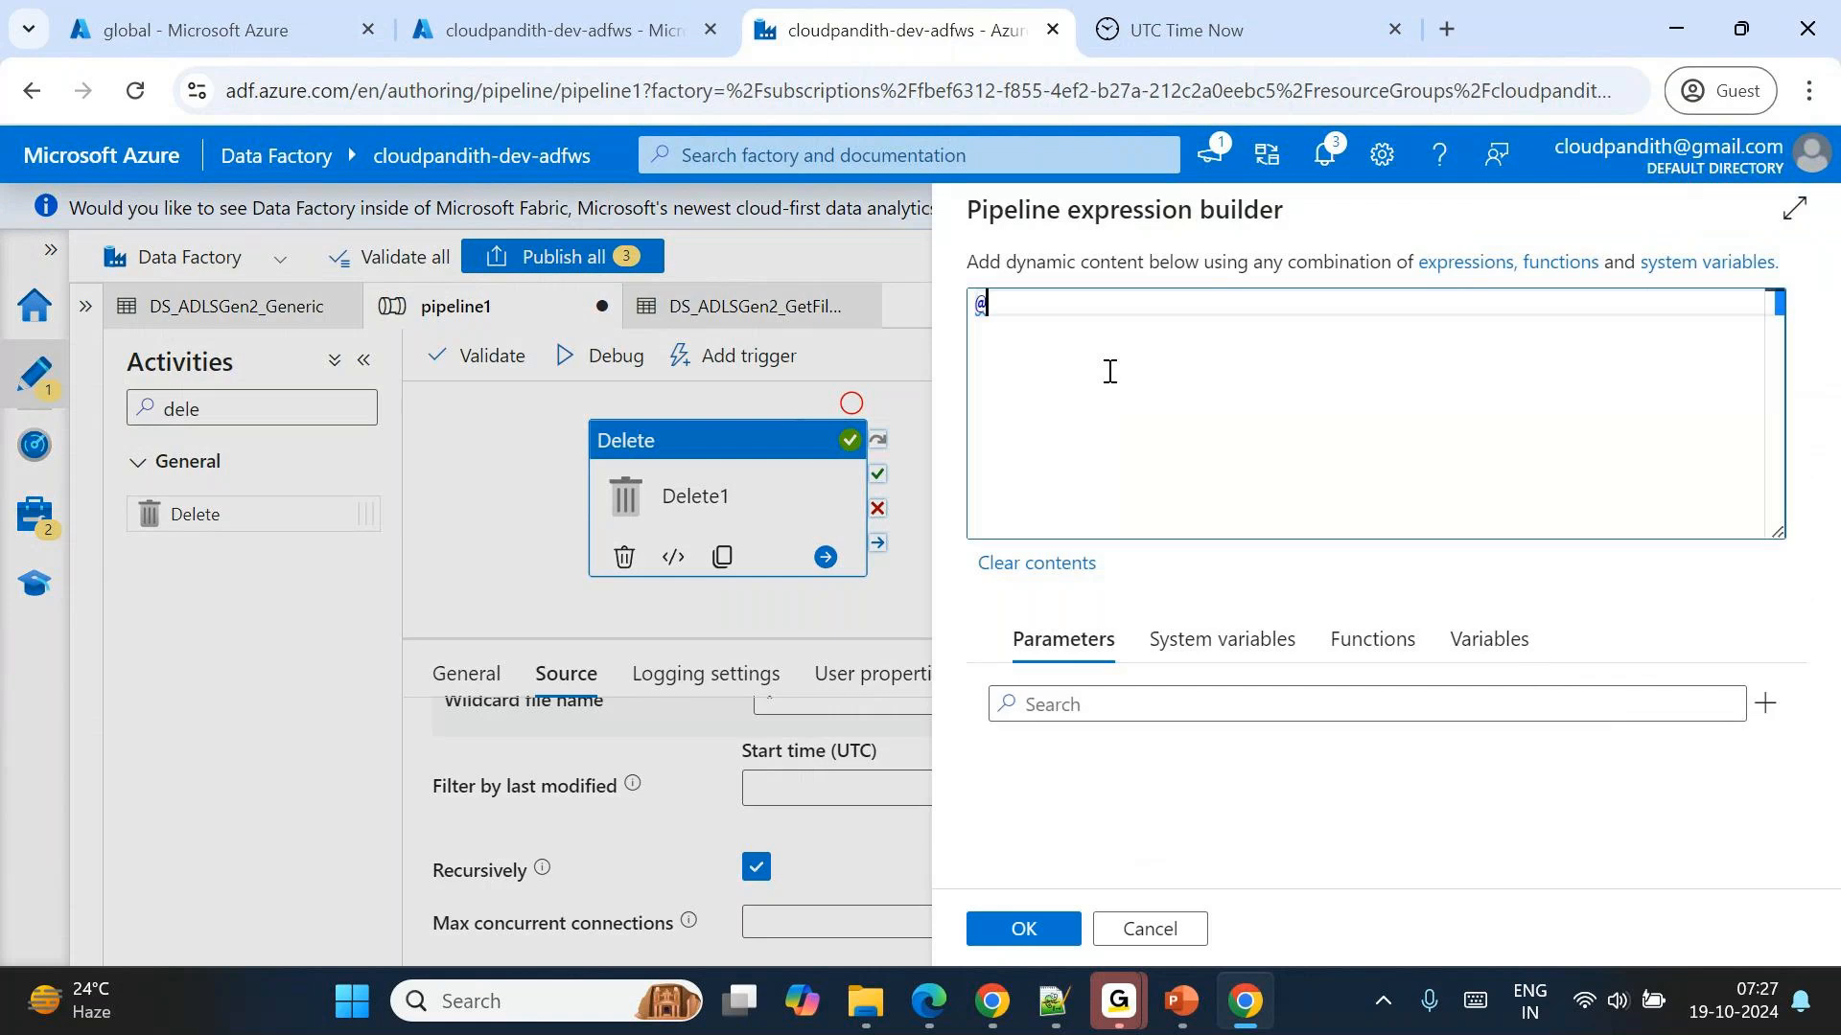
pyautogui.press('Return')
pyautogui.press('Left')
pyautogui.press('Left')
pyautogui.press('Left')
pyautogui.write('utcnow(')
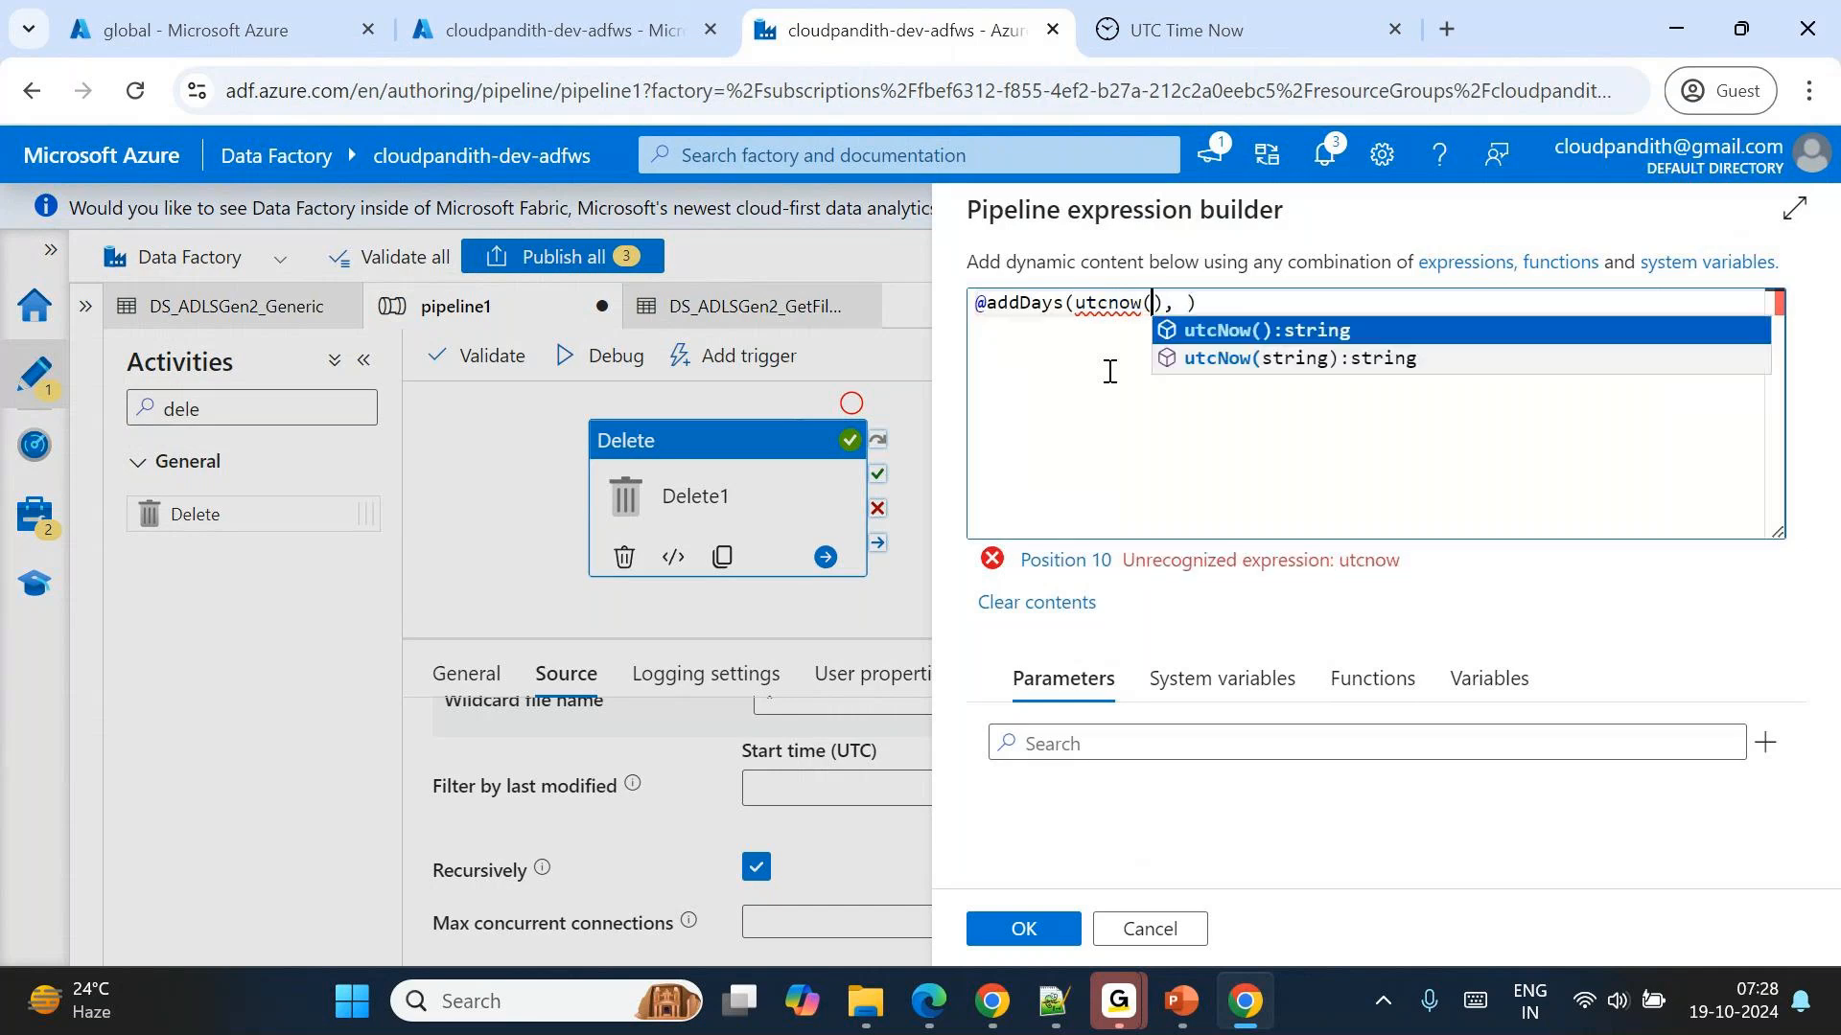
pyautogui.press('Right')
pyautogui.press('Right')
pyautogui.press('Delete')
pyautogui.write('-')
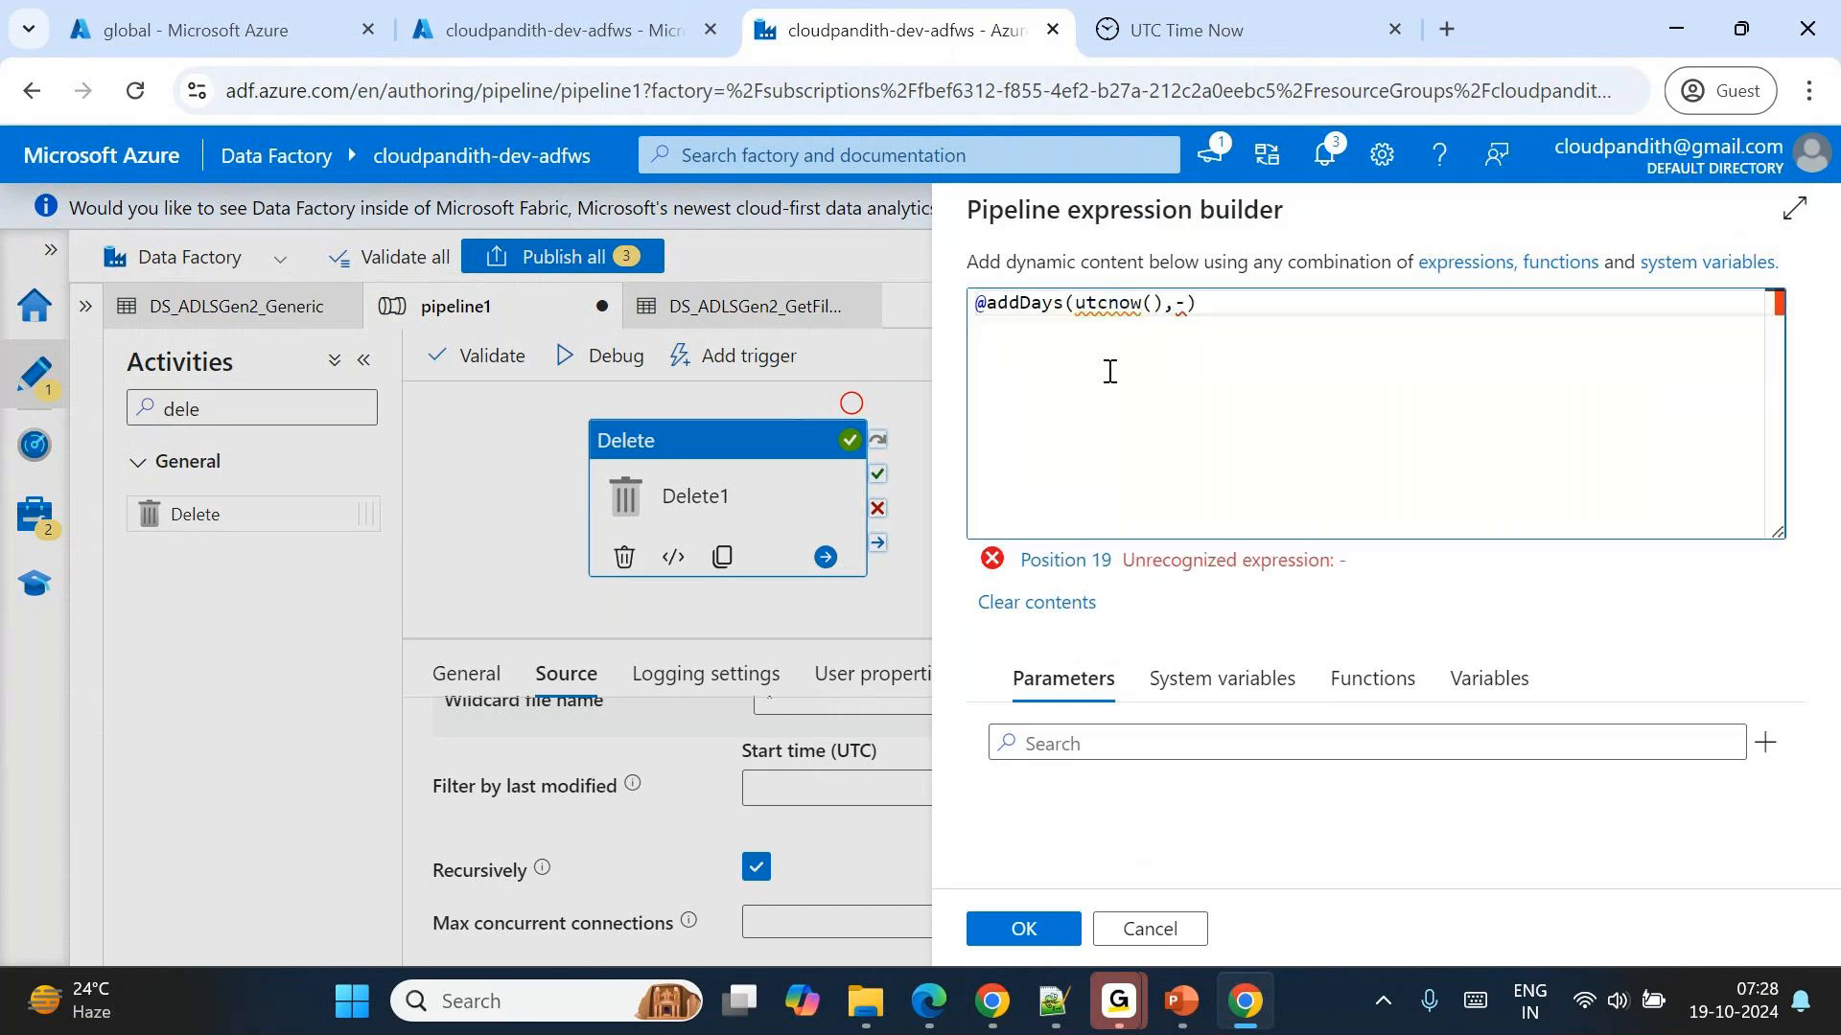
pyautogui.write('7')
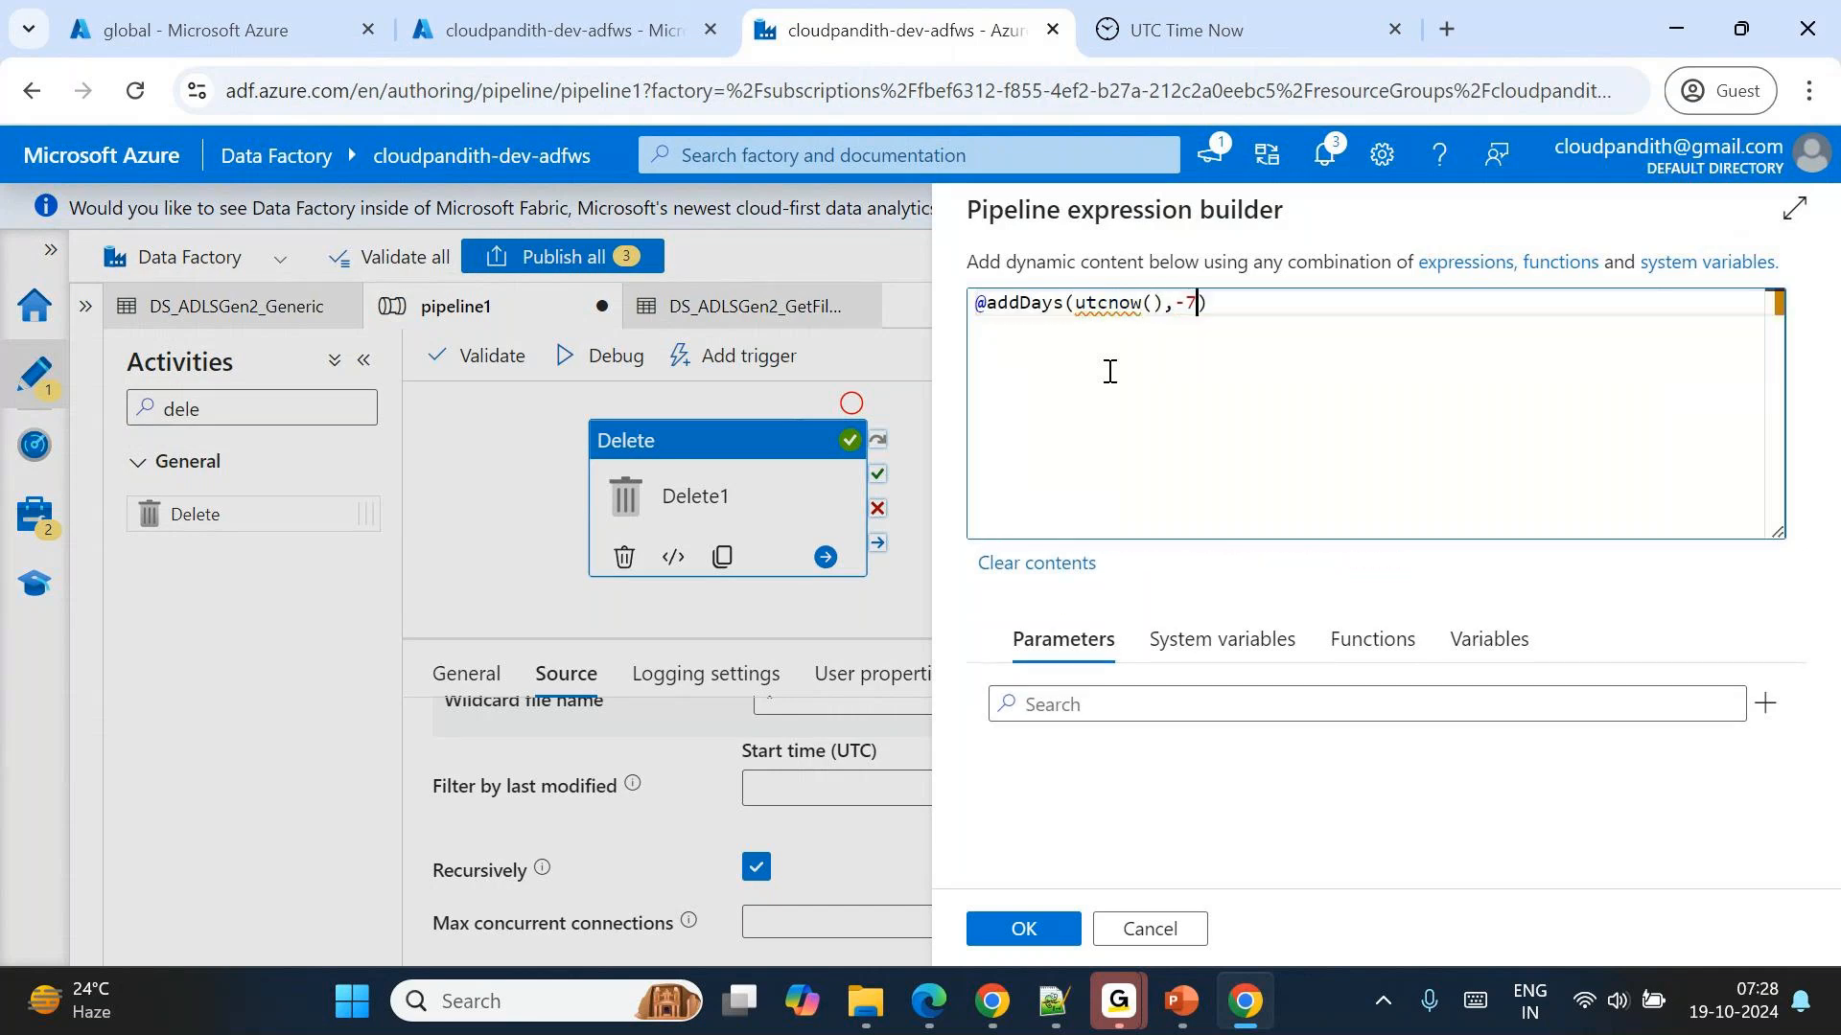
pyautogui.click(1022, 927)
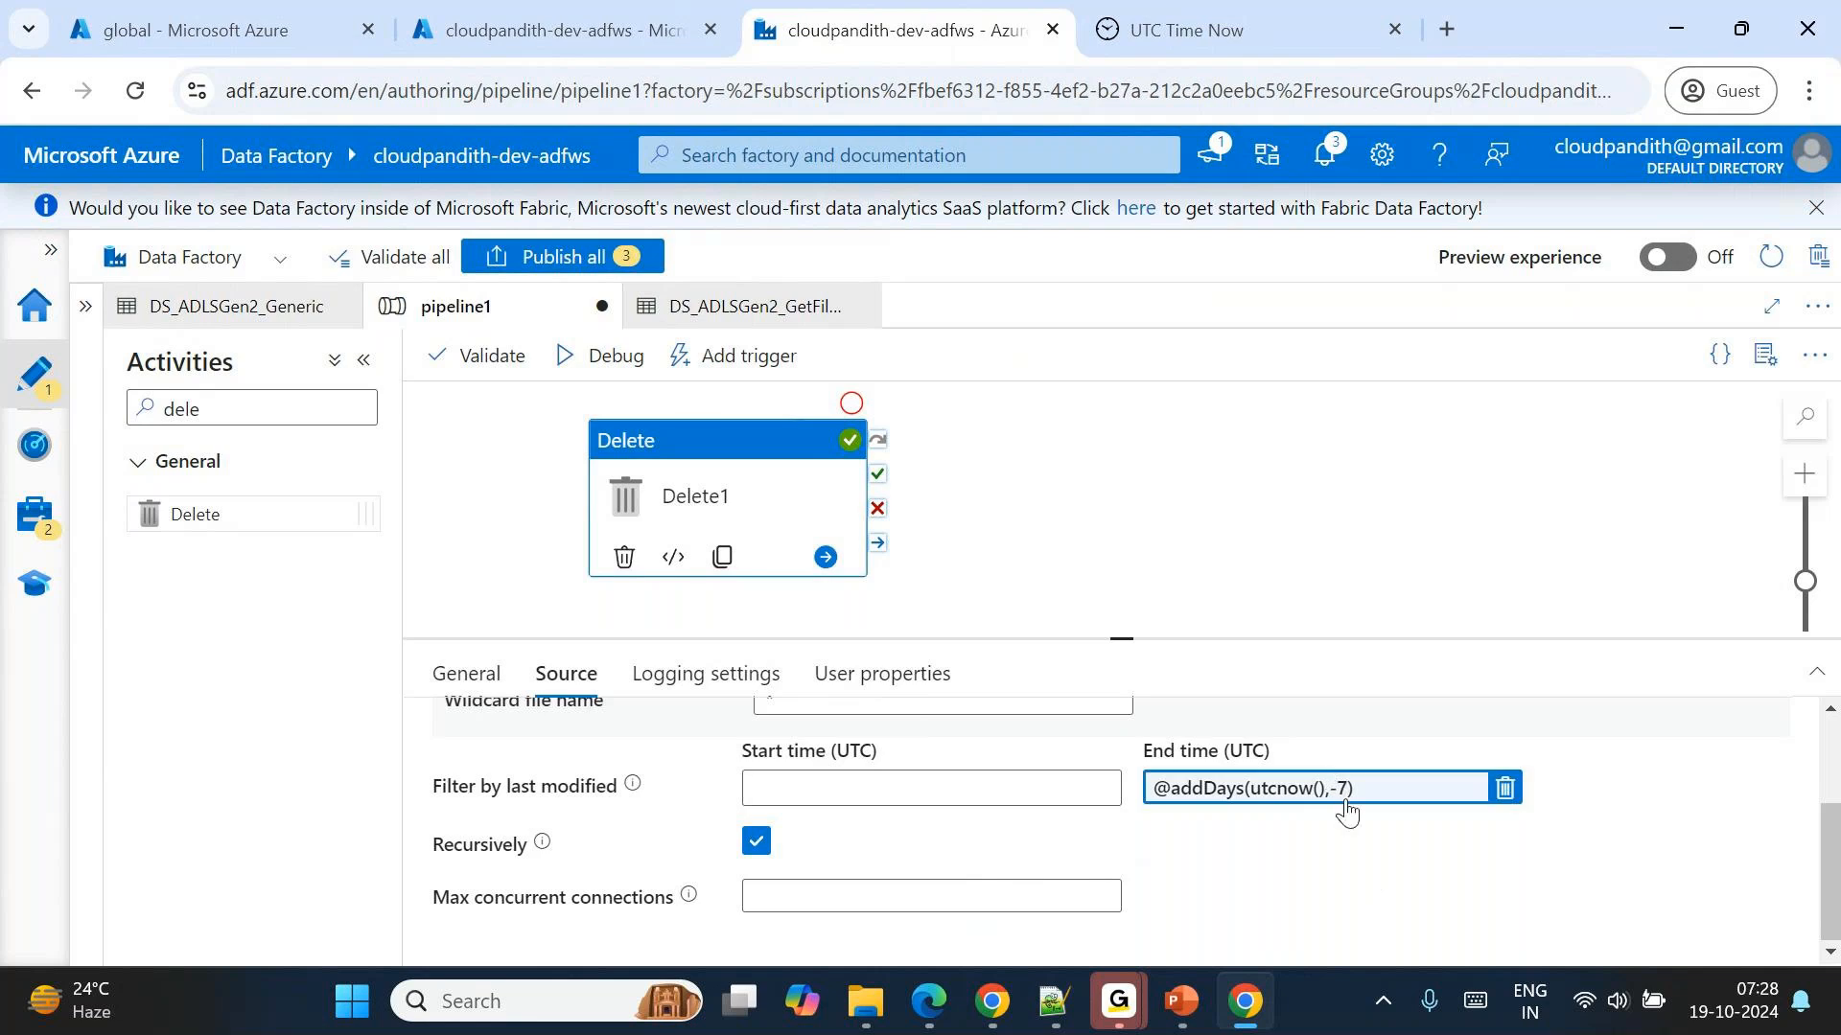
# Debug pipeline1 with the dynamic End time filter and refresh the run status in an enlarged output area.
pyautogui.click(604, 362)
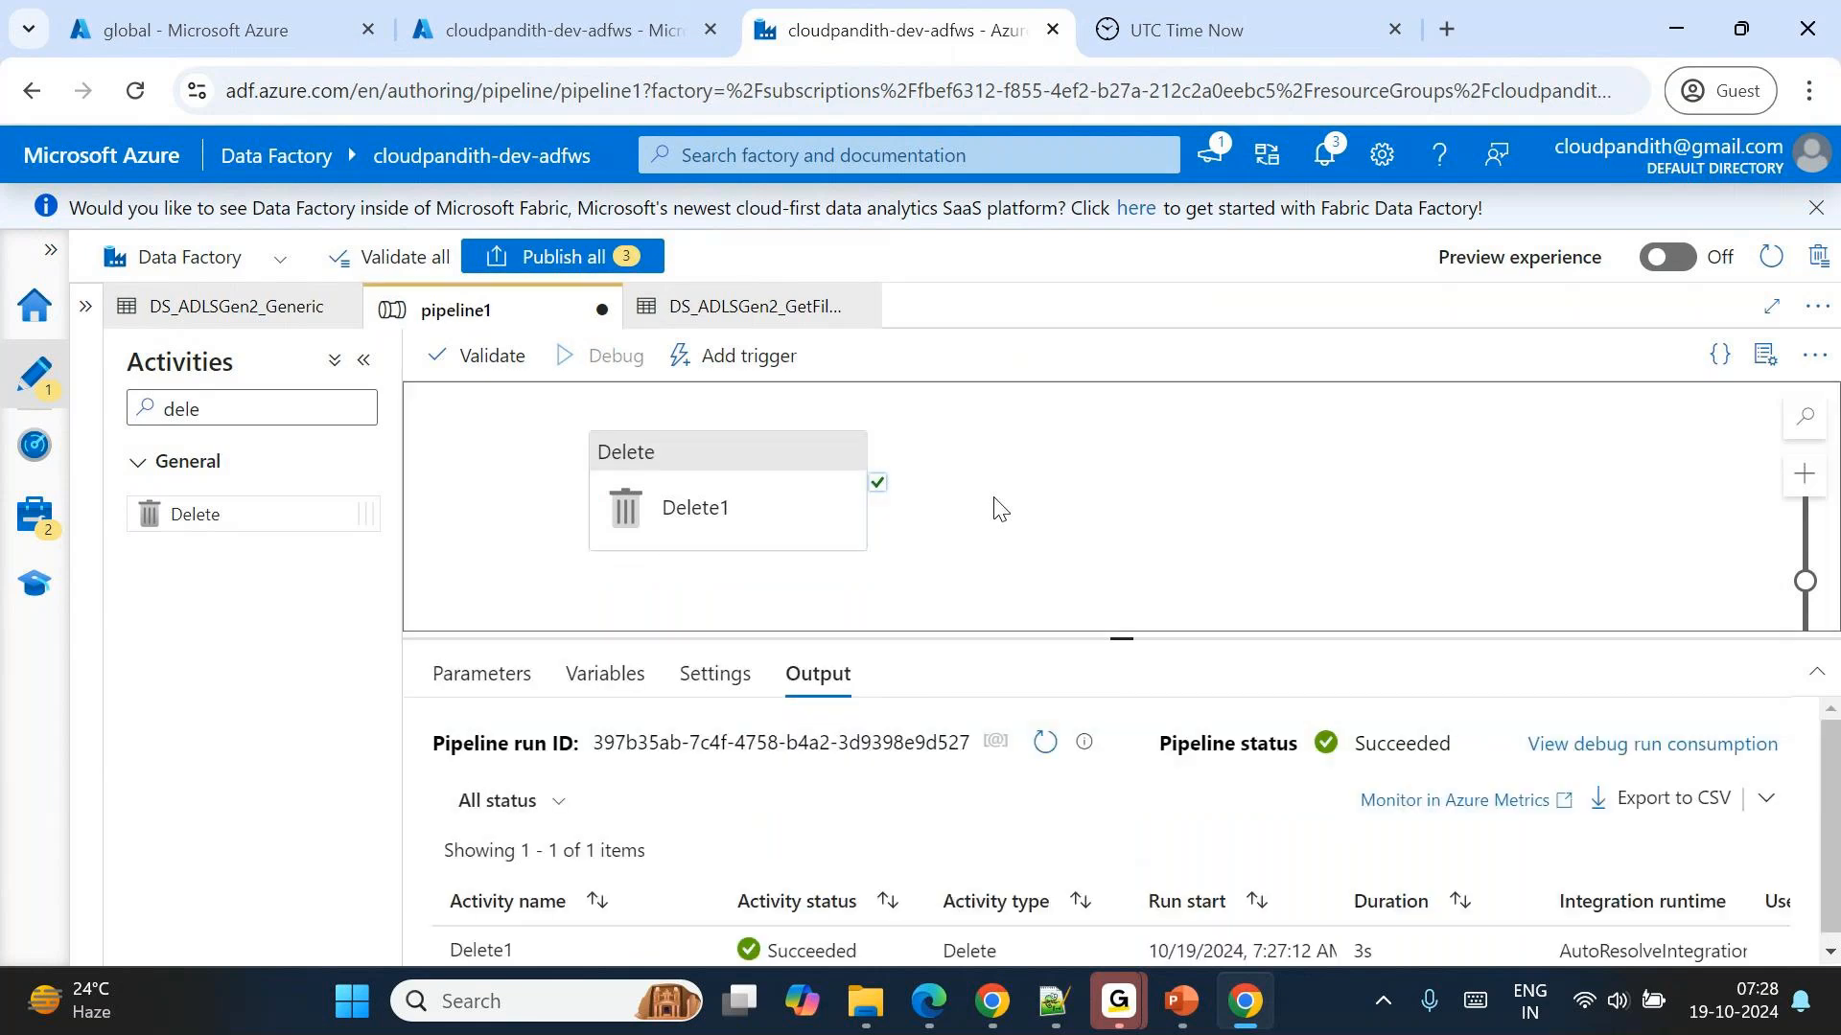
pyautogui.click(1037, 755)
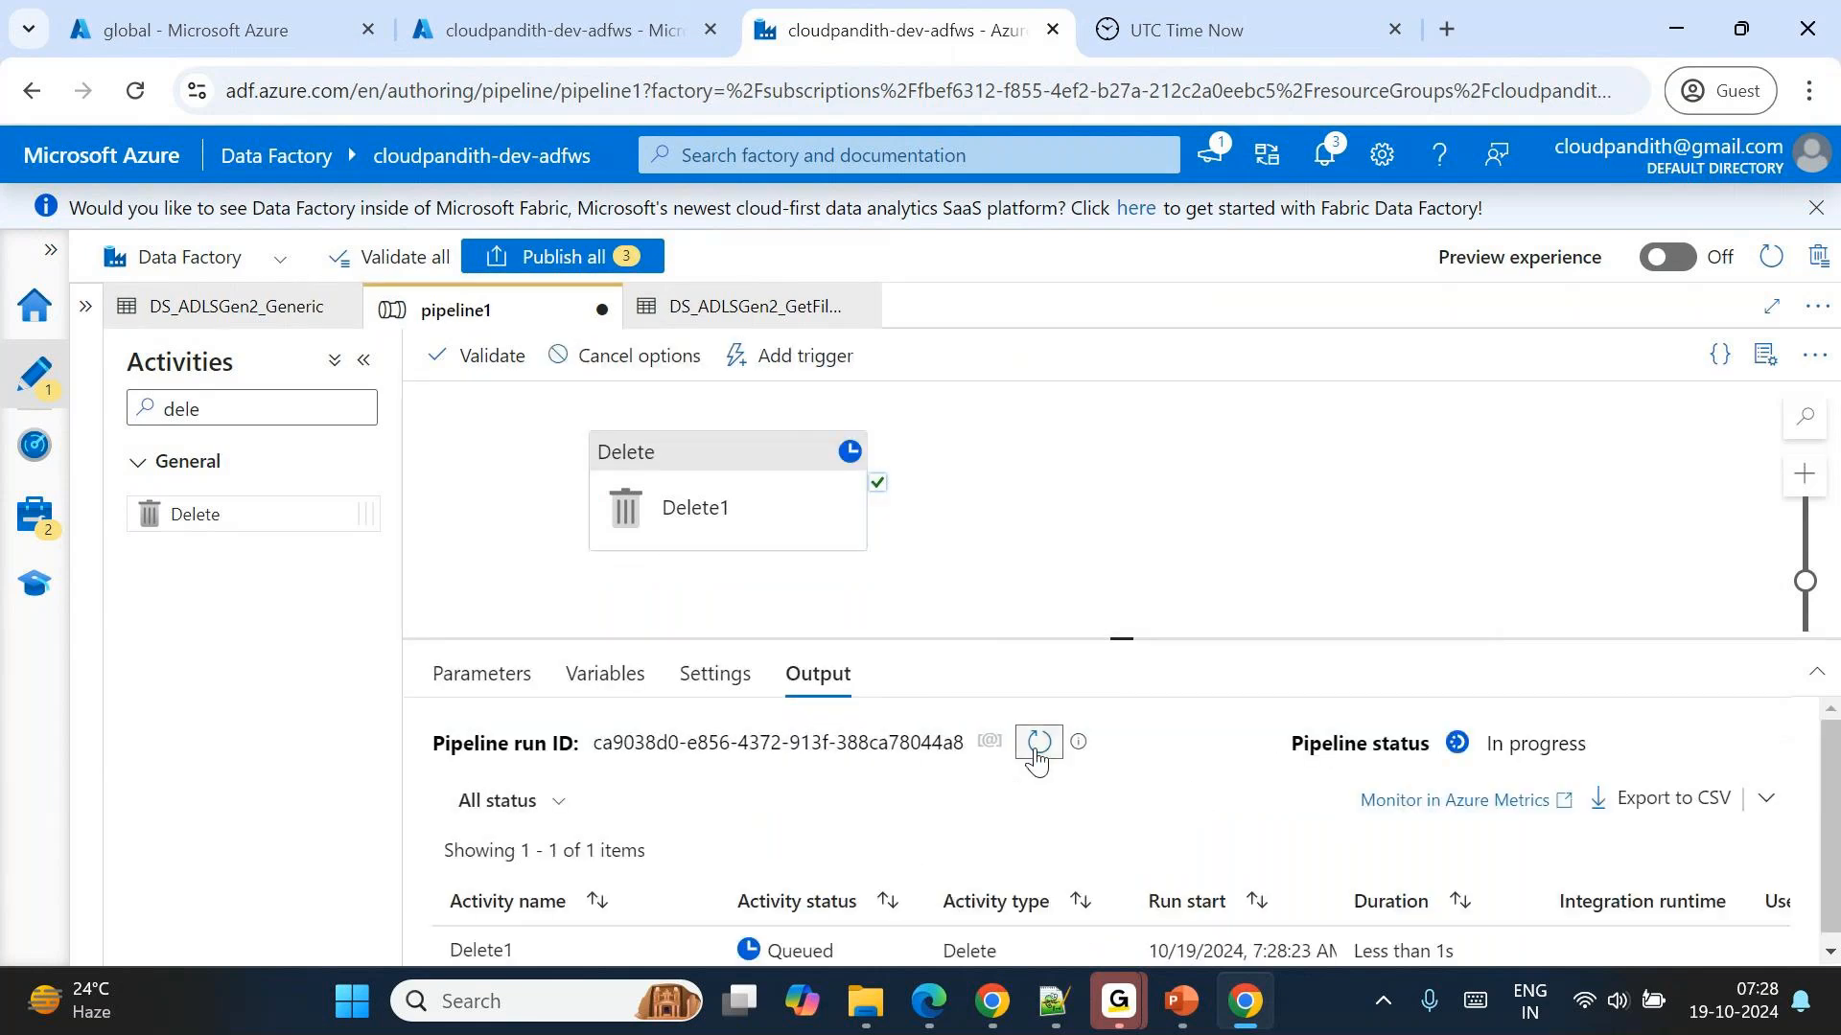
pyautogui.moveTo(1122, 643); pyautogui.dragTo(1100, 549)
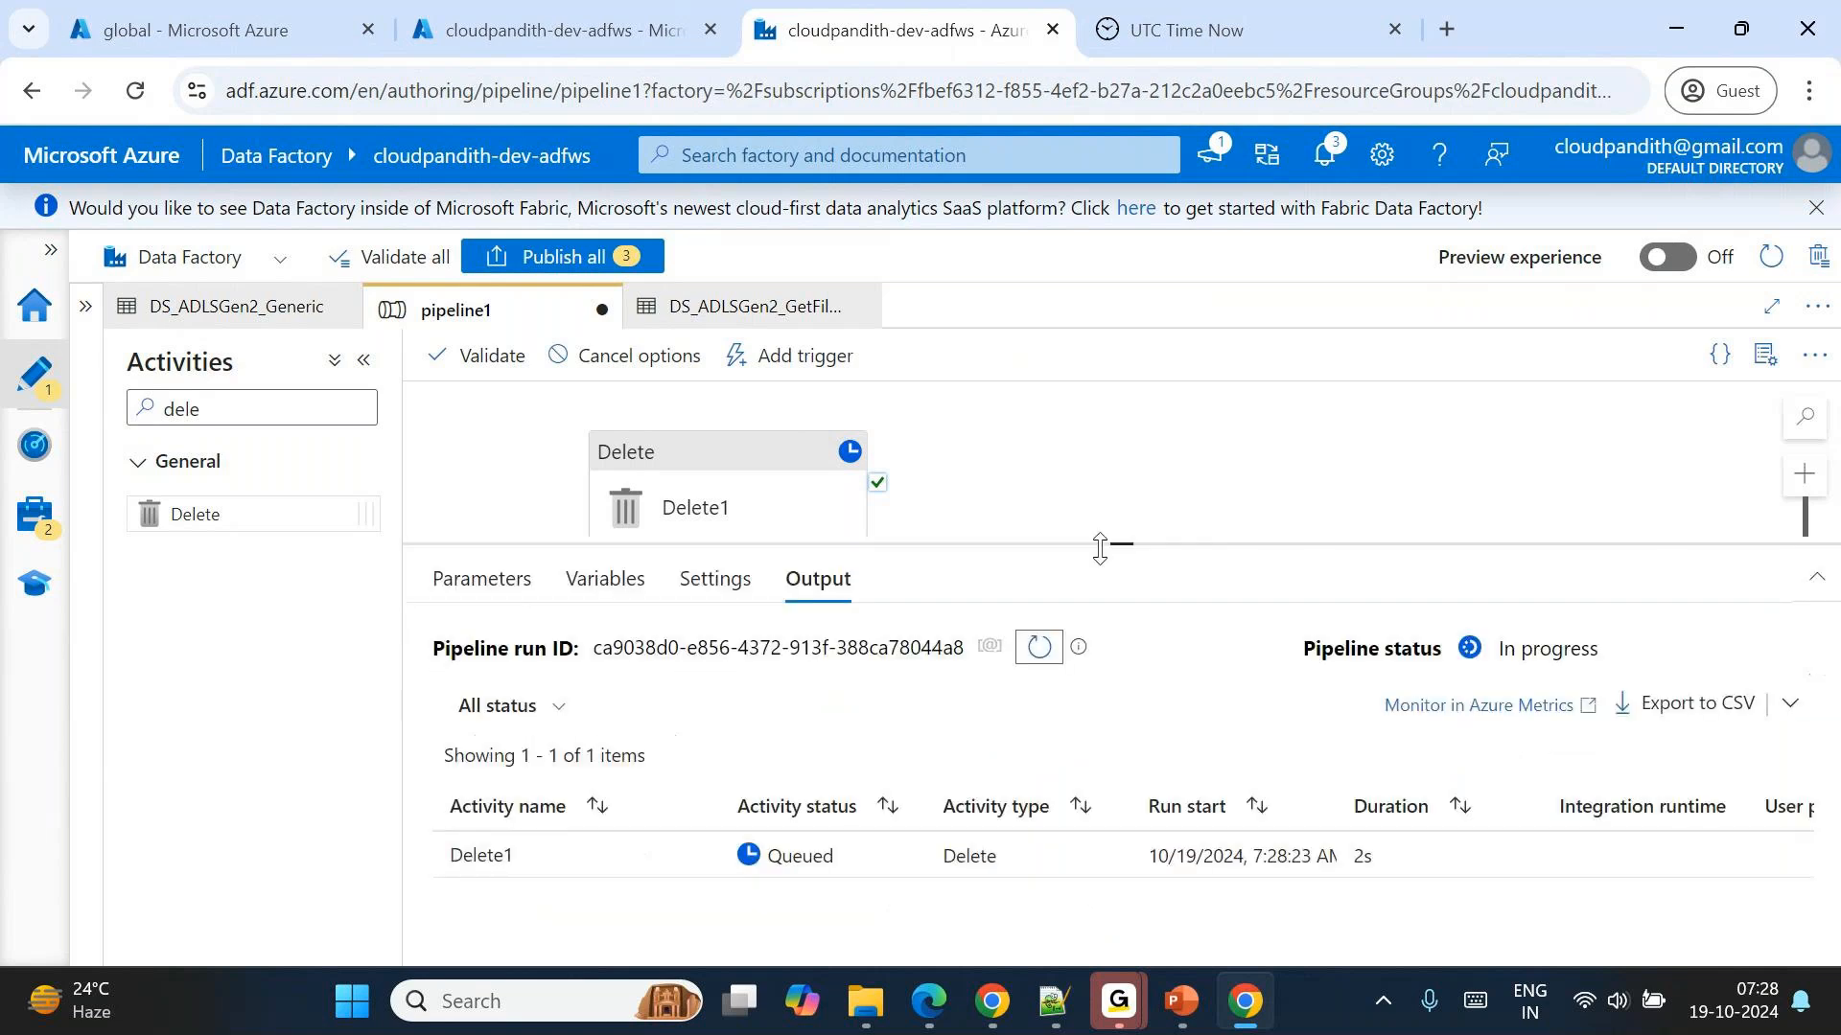
pyautogui.click(1037, 648)
# Inspect the Delete1 run's input JSON, examining the modifiedDatetimeEnd value produced by the expression.
pyautogui.click(692, 858)
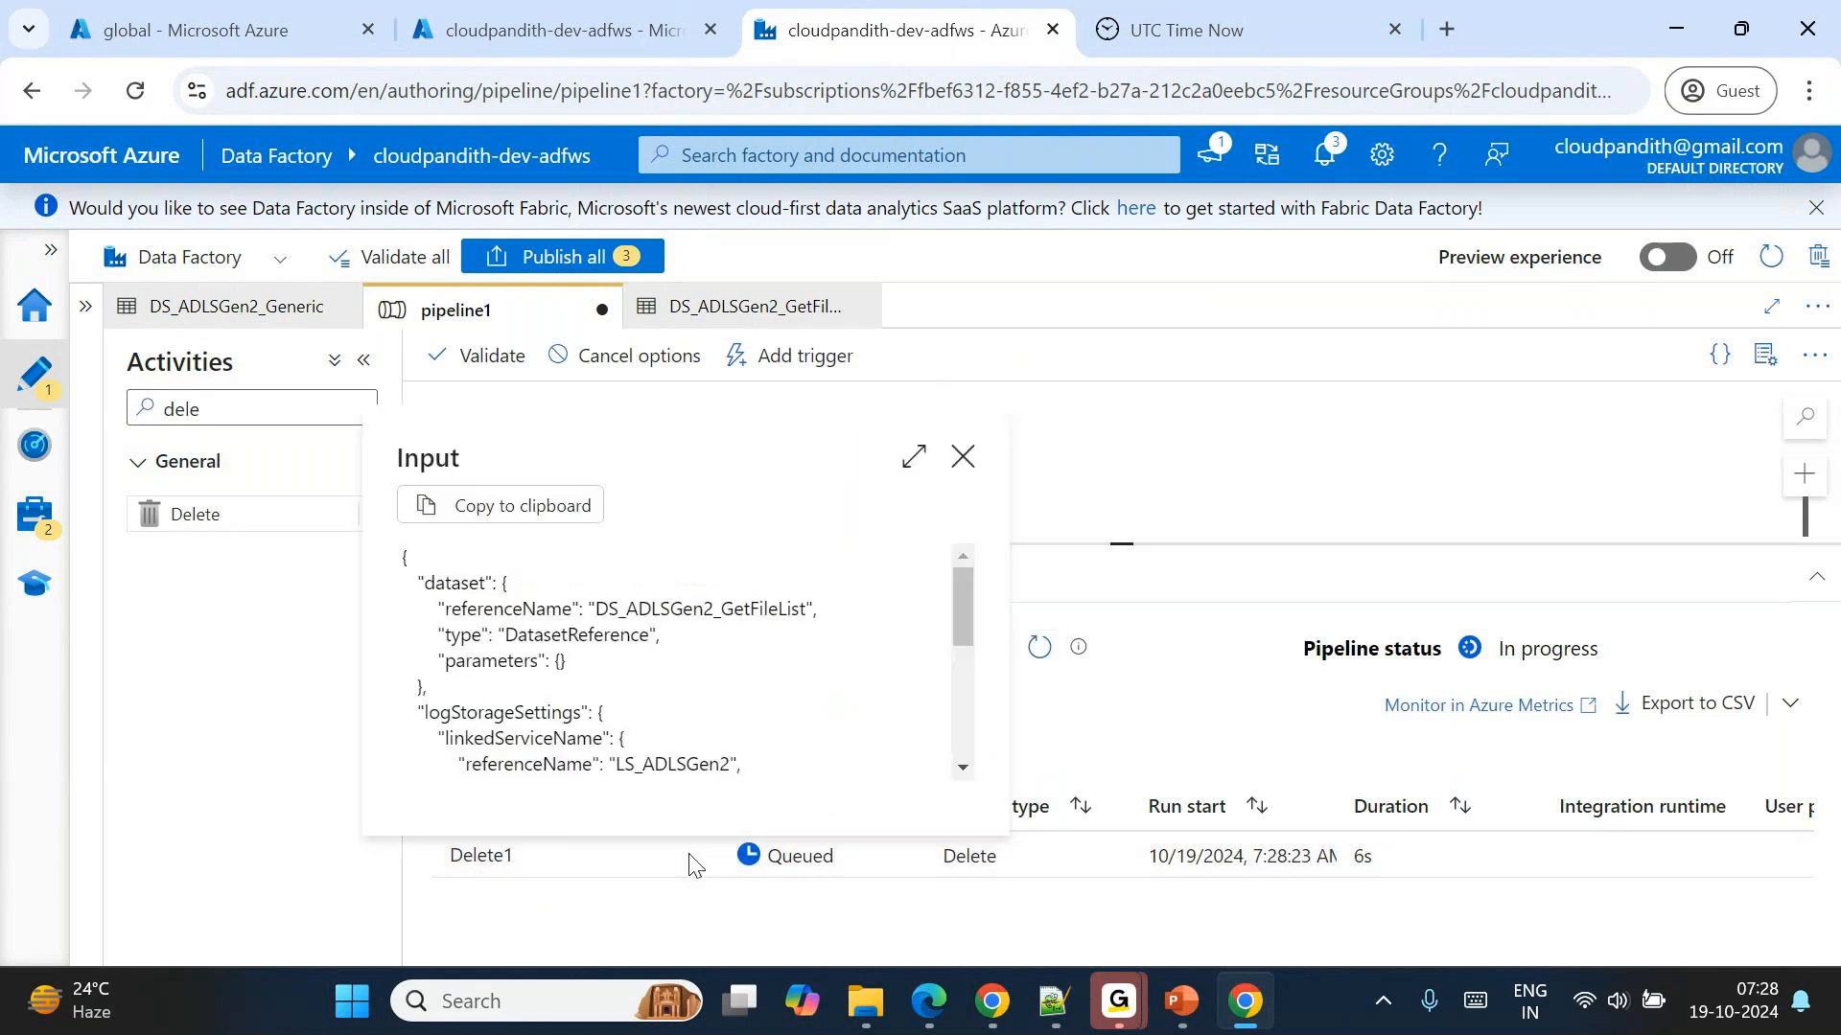
pyautogui.scroll(-3, 668, 717)
pyautogui.scroll(-2, 668, 714)
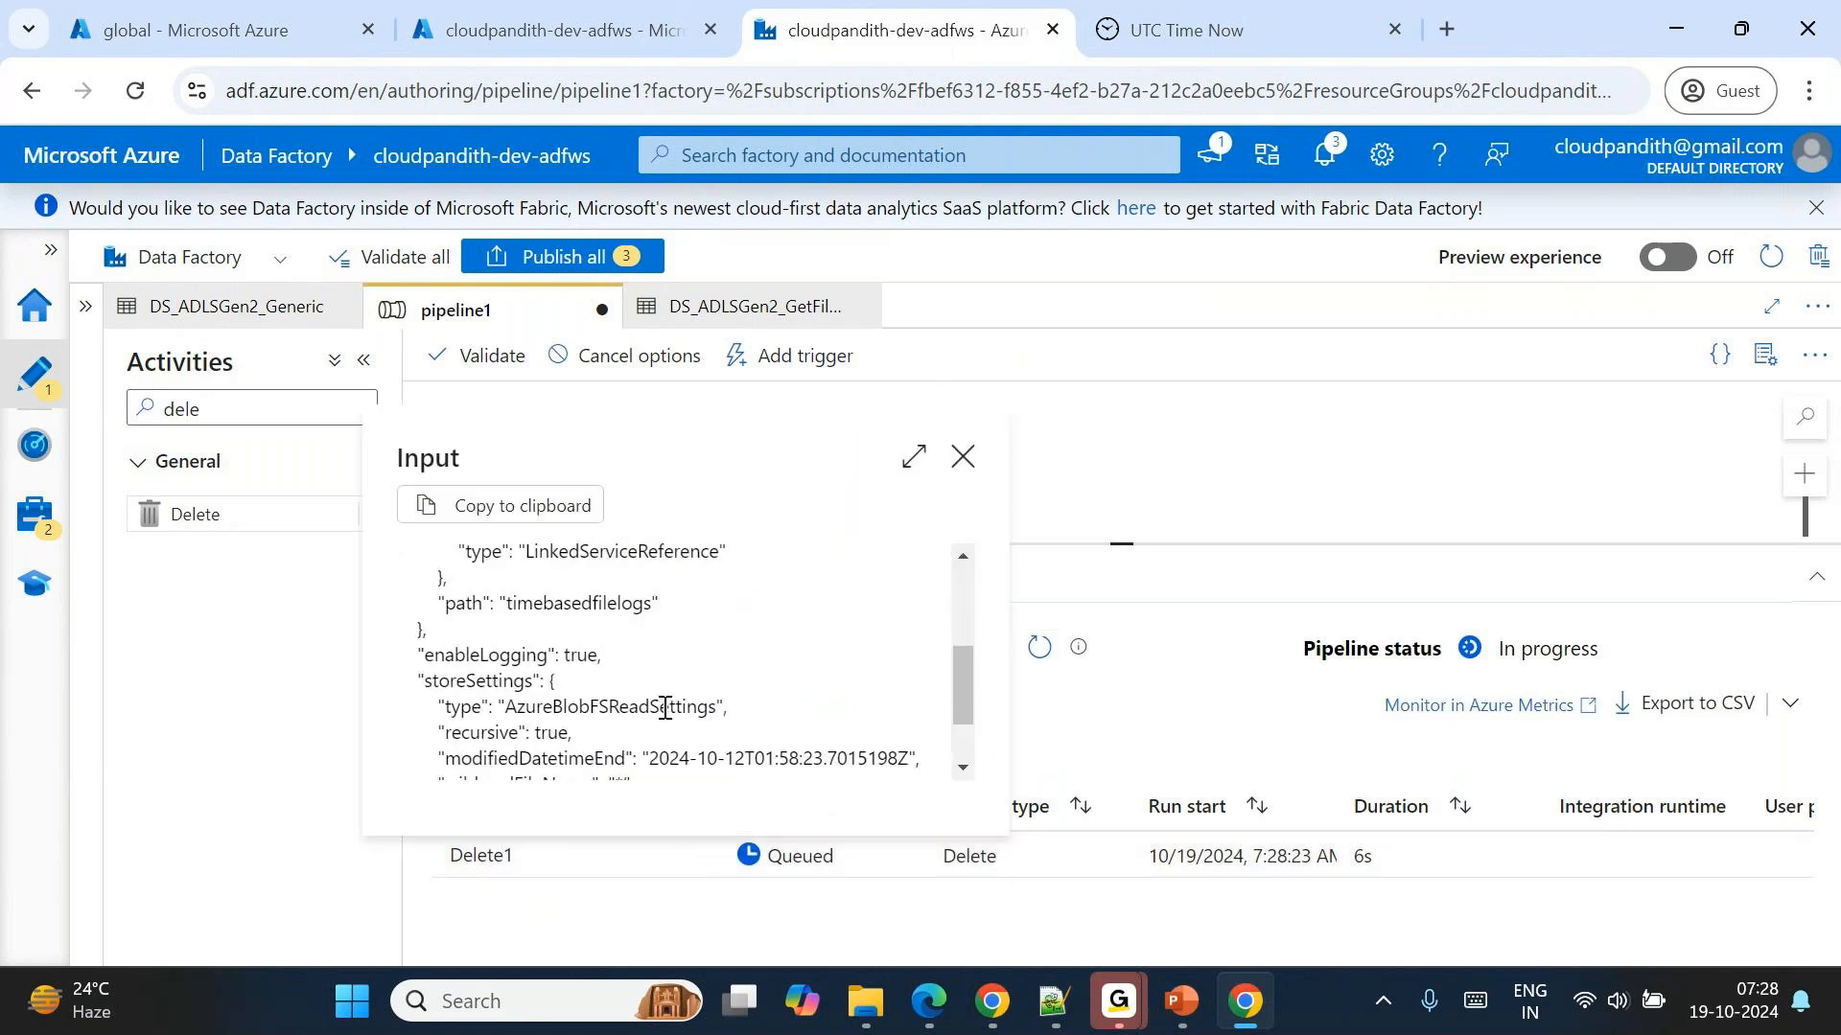
pyautogui.moveTo(649, 664); pyautogui.dragTo(757, 674)
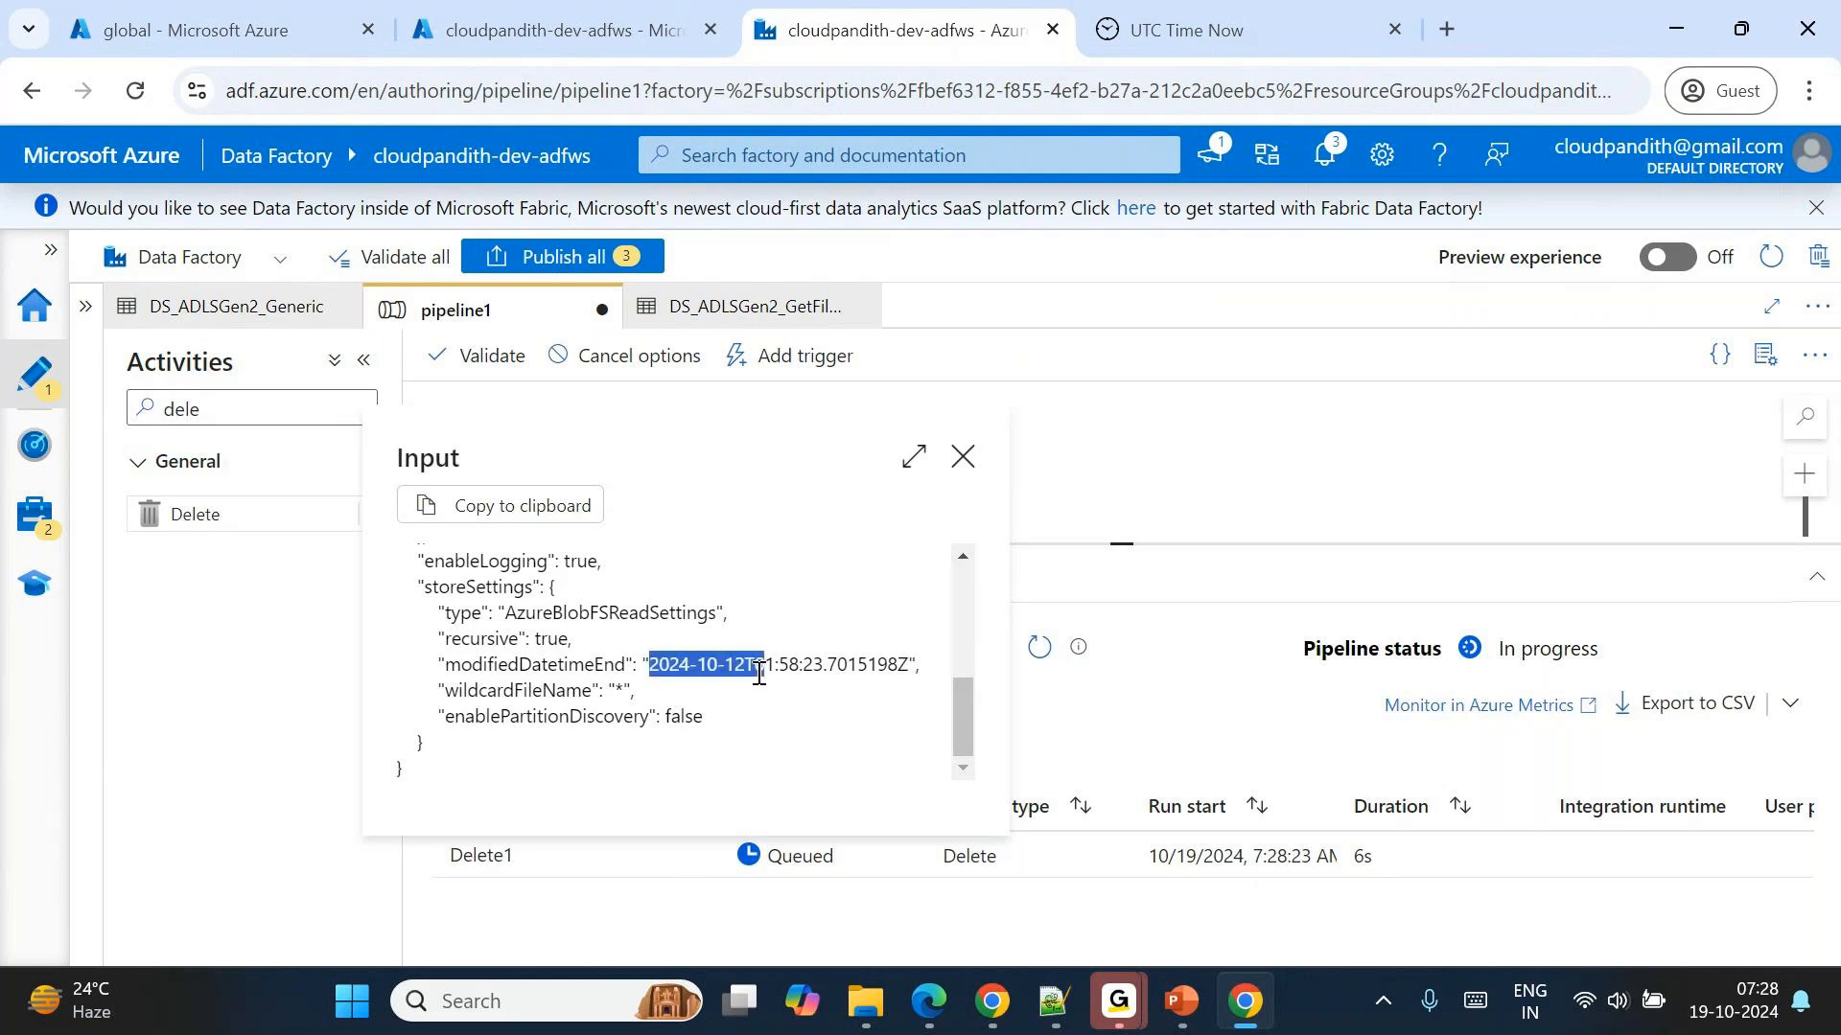
pyautogui.click(740, 662)
pyautogui.doubleClick(740, 662)
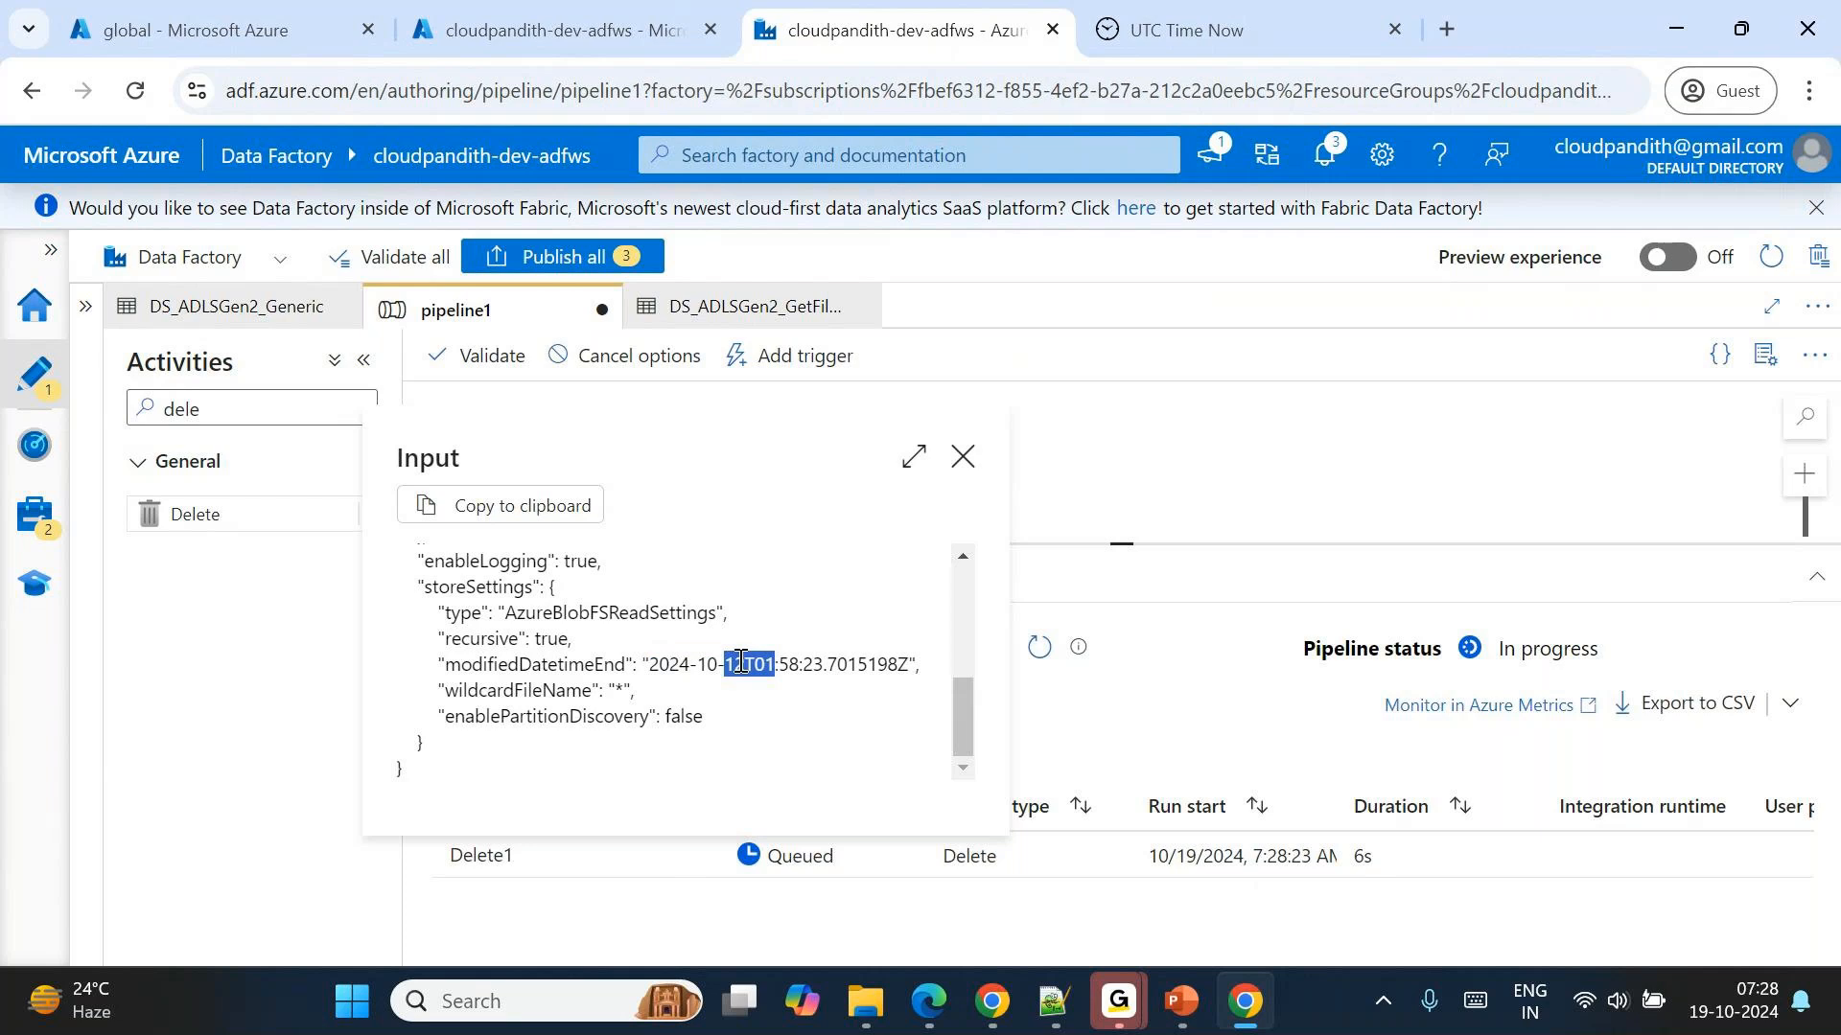
pyautogui.moveTo(648, 664); pyautogui.dragTo(903, 663)
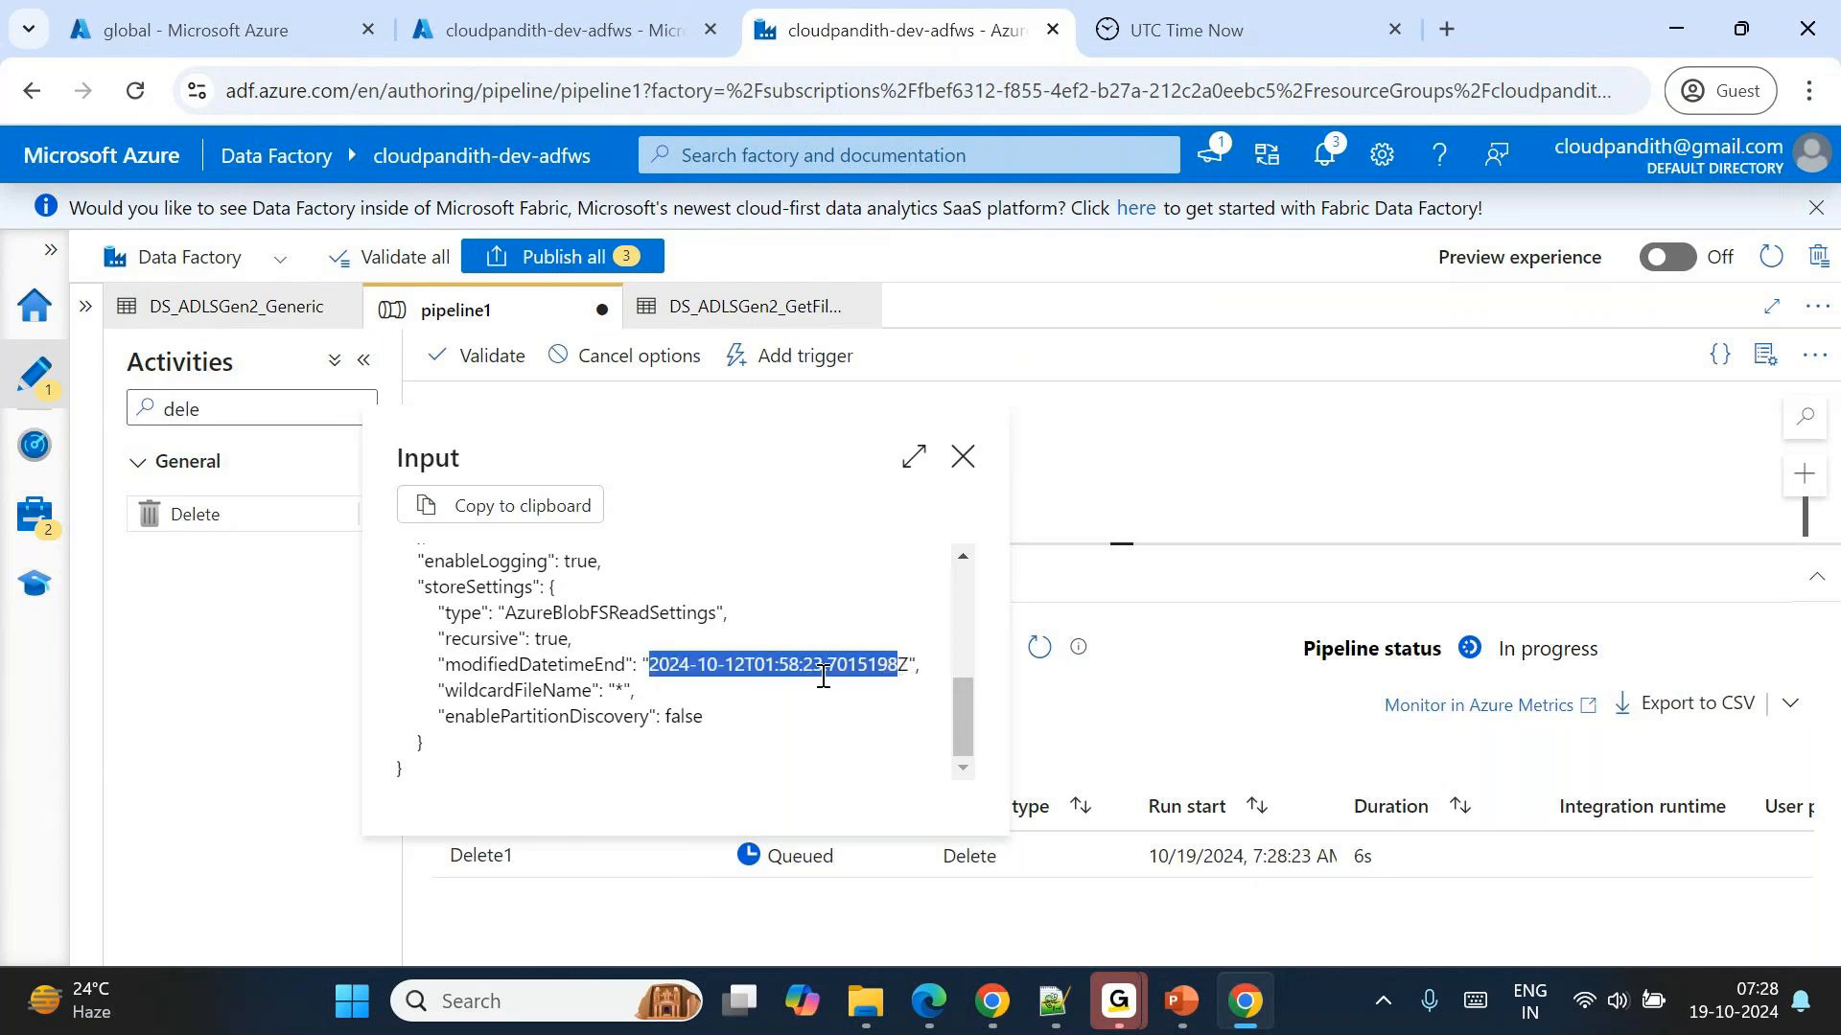
pyautogui.tripleClick(710, 668)
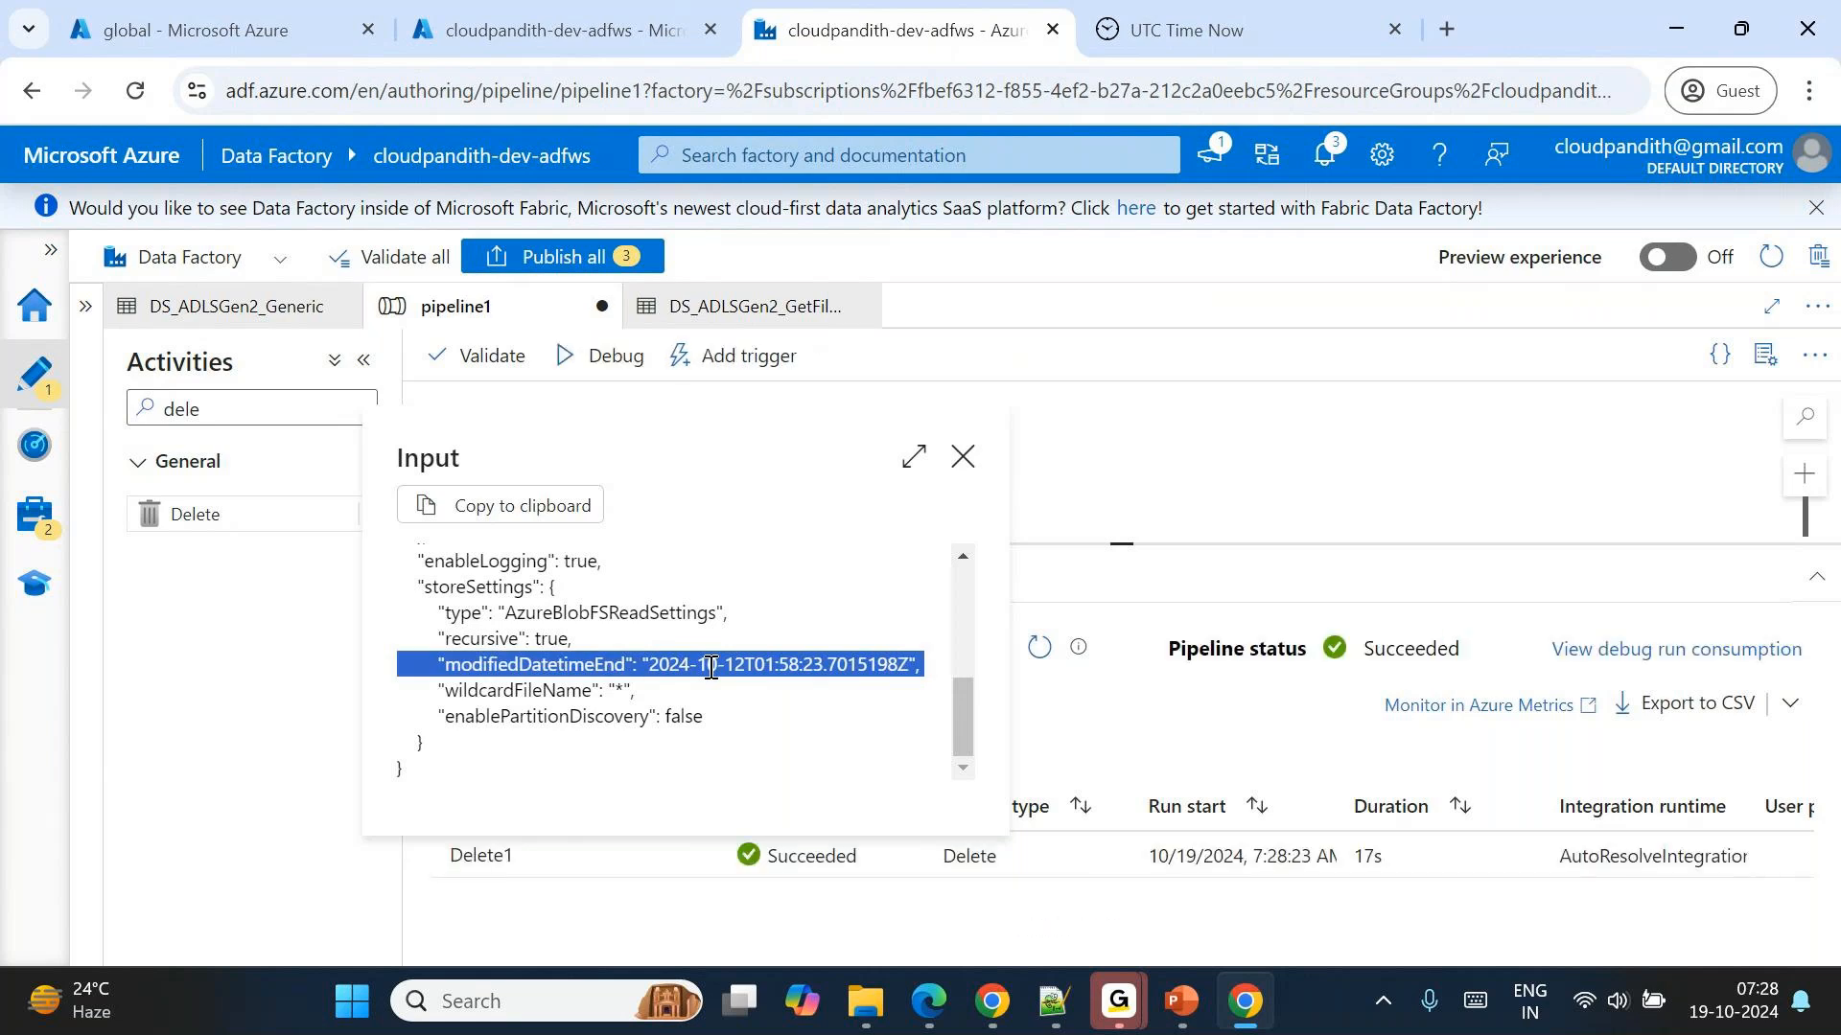
pyautogui.click(962, 457)
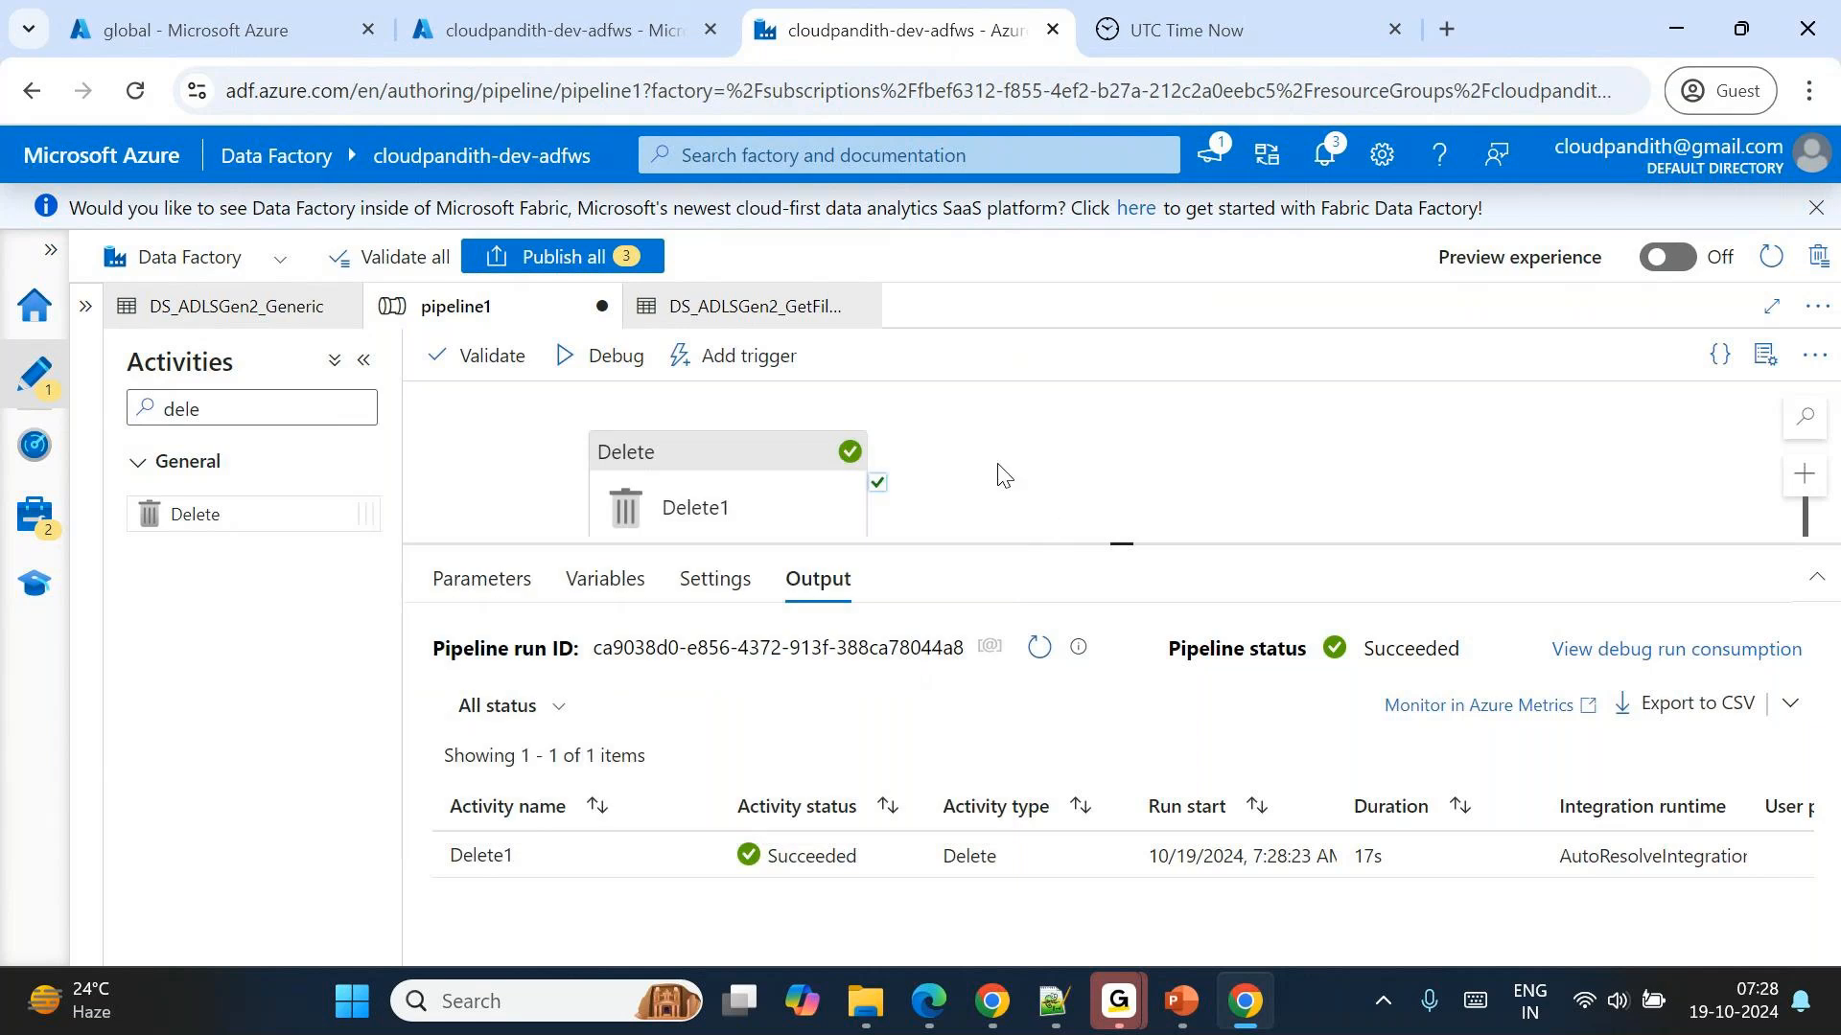
# Reopen Delete1's source settings and review the wildcard path and last-modified filter.
pyautogui.click(1001, 473)
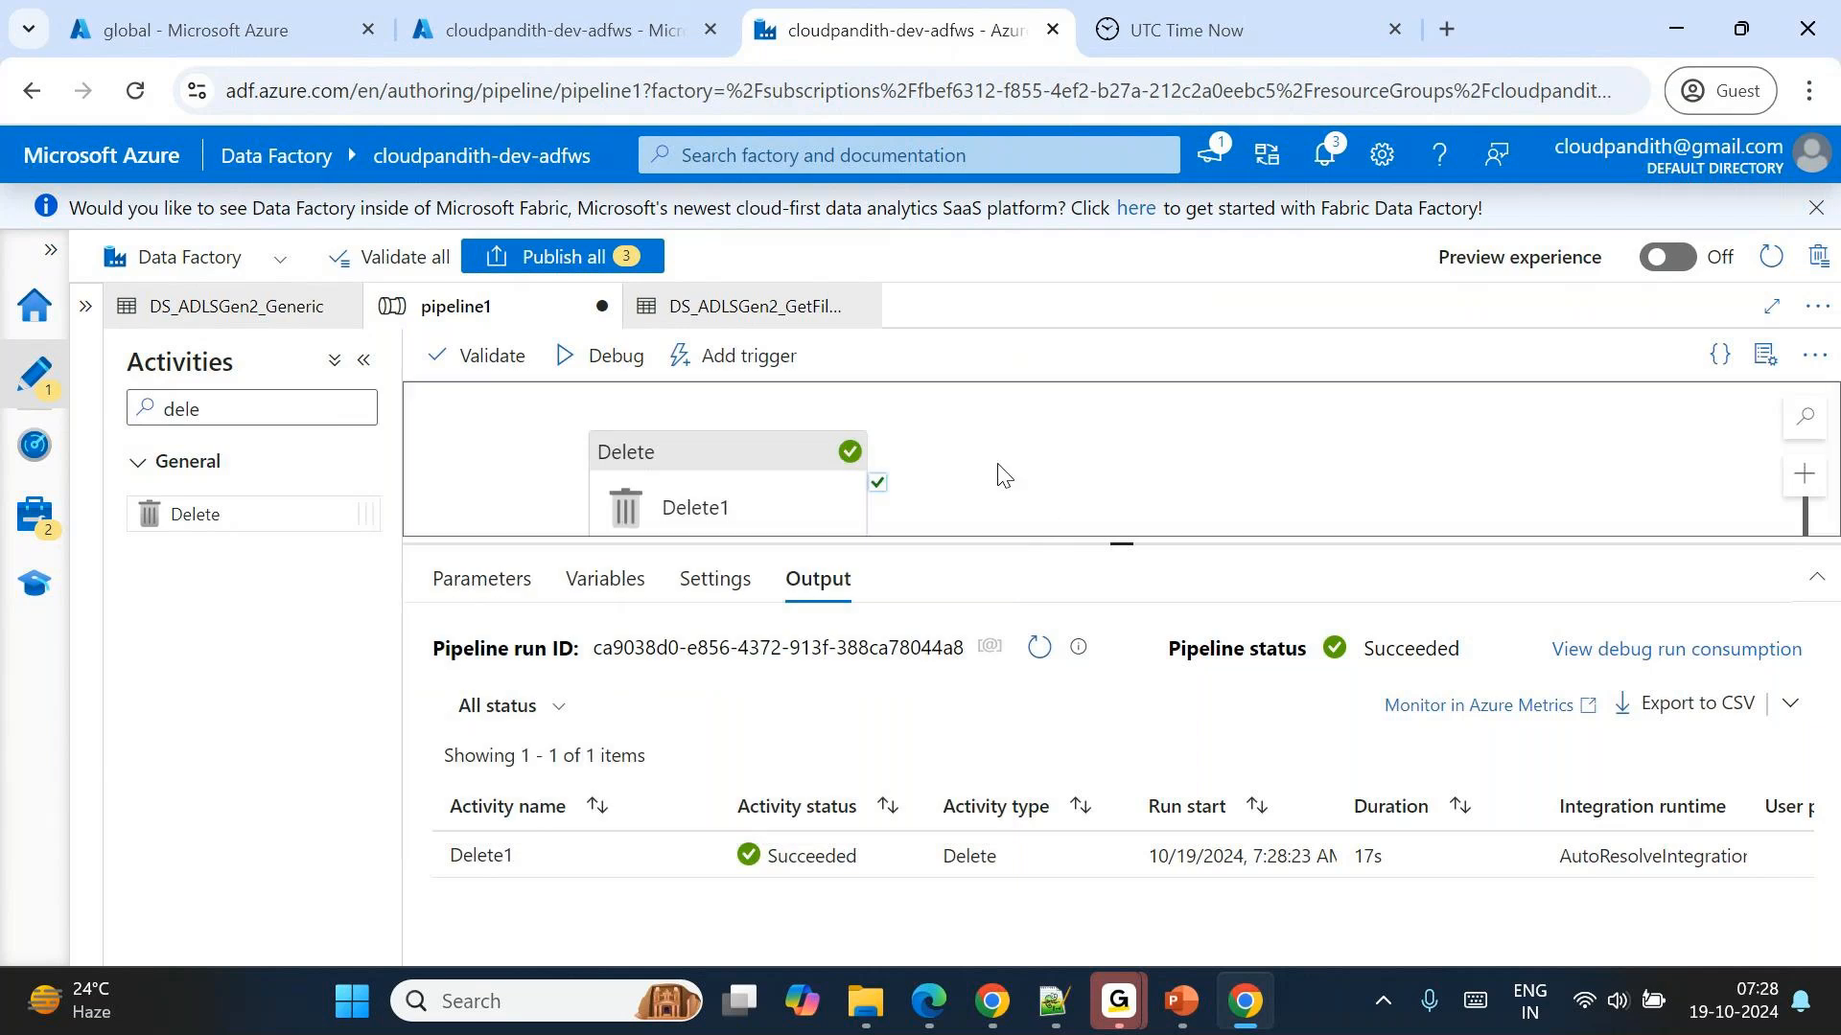
pyautogui.click(764, 487)
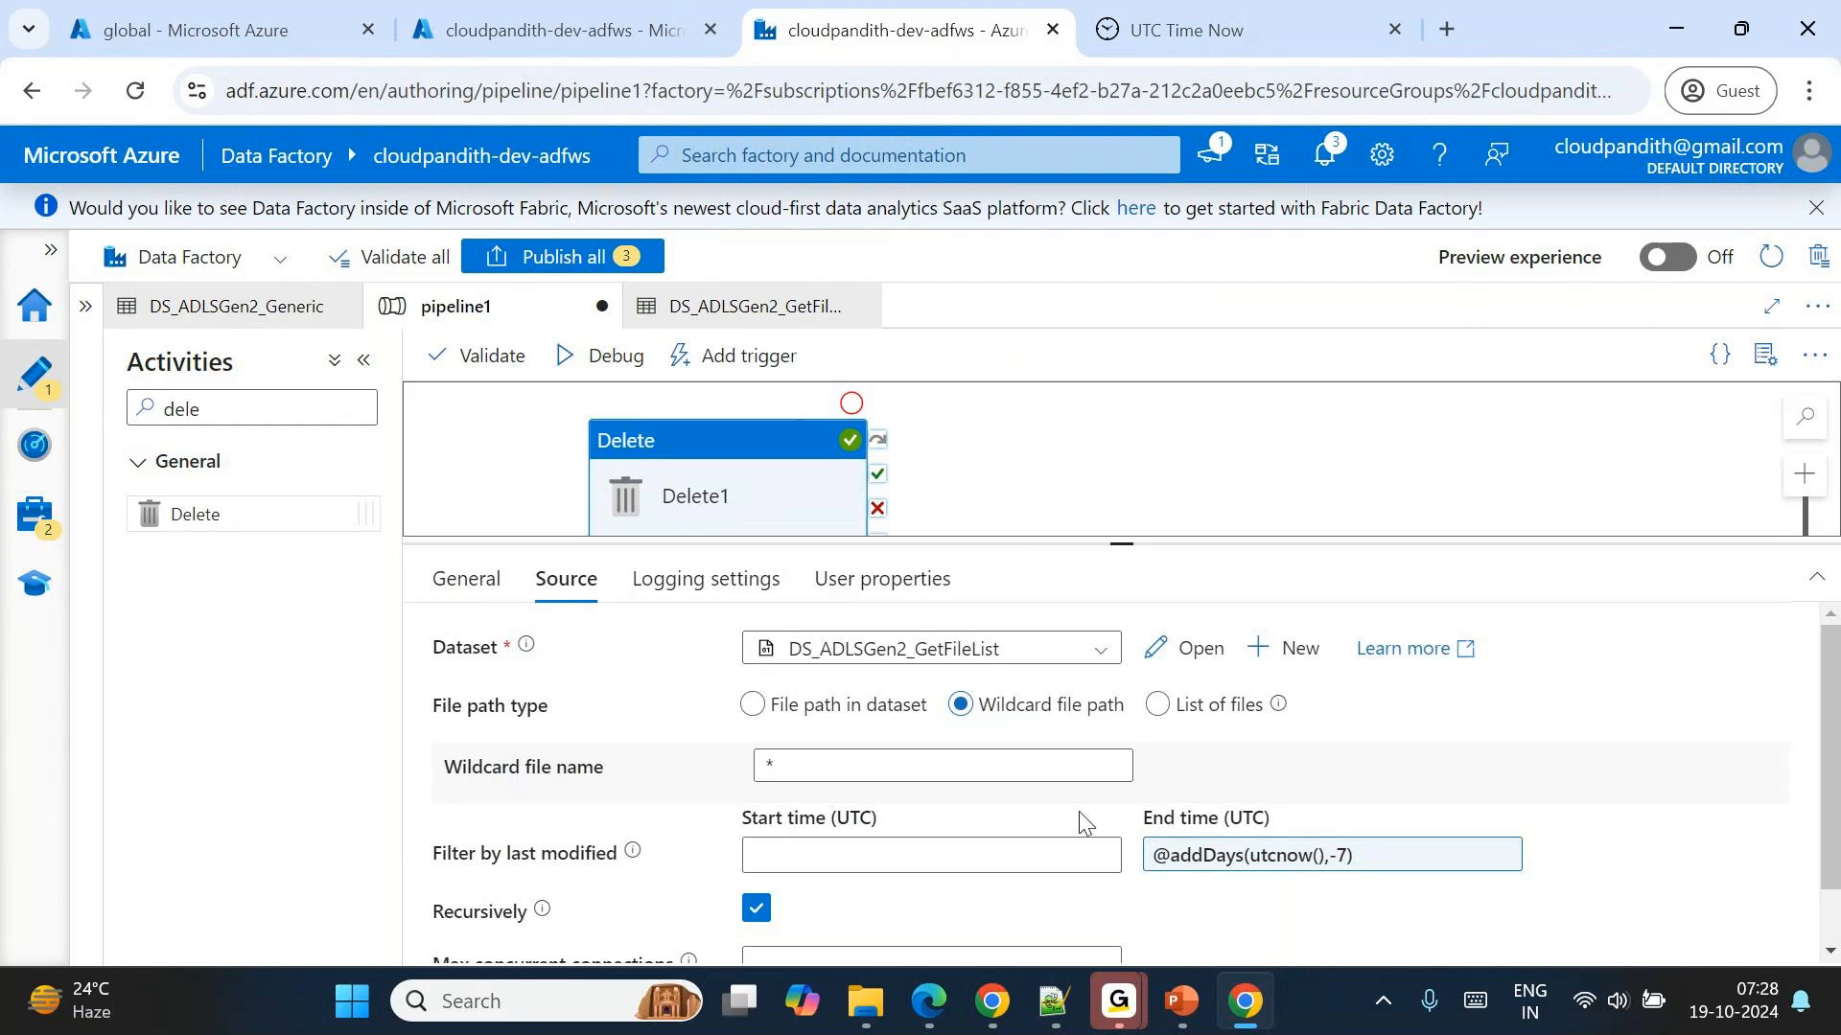
pyautogui.scroll(-1, 1082, 822)
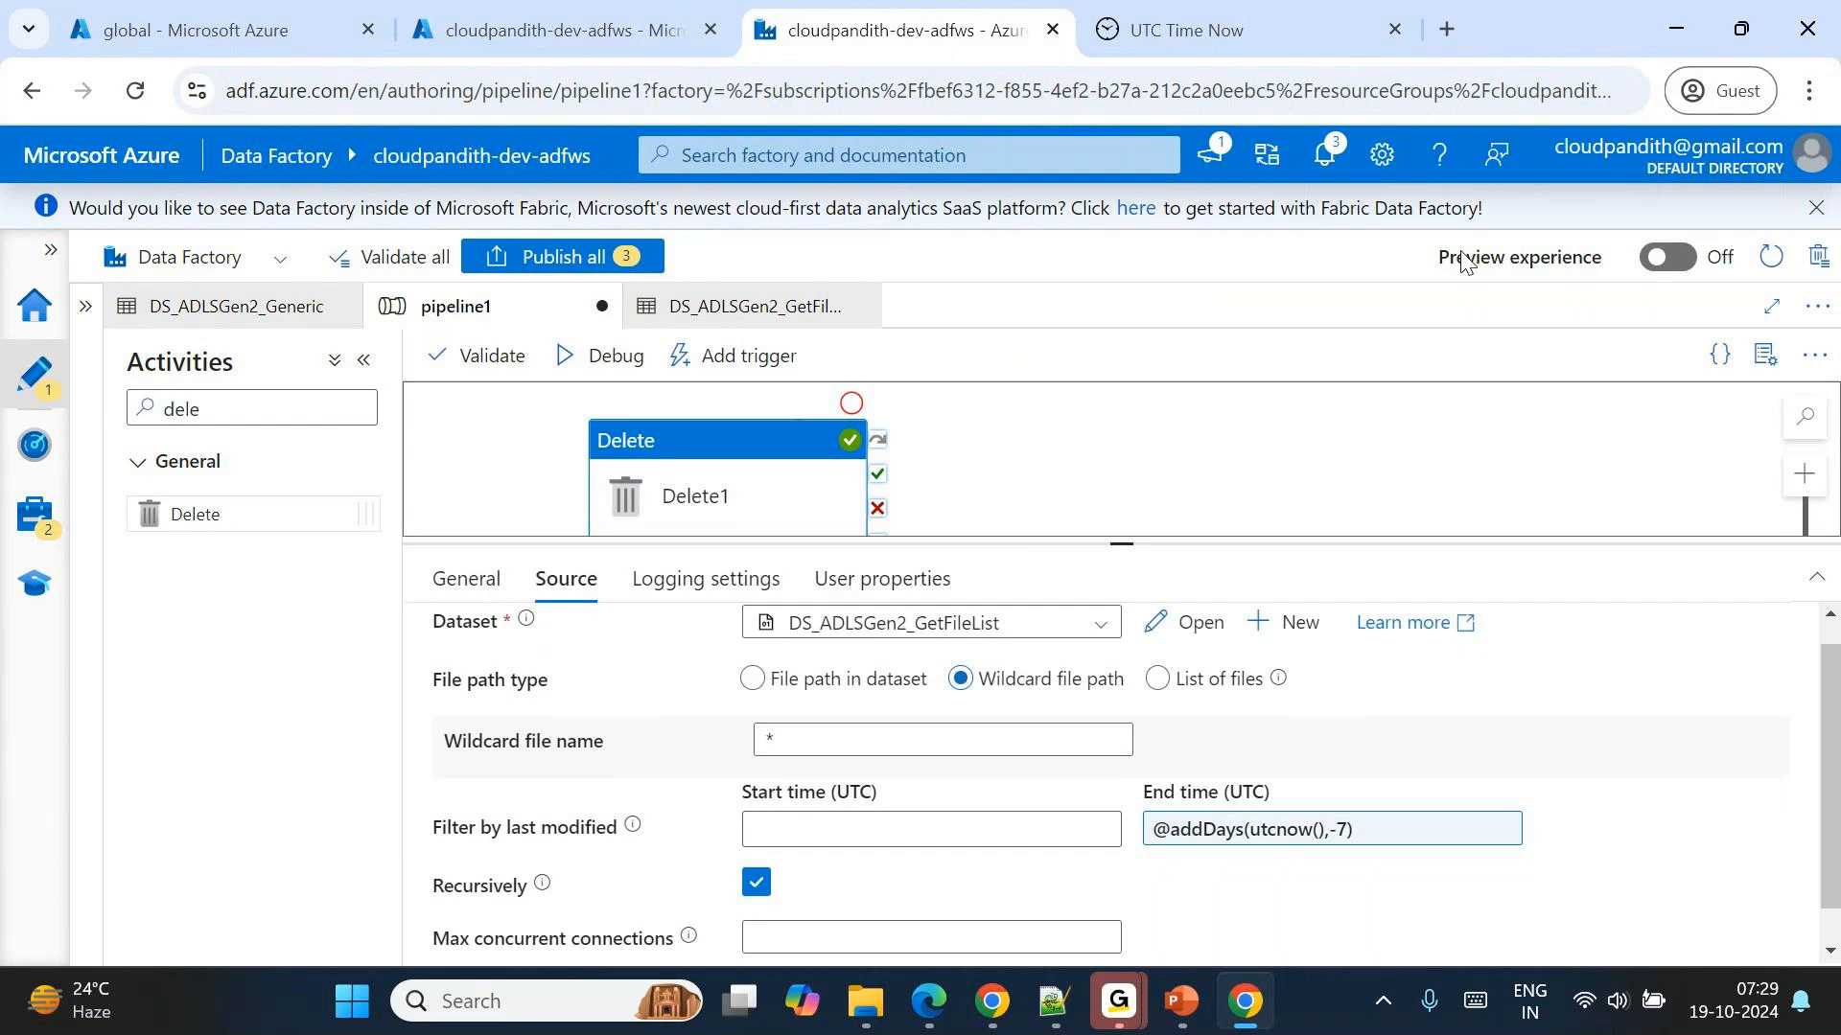
pyautogui.click(1034, 180)
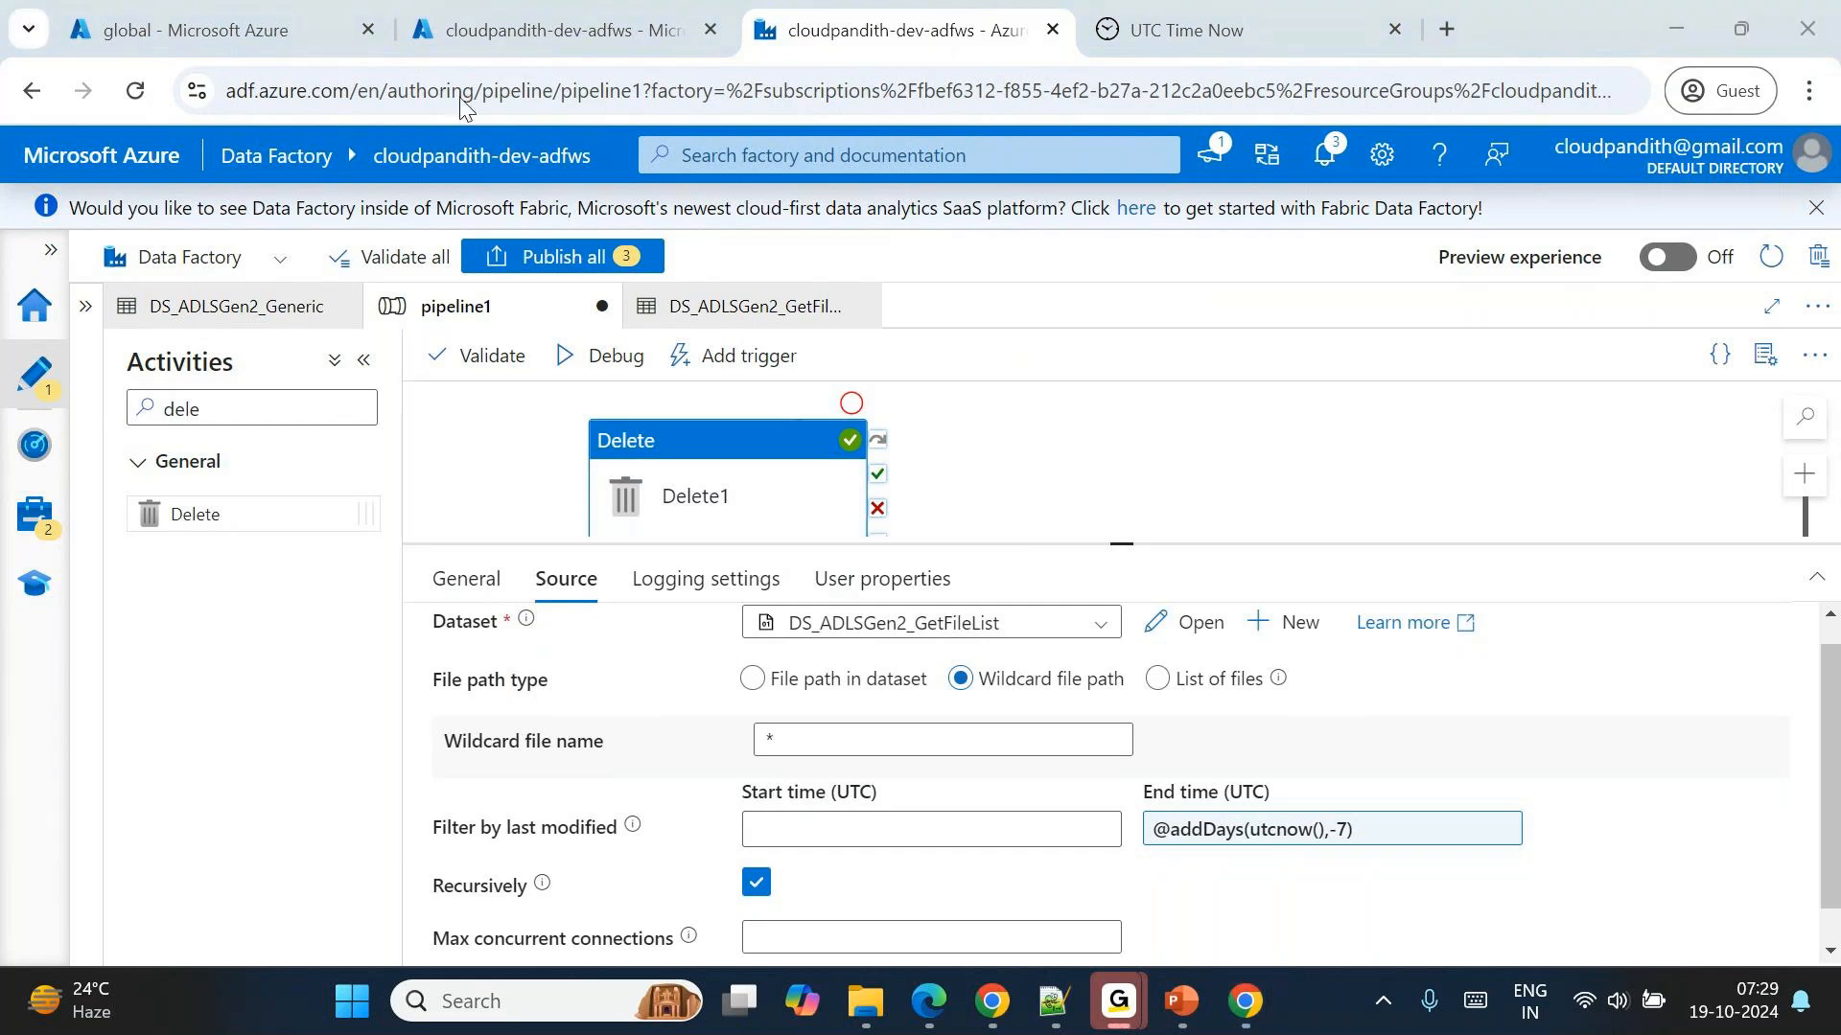
pyautogui.click(1026, 117)
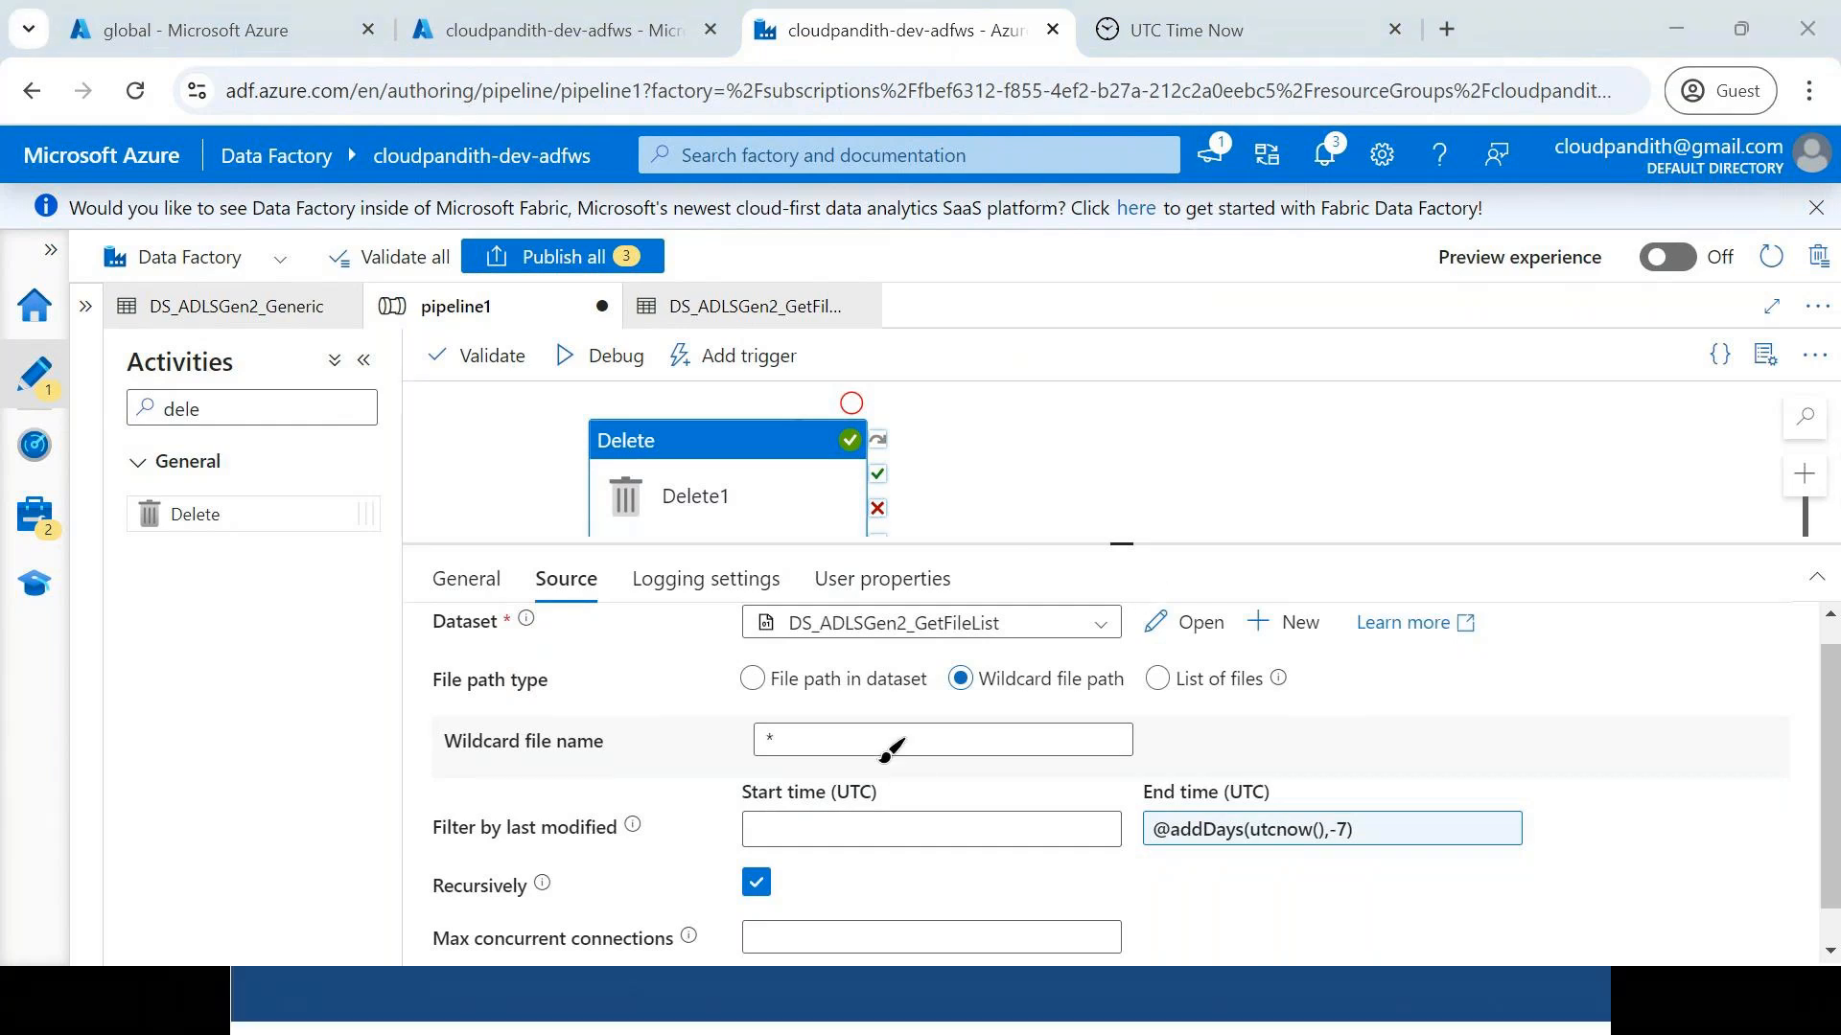
pyautogui.moveTo(890, 808); pyautogui.dragTo(846, 604)
pyautogui.moveTo(1387, 853); pyautogui.dragTo(1331, 582)
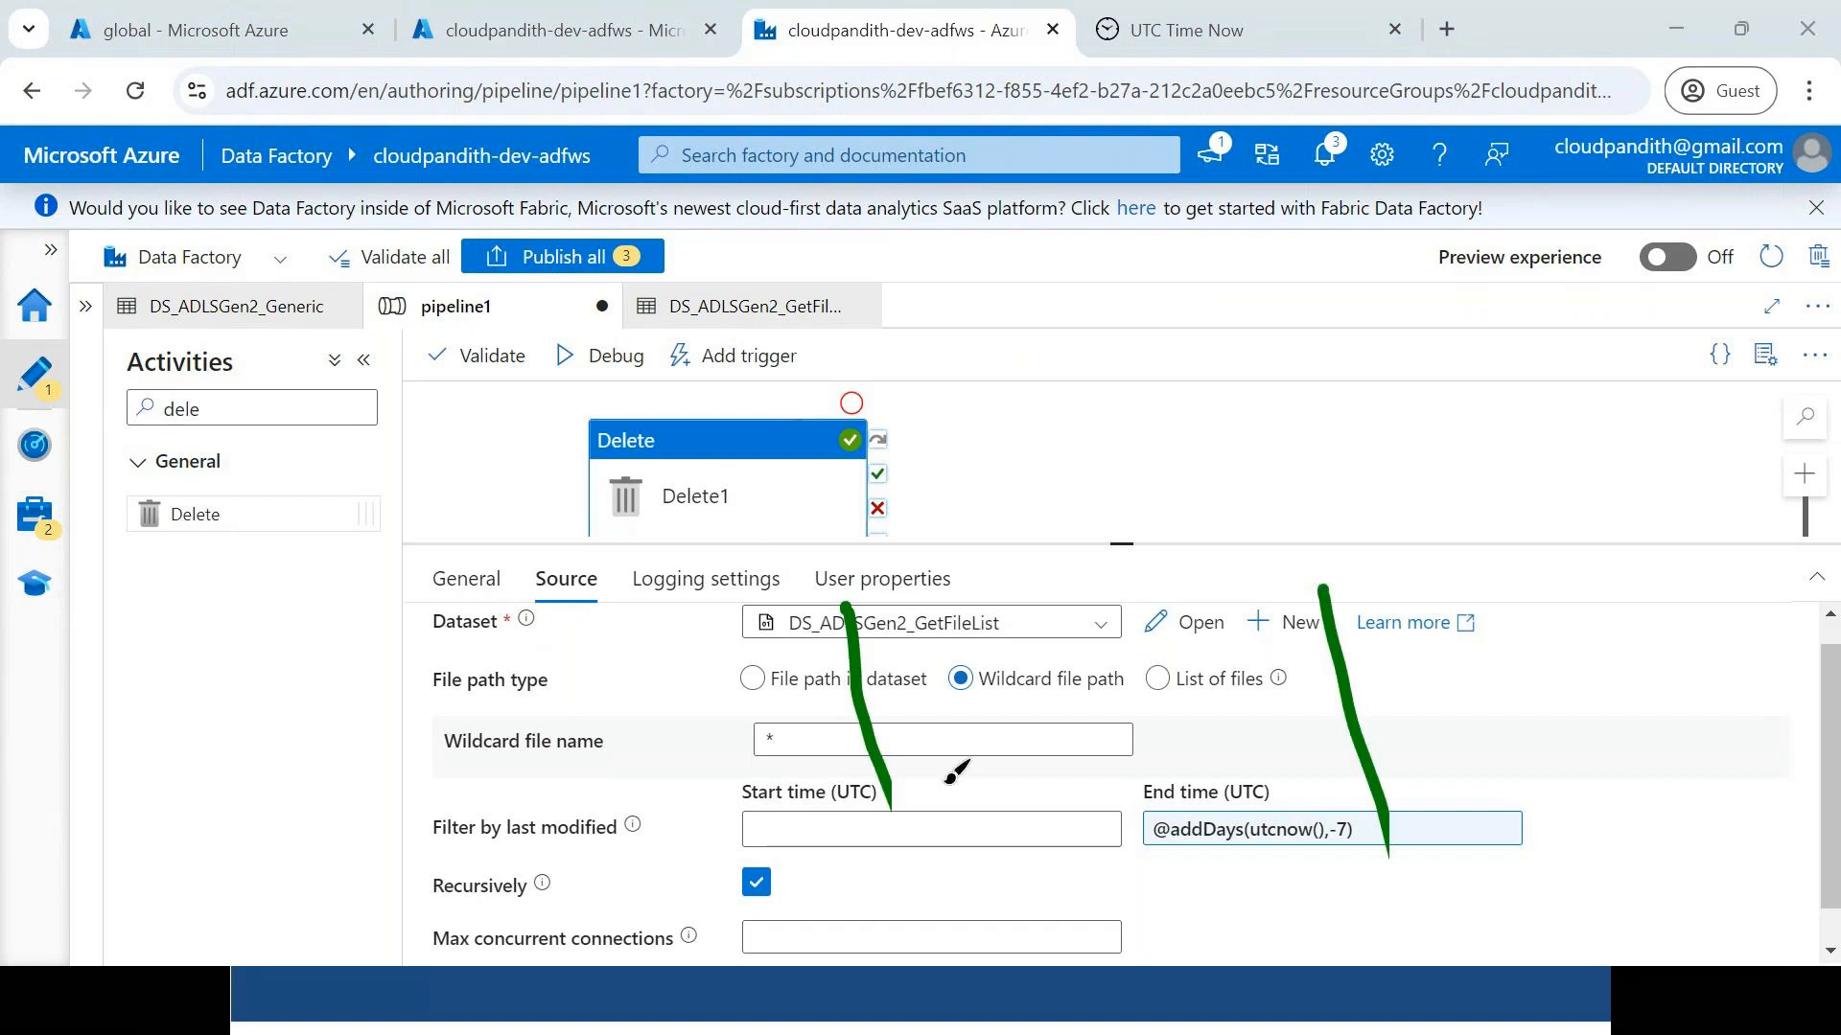
pyautogui.moveTo(575, 474)
pyautogui.mouseDown()
pyautogui.moveTo(570, 584)
pyautogui.moveTo(757, 475)
pyautogui.moveTo(813, 487)
pyautogui.moveTo(897, 443)
pyautogui.mouseUp()
pyautogui.moveTo(1223, 410)
pyautogui.mouseDown()
pyautogui.moveTo(1264, 462)
pyautogui.moveTo(1321, 382)
pyautogui.moveTo(1375, 359)
pyautogui.moveTo(1481, 369)
pyautogui.moveTo(1545, 312)
pyautogui.moveTo(1635, 307)
pyautogui.mouseUp()
pyautogui.moveTo(954, 491); pyautogui.dragTo(1101, 453)
pyautogui.moveTo(1078, 391)
pyautogui.mouseDown()
pyautogui.moveTo(1154, 433)
pyautogui.moveTo(1102, 486)
pyautogui.mouseUp()
pyautogui.moveTo(975, 363)
pyautogui.mouseDown()
pyautogui.moveTo(971, 494)
pyautogui.moveTo(1014, 523)
pyautogui.mouseUp()
pyautogui.moveTo(611, 621); pyautogui.dragTo(845, 554)
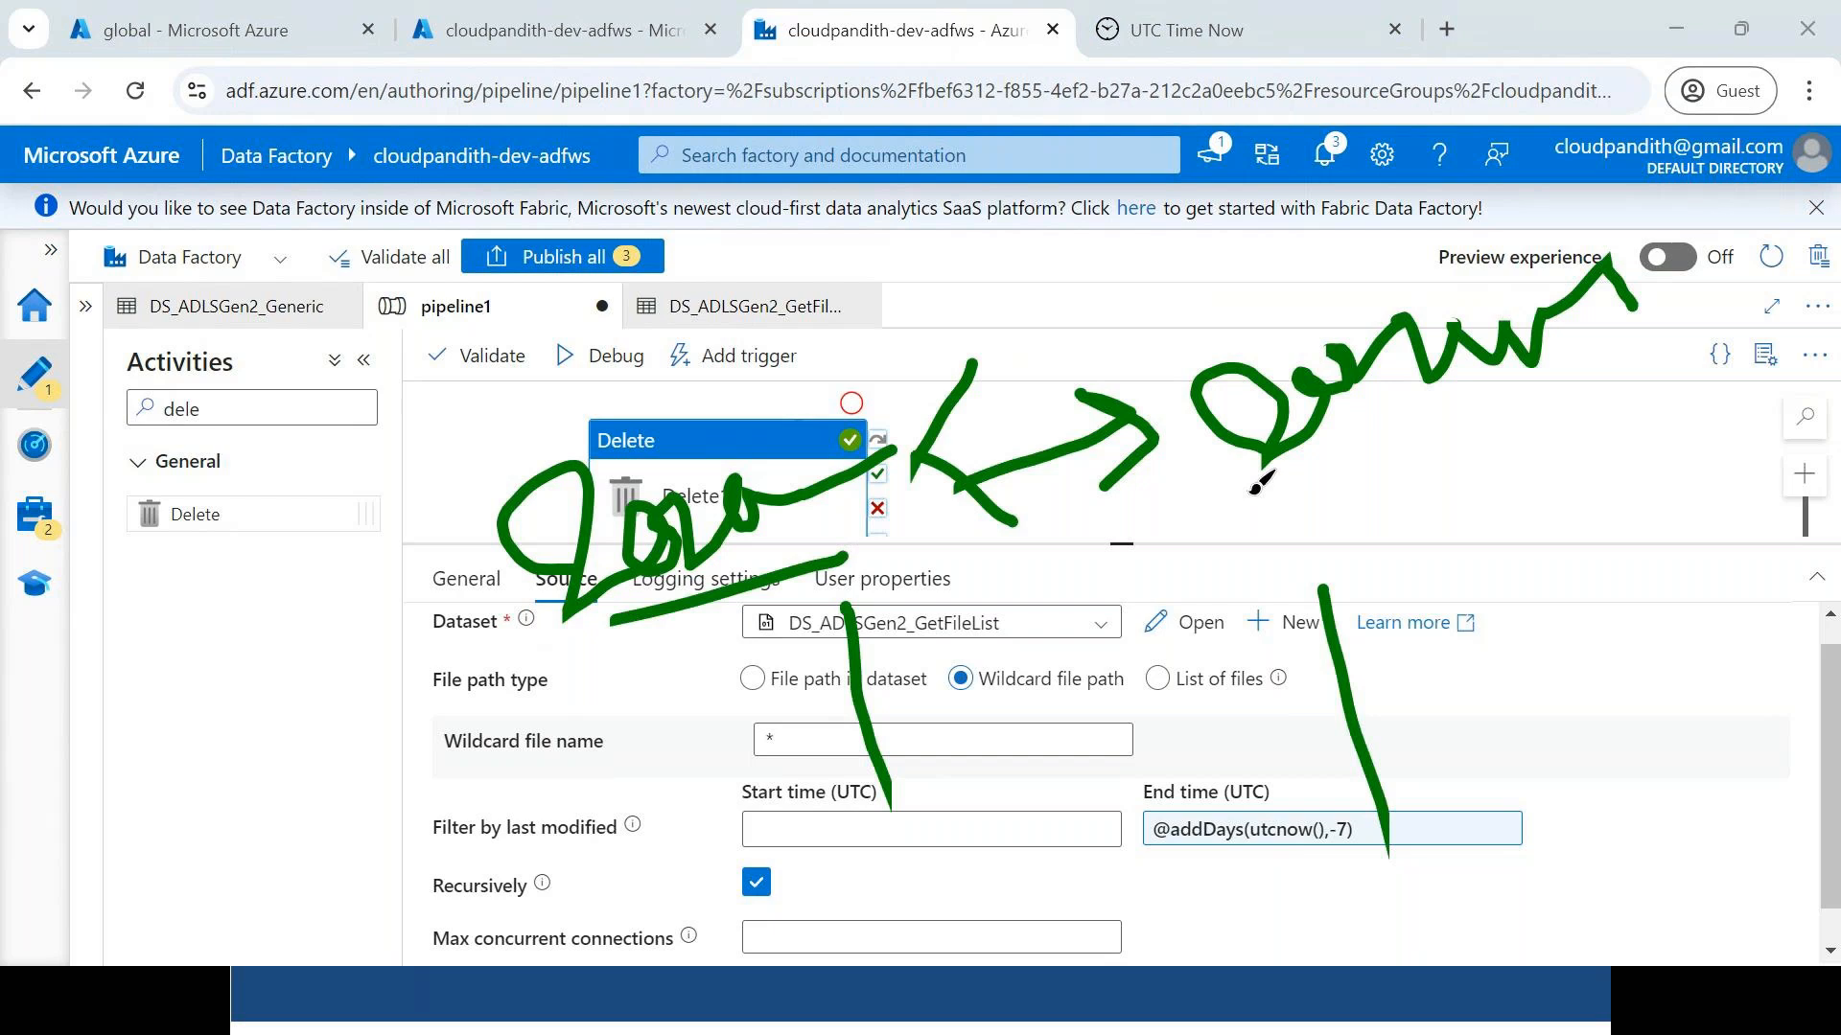
pyautogui.moveTo(1244, 496); pyautogui.dragTo(1492, 437)
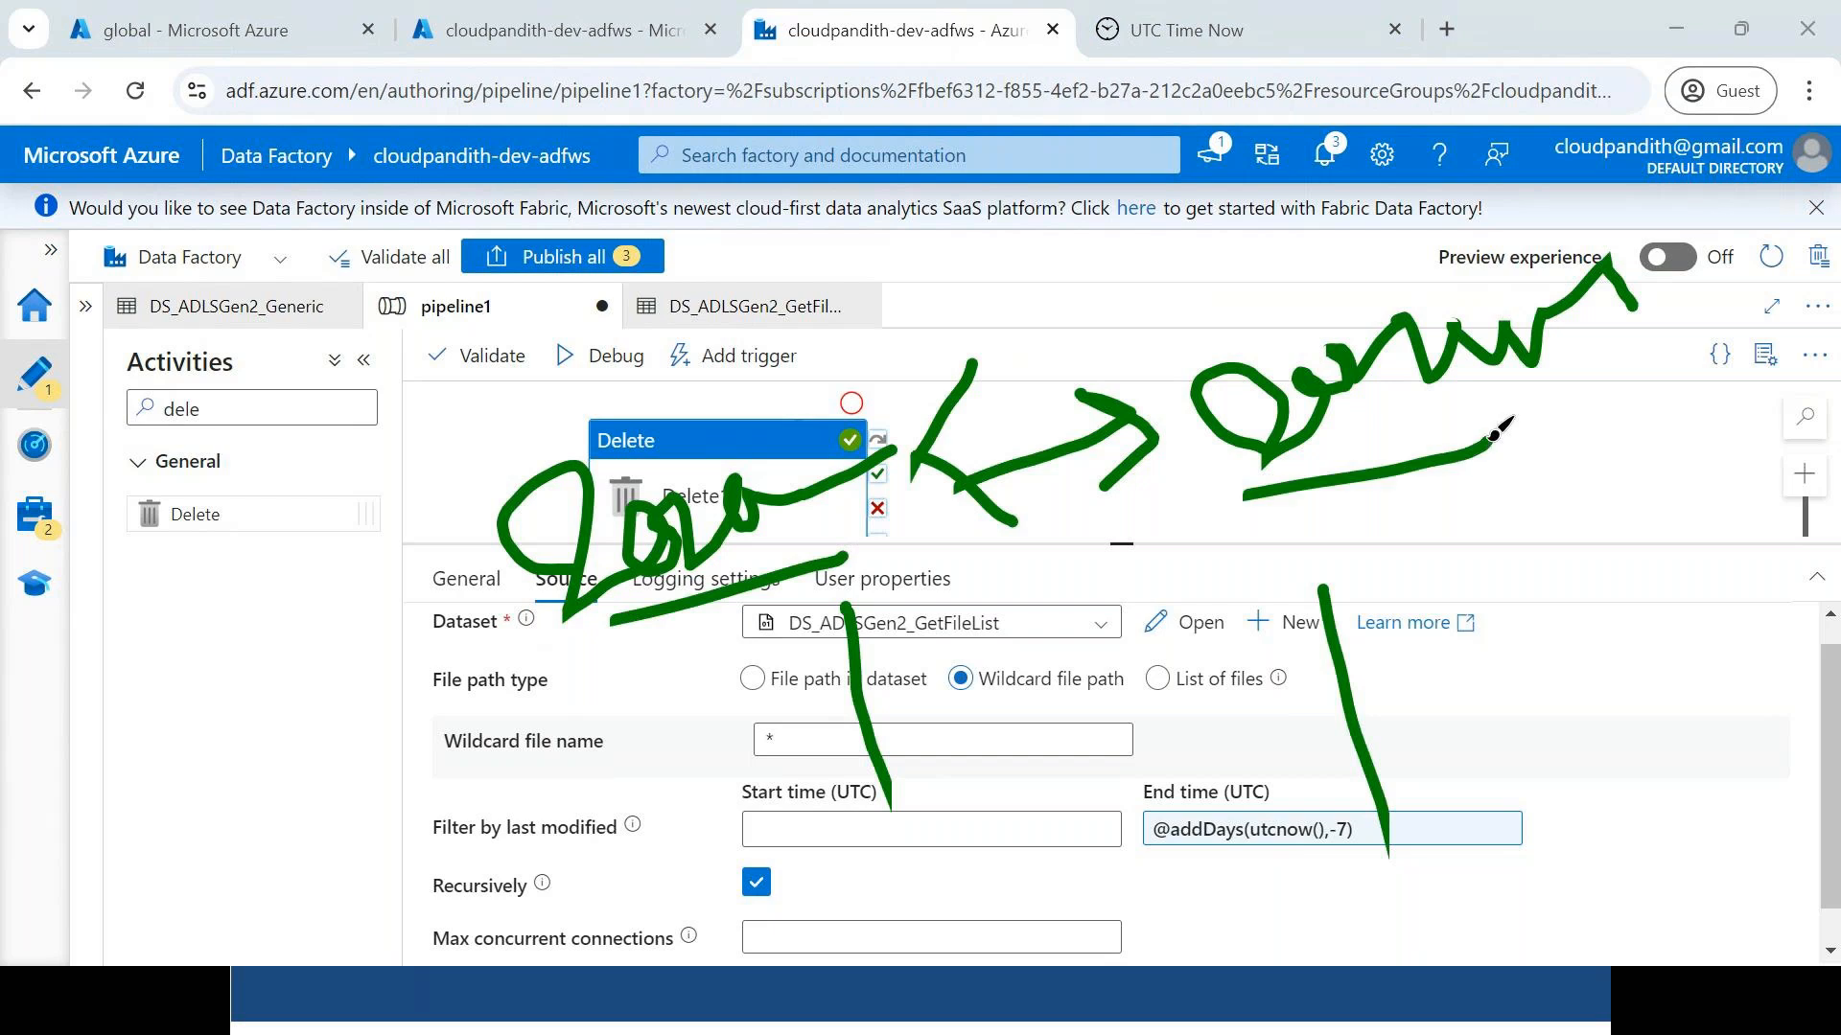
pyautogui.moveTo(760, 331)
pyautogui.mouseDown()
pyautogui.moveTo(717, 707)
pyautogui.moveTo(586, 458)
pyautogui.moveTo(925, 558)
pyautogui.mouseUp()
pyautogui.moveTo(898, 486)
pyautogui.mouseDown()
pyautogui.moveTo(334, 662)
pyautogui.moveTo(476, 810)
pyautogui.mouseUp()
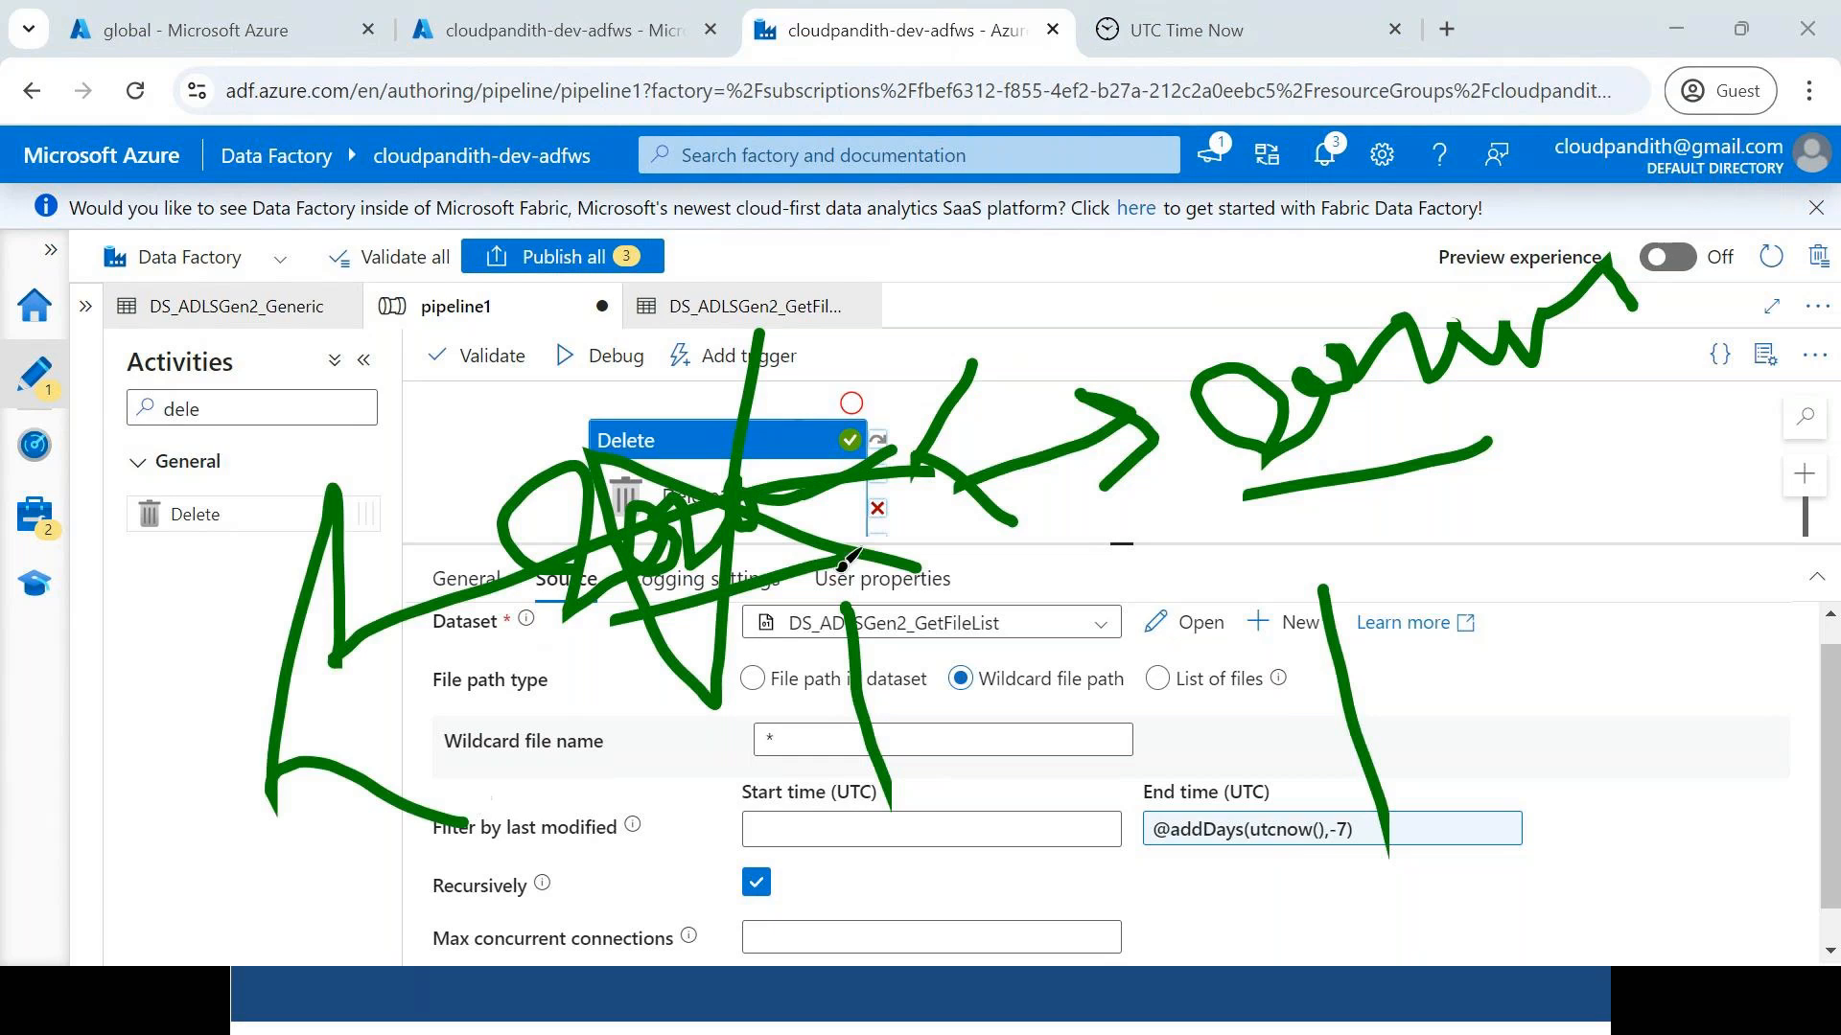
pyautogui.moveTo(1186, 521); pyautogui.dragTo(1477, 418)
pyautogui.moveTo(1018, 746)
pyautogui.mouseDown()
pyautogui.moveTo(956, 904)
pyautogui.moveTo(1007, 875)
pyautogui.moveTo(1101, 925)
pyautogui.mouseUp()
pyautogui.moveTo(1127, 899)
pyautogui.mouseDown()
pyautogui.moveTo(1417, 821)
pyautogui.moveTo(1218, 835)
pyautogui.moveTo(1265, 973)
pyautogui.mouseUp()
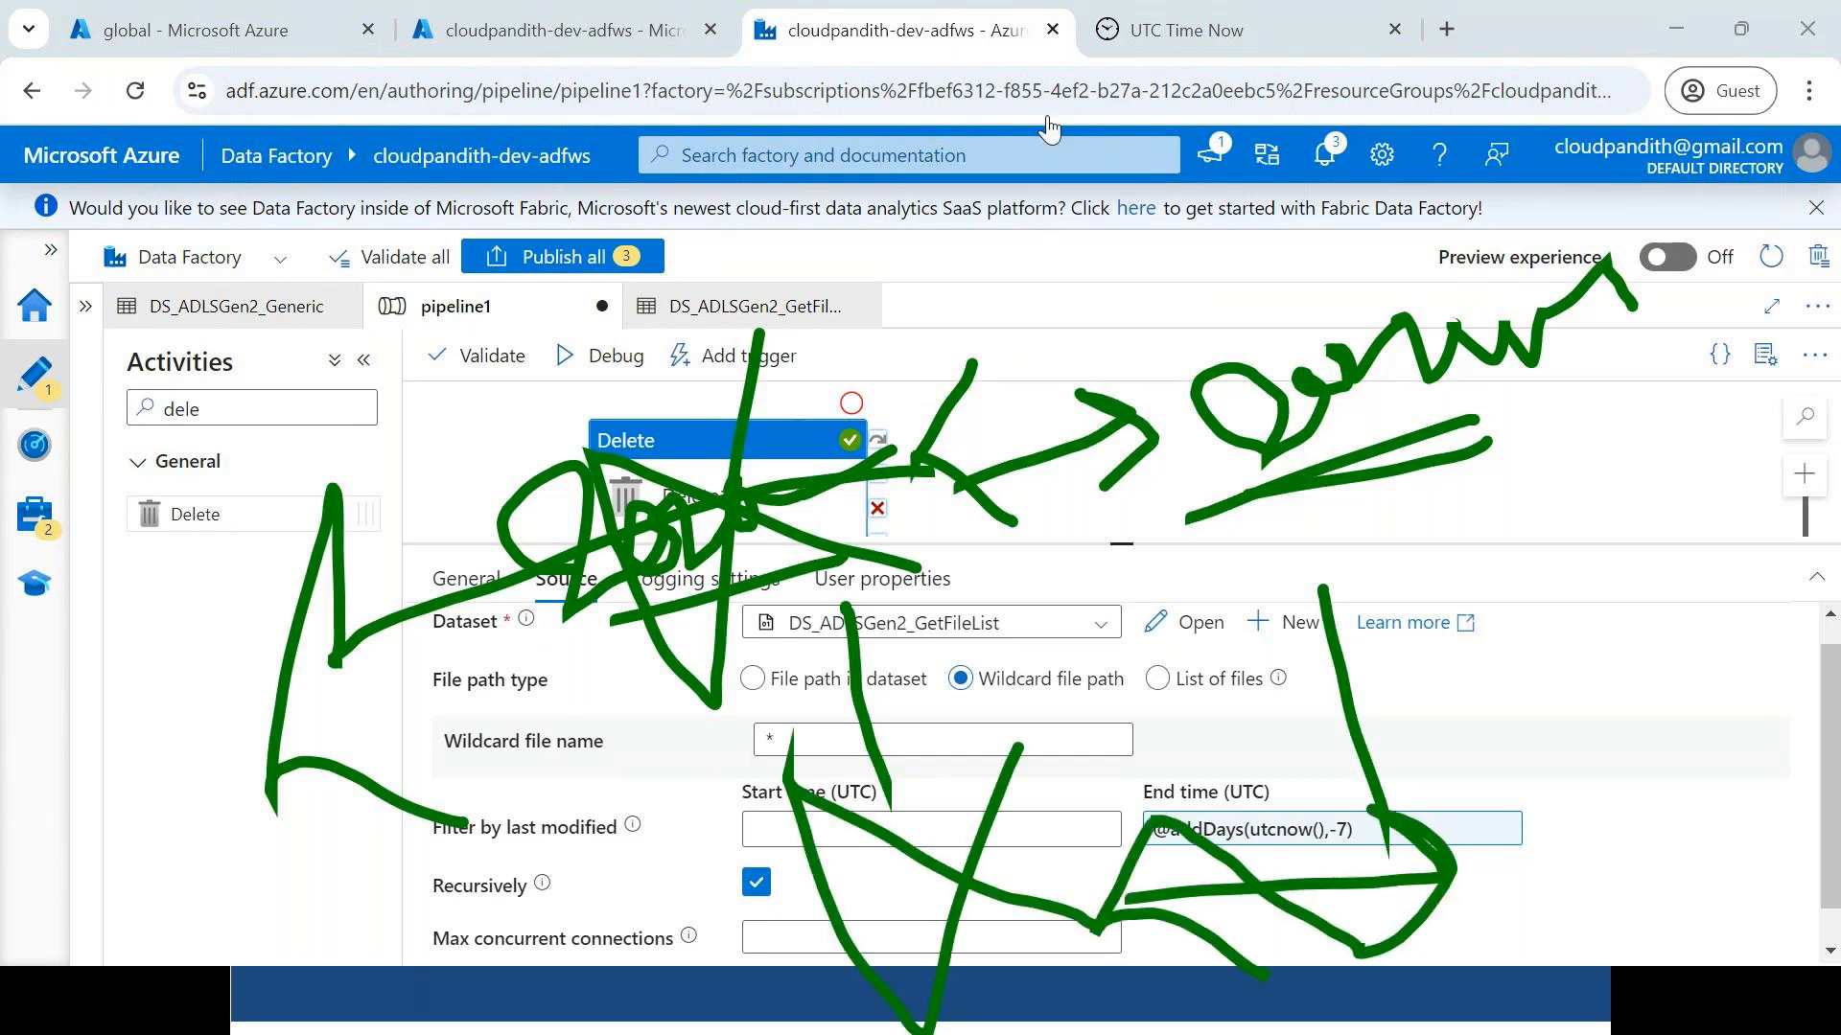
pyautogui.press('Escape')
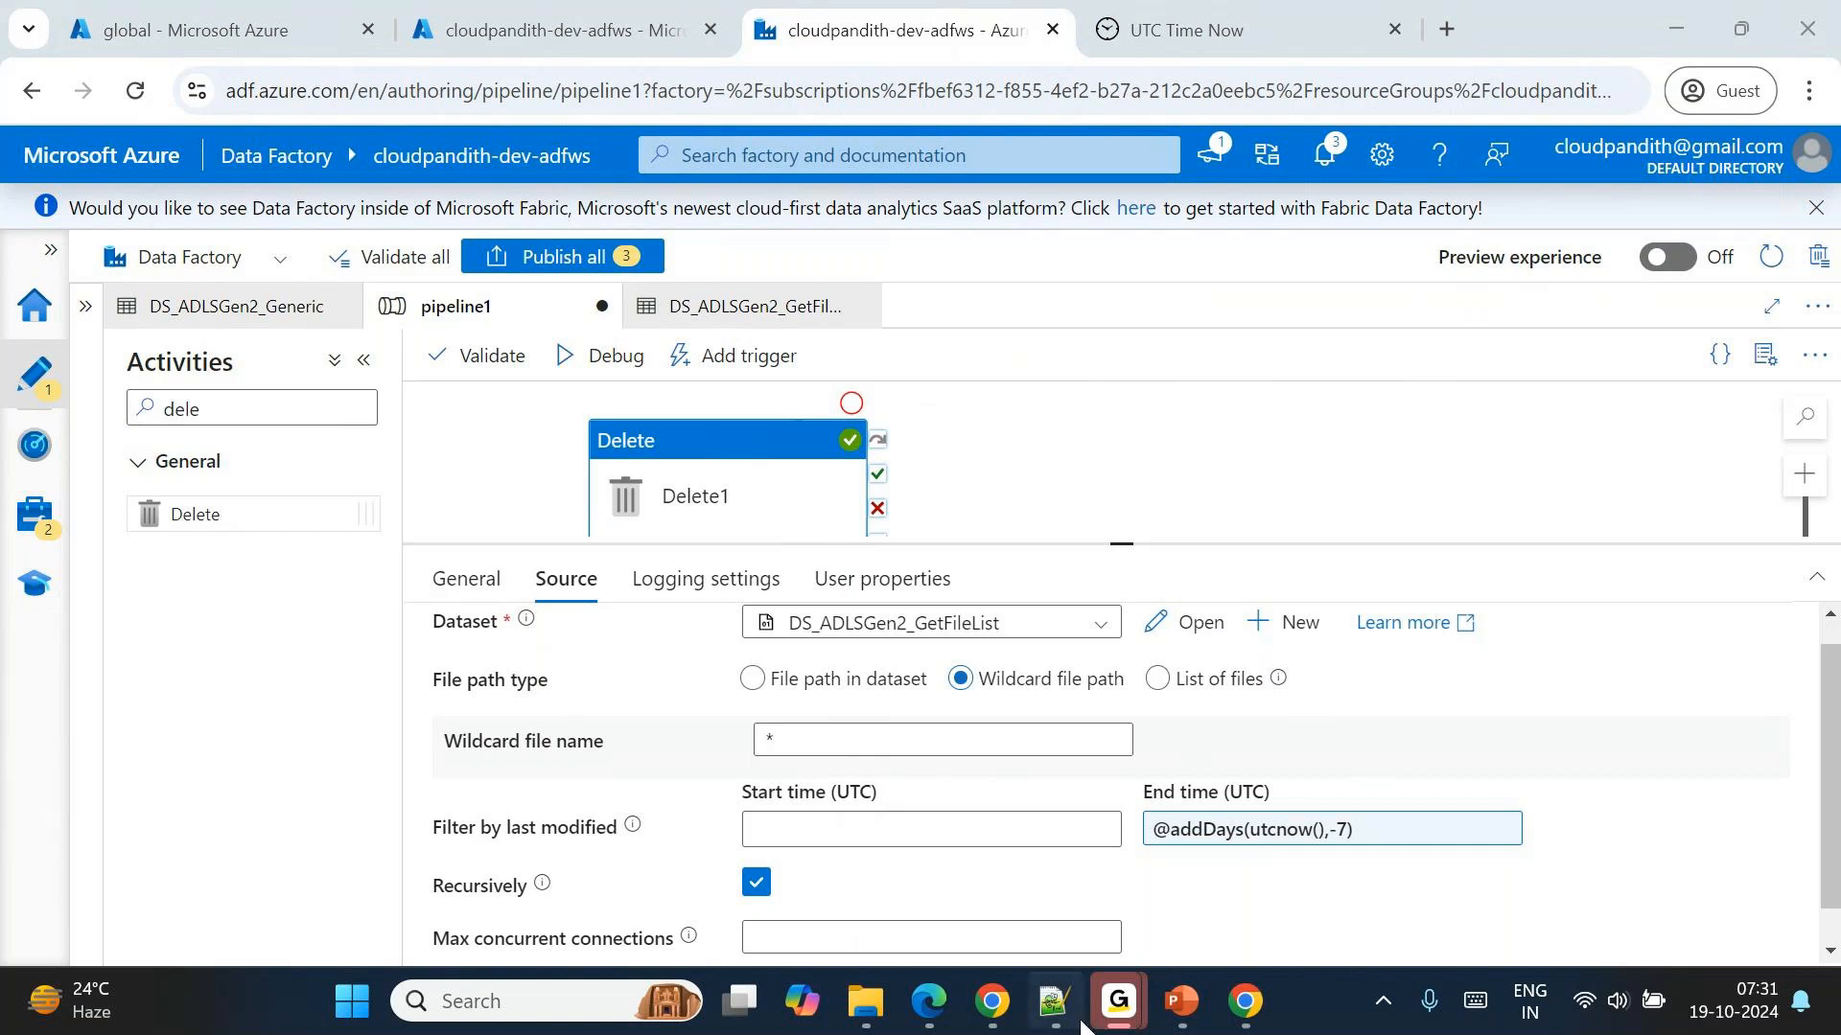
# Switch to Notepad++, create a new blank document and close the Find dialog.
pyautogui.moveTo(1072, 1023)
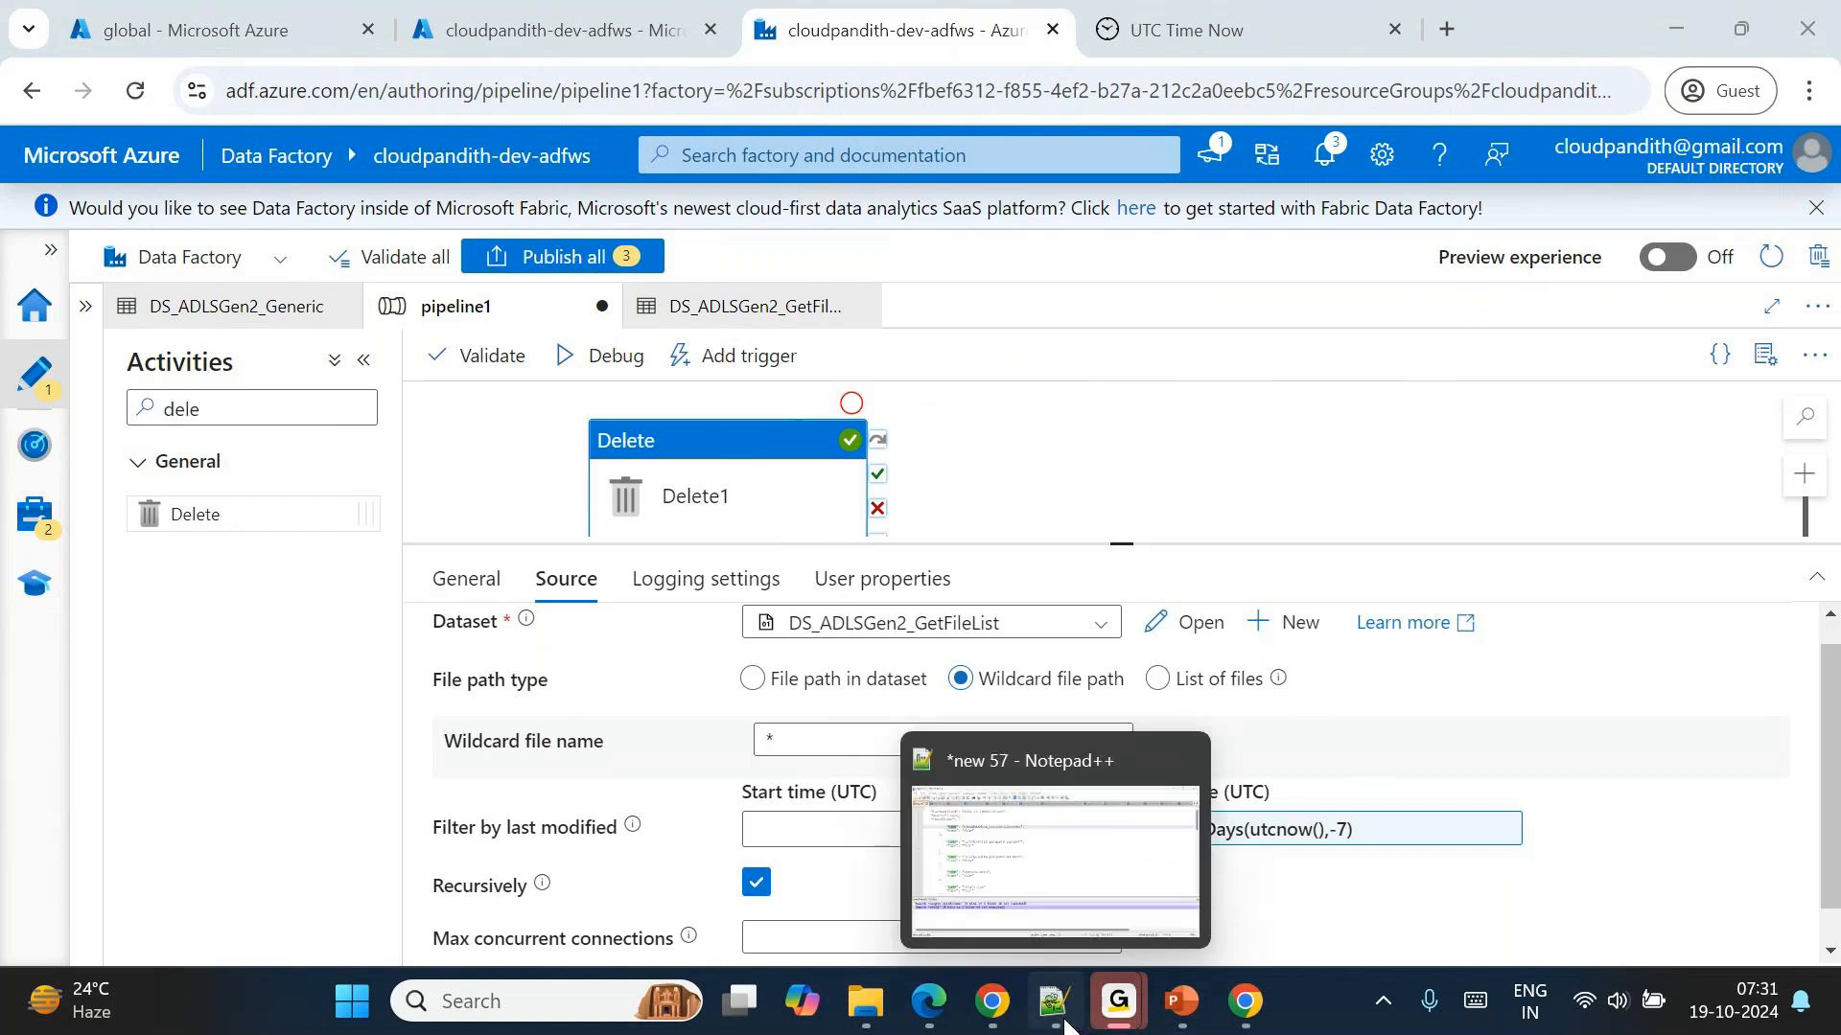
pyautogui.click(1066, 1021)
pyautogui.hotkey('ctrl', 'n')
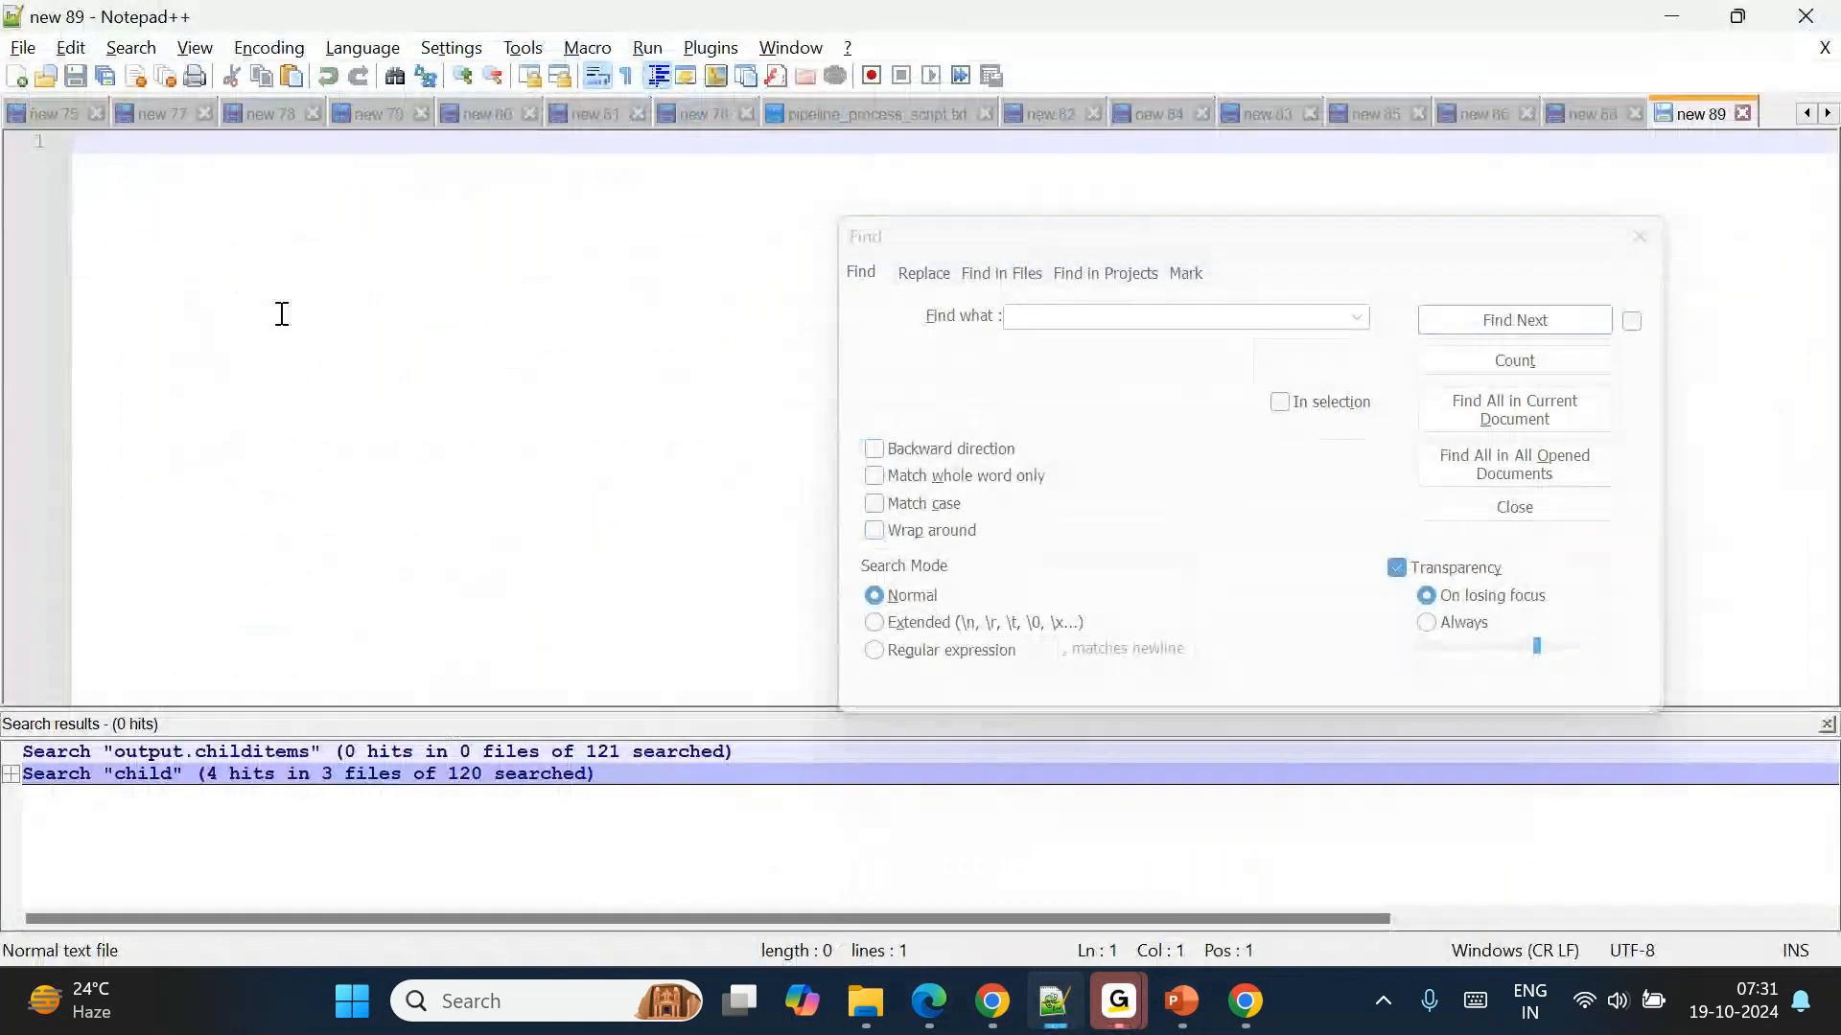
pyautogui.click(1640, 237)
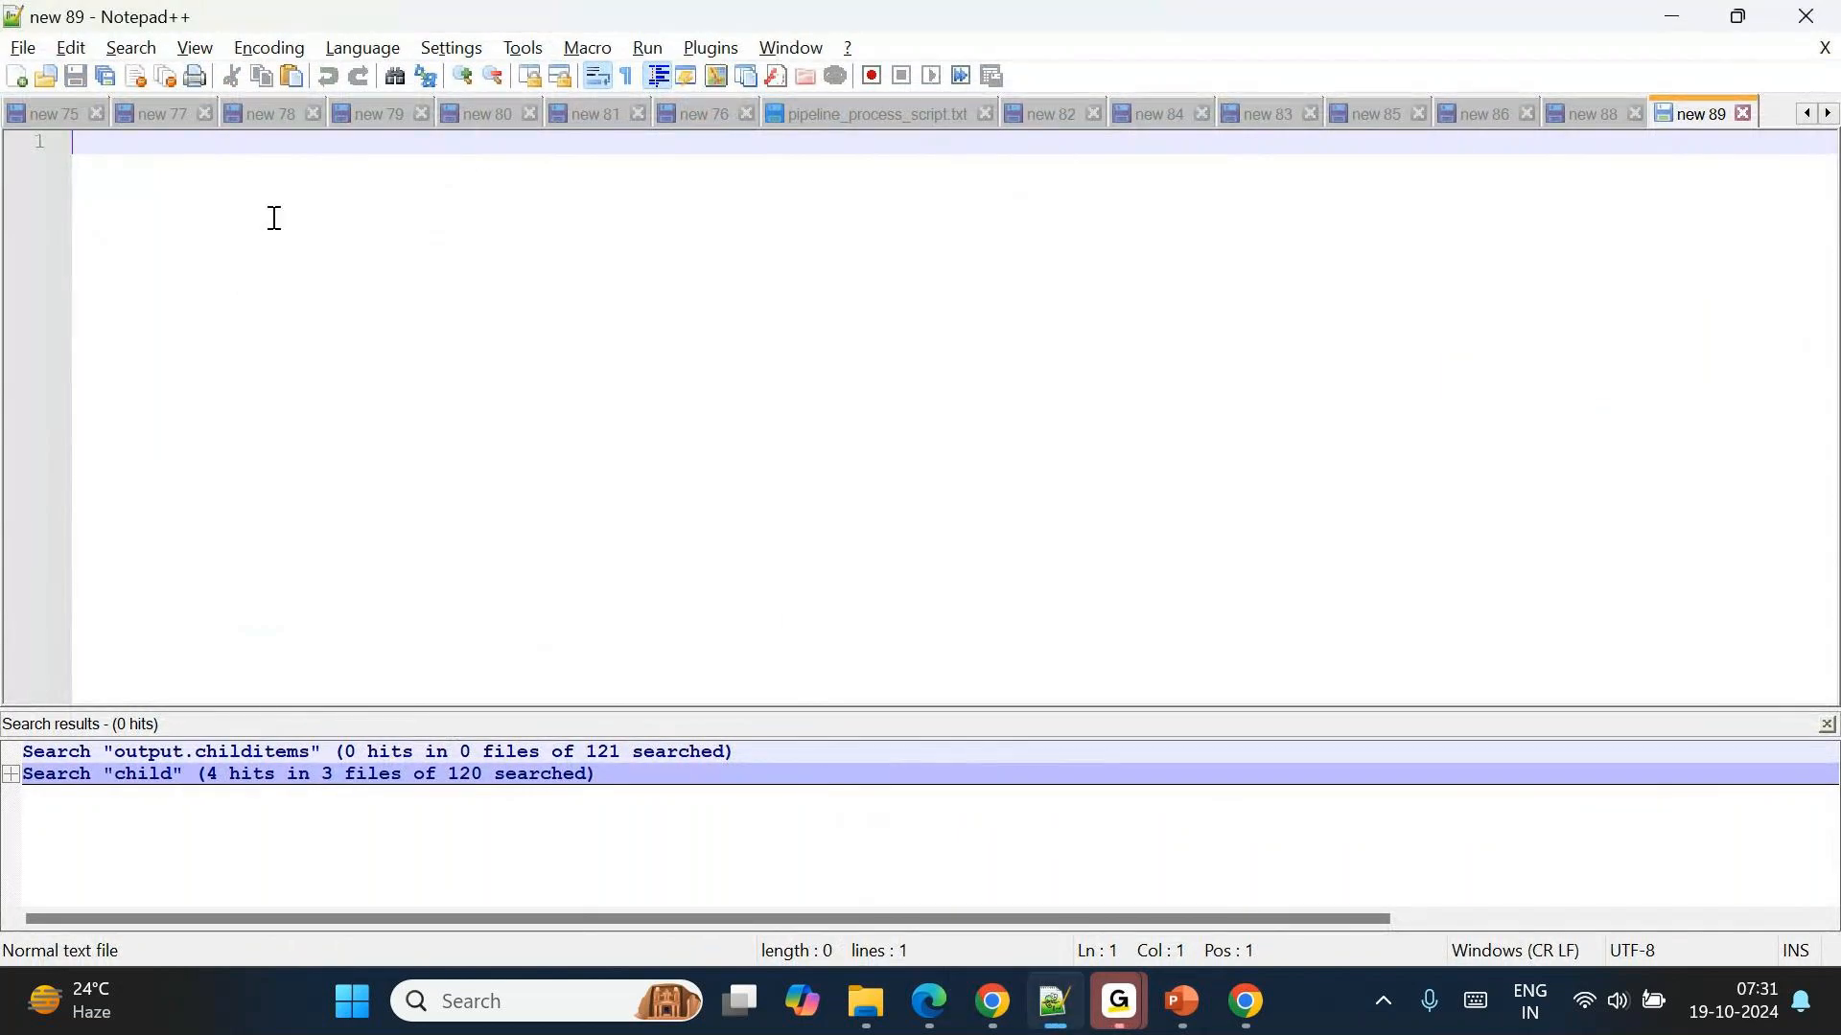
# Write the outline "get metadata ---> all folder list ---> foreach --> if condition" on line 4 of the new note.
pyautogui.press('Return')
pyautogui.press('Return')
pyautogui.press('Return')
pyautogui.write('get metadata --->')
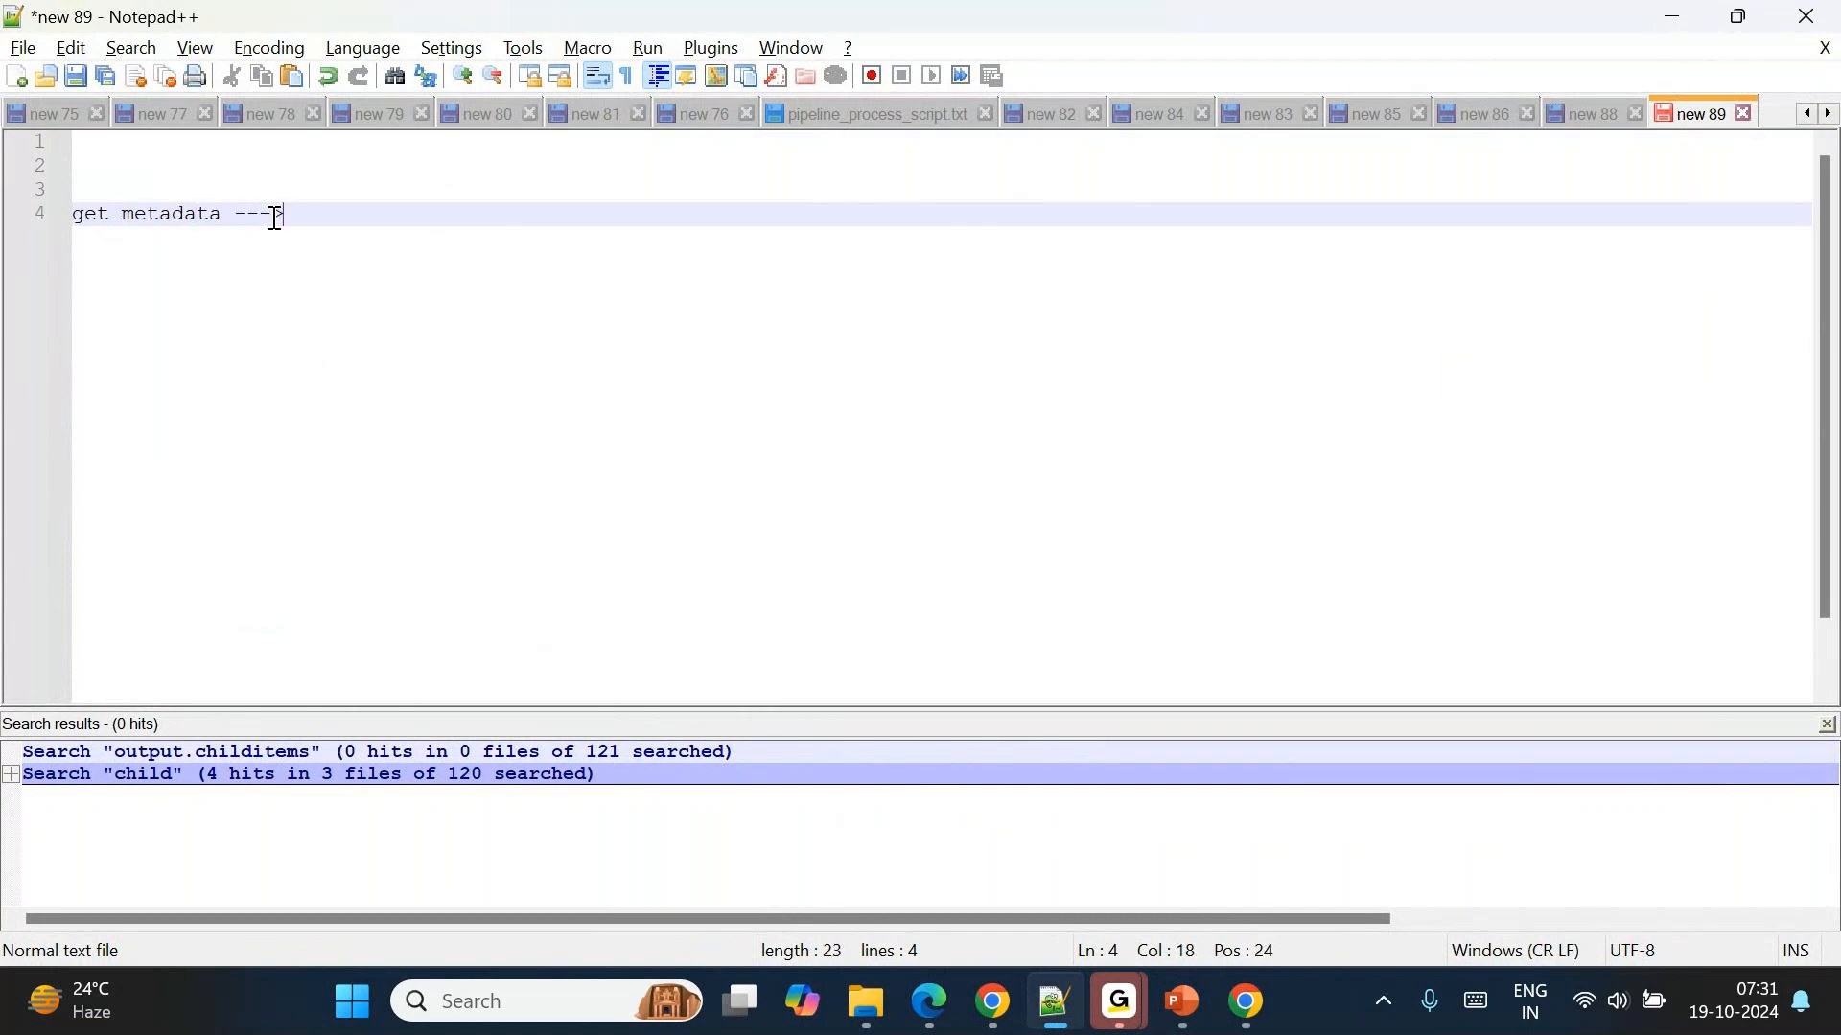
pyautogui.write(' all folder list ---> f')
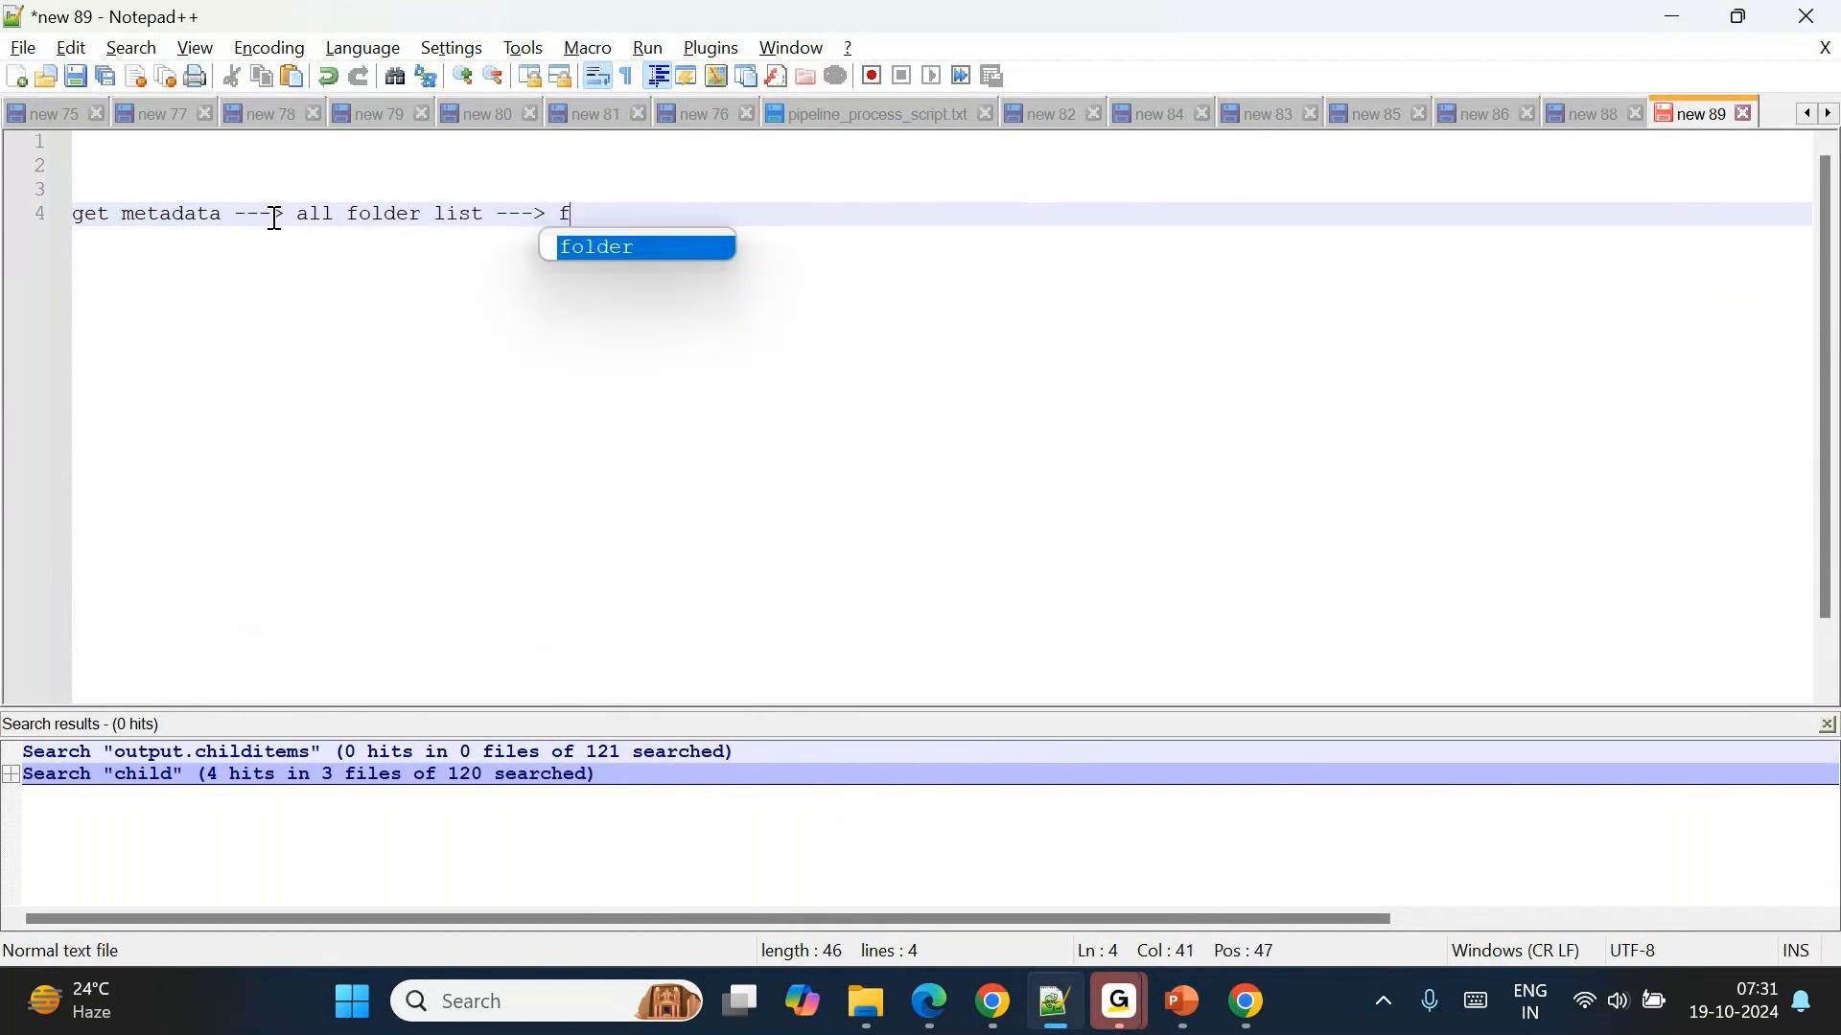
pyautogui.write('oreach --> if ac')
pyautogui.press('BackSpace')
pyautogui.press('BackSpace')
pyautogui.write('condition ')
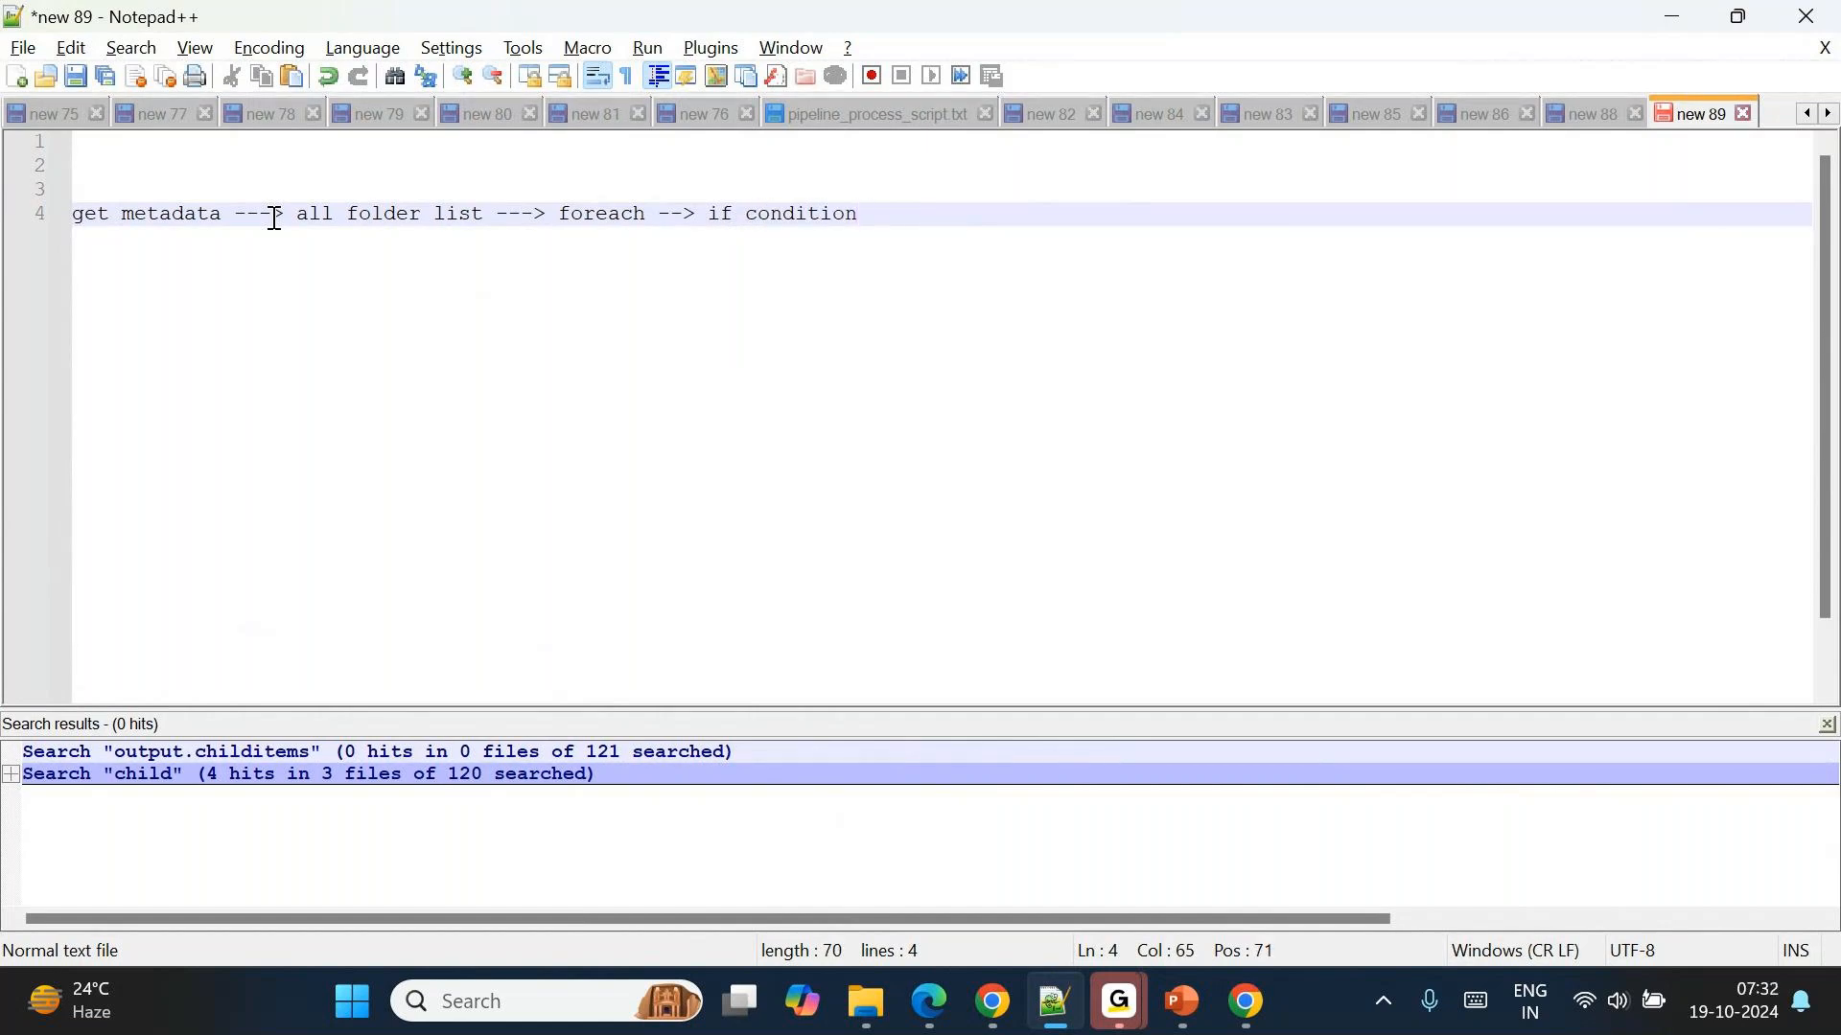
pyautogui.write('folder')
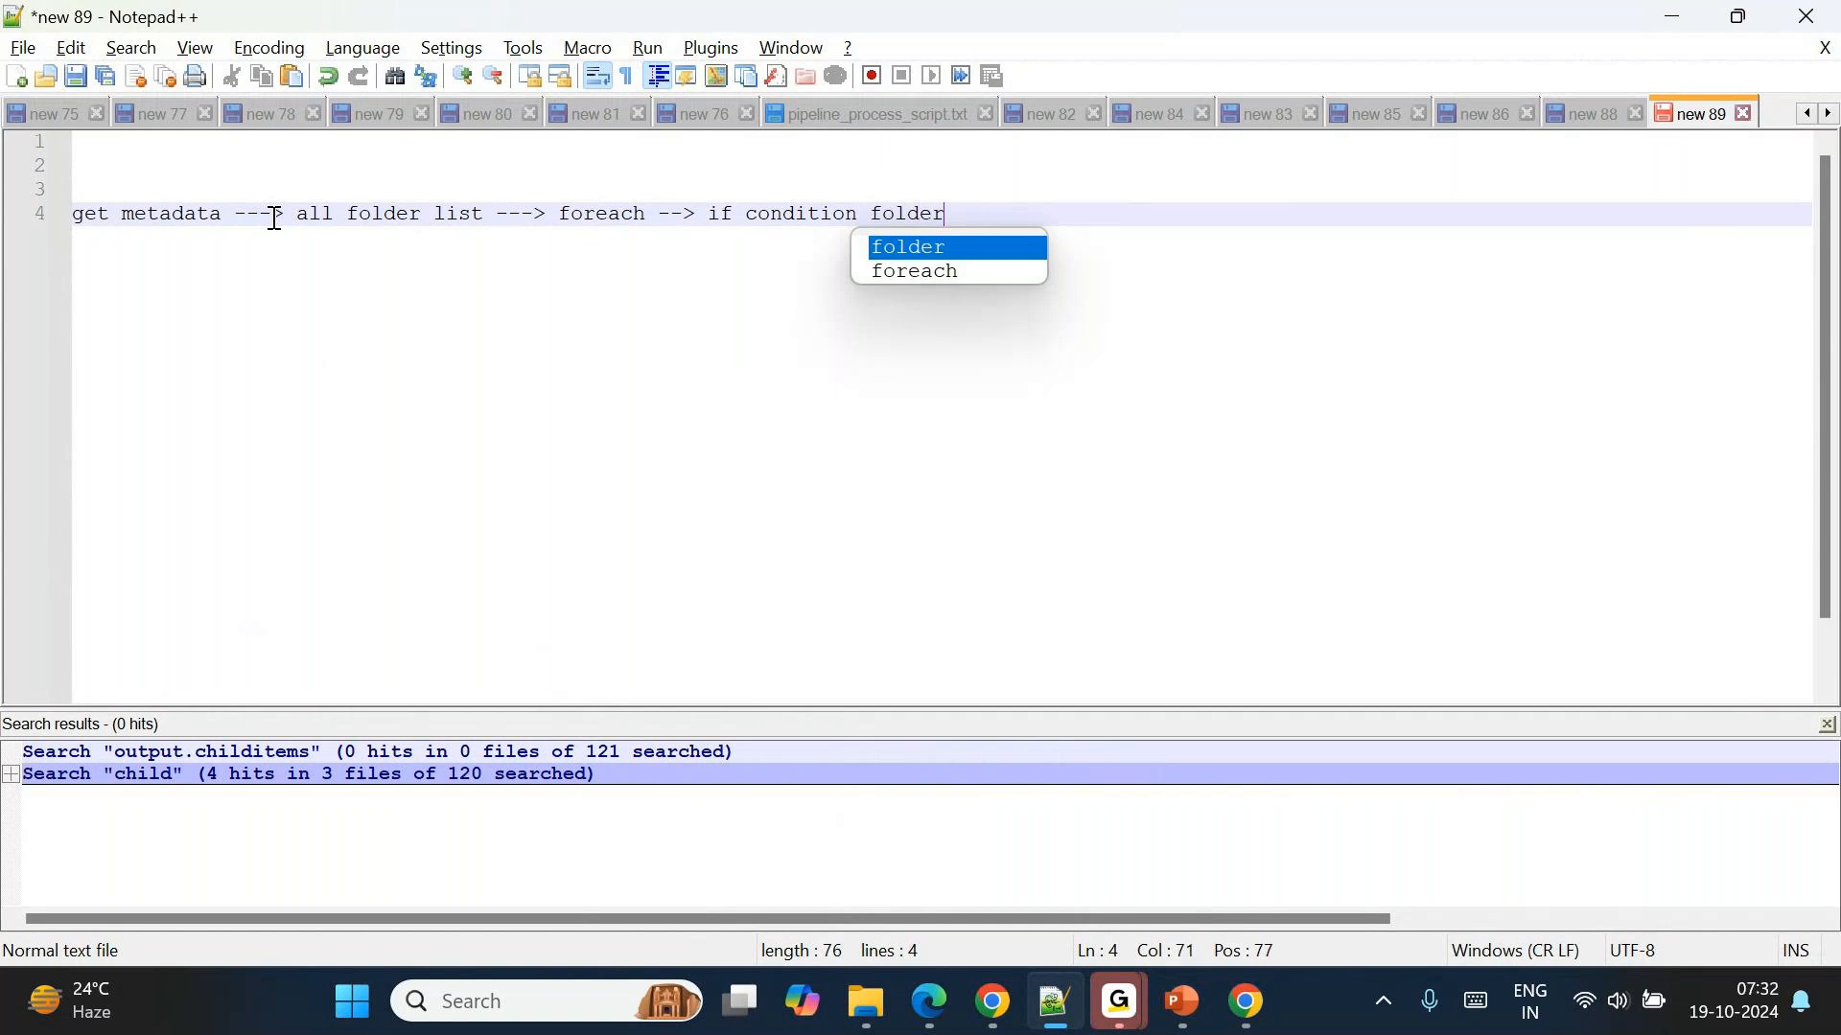
# Complete the if condition in the outline with "folder> ['fole1','folder2']".
pyautogui.write("['']")
pyautogui.press('Left')
pyautogui.write("''")
pyautogui.press('Left')
pyautogui.write('fole1')
pyautogui.press('Right')
pyautogui.write(',')
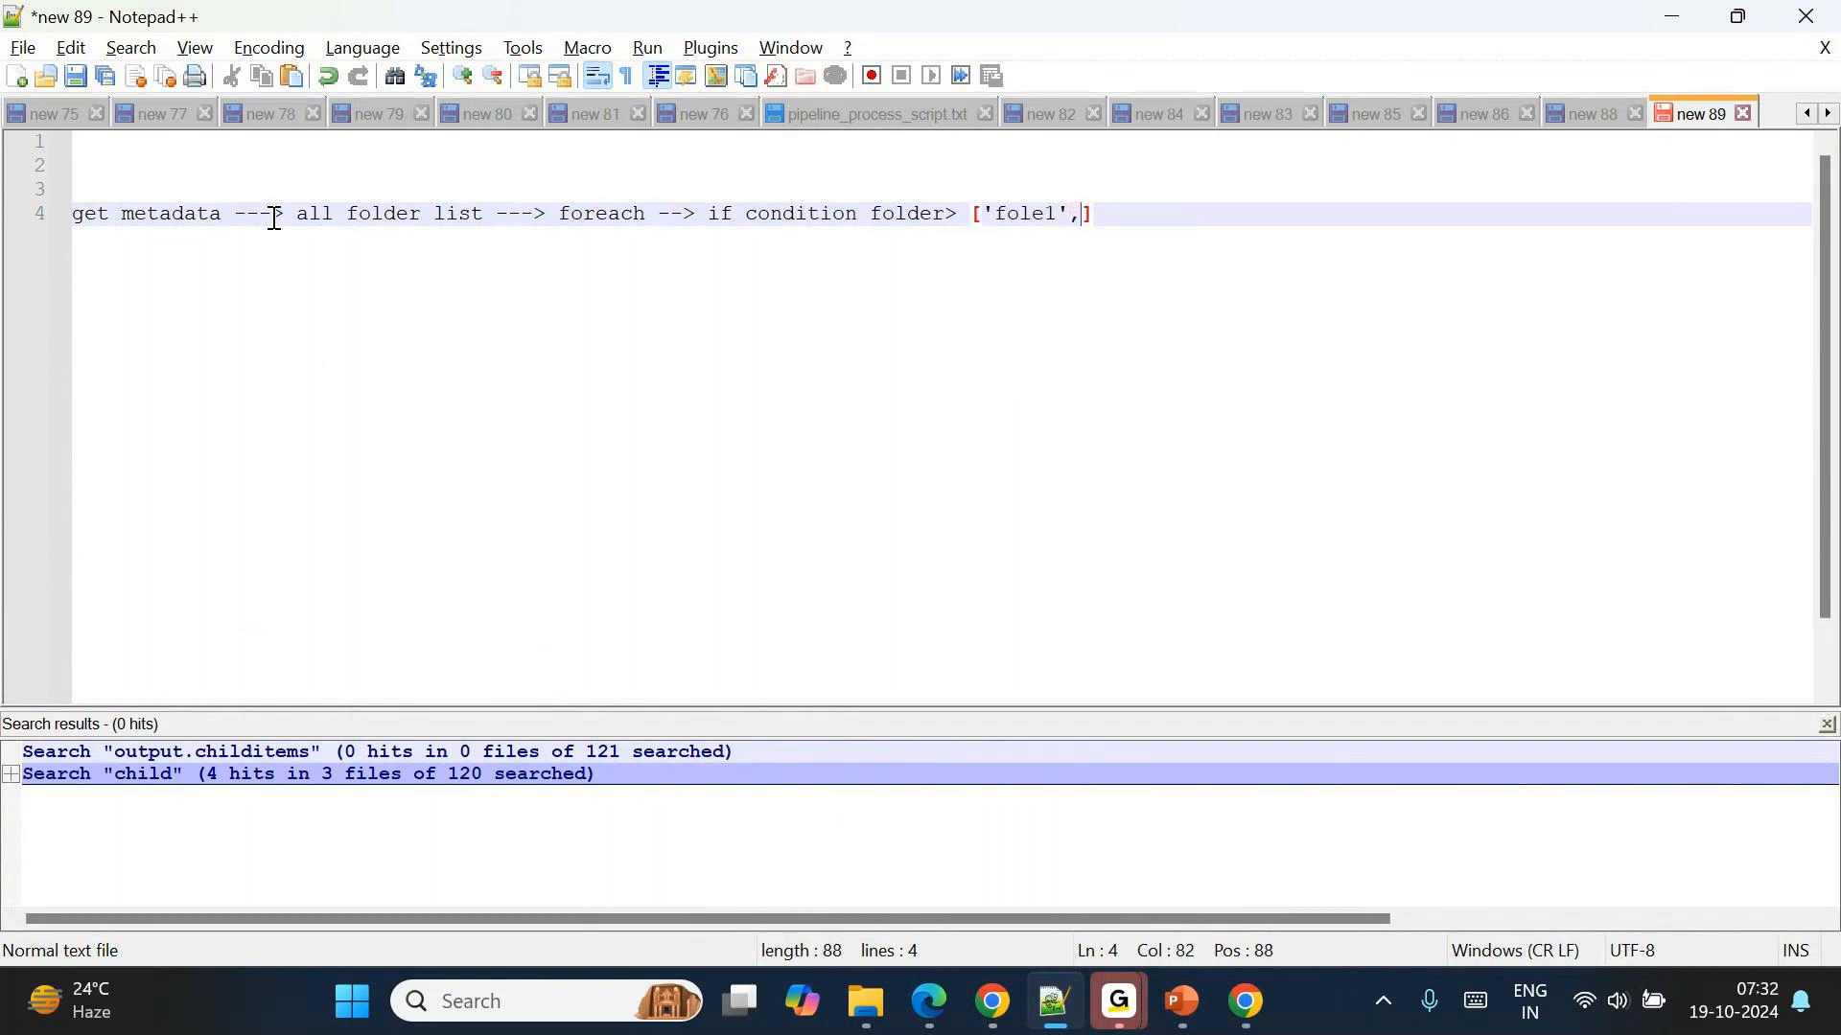
pyautogui.write("'folder2")
# Append ": copy" to the end of the get metadata outline line.
pyautogui.moveTo(365, 213); pyautogui.dragTo(484, 213)
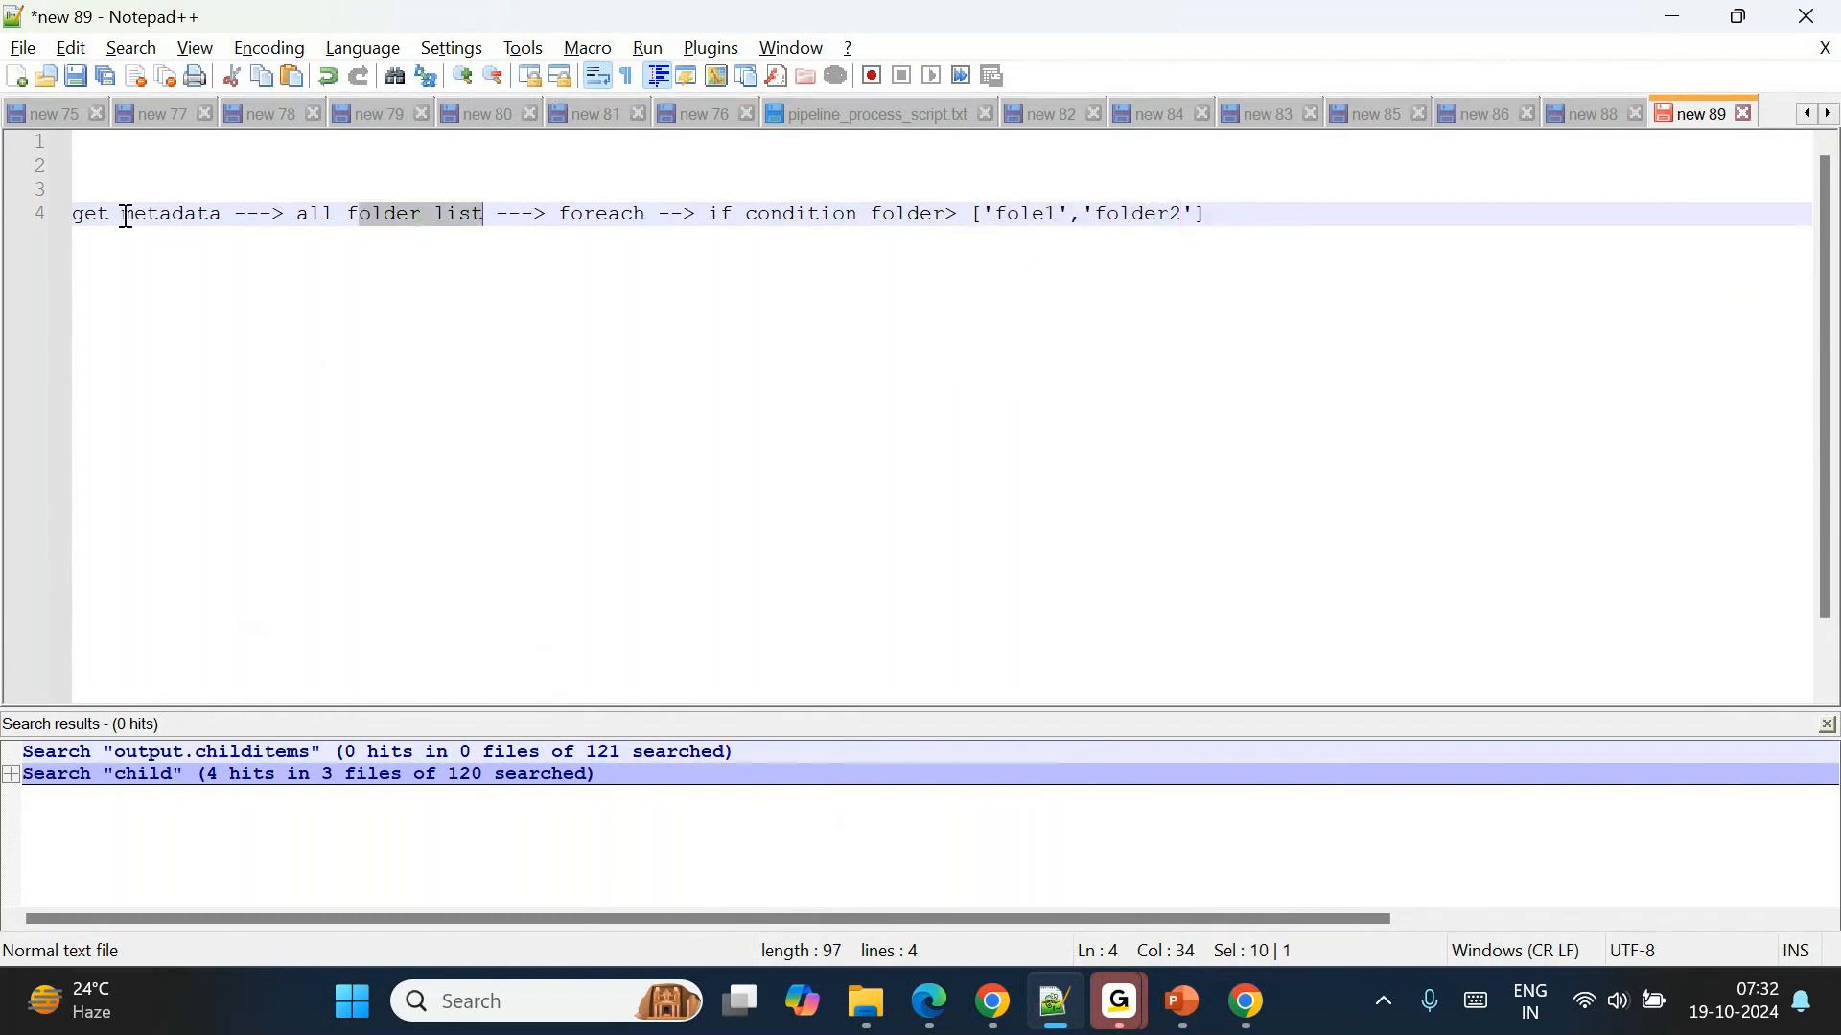
pyautogui.moveTo(126, 217); pyautogui.dragTo(201, 215)
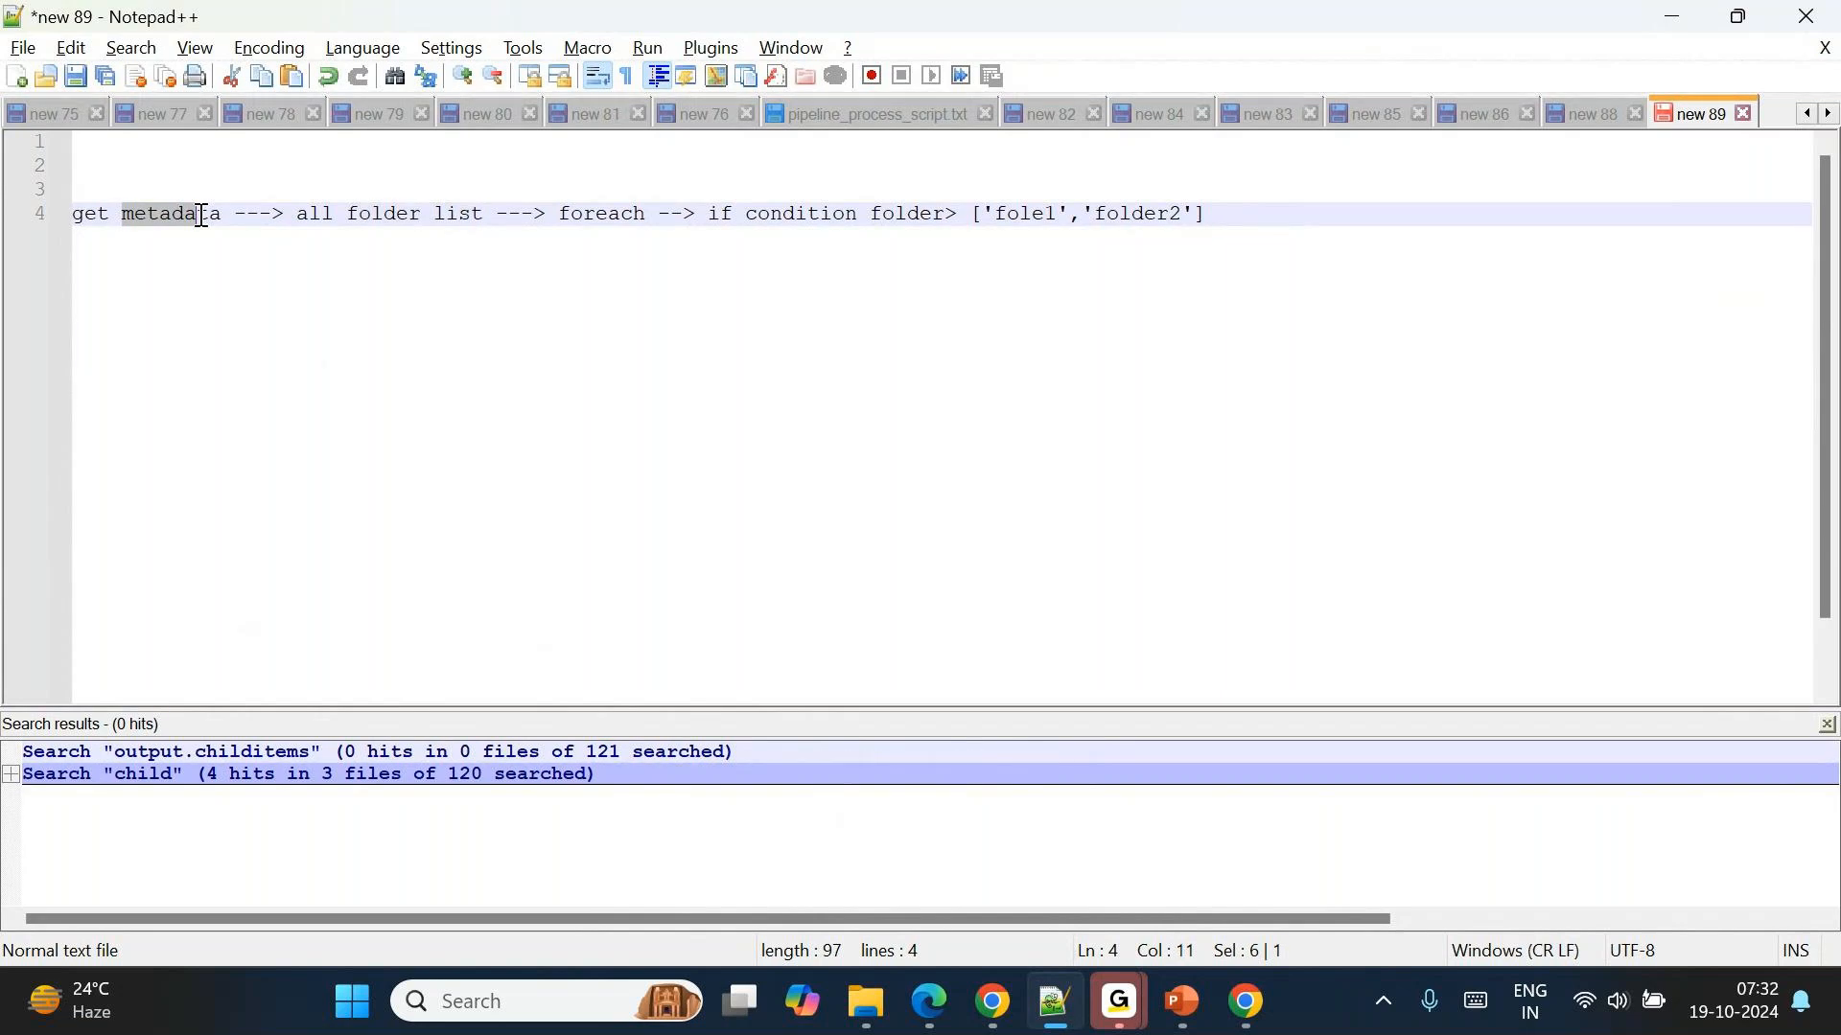
pyautogui.doubleClick(587, 213)
pyautogui.doubleClick(905, 213)
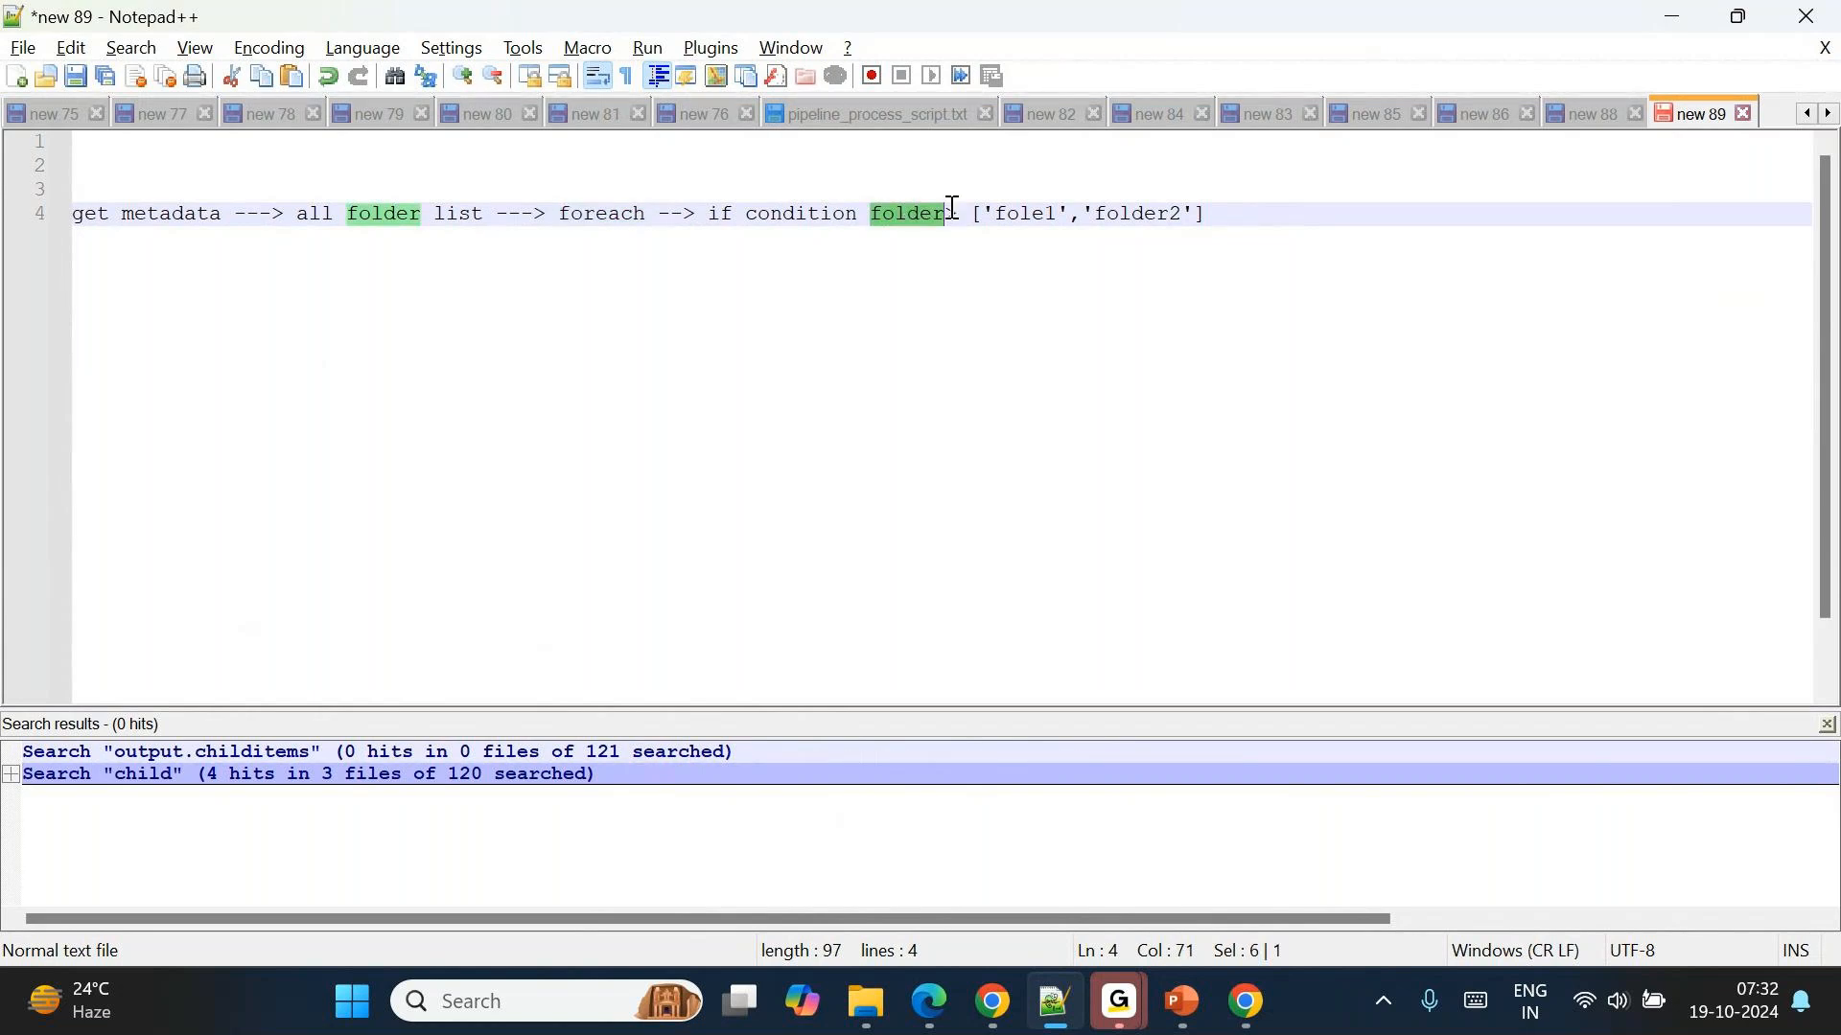
pyautogui.click(988, 213)
pyautogui.moveTo(988, 213); pyautogui.dragTo(1196, 220)
pyautogui.click(1235, 215)
pyautogui.write(': copy')
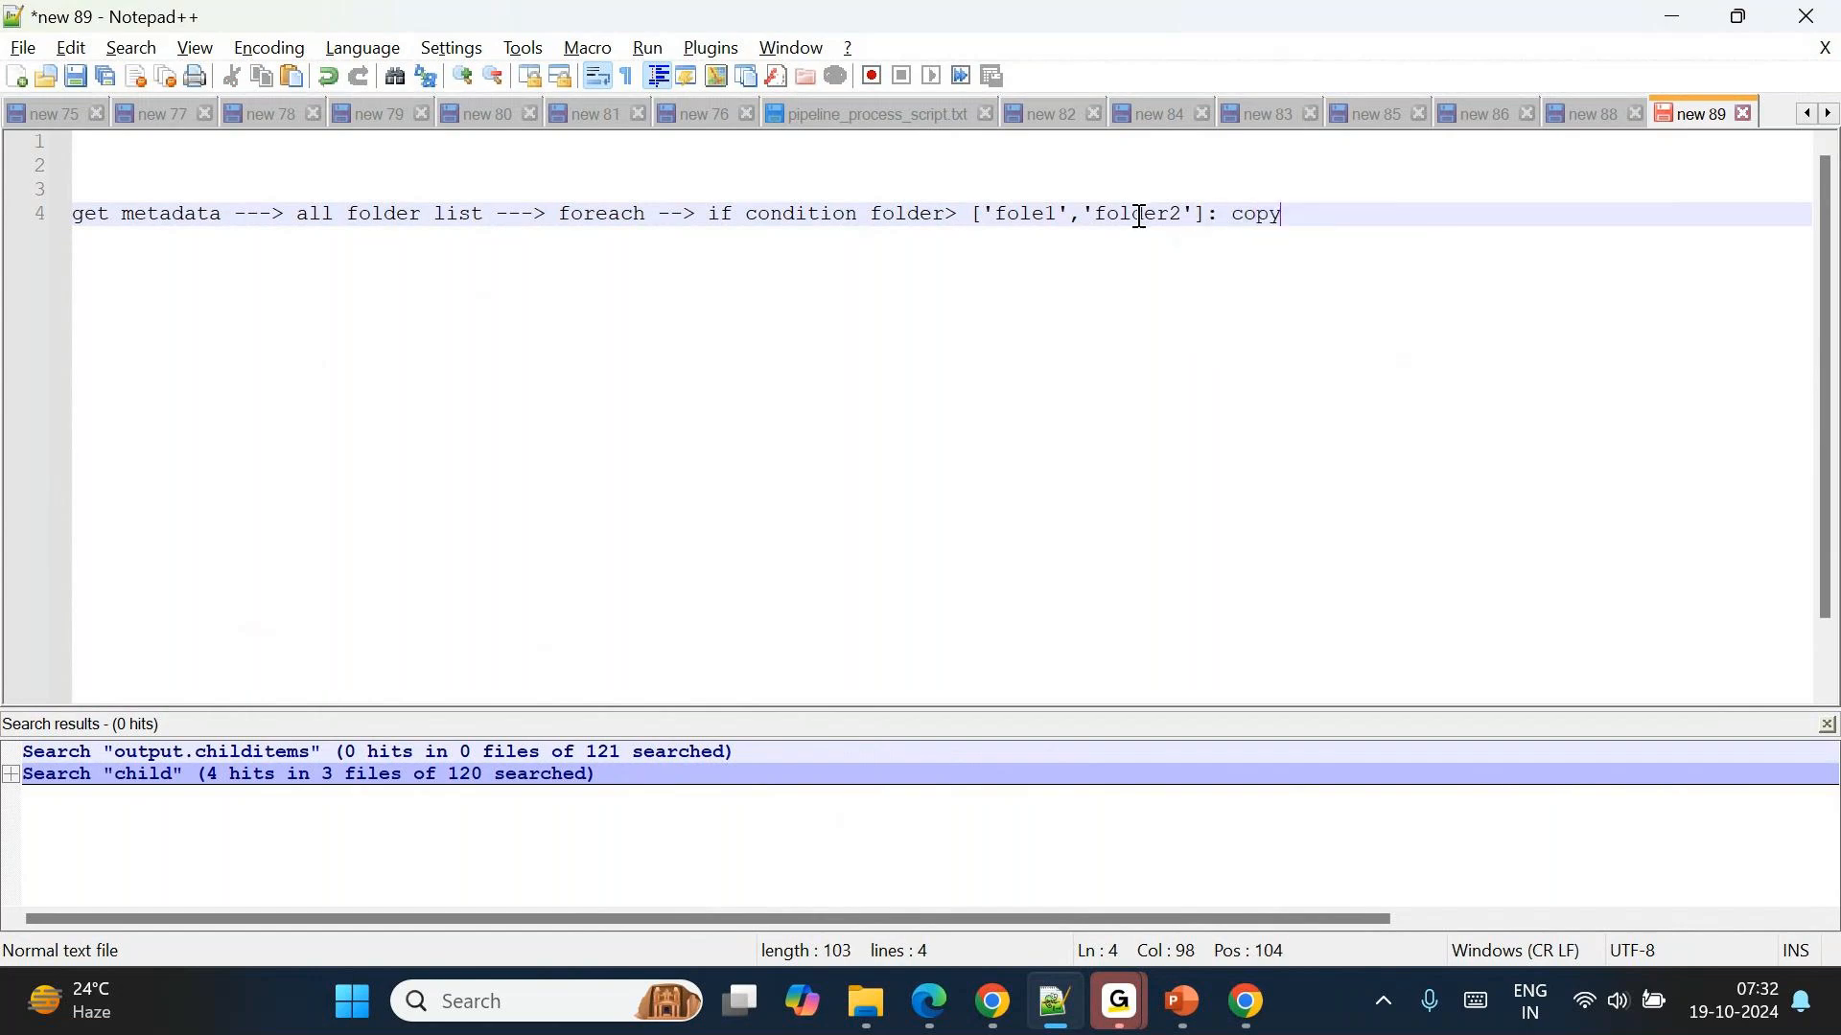
pyautogui.doubleClick(901, 216)
pyautogui.click(1302, 214)
pyautogui.doubleClick(909, 215)
pyautogui.moveTo(1310, 215); pyautogui.dragTo(84, 214)
# Add the line "tblconfig ---->" two lines below the get metadata outline.
pyautogui.click(1307, 207)
pyautogui.press('Return')
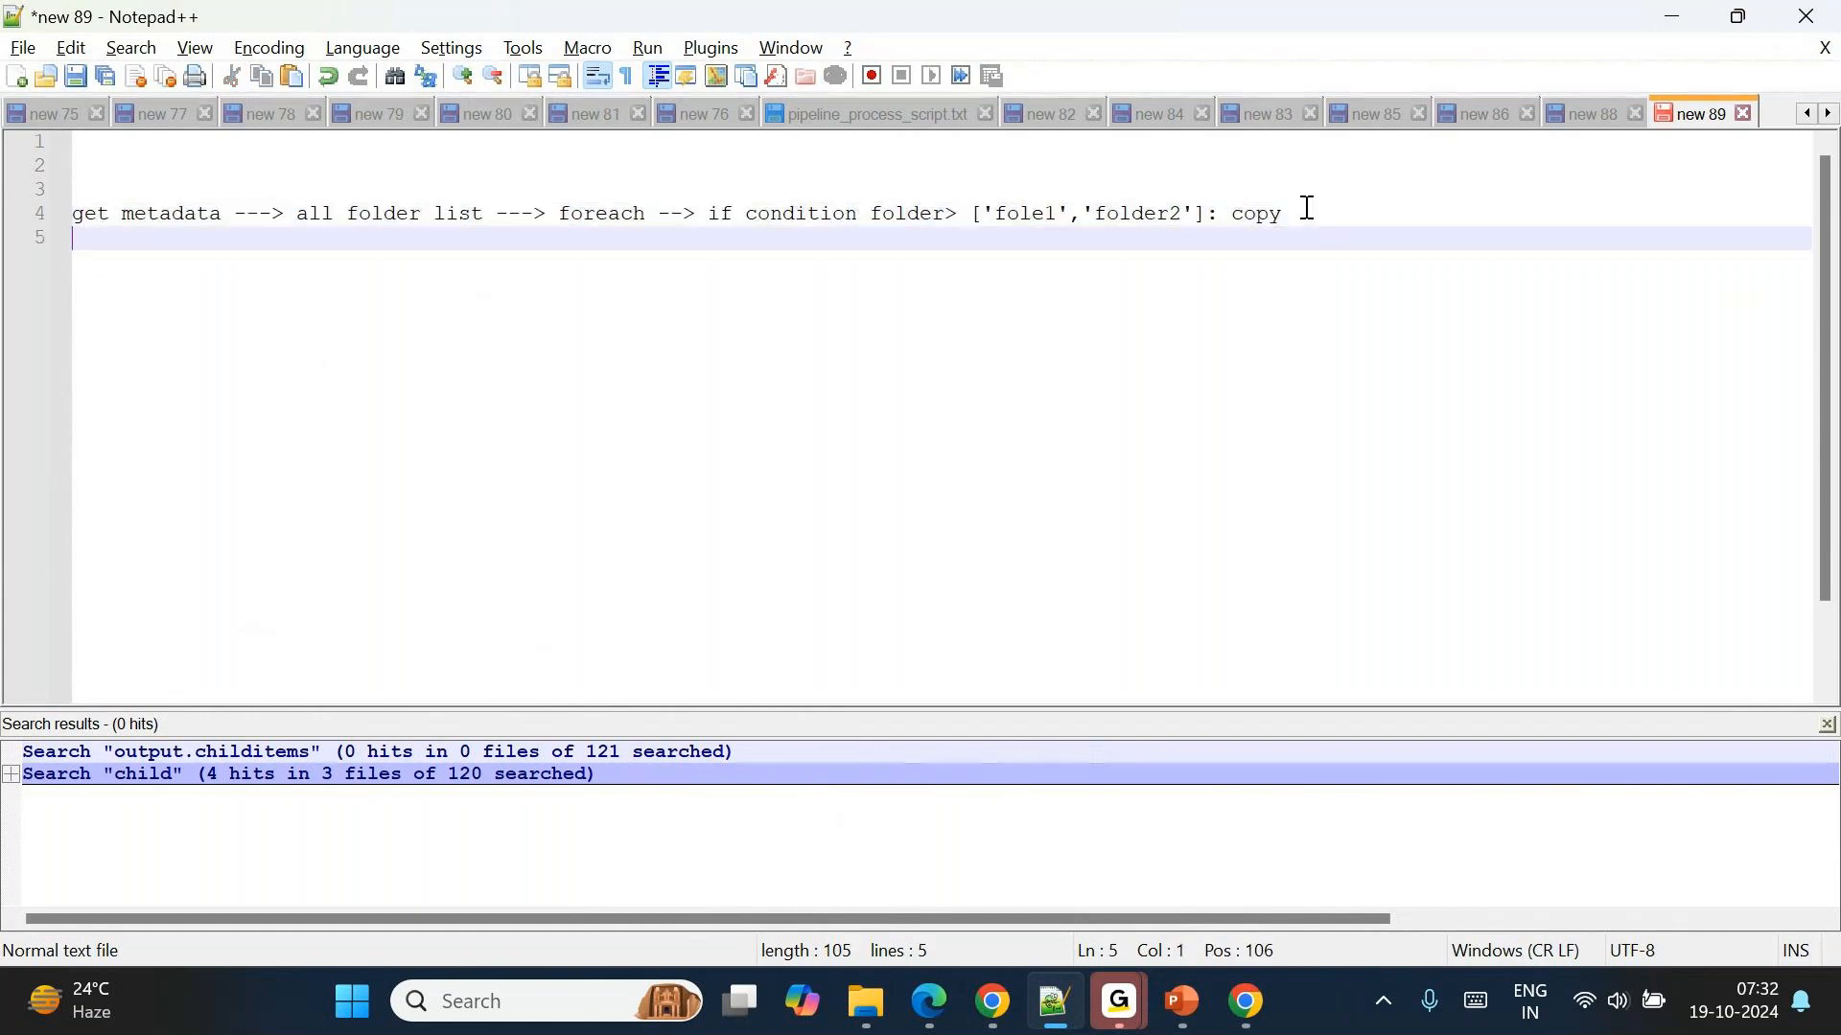
pyautogui.press('Return')
pyautogui.write('table')
pyautogui.press('BackSpace')
pyautogui.press('BackSpace')
pyautogui.press('BackSpace')
pyautogui.press('BackSpace')
pyautogui.press('BackSpace')
pyautogui.write('blconfig')
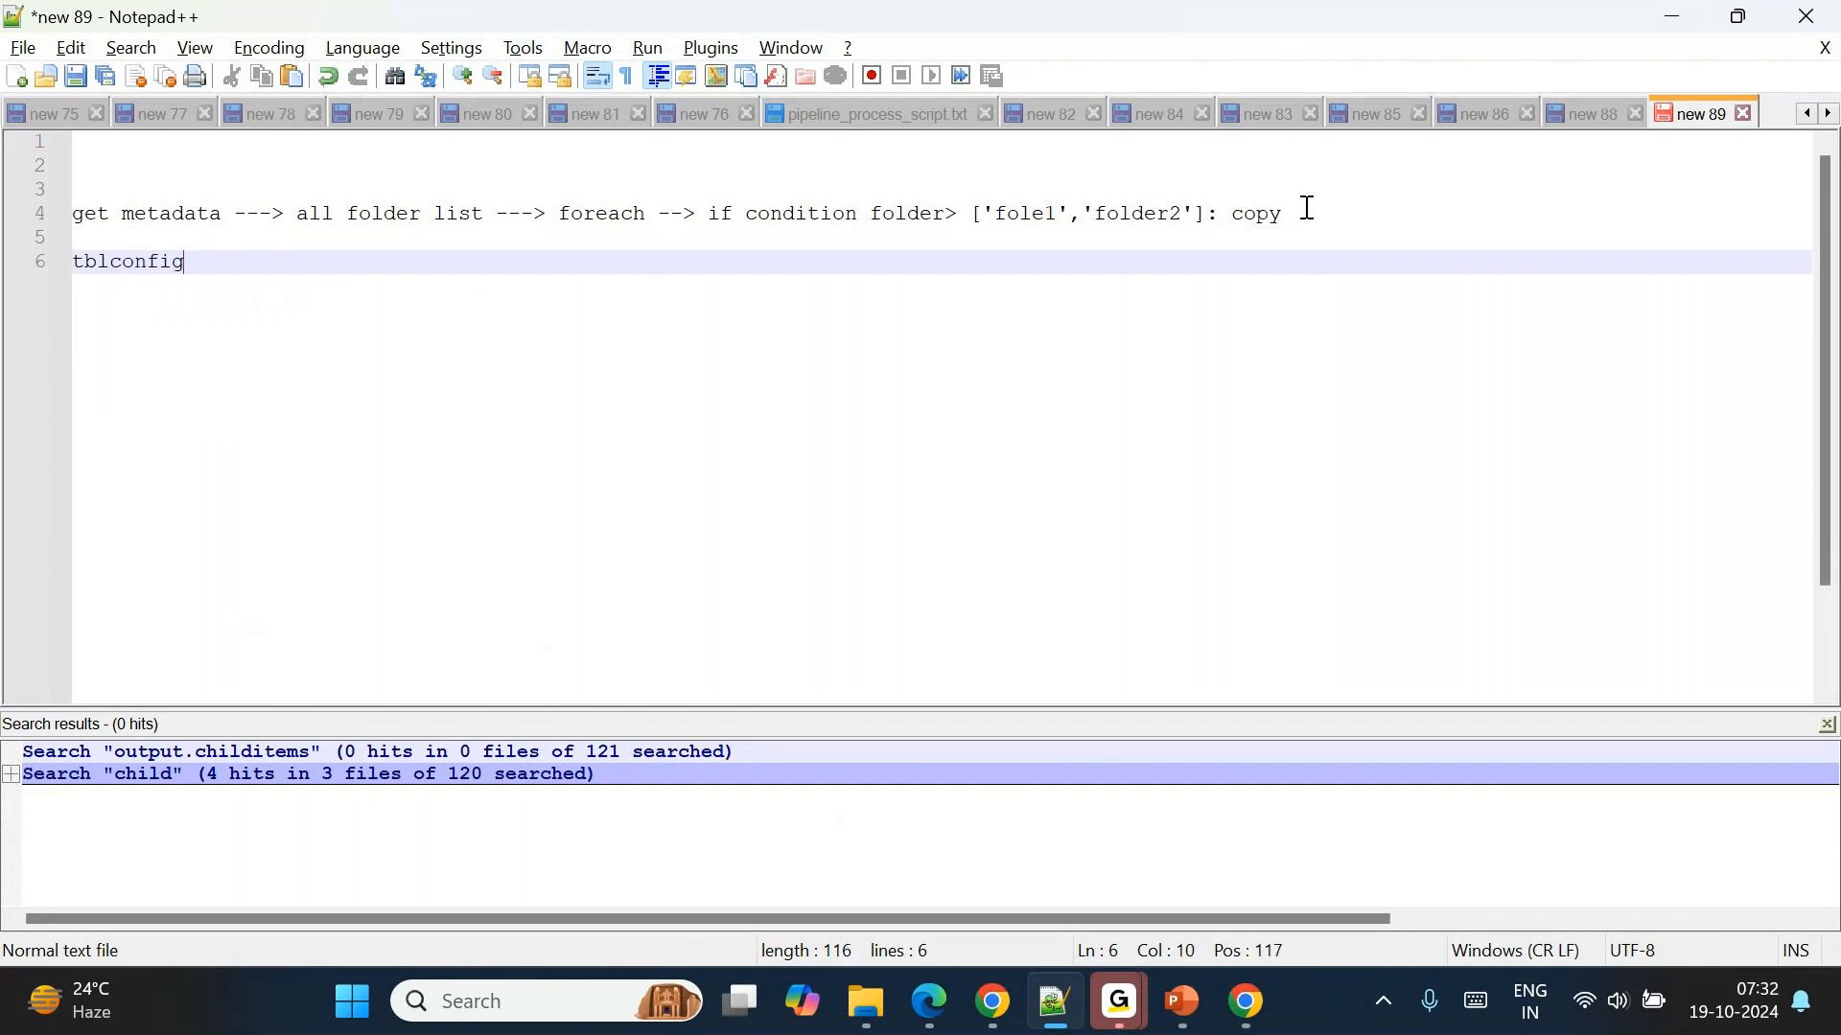
pyautogui.write(' ---->')
# Add the alternative approach "create array folders---> foreach" on line 9 of the note.
pyautogui.press('Return')
pyautogui.press('Return')
pyautogui.press('Return')
pyautogui.write('creat')
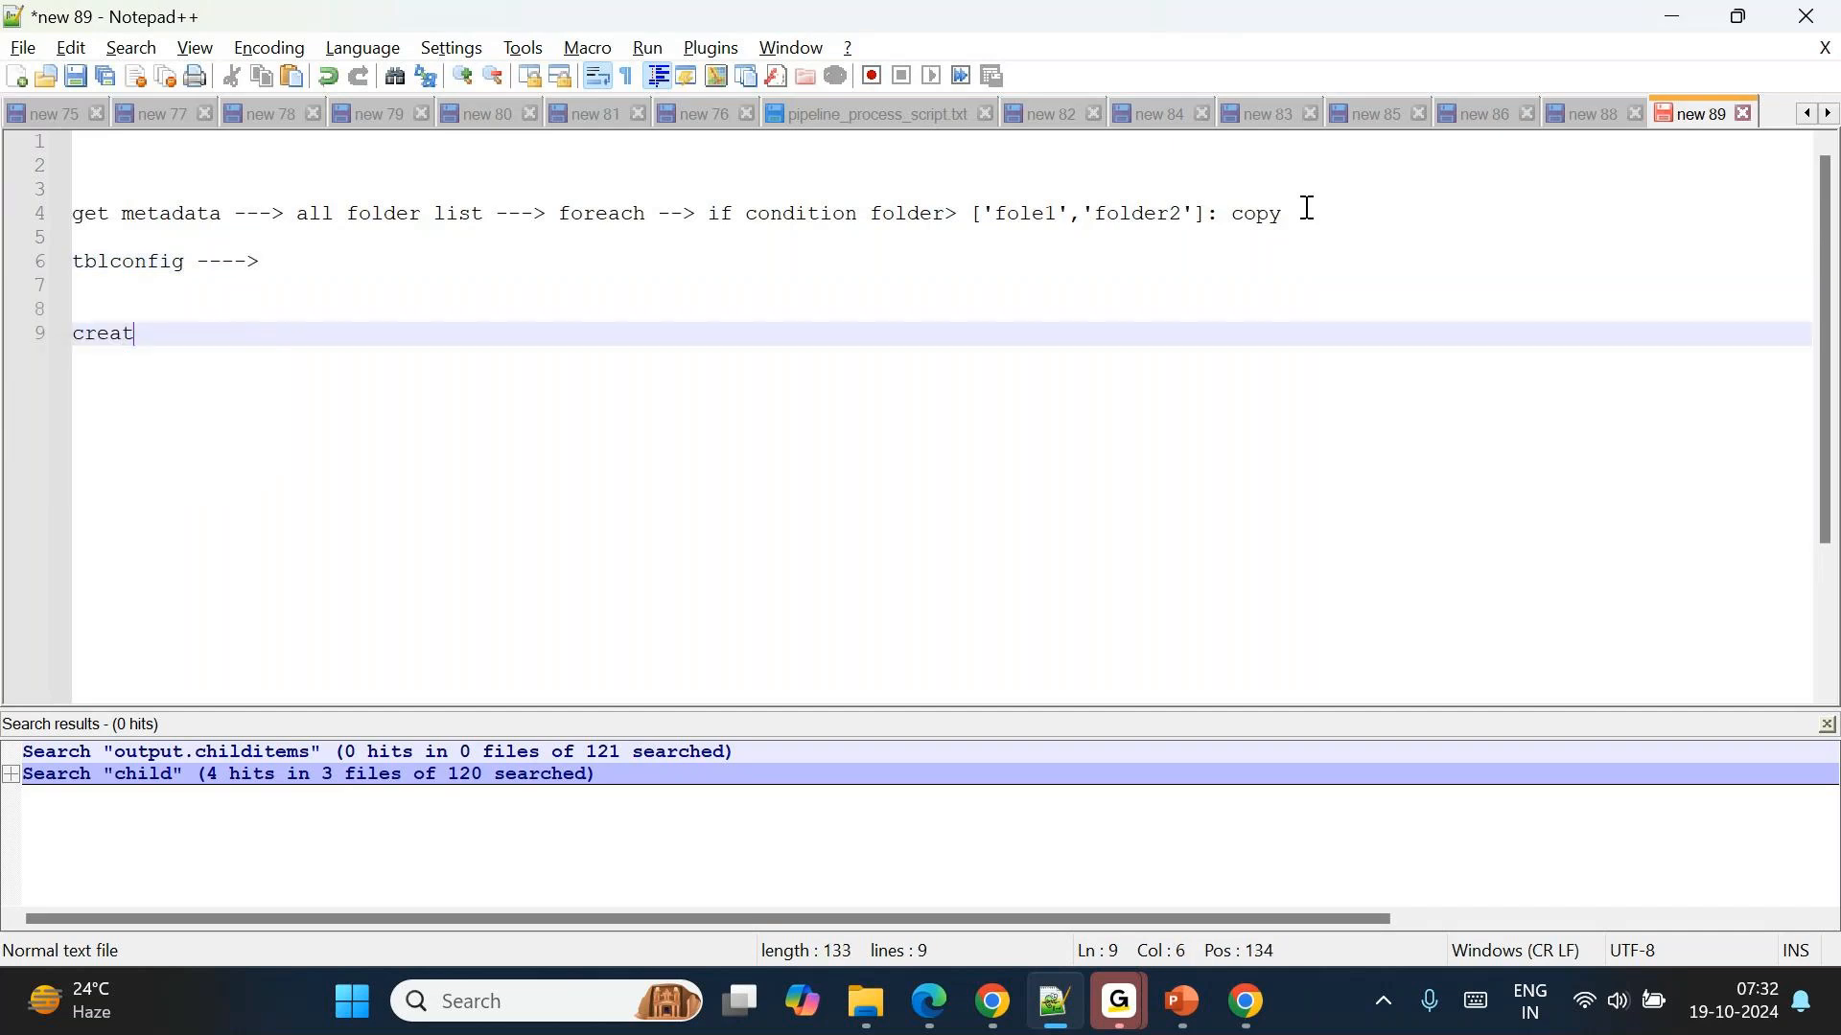
pyautogui.write('e array fold')
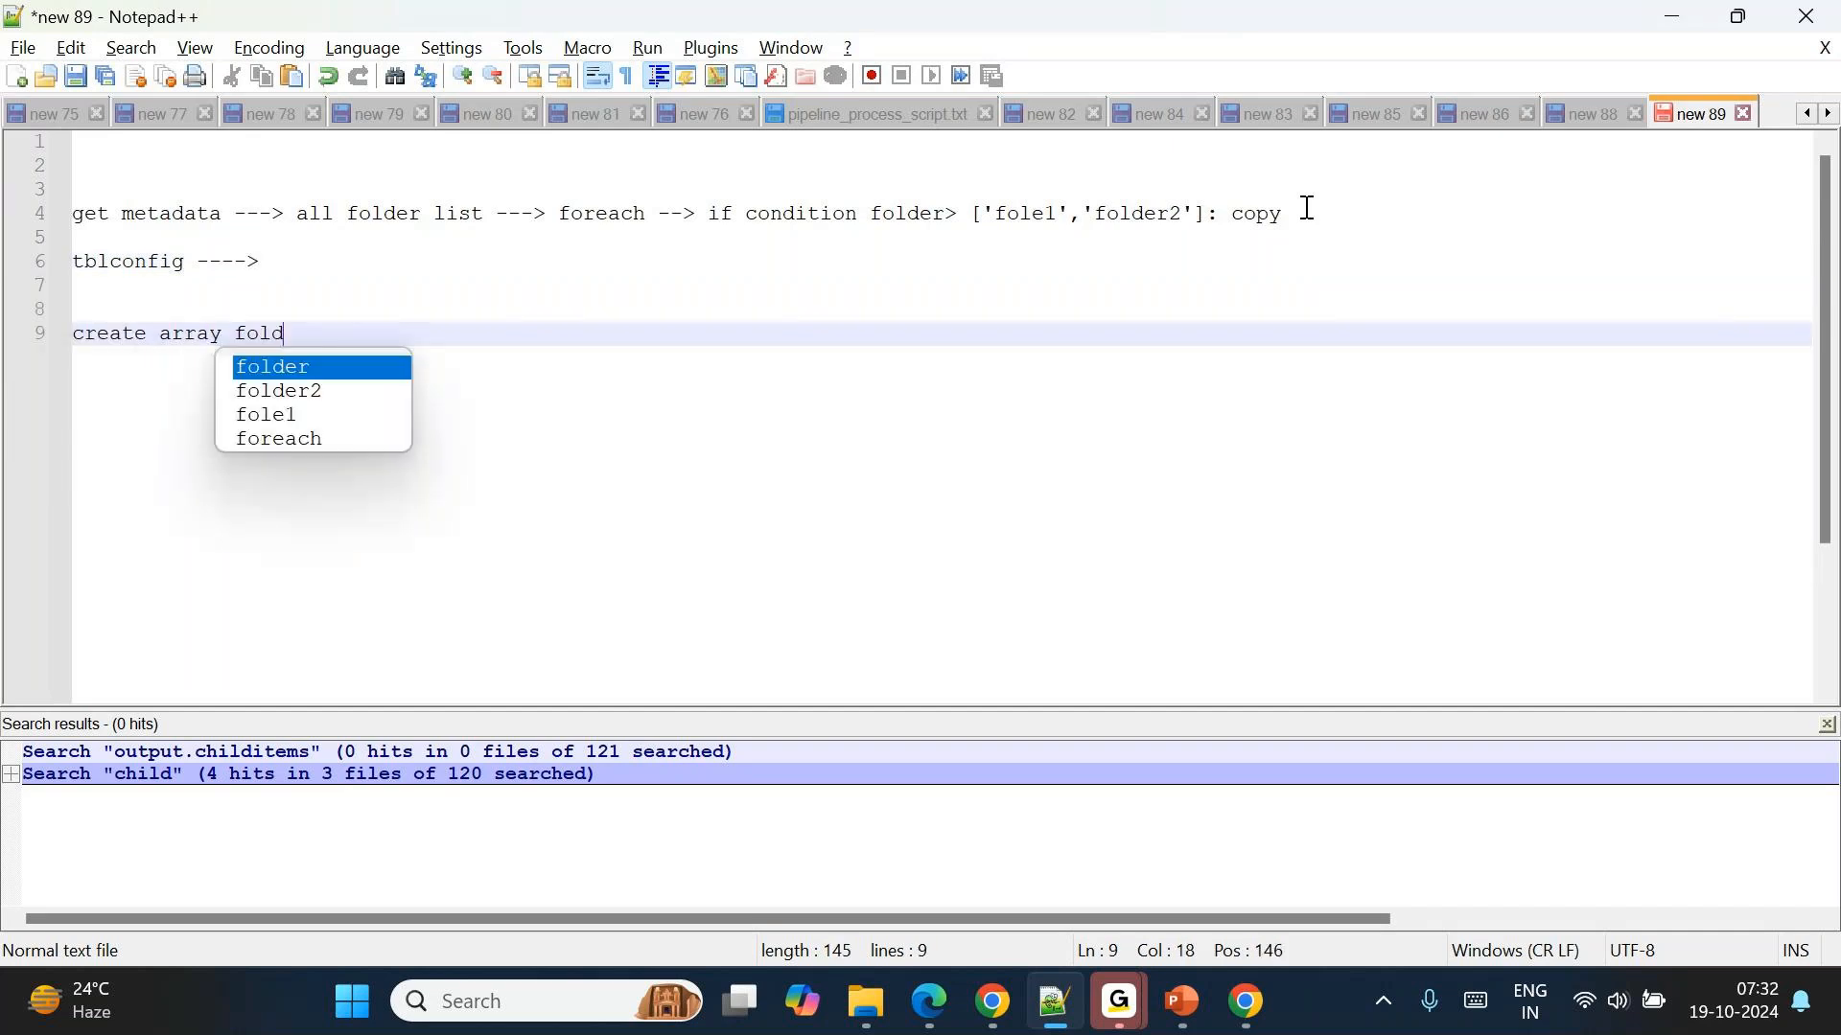
pyautogui.write('ers---')
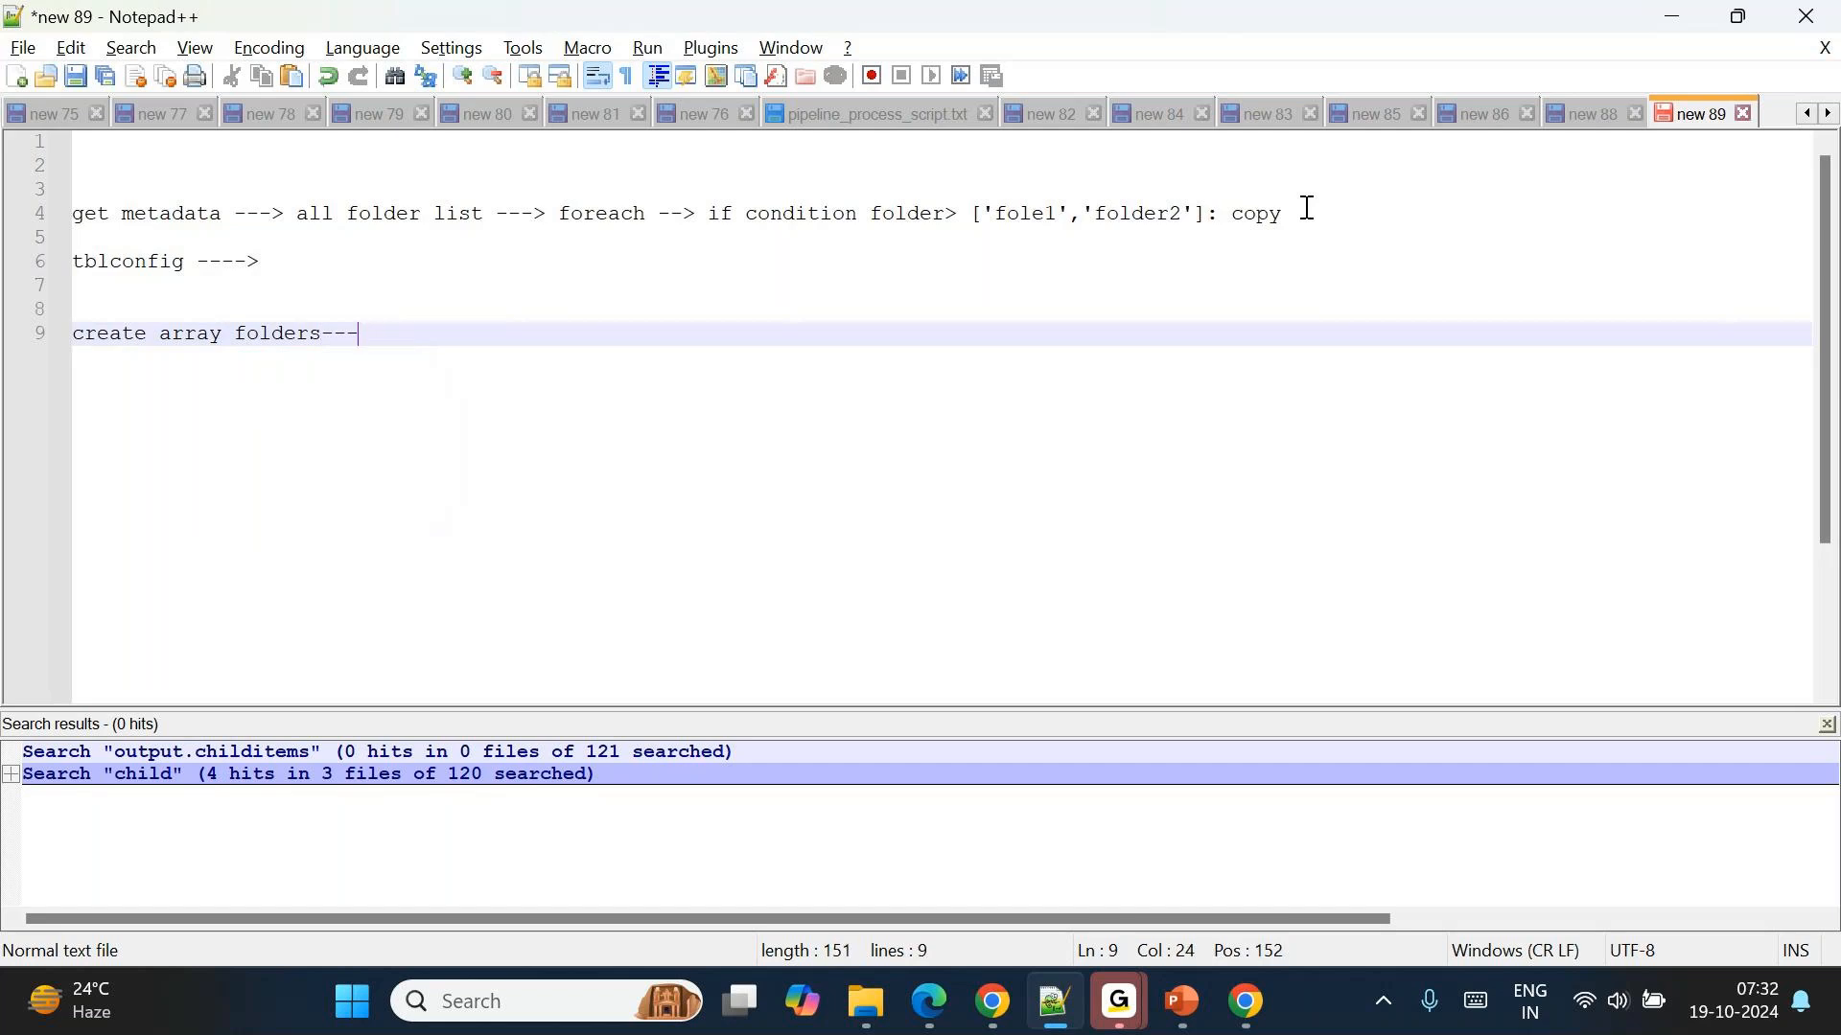
pyautogui.write('> foreach')
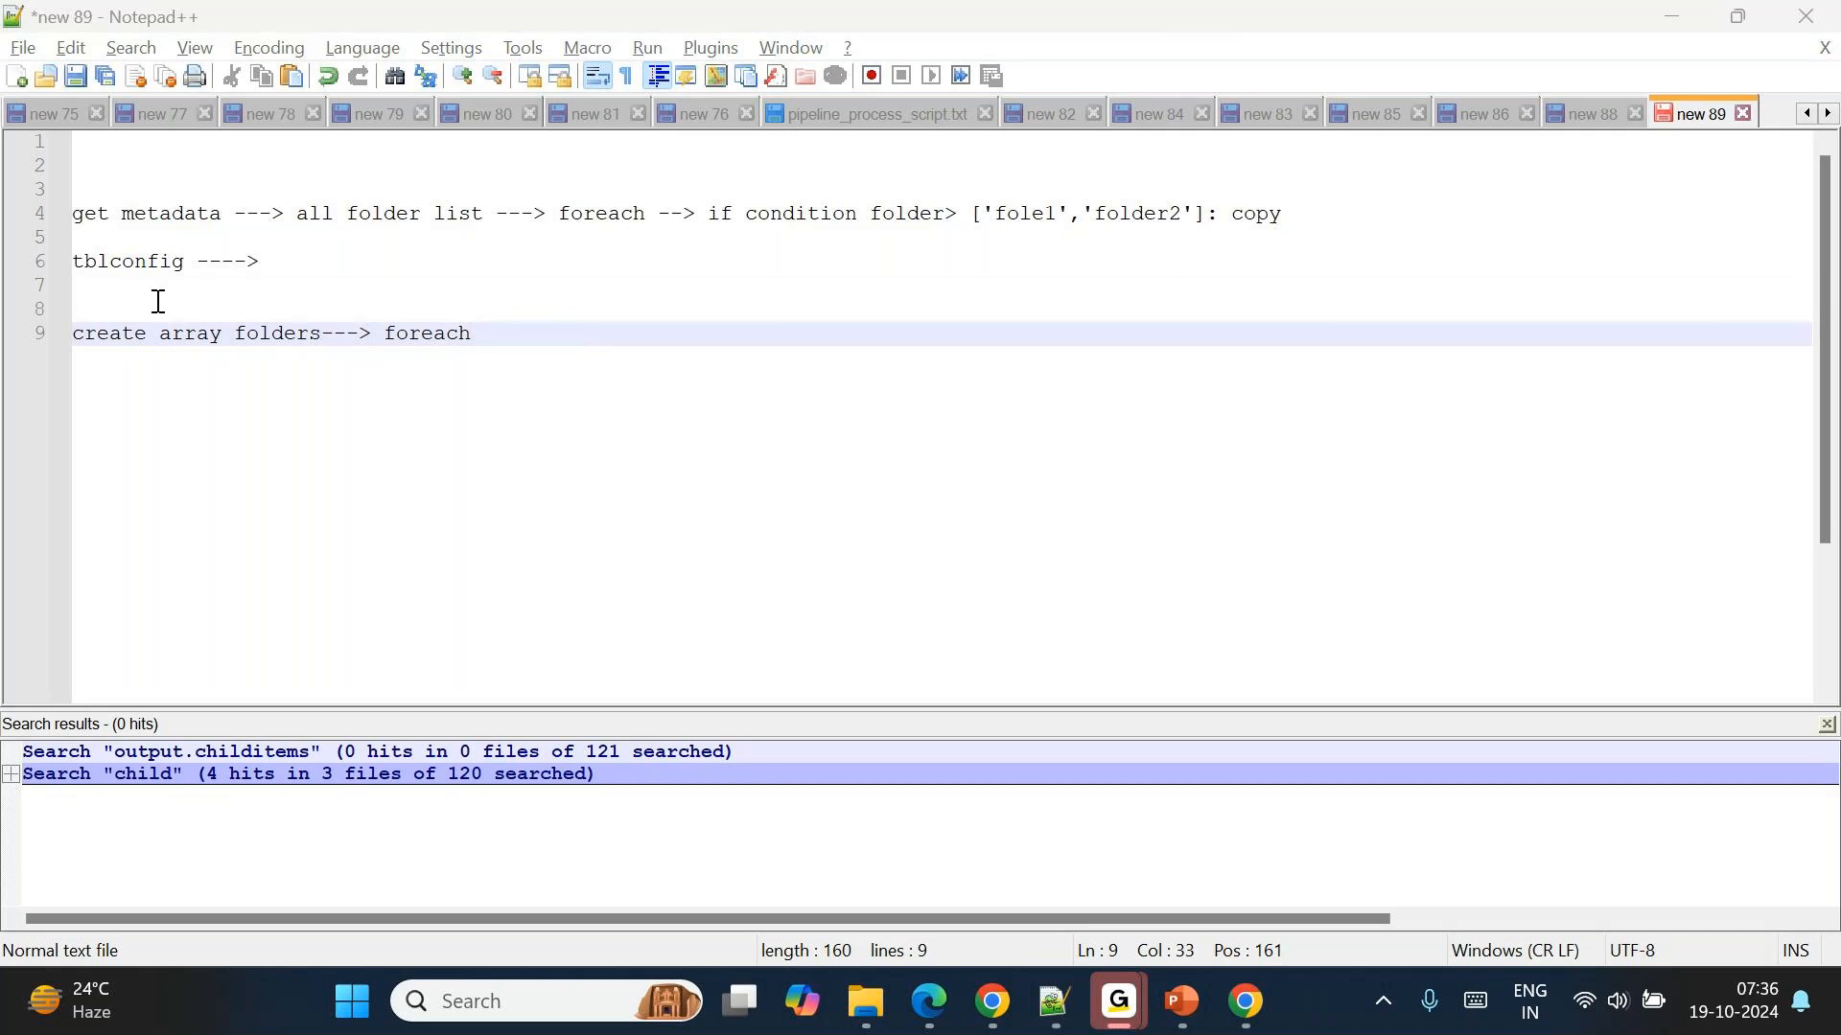
# Switch back to the Azure Data Factory browser window and remove the Delete1 activity from pipeline1's canvas.
pyautogui.moveTo(1004, 1008)
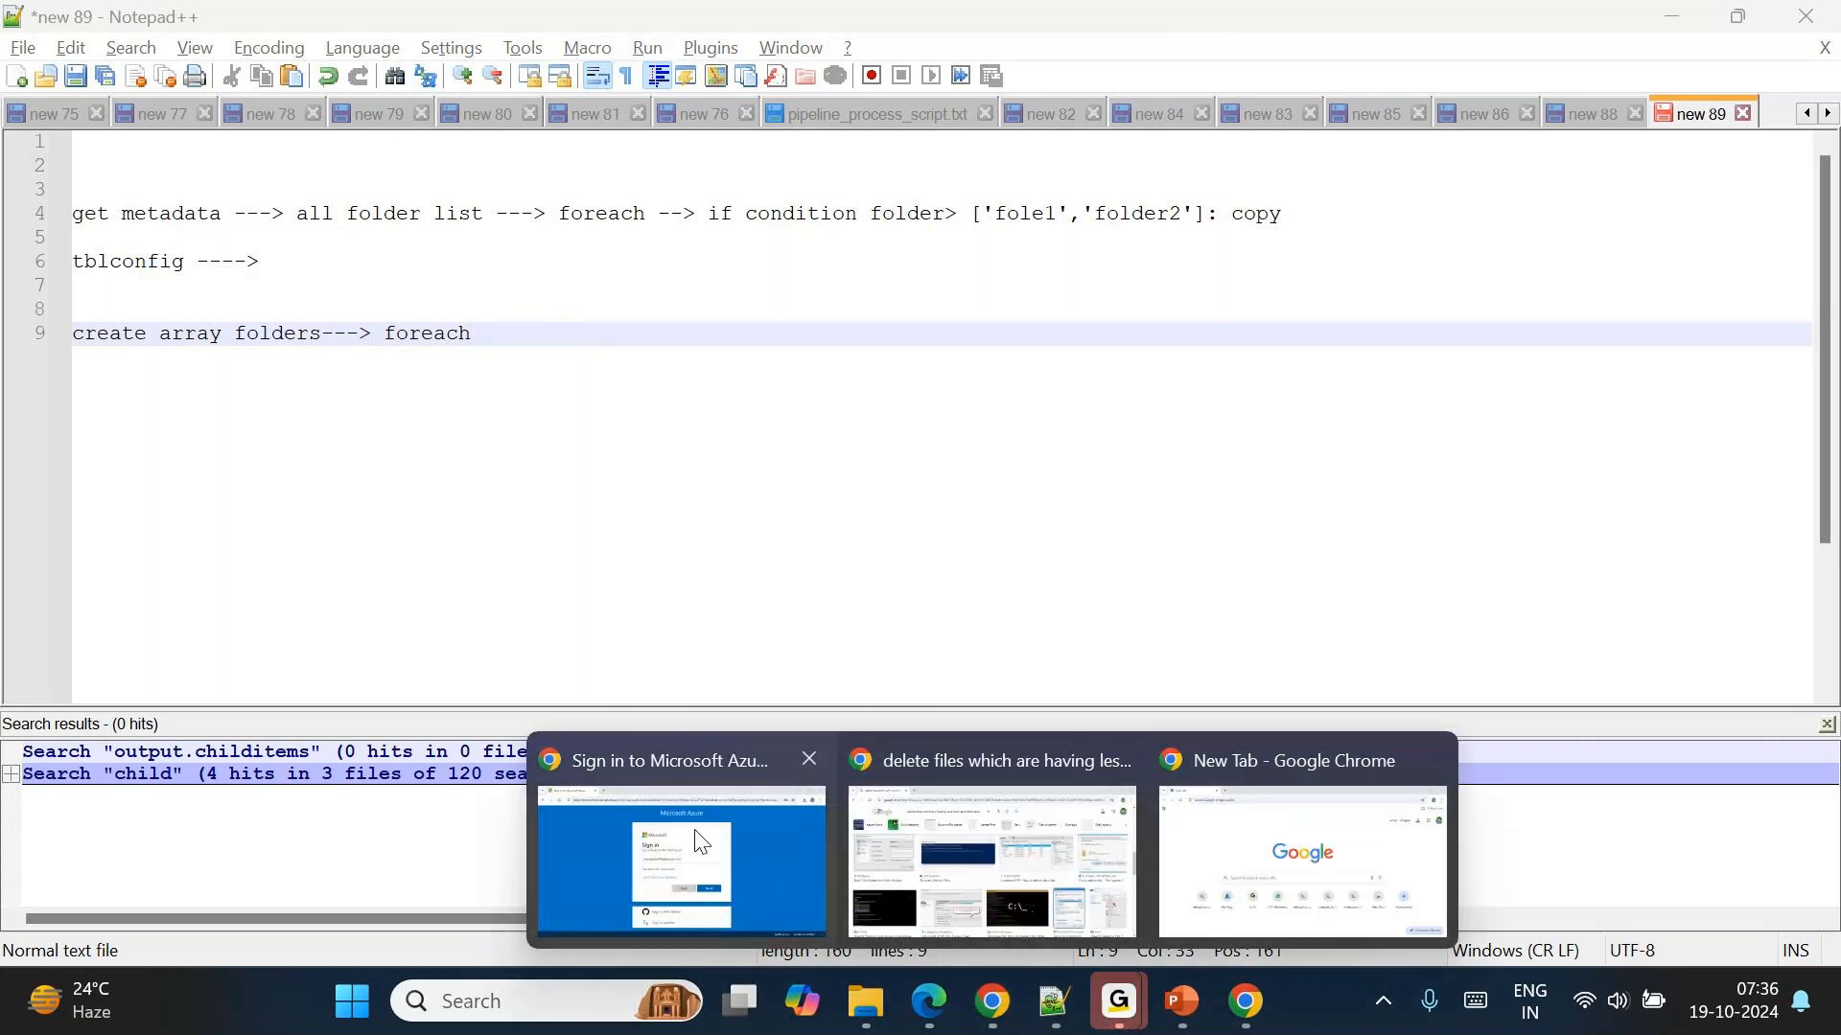
pyautogui.moveTo(703, 842)
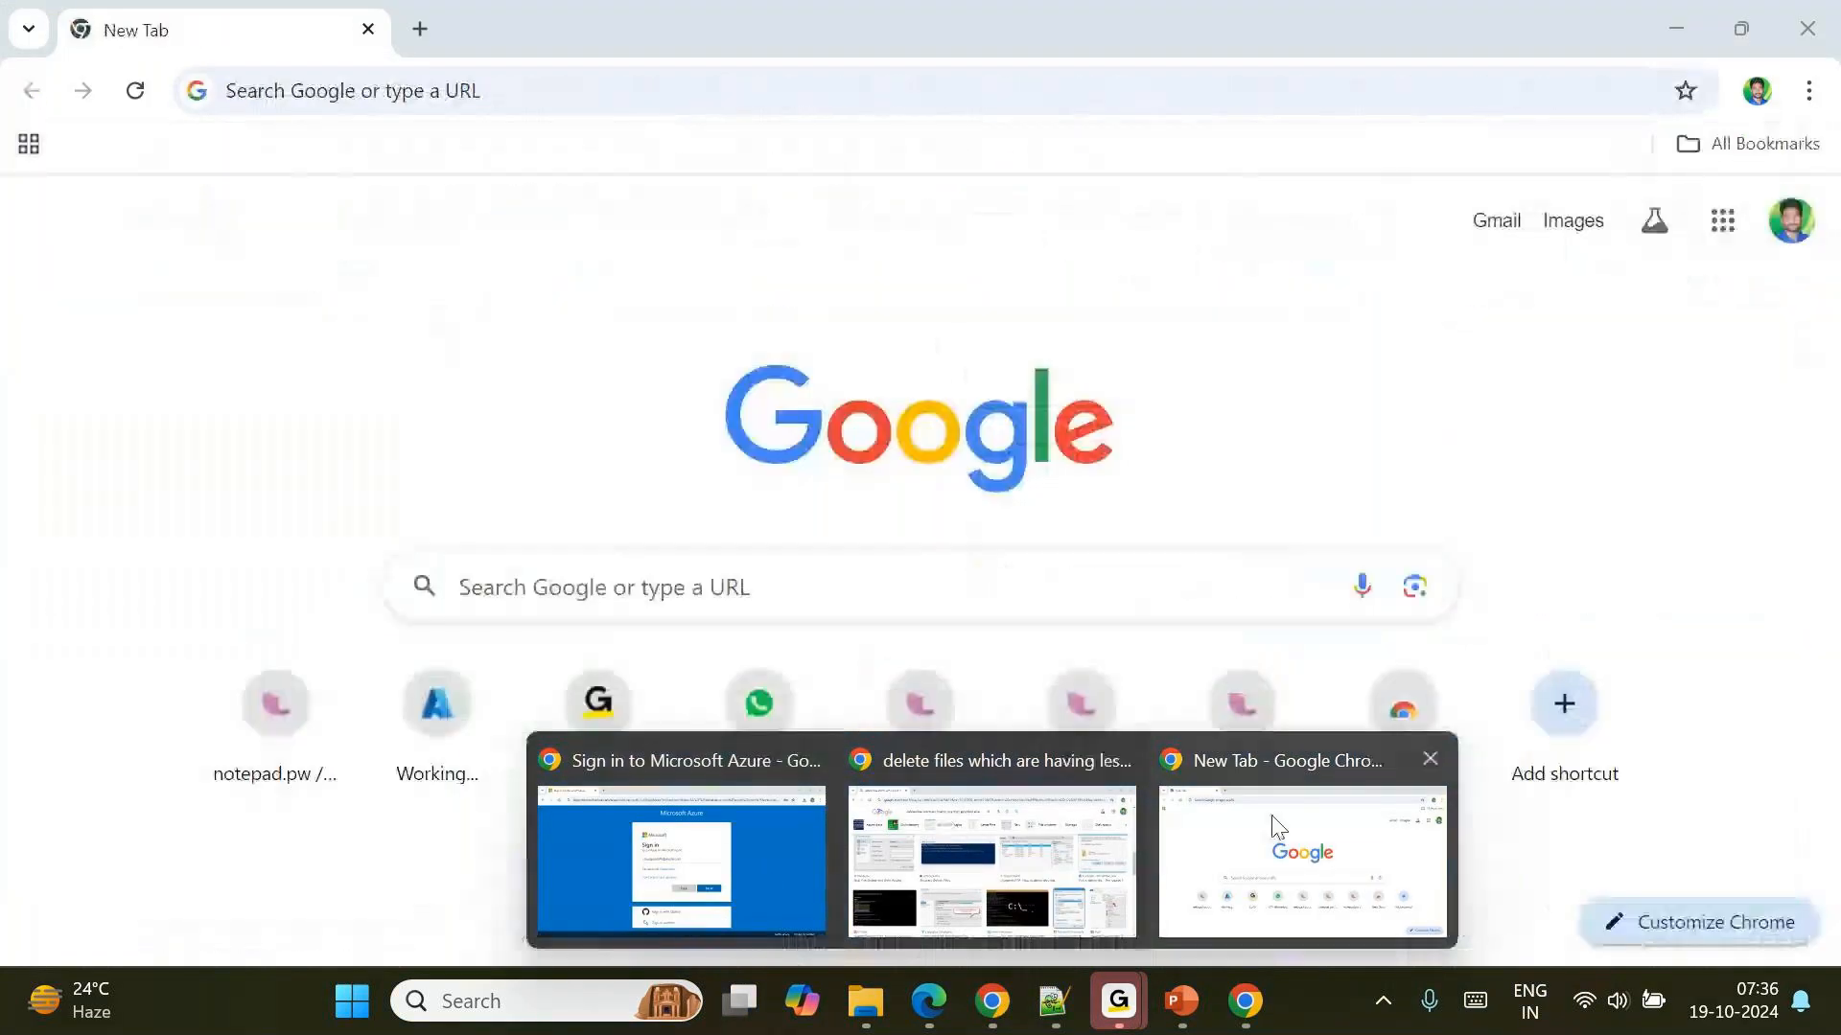
pyautogui.click(1281, 826)
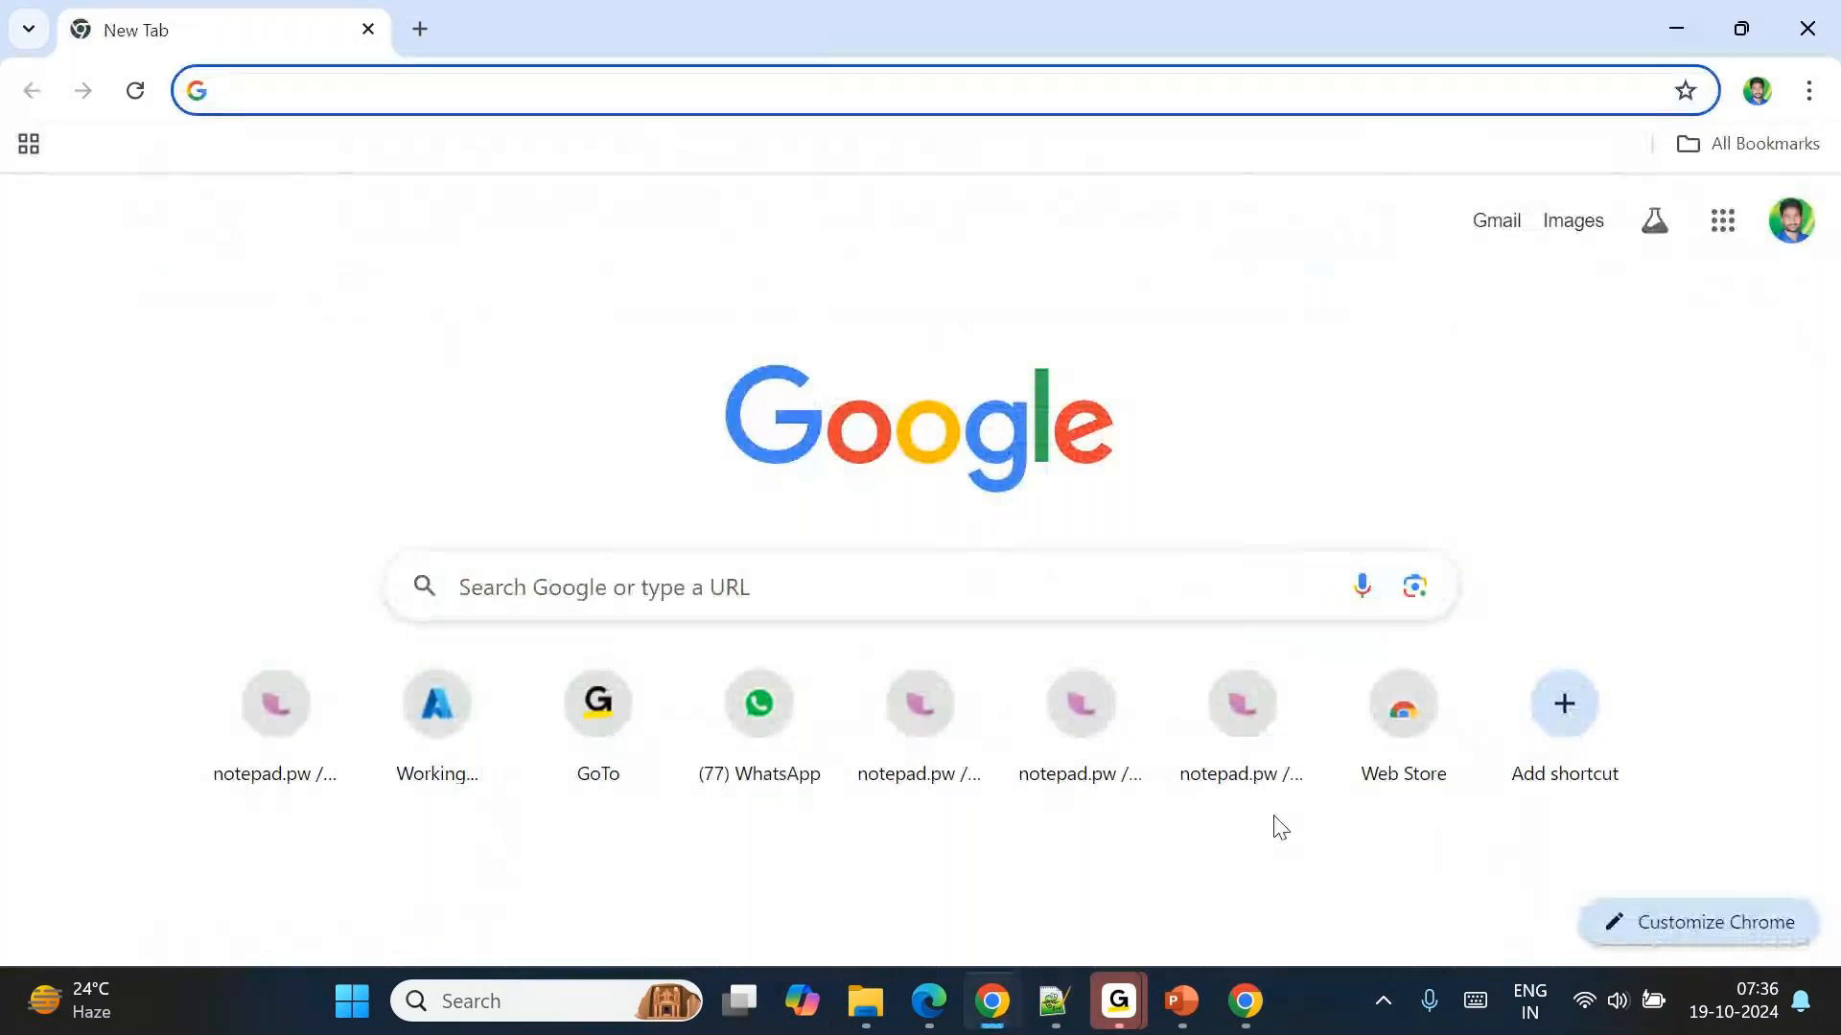
pyautogui.click(1244, 1016)
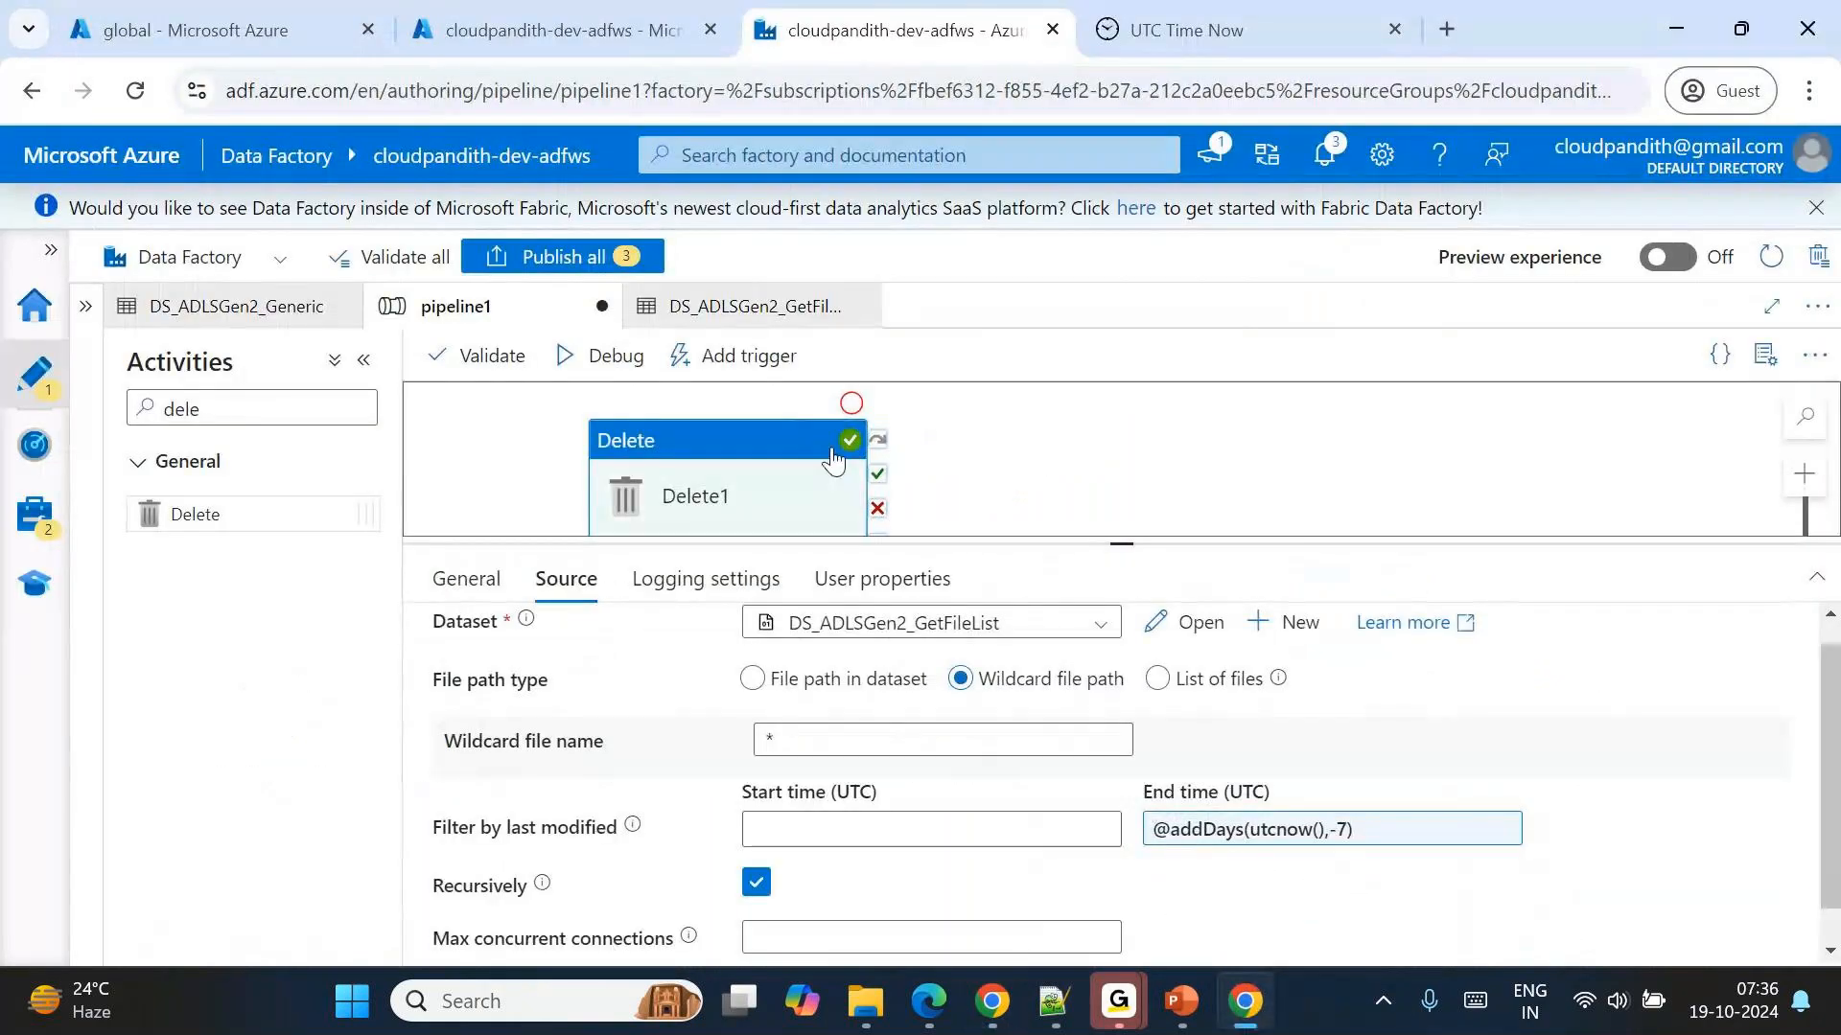
pyautogui.moveTo(1122, 541); pyautogui.dragTo(1140, 734)
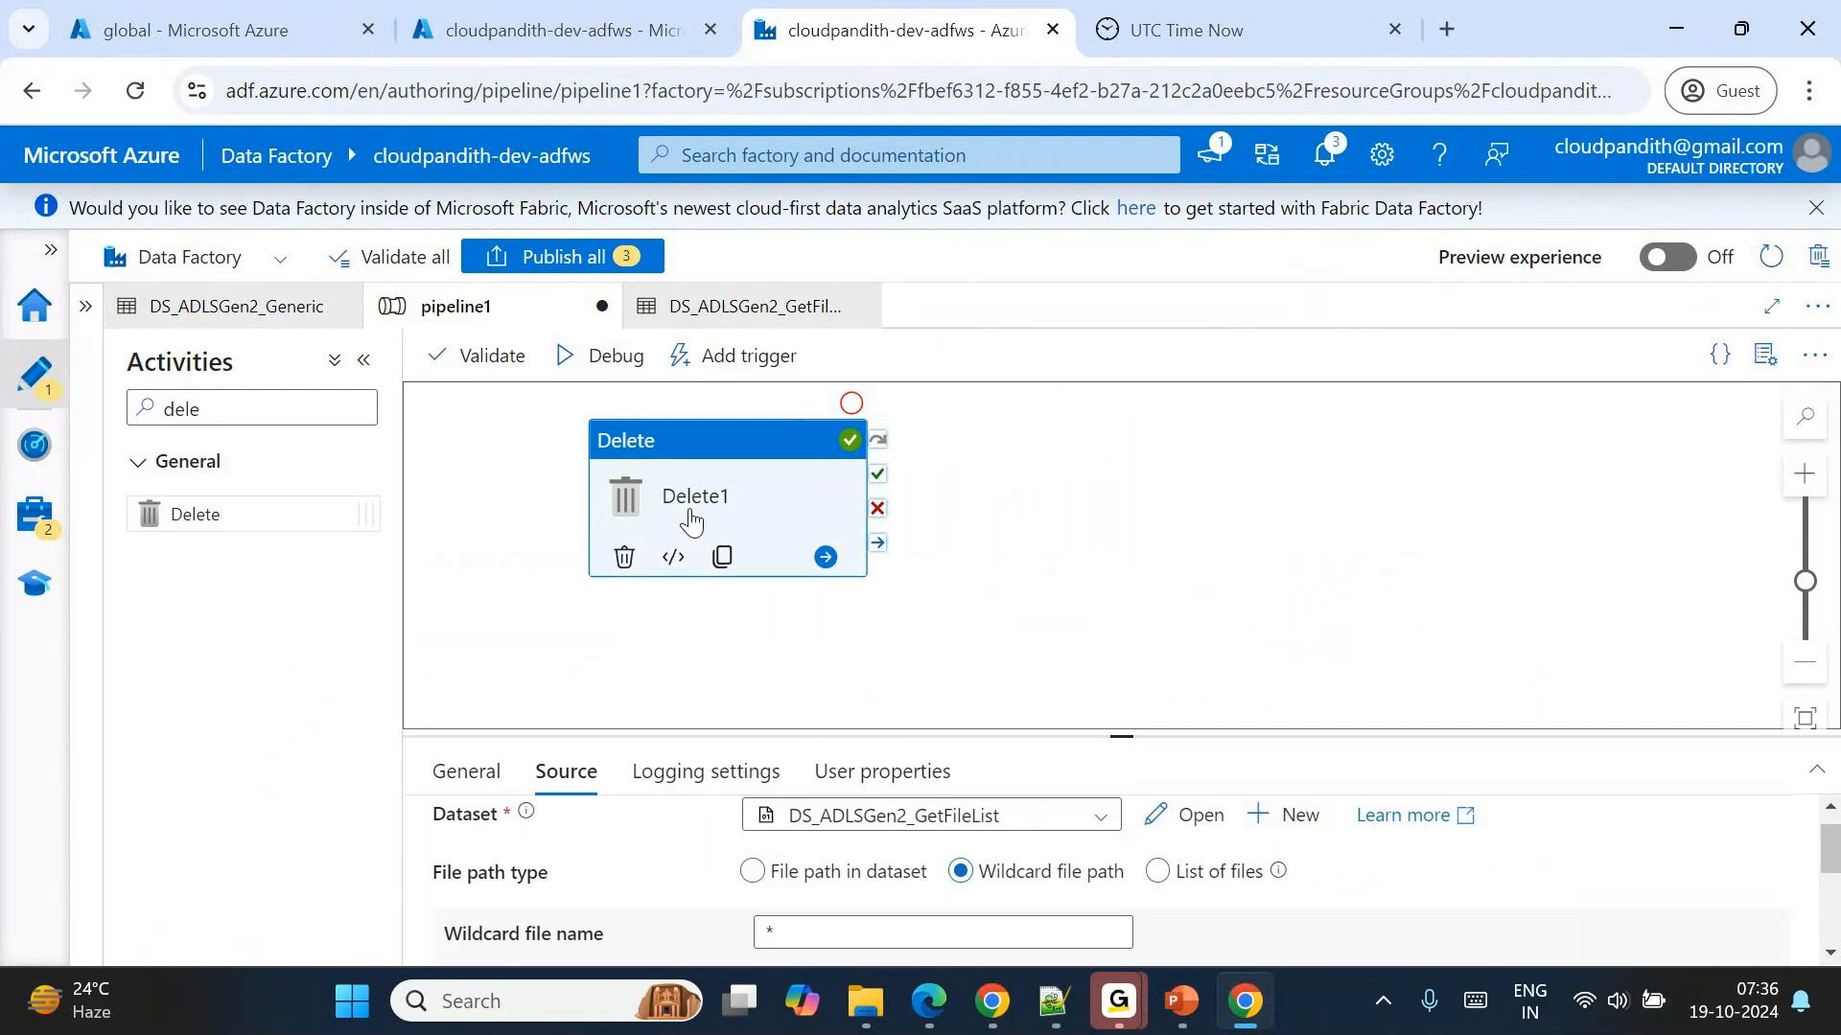
pyautogui.click(624, 557)
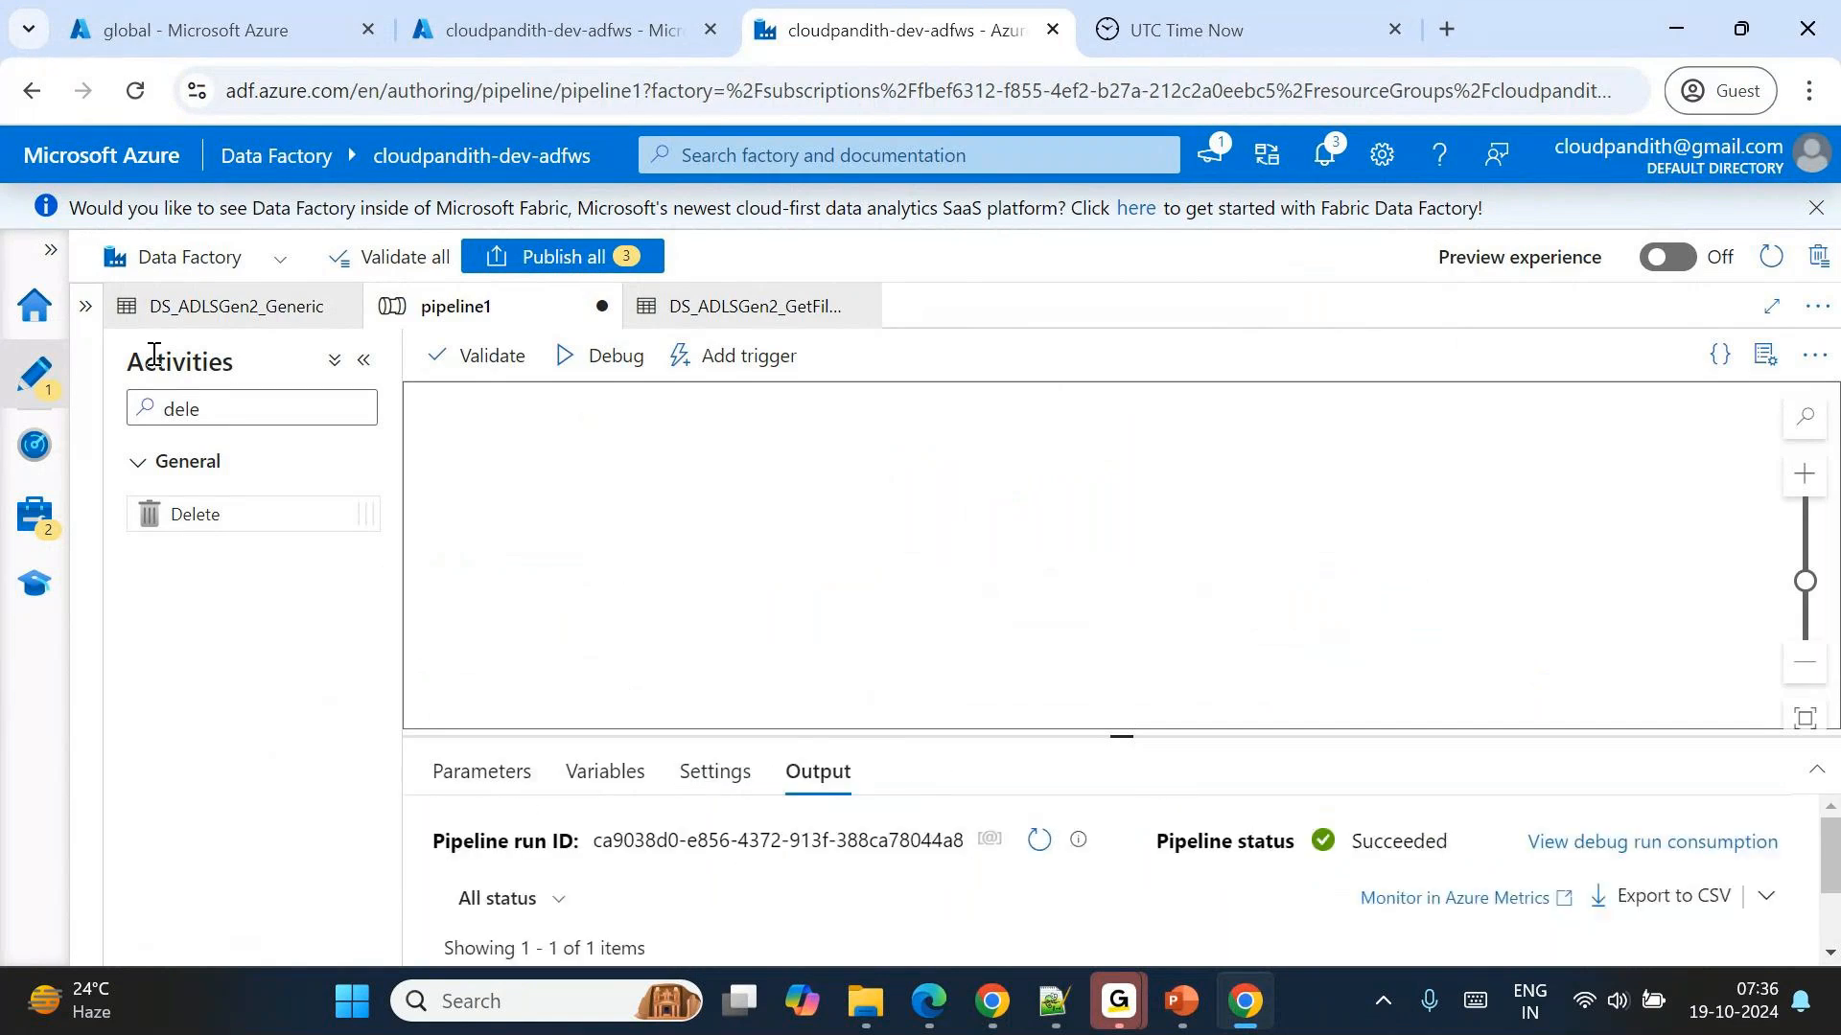
# Show the factory resources, search the activities for "get", place a Get Metadata activity on pipeline1's canvas and enlarge its properties area.
pyautogui.click(89, 307)
pyautogui.moveTo(604, 411); pyautogui.dragTo(497, 416)
pyautogui.write('get')
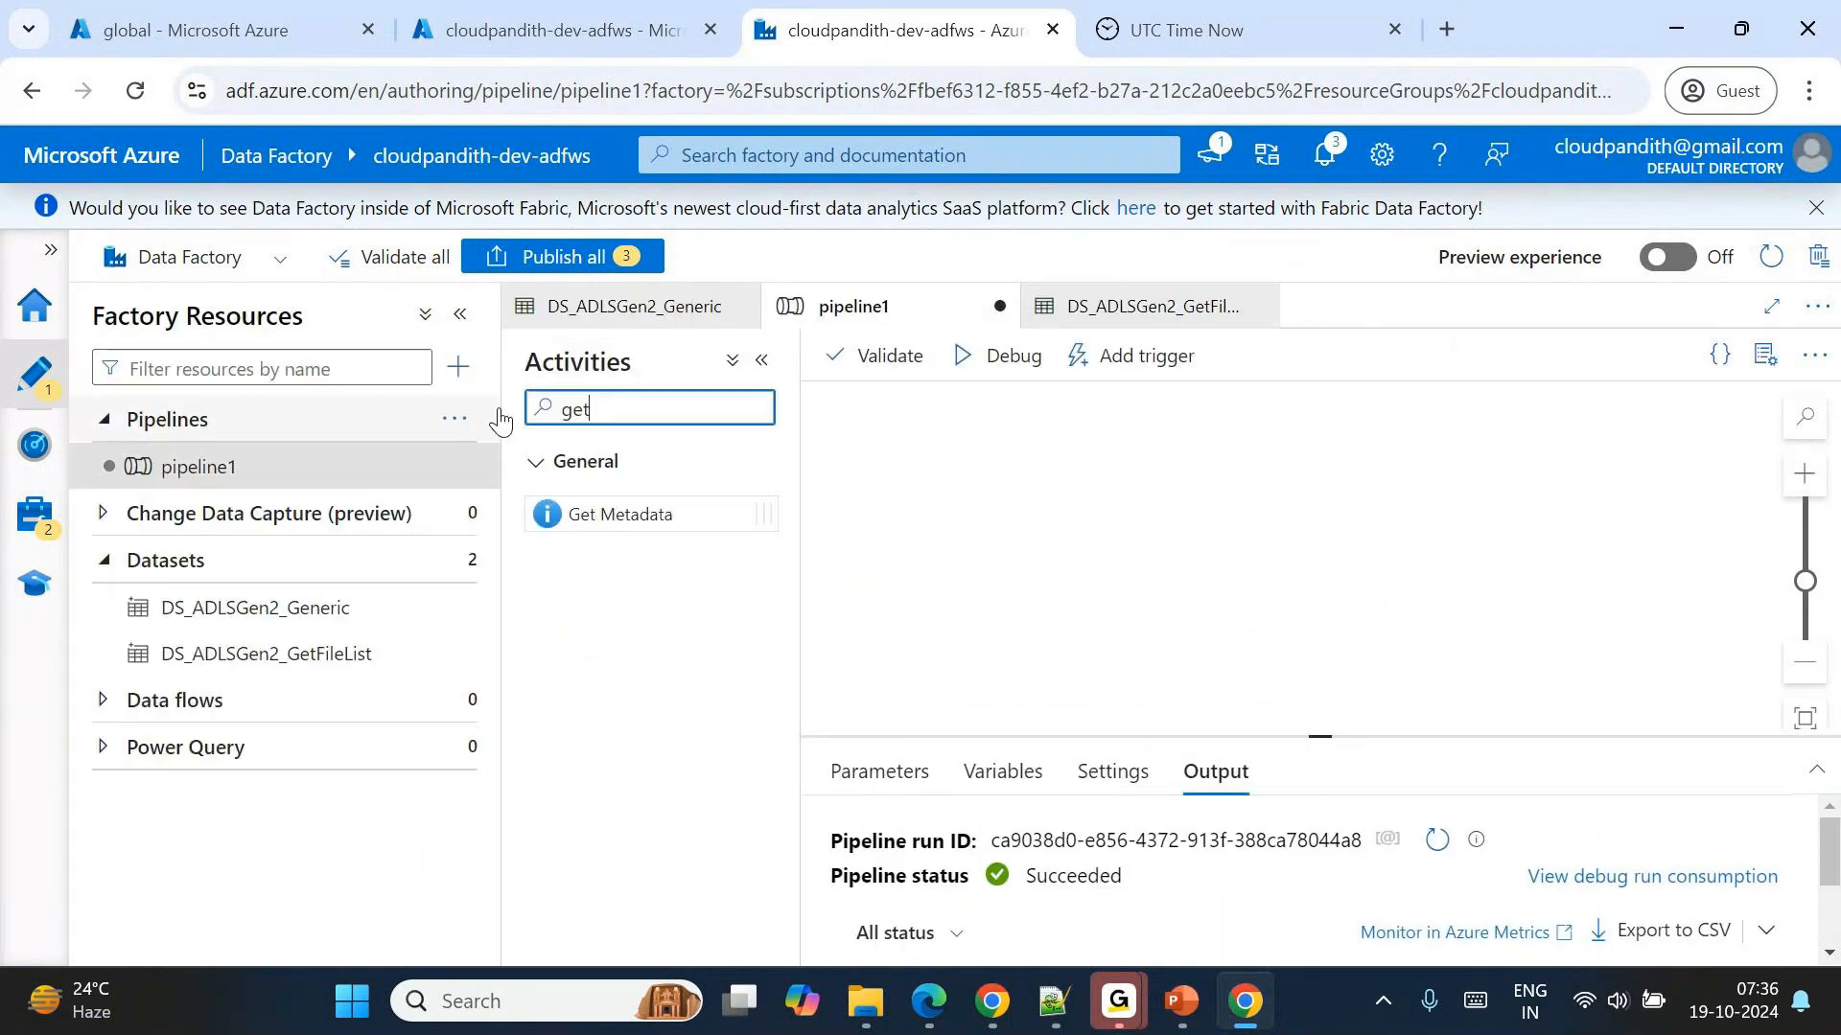
pyautogui.moveTo(760, 514); pyautogui.dragTo(1110, 526)
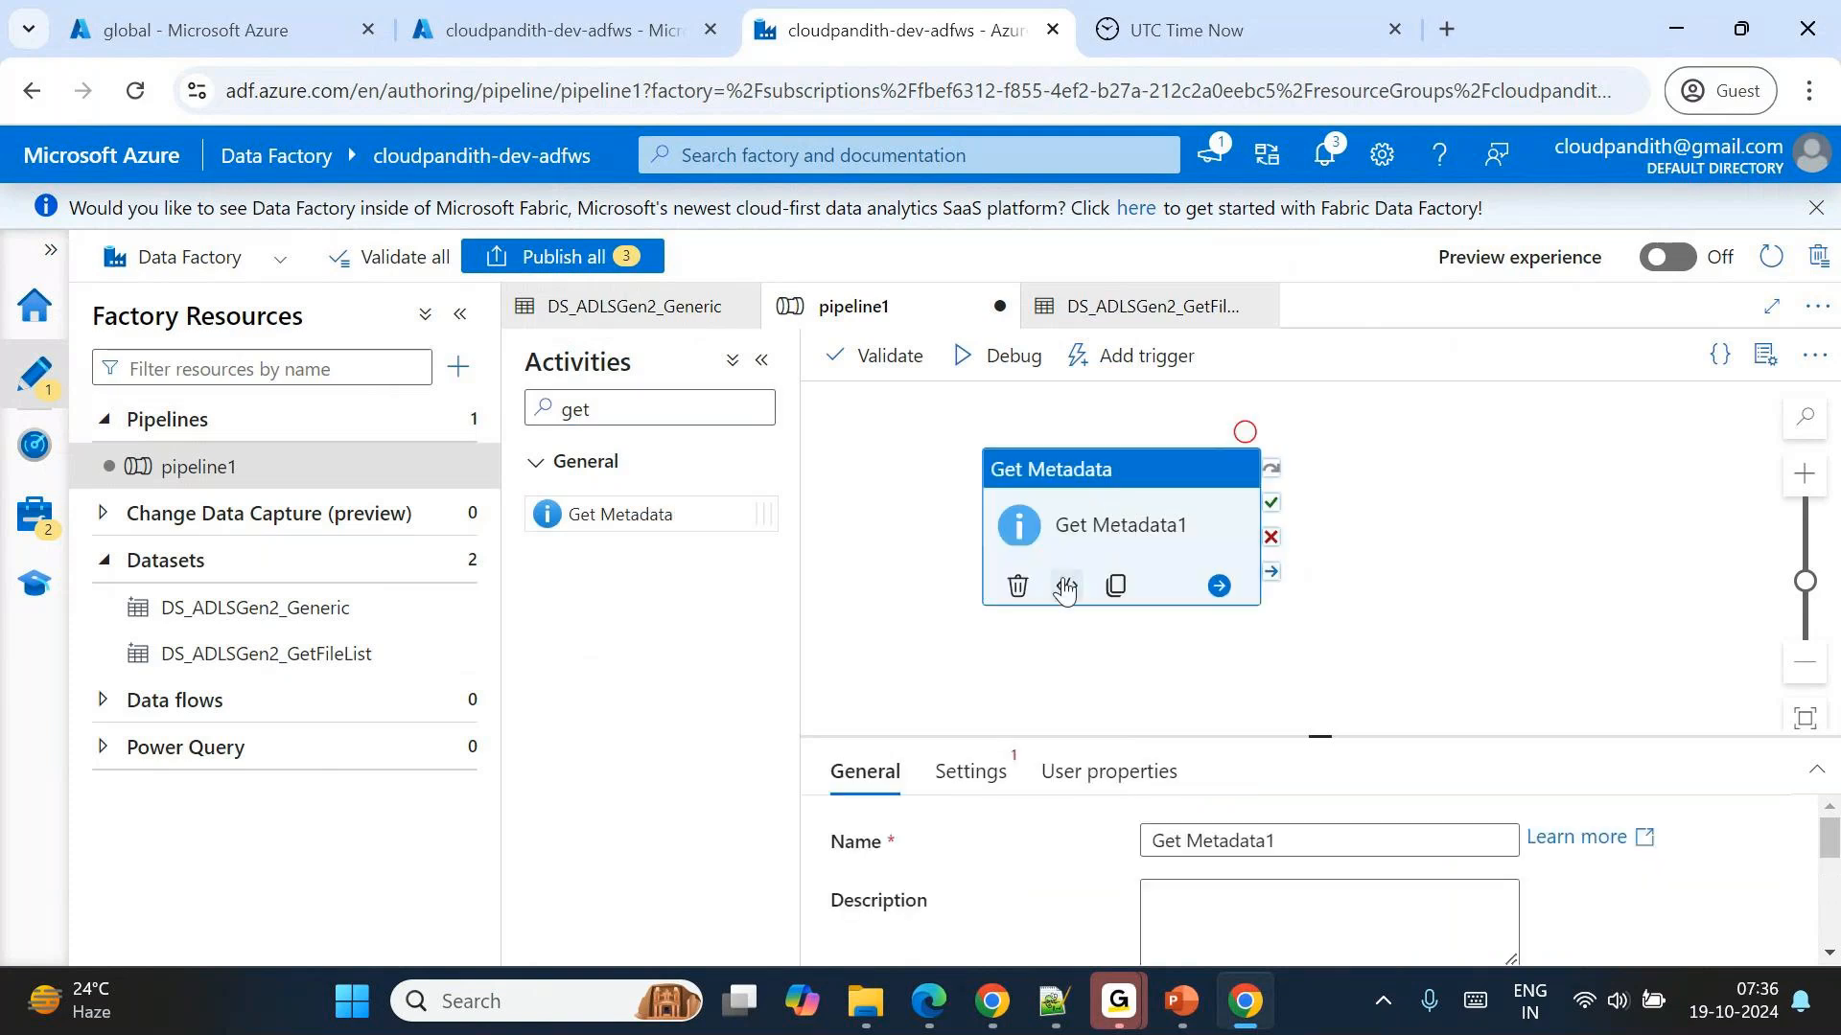
pyautogui.moveTo(1321, 738); pyautogui.dragTo(1289, 634)
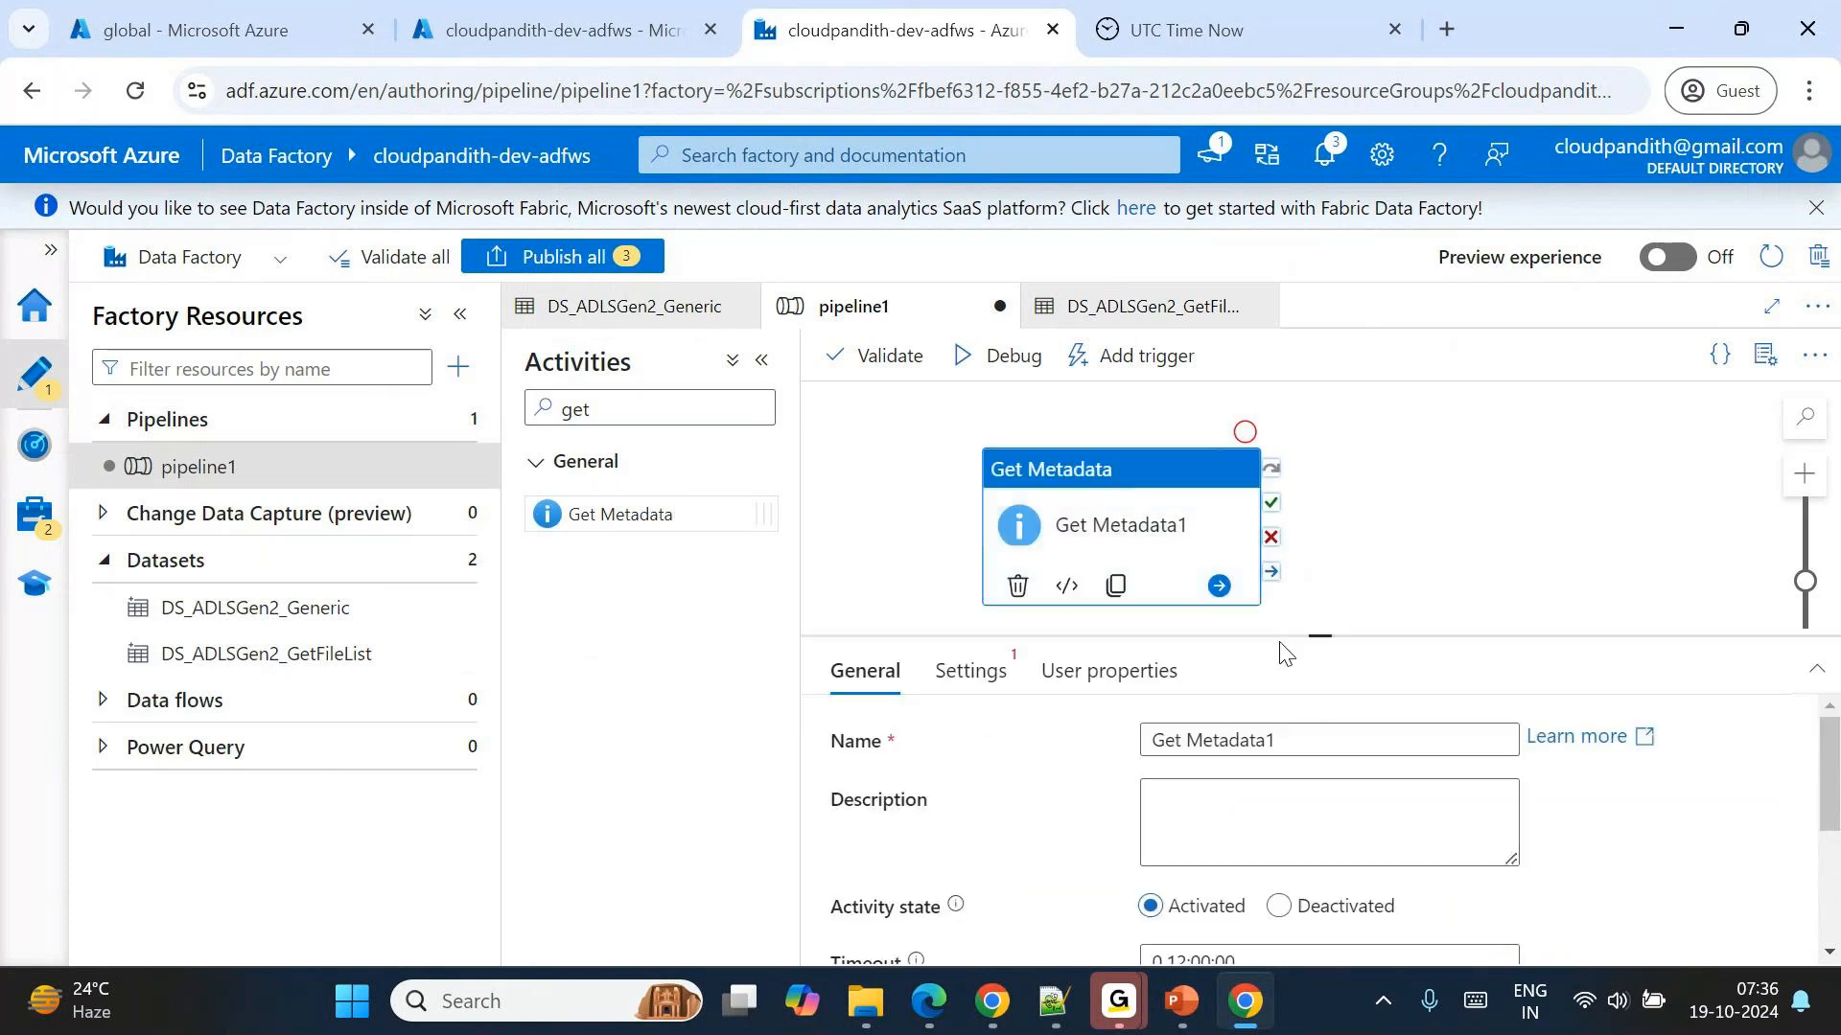
# Choose DS_ADLSGen2_Generic as the Get Metadata activity's dataset and enlarge the area showing its settings.
pyautogui.click(972, 667)
pyautogui.click(1231, 735)
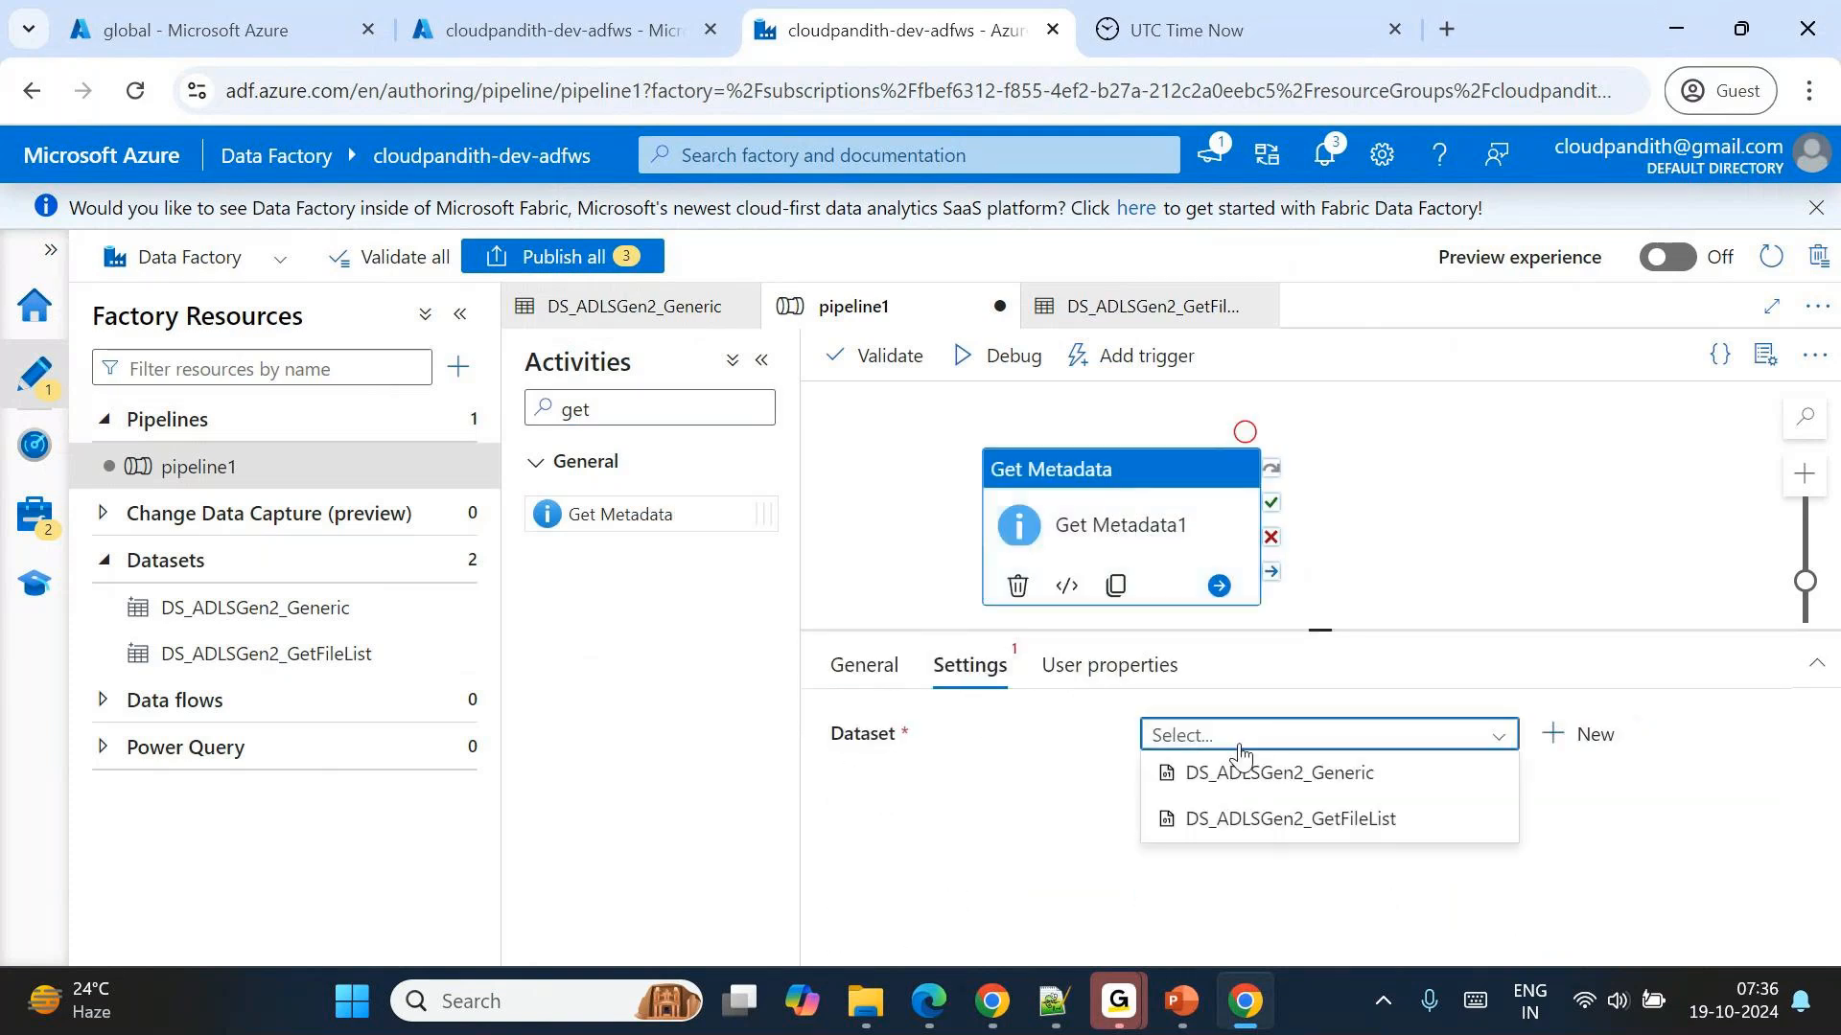
pyautogui.click(1195, 781)
pyautogui.click(1320, 629)
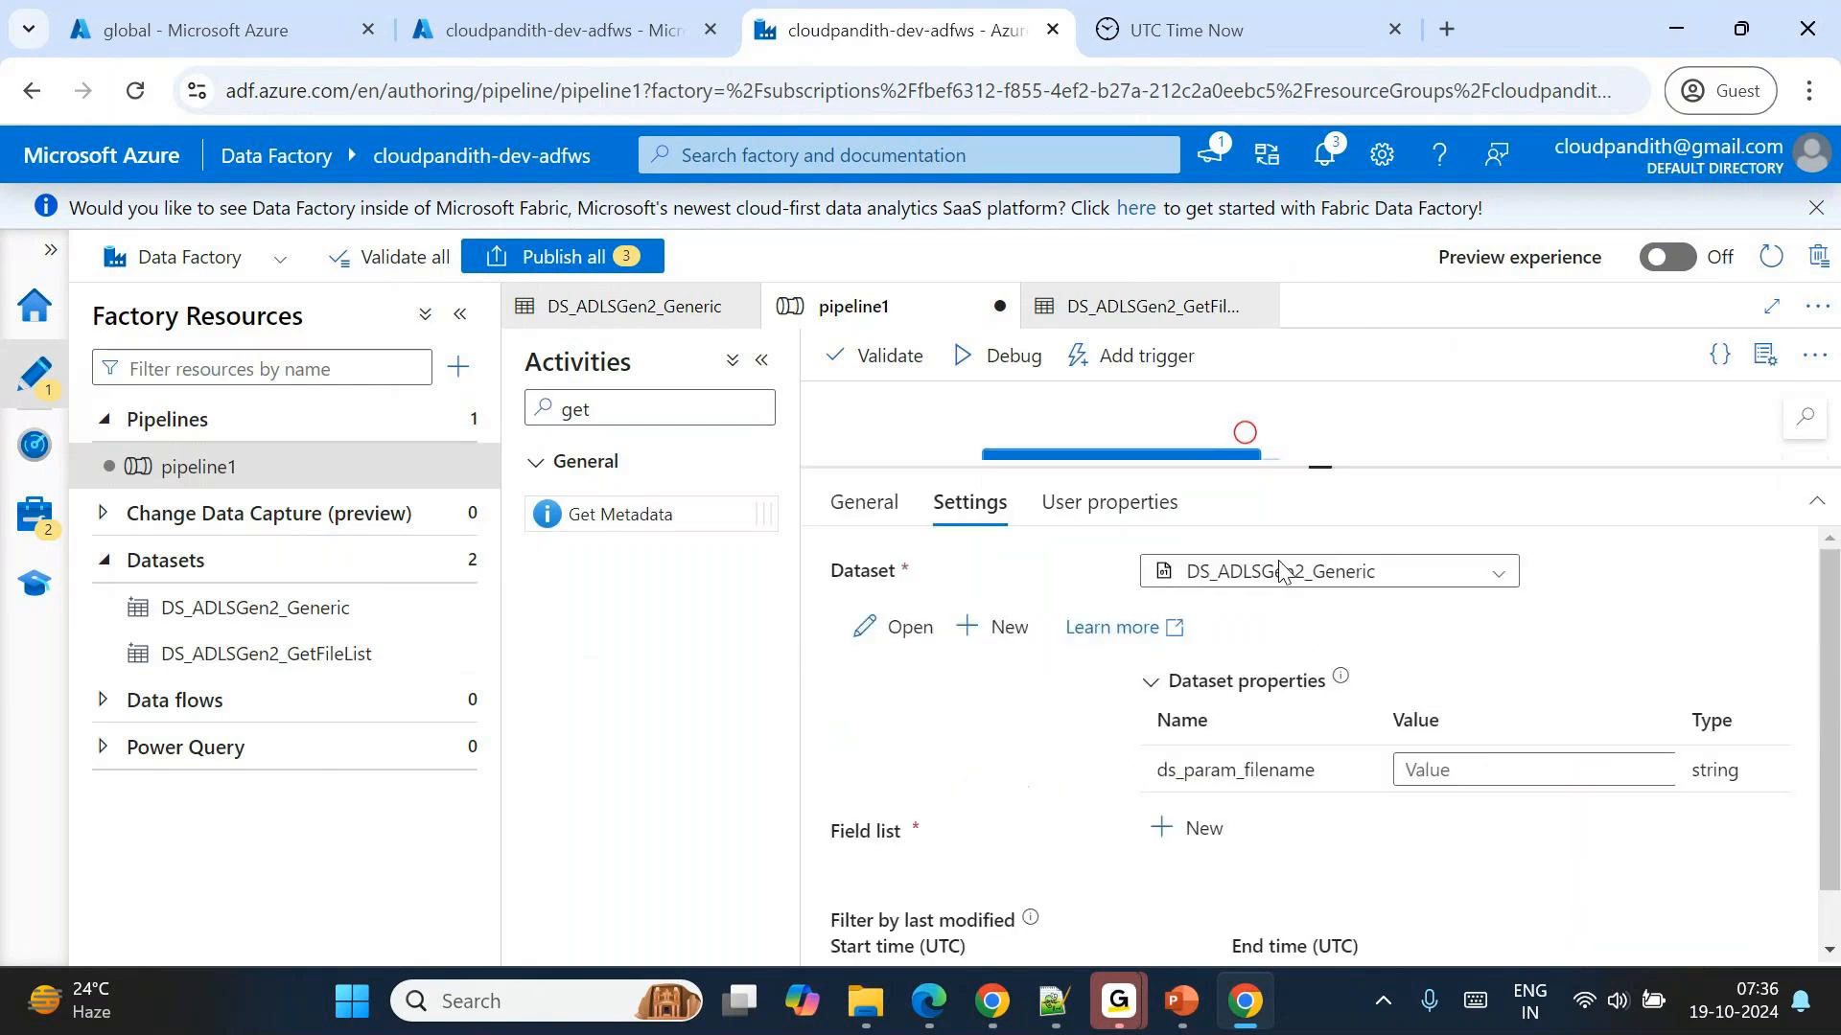
# Examine the start and end time pickers of the Get Metadata activity's last-modified filter, leaving both fields empty.
pyautogui.scroll(-1, 1195, 842)
pyautogui.click(931, 930)
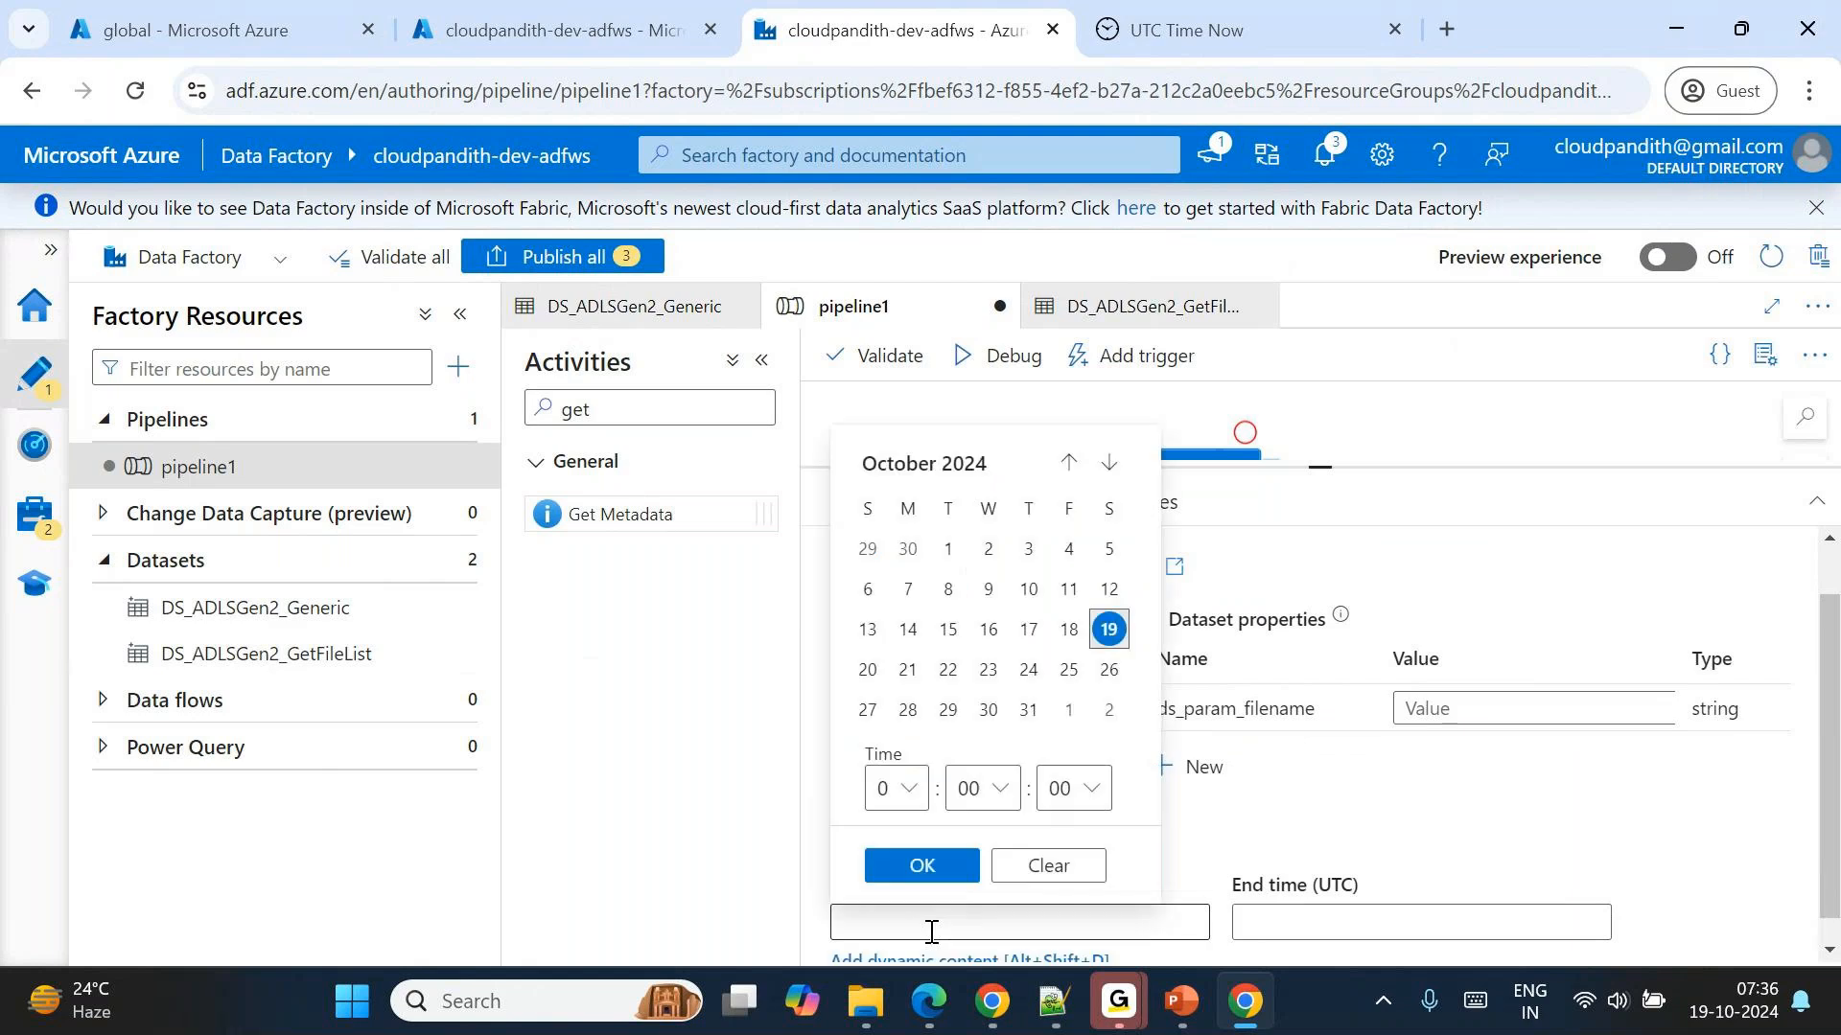
pyautogui.press('Tab')
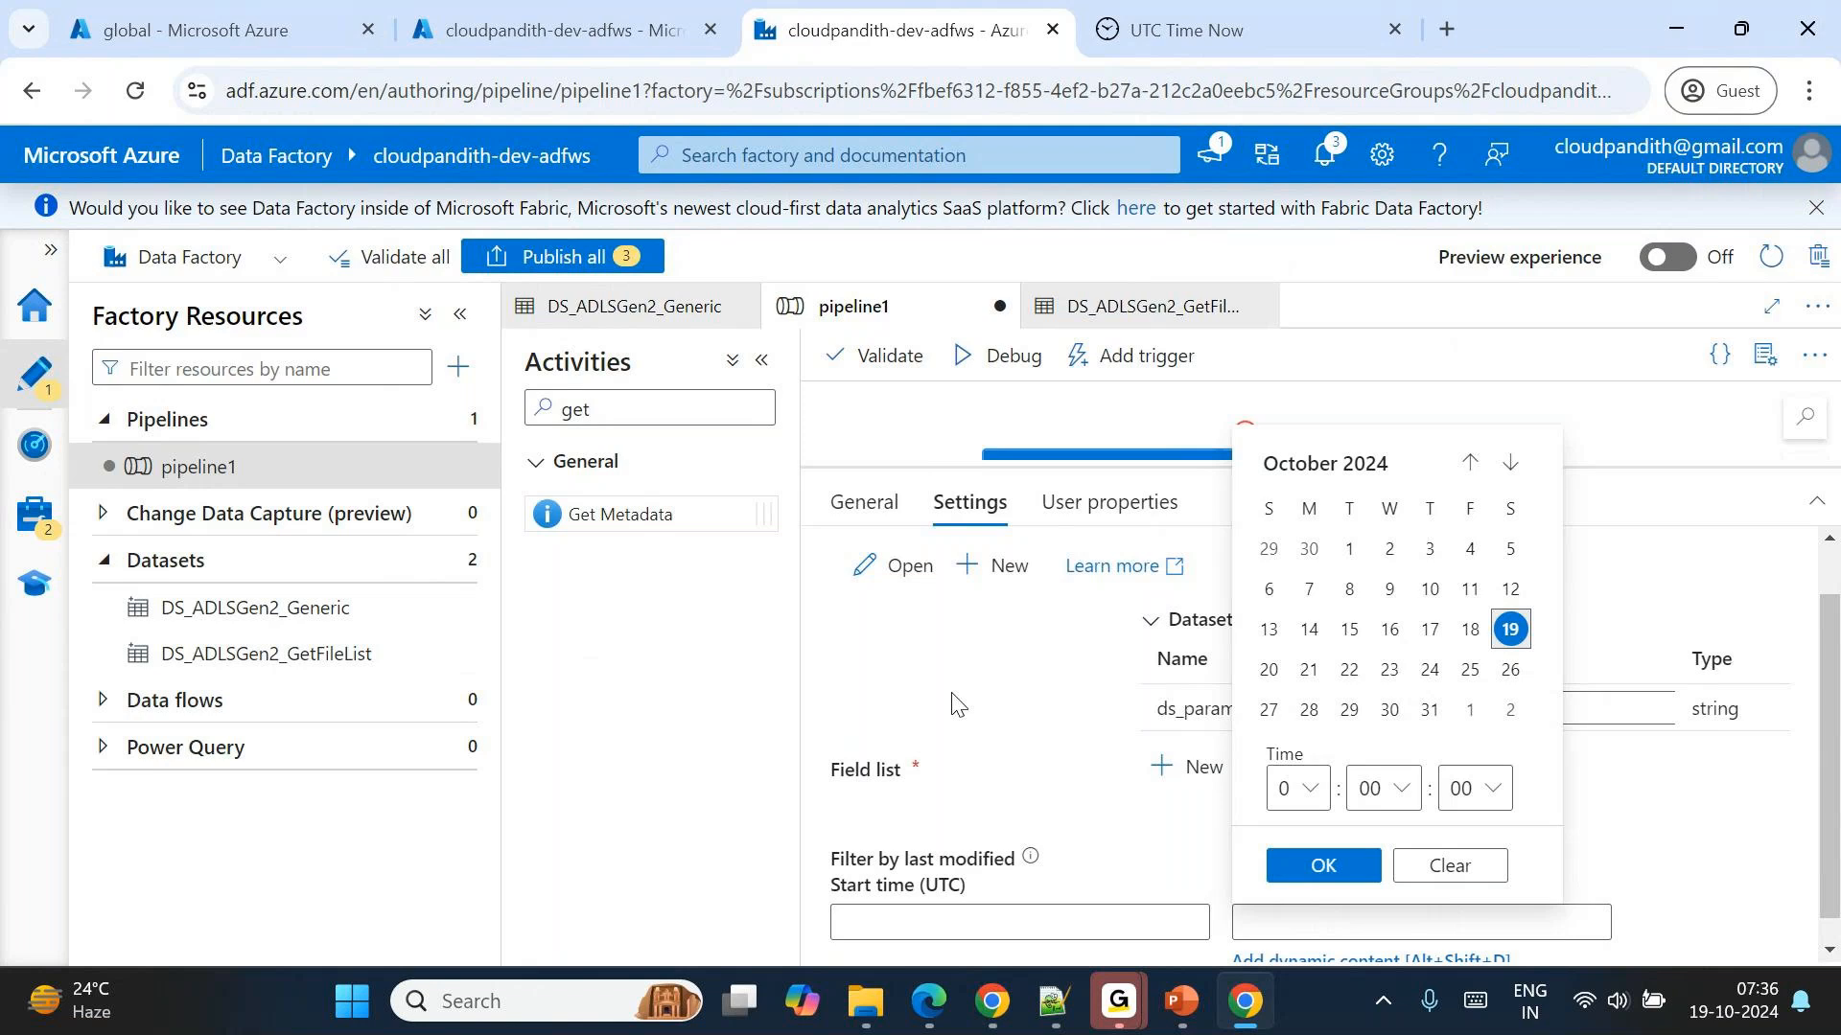
pyautogui.click(928, 919)
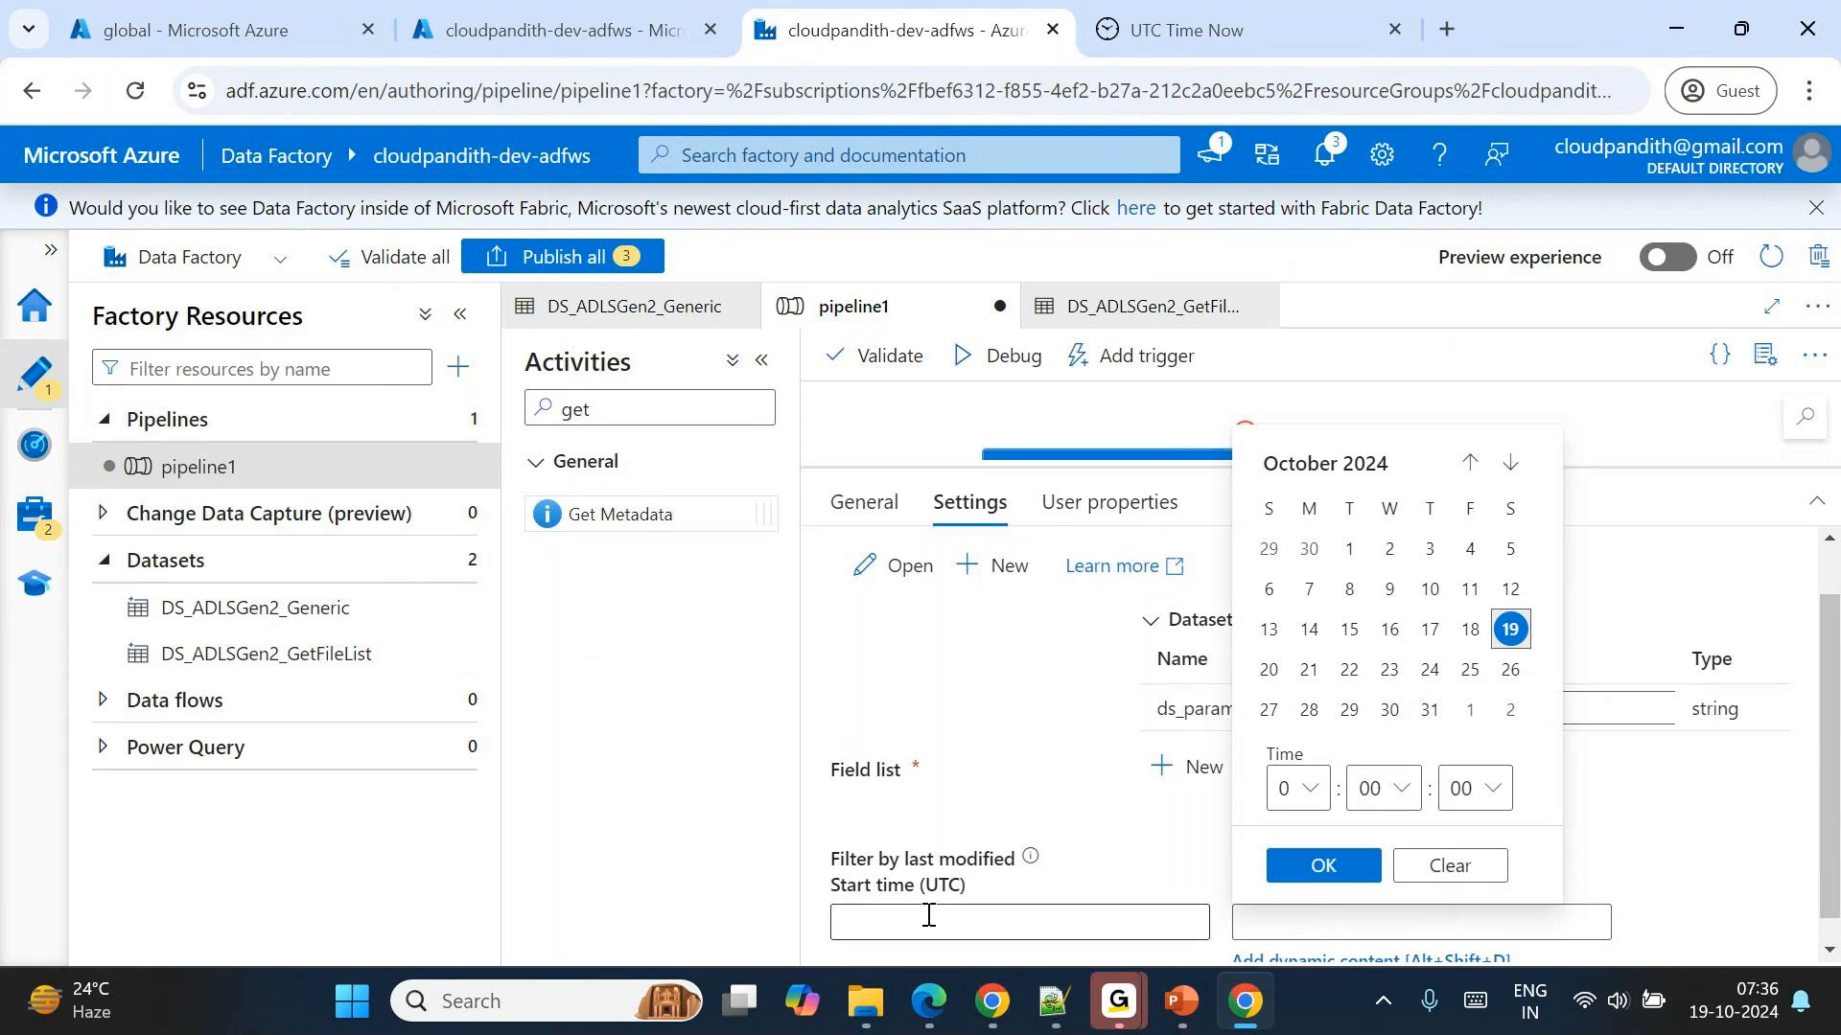
pyautogui.click(1364, 861)
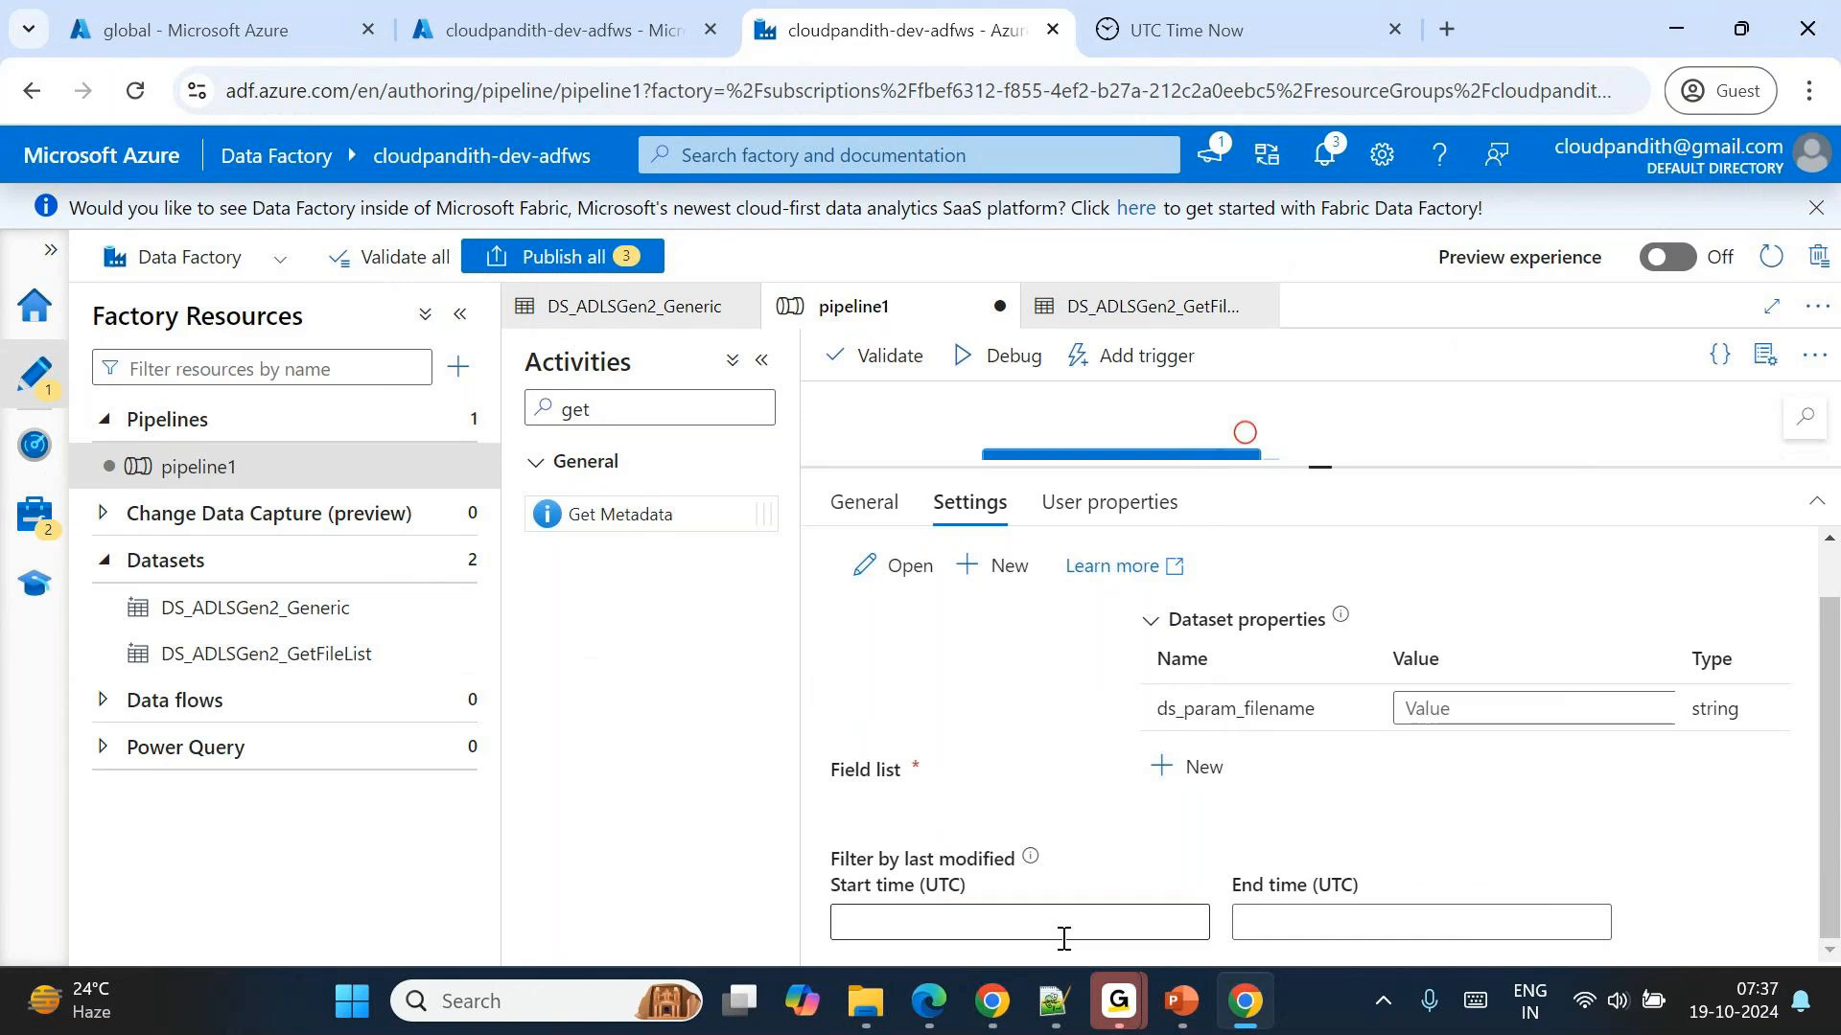
pyautogui.click(1027, 934)
pyautogui.click(1287, 939)
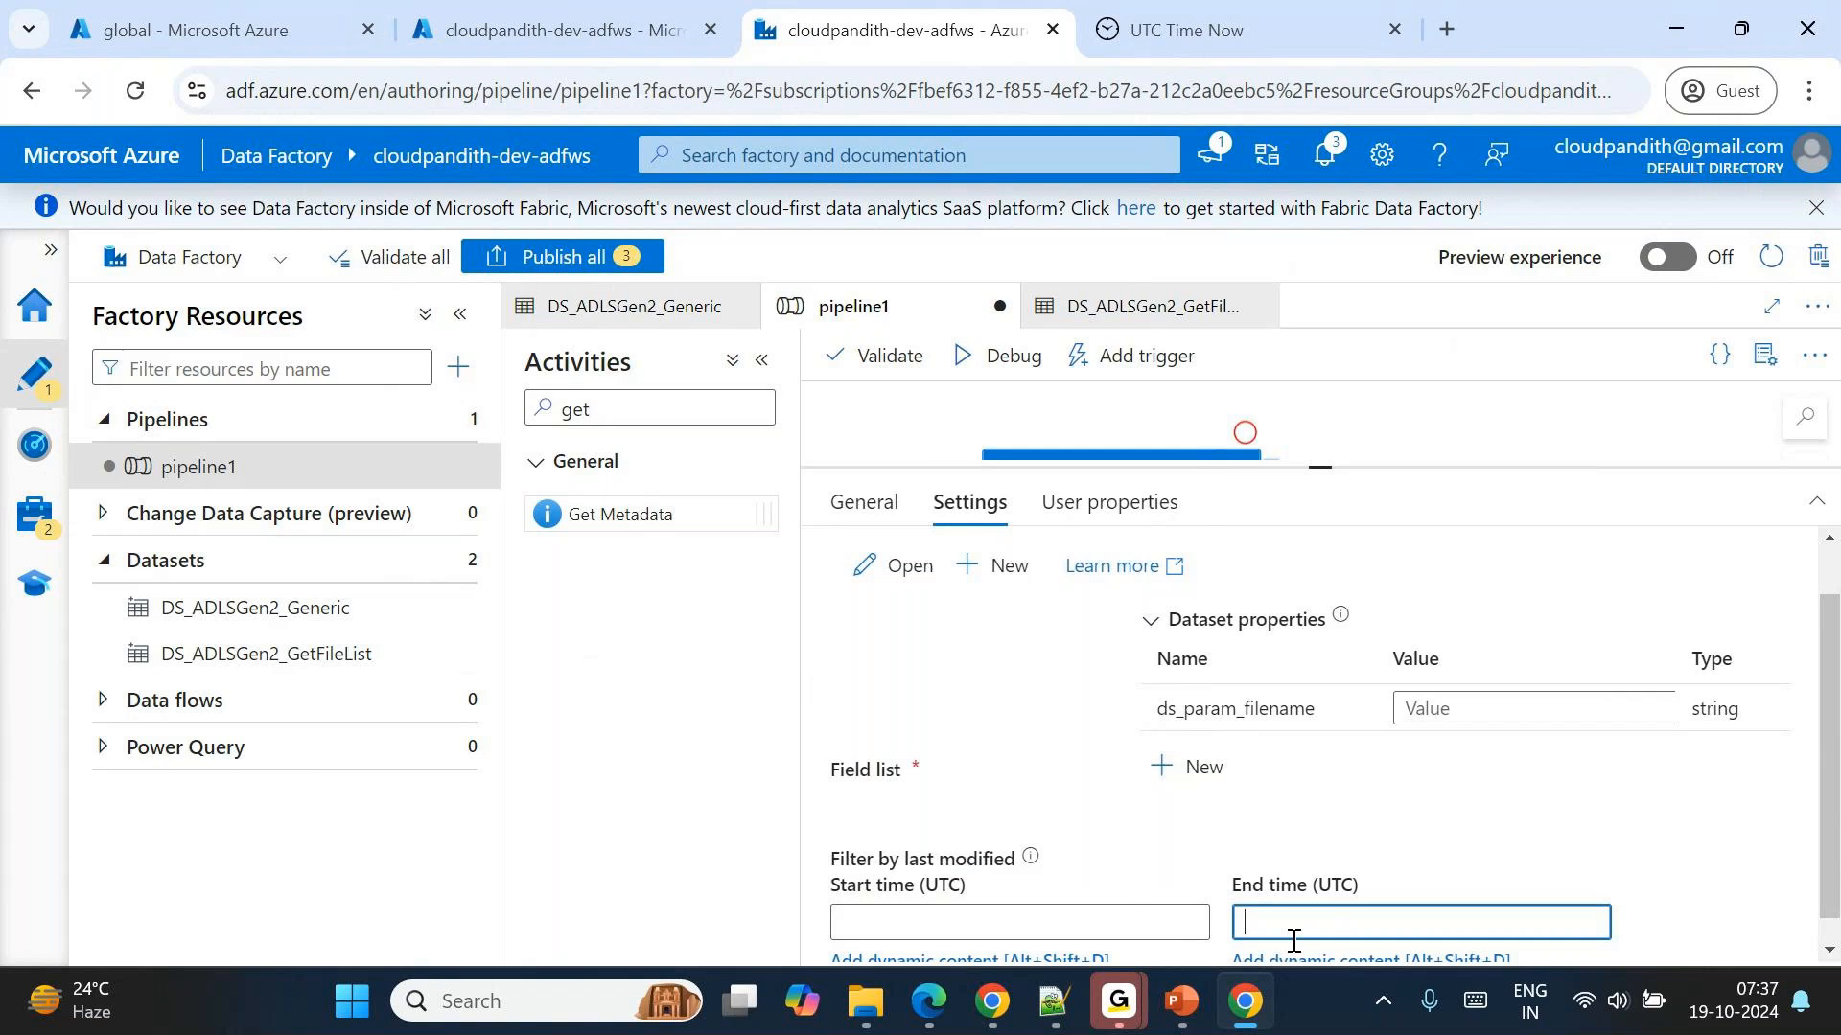
pyautogui.click(1015, 781)
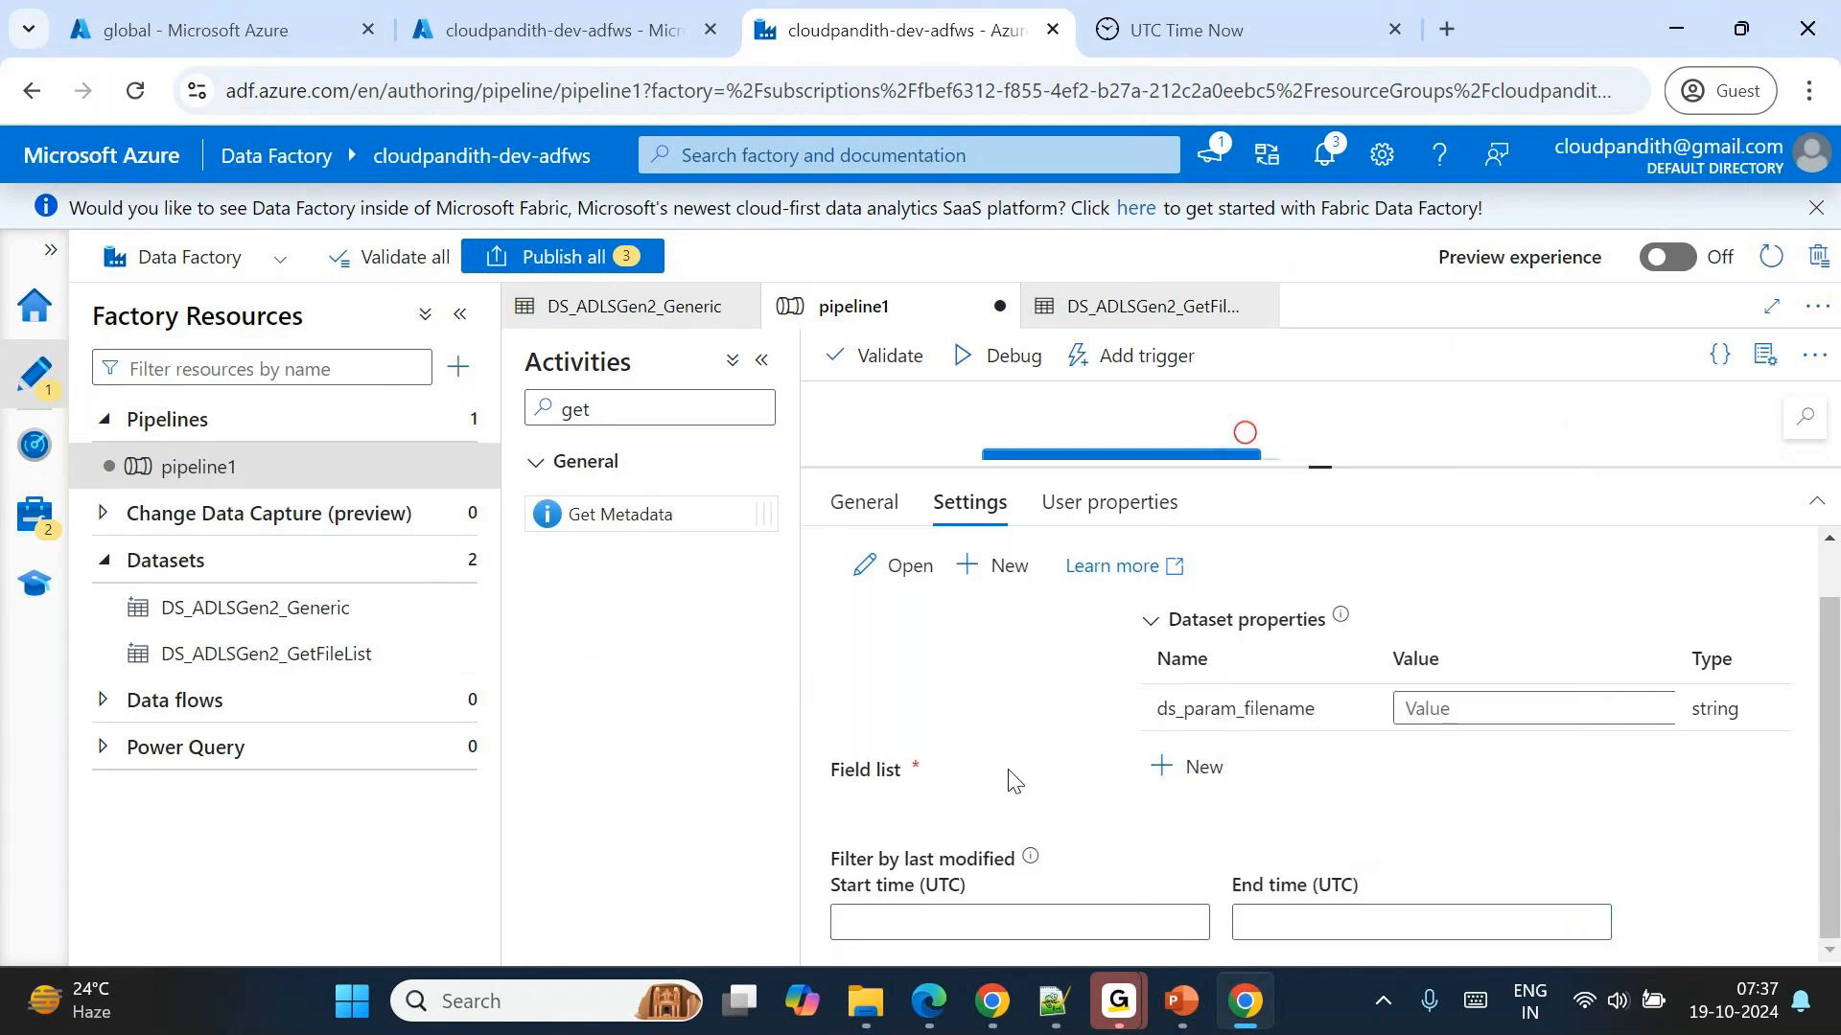